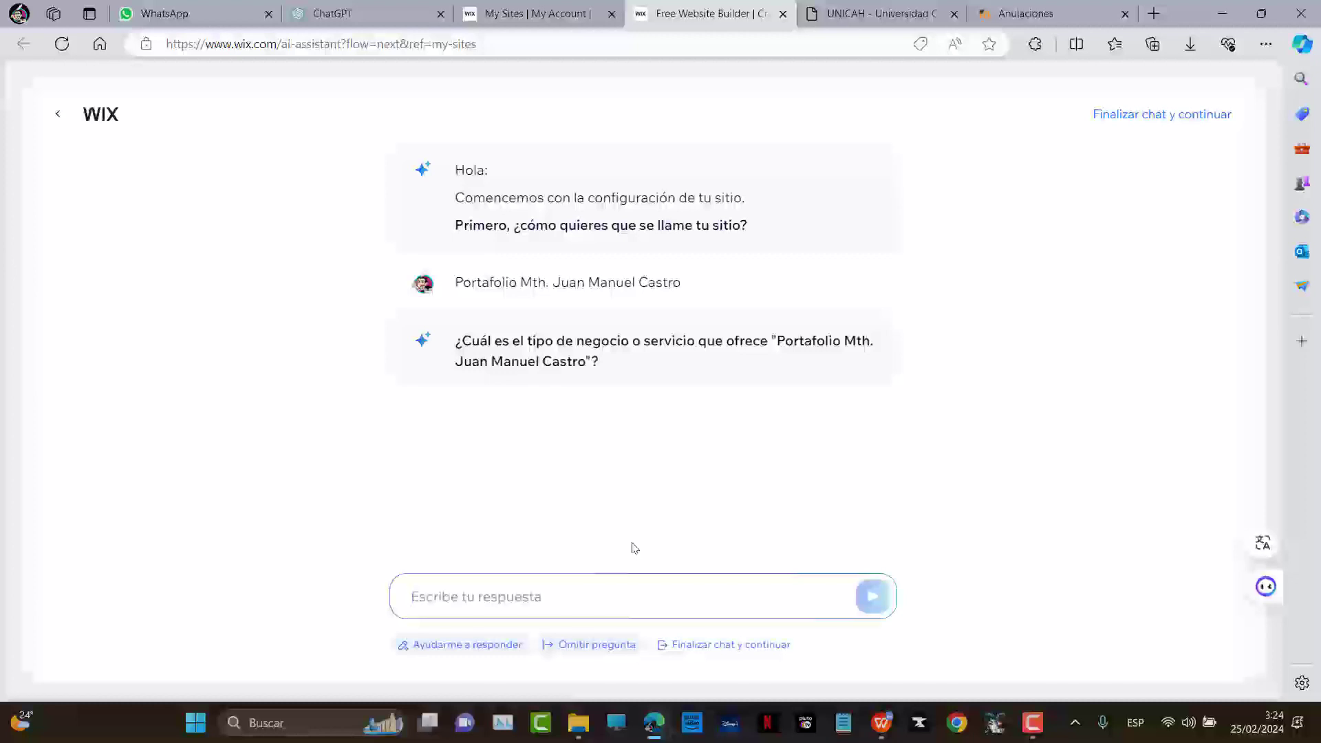
Answer the setup chat with business type Portafolio and skip the general business question
{"action": "type", "text": "Portaf"}
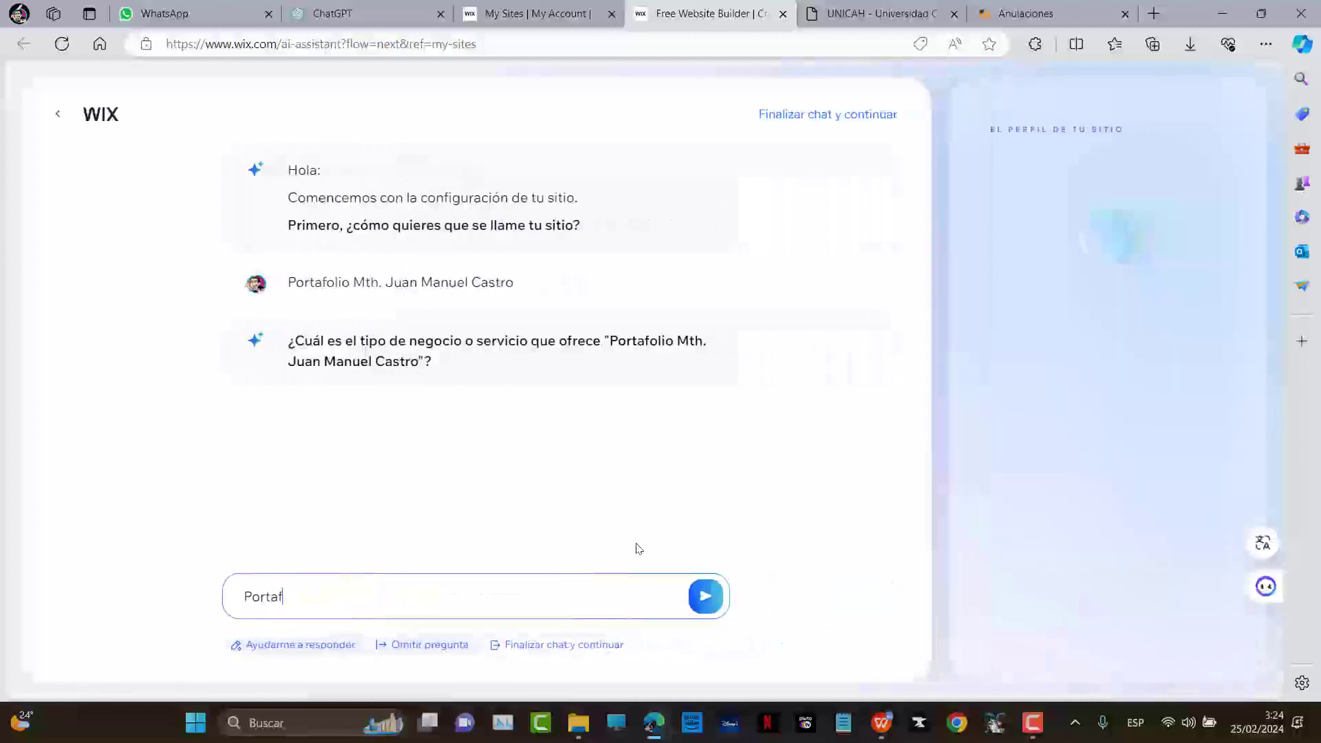
{"action": "type", "text": "olio"}
{"action": "key", "text": "Return"}
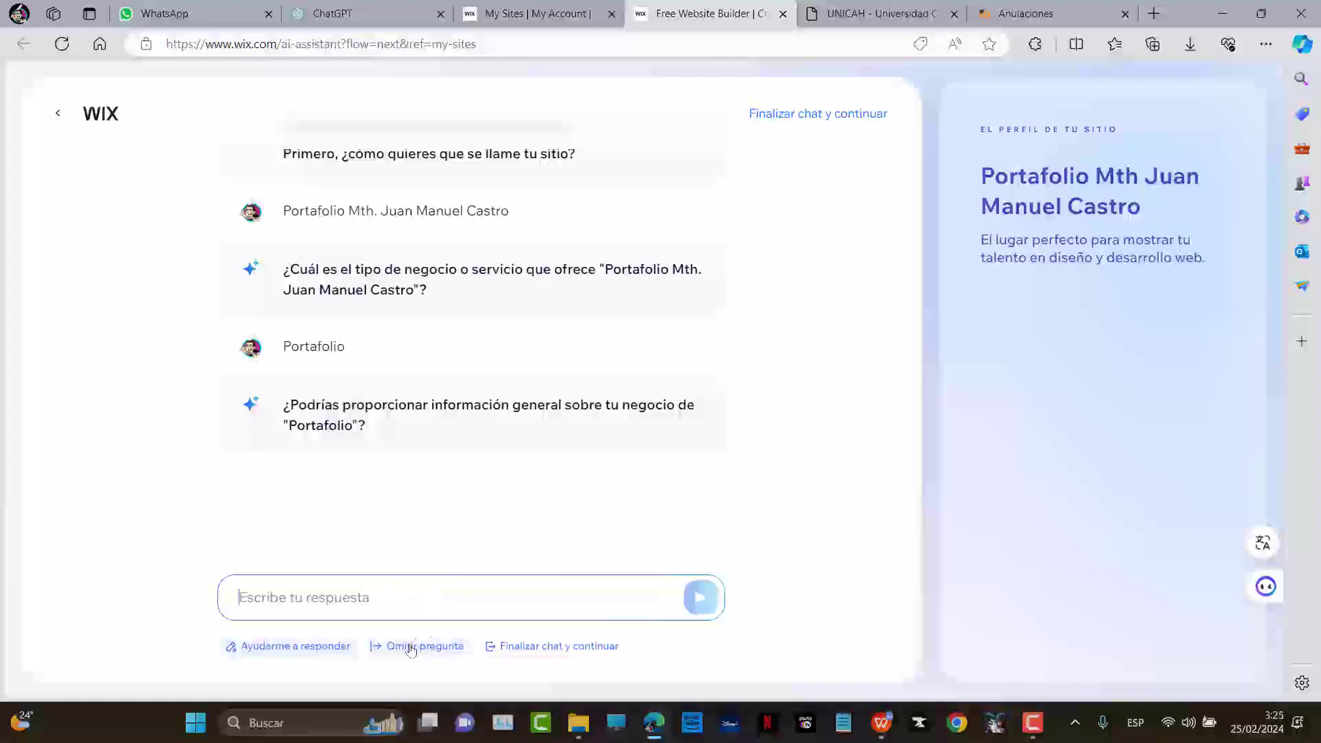
{"action": "left_click", "coordinate": [411, 647]}
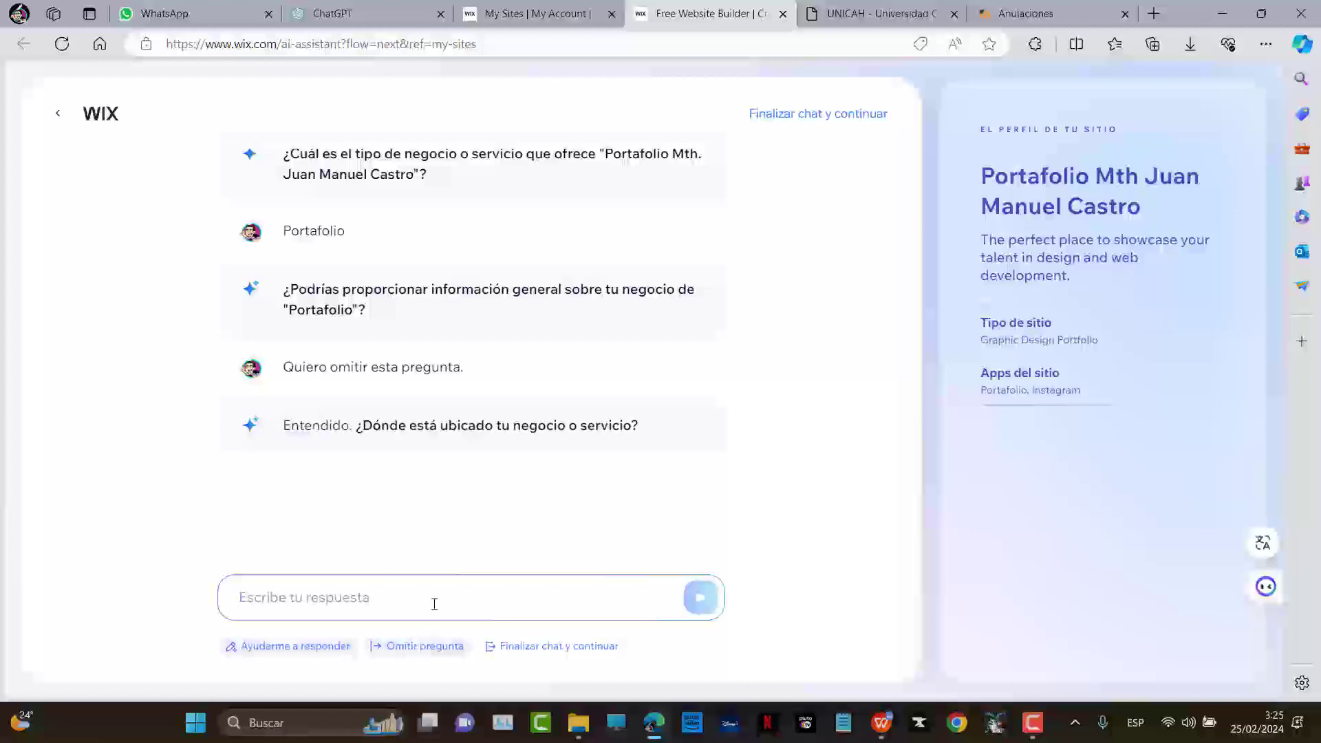
Give Santa Rosa de Copán, Honduras as the location and finish the setup chat
{"action": "type", "text": "Santa "}
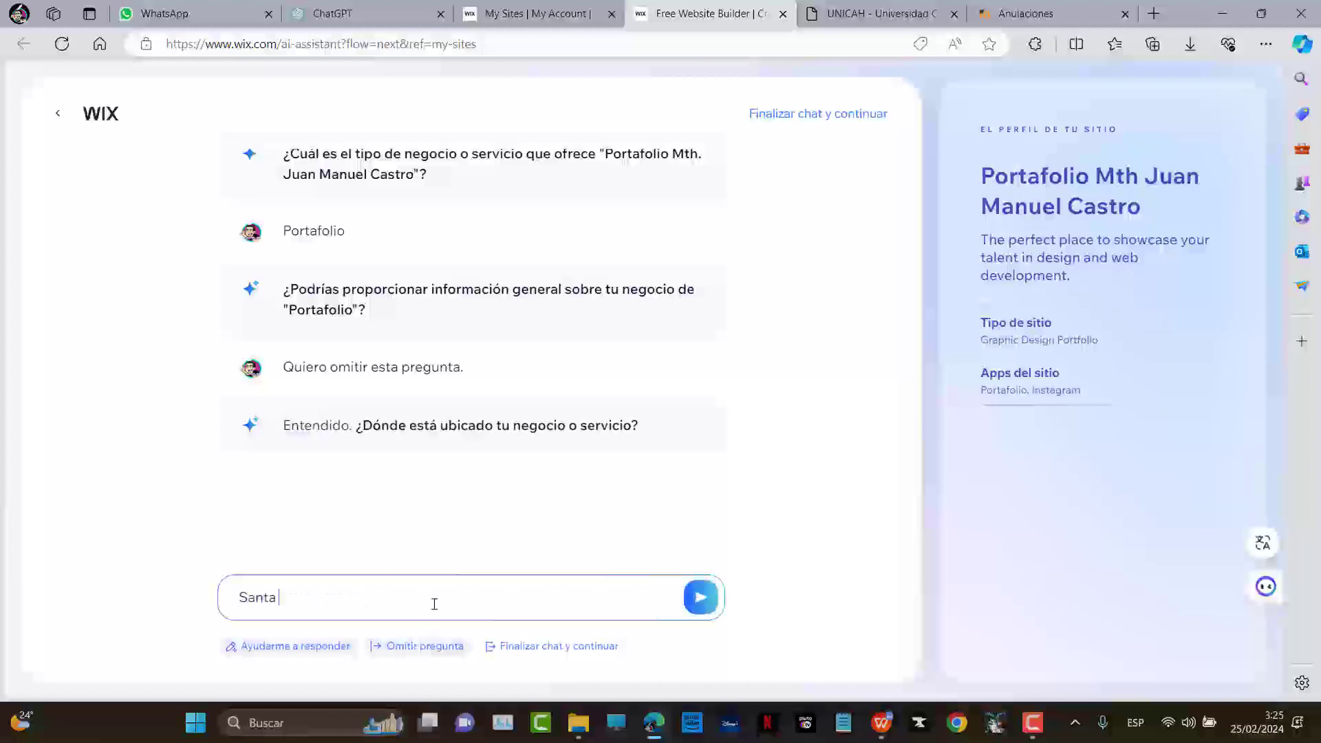
{"action": "type", "text": "Rosa de Copán, Honduras"}
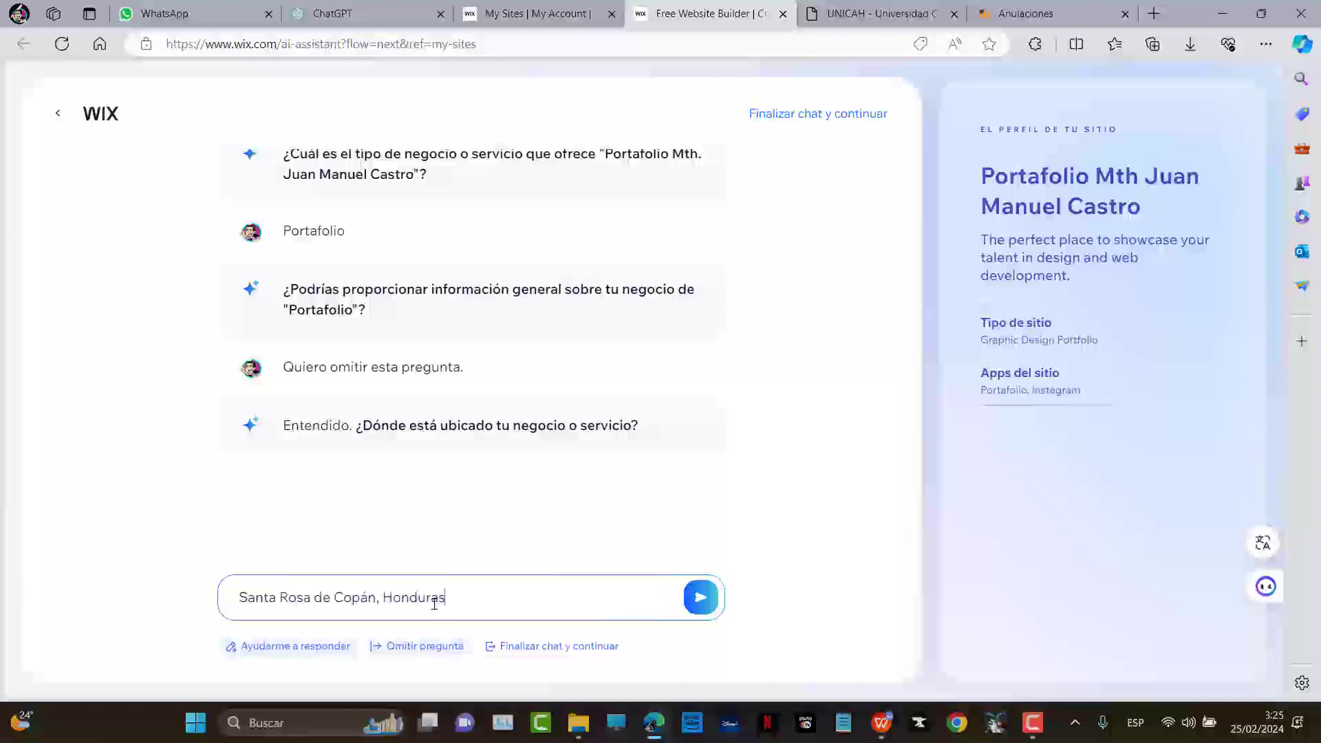
{"action": "key", "text": "Return"}
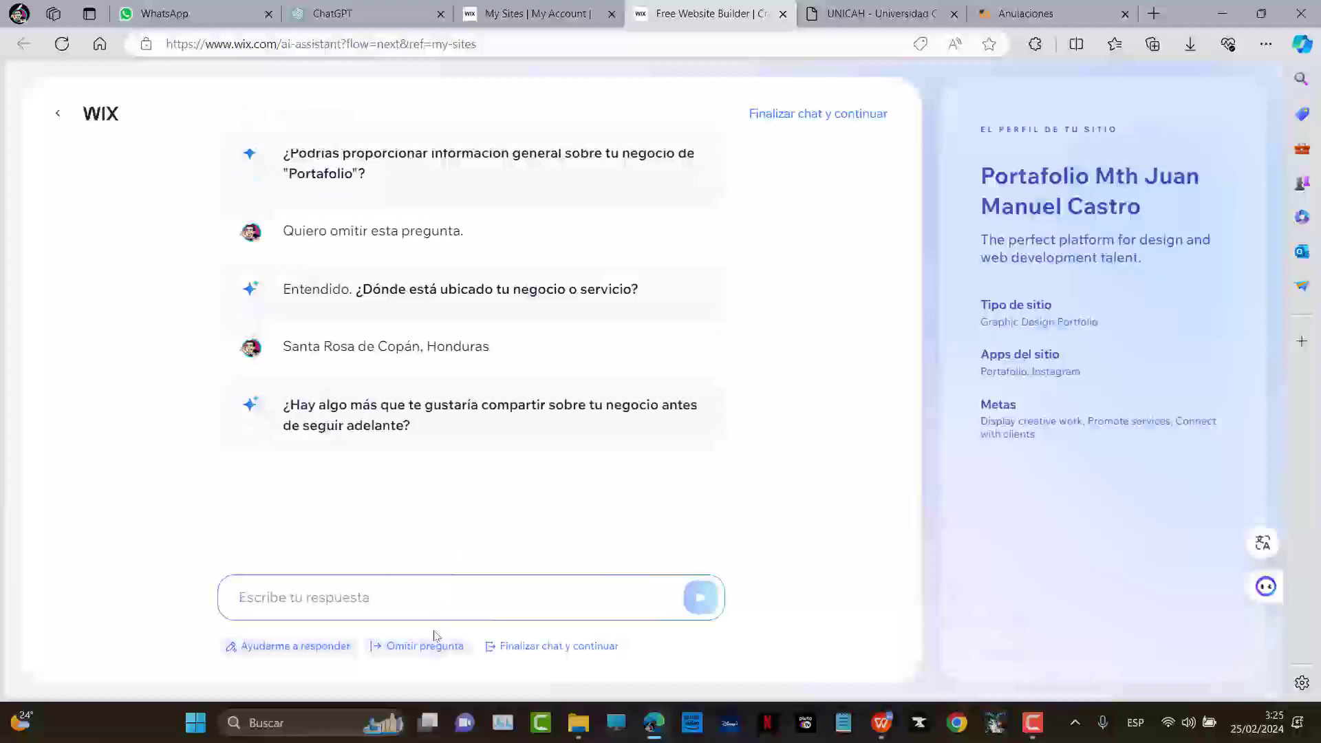
{"action": "left_click", "coordinate": [525, 646]}
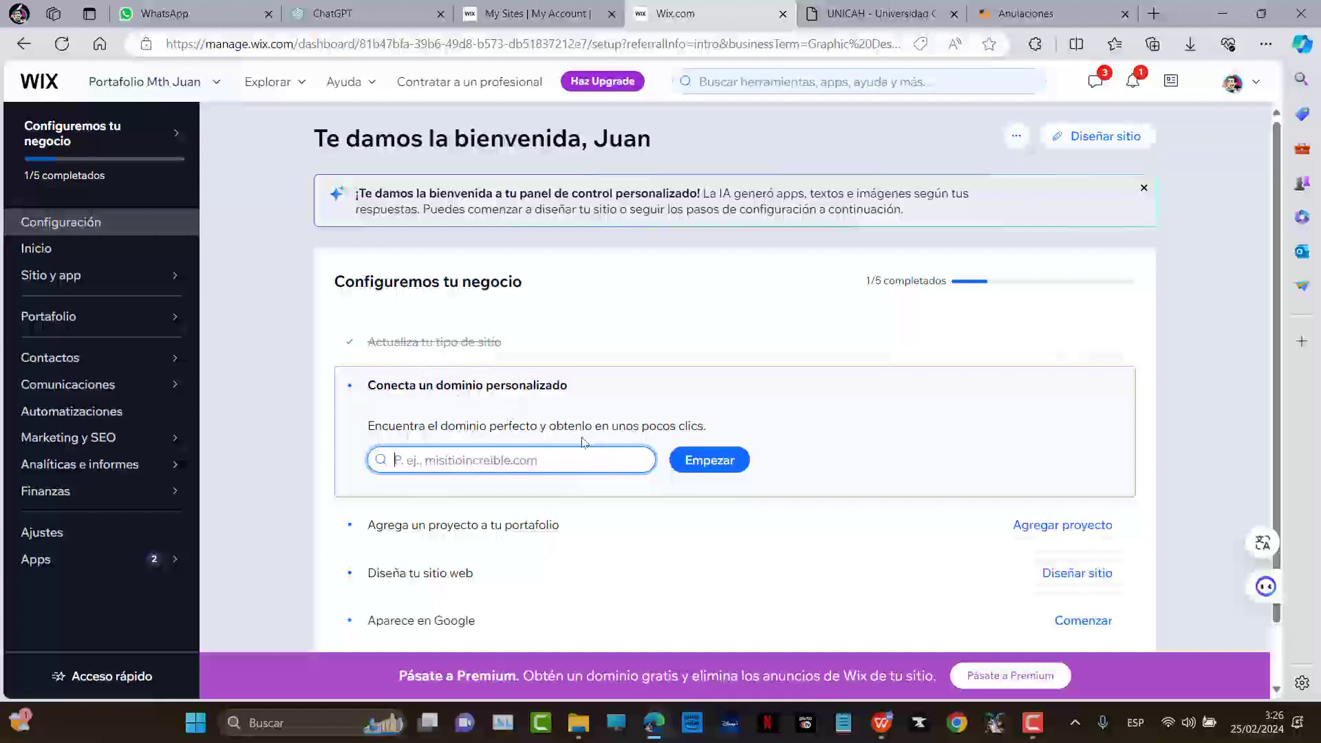
From the dashboard, start designing the site by customising a ready-made template
{"action": "scroll", "coordinate": [560, 450], "scroll_direction": "down", "scroll_amount": 1}
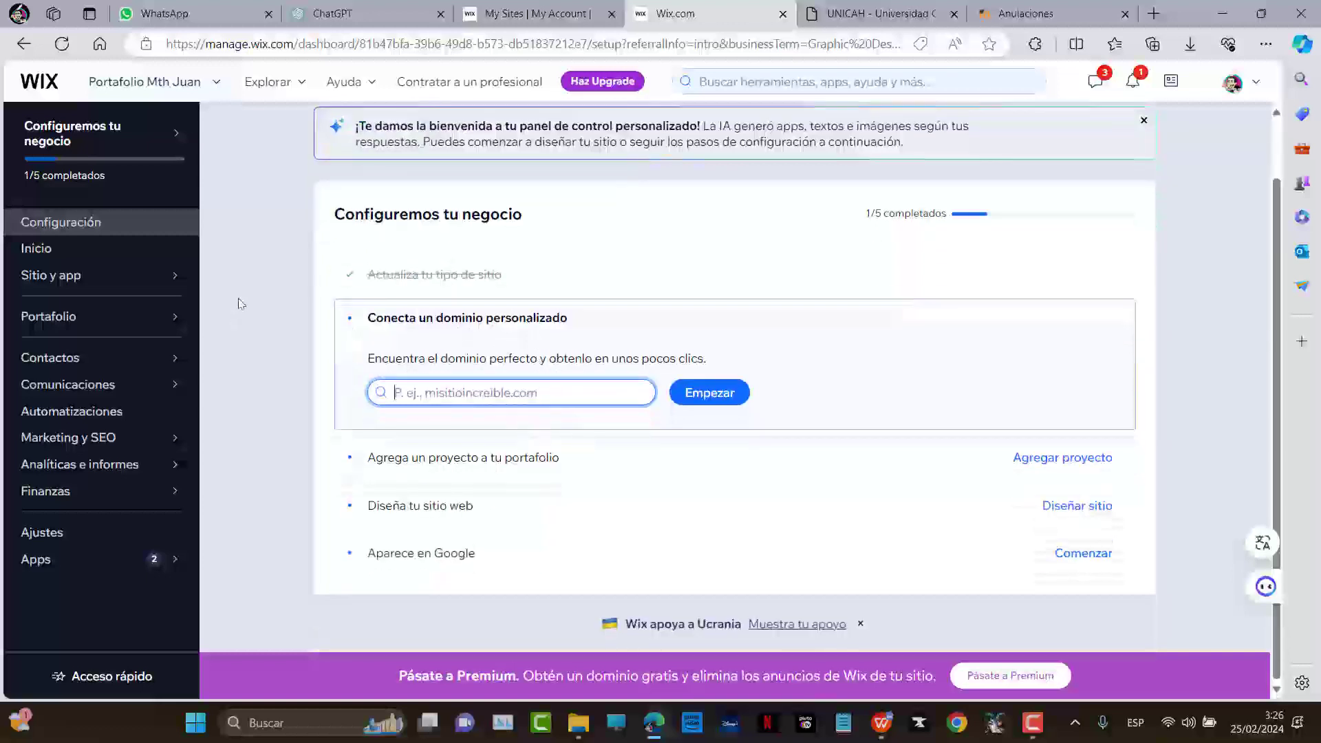
{"action": "scroll", "coordinate": [285, 266], "scroll_direction": "up", "scroll_amount": 1}
{"action": "left_click", "coordinate": [262, 280]}
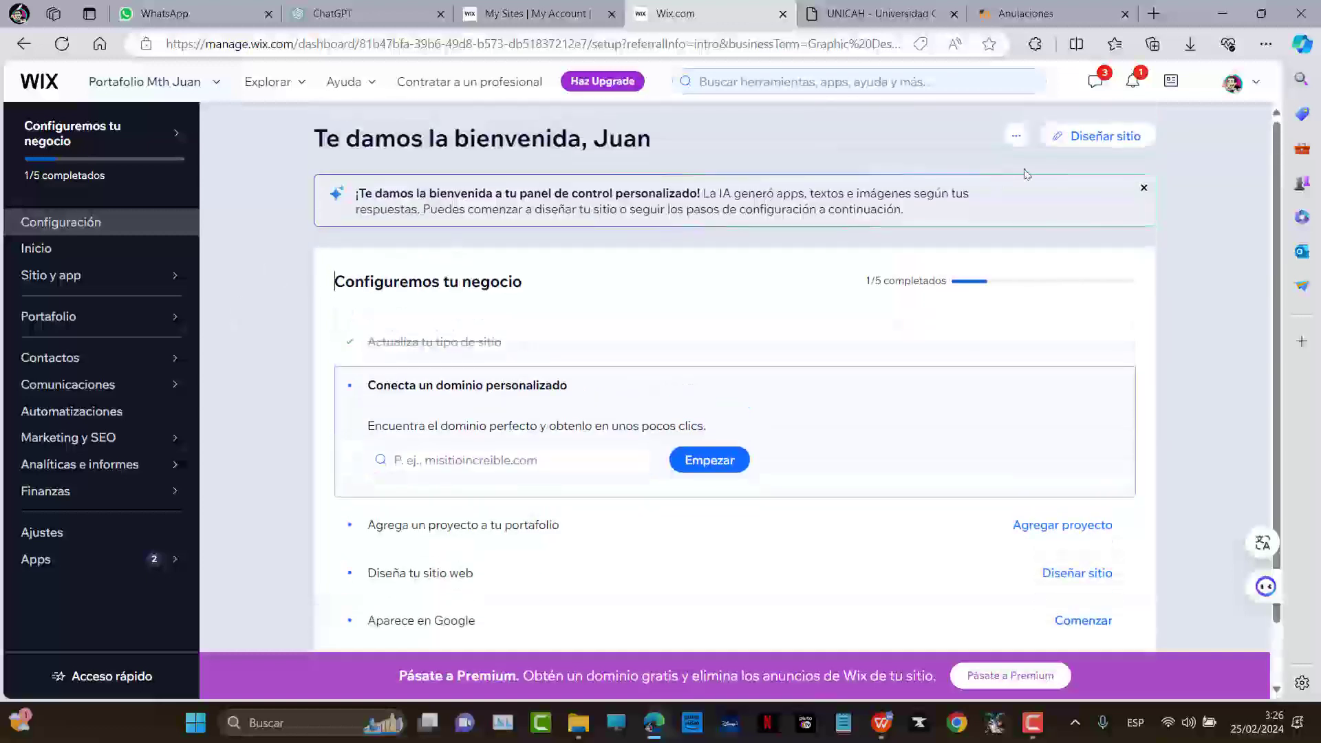
{"action": "left_click", "coordinate": [1114, 142]}
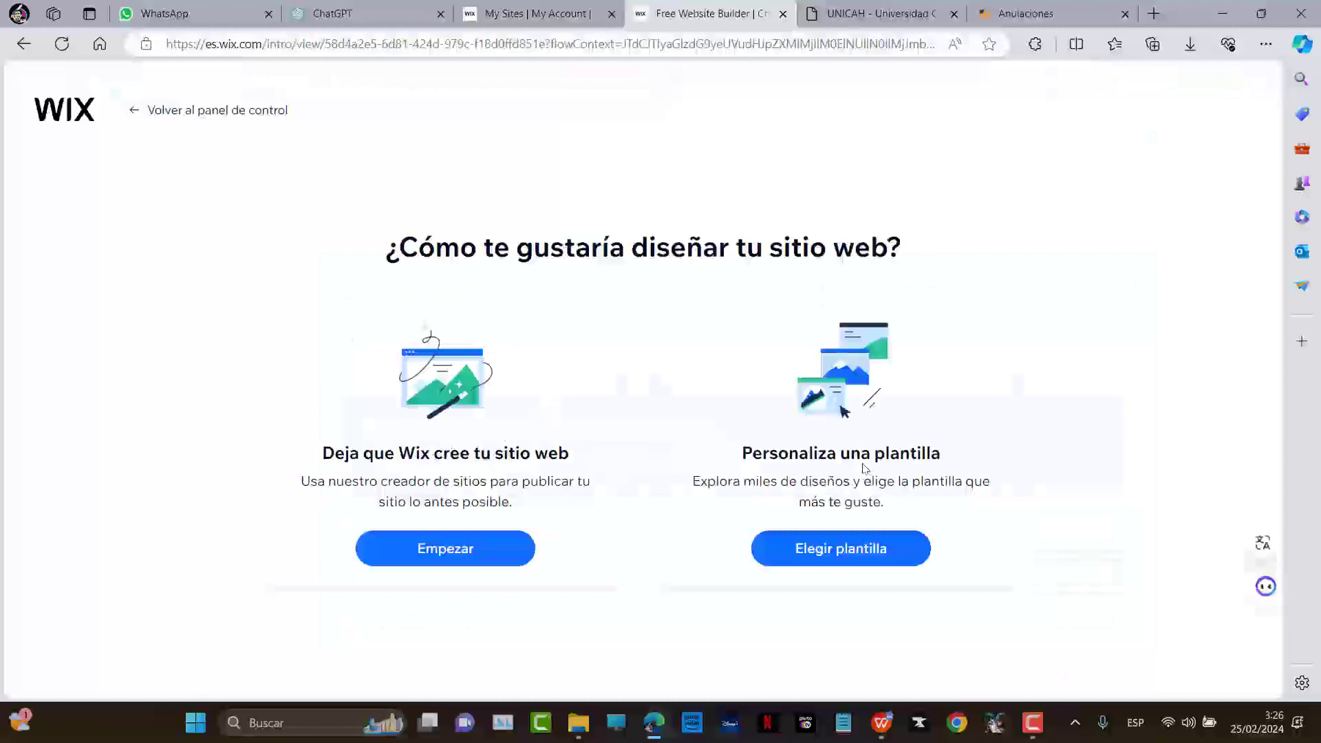
{"action": "left_click", "coordinate": [854, 550]}
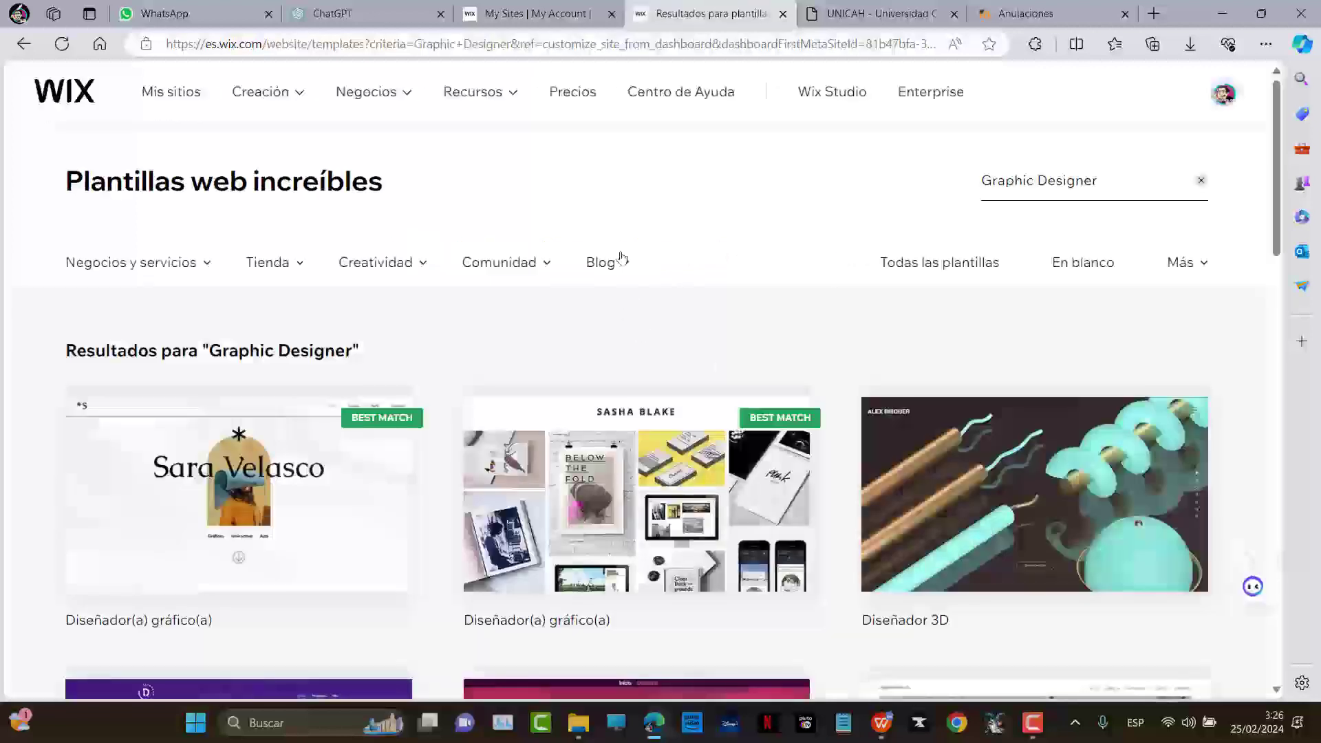
Browse the Graphic Designer template results, checking page 2 and returning to page 1
{"action": "scroll", "coordinate": [654, 137], "scroll_direction": "down", "scroll_amount": 2}
{"action": "scroll", "coordinate": [791, 117], "scroll_direction": "down", "scroll_amount": 1}
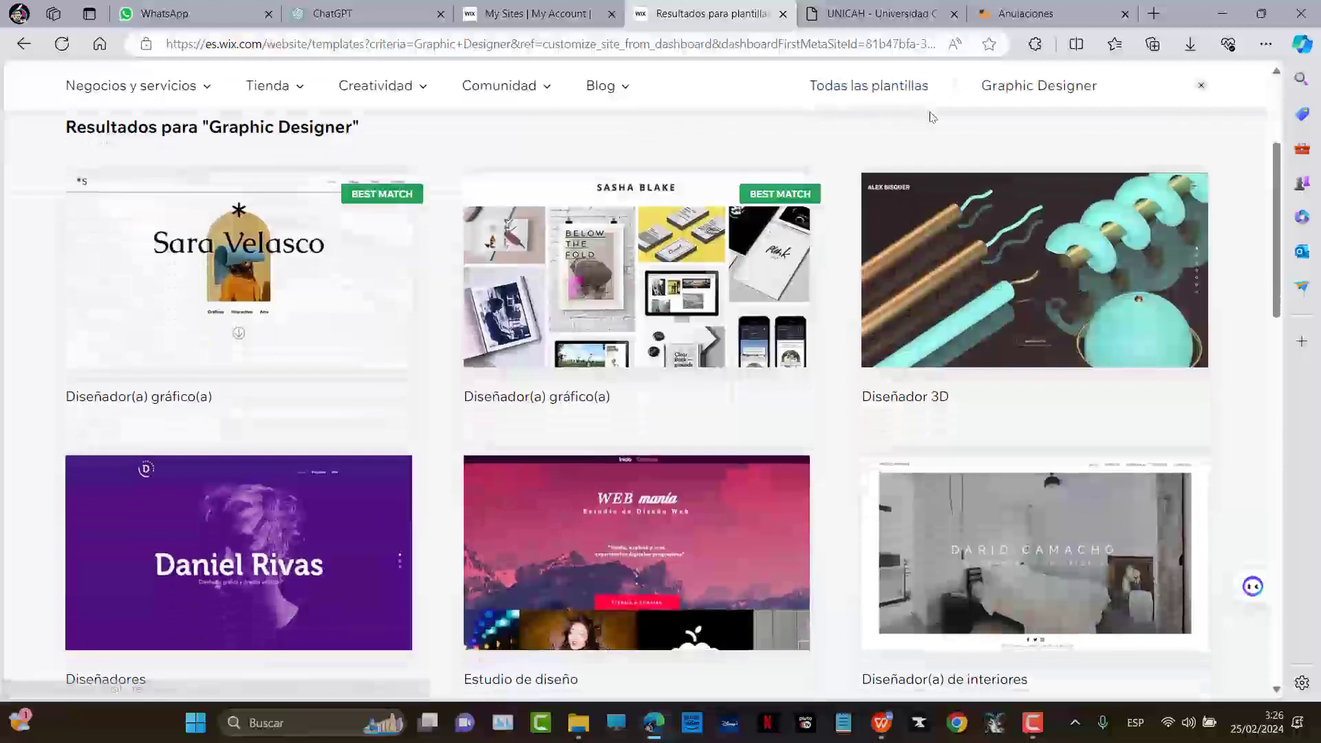
{"action": "scroll", "coordinate": [954, 121], "scroll_direction": "down", "scroll_amount": 6}
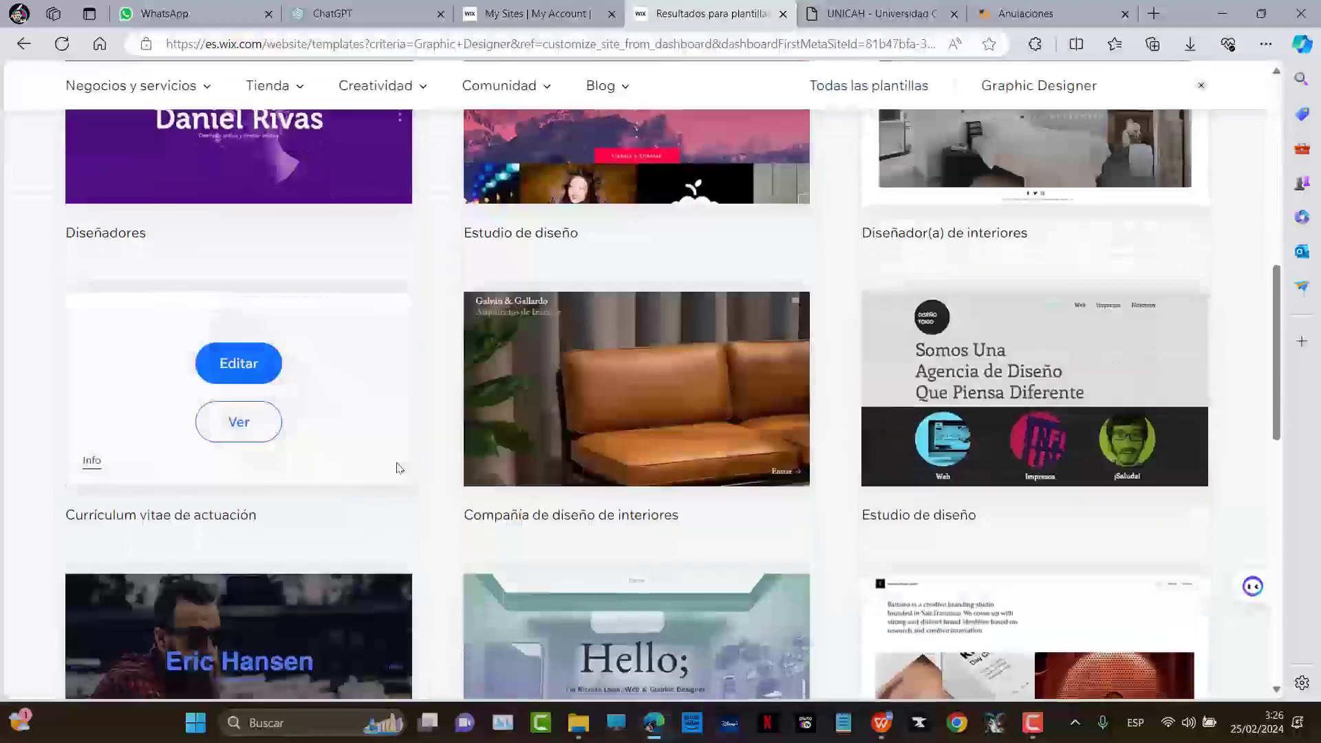
{"action": "scroll", "coordinate": [466, 389], "scroll_direction": "down", "scroll_amount": 2}
{"action": "scroll", "coordinate": [468, 364], "scroll_direction": "up", "scroll_amount": 10}
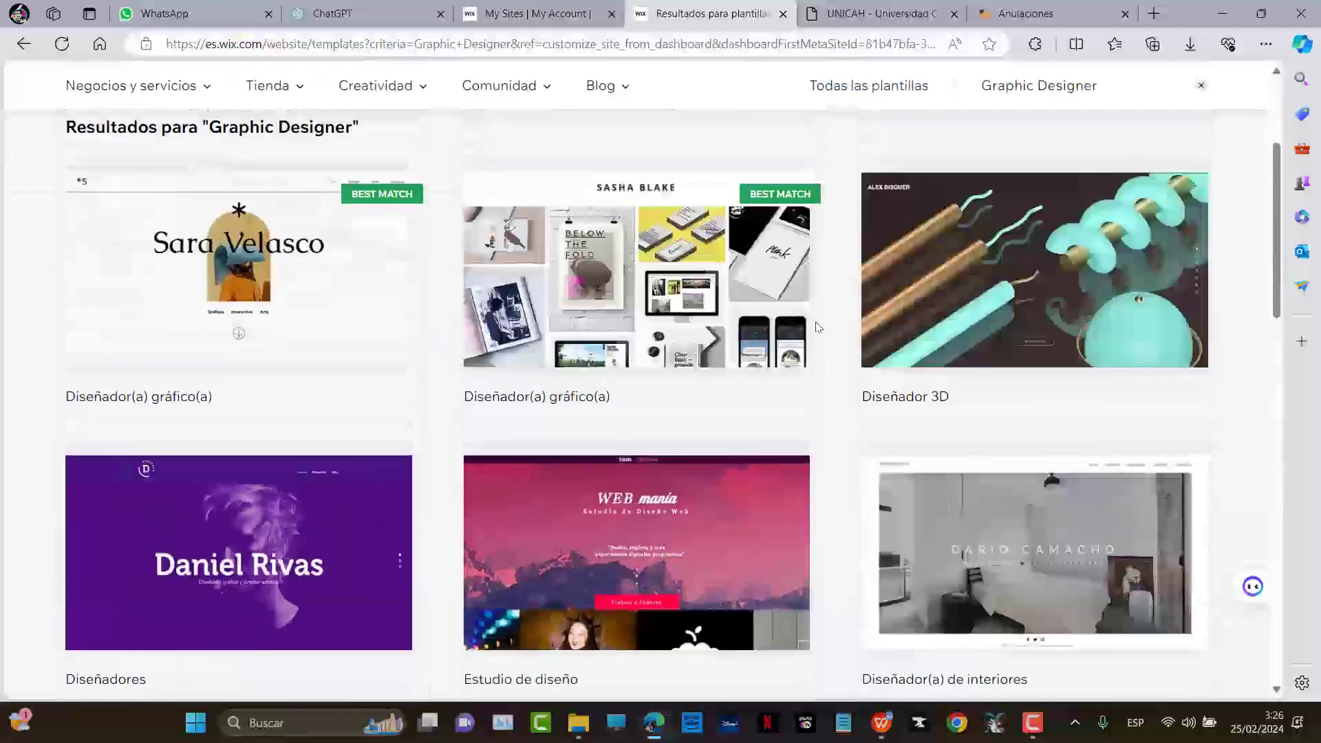
{"action": "scroll", "coordinate": [776, 348], "scroll_direction": "down", "scroll_amount": 7}
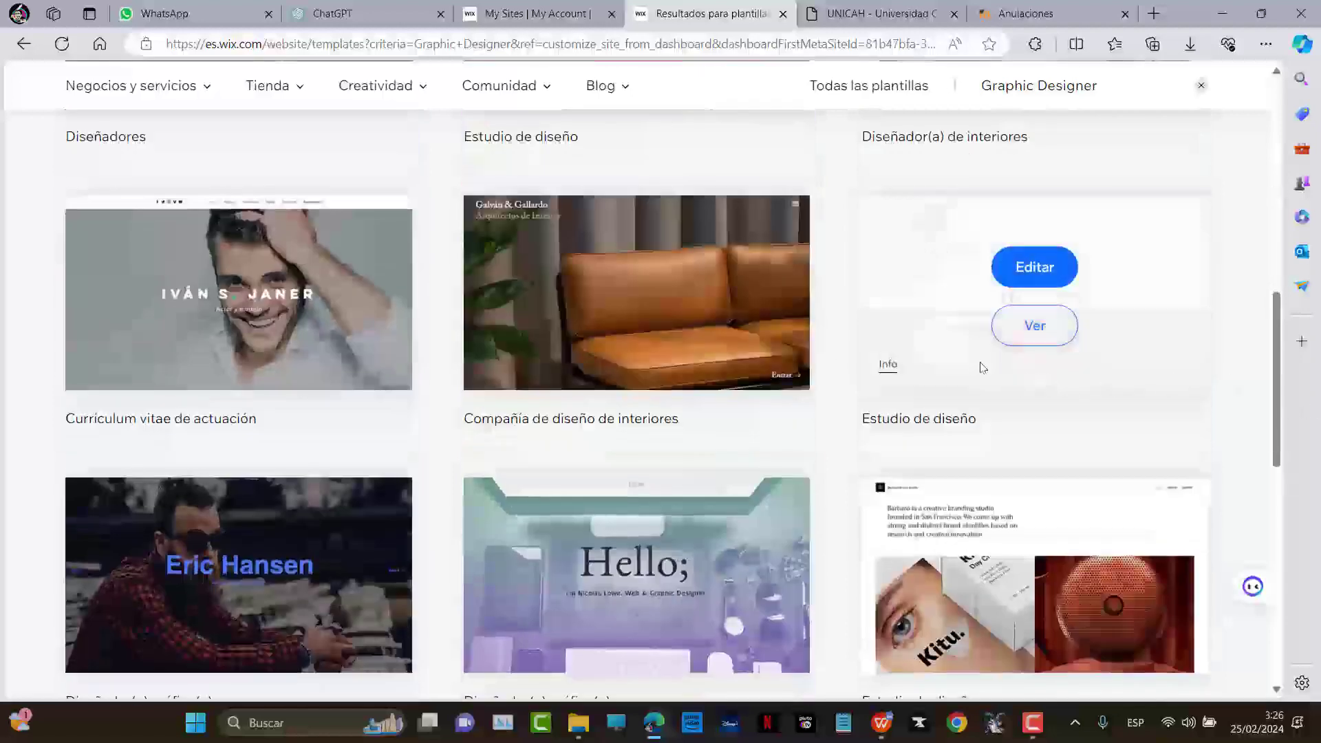
{"action": "mouse_move", "coordinate": [1168, 326]}
{"action": "scroll", "coordinate": [1228, 354], "scroll_direction": "down", "scroll_amount": 3}
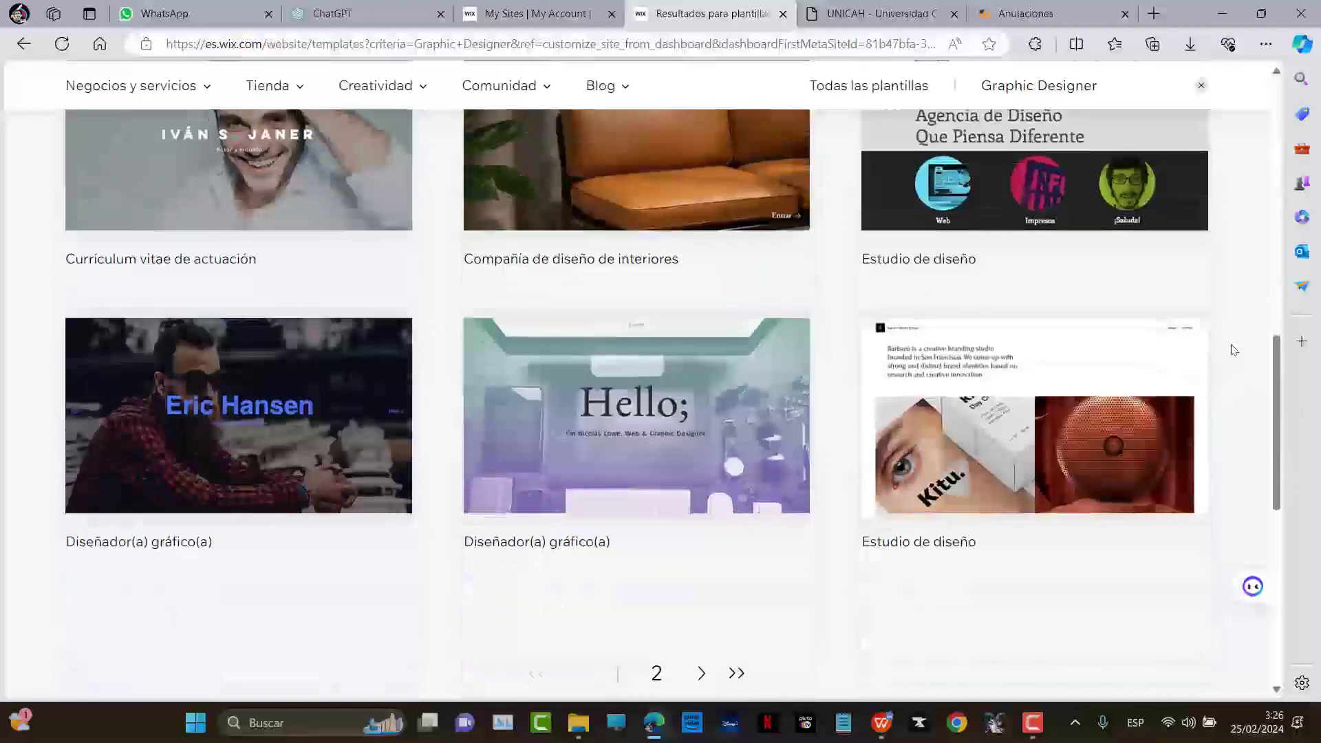
{"action": "mouse_move", "coordinate": [609, 434]}
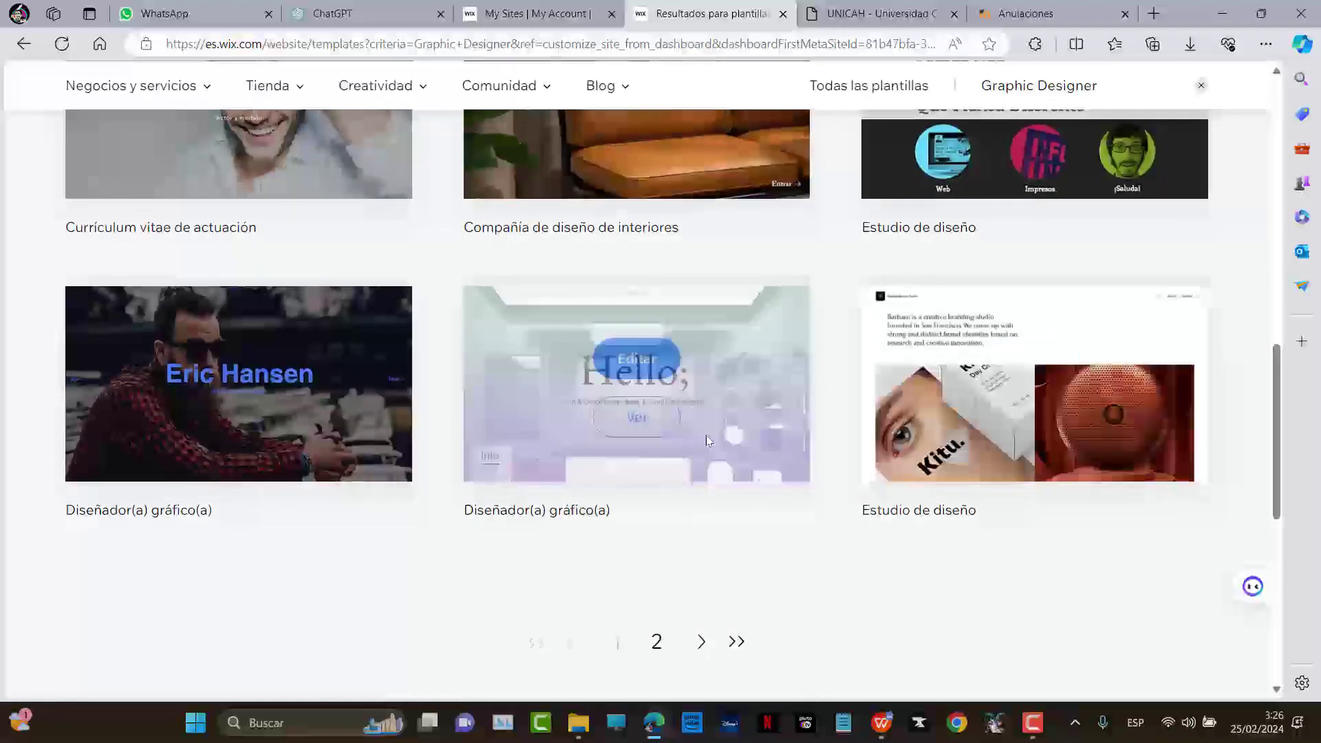
{"action": "mouse_move", "coordinate": [764, 436]}
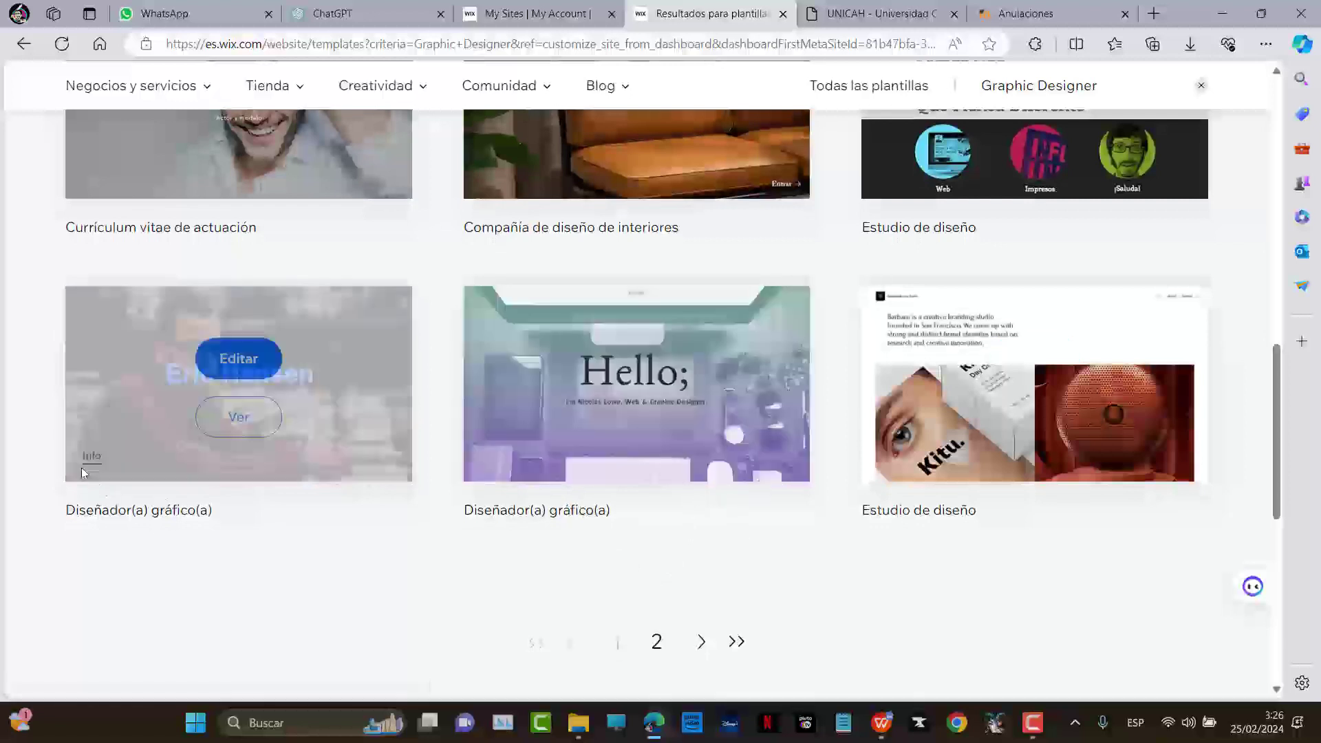
{"action": "scroll", "coordinate": [448, 548], "scroll_direction": "down", "scroll_amount": 2}
{"action": "left_click", "coordinate": [702, 481]}
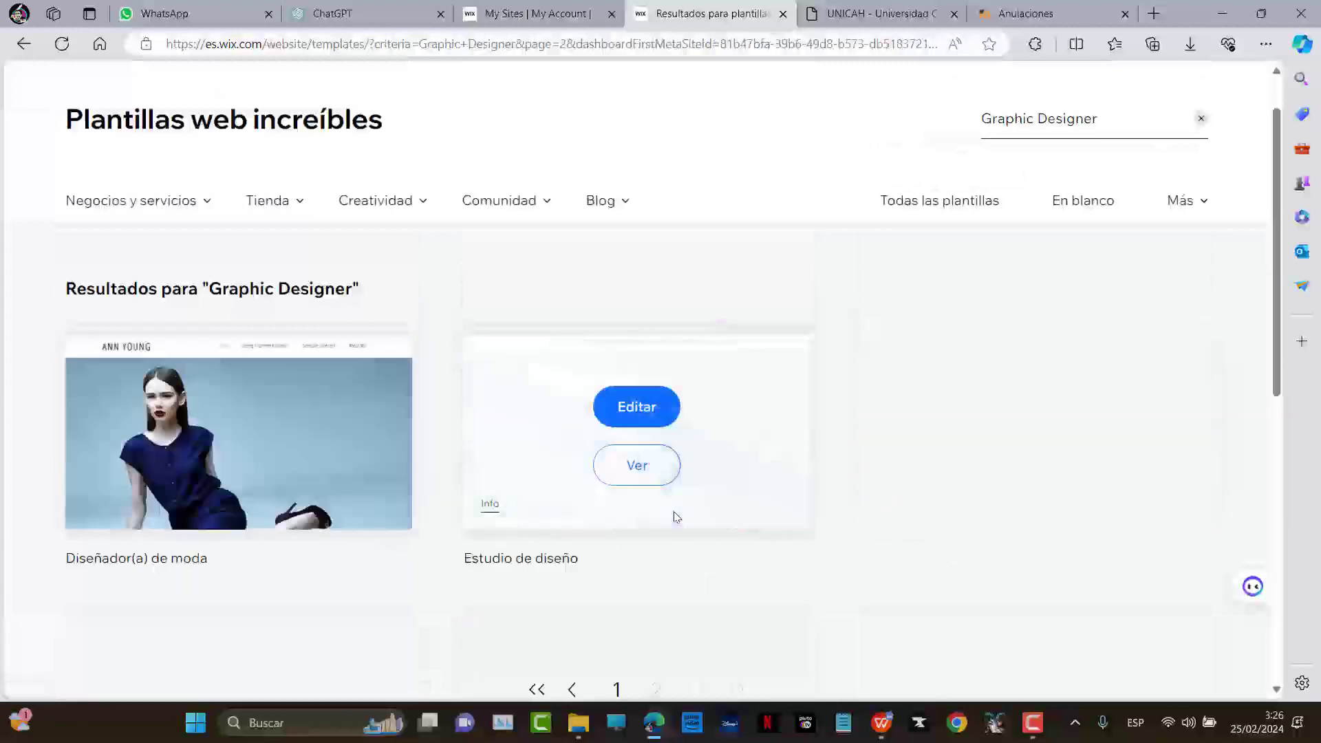
{"action": "scroll", "coordinate": [674, 511], "scroll_direction": "down", "scroll_amount": 3}
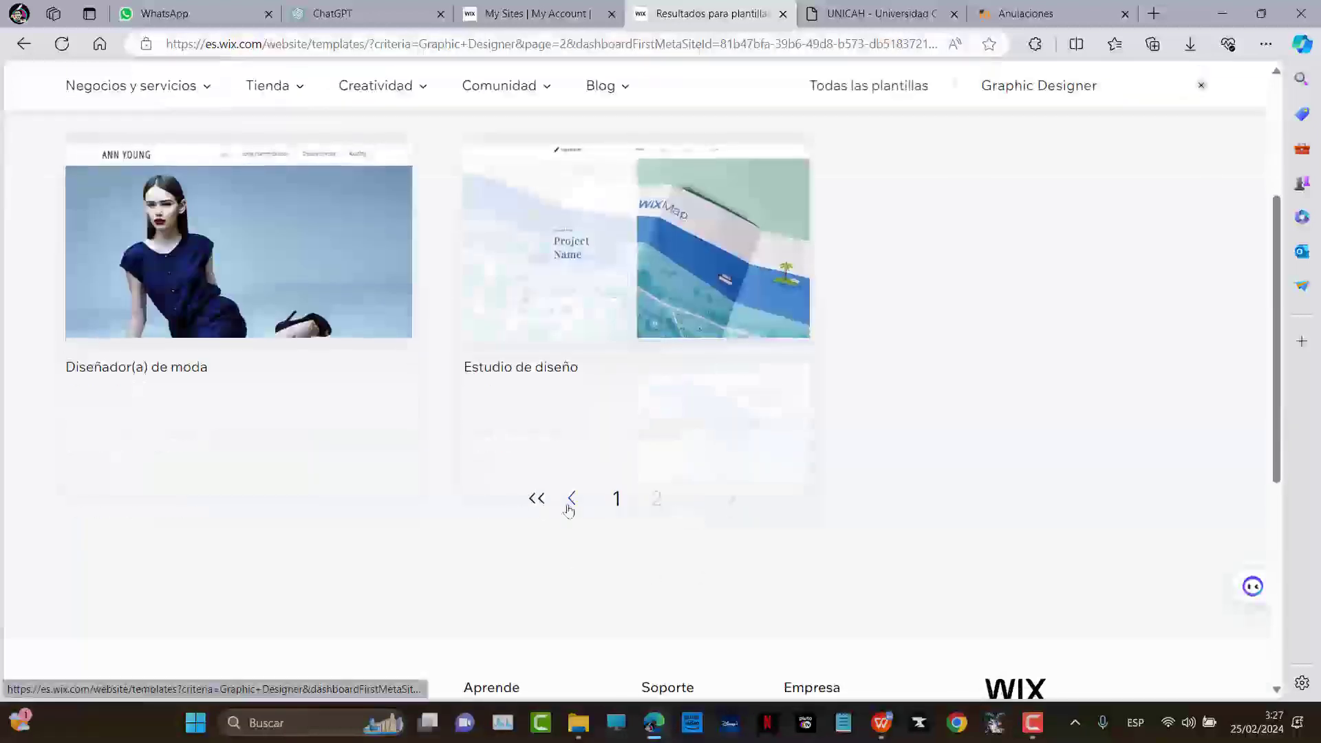
{"action": "left_click", "coordinate": [570, 501]}
Open the Estudio de diseño template for editing
{"action": "scroll", "coordinate": [1052, 490], "scroll_direction": "down", "scroll_amount": 8}
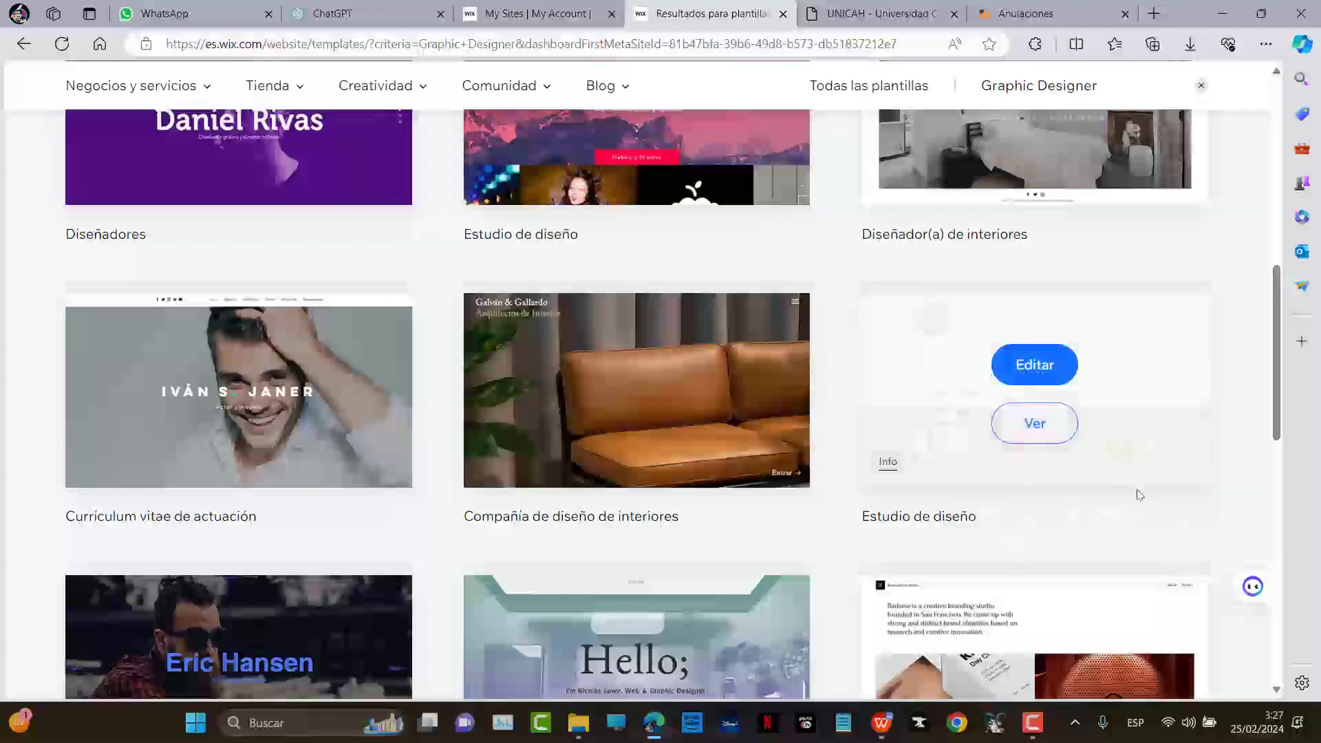
{"action": "mouse_move", "coordinate": [1036, 421]}
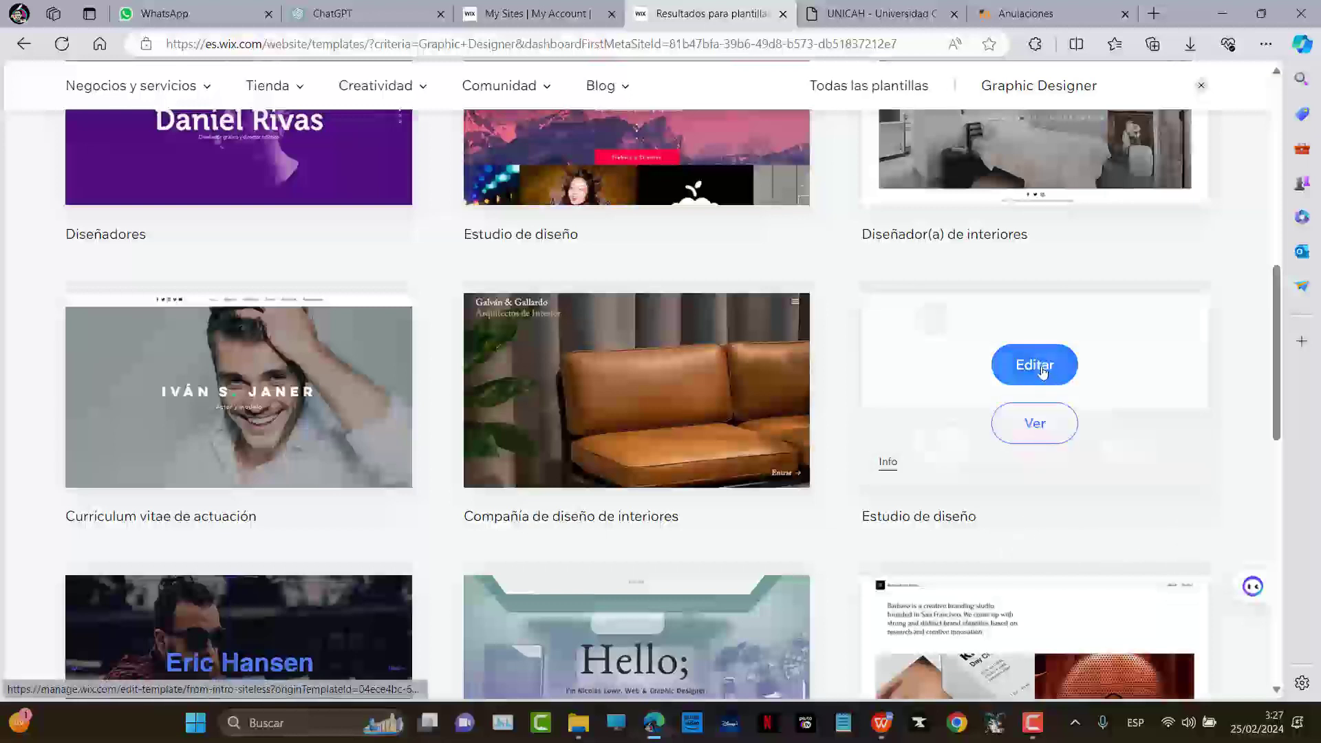
{"action": "scroll", "coordinate": [435, 305], "scroll_direction": "up", "scroll_amount": 3}
{"action": "scroll", "coordinate": [435, 306], "scroll_direction": "up", "scroll_amount": 7}
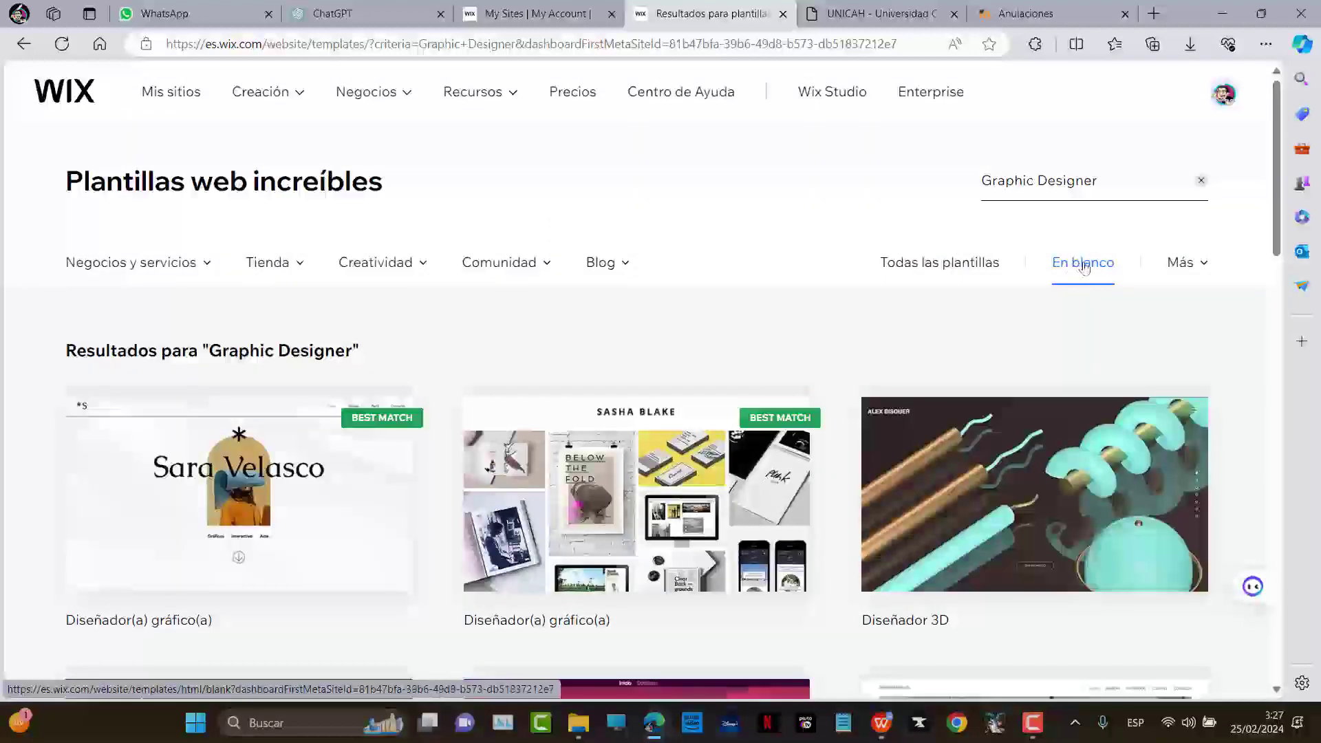
{"action": "scroll", "coordinate": [1066, 344], "scroll_direction": "down", "scroll_amount": 9}
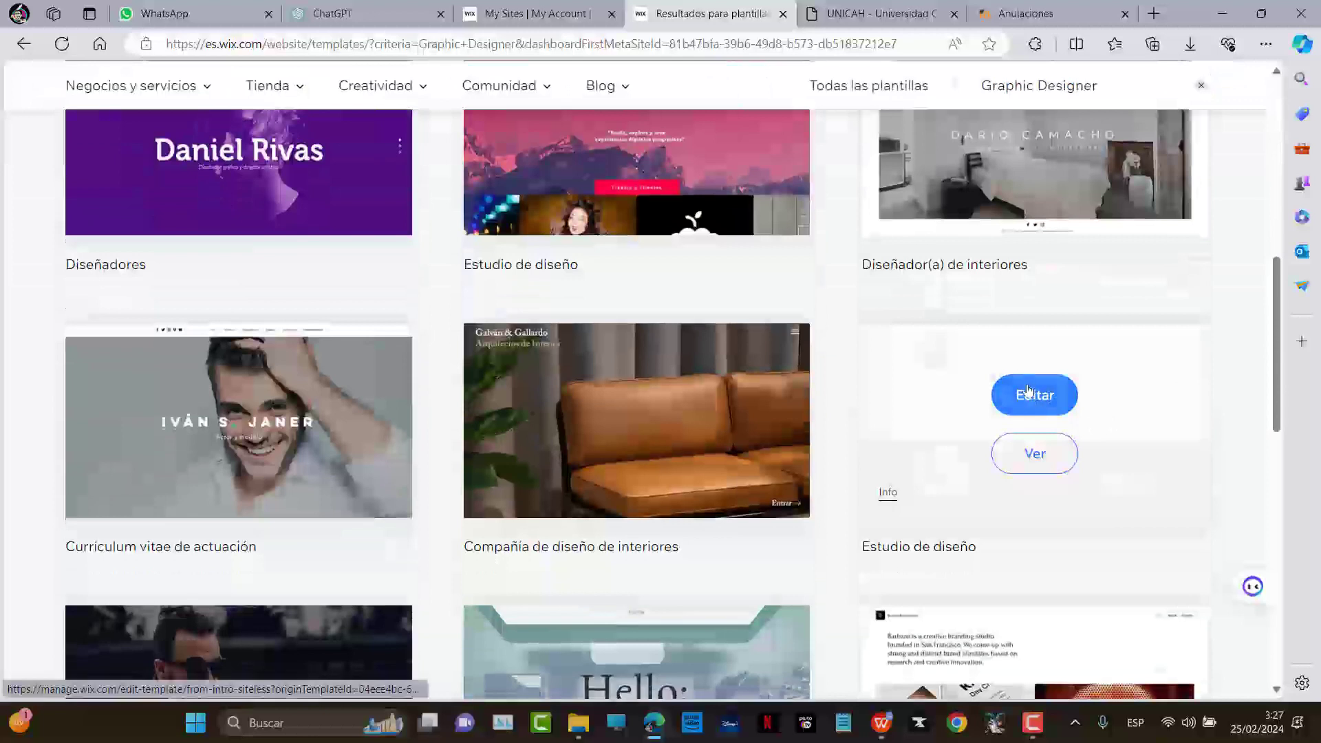
{"action": "left_click", "coordinate": [1028, 391]}
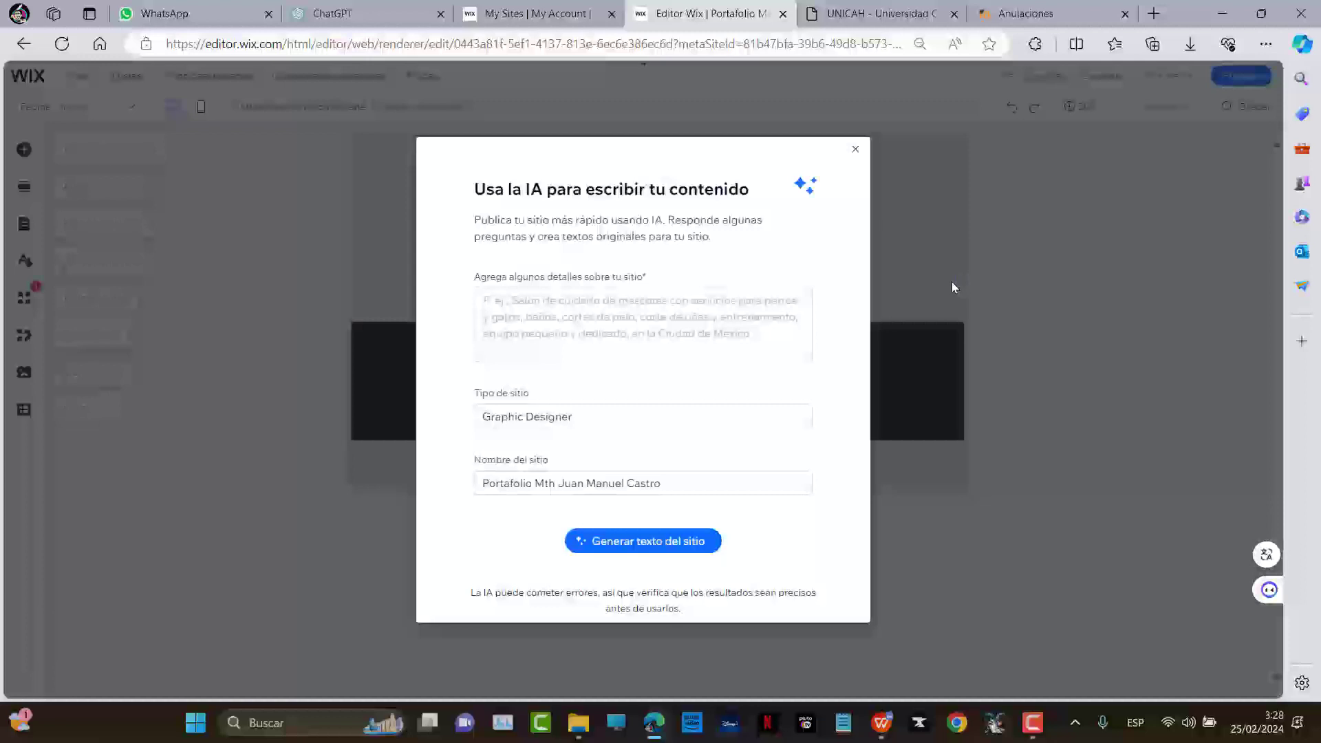
Focus the site details field, check ChatGPT's model list keeping GPT-4, then return to Wix
{"action": "left_click", "coordinate": [552, 322]}
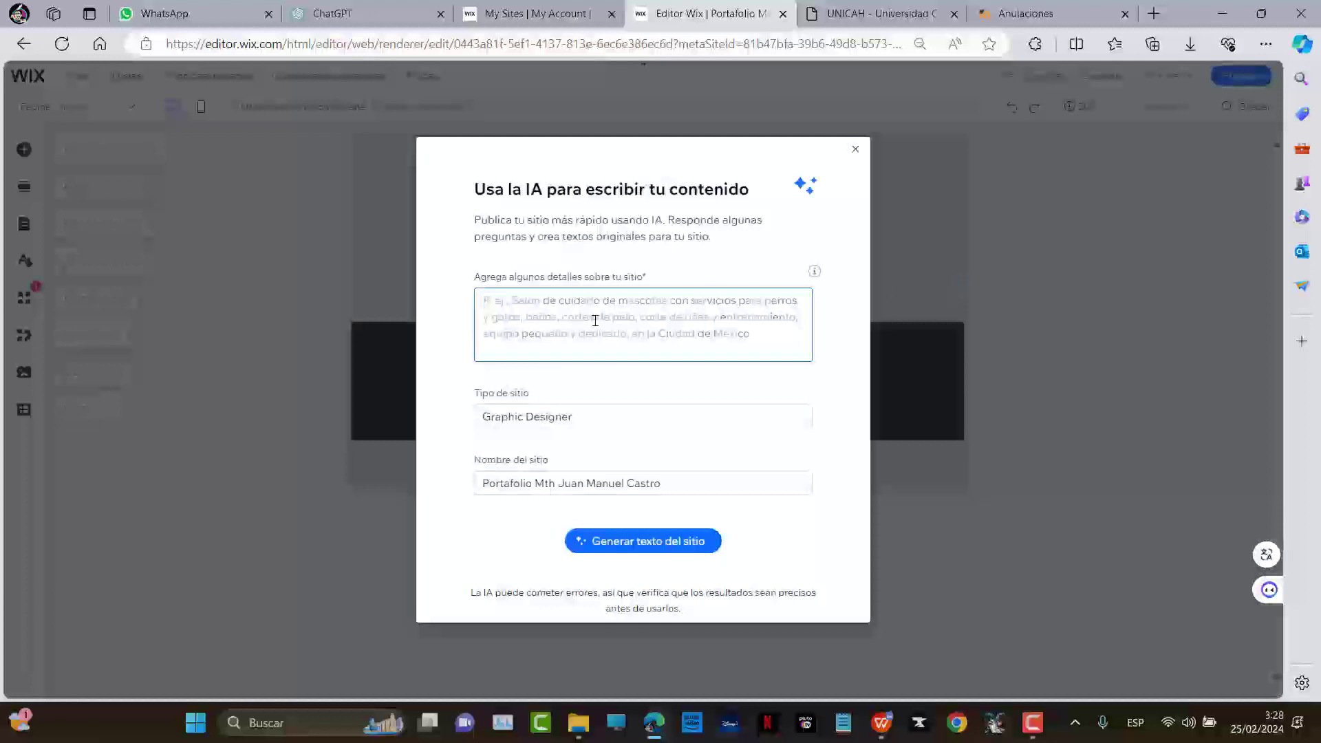
{"action": "left_click", "coordinate": [333, 13]}
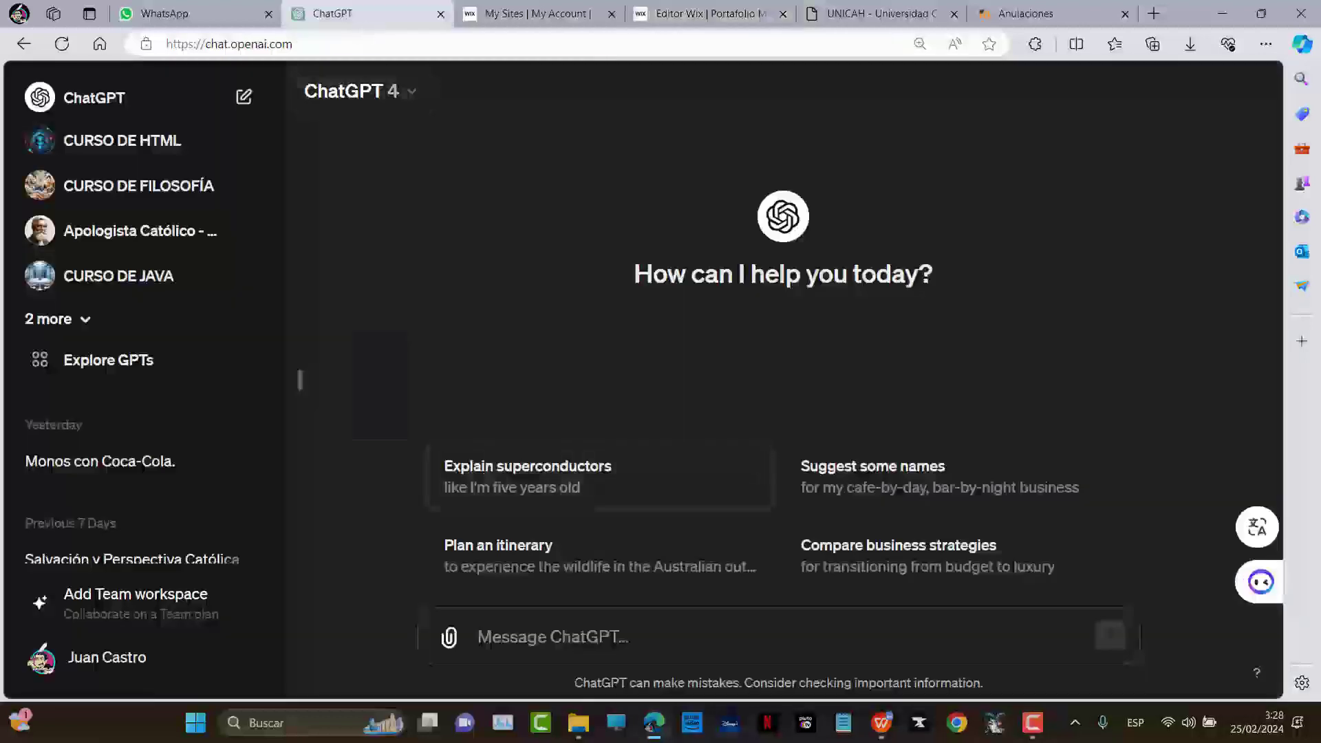
{"action": "left_click", "coordinate": [334, 92]}
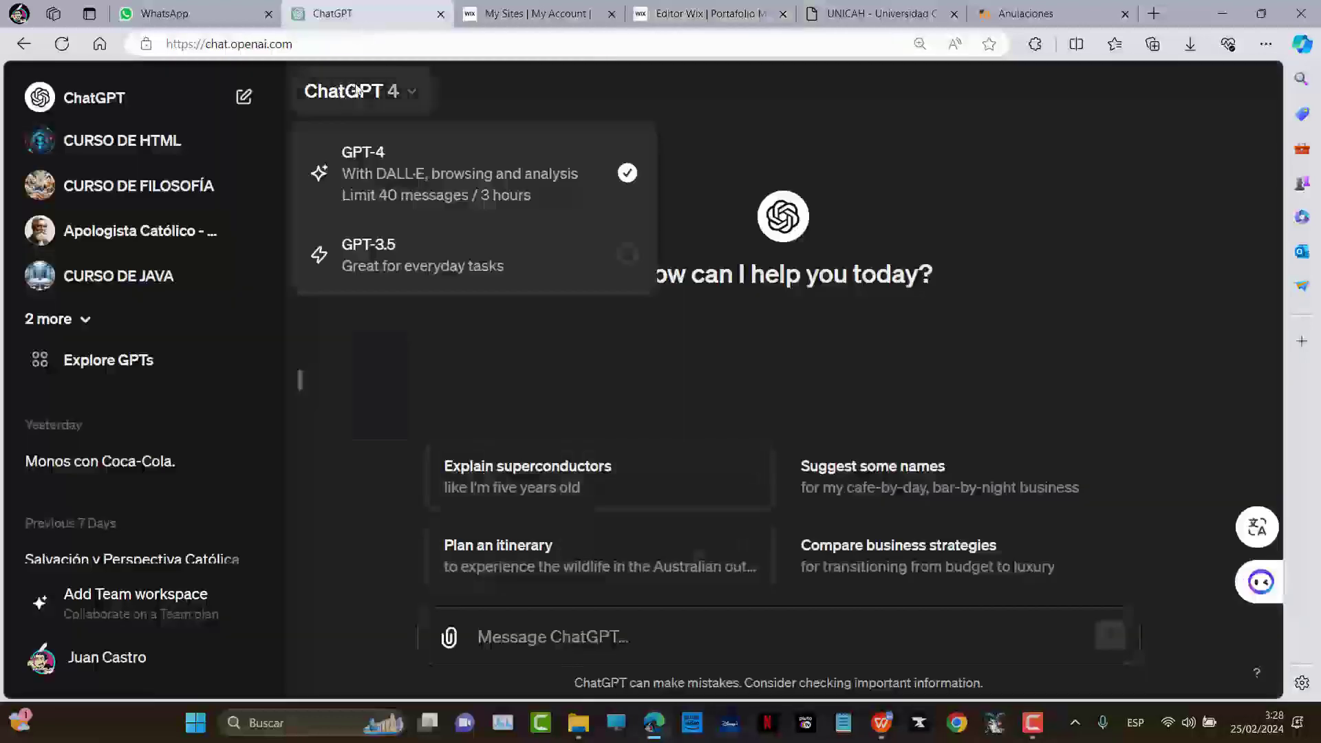
{"action": "left_click", "coordinate": [932, 110]}
{"action": "left_click", "coordinate": [715, 14]}
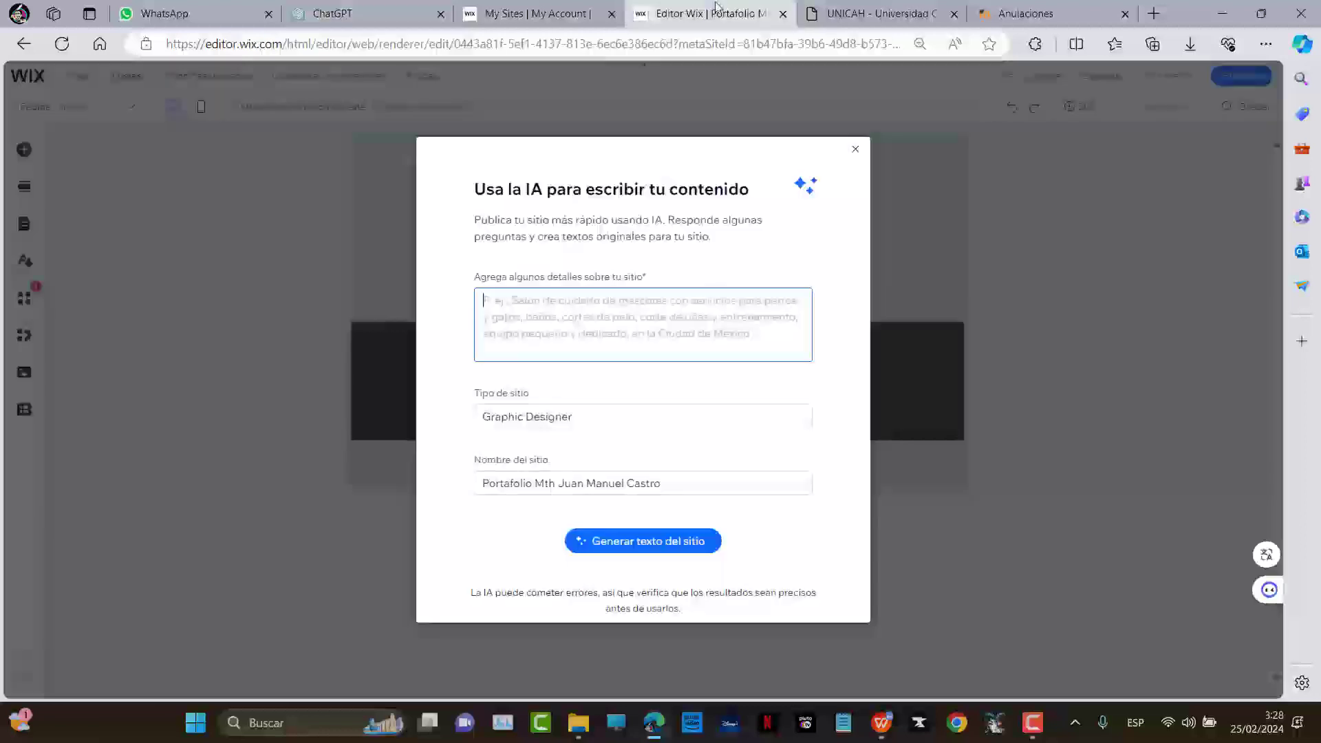
Ask Copilot for a portfolio introduction presenting the owner as theologian, philosopher and IT expert
{"action": "left_click", "coordinate": [1303, 45]}
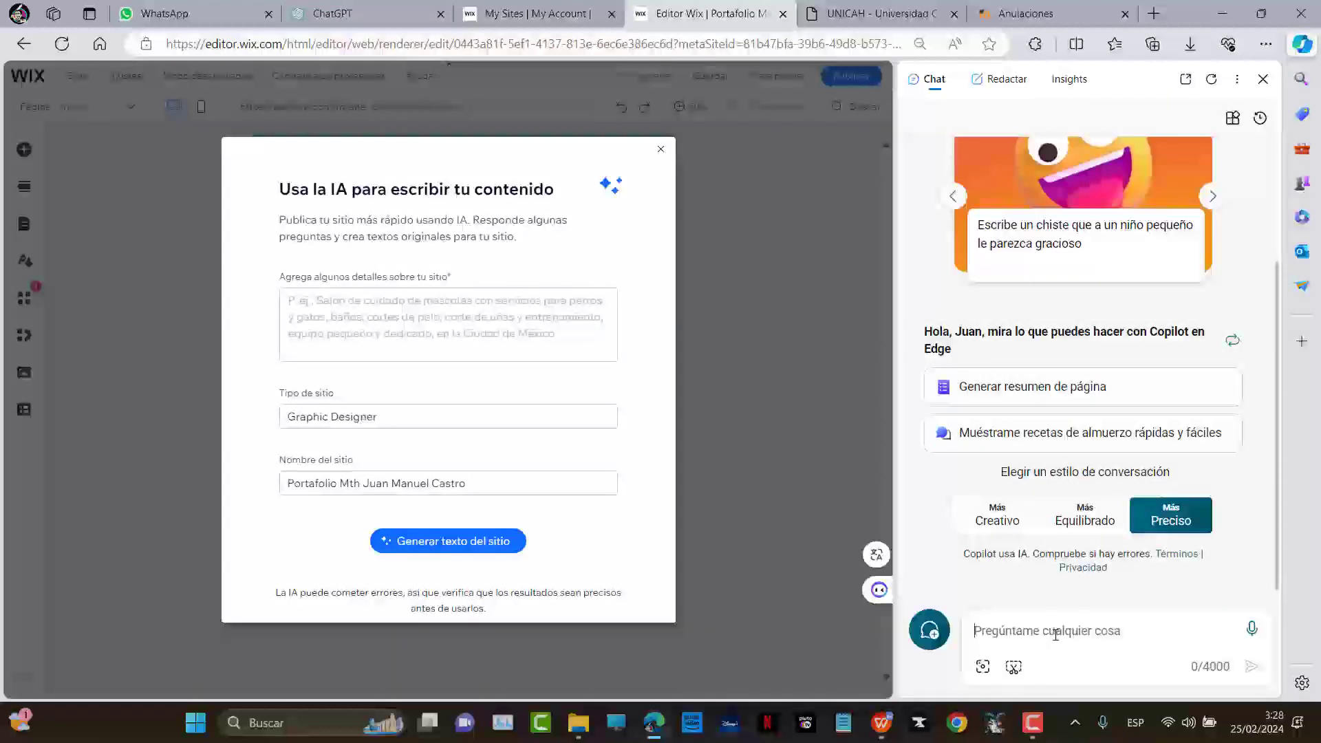
{"action": "type", "text": "Haz un  introducción para un portafolio profesiona"}
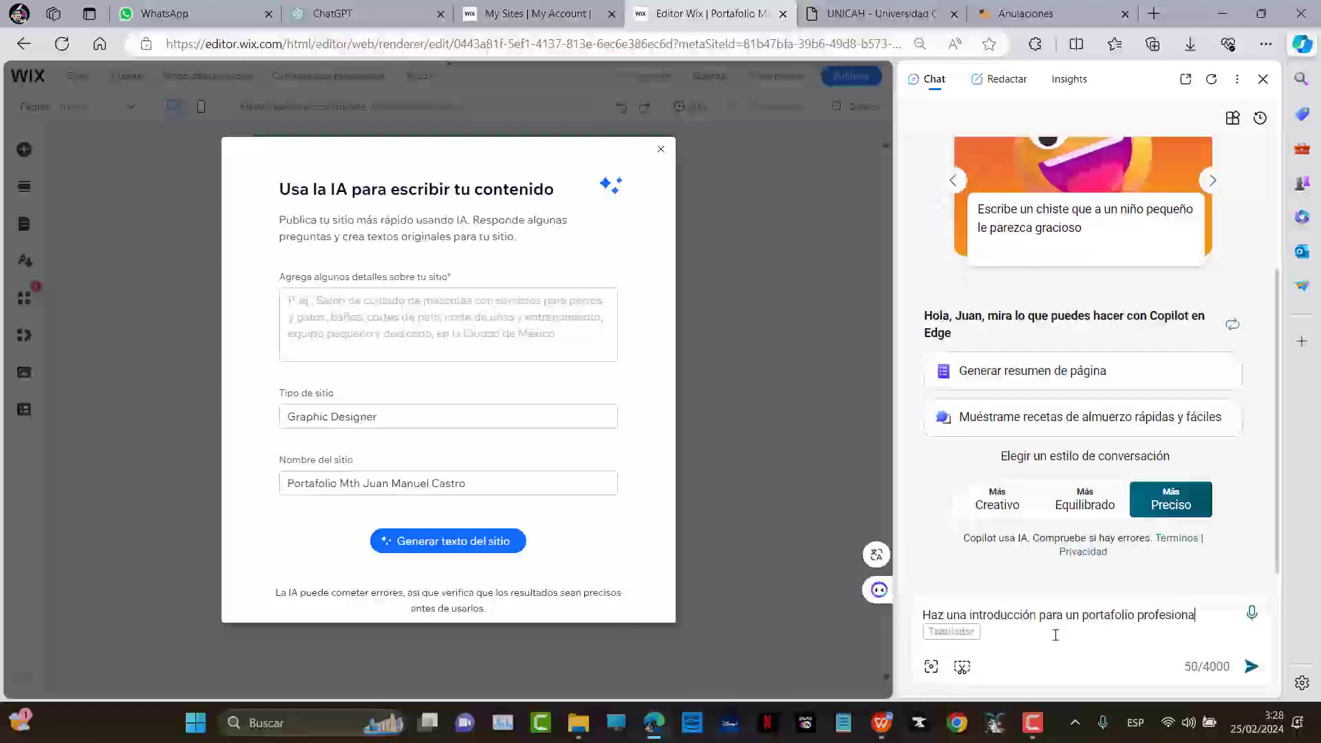
{"action": "type", "text": "l de Mth"}
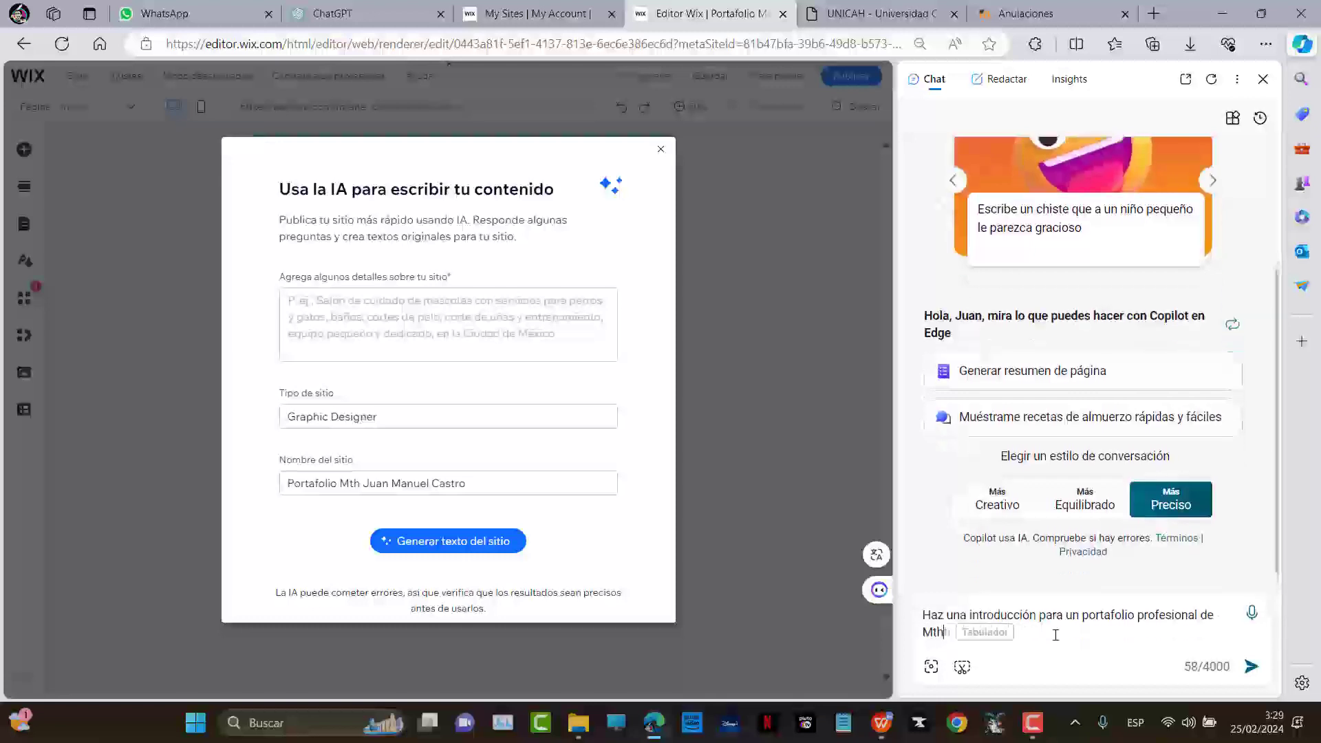
{"action": "type", "text": ". Juan MAnuel"}
{"action": "key", "text": "BackSpace"}
{"action": "type", "text": "anuel Castro"}
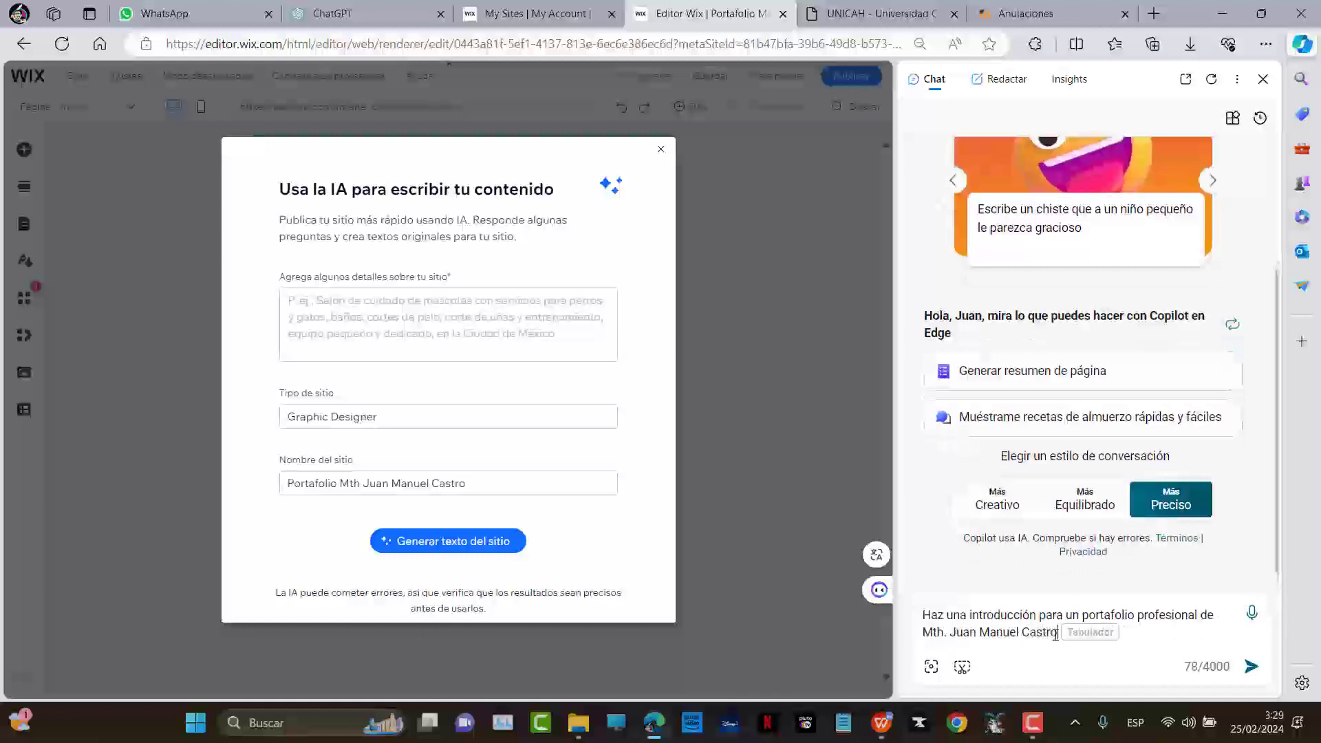
{"action": "type", "text": ", Teólogo, Filso"}
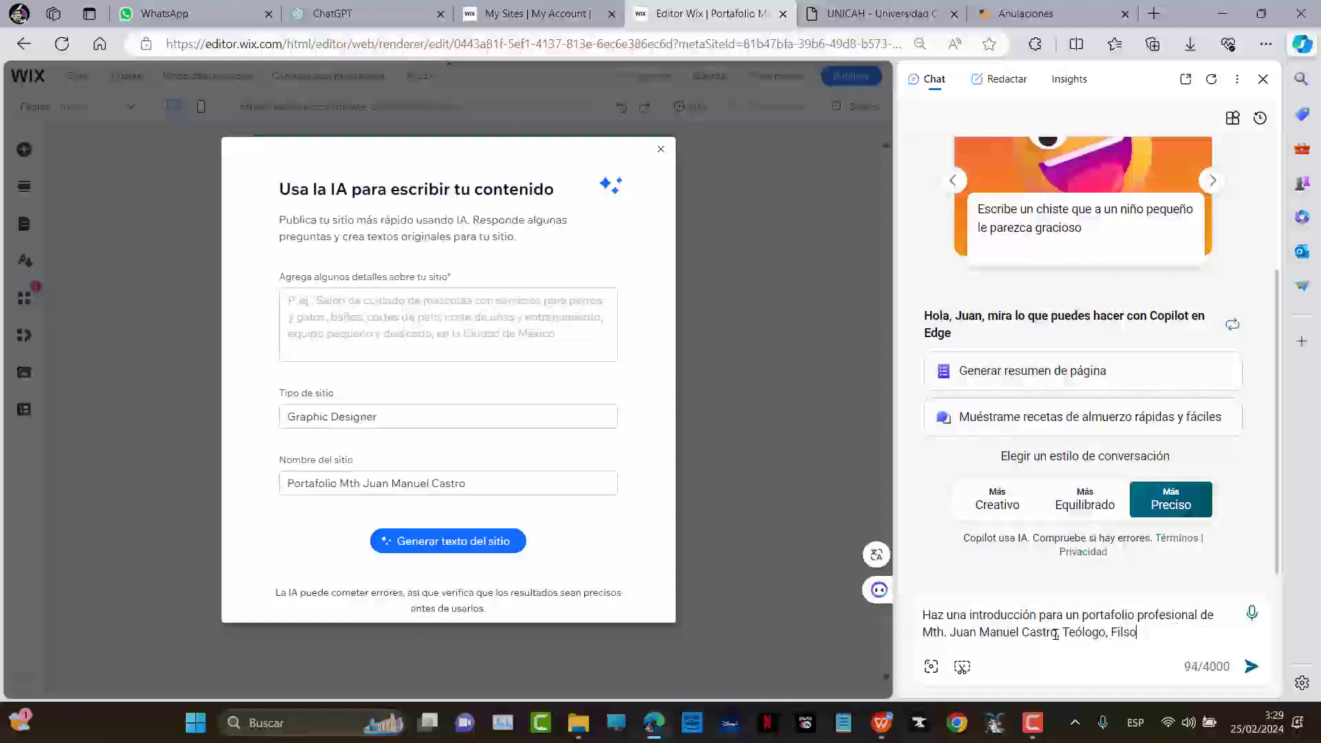
{"action": "type", "text": "oósof"}
{"action": "key", "text": "BackSpace"}
{"action": "type", "text": "ósofo, y "}
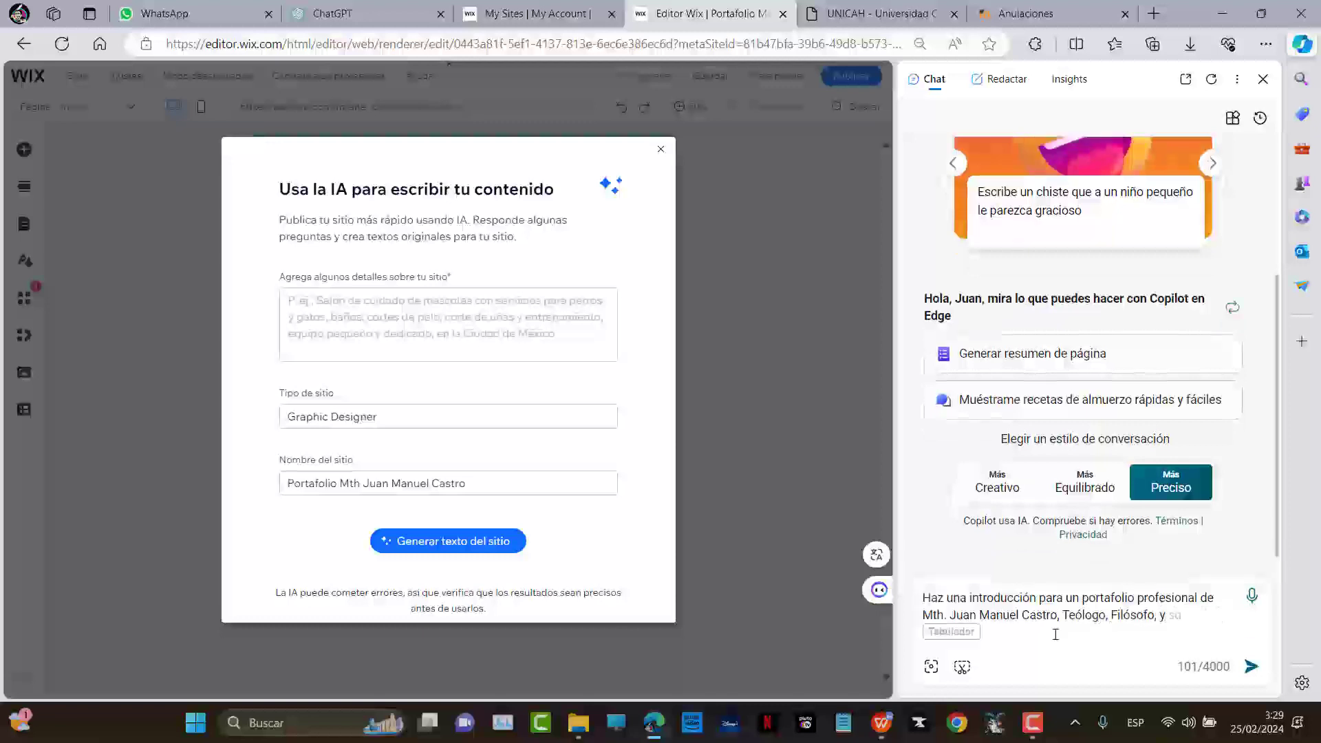
{"action": "type", "text": "experto en "}
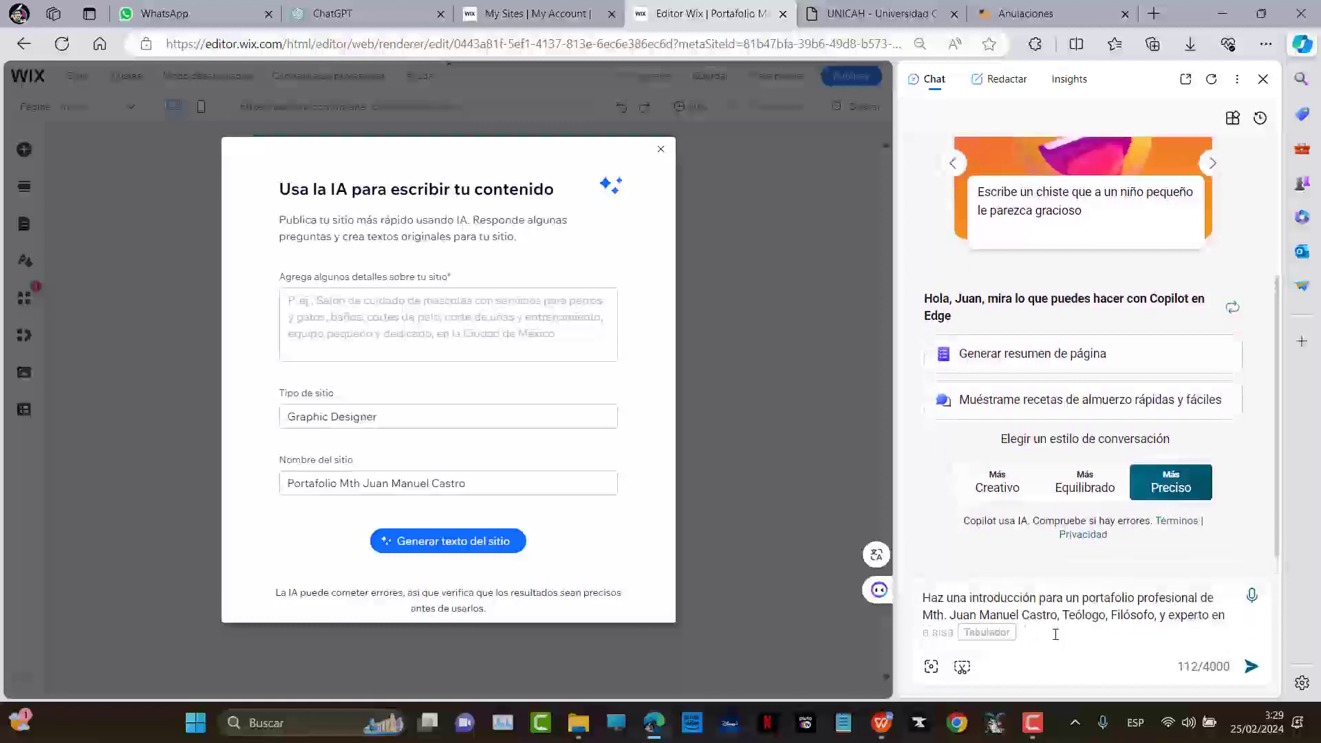
{"action": "type", "text": "informática."}
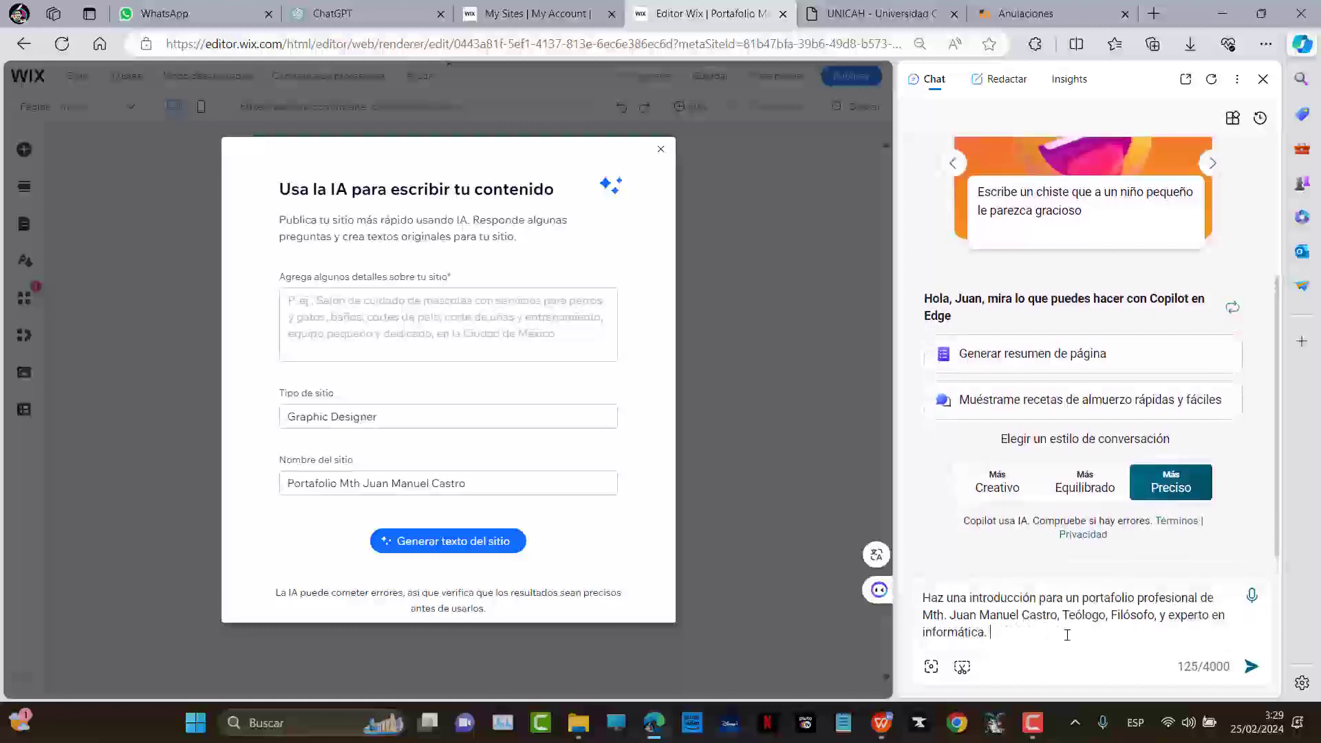
{"action": "key", "text": "Return"}
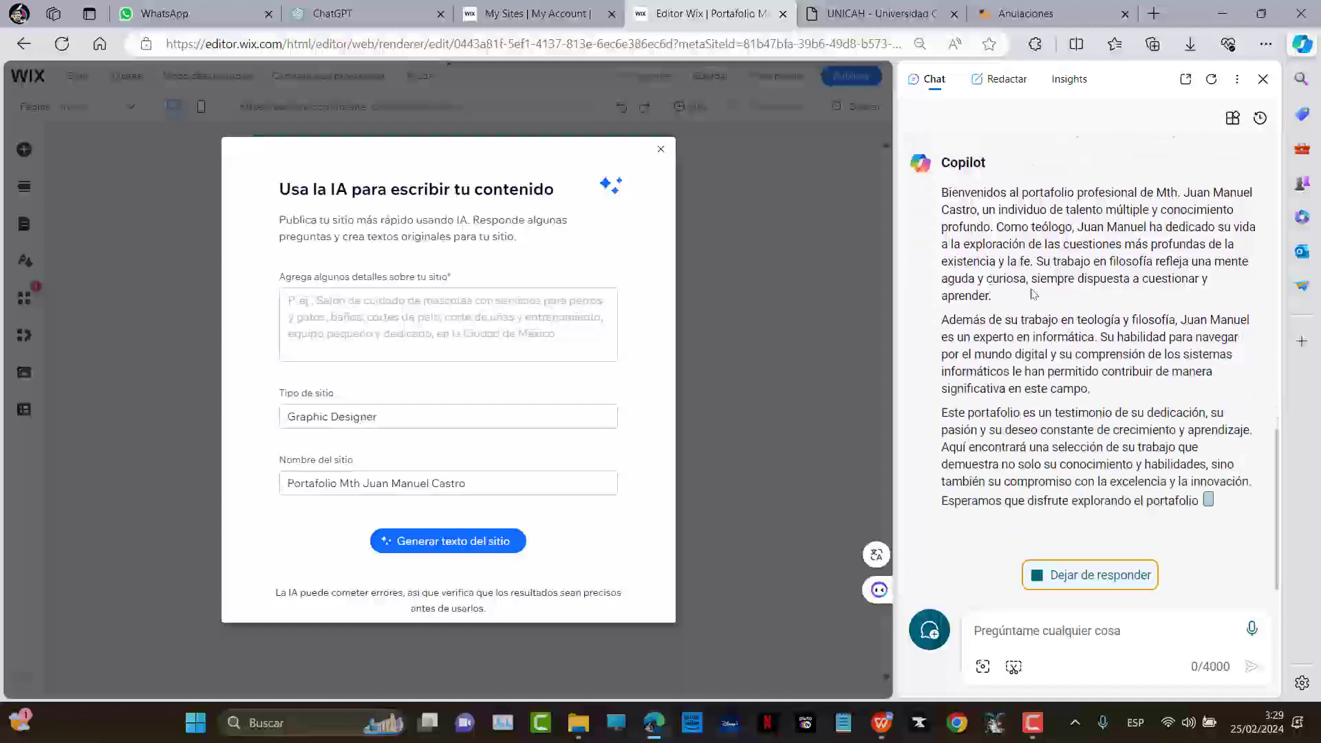
{"action": "scroll", "coordinate": [1018, 277], "scroll_direction": "up", "scroll_amount": 1}
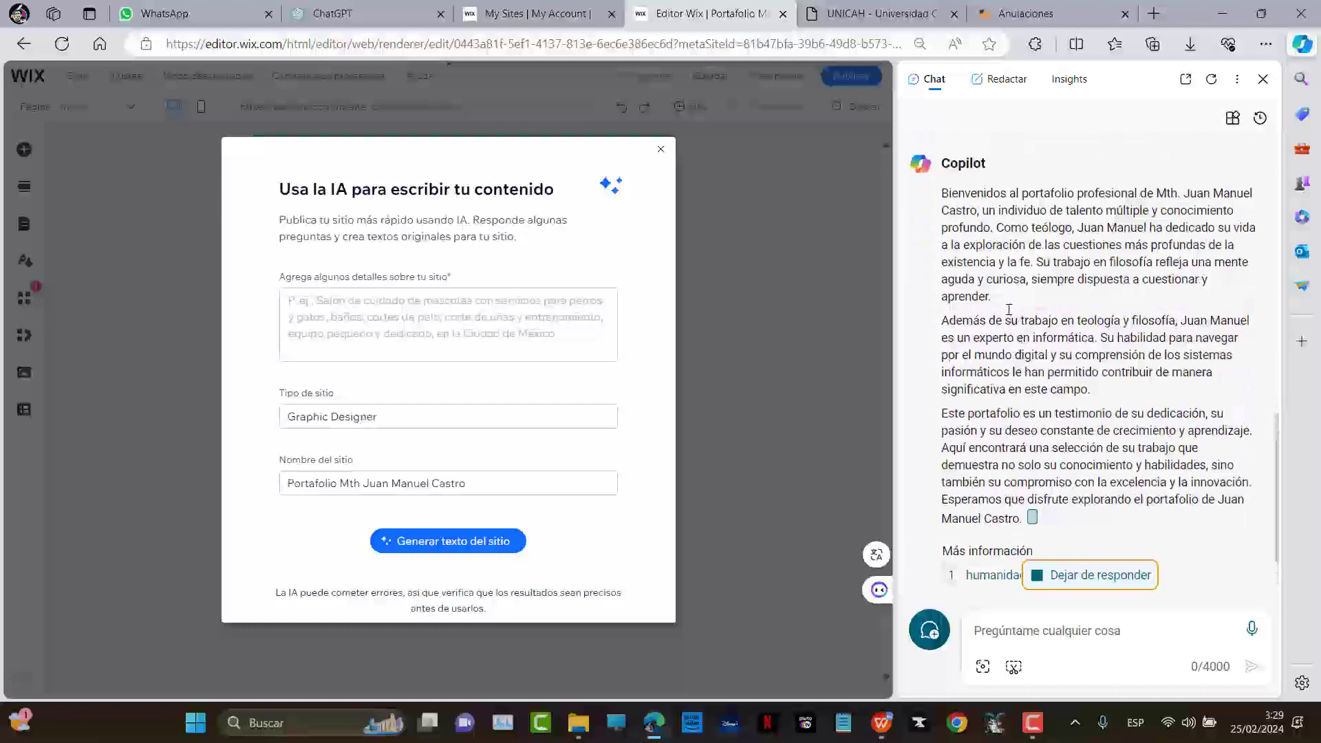
{"action": "left_click_drag", "start_coordinate": [993, 312], "coordinate": [933, 214]}
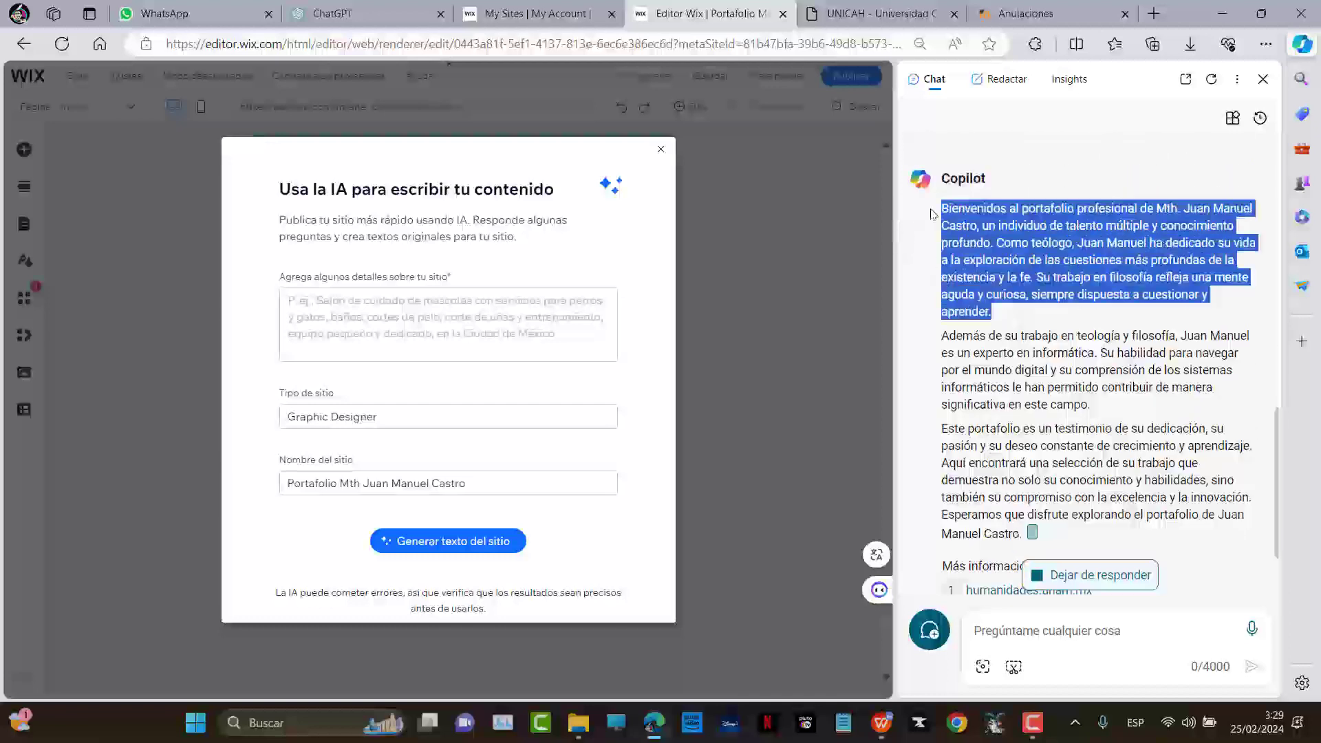
Copy Copilot's first introduction paragraph into the Wix site details field
{"action": "right_click", "coordinate": [993, 234]}
{"action": "scroll", "coordinate": [993, 290], "scroll_direction": "up", "scroll_amount": 1}
{"action": "left_click_drag", "start_coordinate": [1028, 341], "coordinate": [929, 243]}
{"action": "right_click", "coordinate": [998, 286]}
{"action": "left_click", "coordinate": [1012, 298]}
{"action": "left_click", "coordinate": [384, 322]}
{"action": "right_click", "coordinate": [384, 322]}
{"action": "left_click", "coordinate": [419, 479]}
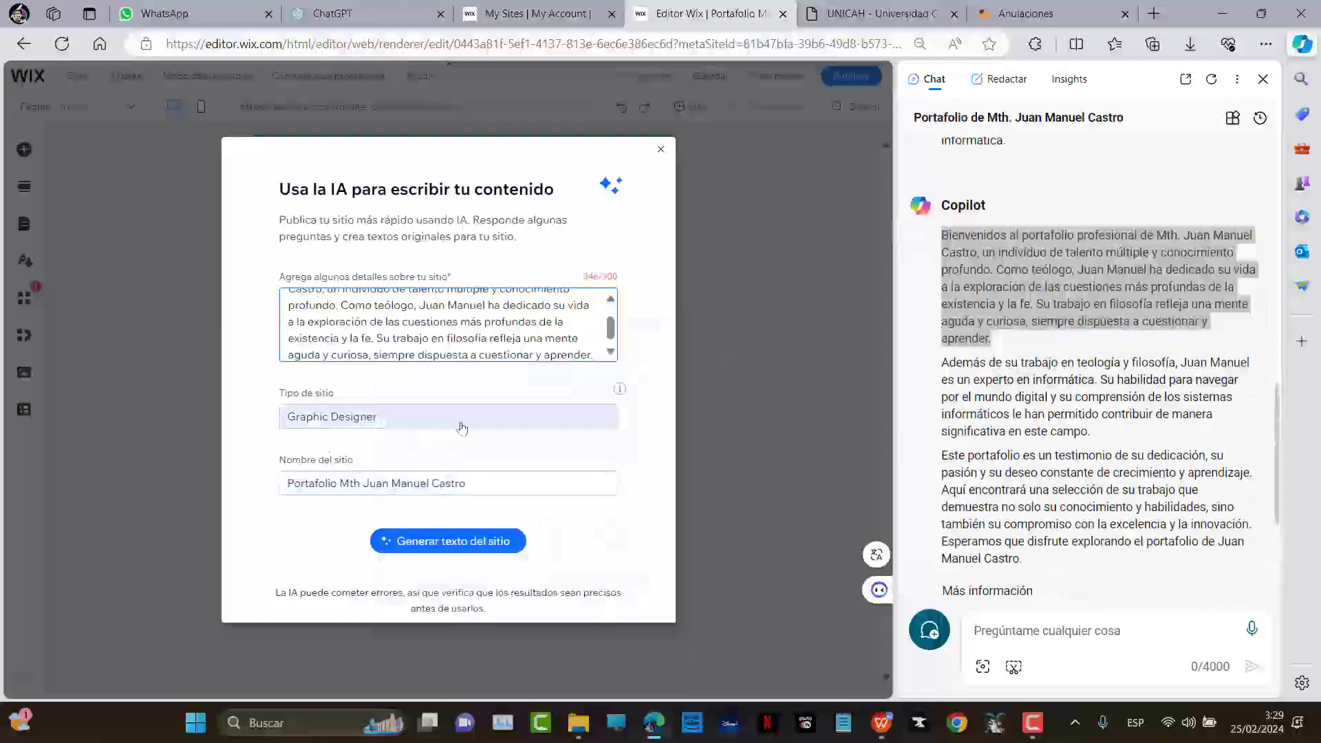
Set site type to Portfolio, generate the site text, and close the Copilot sidebar
{"action": "left_click", "coordinate": [407, 413]}
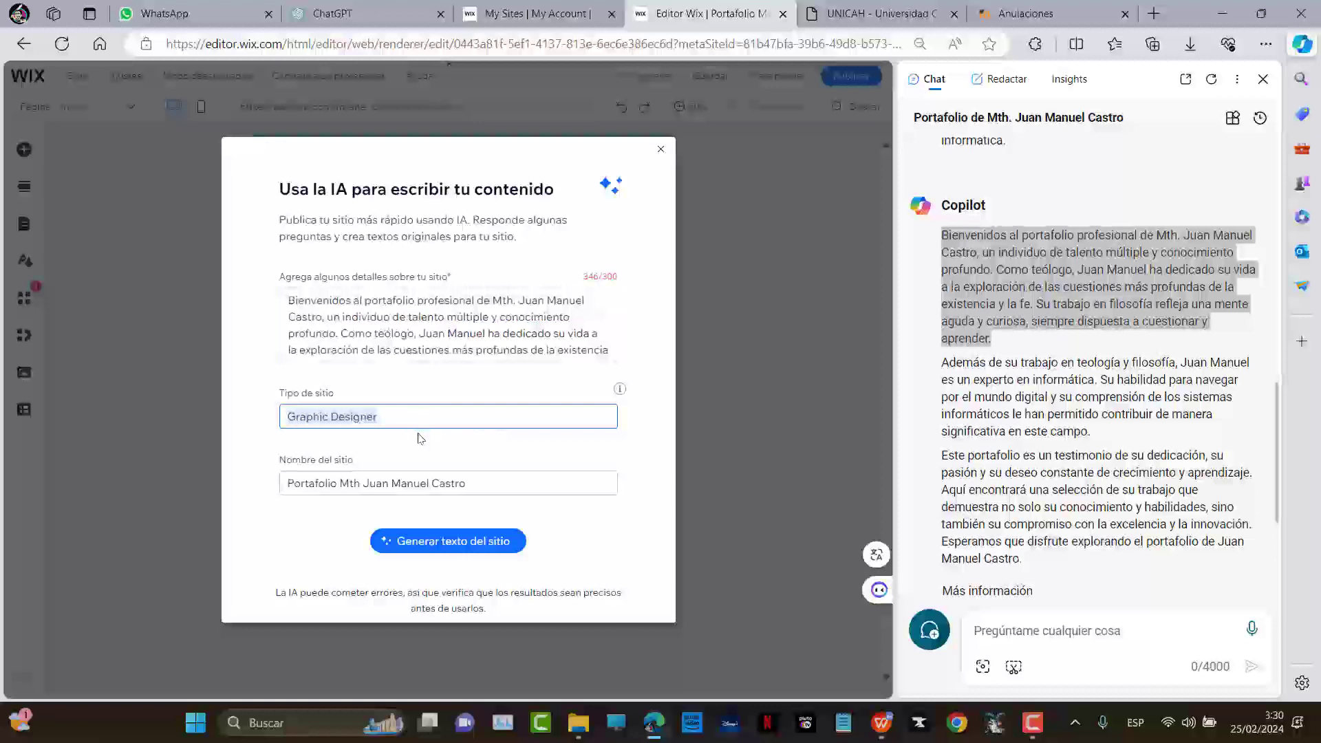
{"action": "type", "text": "Portfolio"}
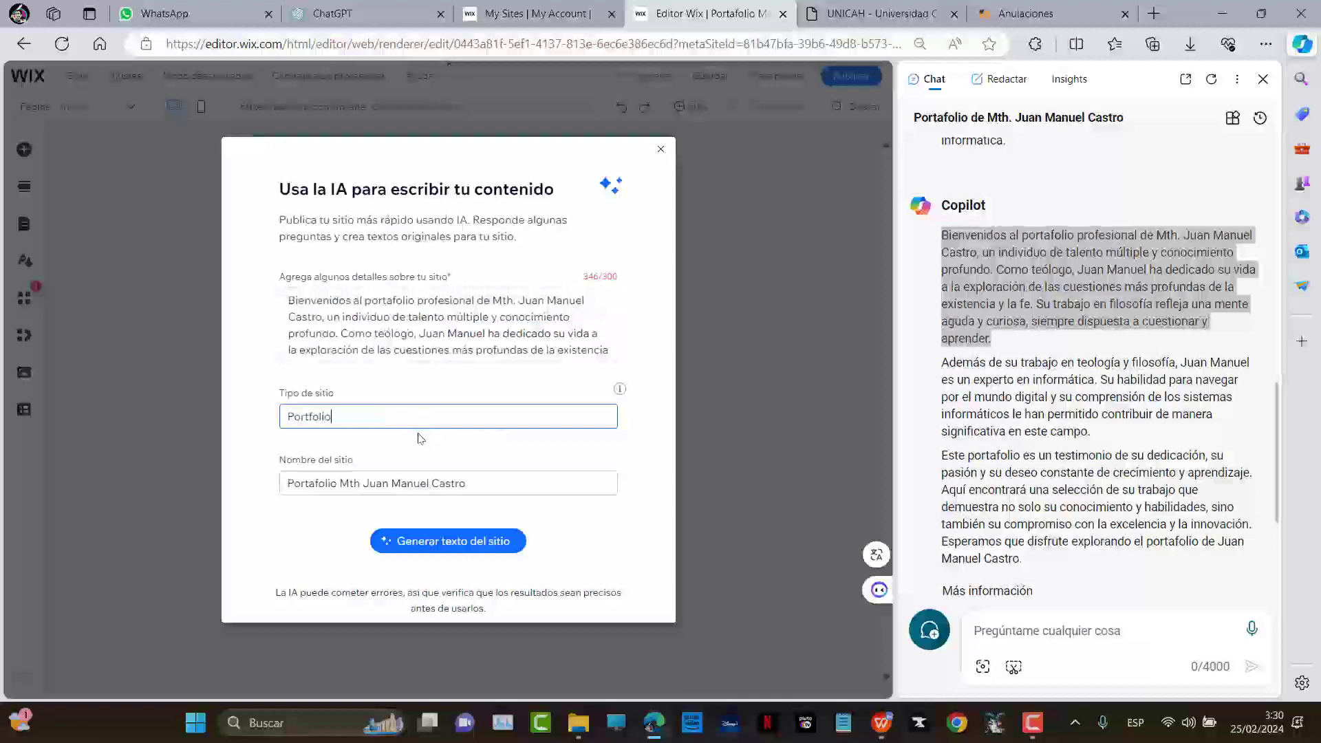
{"action": "left_click", "coordinate": [445, 543]}
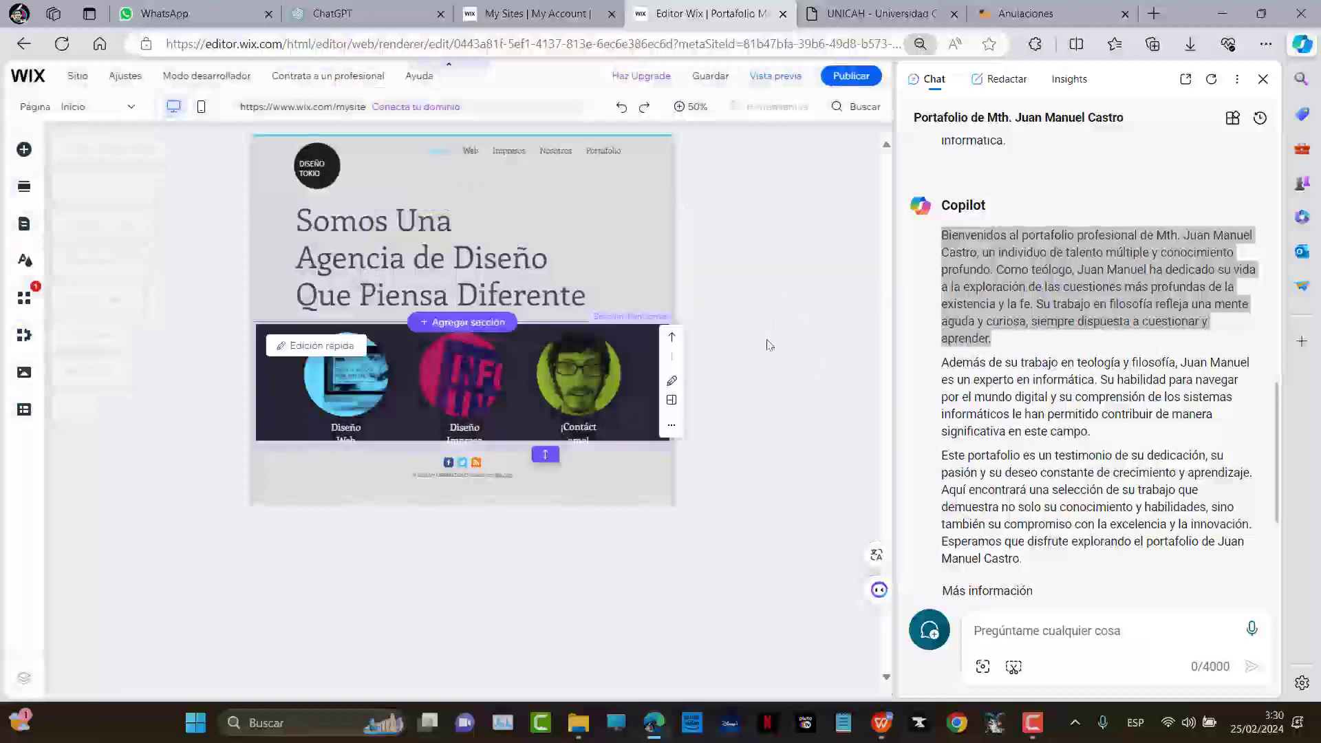
{"action": "key", "text": "ctrl+0"}
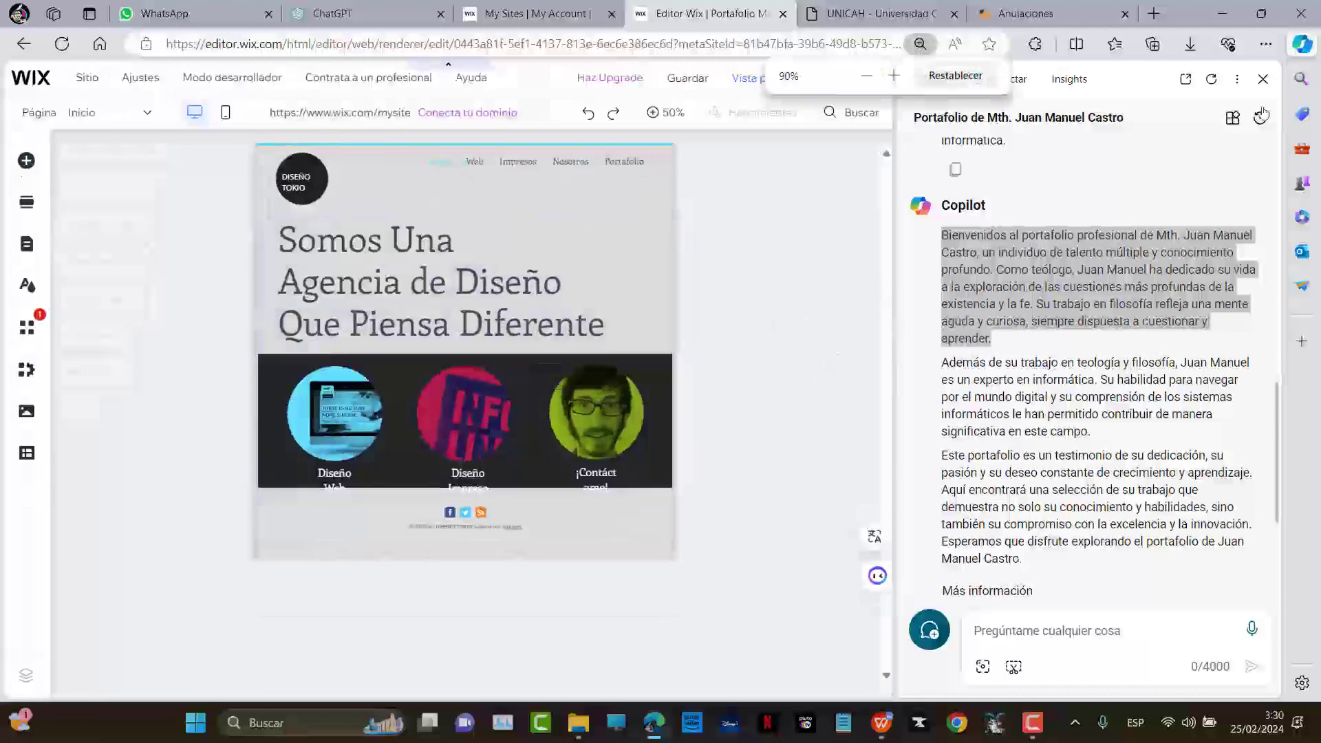
{"action": "left_click", "coordinate": [1264, 80]}
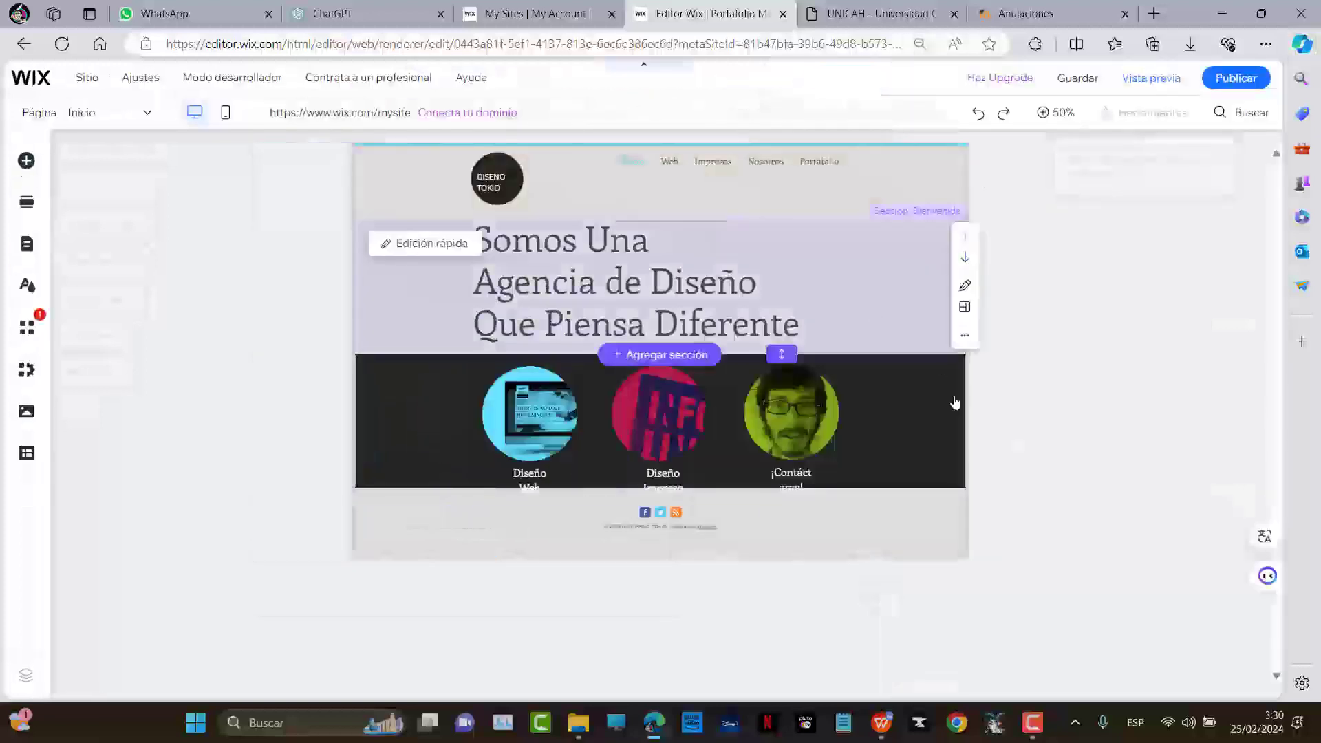
{"action": "key", "text": "ctrl+plus"}
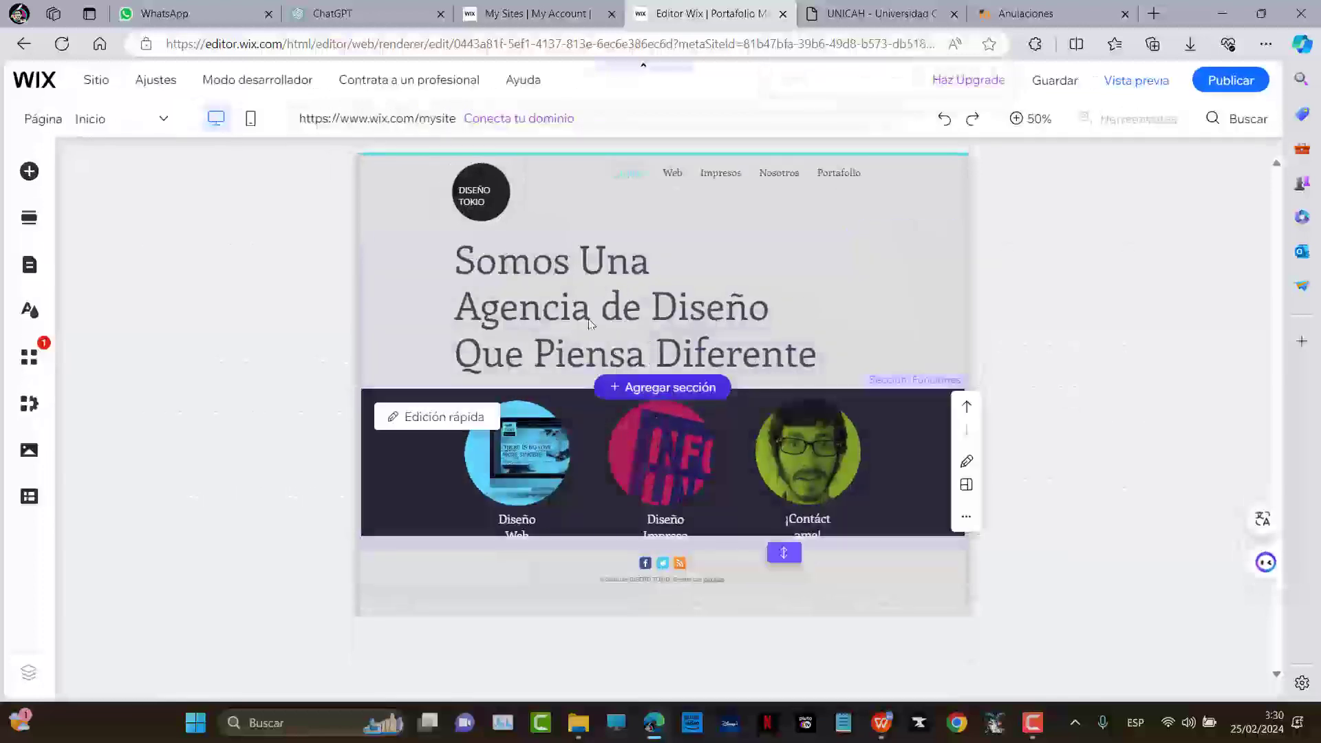
Switch the editor to the Web page and scroll through it
{"action": "left_click", "coordinate": [136, 123]}
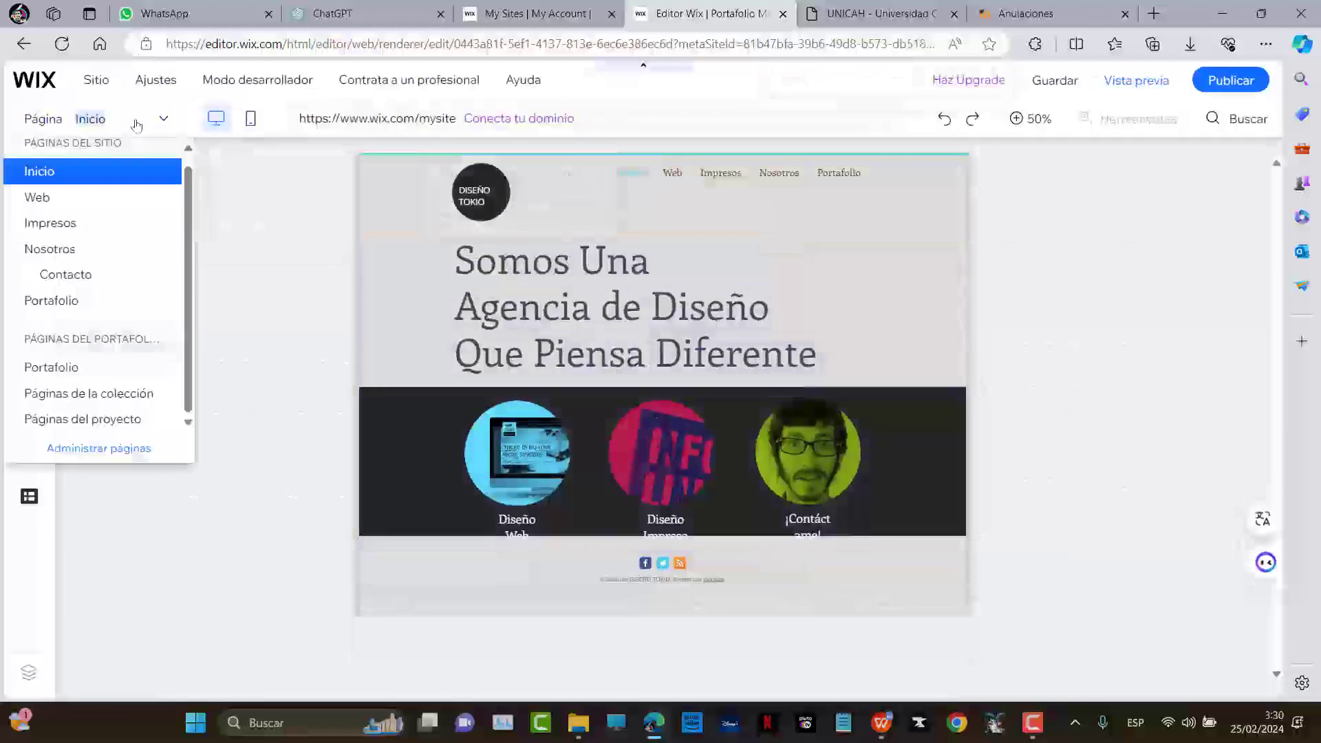
{"action": "left_click", "coordinate": [38, 197]}
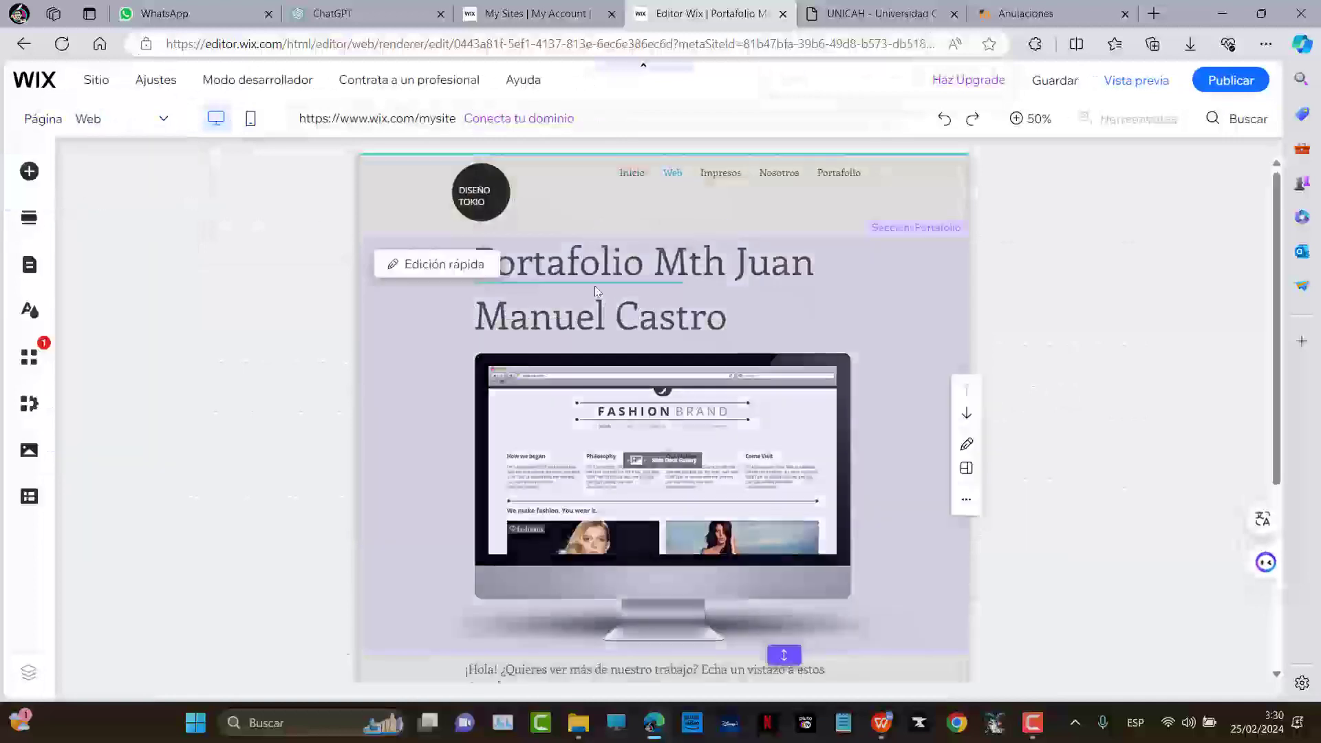
{"action": "scroll", "coordinate": [640, 391], "scroll_direction": "down", "scroll_amount": 3}
{"action": "scroll", "coordinate": [640, 391], "scroll_direction": "down", "scroll_amount": 1}
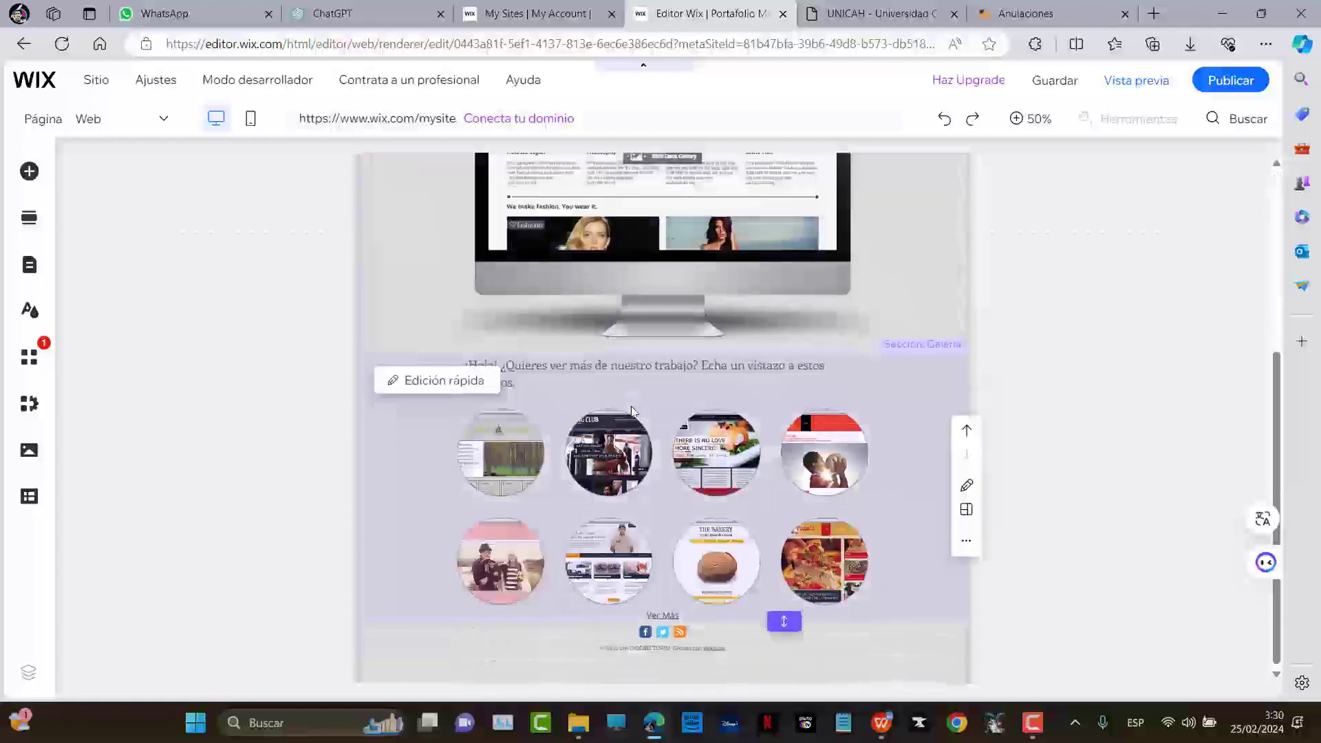
{"action": "scroll", "coordinate": [375, 375], "scroll_direction": "up", "scroll_amount": 1}
{"action": "scroll", "coordinate": [359, 370], "scroll_direction": "up", "scroll_amount": 4}
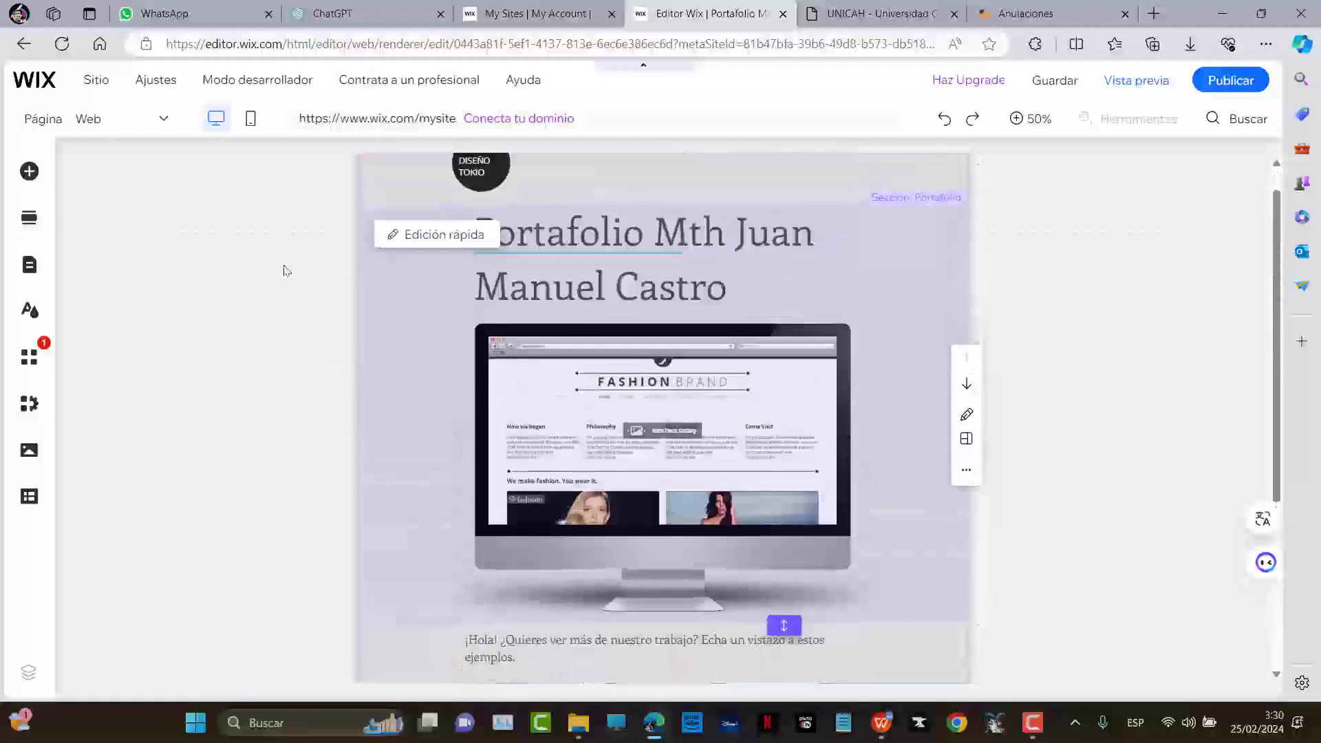
Switch to the Impresos page and scroll through its Filosofía and Teología sections
{"action": "left_click", "coordinate": [103, 118]}
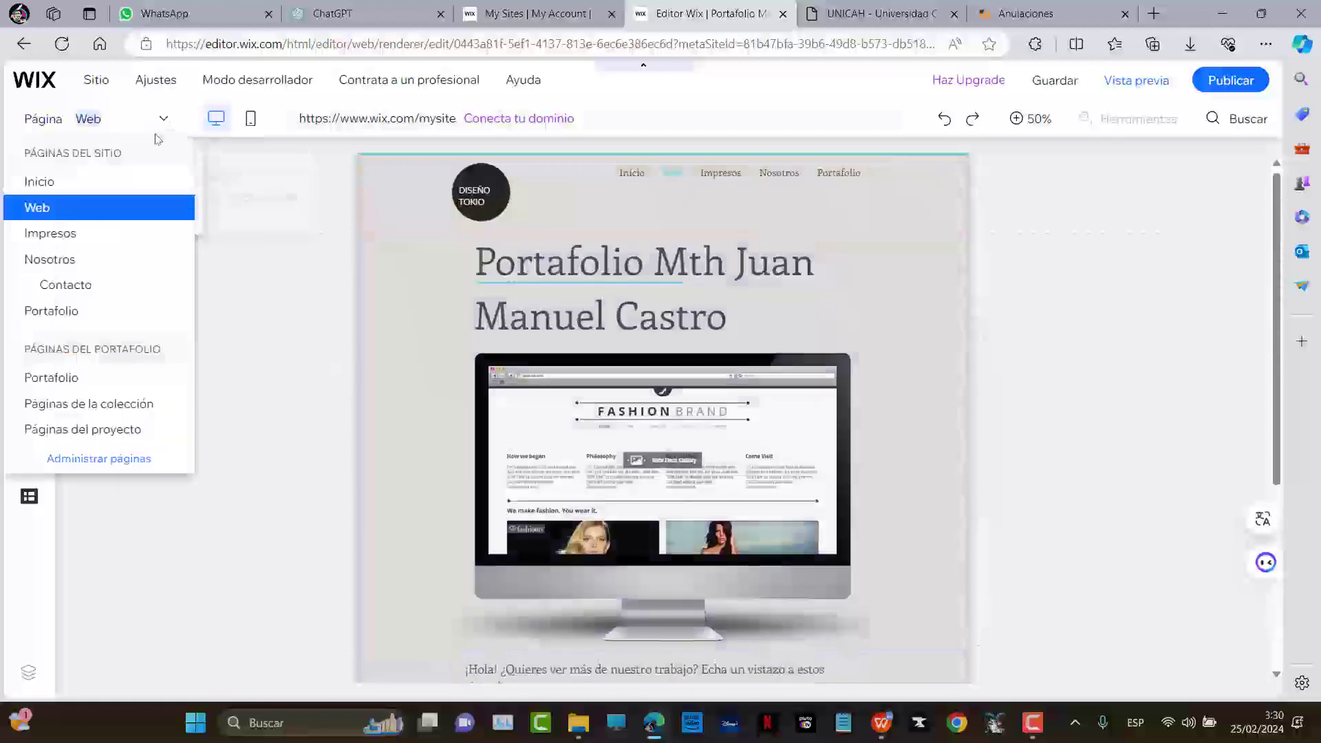
{"action": "left_click", "coordinate": [63, 234]}
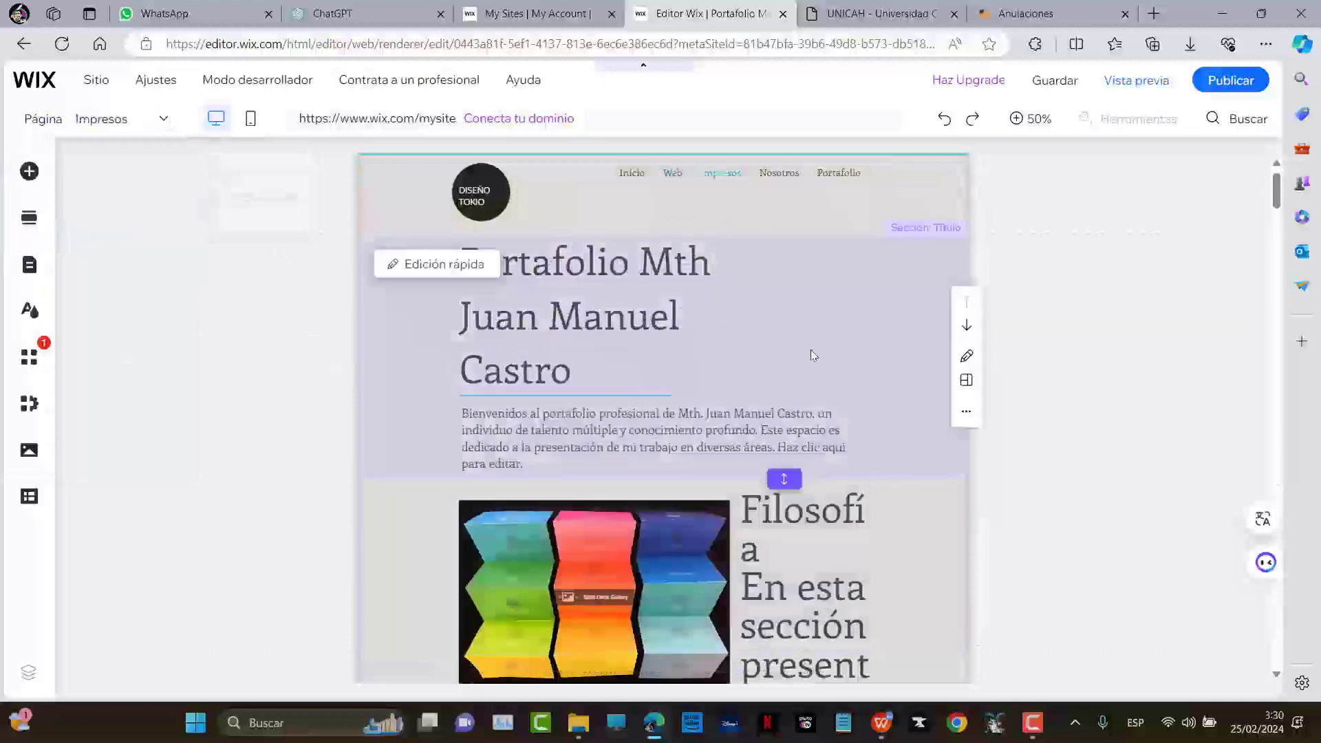
{"action": "scroll", "coordinate": [815, 358], "scroll_direction": "down", "scroll_amount": 7}
{"action": "scroll", "coordinate": [821, 372], "scroll_direction": "down", "scroll_amount": 10}
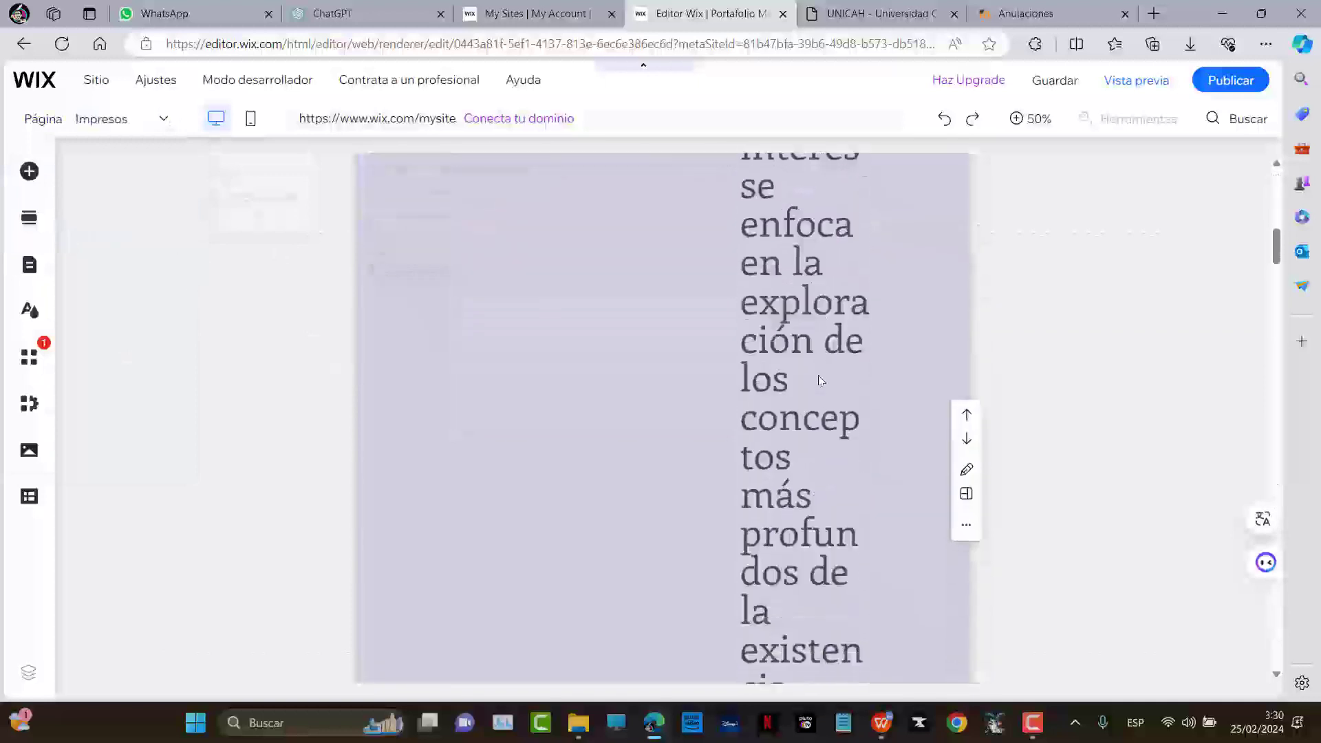
{"action": "scroll", "coordinate": [825, 378], "scroll_direction": "down", "scroll_amount": 3}
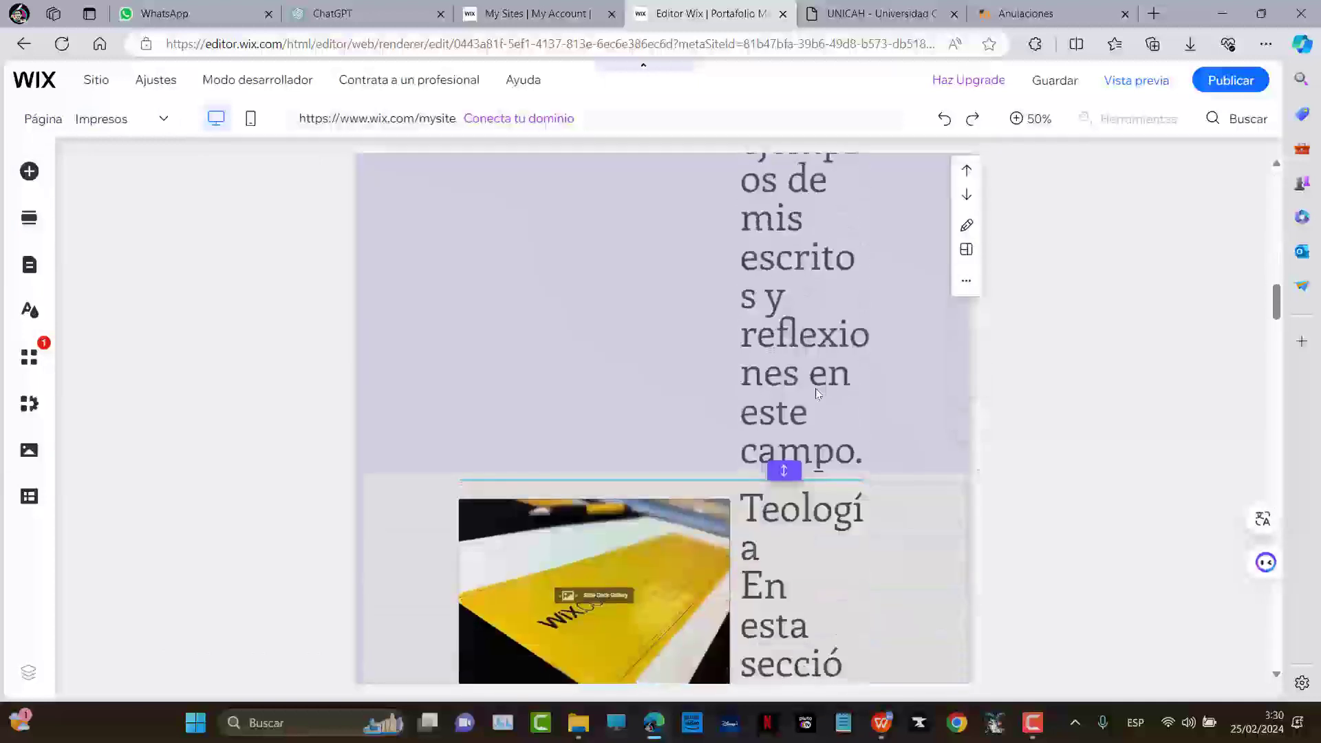
{"action": "scroll", "coordinate": [820, 372], "scroll_direction": "up", "scroll_amount": 7}
{"action": "scroll", "coordinate": [815, 365], "scroll_direction": "up", "scroll_amount": 8}
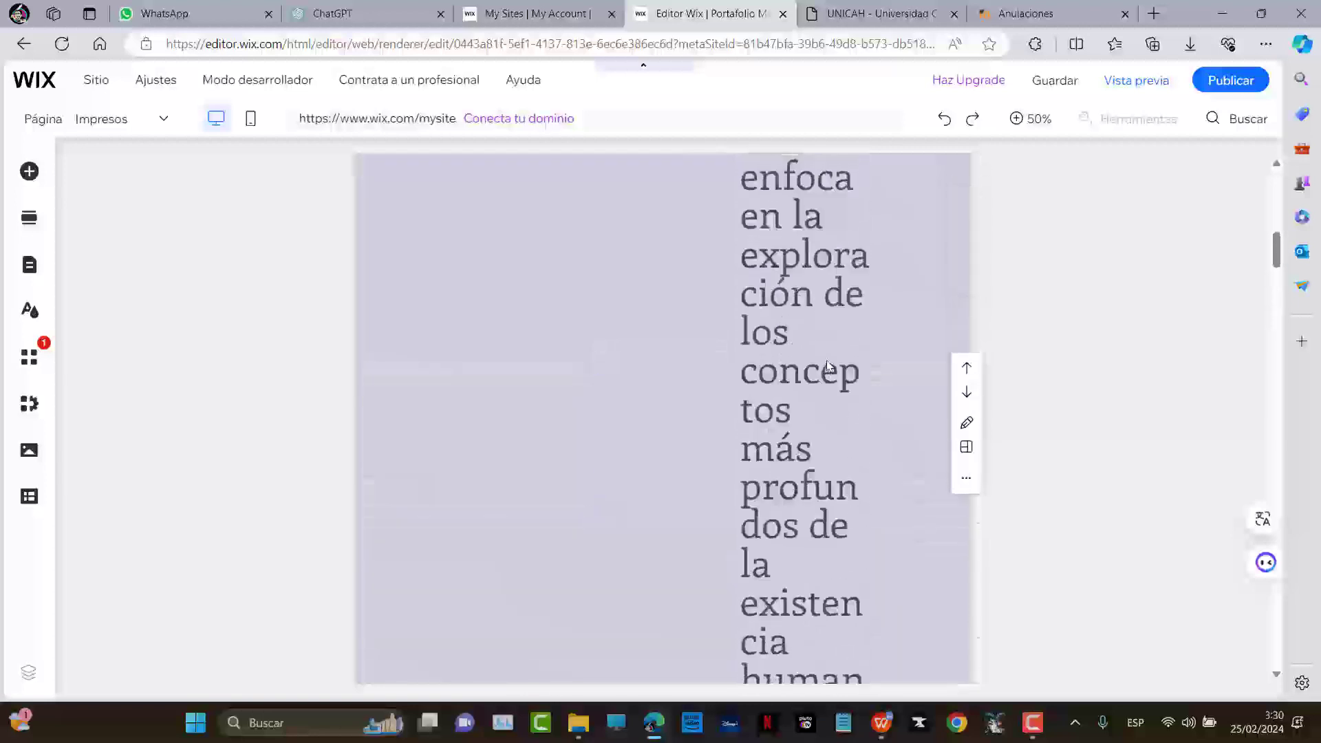
{"action": "scroll", "coordinate": [817, 358], "scroll_direction": "up", "scroll_amount": 1}
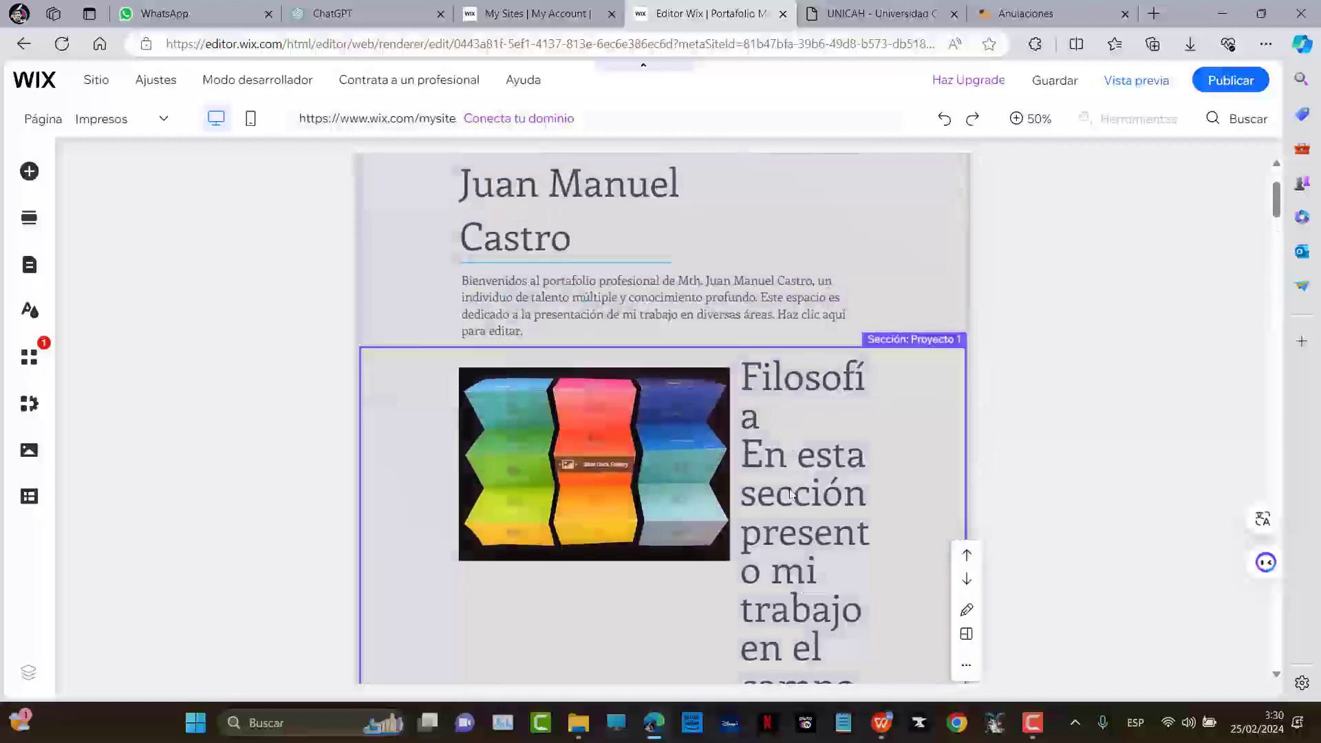
{"action": "scroll", "coordinate": [788, 485], "scroll_direction": "down", "scroll_amount": 10}
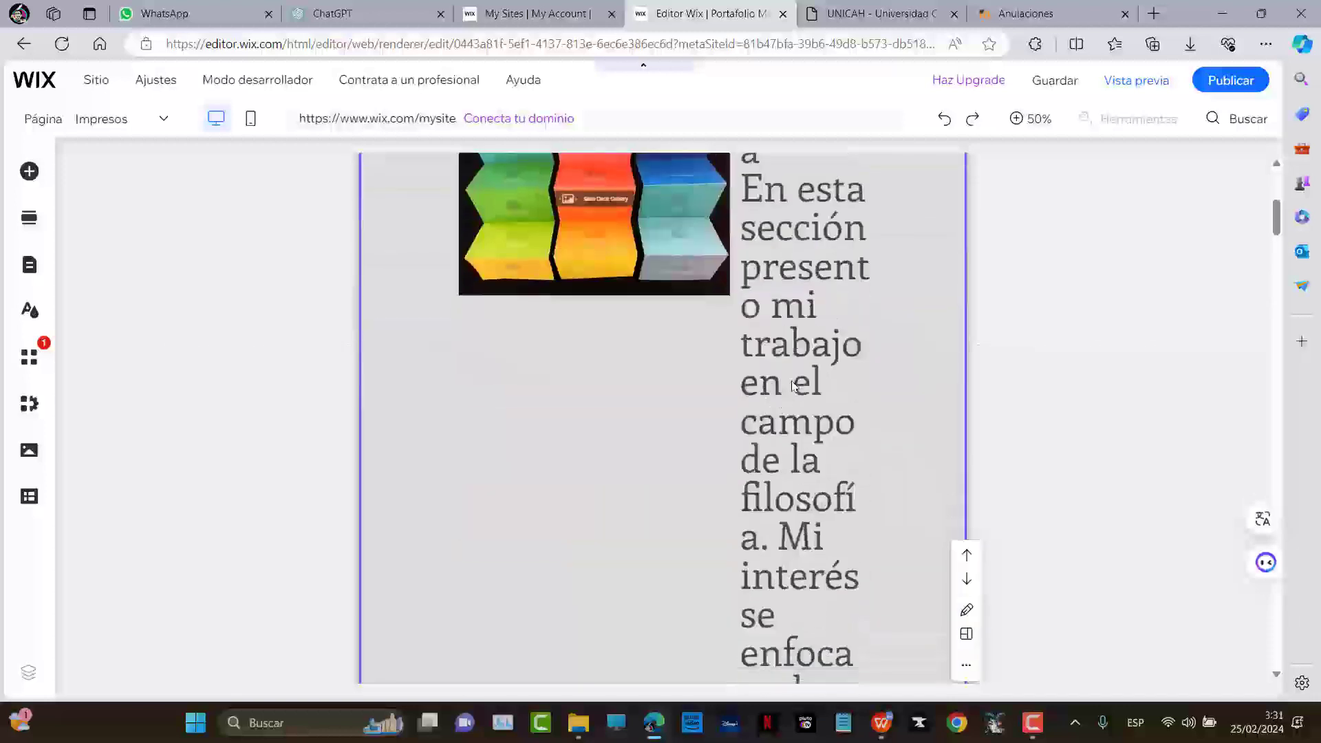
{"action": "scroll", "coordinate": [803, 394], "scroll_direction": "down", "scroll_amount": 10}
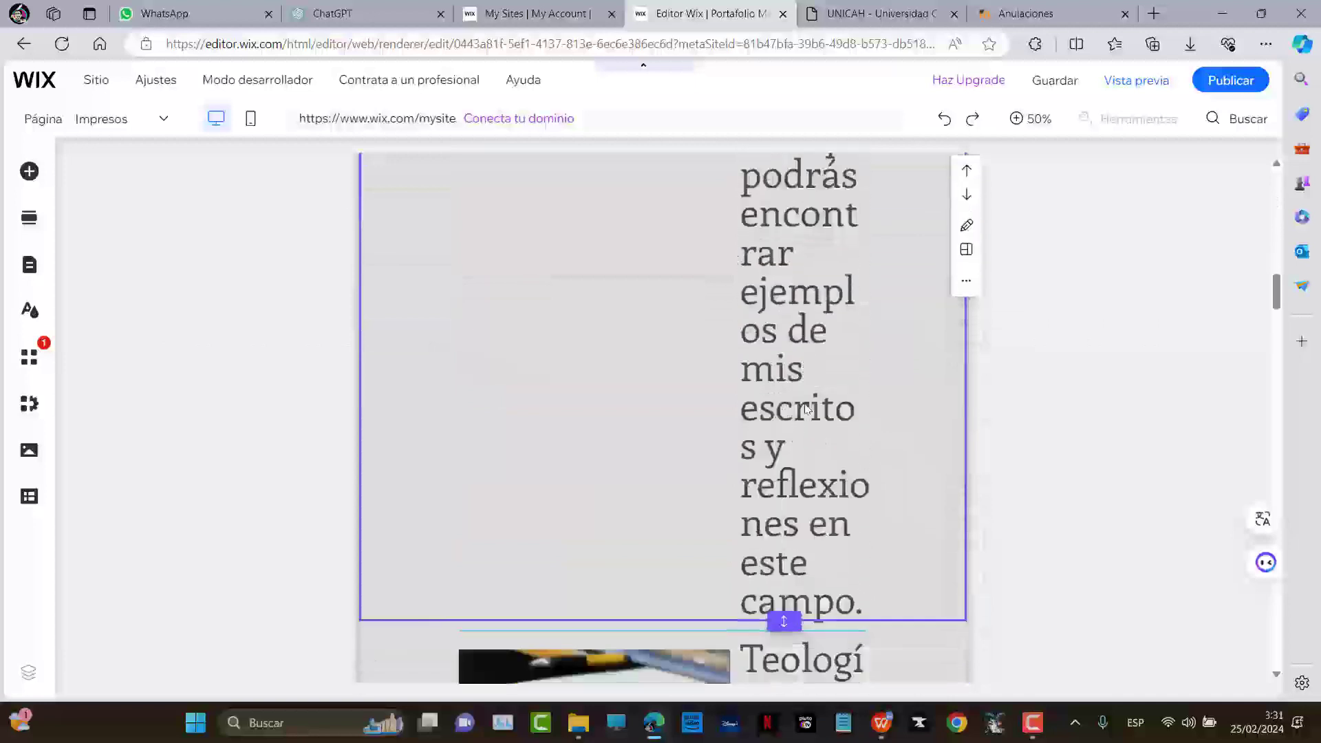
Shrink the Filosofía text to 33 px and center it
{"action": "left_click", "coordinate": [828, 320]}
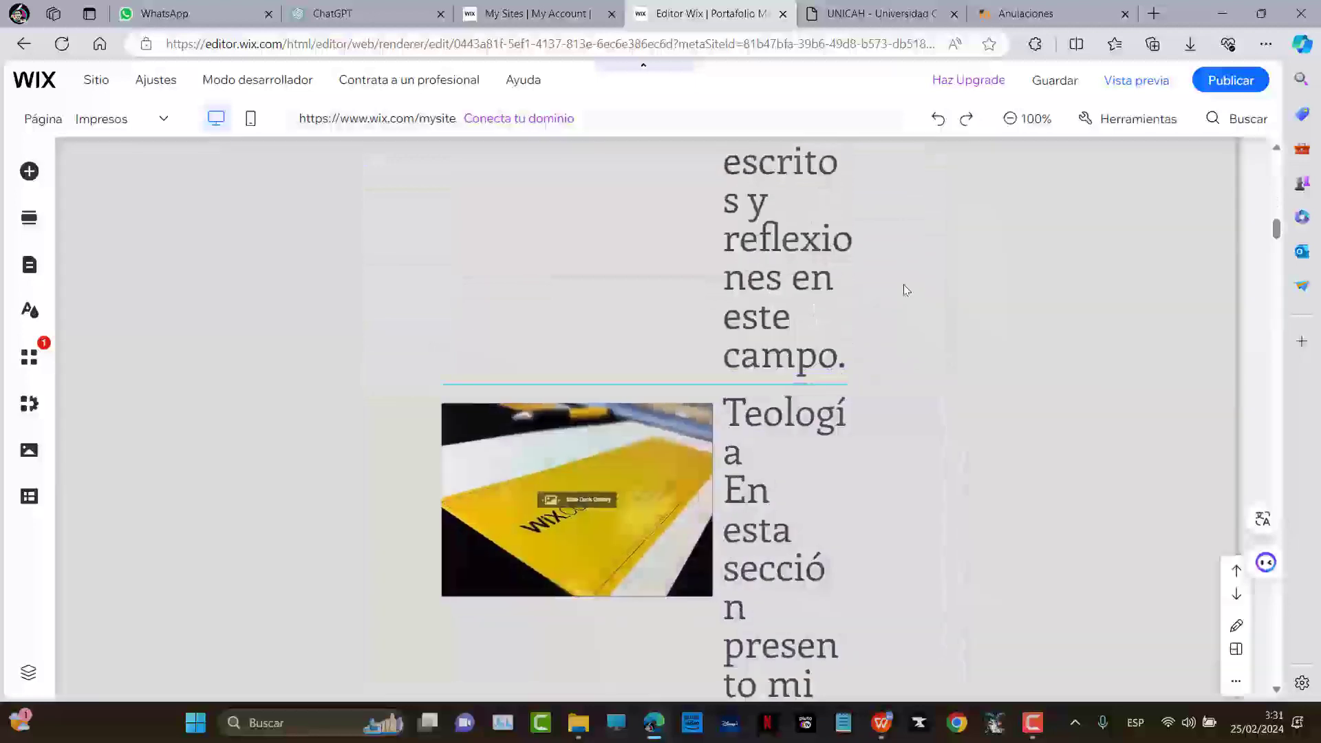
{"action": "double_click", "coordinate": [881, 280]}
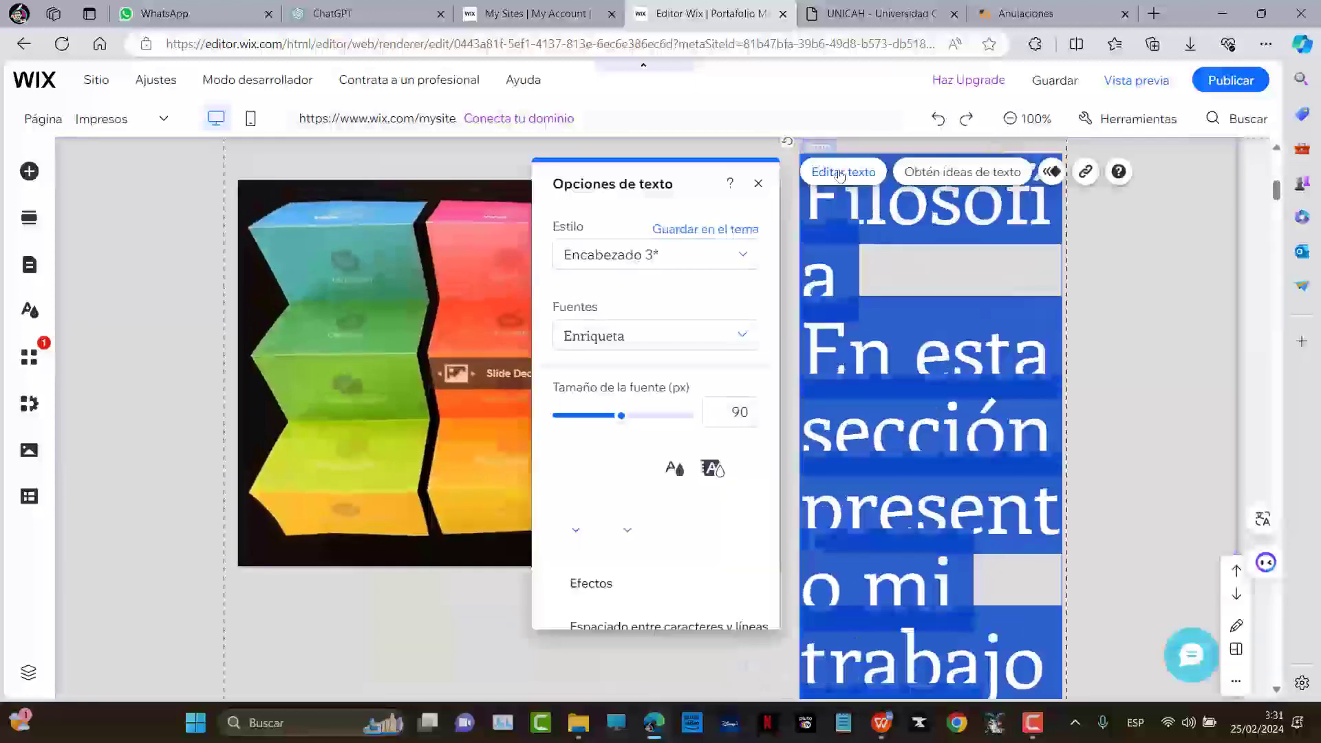
{"action": "left_click_drag", "start_coordinate": [622, 415], "coordinate": [579, 416]}
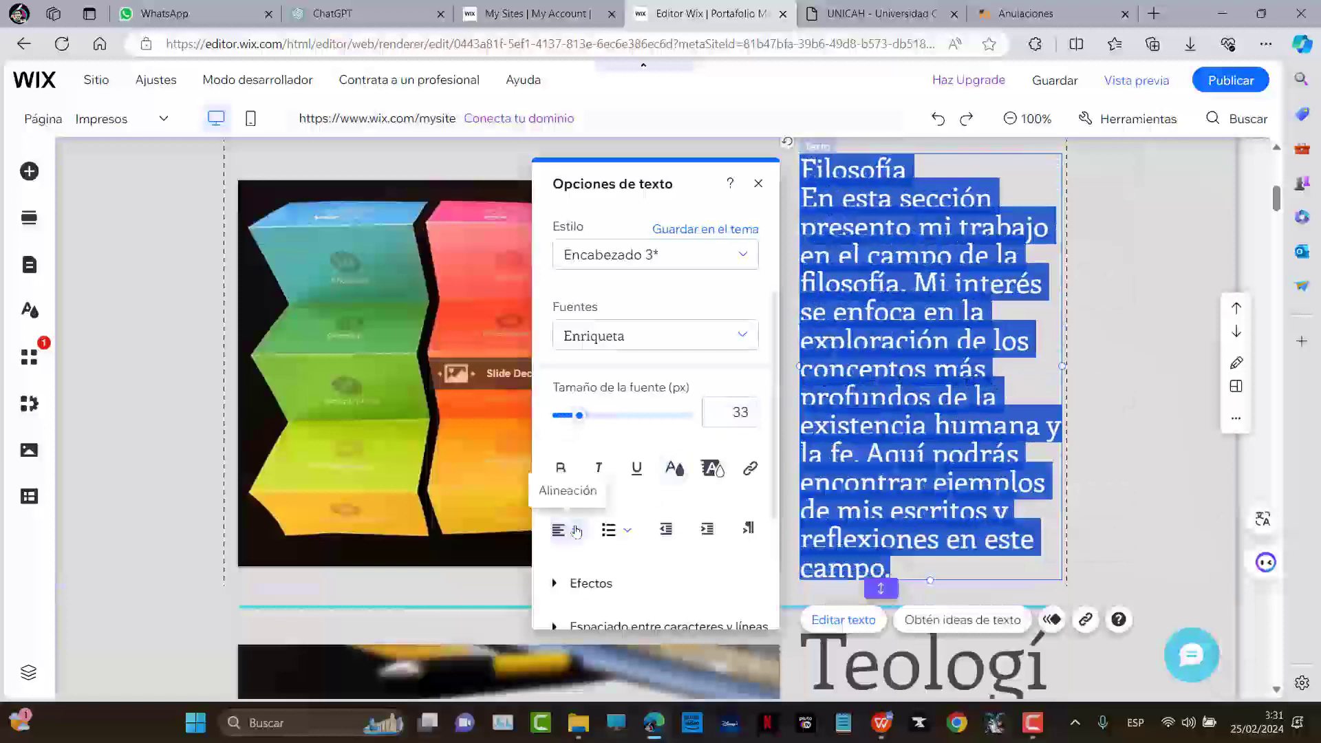
{"action": "left_click", "coordinate": [566, 529]}
{"action": "left_click", "coordinate": [573, 565]}
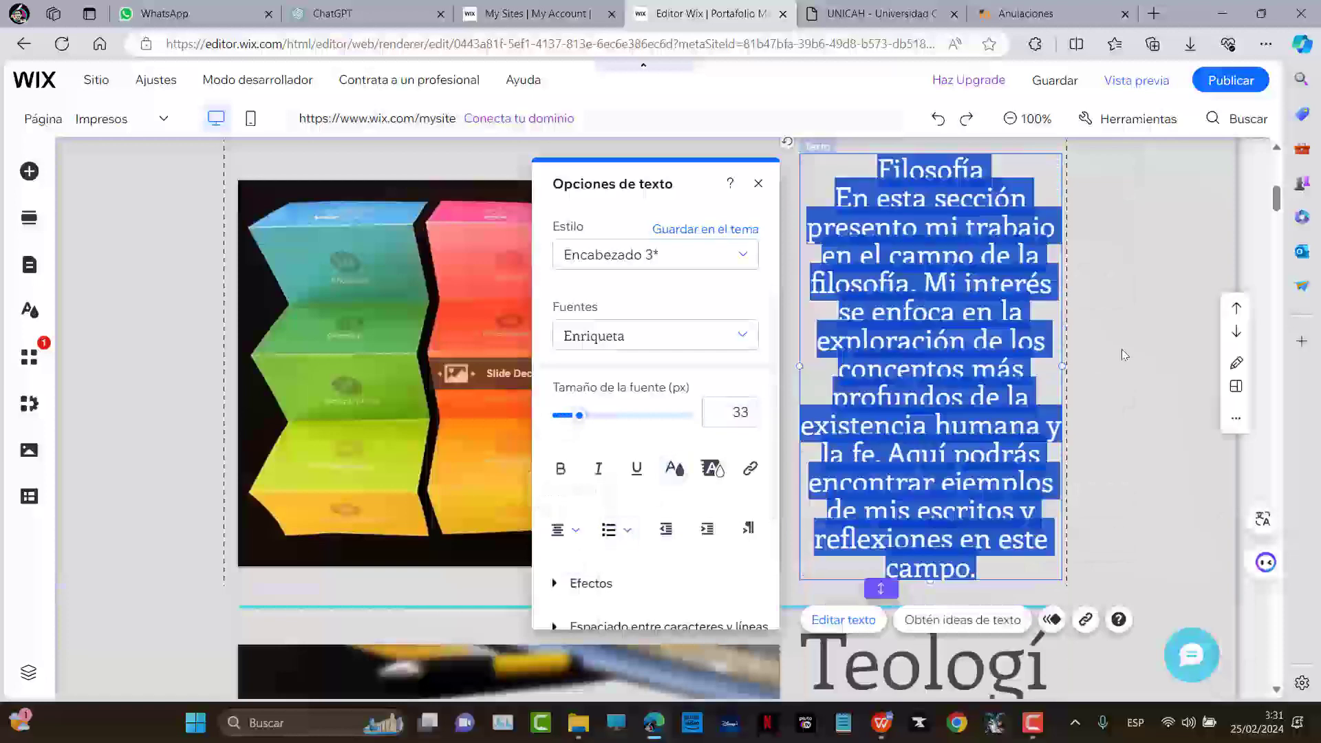
{"action": "left_click", "coordinate": [1122, 361]}
Widen the portfolio title box and reduce its font size to 57
{"action": "key", "text": "ctrl+minus"}
{"action": "key", "text": "ctrl+minus"}
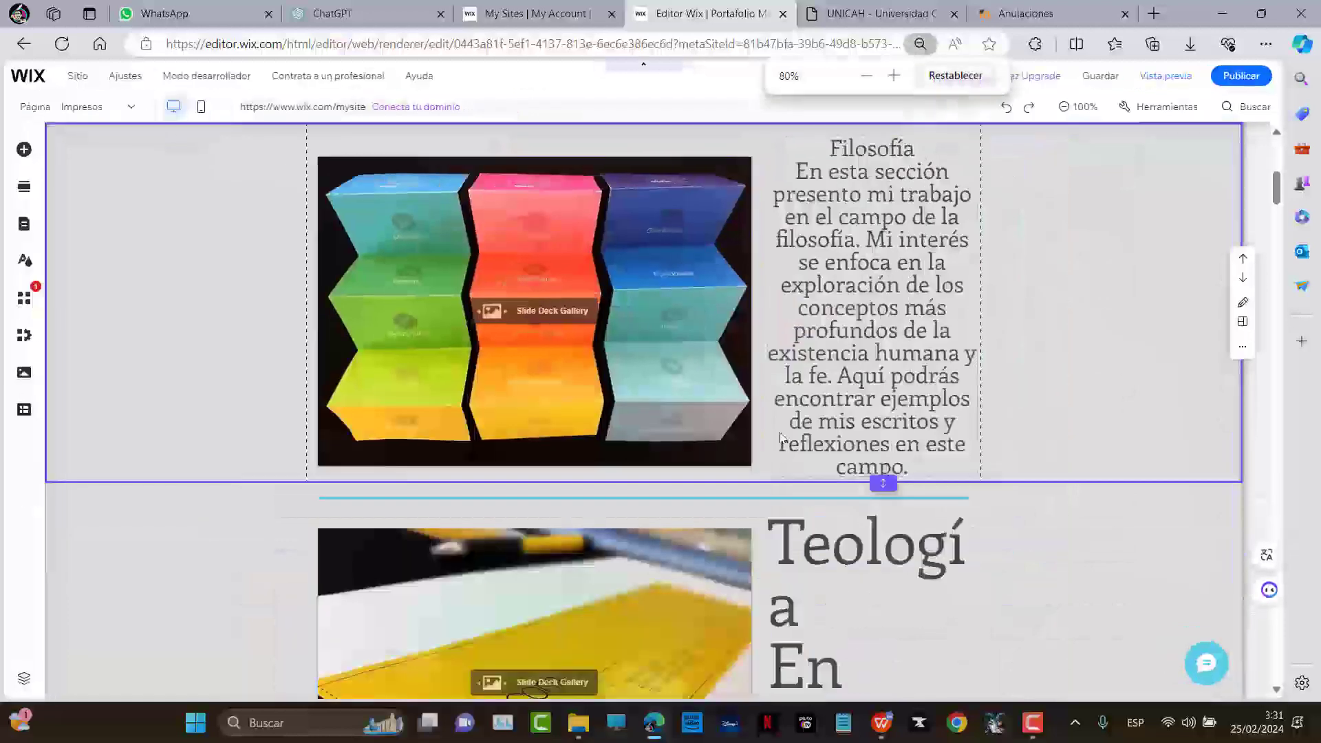
{"action": "scroll", "coordinate": [780, 443], "scroll_direction": "up", "scroll_amount": 5}
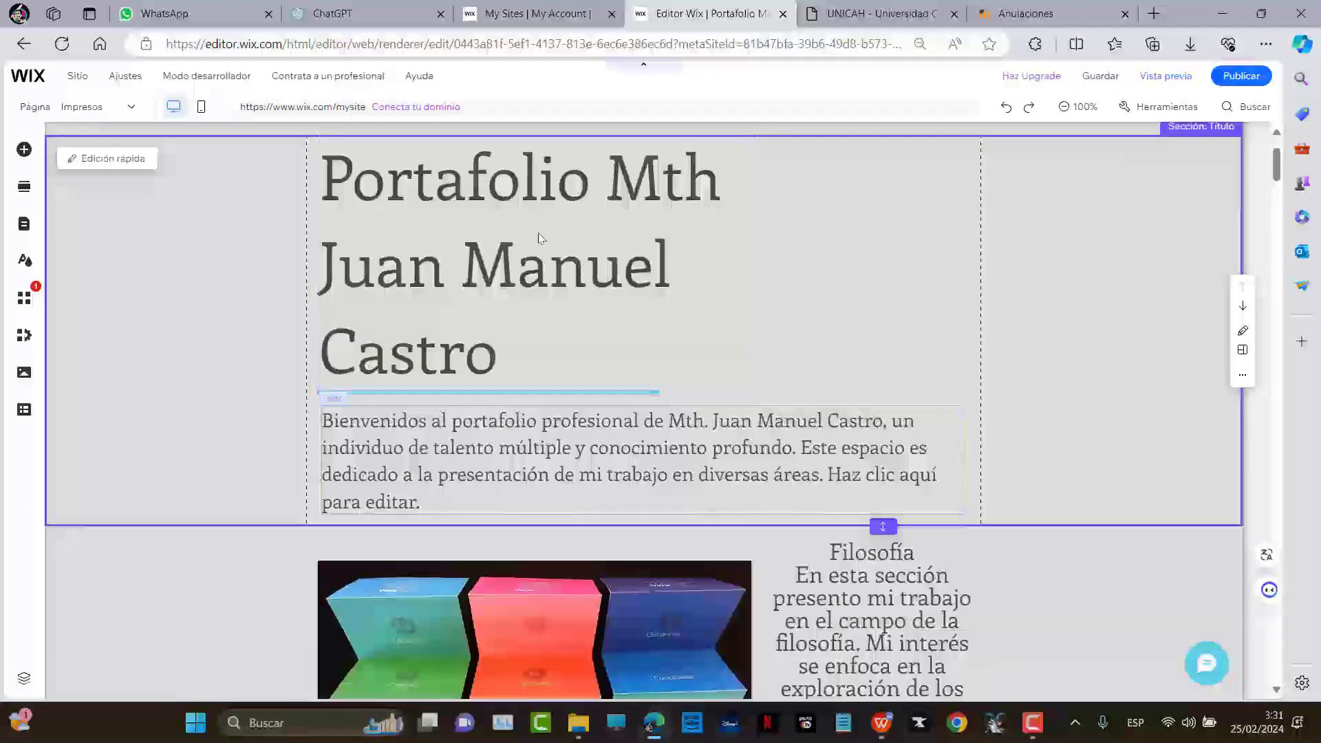
{"action": "left_click", "coordinate": [465, 217]}
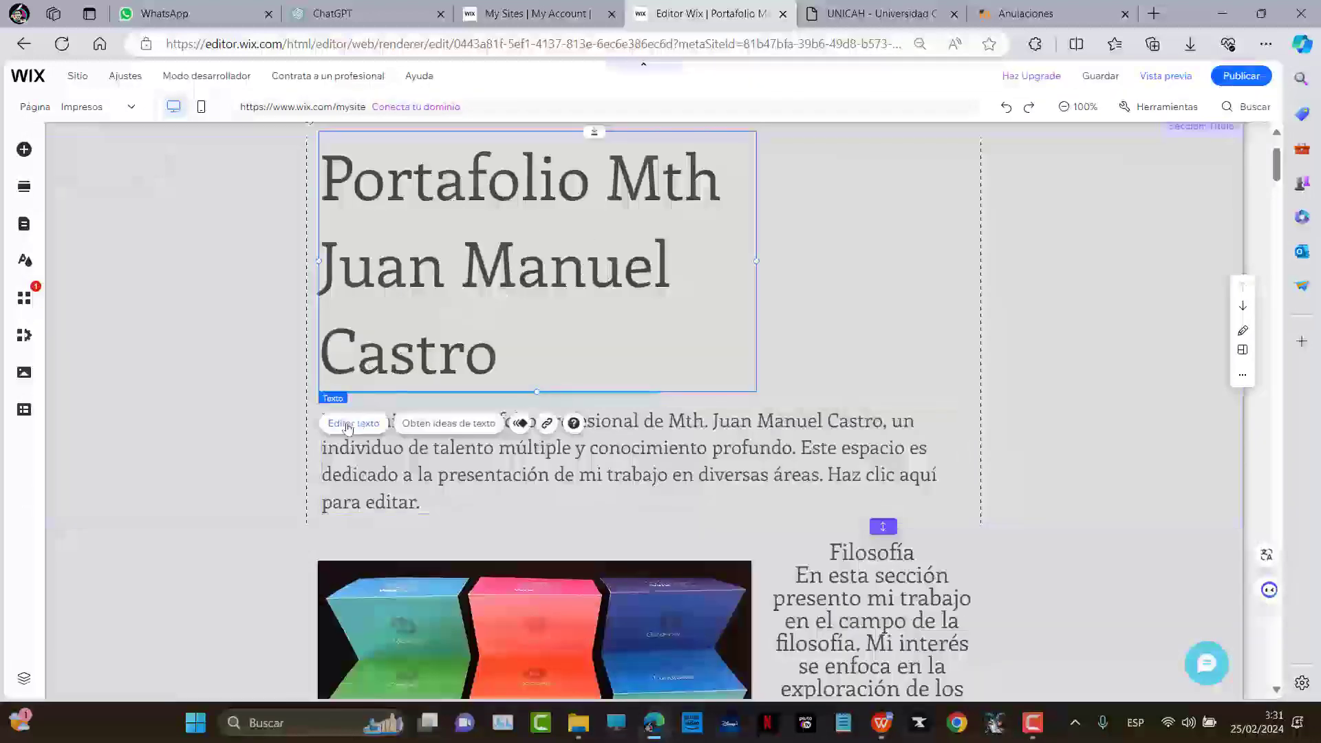
{"action": "left_click", "coordinate": [350, 426]}
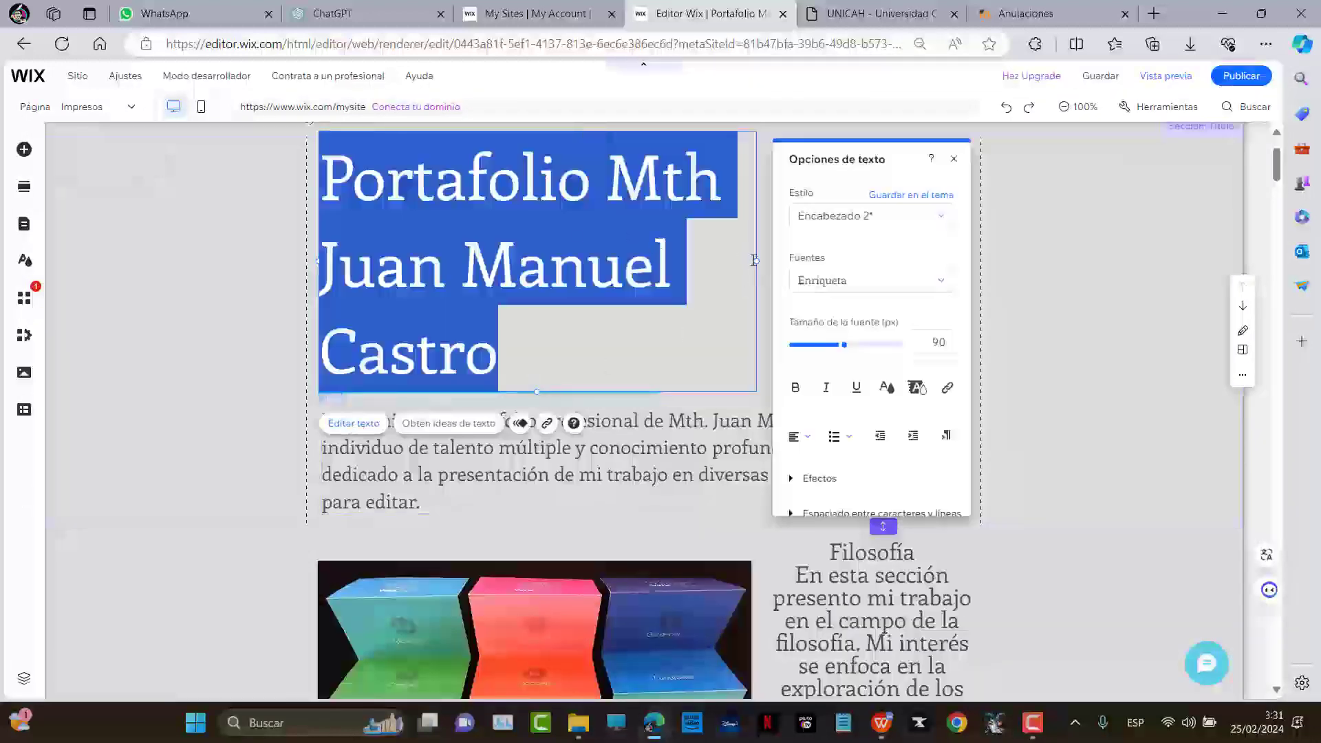
{"action": "left_click_drag", "start_coordinate": [758, 262], "coordinate": [977, 249]}
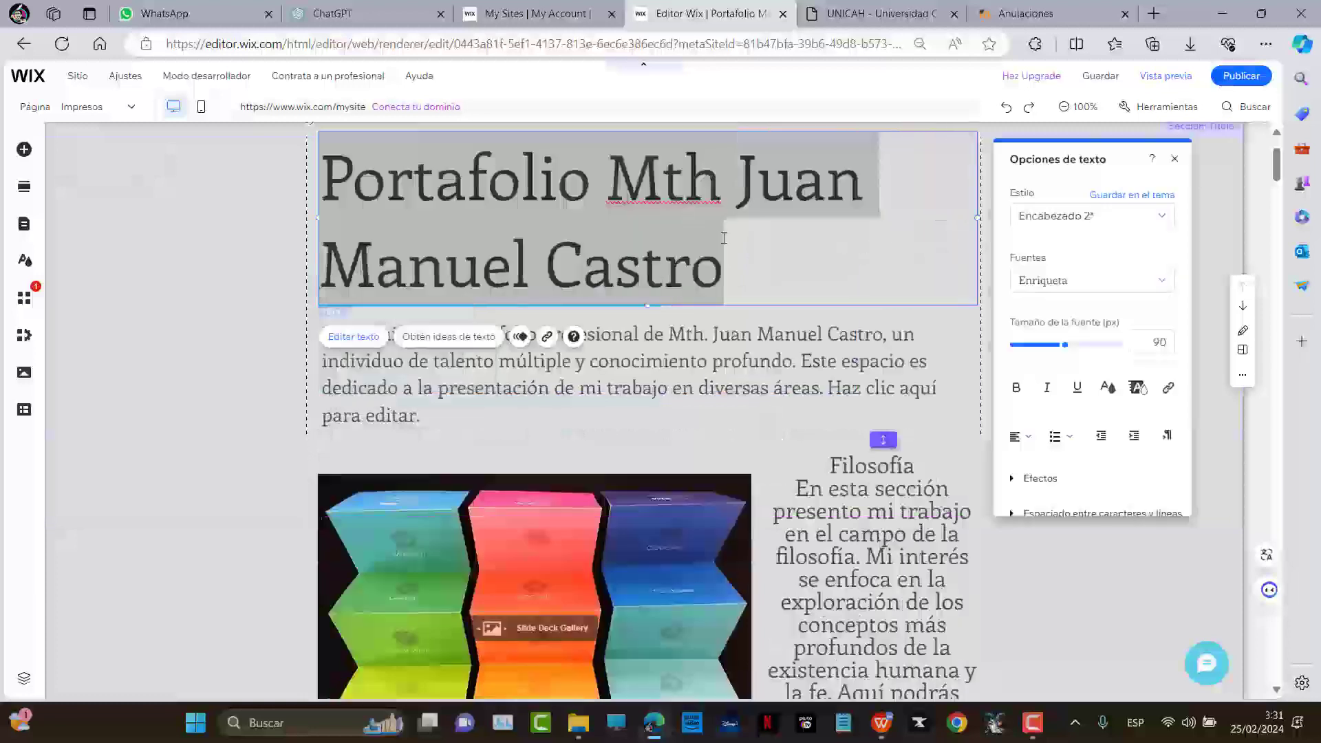
{"action": "left_click_drag", "start_coordinate": [1065, 346], "coordinate": [1046, 345]}
{"action": "left_click", "coordinate": [294, 303]}
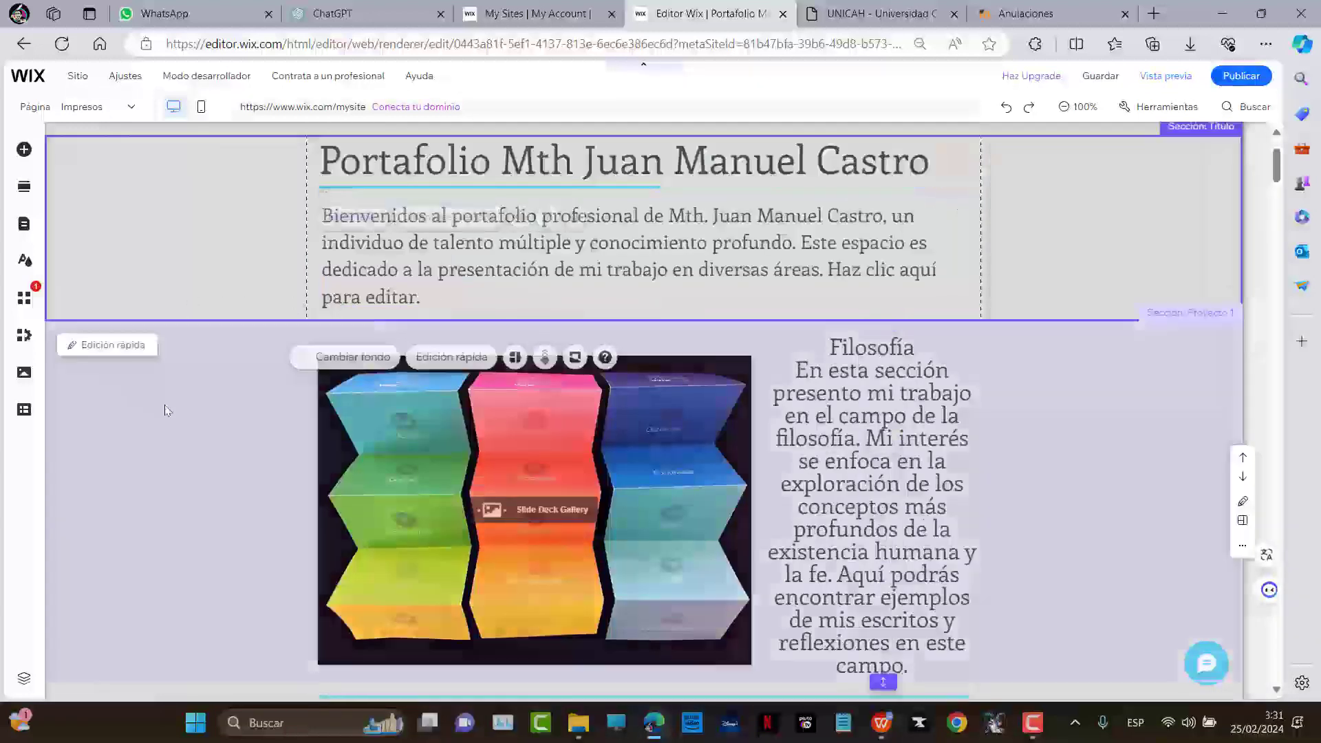
{"action": "scroll", "coordinate": [162, 408], "scroll_direction": "up", "scroll_amount": 2}
Switch to the Contacto page, select its contact form, and restore browser zoom
{"action": "mouse_move", "coordinate": [17, 86]}
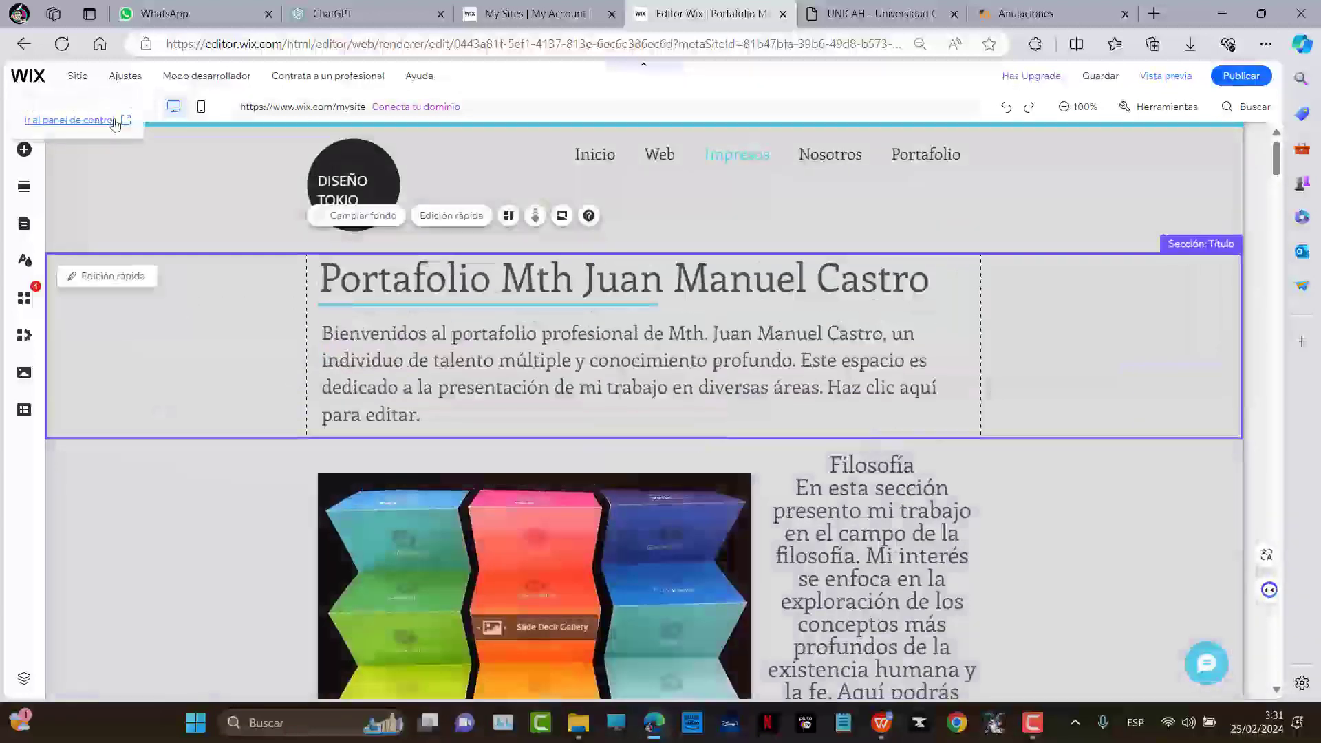
{"action": "mouse_move", "coordinate": [104, 110]}
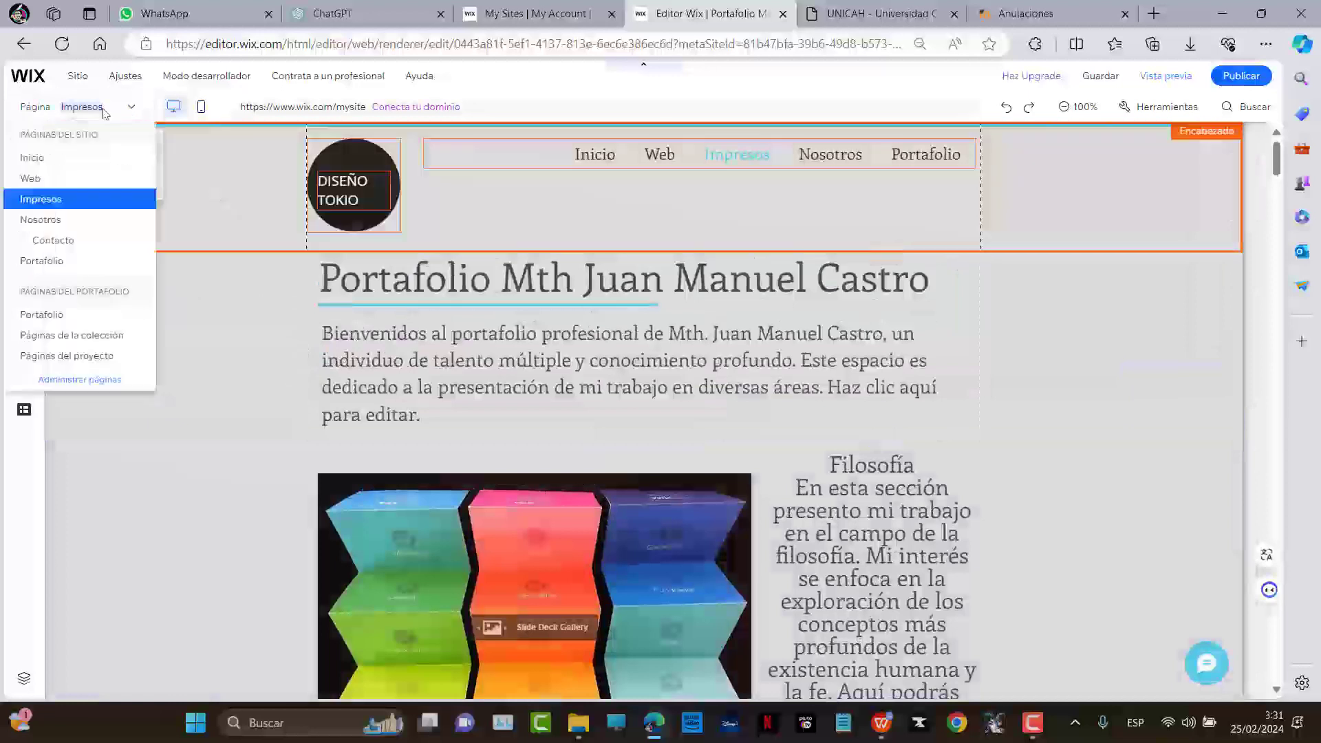
{"action": "left_click", "coordinate": [54, 240]}
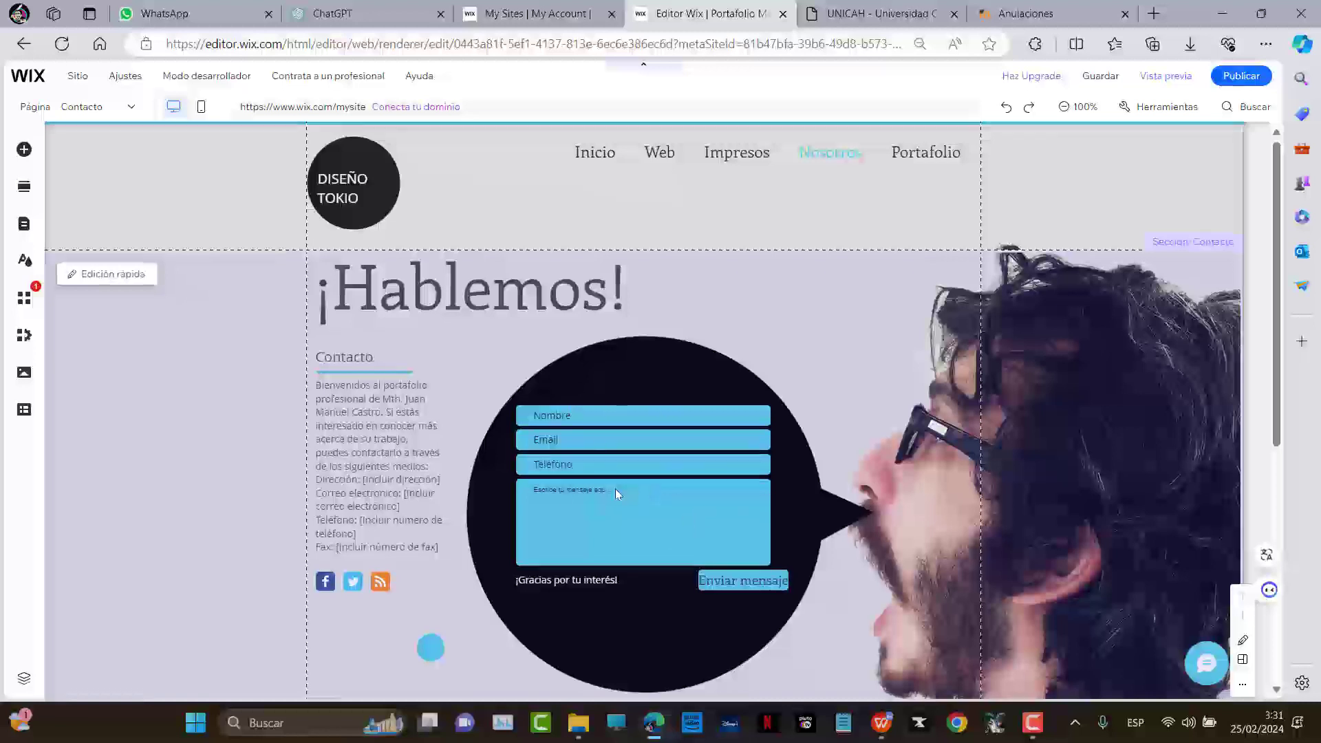
{"action": "scroll", "coordinate": [615, 488], "scroll_direction": "down", "scroll_amount": 2}
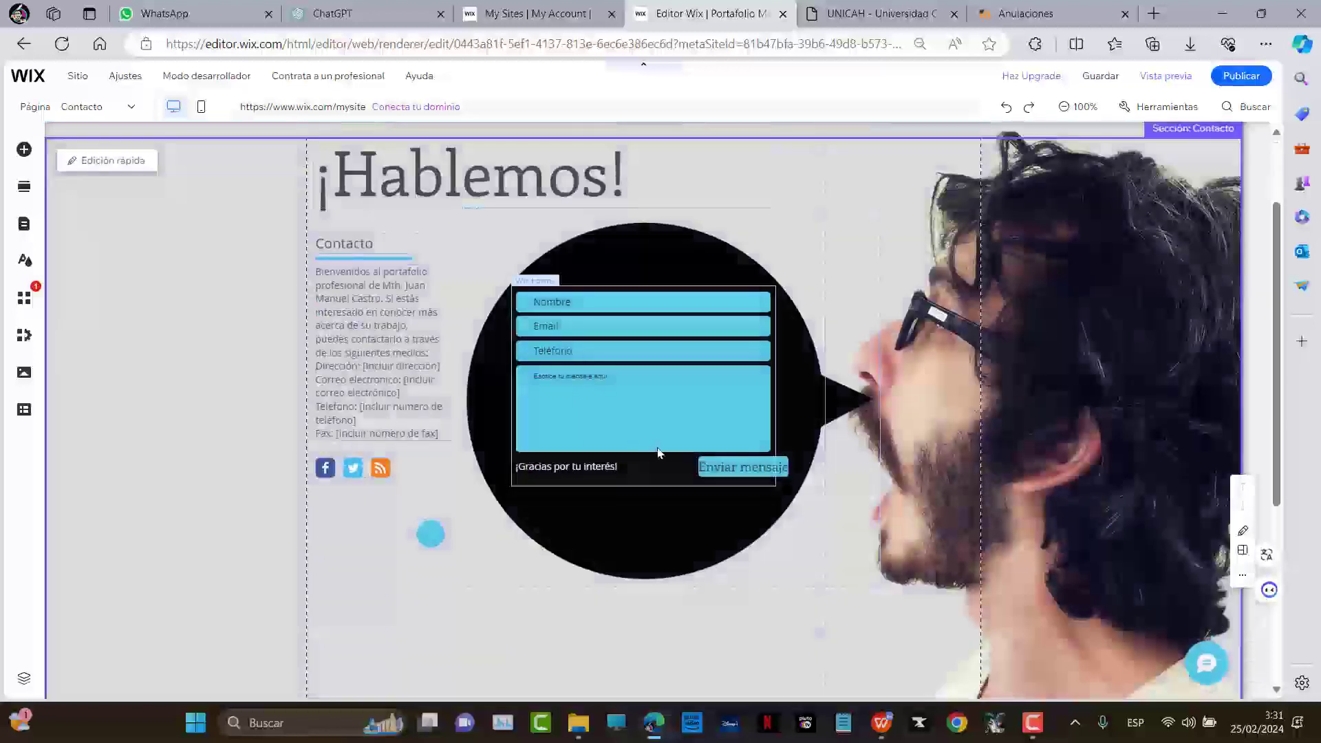
{"action": "left_click", "coordinate": [625, 459]}
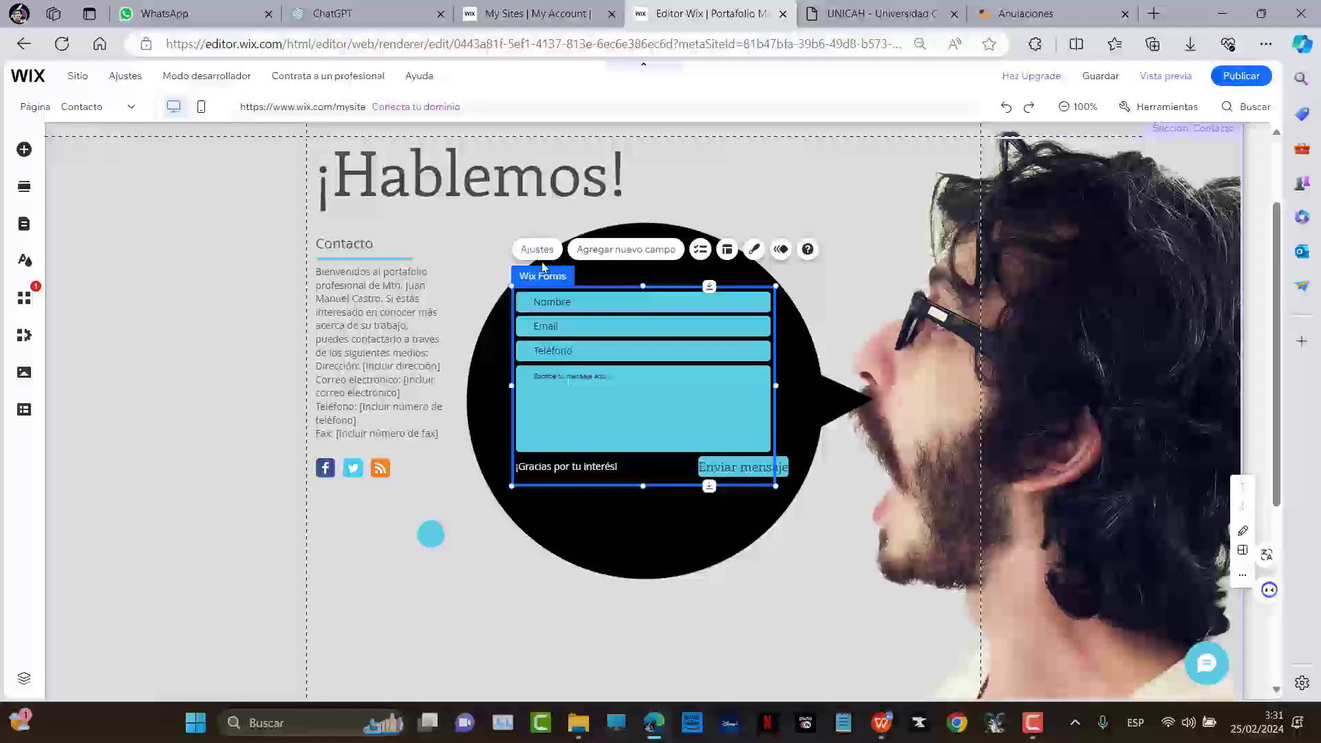
{"action": "key", "text": "ctrl+plus"}
{"action": "key", "text": "ctrl+plus"}
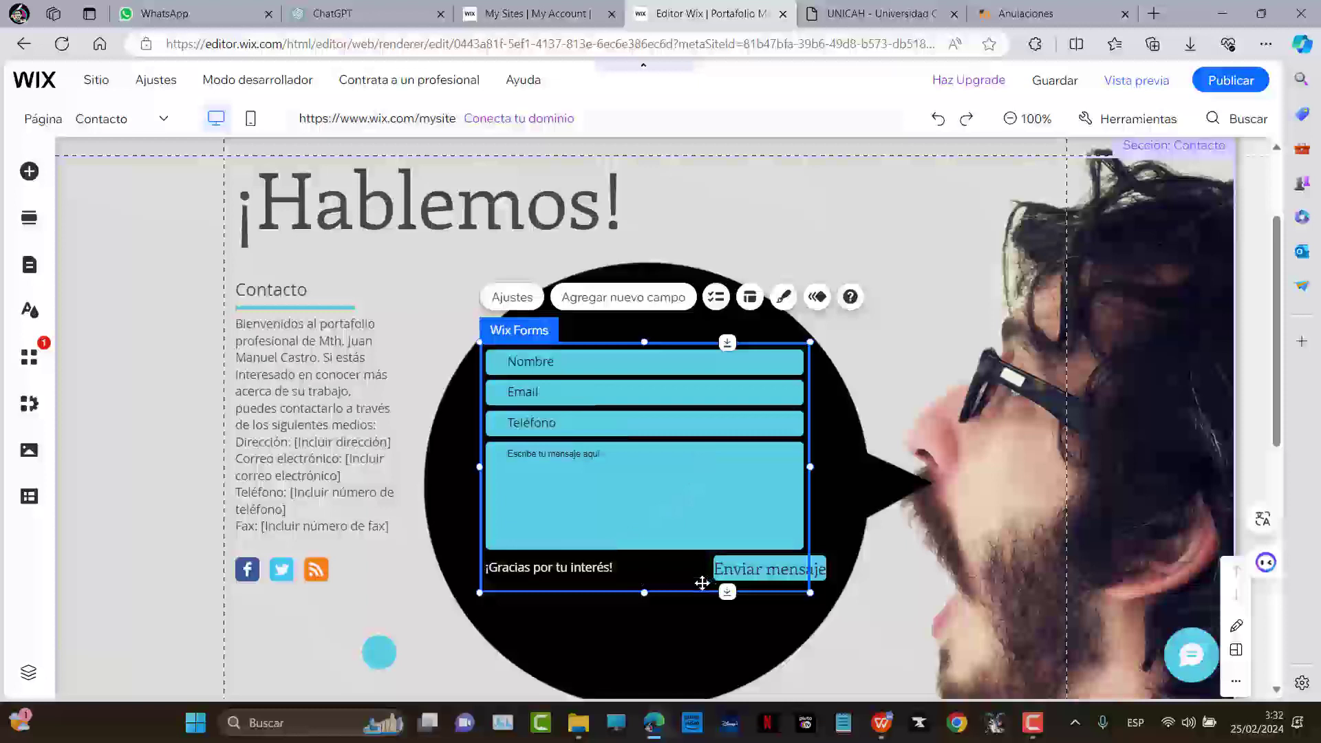
Nudge the Enviar mensaje button left and review the form's field design, keeping Normal state
{"action": "left_click", "coordinate": [761, 577]}
{"action": "left_click_drag", "start_coordinate": [765, 566], "coordinate": [743, 567]}
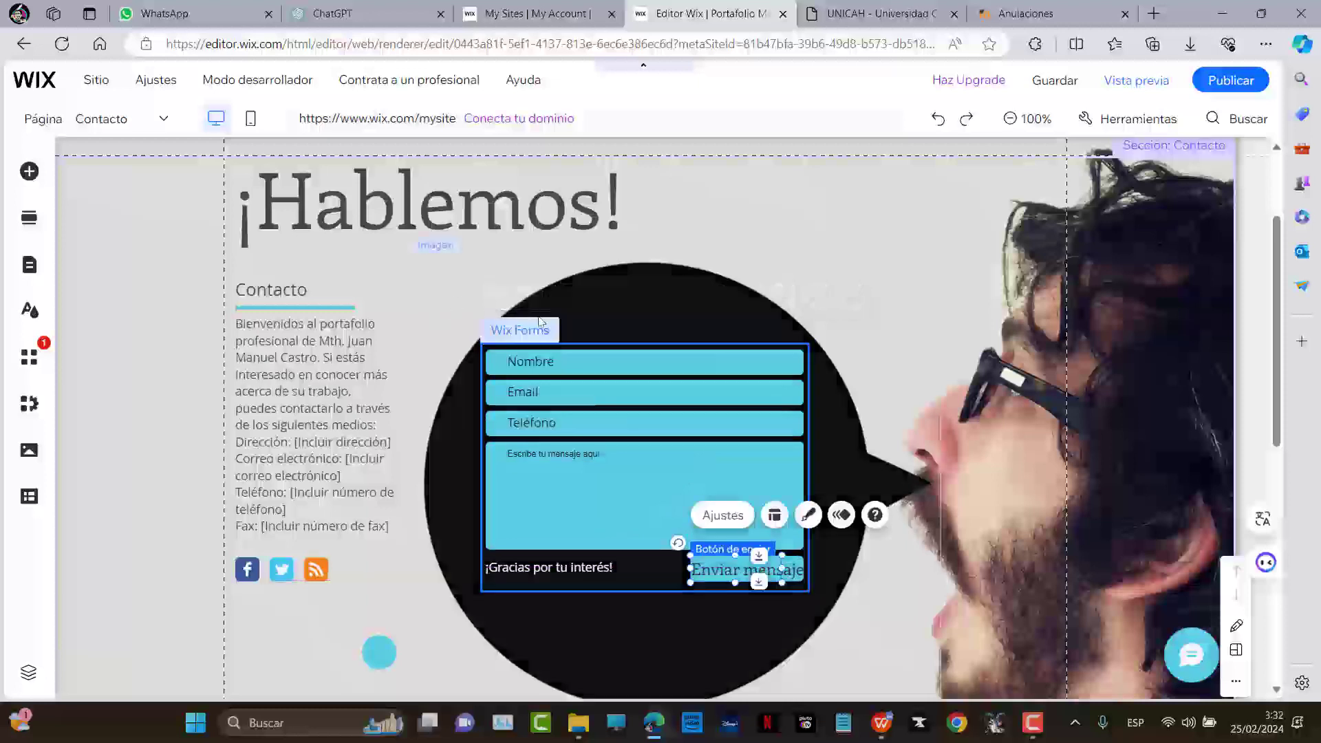
{"action": "left_click", "coordinate": [508, 331]}
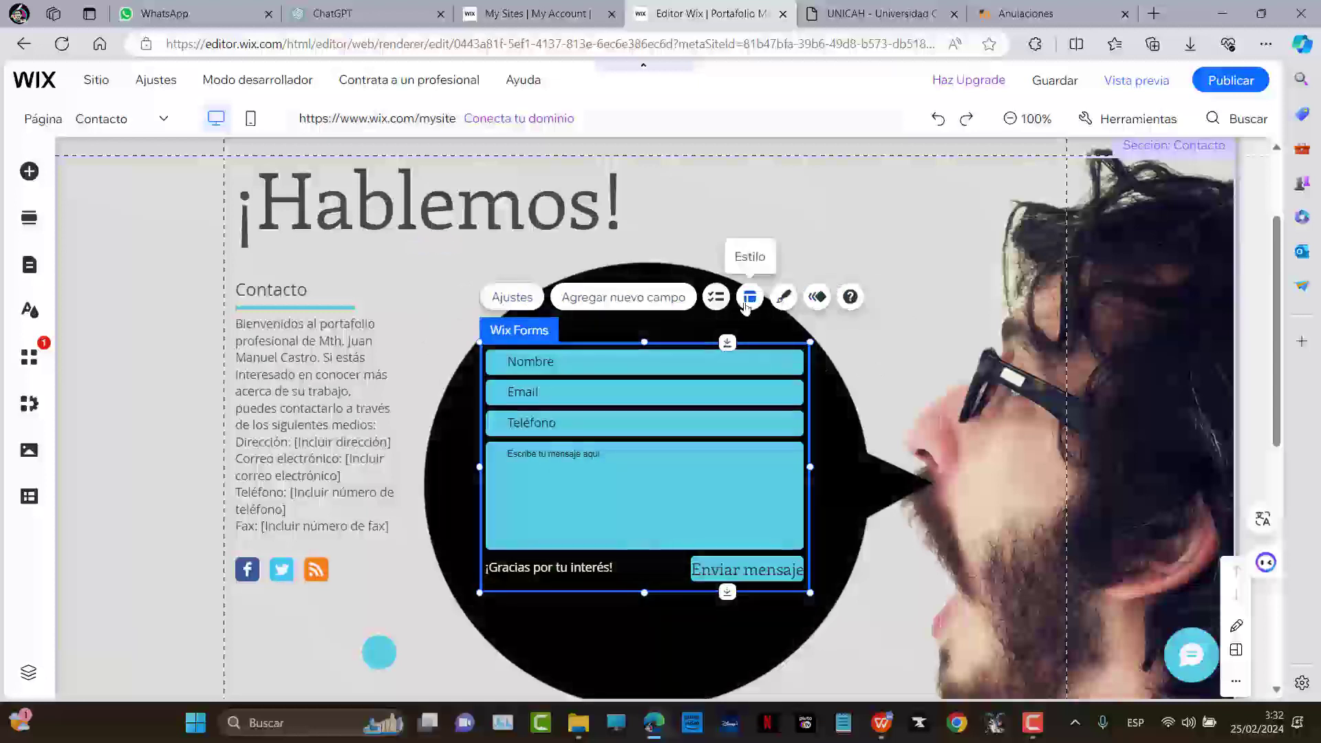
{"action": "left_click", "coordinate": [784, 297]}
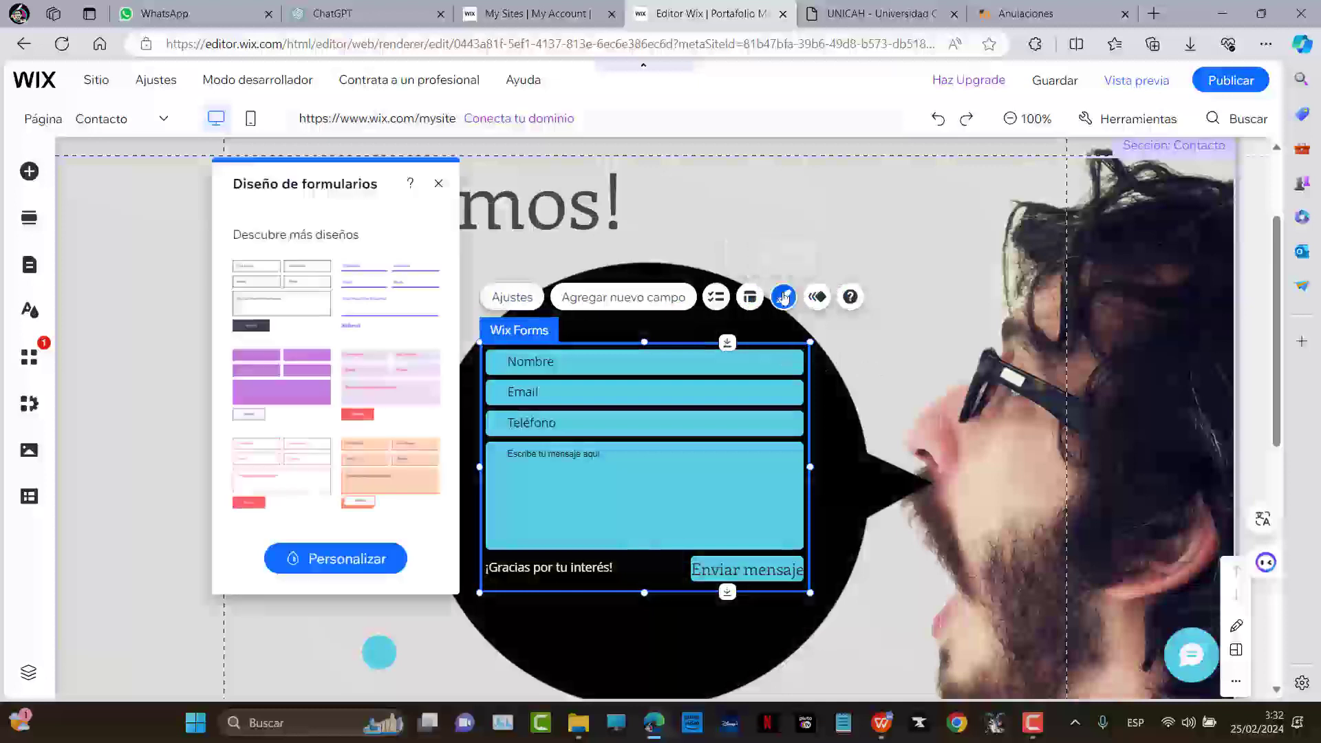
{"action": "left_click", "coordinate": [348, 561]}
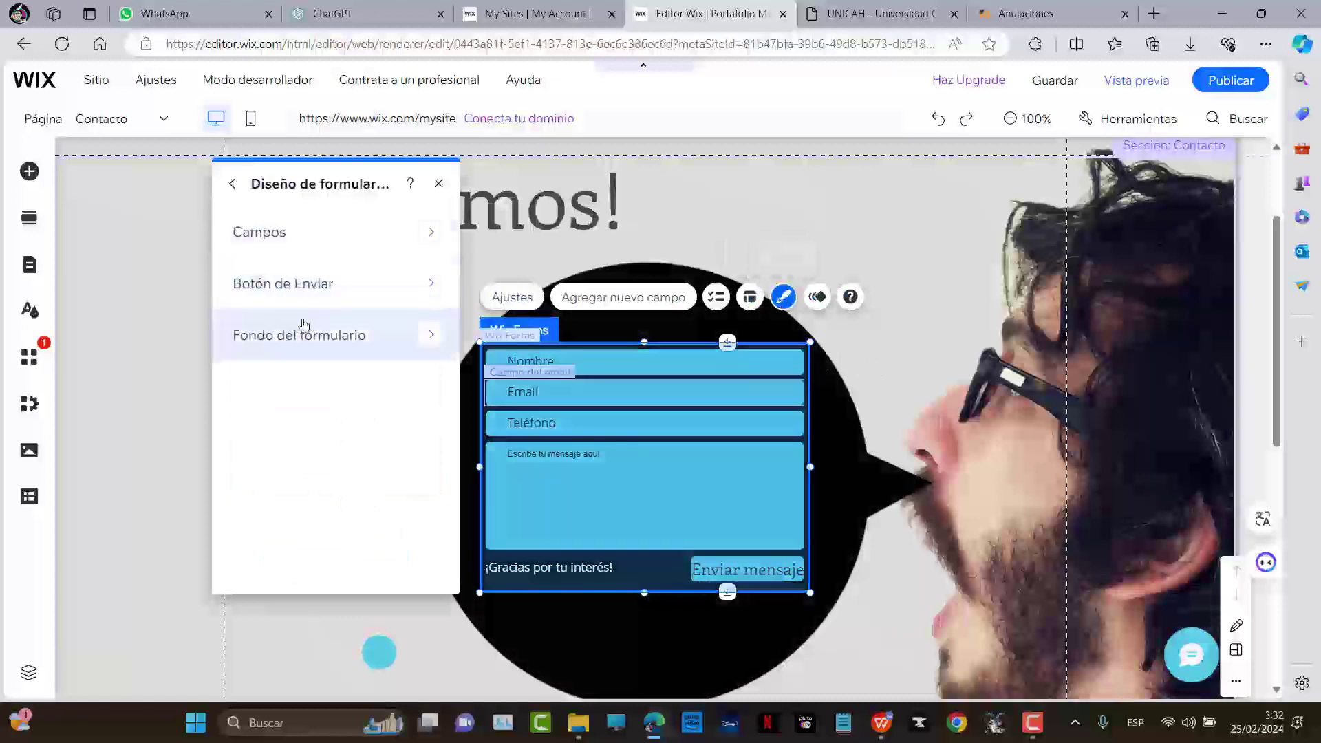
{"action": "left_click", "coordinate": [339, 236]}
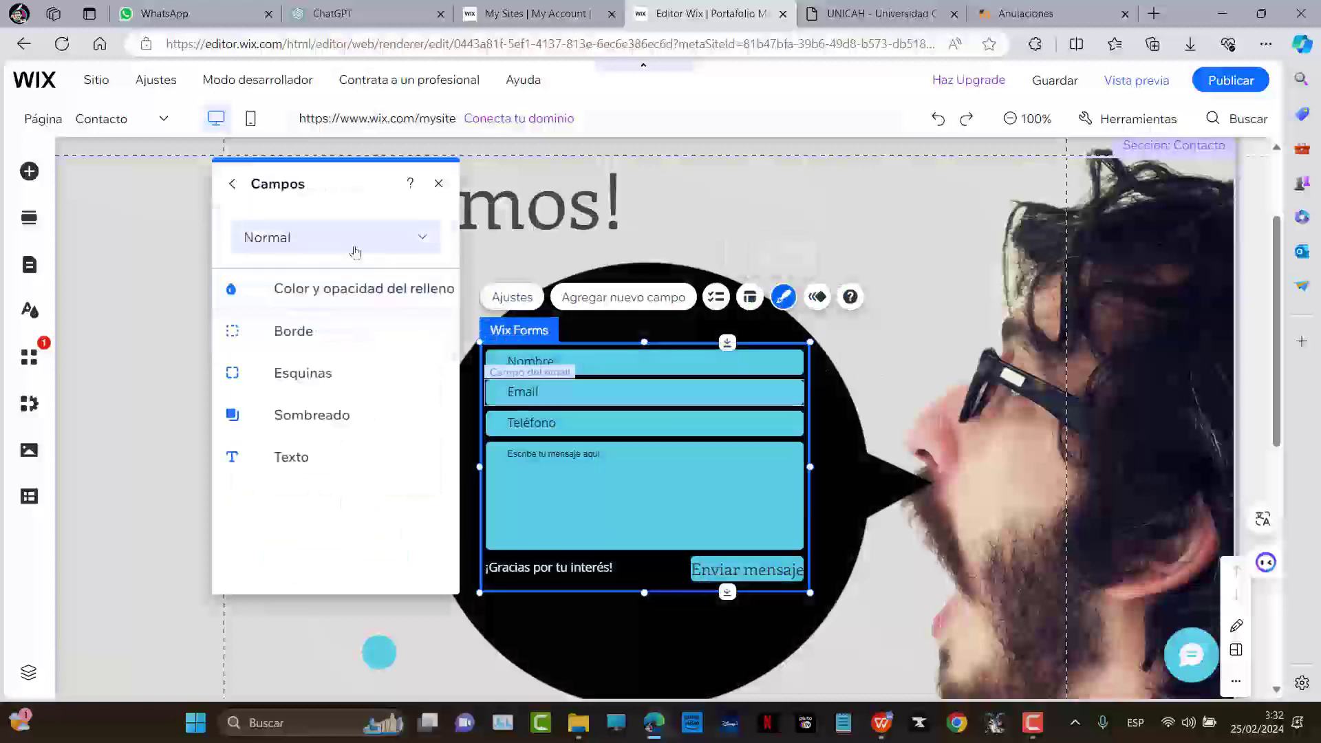
{"action": "left_click", "coordinate": [394, 238]}
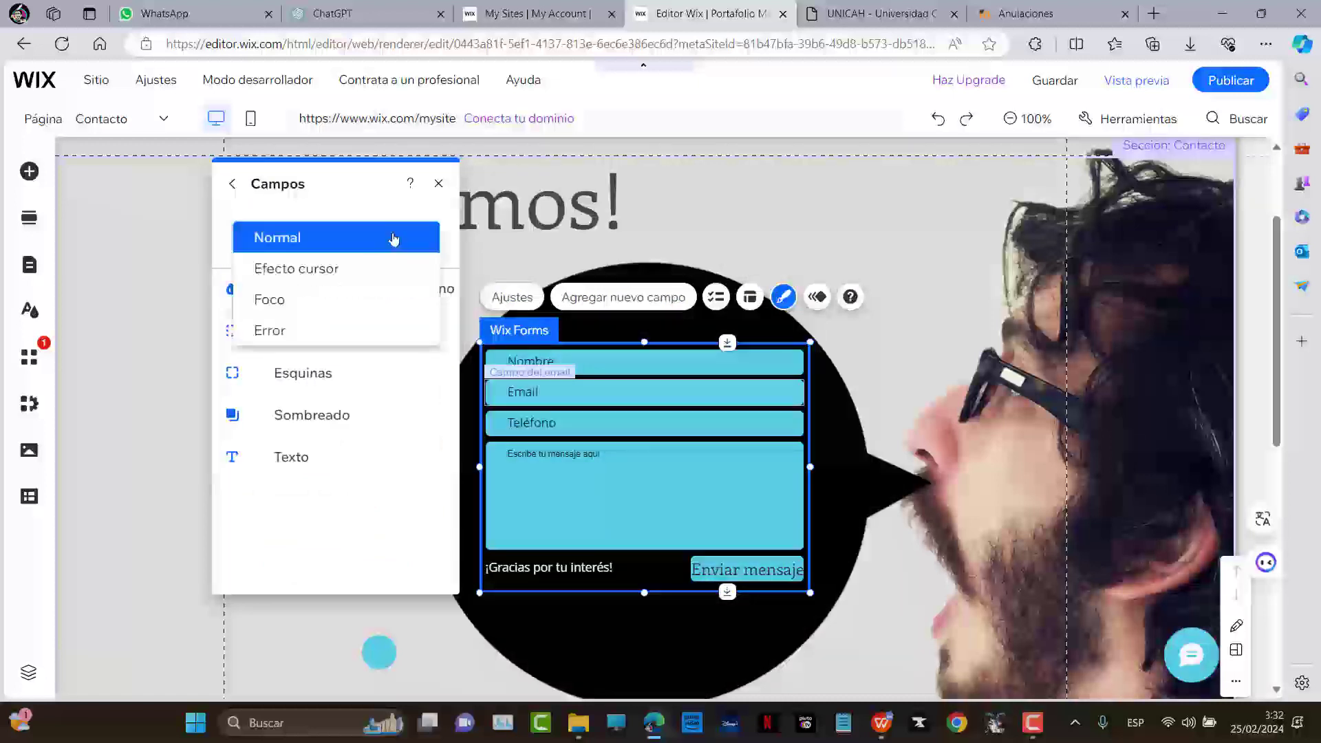
{"action": "left_click", "coordinate": [242, 190]}
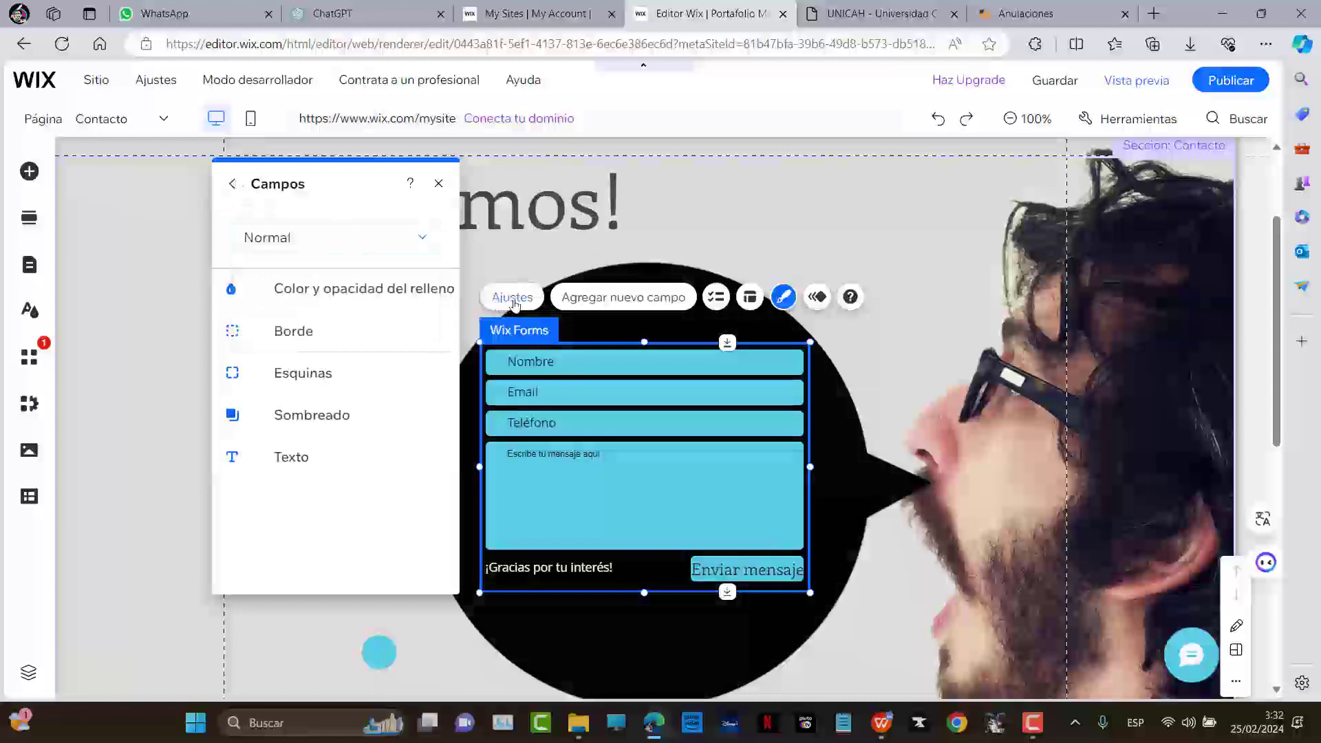
{"action": "left_click", "coordinate": [437, 185]}
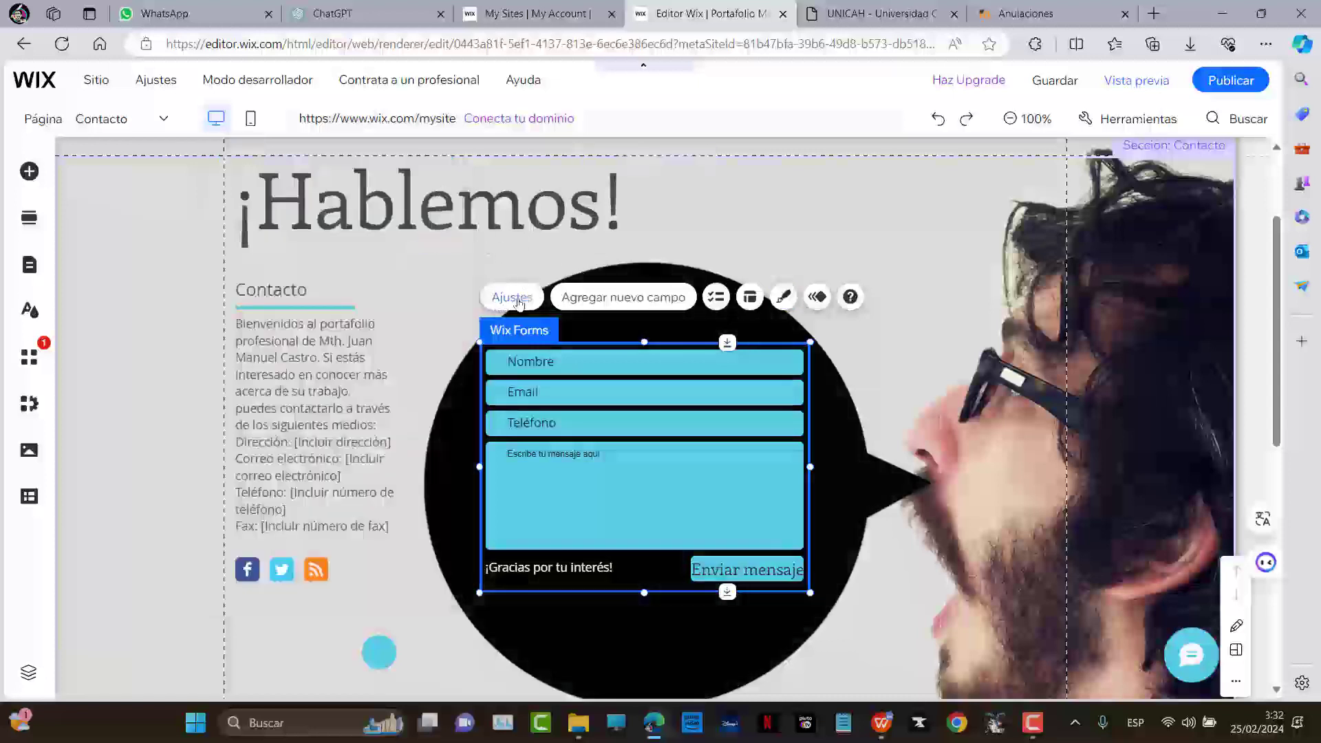
Select the whole contact form and delete it
{"action": "left_click", "coordinate": [643, 564]}
{"action": "left_click", "coordinate": [641, 594]}
{"action": "key", "text": "Delete"}
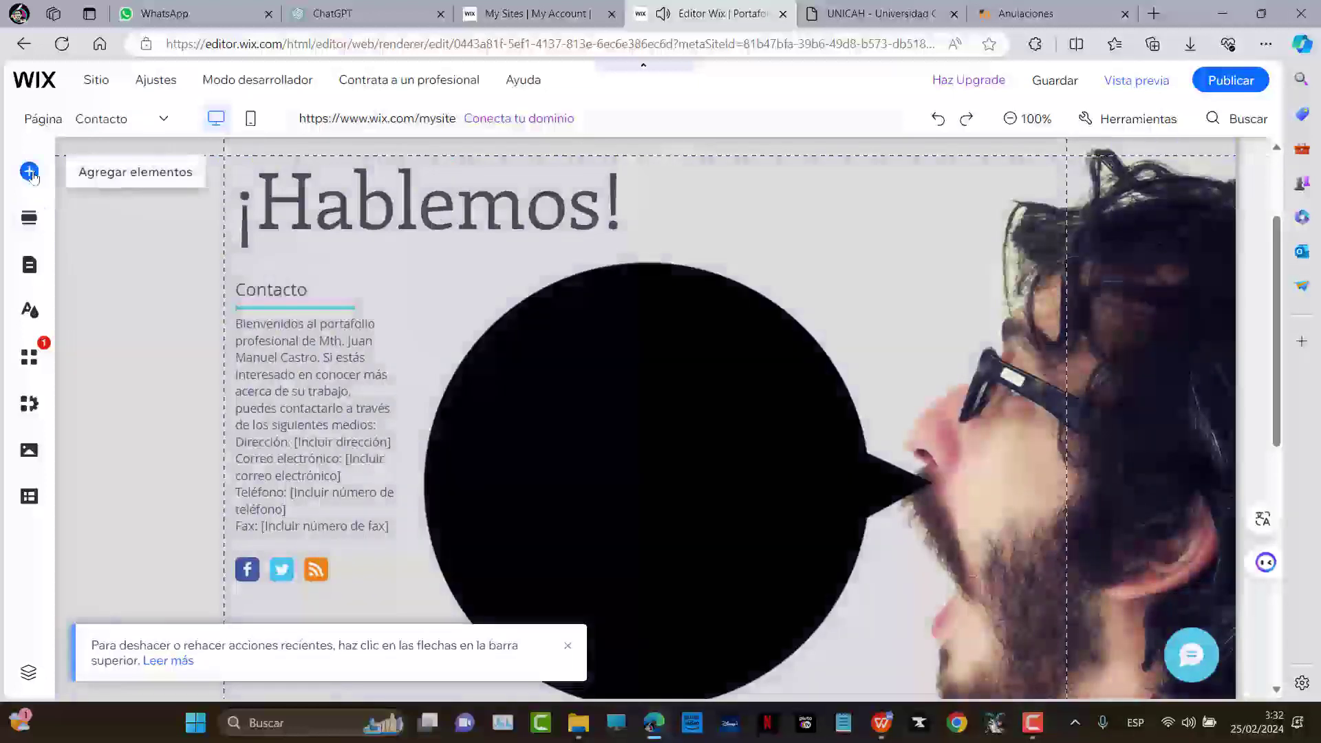
Browse the Add Elements categories (gallery, buttons, menus) to reach the Formularios templates
{"action": "left_click", "coordinate": [30, 172]}
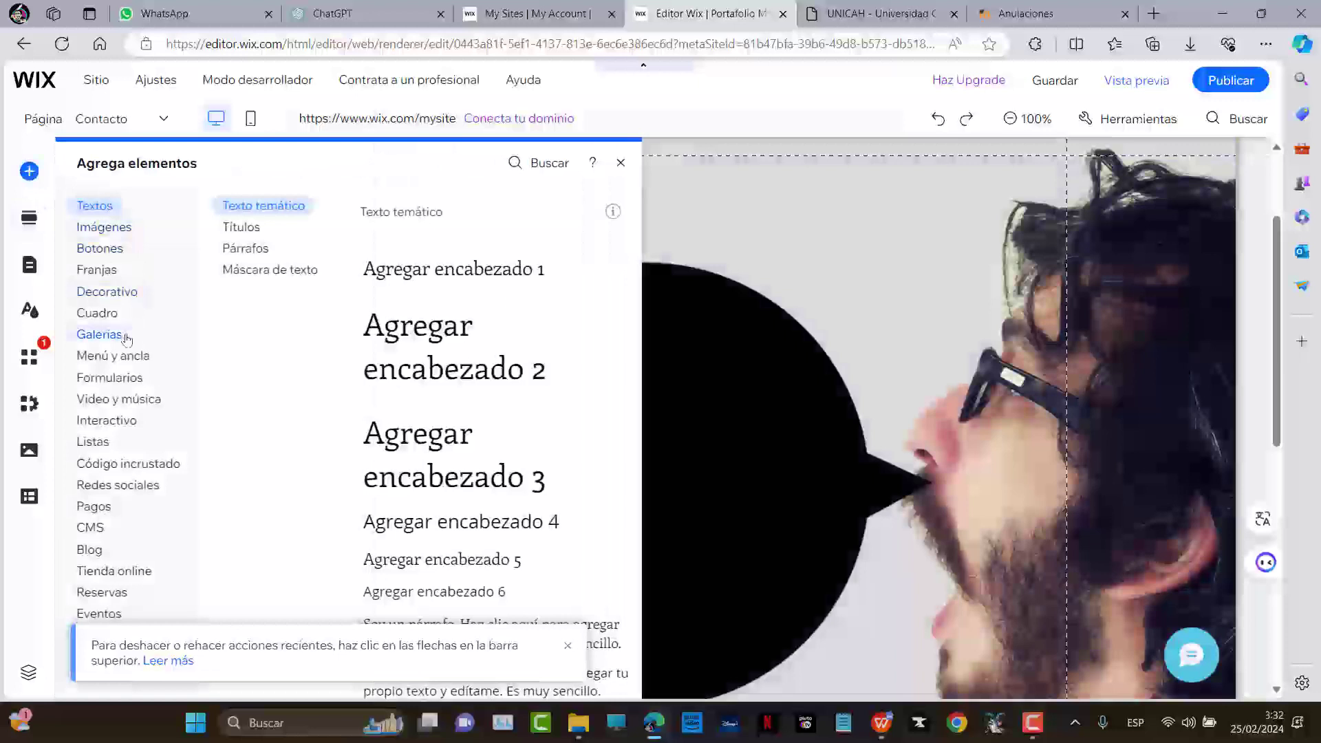
{"action": "left_click", "coordinate": [127, 336]}
{"action": "left_click", "coordinate": [569, 650]}
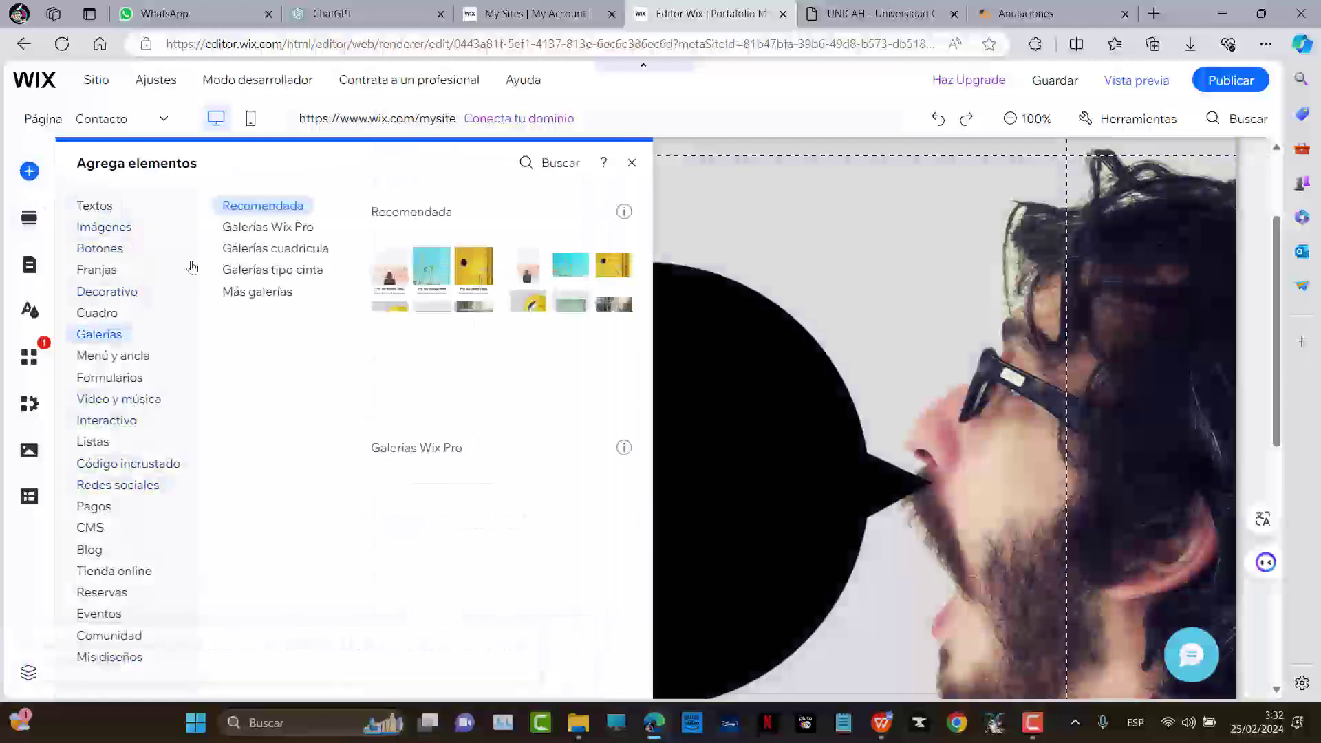
{"action": "left_click", "coordinate": [118, 248]}
{"action": "left_click", "coordinate": [103, 355]}
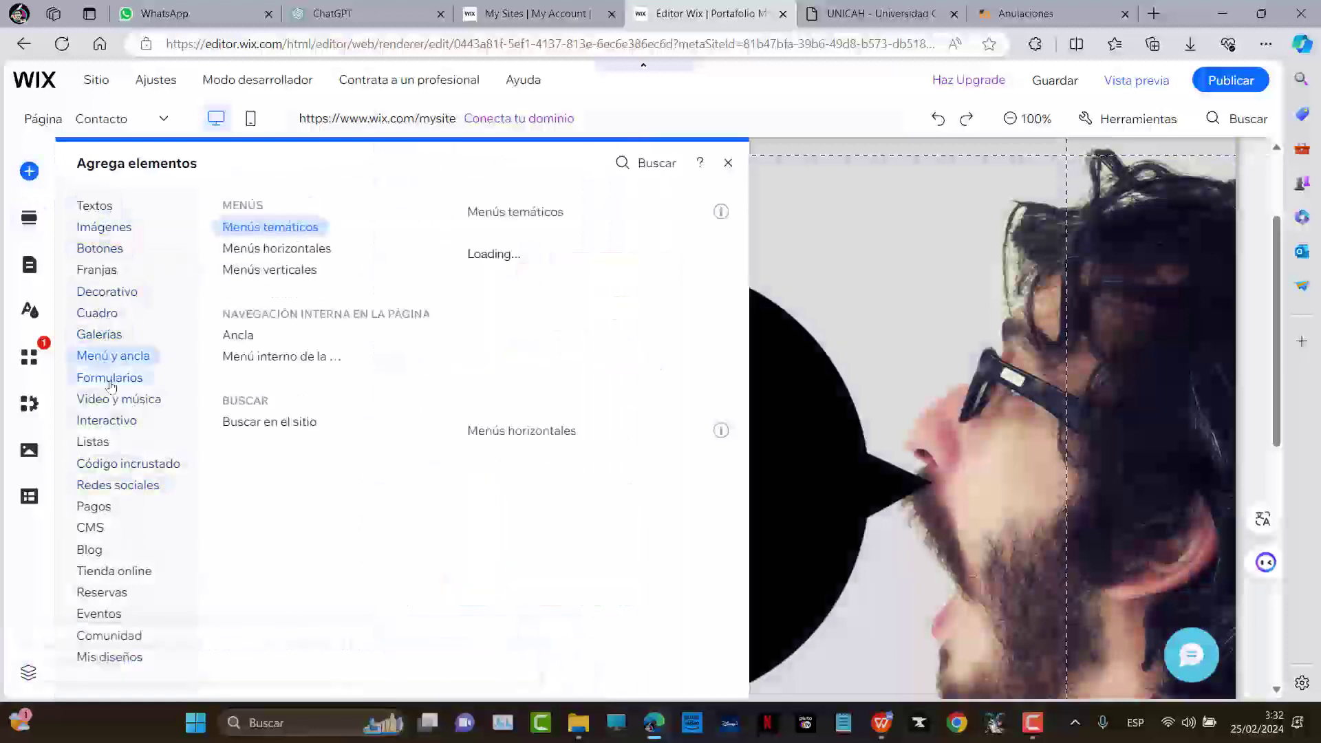
{"action": "left_click", "coordinate": [99, 378]}
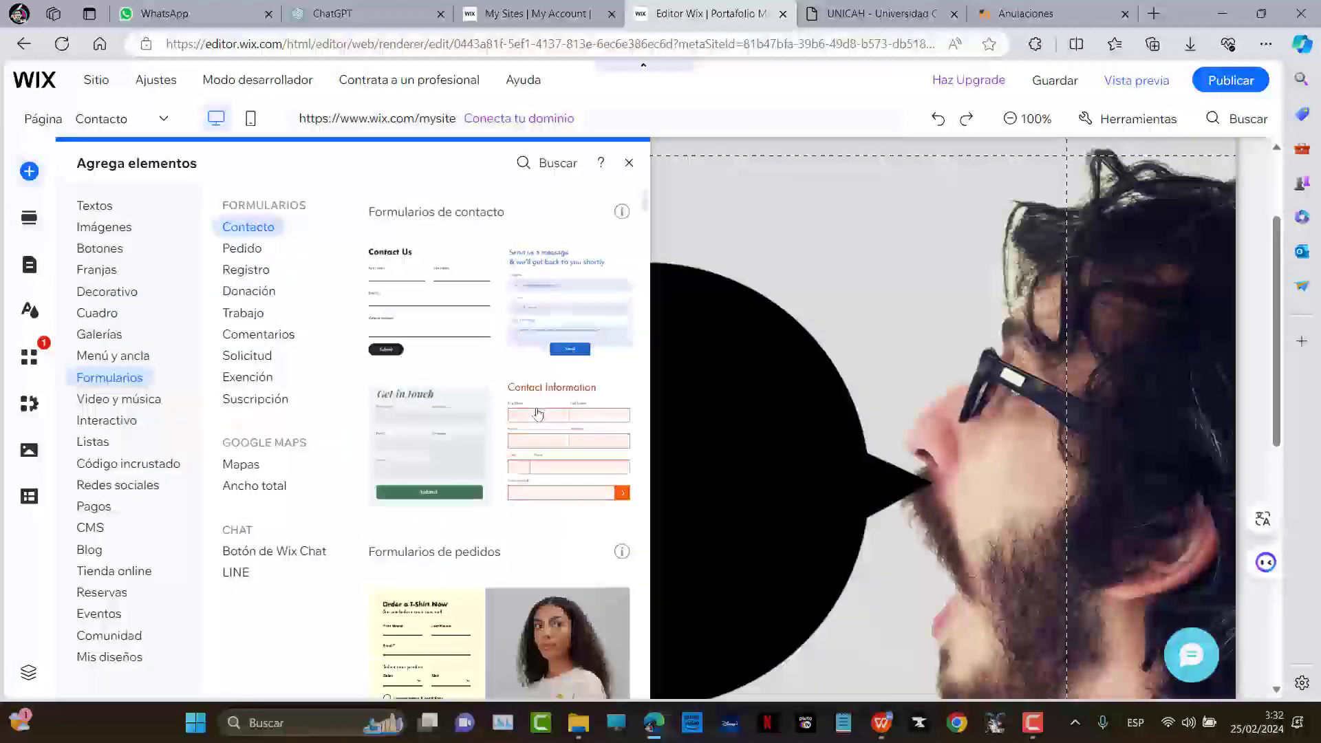
Look through the form templates and add one to the Contacto section
{"action": "scroll", "coordinate": [517, 422], "scroll_direction": "down", "scroll_amount": 10}
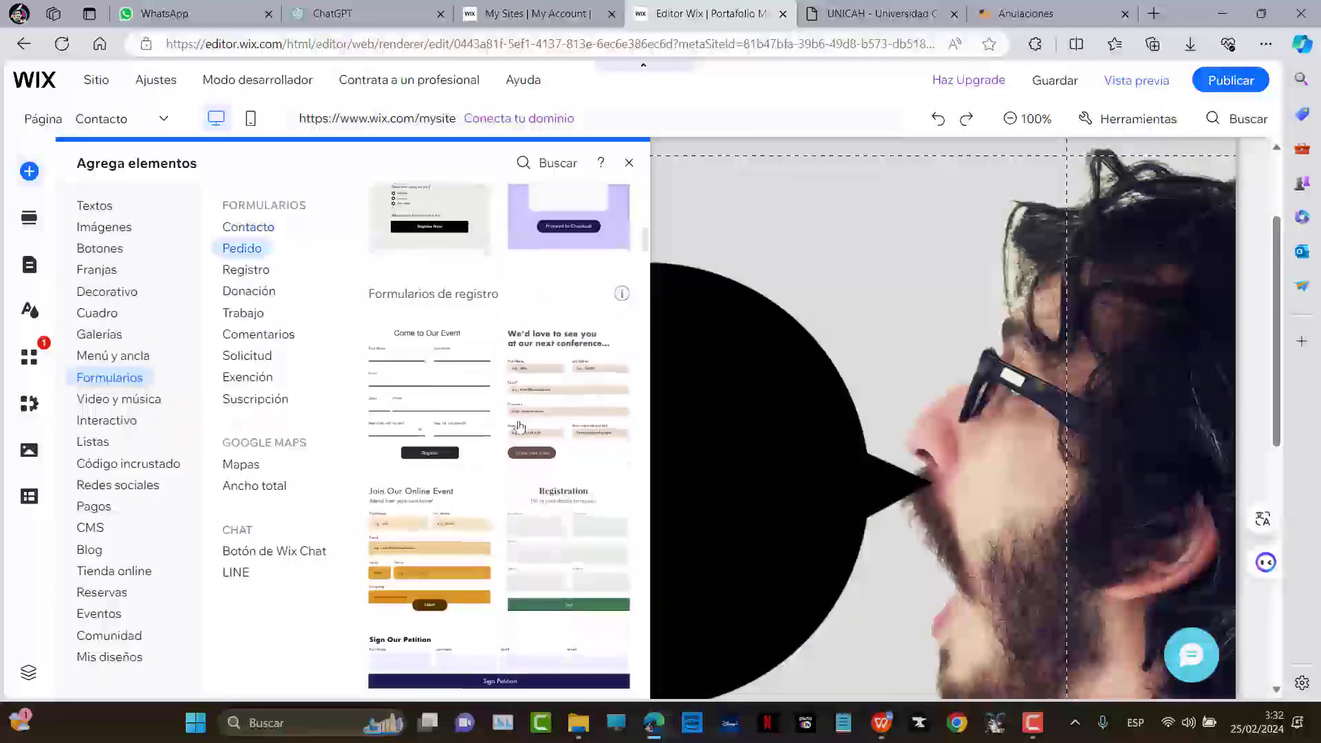
{"action": "scroll", "coordinate": [496, 355], "scroll_direction": "down", "scroll_amount": 6}
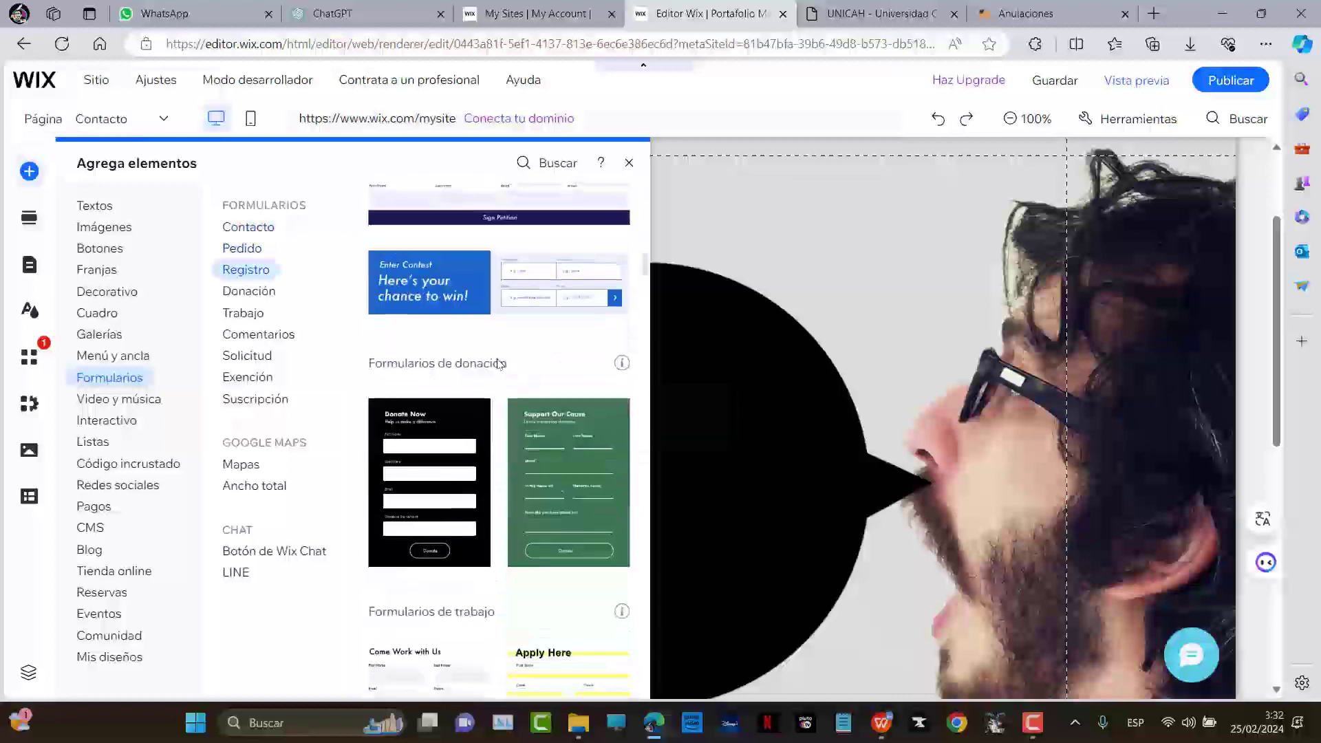
{"action": "scroll", "coordinate": [500, 403], "scroll_direction": "down", "scroll_amount": 10}
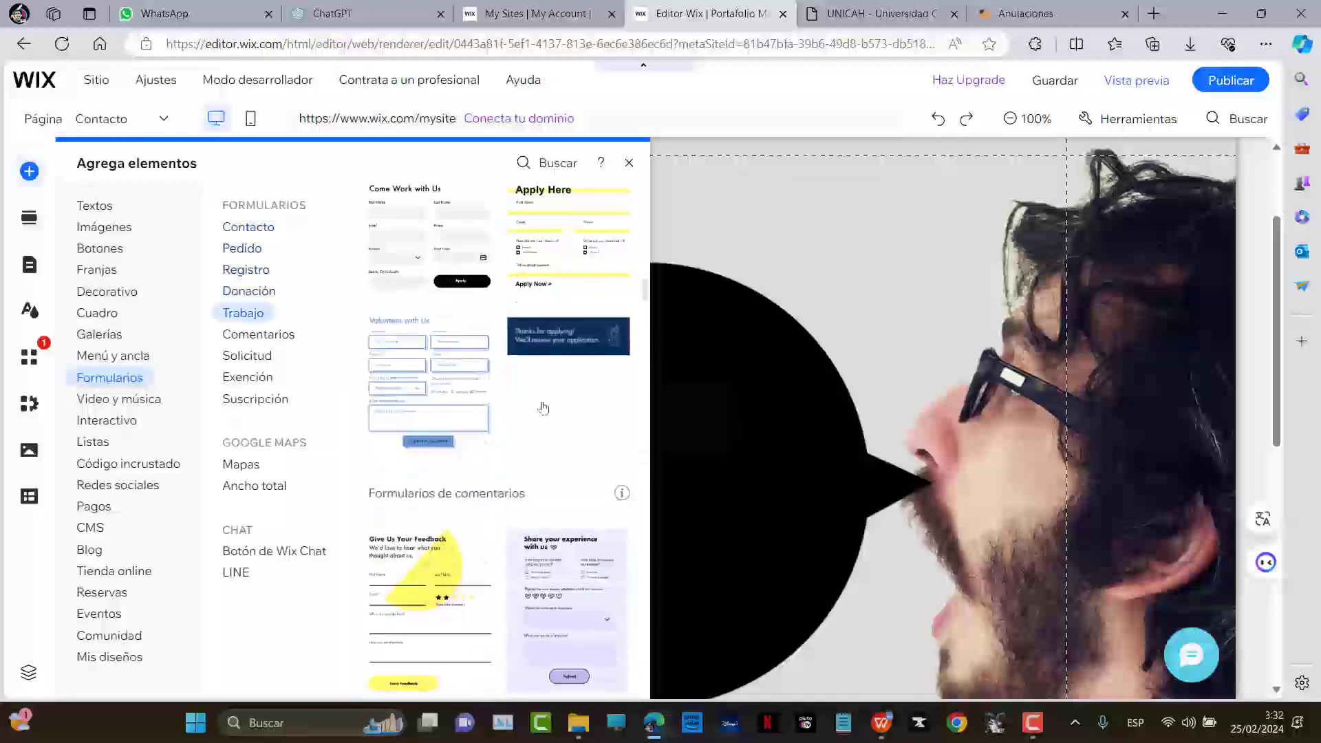
{"action": "scroll", "coordinate": [482, 447], "scroll_direction": "down", "scroll_amount": 10}
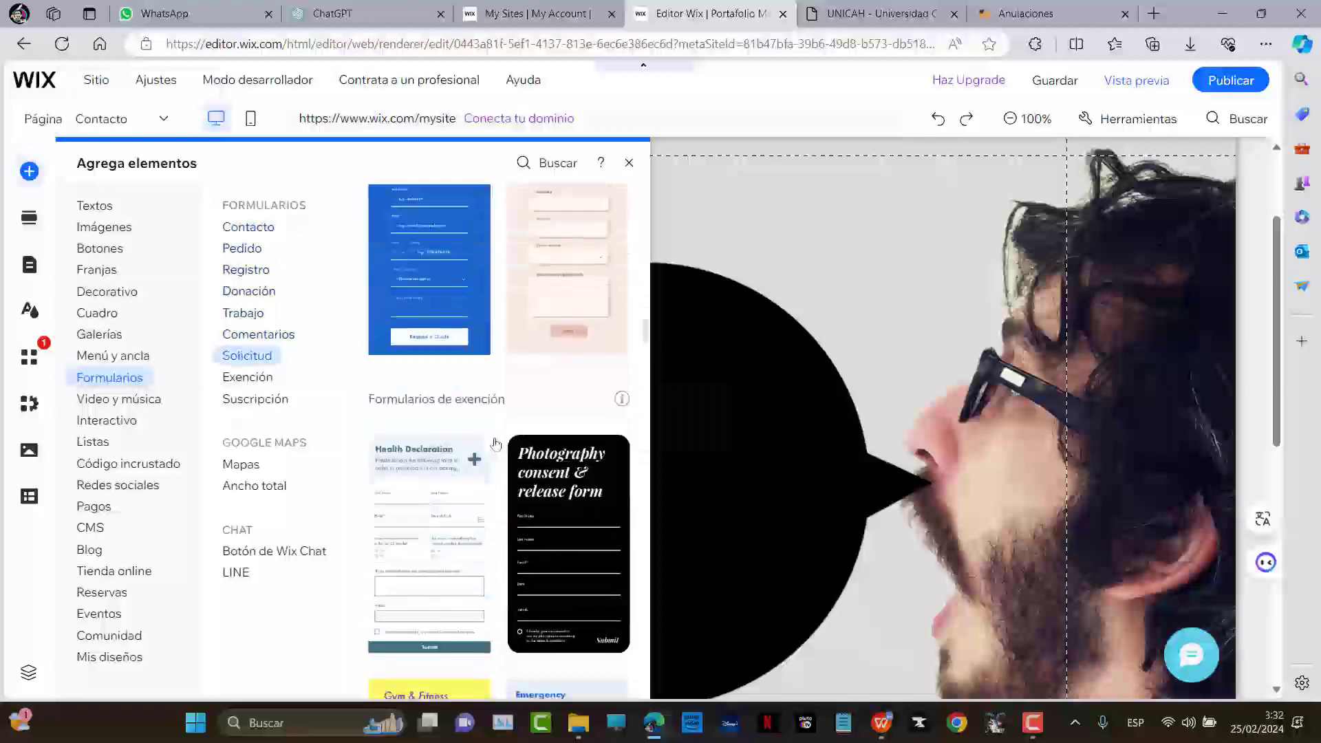
{"action": "scroll", "coordinate": [508, 446], "scroll_direction": "down", "scroll_amount": 6}
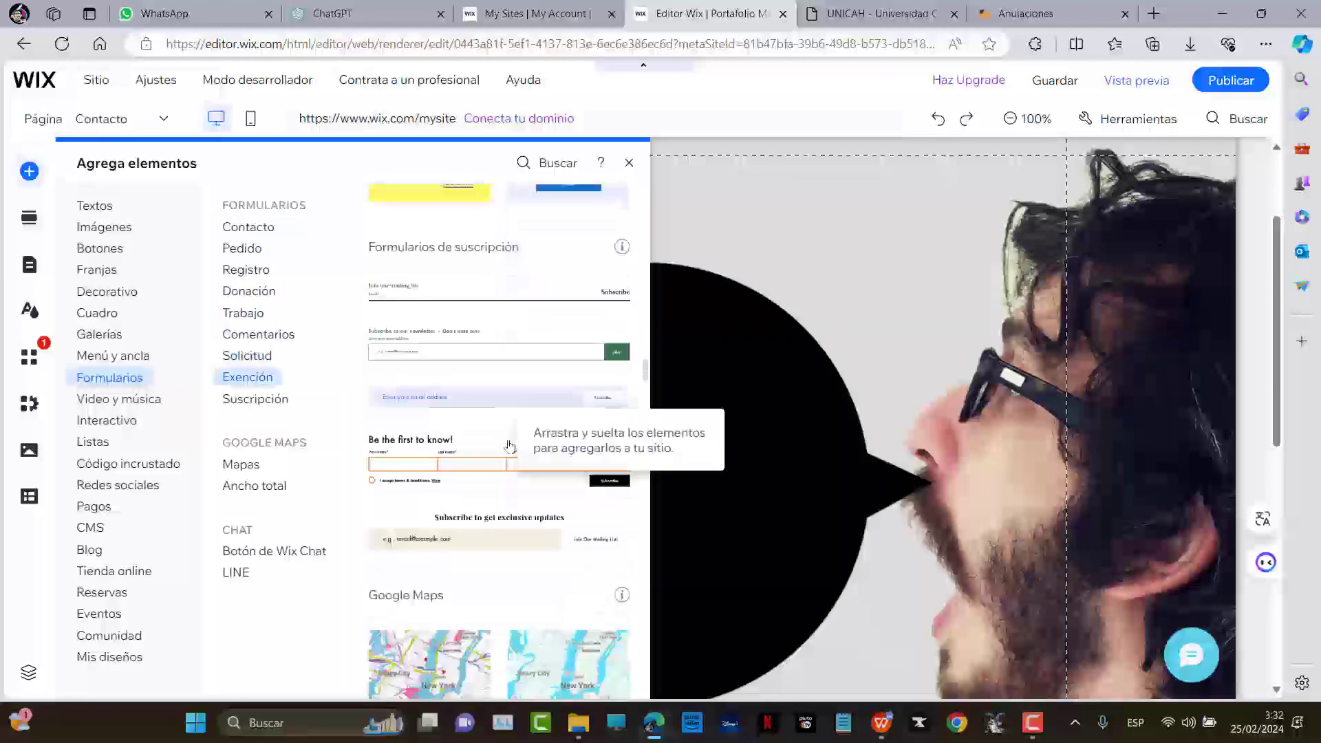
{"action": "scroll", "coordinate": [509, 446], "scroll_direction": "up", "scroll_amount": 4}
{"action": "scroll", "coordinate": [501, 440], "scroll_direction": "up", "scroll_amount": 6}
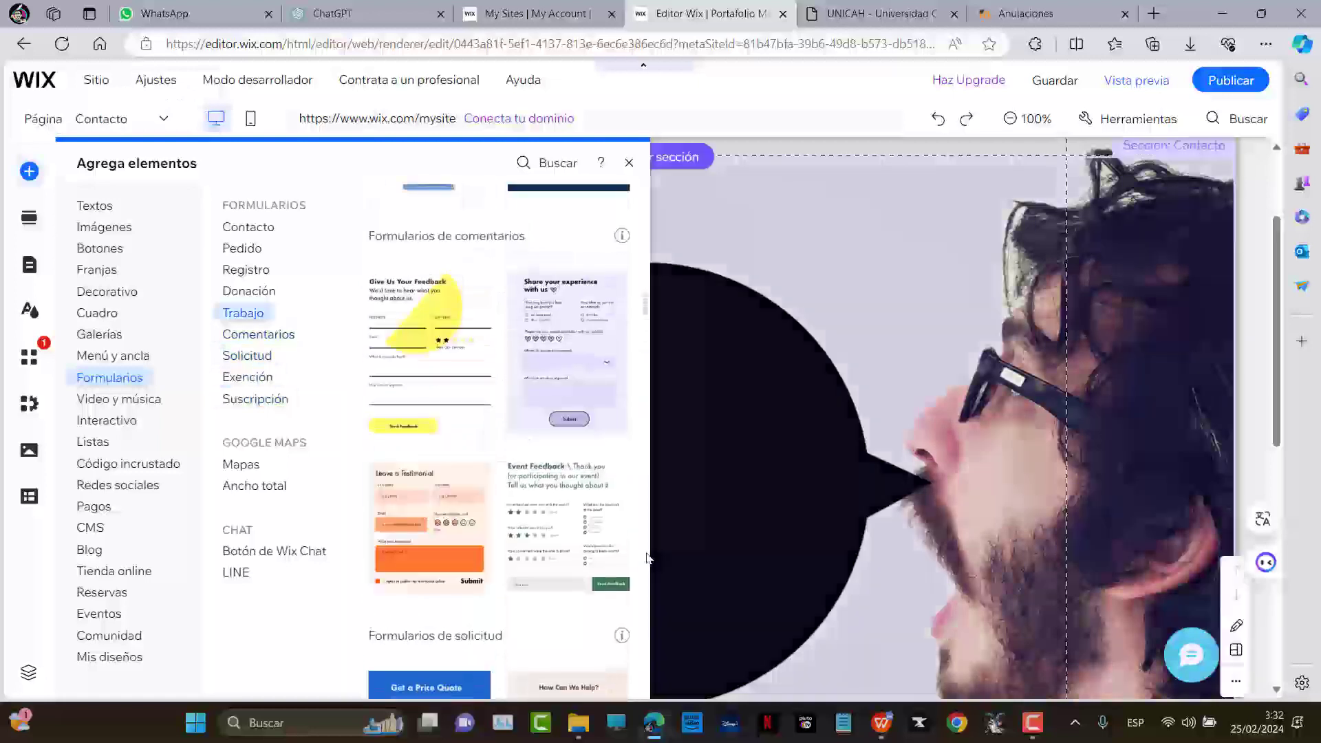
{"action": "scroll", "coordinate": [483, 525], "scroll_direction": "up", "scroll_amount": 6}
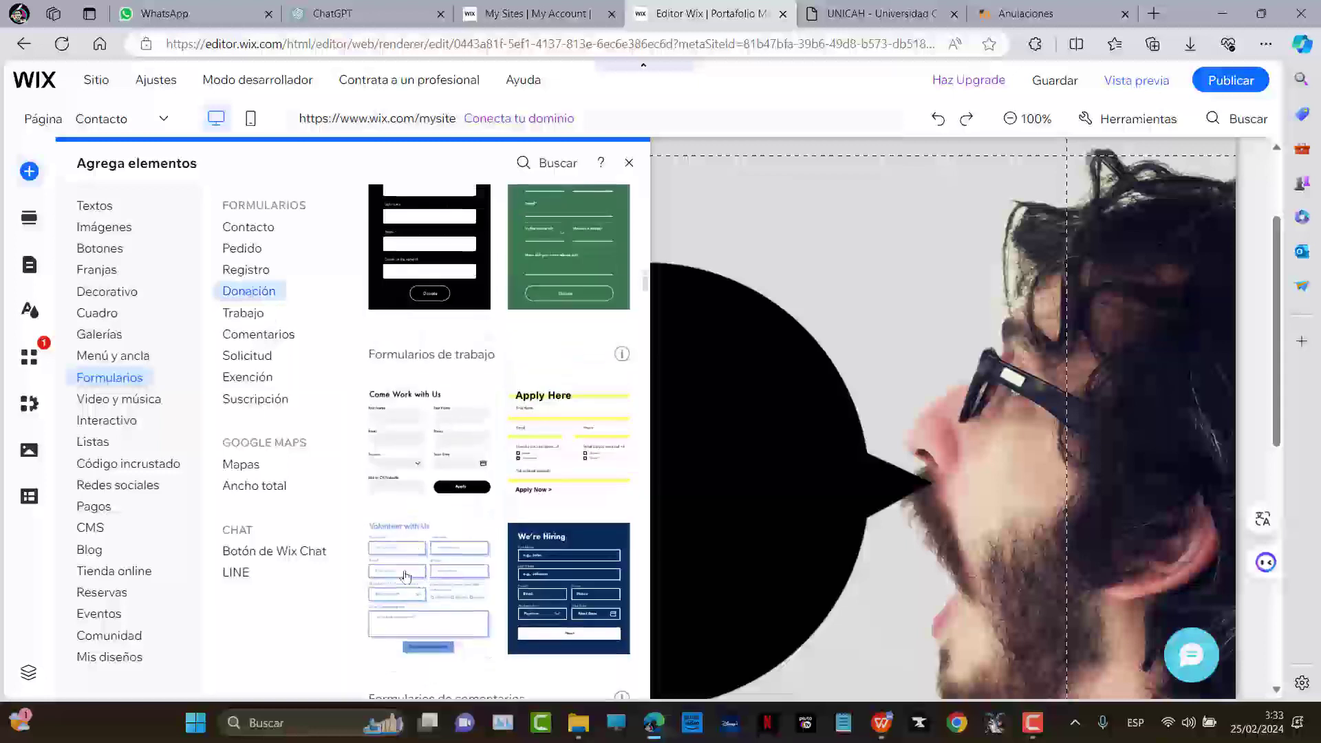
{"action": "left_click", "coordinate": [404, 577]}
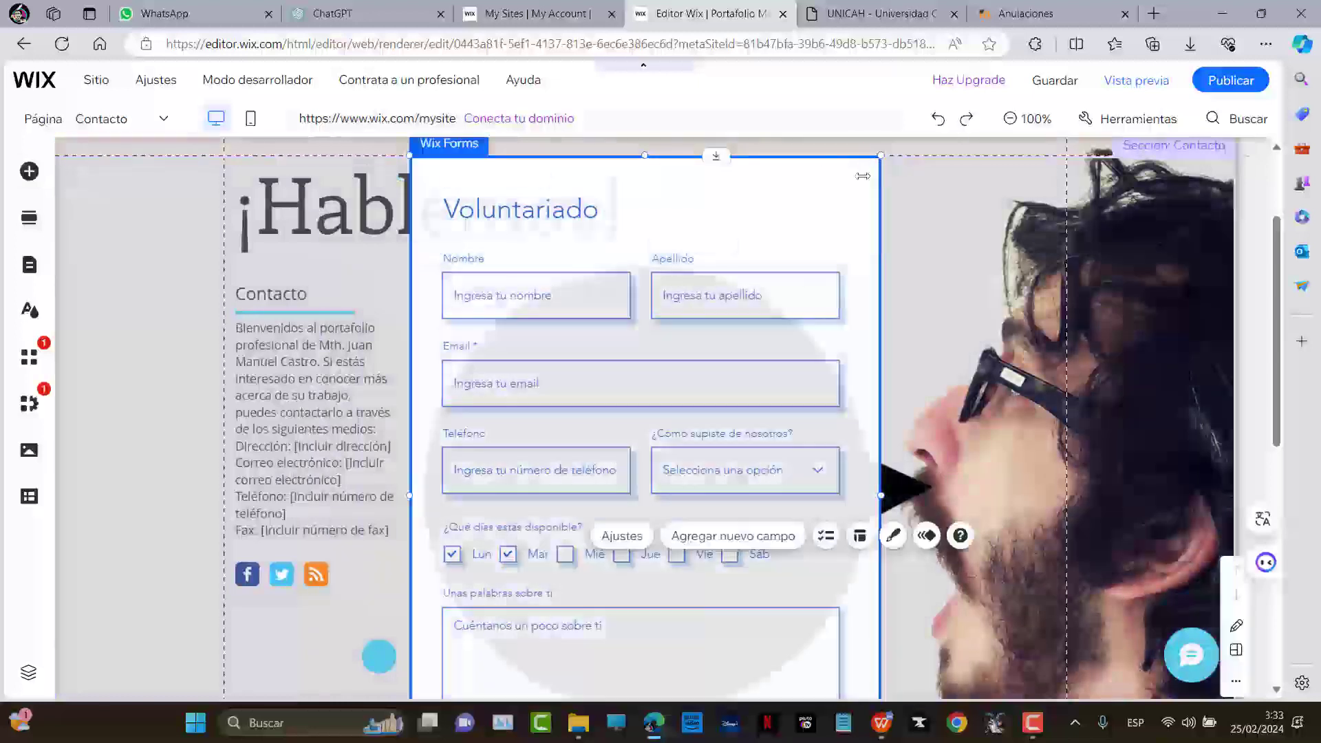
Narrow the Voluntariado form and move it right and down beside the ¡Hablemos! heading
{"action": "left_click_drag", "start_coordinate": [862, 176], "coordinate": [876, 386]}
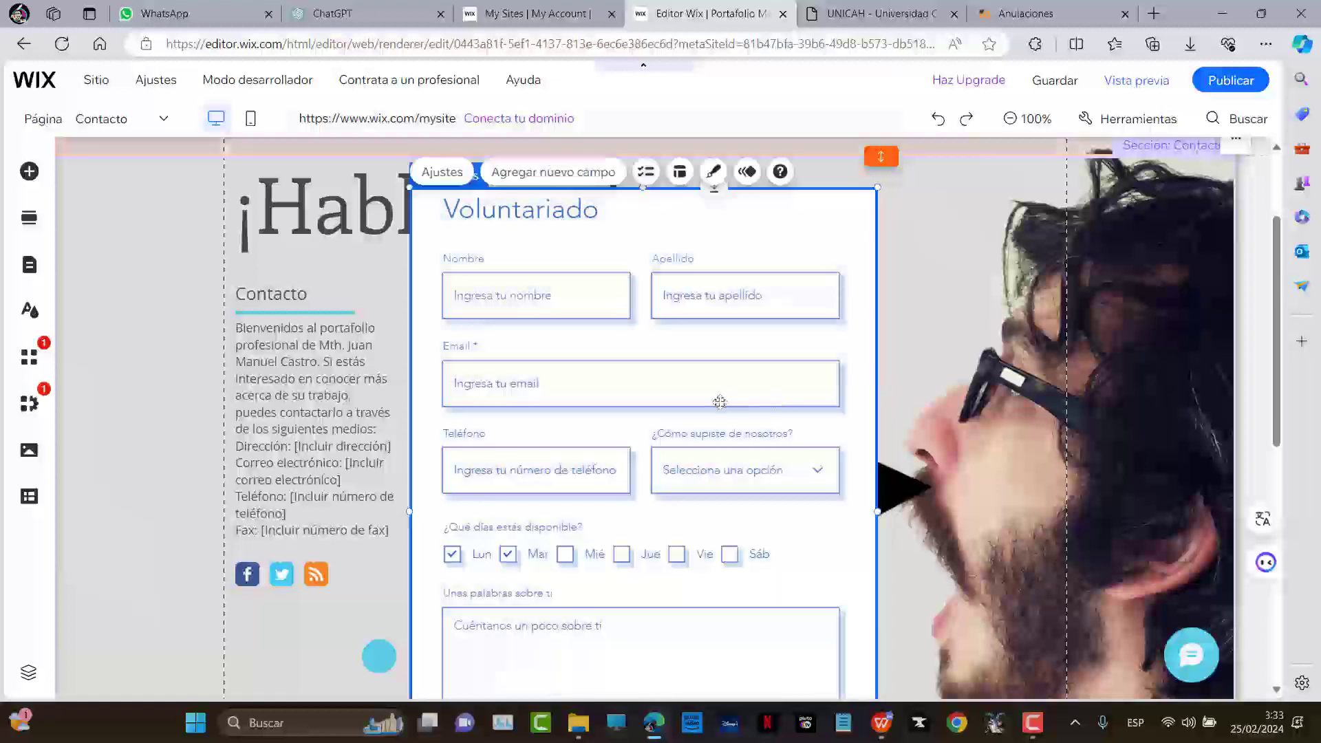
{"action": "scroll", "coordinate": [922, 309], "scroll_direction": "down", "scroll_amount": 2}
{"action": "left_click", "coordinate": [904, 356]}
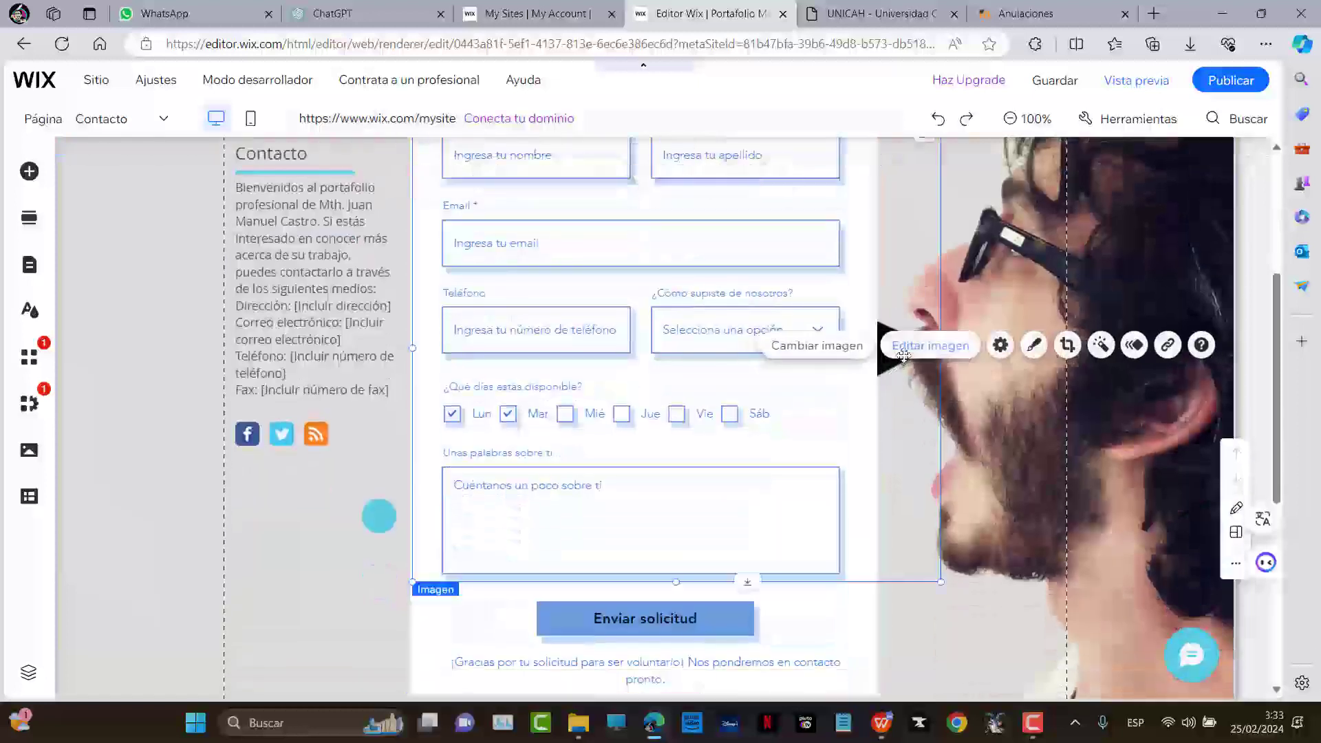
{"action": "key", "text": "Escape"}
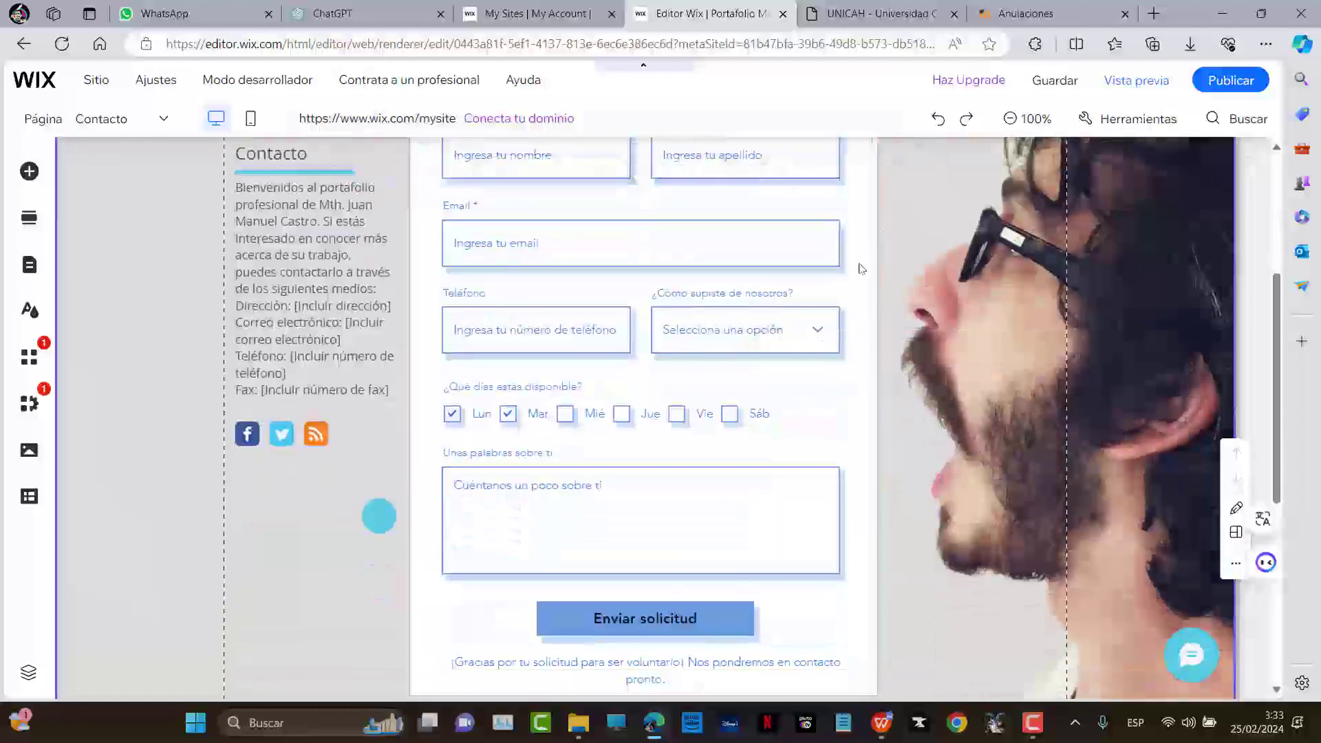
{"action": "left_click_drag", "start_coordinate": [885, 277], "coordinate": [1004, 339]}
{"action": "scroll", "coordinate": [895, 309], "scroll_direction": "up", "scroll_amount": 3}
Retitle the form from Voluntariado to CONTACTO and centre the title across the form
{"action": "left_click", "coordinate": [719, 335]}
{"action": "left_click_drag", "start_coordinate": [719, 335], "coordinate": [766, 338]}
{"action": "double_click", "coordinate": [765, 337]}
{"action": "type", "text": "con"}
{"action": "type", "text": "CONTACTO"}
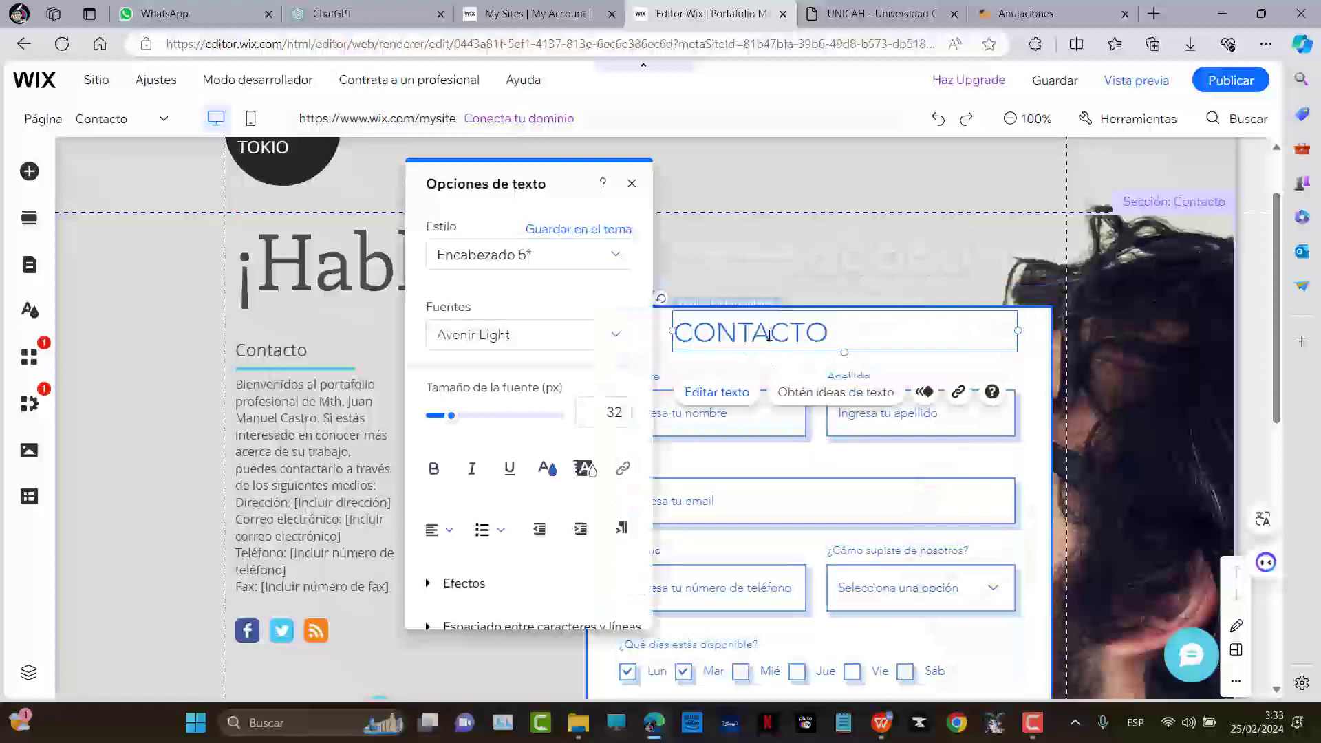
{"action": "left_click", "coordinate": [439, 530]}
{"action": "left_click", "coordinate": [446, 556]}
{"action": "left_click", "coordinate": [693, 286]}
{"action": "left_click", "coordinate": [693, 286]}
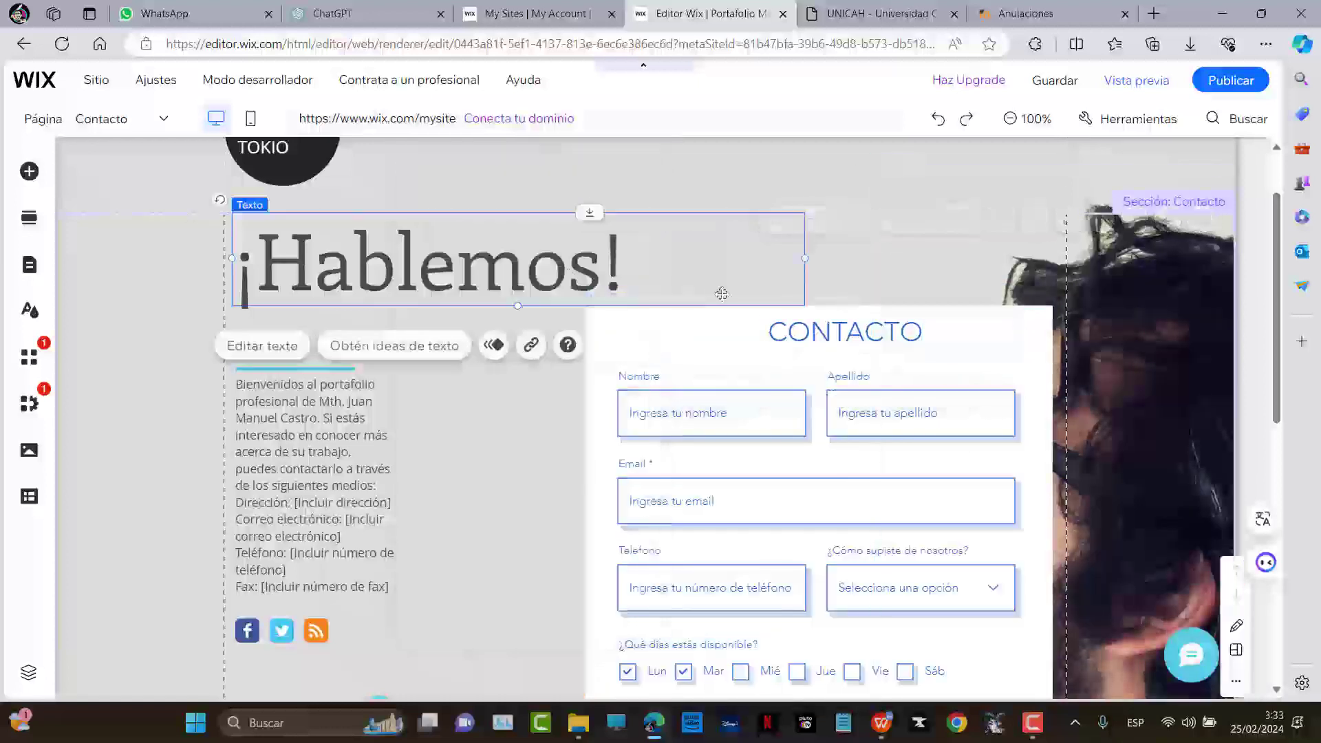
{"action": "left_click", "coordinate": [640, 322]}
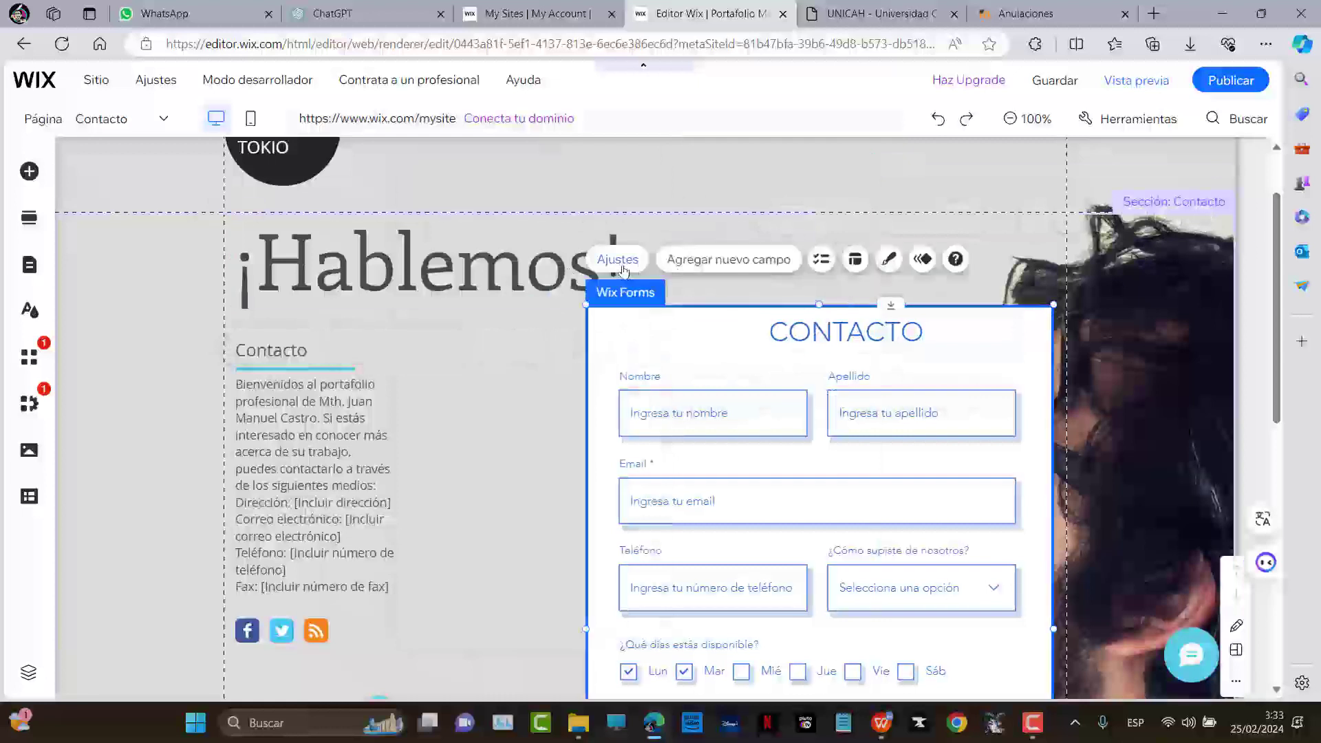
Review the editor's Tools options and the form's Design Wix Forms layouts
{"action": "left_click", "coordinate": [1130, 123]}
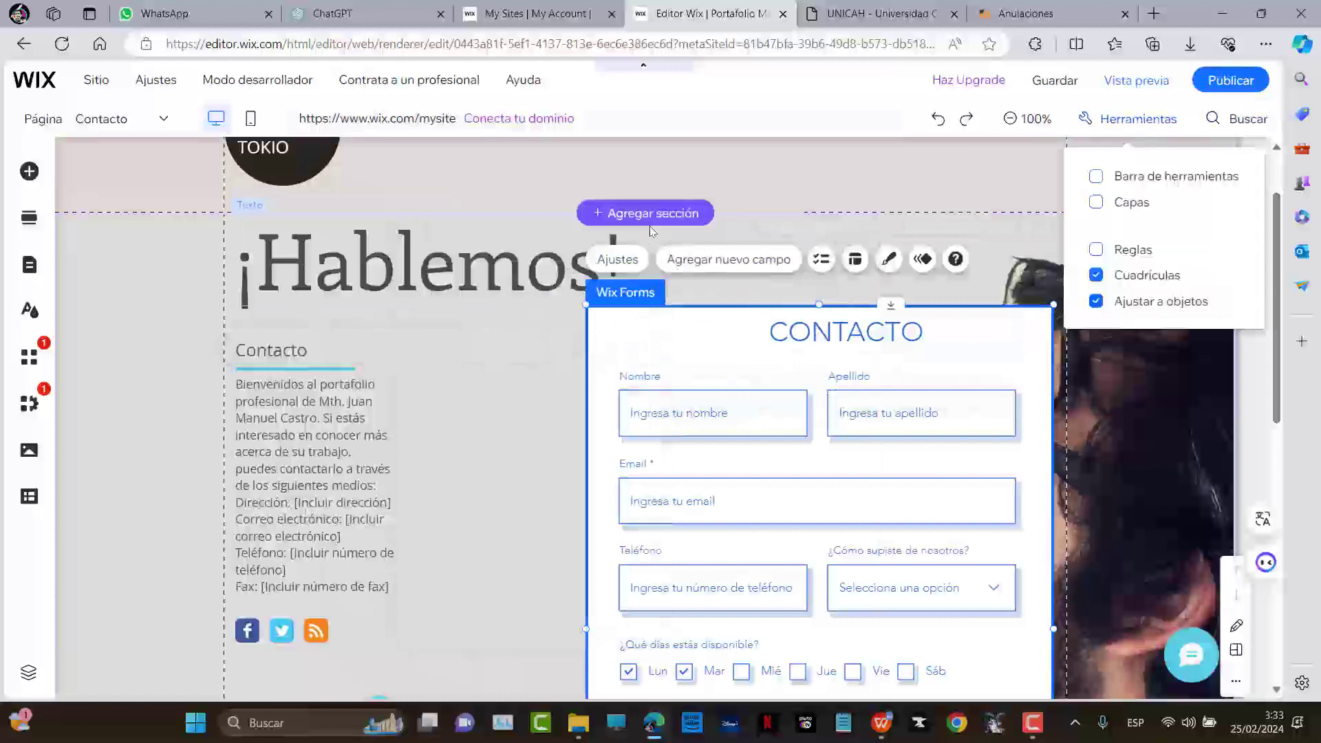
{"action": "left_click", "coordinate": [619, 260]}
{"action": "key", "text": "ctrl+minus"}
{"action": "key", "text": "ctrl+minus"}
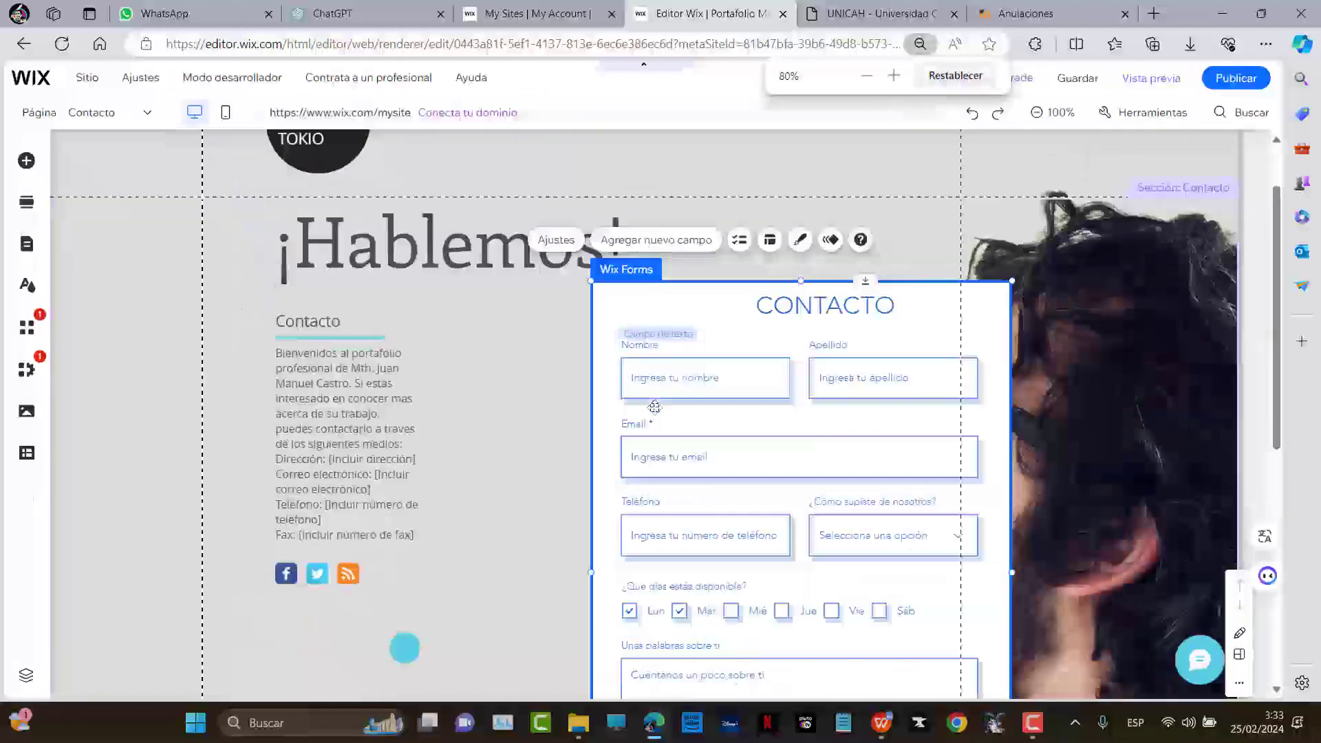
{"action": "right_click", "coordinate": [673, 283]}
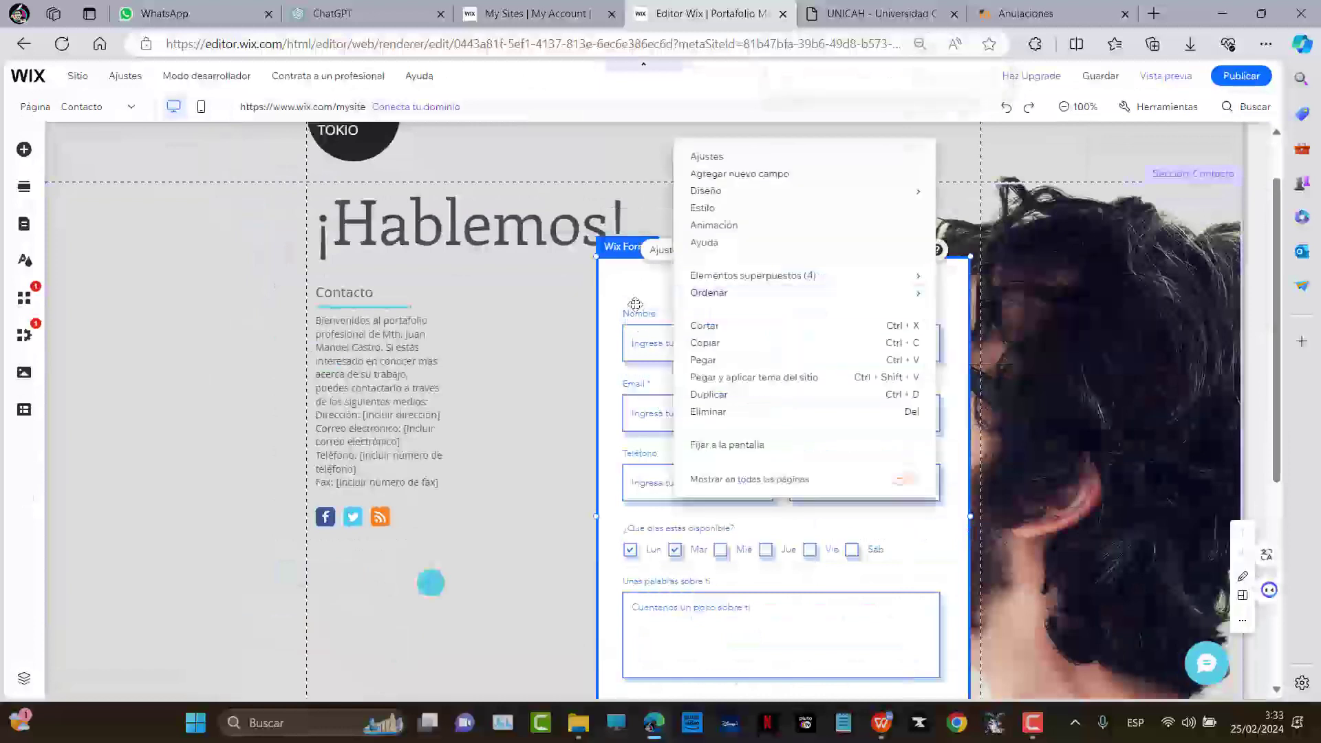
{"action": "mouse_move", "coordinate": [764, 193]}
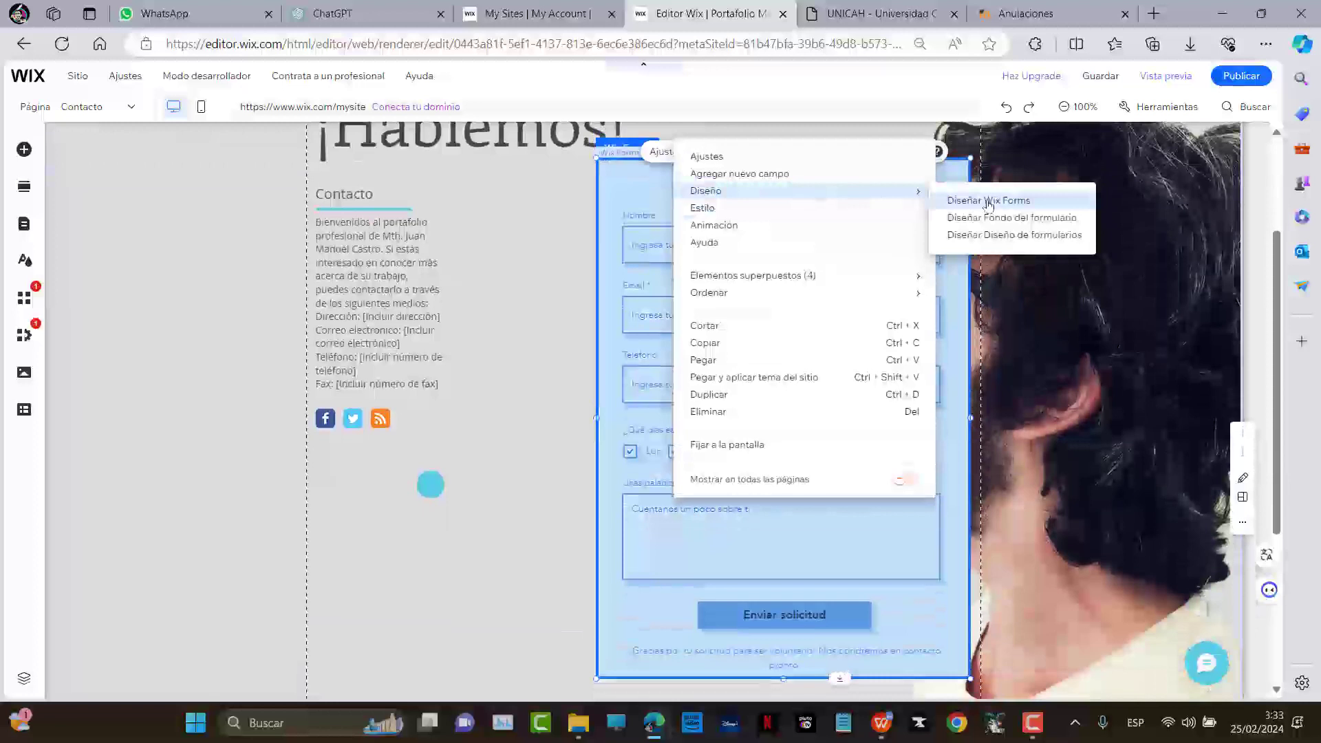
{"action": "left_click", "coordinate": [989, 201]}
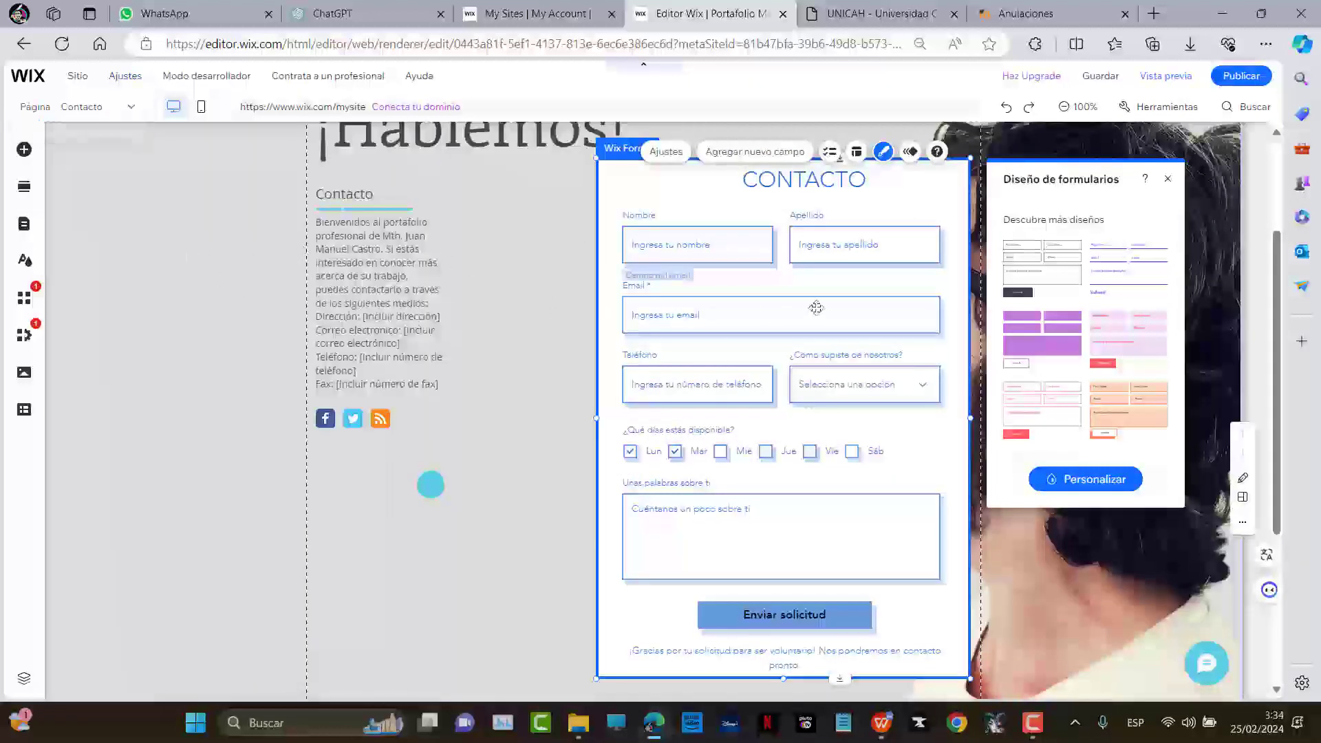
{"action": "key", "text": "ctrl+plus"}
{"action": "key", "text": "ctrl+plus"}
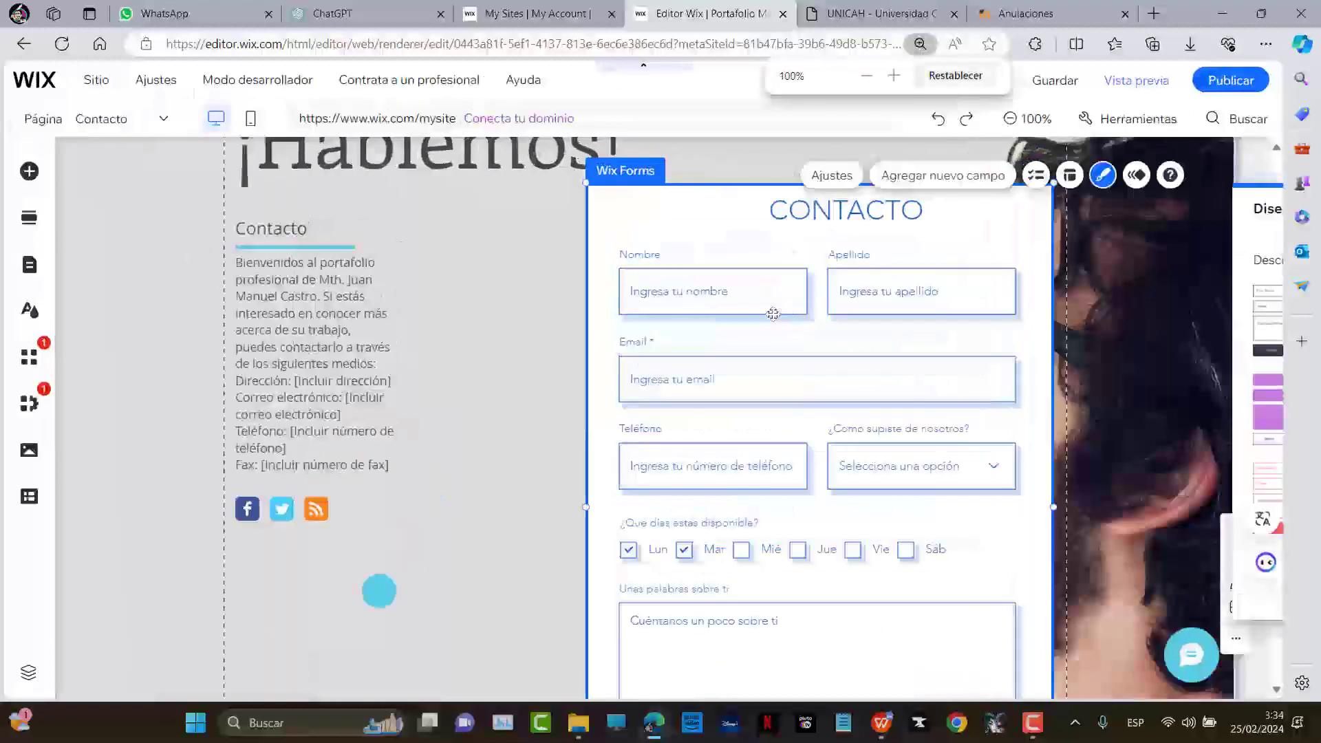
{"action": "scroll", "coordinate": [798, 275], "scroll_direction": "down", "scroll_amount": 4}
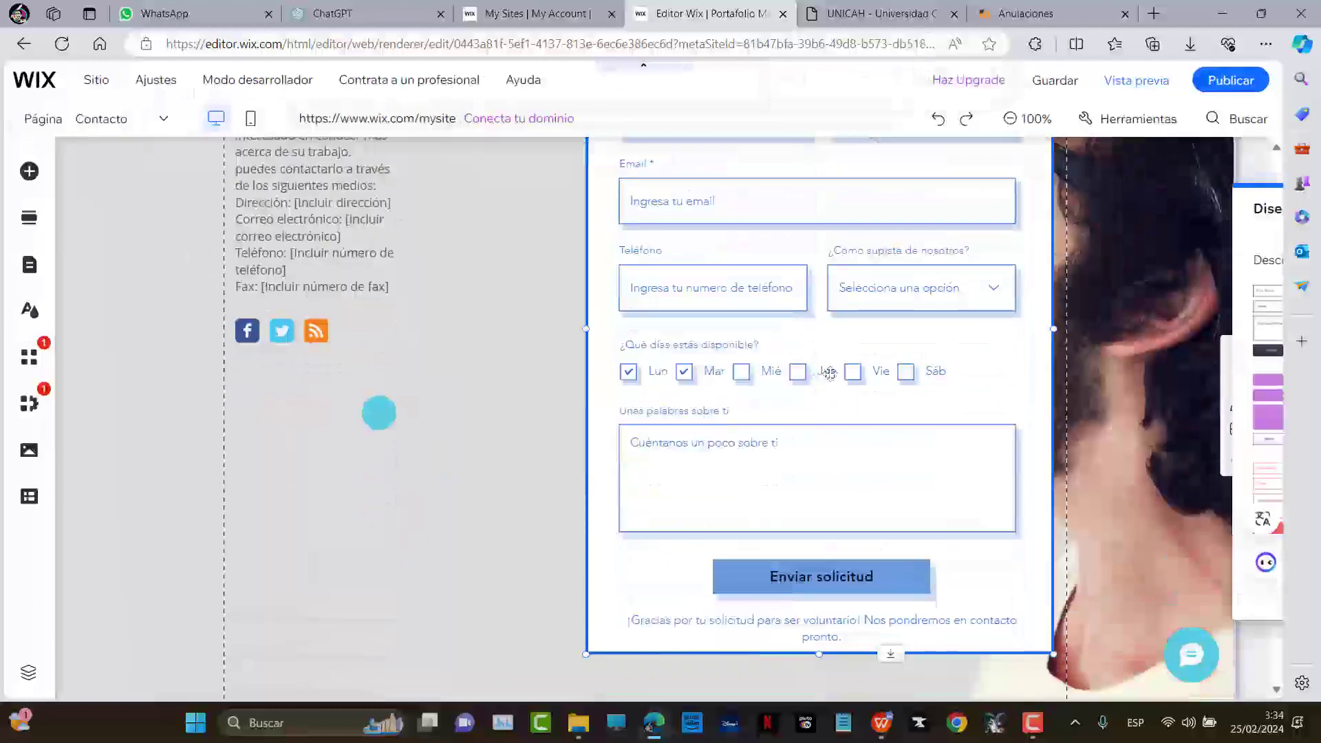
{"action": "scroll", "coordinate": [860, 371], "scroll_direction": "up", "scroll_amount": 5}
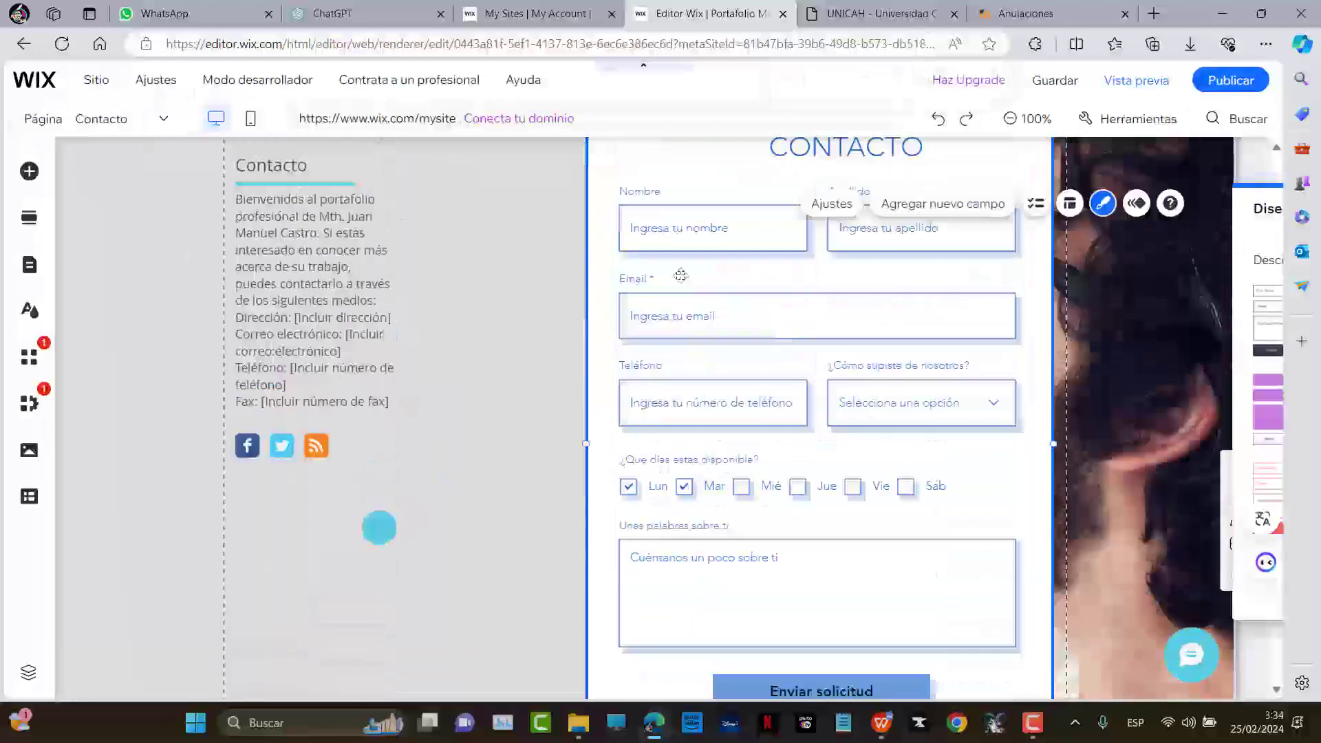
Delete the CONTACTO form from the Contacto page
{"action": "left_click", "coordinate": [710, 263]}
{"action": "left_click", "coordinate": [647, 274]}
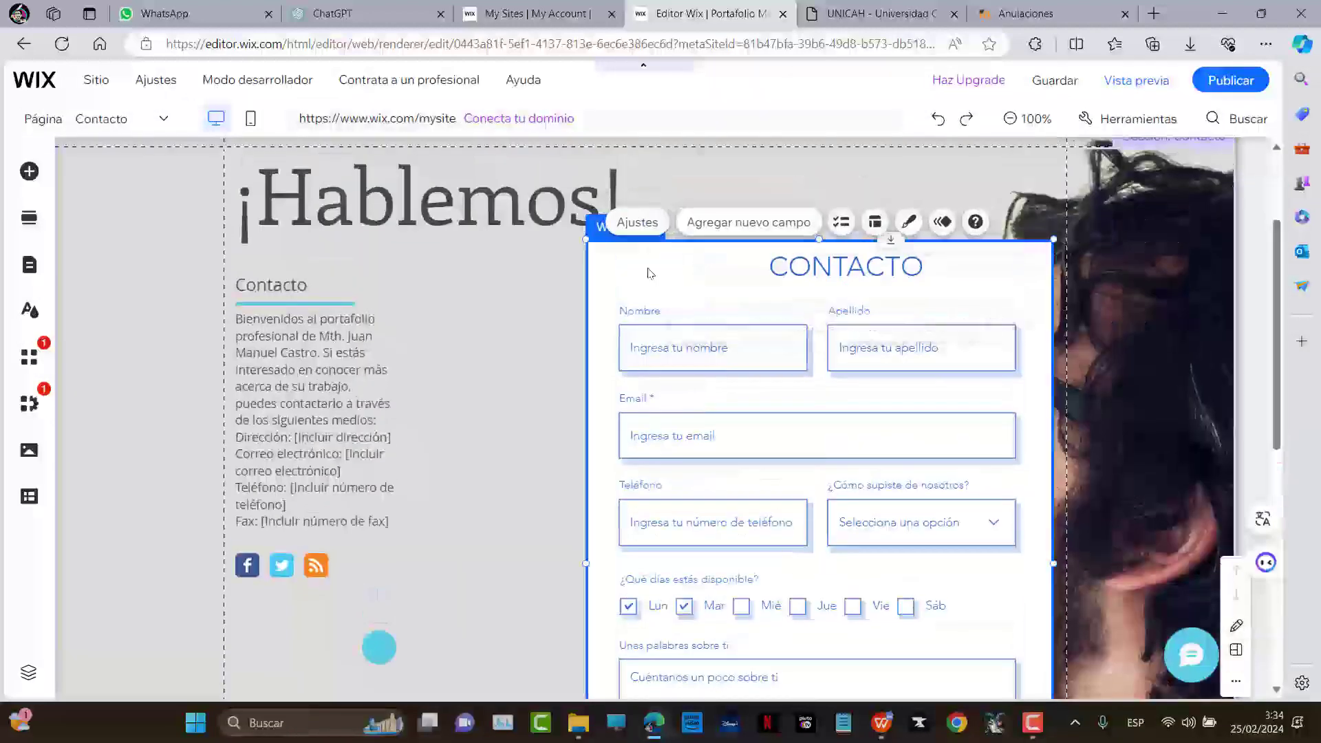
{"action": "key", "text": "Delete"}
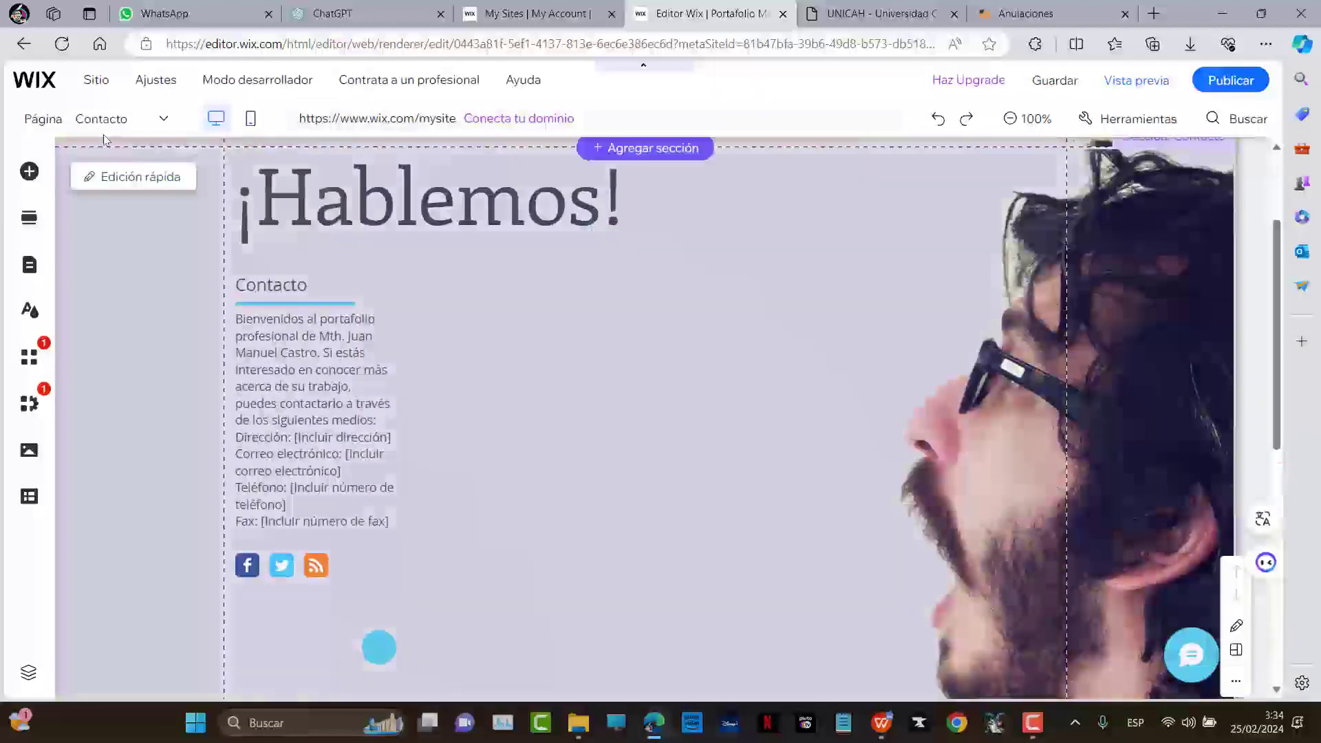
Switch to the Portafolio page and scroll through its Mi portafolio heading and image grid
{"action": "left_click", "coordinate": [101, 118]}
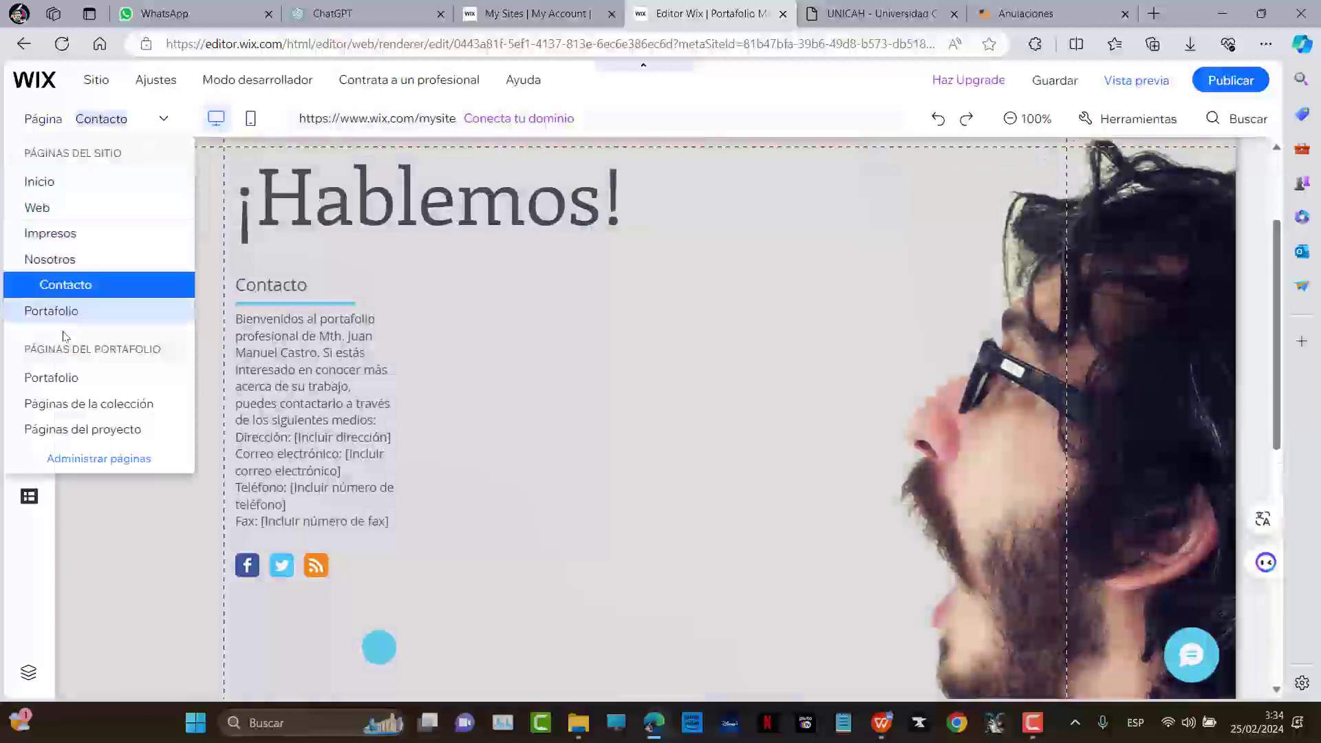
{"action": "left_click", "coordinate": [249, 300]}
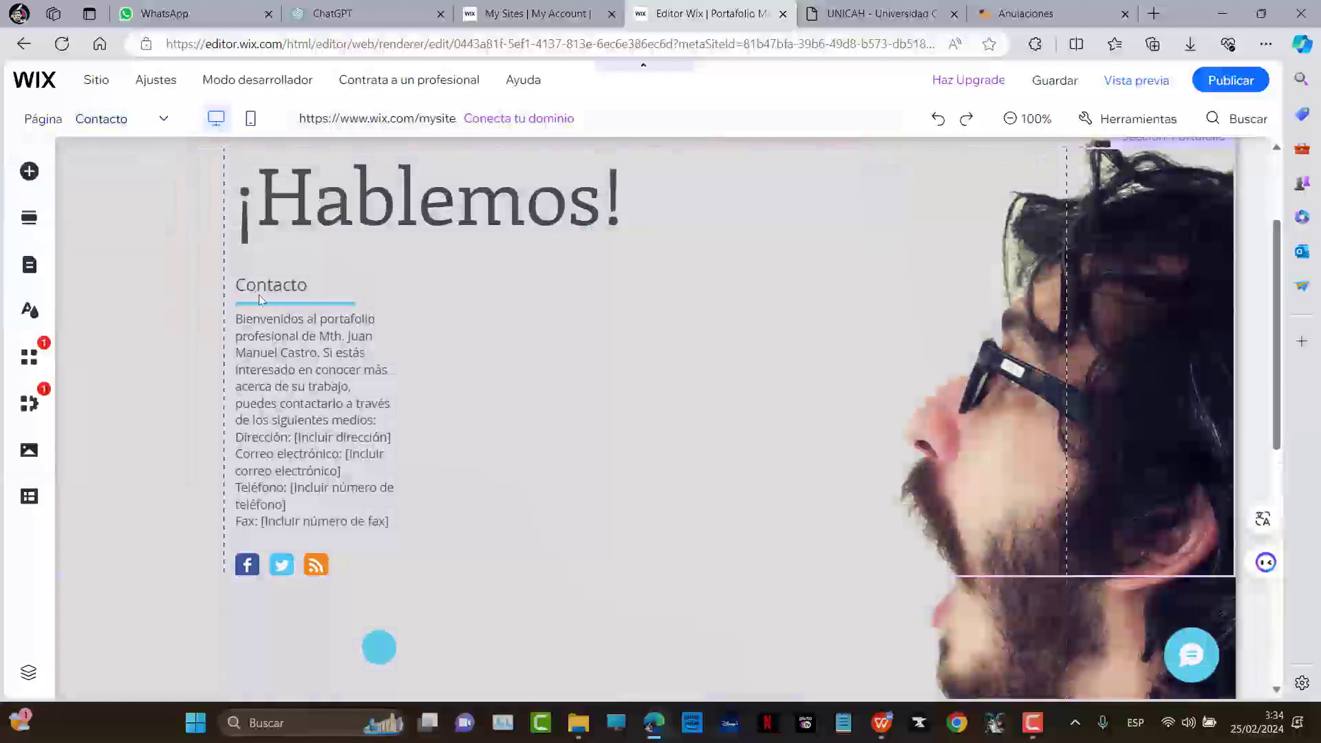
{"action": "left_click", "coordinate": [110, 120]}
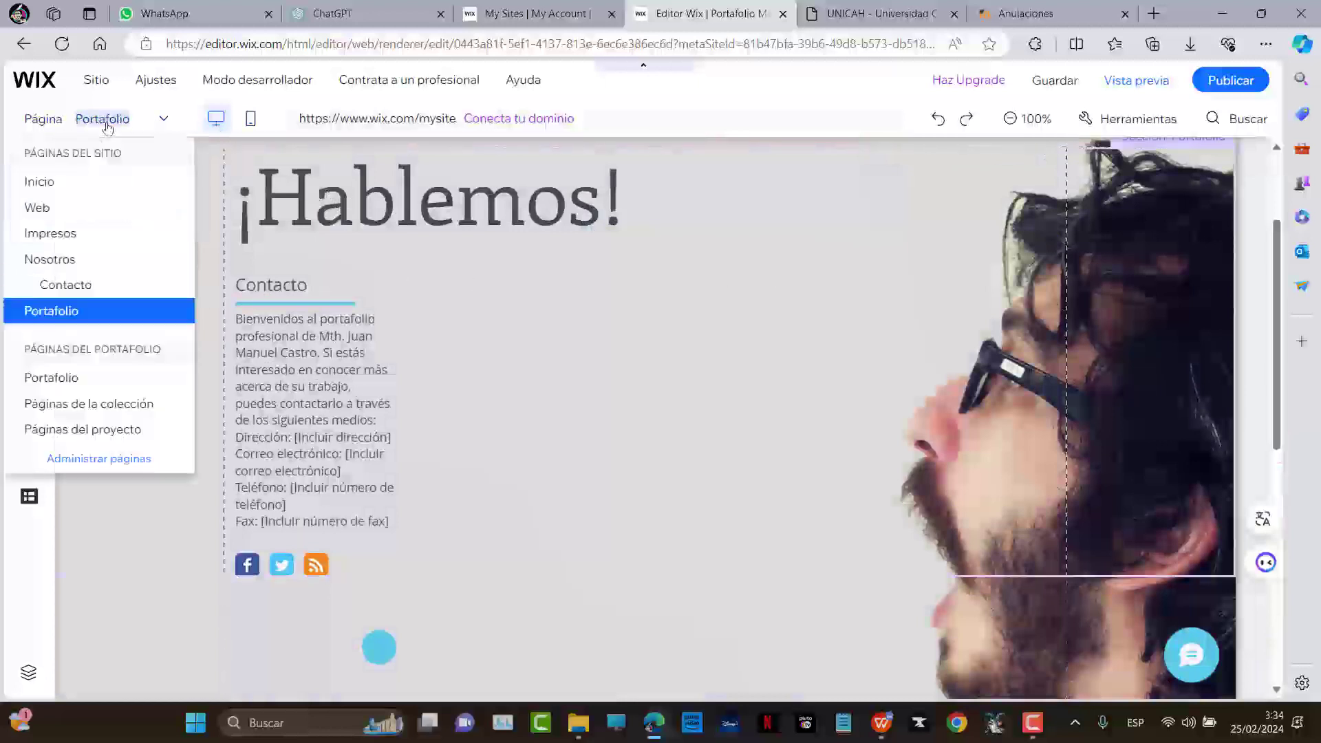
{"action": "key", "text": "ctrl+minus"}
{"action": "key", "text": "ctrl+minus"}
{"action": "key", "text": "ctrl+minus"}
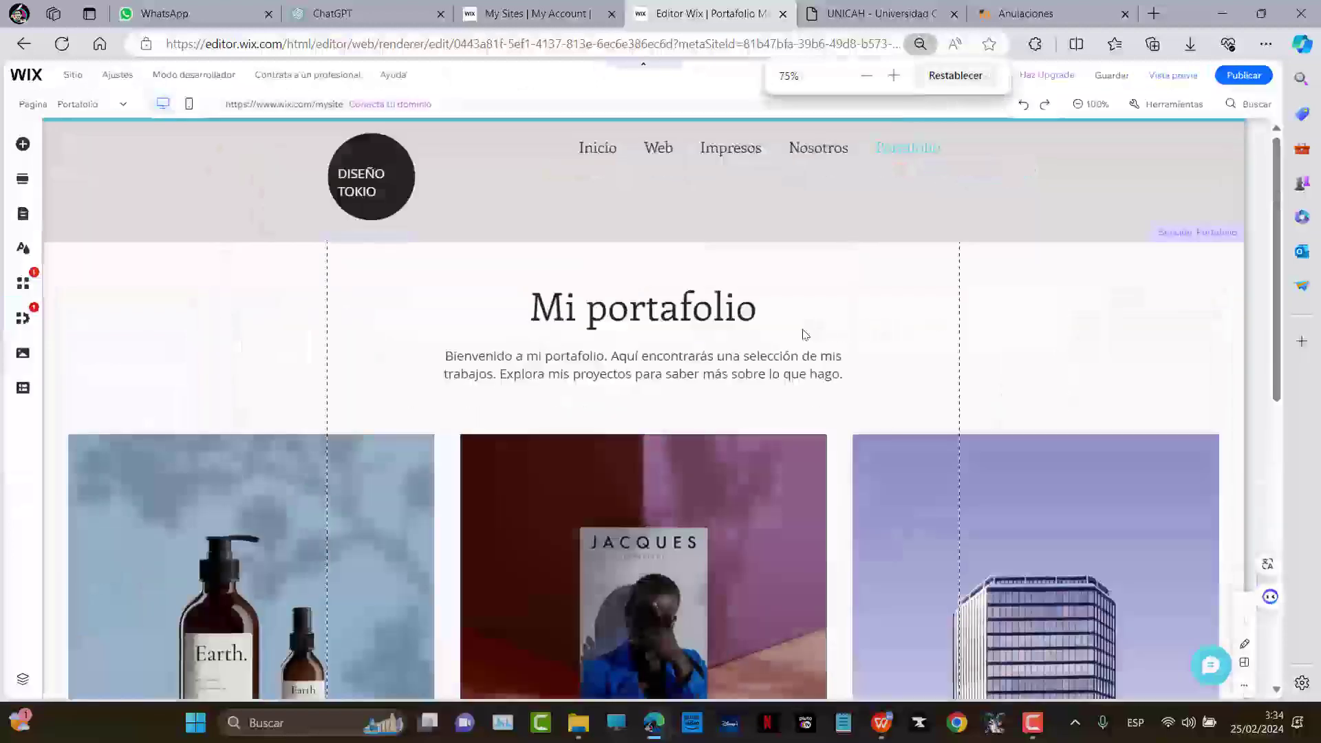
{"action": "scroll", "coordinate": [786, 329], "scroll_direction": "down", "scroll_amount": 6}
{"action": "scroll", "coordinate": [780, 332], "scroll_direction": "down", "scroll_amount": 2}
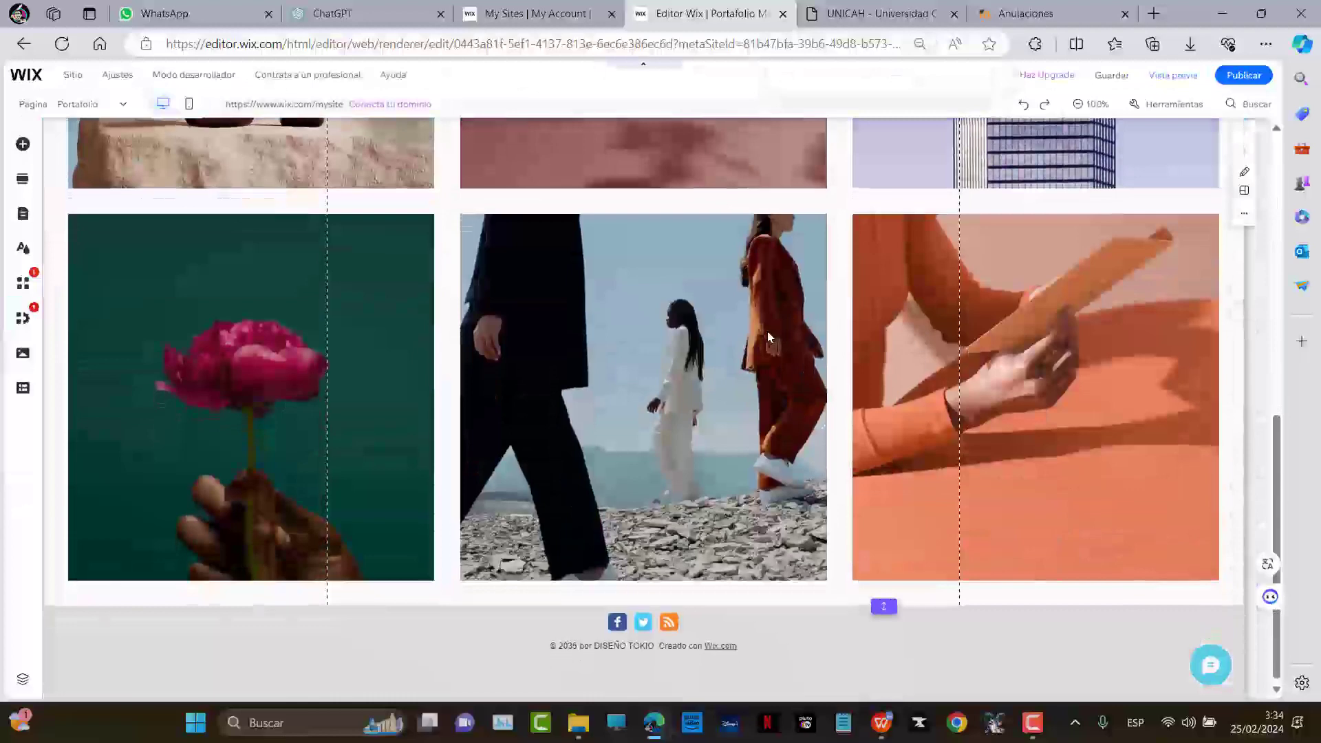
{"action": "scroll", "coordinate": [770, 336], "scroll_direction": "up", "scroll_amount": 10}
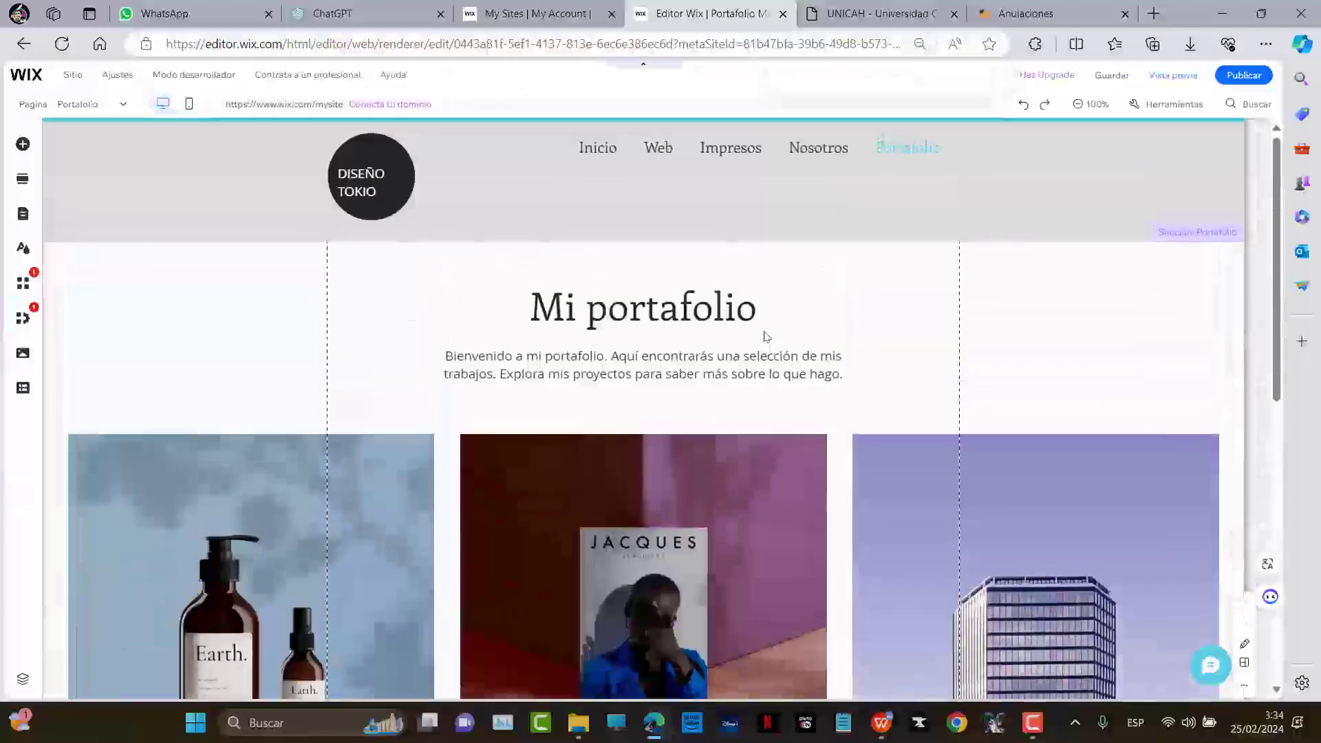
{"action": "scroll", "coordinate": [757, 335], "scroll_direction": "down", "scroll_amount": 4}
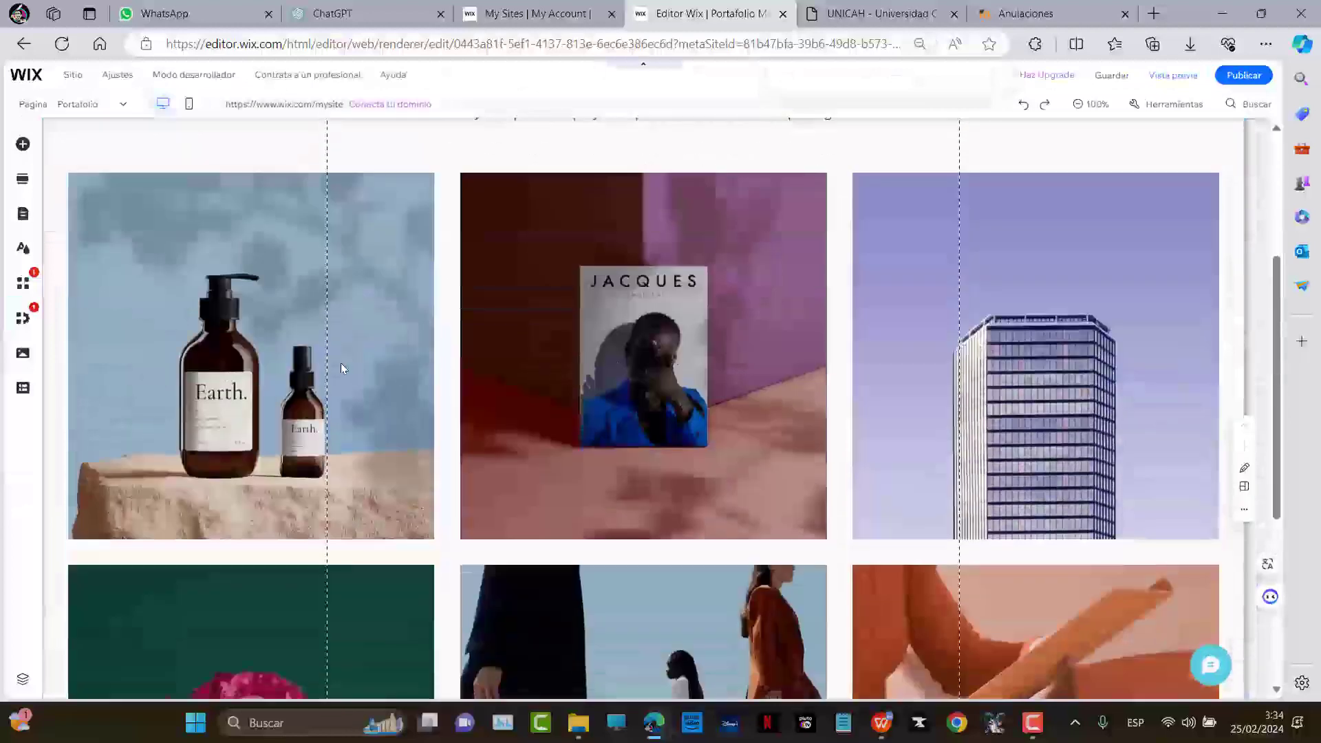
{"action": "scroll", "coordinate": [766, 335], "scroll_direction": "up", "scroll_amount": 4}
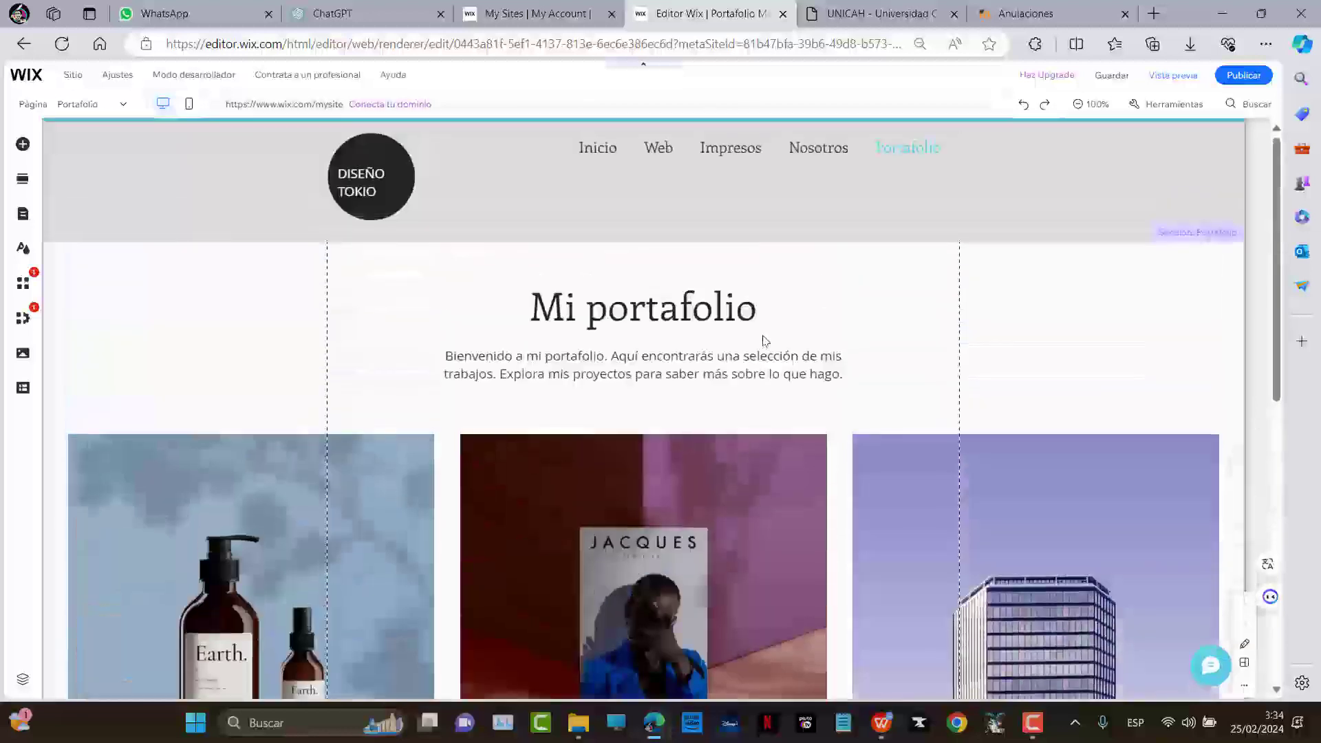
Search Windows for Kryptanator and launch its installer, allowing it to run
{"action": "key", "text": "super"}
{"action": "key", "text": "super"}
{"action": "type", "text": "SACR"}
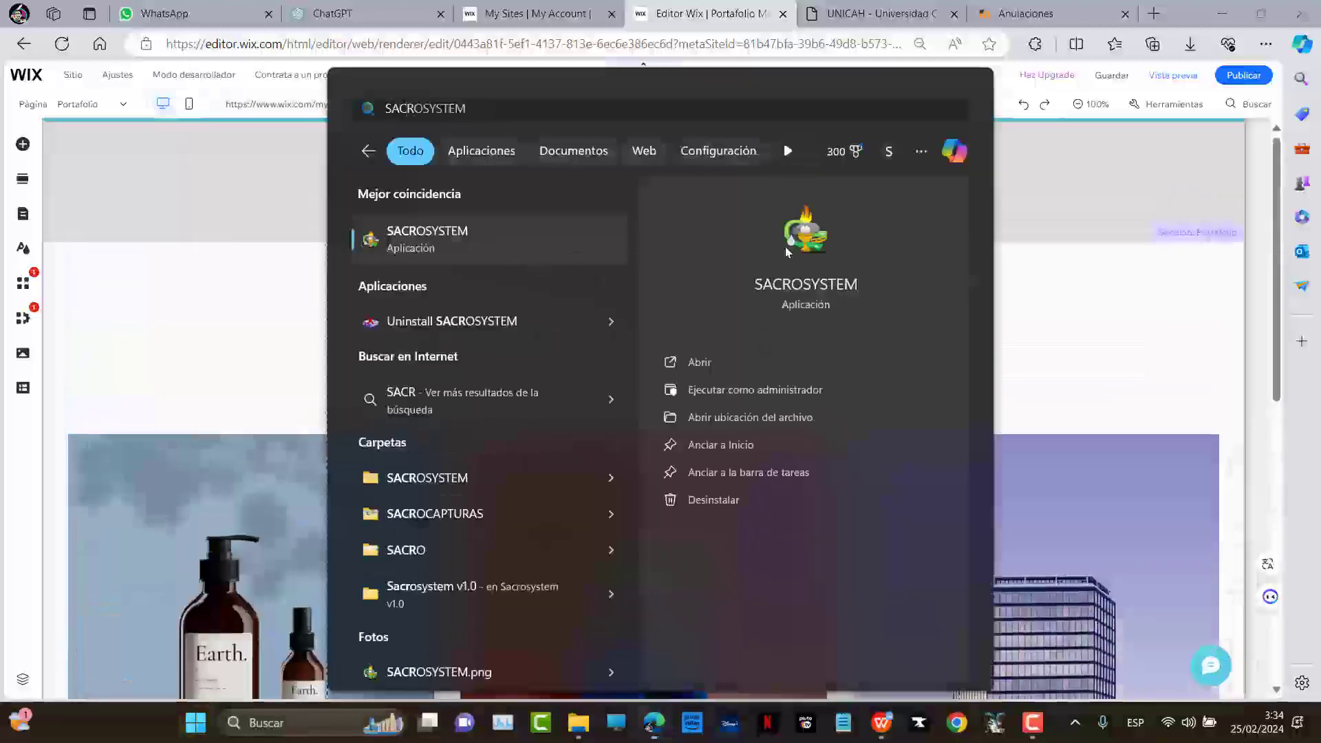
{"action": "key", "text": "BackSpace"}
{"action": "key", "text": "BackSpace"}
{"action": "key", "text": "BackSpace"}
{"action": "type", "text": "LACK"}
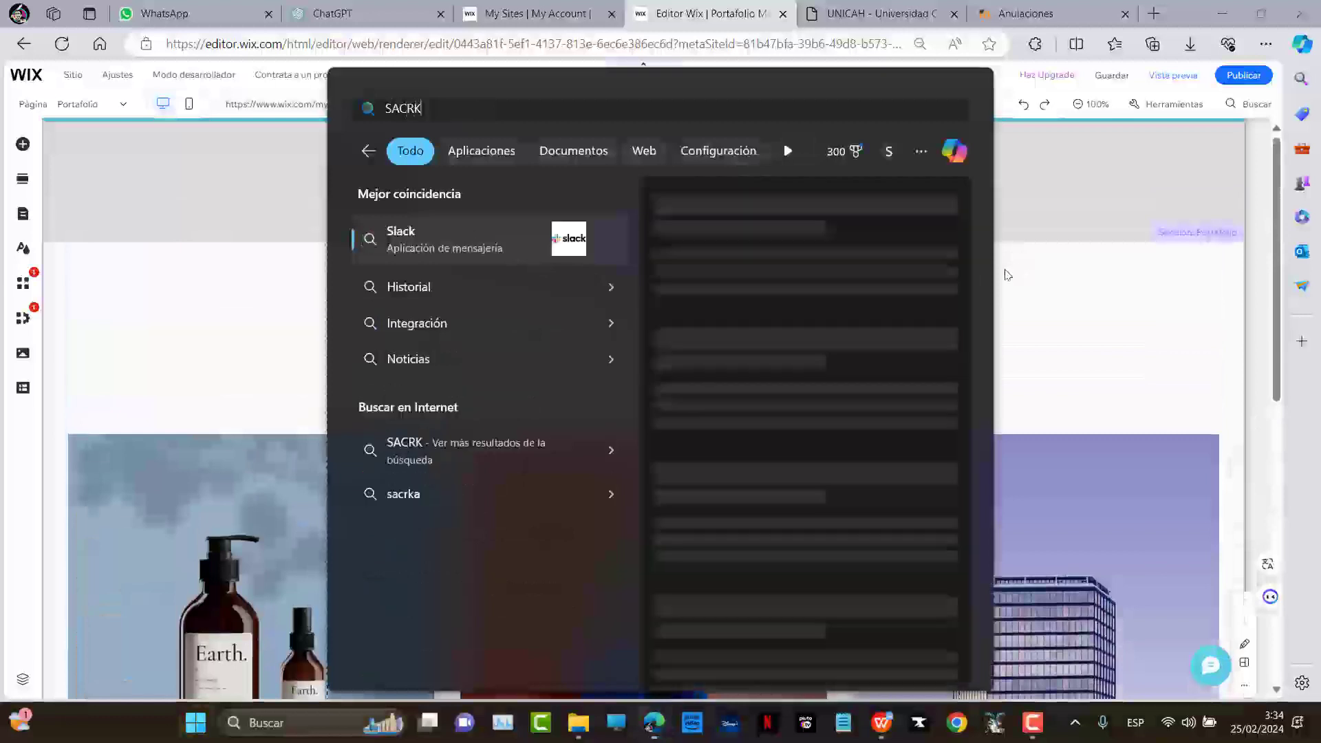
{"action": "key", "text": "BackSpace"}
{"action": "key", "text": "BackSpace"}
{"action": "key", "text": "BackSpace"}
{"action": "key", "text": "BackSpace"}
{"action": "key", "text": "BackSpace"}
{"action": "type", "text": "KRYT"}
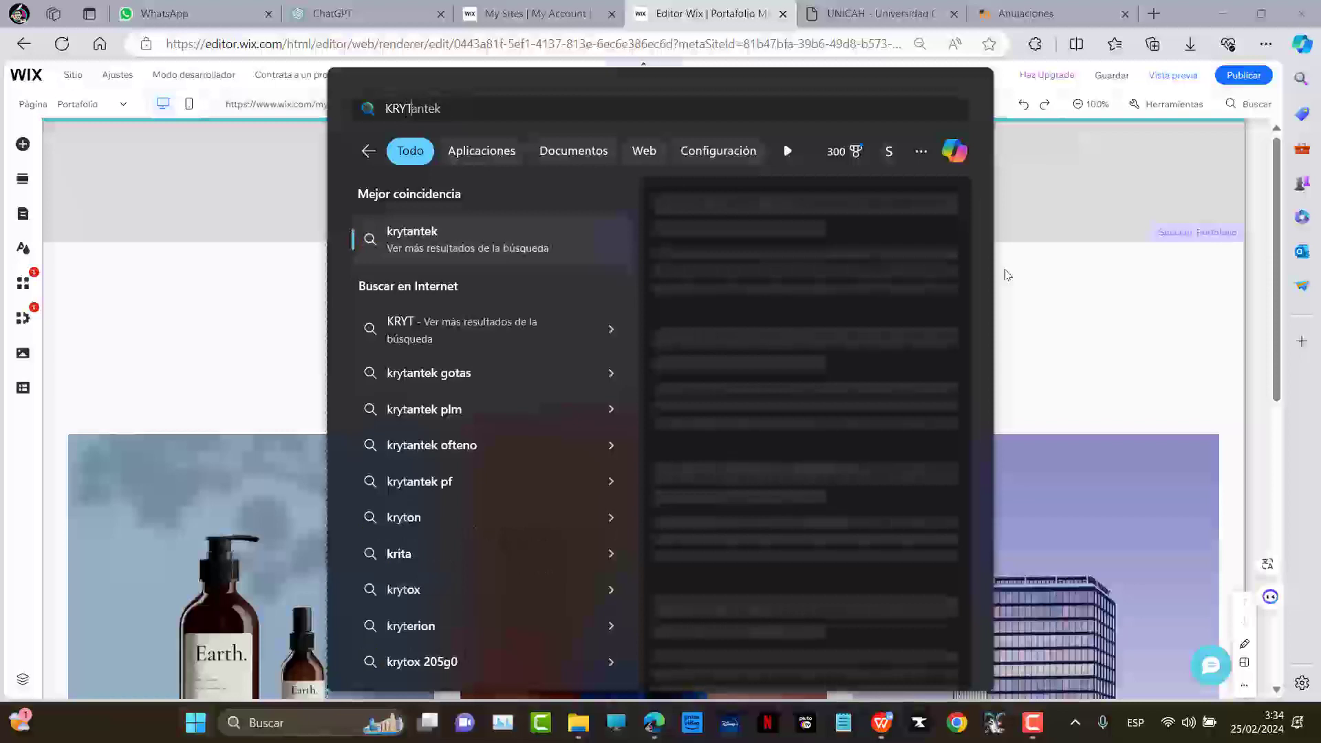
{"action": "key", "text": "BackSpace"}
{"action": "key", "text": "BackSpace"}
{"action": "type", "text": "PTANATO"}
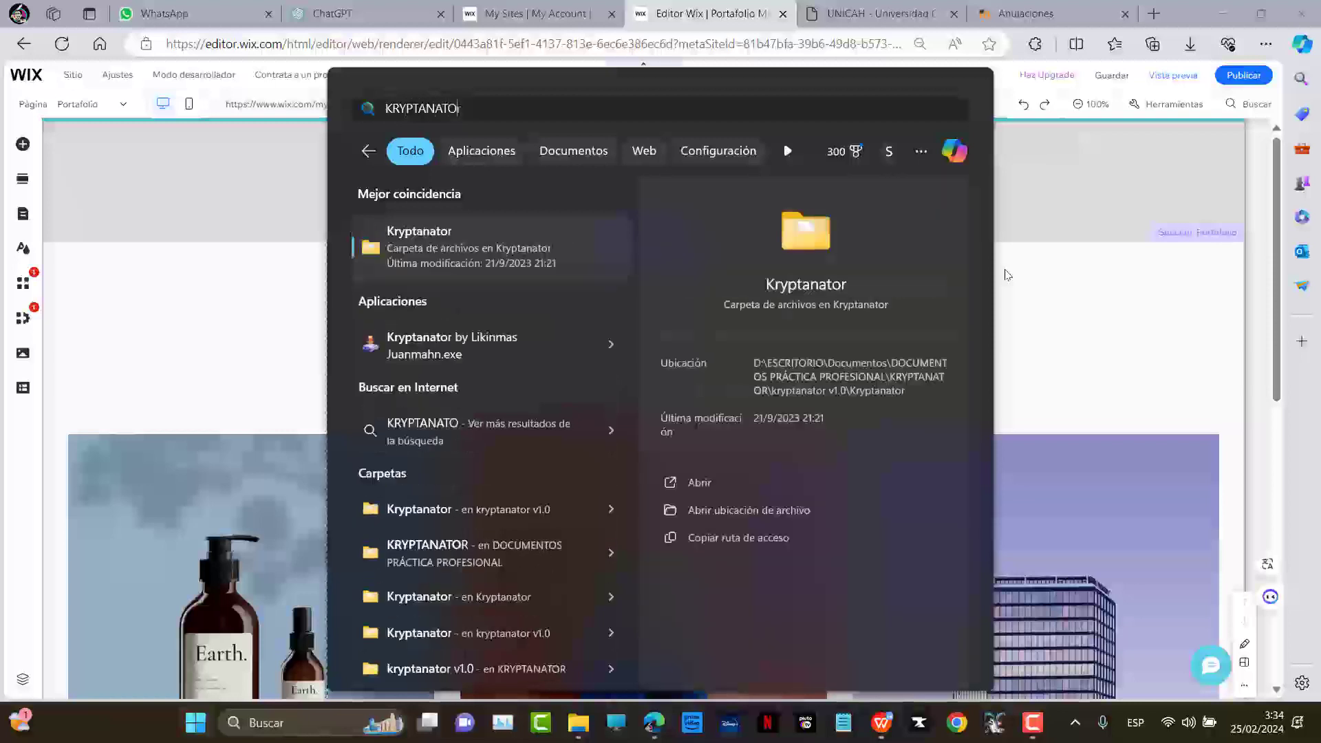
{"action": "left_click", "coordinate": [418, 346]}
{"action": "left_click", "coordinate": [572, 510]}
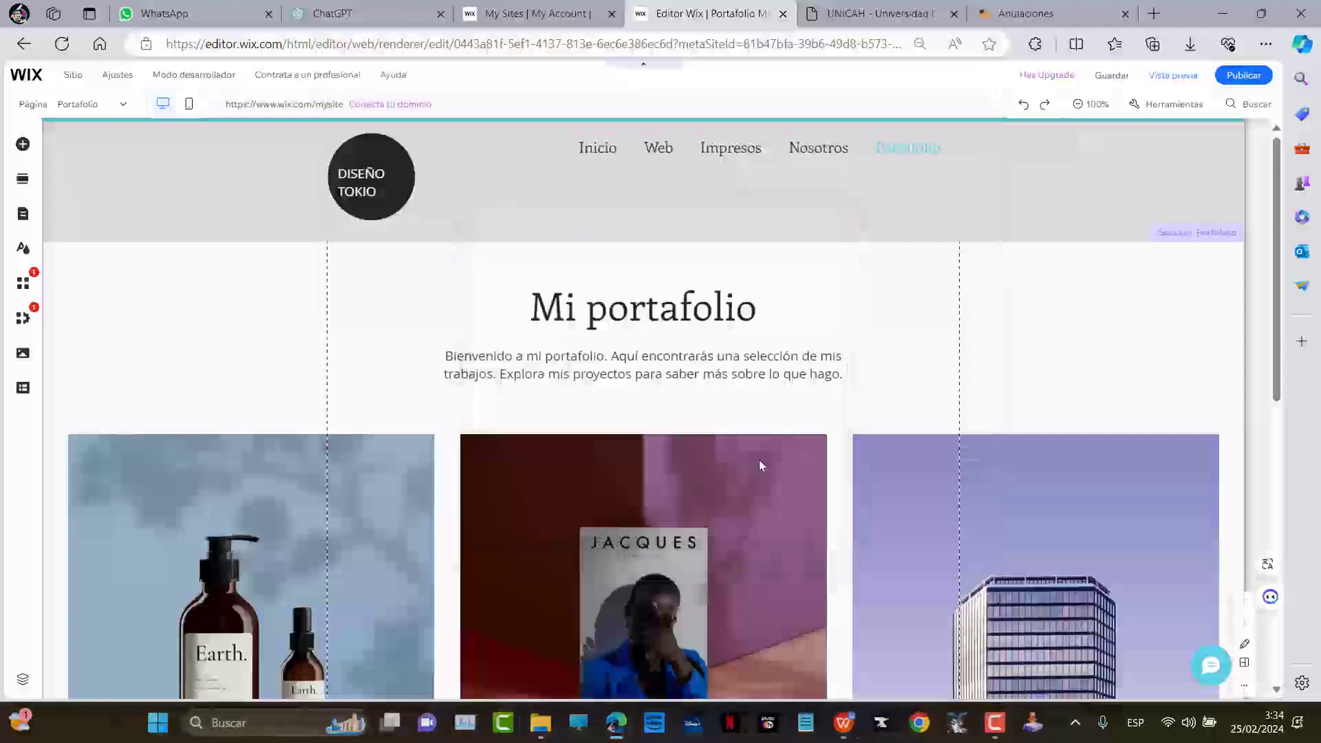
Run the Kryptanator installer through its welcome and licence pages, then close it with Salir
{"action": "left_click", "coordinate": [1025, 725]}
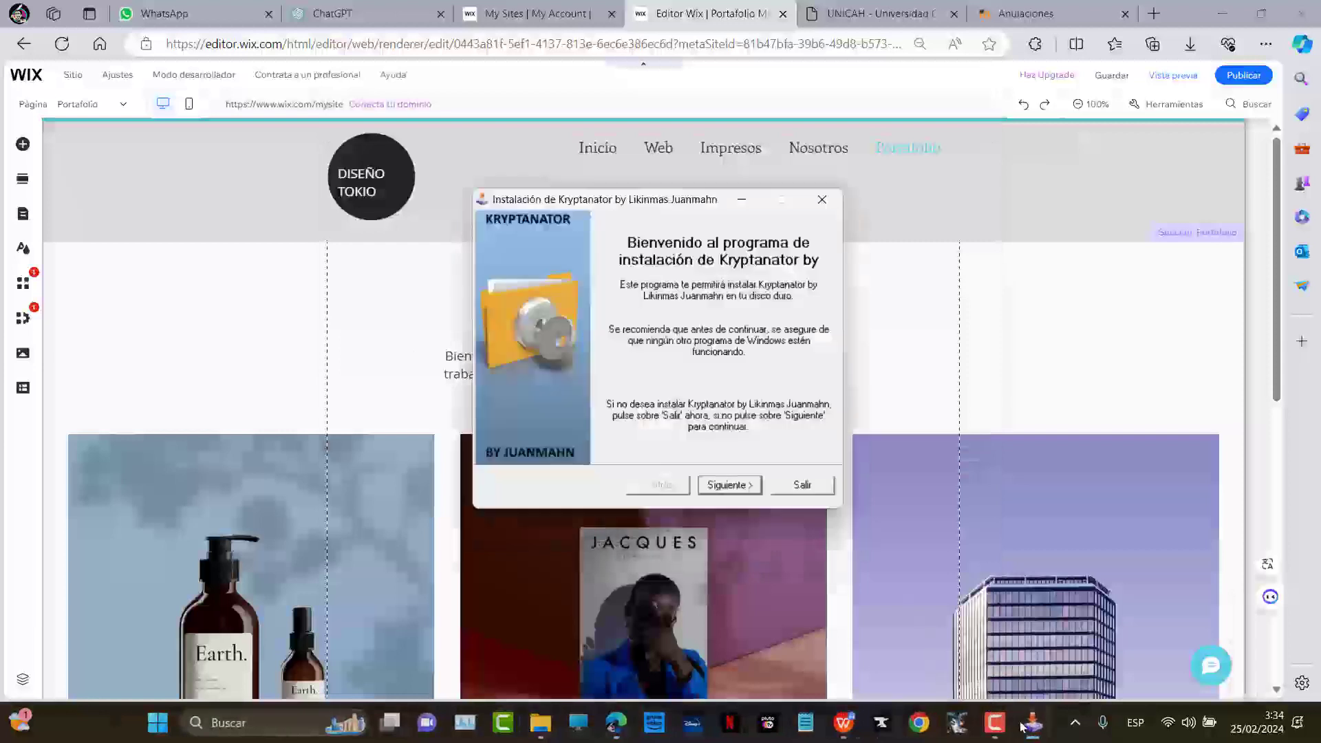
{"action": "key", "text": "Return"}
{"action": "key", "text": "Up"}
{"action": "key", "text": "Return"}
{"action": "key", "text": "Return"}
{"action": "key", "text": "Return"}
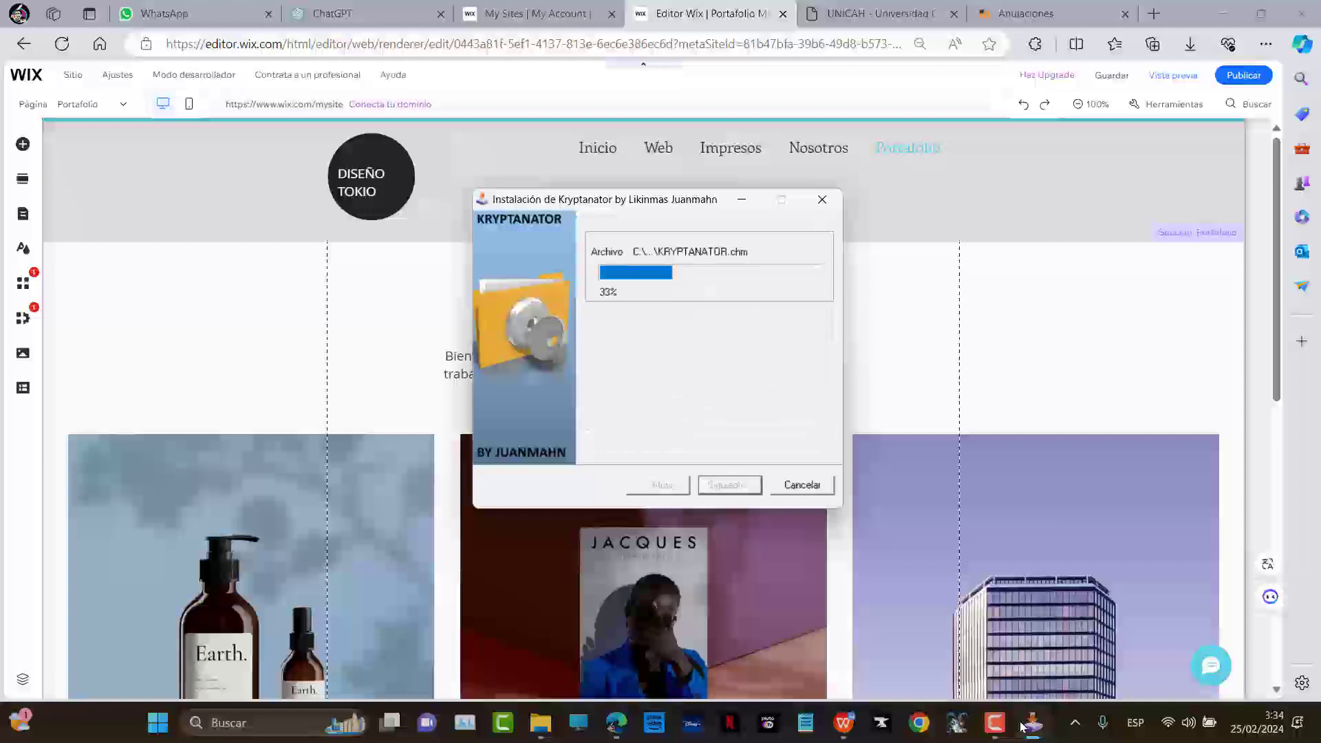
{"action": "left_click", "coordinate": [802, 485]}
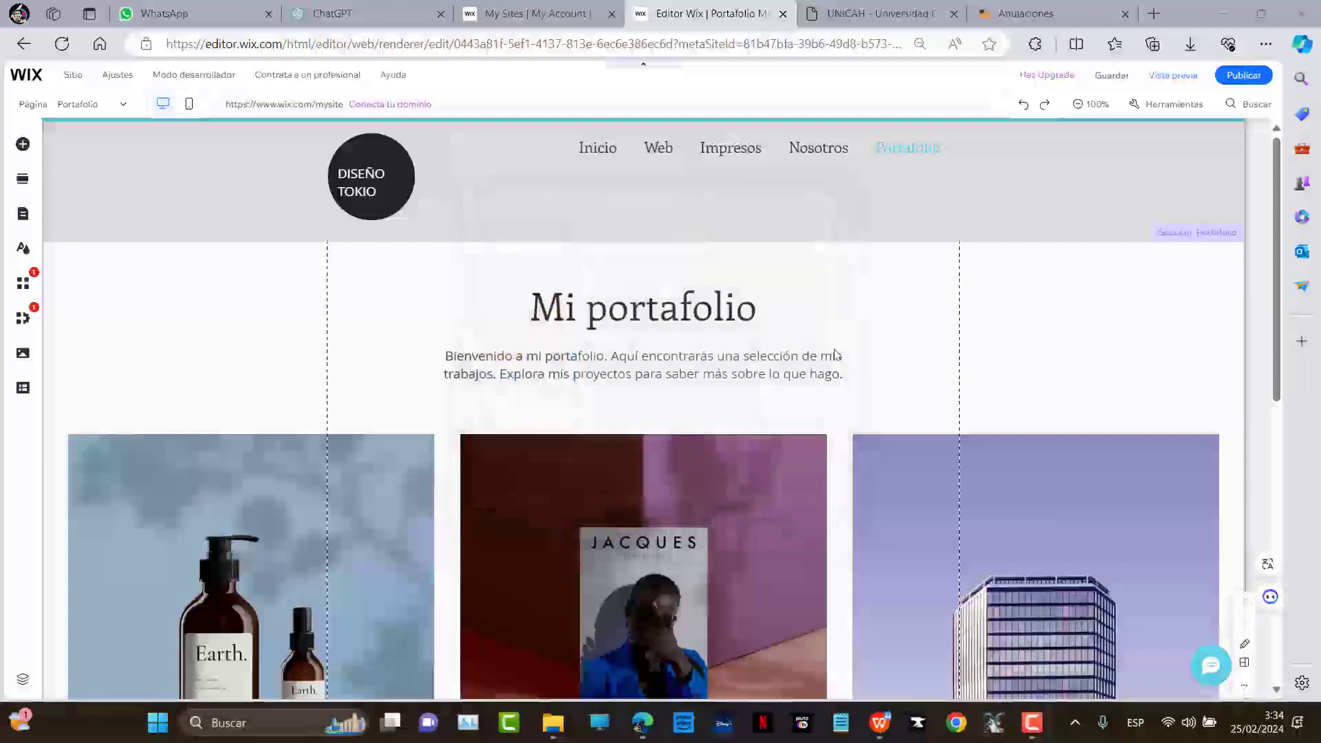
Delete the Nosotros page and move Portafolio up to sit right after Web
{"action": "left_click", "coordinate": [99, 110]}
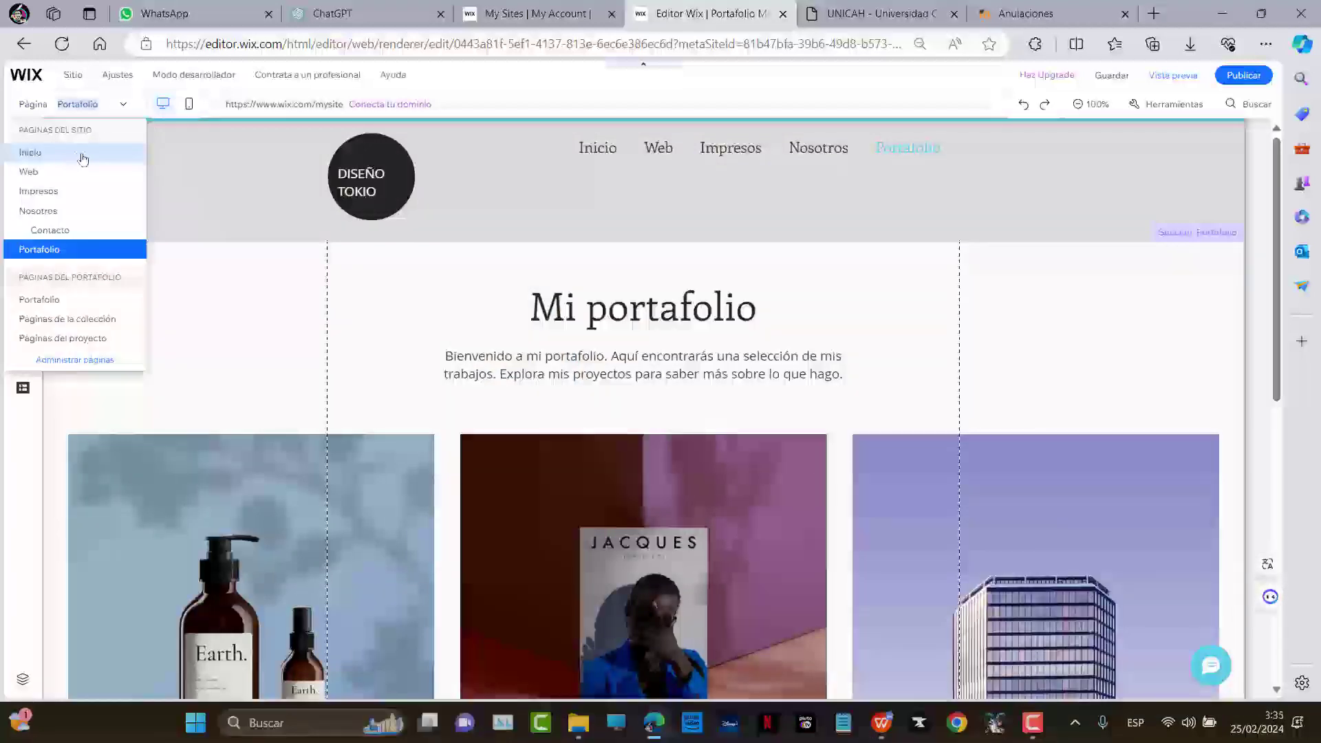
{"action": "left_click", "coordinate": [77, 361]}
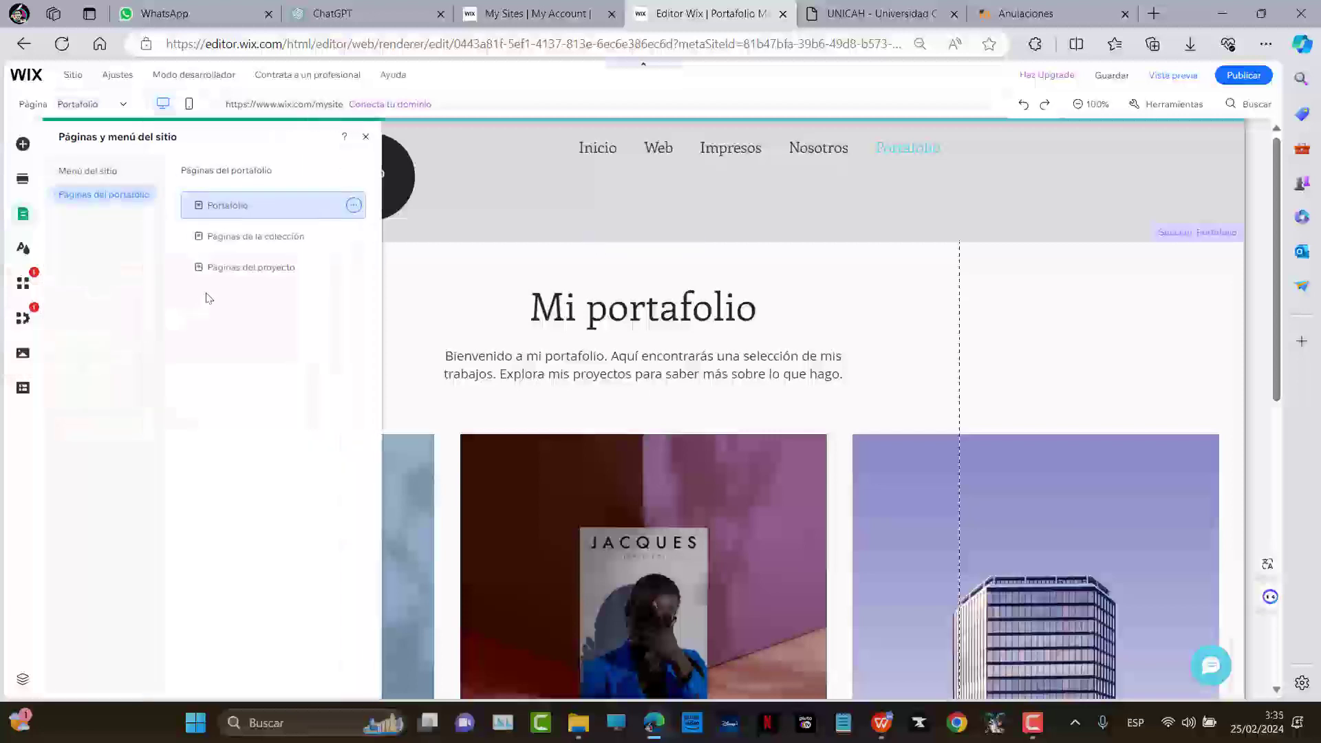
{"action": "left_click", "coordinate": [105, 173]}
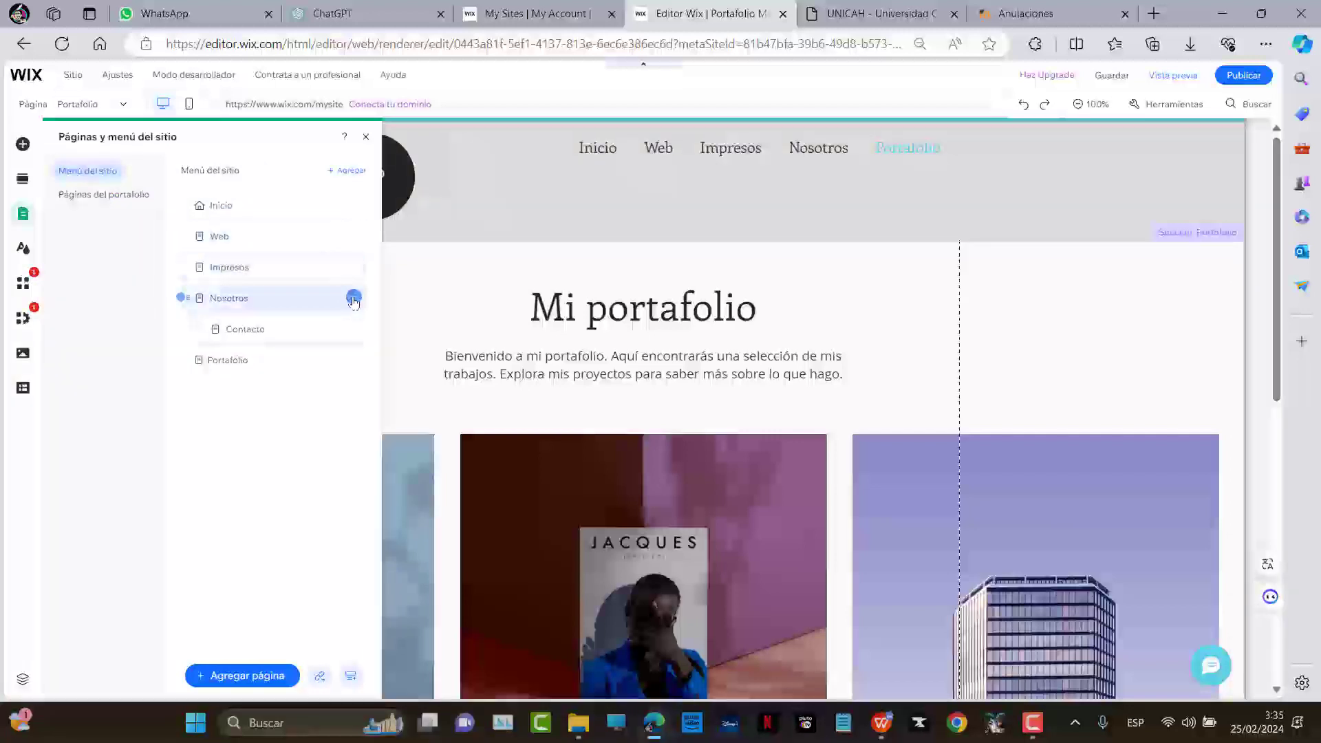
{"action": "left_click", "coordinate": [353, 298]}
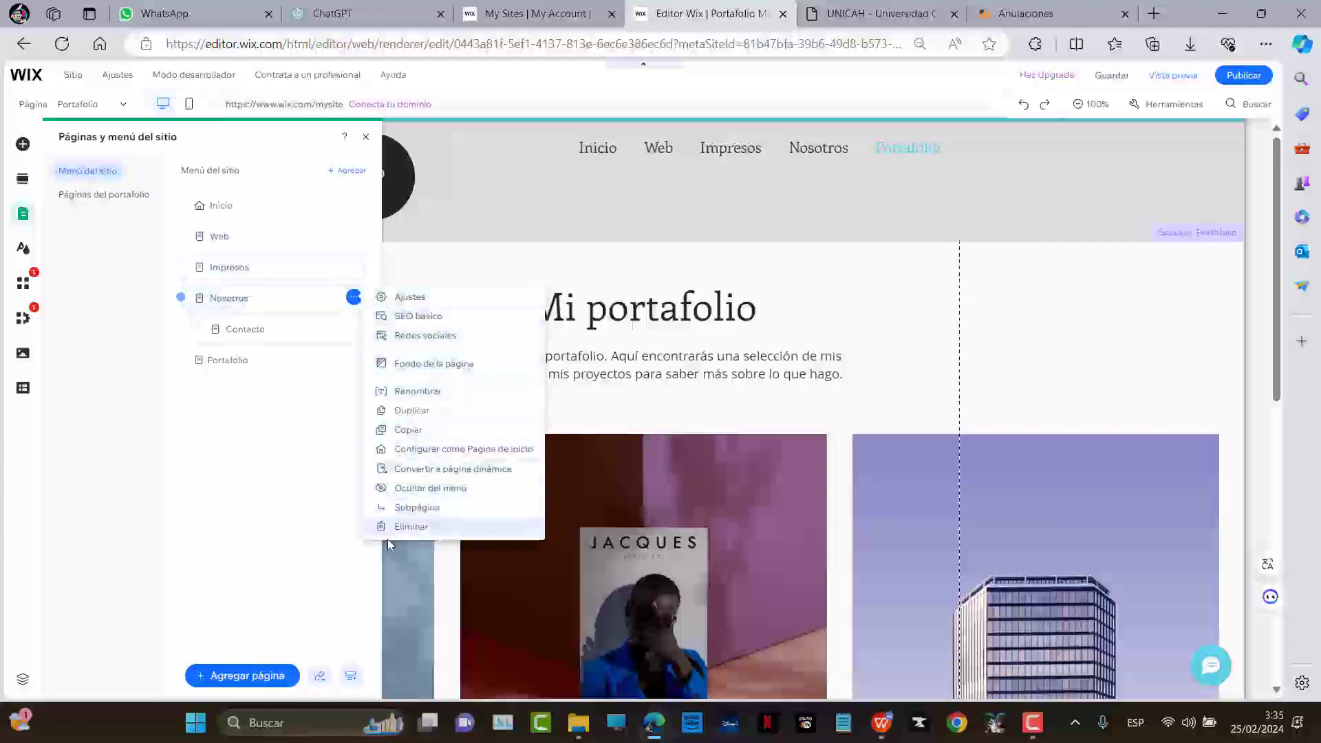
{"action": "left_click", "coordinate": [409, 528]}
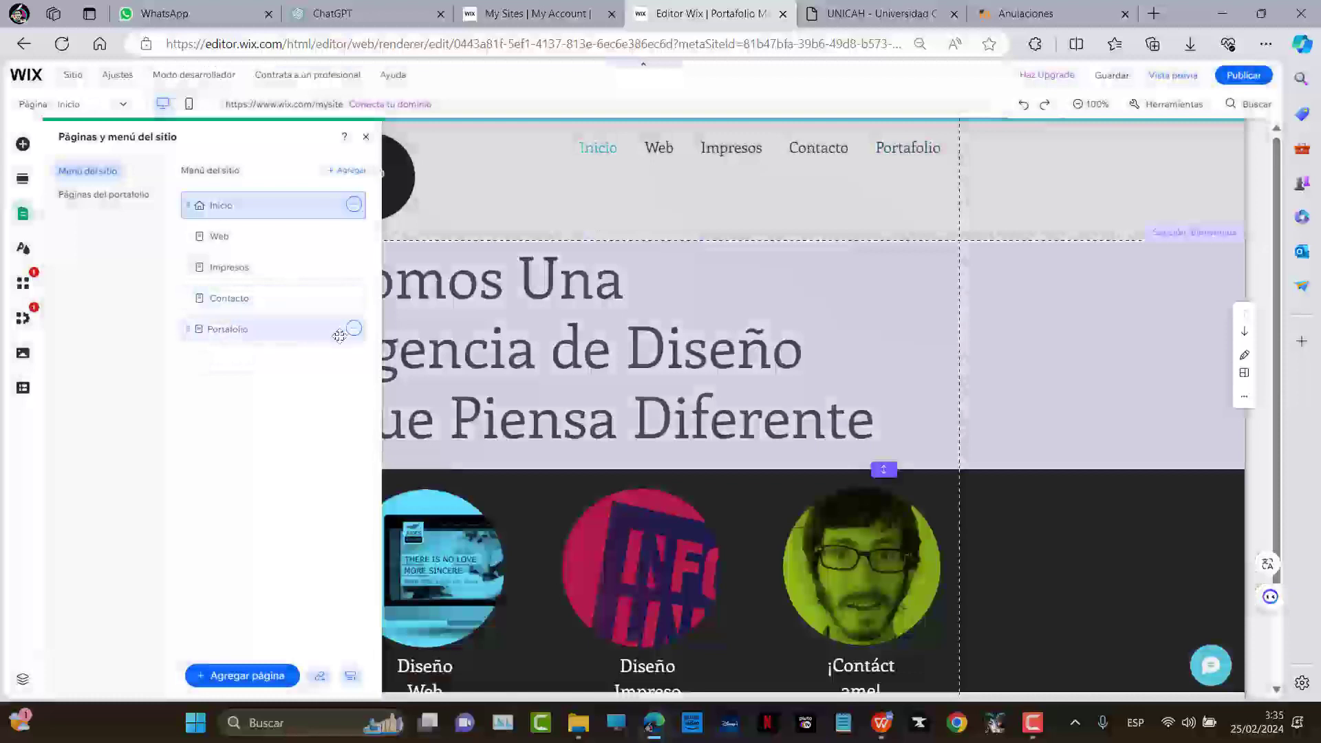
{"action": "left_click_drag", "start_coordinate": [247, 328], "coordinate": [256, 272]}
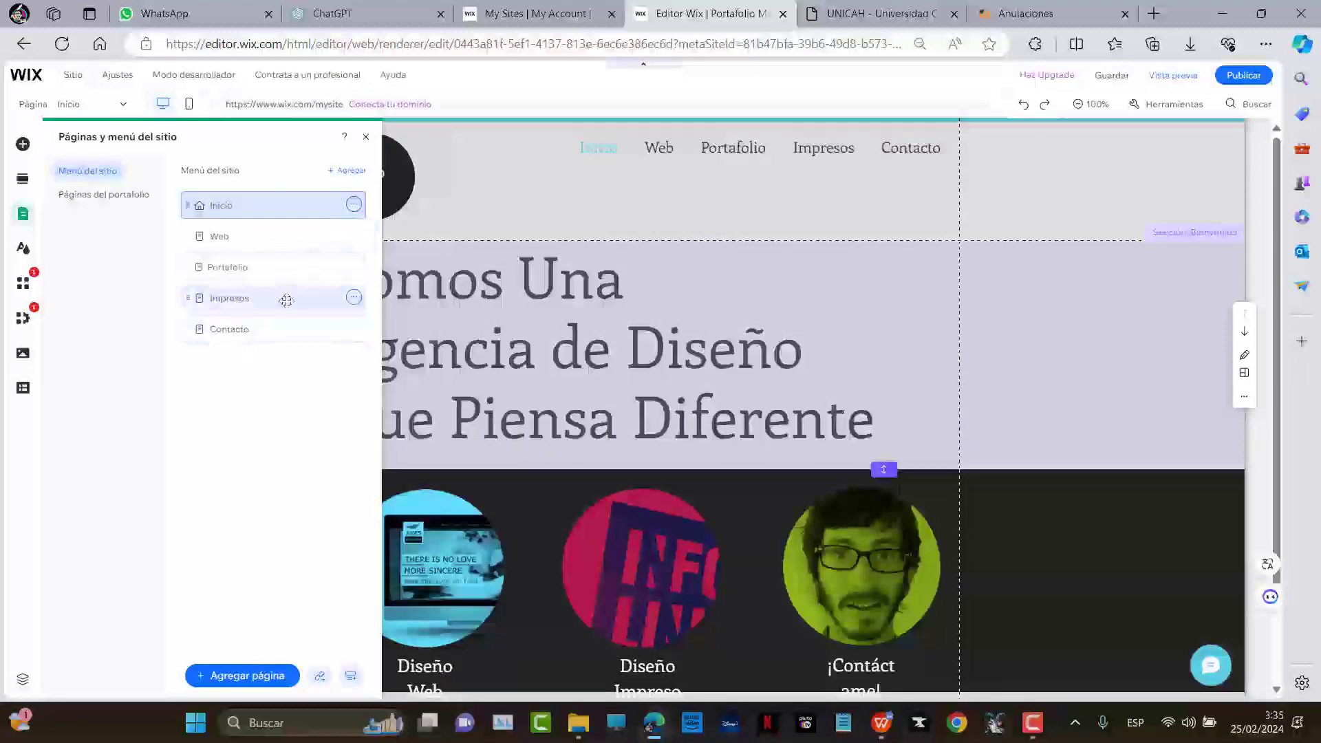
Delete the Impresos page from the site menu
{"action": "left_click", "coordinate": [353, 297]}
{"action": "left_click", "coordinate": [405, 528]}
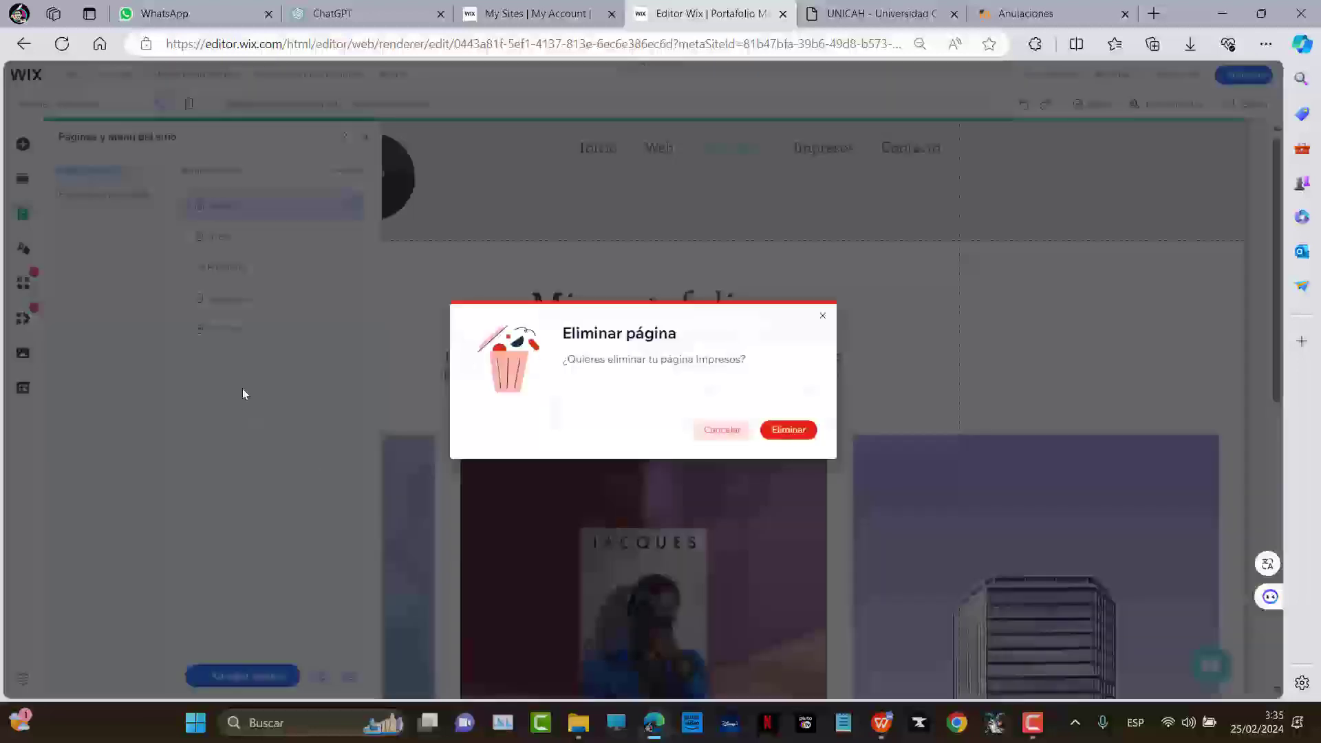
{"action": "left_click", "coordinate": [789, 429]}
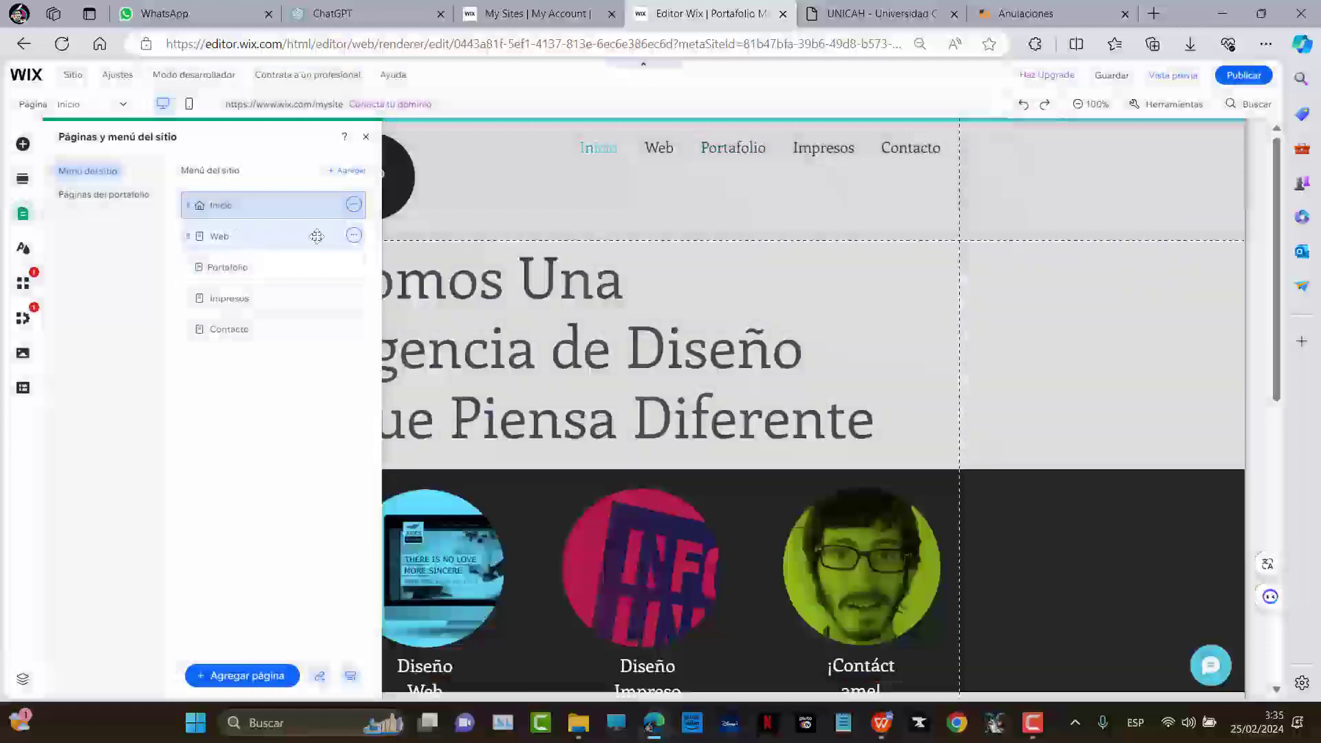
Rename the Web, Portafolio and Contacto pages to CURRICULUM, PORTFOLIO and CONTACTO
{"action": "left_click", "coordinate": [353, 236]}
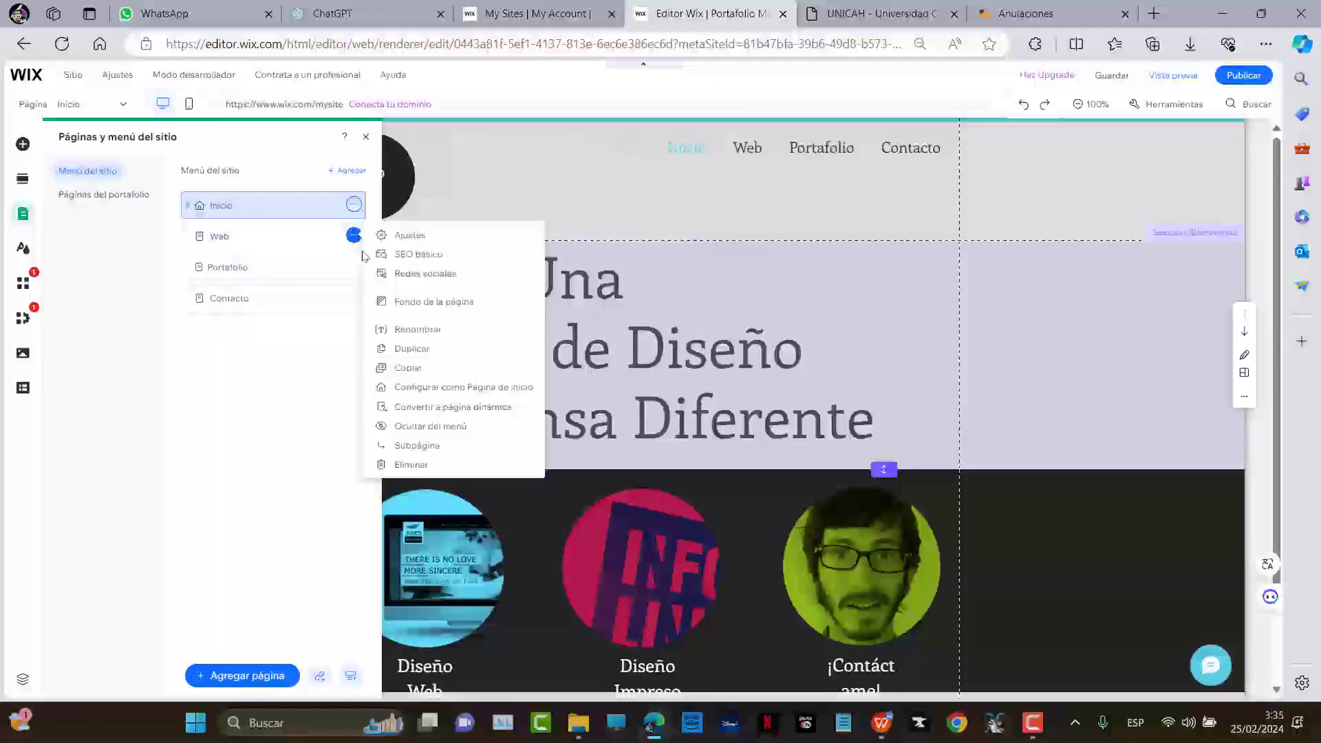
{"action": "left_click", "coordinate": [418, 329]}
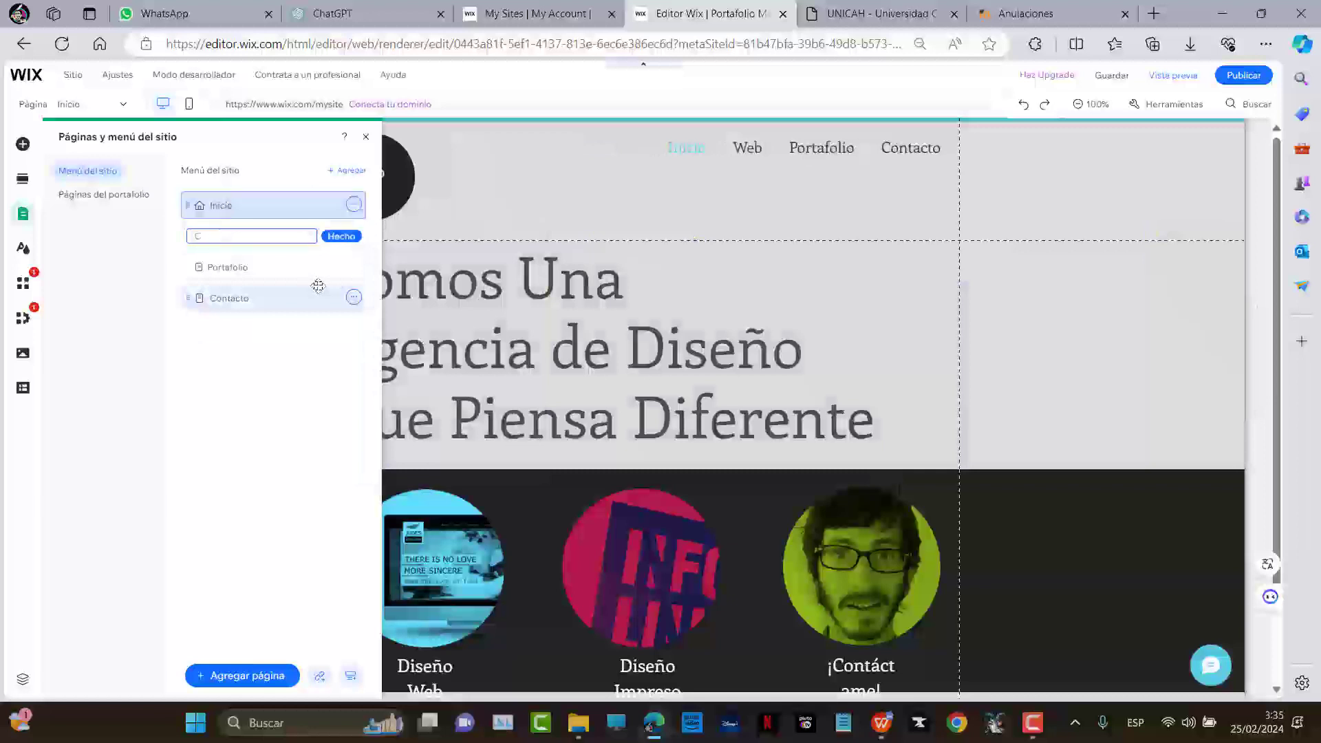
{"action": "type", "text": "CURRIKO"}
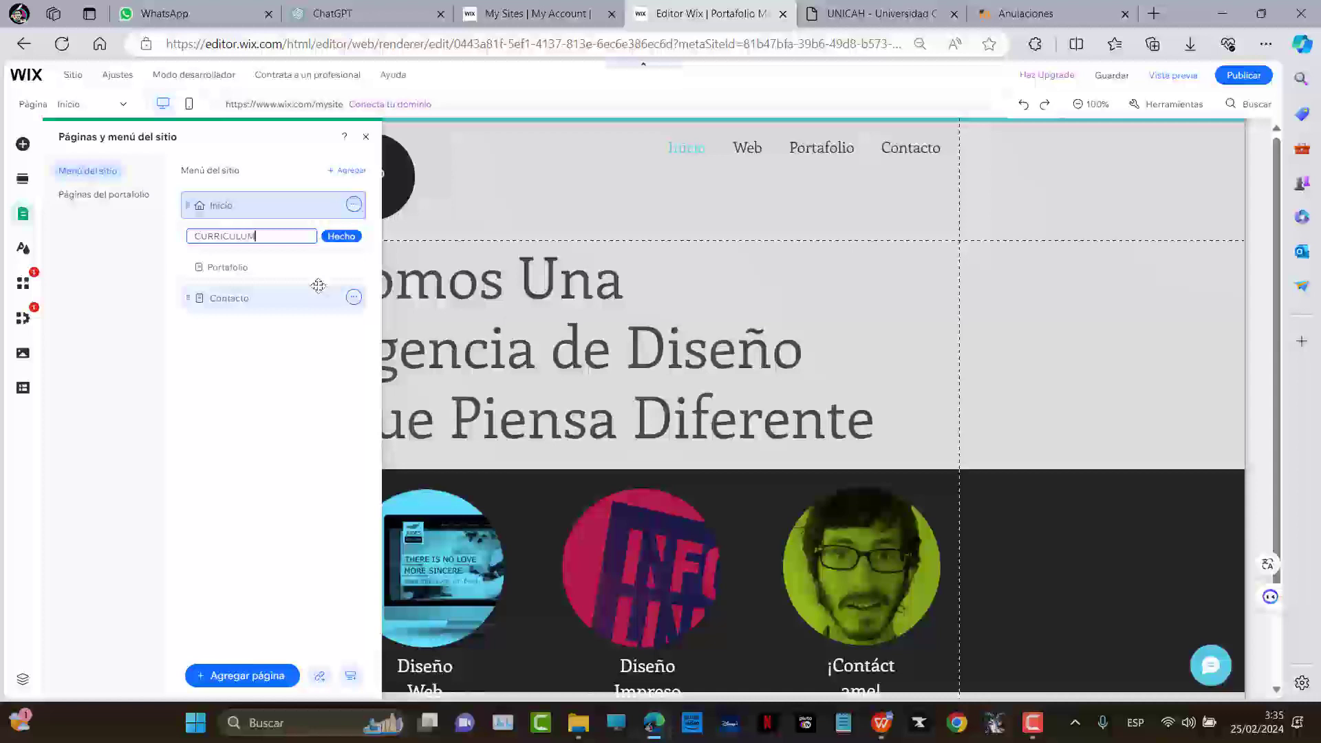
{"action": "key", "text": "Return"}
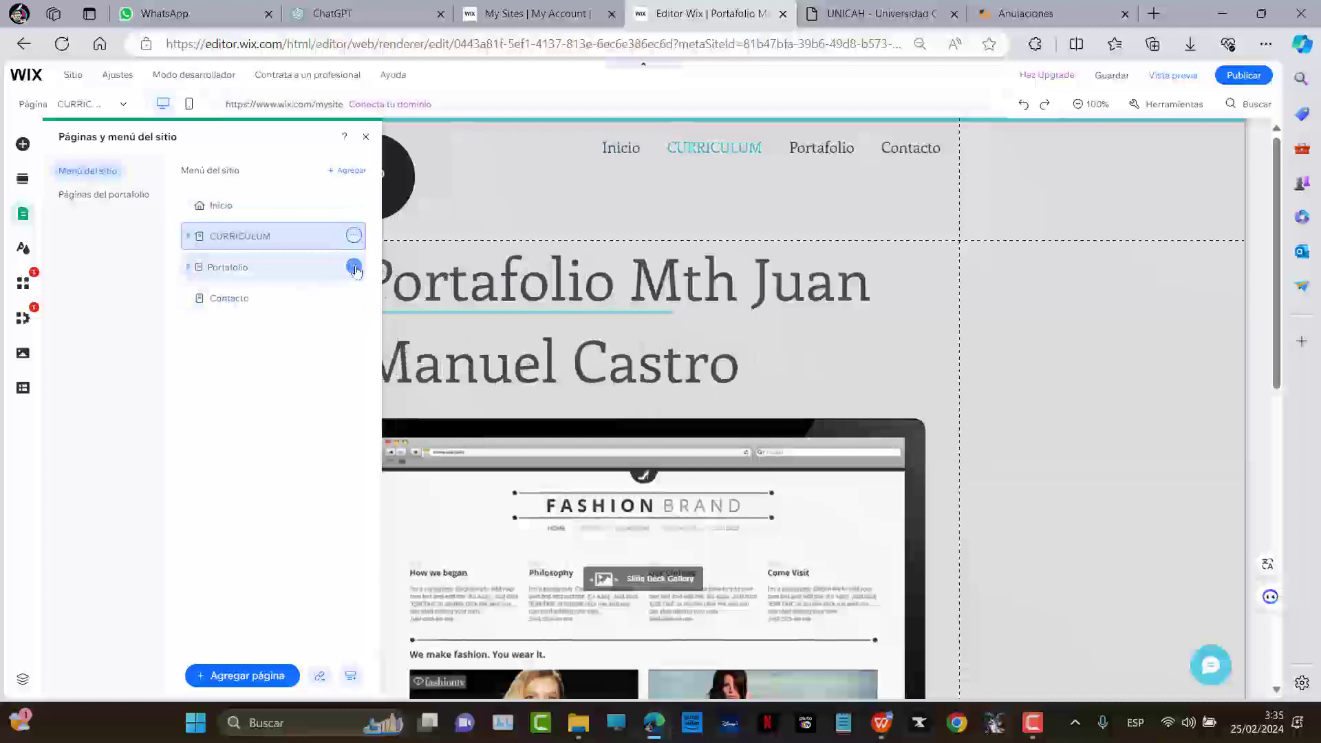
{"action": "left_click", "coordinate": [354, 268]}
{"action": "left_click", "coordinate": [433, 310]}
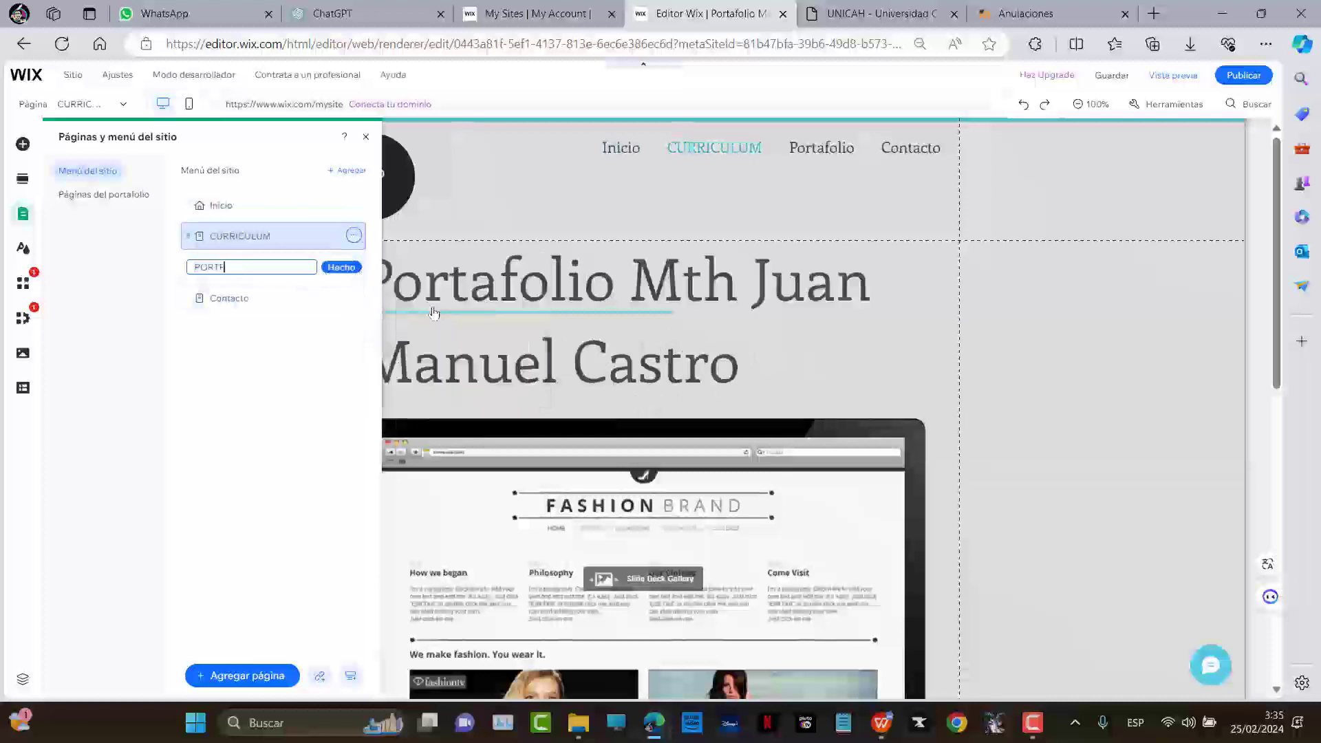
{"action": "key", "text": "Return"}
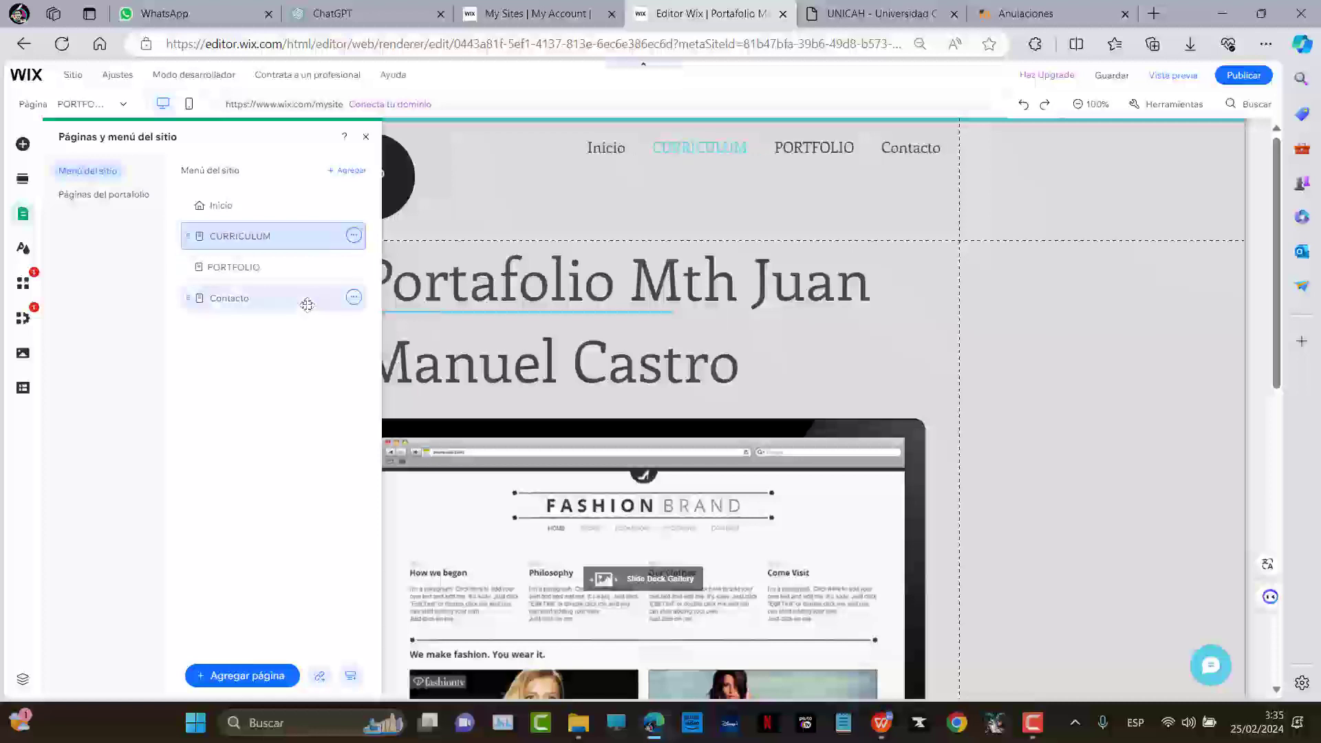
{"action": "left_click", "coordinate": [353, 296]}
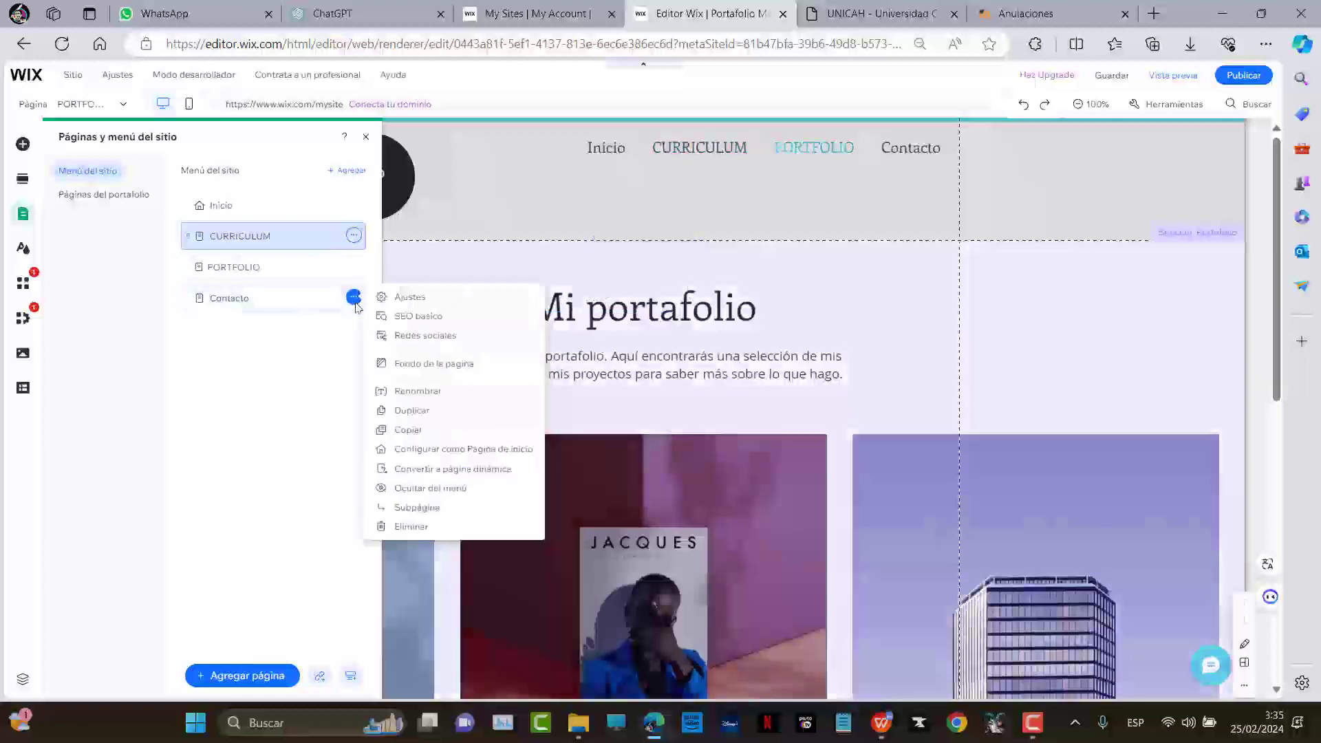
{"action": "left_click", "coordinate": [398, 392]}
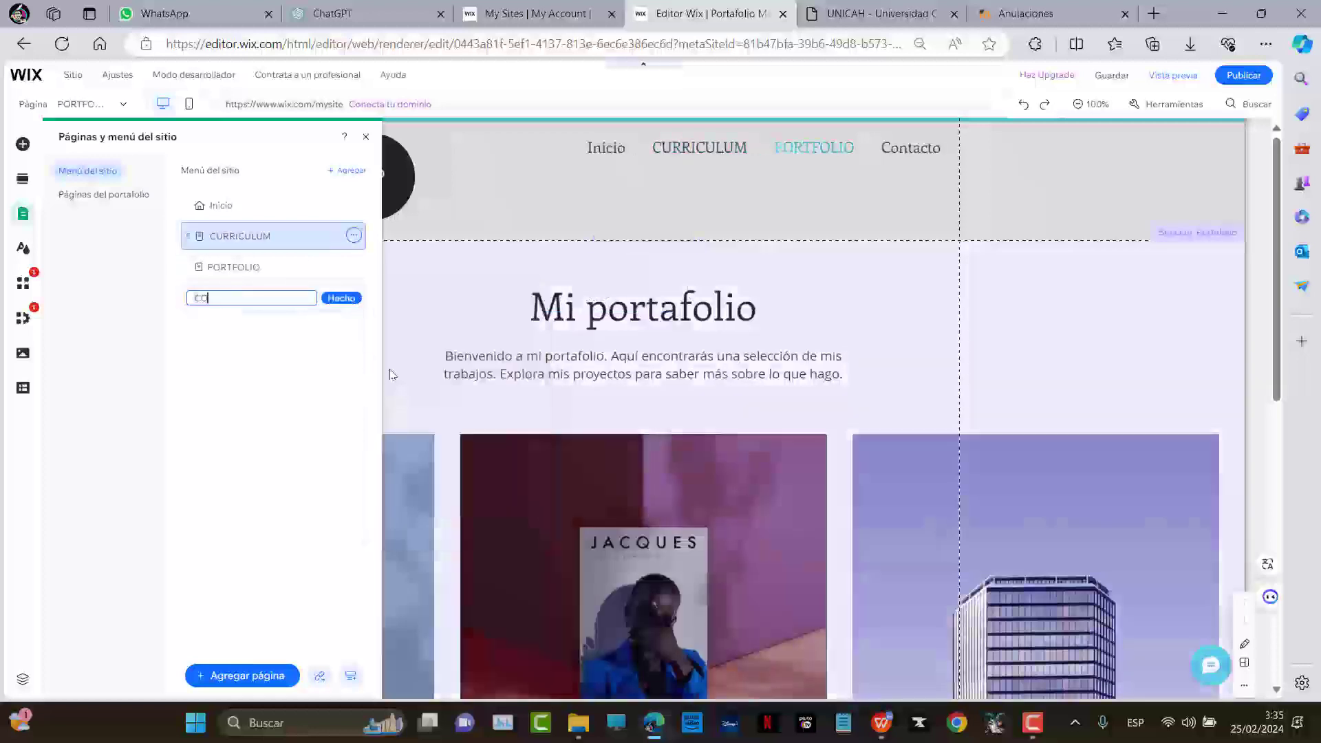
{"action": "type", "text": "CONTACTO"}
{"action": "key", "text": "Return"}
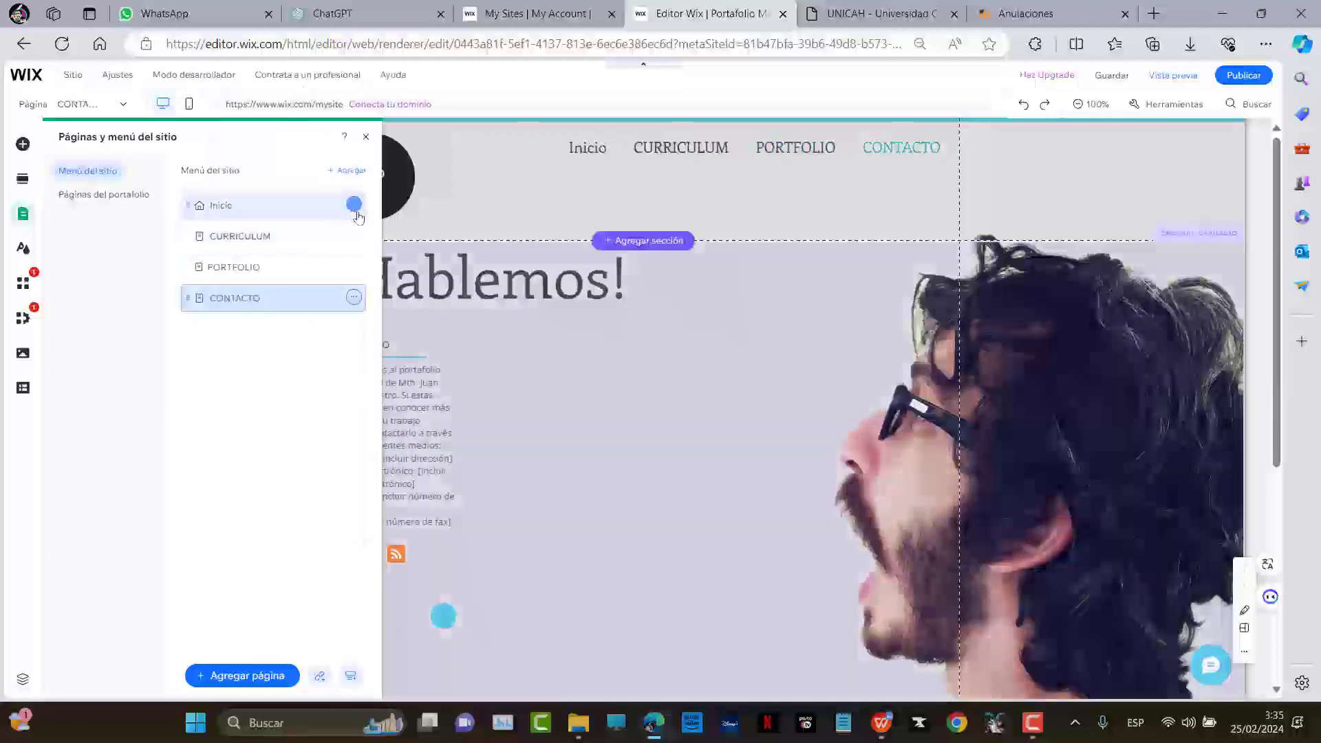
Rename the Inicio page to INICIO, fixing a typo, and close the pages panel
{"action": "left_click", "coordinate": [355, 206]}
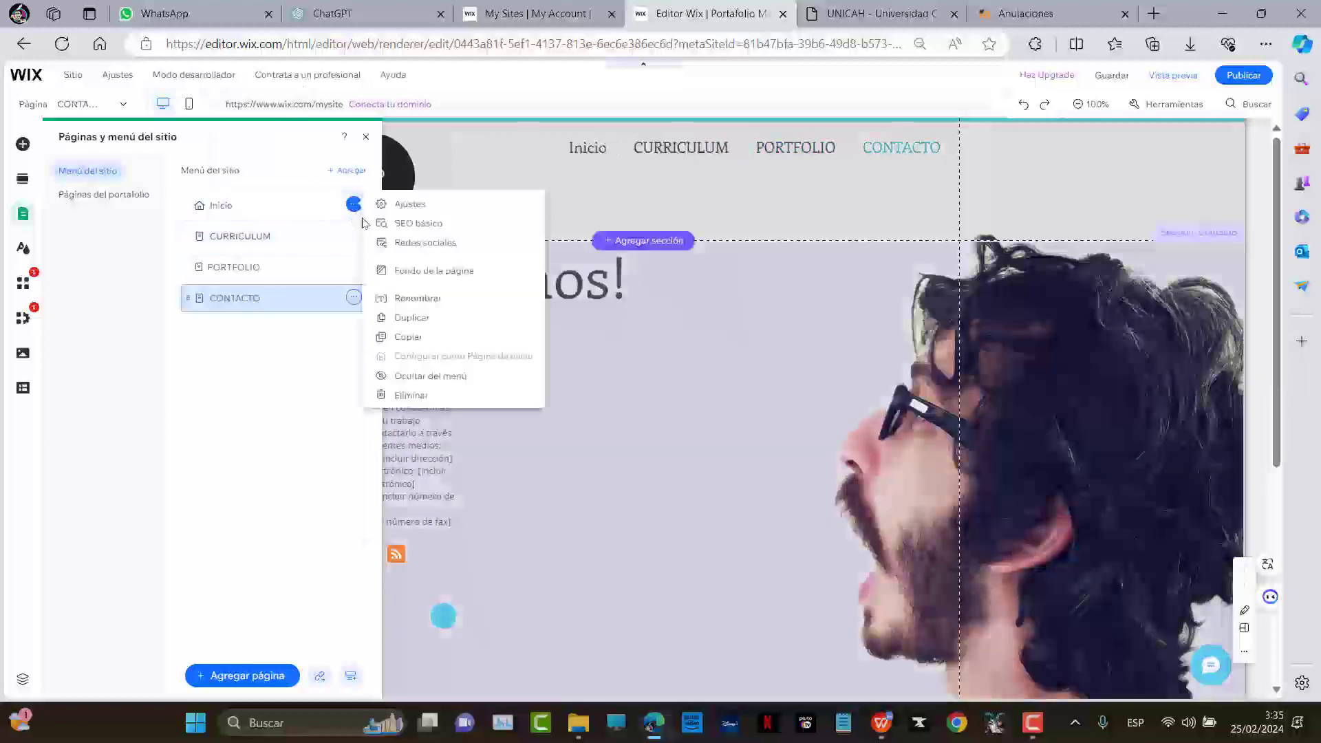
{"action": "left_click", "coordinate": [418, 298]}
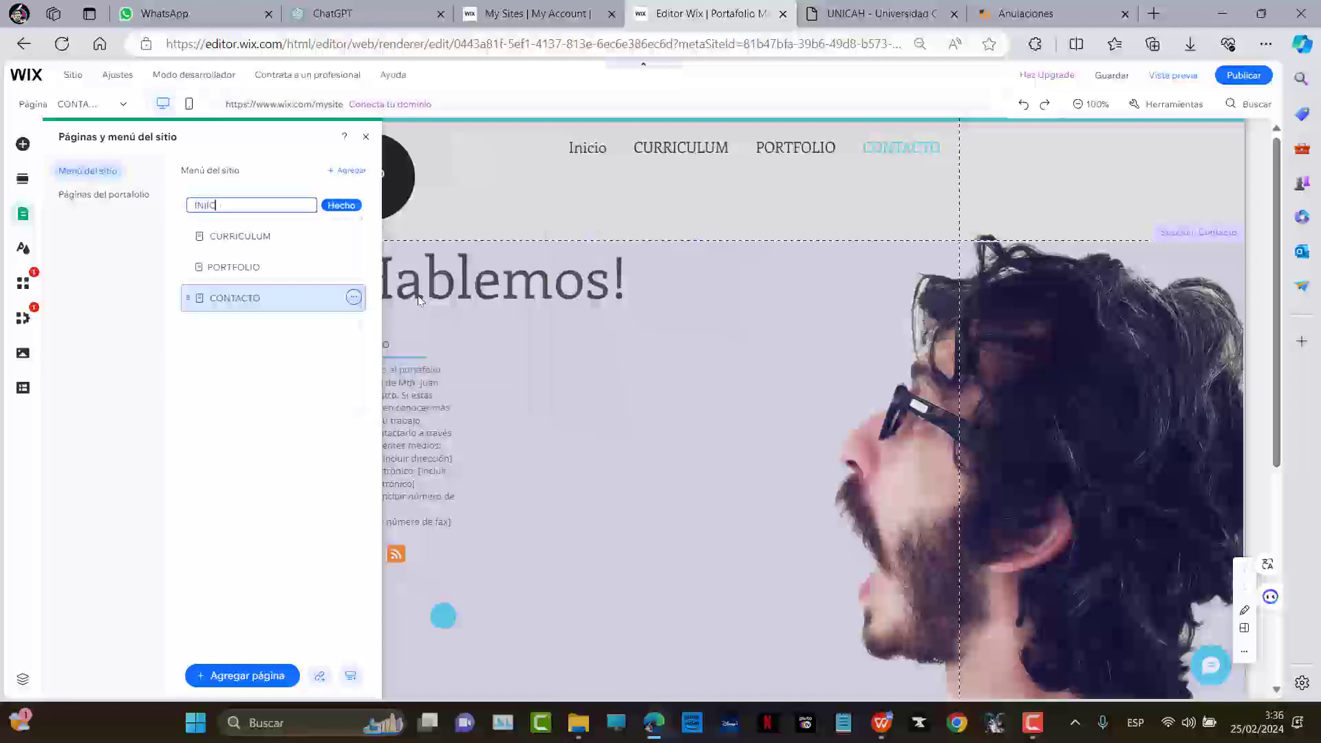
{"action": "type", "text": "INIICIO"}
{"action": "key", "text": "Return"}
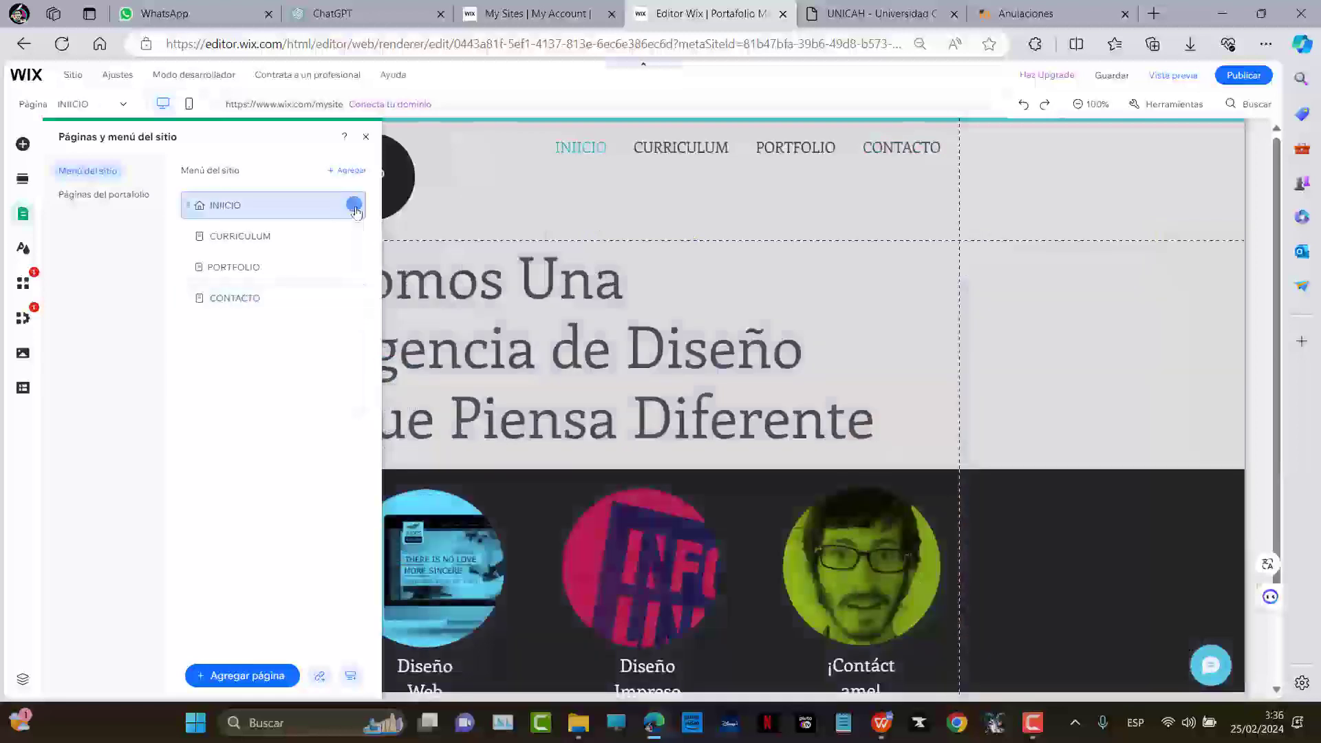
{"action": "left_click", "coordinate": [353, 205]}
{"action": "left_click", "coordinate": [460, 299]}
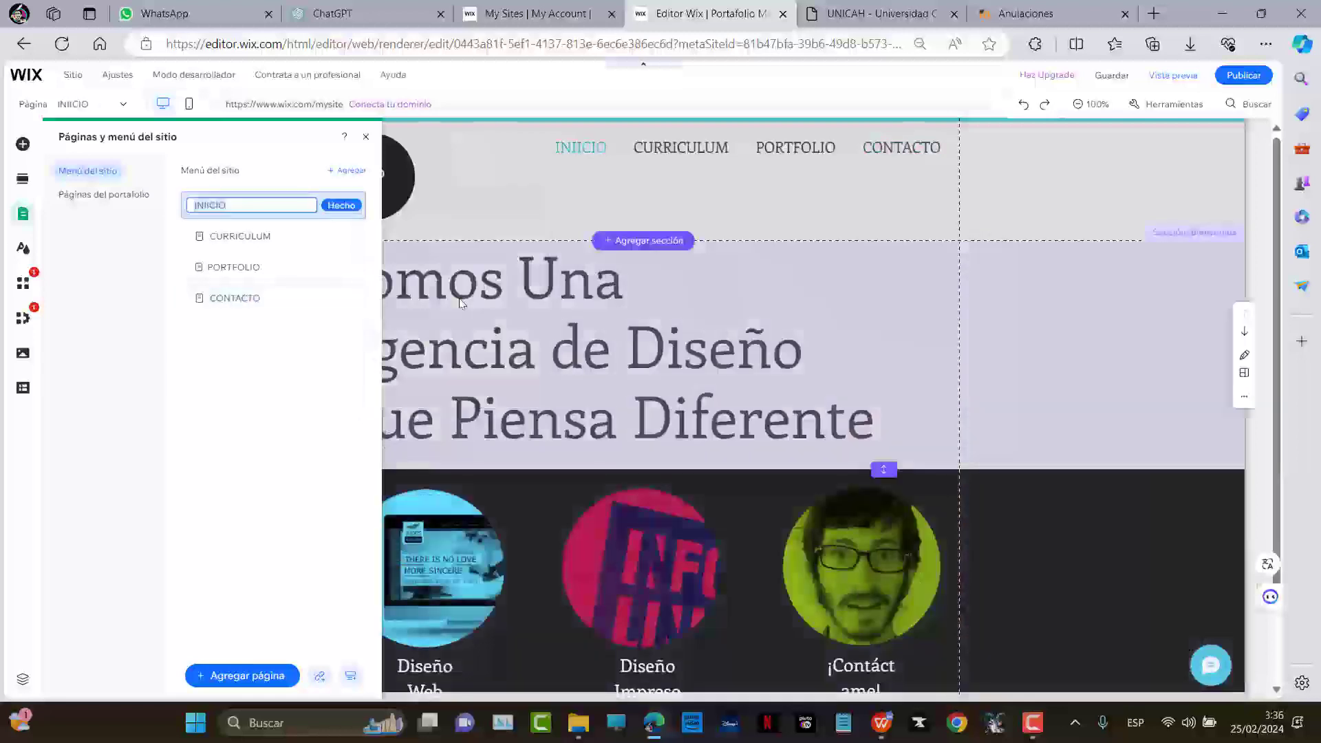
{"action": "type", "text": "INICIO"}
{"action": "key", "text": "Return"}
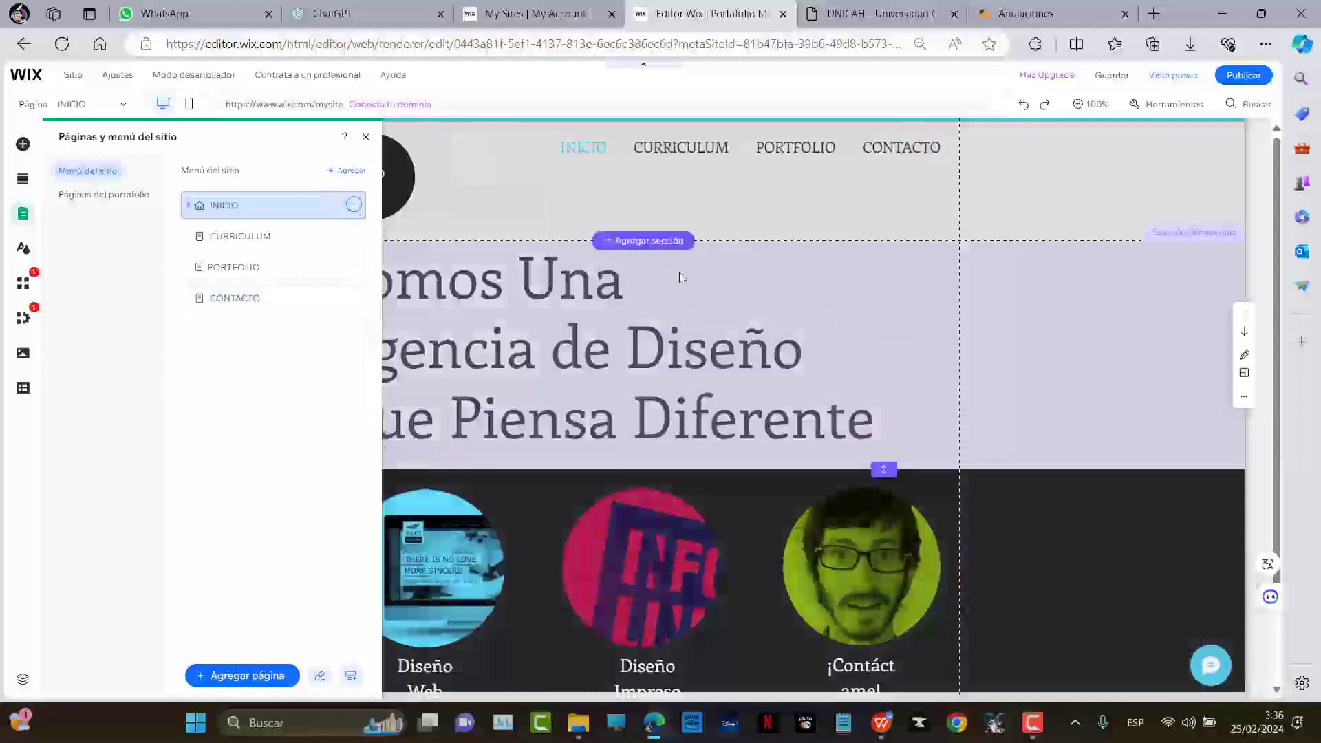
{"action": "left_click", "coordinate": [795, 226]}
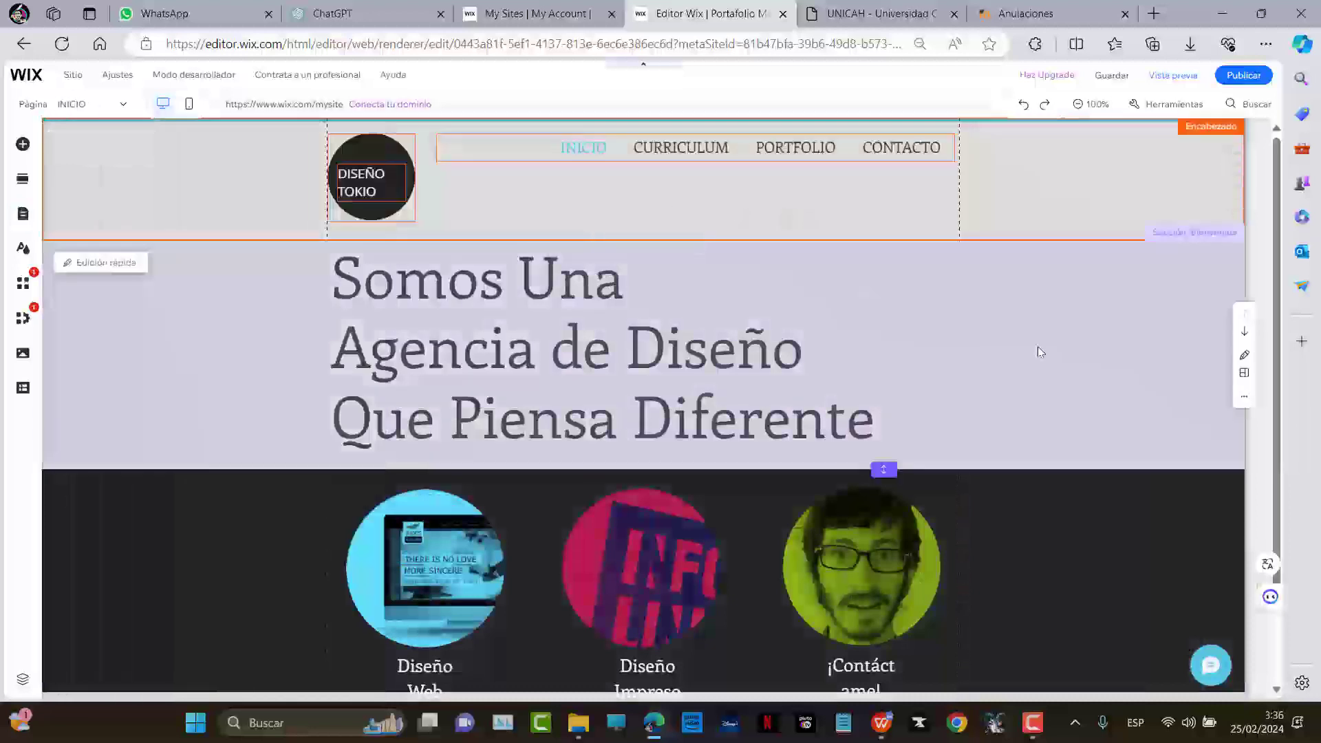
{"action": "left_click", "coordinate": [1038, 346]}
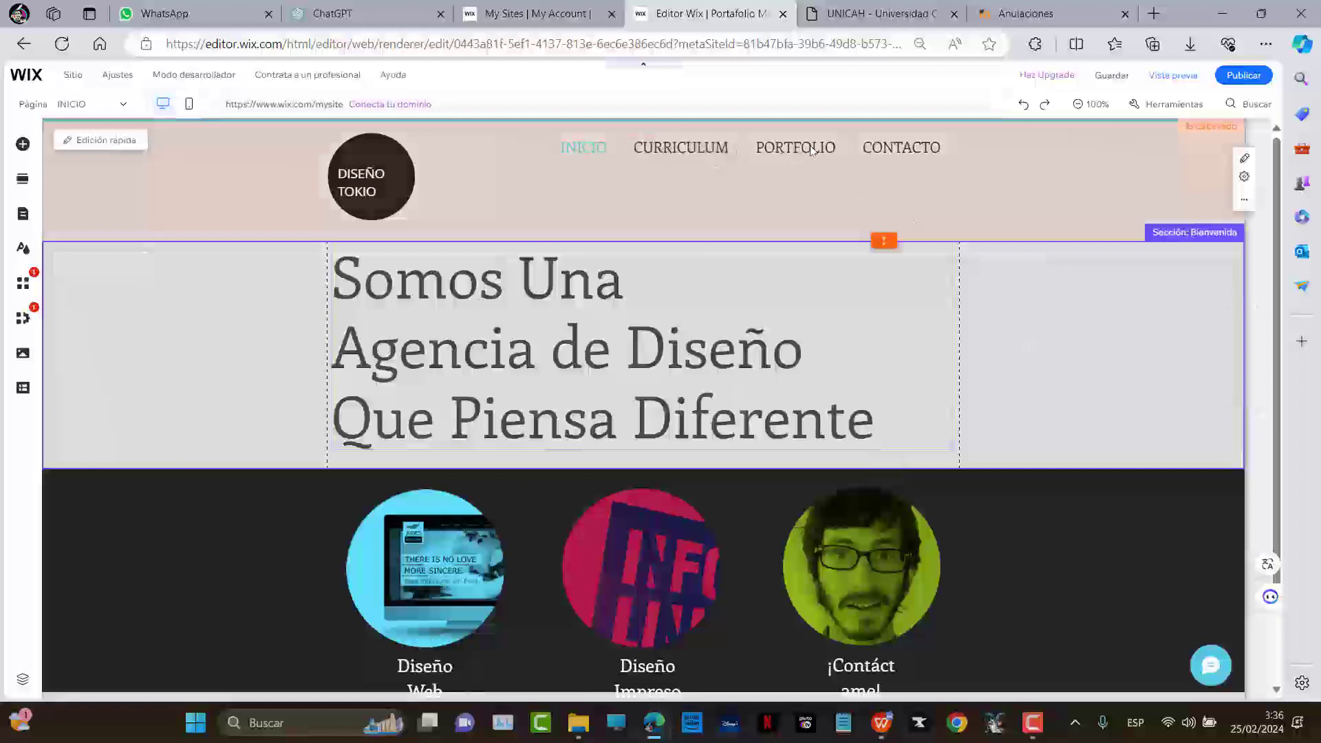
{"action": "scroll", "coordinate": [742, 358], "scroll_direction": "down", "scroll_amount": 2}
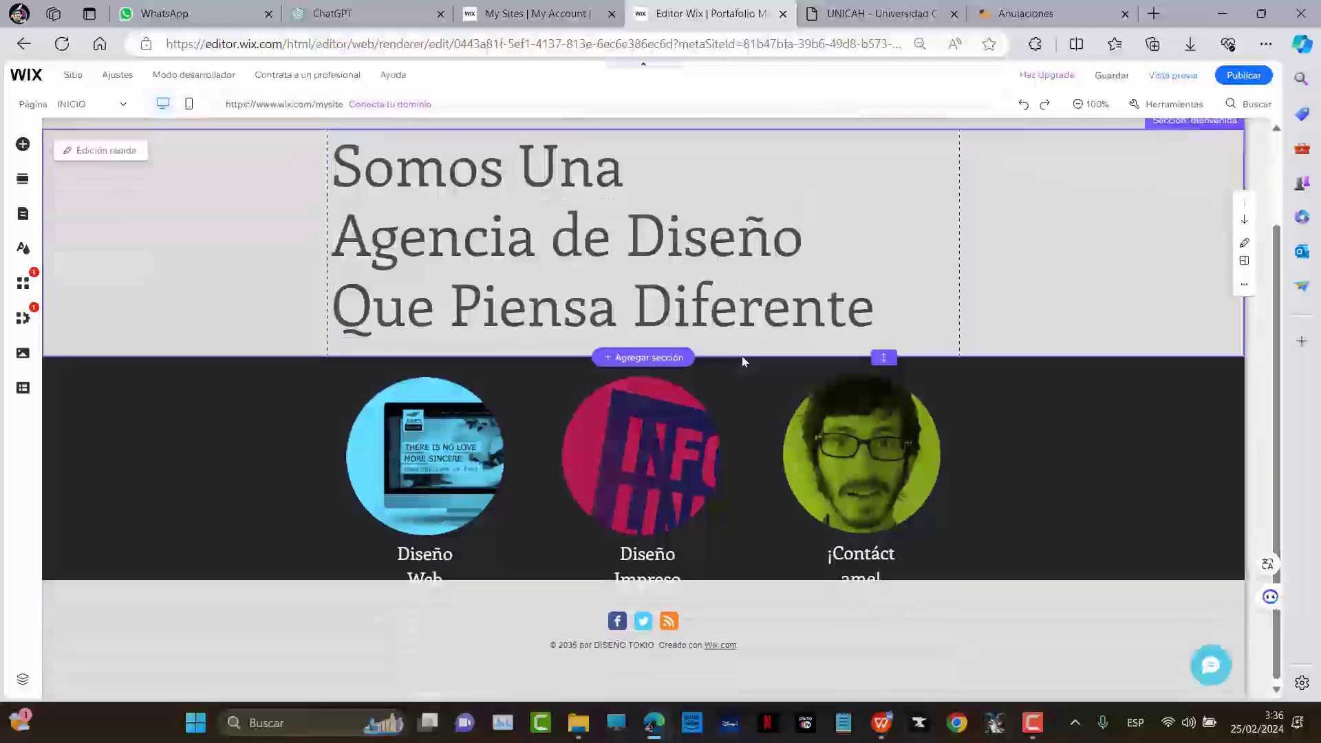
{"action": "scroll", "coordinate": [741, 322], "scroll_direction": "up", "scroll_amount": 2}
{"action": "scroll", "coordinate": [732, 327], "scroll_direction": "down", "scroll_amount": 2}
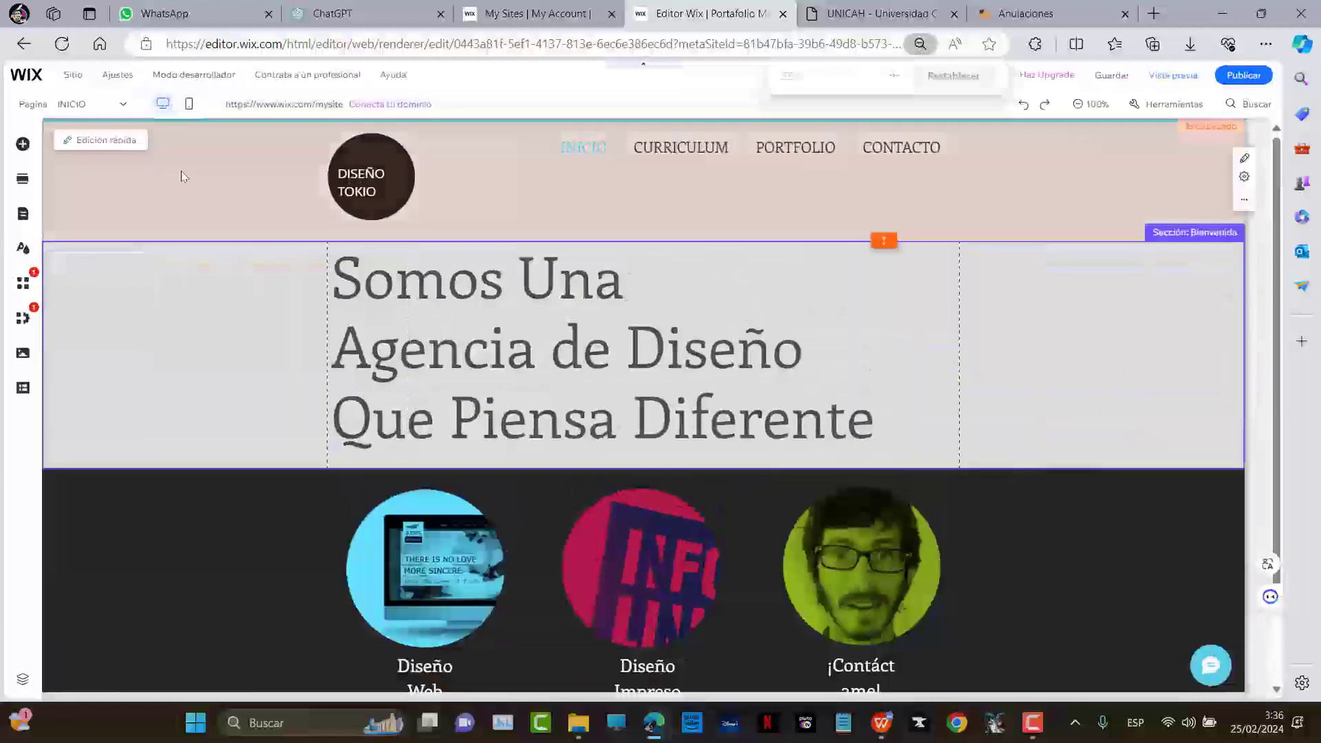
Switch the editor to the mobile layout and scroll through the home page
{"action": "left_click", "coordinate": [189, 105]}
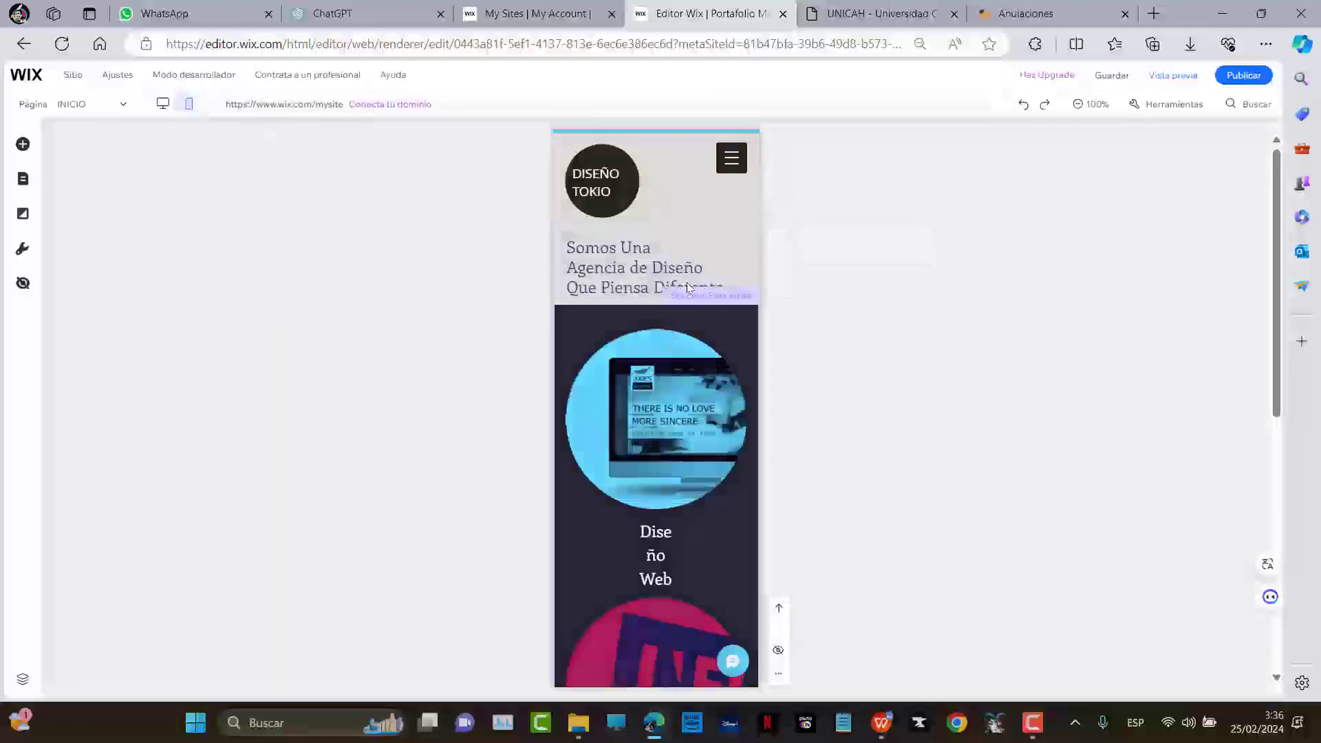
{"action": "scroll", "coordinate": [688, 296], "scroll_direction": "down", "scroll_amount": 10}
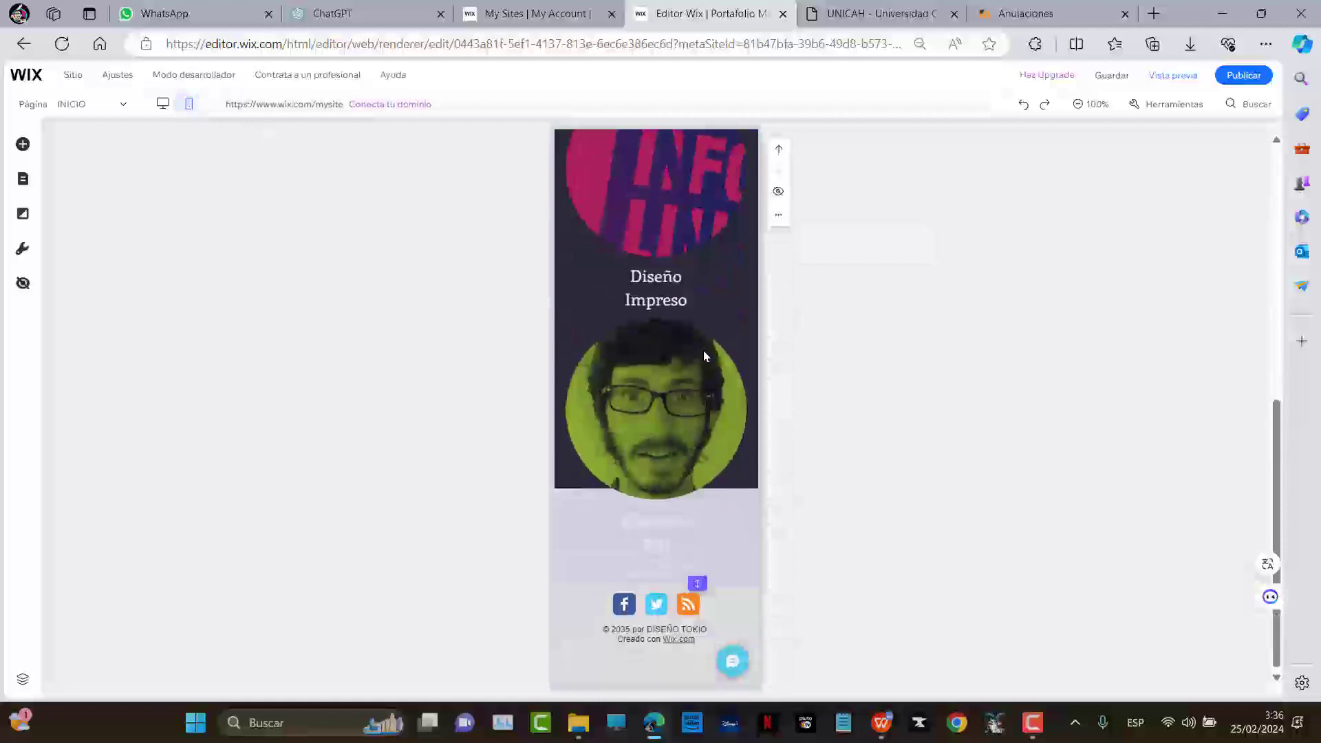
{"action": "scroll", "coordinate": [704, 351], "scroll_direction": "up", "scroll_amount": 2}
{"action": "scroll", "coordinate": [703, 347], "scroll_direction": "down", "scroll_amount": 2}
{"action": "scroll", "coordinate": [700, 350], "scroll_direction": "up", "scroll_amount": 5}
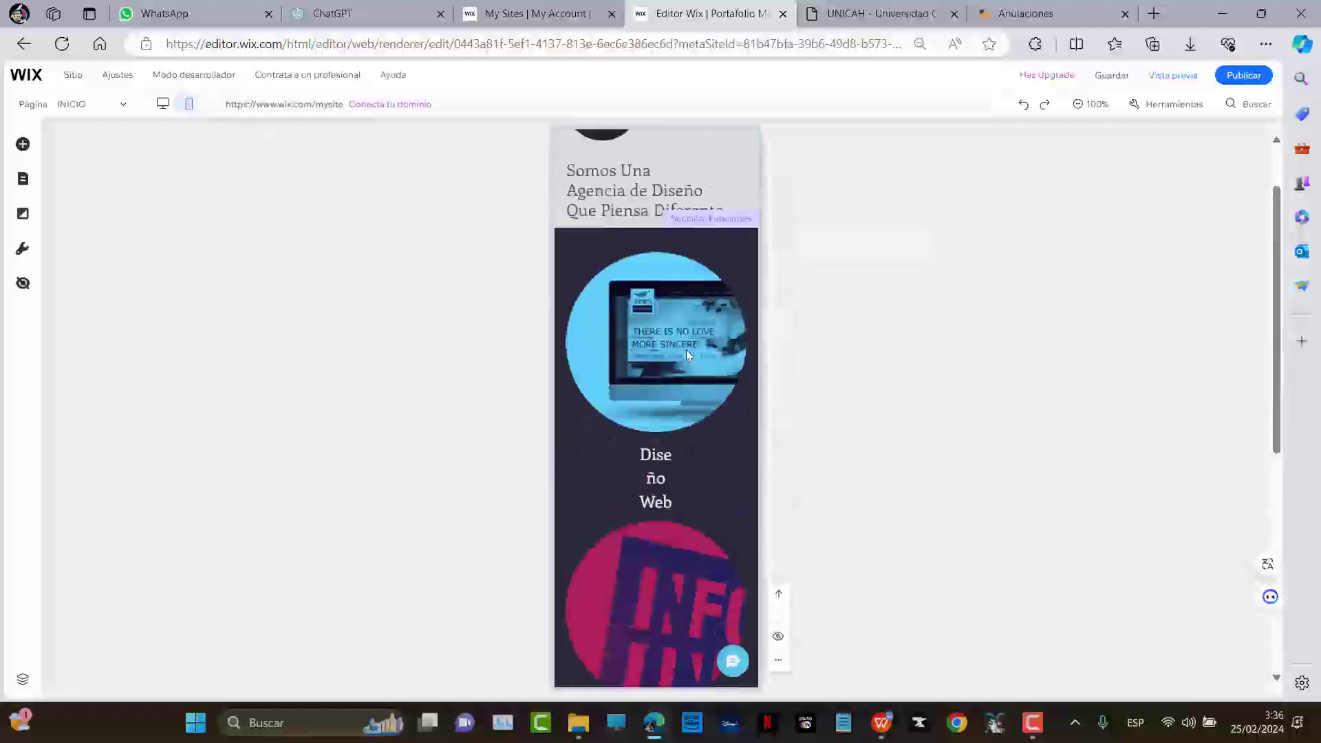
{"action": "scroll", "coordinate": [687, 355], "scroll_direction": "up", "scroll_amount": 2}
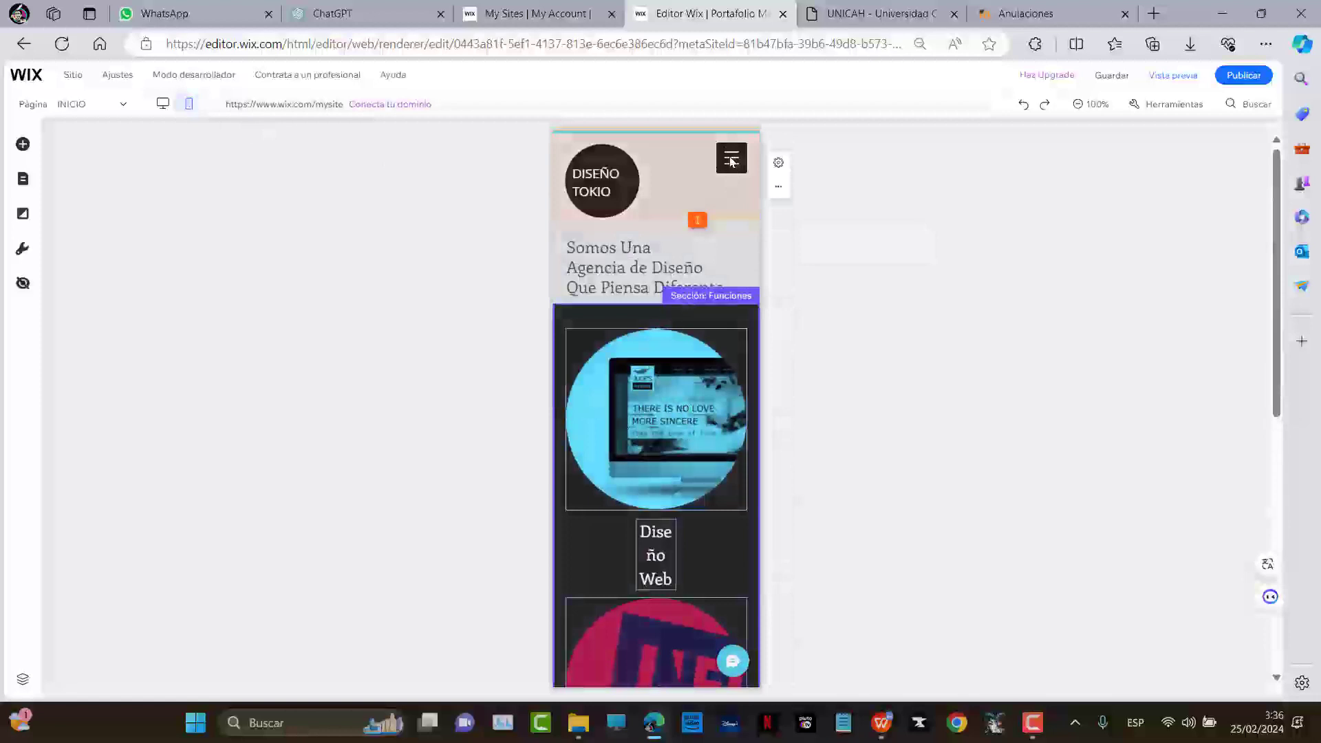
Preview the mobile site and check its menu lists INICIO, CURRICULUM, PORTFOLIO, CONTACTO
{"action": "left_click", "coordinate": [1169, 75]}
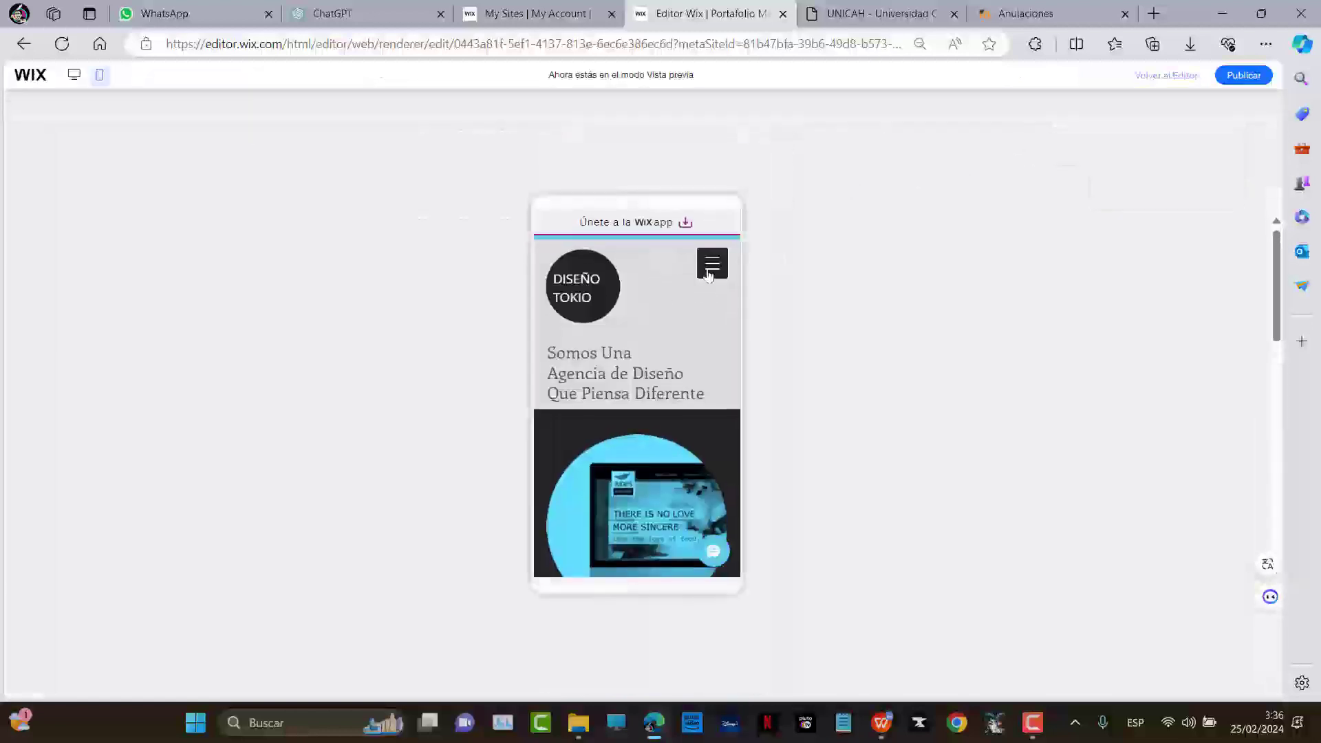
{"action": "left_click", "coordinate": [705, 272]}
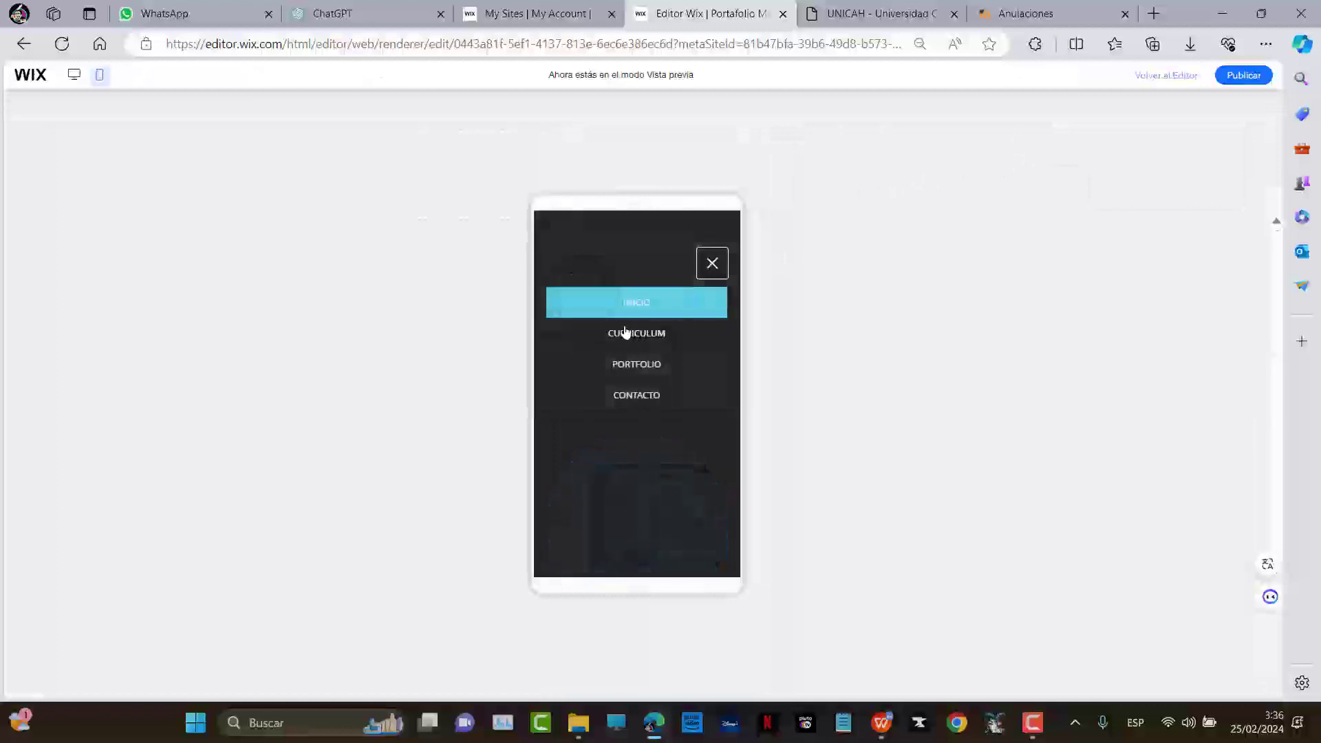
{"action": "left_click", "coordinate": [712, 265]}
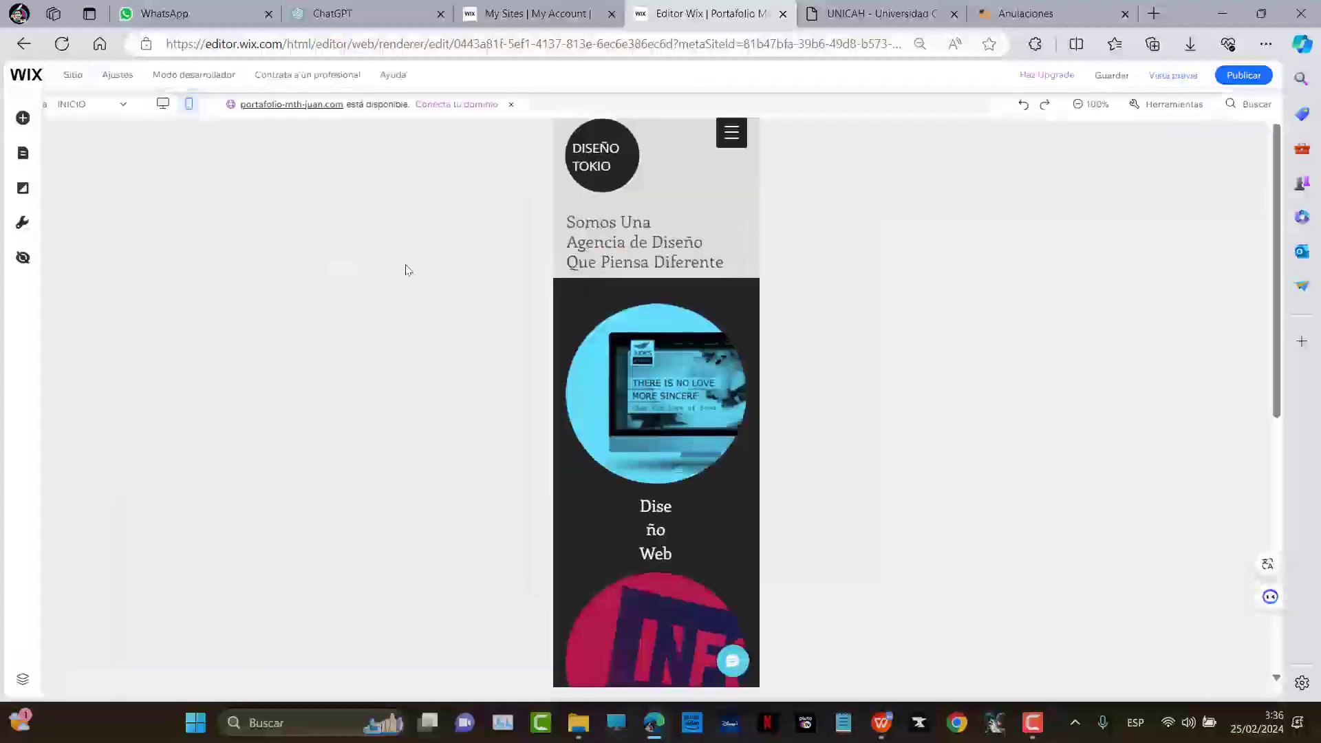
In desktop view, retitle the home page heading as 'Portfolio' plus the site owner's name
{"action": "left_click", "coordinate": [170, 115]}
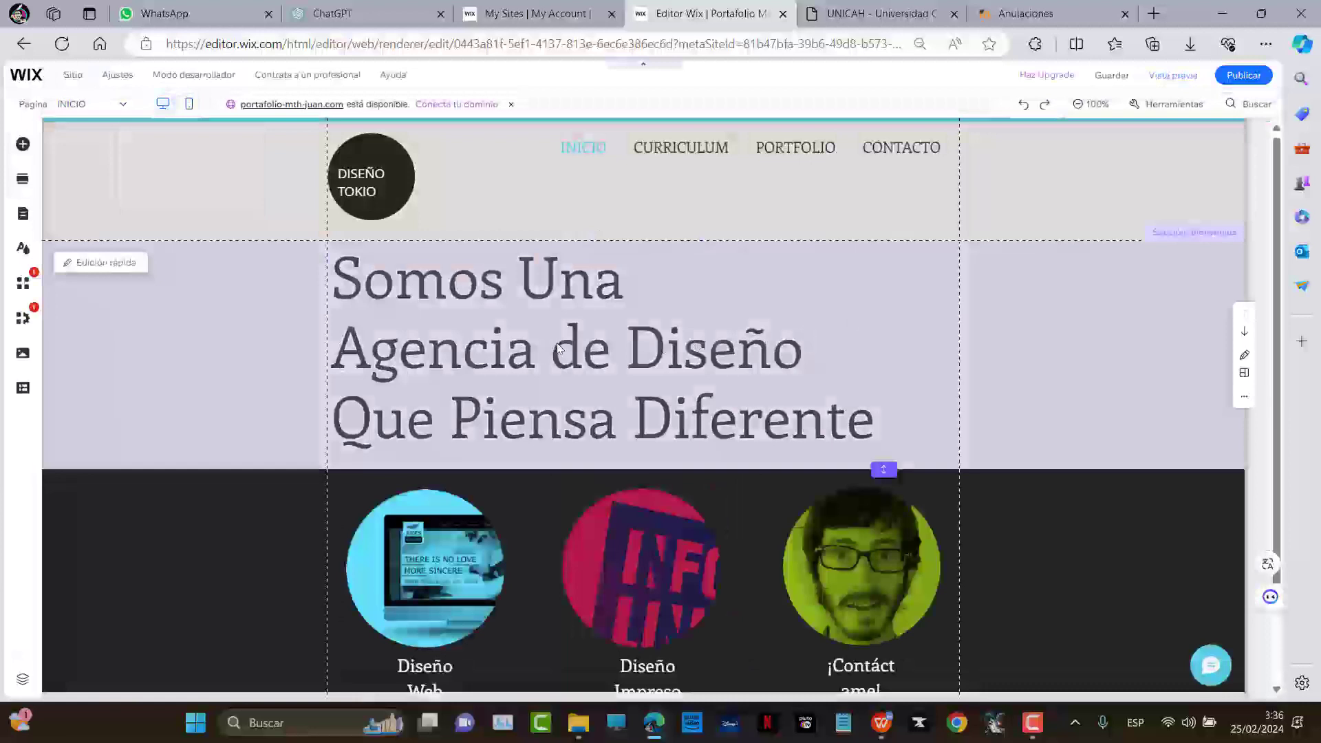
{"action": "double_click", "coordinate": [656, 373]}
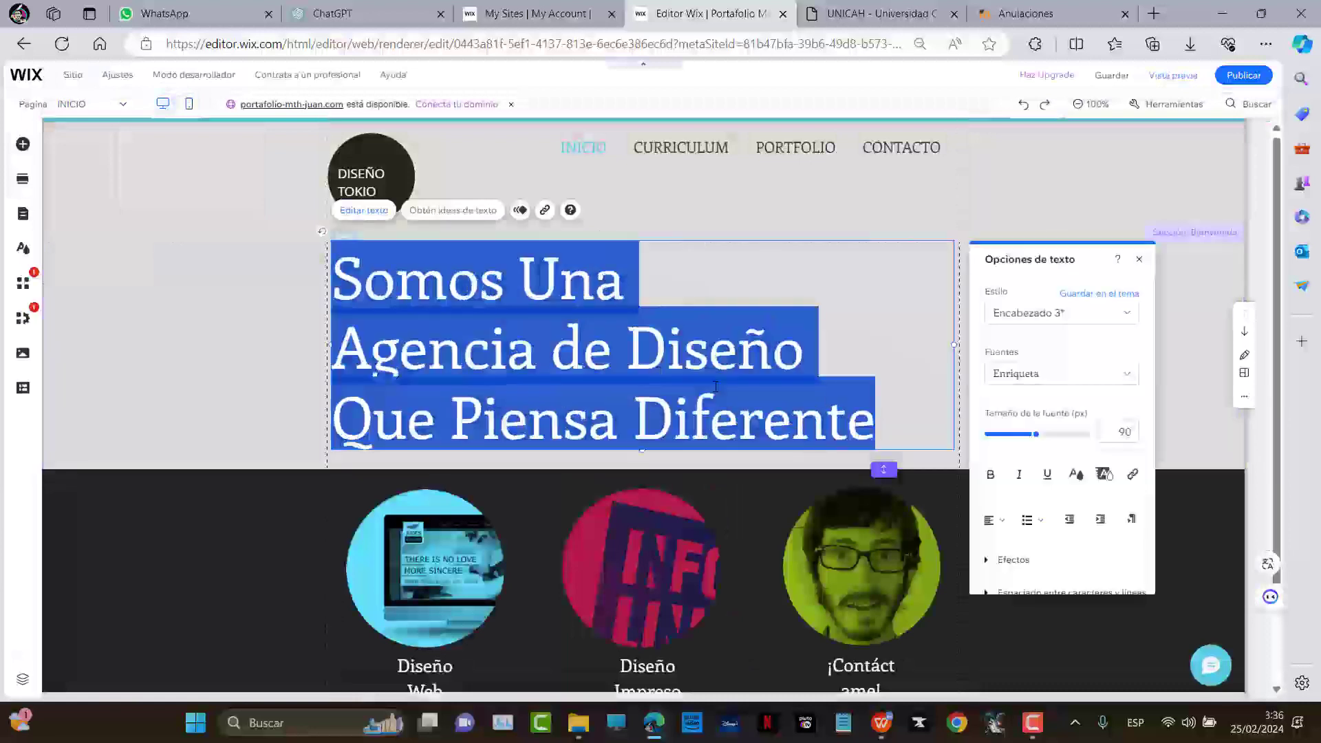
{"action": "type", "text": "Port"}
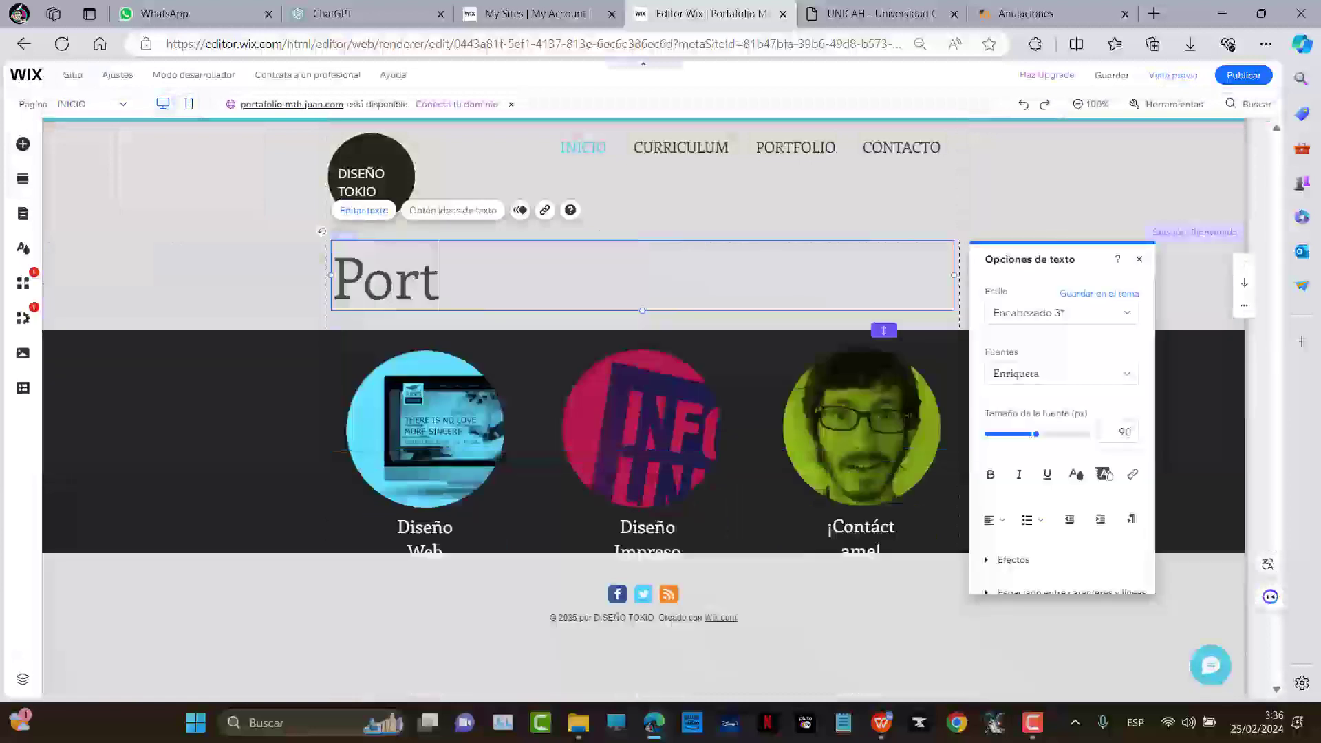
{"action": "type", "text": "folio"}
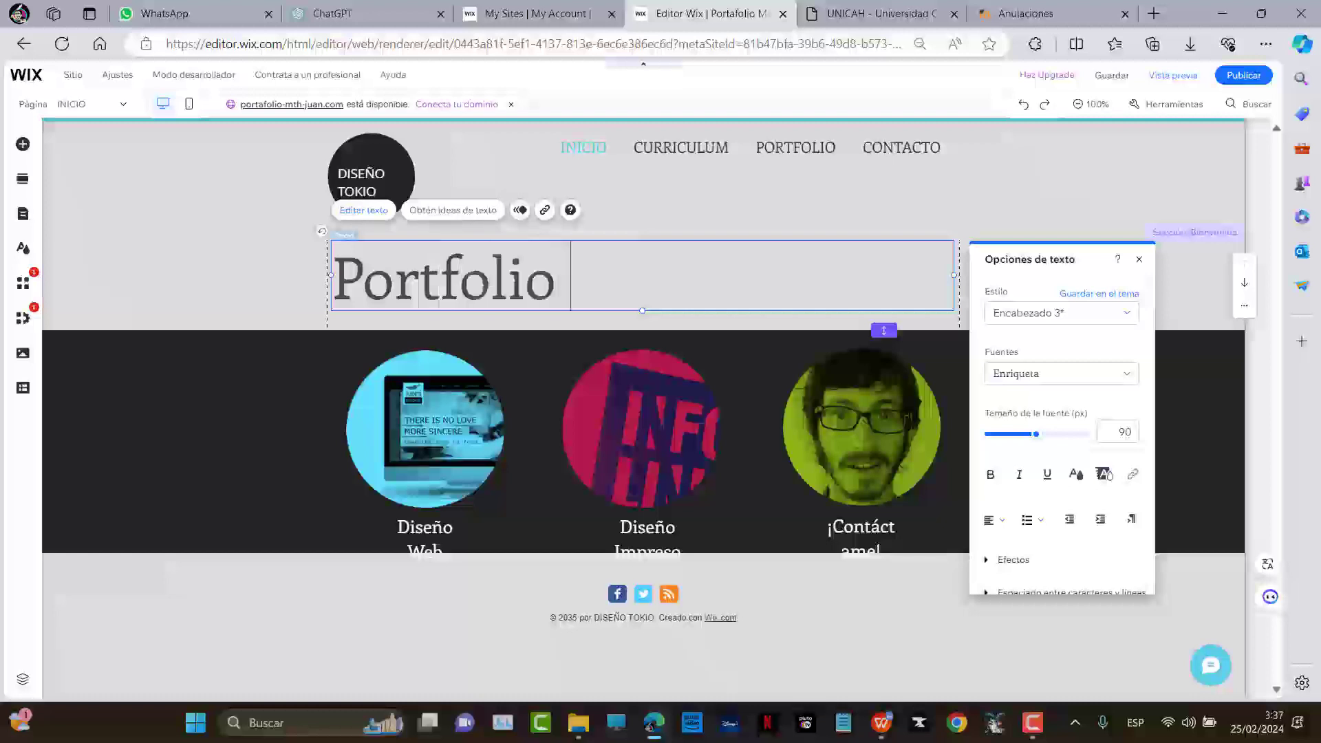
{"action": "type", "text": " Mth. J"}
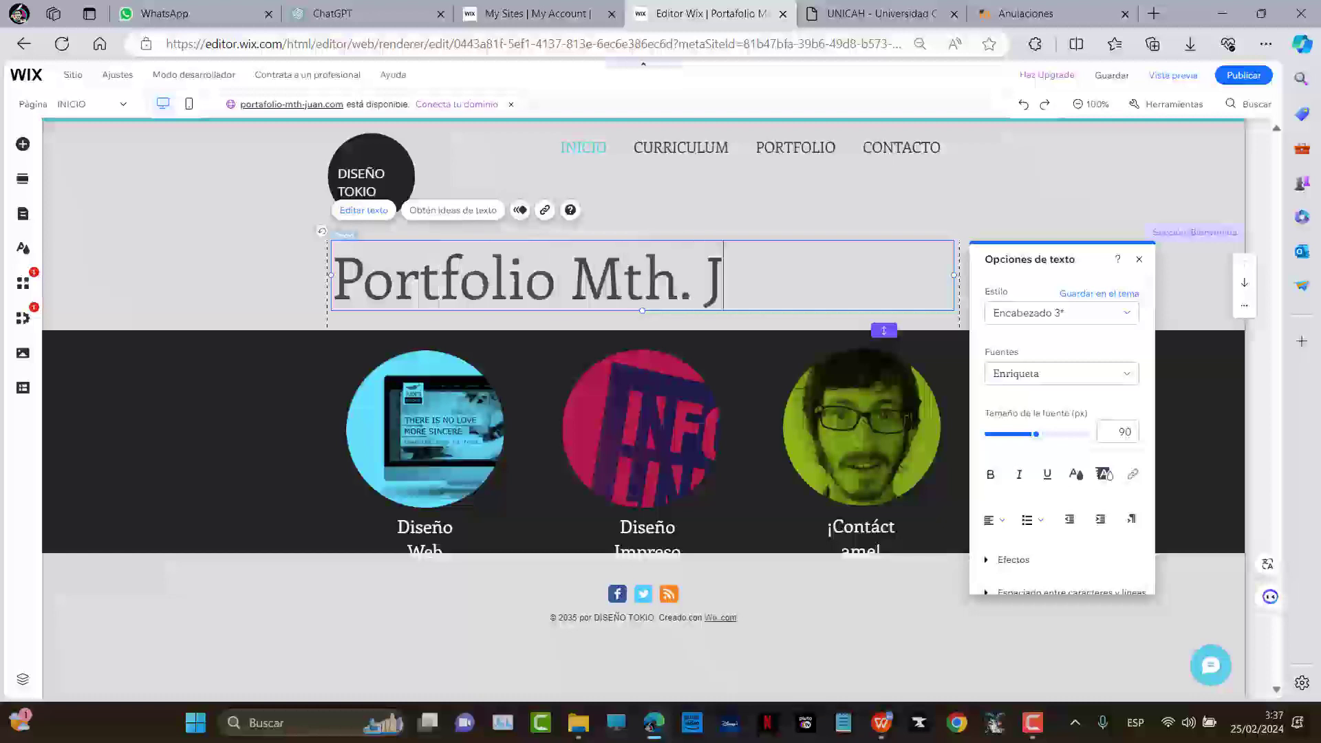
{"action": "type", "text": "uan MAnue"}
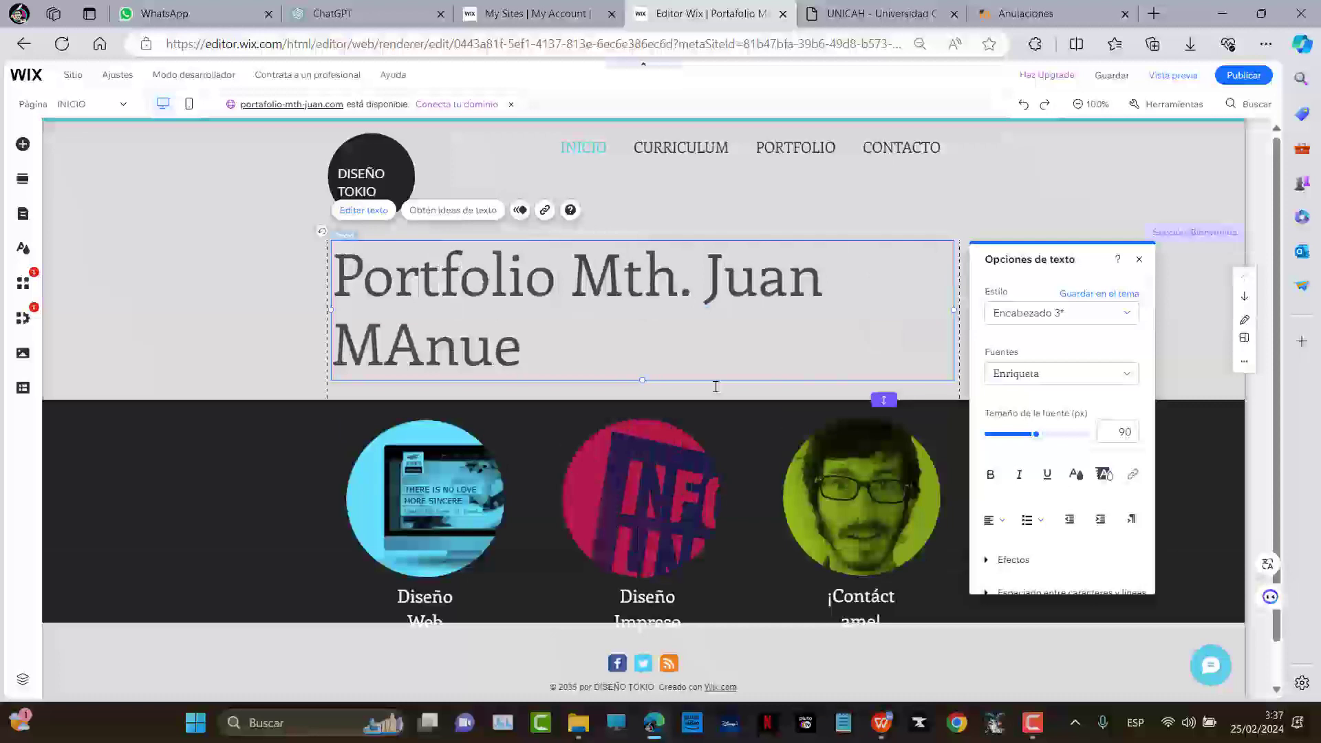
{"action": "key", "text": "BackSpace"}
{"action": "key", "text": "BackSpace"}
{"action": "key", "text": "BackSpace"}
{"action": "key", "text": "BackSpace"}
{"action": "type", "text": "a"}
{"action": "key", "text": "BackSpace"}
{"action": "key", "text": "BackSpace"}
{"action": "type", "text": "Manuel"}
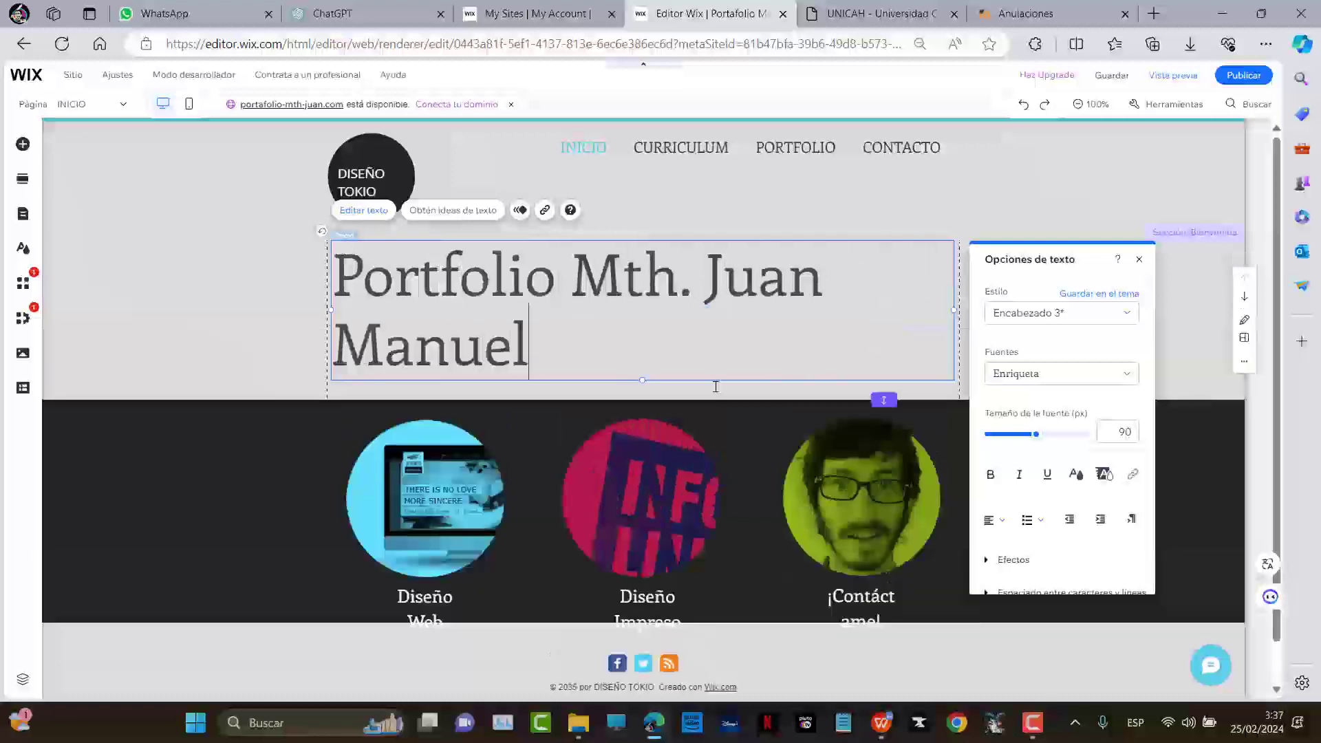
Set the heading's font size to 58 so it fits on one line
{"action": "key", "text": "ctrl+a"}
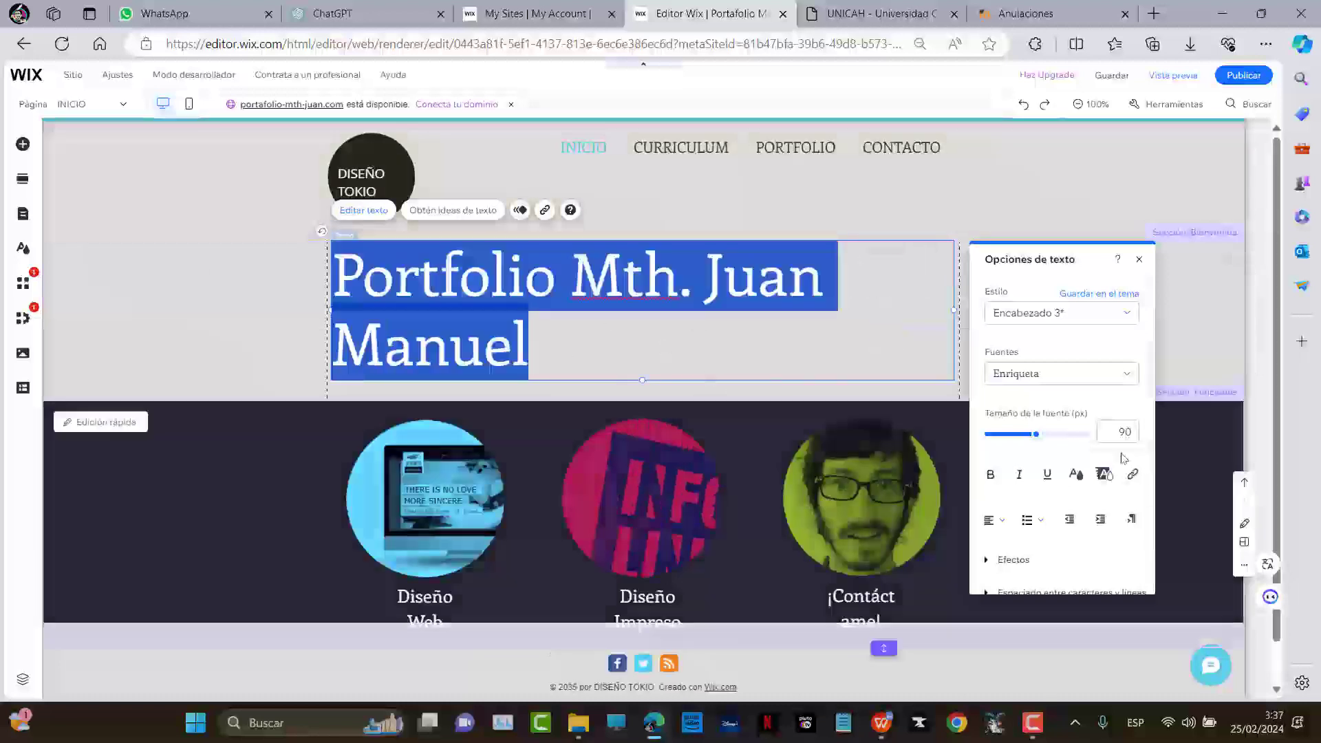
{"action": "left_click", "coordinate": [1018, 436]}
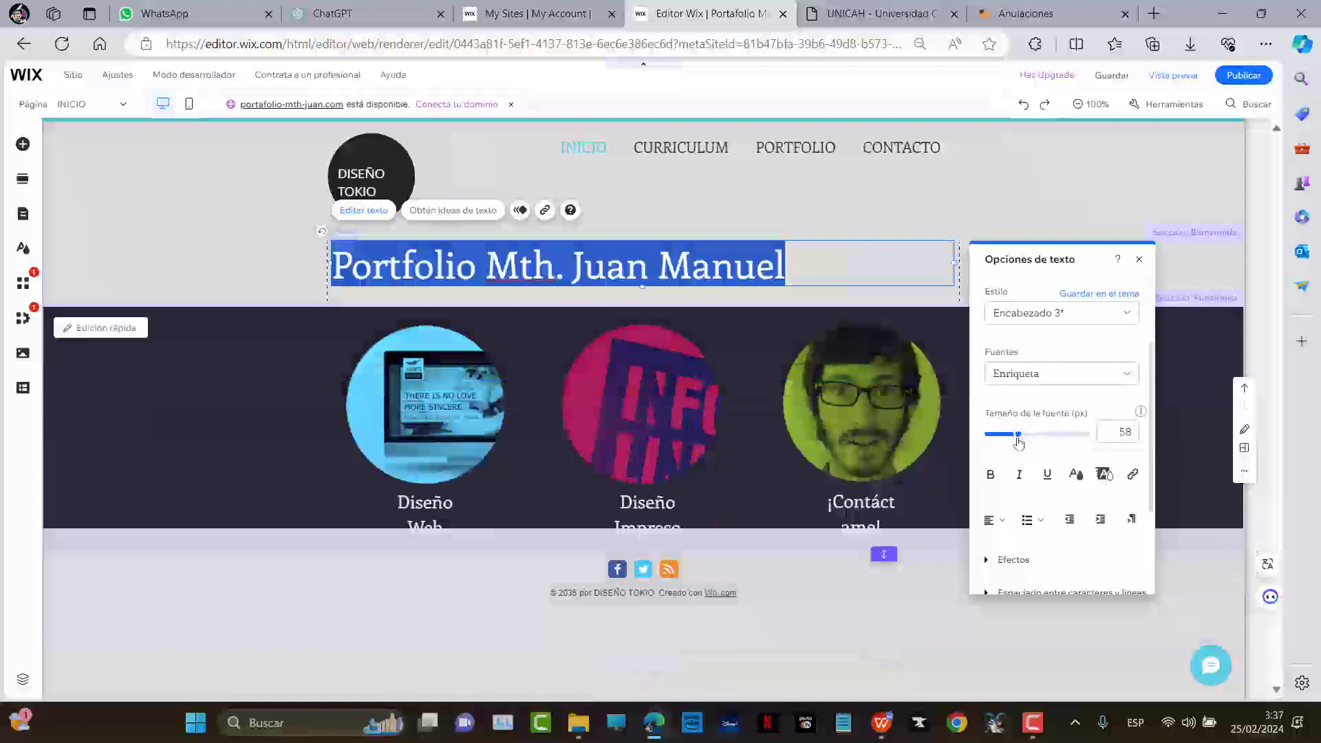
{"action": "left_click", "coordinate": [92, 433]}
{"action": "left_click", "coordinate": [460, 408]}
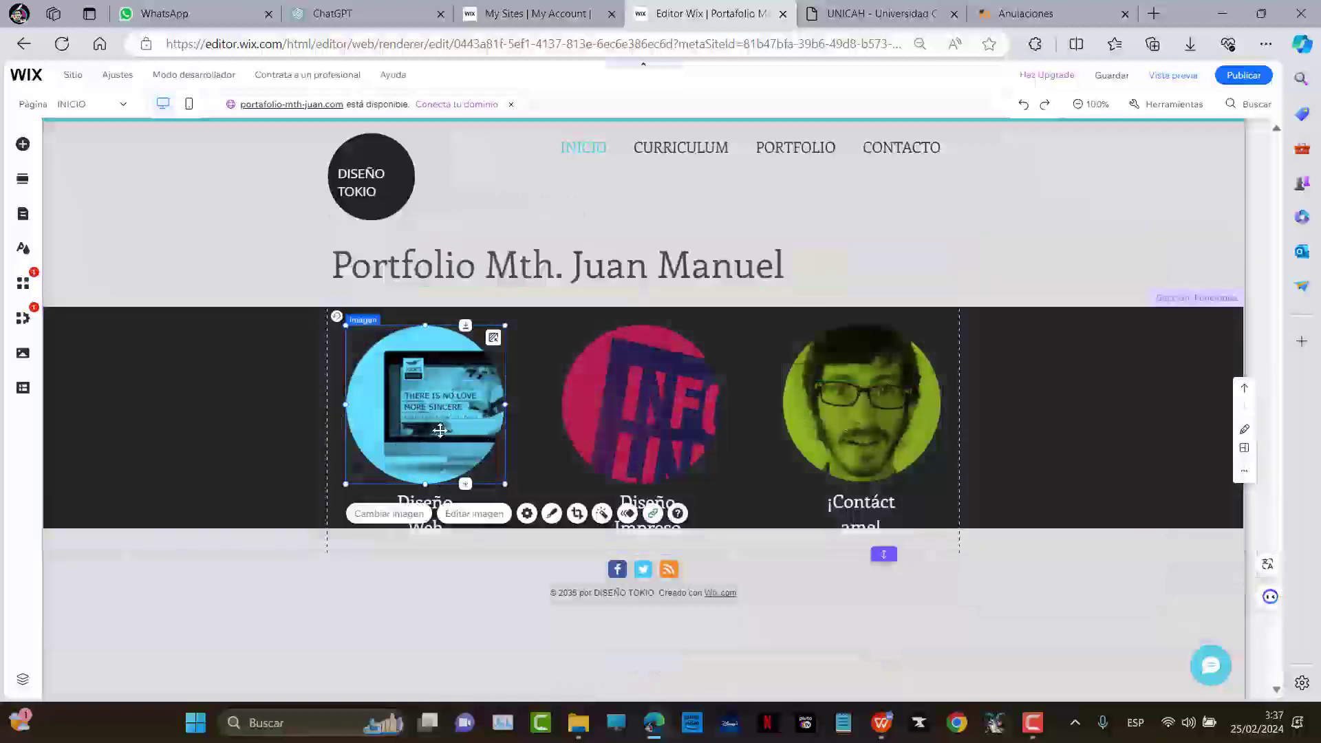
Make the dark services strip taller by dragging its bottom edge down
{"action": "left_click", "coordinate": [435, 527]}
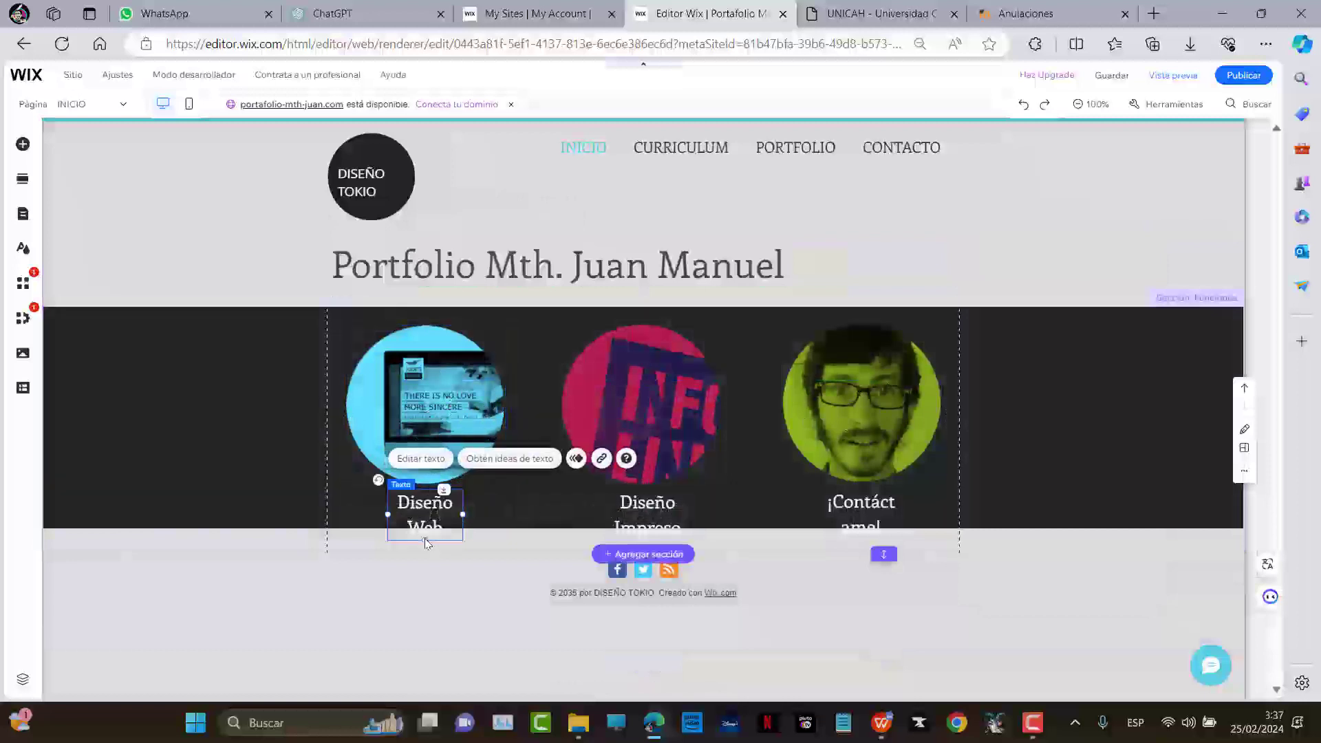
{"action": "left_click", "coordinate": [523, 523]}
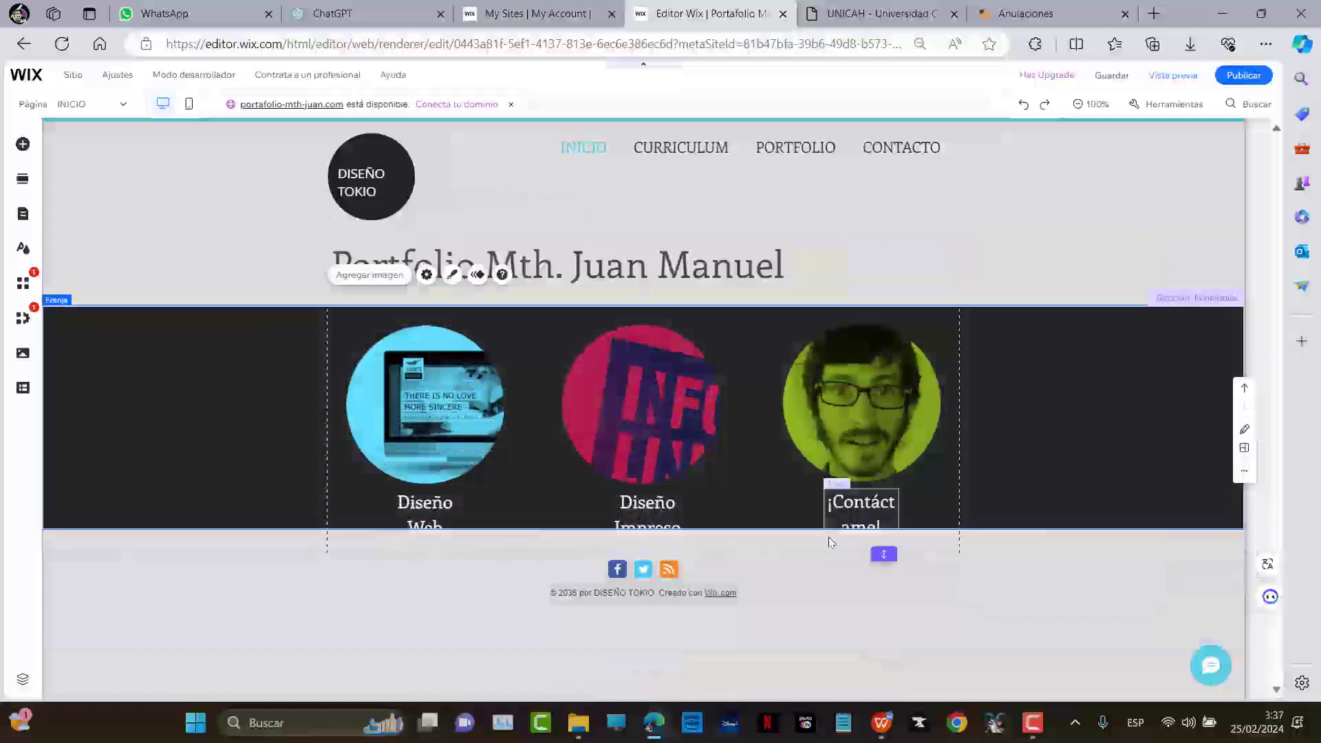
{"action": "left_click_drag", "start_coordinate": [775, 522], "coordinate": [766, 571]}
Move the Diseño Web, Diseño Impreso and ¡Contáctame! captions up under their circles
{"action": "left_click", "coordinate": [434, 550]}
{"action": "left_click_drag", "start_coordinate": [434, 550], "coordinate": [436, 514]}
{"action": "left_click_drag", "start_coordinate": [640, 556], "coordinate": [642, 516]}
{"action": "left_click_drag", "start_coordinate": [847, 548], "coordinate": [847, 513]}
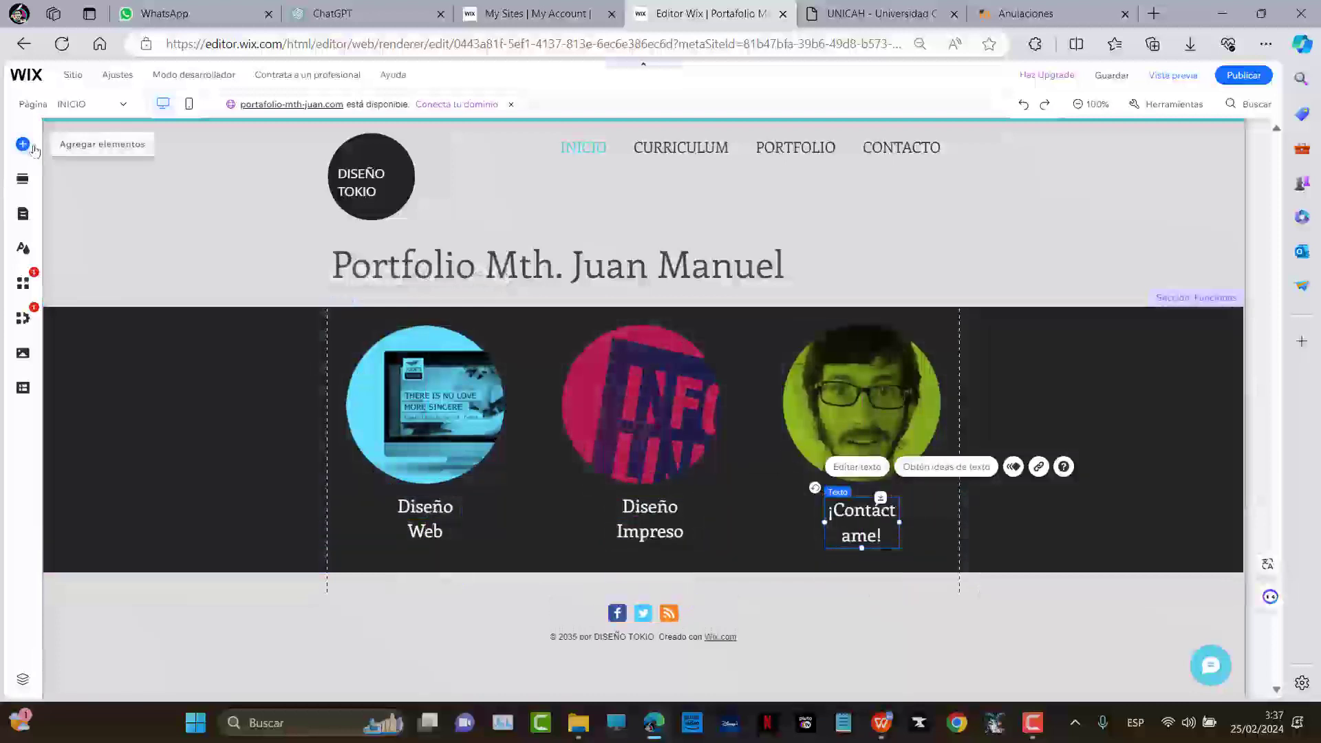
Drop an Estilo libre gallery from Galerías > Más galerías onto the strip's right side
{"action": "left_click", "coordinate": [23, 144]}
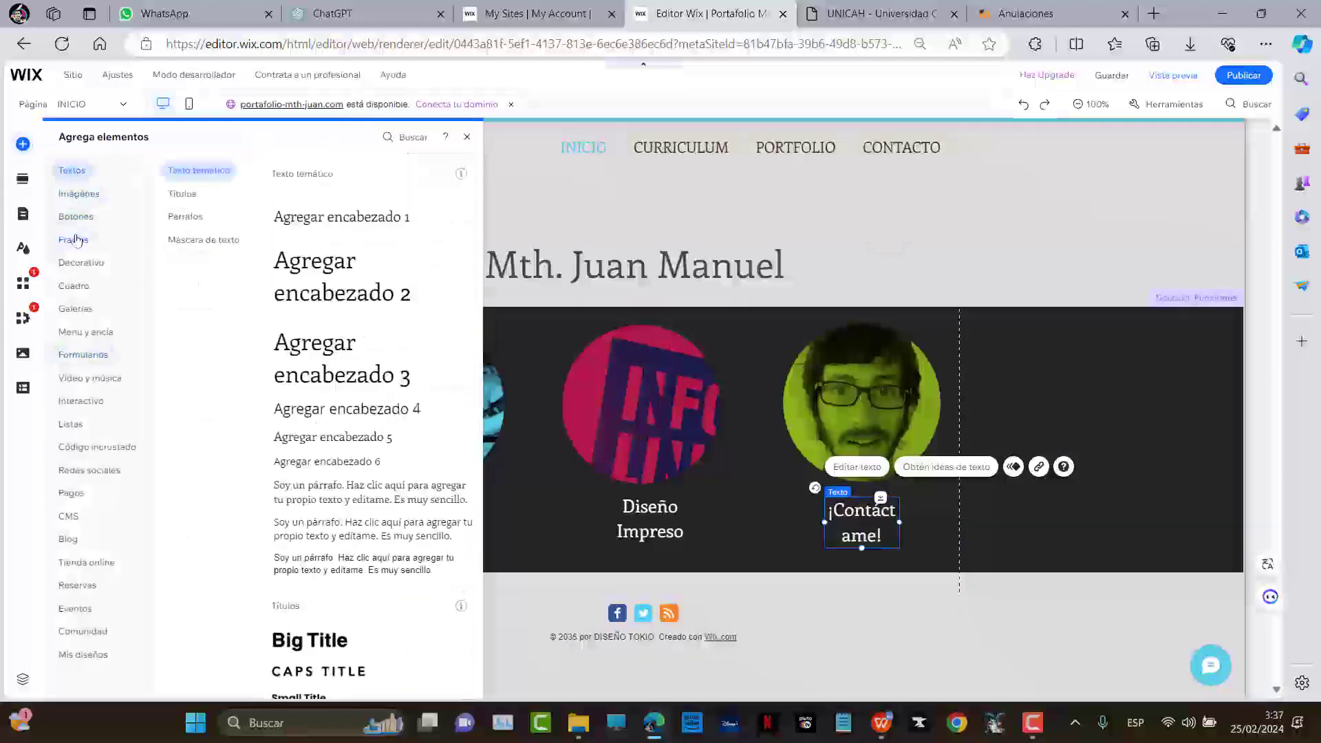
{"action": "mouse_move", "coordinate": [81, 295]}
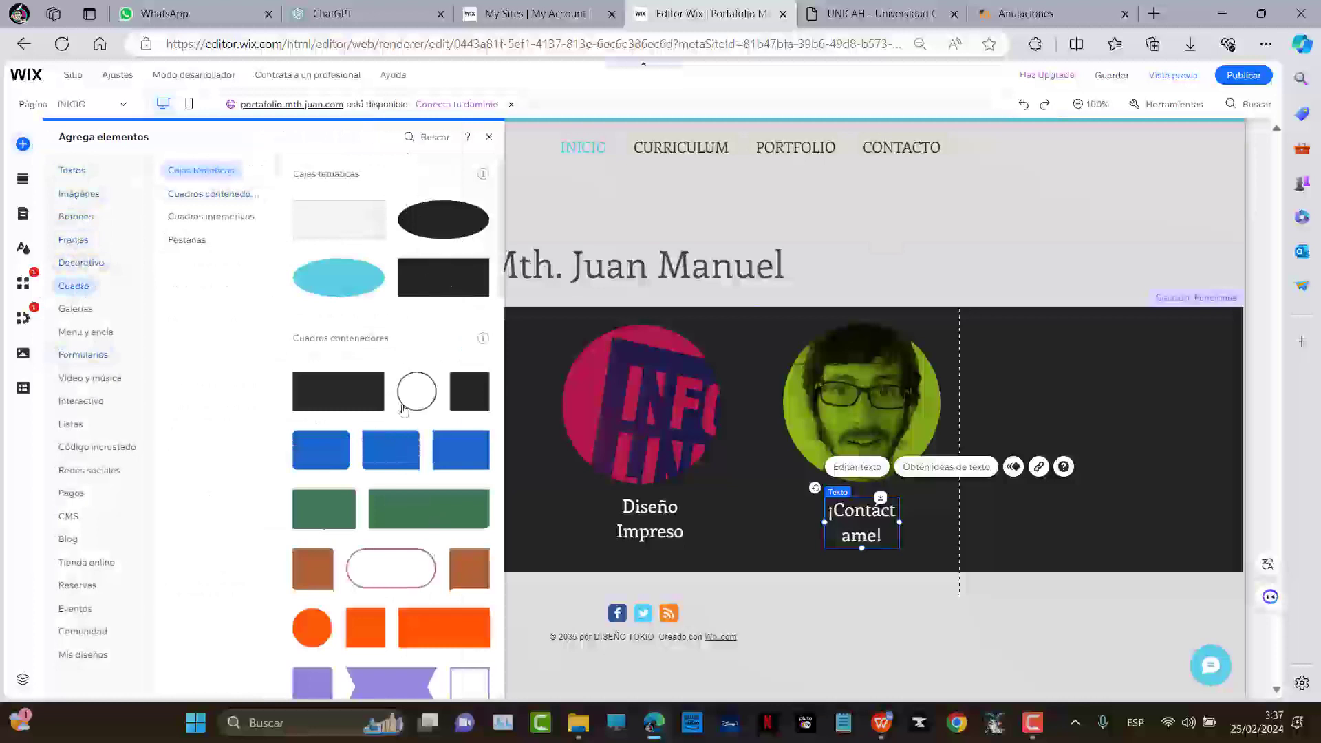
{"action": "scroll", "coordinate": [379, 505], "scroll_direction": "down", "scroll_amount": 8}
{"action": "scroll", "coordinate": [383, 508], "scroll_direction": "down", "scroll_amount": 10}
{"action": "scroll", "coordinate": [419, 506], "scroll_direction": "down", "scroll_amount": 4}
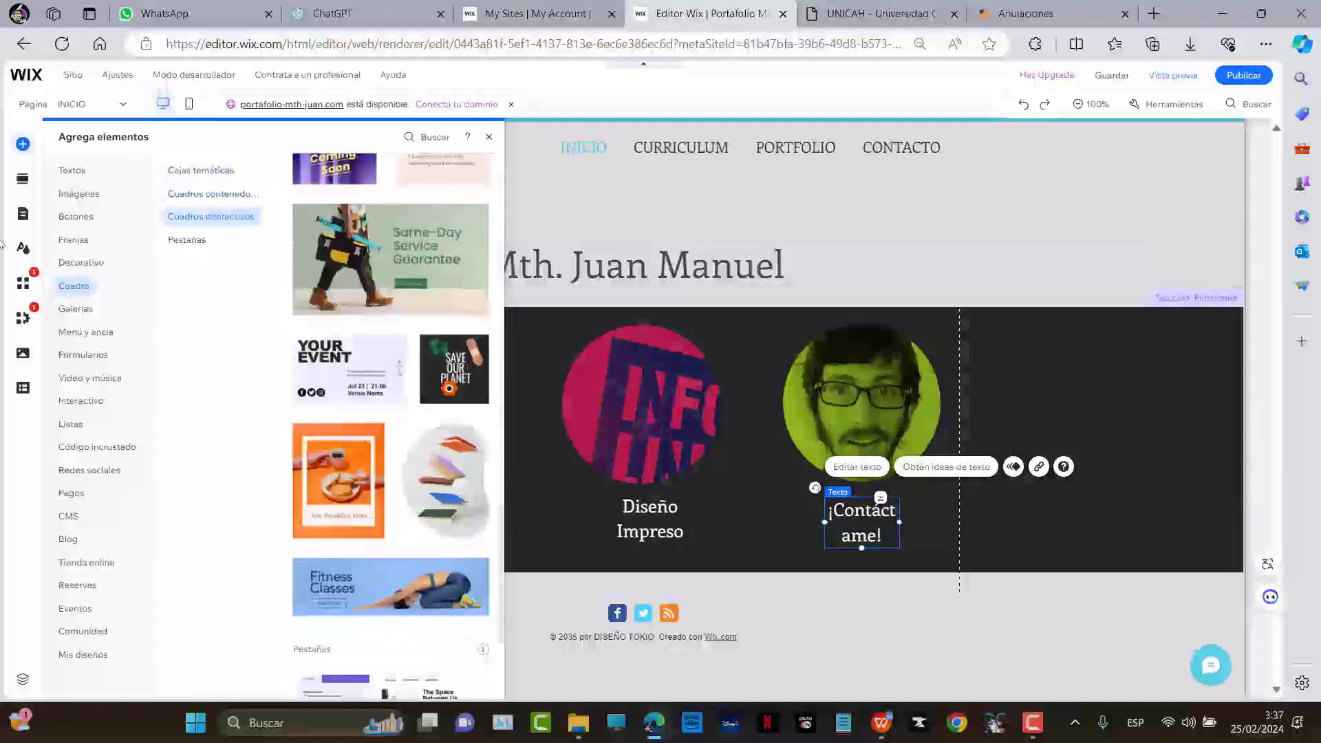
{"action": "left_click", "coordinate": [77, 311]}
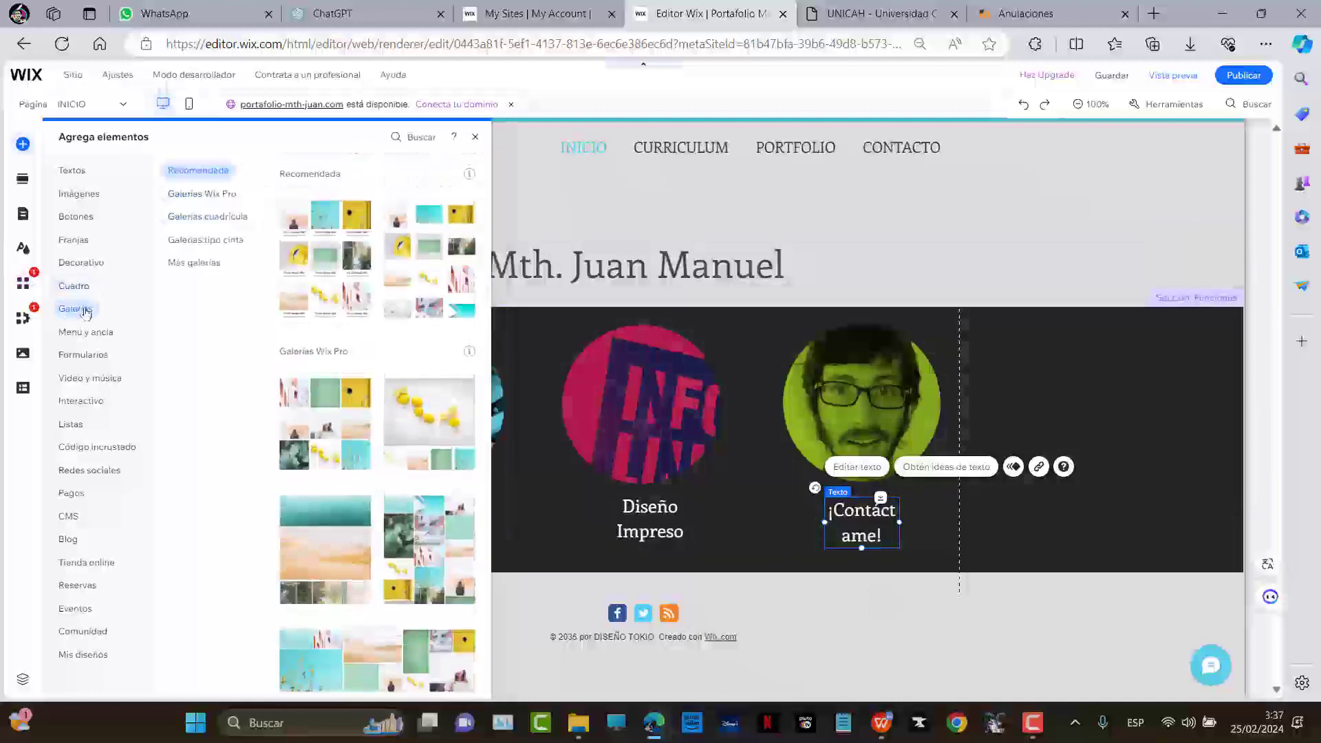
{"action": "scroll", "coordinate": [395, 442], "scroll_direction": "down", "scroll_amount": 8}
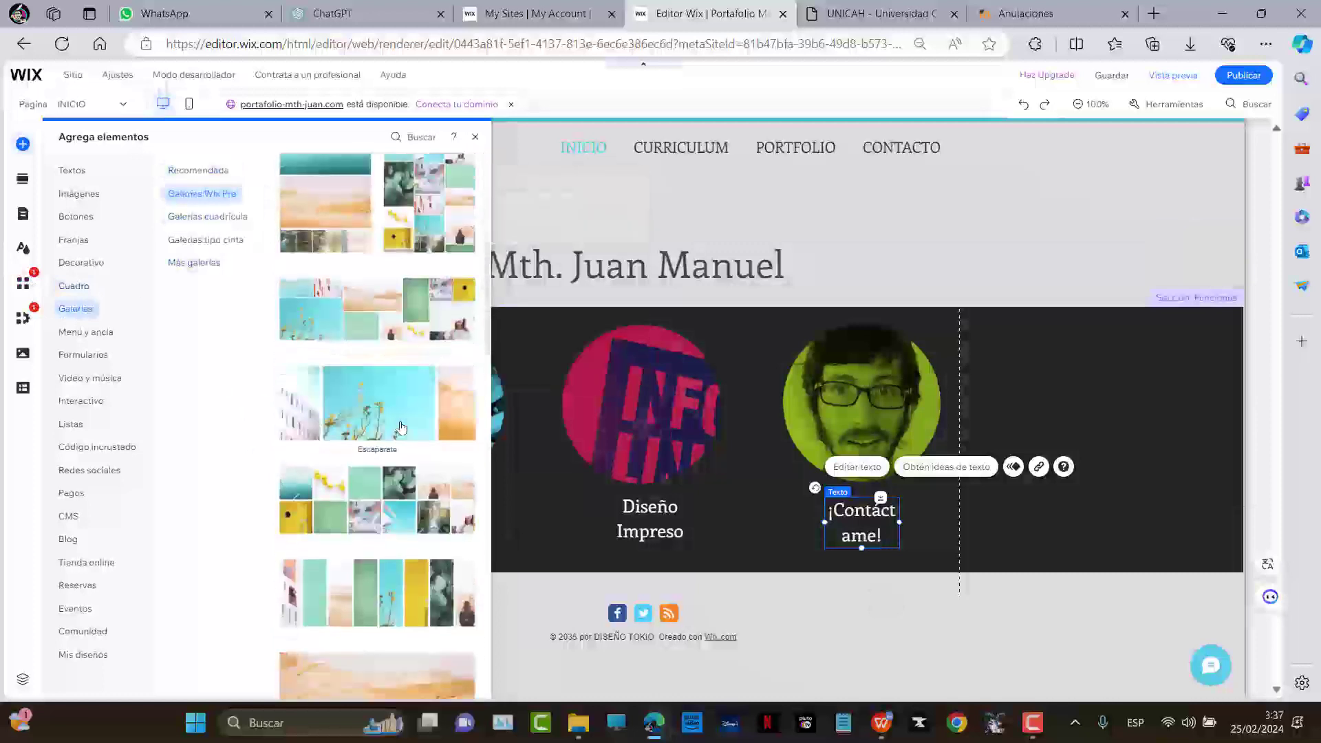
{"action": "scroll", "coordinate": [395, 442], "scroll_direction": "down", "scroll_amount": 6}
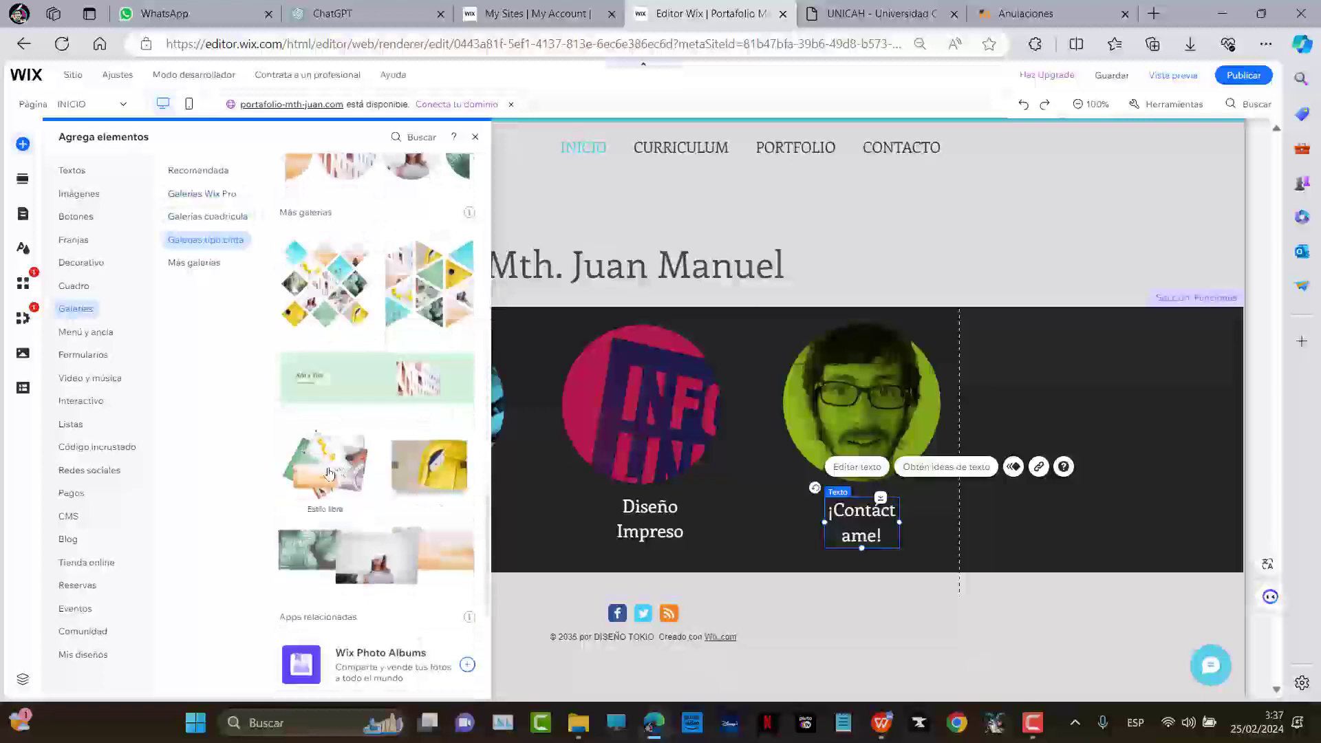
{"action": "left_click_drag", "start_coordinate": [315, 475], "coordinate": [1073, 399]}
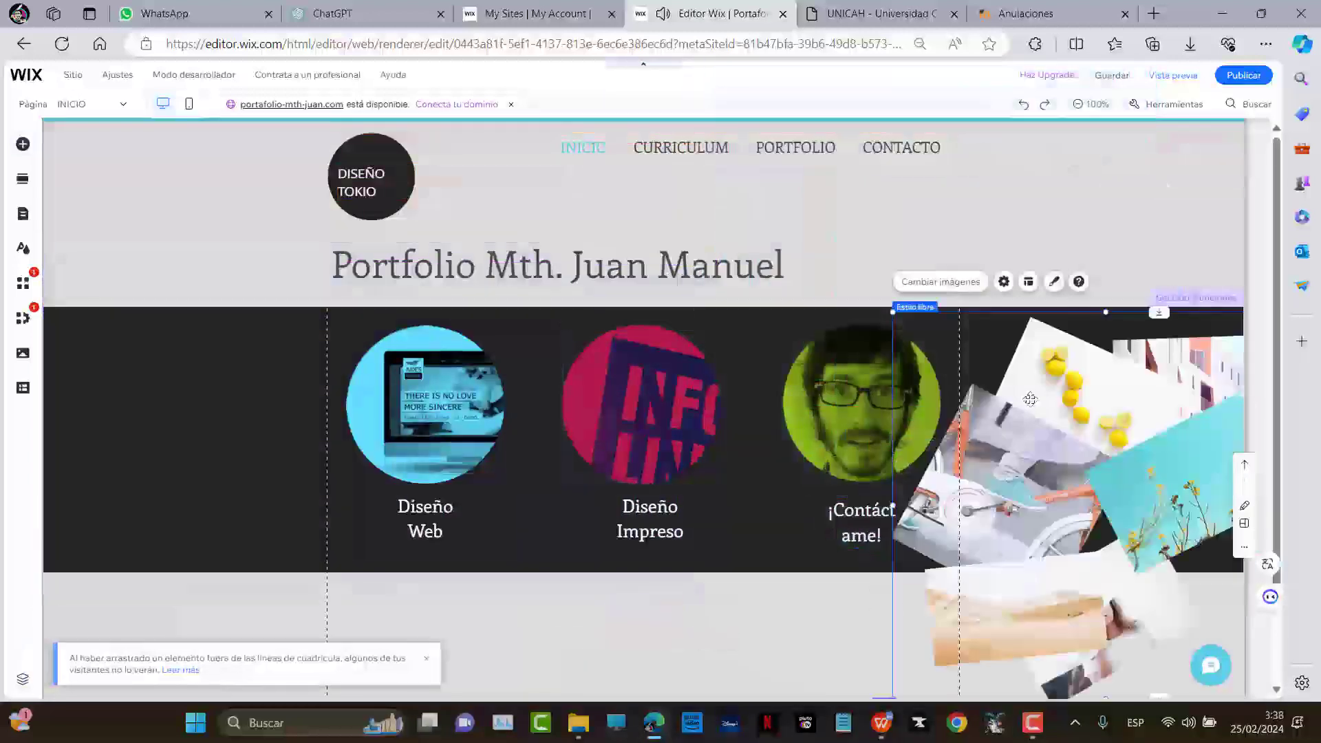
Extend the dark services strip further down
{"action": "scroll", "coordinate": [852, 422], "scroll_direction": "down", "scroll_amount": 1}
{"action": "left_click", "coordinate": [725, 433]}
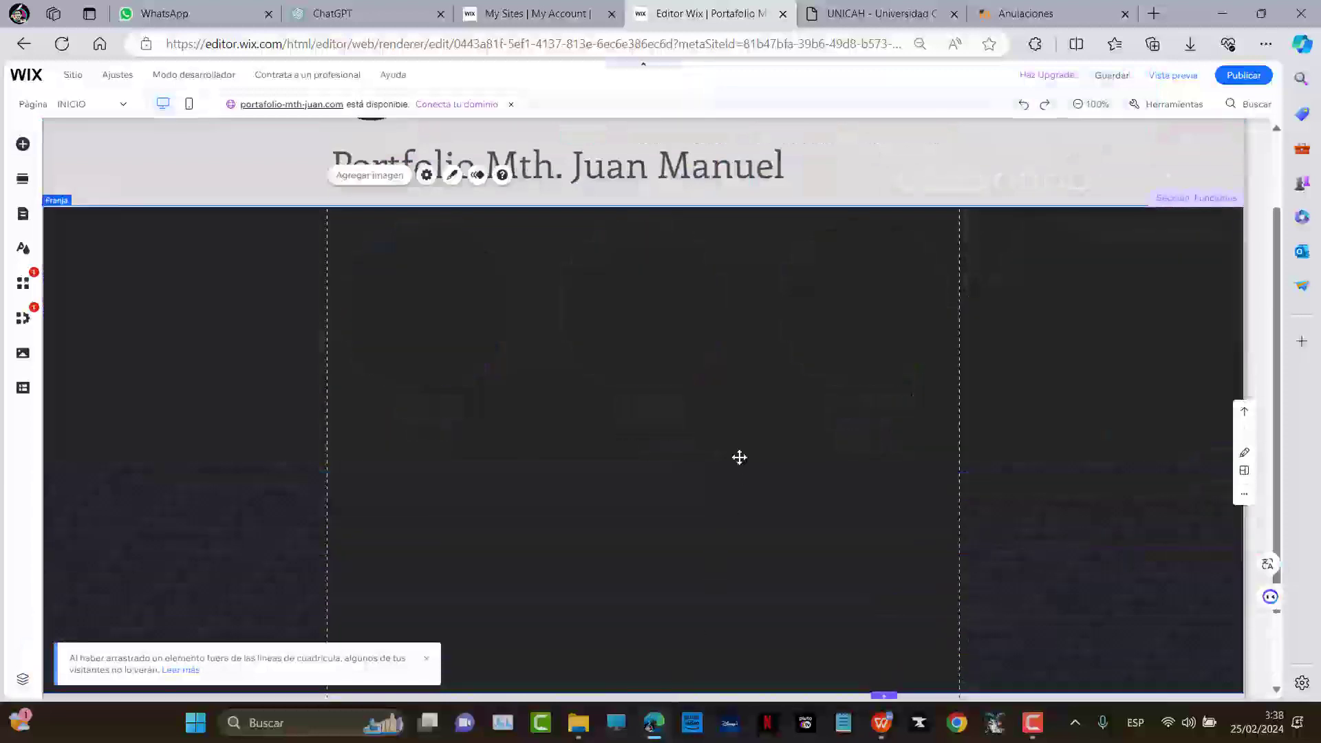
{"action": "scroll", "coordinate": [794, 293], "scroll_direction": "down", "scroll_amount": 2}
{"action": "left_click_drag", "start_coordinate": [727, 591], "coordinate": [819, 449]}
{"action": "scroll", "coordinate": [818, 402], "scroll_direction": "down", "scroll_amount": 1}
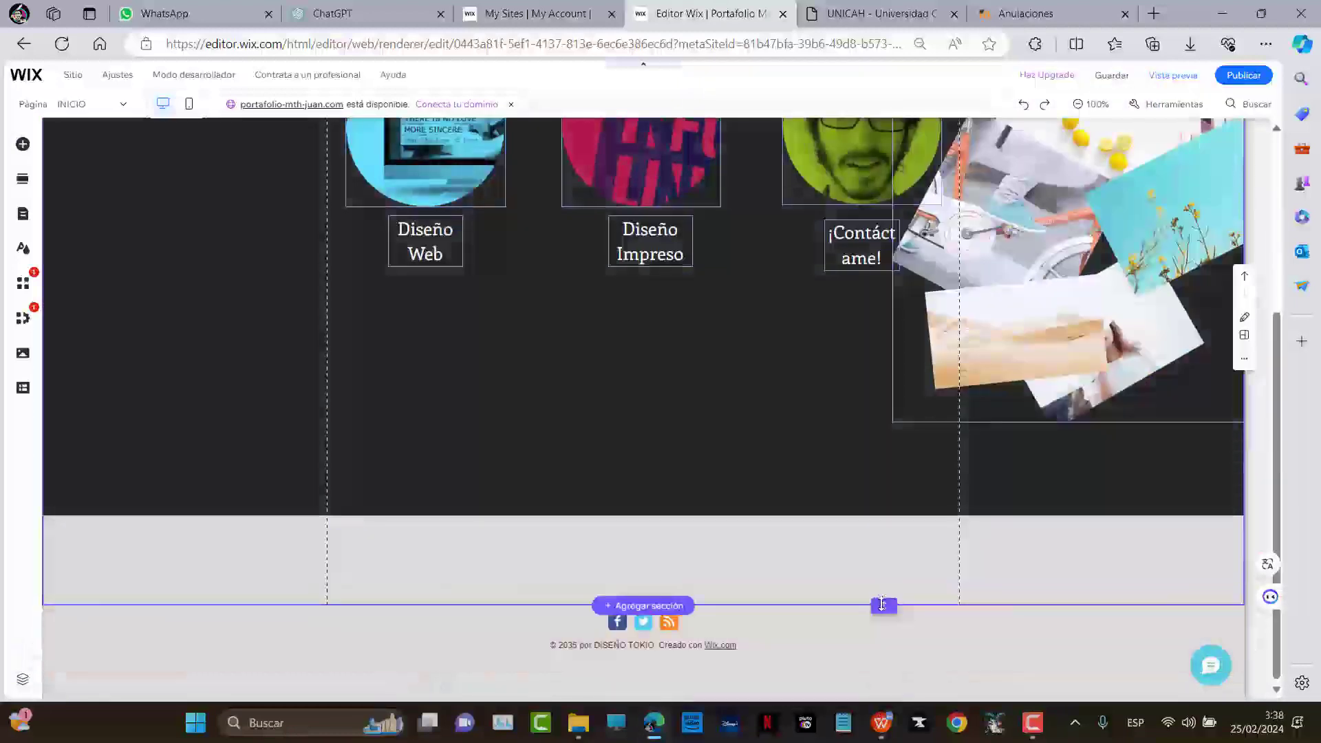
{"action": "left_click_drag", "start_coordinate": [884, 605], "coordinate": [886, 695]}
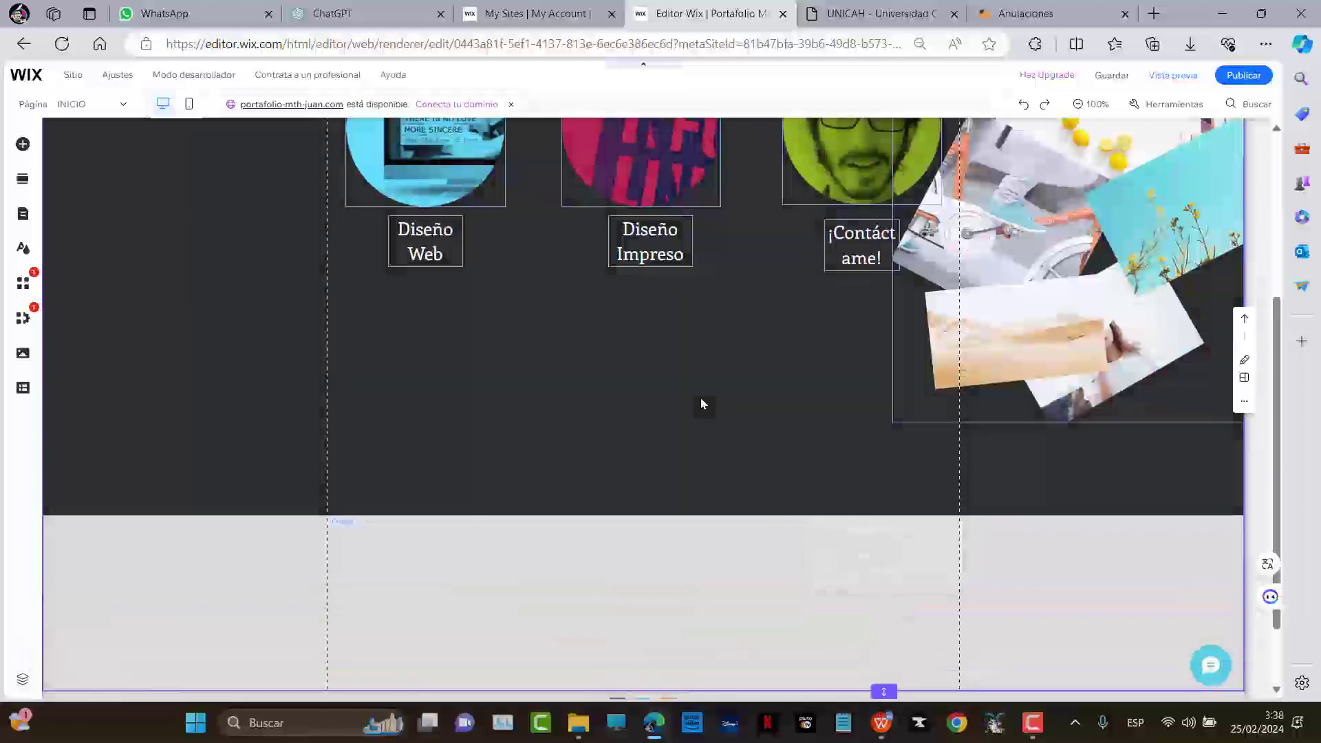
Centre the photo collage beneath the three service captions
{"action": "scroll", "coordinate": [702, 592], "scroll_direction": "up", "scroll_amount": 3}
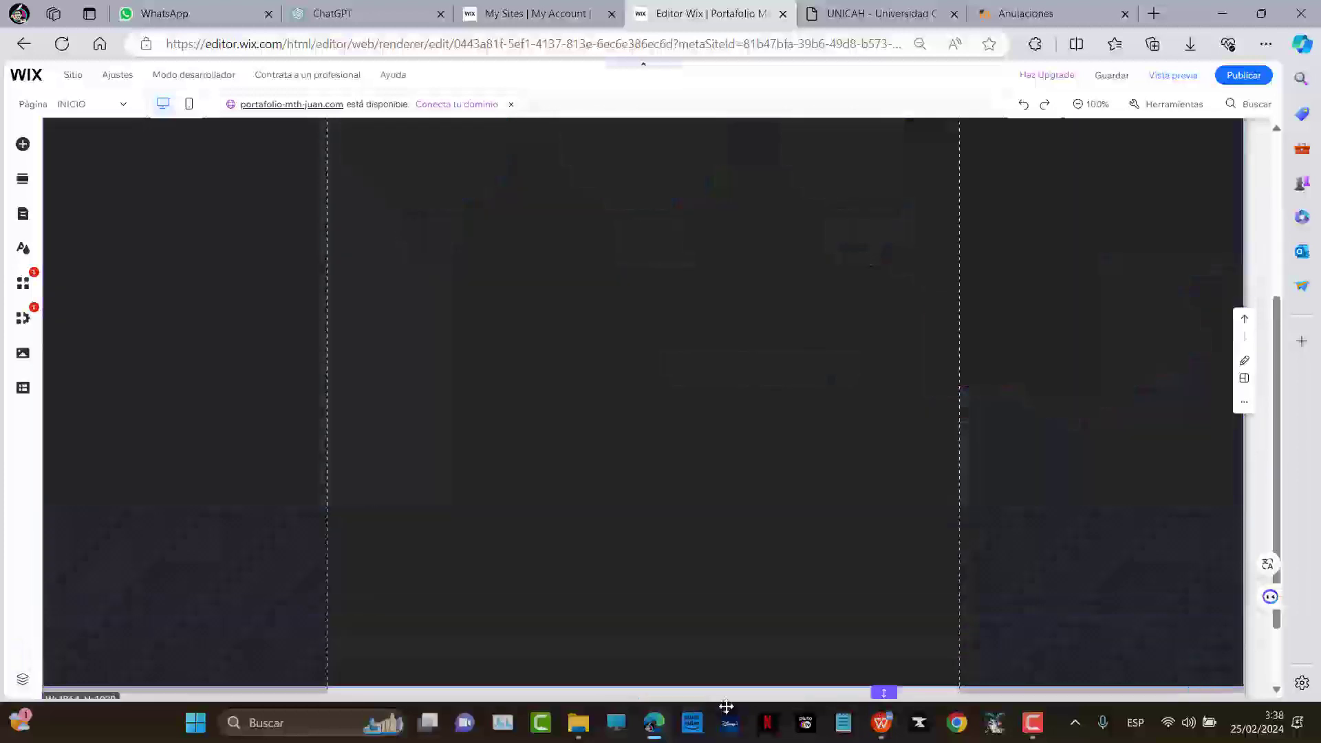
{"action": "left_click_drag", "start_coordinate": [1100, 251], "coordinate": [527, 615]}
{"action": "scroll", "coordinate": [758, 457], "scroll_direction": "down", "scroll_amount": 2}
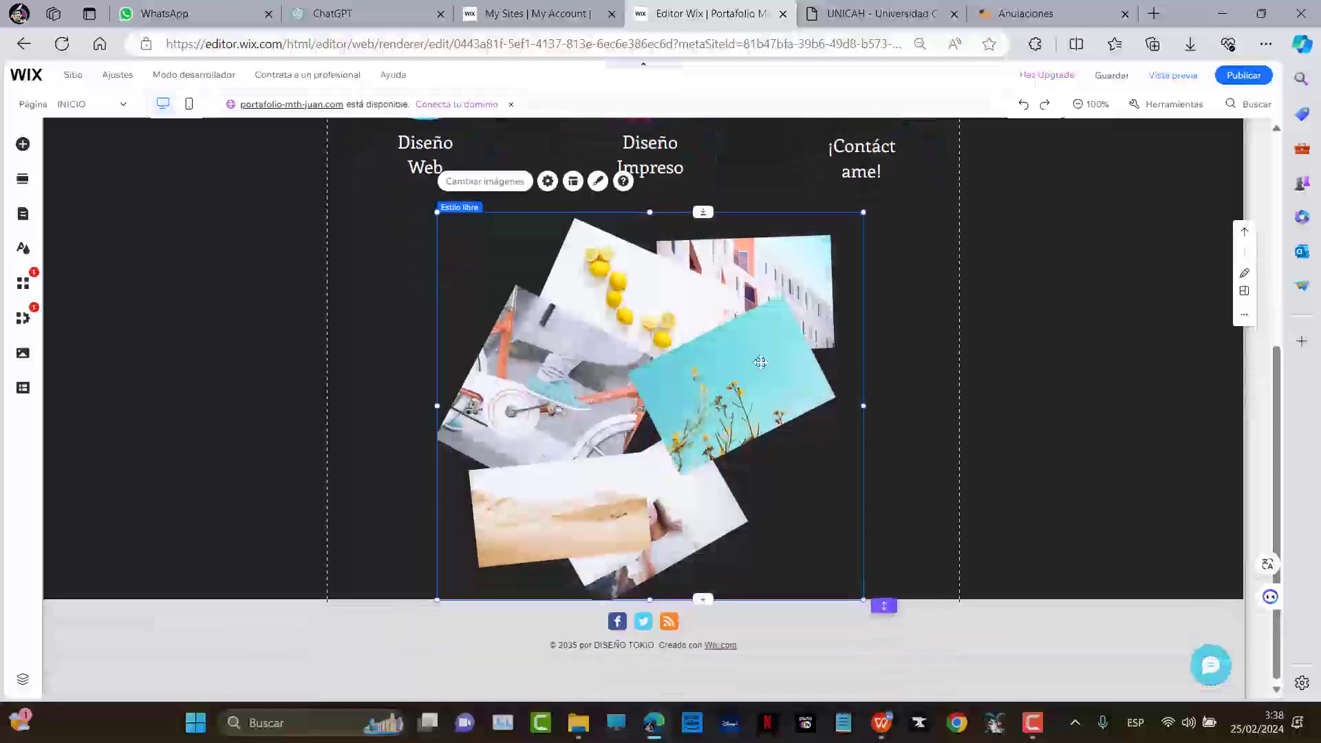
{"action": "left_click_drag", "start_coordinate": [636, 375], "coordinate": [683, 328]}
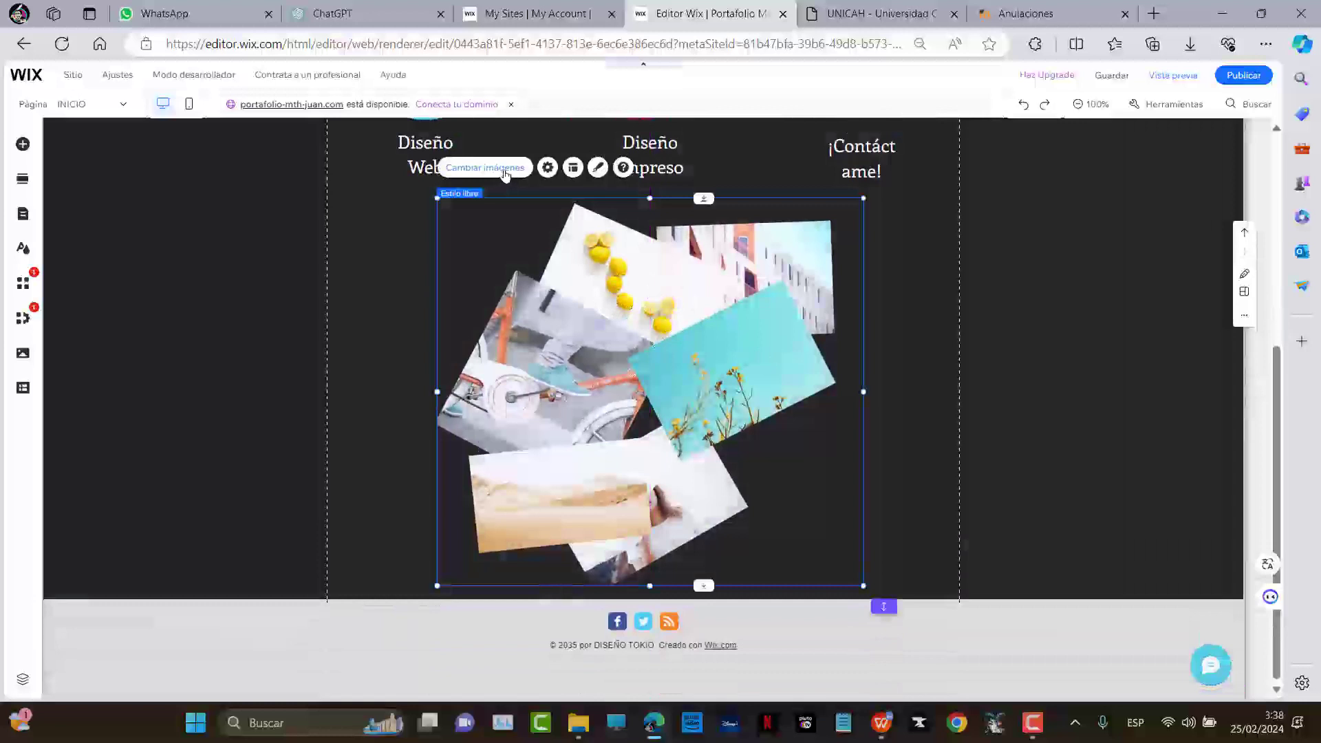
{"action": "left_click", "coordinate": [505, 169]}
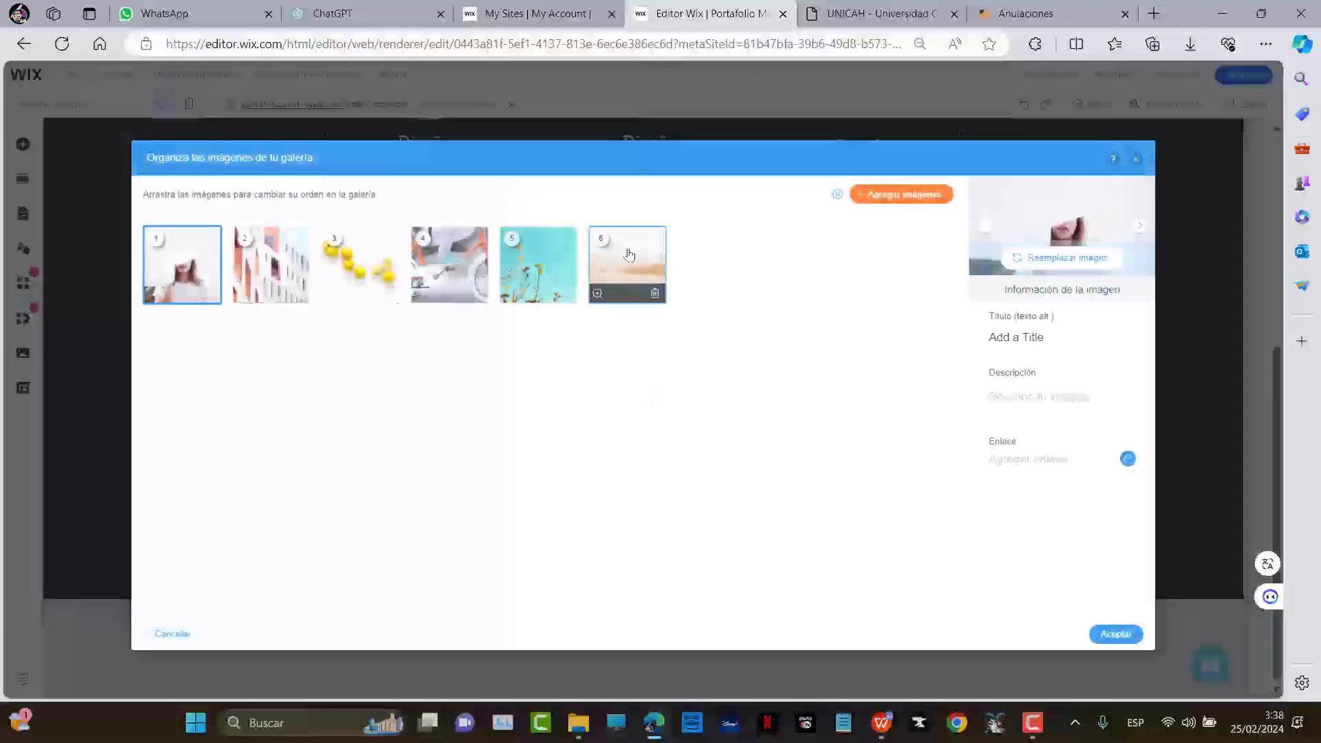
Delete every template image from the collage's Organiza las imágenes panel
{"action": "left_click", "coordinate": [628, 255]}
{"action": "left_click", "coordinate": [538, 261]}
{"action": "left_click", "coordinate": [450, 261]}
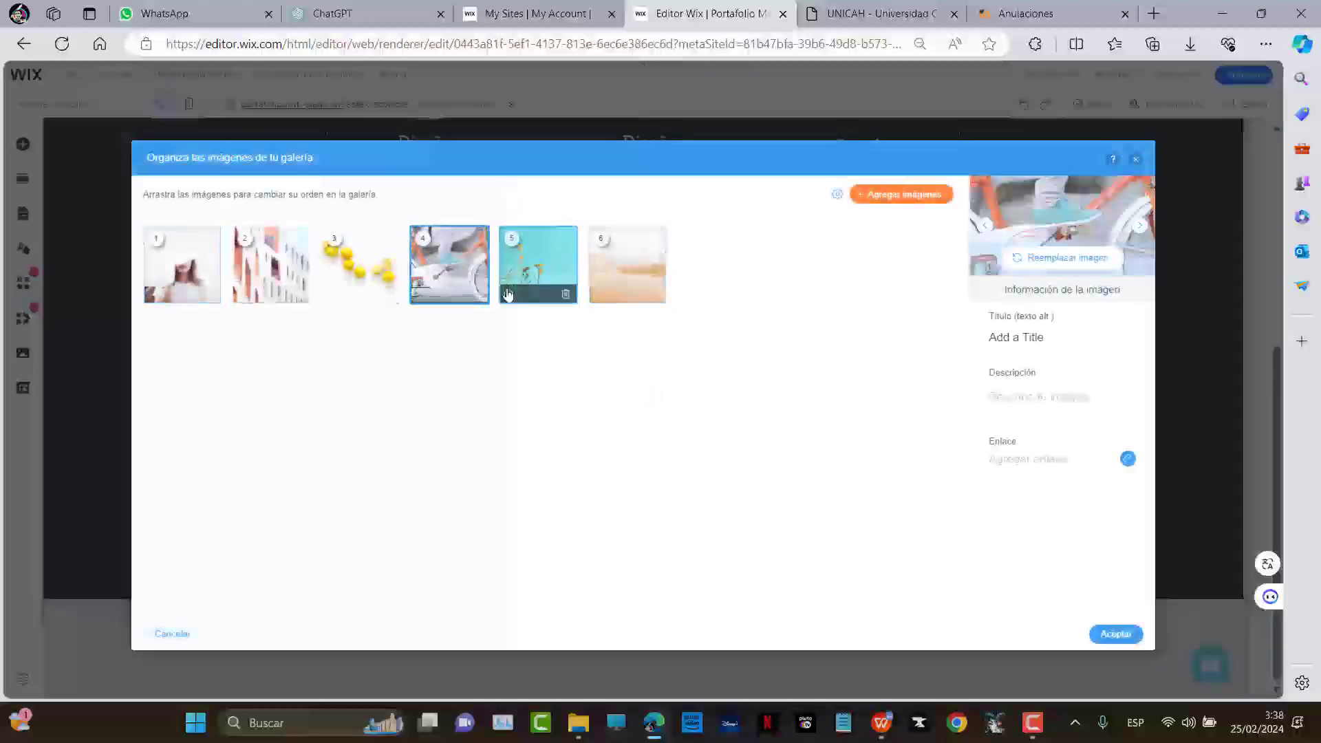
{"action": "left_click", "coordinate": [476, 294]}
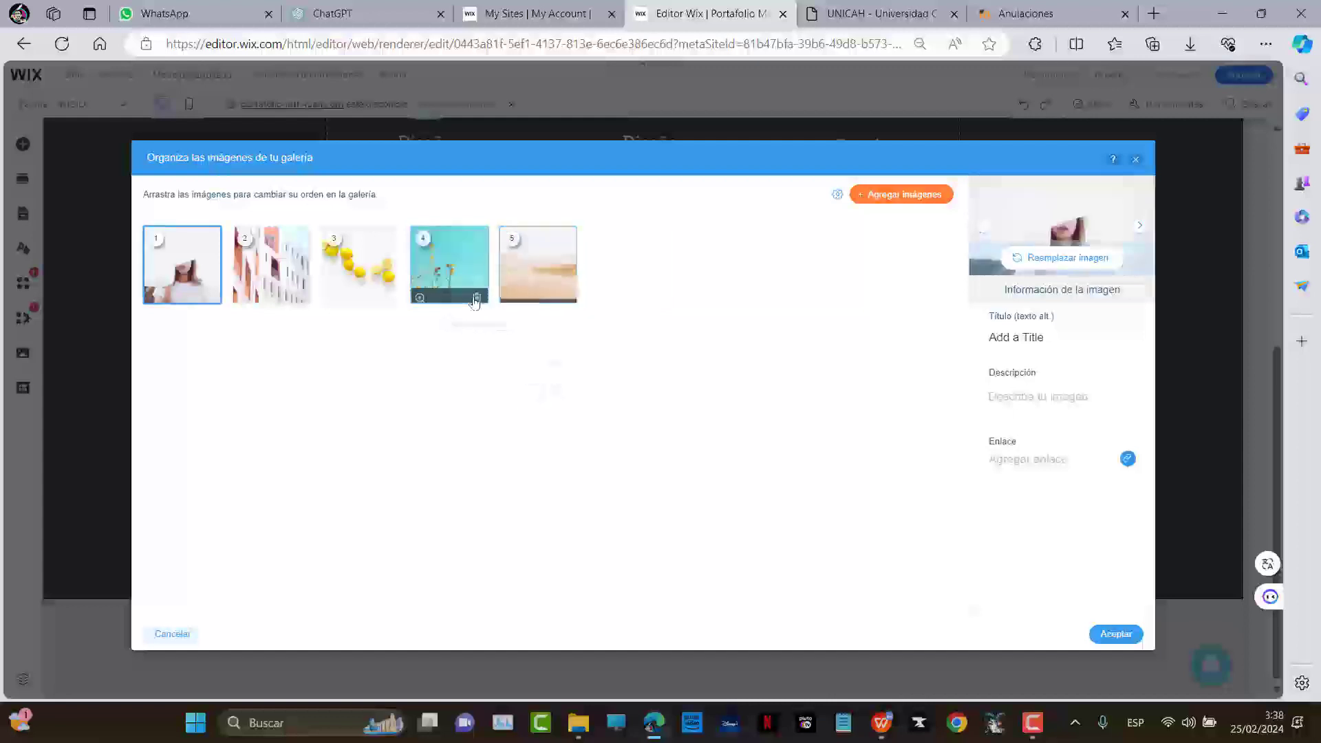
{"action": "left_click", "coordinate": [476, 298]}
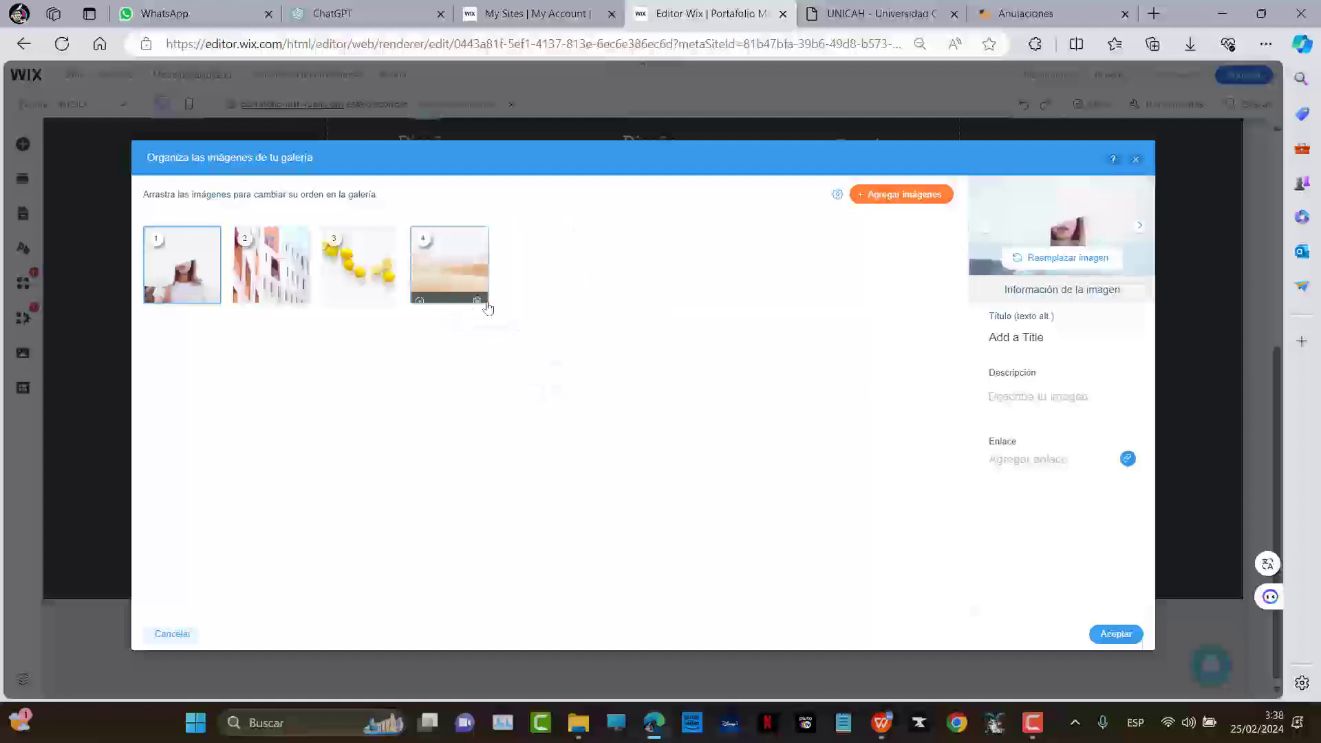
{"action": "left_click", "coordinate": [476, 298]}
{"action": "left_click", "coordinate": [387, 296]}
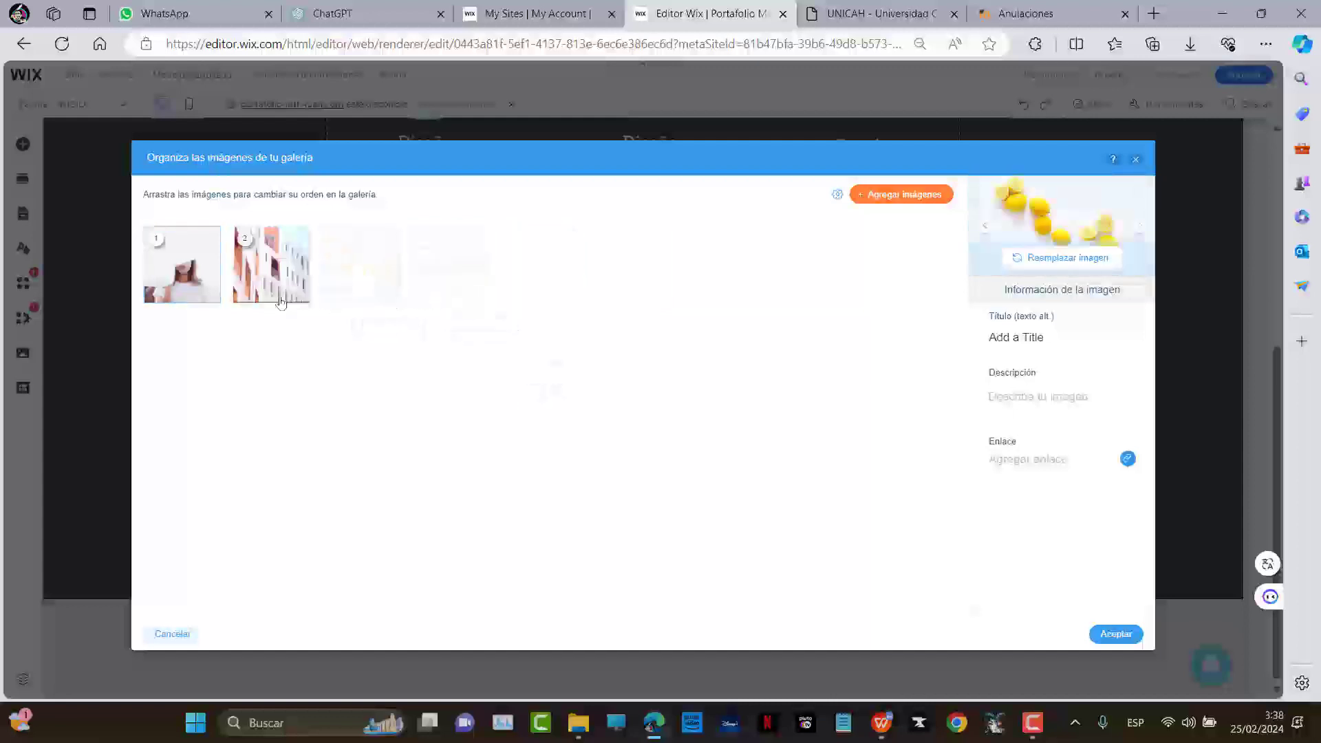
{"action": "left_click", "coordinate": [297, 296]}
{"action": "left_click", "coordinate": [205, 298]}
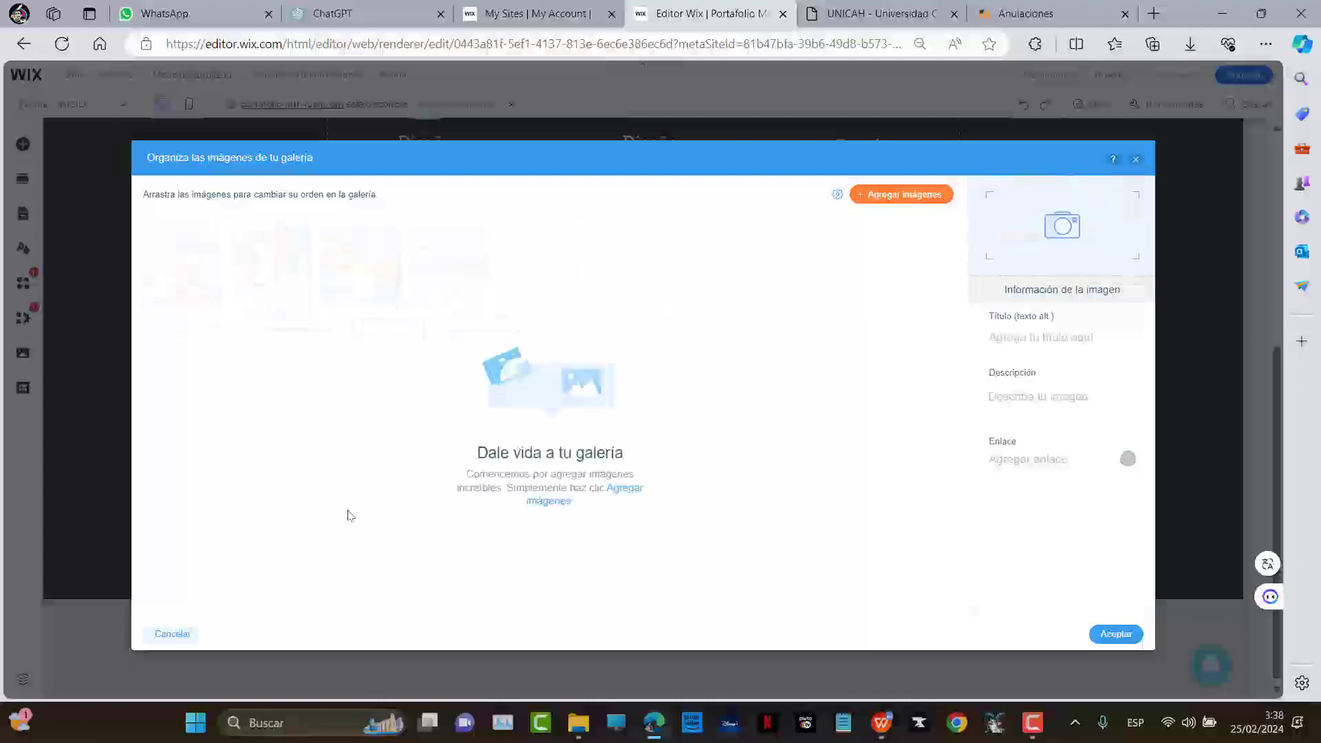
Try dragging the five CV photos in from Explorer, cancel discarding, and zoom to 80%
{"action": "key", "text": "alt+Tab"}
{"action": "key", "text": "alt+Tab"}
{"action": "key", "text": "alt+Tab"}
{"action": "key", "text": "alt+Tab"}
{"action": "key", "text": "alt+Tab"}
{"action": "key", "text": "alt+Tab"}
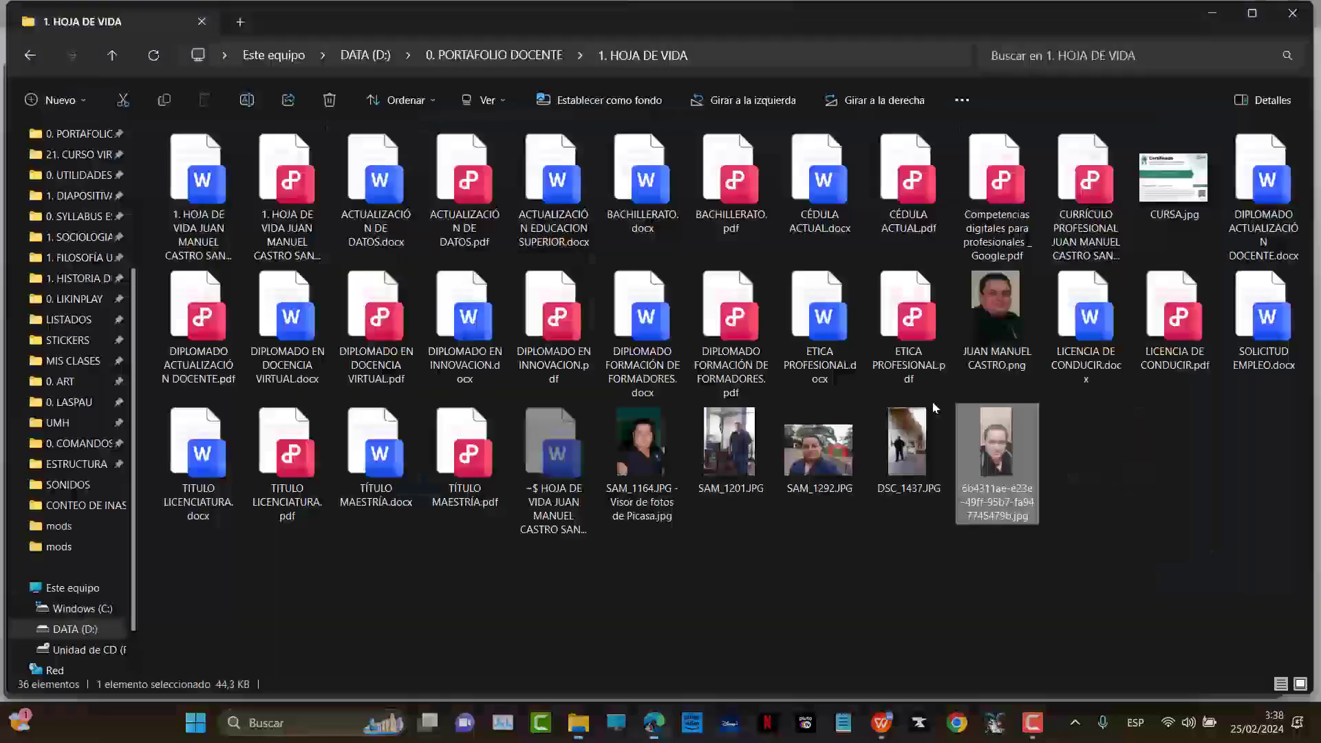
{"action": "left_click_drag", "start_coordinate": [654, 576], "coordinate": [1032, 450]}
{"action": "left_click_drag", "start_coordinate": [652, 443], "coordinate": [629, 371]}
{"action": "key", "text": "alt+Tab"}
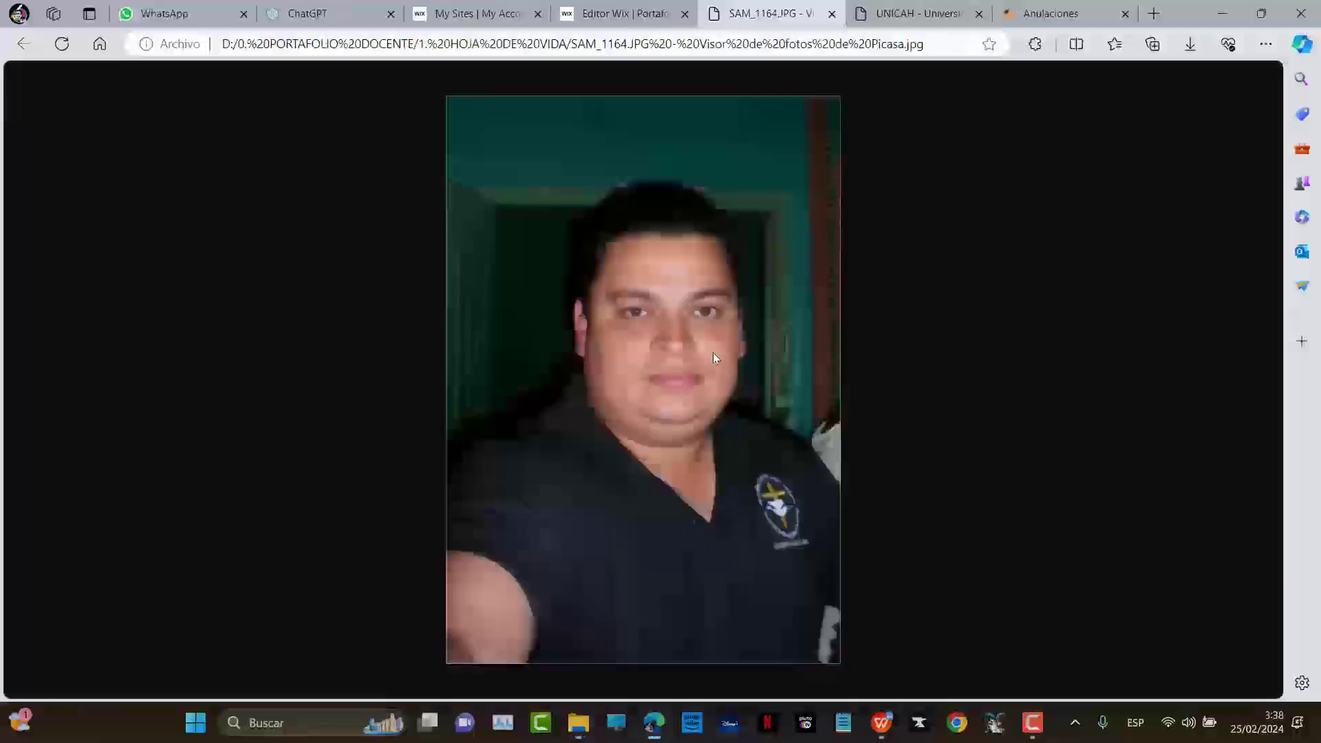
{"action": "key", "text": "ctrl+w"}
{"action": "key", "text": "alt+Tab"}
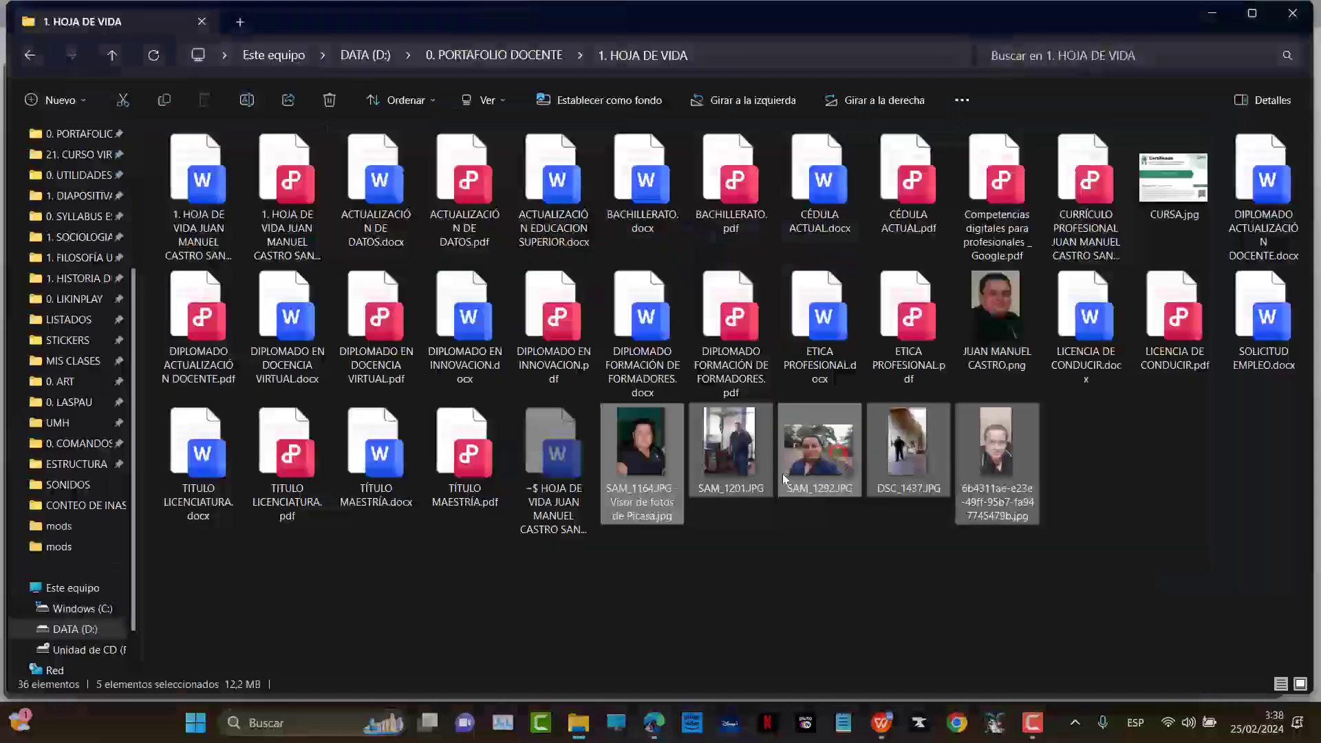
{"action": "left_click_drag", "start_coordinate": [782, 473], "coordinate": [543, 425]}
{"action": "key", "text": "alt+Tab"}
{"action": "key", "text": "Escape"}
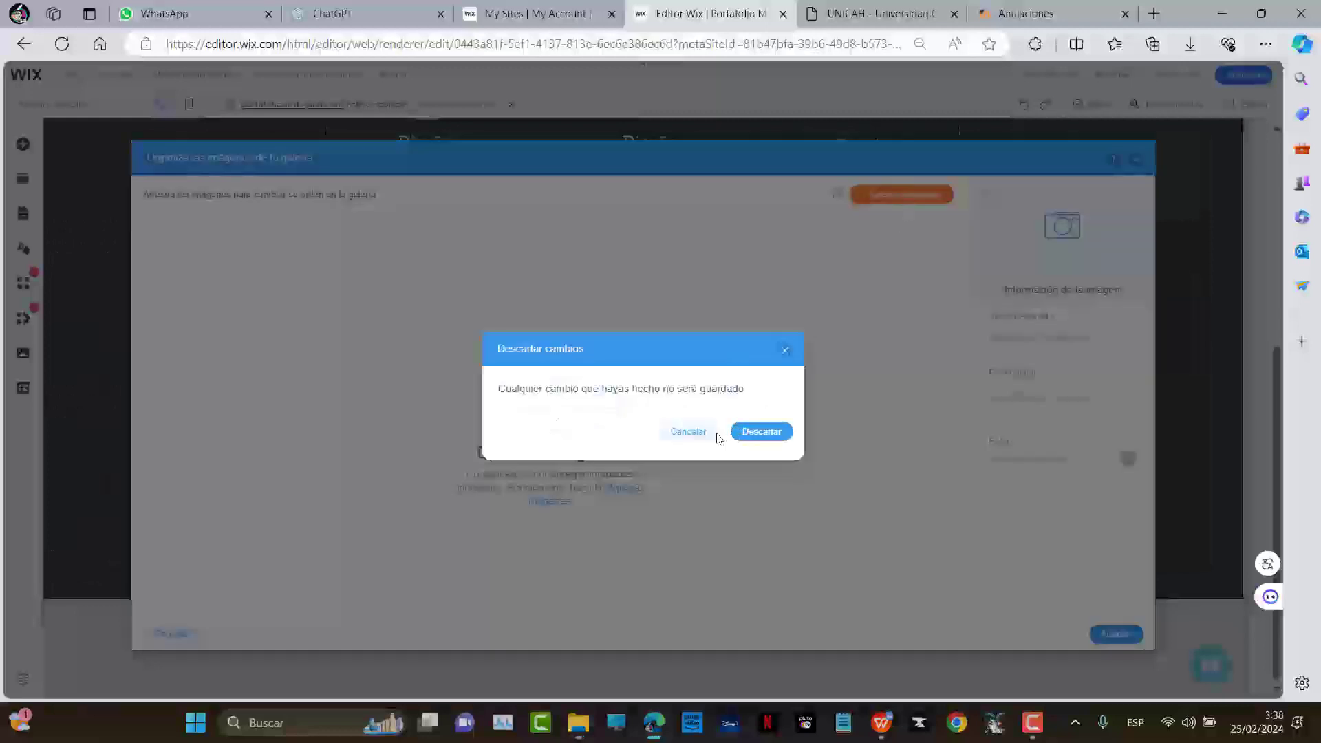
{"action": "left_click", "coordinate": [688, 431]}
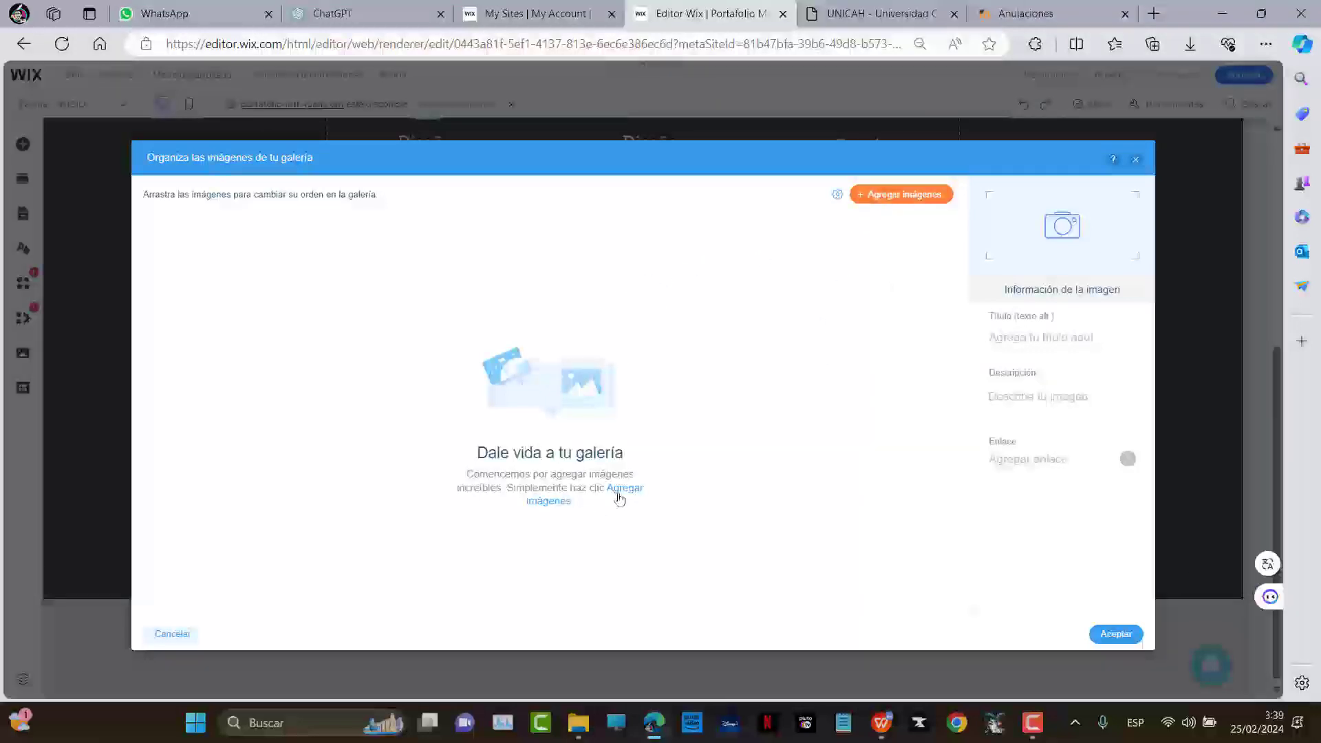
{"action": "key", "text": "ctrl+minus"}
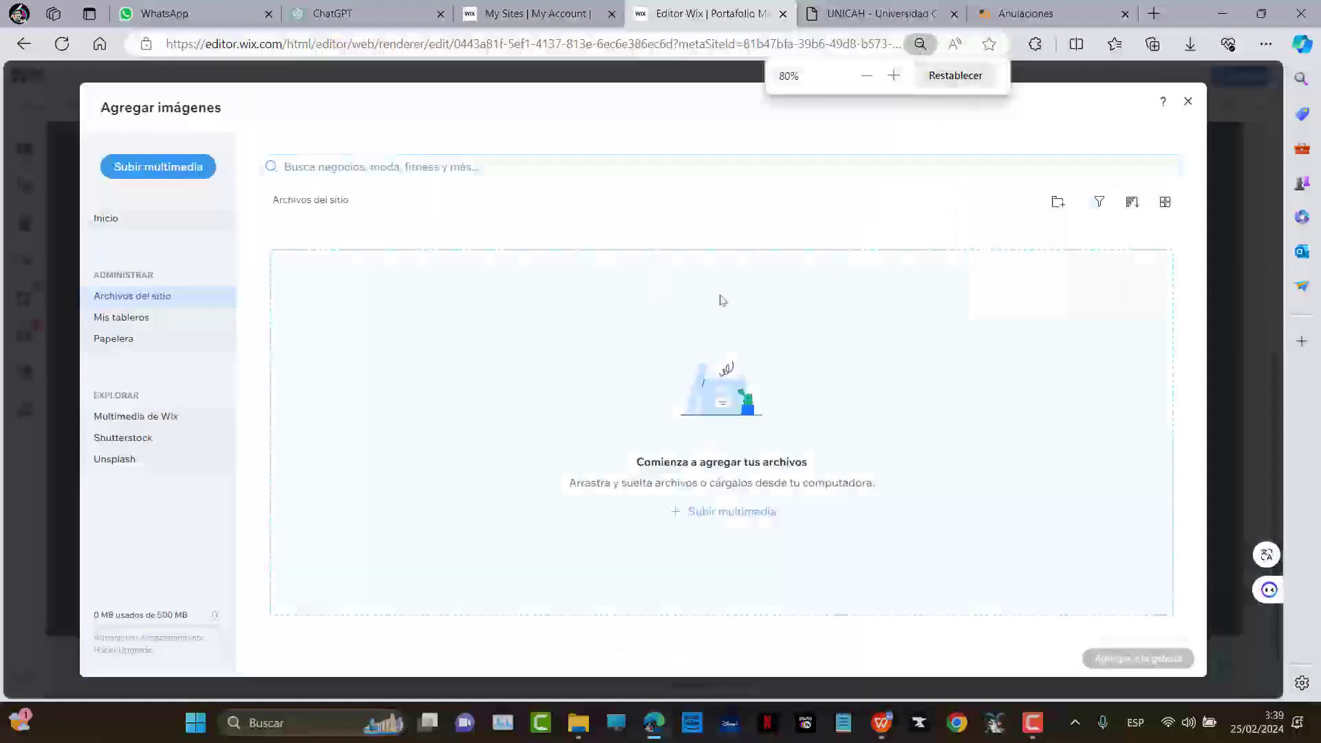
Upload the five CV photos from Explorer into the Agregar imágenes media manager
{"action": "key", "text": "alt+Tab"}
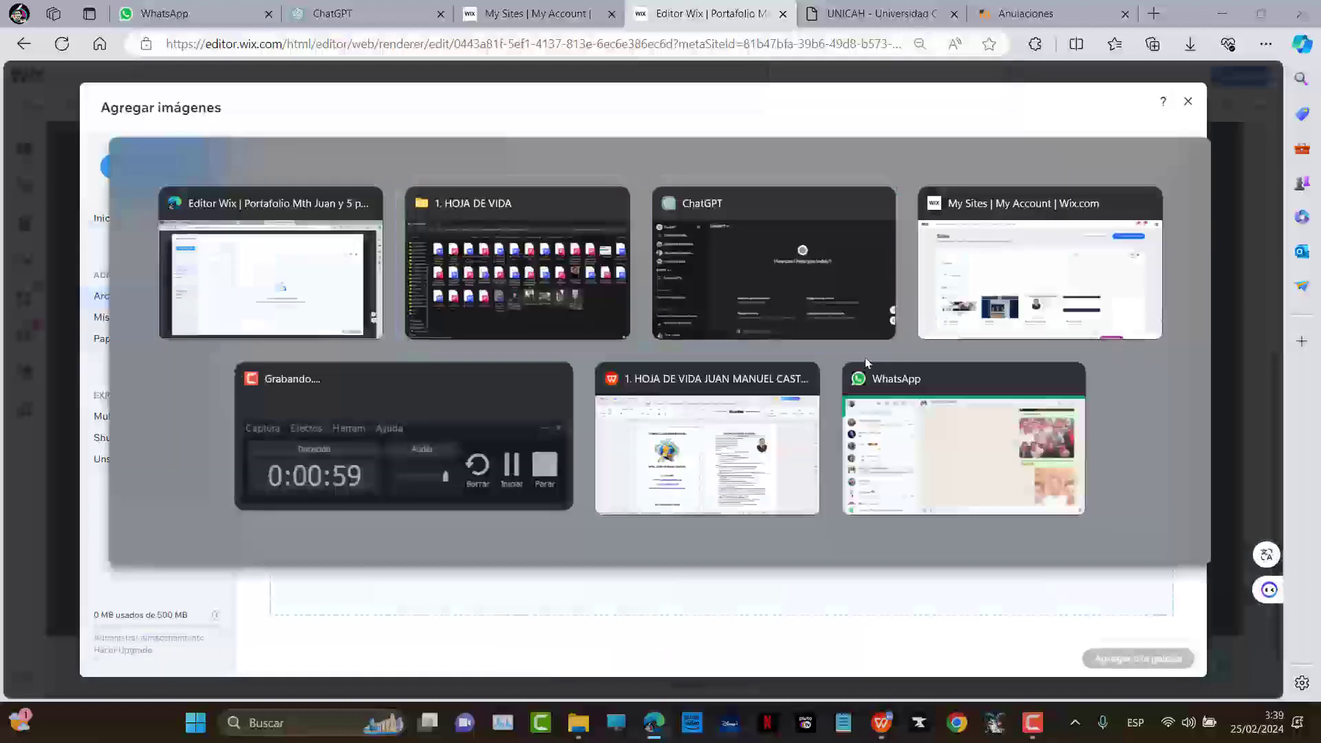
{"action": "left_click", "coordinate": [592, 324]}
{"action": "left_click_drag", "start_coordinate": [643, 451], "coordinate": [654, 415]}
{"action": "key", "text": "alt+Tab"}
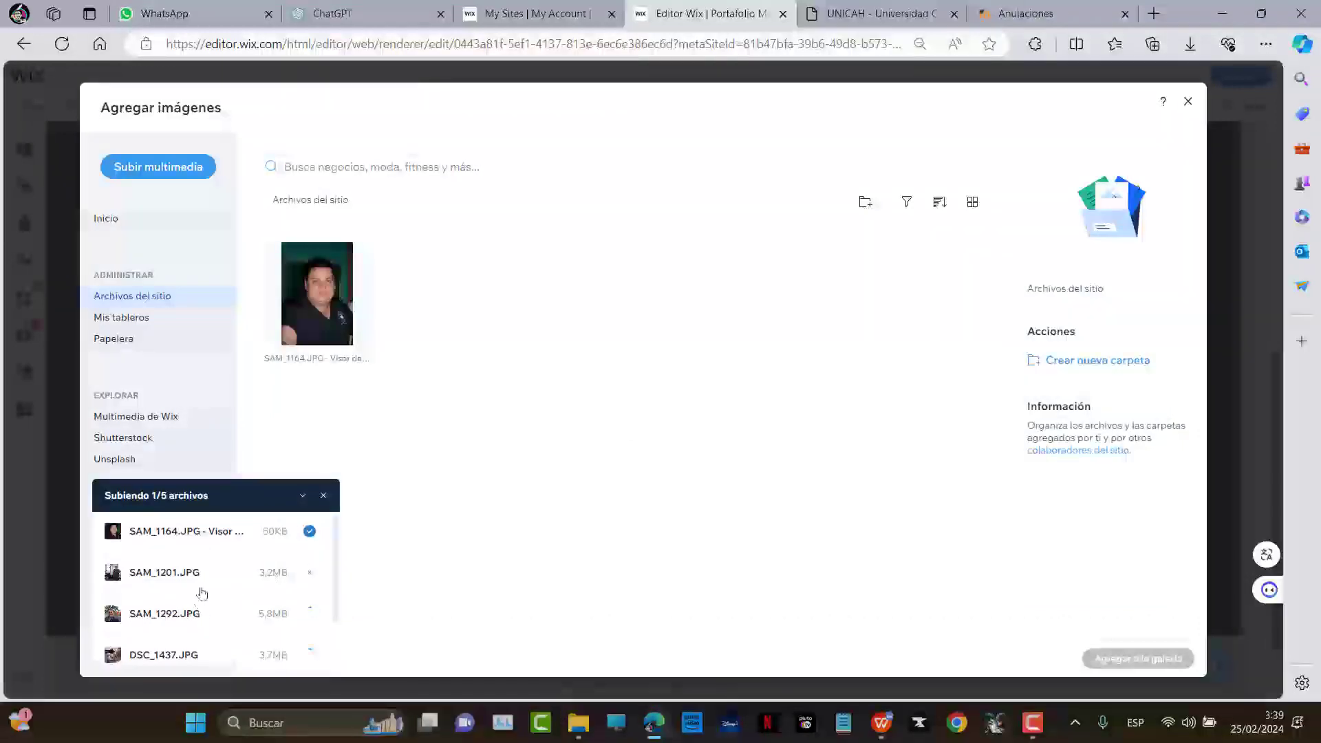
{"action": "scroll", "coordinate": [267, 574], "scroll_direction": "down", "scroll_amount": 1}
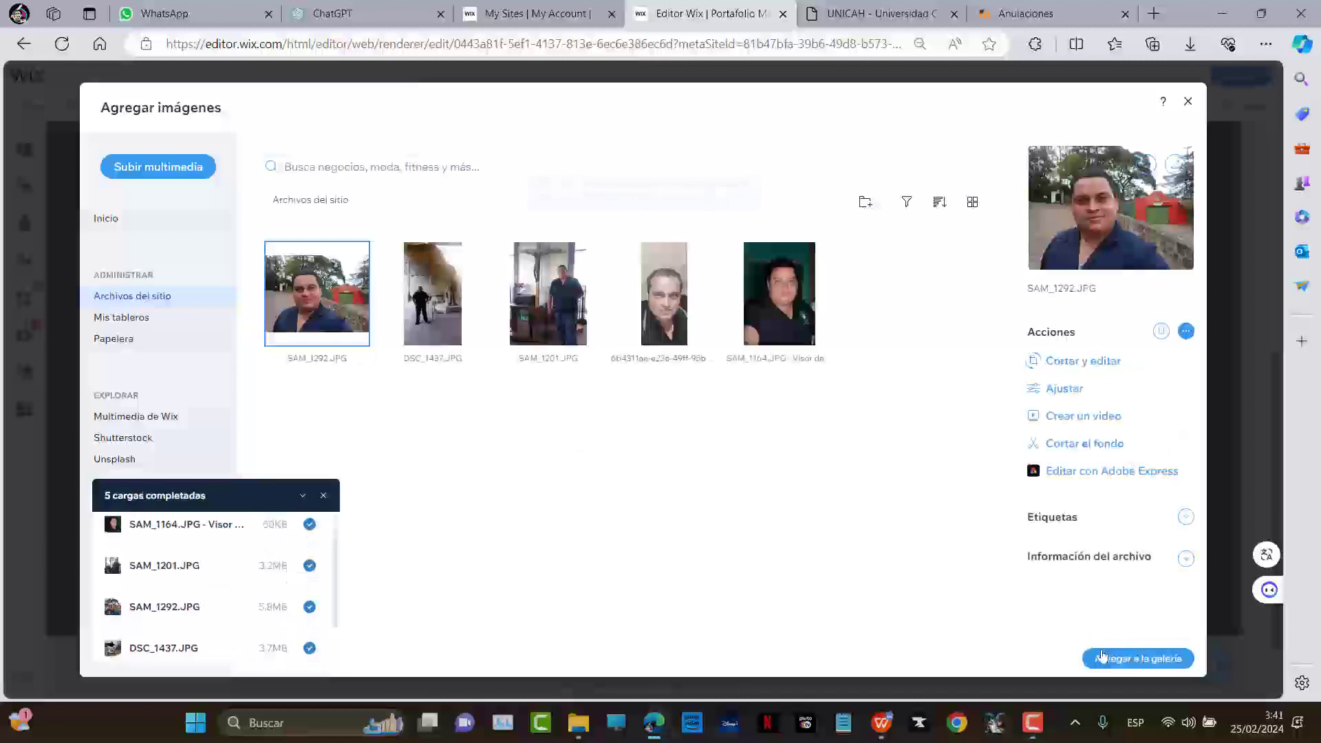
{"action": "left_click", "coordinate": [1103, 657]}
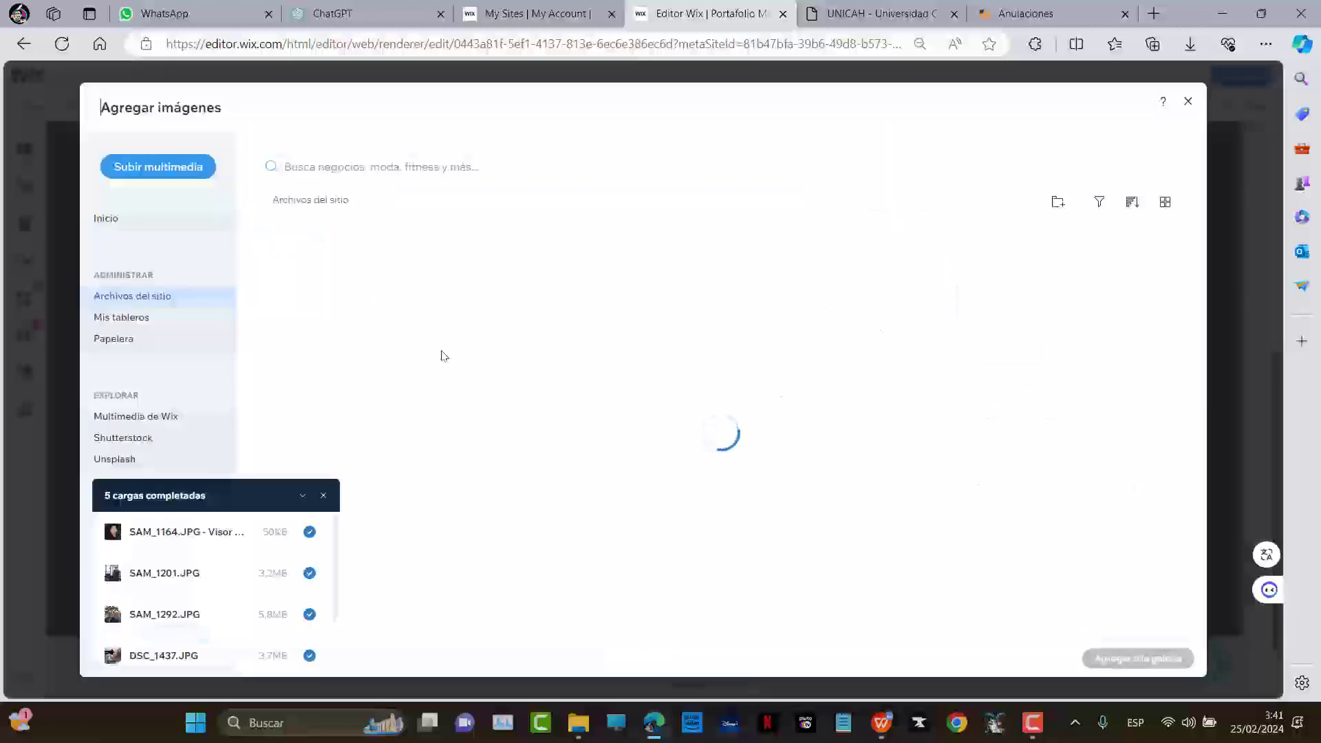
Select SAM_1292, DSC_1437, SAM_1201, the selfie and dark-shirt portrait, and add them
{"action": "left_click", "coordinate": [317, 296]}
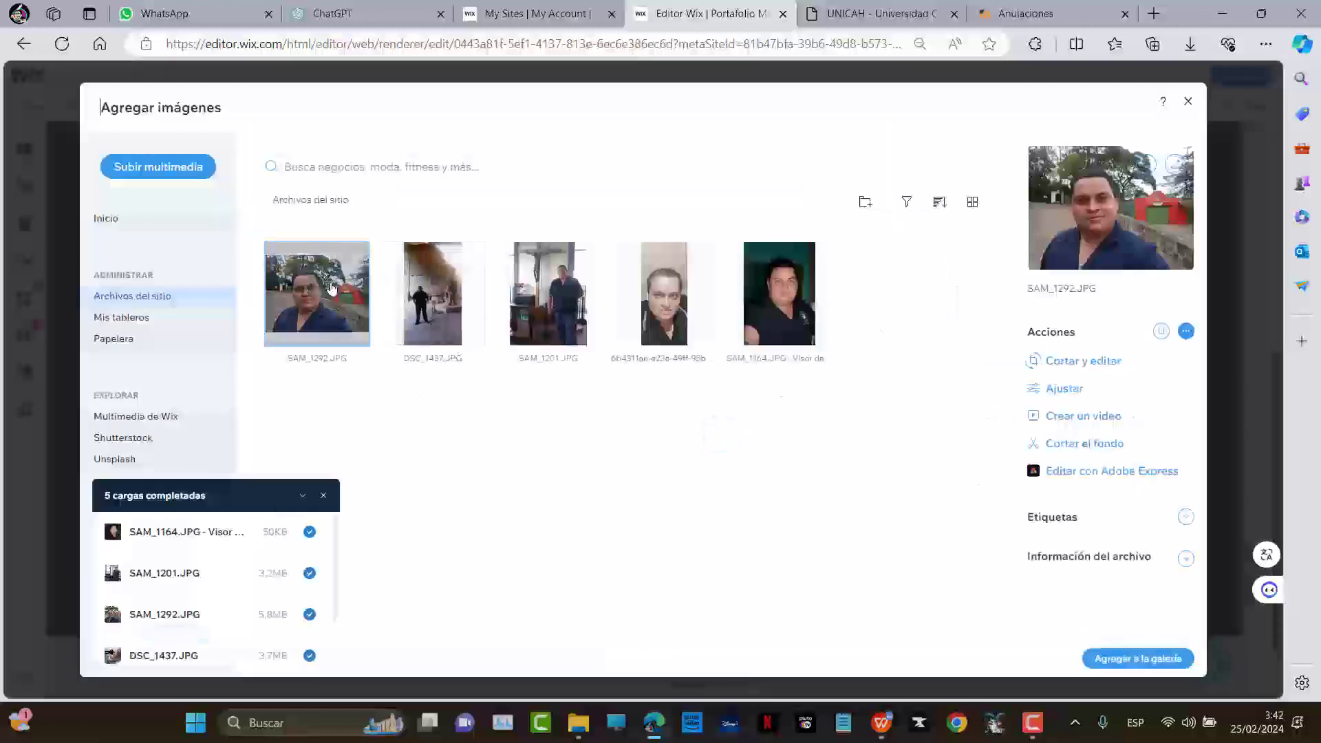
{"action": "left_click", "coordinate": [438, 305]}
{"action": "left_click", "coordinate": [539, 318]}
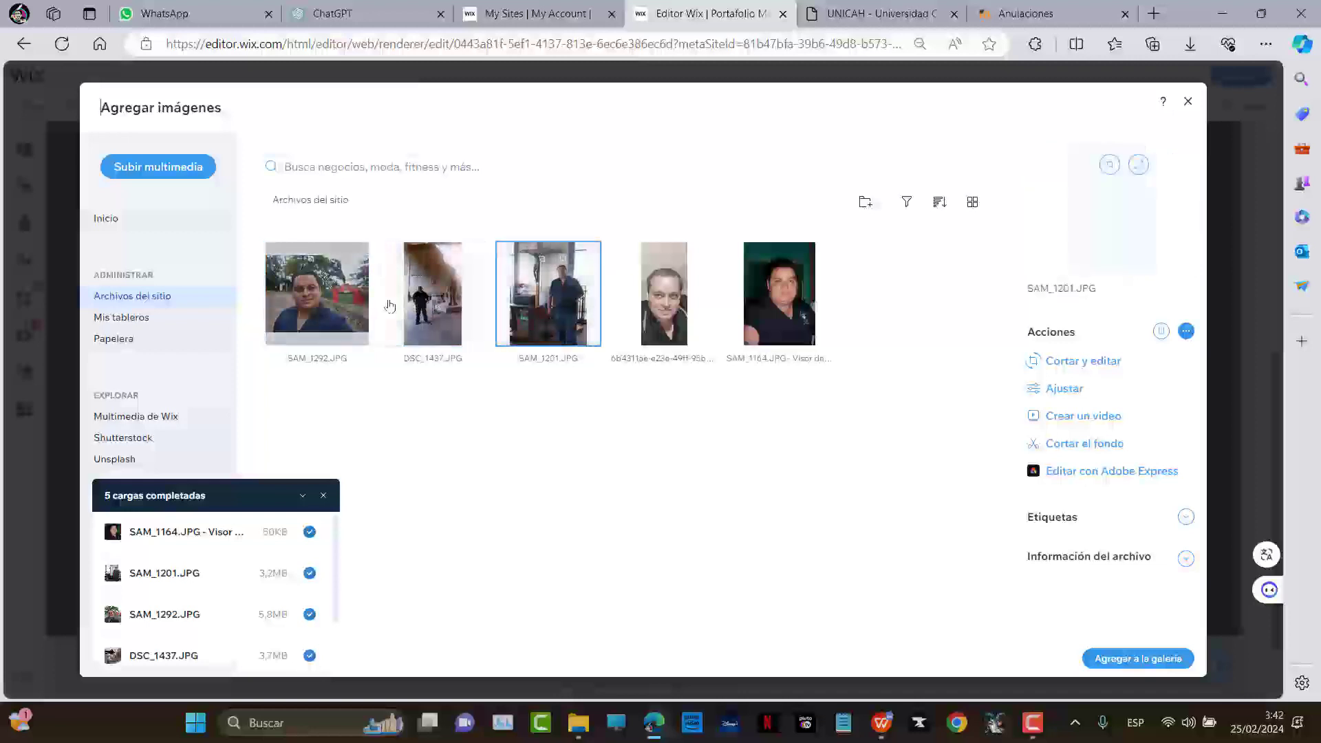
{"action": "left_click", "coordinate": [361, 310], "text": "ctrl"}
{"action": "left_click", "coordinate": [394, 310], "text": "ctrl"}
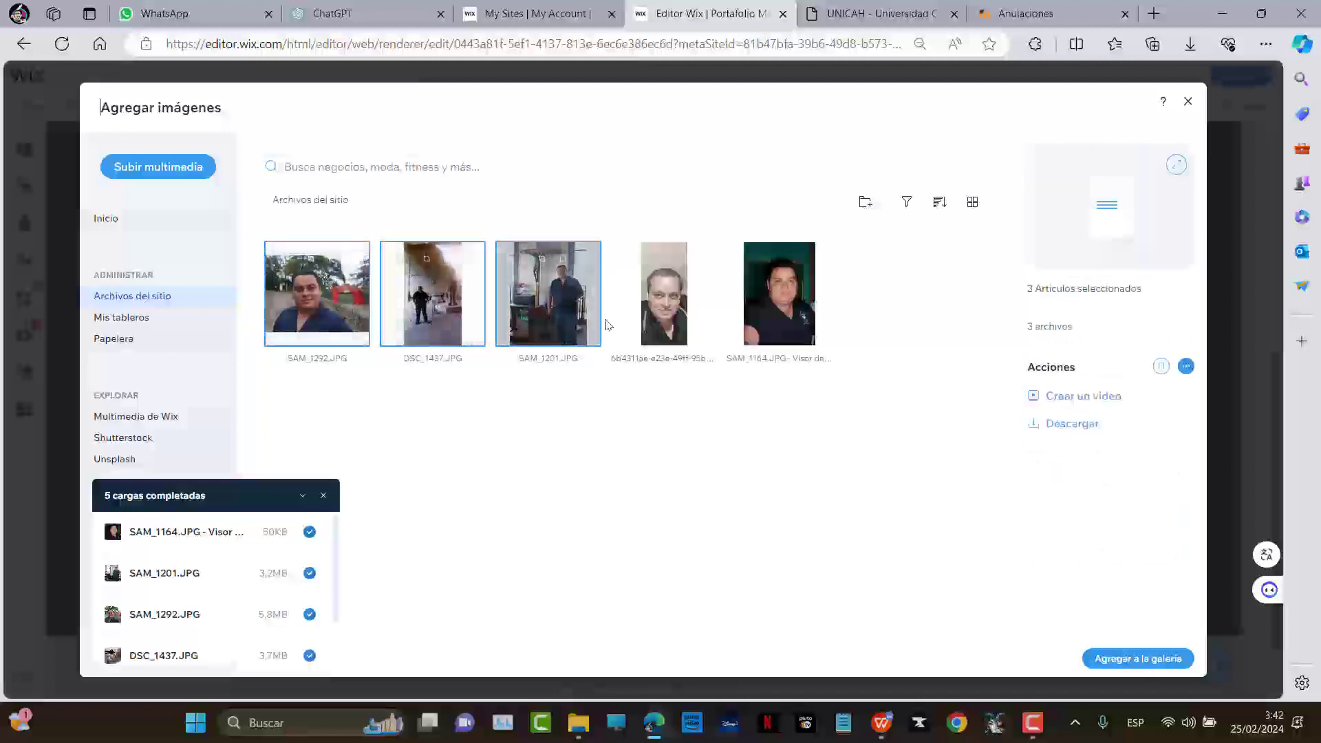
{"action": "left_click", "coordinate": [662, 303], "text": "ctrl"}
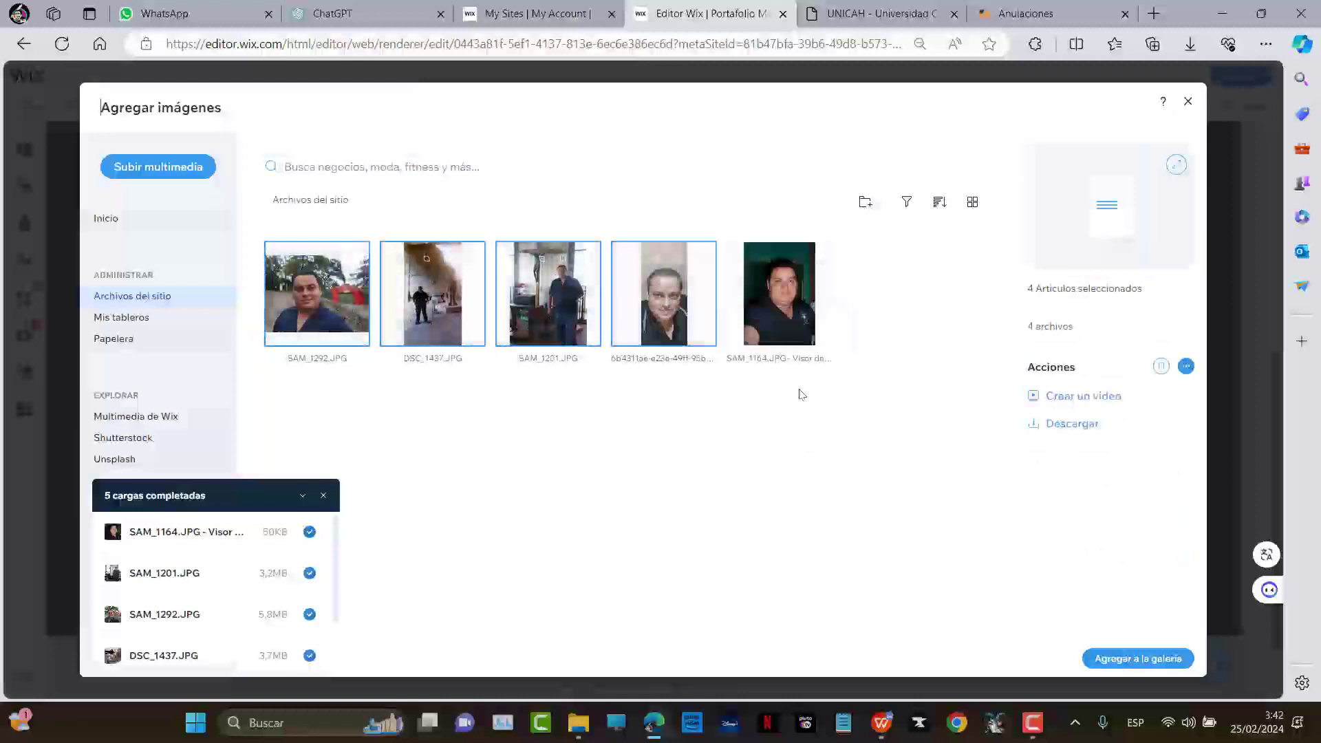
{"action": "left_click", "coordinate": [785, 302], "text": "ctrl"}
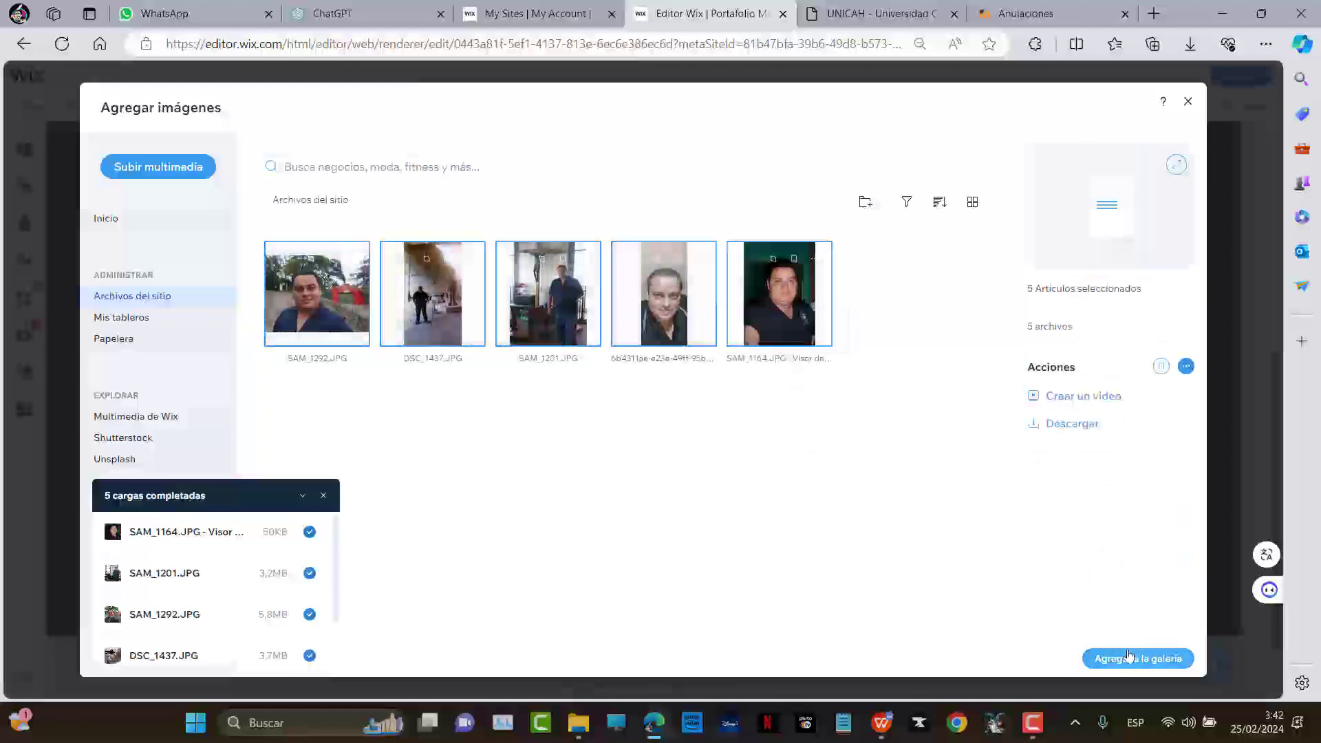
{"action": "left_click", "coordinate": [1131, 657]}
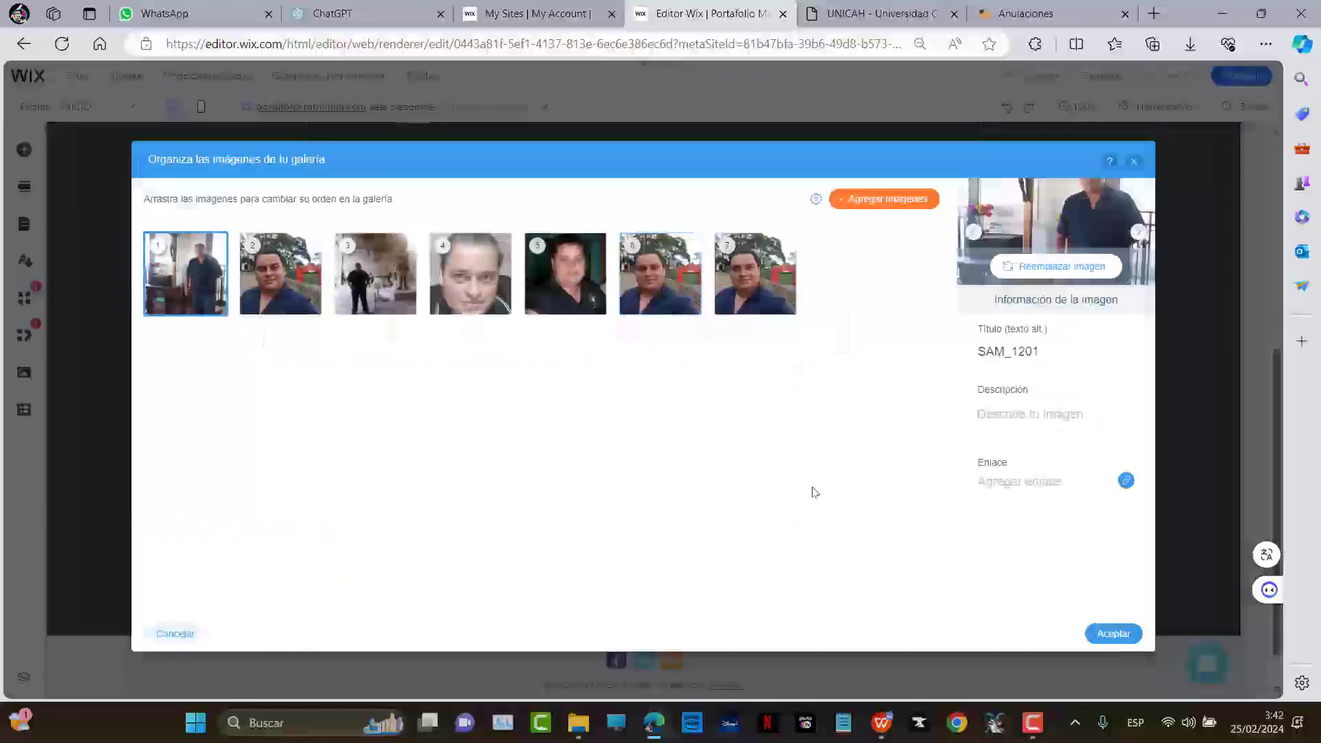
Remove duplicate images 7 and 6, confirm with Aceptar, and open Vista previa
{"action": "left_click", "coordinate": [778, 302]}
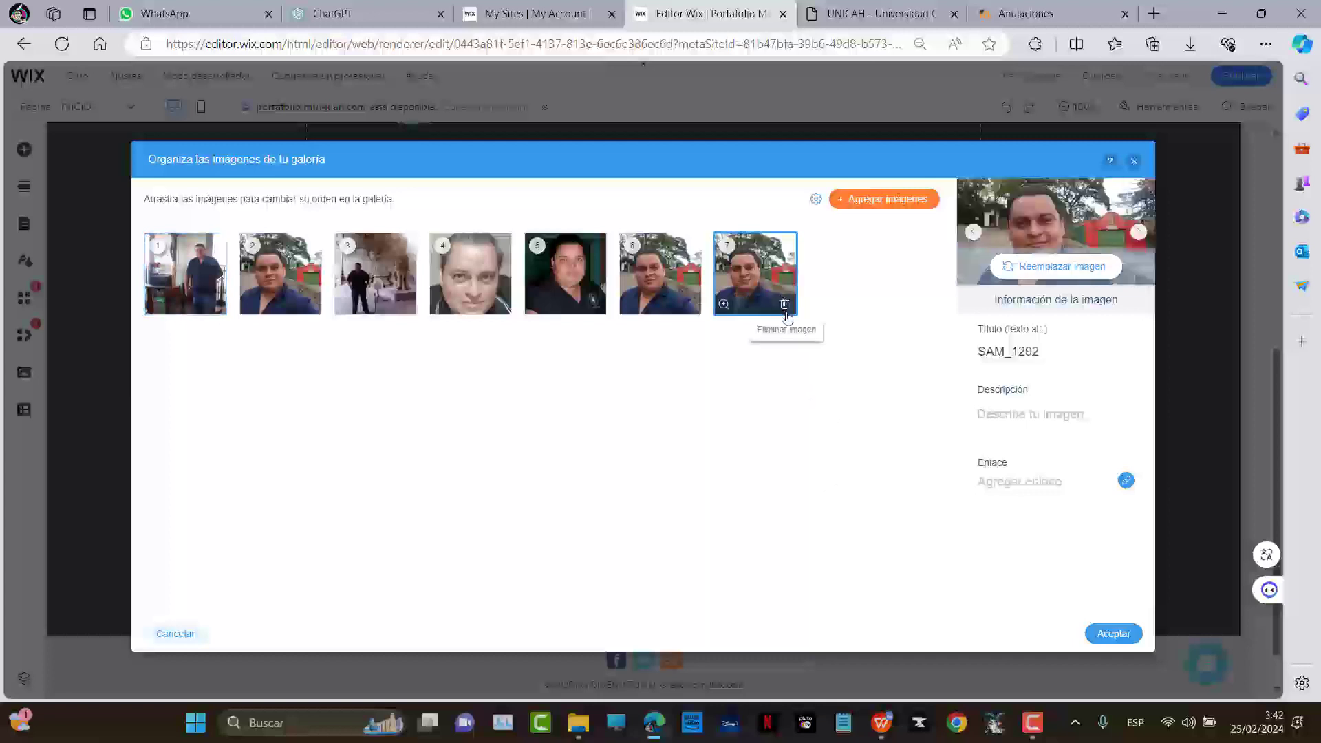
{"action": "left_click", "coordinate": [784, 307]}
{"action": "left_click", "coordinate": [690, 307]}
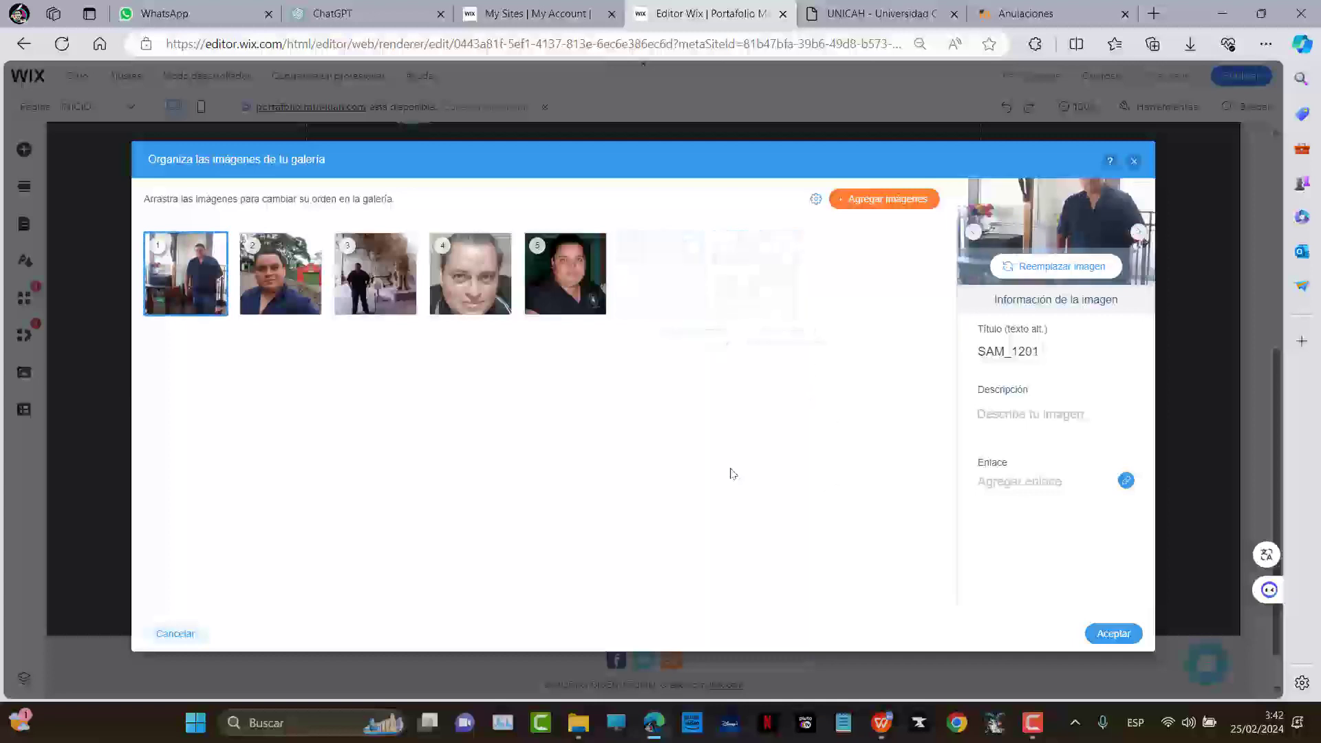
{"action": "left_click", "coordinate": [1113, 633]}
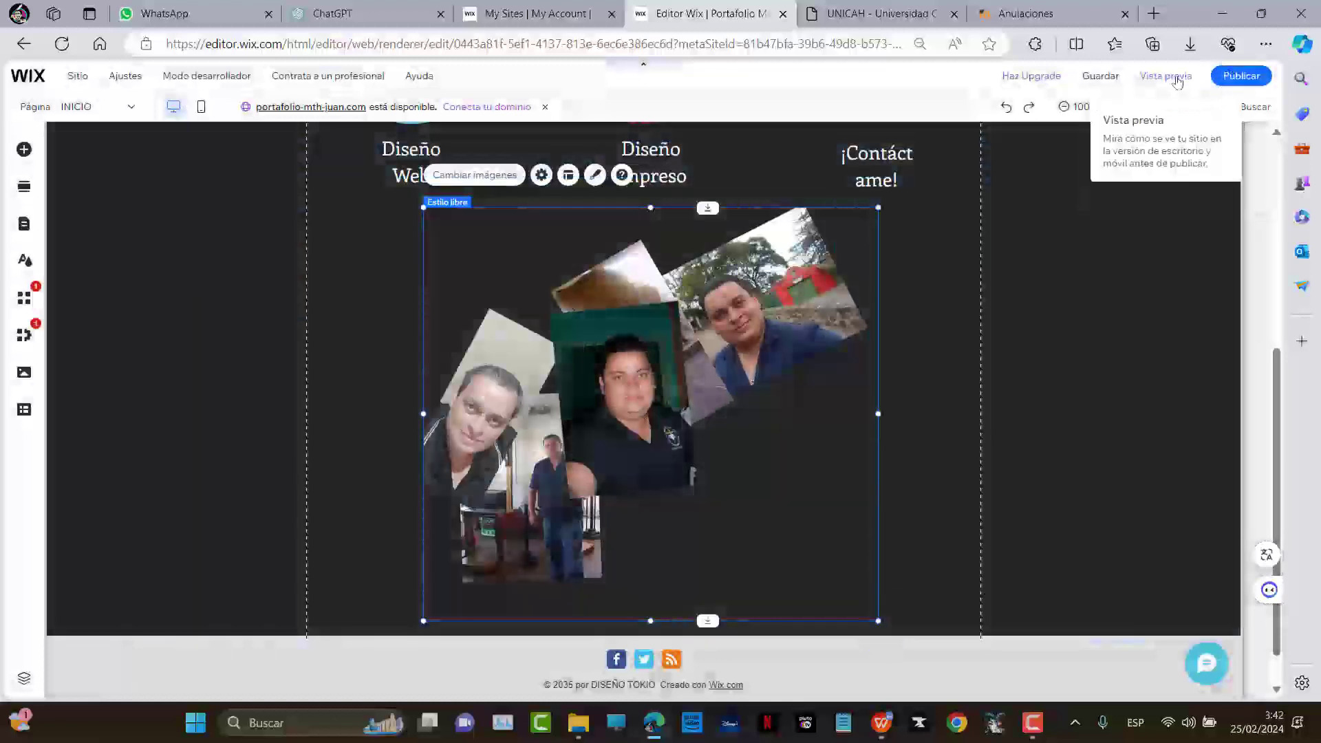
{"action": "left_click", "coordinate": [1166, 75]}
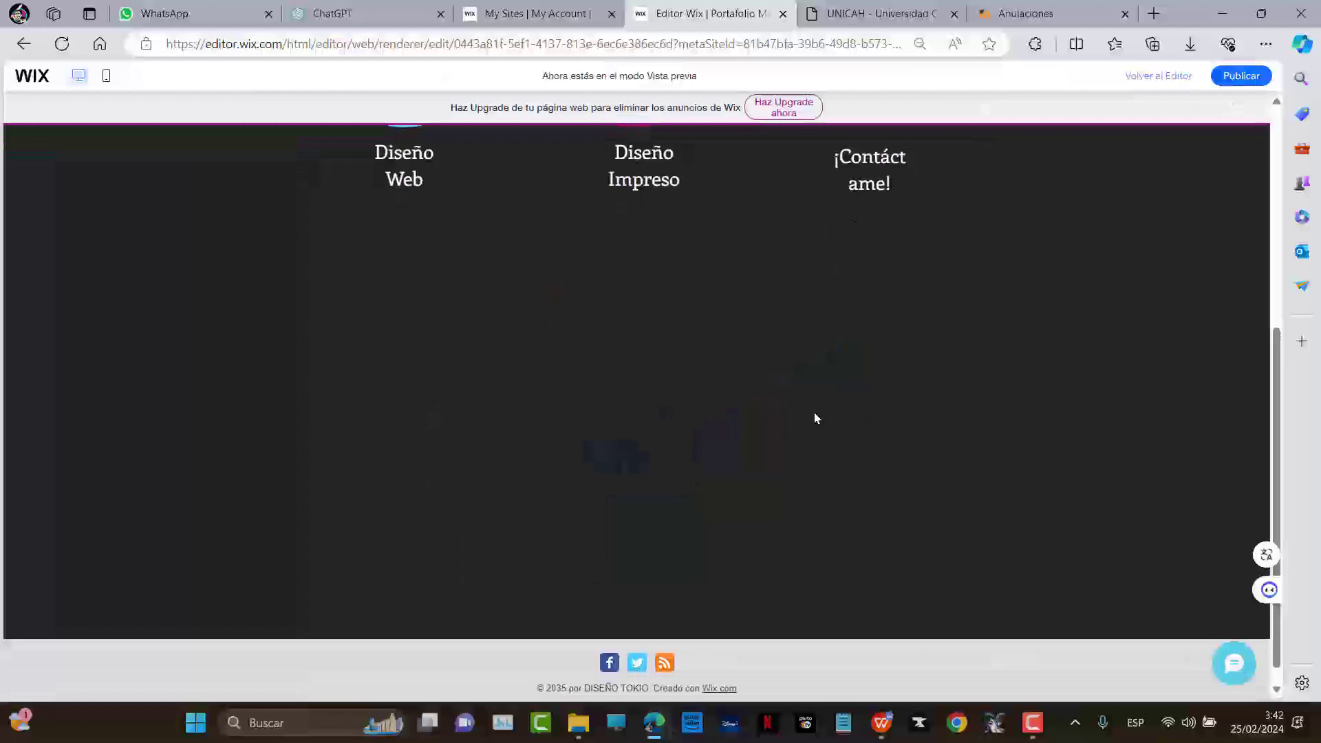
Browse the preview, visiting the CURRICULUM page and returning to INICIO
{"action": "scroll", "coordinate": [922, 413], "scroll_direction": "up", "scroll_amount": 4}
{"action": "scroll", "coordinate": [977, 396], "scroll_direction": "down", "scroll_amount": 3}
{"action": "scroll", "coordinate": [1059, 370], "scroll_direction": "up", "scroll_amount": 3}
{"action": "scroll", "coordinate": [1059, 370], "scroll_direction": "up", "scroll_amount": 2}
{"action": "scroll", "coordinate": [1051, 374], "scroll_direction": "down", "scroll_amount": 5}
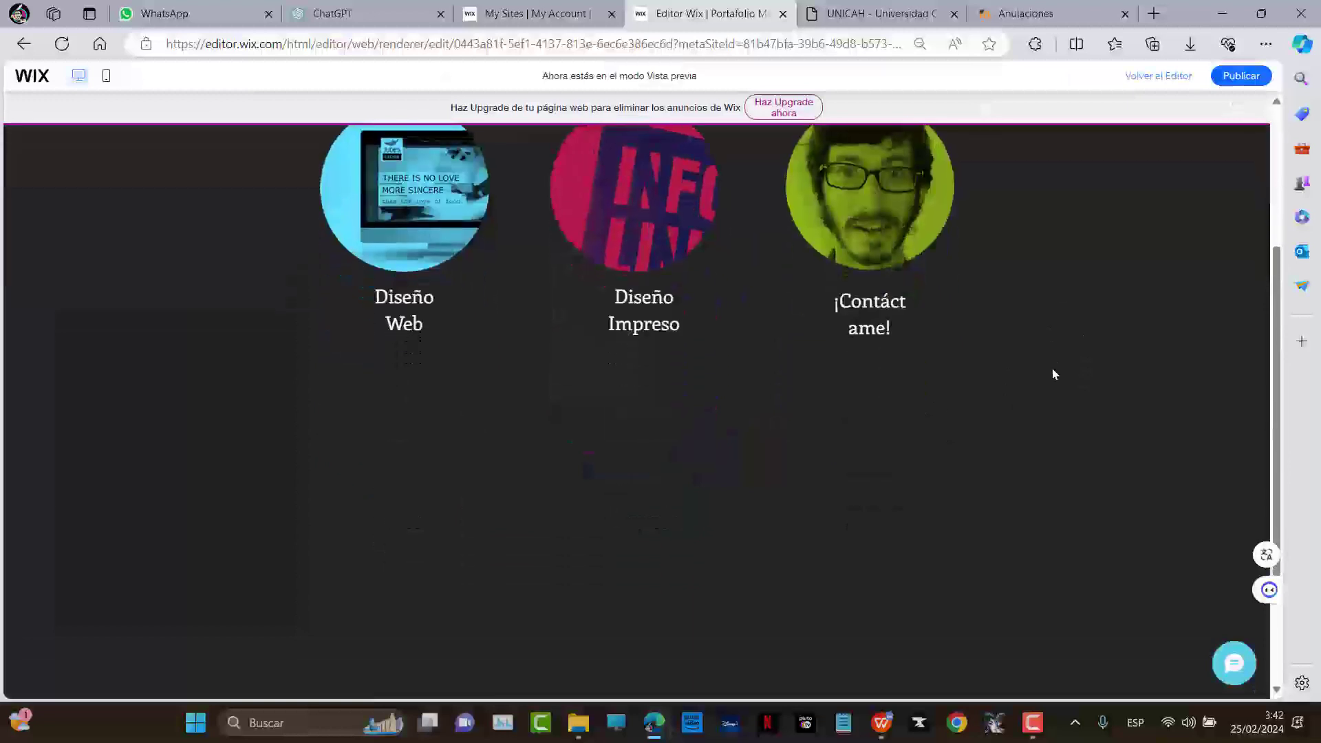
{"action": "scroll", "coordinate": [1054, 374], "scroll_direction": "up", "scroll_amount": 5}
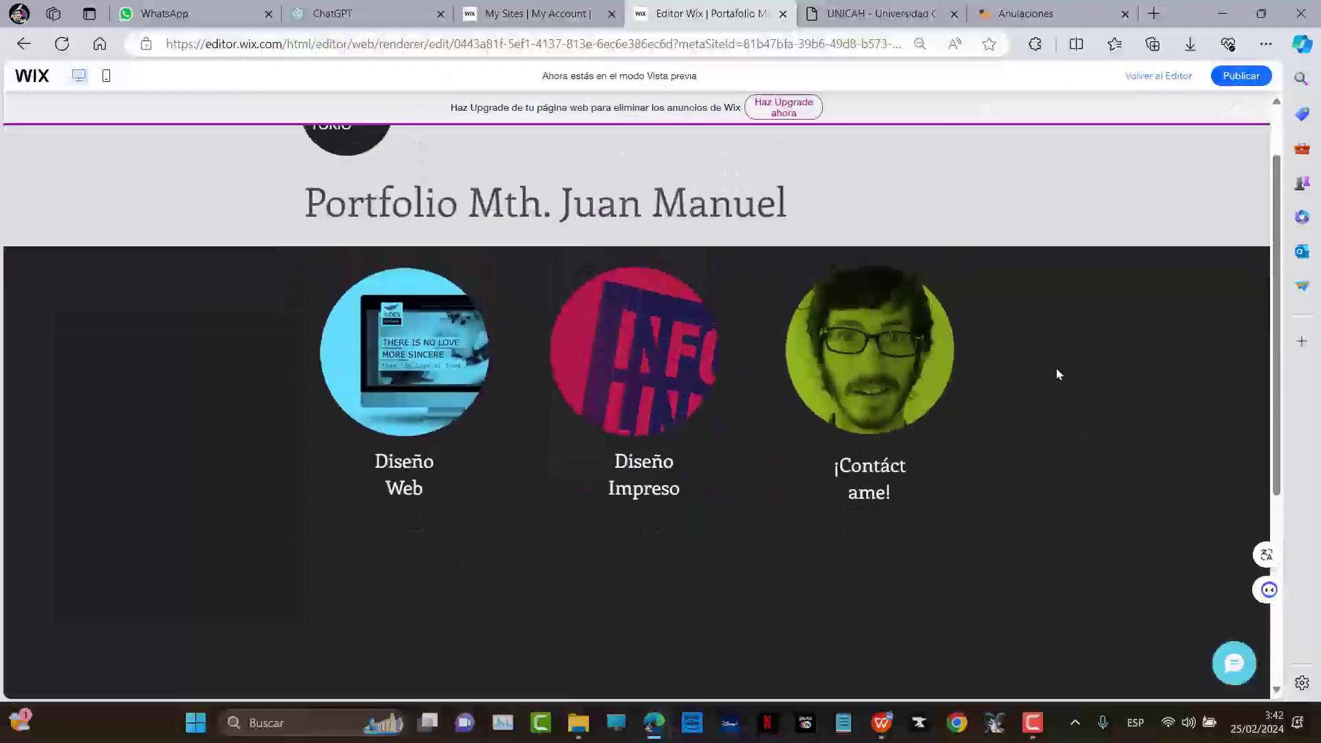
{"action": "scroll", "coordinate": [1058, 374], "scroll_direction": "down", "scroll_amount": 5}
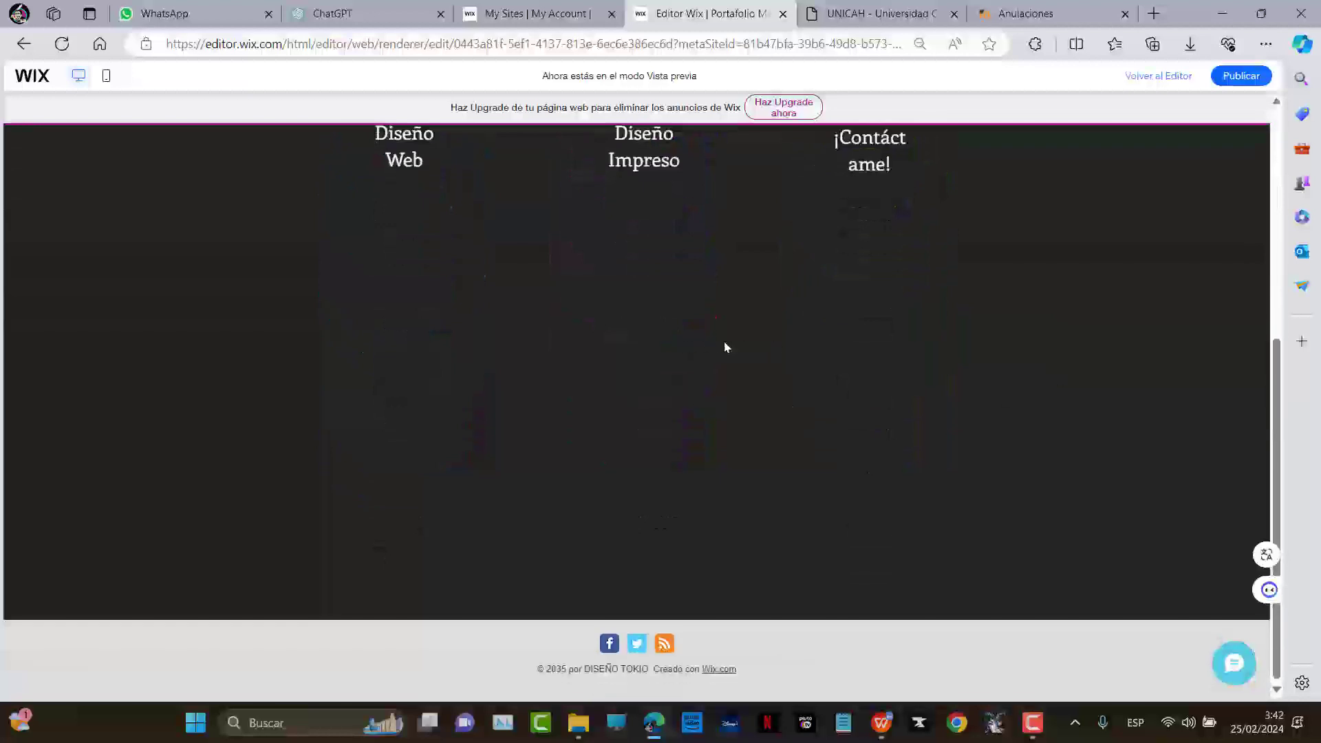
{"action": "scroll", "coordinate": [1002, 366], "scroll_direction": "up", "scroll_amount": 5}
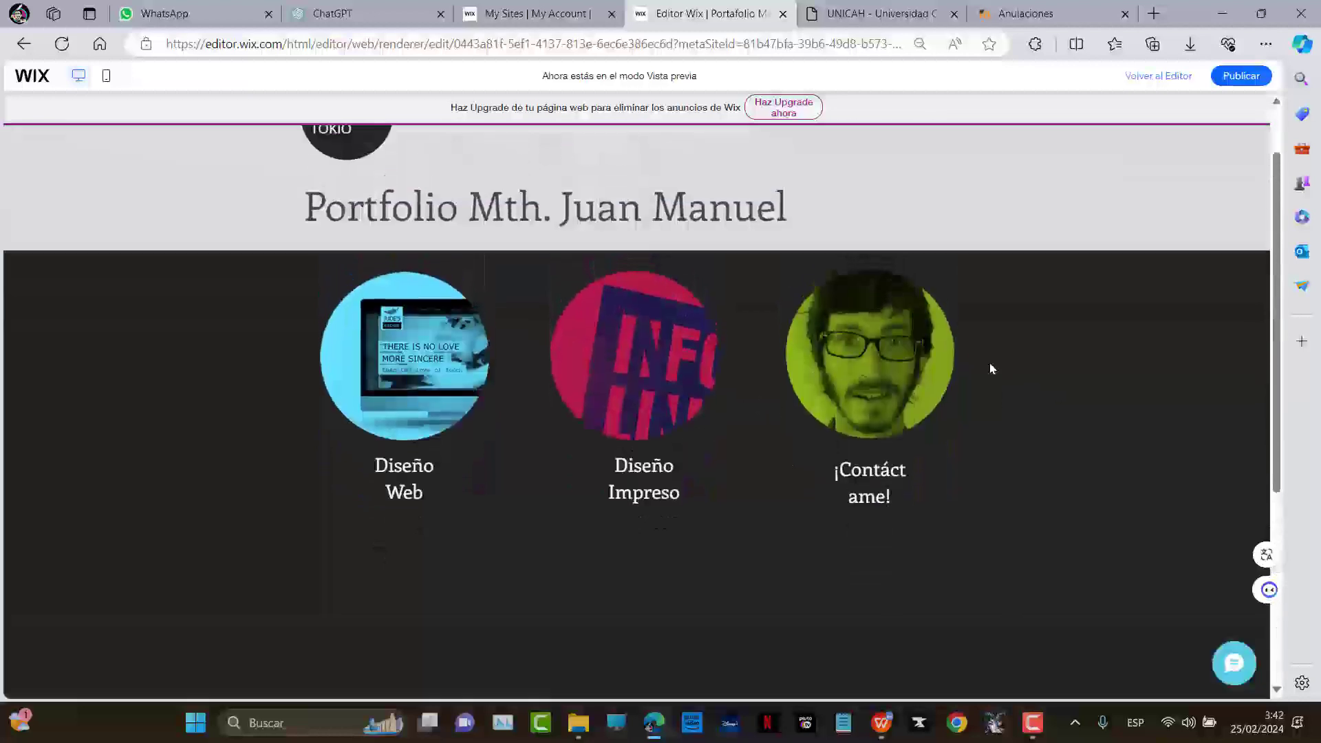
{"action": "scroll", "coordinate": [664, 392], "scroll_direction": "down", "scroll_amount": 3}
{"action": "scroll", "coordinate": [717, 374], "scroll_direction": "up", "scroll_amount": 3}
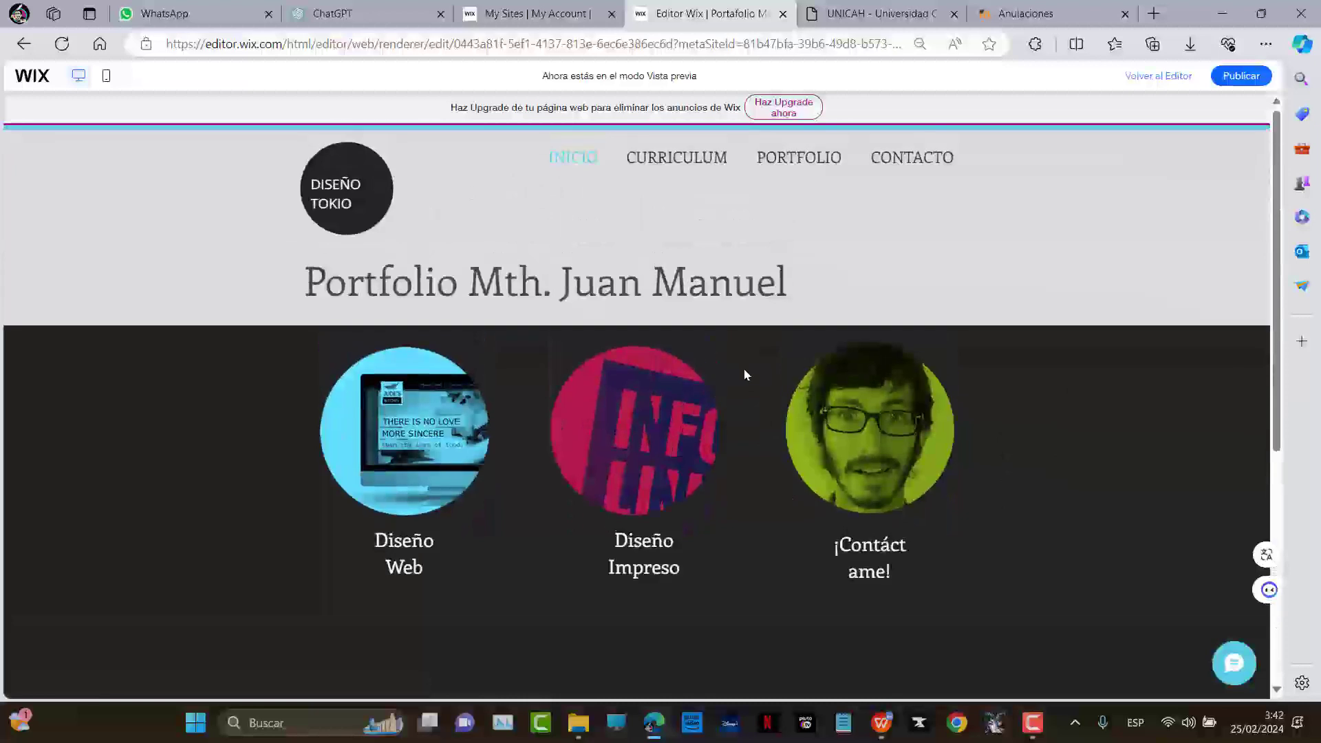
{"action": "left_click", "coordinate": [683, 157]}
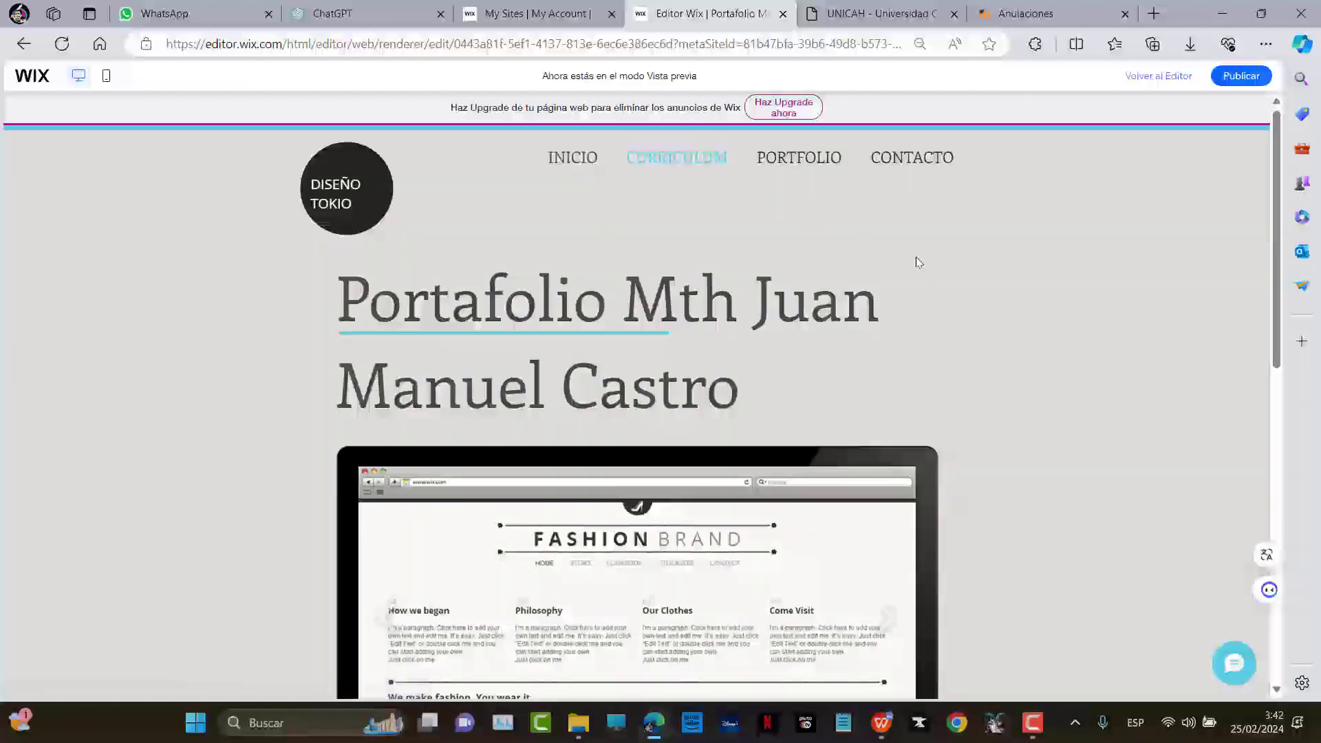
{"action": "left_click", "coordinate": [563, 155]}
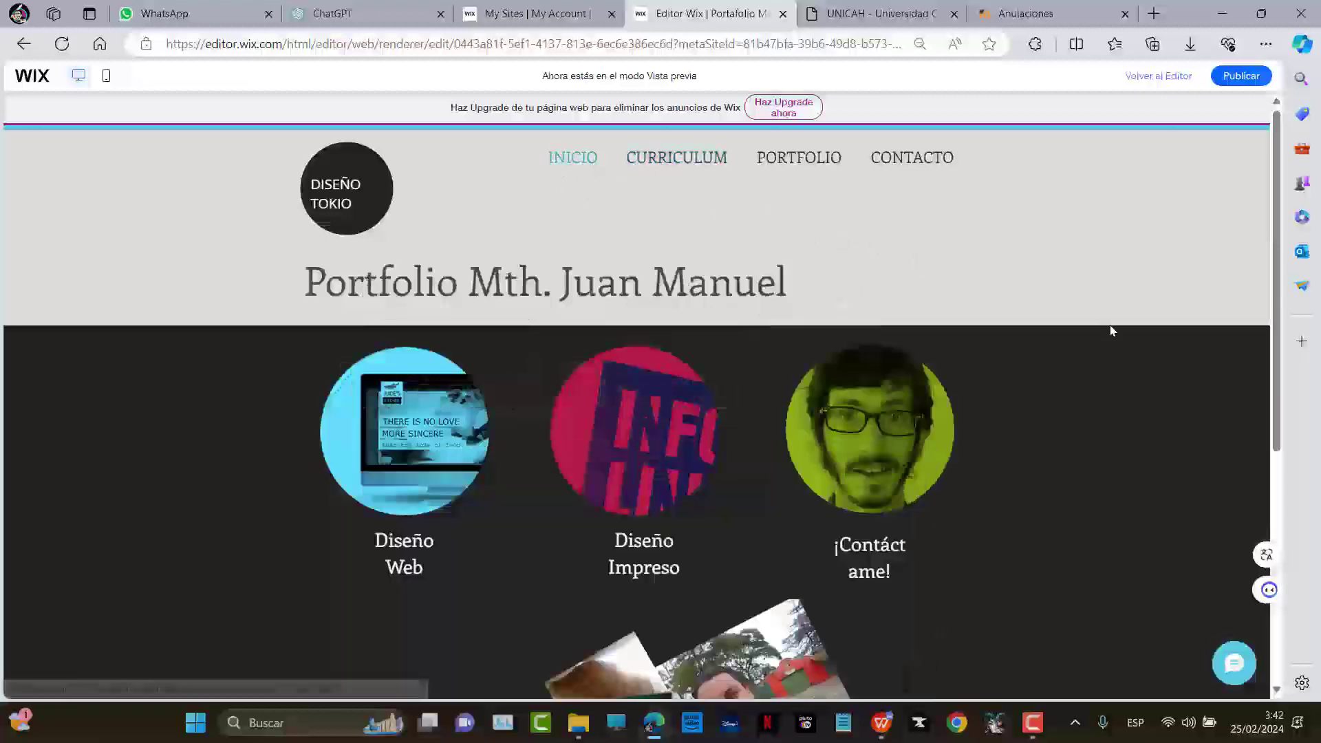
{"action": "scroll", "coordinate": [1101, 324], "scroll_direction": "down", "scroll_amount": 5}
Move the centre collage photo and enlarge and reposition the man-in-blue photo
{"action": "left_click", "coordinate": [652, 387]}
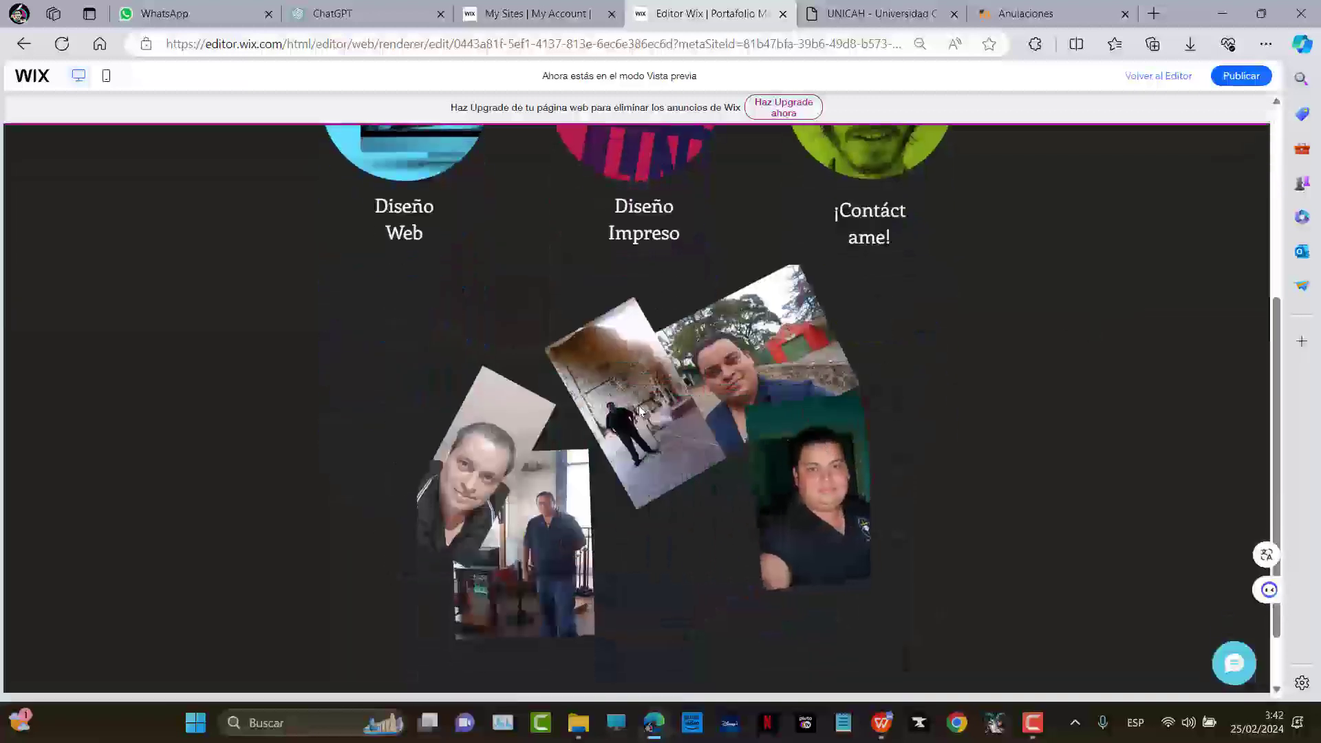
{"action": "left_click_drag", "start_coordinate": [651, 406], "coordinate": [489, 312]}
{"action": "left_click_drag", "start_coordinate": [716, 286], "coordinate": [748, 342]}
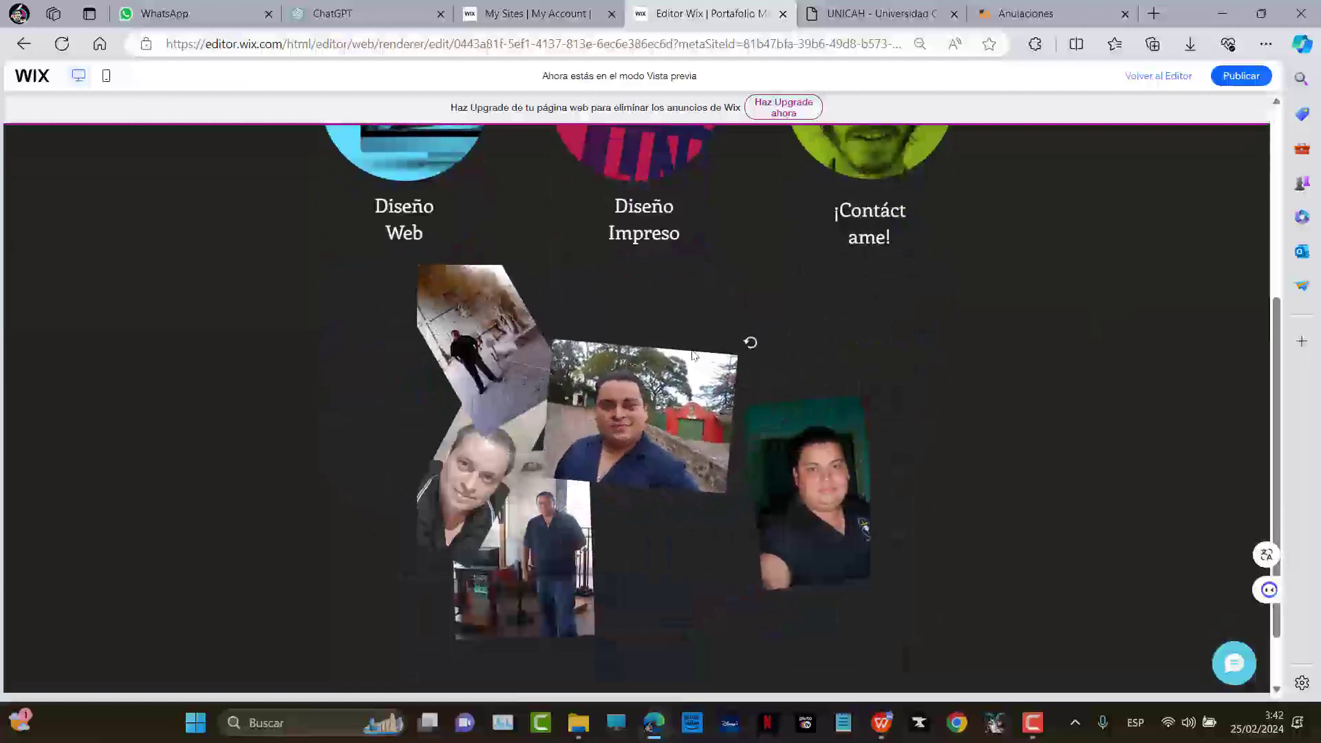
{"action": "left_click_drag", "start_coordinate": [553, 340], "coordinate": [487, 287]}
{"action": "left_click_drag", "start_coordinate": [510, 450], "coordinate": [636, 454]}
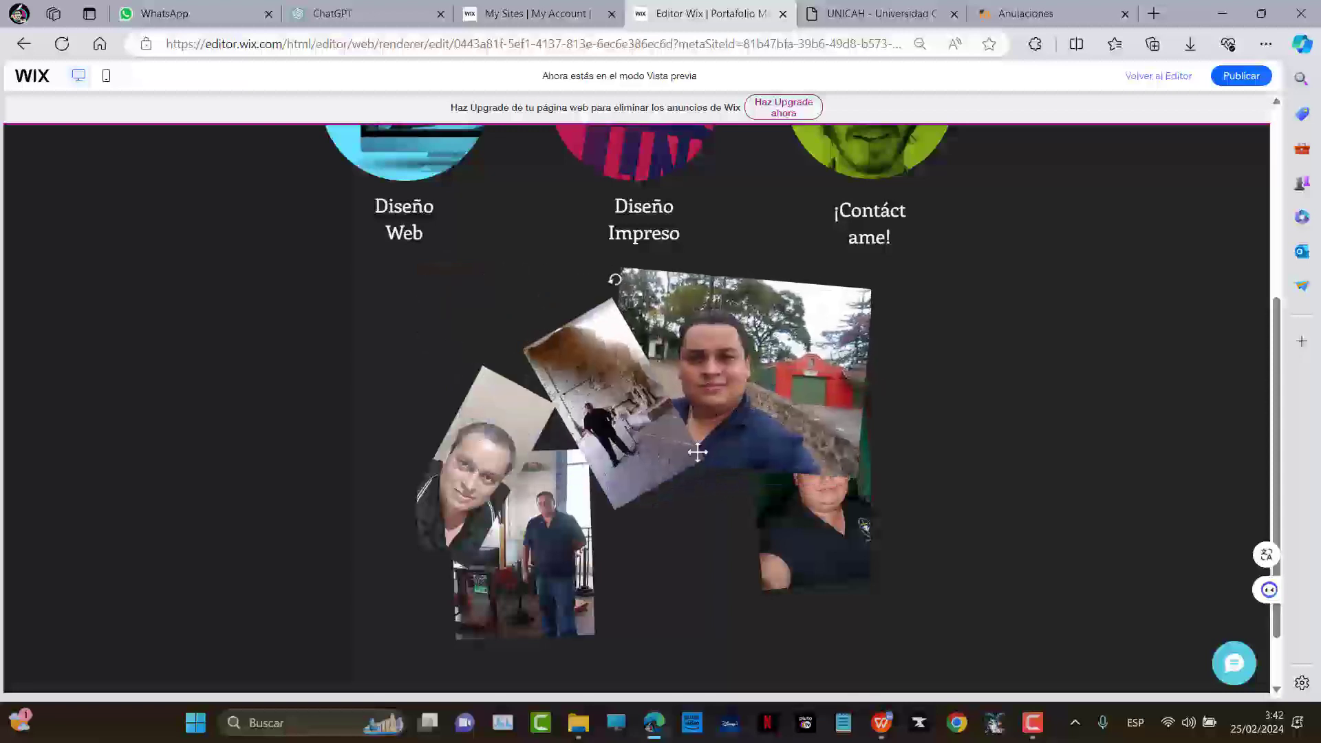
Rotate the hallway photo upright, enlarge it on the left, and return to the editor
{"action": "left_click_drag", "start_coordinate": [612, 278], "coordinate": [663, 309]}
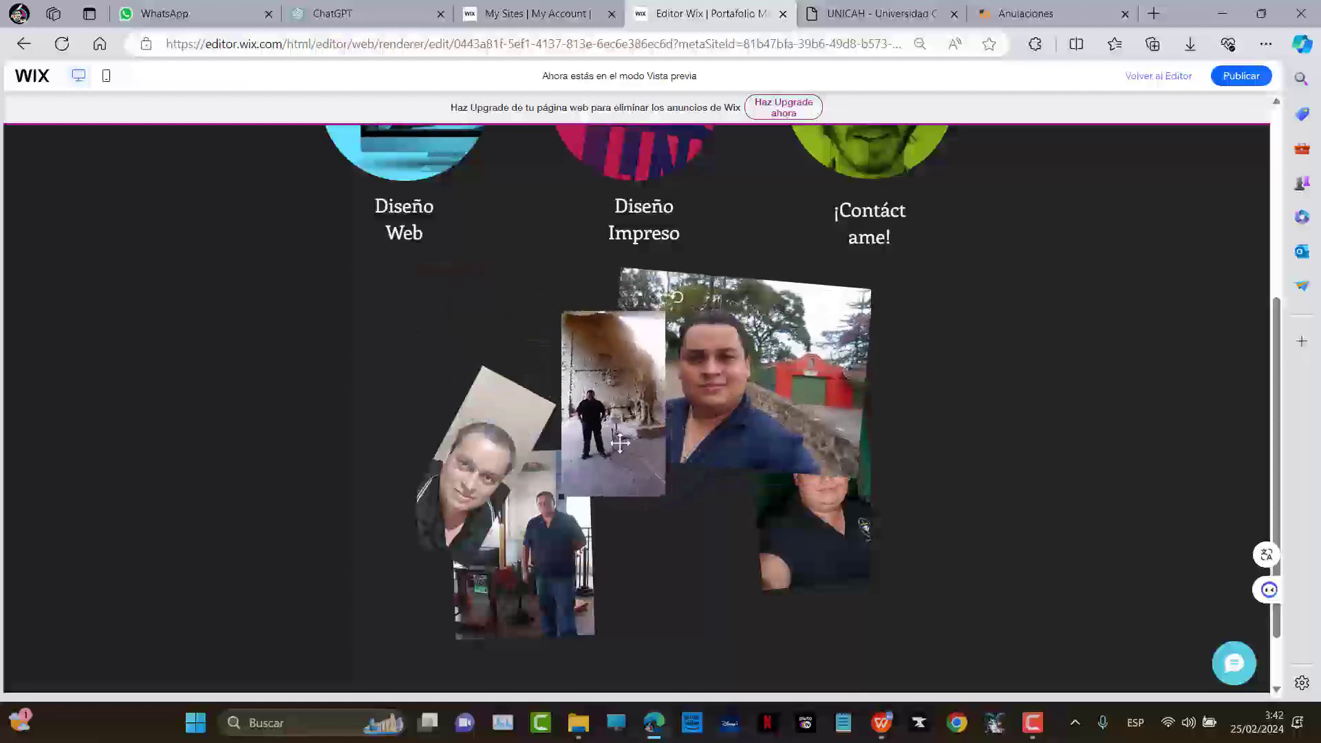
{"action": "left_click_drag", "start_coordinate": [625, 450], "coordinate": [626, 448]}
{"action": "left_click_drag", "start_coordinate": [678, 511], "coordinate": [788, 622]}
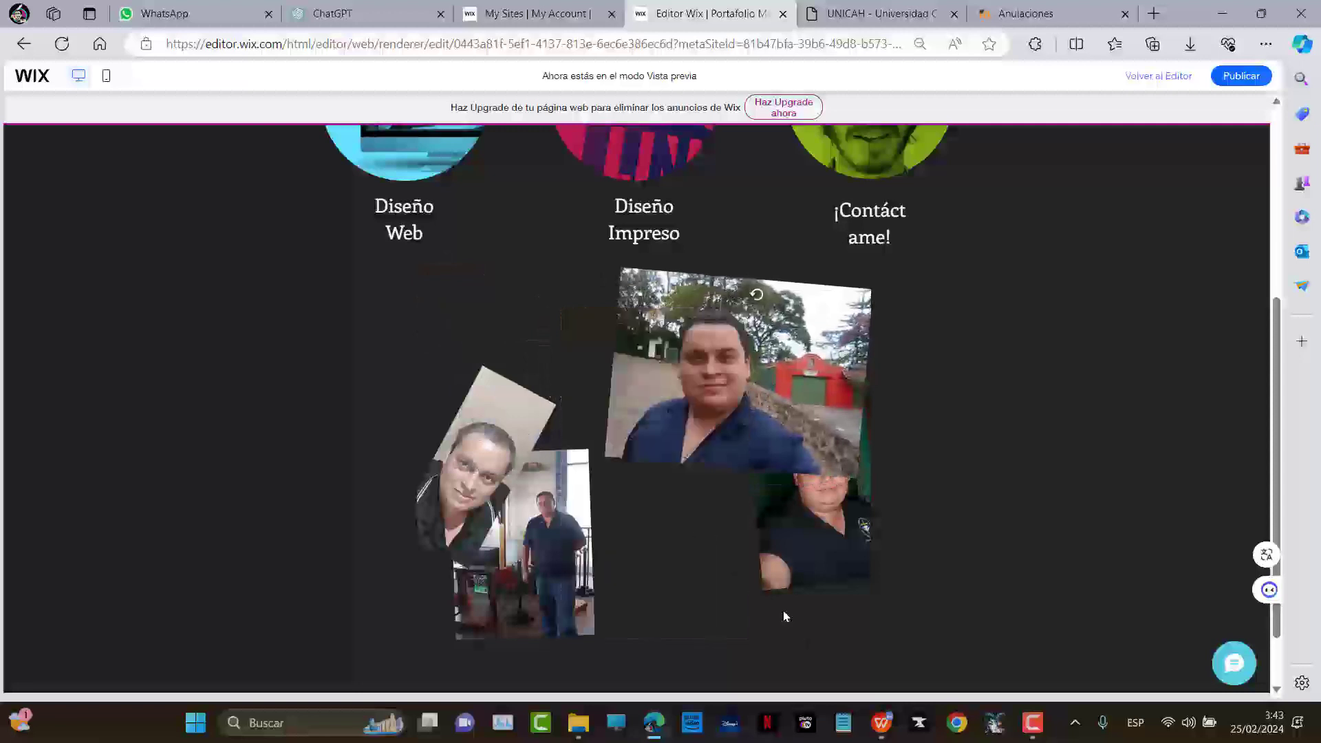
{"action": "left_click_drag", "start_coordinate": [688, 544], "coordinate": [543, 500]}
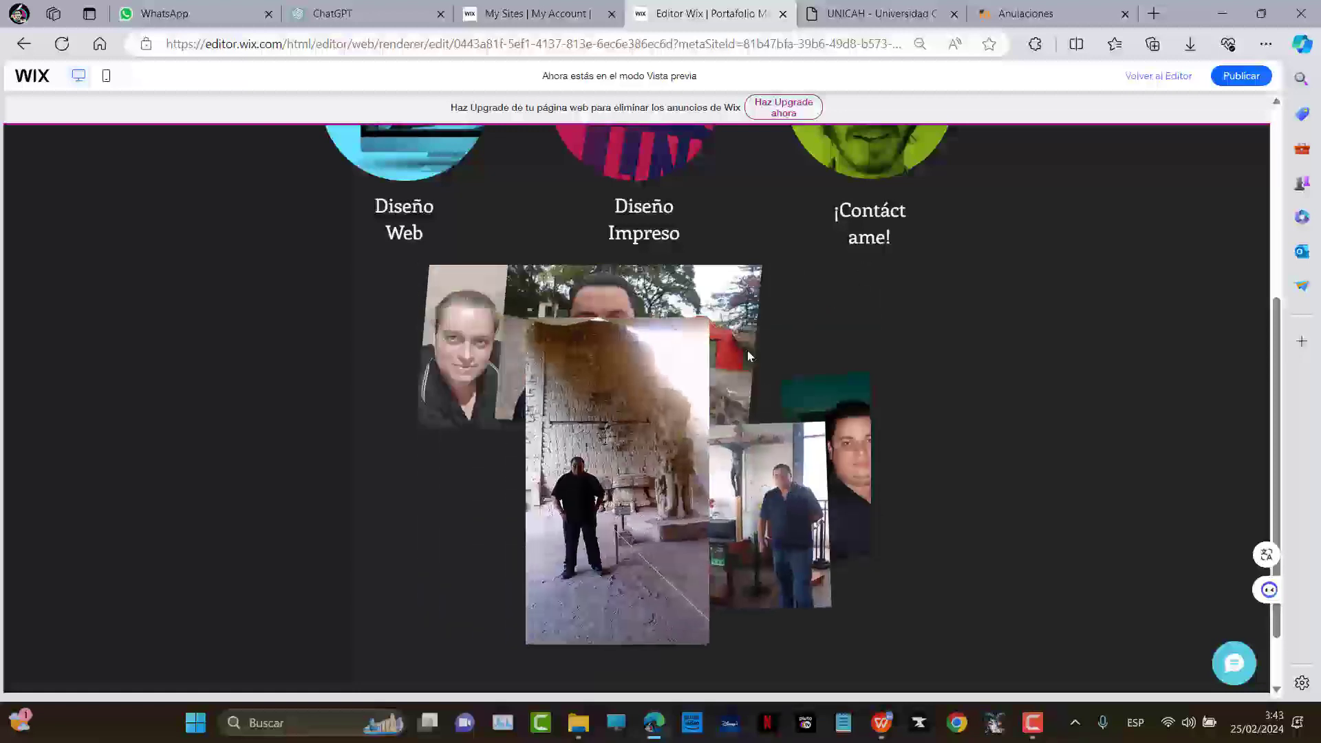
{"action": "left_click", "coordinate": [1147, 81]}
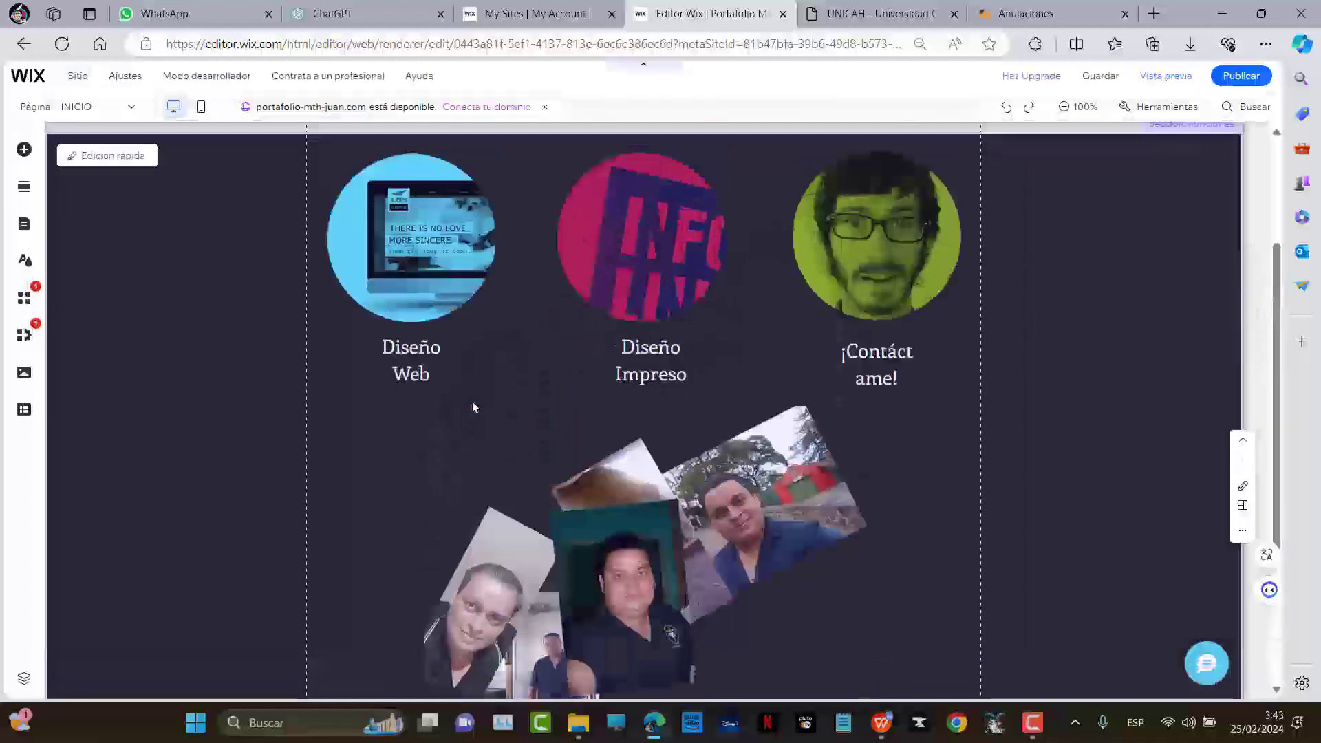
Add the Clásico snowy-forest preset from Franjas below the collage strip
{"action": "scroll", "coordinate": [481, 399], "scroll_direction": "up", "scroll_amount": 3}
{"action": "left_click", "coordinate": [24, 150]}
{"action": "left_click", "coordinate": [88, 181]}
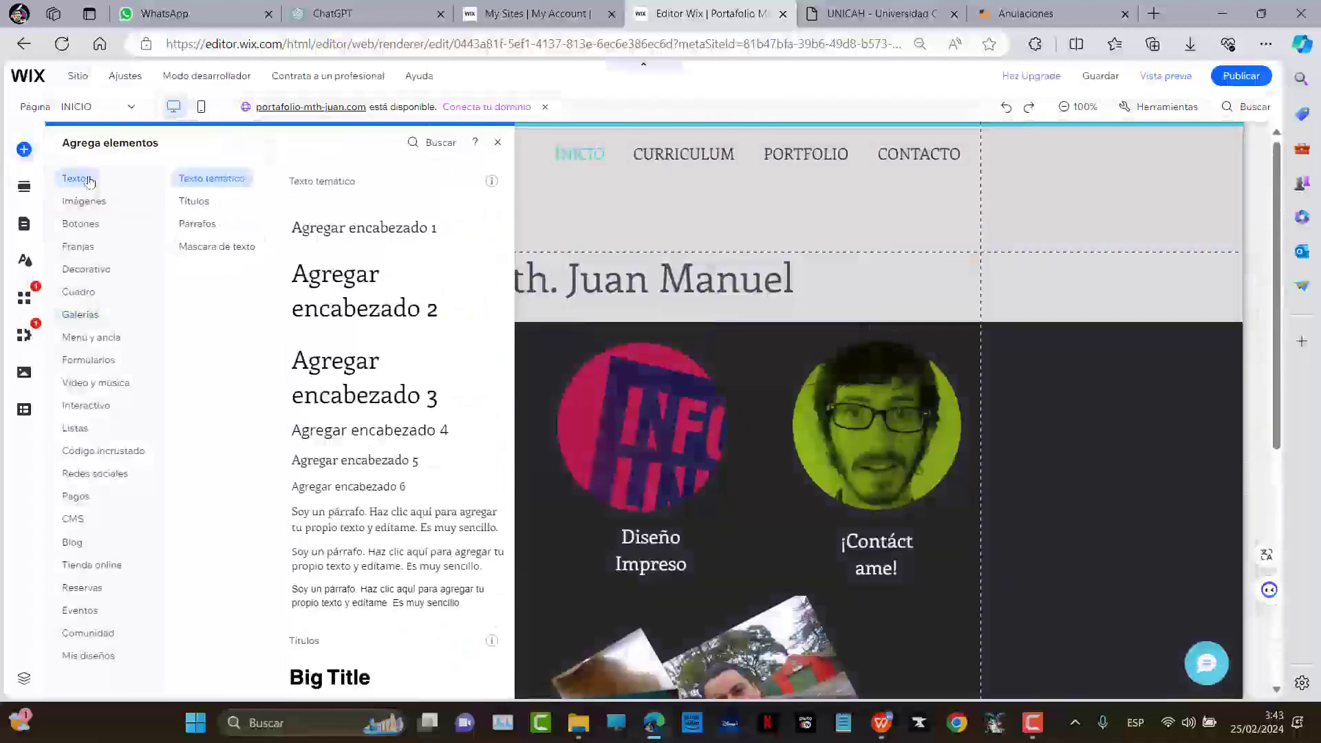
{"action": "left_click", "coordinate": [94, 204]}
{"action": "left_click", "coordinate": [80, 225]}
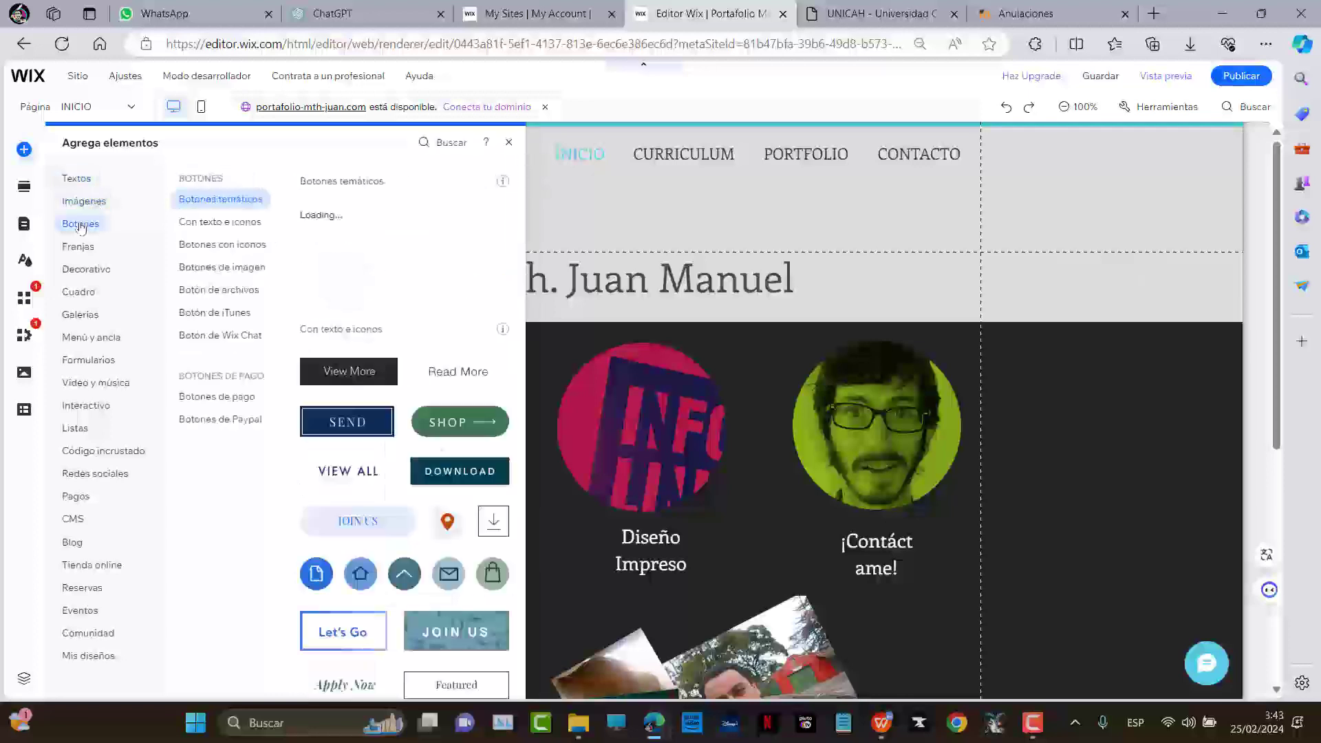
{"action": "left_click", "coordinate": [78, 247]}
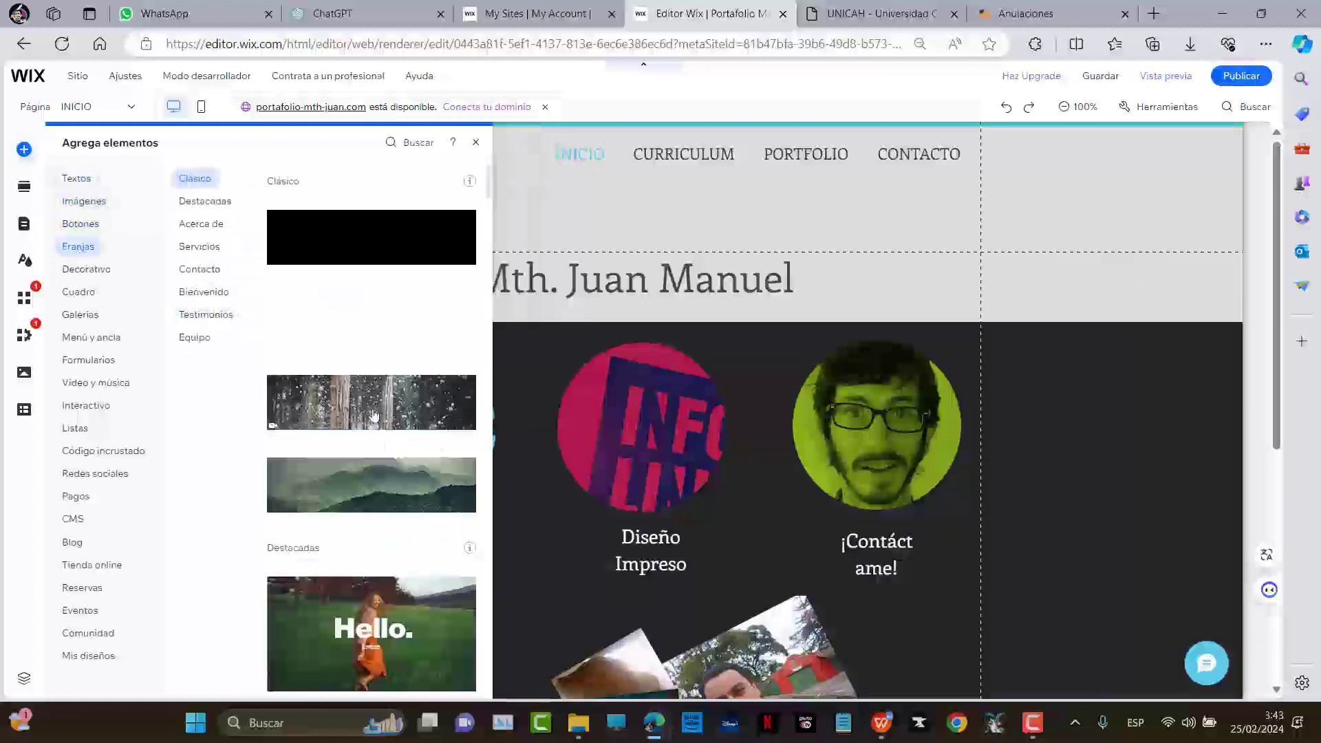
{"action": "scroll", "coordinate": [373, 415], "scroll_direction": "down", "scroll_amount": 5}
{"action": "scroll", "coordinate": [408, 385], "scroll_direction": "up", "scroll_amount": 2}
{"action": "scroll", "coordinate": [328, 366], "scroll_direction": "up", "scroll_amount": 3}
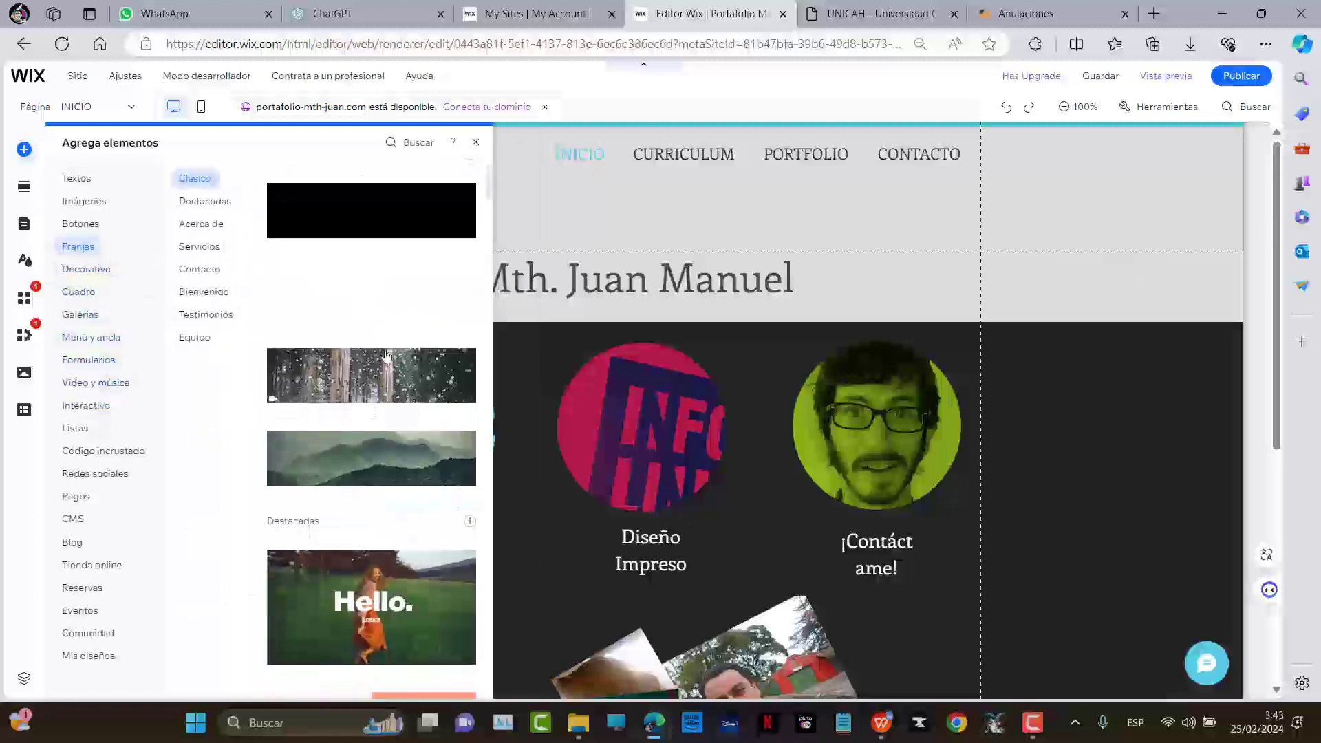
{"action": "left_click", "coordinate": [342, 373]}
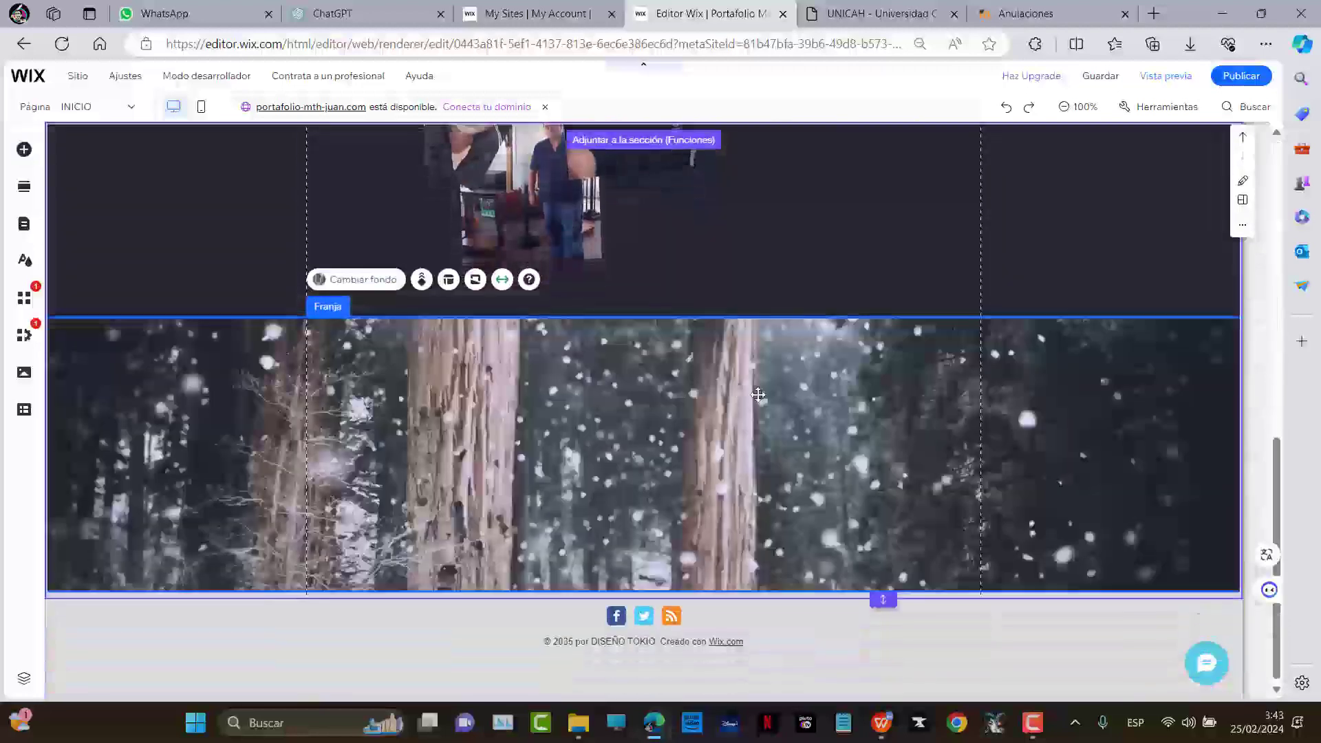
{"action": "scroll", "coordinate": [736, 461], "scroll_direction": "up", "scroll_amount": 4}
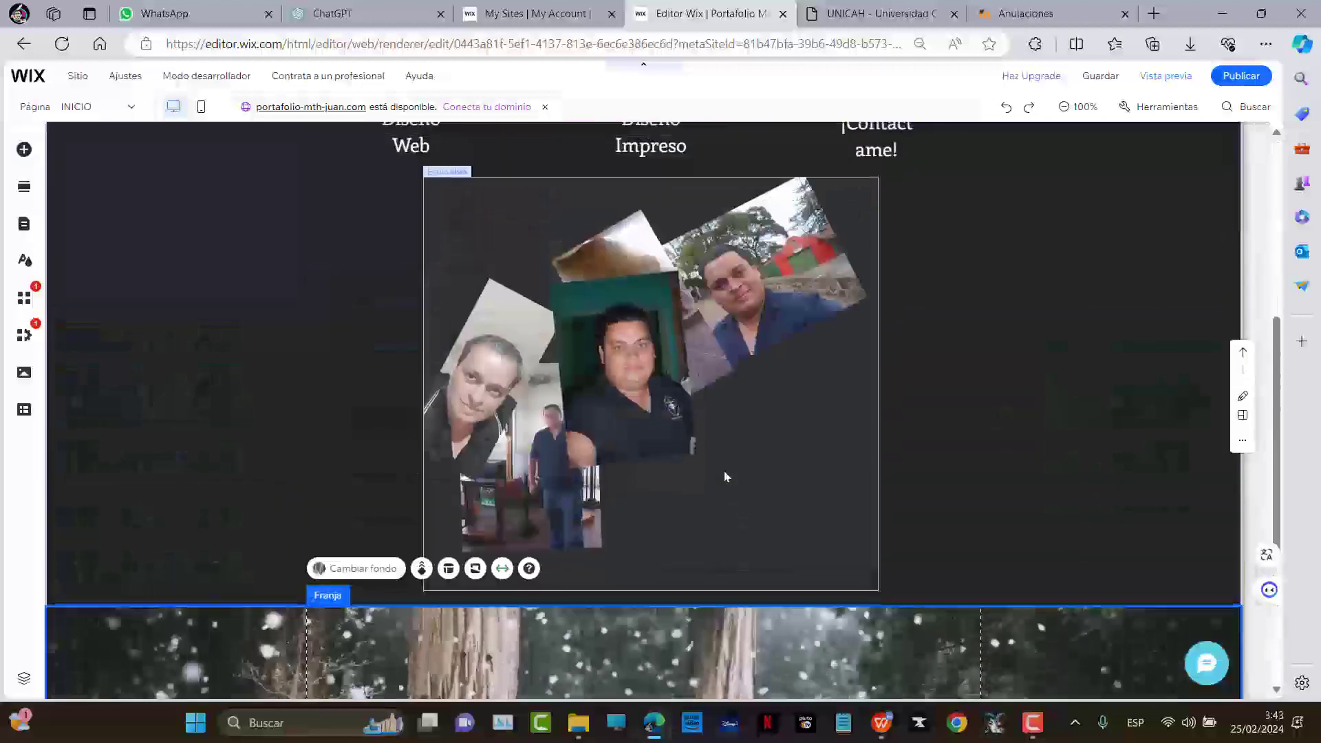
{"action": "scroll", "coordinate": [723, 470], "scroll_direction": "down", "scroll_amount": 3}
{"action": "scroll", "coordinate": [801, 459], "scroll_direction": "down", "scroll_amount": 1}
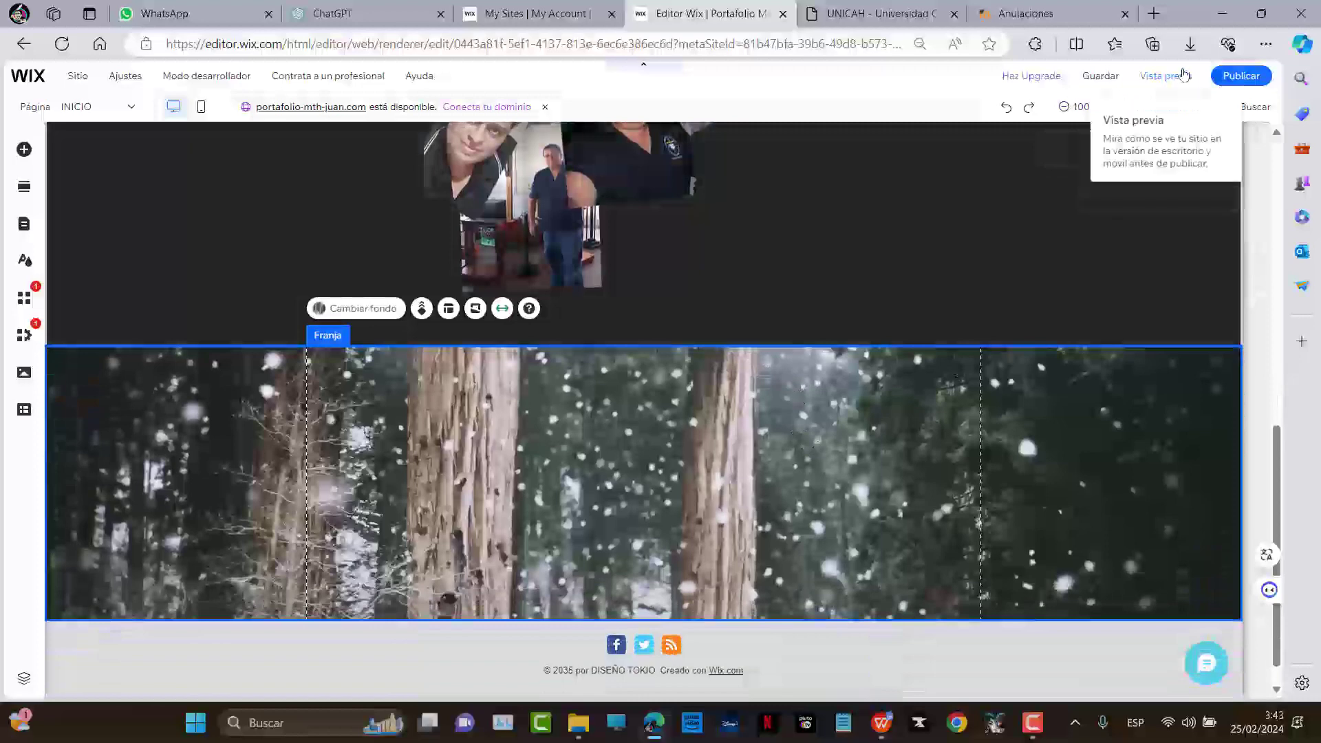
{"action": "left_click", "coordinate": [1101, 132]}
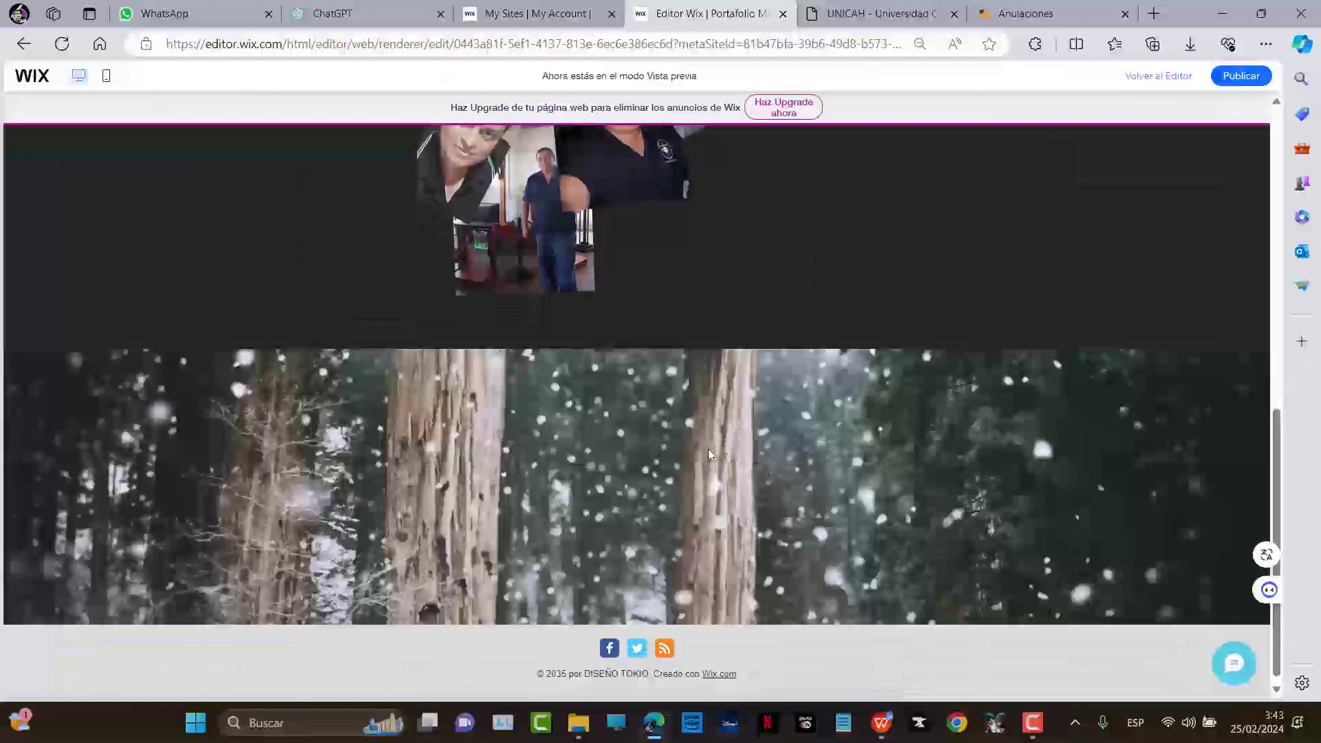
{"action": "scroll", "coordinate": [695, 456], "scroll_direction": "up", "scroll_amount": 3}
{"action": "scroll", "coordinate": [602, 477], "scroll_direction": "down", "scroll_amount": 2}
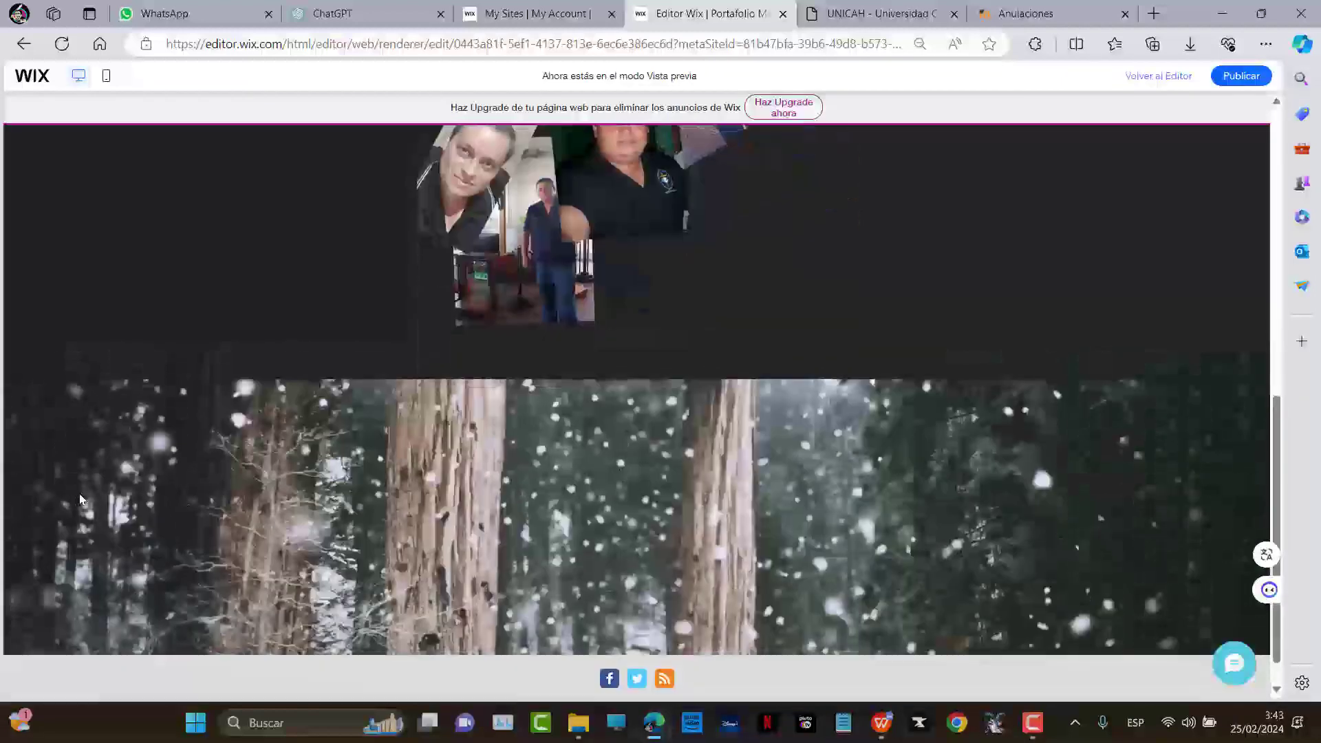
{"action": "scroll", "coordinate": [673, 489], "scroll_direction": "up", "scroll_amount": 10}
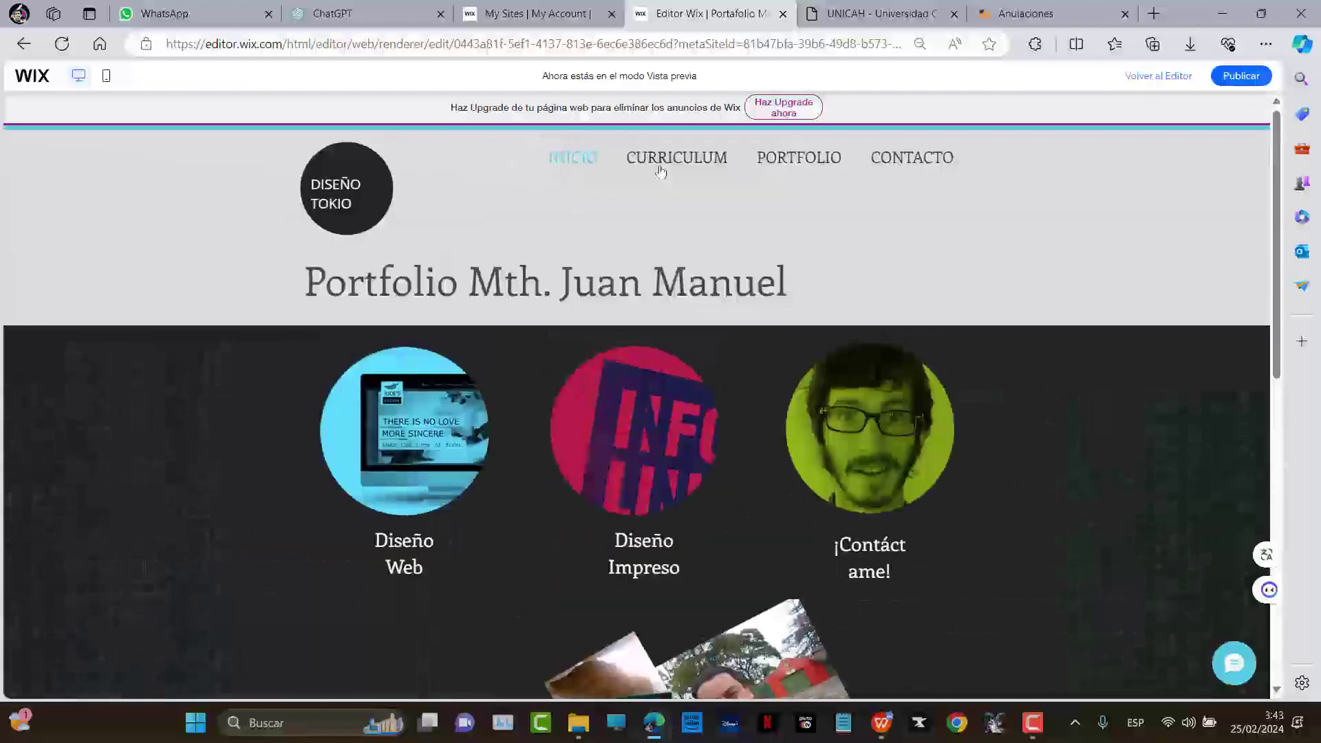
{"action": "left_click", "coordinate": [659, 172]}
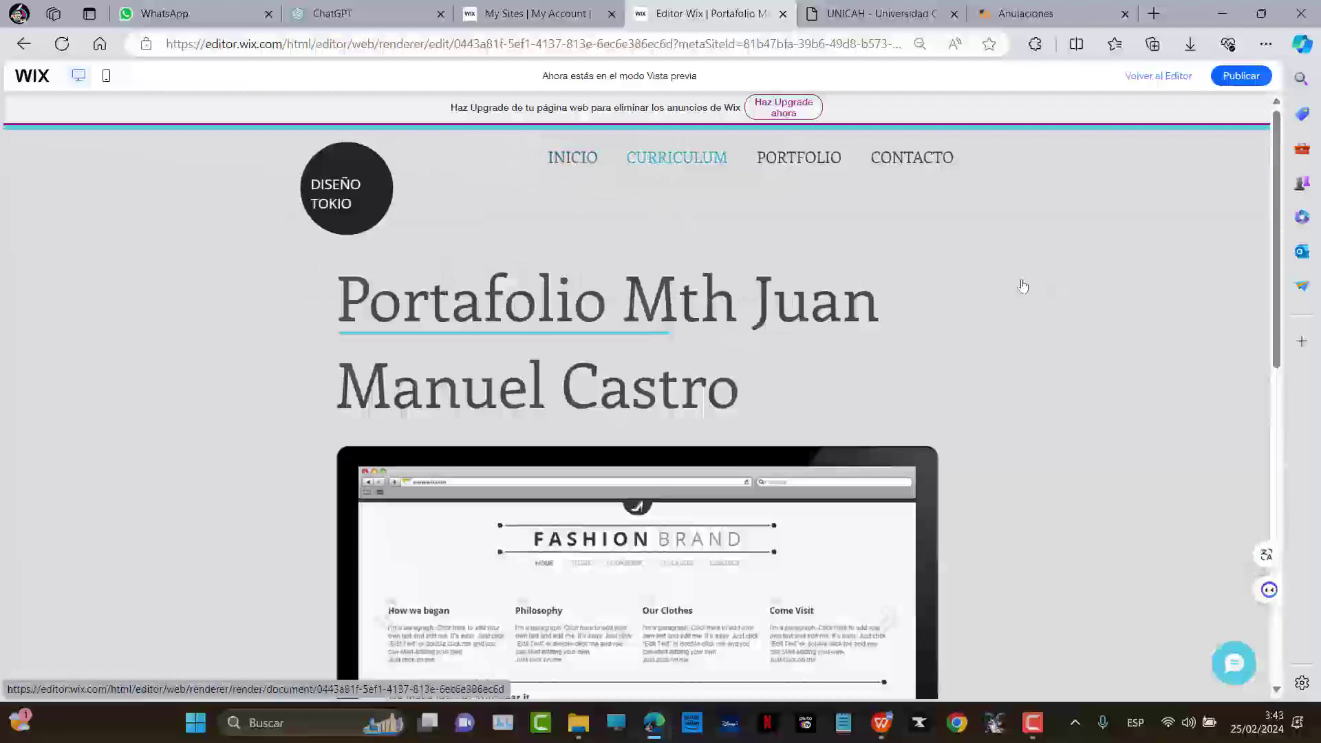
{"action": "scroll", "coordinate": [1022, 288], "scroll_direction": "down", "scroll_amount": 8}
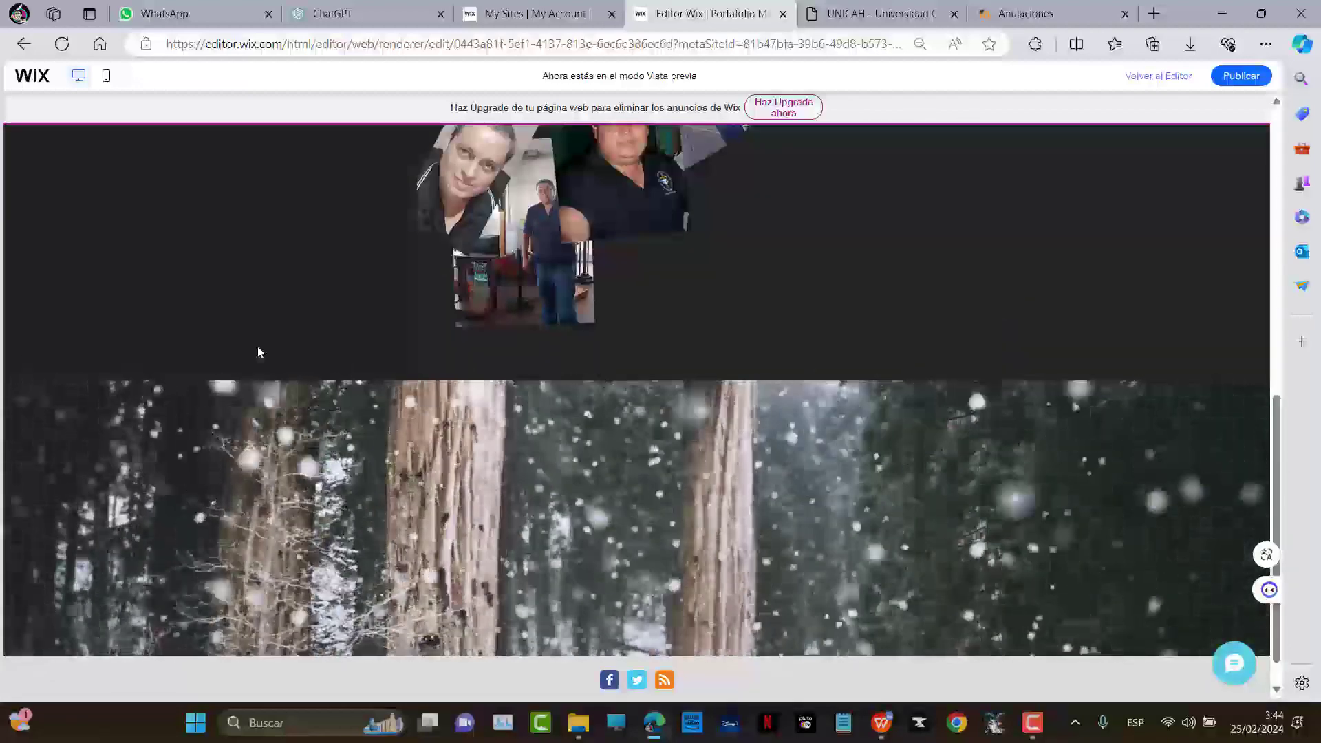
{"action": "scroll", "coordinate": [975, 338], "scroll_direction": "up", "scroll_amount": 2}
{"action": "scroll", "coordinate": [975, 338], "scroll_direction": "up", "scroll_amount": 10}
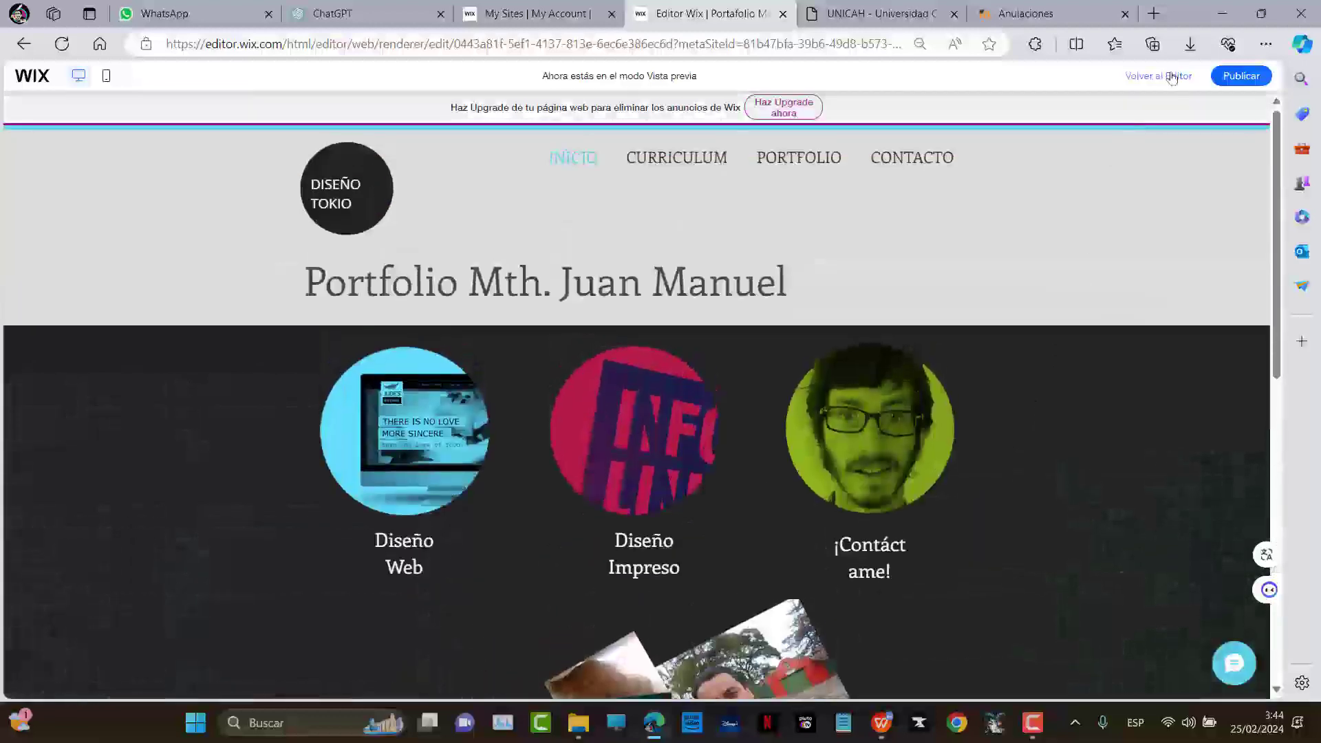
{"action": "left_click", "coordinate": [1159, 76]}
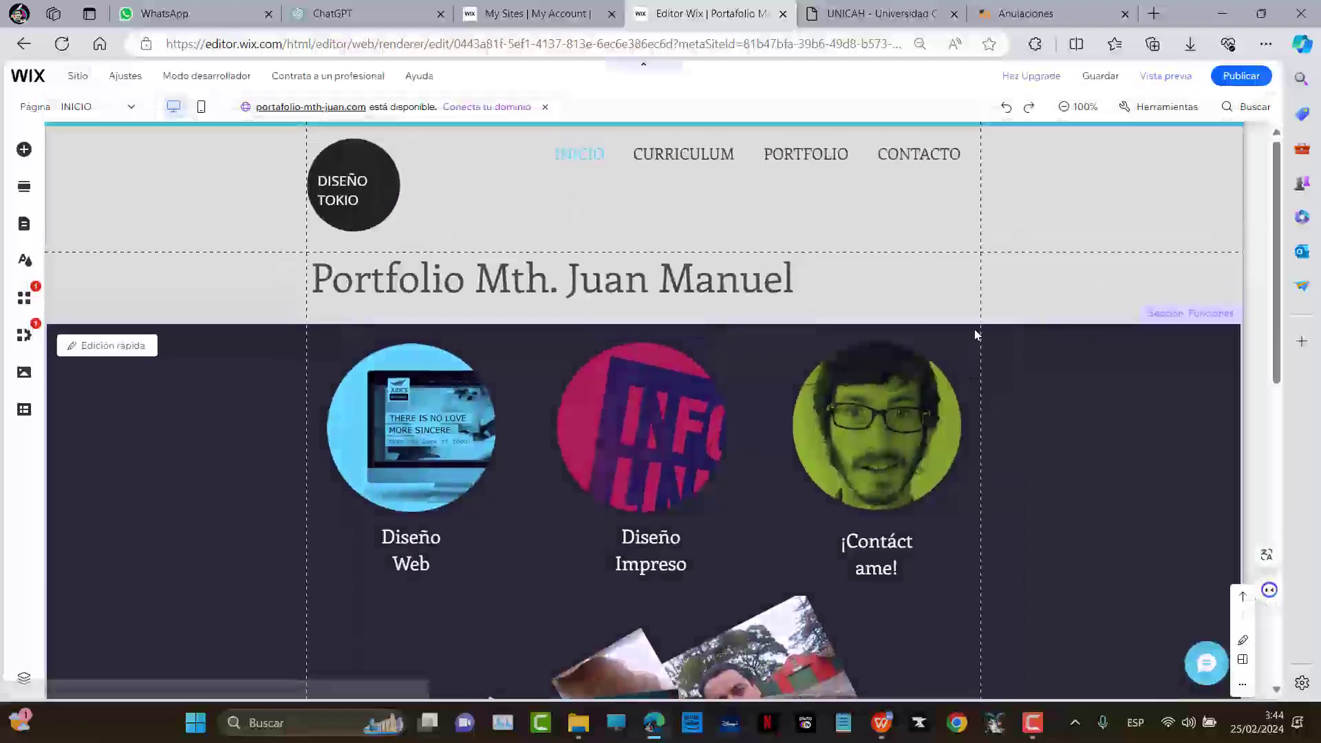
Open the forest strip's Fondos de franja settings and apply the Forest background
{"action": "scroll", "coordinate": [830, 371], "scroll_direction": "down", "scroll_amount": 10}
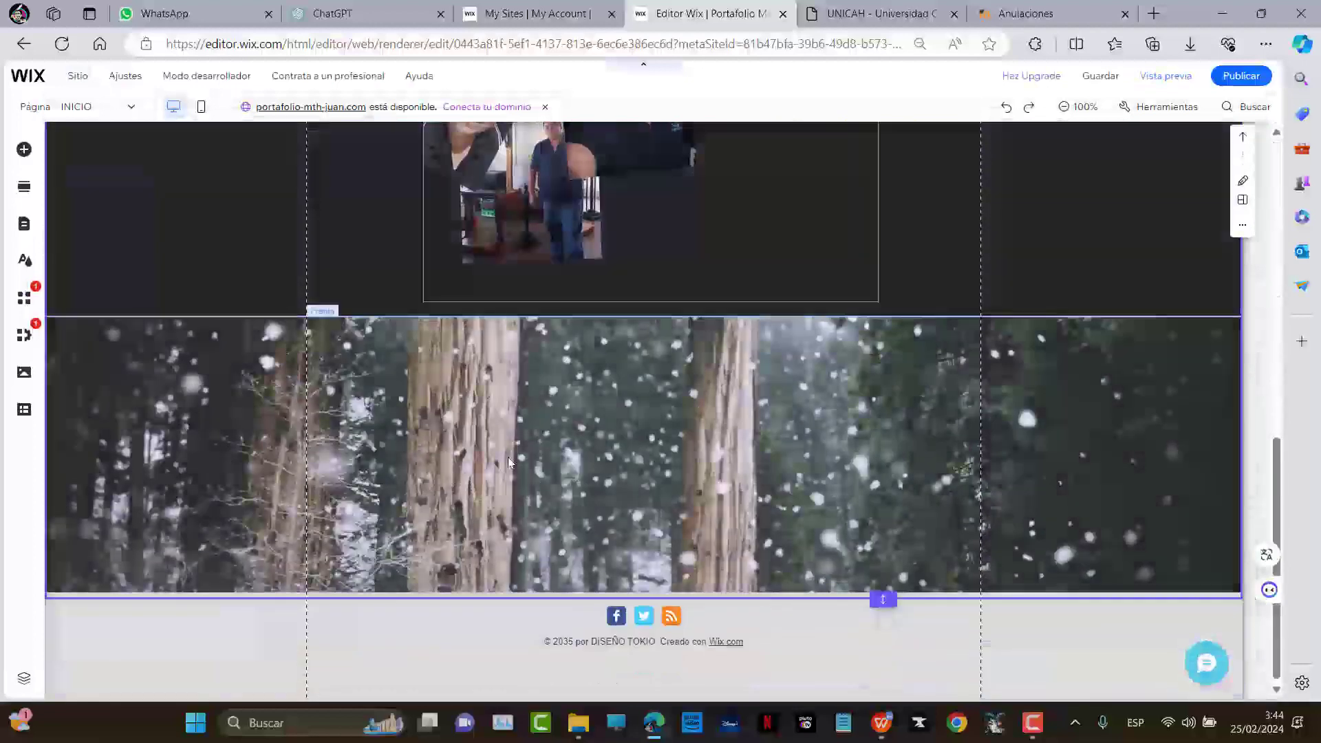
{"action": "double_click", "coordinate": [616, 420]}
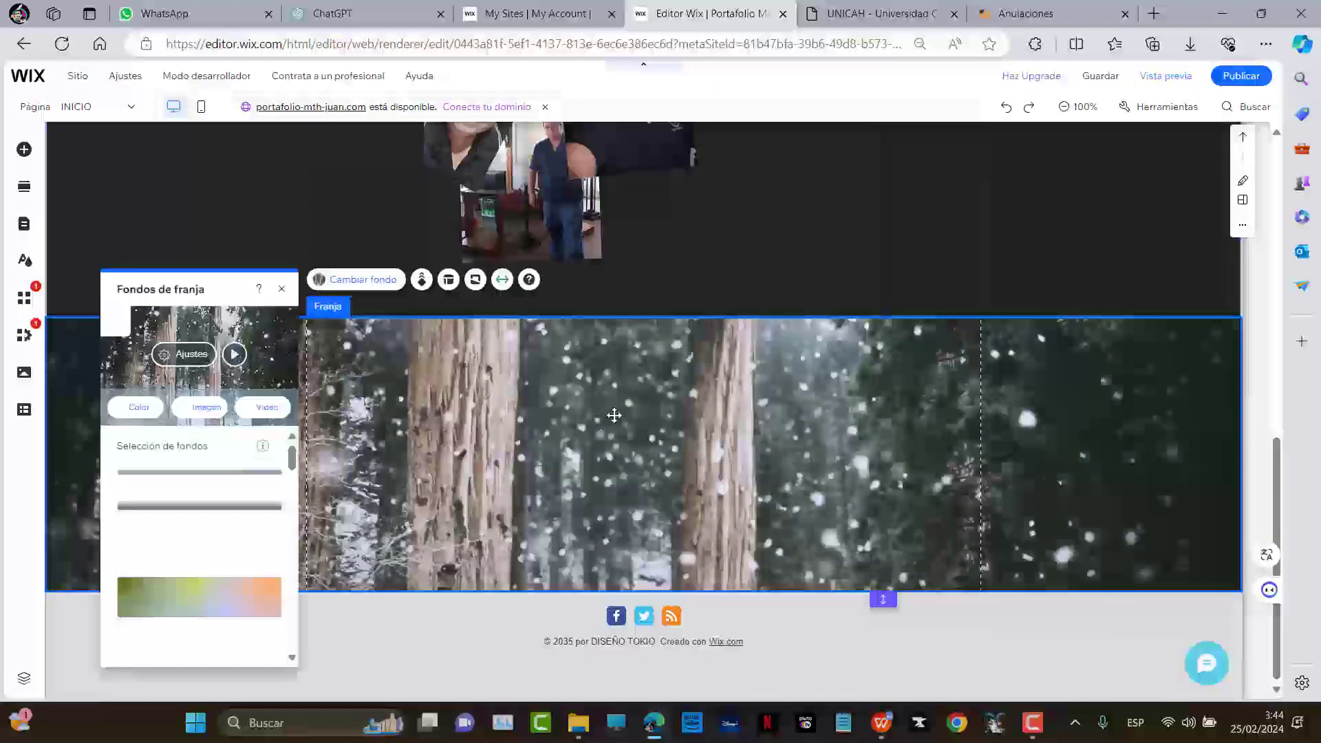
{"action": "scroll", "coordinate": [201, 543], "scroll_direction": "down", "scroll_amount": 4}
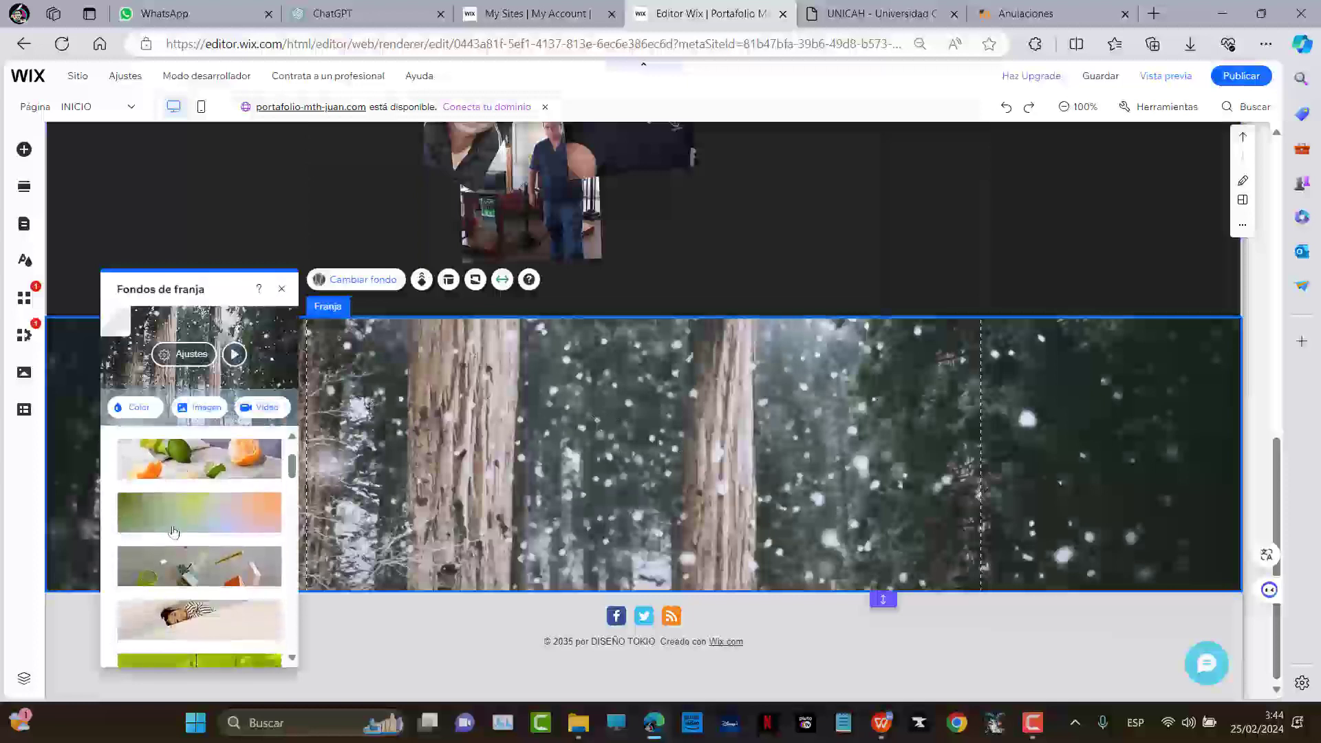
{"action": "scroll", "coordinate": [202, 560], "scroll_direction": "down", "scroll_amount": 2}
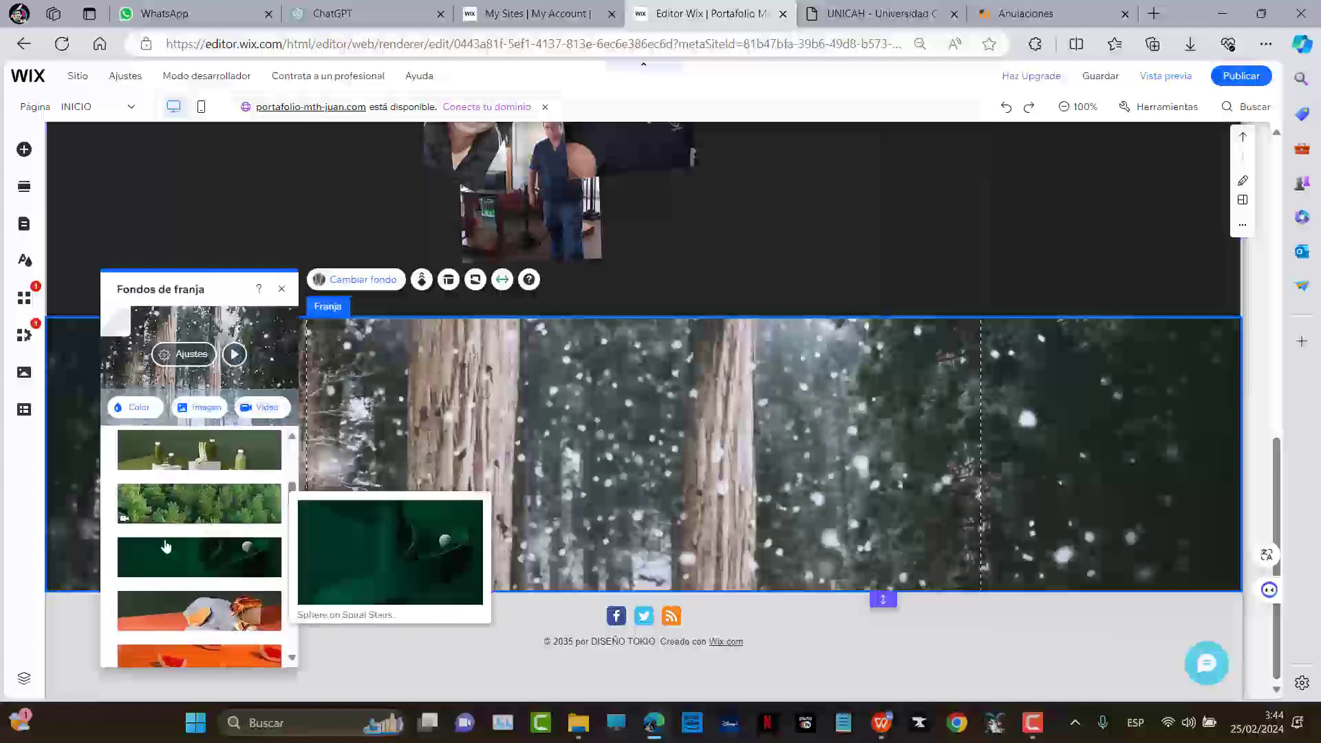
{"action": "mouse_move", "coordinate": [173, 489]}
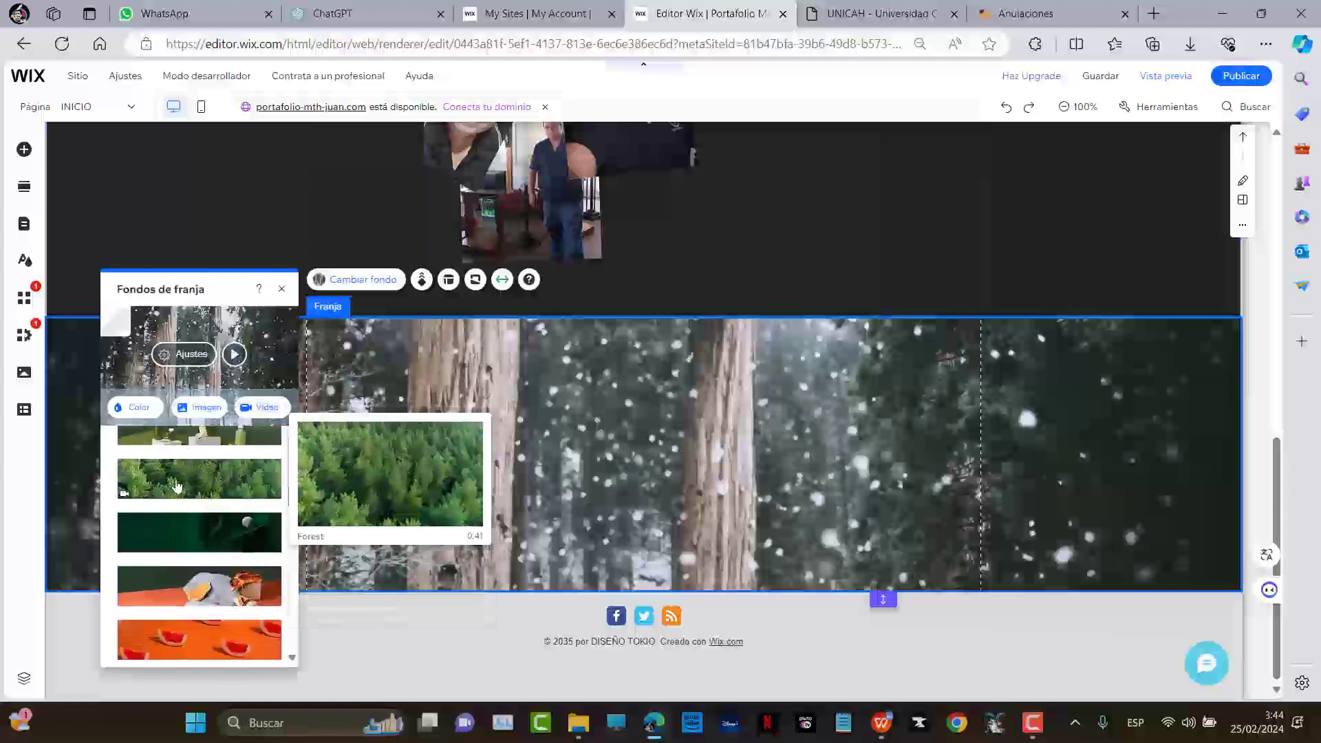
{"action": "left_click", "coordinate": [179, 486]}
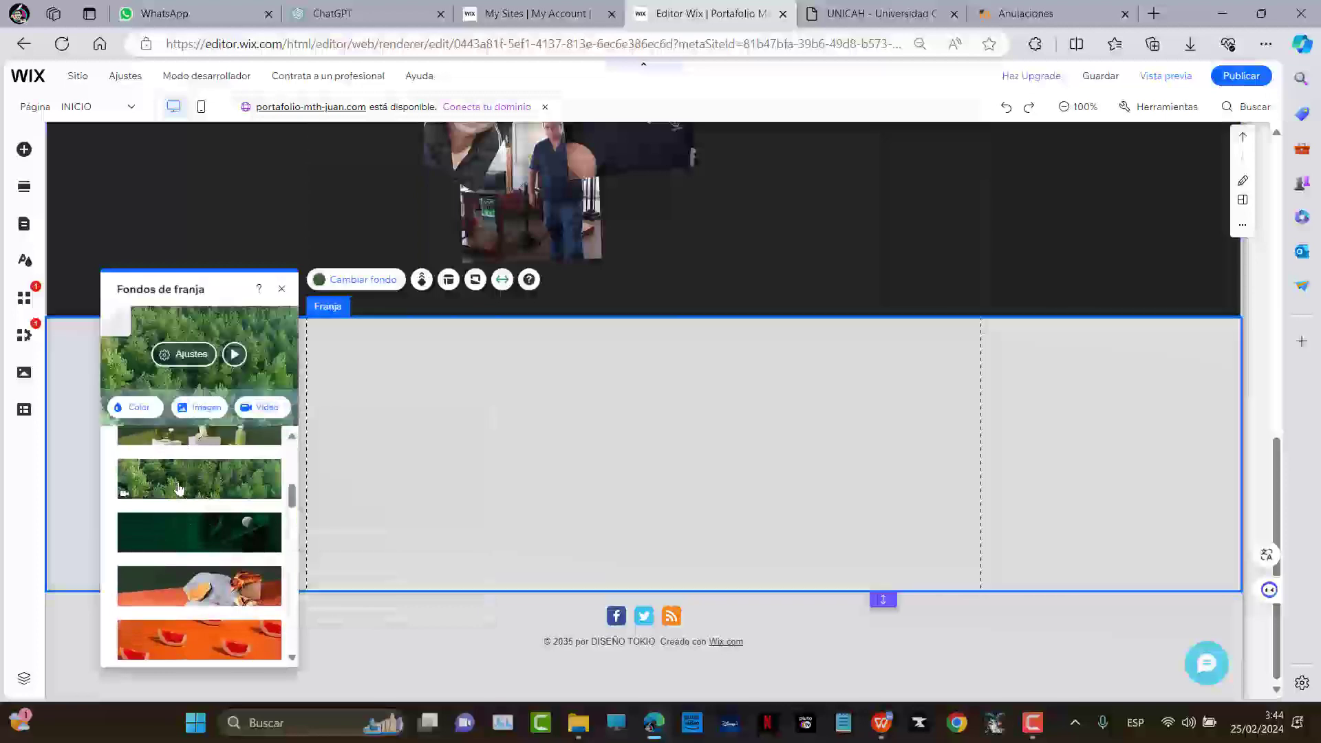
Switch the strip background to the sunset video and open the Video chooser
{"action": "scroll", "coordinate": [200, 476], "scroll_direction": "down", "scroll_amount": 3}
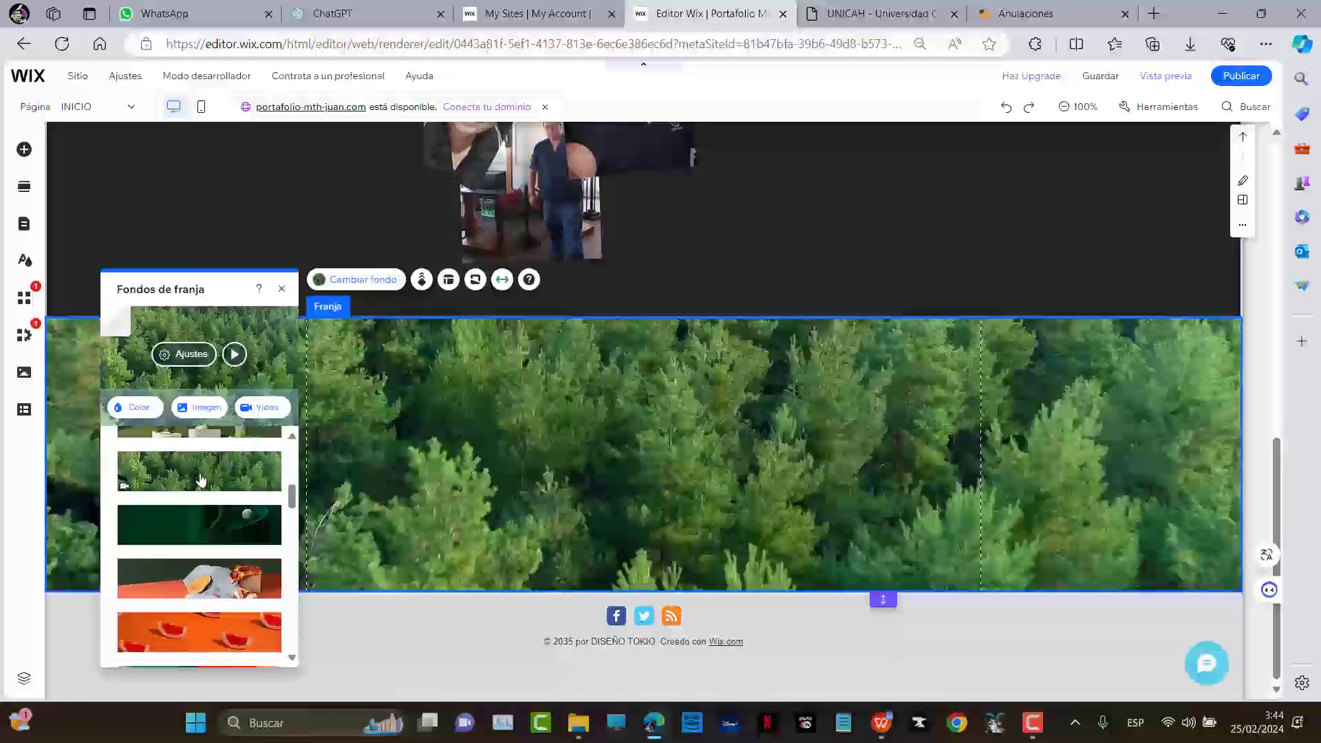
{"action": "scroll", "coordinate": [172, 531], "scroll_direction": "down", "scroll_amount": 1}
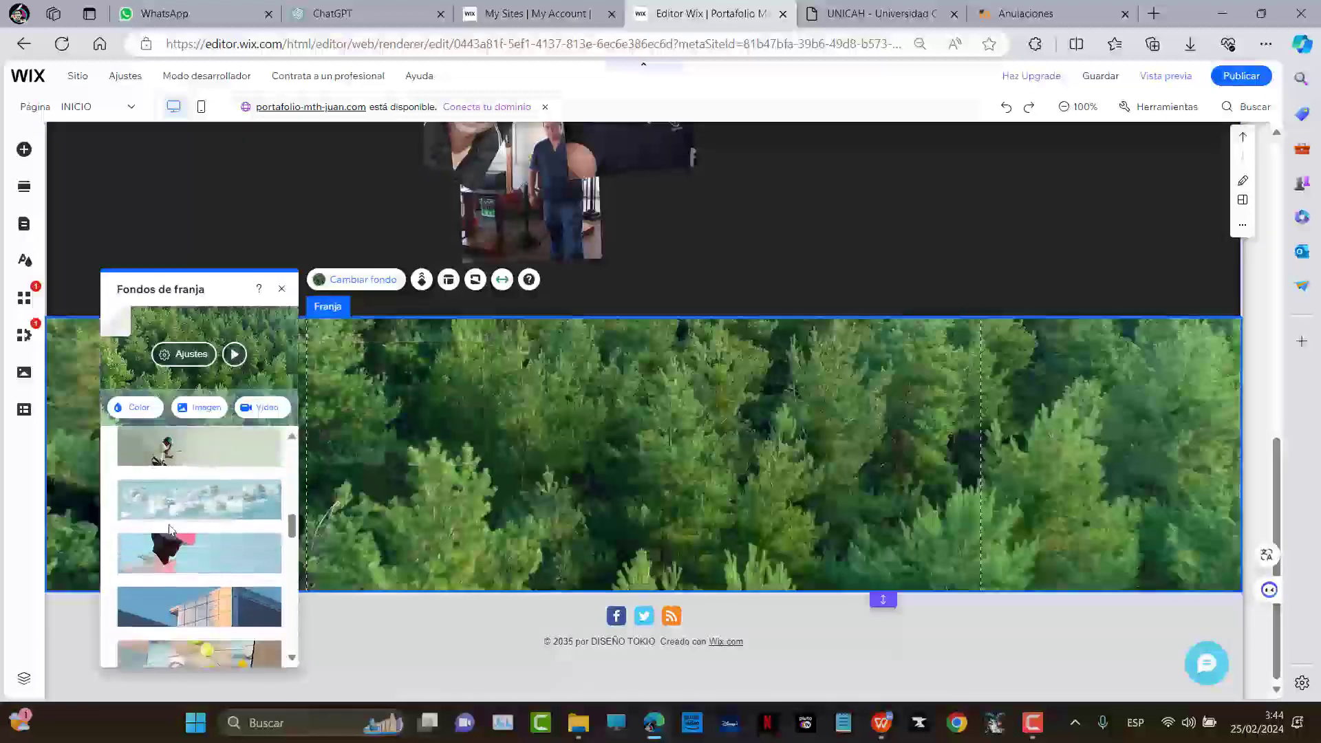
{"action": "mouse_move", "coordinate": [128, 517]}
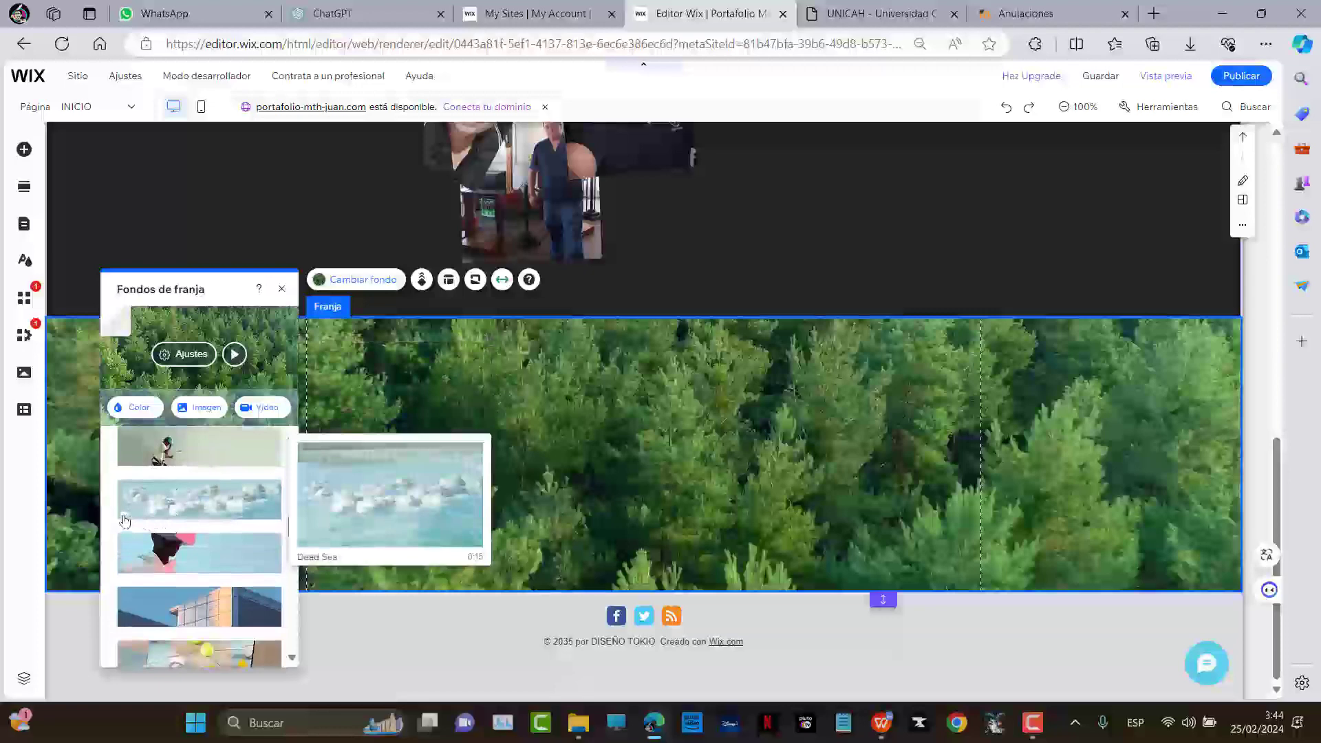
{"action": "scroll", "coordinate": [199, 526], "scroll_direction": "down", "scroll_amount": 3}
{"action": "scroll", "coordinate": [202, 527], "scroll_direction": "down", "scroll_amount": 4}
{"action": "scroll", "coordinate": [206, 538], "scroll_direction": "down", "scroll_amount": 5}
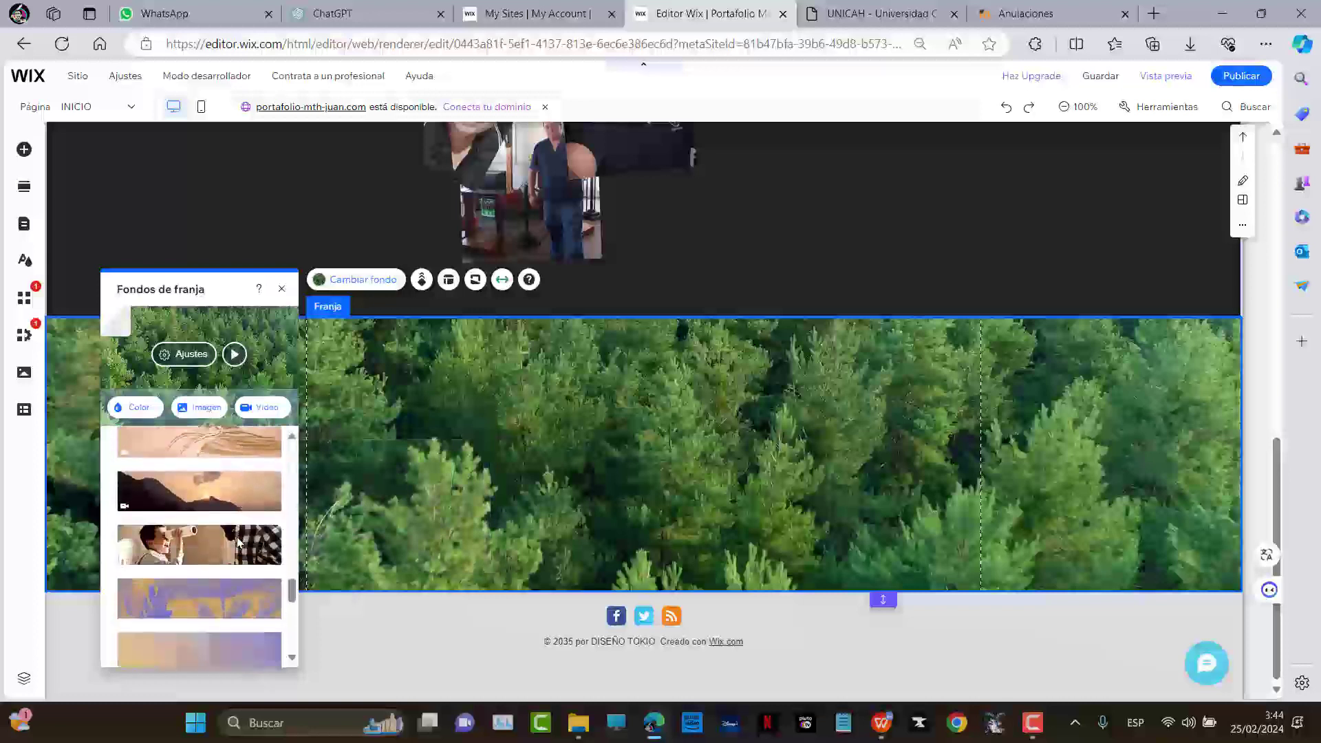
{"action": "left_click", "coordinate": [234, 515]}
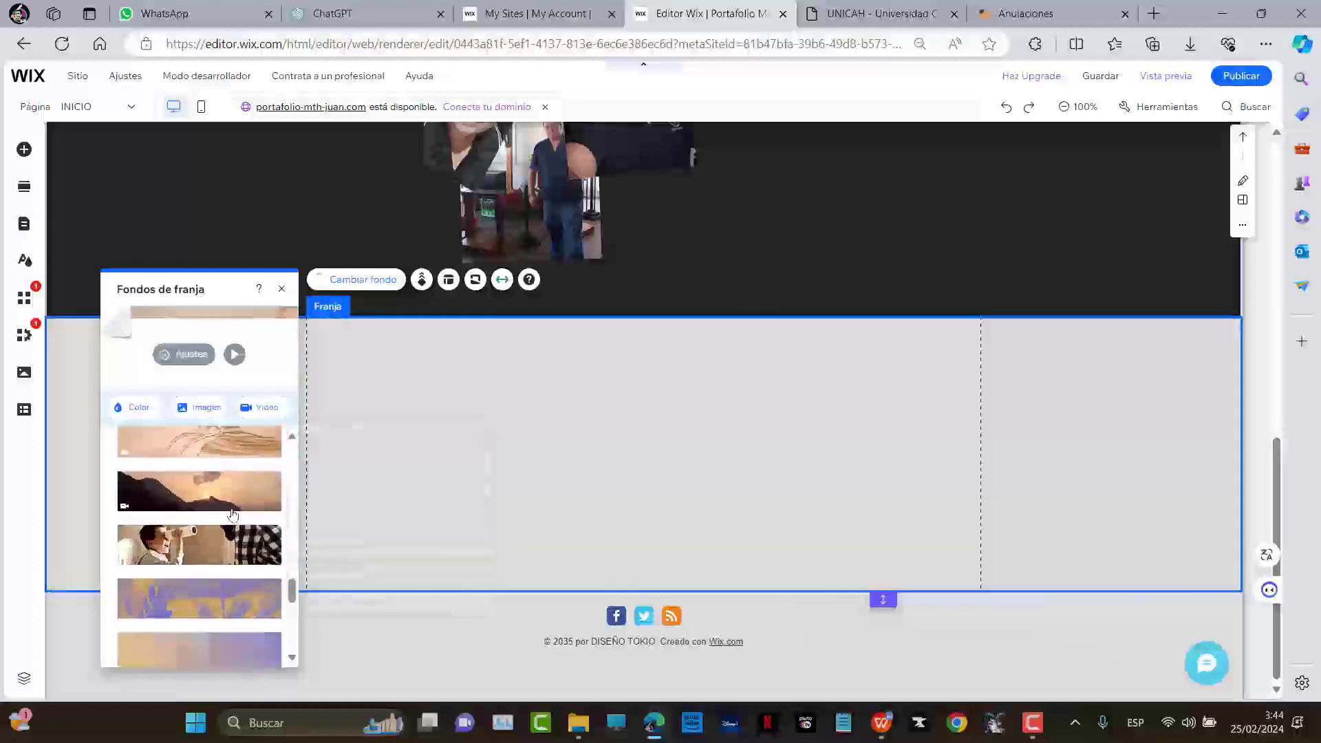
{"action": "scroll", "coordinate": [231, 530], "scroll_direction": "down", "scroll_amount": 6}
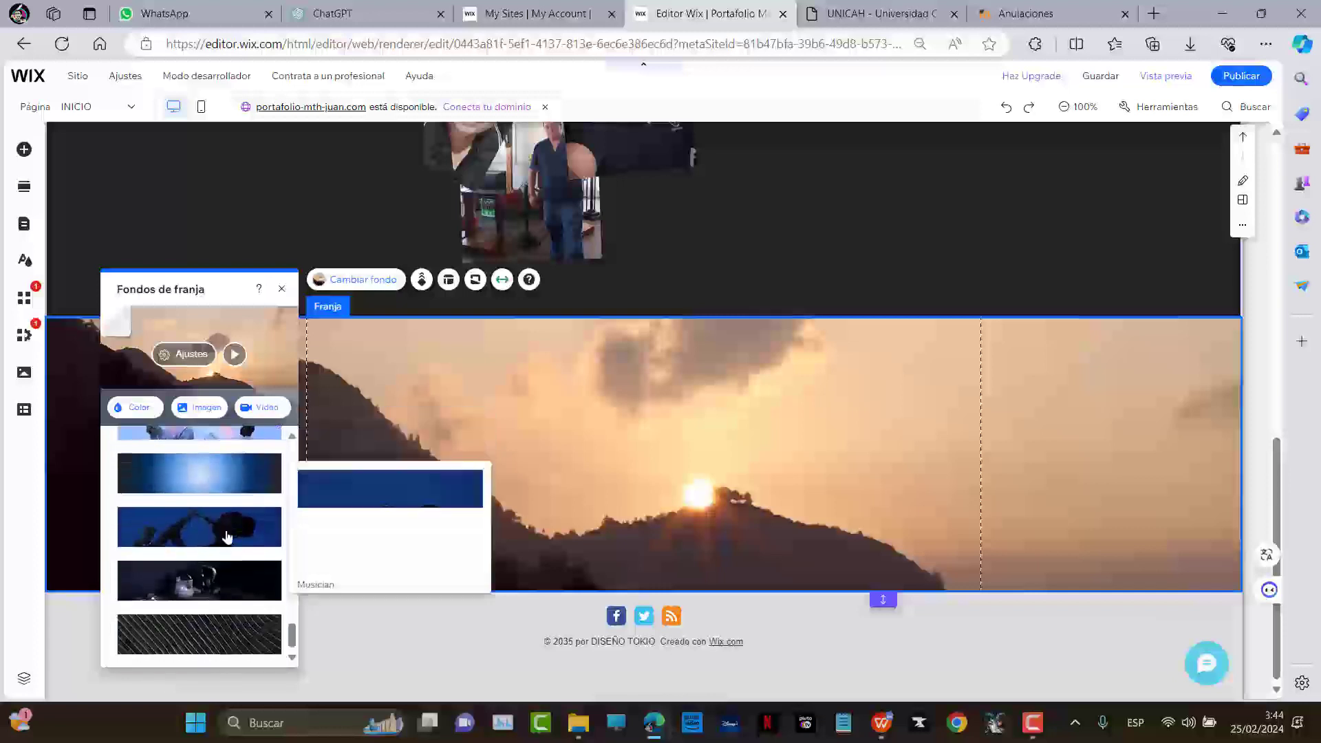
{"action": "scroll", "coordinate": [227, 544], "scroll_direction": "up", "scroll_amount": 1}
{"action": "scroll", "coordinate": [239, 557], "scroll_direction": "up", "scroll_amount": 1}
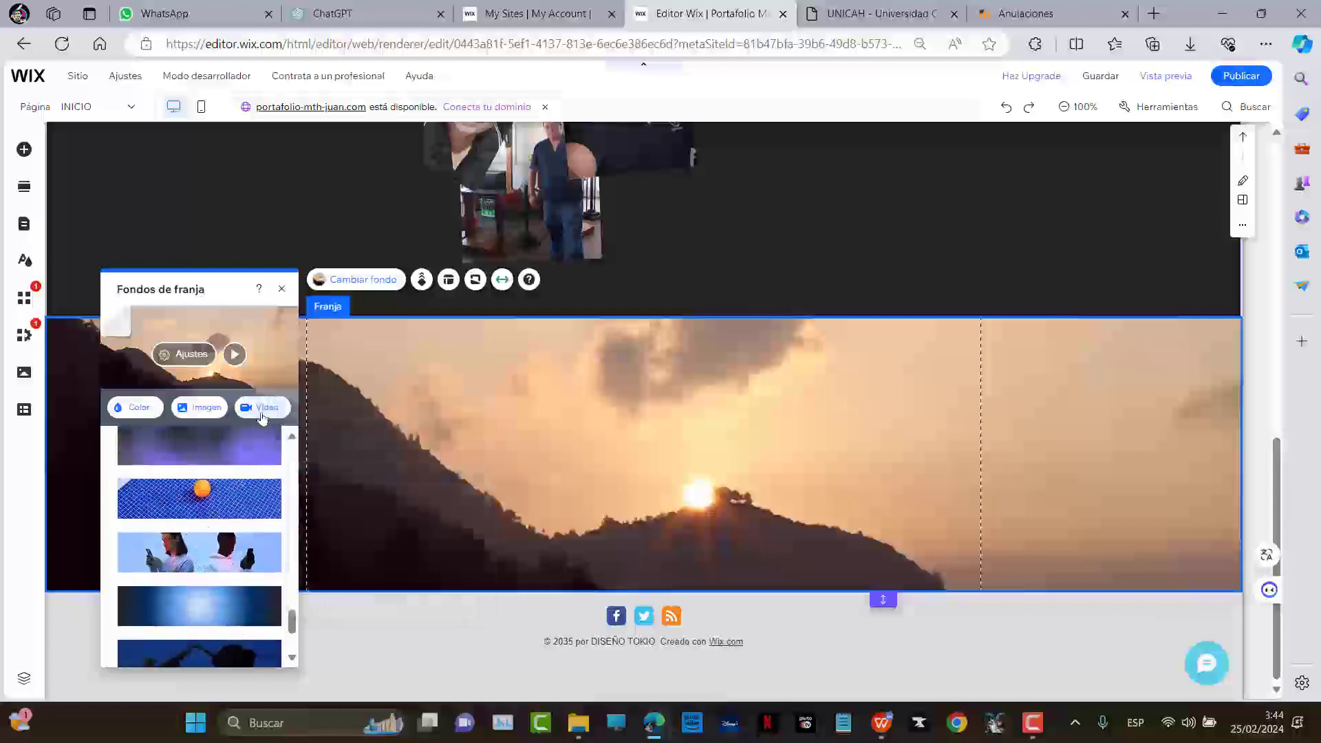
{"action": "left_click", "coordinate": [262, 408]}
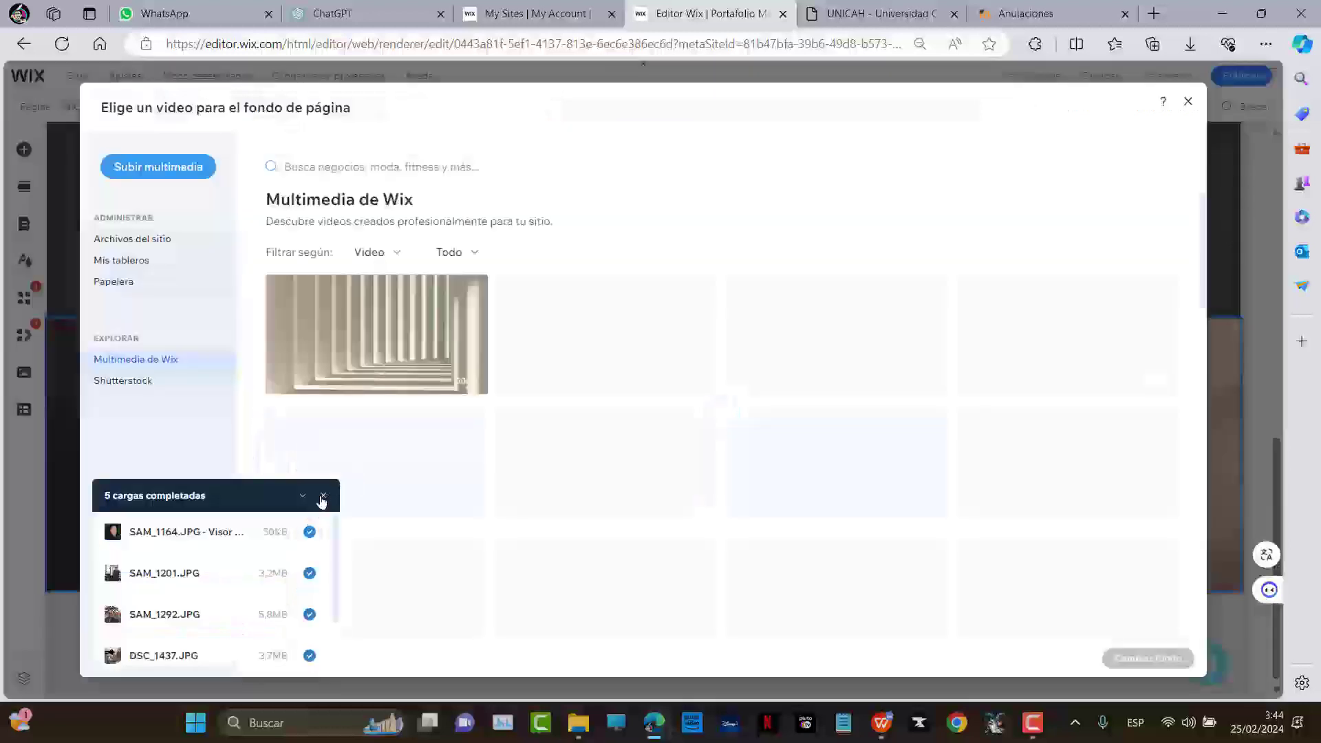
Dismiss the uploads list and apply the Marte giratorio video as the strip background
{"action": "left_click", "coordinate": [322, 497]}
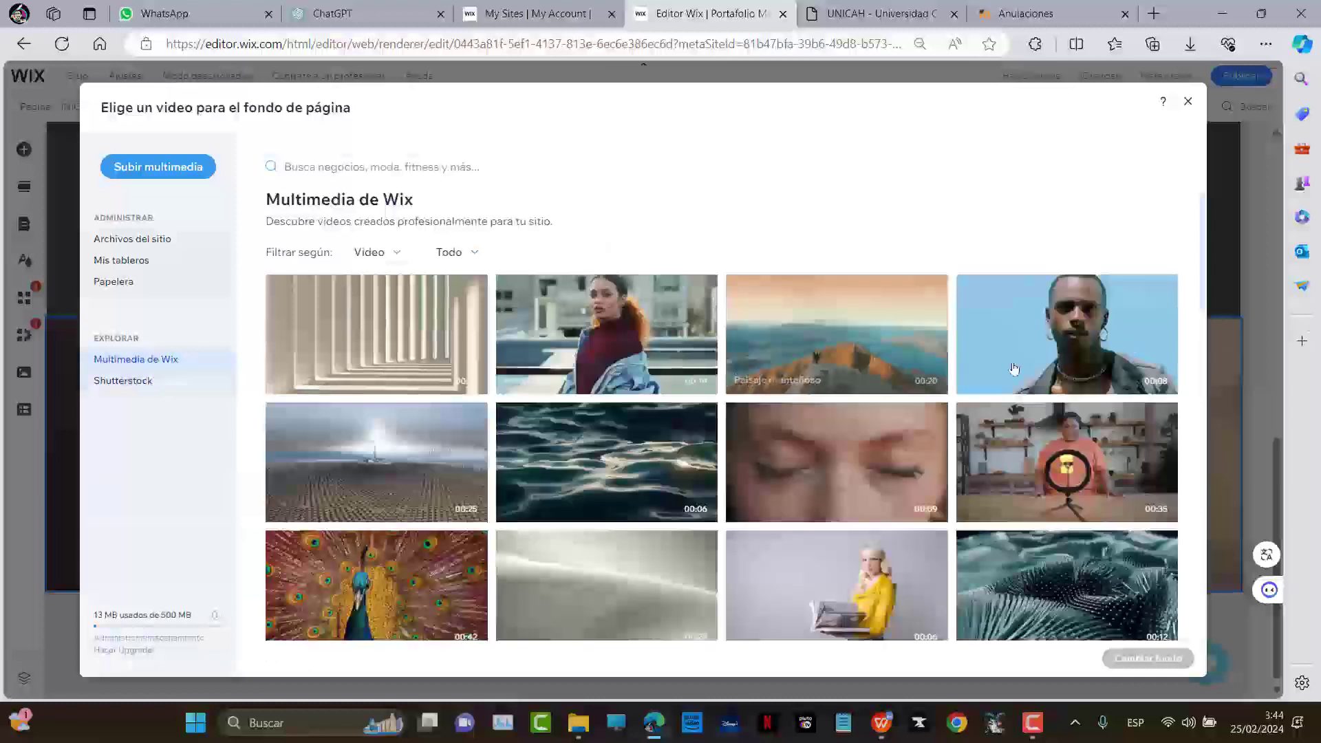
{"action": "scroll", "coordinate": [902, 383], "scroll_direction": "down", "scroll_amount": 6}
{"action": "scroll", "coordinate": [849, 364], "scroll_direction": "down", "scroll_amount": 5}
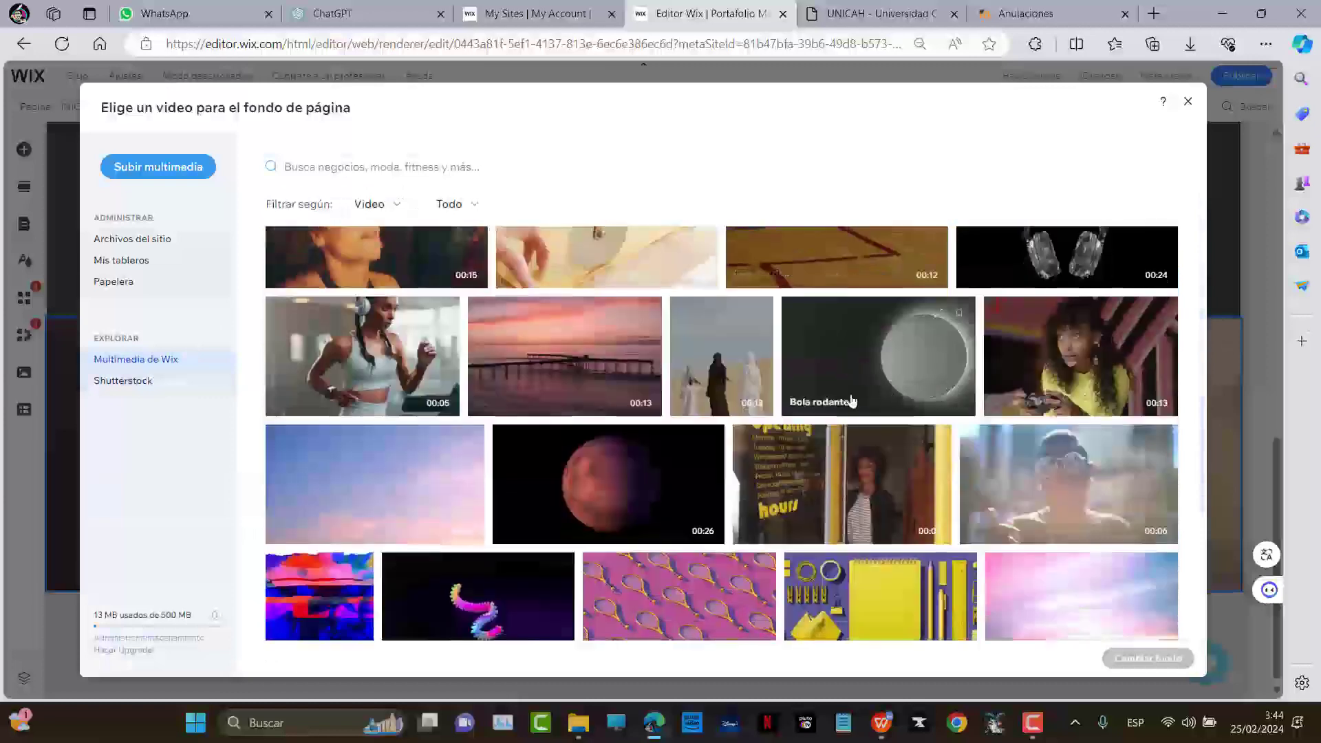
{"action": "scroll", "coordinate": [887, 397], "scroll_direction": "down", "scroll_amount": 1}
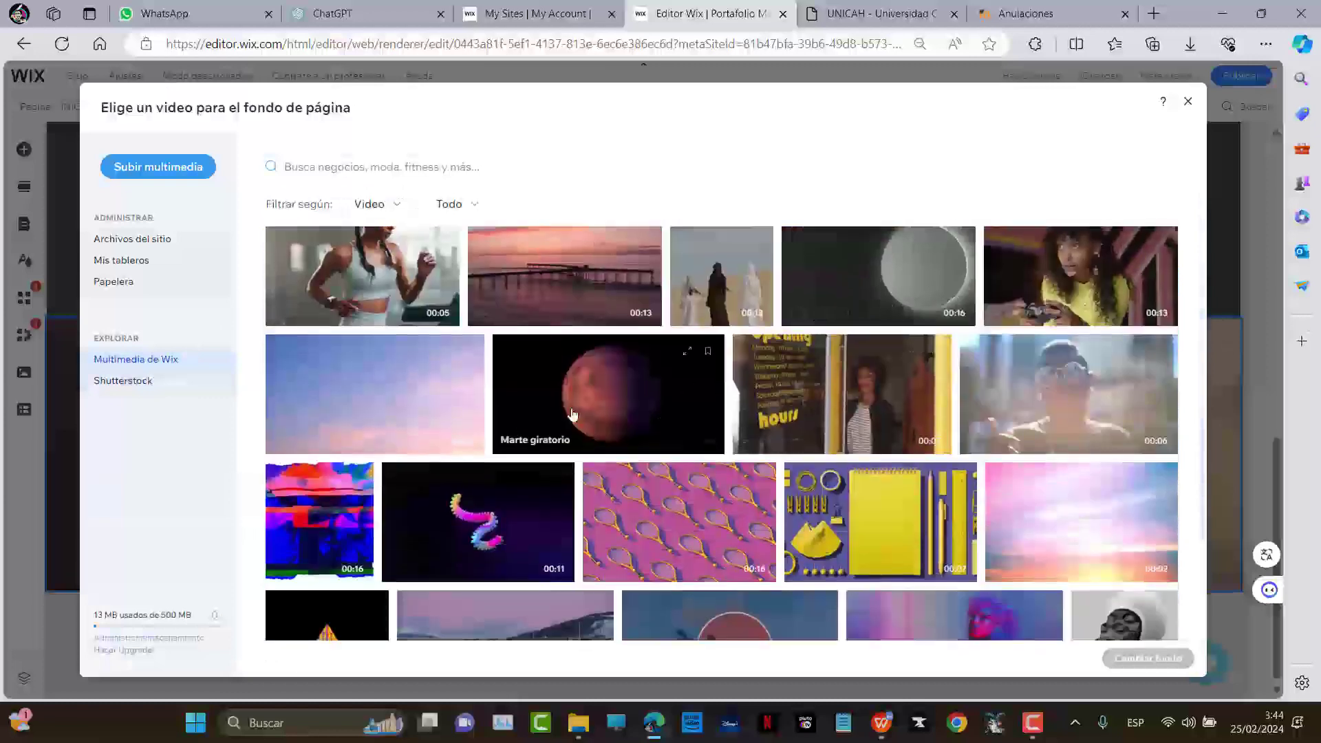
{"action": "left_click", "coordinate": [609, 408]}
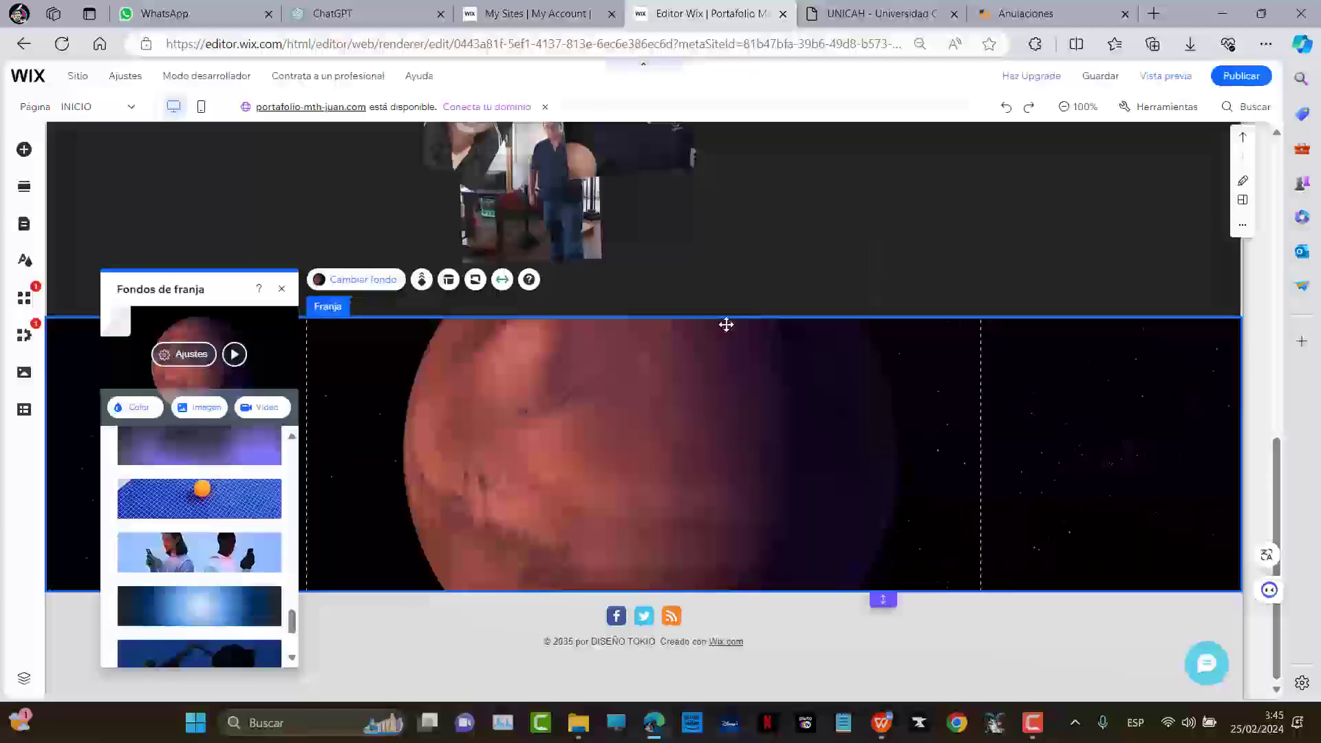
{"action": "scroll", "coordinate": [805, 353], "scroll_direction": "up", "scroll_amount": 10}
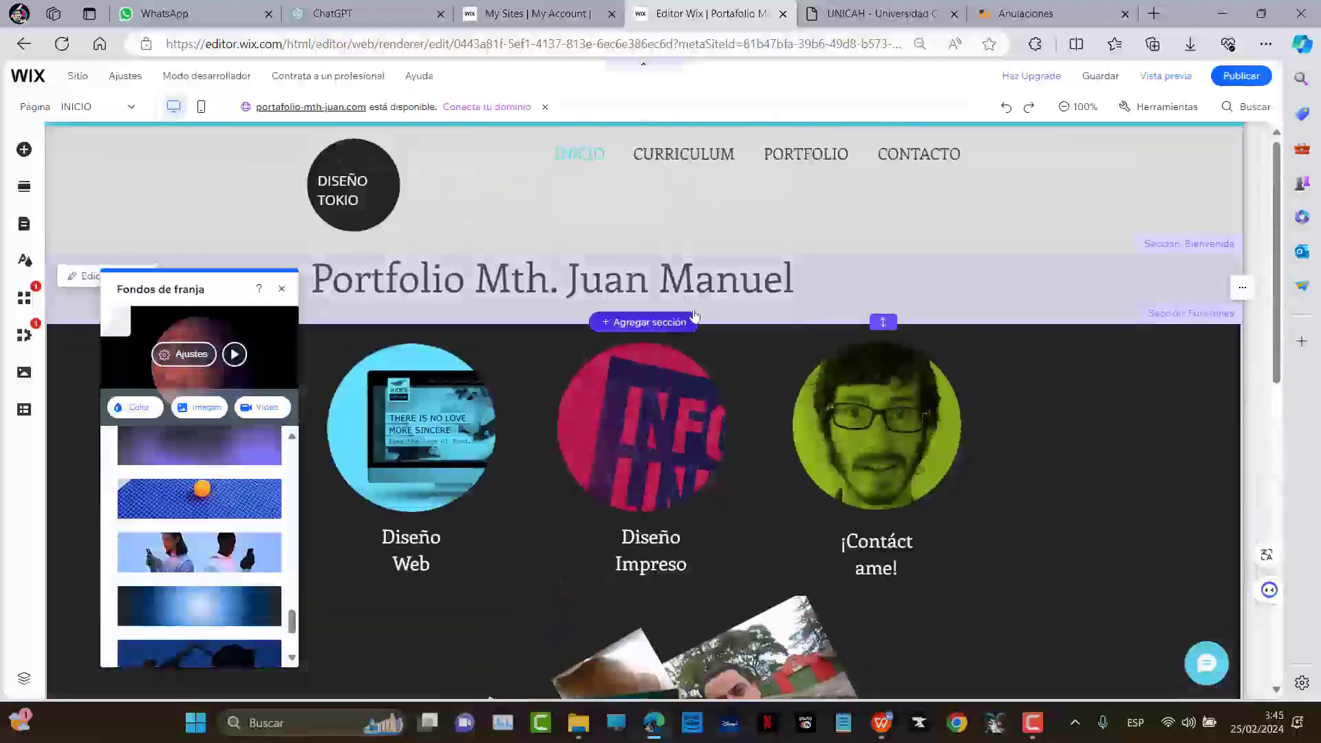
Replace the Diseño Web circle image with the SAM_1292.JPG photo
{"action": "left_click", "coordinate": [281, 288]}
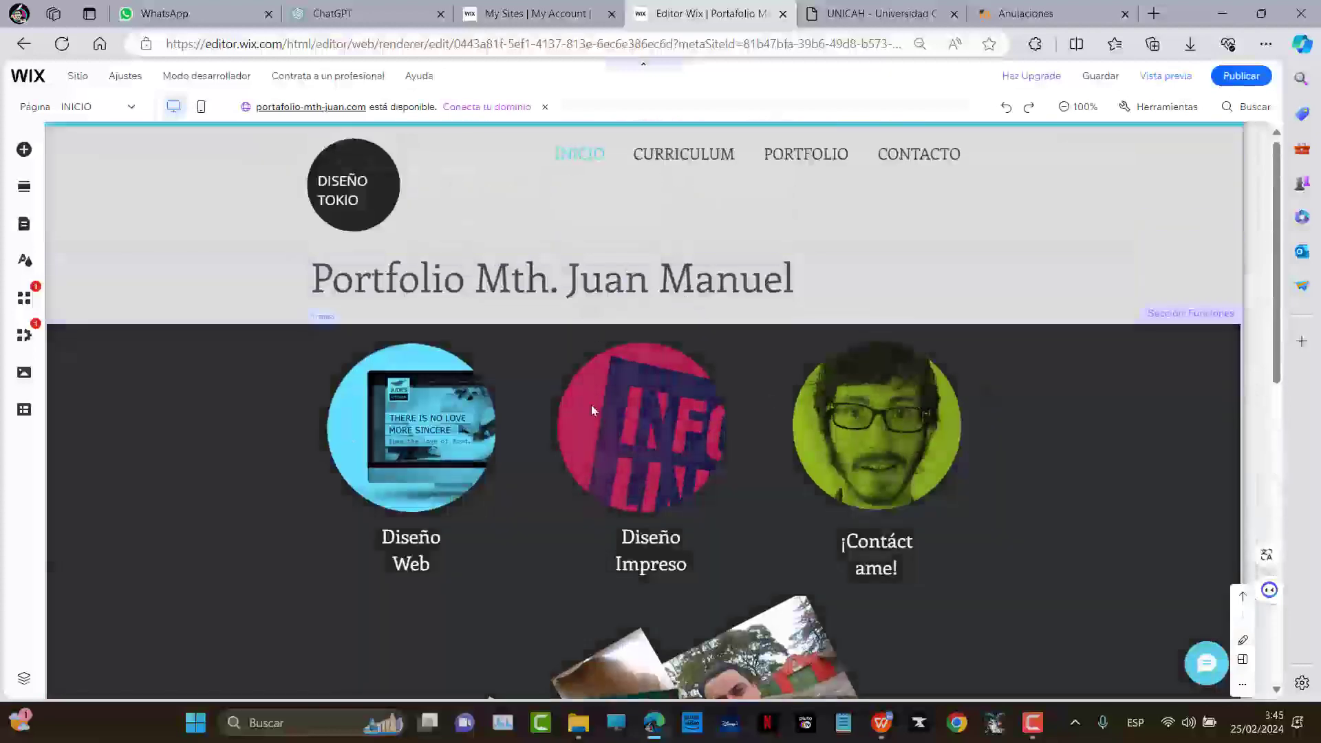
{"action": "left_click", "coordinate": [411, 406]}
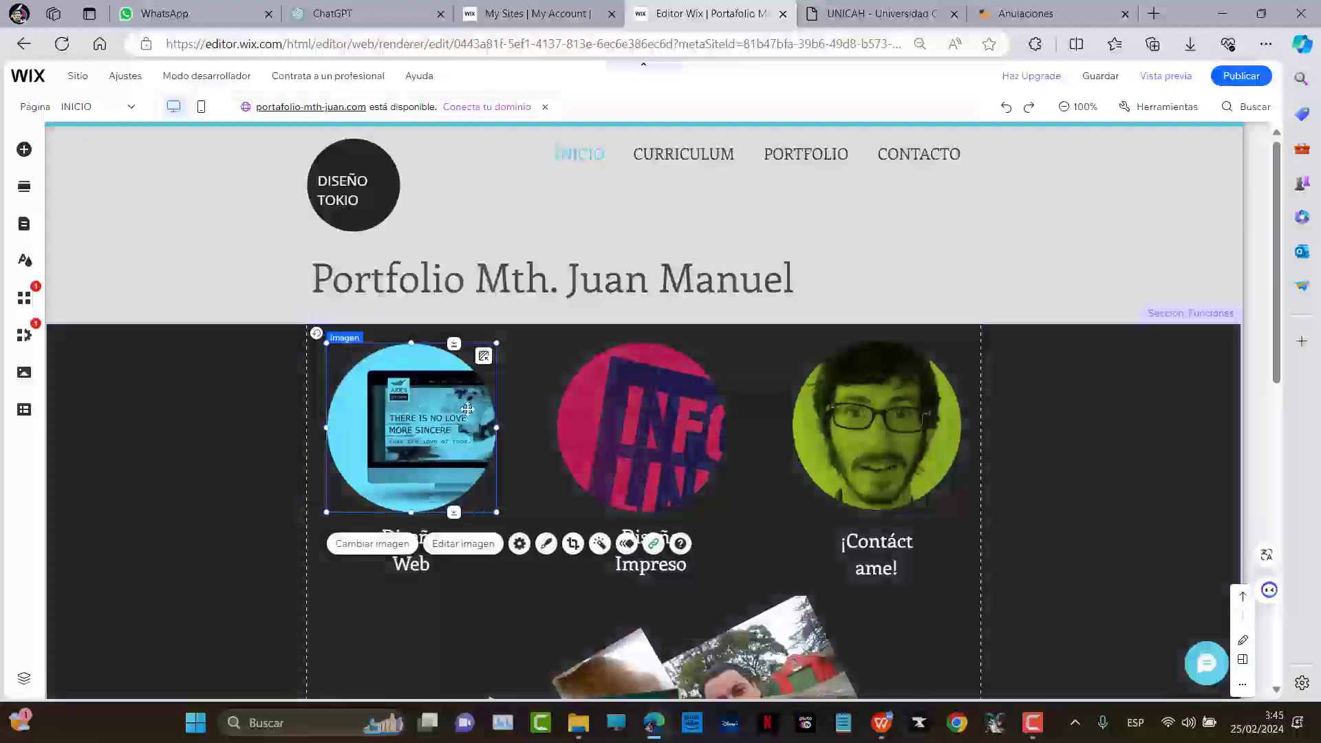
{"action": "double_click", "coordinate": [406, 404]}
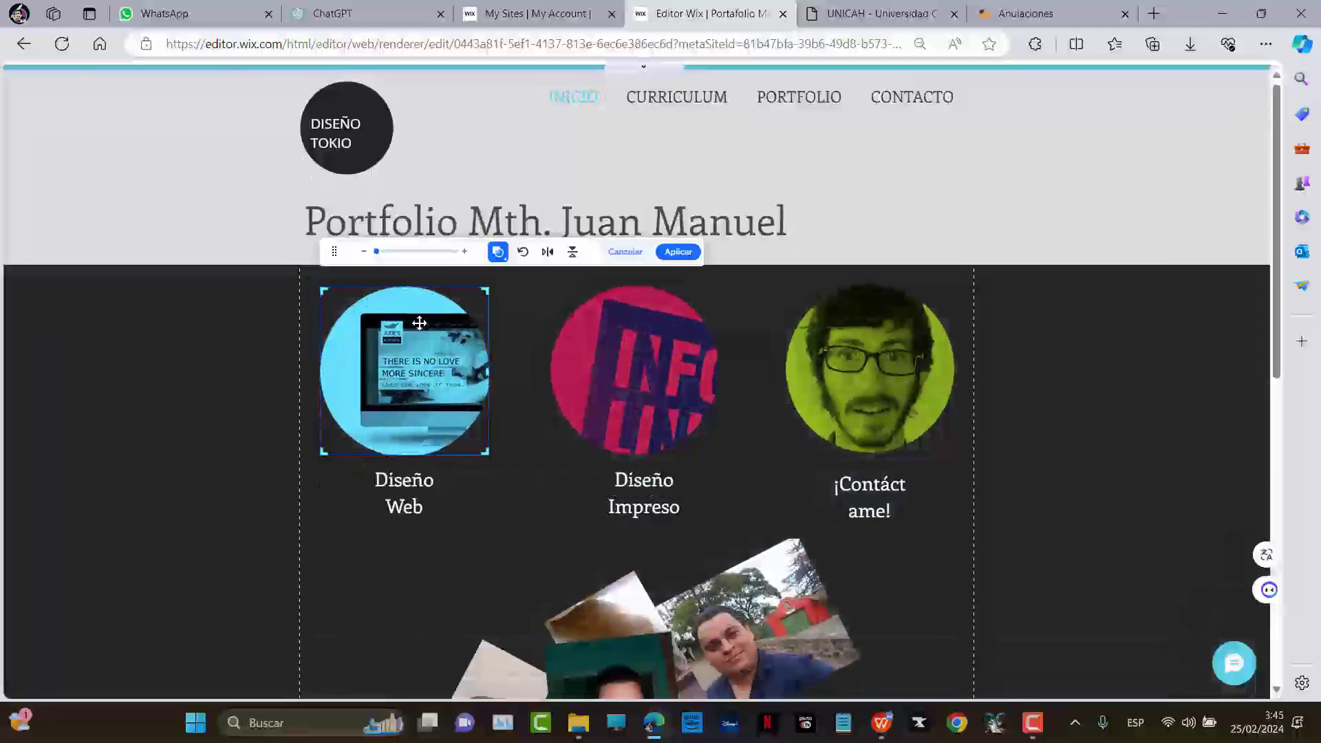
{"action": "key", "text": "Escape"}
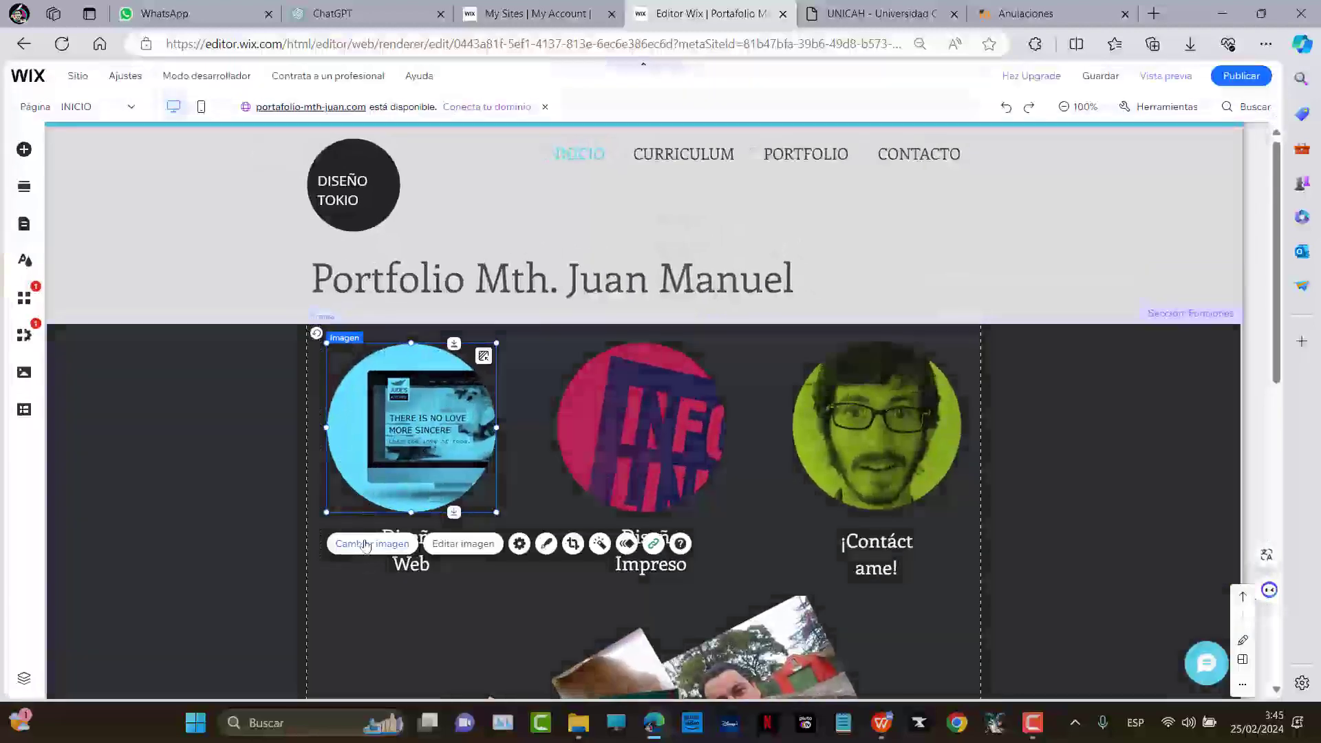
{"action": "left_click", "coordinate": [371, 544]}
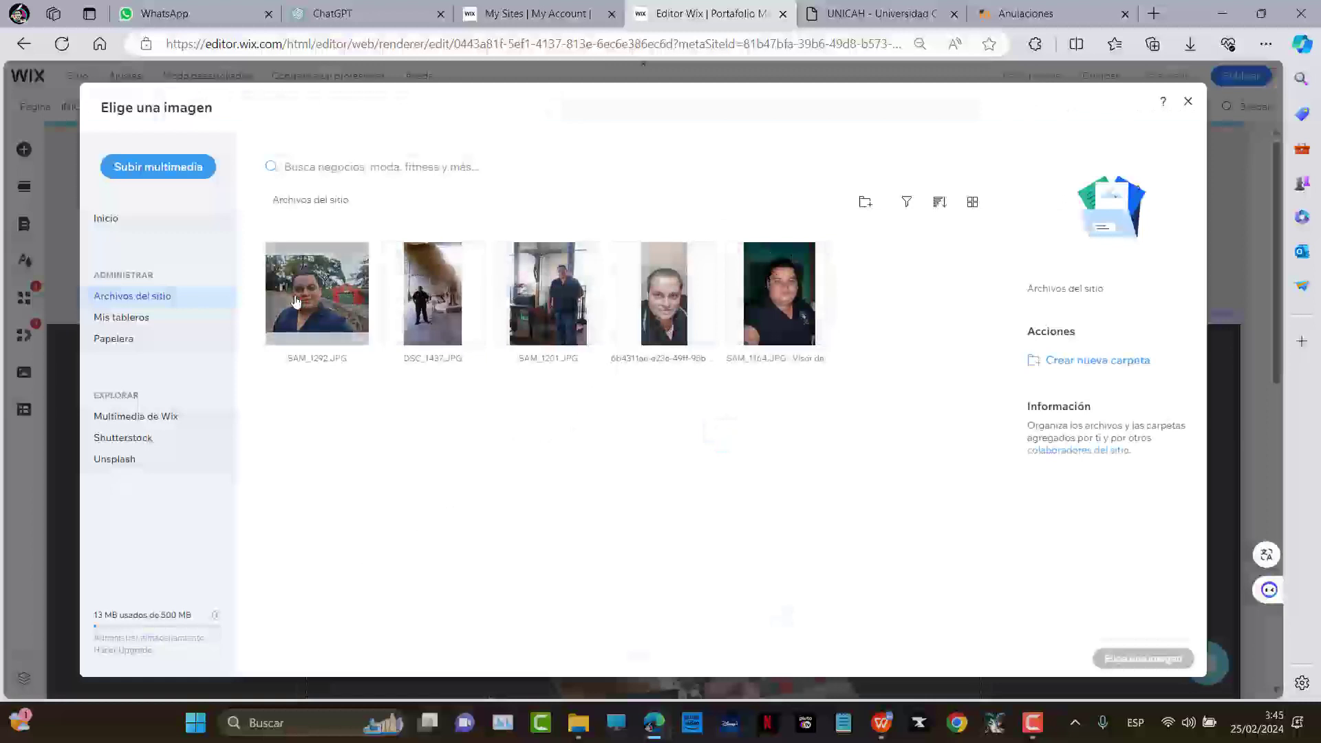
{"action": "left_click", "coordinate": [324, 303]}
{"action": "left_click", "coordinate": [1142, 659]}
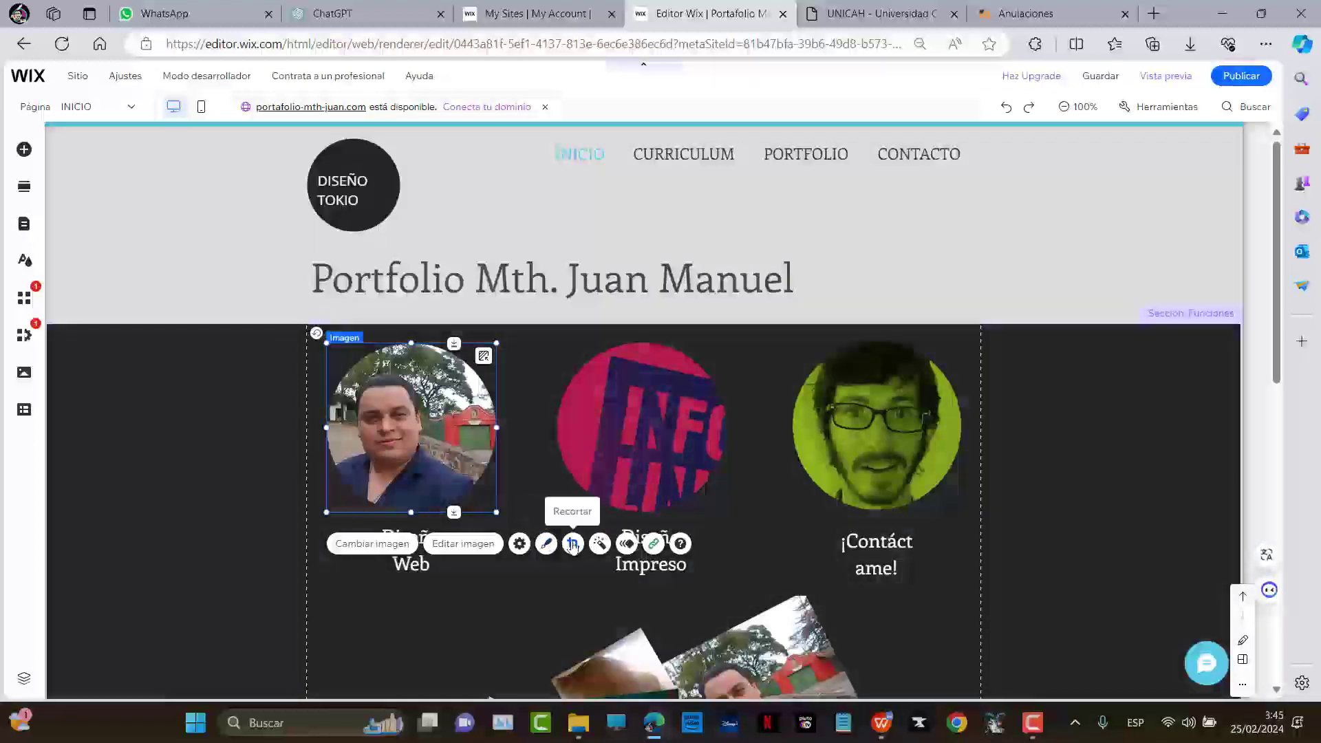
Crop-reposition the SAM_1292 photo so more of its right side shows in the circle
{"action": "left_click", "coordinate": [572, 544]}
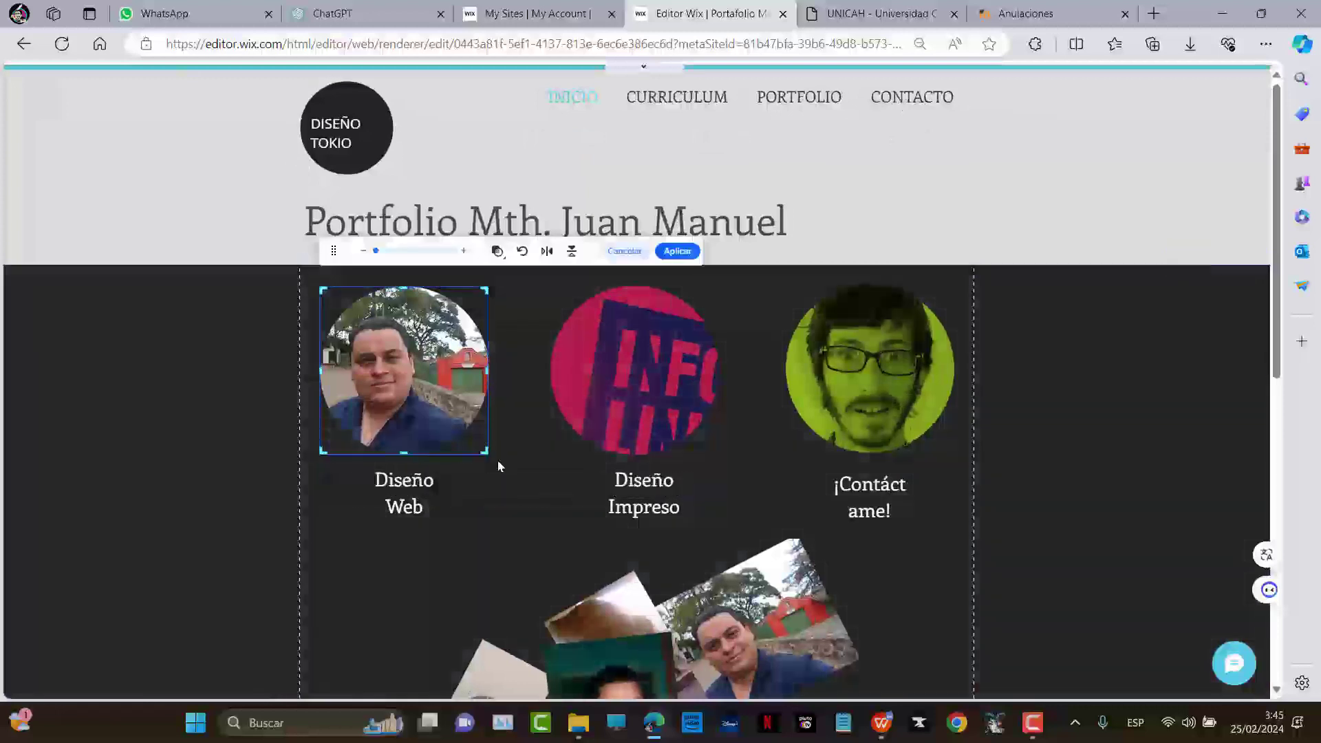
{"action": "mouse_move", "coordinate": [476, 429]}
{"action": "left_mouse_down"}
{"action": "mouse_move", "coordinate": [499, 421]}
{"action": "mouse_move", "coordinate": [377, 417]}
{"action": "mouse_move", "coordinate": [473, 414]}
{"action": "mouse_move", "coordinate": [456, 417]}
{"action": "left_mouse_up"}
{"action": "left_click", "coordinate": [487, 540]}
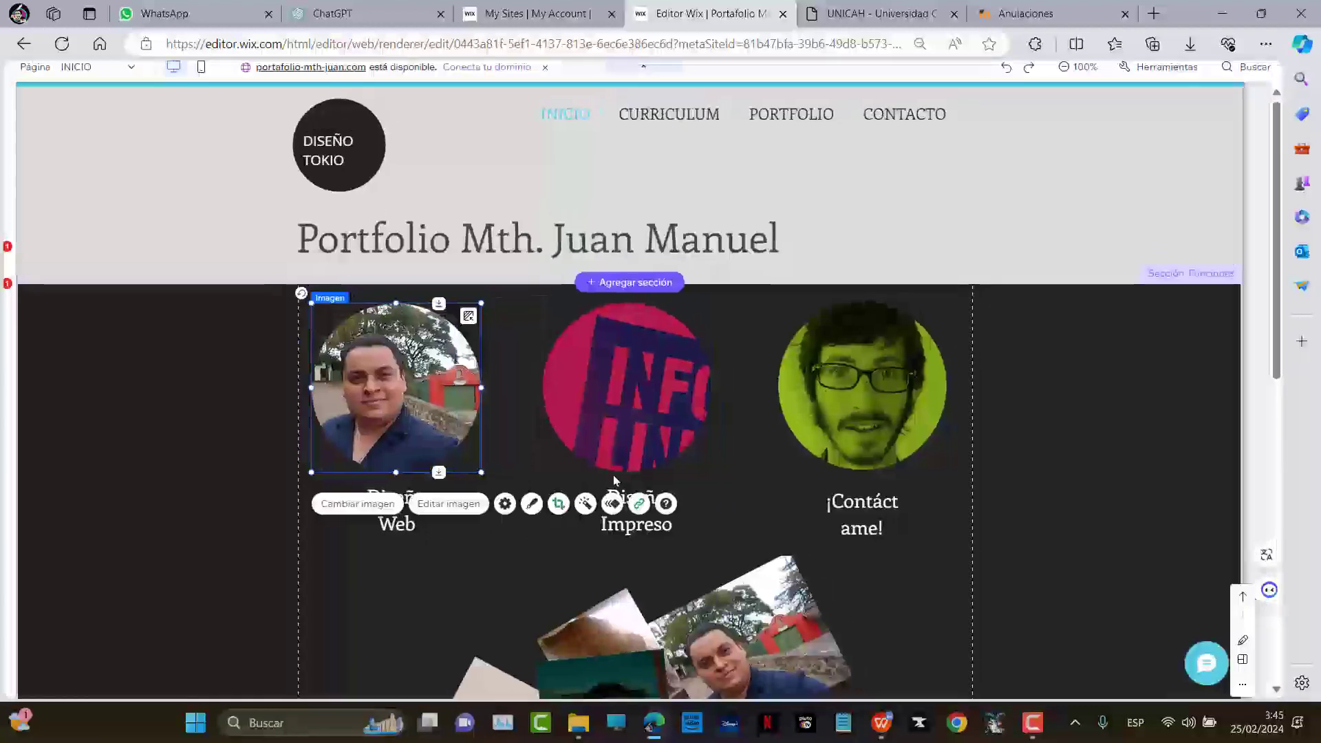
Replace the Diseño Impreso circle image with the SAM_1201.JPG photo
{"action": "left_click", "coordinate": [665, 440]}
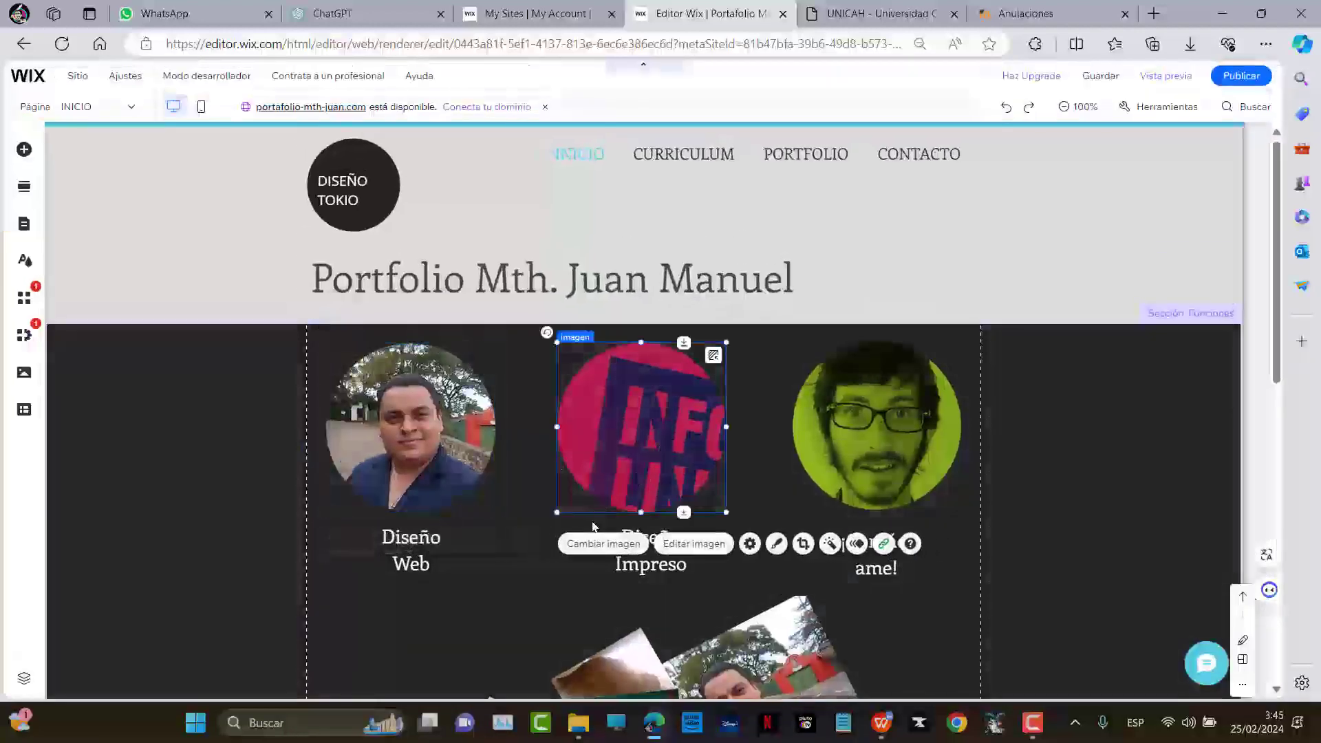
{"action": "left_click", "coordinate": [606, 543]}
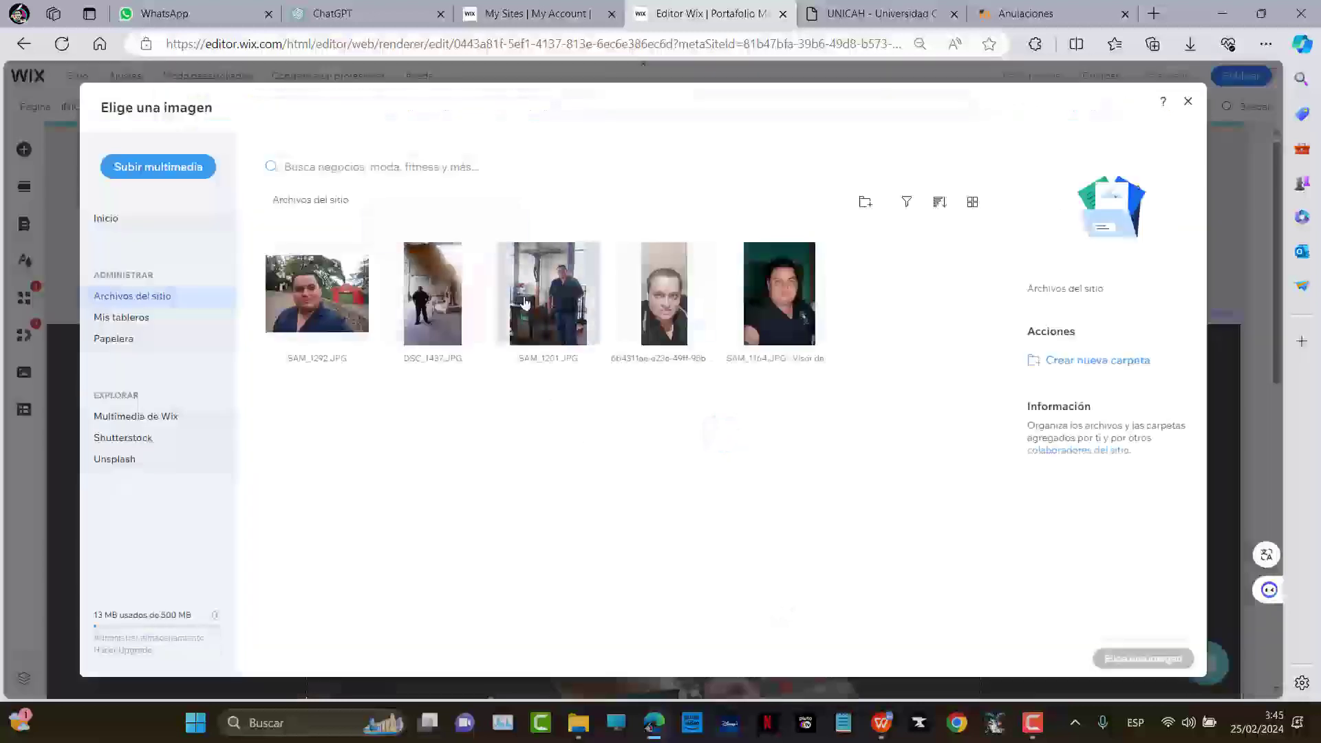
{"action": "left_click", "coordinate": [578, 303]}
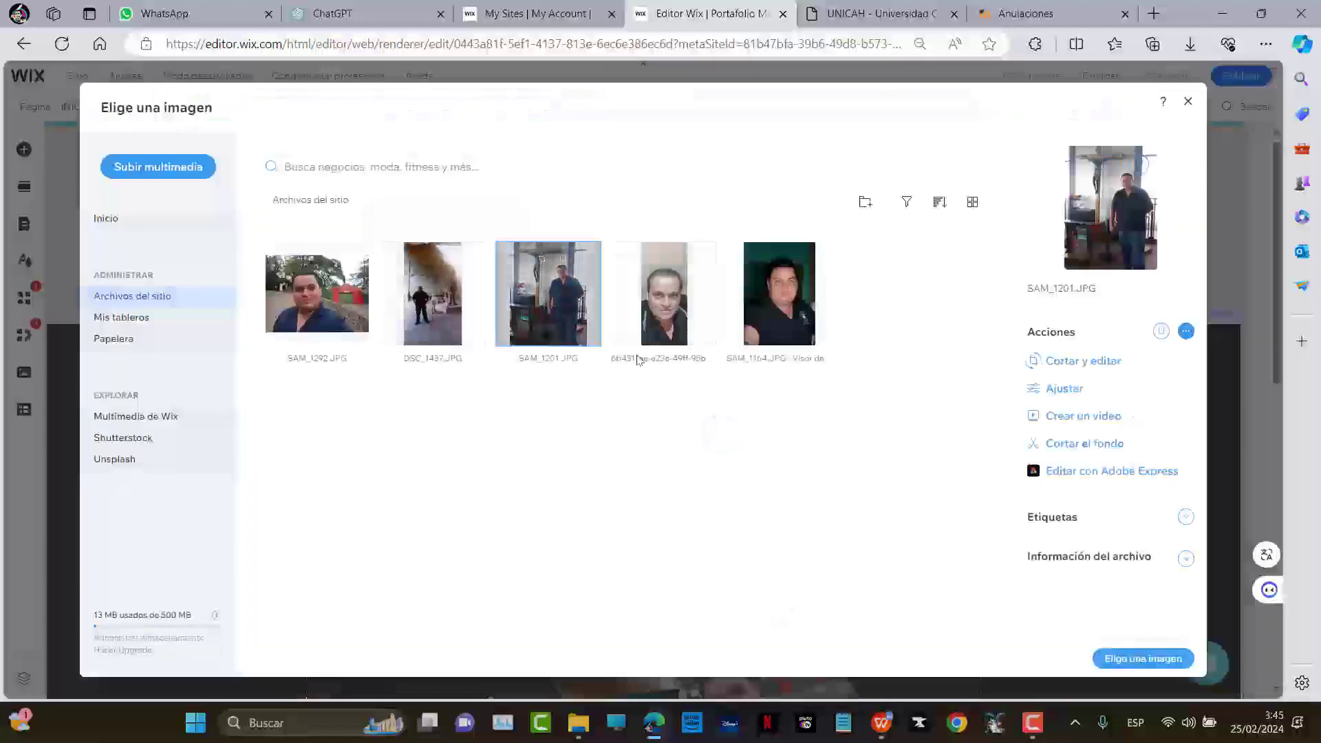
{"action": "left_click", "coordinate": [1114, 657]}
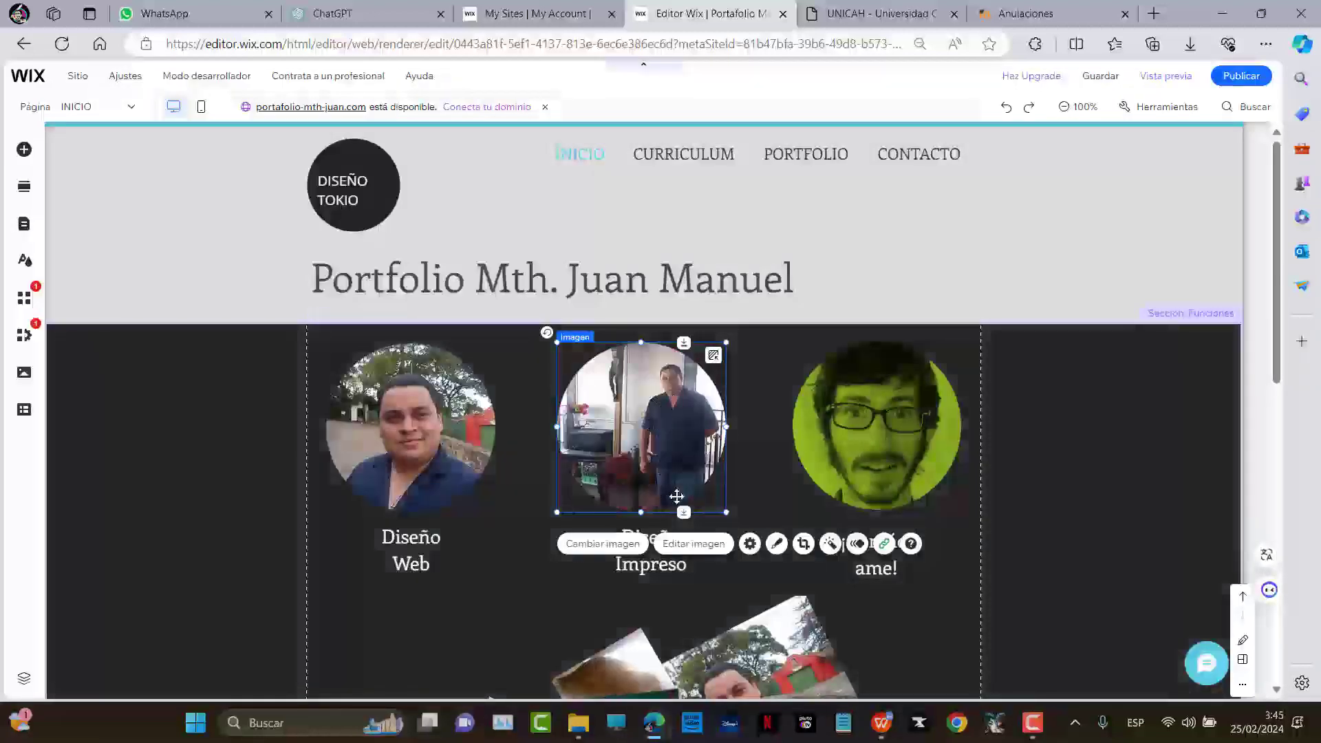
Reframe the SAM_1201 photo lower in the circle so the crucifix above him is visible
{"action": "key", "text": "ctrl+shift+f"}
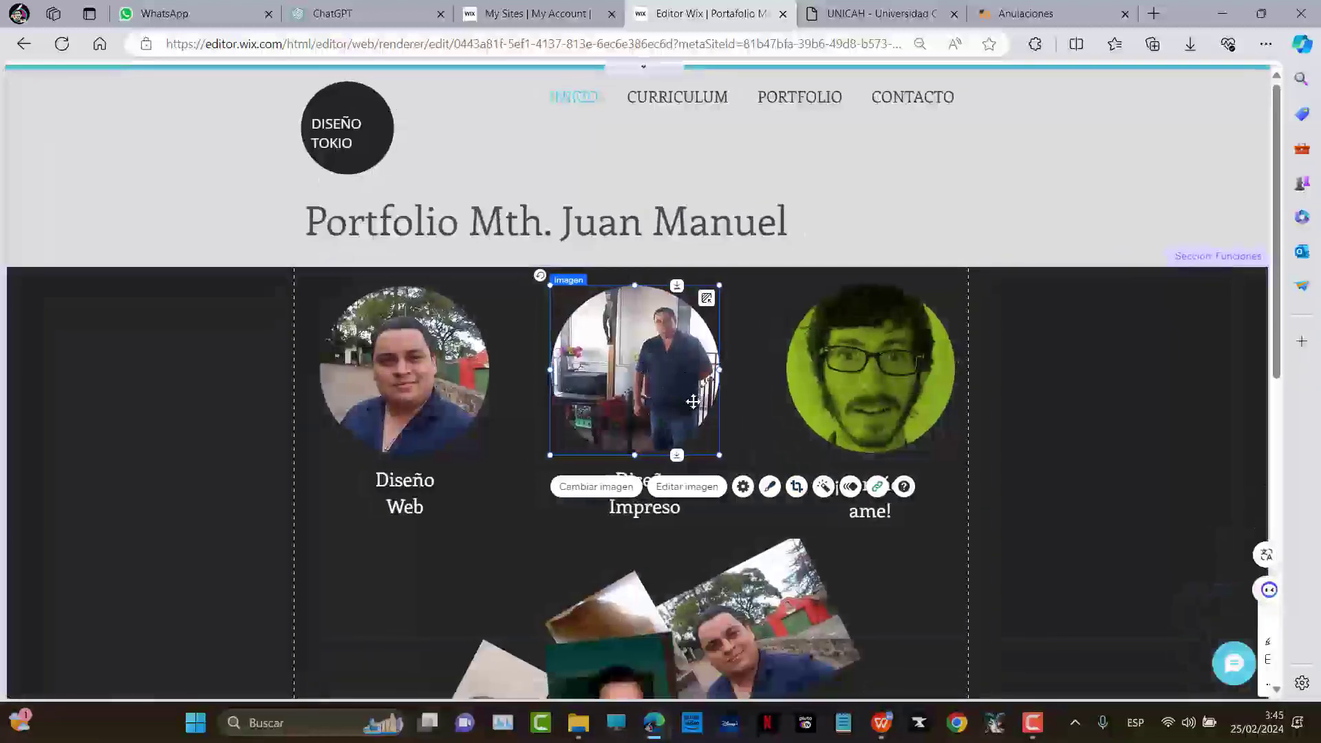
{"action": "double_click", "coordinate": [694, 402]}
{"action": "left_click_drag", "start_coordinate": [653, 362], "coordinate": [653, 404]}
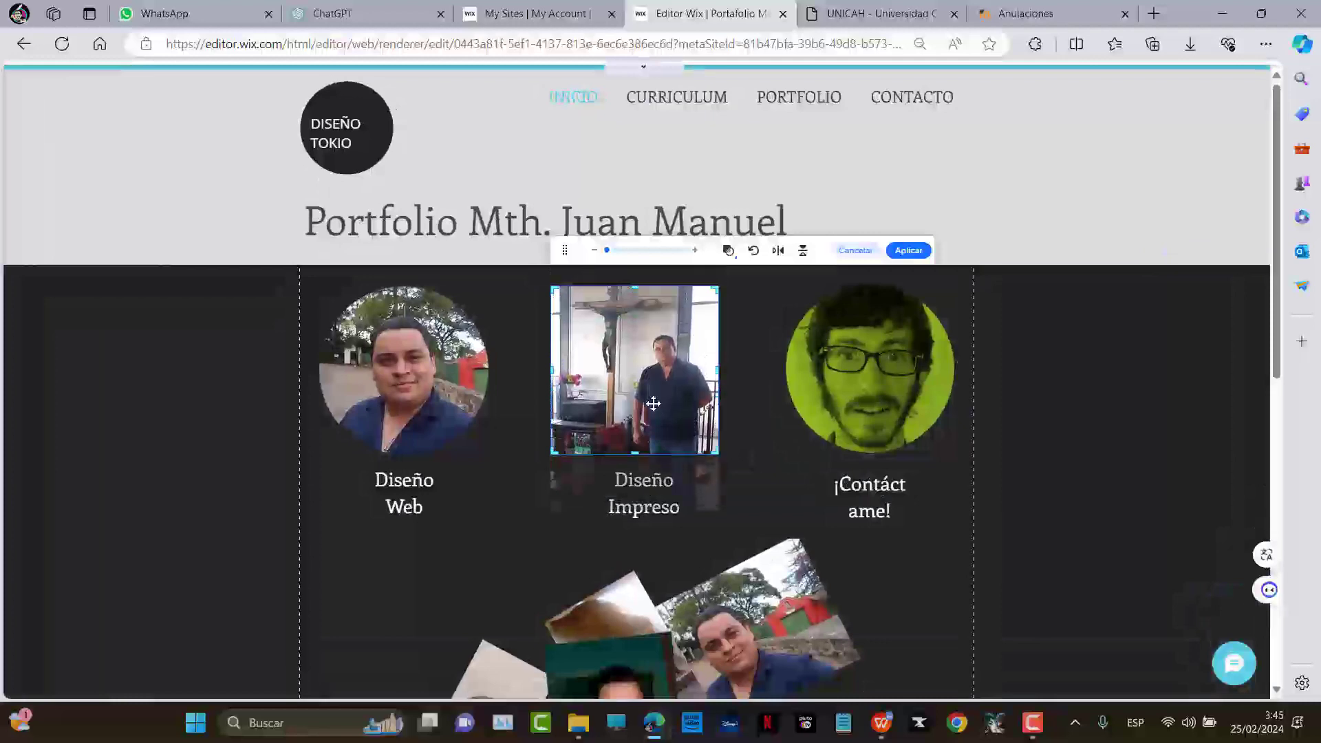
{"action": "left_click", "coordinate": [792, 374]}
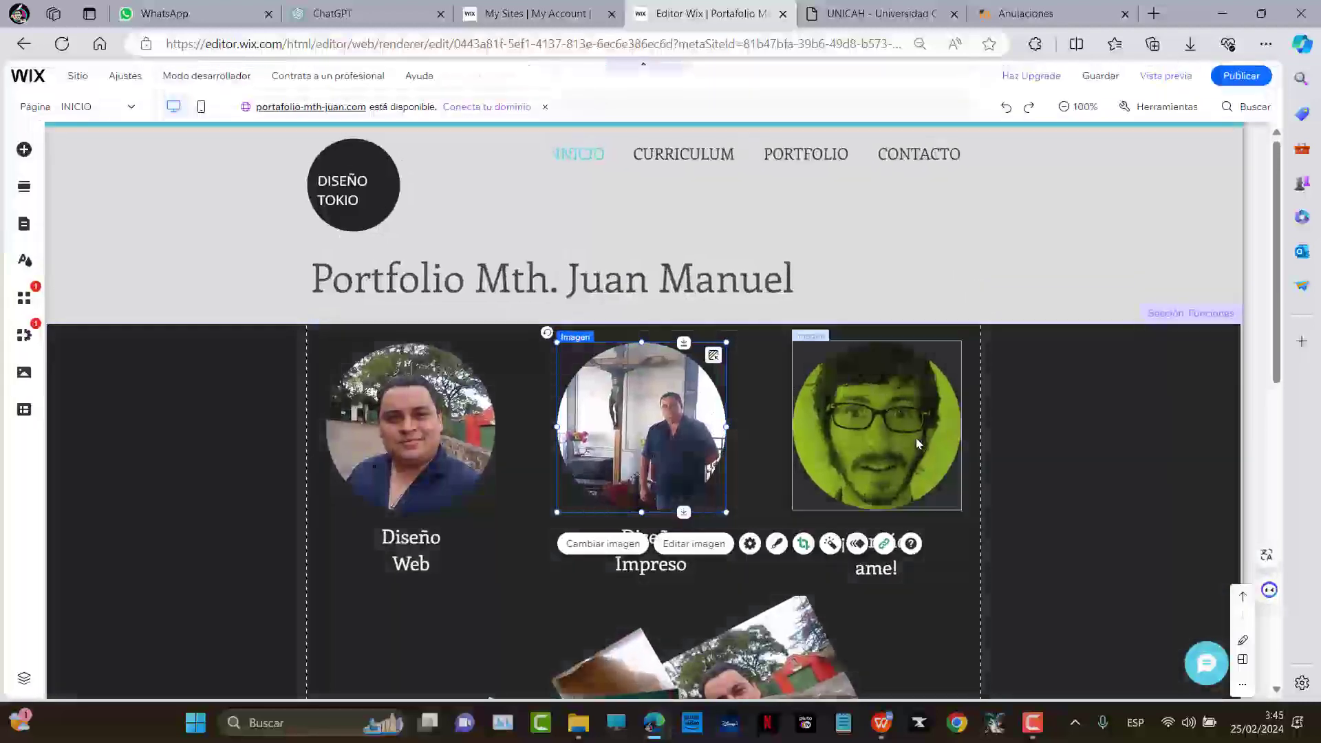
Open the third circle's media library, then close it unchanged and deselect the image
{"action": "left_click", "coordinate": [918, 443]}
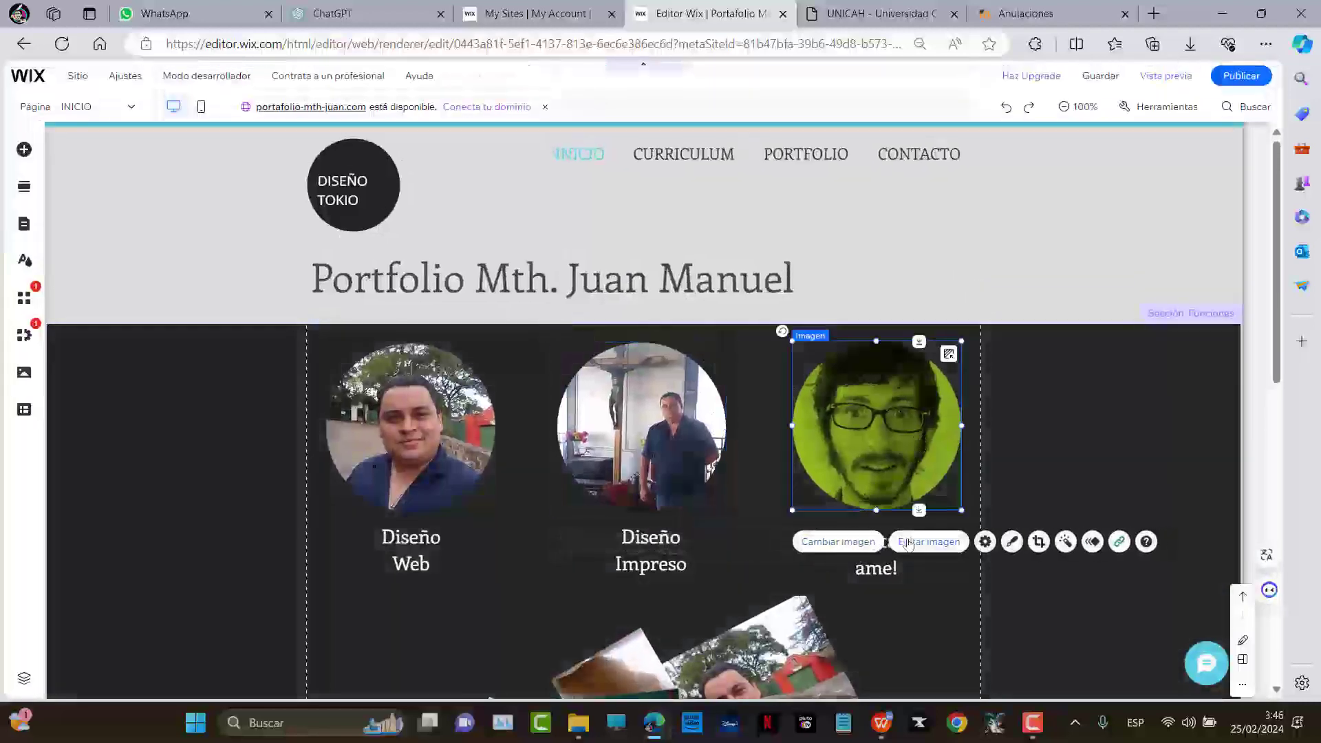
{"action": "left_click", "coordinate": [841, 541]}
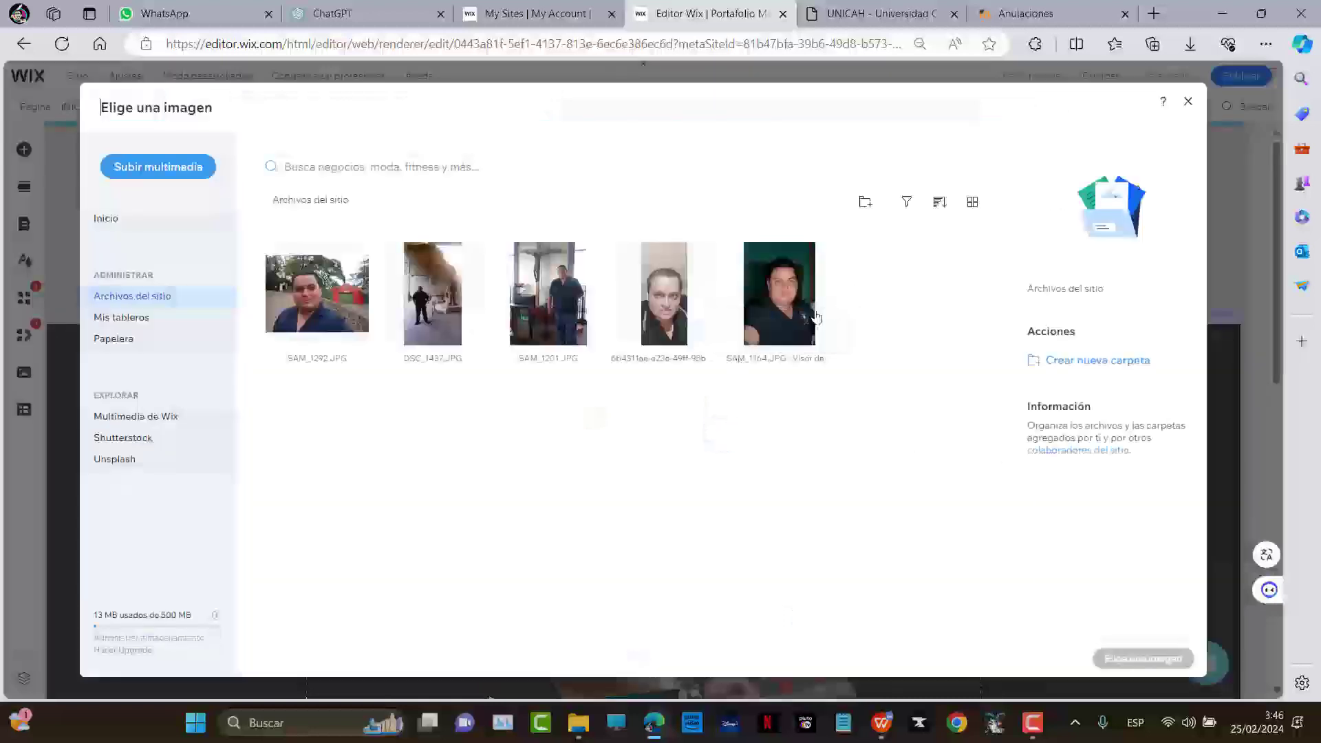
{"action": "left_click", "coordinate": [1189, 103]}
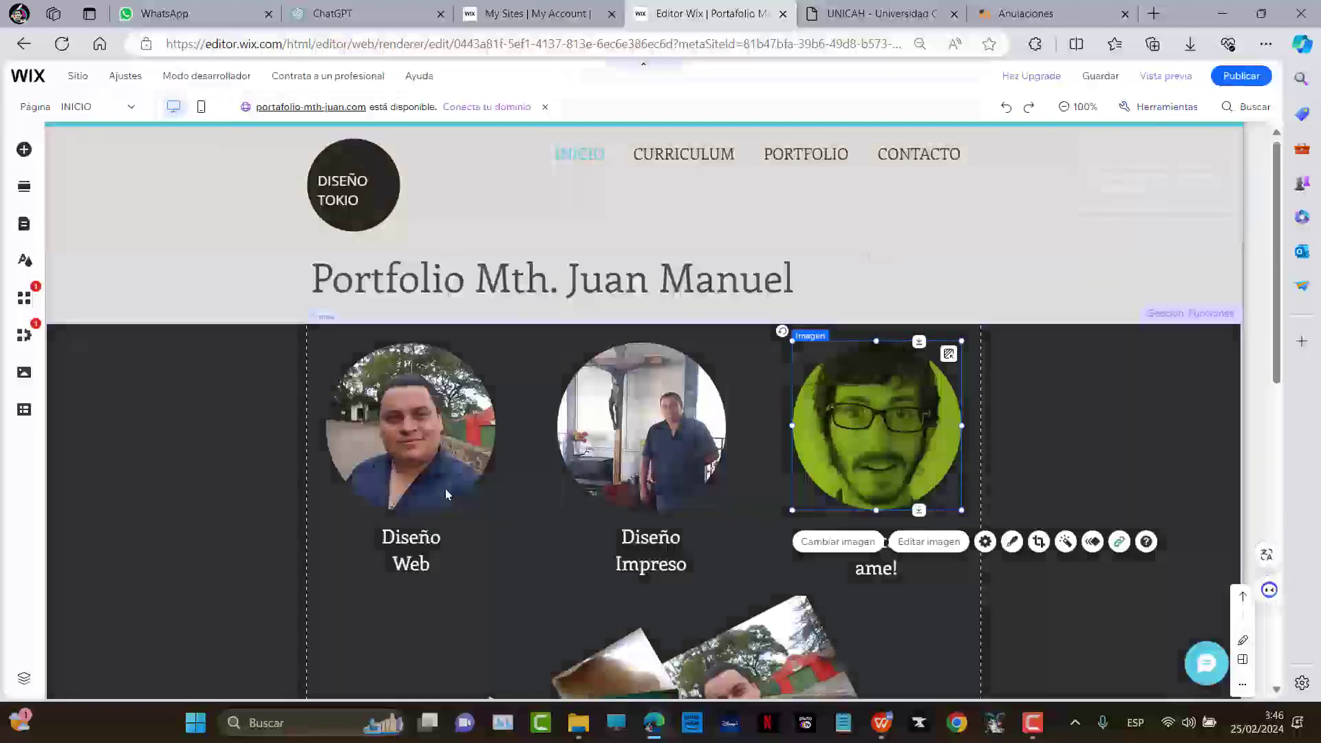
{"action": "left_click", "coordinate": [762, 569]}
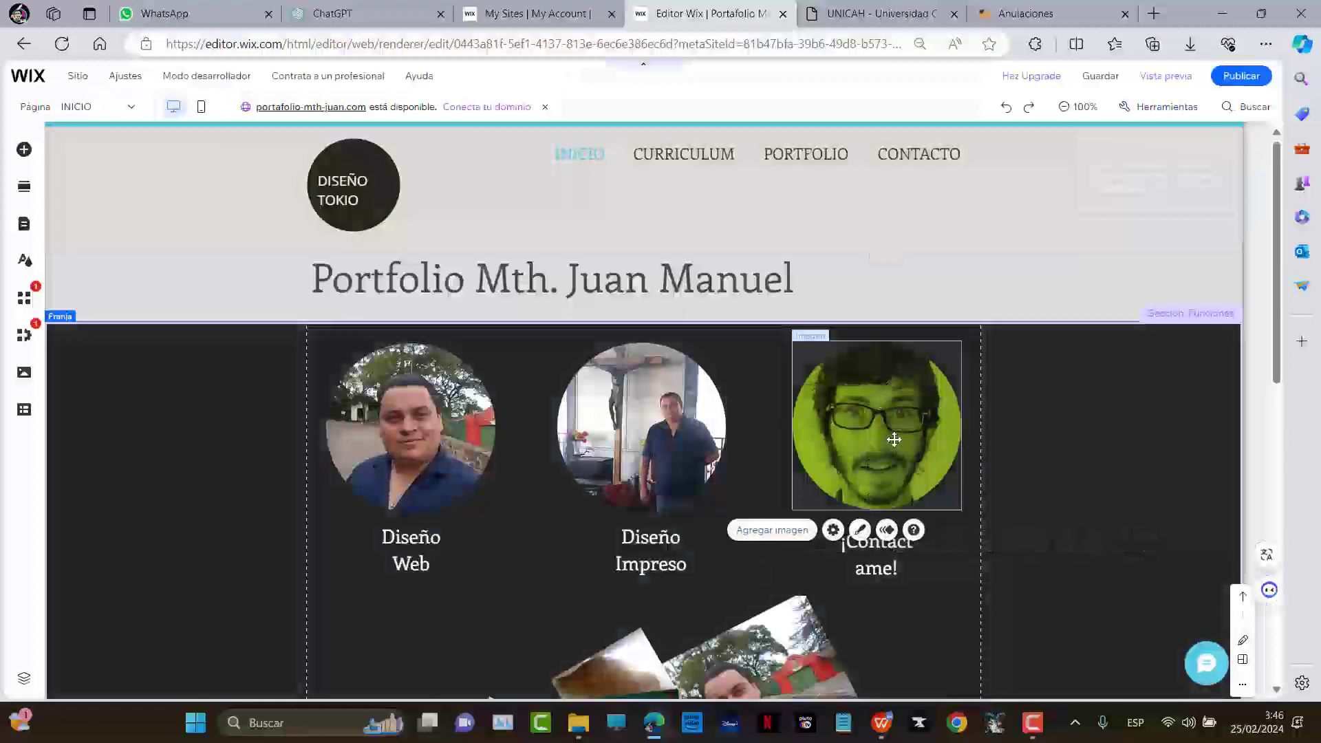
Launch SACROSYSTEM from the Start menu and snip its splash screen
{"action": "key", "text": "super"}
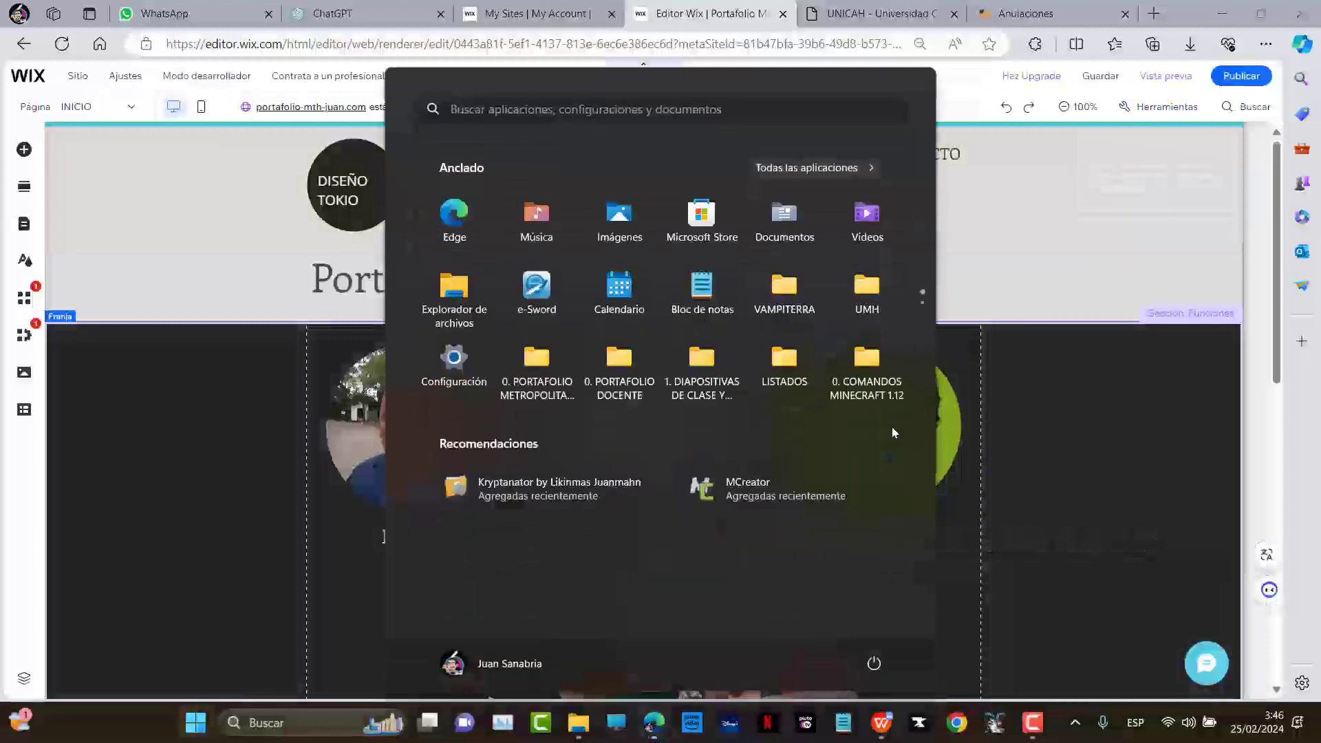
{"action": "type", "text": "sacr"}
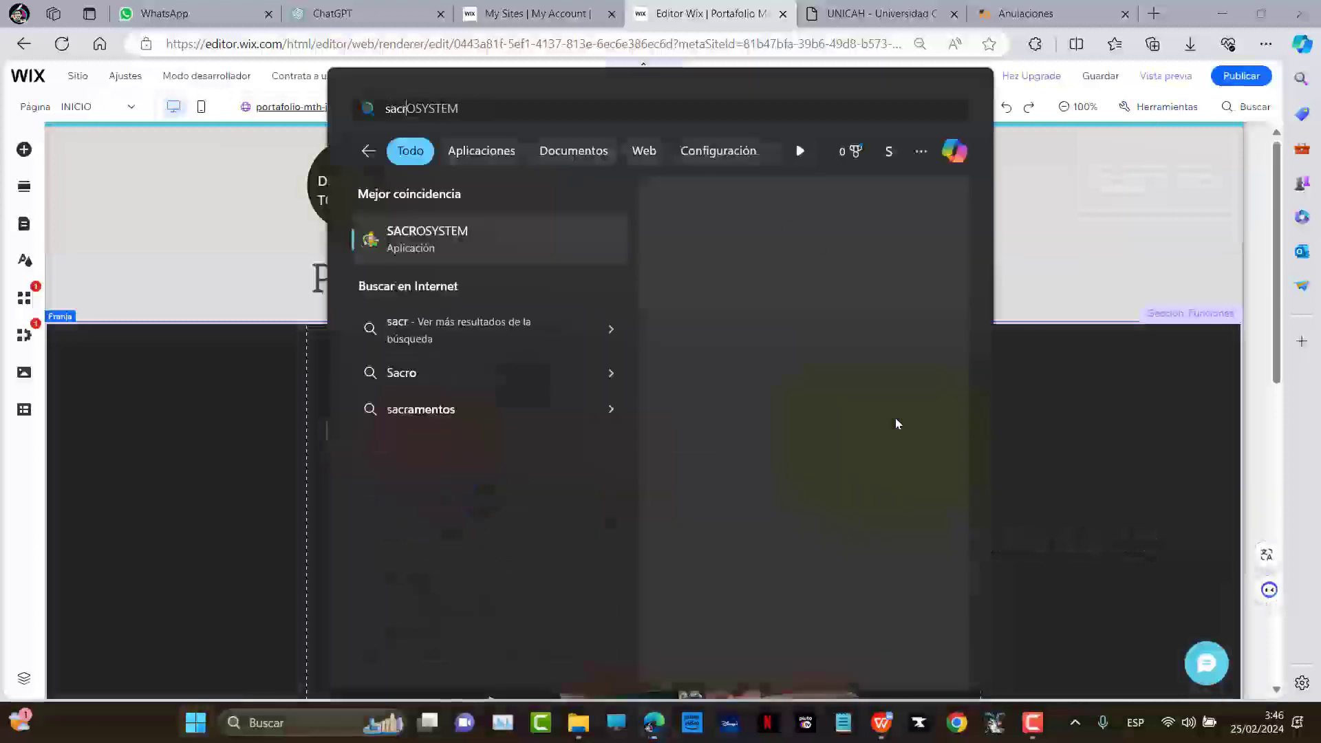
{"action": "key", "text": "Return"}
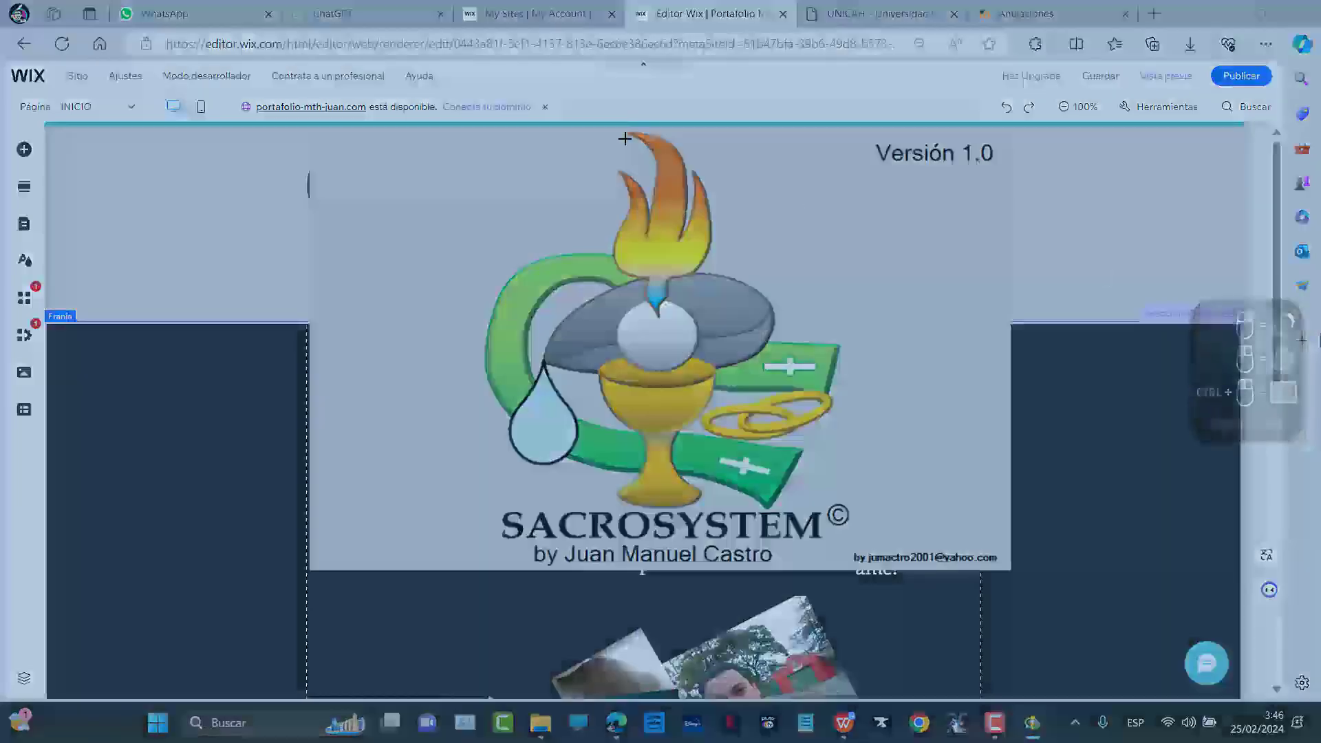
{"action": "left_click_drag", "start_coordinate": [410, 134], "coordinate": [885, 558]}
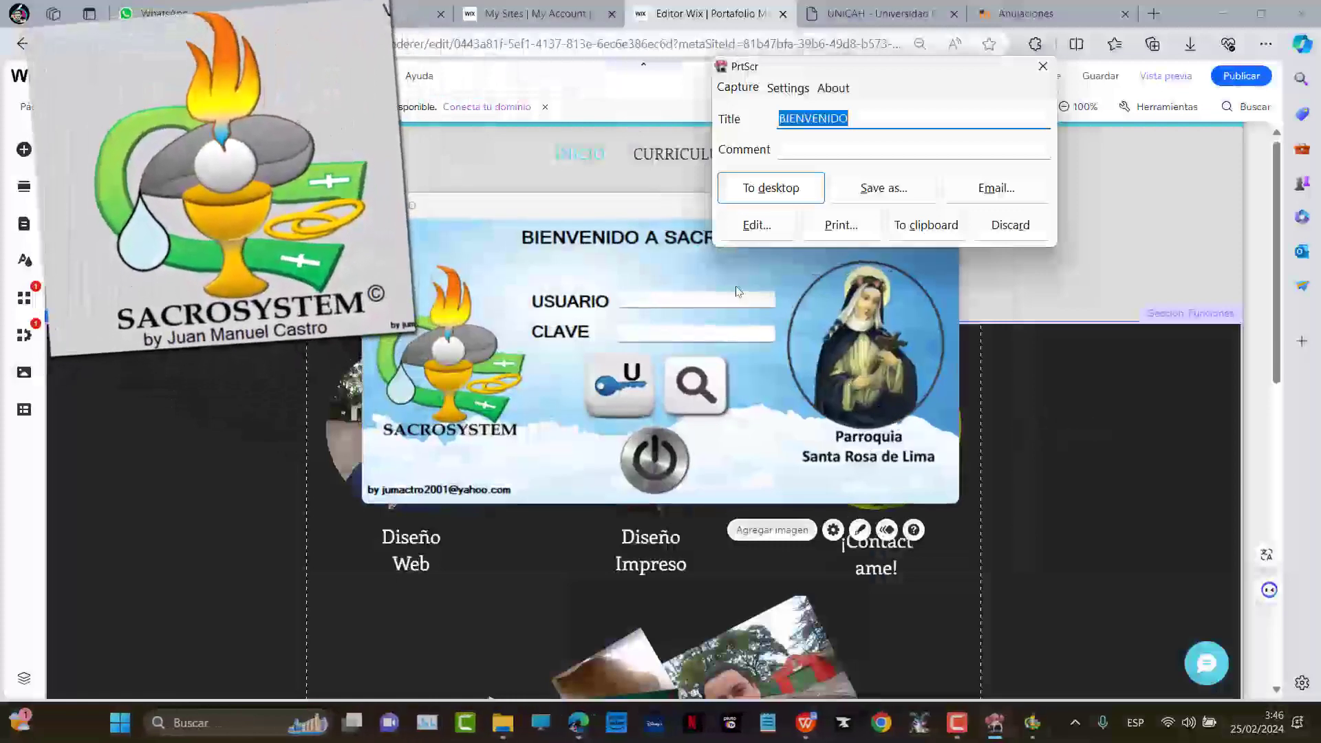
Log in with the username and password, dismiss the welcome, and open the FIELES records form
{"action": "left_click", "coordinate": [680, 300]}
{"action": "type", "text": "1"}
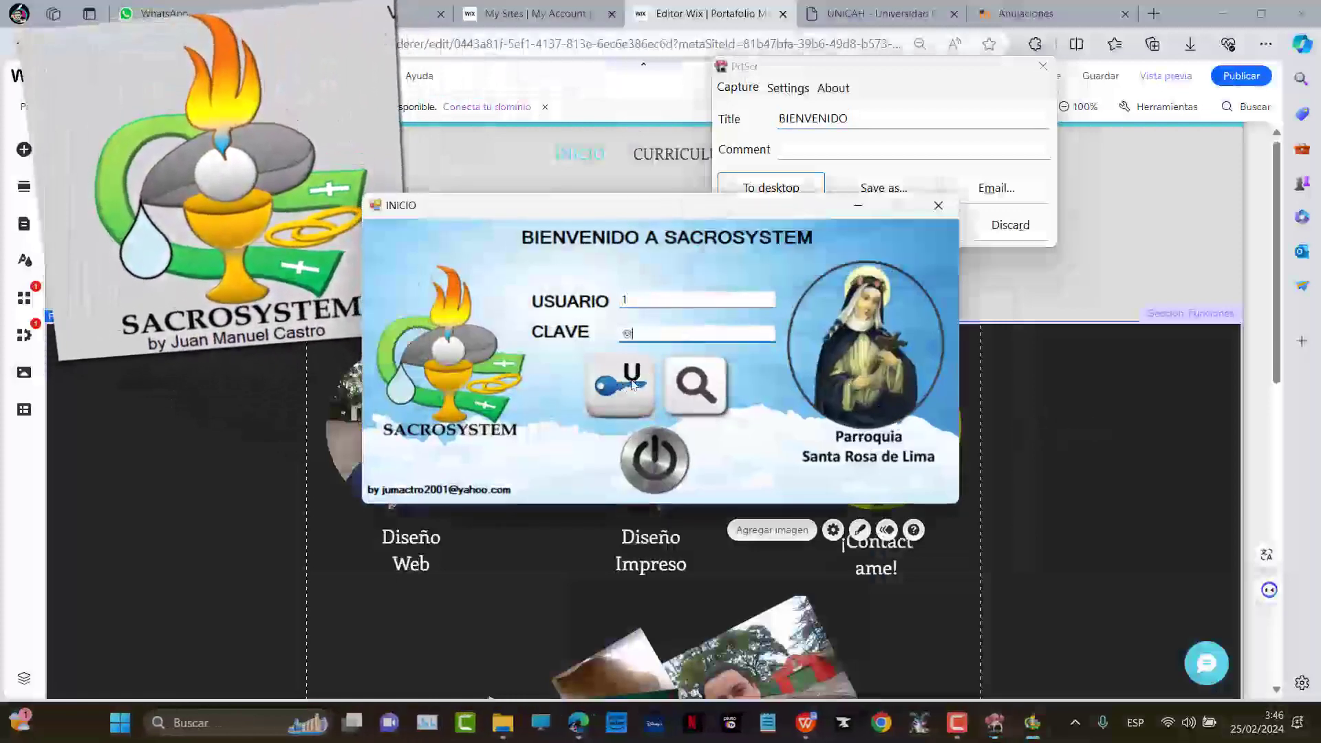
{"action": "key", "text": "Tab"}
{"action": "type", "text": "1"}
{"action": "left_click", "coordinate": [629, 394]}
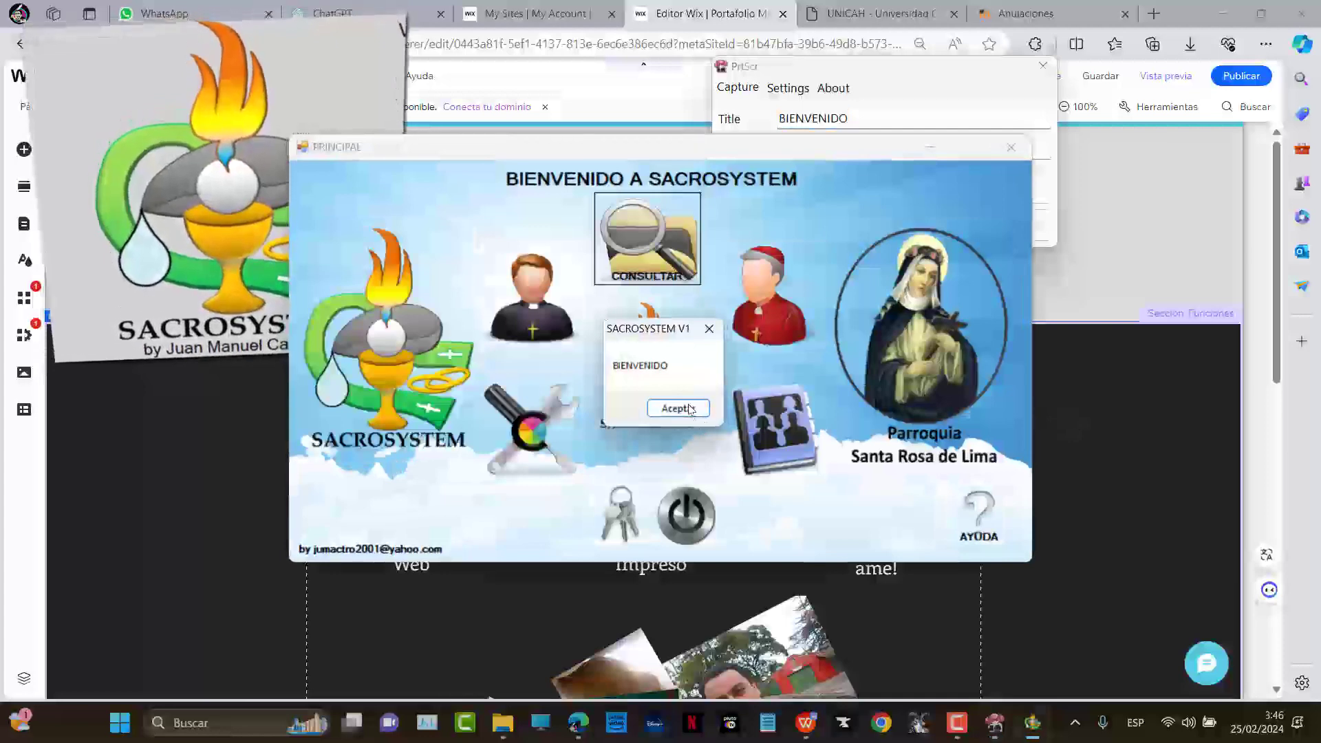
{"action": "left_click", "coordinate": [690, 409]}
{"action": "left_click", "coordinate": [754, 428]}
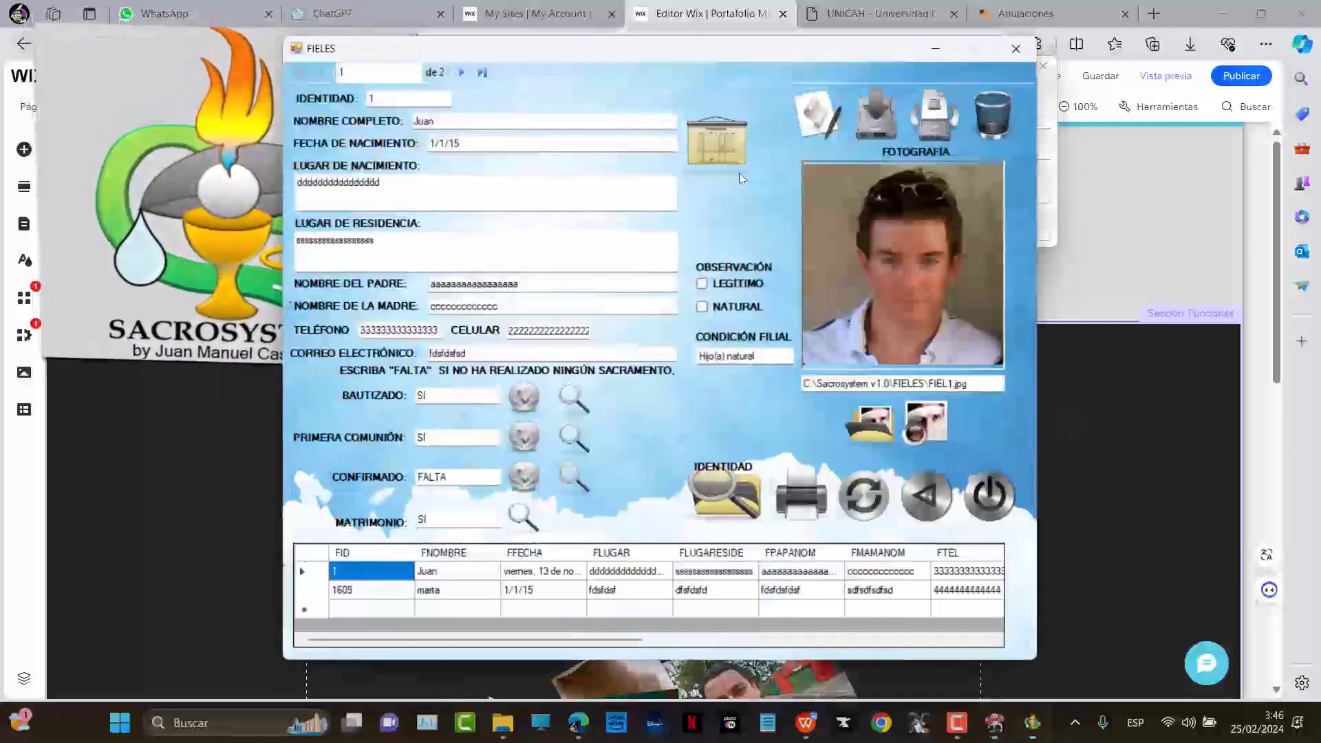
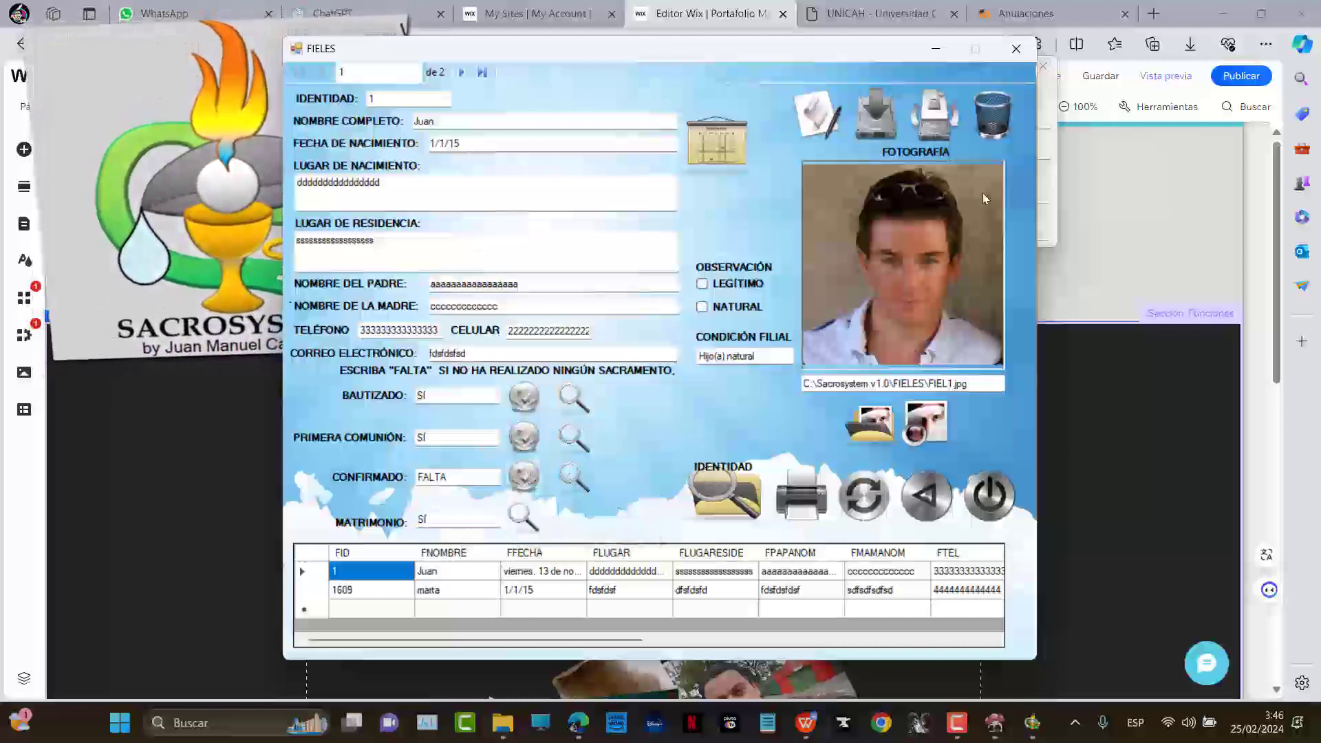
Close the parishioner record and open the Matrimonio record under SACRAMENTOS
{"action": "left_click", "coordinate": [993, 495]}
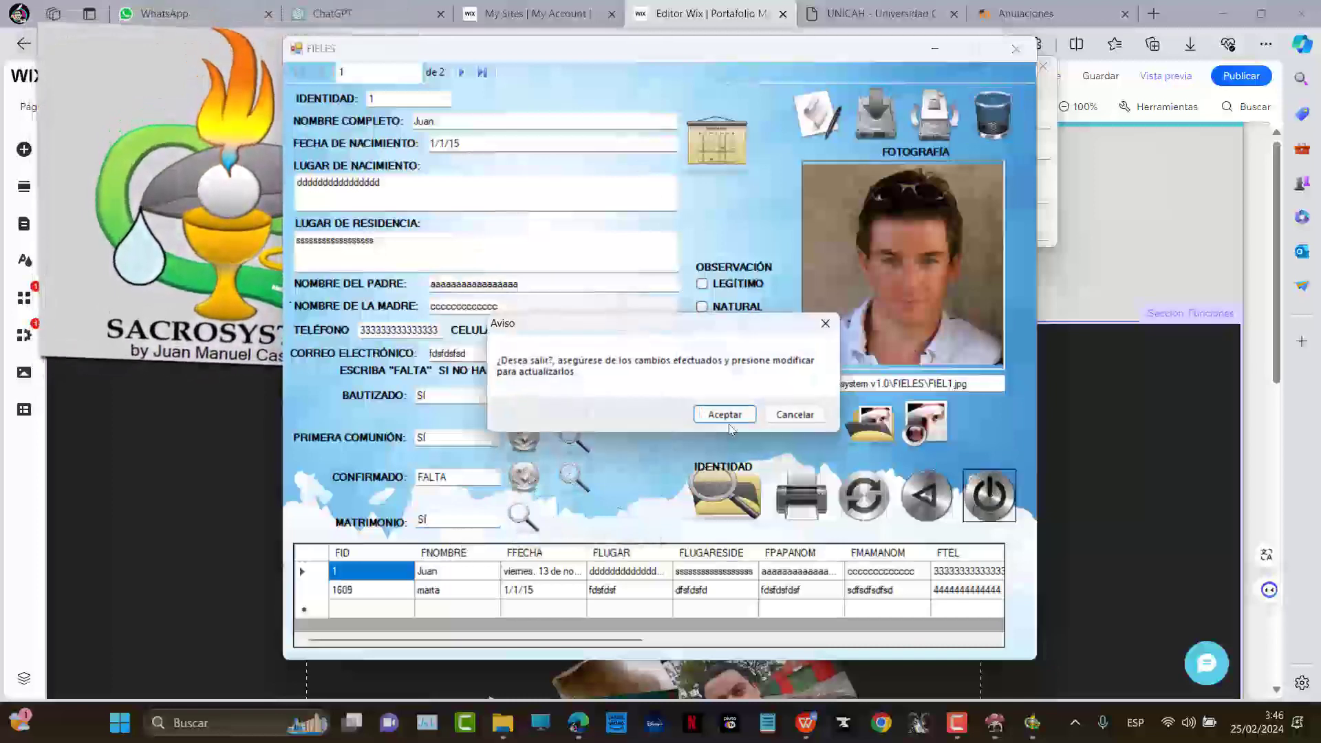
{"action": "left_click", "coordinate": [727, 416]}
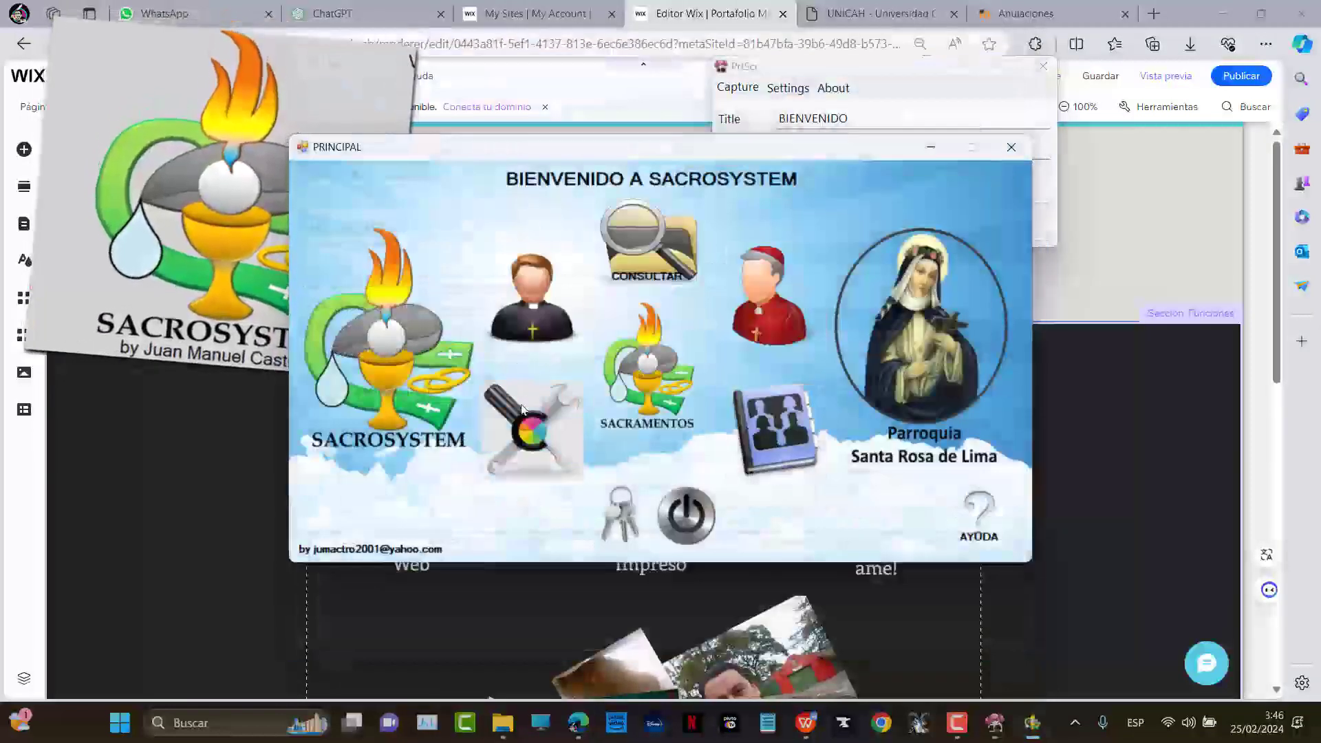
{"action": "left_click", "coordinate": [643, 382]}
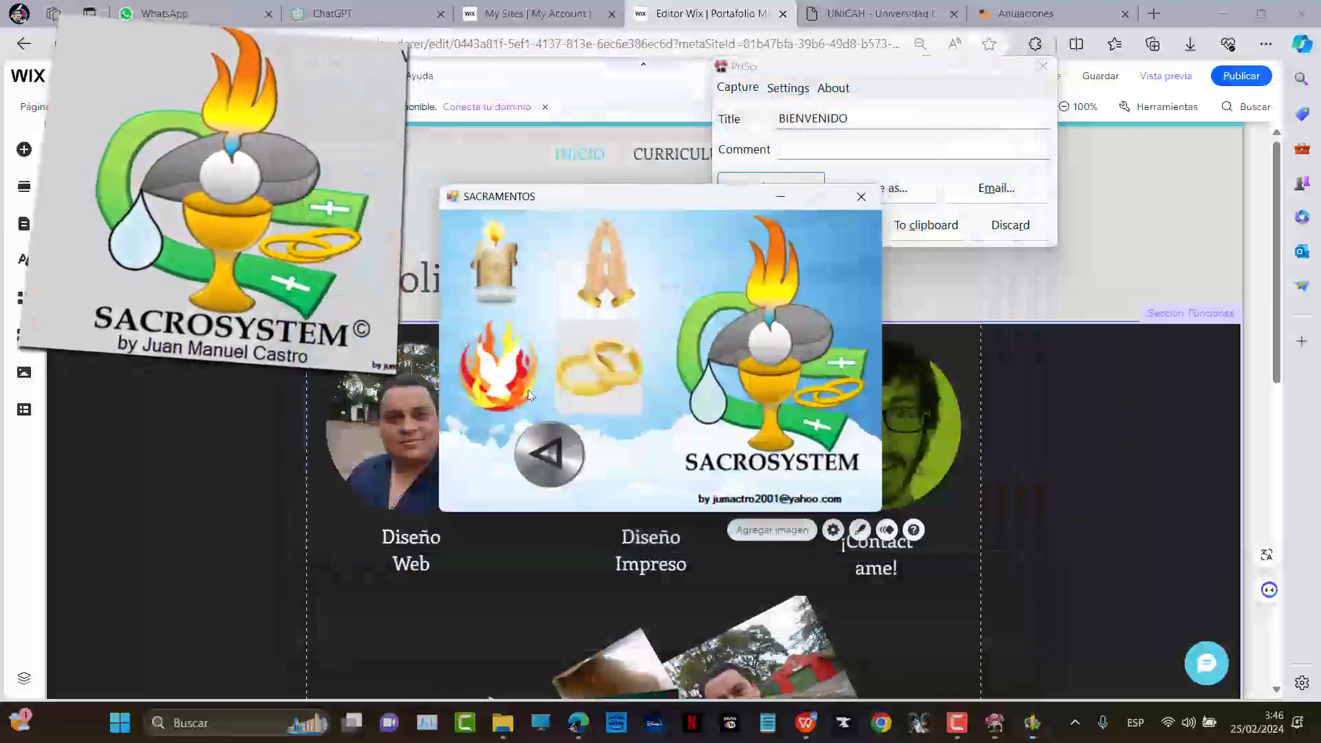
{"action": "left_click", "coordinate": [601, 392]}
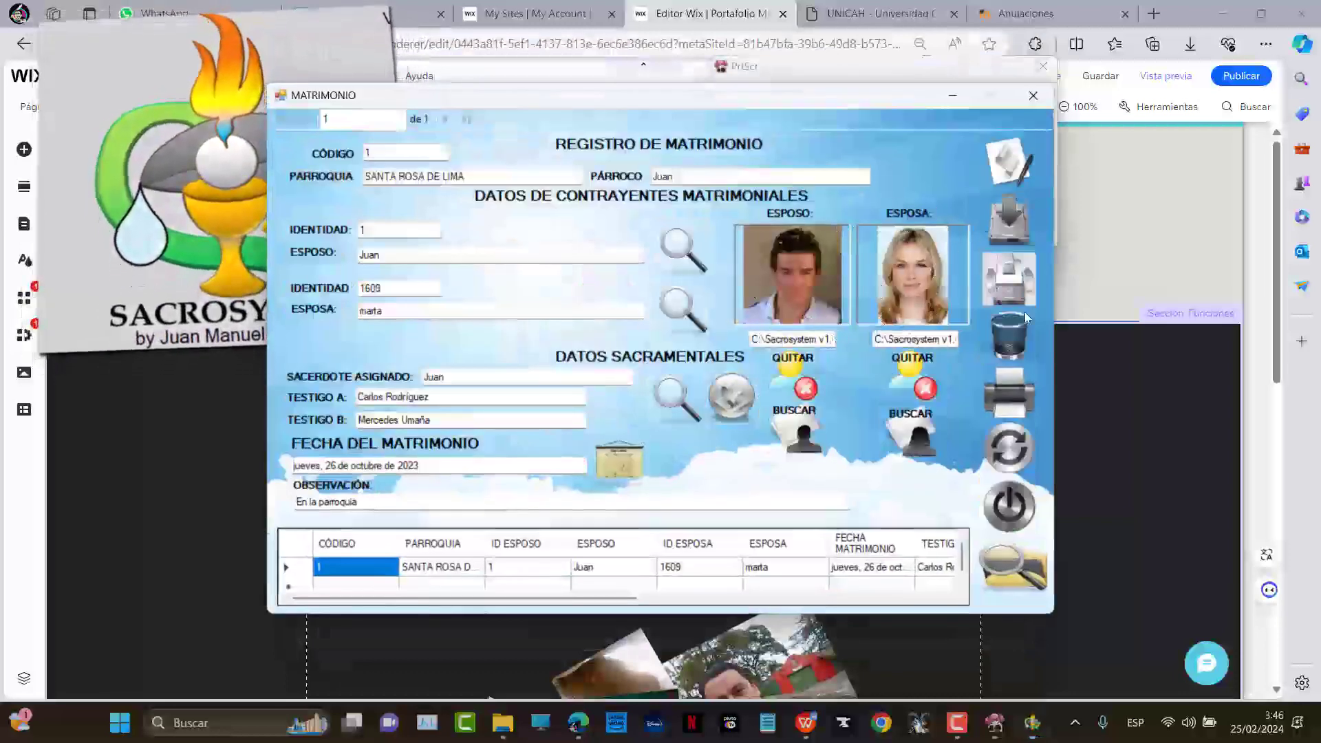
Cancel the exit prompt on the marriage record and open the husband lookup window
{"action": "left_click", "coordinate": [1018, 509]}
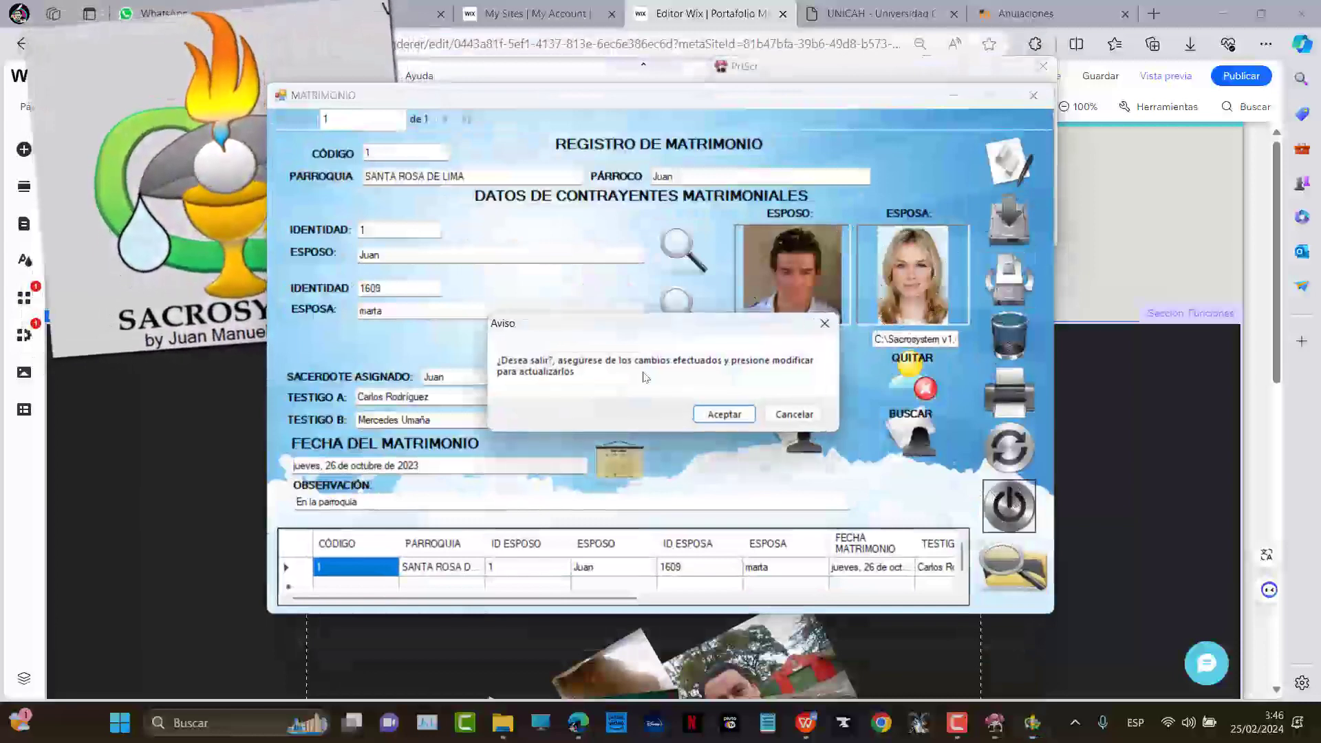
{"action": "left_click", "coordinate": [773, 419]}
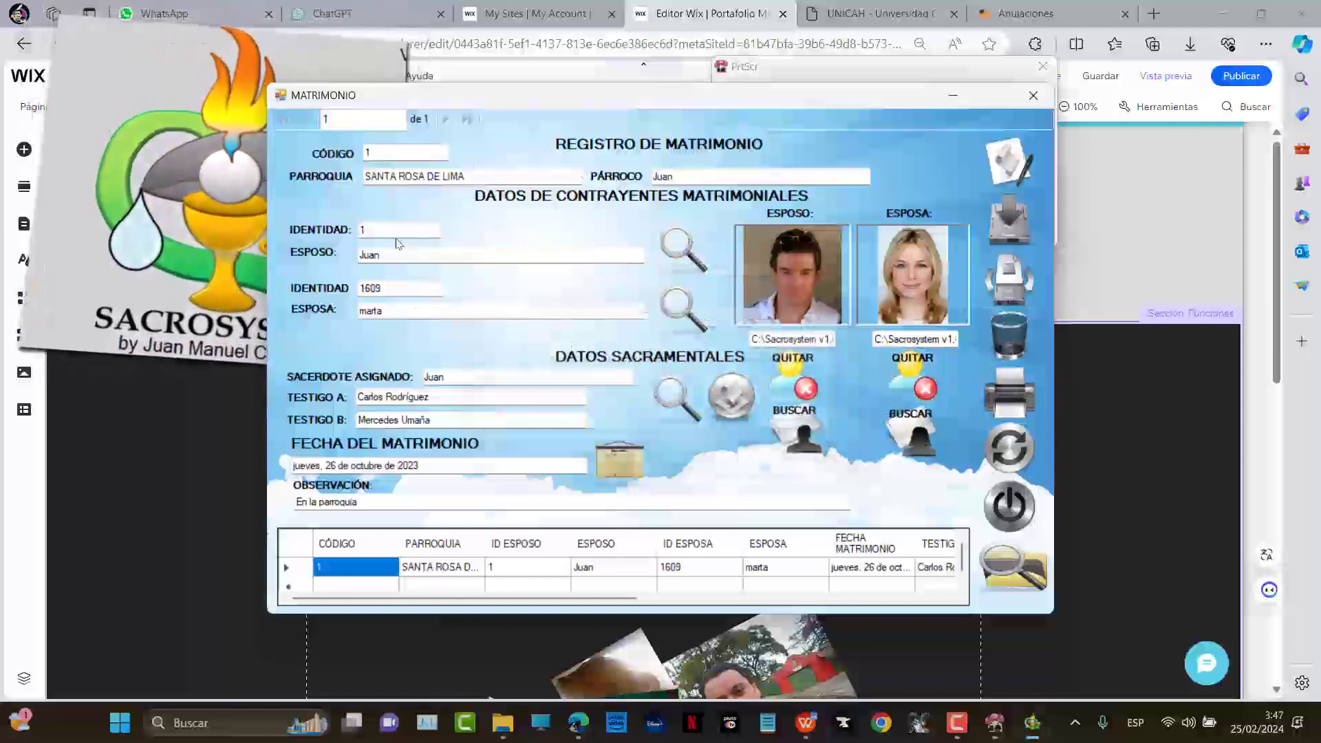
{"action": "double_click", "coordinate": [375, 288]}
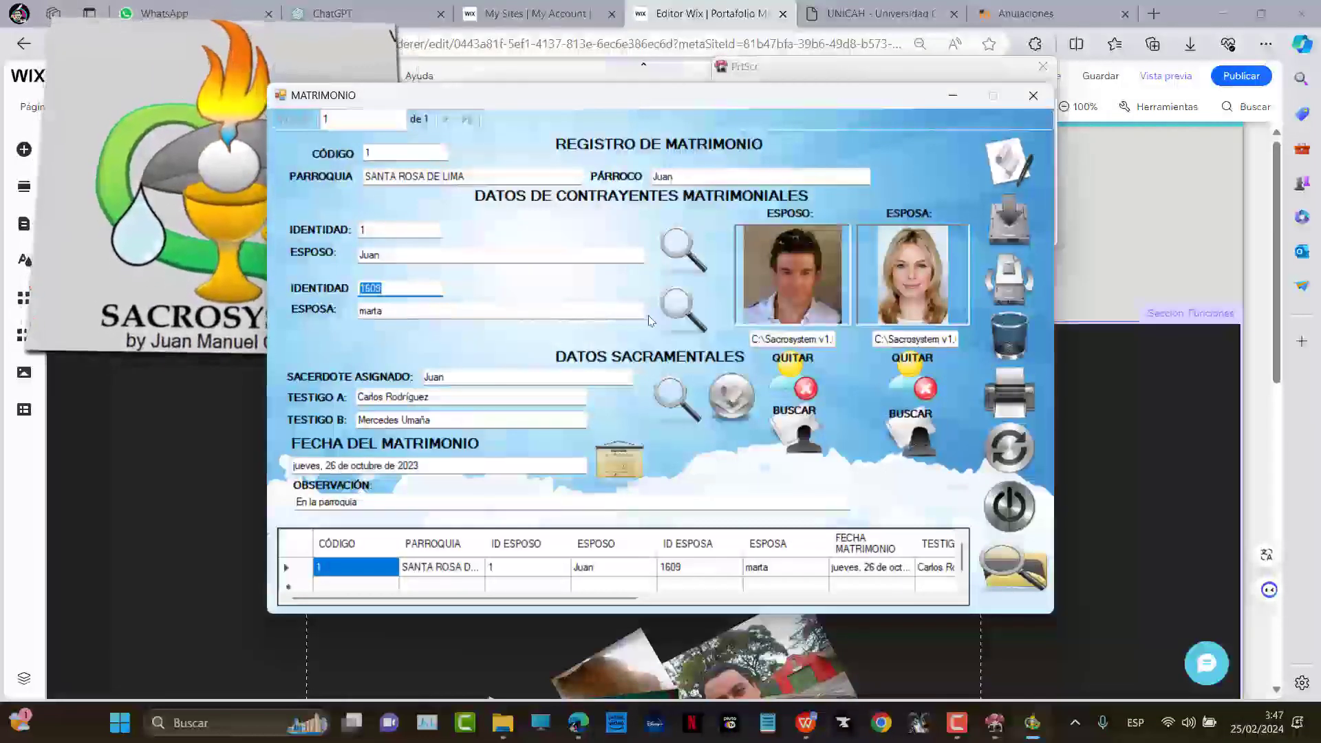
{"action": "left_click", "coordinate": [686, 258]}
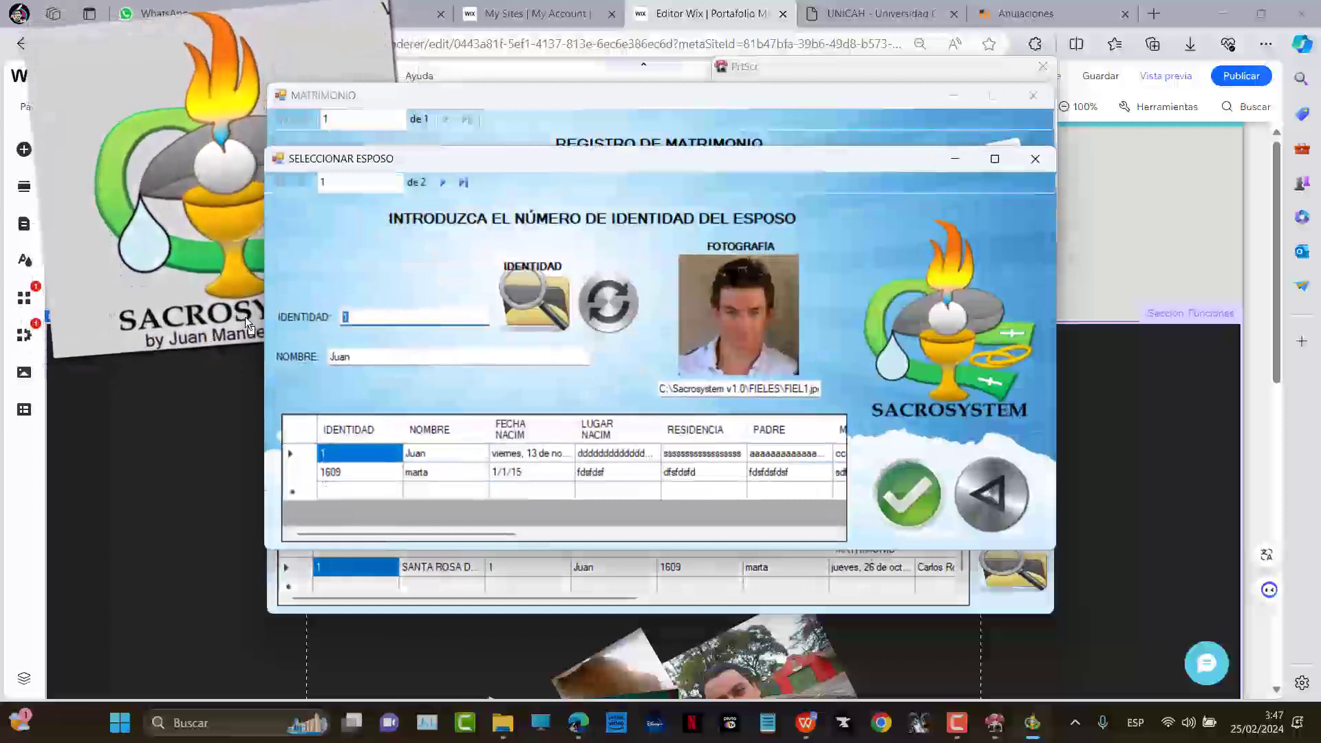
Enter identity number 609 as the husband and accept it
{"action": "type", "text": "609"}
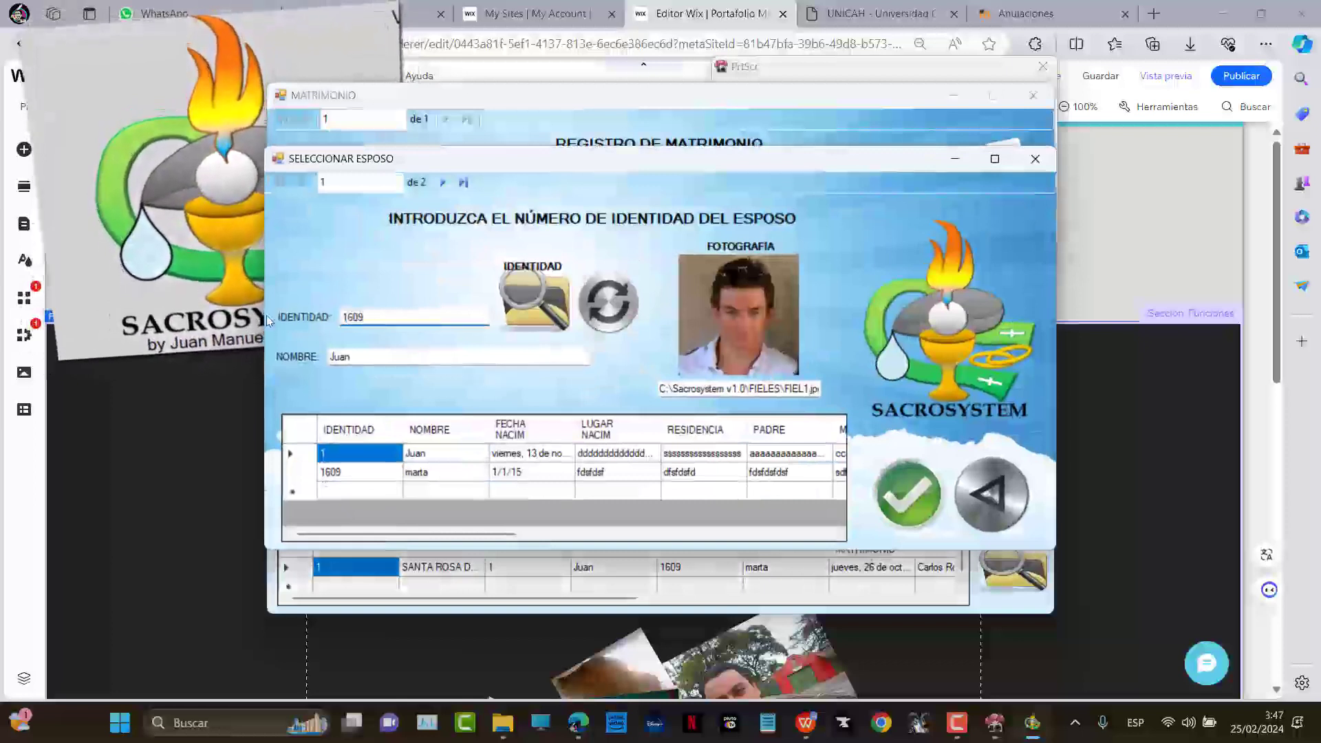
{"action": "key", "text": "BackSpace"}
{"action": "key", "text": "BackSpace"}
{"action": "key", "text": "BackSpace"}
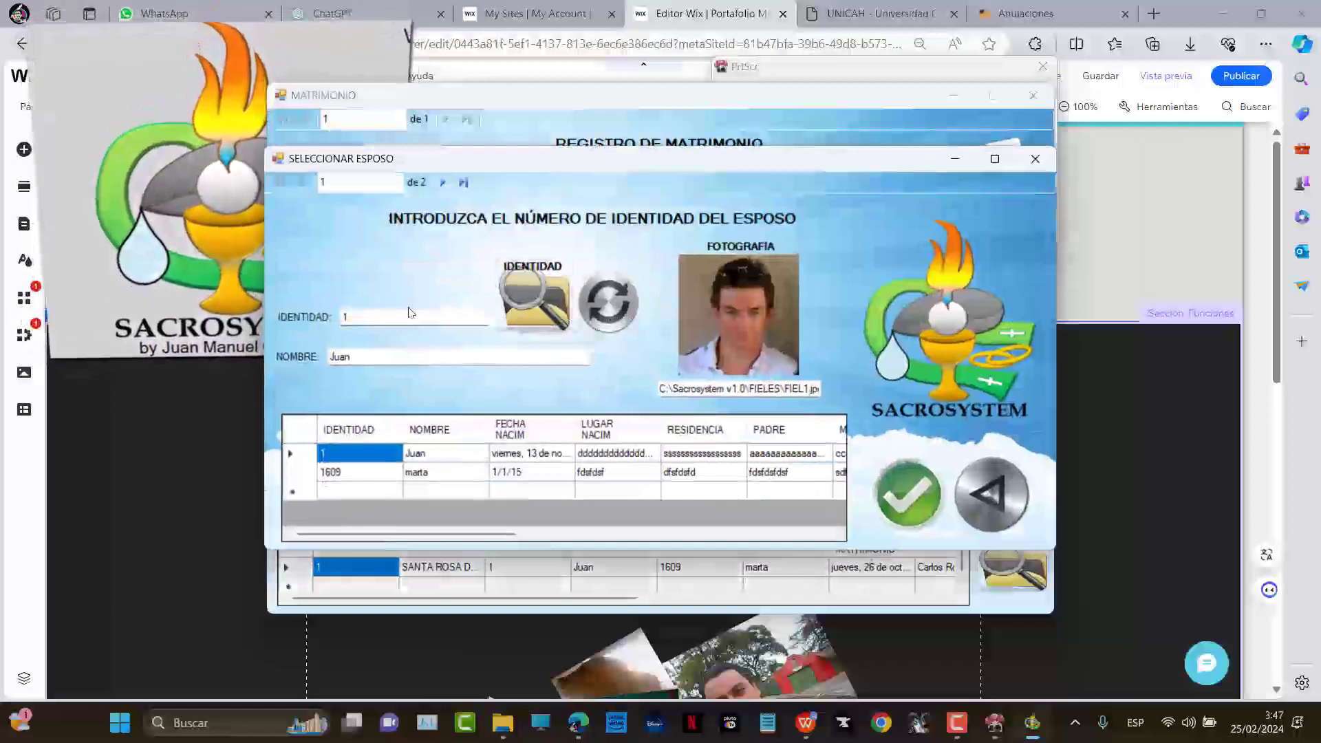
{"action": "type", "text": "609"}
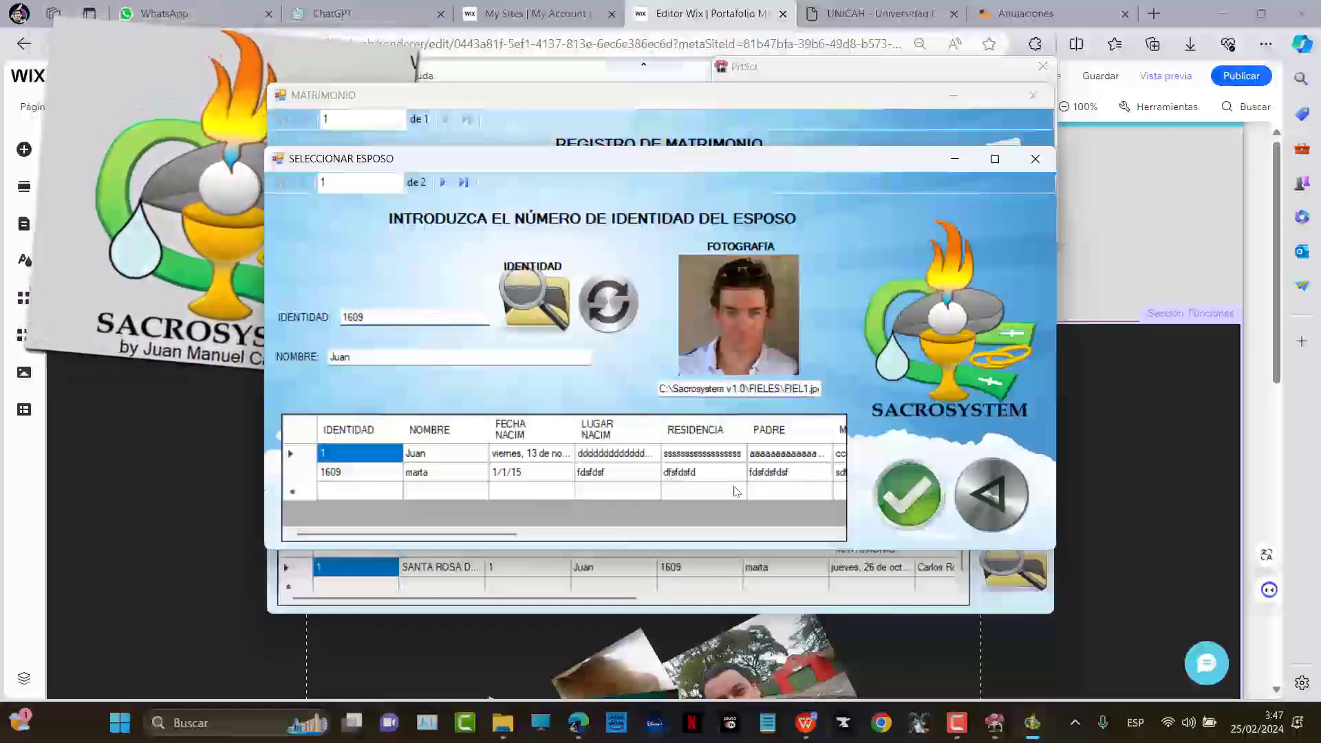
{"action": "left_click", "coordinate": [898, 490]}
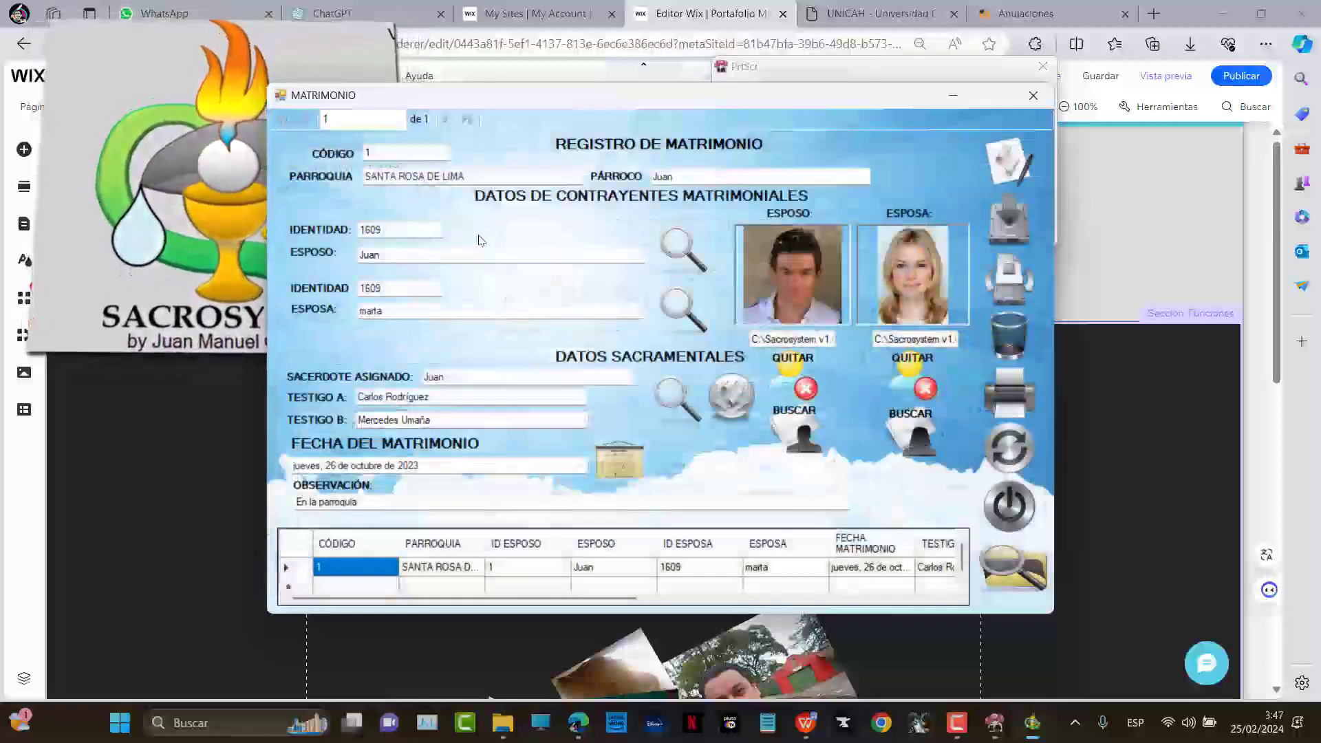
Search identity number 1609 in the lookup and confirm that person as spouse
{"action": "double_click", "coordinate": [413, 253]}
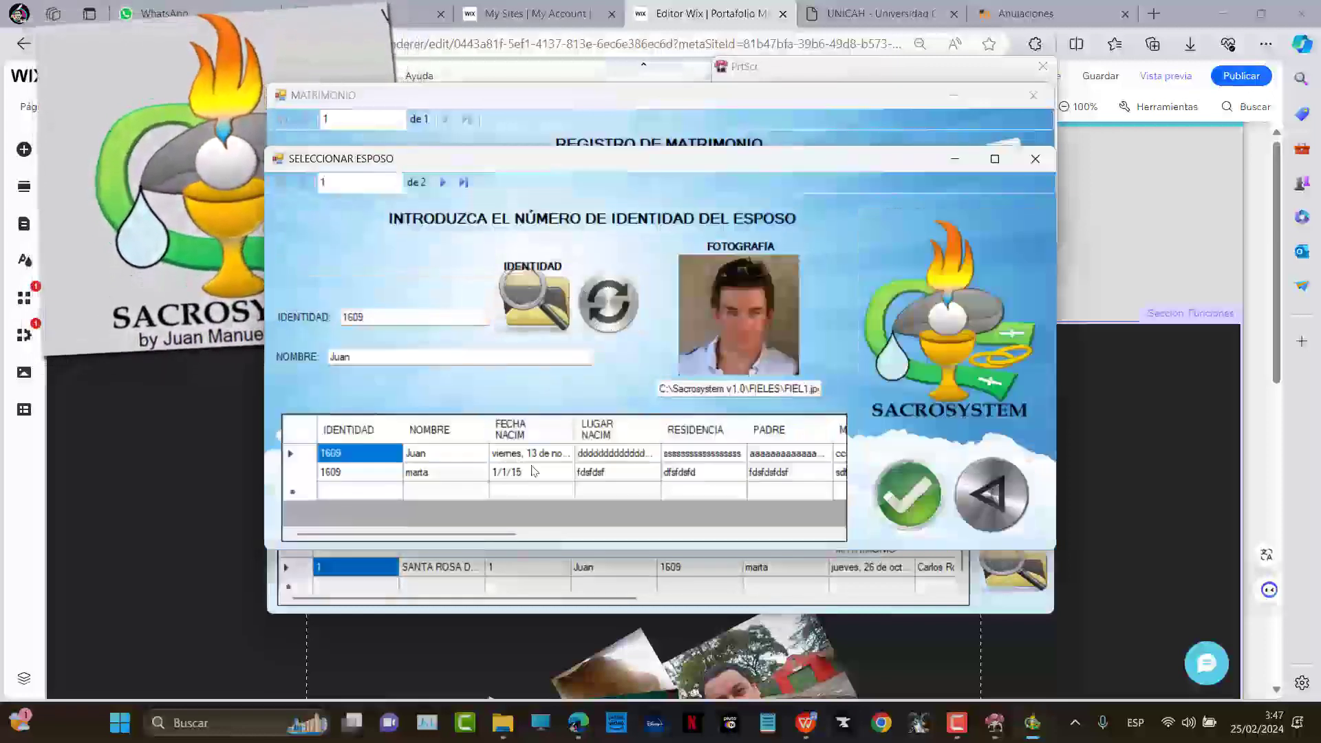
{"action": "left_click", "coordinate": [526, 302]}
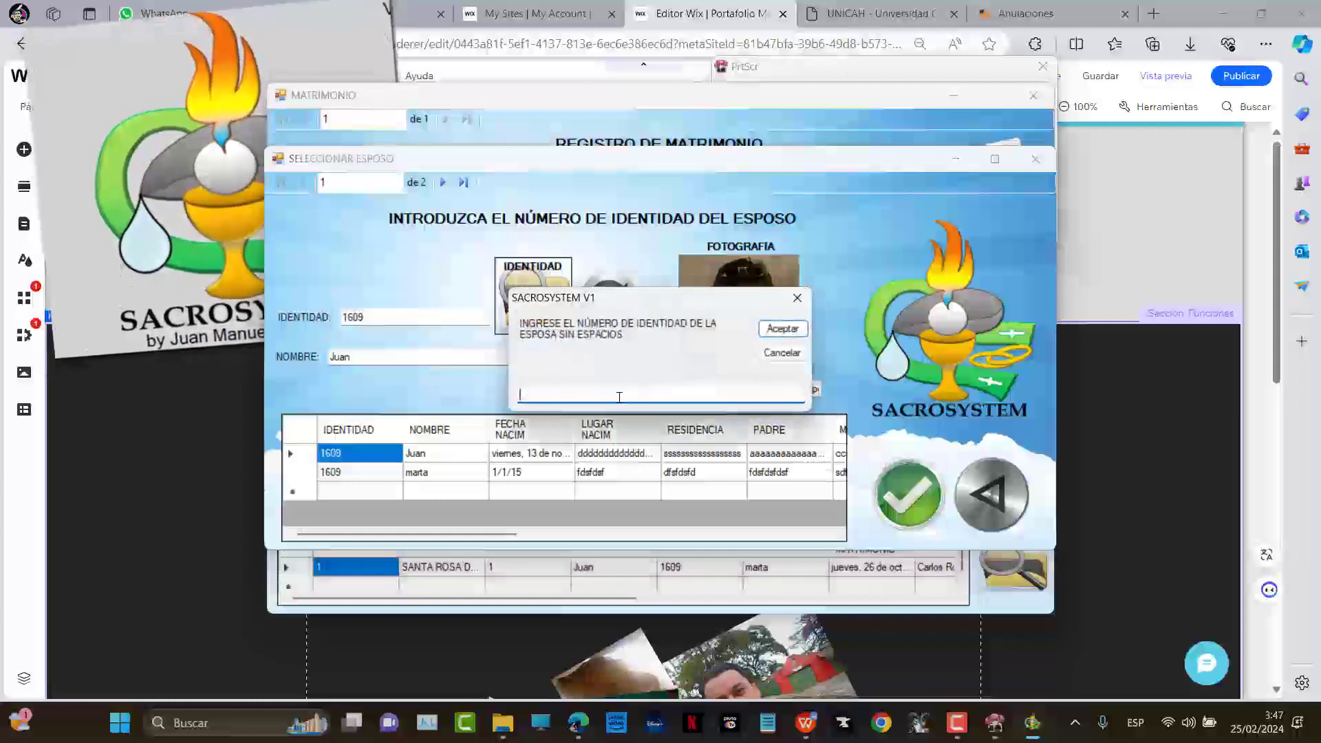
{"action": "type", "text": "1609"}
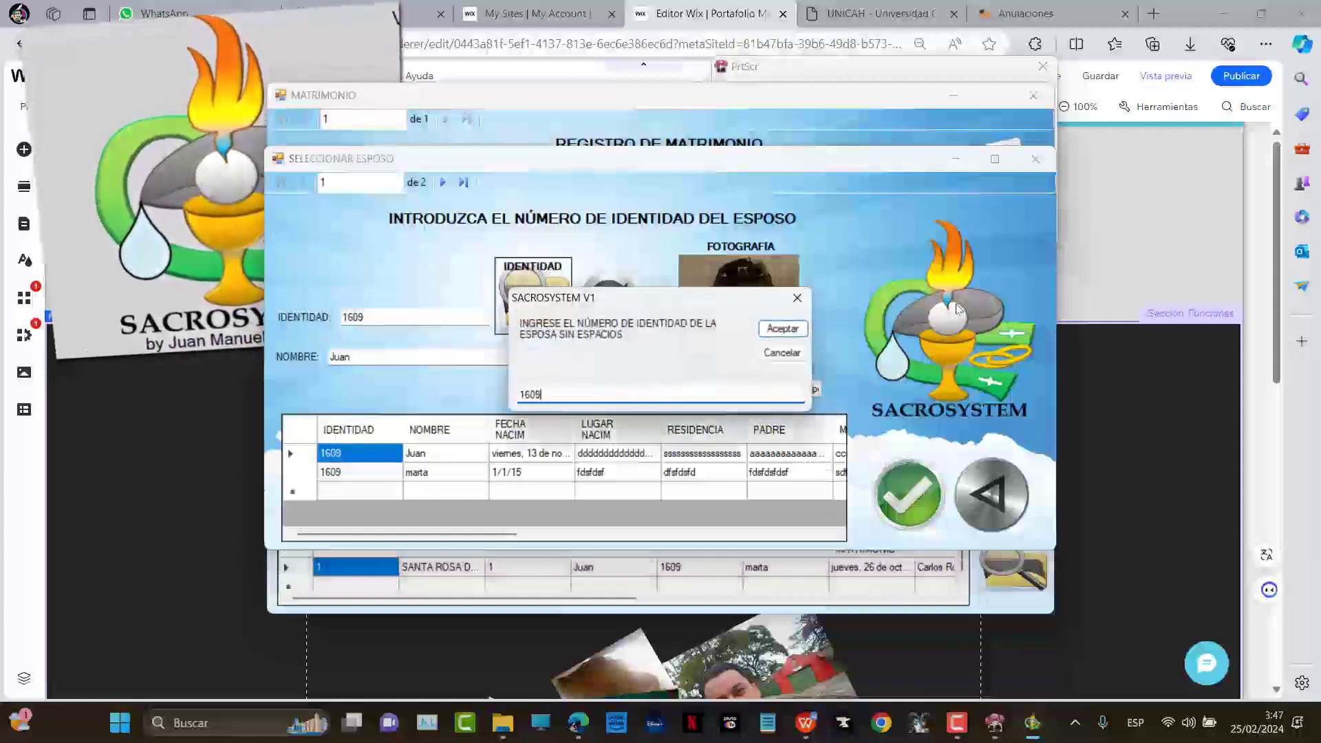
{"action": "left_click", "coordinate": [782, 329]}
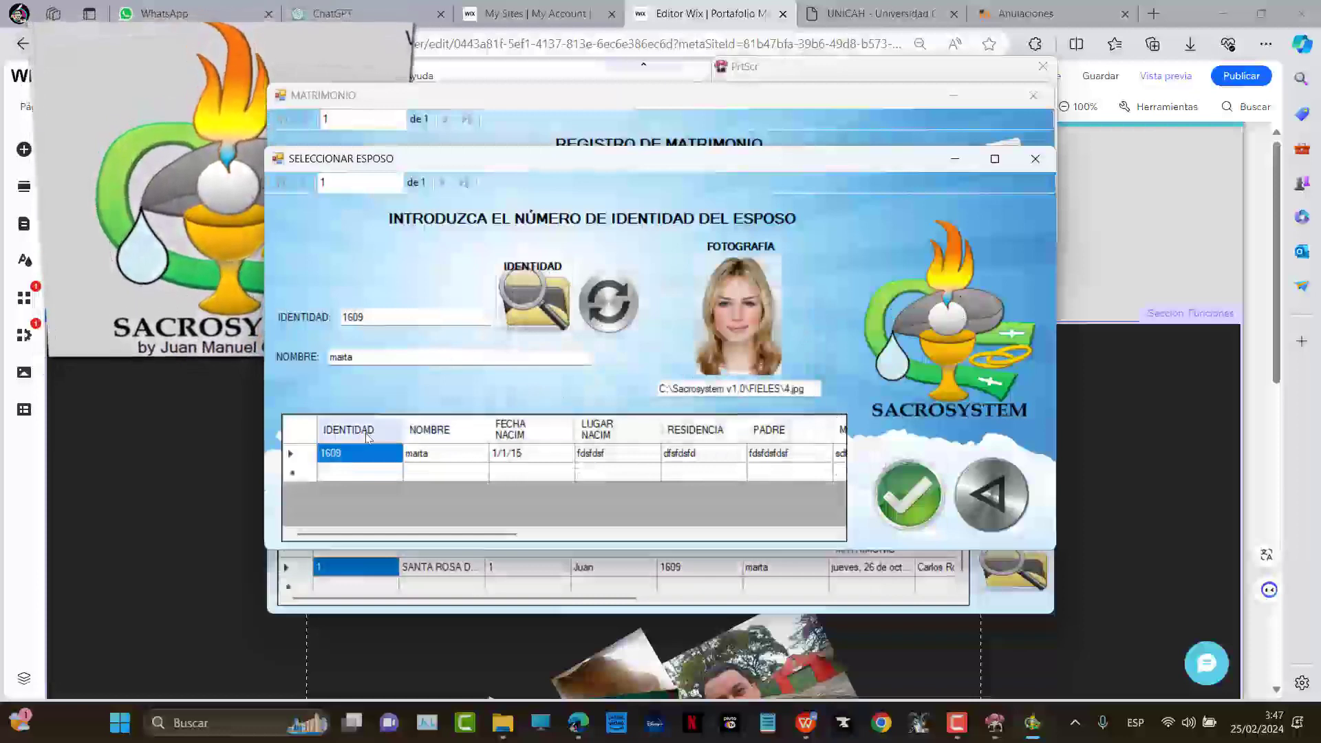
{"action": "left_click", "coordinate": [910, 496]}
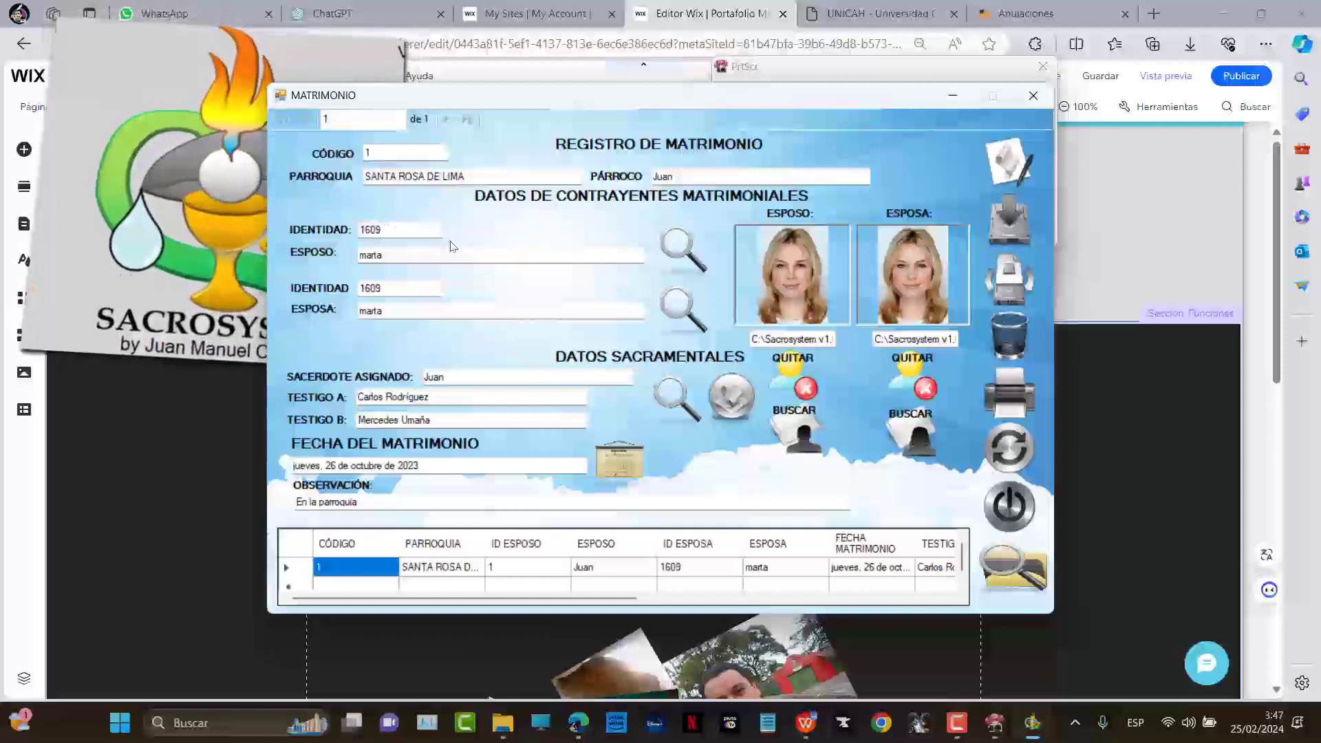
Search identity number 1 to restore and confirm the original husband
{"action": "left_click", "coordinate": [680, 256]}
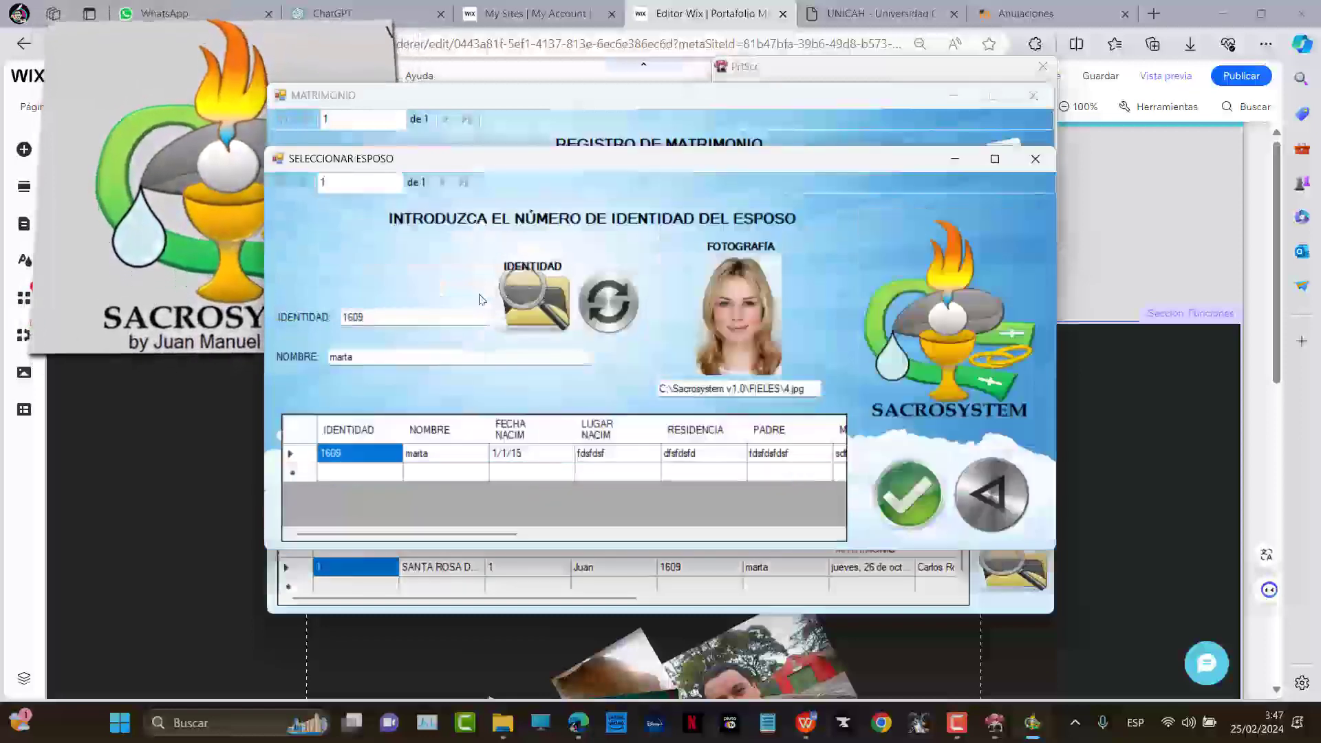
{"action": "double_click", "coordinate": [443, 315]}
{"action": "type", "text": "1"}
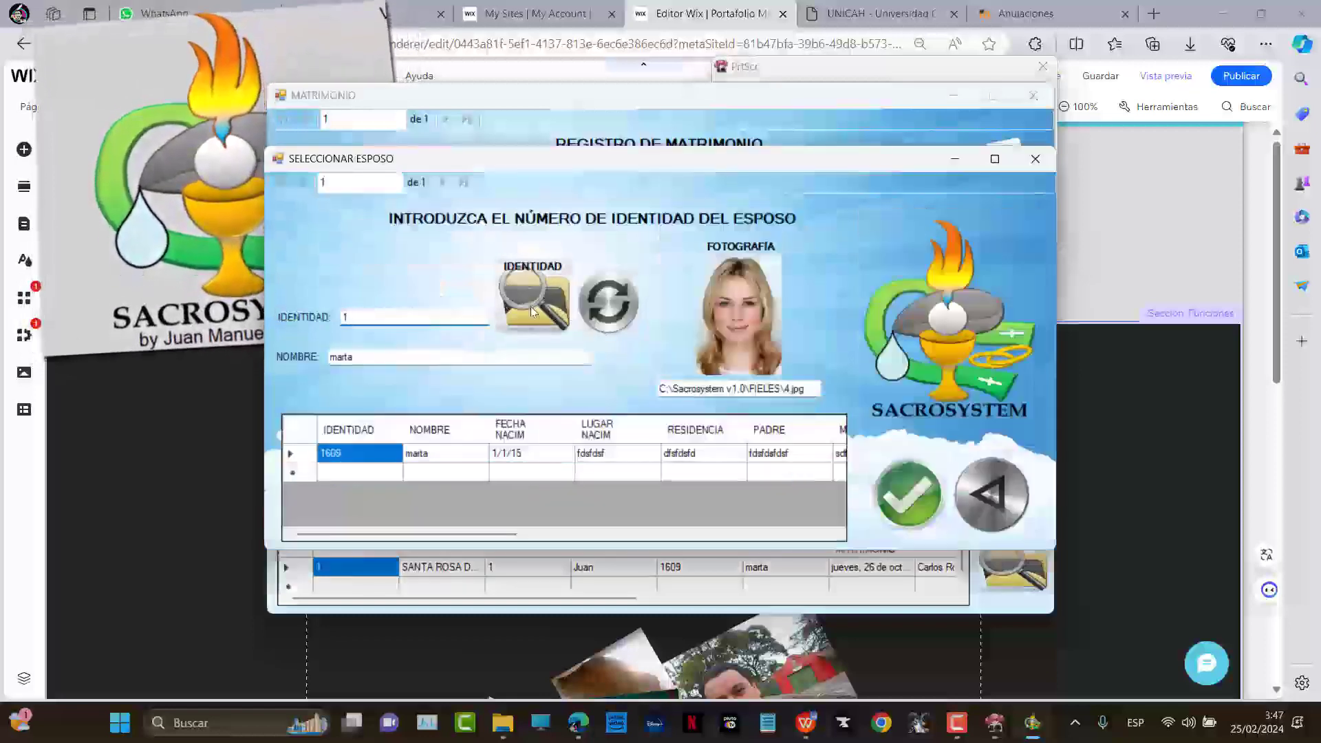
{"action": "left_click", "coordinate": [527, 303]}
{"action": "type", "text": "1"}
{"action": "key", "text": "Return"}
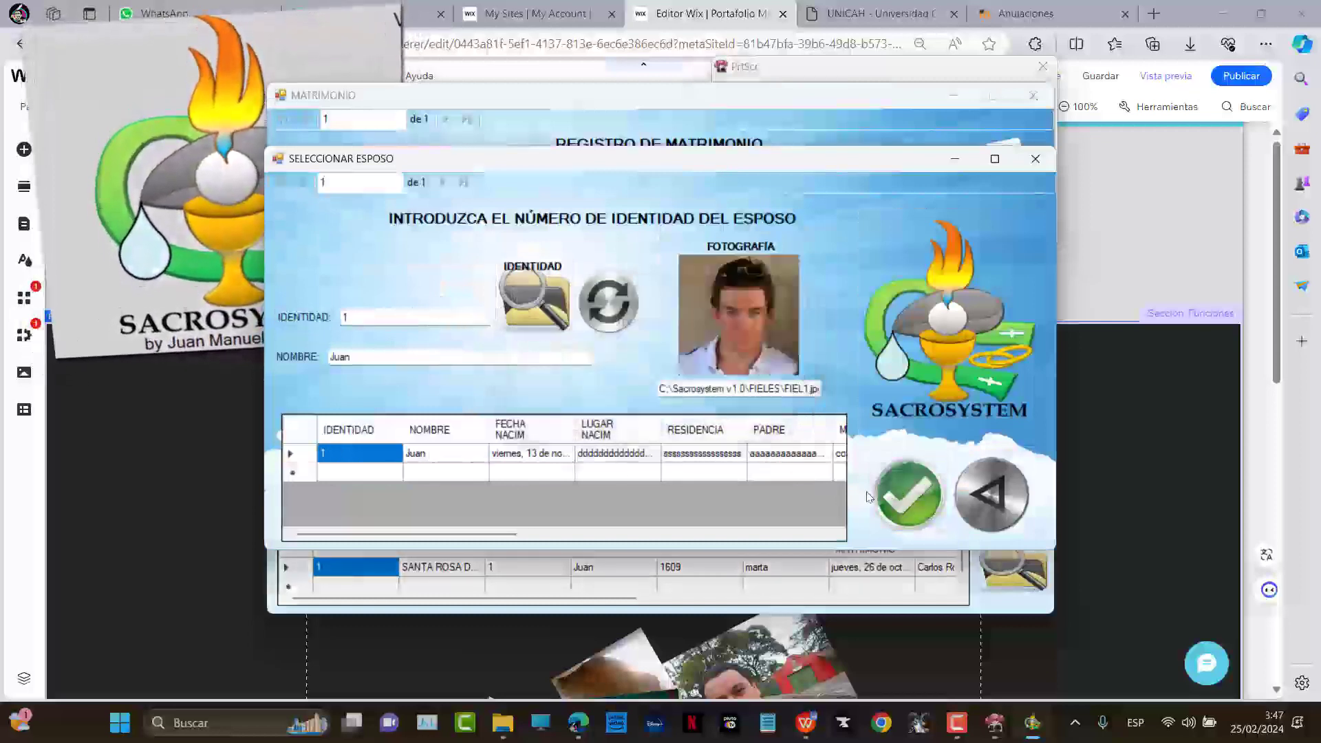
{"action": "left_click", "coordinate": [906, 487]}
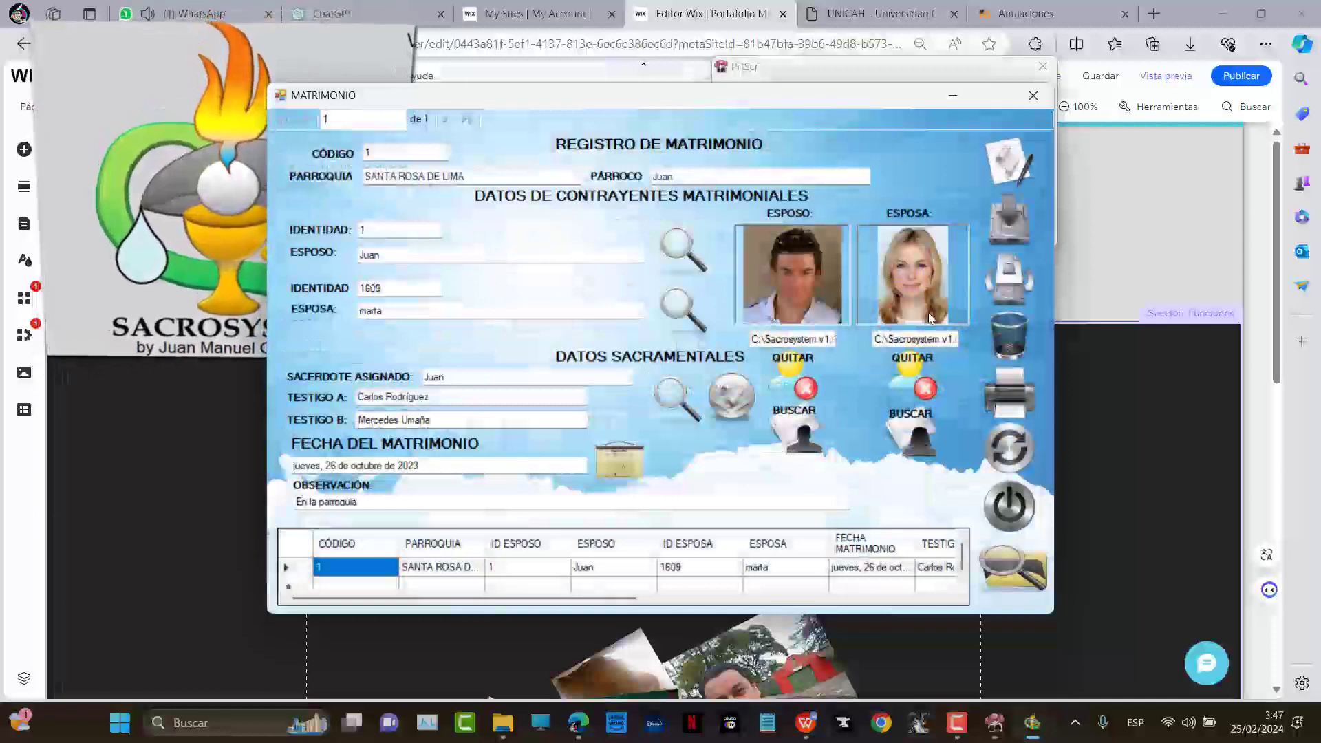
Save the marriage record with MODIFICAR and acknowledge each update message
{"action": "left_click", "coordinate": [1021, 272]}
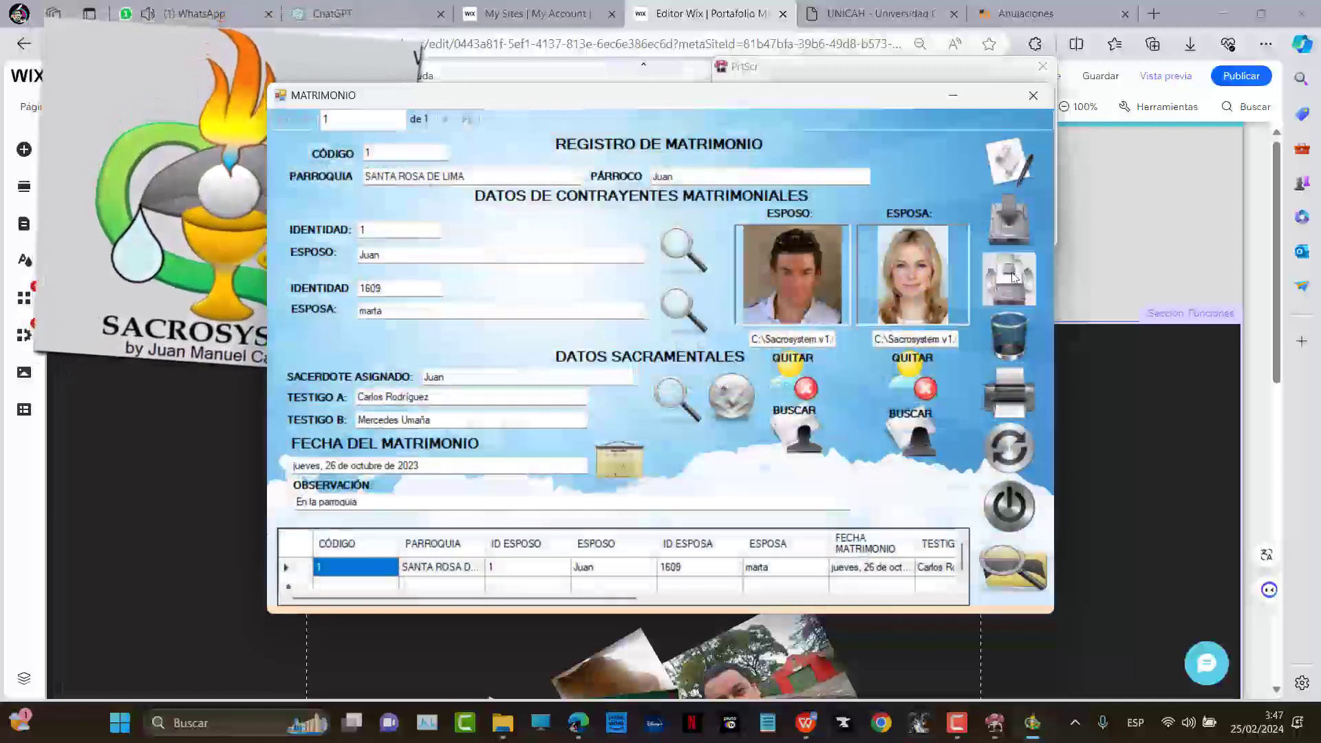
{"action": "left_click", "coordinate": [670, 409]}
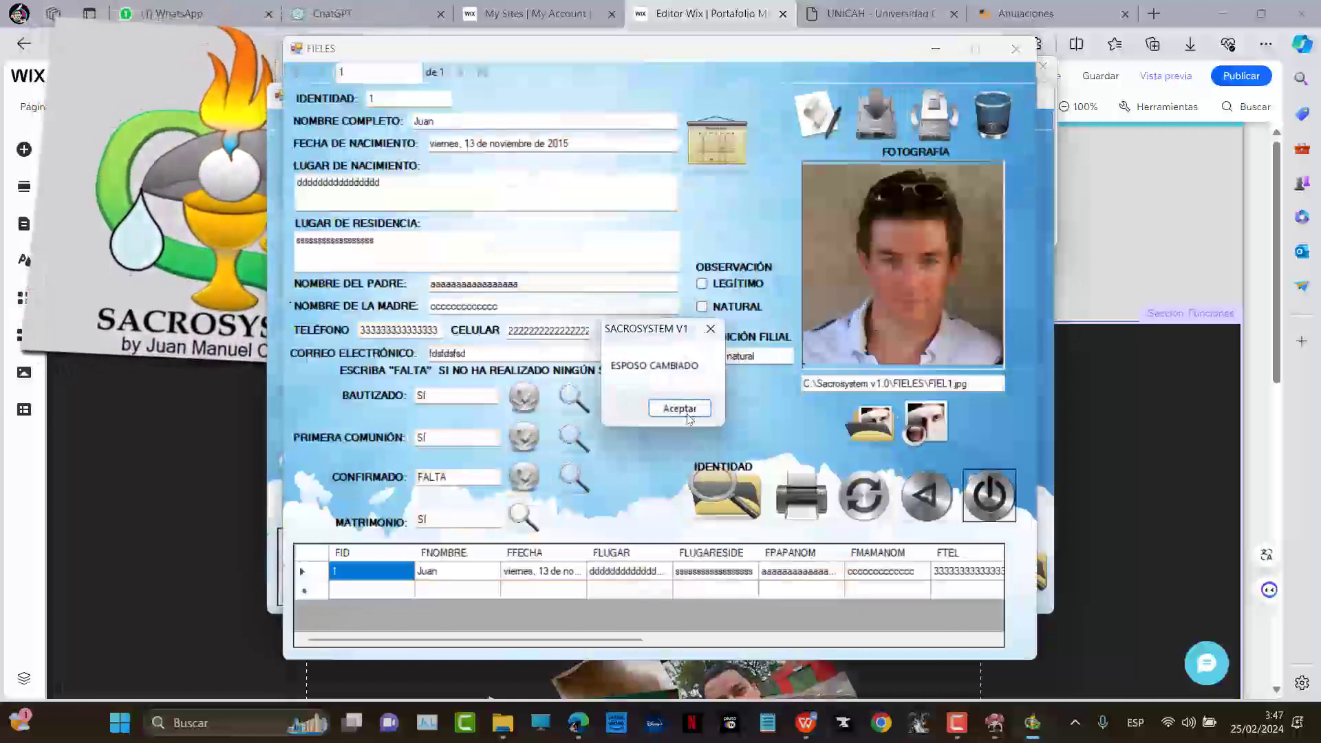
{"action": "left_click", "coordinate": [684, 410]}
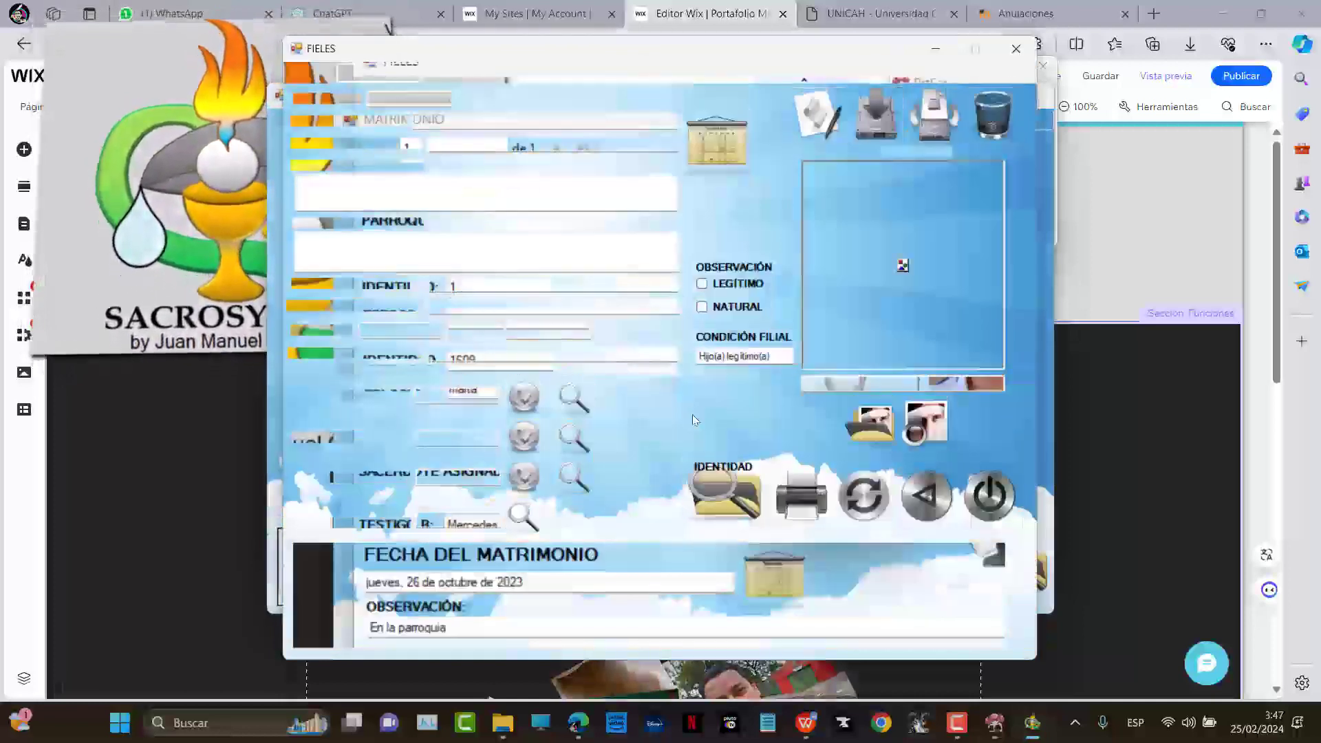
{"action": "left_click", "coordinate": [681, 411]}
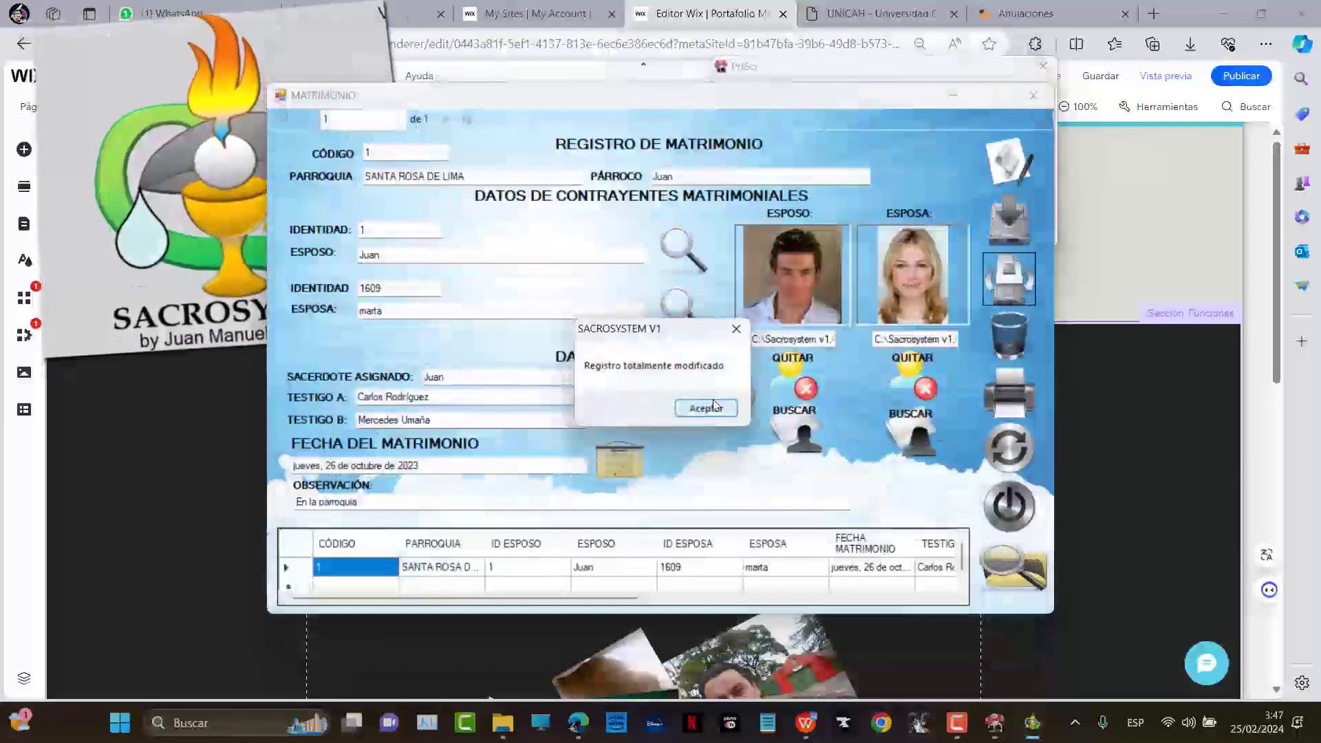
{"action": "left_click", "coordinate": [721, 406]}
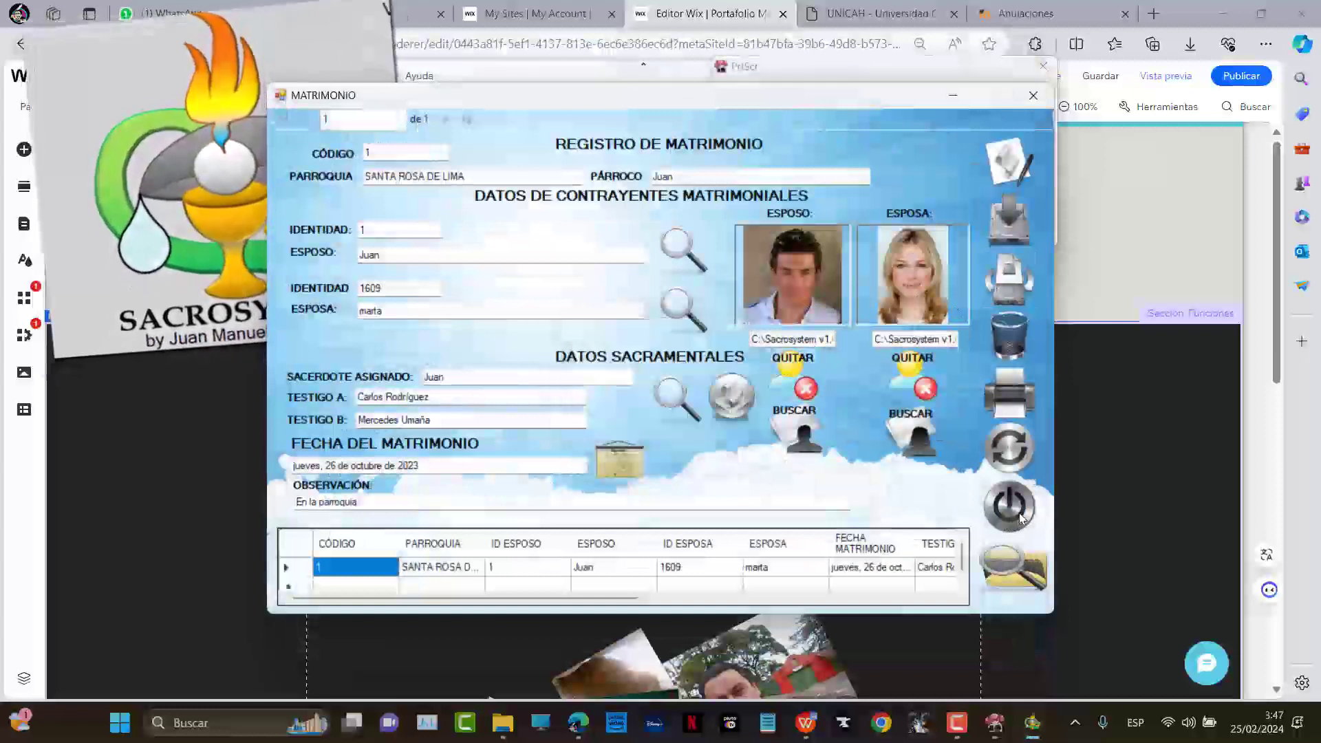
Preview the marriage certificate, then close Matrimonio and SACRAMENTOS back to the main window
{"action": "left_click", "coordinate": [1013, 397]}
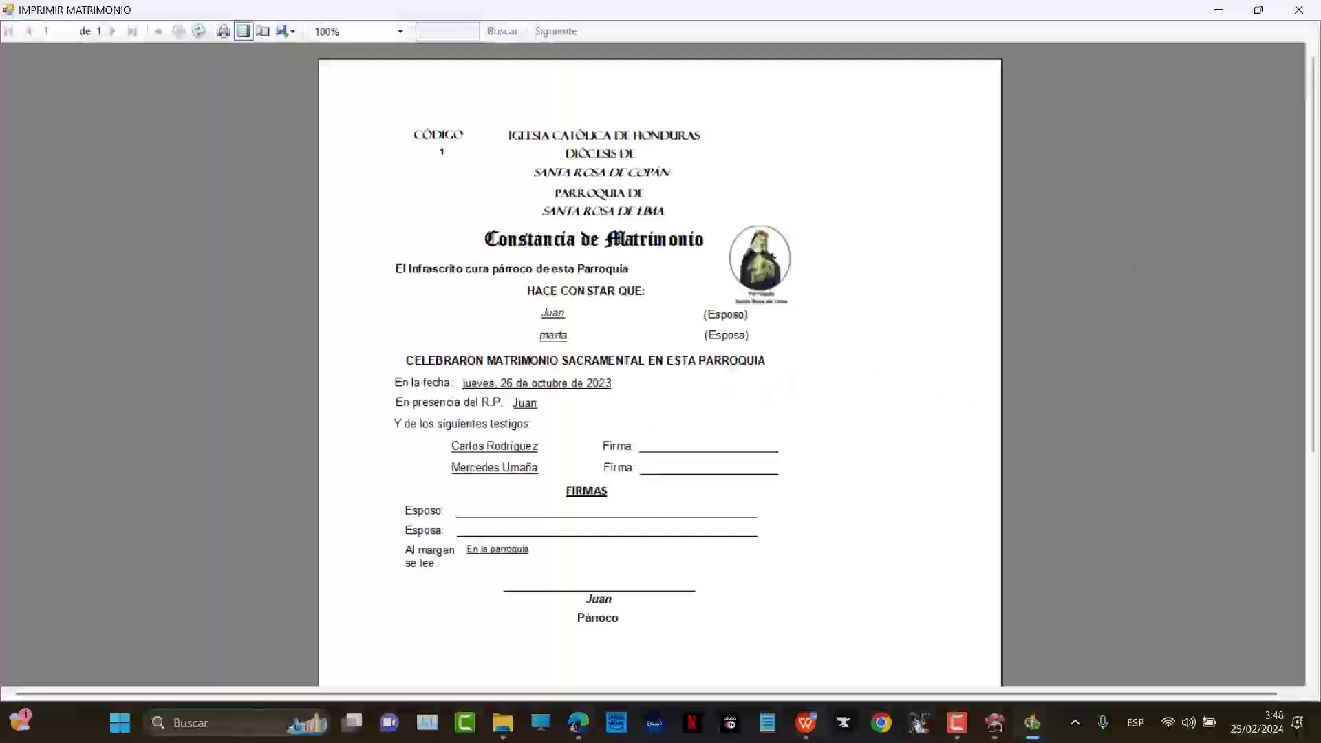
{"action": "left_click", "coordinate": [1291, 12]}
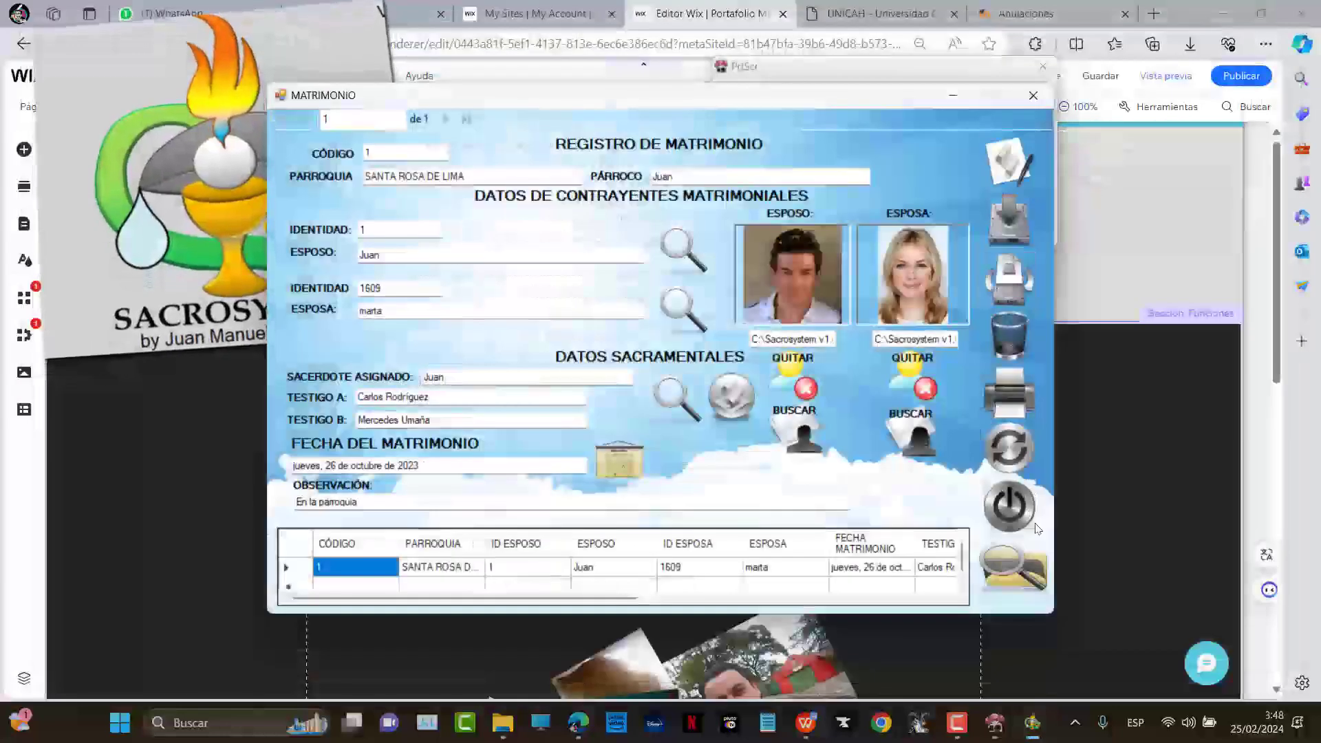
{"action": "left_click", "coordinate": [995, 513]}
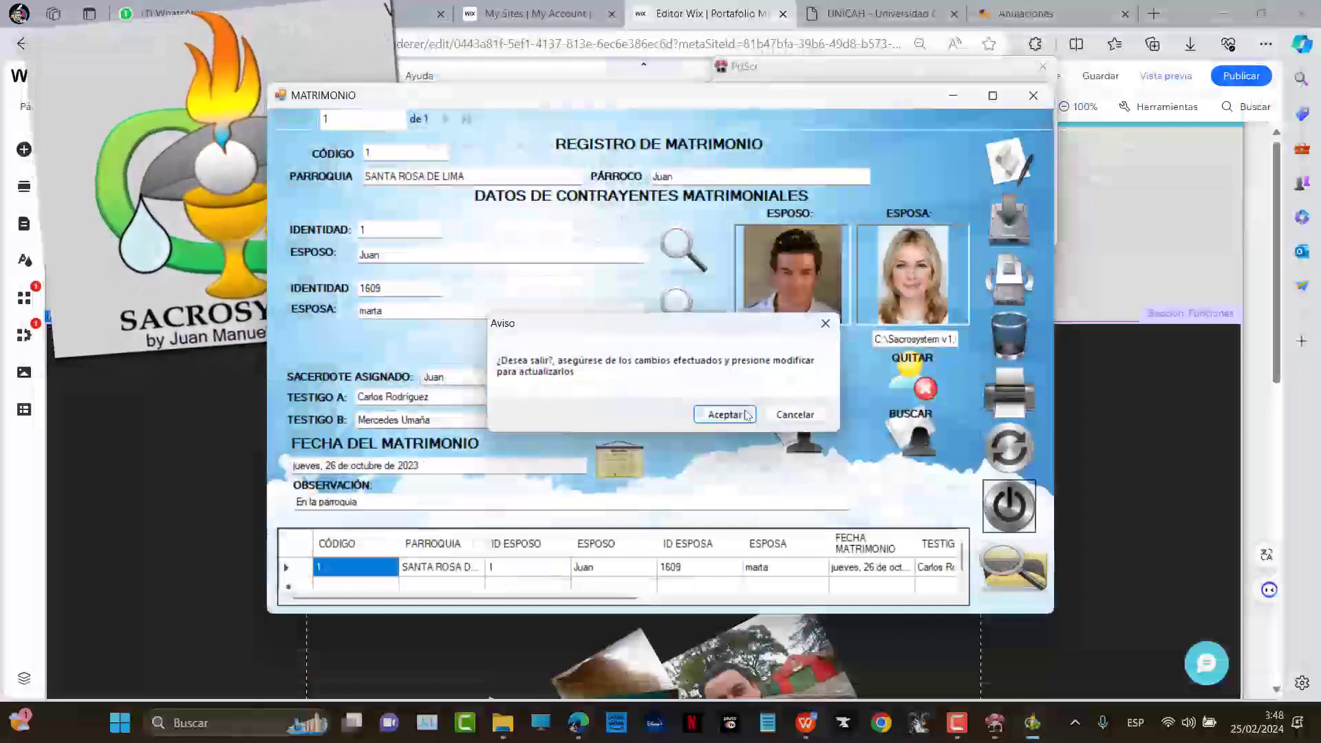
{"action": "left_click", "coordinate": [722, 413]}
{"action": "left_click", "coordinate": [569, 460]}
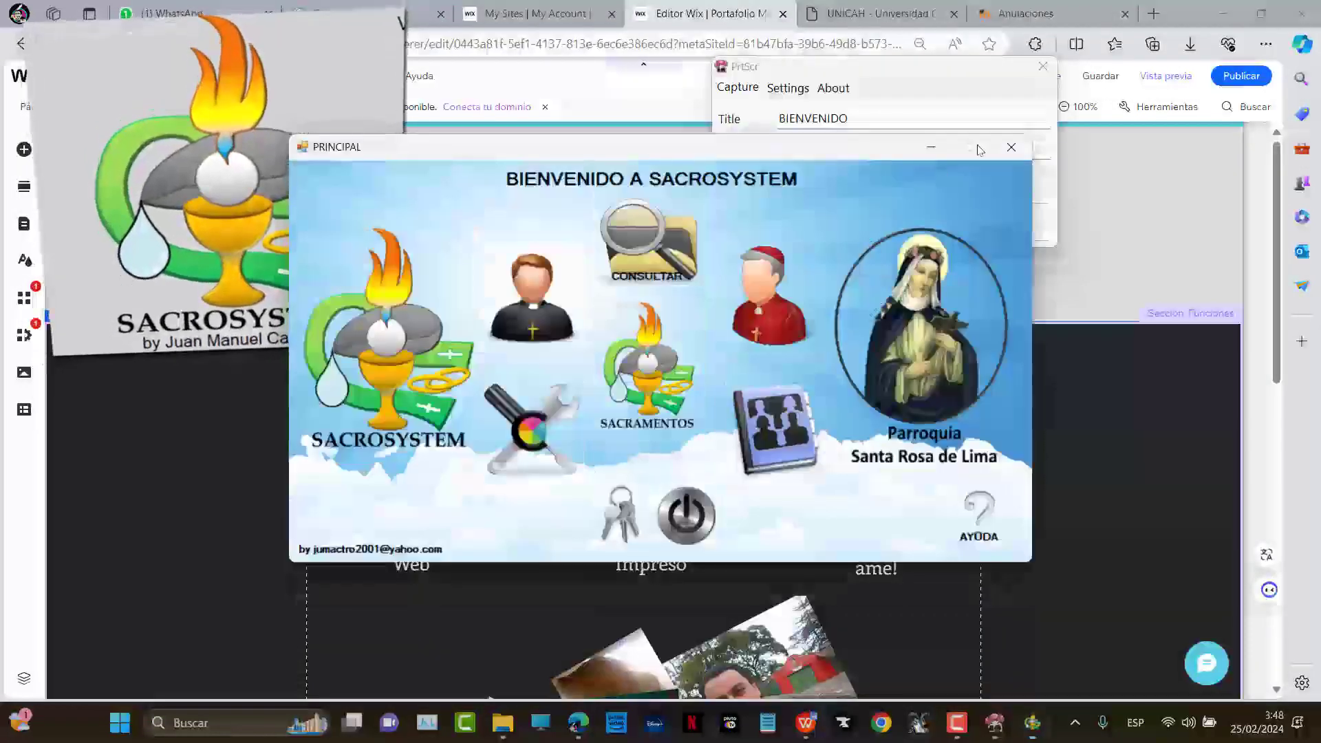
{"action": "left_click", "coordinate": [1012, 145]}
{"action": "left_click", "coordinate": [1010, 219]}
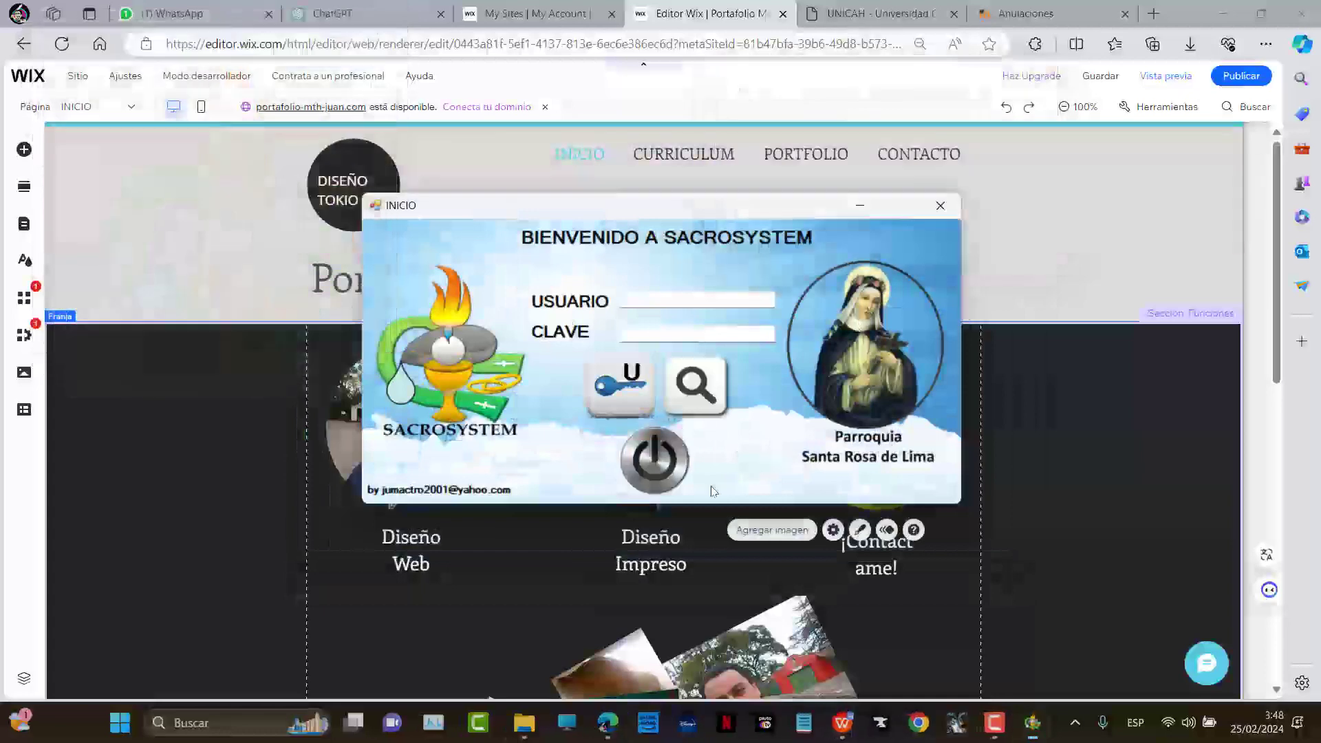
Close SACROSYSTEM and open the image chooser to replace the green portrait
{"action": "left_click", "coordinate": [675, 475]}
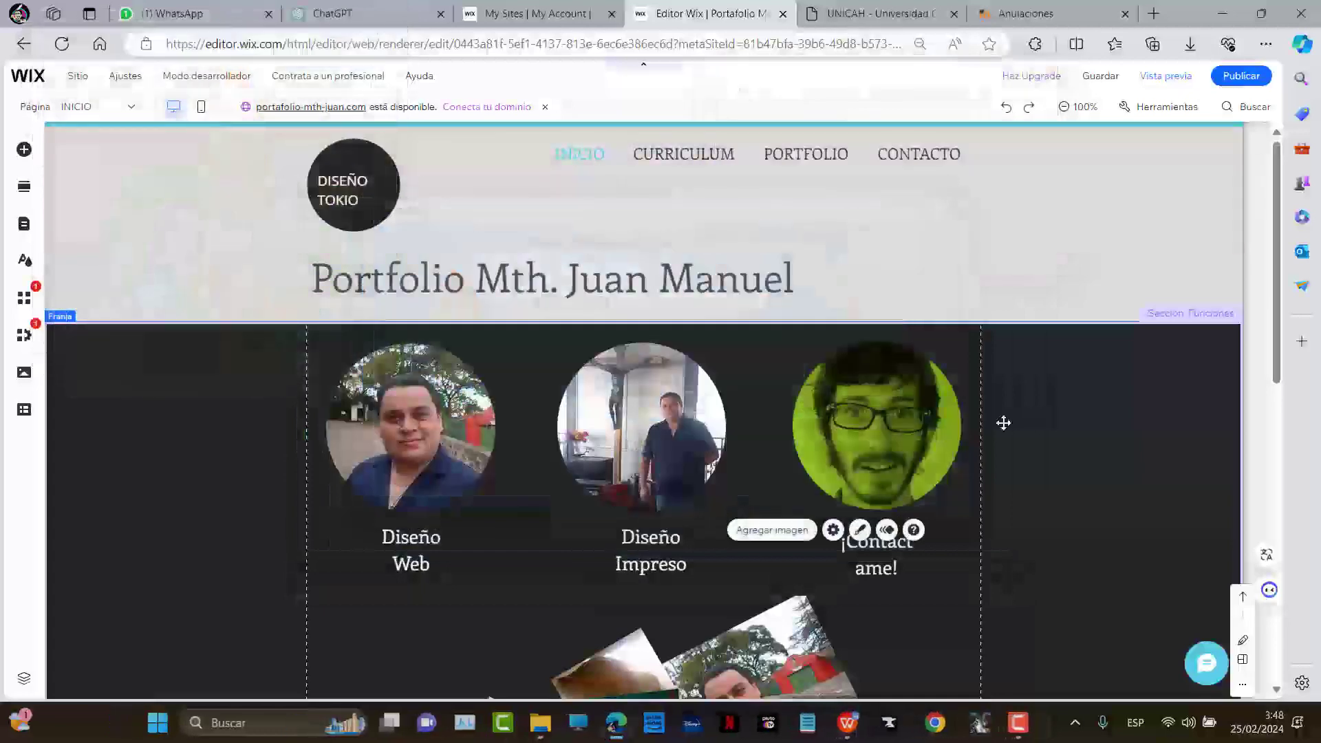
{"action": "left_click", "coordinate": [920, 440]}
{"action": "key", "text": "alt+Tab"}
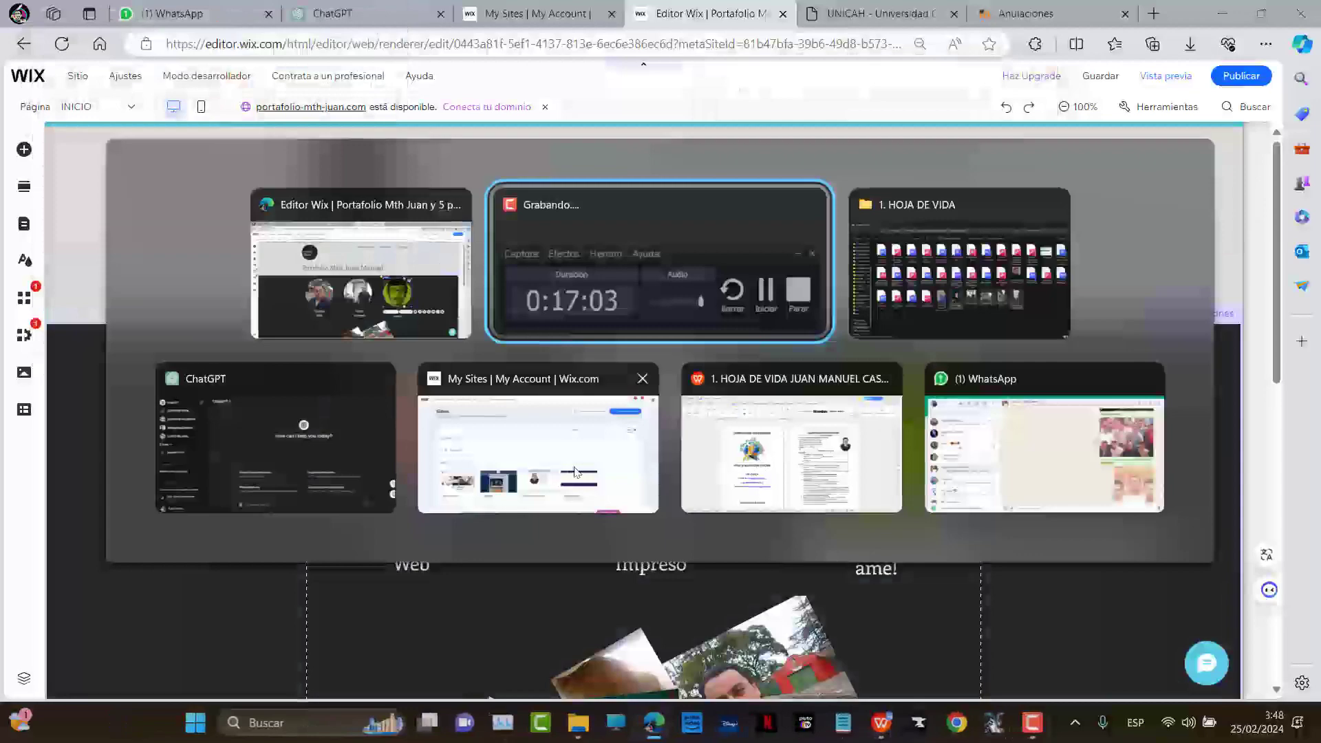
{"action": "left_click", "coordinate": [757, 450]}
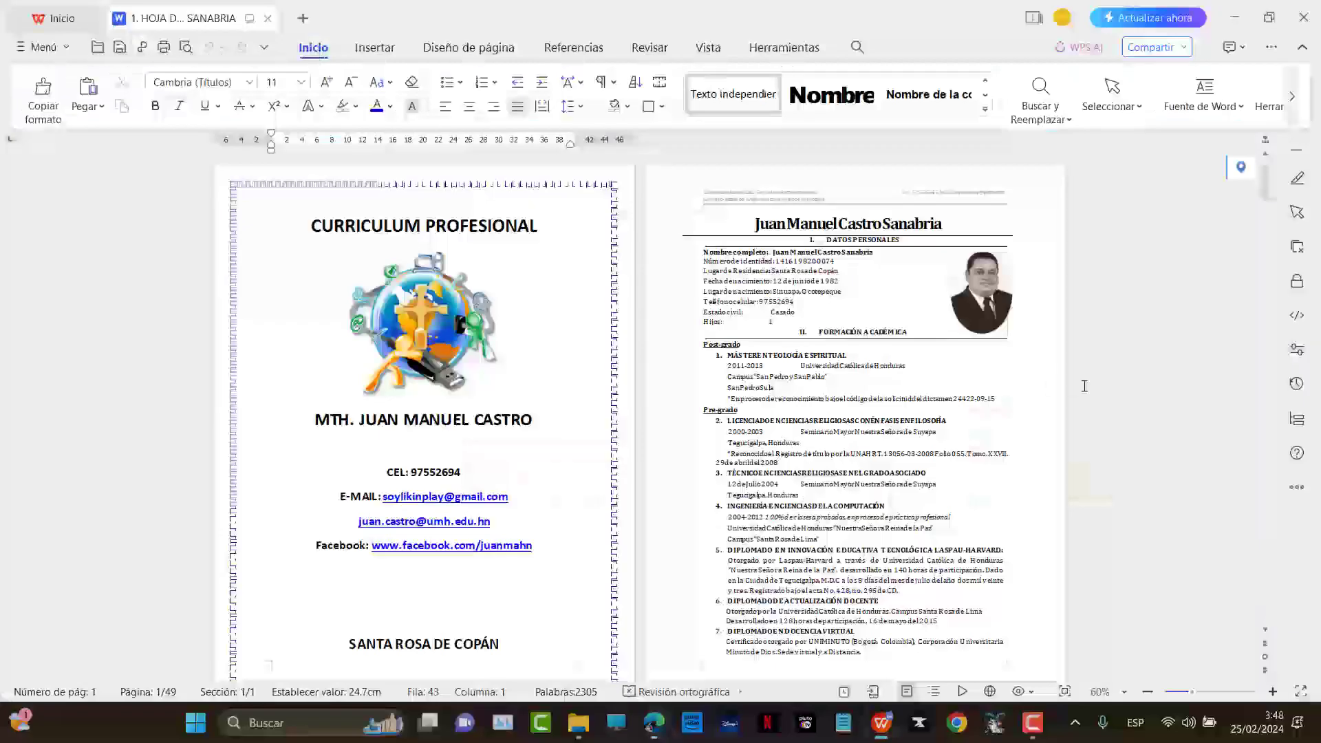
{"action": "key", "text": "alt+Tab"}
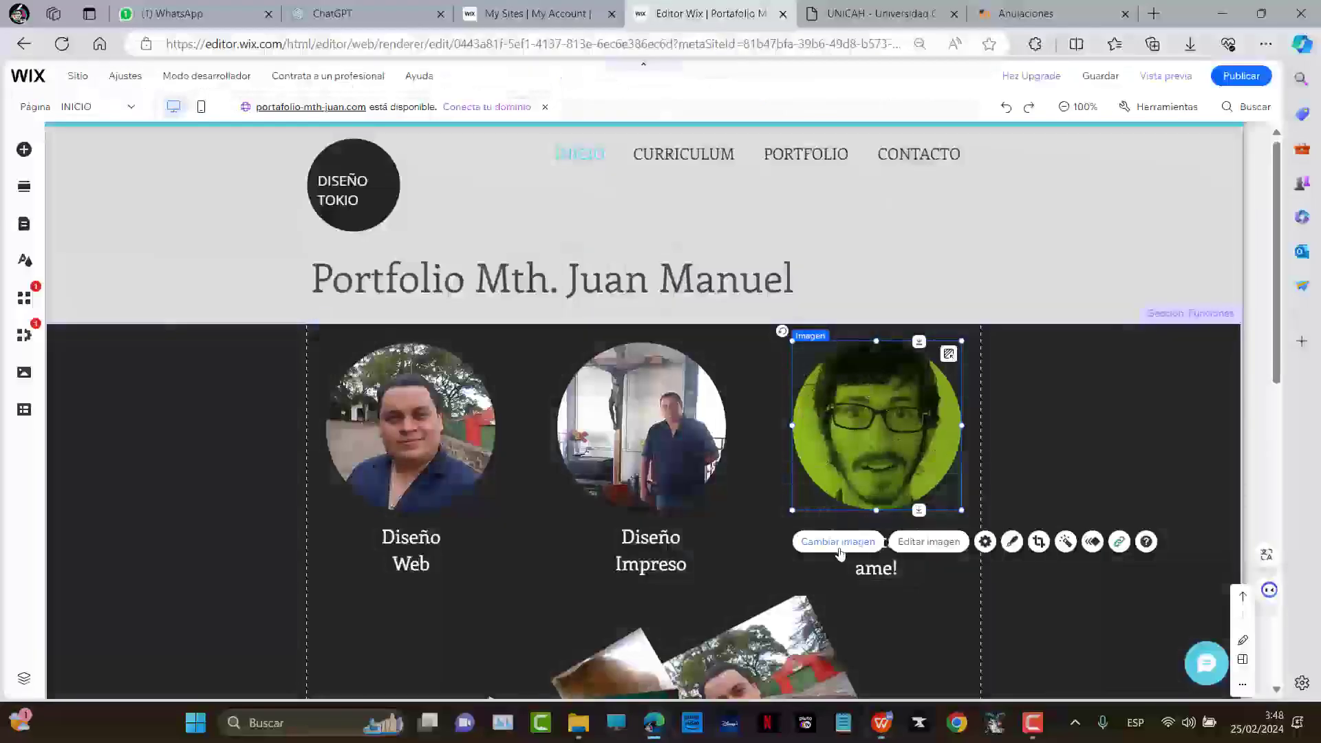
{"action": "left_click", "coordinate": [838, 543]}
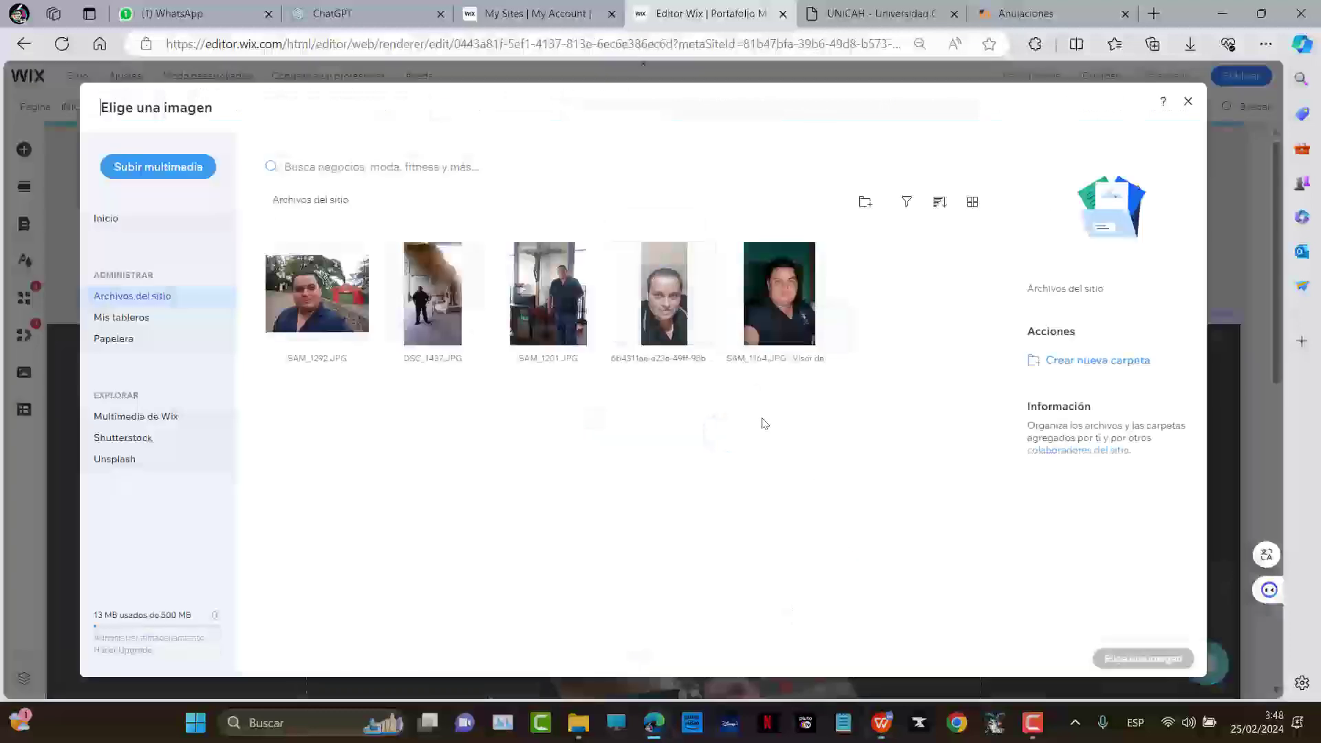
Try inserting the copied logo image from the Win+V clipboard history
{"action": "key", "text": "super+v"}
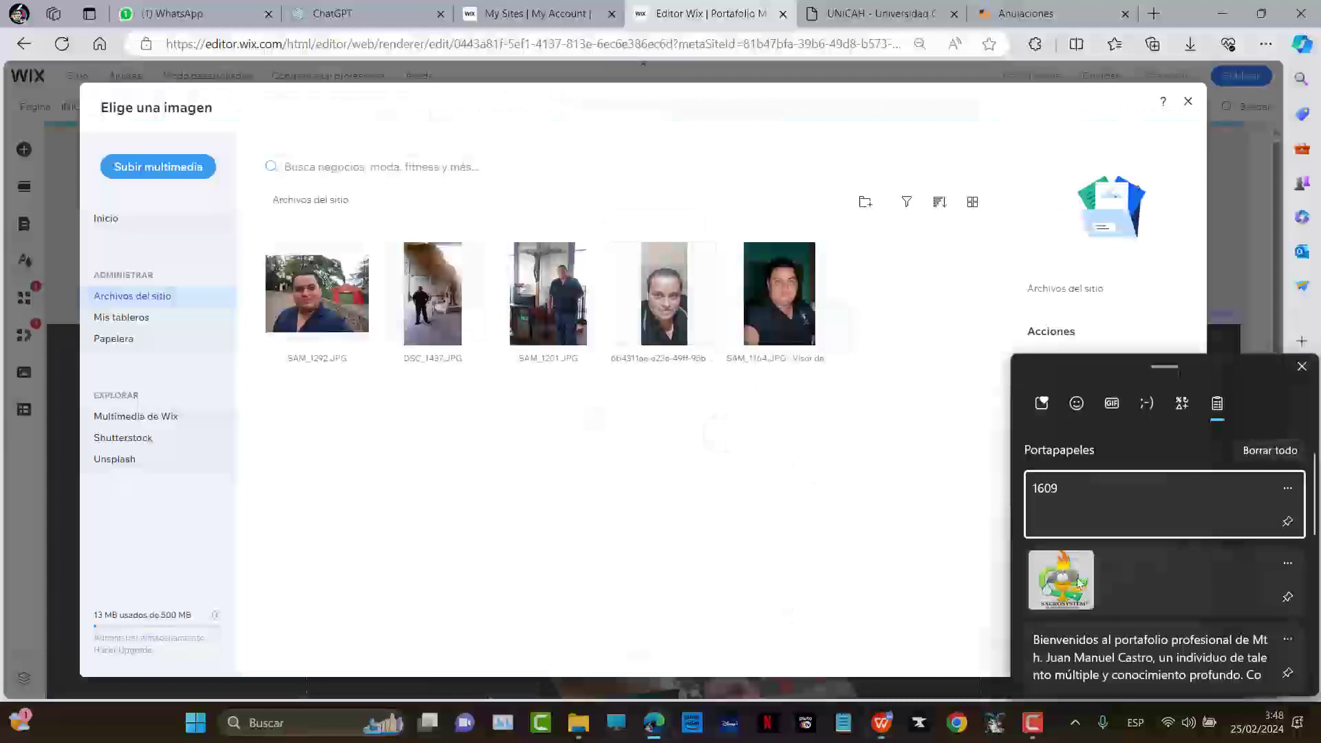
{"action": "left_click", "coordinate": [1076, 579]}
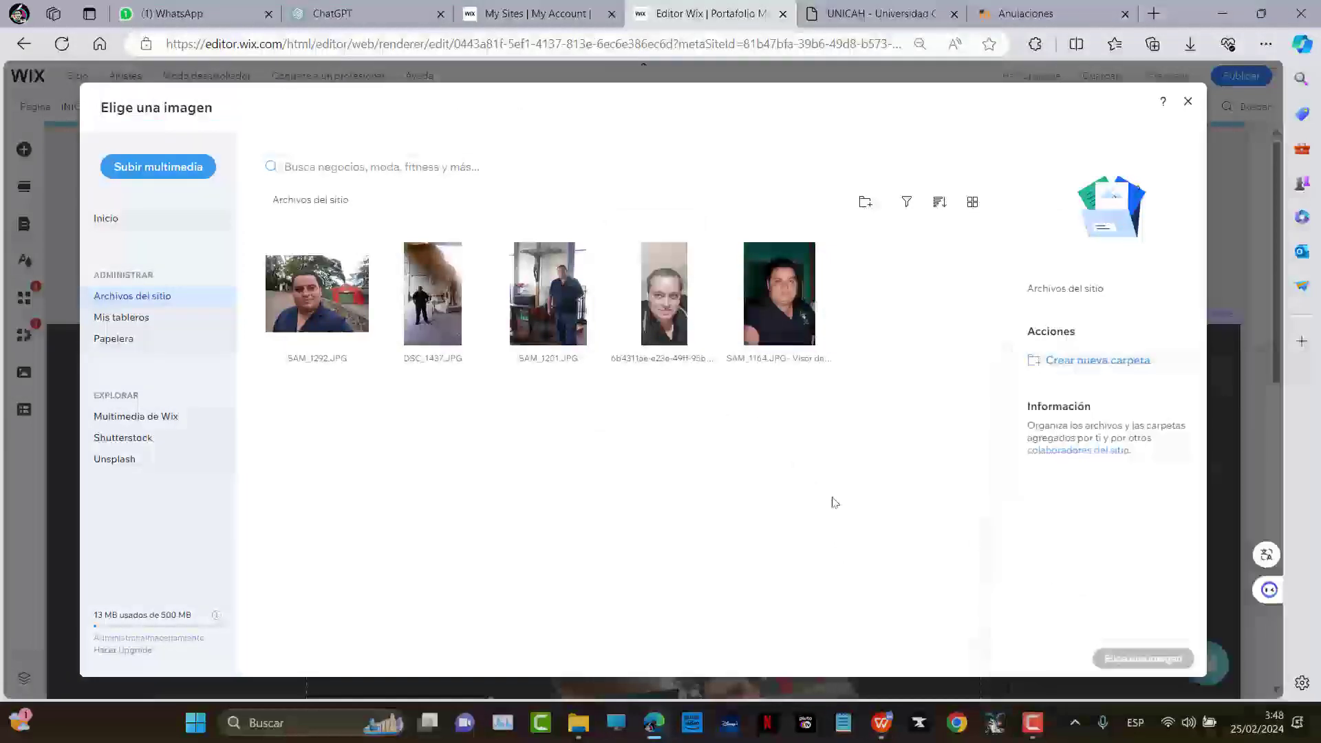
{"action": "key", "text": "super"}
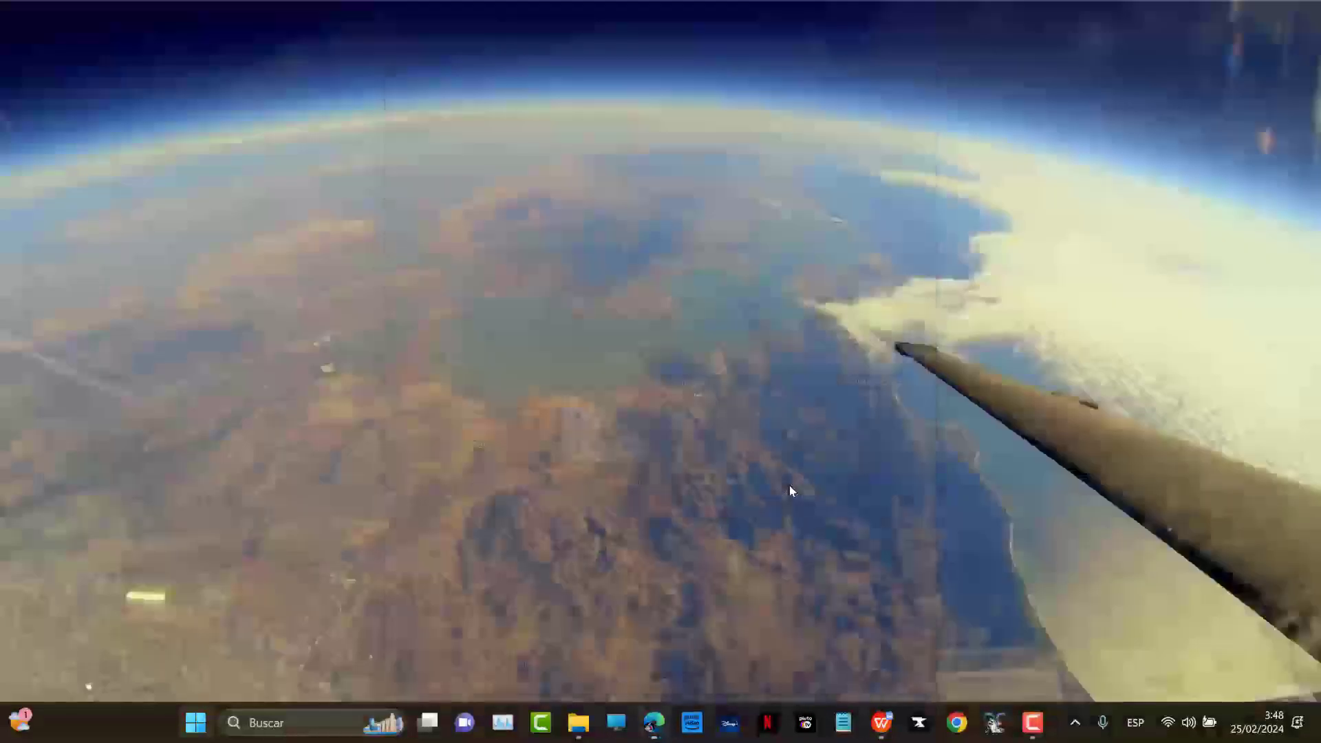
{"action": "key", "text": "super"}
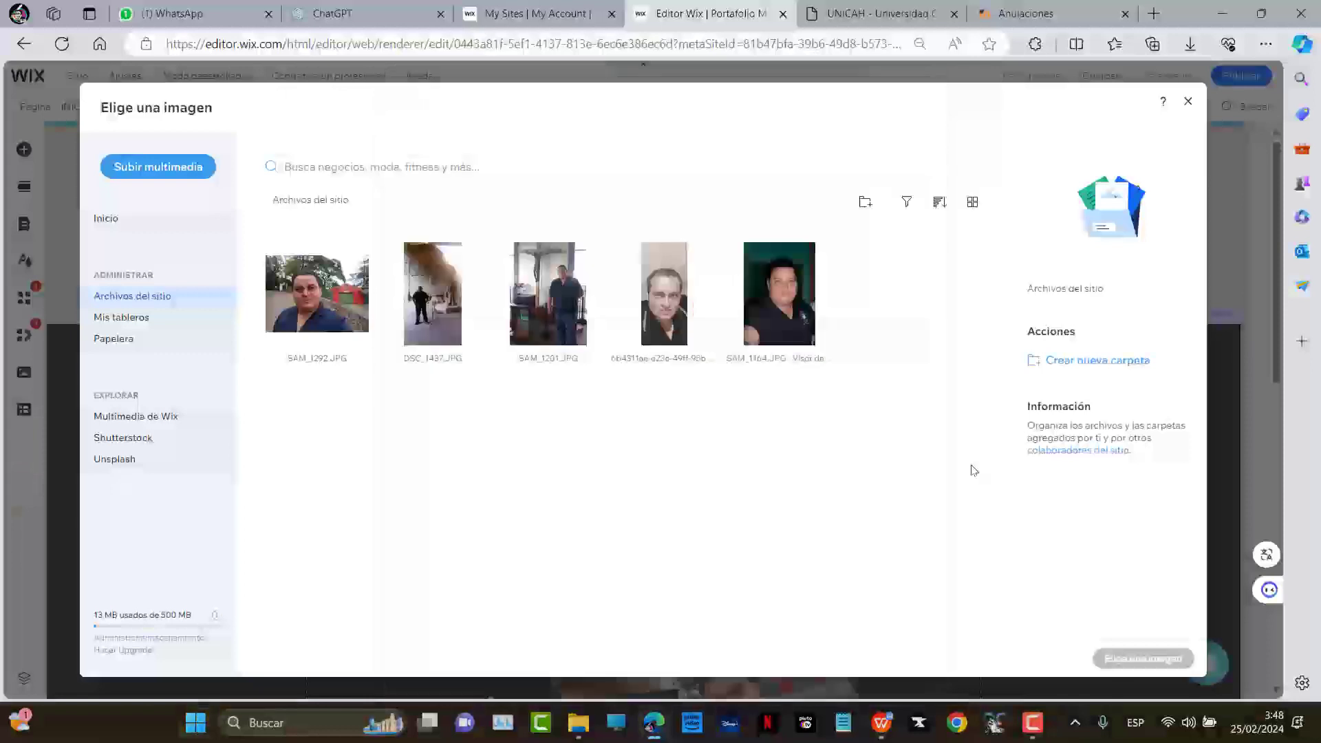
{"action": "key", "text": "super+v"}
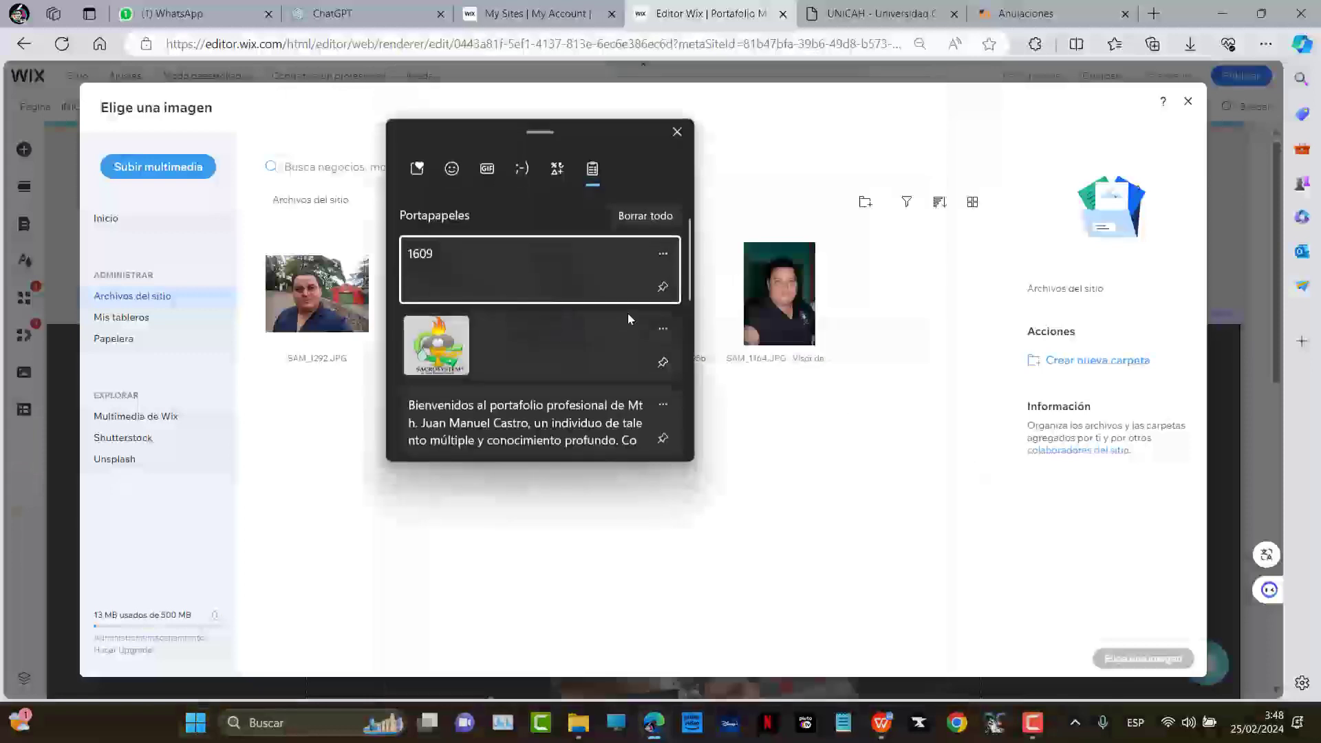
{"action": "left_click", "coordinate": [659, 335]}
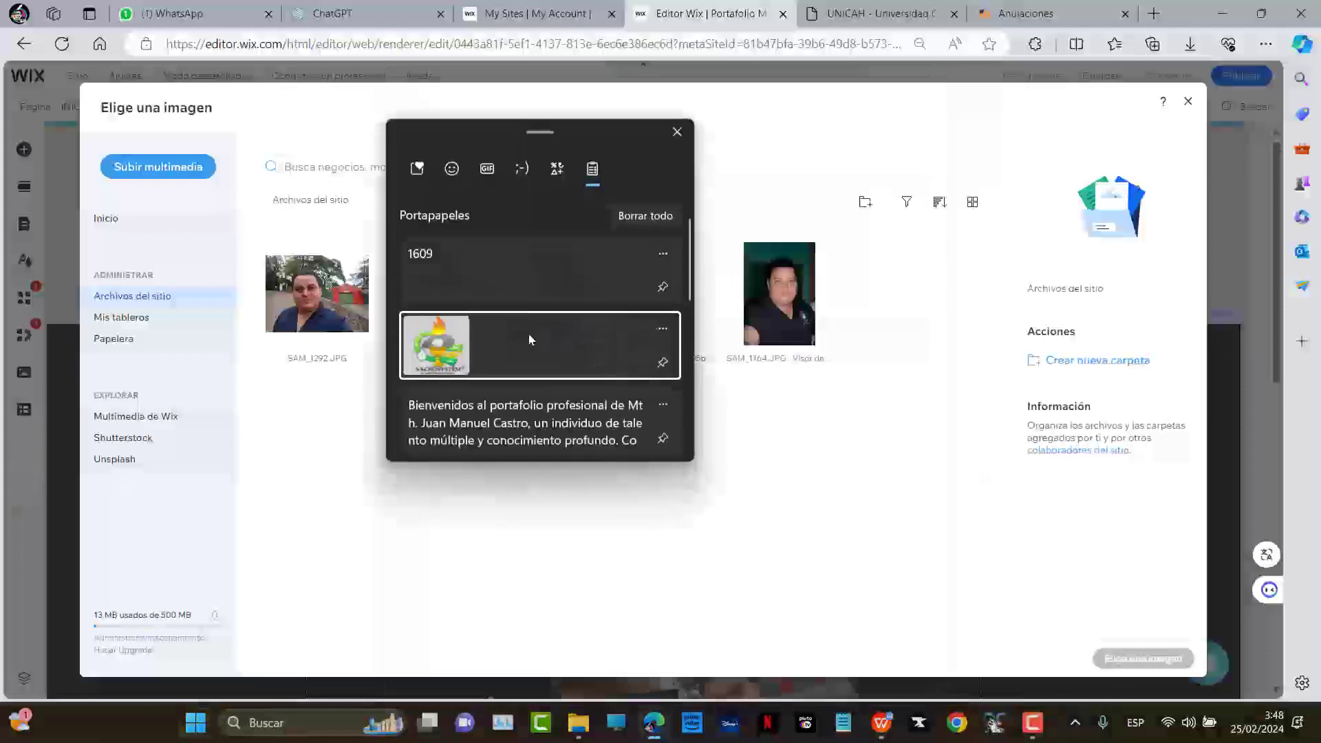
{"action": "left_click", "coordinate": [472, 341]}
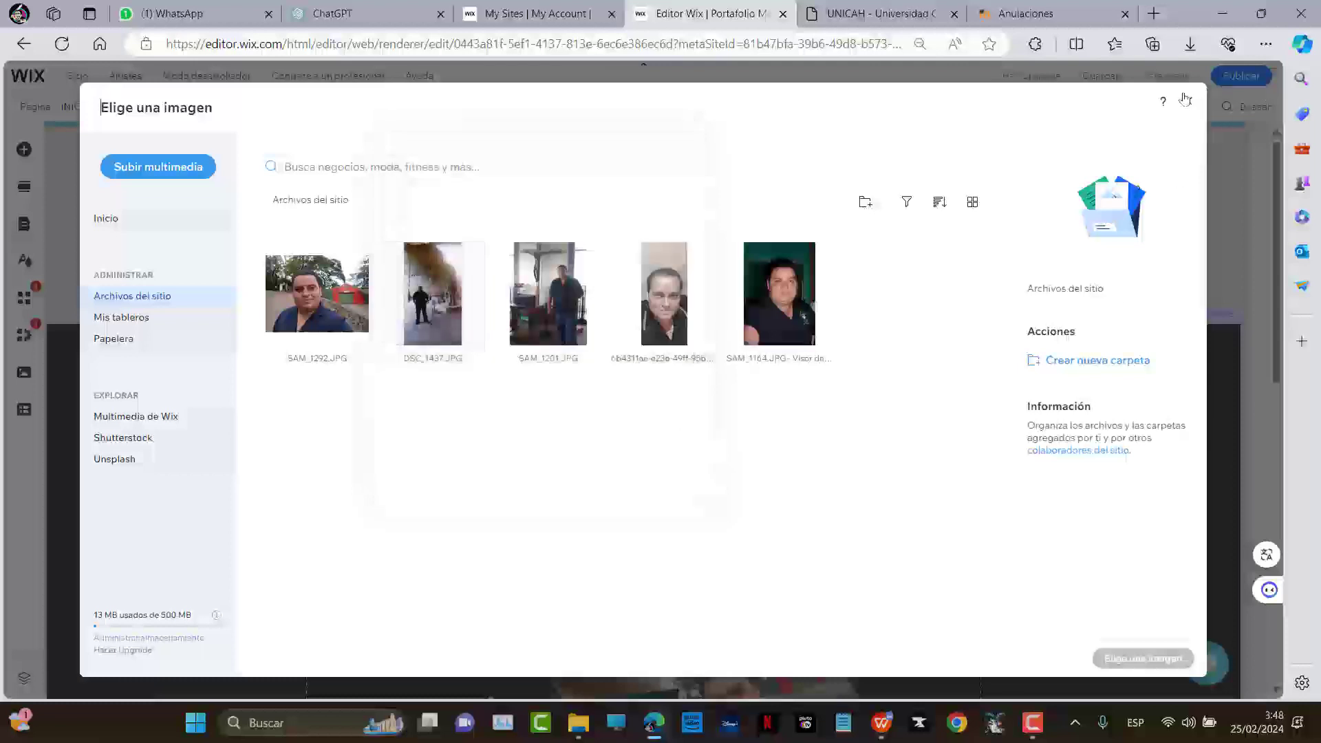
Launch SACROSYSTEM from the Start search
{"action": "key", "text": "super"}
{"action": "type", "text": "sacr"}
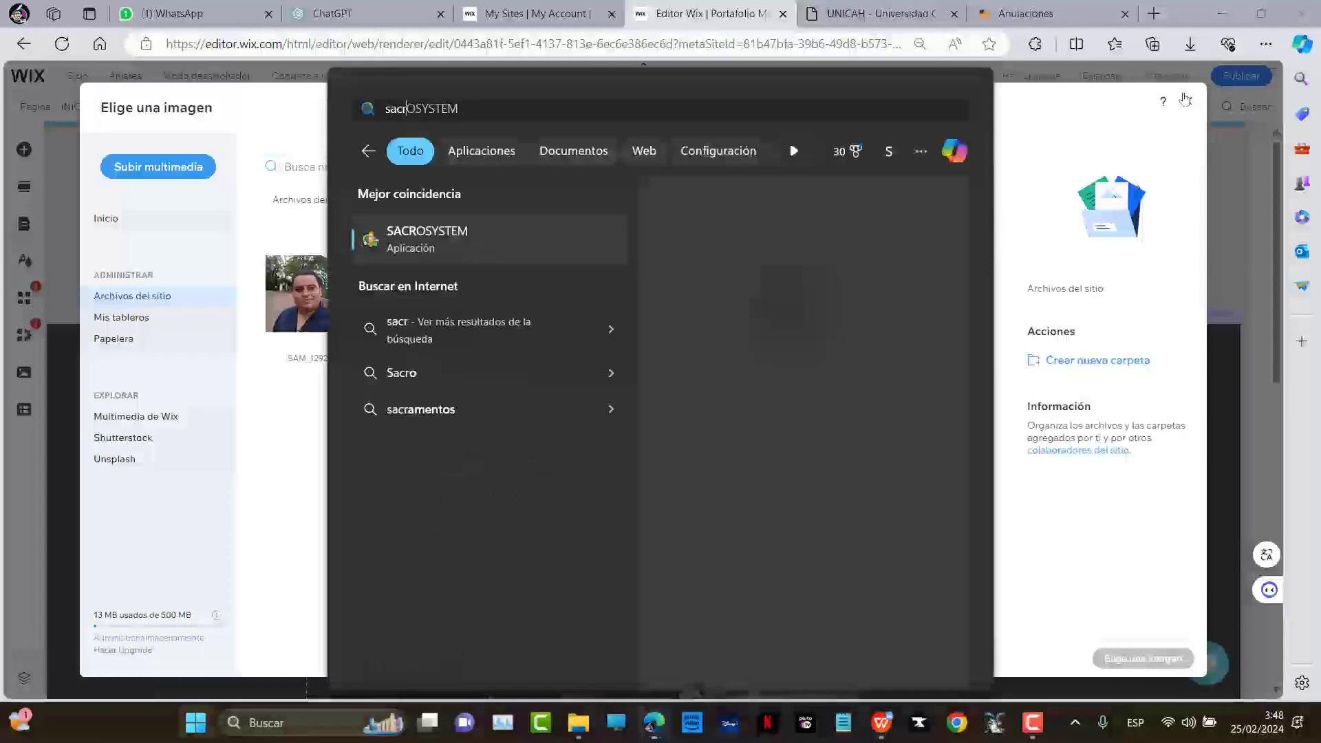
{"action": "key", "text": "Return"}
Capture the SACROSYSTEM splash logo with PrtScr as the BIENVENIDO image
{"action": "key", "text": "Print"}
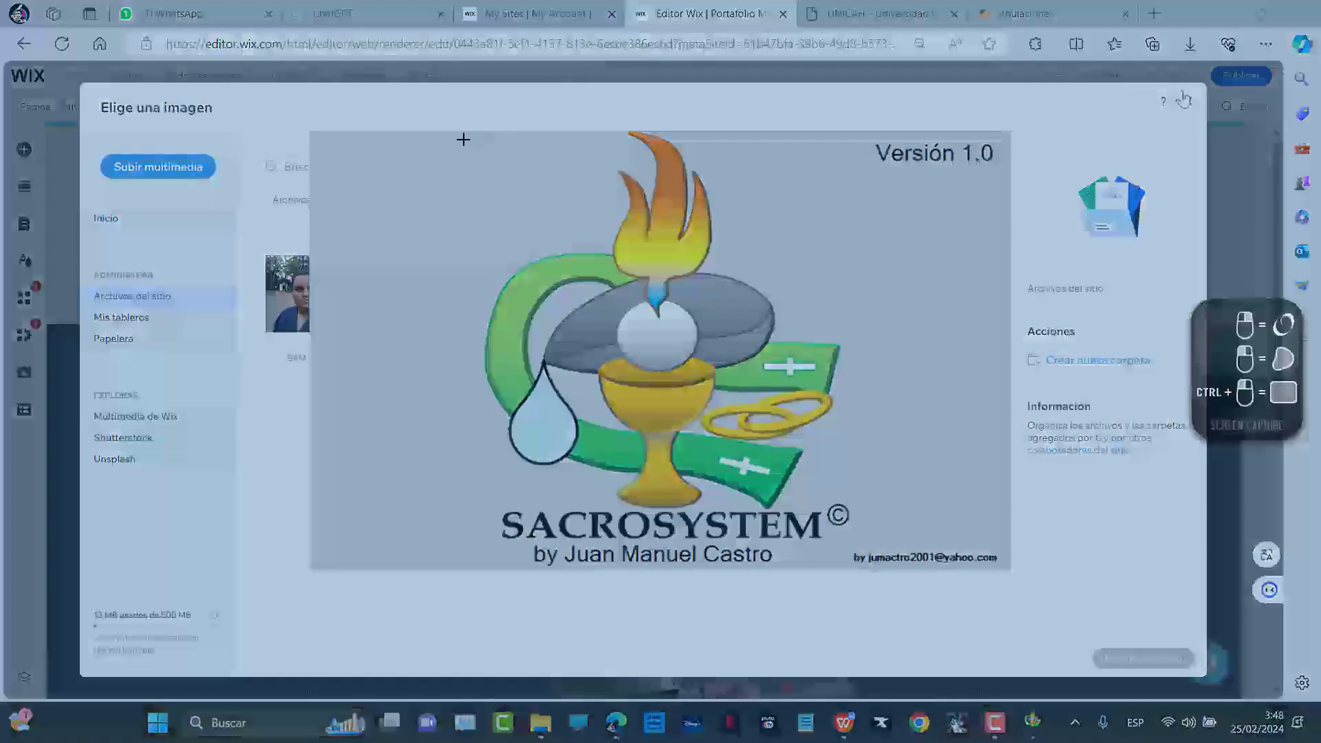
{"action": "left_click_drag", "start_coordinate": [461, 133], "coordinate": [870, 581]}
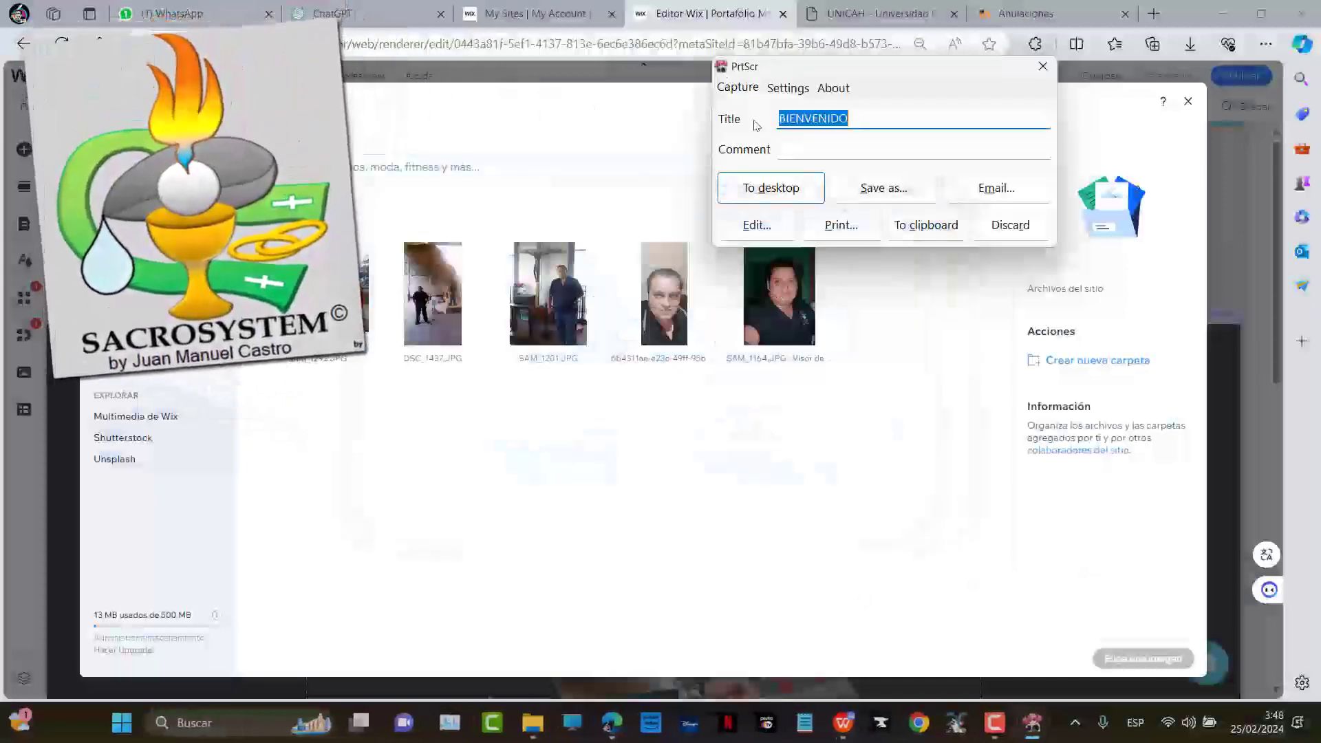
{"action": "left_click_drag", "start_coordinate": [750, 71], "coordinate": [597, 257]}
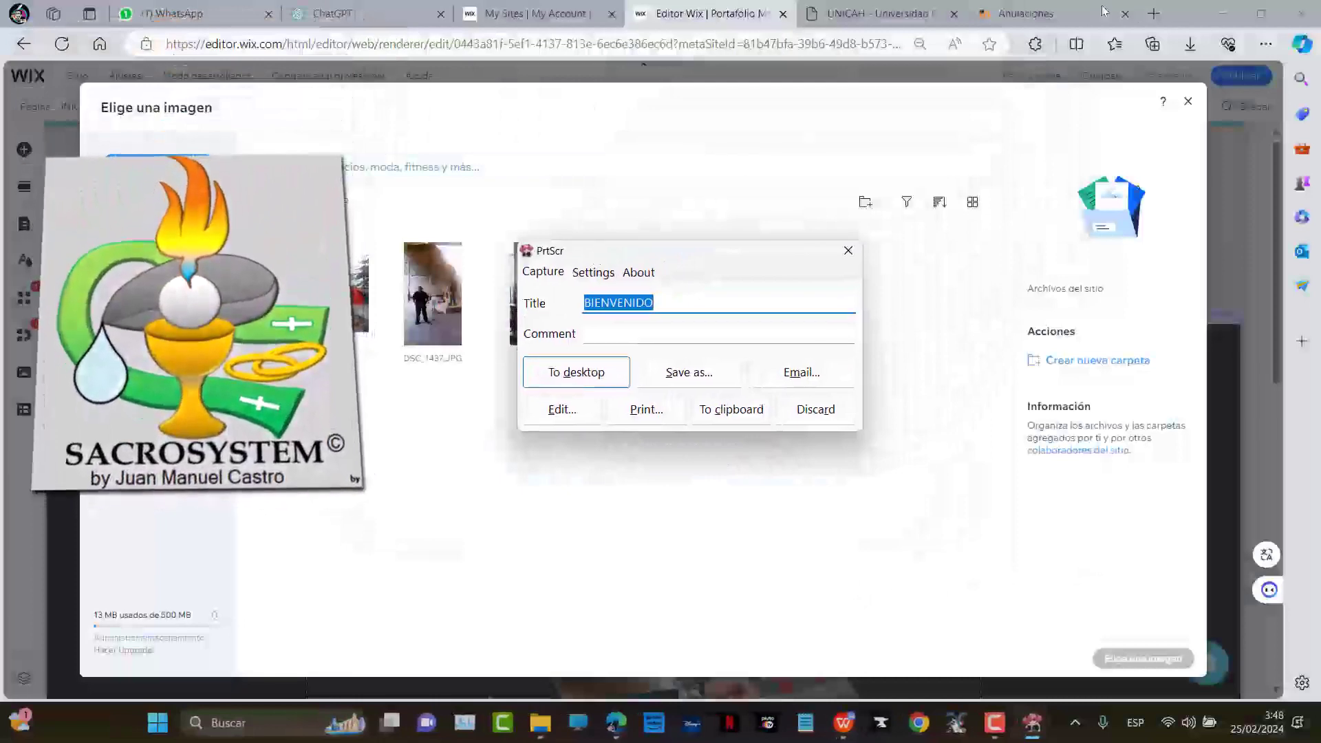
{"action": "left_click", "coordinate": [1156, 15]}
Search the web for prtscr, view the fiastarta PrtScr download page, then close it
{"action": "type", "text": "prtscr"}
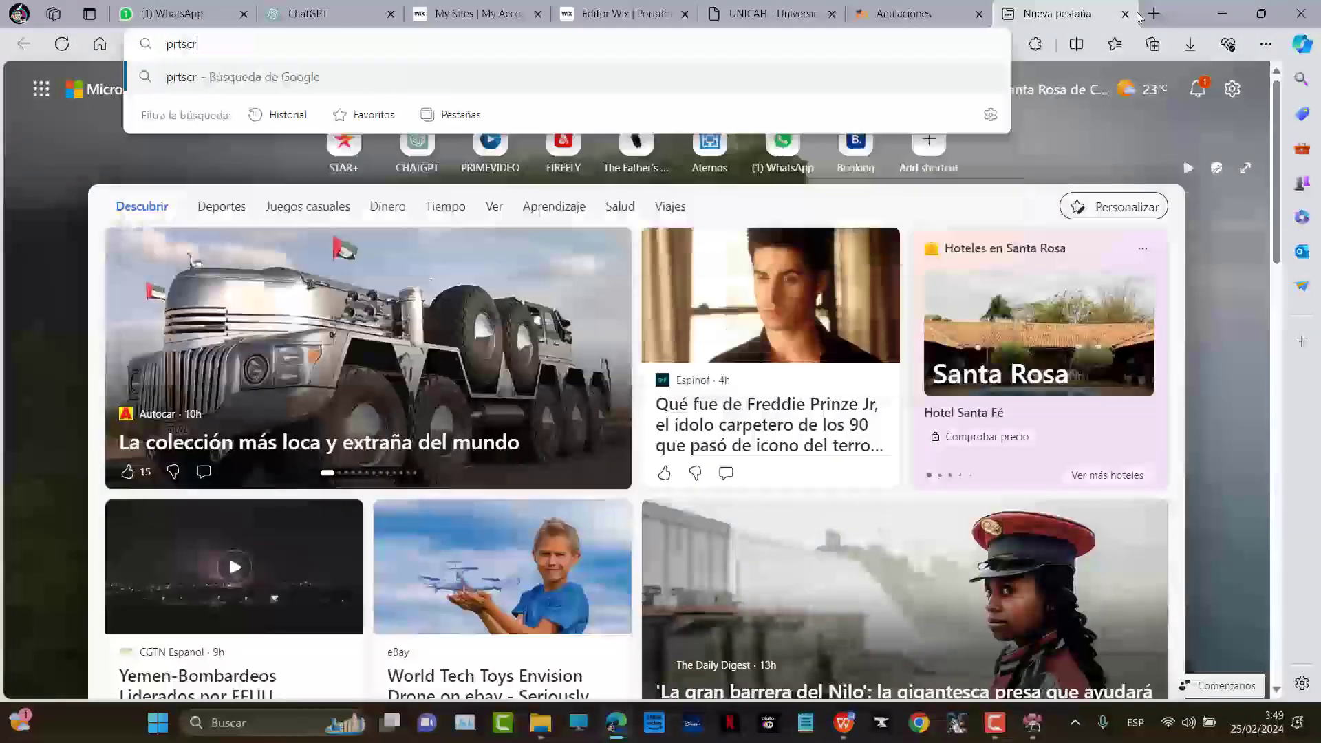
{"action": "key", "text": "Return"}
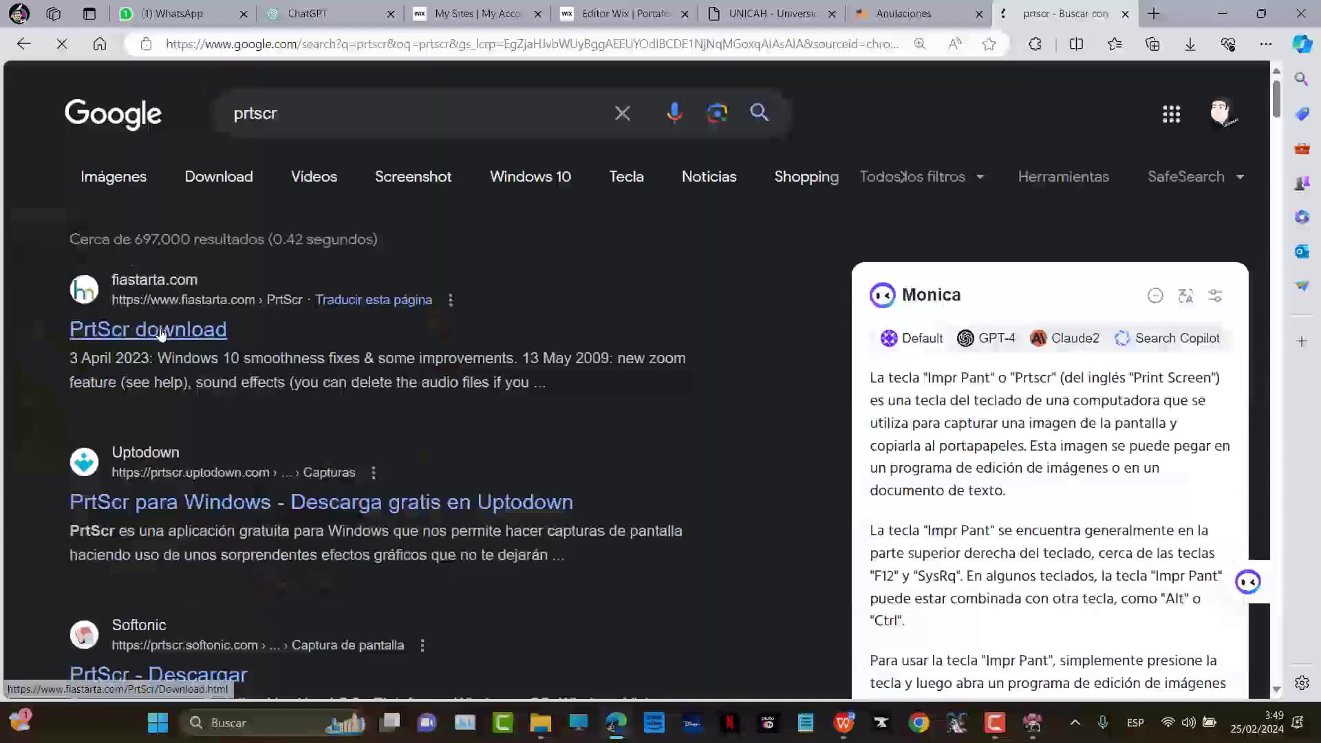
{"action": "left_click", "coordinate": [204, 331]}
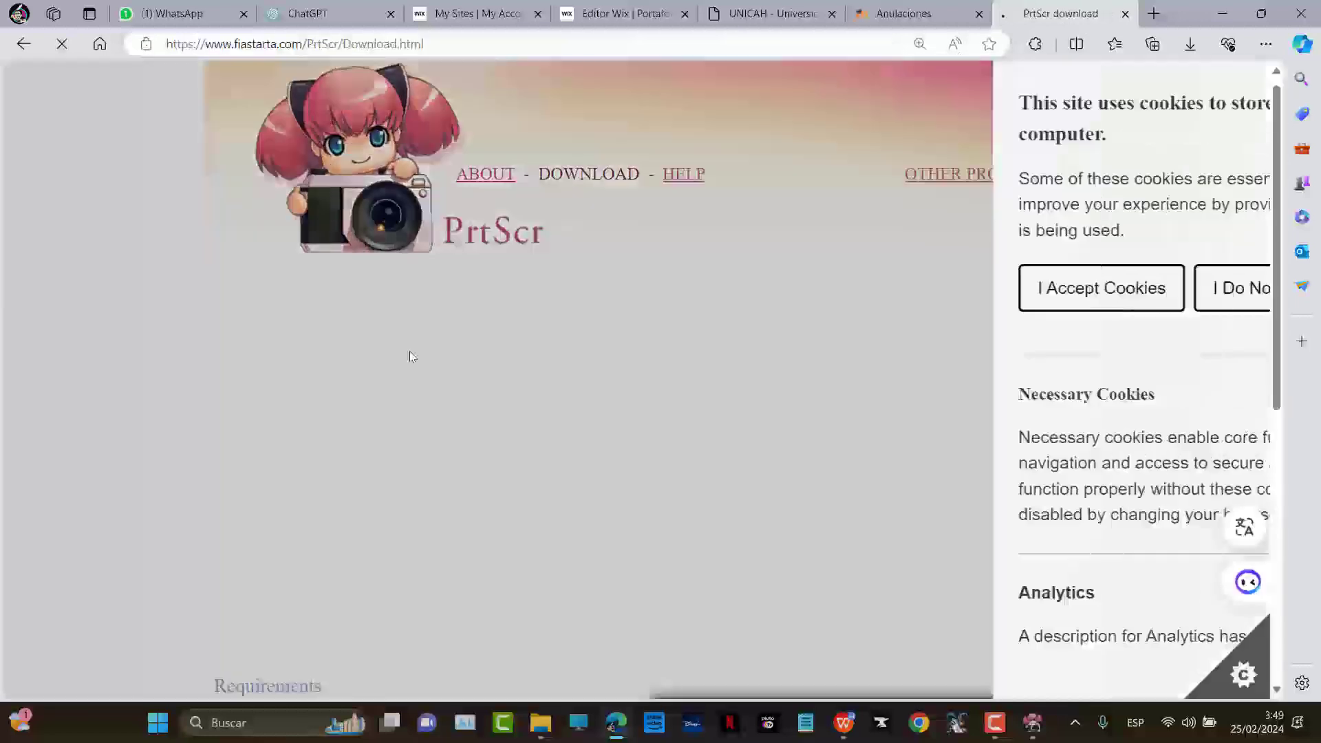
{"action": "scroll", "coordinate": [366, 443], "scroll_direction": "down", "scroll_amount": 1}
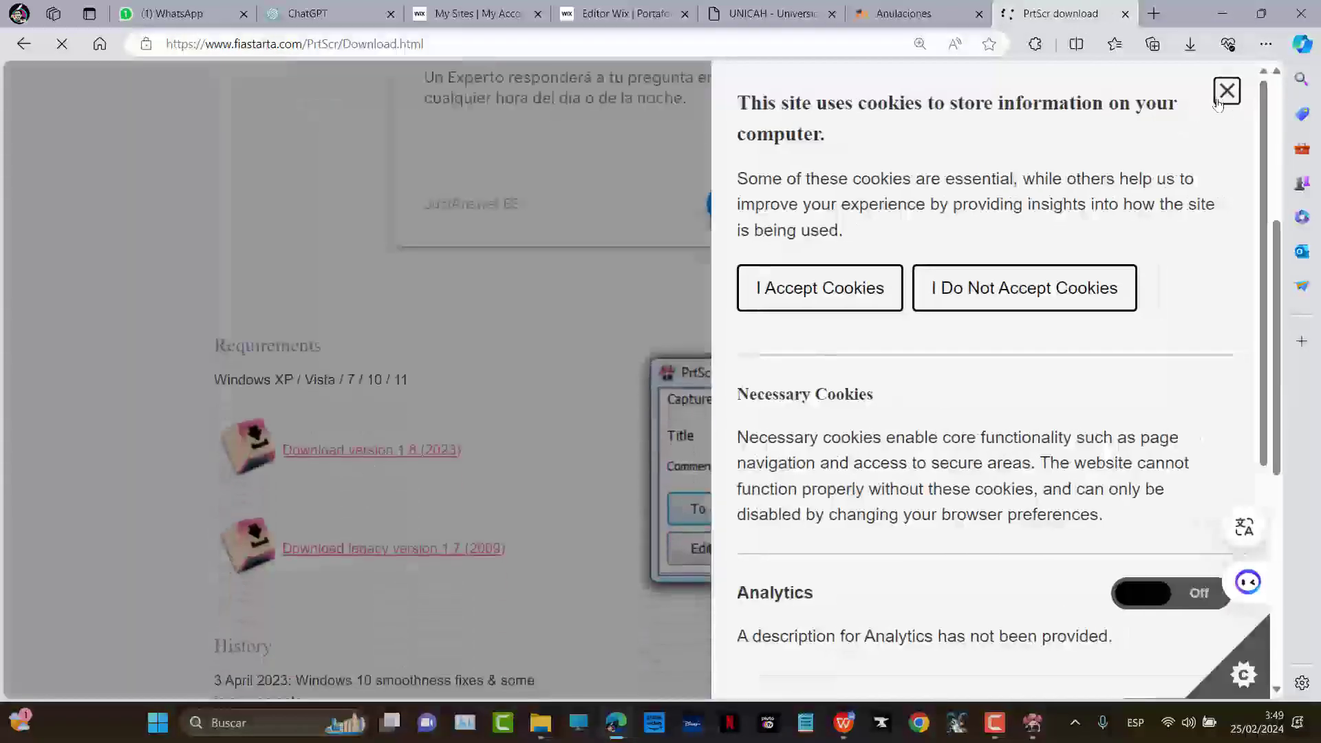
{"action": "left_click", "coordinate": [772, 297]}
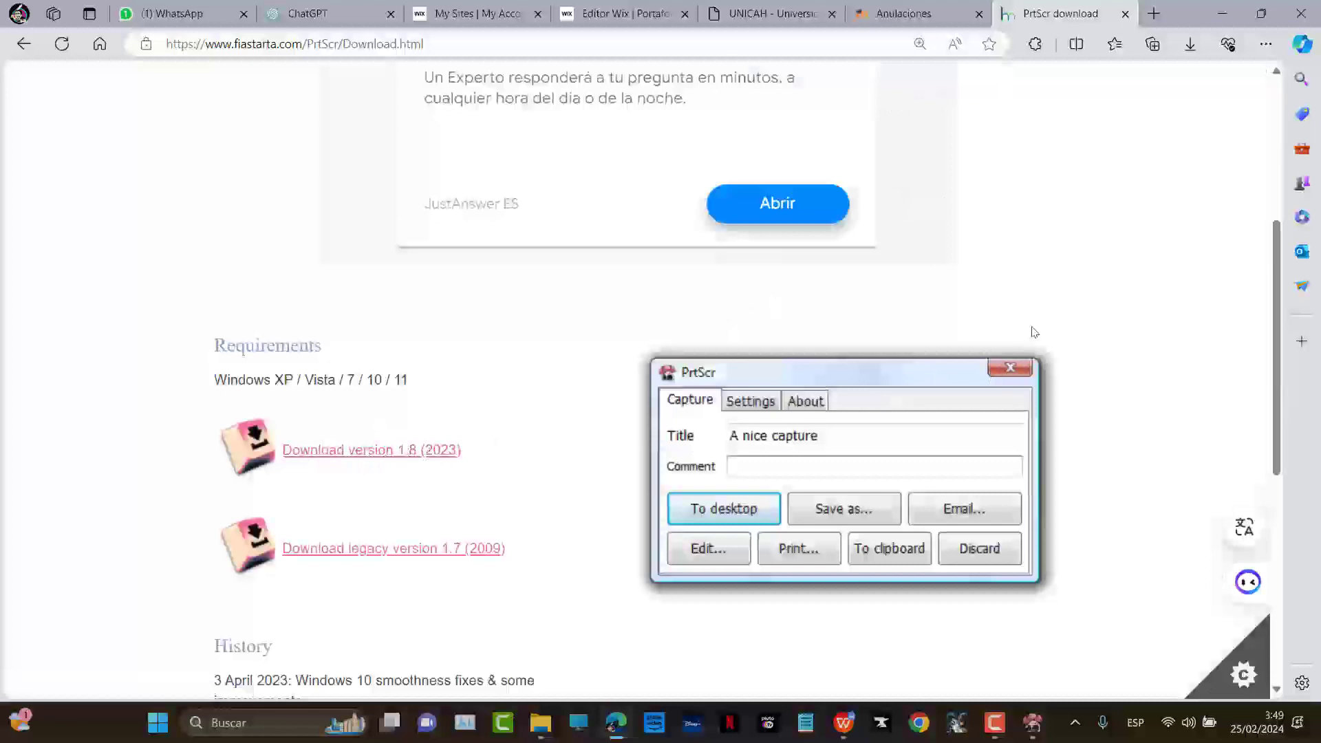
{"action": "scroll", "coordinate": [1032, 341], "scroll_direction": "up", "scroll_amount": 5}
{"action": "key", "text": "ctrl+w"}
Upload BIENVENIDO.jpg into the image chooser and use it for the third circle
{"action": "key", "text": "alt+Tab"}
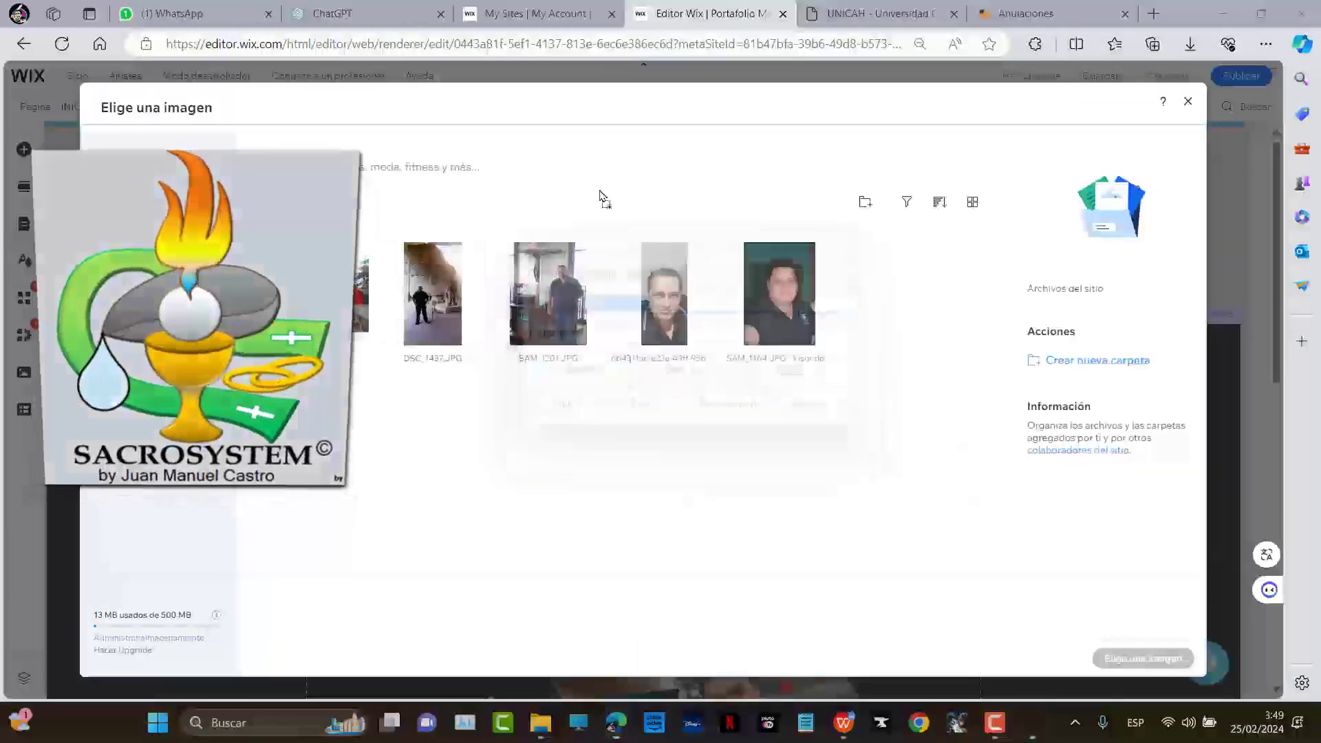
{"action": "left_click_drag", "start_coordinate": [600, 197], "coordinate": [902, 330]}
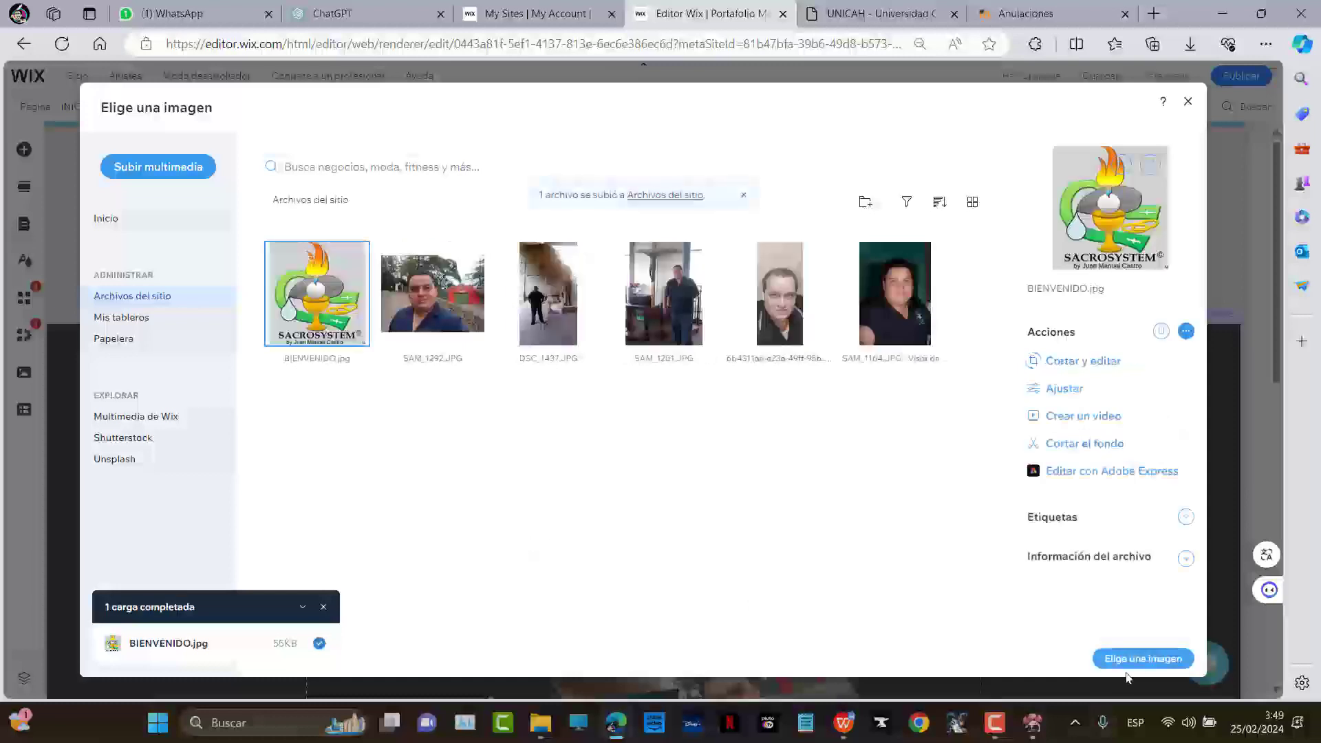
{"action": "left_click", "coordinate": [1142, 659]}
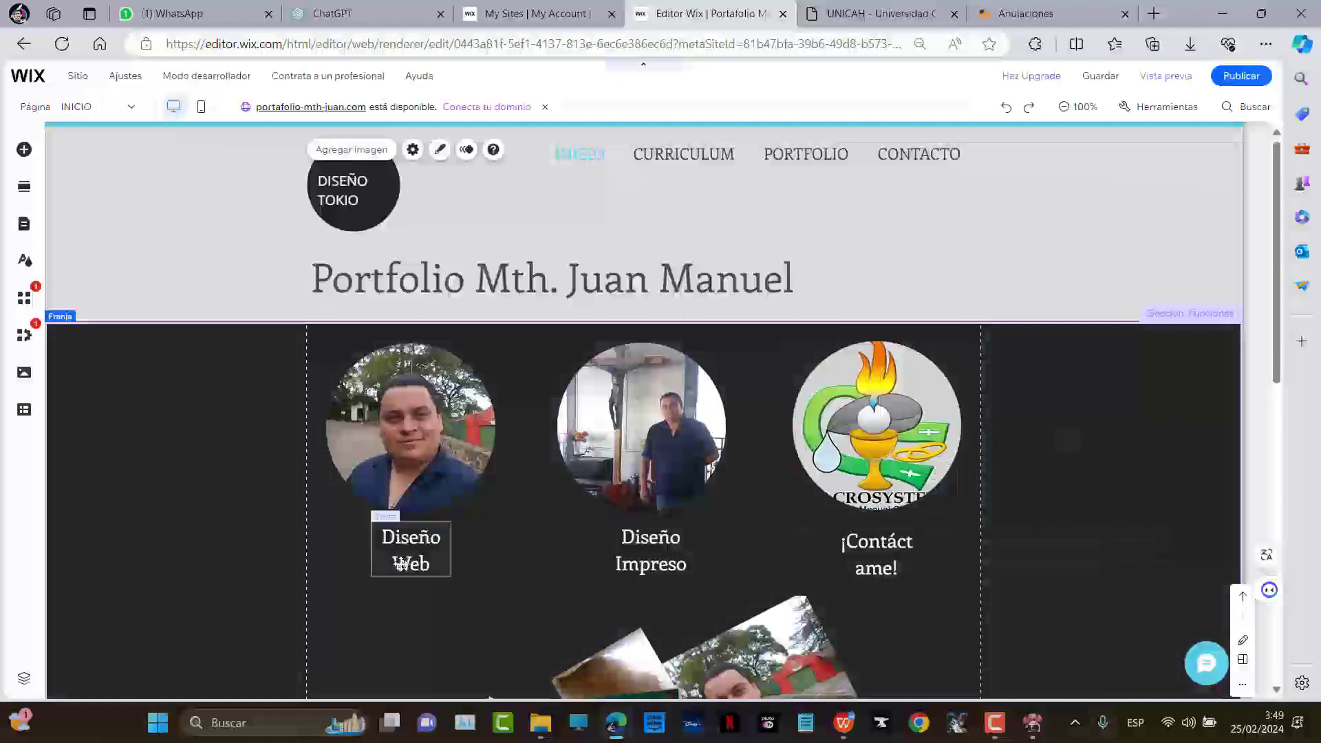
Change the Diseño Web caption to 'Mth. Juanma' split over two lines
{"action": "left_click", "coordinate": [402, 564]}
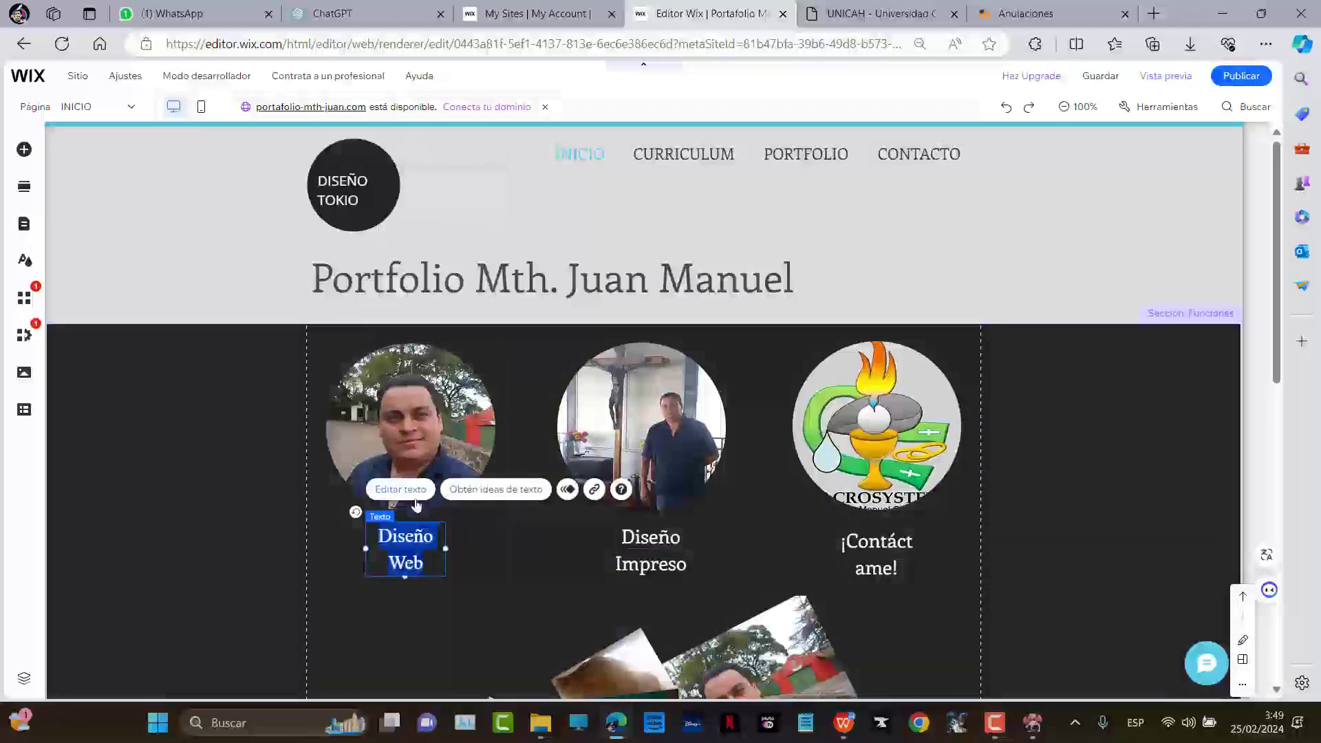
{"action": "left_click", "coordinate": [414, 491]}
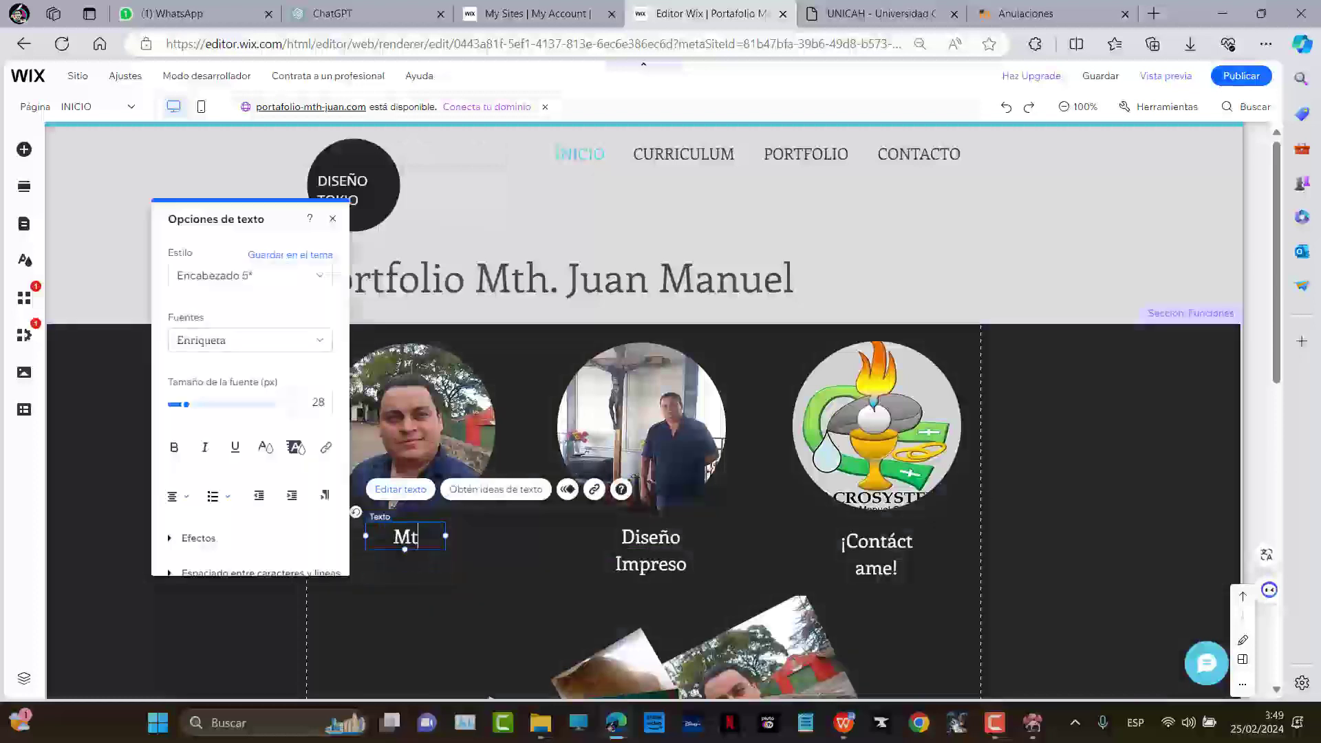
{"action": "type", "text": "Mth. J"}
{"action": "key", "text": "BackSpace"}
{"action": "key", "text": "Return"}
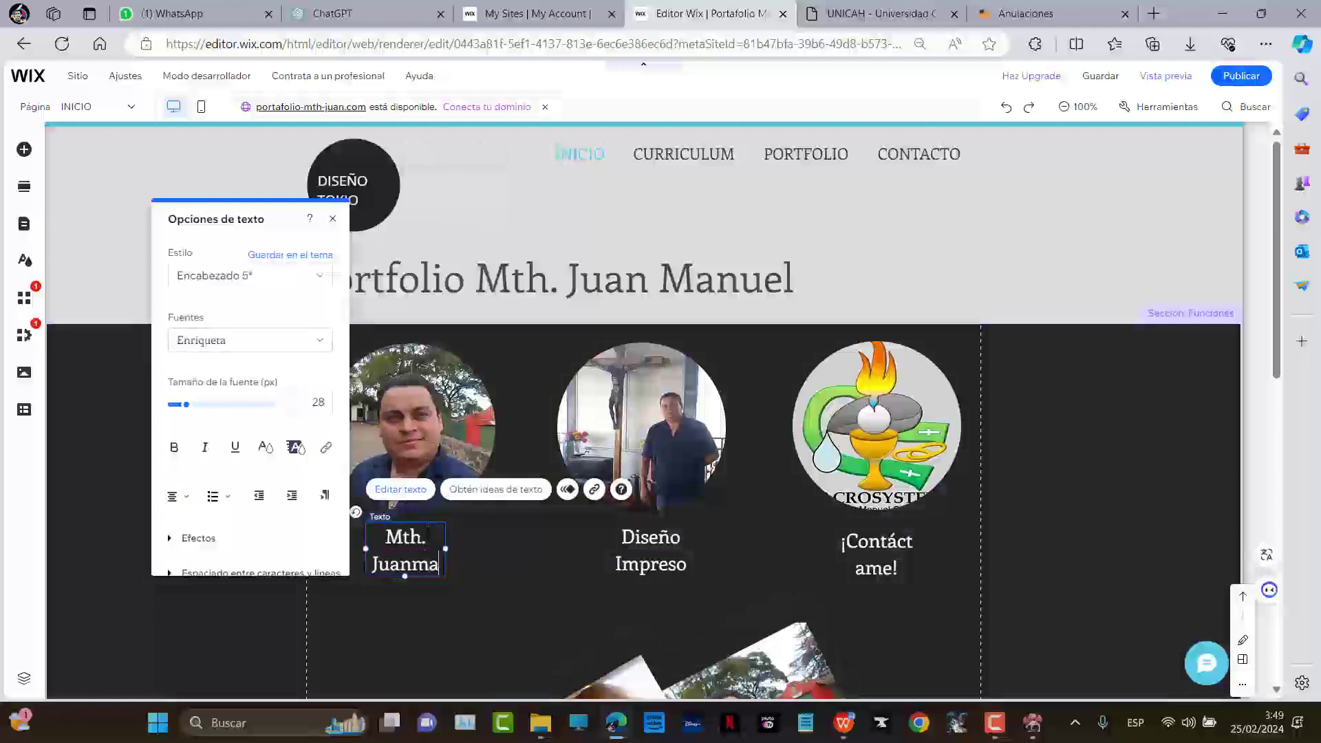
{"action": "left_click", "coordinate": [617, 528]}
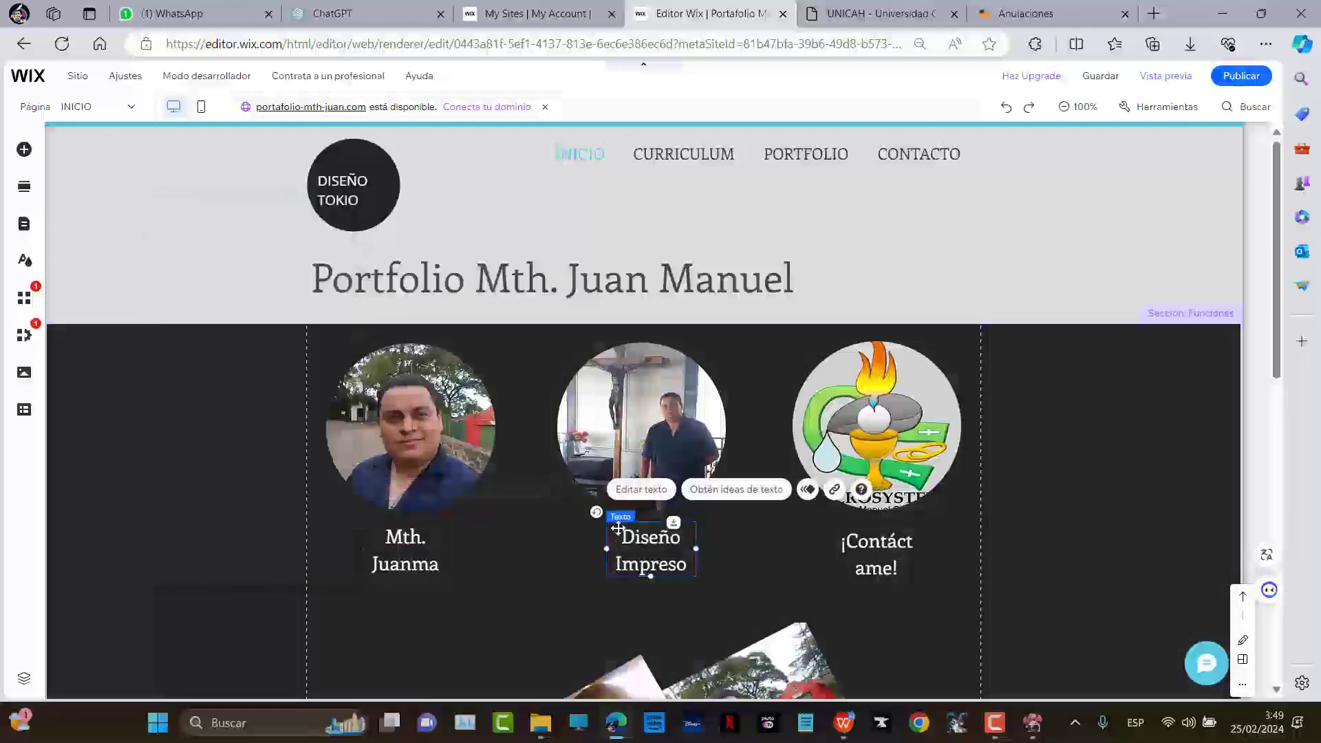
Rewrite the Diseño Impreso and ¡Contáctame! captions as Teología and Software
{"action": "left_click", "coordinate": [643, 490]}
{"action": "type", "text": "Teología"}
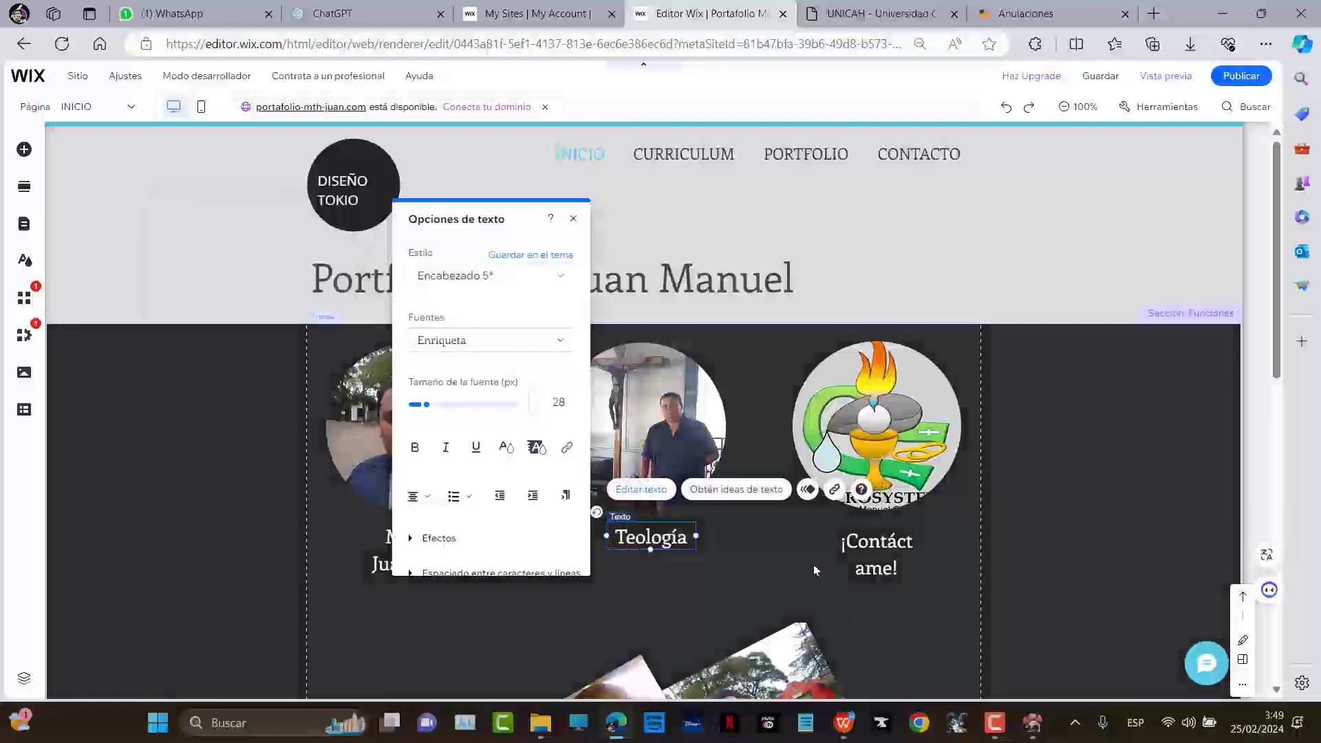
{"action": "left_click", "coordinate": [884, 532]}
{"action": "left_click", "coordinate": [842, 543]}
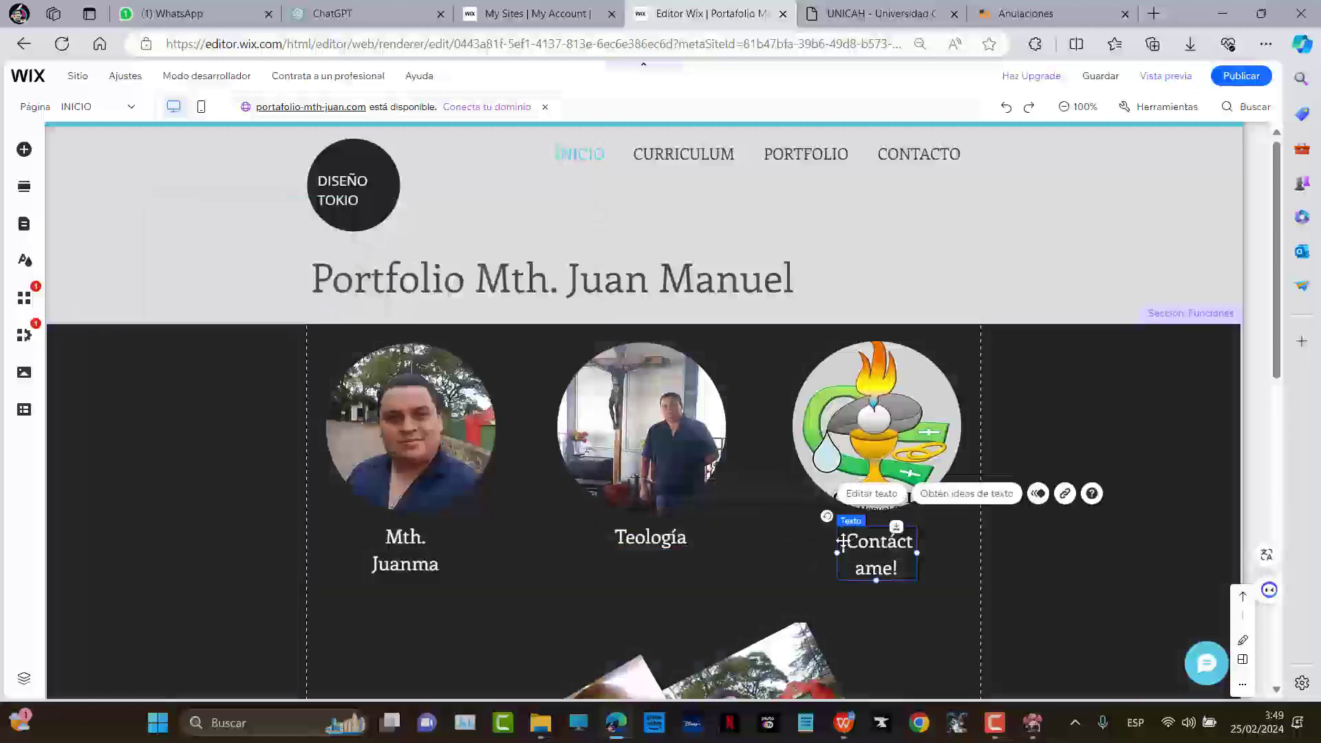
{"action": "left_click", "coordinate": [887, 495]}
{"action": "type", "text": "Sofw"}
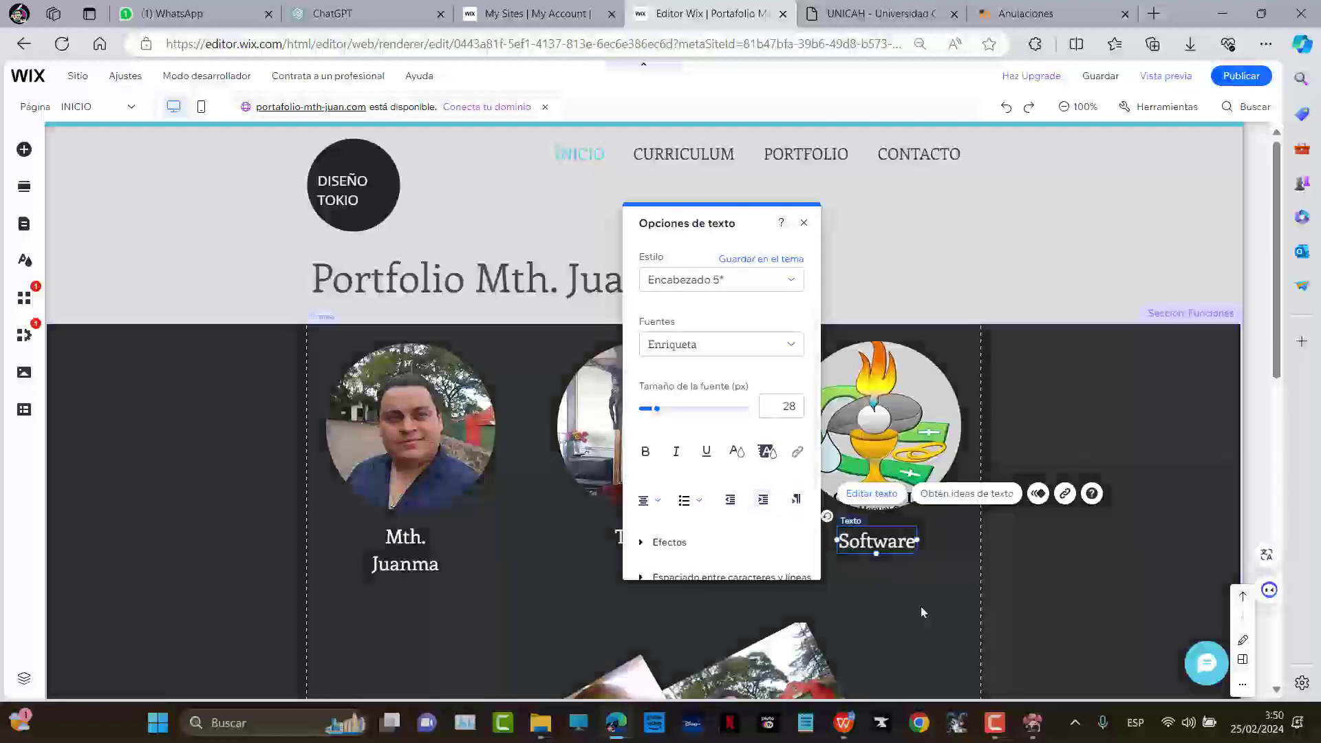
{"action": "left_click", "coordinate": [923, 608]}
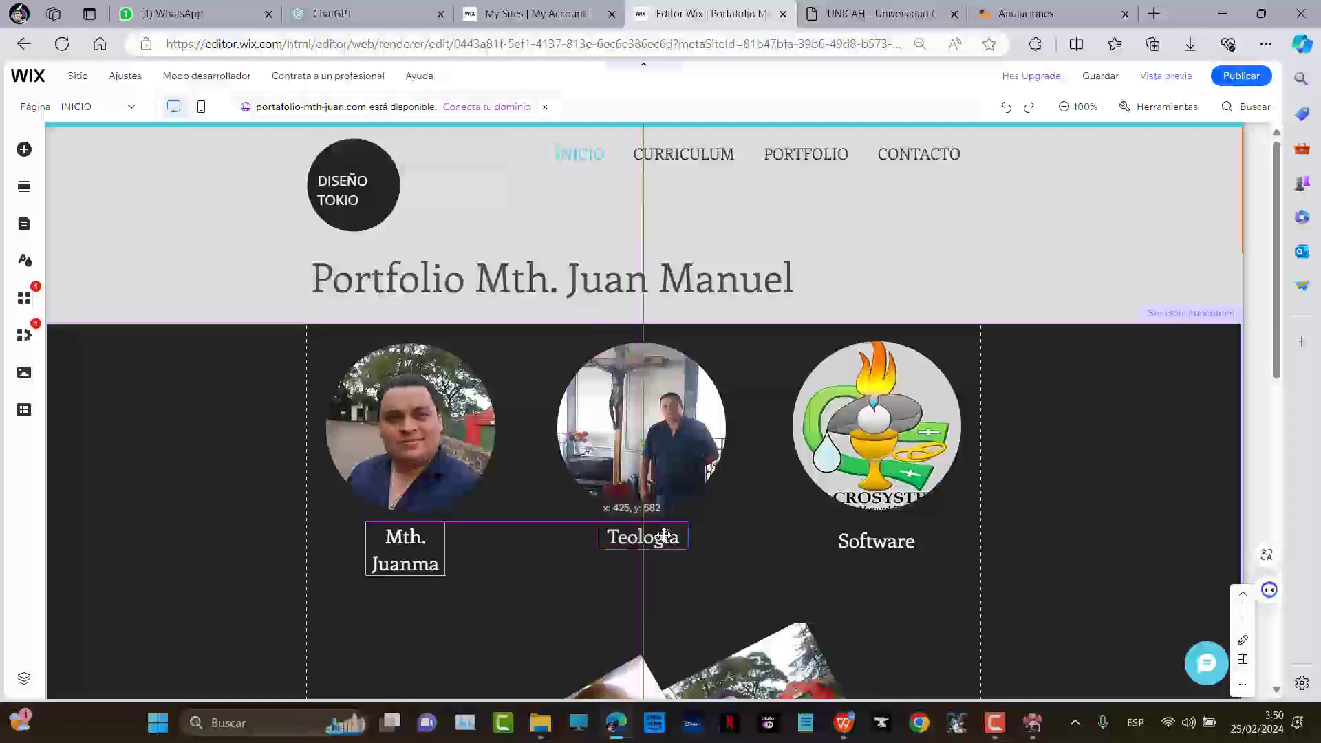
Check the Teología and Software captions beneath the circles
{"action": "left_click_drag", "start_coordinate": [664, 535], "coordinate": [665, 536]}
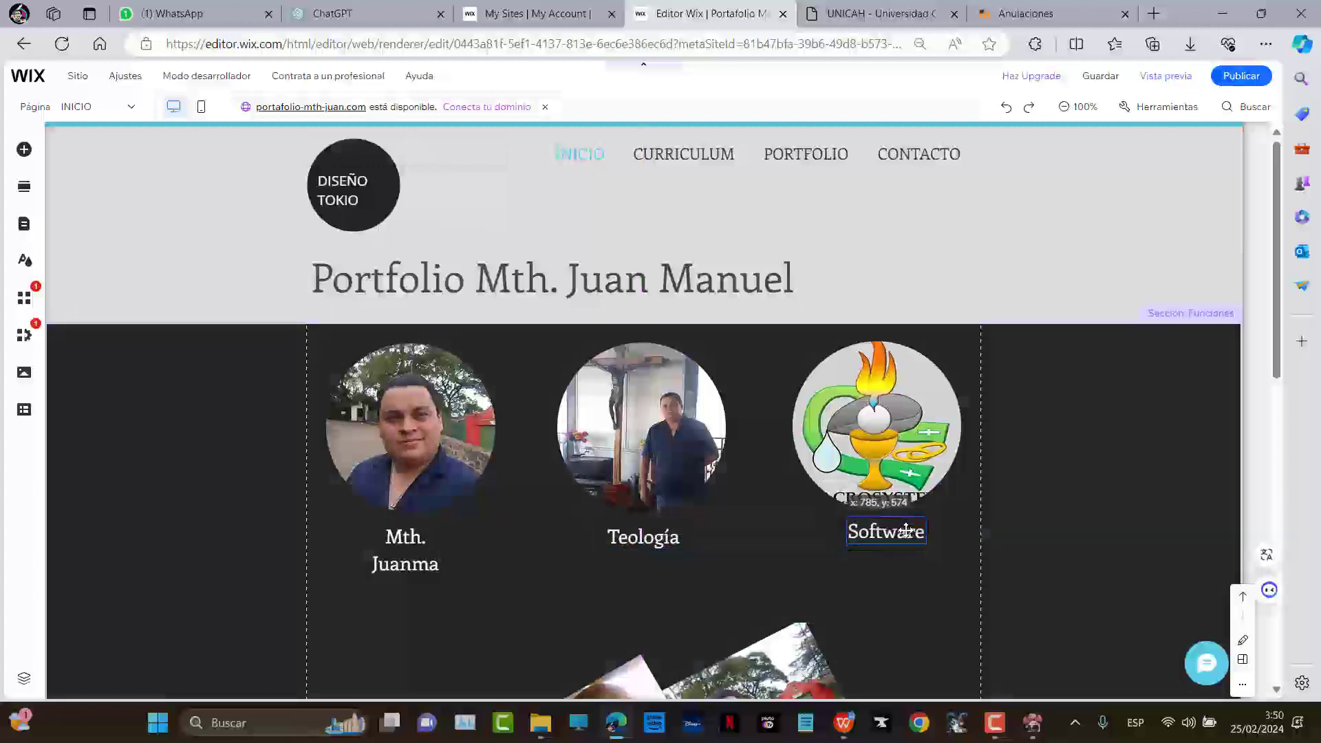
{"action": "left_click", "coordinate": [895, 541]}
{"action": "left_click", "coordinate": [887, 585]}
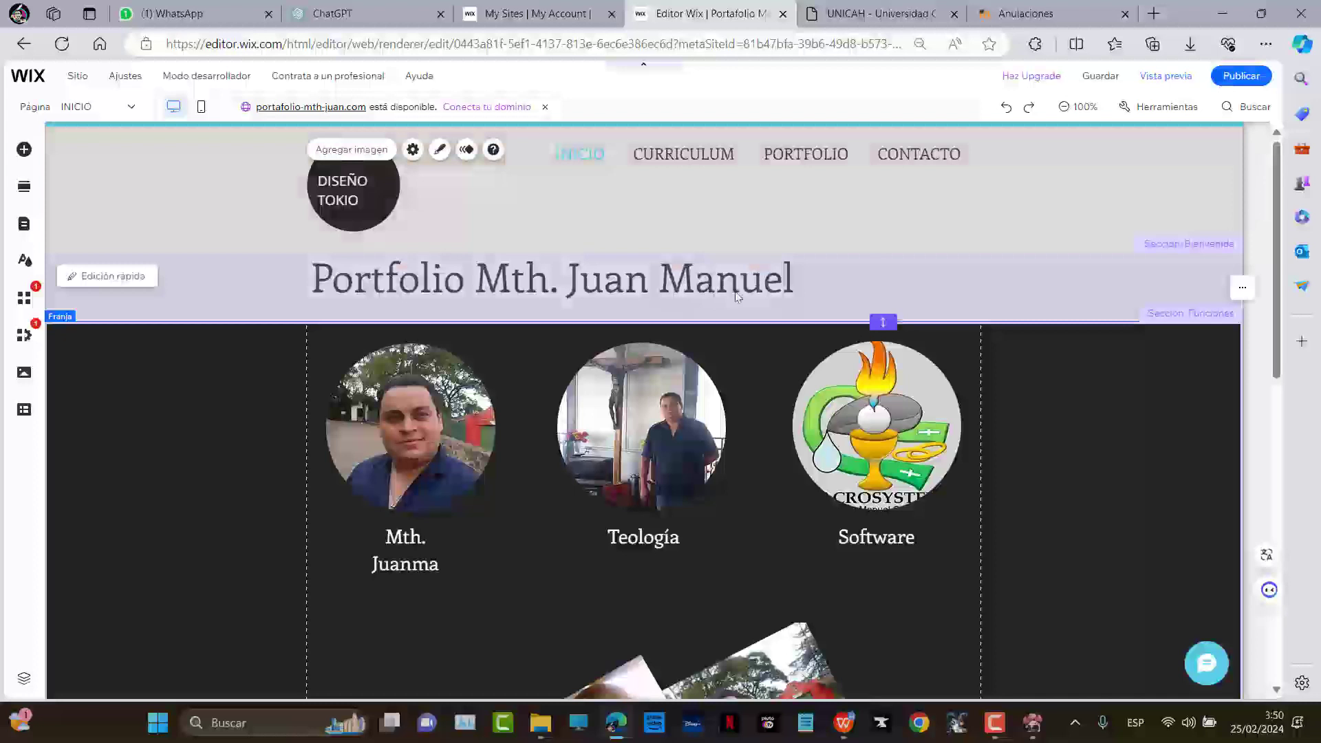
Delete the DISEÑO TOKIO text from the header logo
{"action": "left_click", "coordinate": [358, 224]}
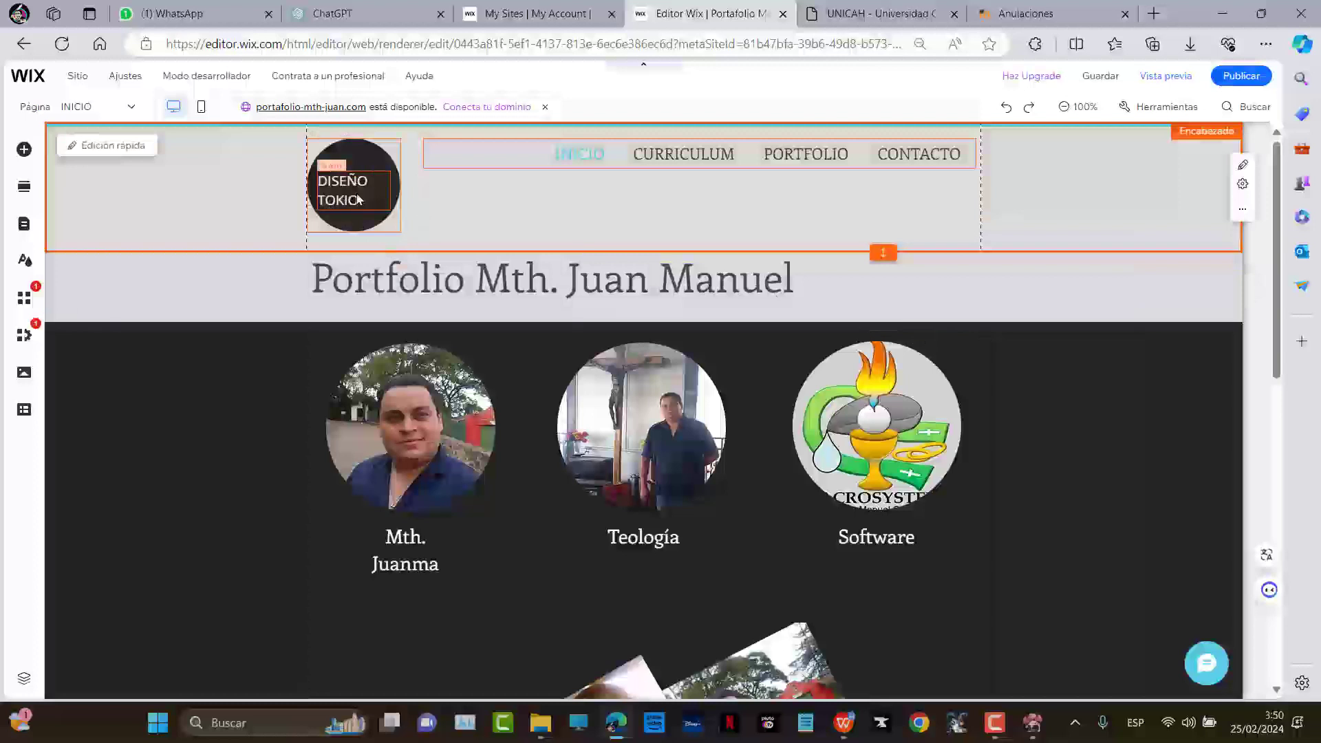
{"action": "key", "text": "Delete"}
{"action": "left_click", "coordinate": [366, 197]}
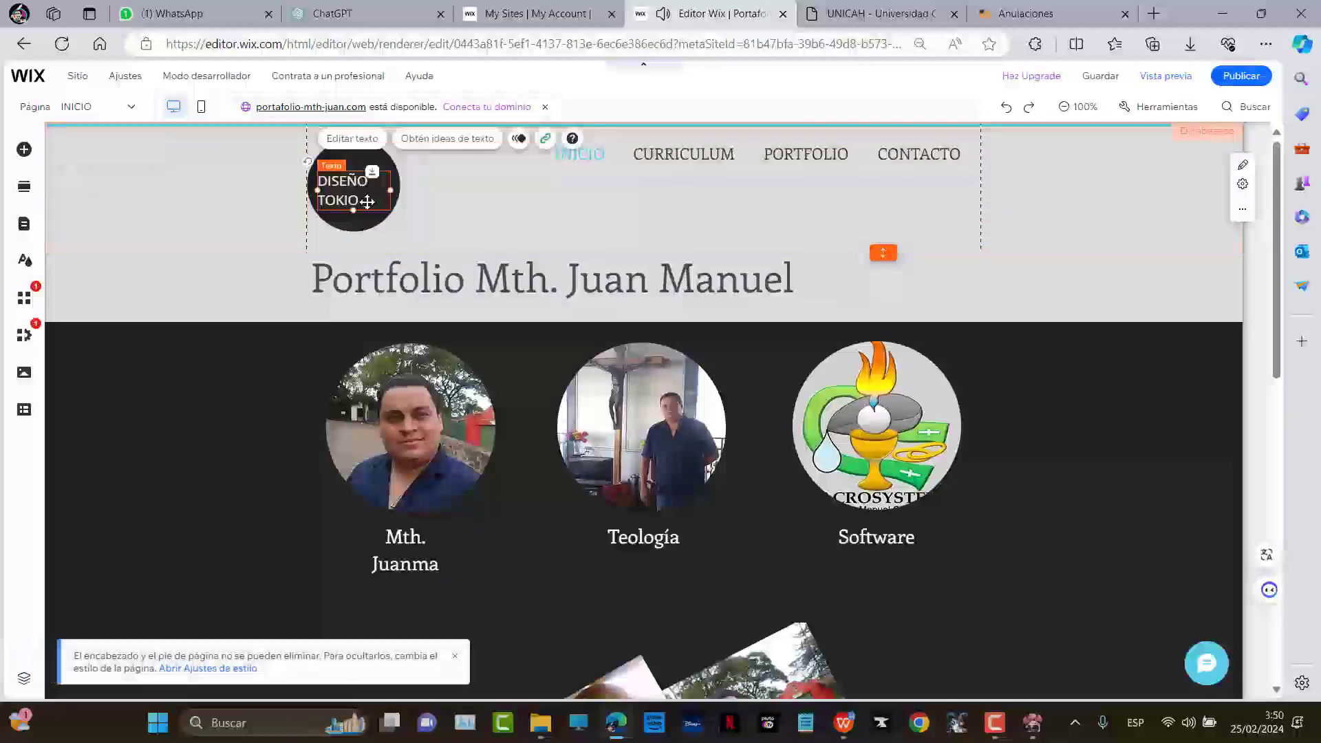
{"action": "key", "text": "Delete"}
Enlarge the empty dark header circle to 155×155
{"action": "left_click", "coordinate": [370, 201]}
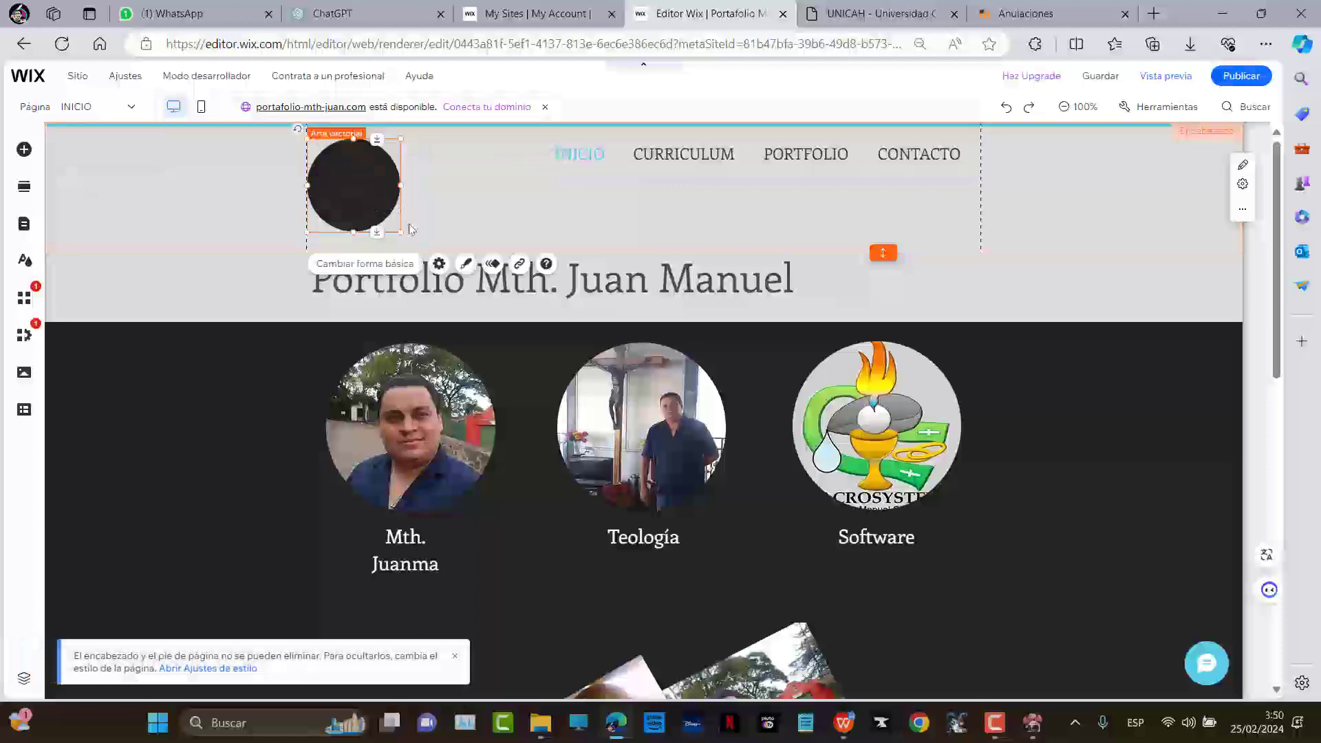
{"action": "left_click_drag", "start_coordinate": [395, 230], "coordinate": [379, 204]}
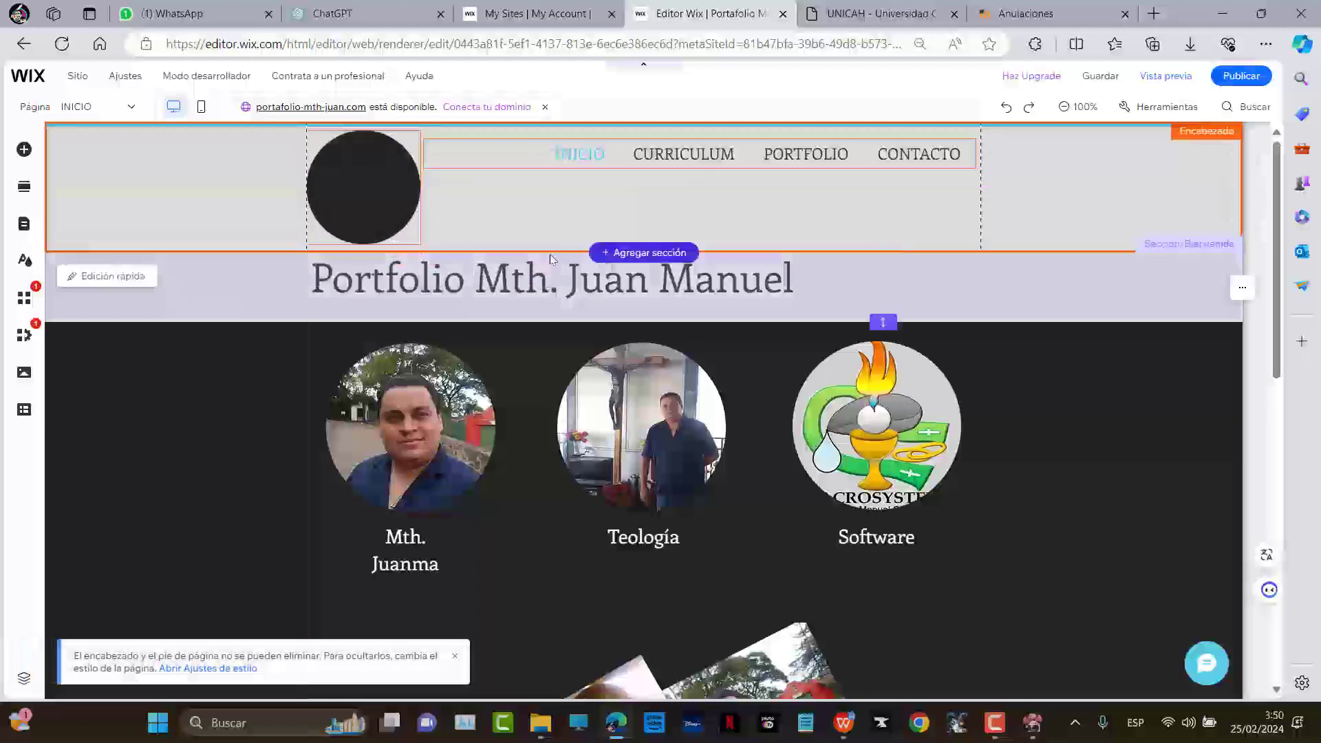
{"action": "left_click", "coordinate": [362, 199]}
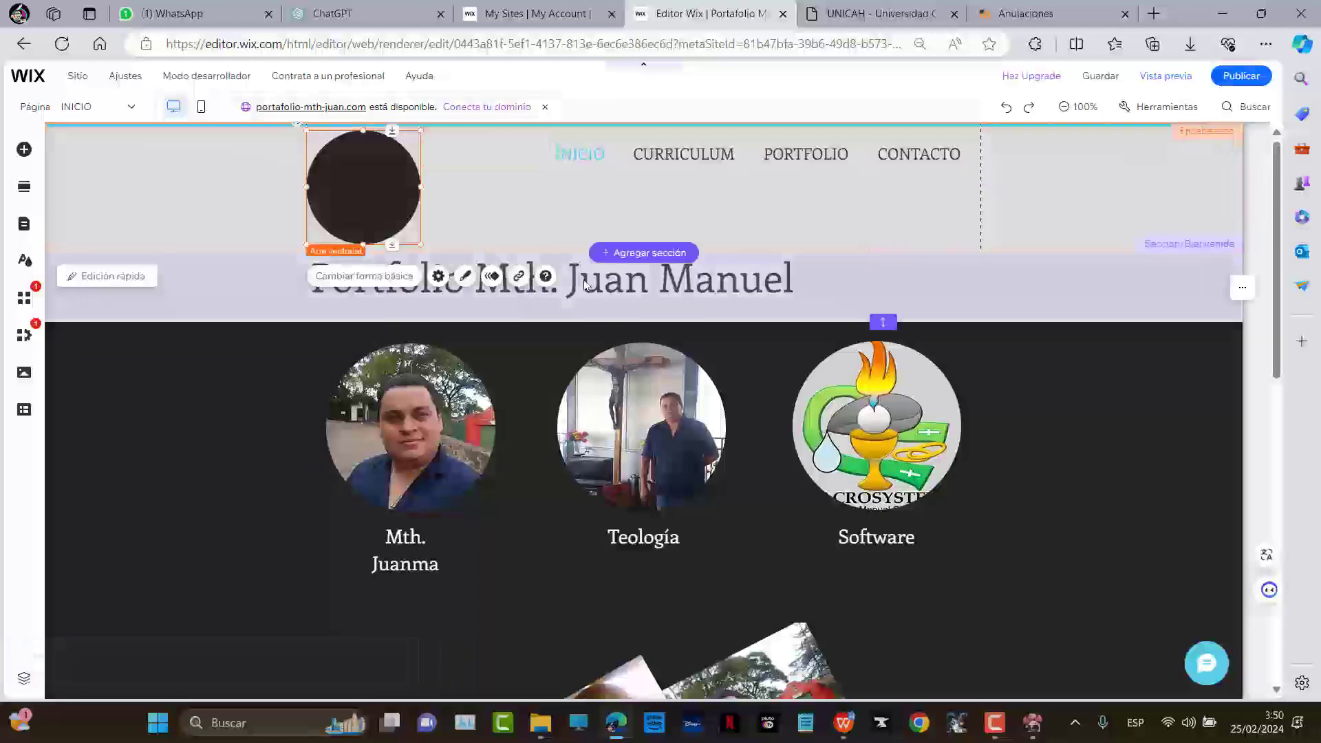
Open SELLOS JUANMA.pptx via Windows Search and go to slide 2's ichthys logo
{"action": "key", "text": "super+s"}
{"action": "type", "text": "sellos"}
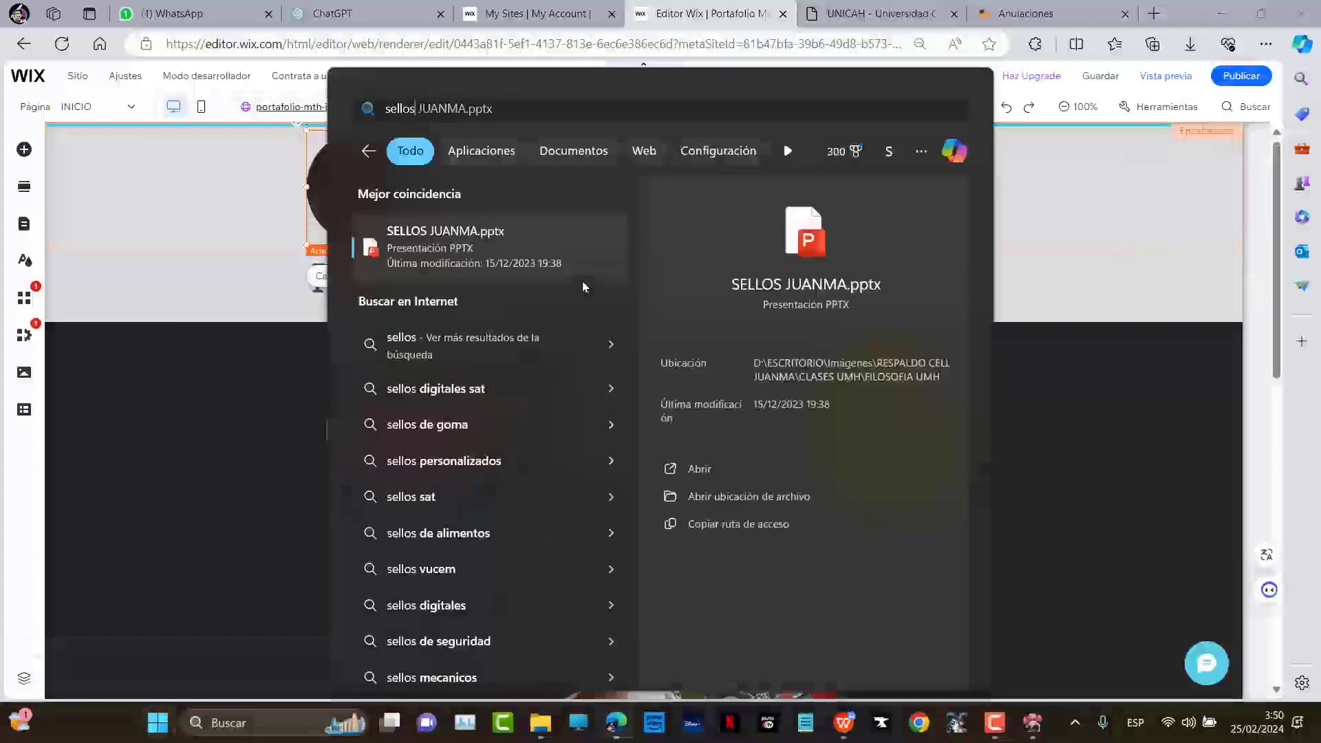
{"action": "key", "text": "Return"}
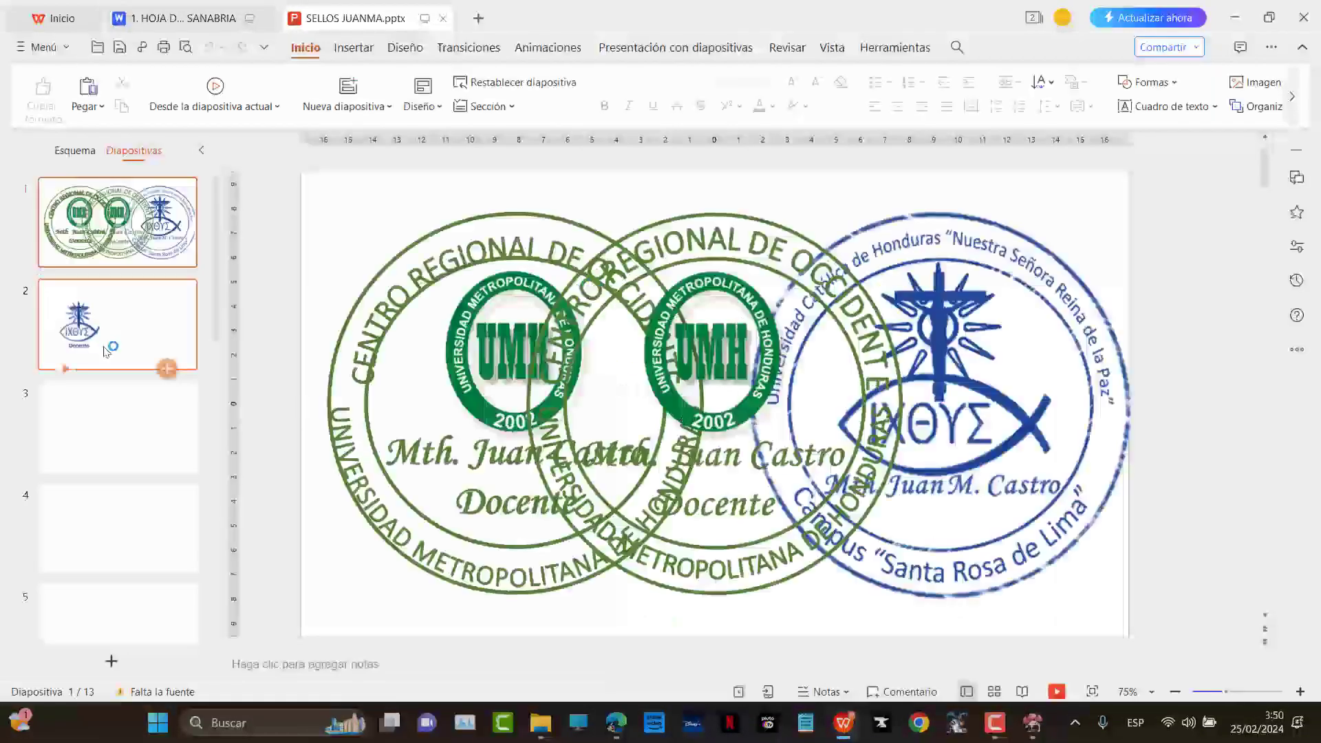
{"action": "left_click", "coordinate": [98, 428]}
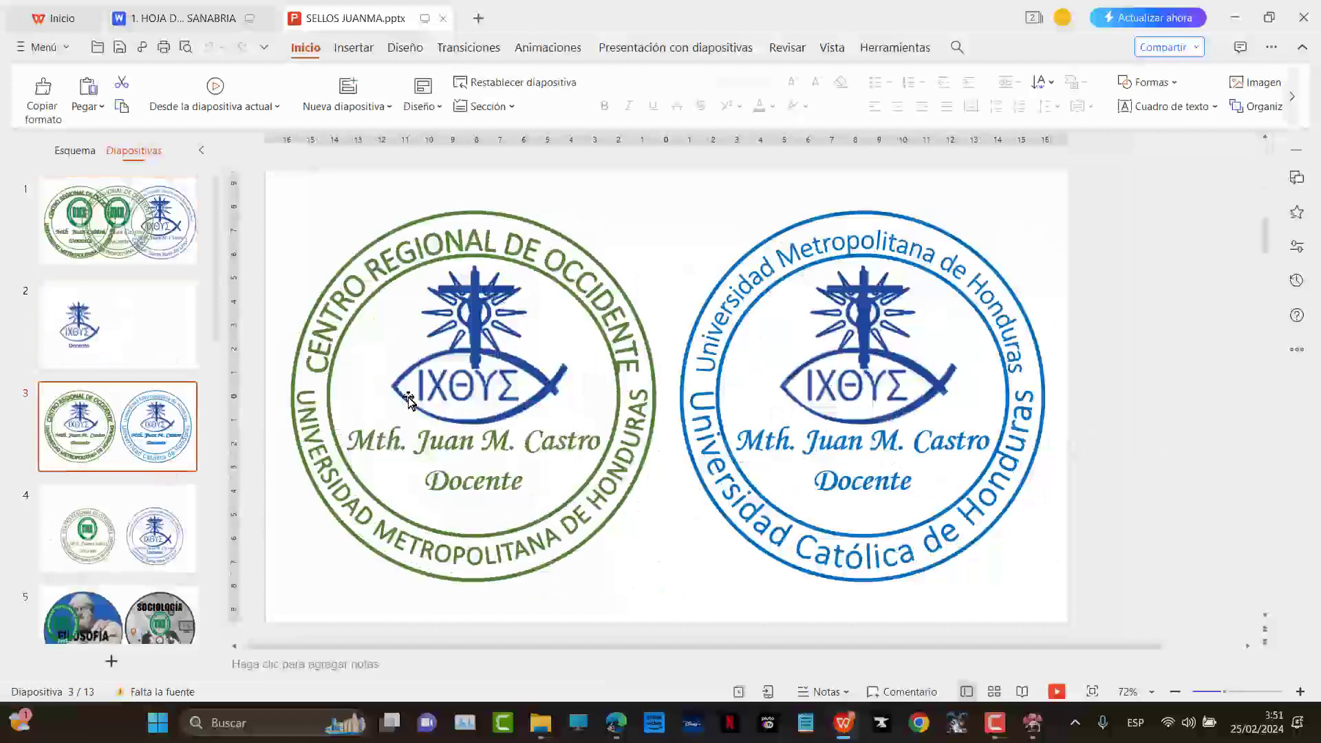
{"action": "left_click", "coordinate": [472, 372]}
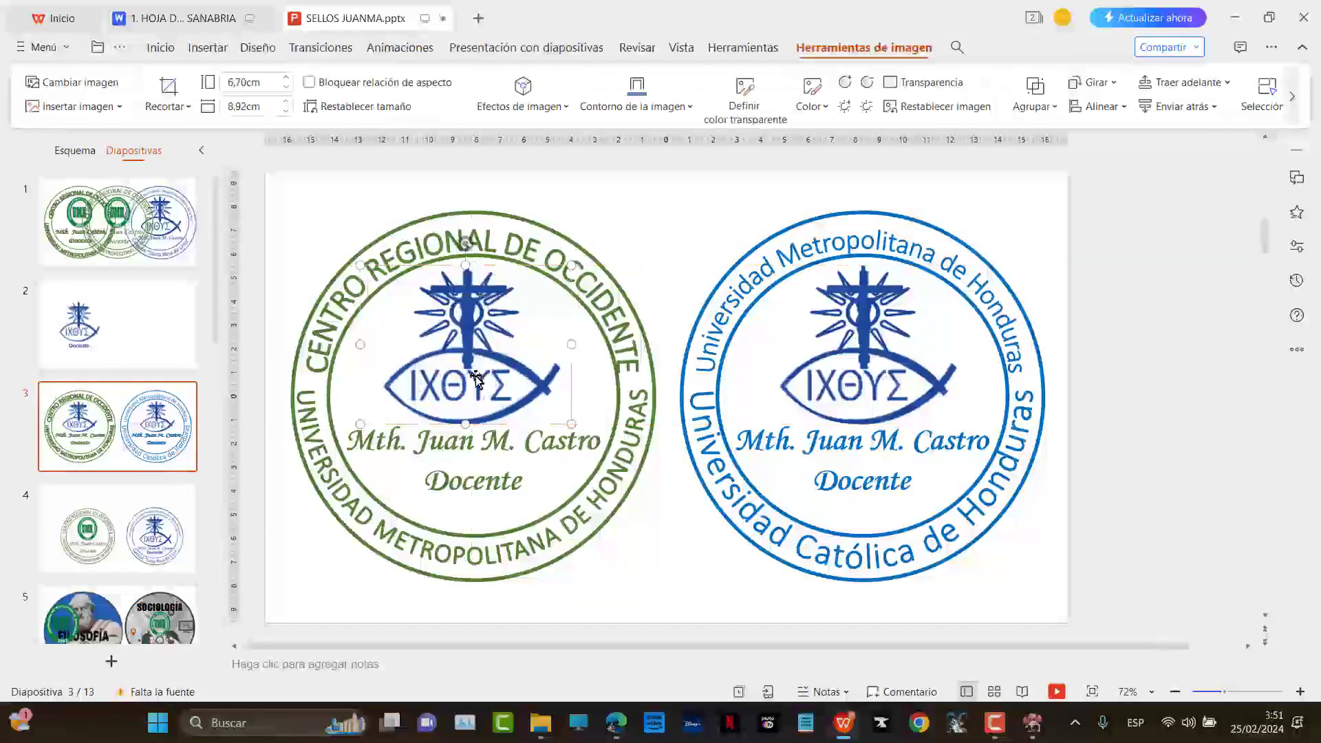
{"action": "left_click", "coordinate": [121, 339]}
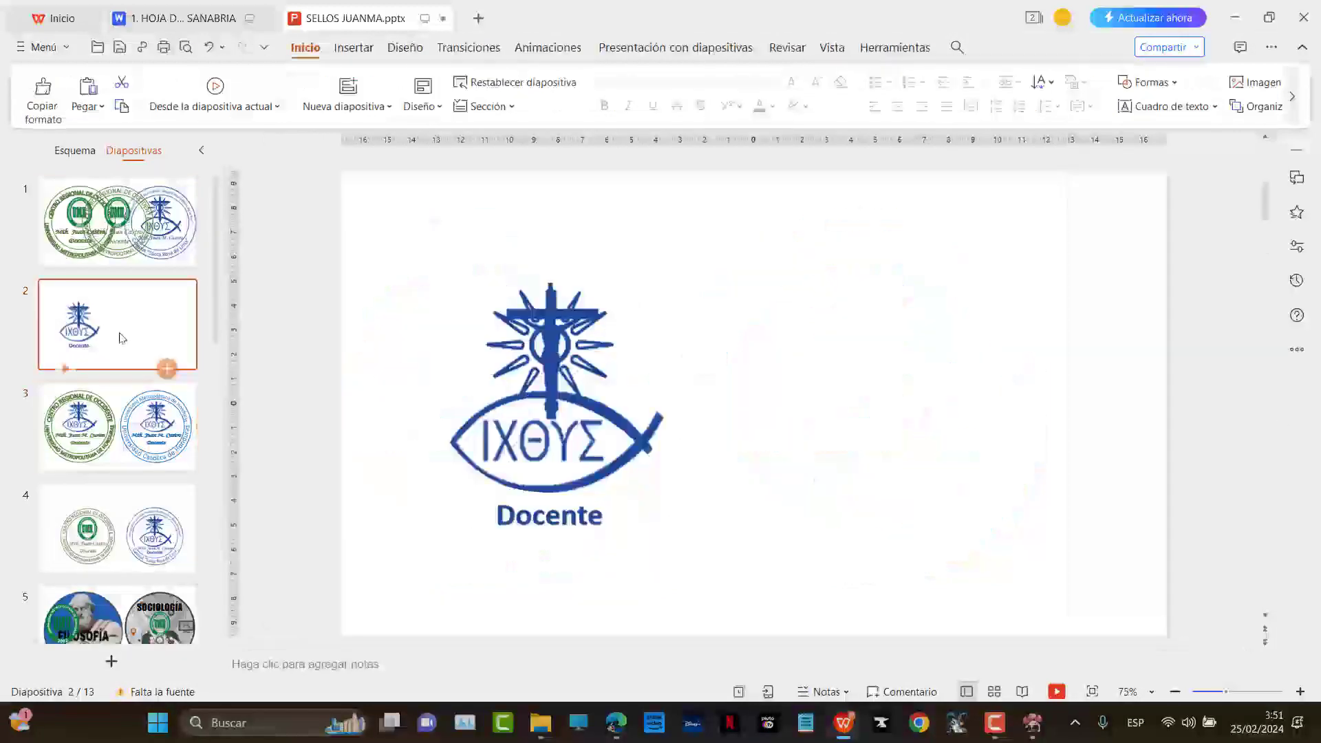
Capture the ichthys logo with PrtScr and return to the Wix editor
{"action": "key", "text": "Print"}
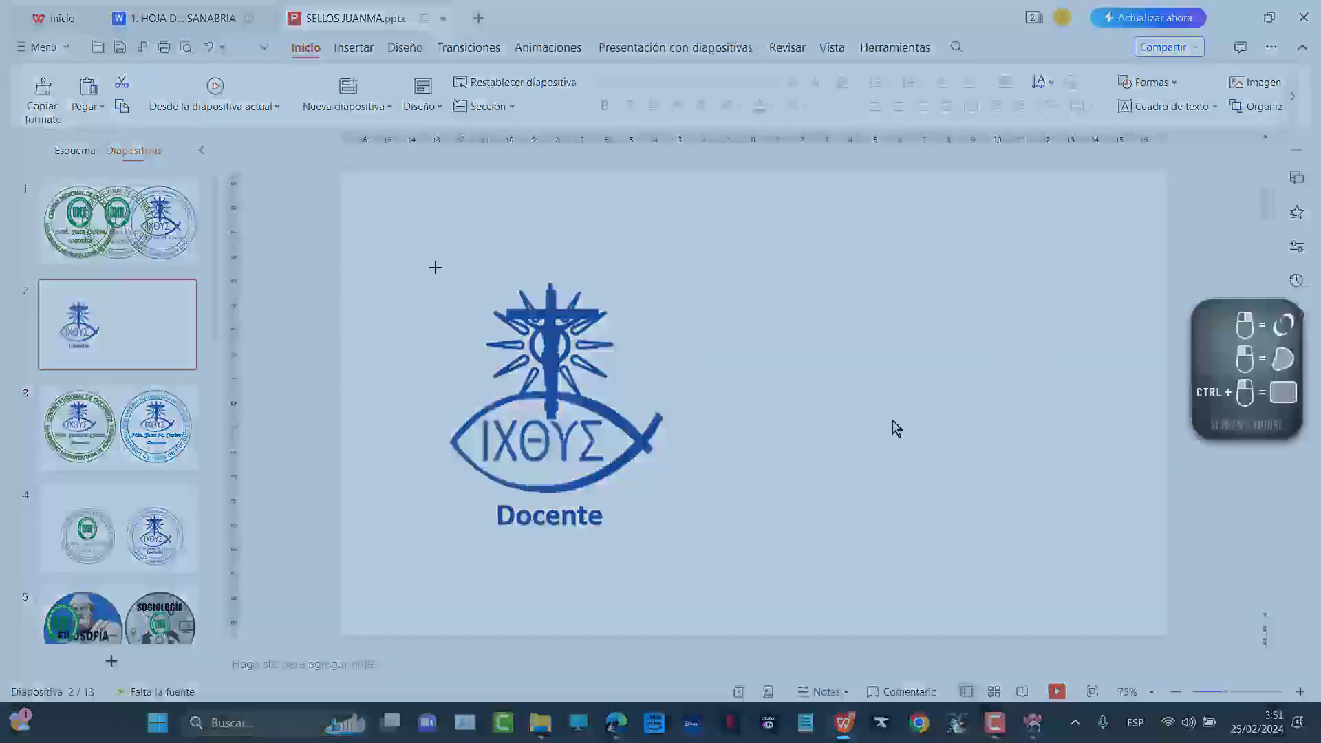
{"action": "left_click_drag", "start_coordinate": [423, 265], "coordinate": [676, 499]}
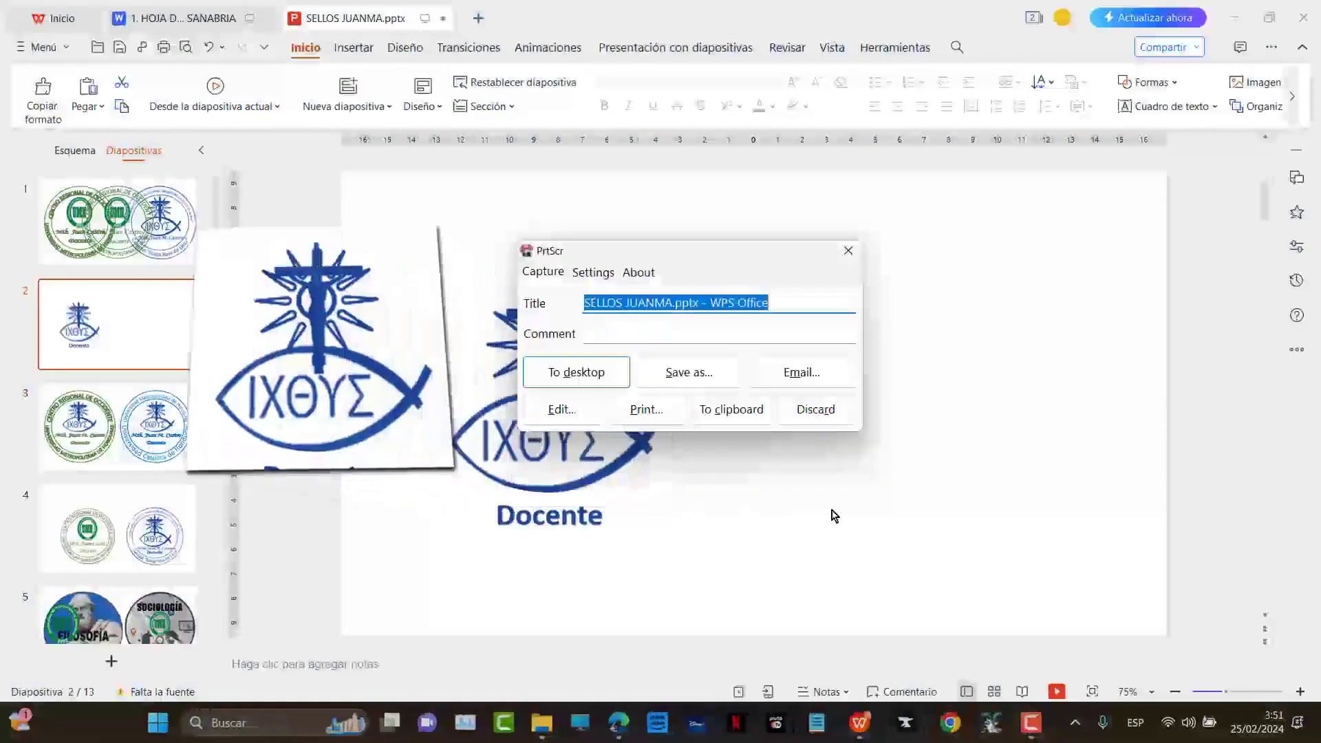
{"action": "key", "text": "alt+Tab"}
{"action": "key", "text": "Tab"}
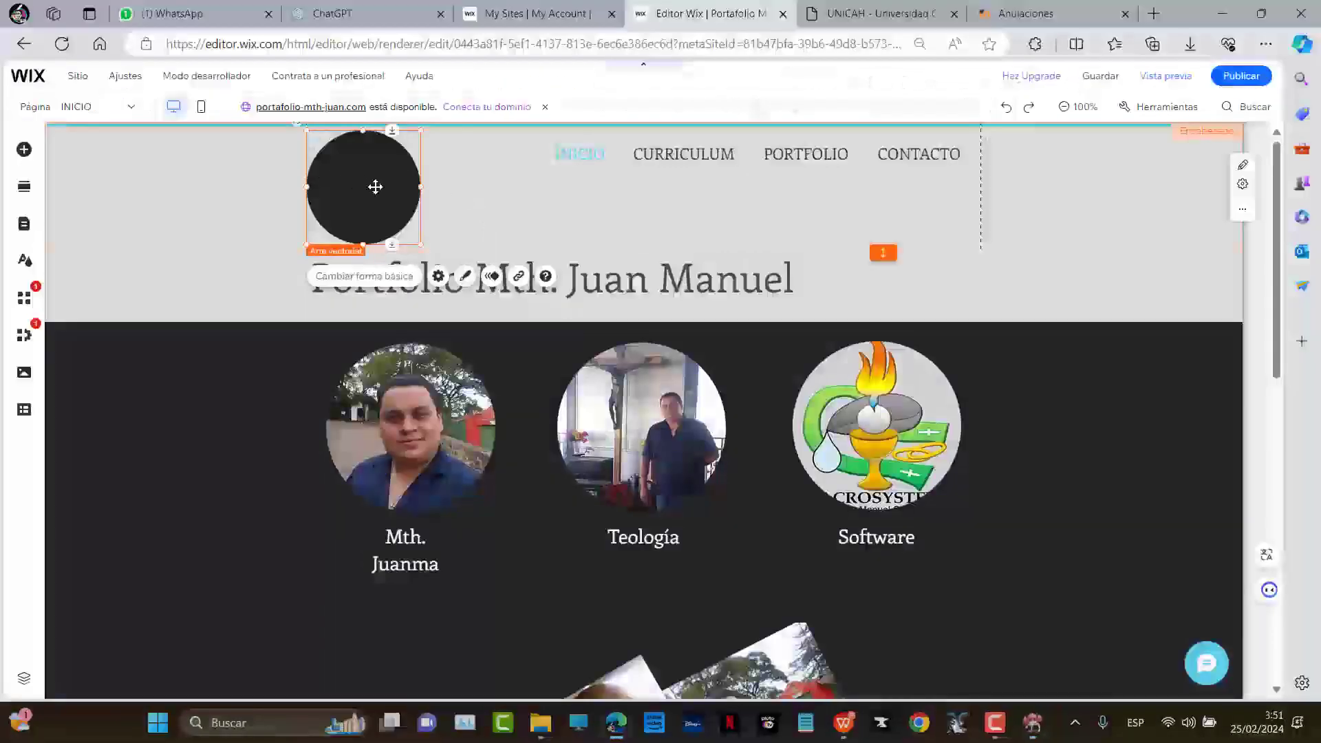
Upload the ΙΧΘΥΣ logo capture from SELLOS JUANMA and place it over the header
{"action": "left_click", "coordinate": [24, 150]}
{"action": "left_click", "coordinate": [88, 226]}
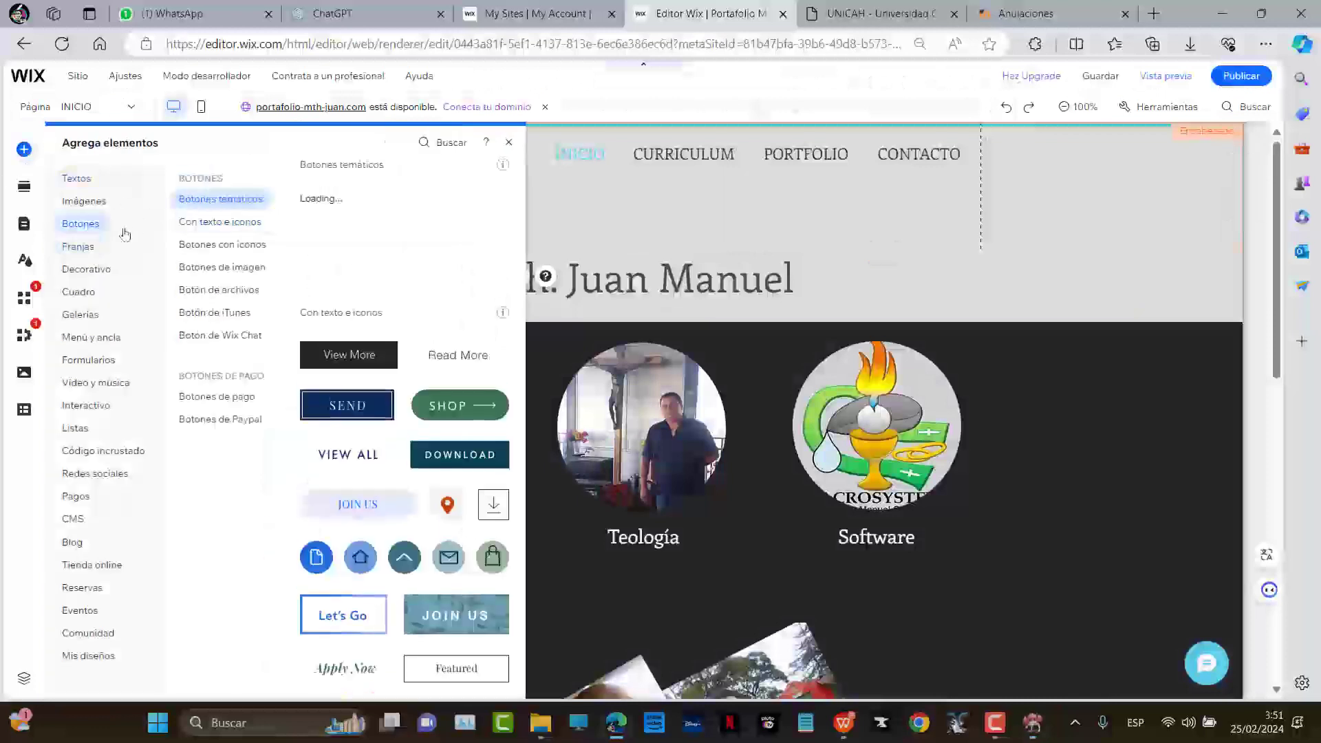
{"action": "left_click", "coordinate": [82, 200]}
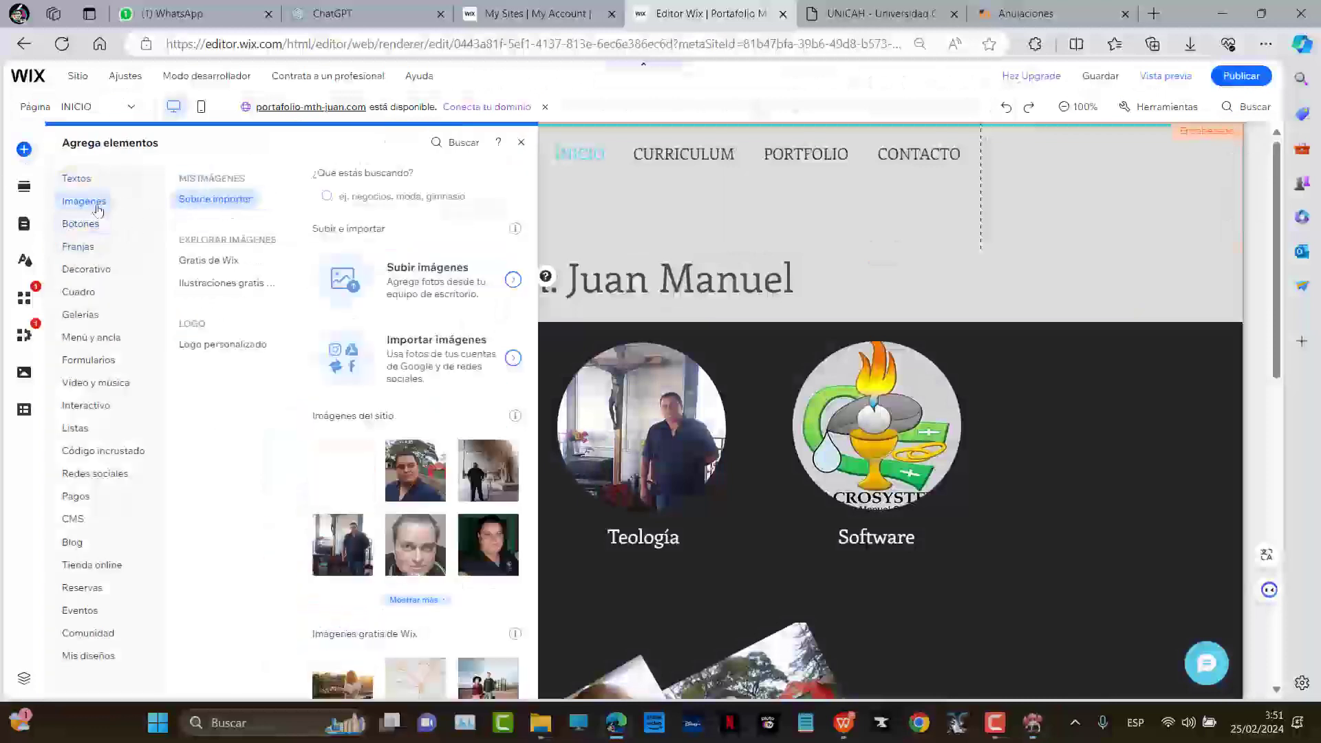
{"action": "left_click", "coordinate": [444, 294]}
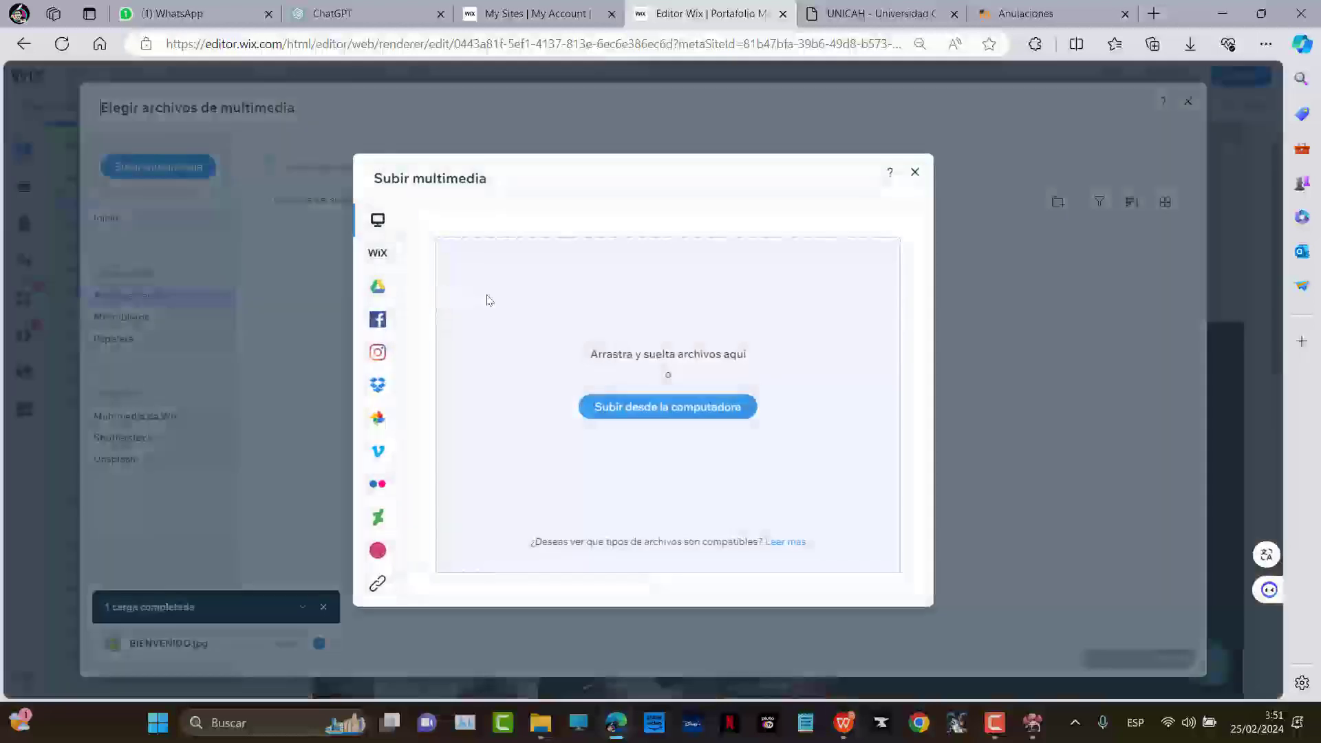
{"action": "key", "text": "alt+Tab"}
{"action": "key", "text": "Tab"}
{"action": "key", "text": "alt+shift+Tab"}
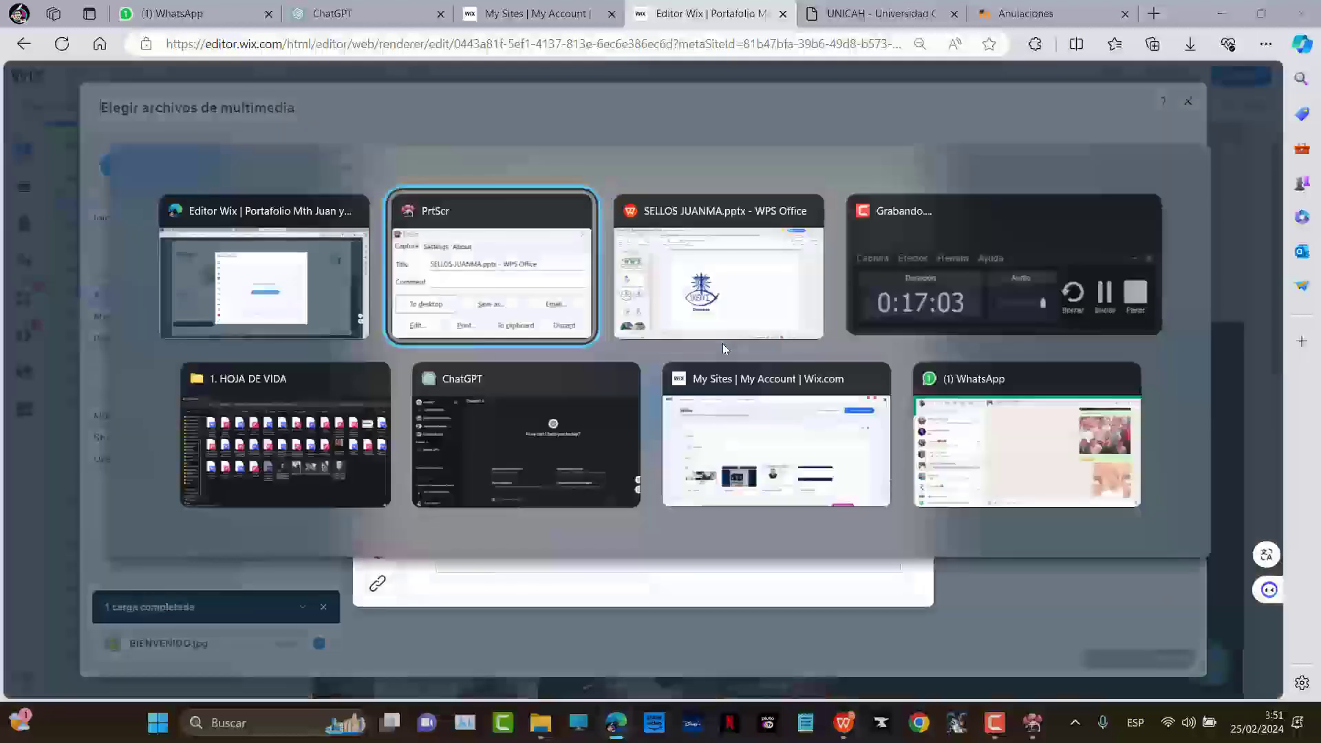
{"action": "left_click_drag", "start_coordinate": [172, 316], "coordinate": [521, 343]}
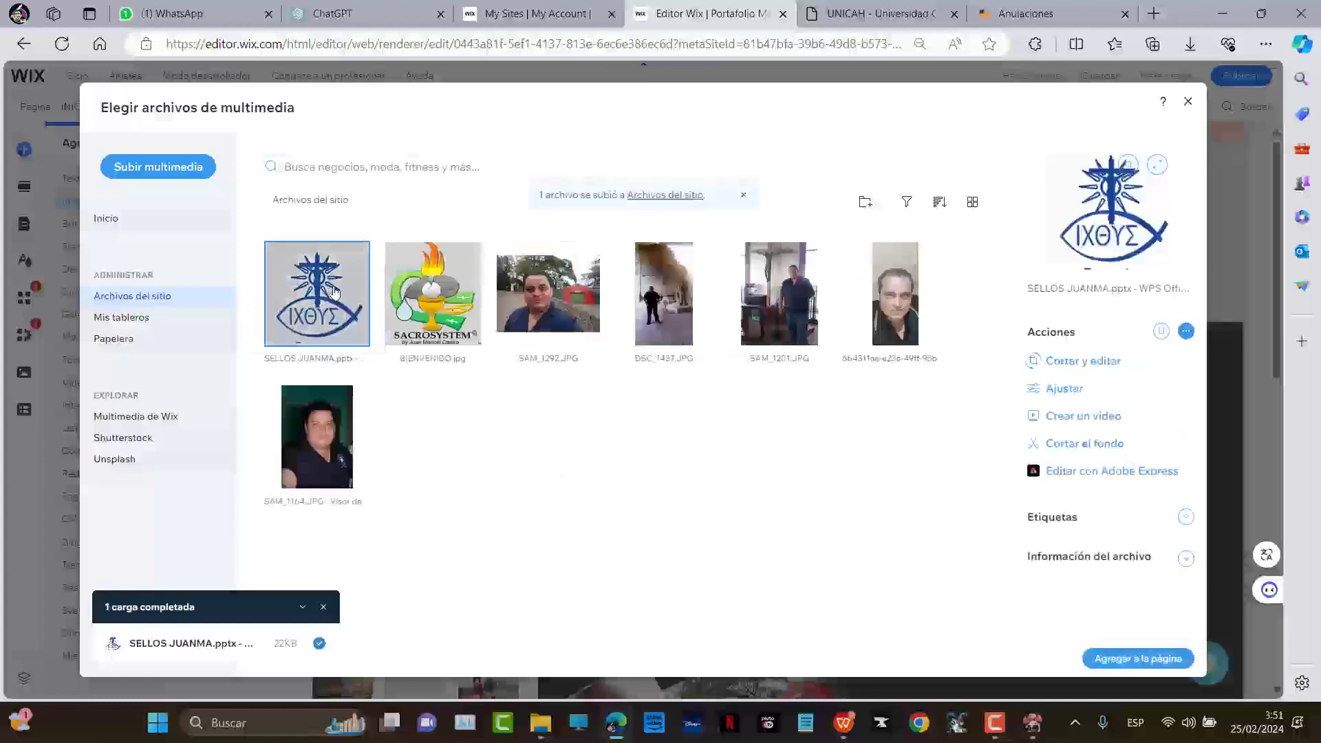
{"action": "left_click", "coordinate": [1126, 661]}
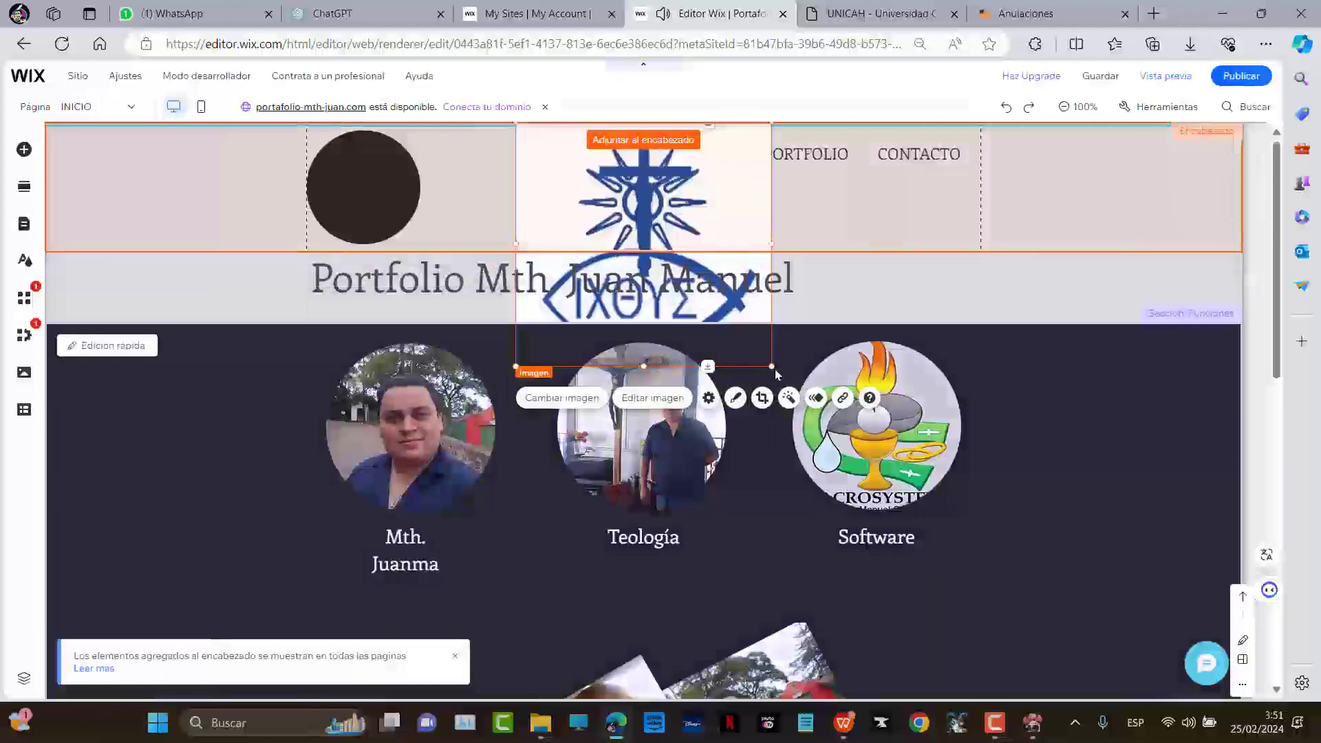
Shrink the ΙΧΘΥΣ logo to about 151×144, swap the black circle for a square, and set the logo on it
{"action": "left_click_drag", "start_coordinate": [771, 366], "coordinate": [462, 190]}
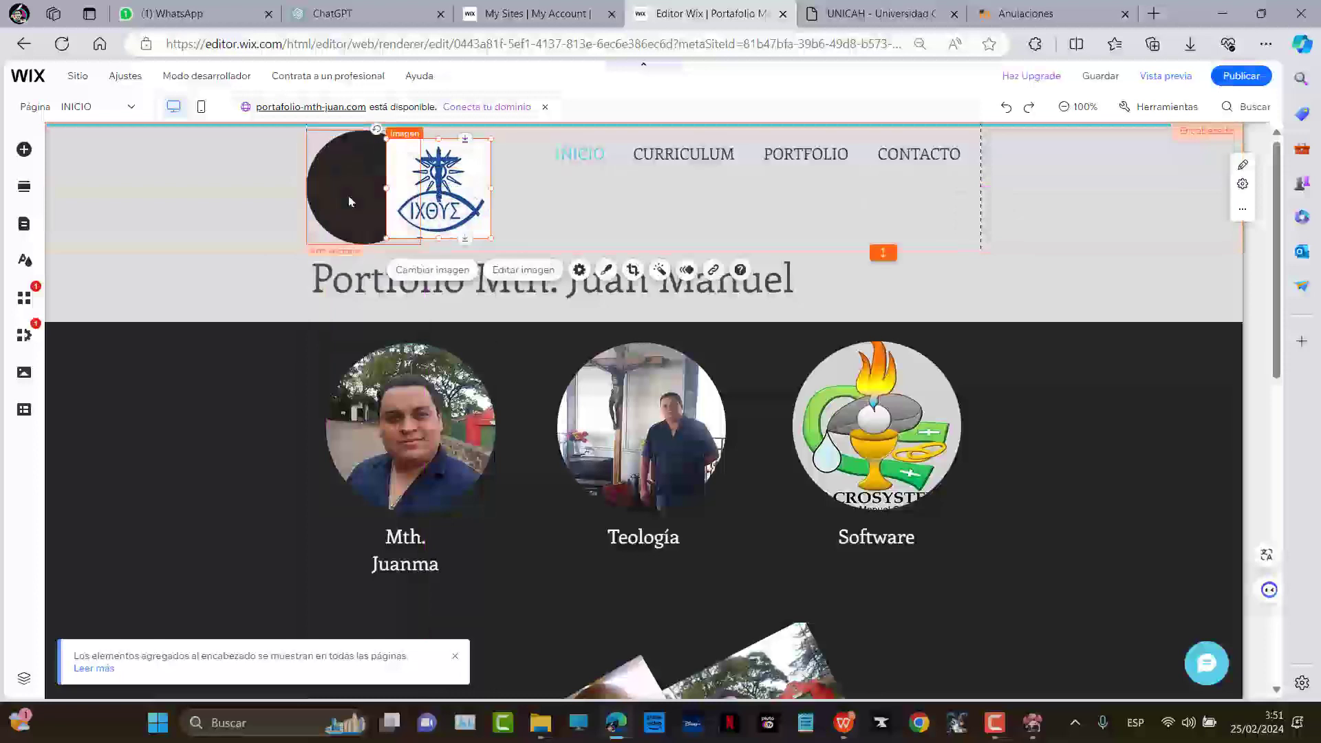
{"action": "left_click", "coordinate": [348, 201]}
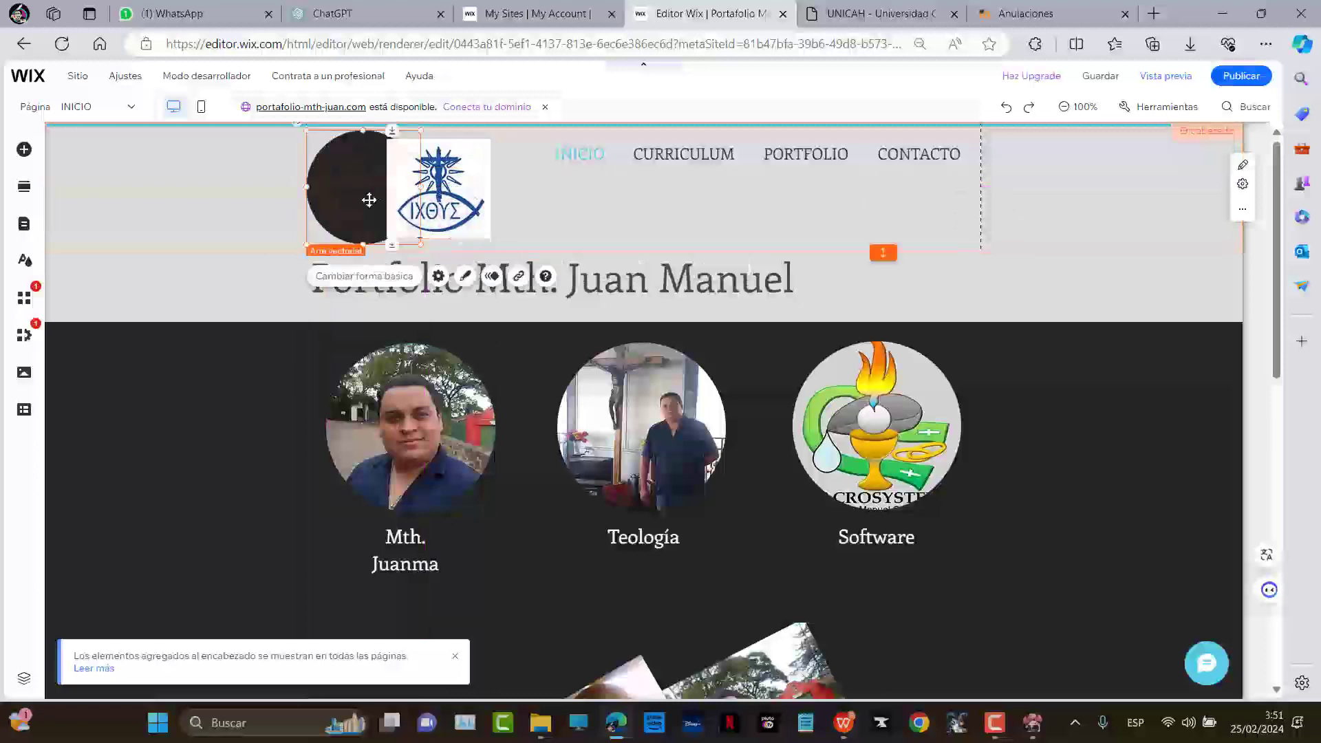
{"action": "left_click", "coordinate": [353, 277]}
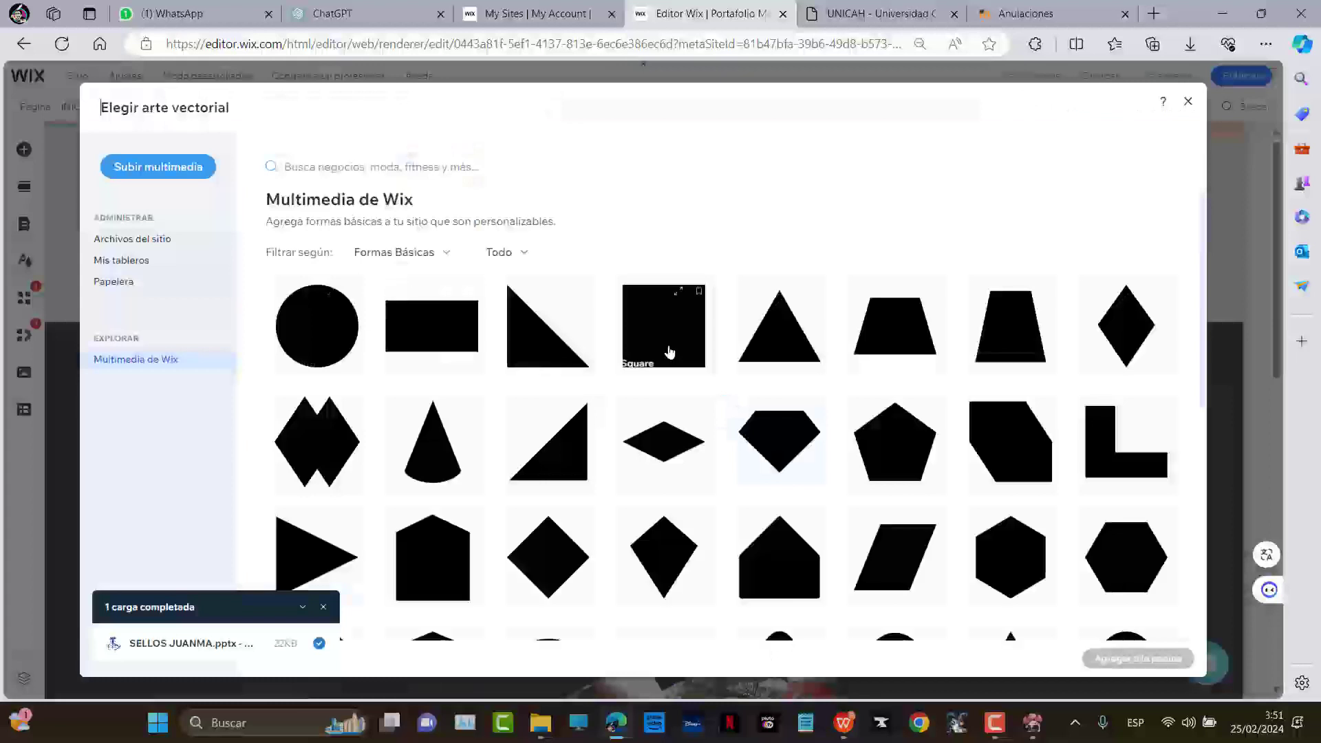
{"action": "left_click", "coordinate": [707, 375]}
{"action": "left_click", "coordinate": [1131, 660]}
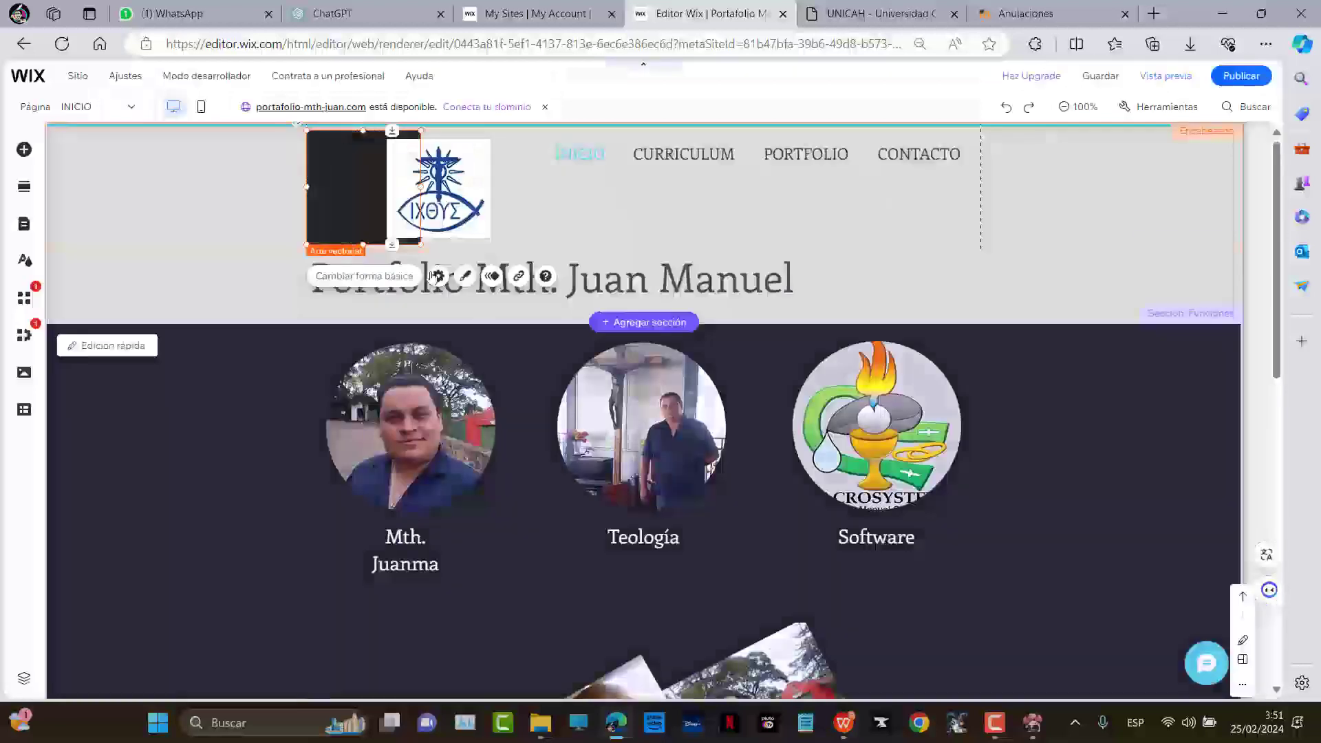
{"action": "left_click_drag", "start_coordinate": [460, 203], "coordinate": [385, 202]}
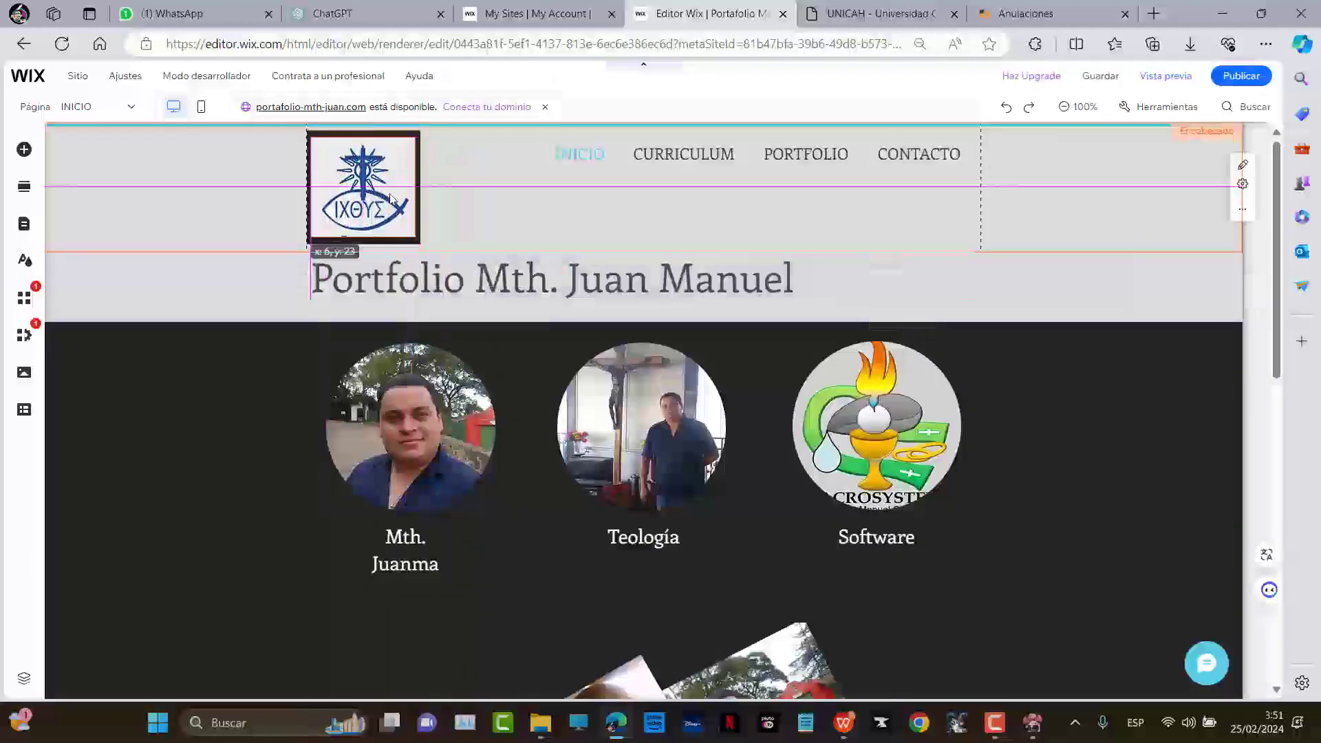
{"action": "left_click", "coordinate": [499, 223]}
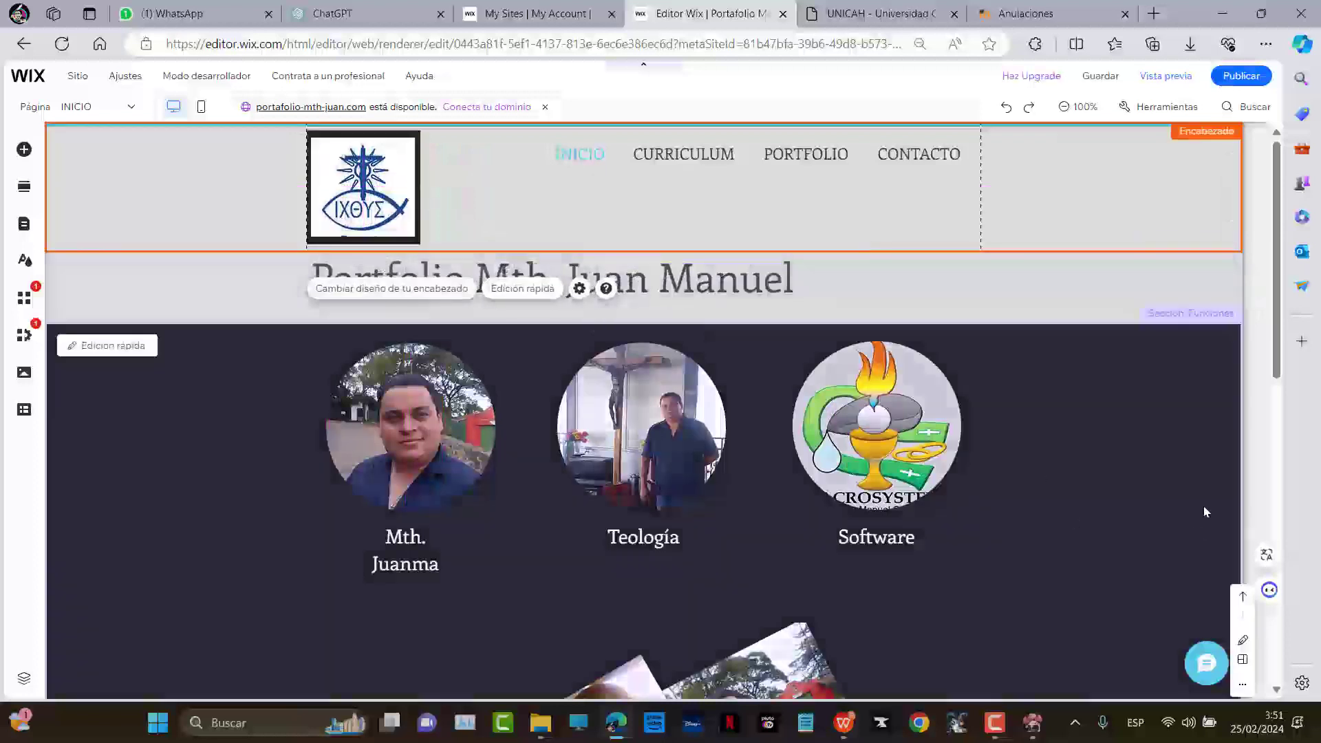
{"action": "left_click", "coordinate": [1059, 482]}
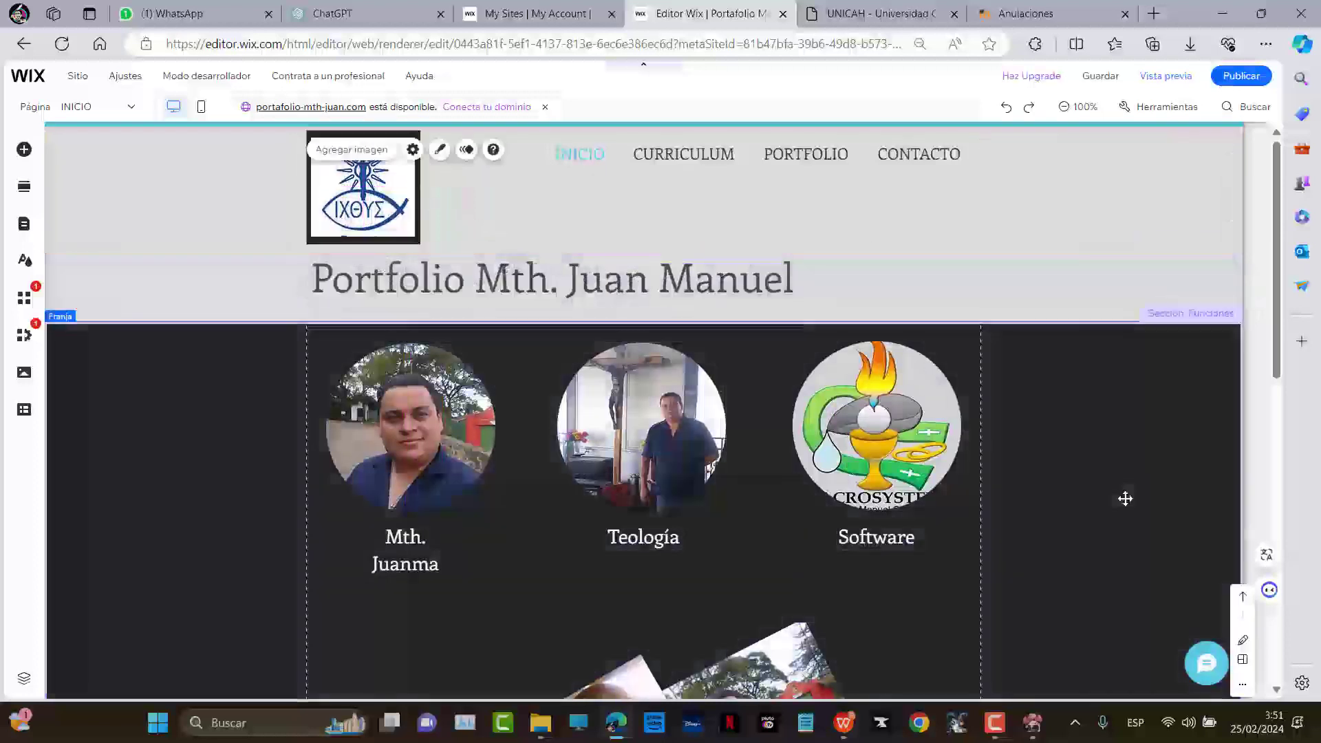
Centre-align the 'Portfolio Mth. Juan Manuel' title and reposition its text box
{"action": "left_click", "coordinate": [667, 296]}
{"action": "left_click_drag", "start_coordinate": [713, 284], "coordinate": [790, 305]}
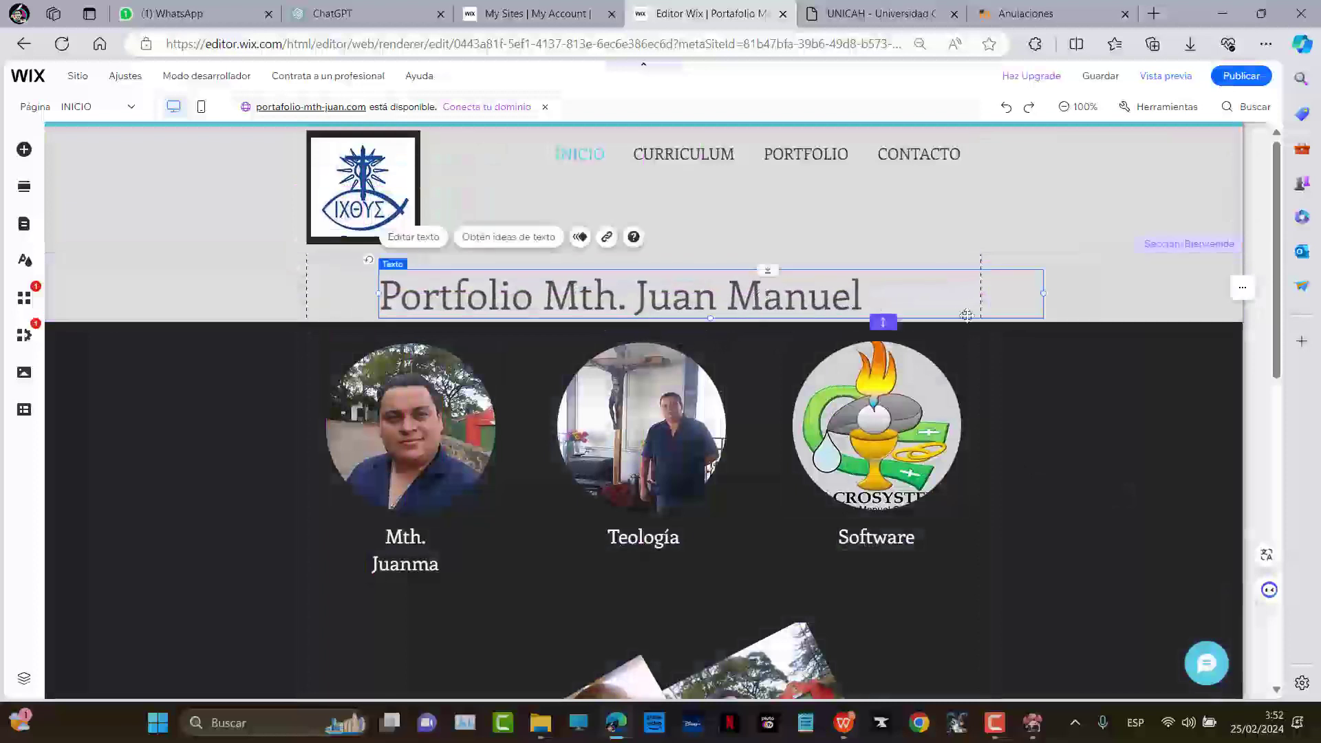
{"action": "left_click", "coordinate": [413, 236]}
{"action": "left_click", "coordinate": [199, 571]}
{"action": "left_click", "coordinate": [197, 590]}
{"action": "left_click", "coordinate": [1005, 330]}
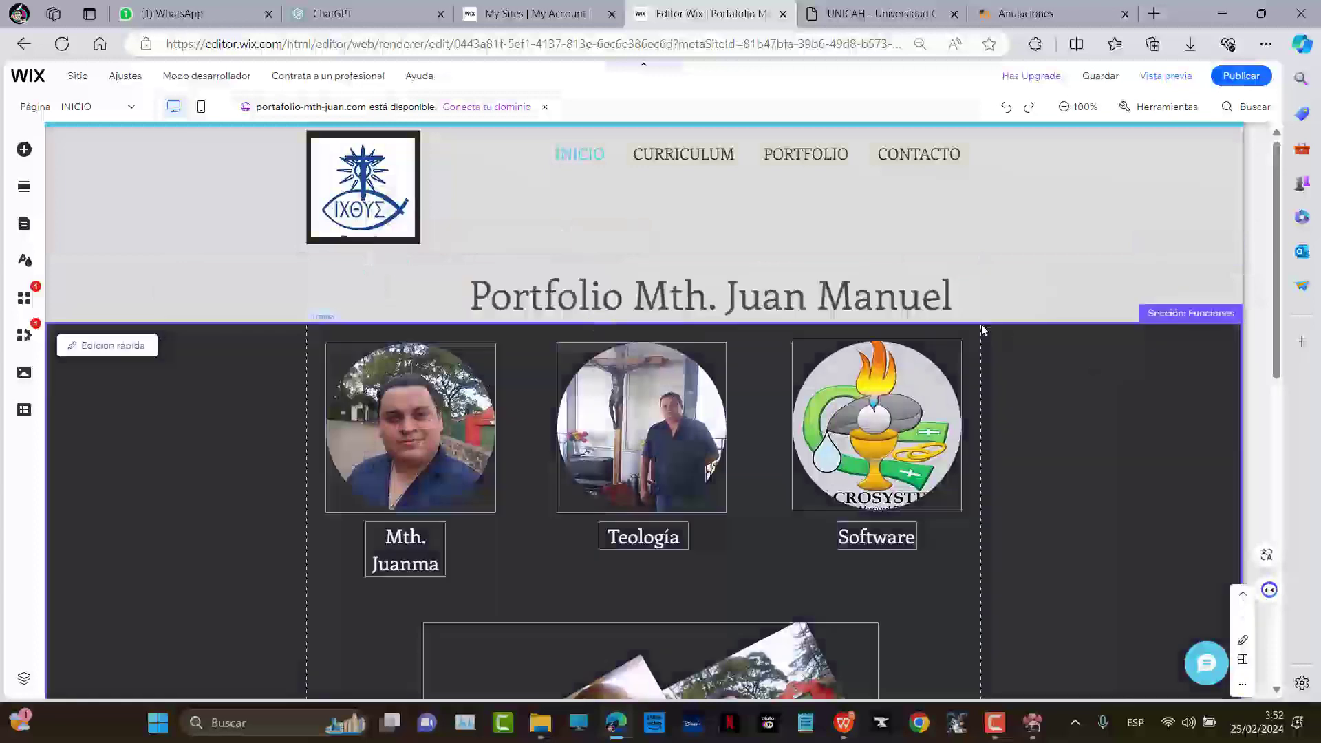
{"action": "left_click_drag", "start_coordinate": [859, 300], "coordinate": [777, 296]}
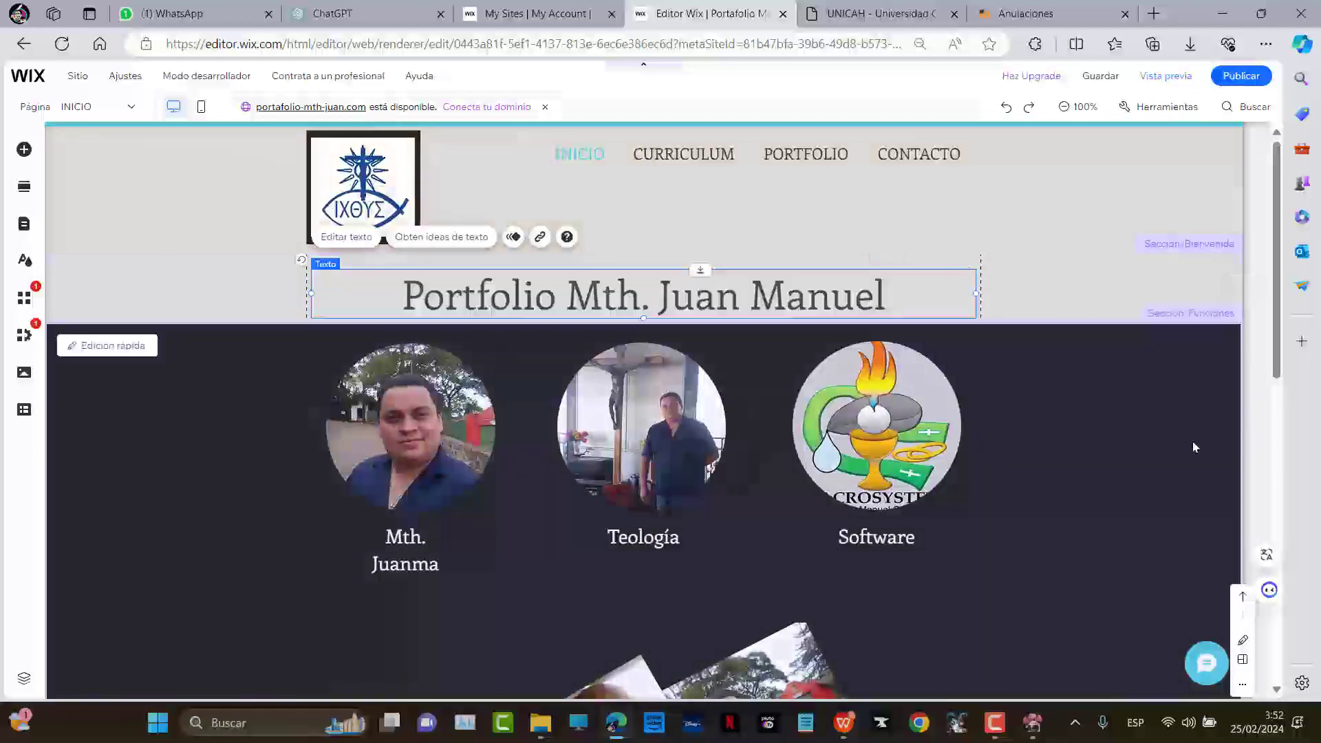
Move the photo collage slightly higher in the dark section
{"action": "left_click", "coordinate": [1052, 444]}
{"action": "scroll", "coordinate": [1051, 444], "scroll_direction": "down", "scroll_amount": 5}
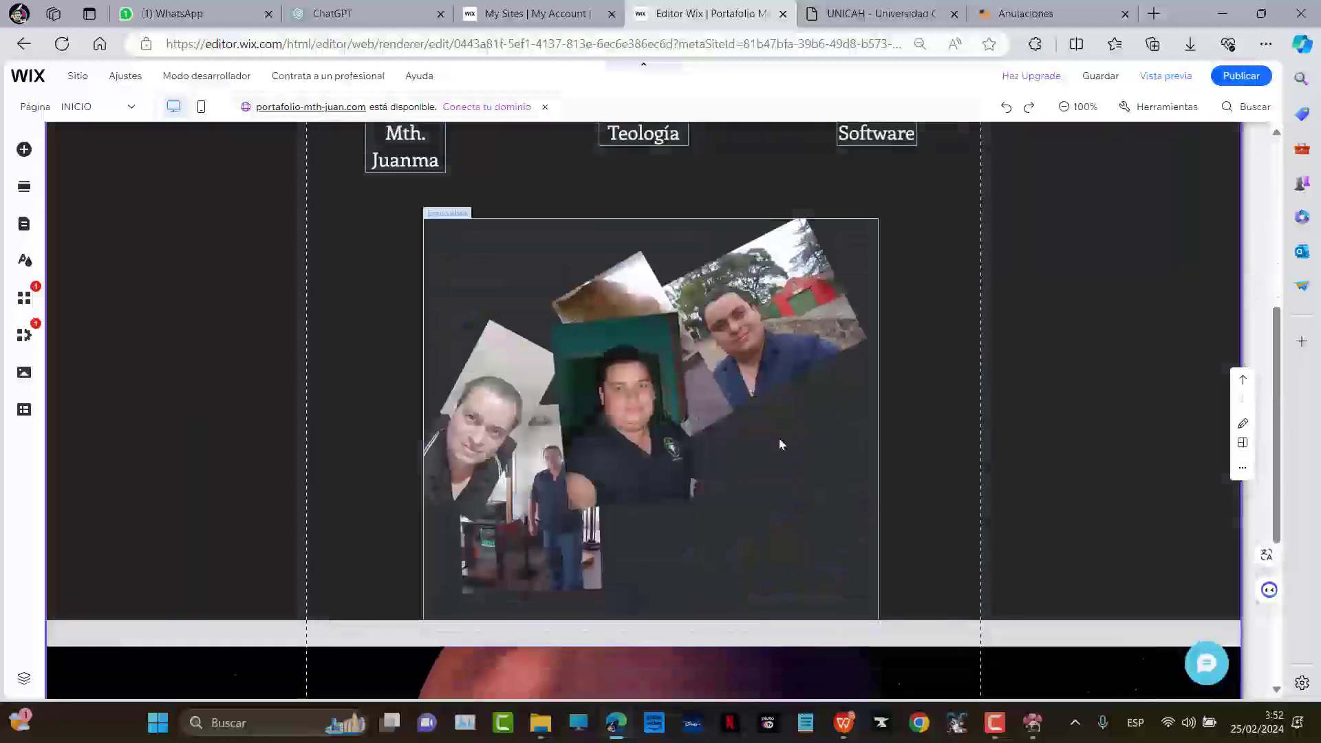
{"action": "left_click_drag", "start_coordinate": [1073, 448], "coordinate": [1071, 417]}
{"action": "scroll", "coordinate": [1073, 406], "scroll_direction": "up", "scroll_amount": 6}
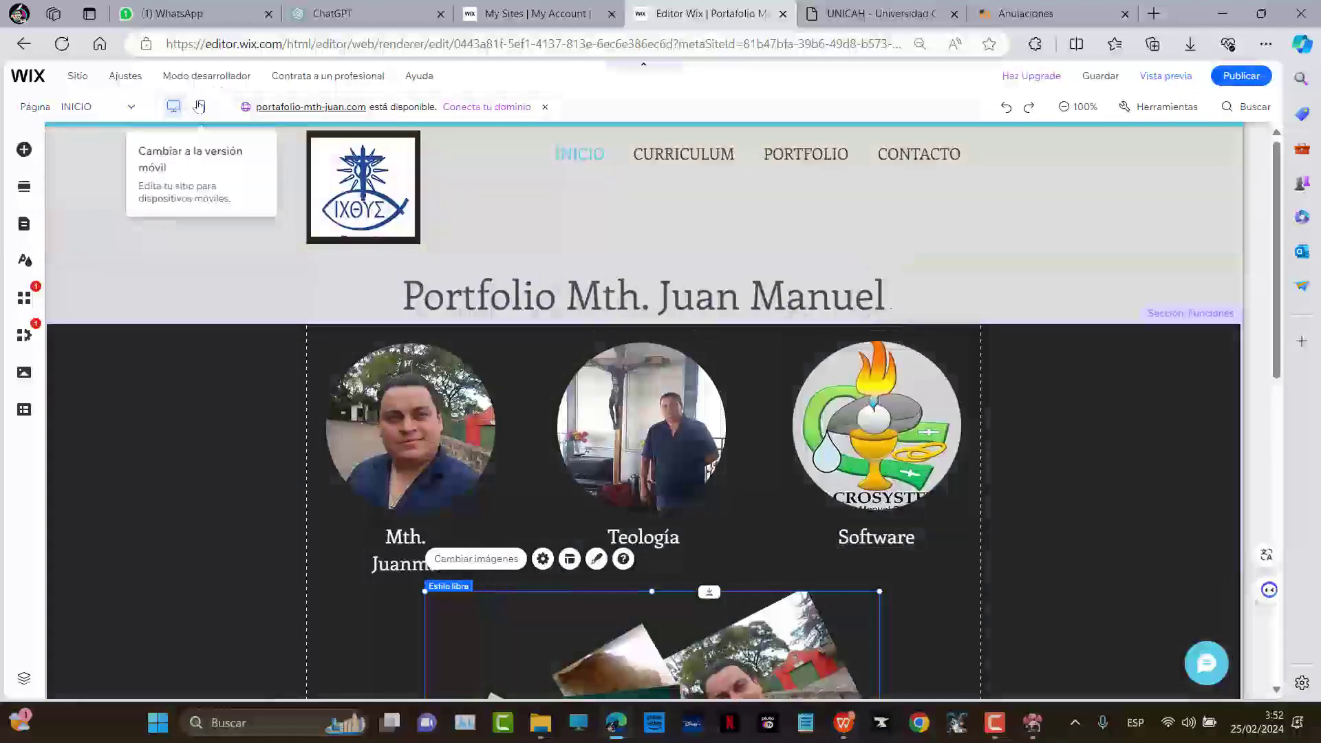
{"action": "left_click", "coordinate": [204, 107]}
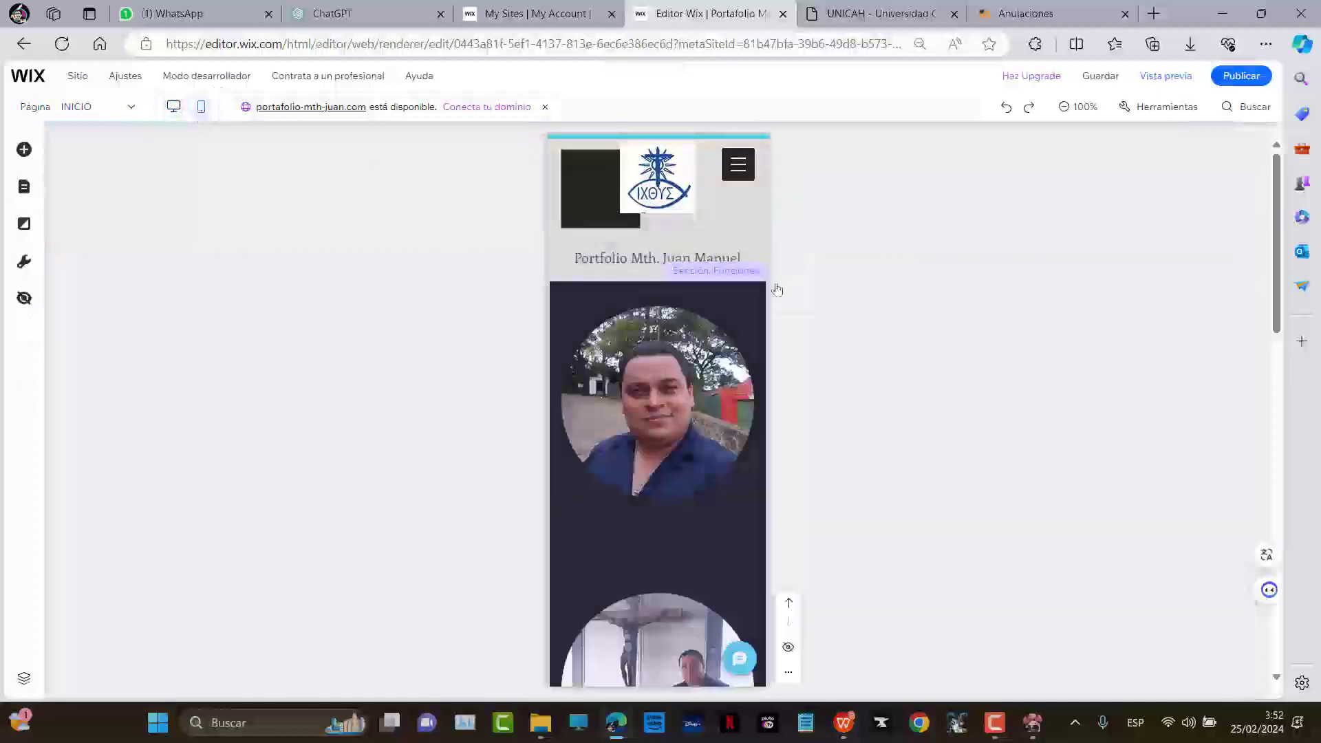
In the mobile layout, centre the logo in the header
{"action": "left_click", "coordinate": [639, 186]}
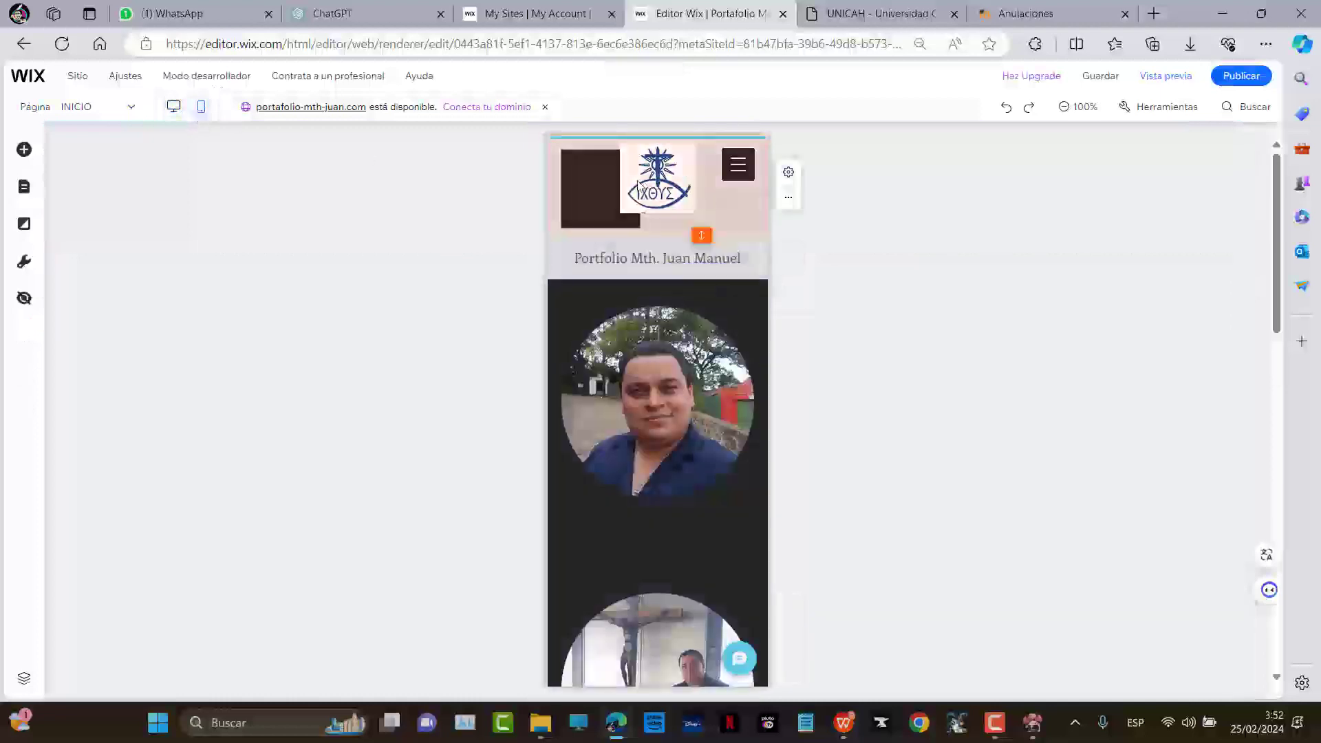
{"action": "left_click_drag", "start_coordinate": [675, 166], "coordinate": [619, 173]}
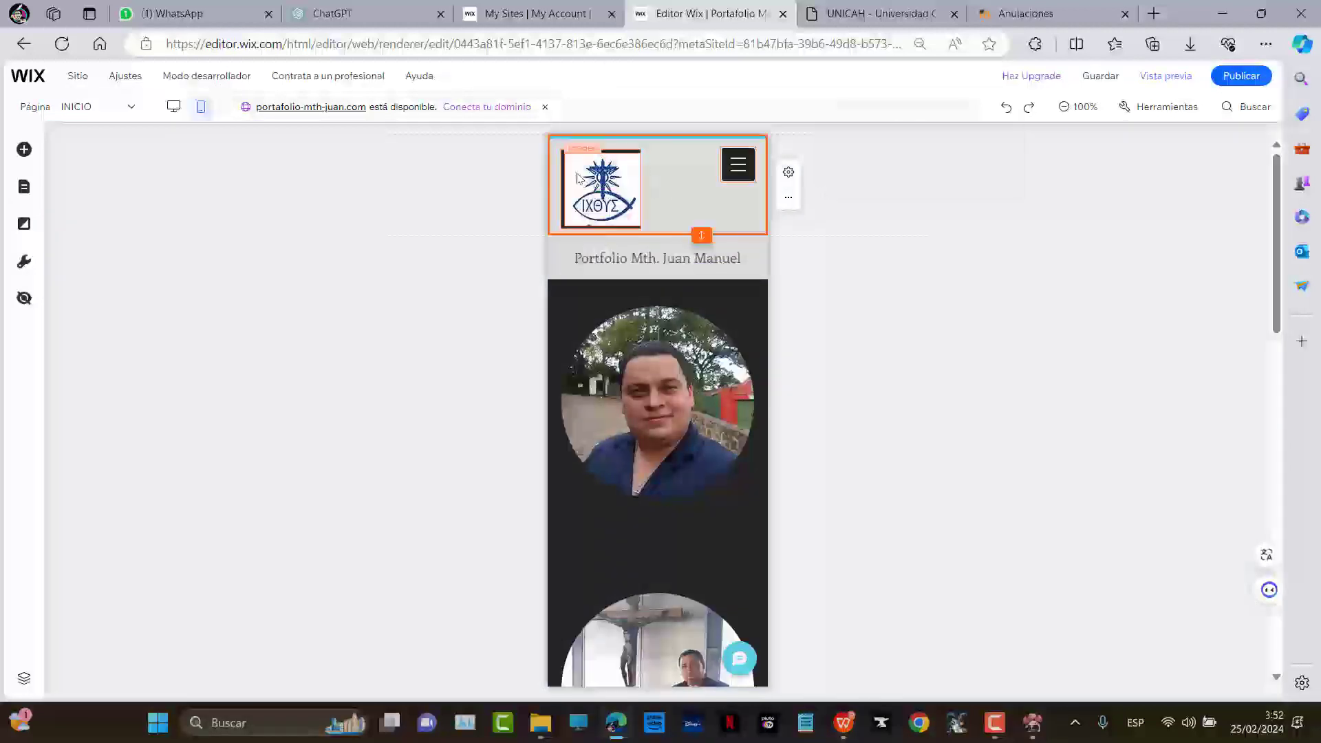
{"action": "left_click_drag", "start_coordinate": [636, 224], "coordinate": [595, 192]}
{"action": "left_click", "coordinate": [712, 395]}
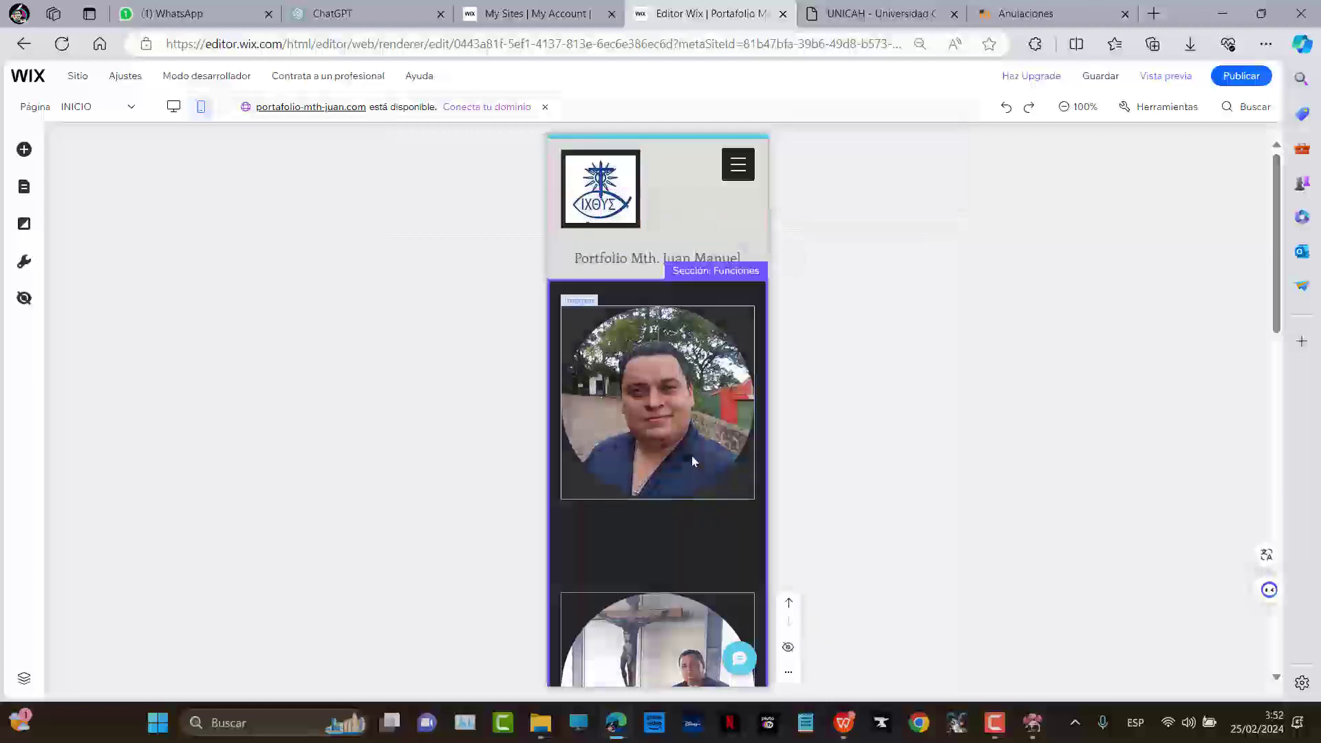
Place the Teología caption under its portrait and raise the chalice logo
{"action": "scroll", "coordinate": [693, 472], "scroll_direction": "down", "scroll_amount": 10}
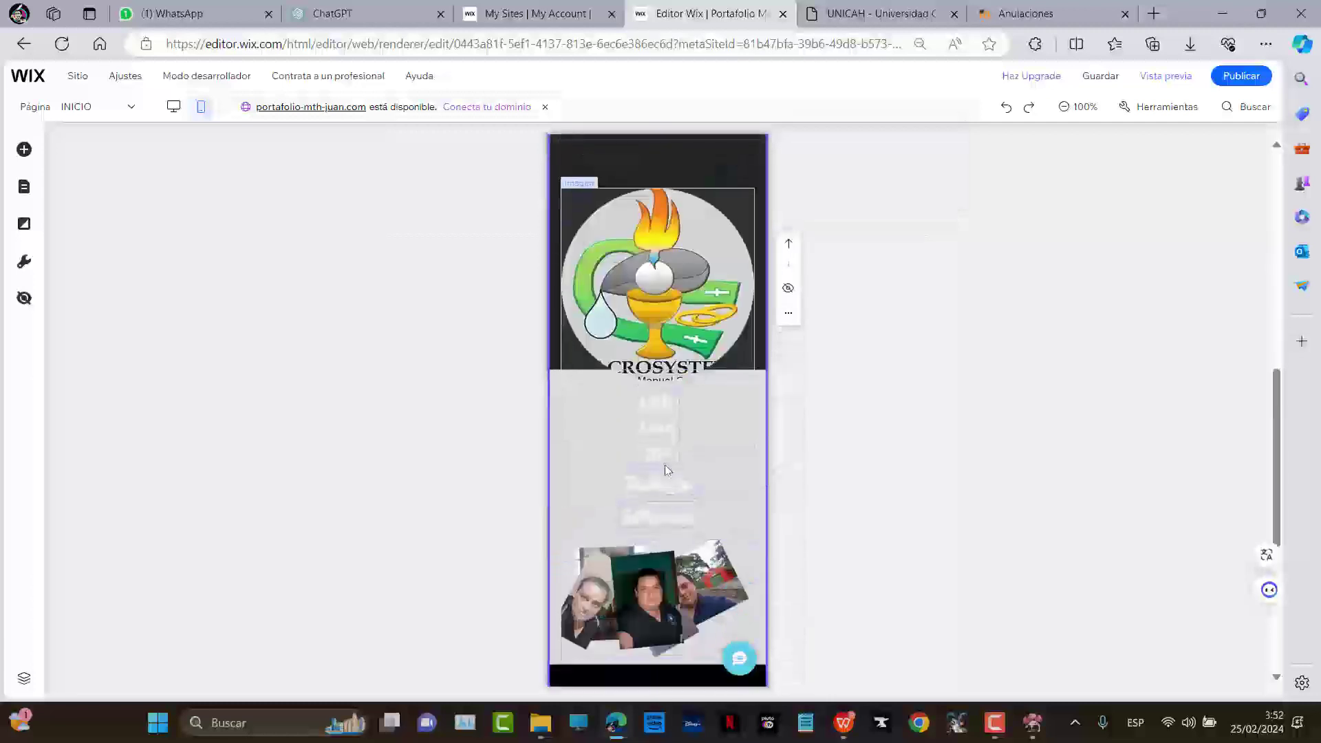
{"action": "left_click_drag", "start_coordinate": [665, 440], "coordinate": [734, 276]}
{"action": "scroll", "coordinate": [656, 518], "scroll_direction": "up", "scroll_amount": 1}
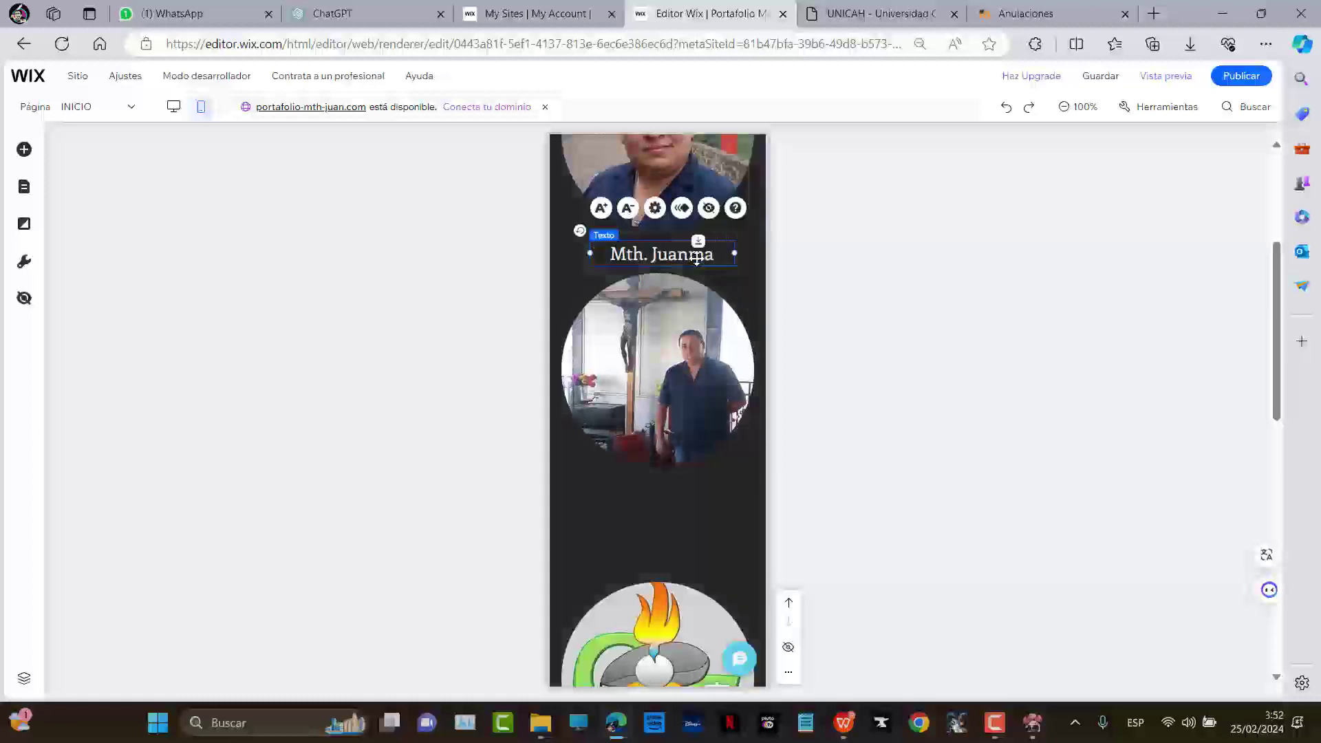
{"action": "scroll", "coordinate": [677, 418], "scroll_direction": "down", "scroll_amount": 5}
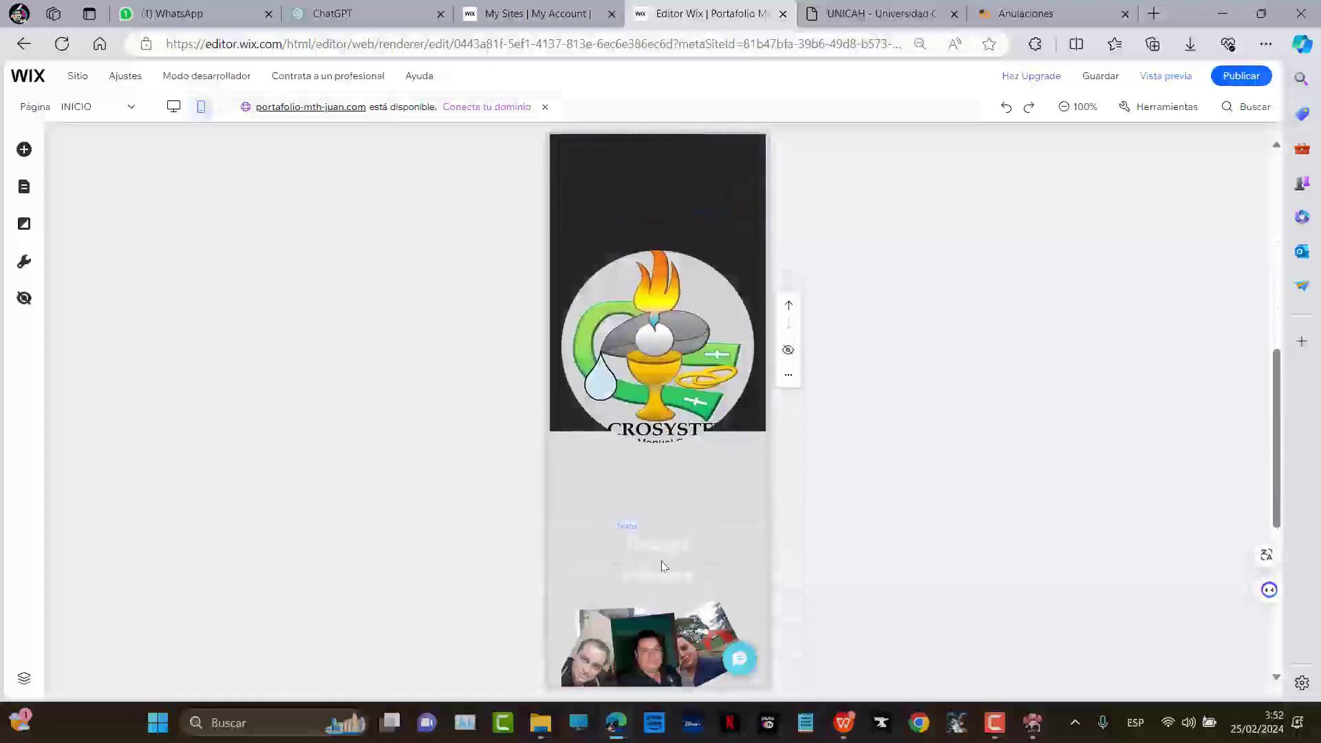
{"action": "left_click_drag", "start_coordinate": [665, 553], "coordinate": [662, 282]}
{"action": "mouse_move", "coordinate": [666, 492]}
{"action": "left_mouse_down"}
{"action": "mouse_move", "coordinate": [666, 417]}
{"action": "mouse_move", "coordinate": [661, 479]}
{"action": "left_mouse_up"}
Move the Software caption under the chalice logo and shorten the dark strip
{"action": "scroll", "coordinate": [681, 448], "scroll_direction": "down", "scroll_amount": 3}
{"action": "left_click", "coordinate": [655, 391]}
{"action": "left_click_drag", "start_coordinate": [662, 545], "coordinate": [662, 342]}
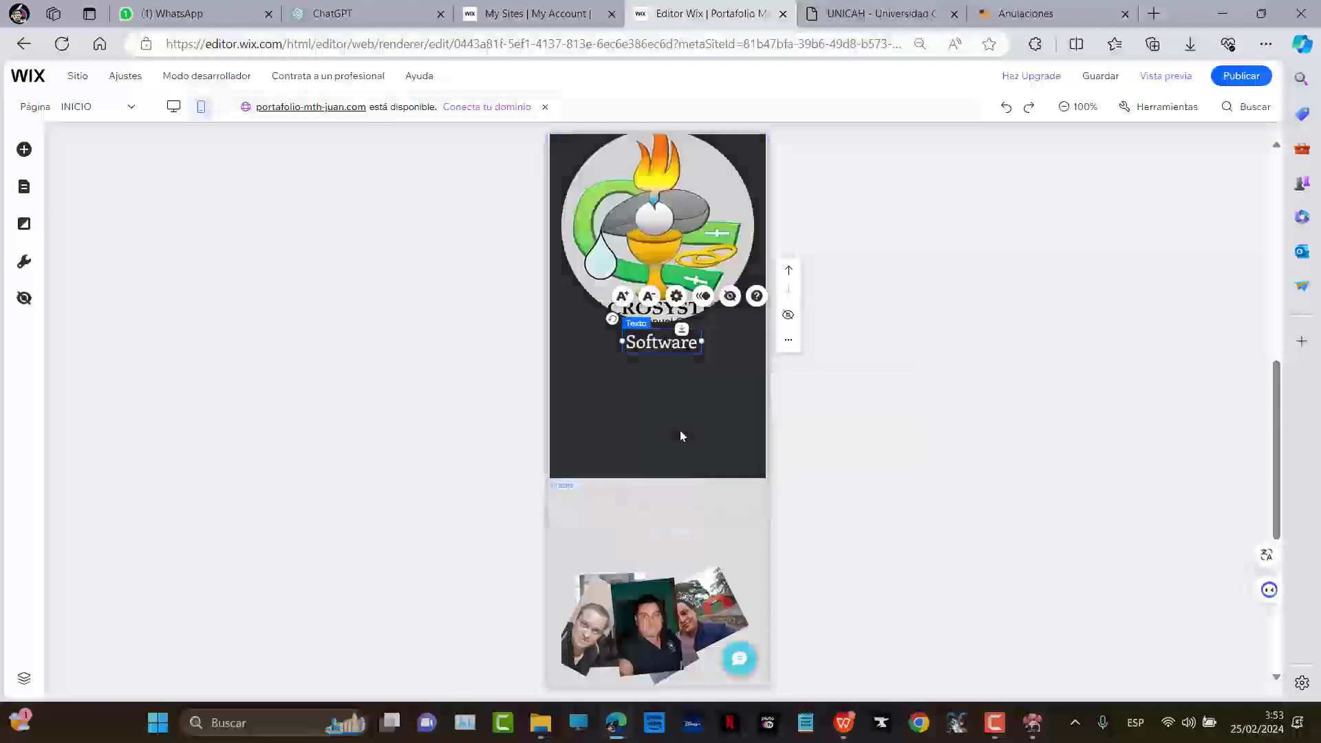
{"action": "left_click_drag", "start_coordinate": [651, 479], "coordinate": [688, 366]}
{"action": "left_click", "coordinate": [658, 511]}
{"action": "mouse_move", "coordinate": [657, 512]}
{"action": "left_mouse_down"}
{"action": "mouse_move", "coordinate": [657, 325]}
{"action": "mouse_move", "coordinate": [654, 496]}
{"action": "left_mouse_up"}
Fit the photo collage into the dark strip below Software, extending the strip to hold it
{"action": "left_click", "coordinate": [733, 358]}
{"action": "left_click", "coordinate": [633, 592]}
{"action": "left_click_drag", "start_coordinate": [633, 591], "coordinate": [633, 432]}
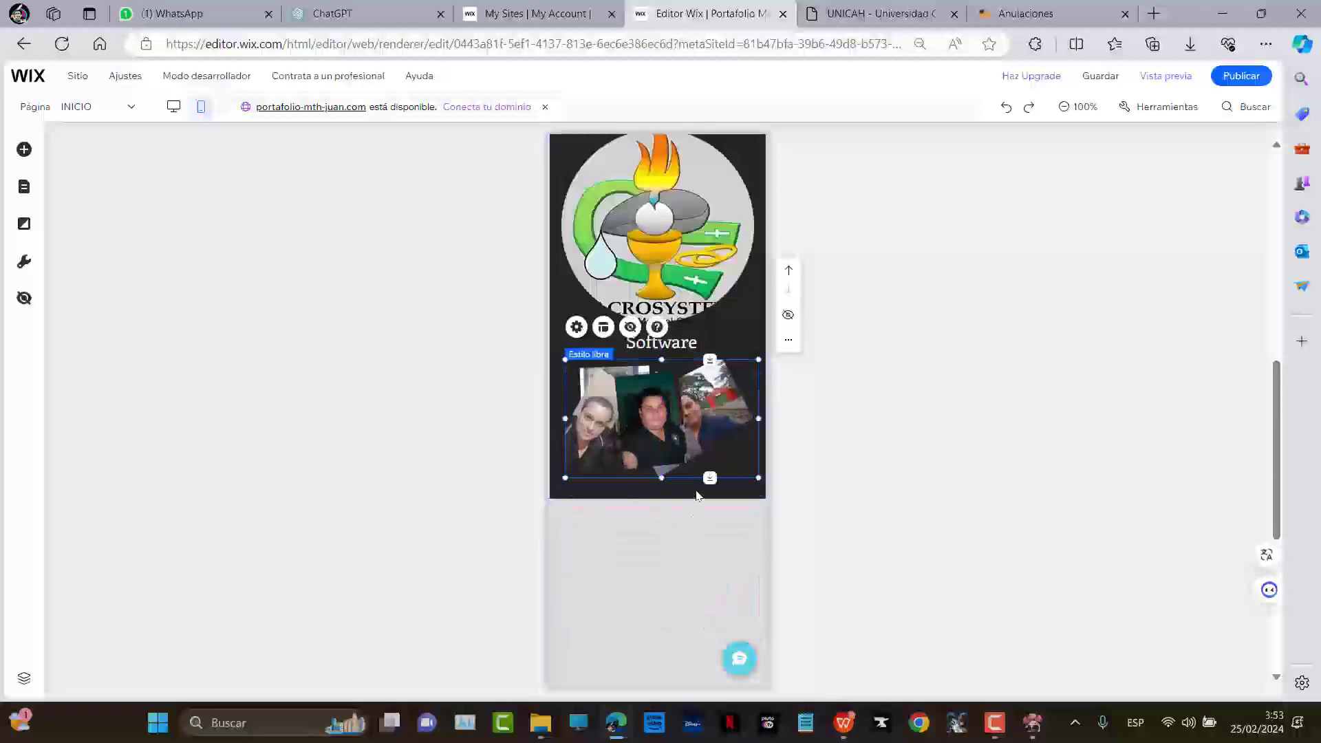
{"action": "left_click", "coordinate": [658, 522]}
{"action": "left_click_drag", "start_coordinate": [650, 492], "coordinate": [655, 539]}
{"action": "left_click_drag", "start_coordinate": [679, 441], "coordinate": [673, 470]}
{"action": "scroll", "coordinate": [672, 500], "scroll_direction": "down", "scroll_amount": 3}
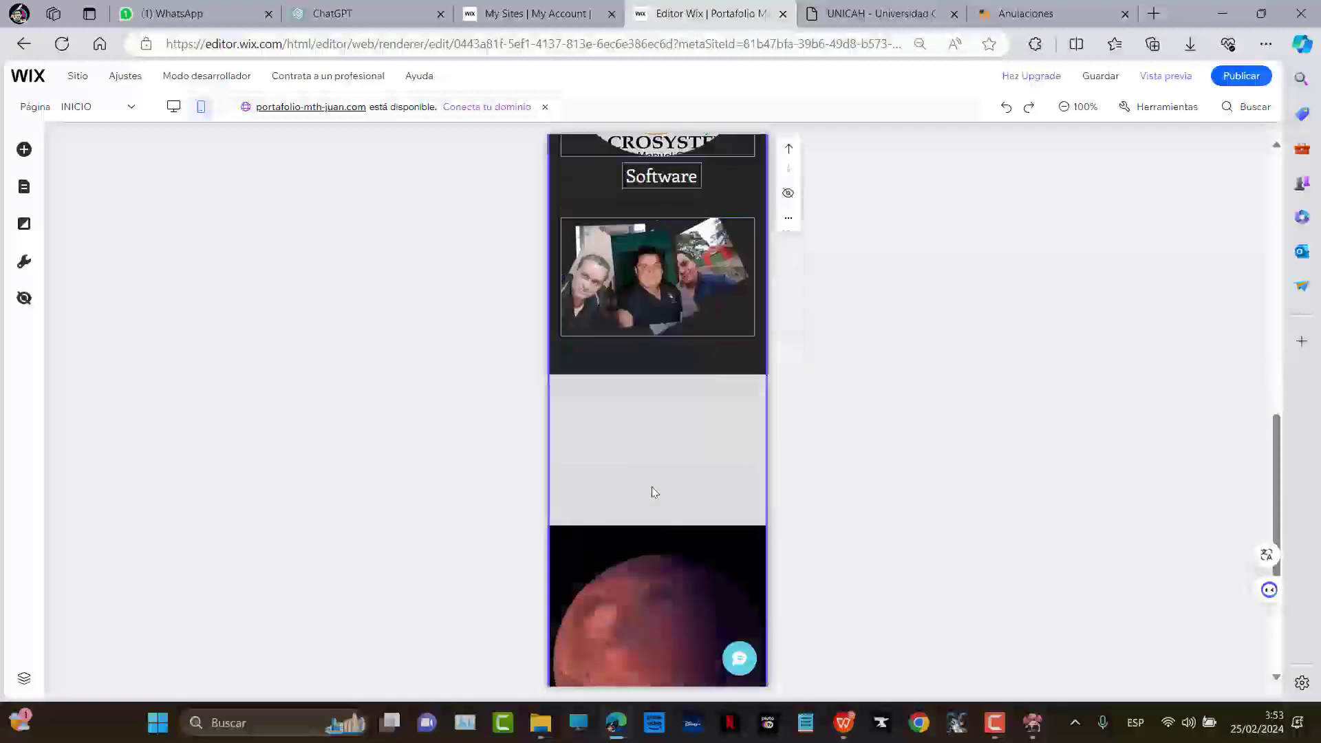
{"action": "left_click_drag", "start_coordinate": [654, 563], "coordinate": [669, 372]}
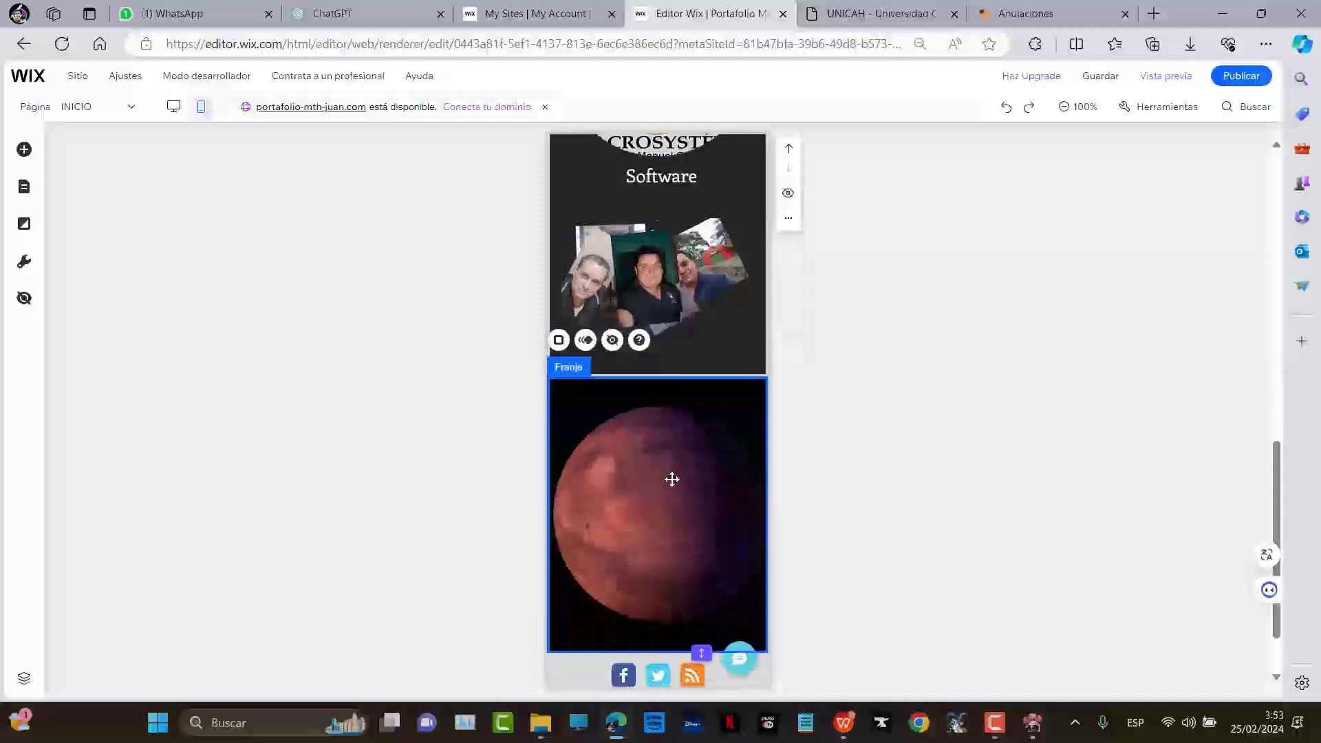
{"action": "scroll", "coordinate": [735, 444], "scroll_direction": "up", "scroll_amount": 8}
{"action": "scroll", "coordinate": [735, 430], "scroll_direction": "up", "scroll_amount": 4}
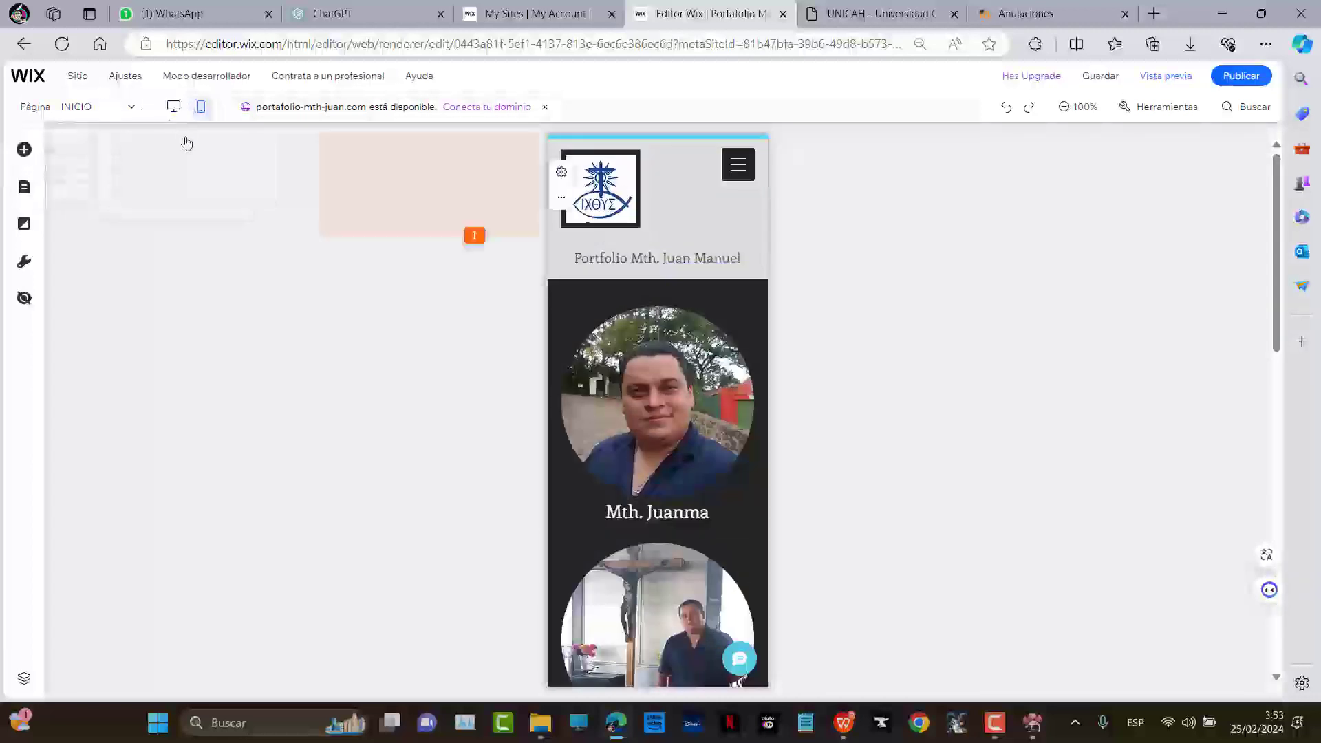
{"action": "left_click", "coordinate": [173, 107]}
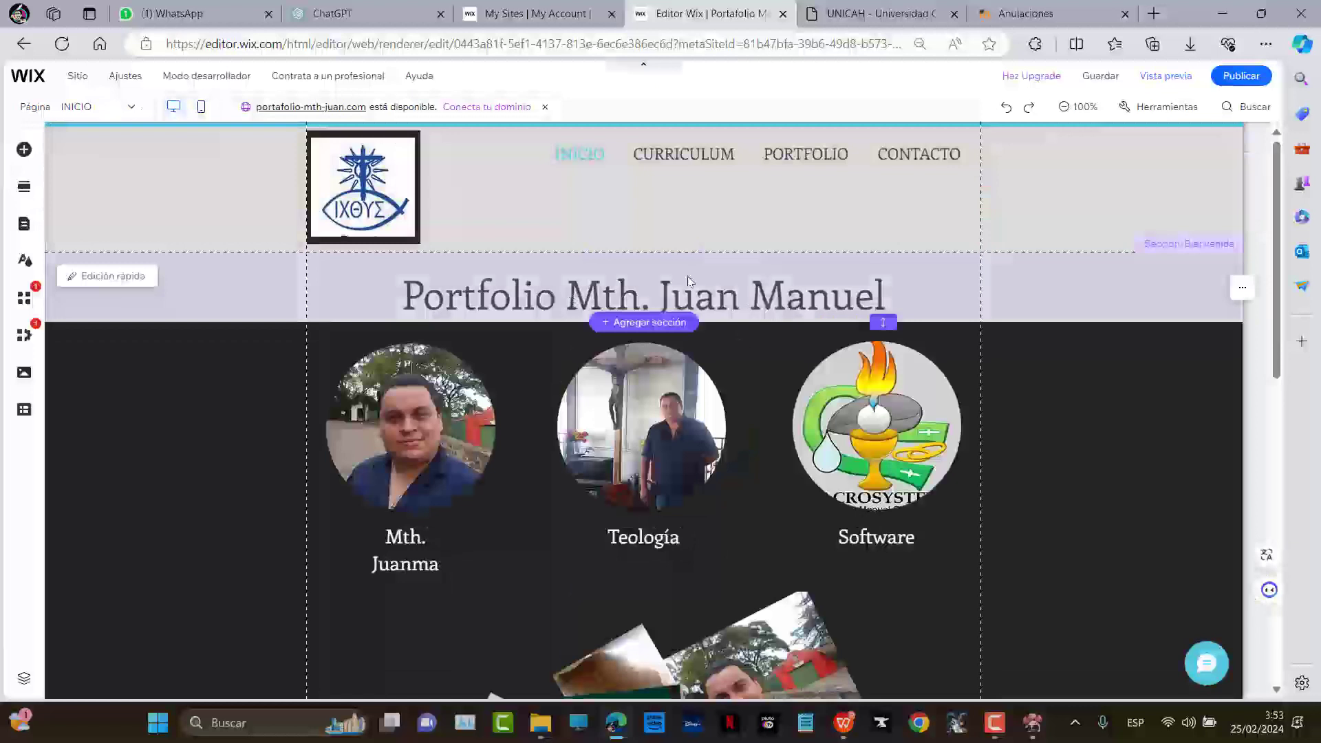
Lower the navigation menu in the header to line up with the logo's bottom
{"action": "left_click", "coordinate": [467, 212]}
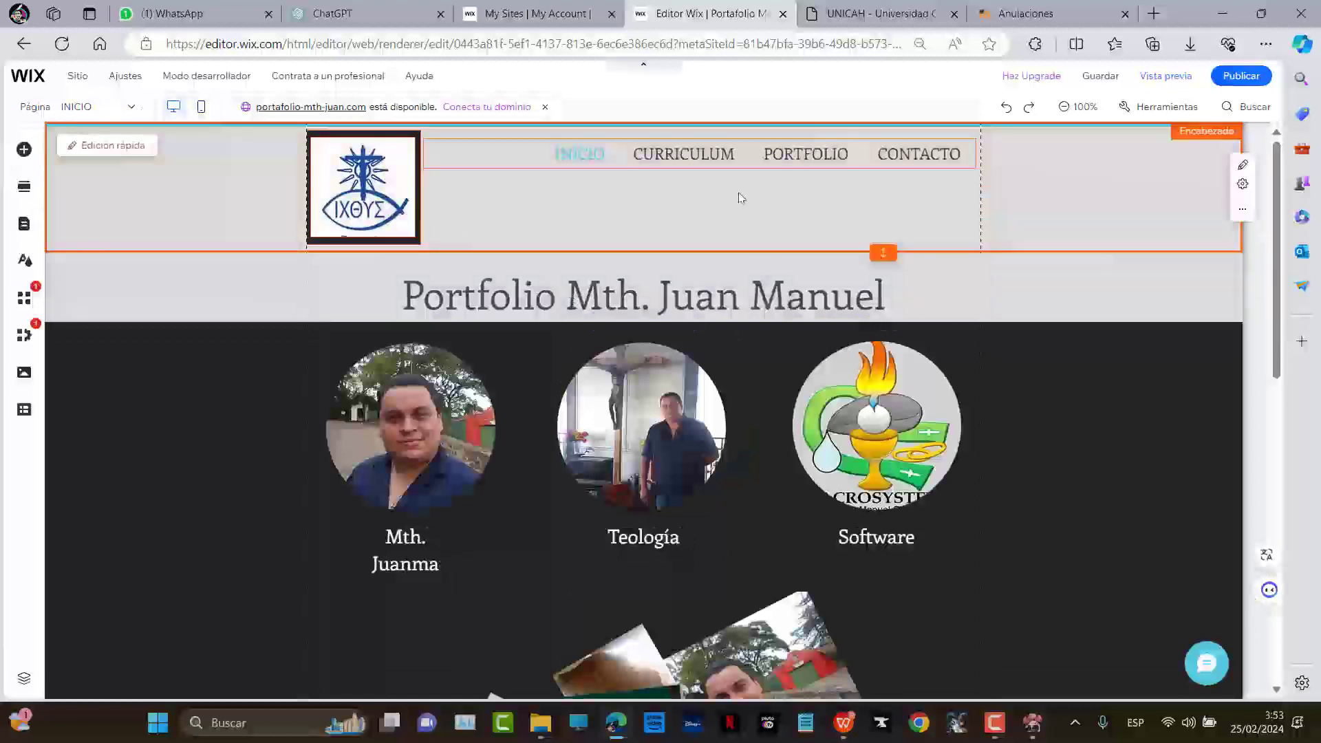
{"action": "left_click_drag", "start_coordinate": [768, 157], "coordinate": [767, 237]}
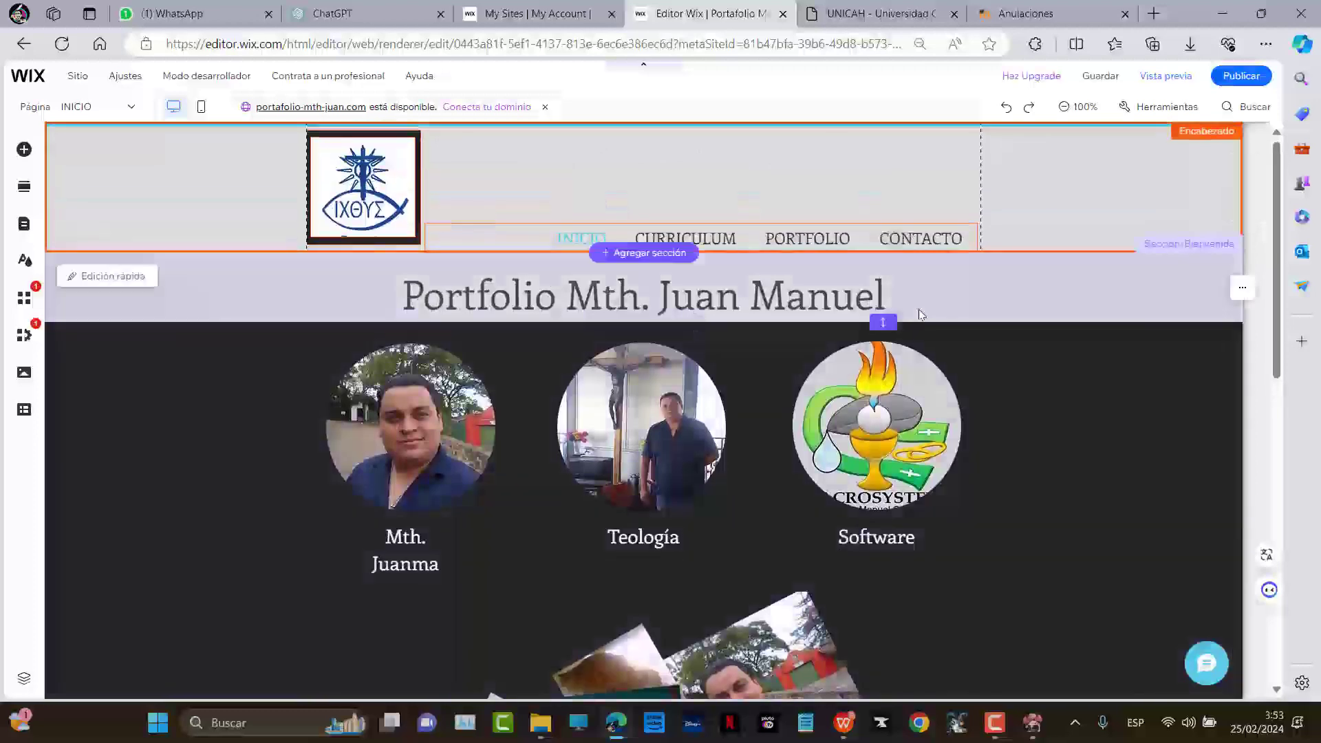
{"action": "scroll", "coordinate": [960, 289], "scroll_direction": "down", "scroll_amount": 2}
{"action": "scroll", "coordinate": [959, 289], "scroll_direction": "up", "scroll_amount": 2}
{"action": "scroll", "coordinate": [960, 289], "scroll_direction": "down", "scroll_amount": 2}
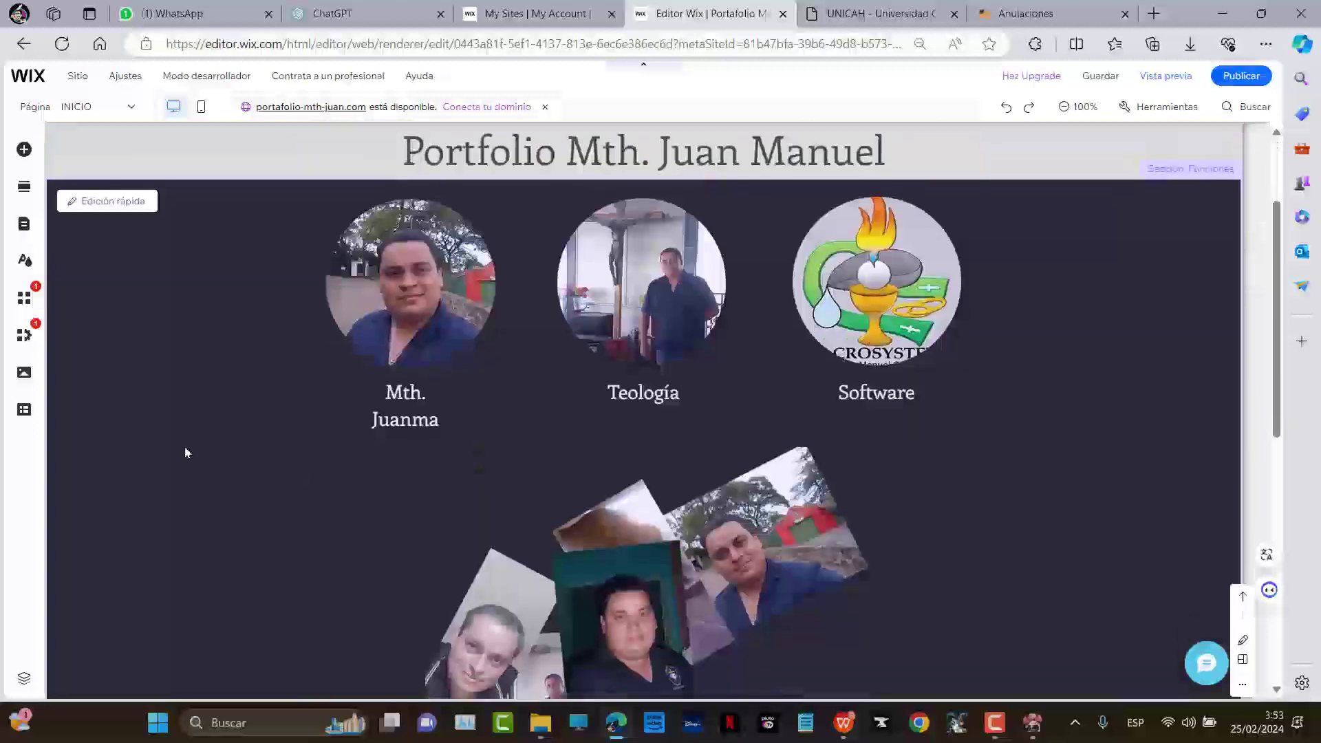
{"action": "scroll", "coordinate": [265, 378], "scroll_direction": "up", "scroll_amount": 1}
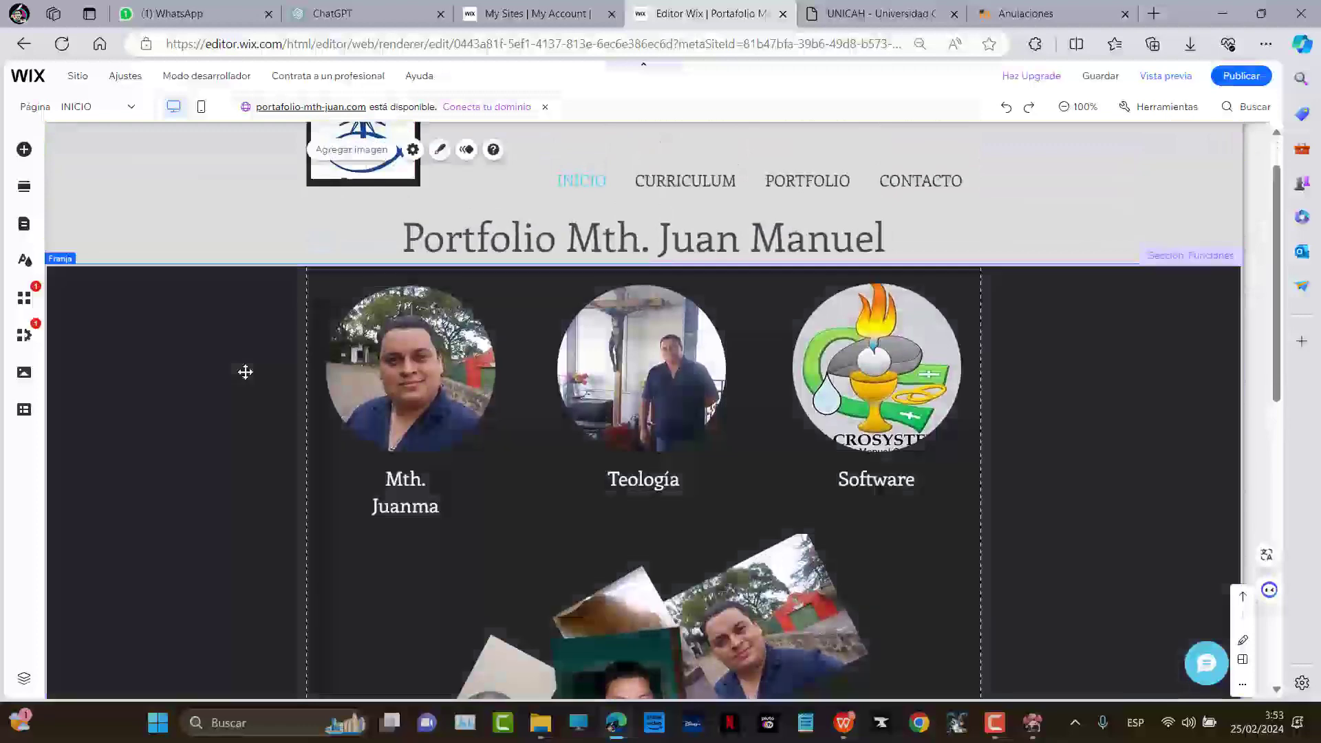
{"action": "scroll", "coordinate": [244, 281], "scroll_direction": "up", "scroll_amount": 1}
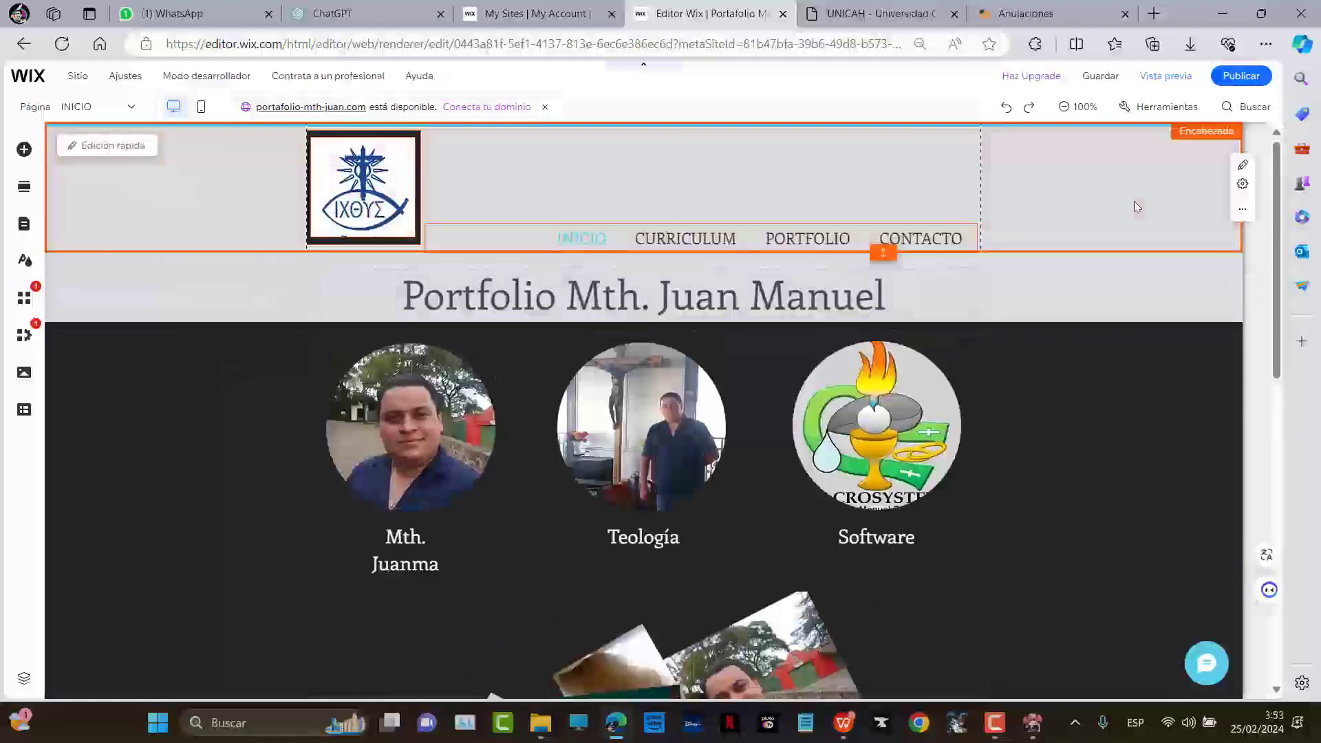
Check the header's vector art options and close them without changes
{"action": "left_click", "coordinate": [1242, 167]}
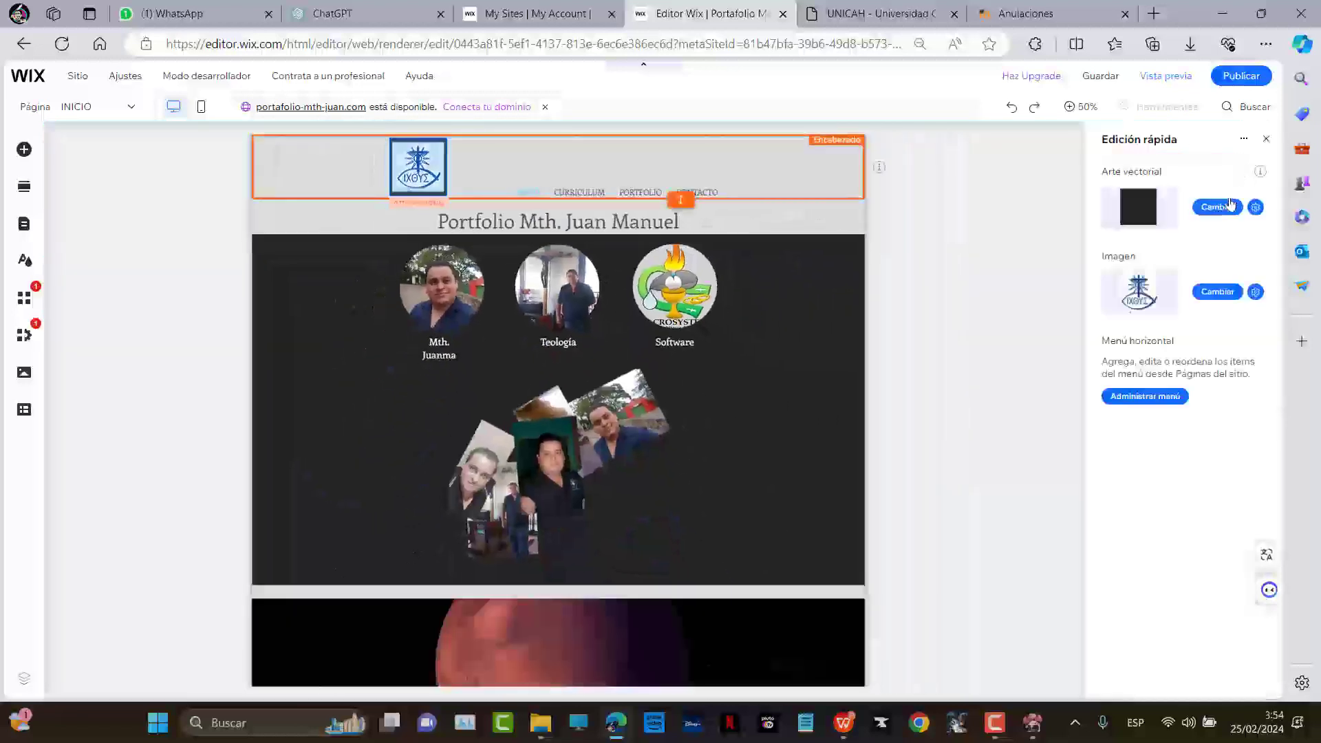
{"action": "left_click", "coordinate": [1220, 210]}
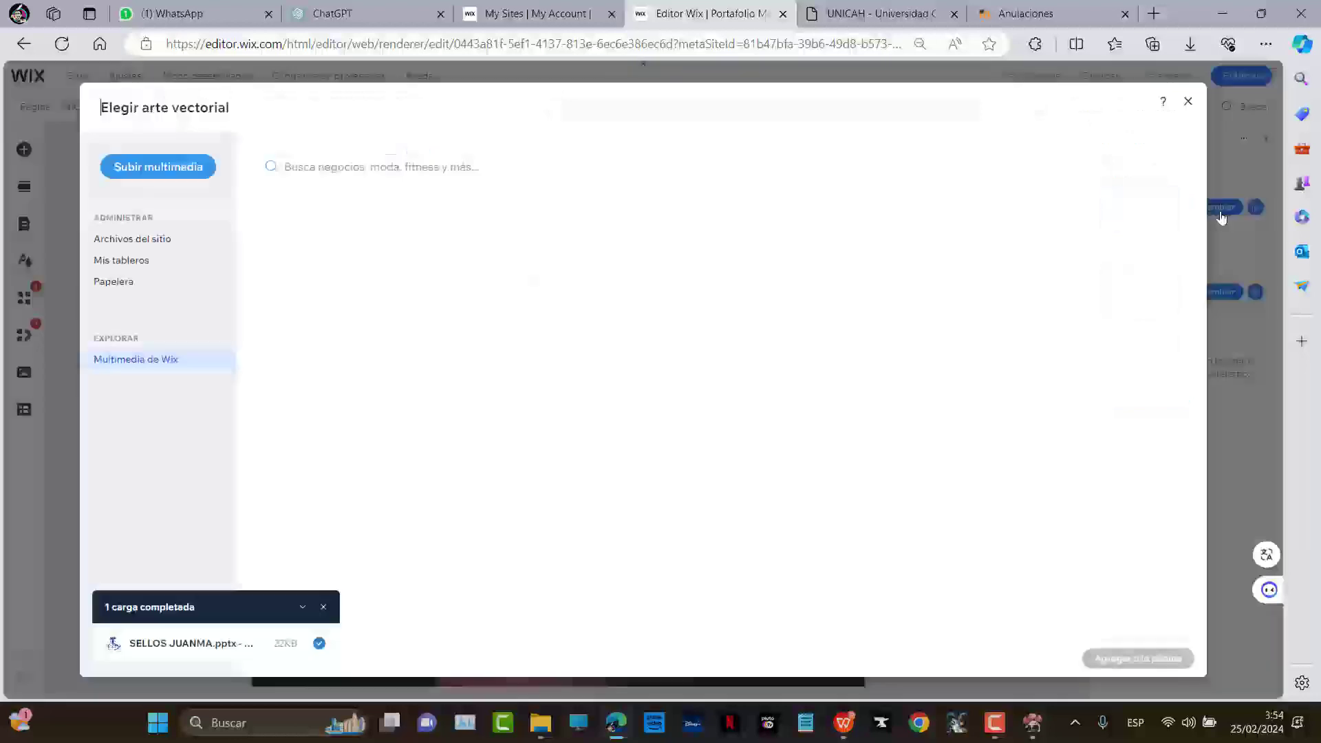
{"action": "left_click", "coordinate": [1188, 102]}
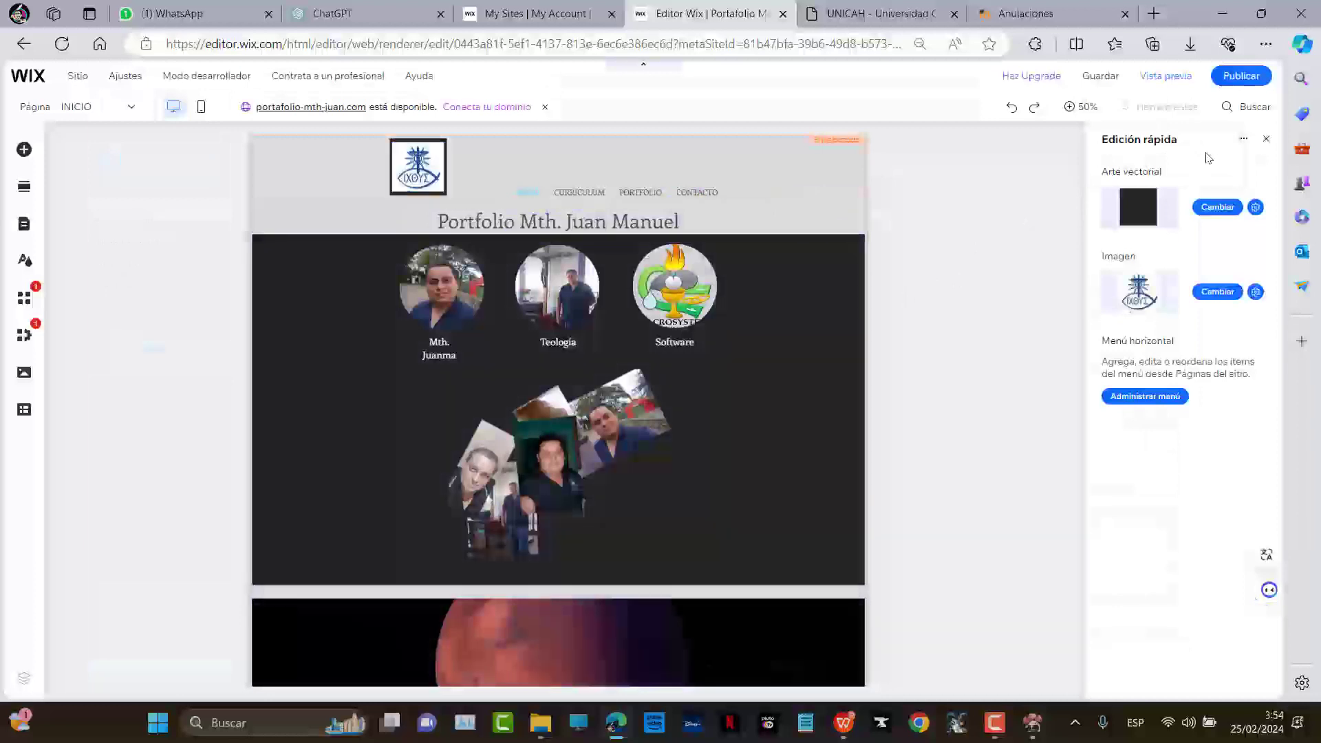
{"action": "left_click", "coordinate": [897, 259]}
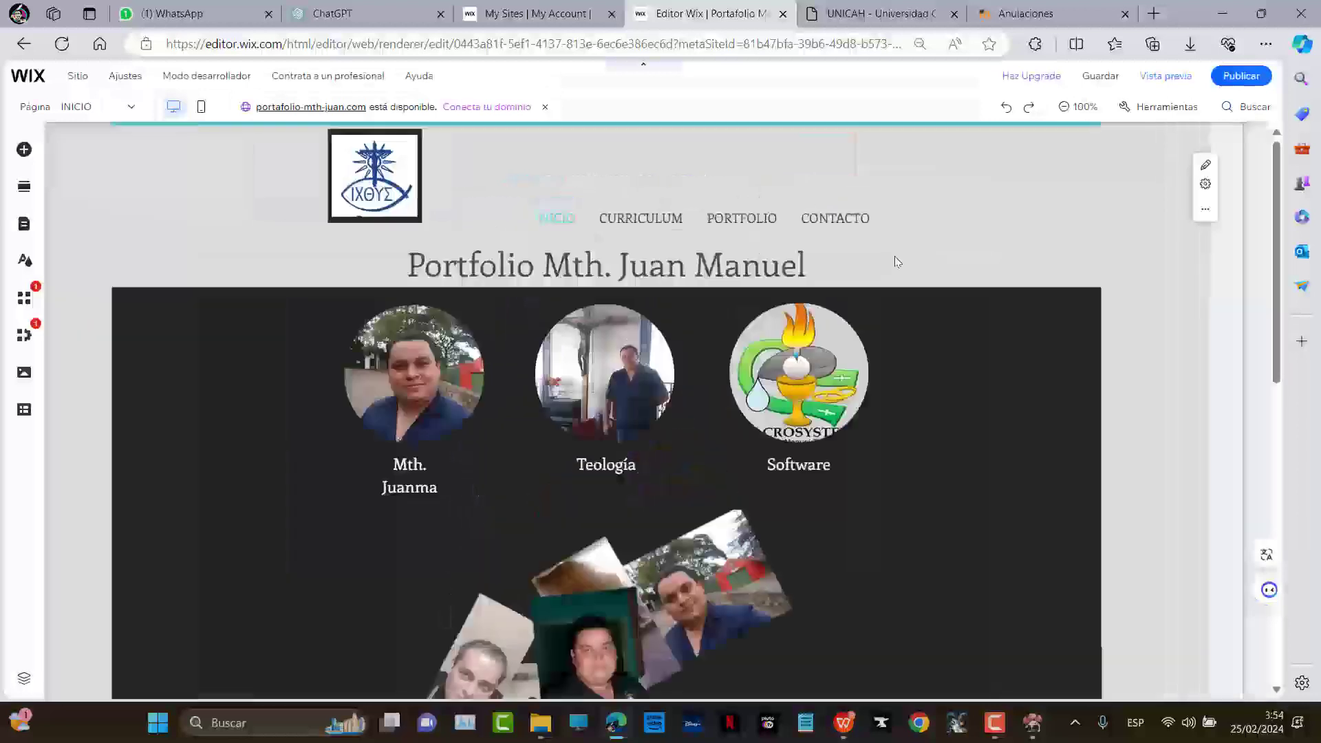
Open Cambiar diseño de tu encabezado from the header's more actions menu
{"action": "scroll", "coordinate": [1118, 317], "scroll_direction": "down", "scroll_amount": 5}
{"action": "scroll", "coordinate": [1032, 385], "scroll_direction": "down", "scroll_amount": 5}
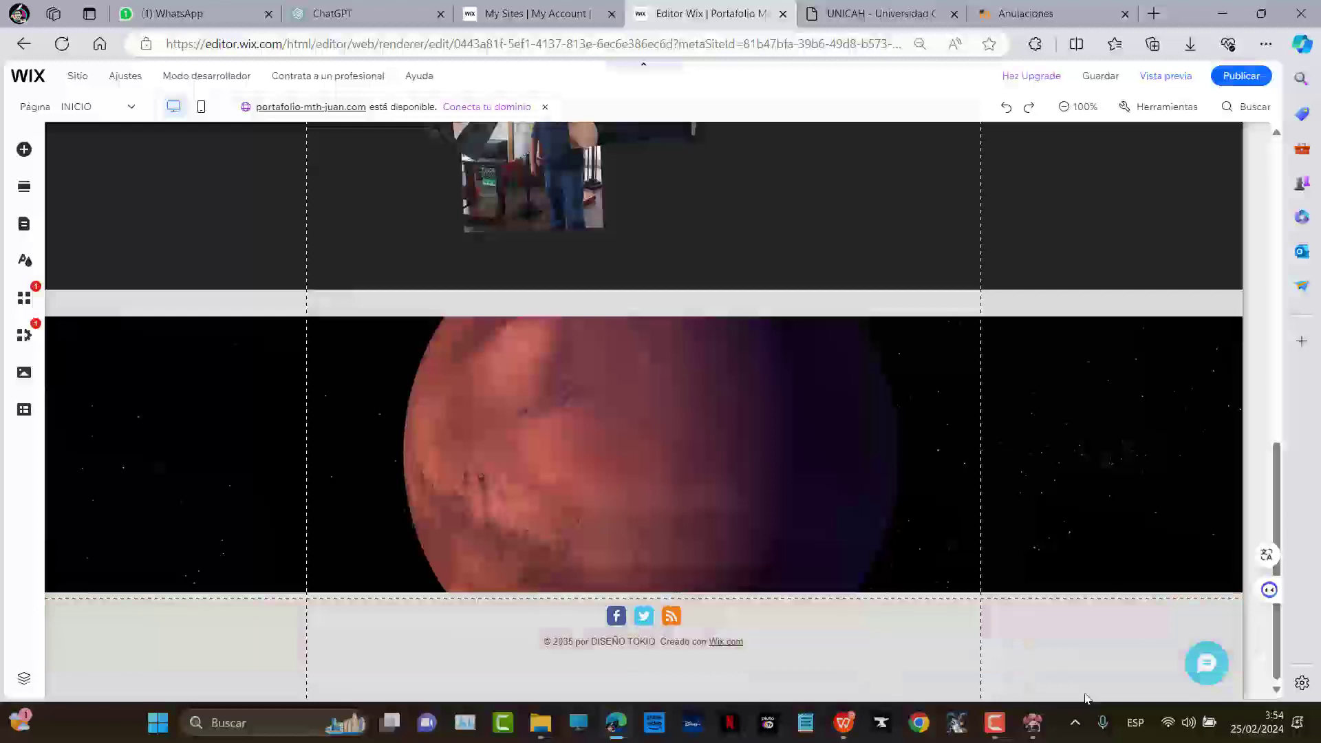
{"action": "right_click", "coordinate": [1030, 684]}
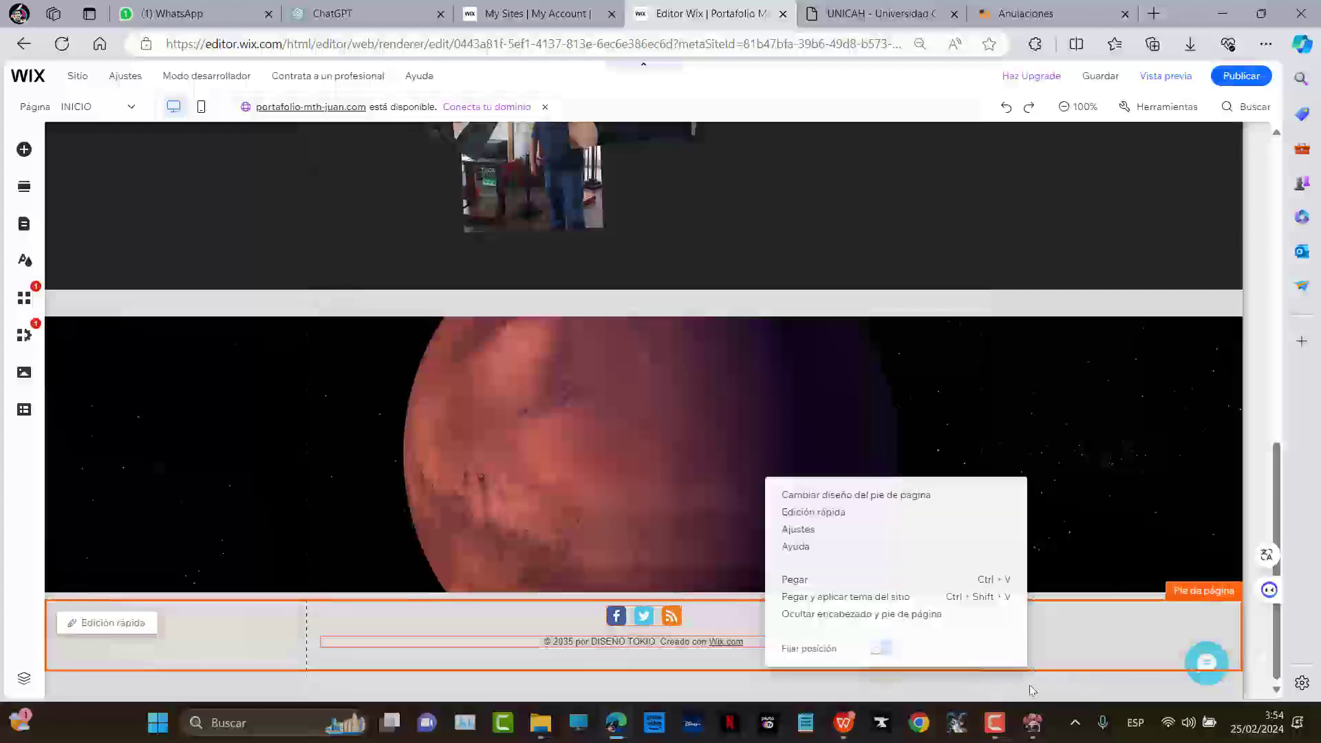
{"action": "key", "text": "Escape"}
{"action": "scroll", "coordinate": [528, 458], "scroll_direction": "up", "scroll_amount": 15}
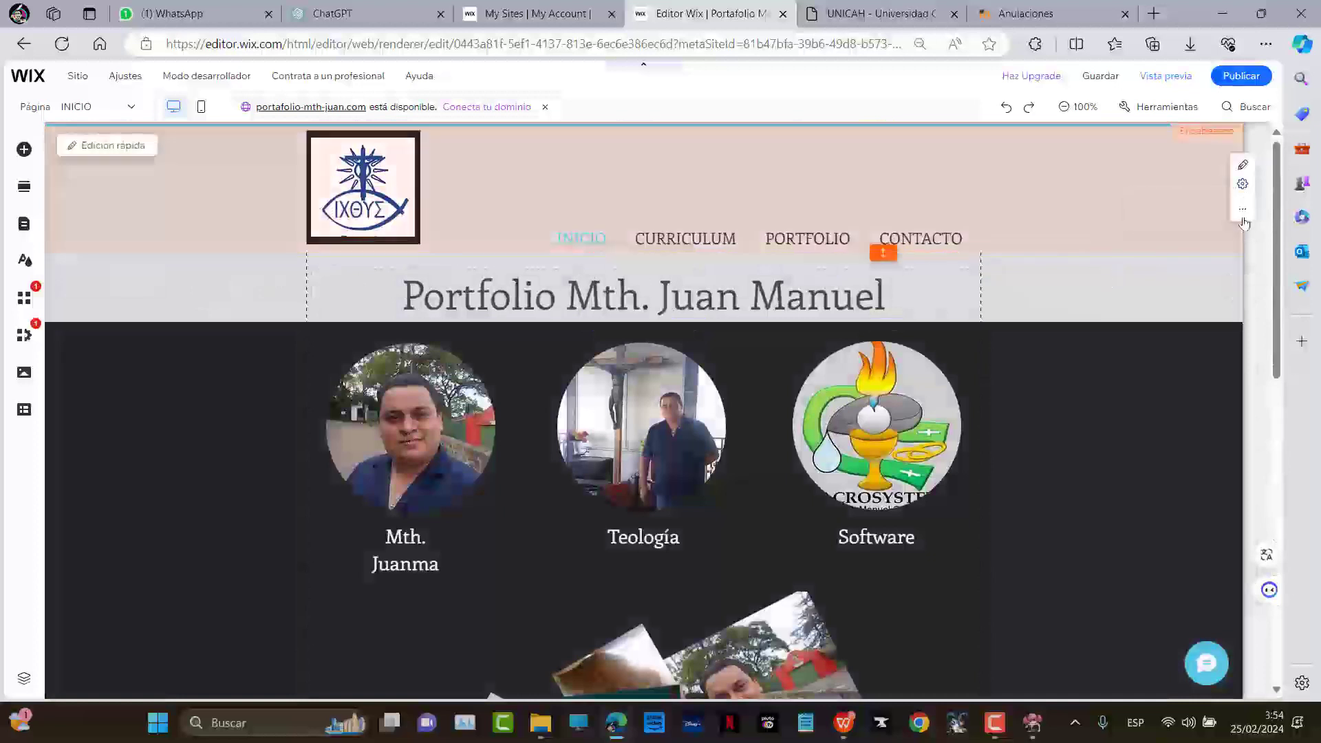
{"action": "left_click", "coordinate": [1243, 210]}
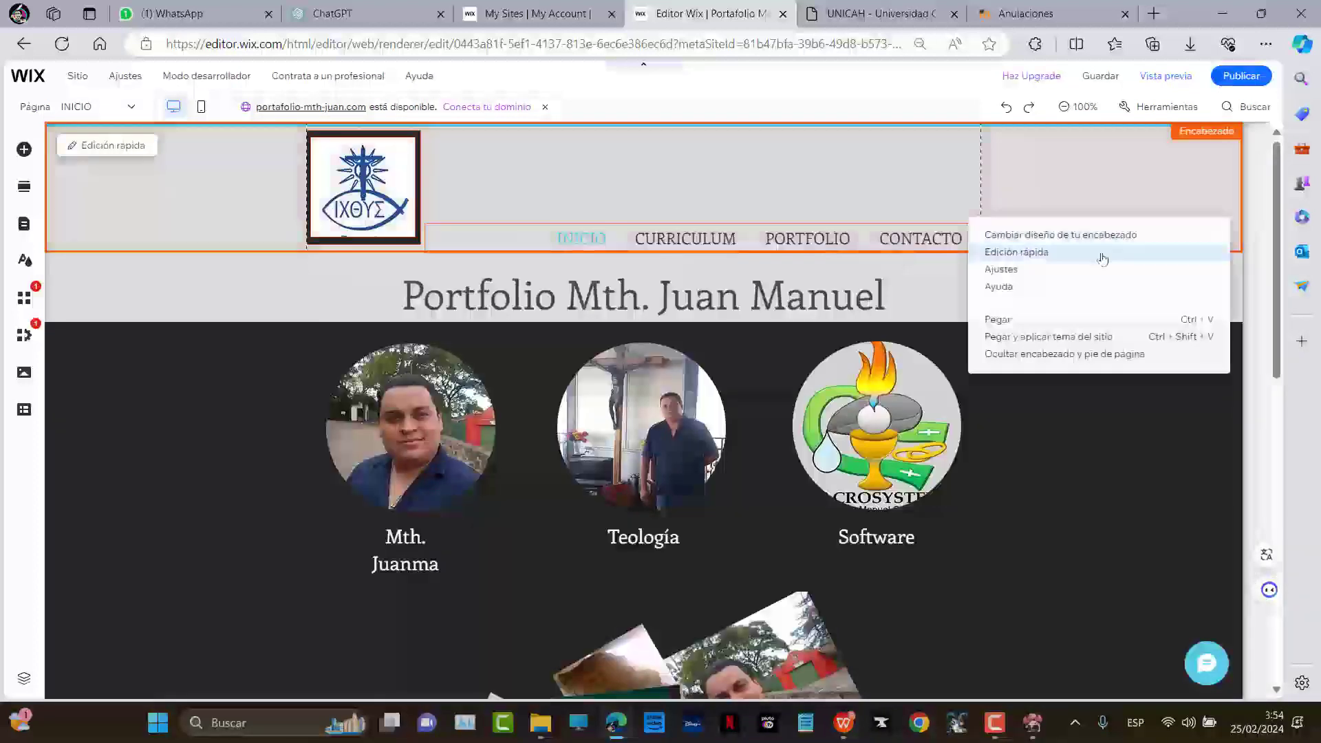
{"action": "left_click", "coordinate": [1112, 235]}
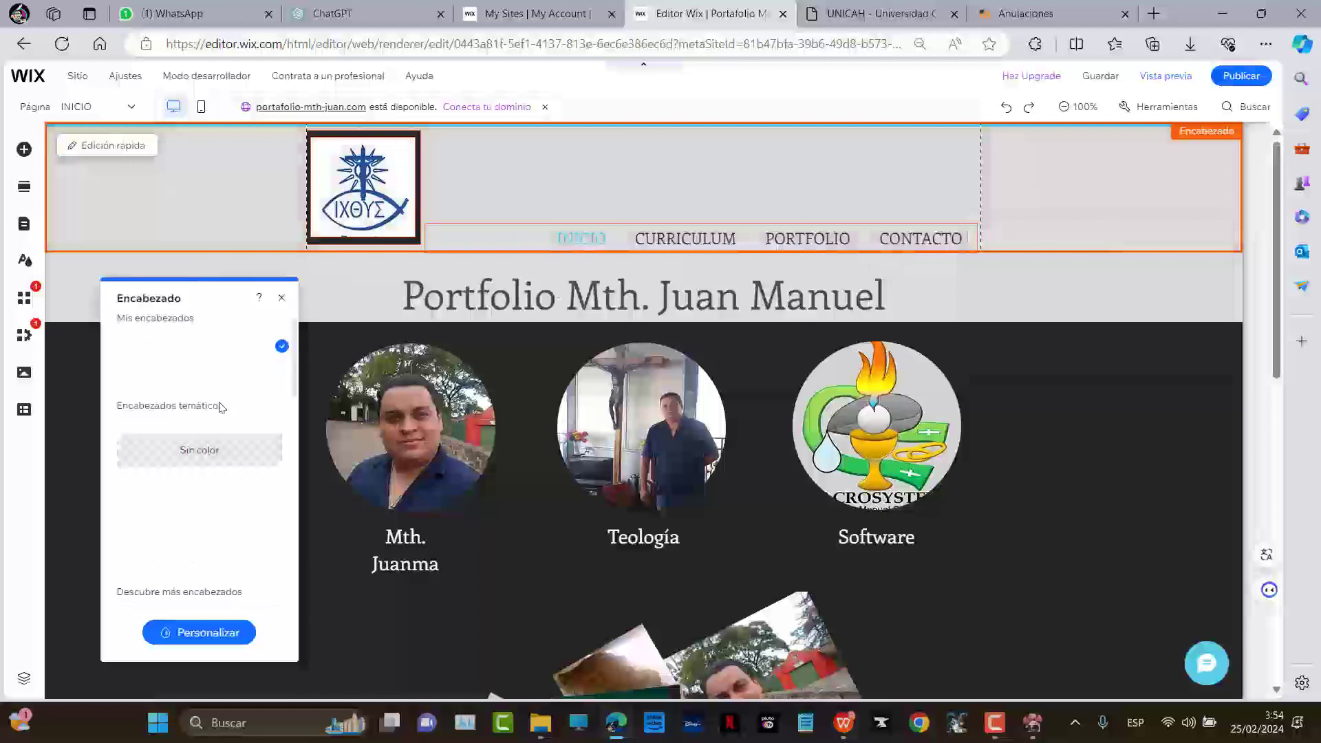
Try black, navy and light blue header backgrounds
{"action": "scroll", "coordinate": [223, 409], "scroll_direction": "down", "scroll_amount": 3}
{"action": "scroll", "coordinate": [211, 423], "scroll_direction": "down", "scroll_amount": 5}
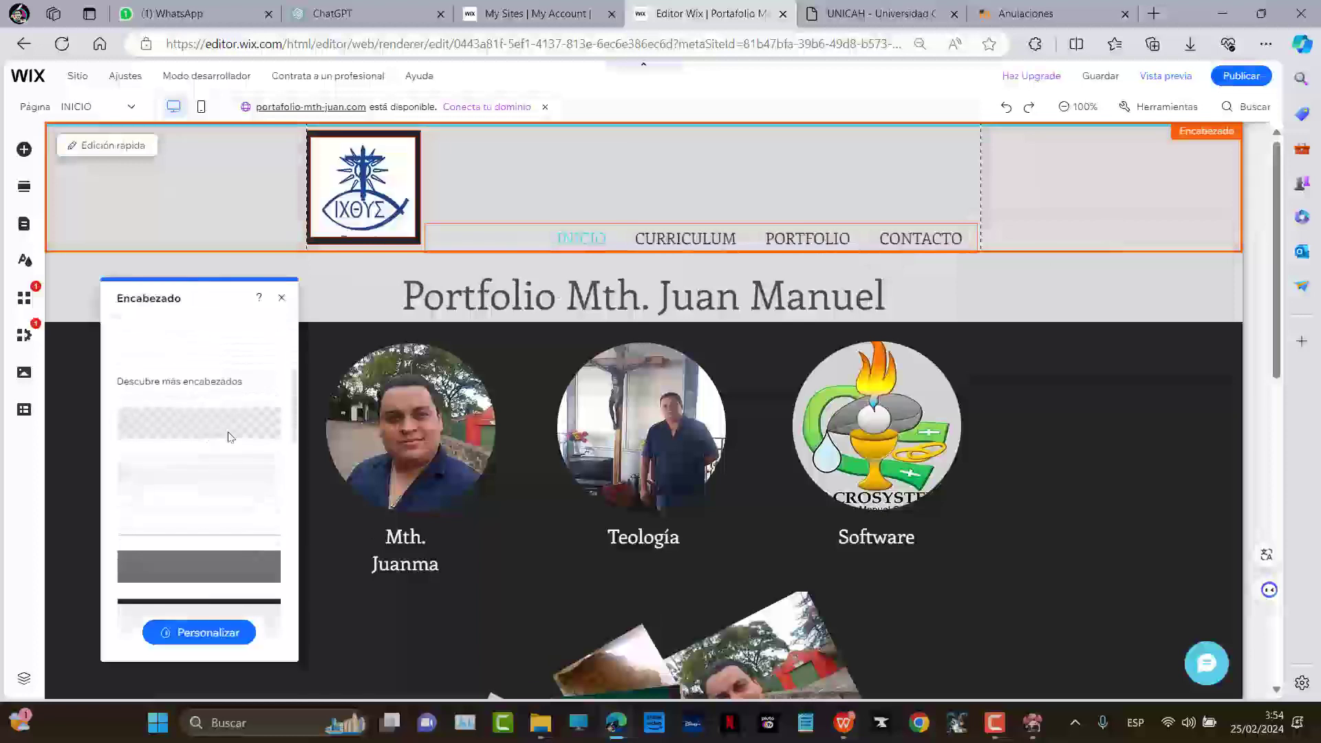
{"action": "left_click", "coordinate": [180, 450]}
{"action": "left_click", "coordinate": [199, 497]}
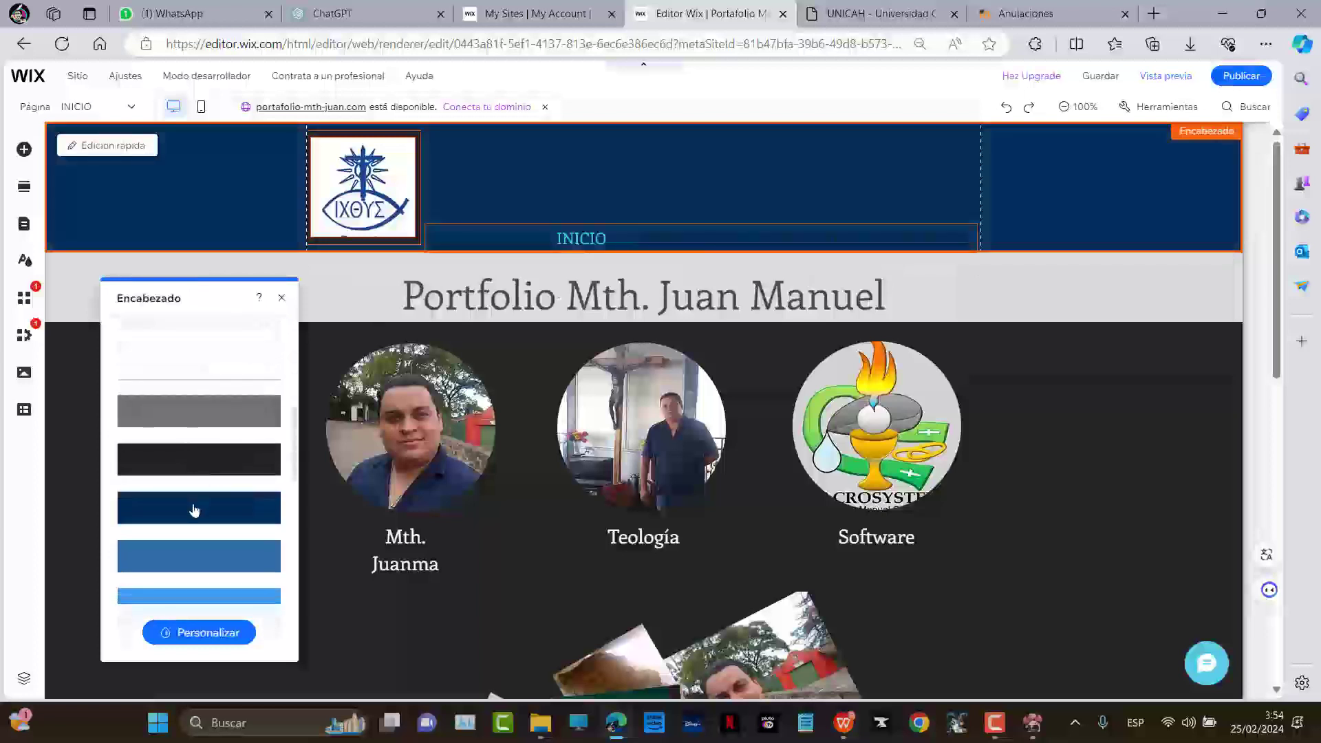
{"action": "scroll", "coordinate": [194, 513], "scroll_direction": "down", "scroll_amount": 2}
{"action": "left_click", "coordinate": [194, 519]}
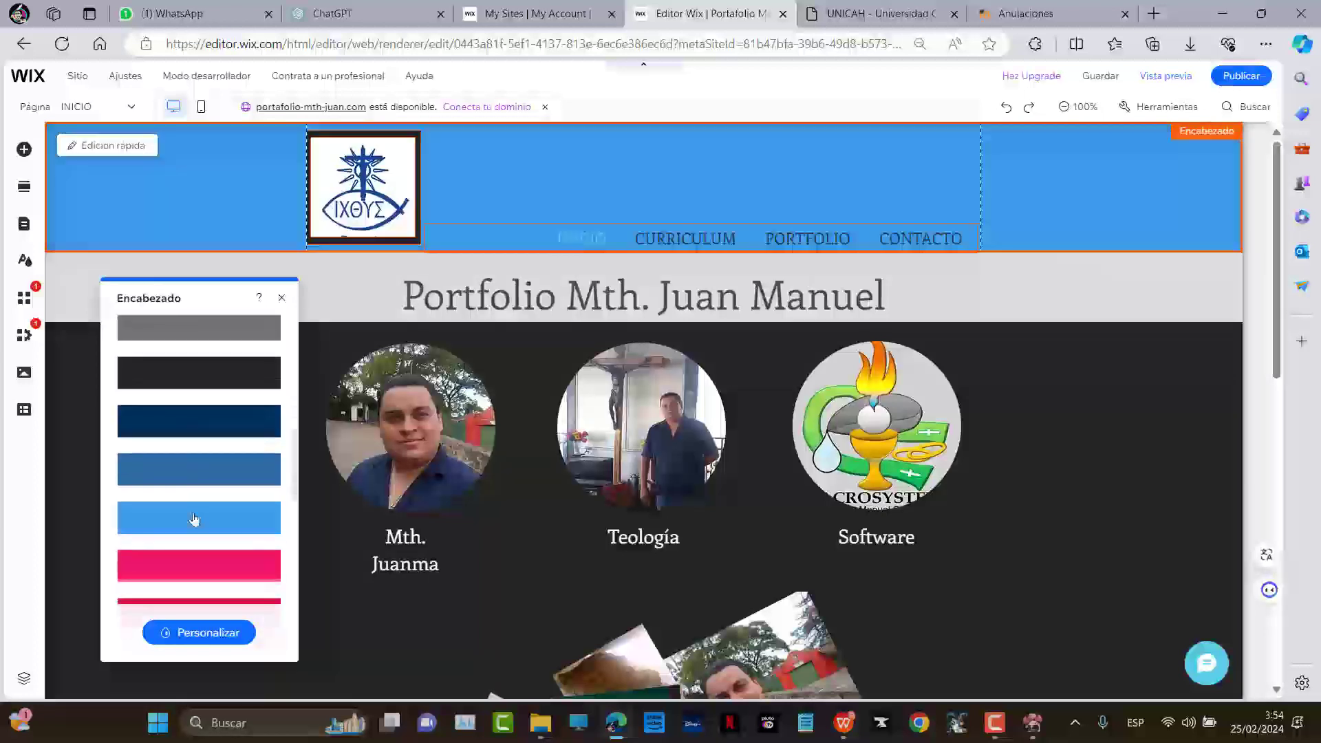
Browse the remaining header designs and apply the medium blue background
{"action": "scroll", "coordinate": [195, 516], "scroll_direction": "down", "scroll_amount": 4}
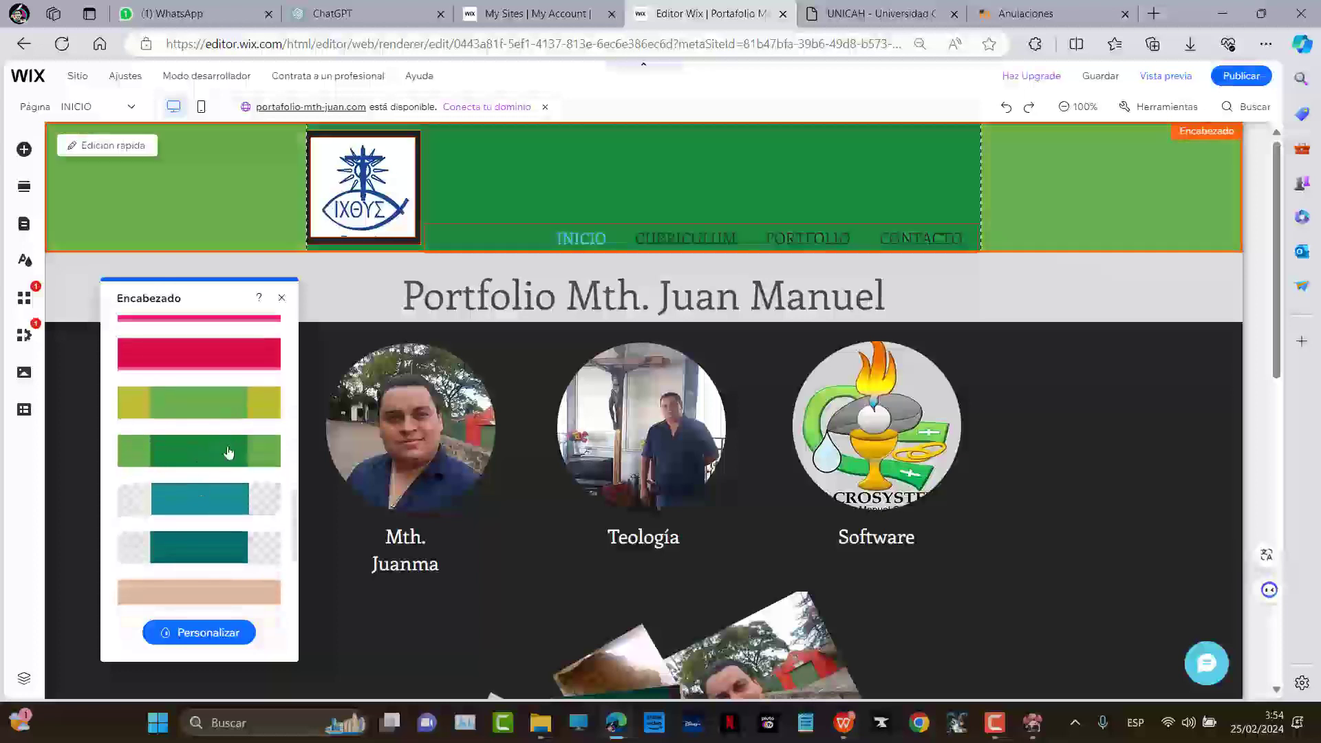
{"action": "scroll", "coordinate": [229, 446], "scroll_direction": "down", "scroll_amount": 2}
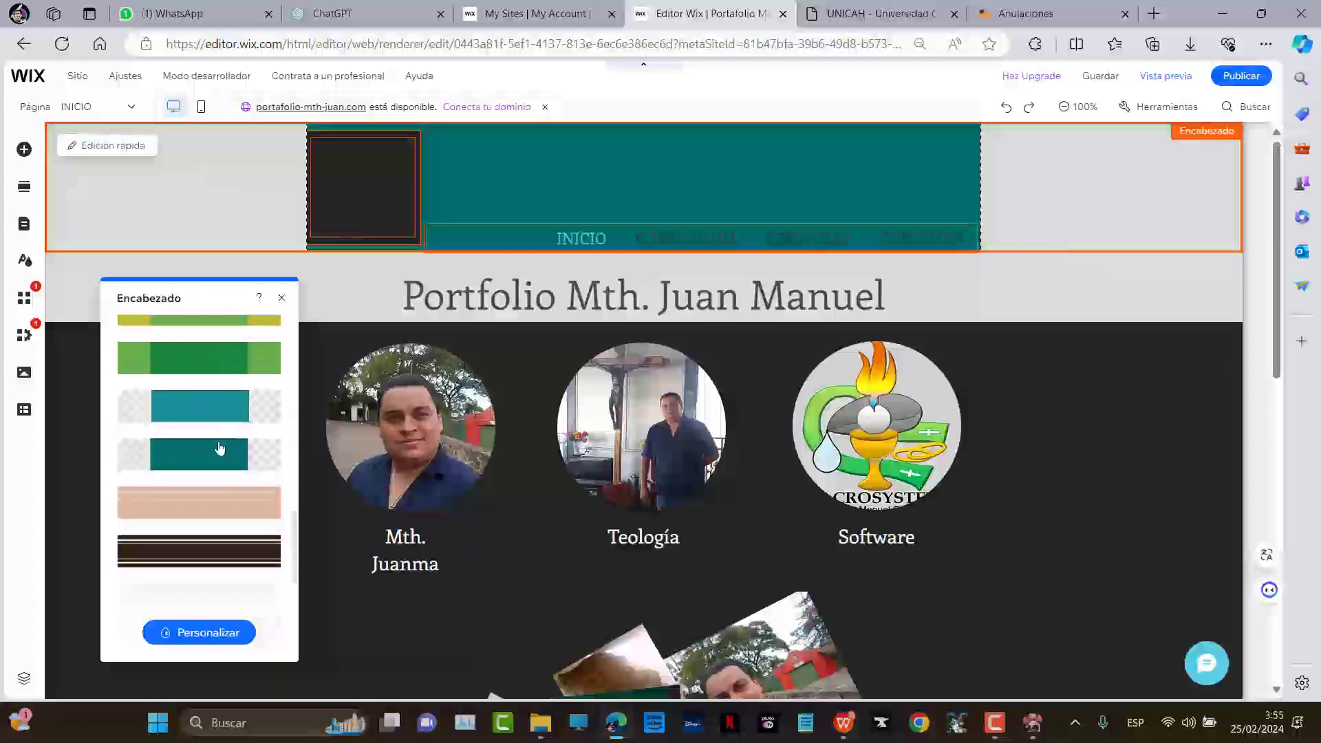
{"action": "scroll", "coordinate": [219, 444], "scroll_direction": "up", "scroll_amount": 5}
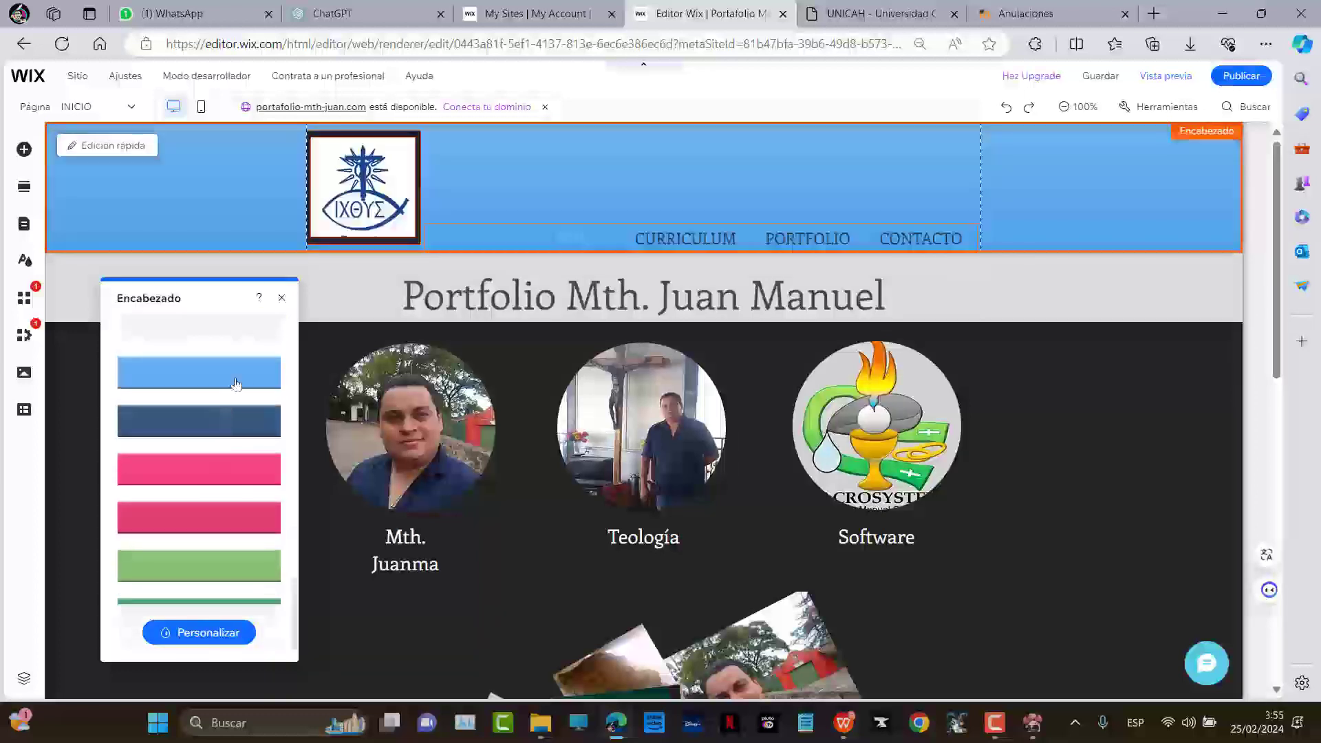
{"action": "scroll", "coordinate": [229, 387], "scroll_direction": "down", "scroll_amount": 1}
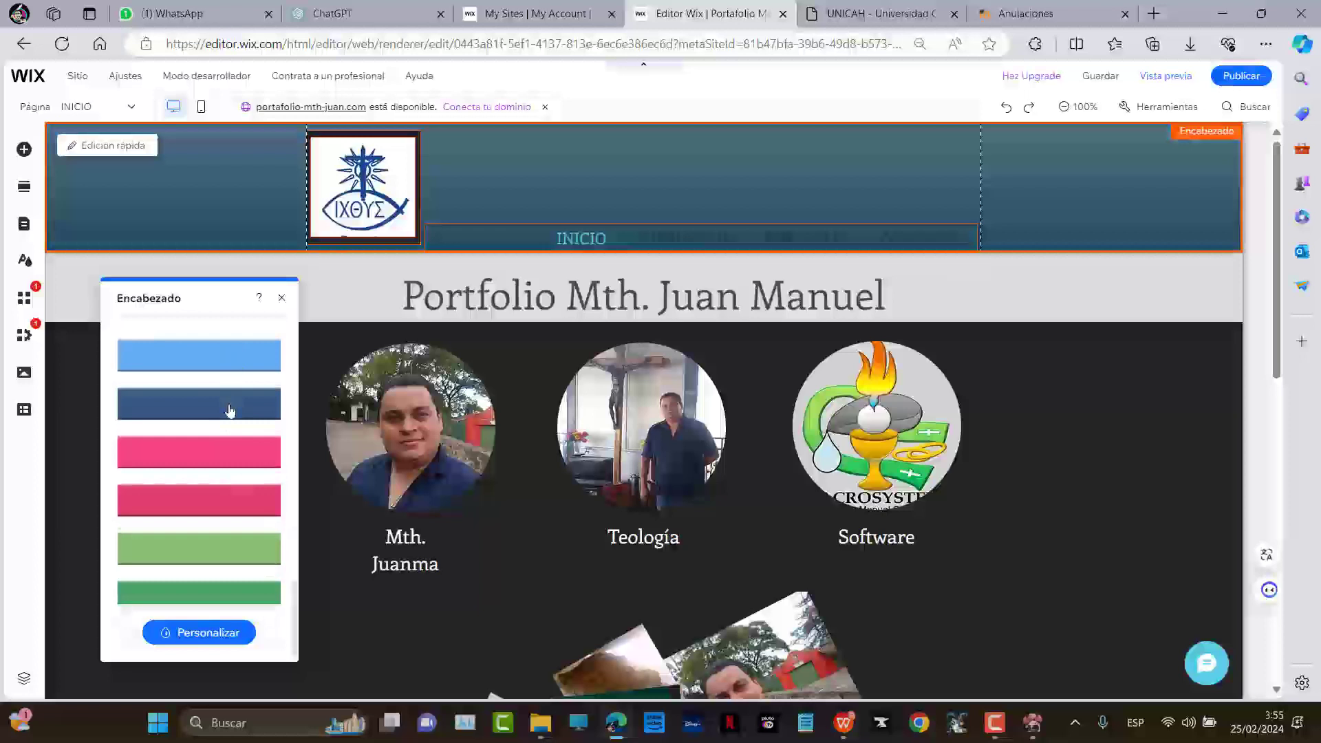
{"action": "scroll", "coordinate": [229, 411], "scroll_direction": "up", "scroll_amount": 3}
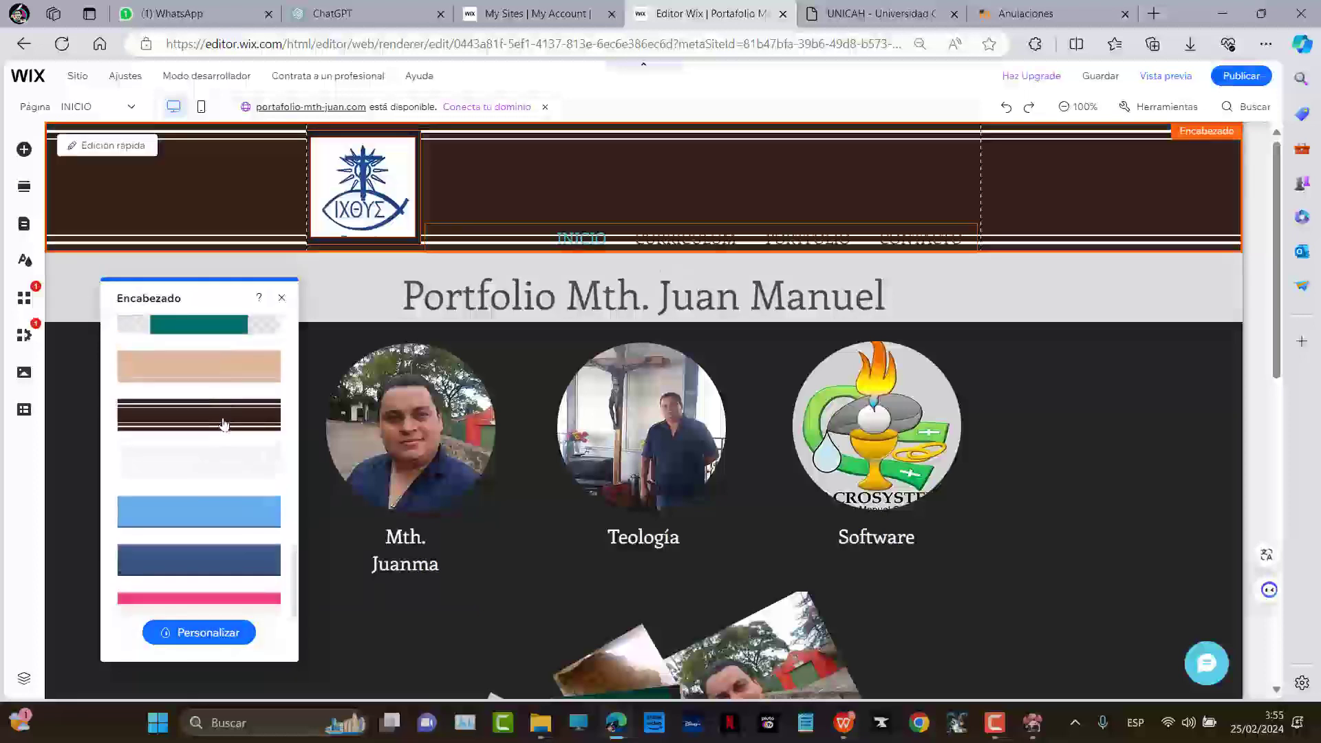
{"action": "scroll", "coordinate": [224, 424], "scroll_direction": "up", "scroll_amount": 1}
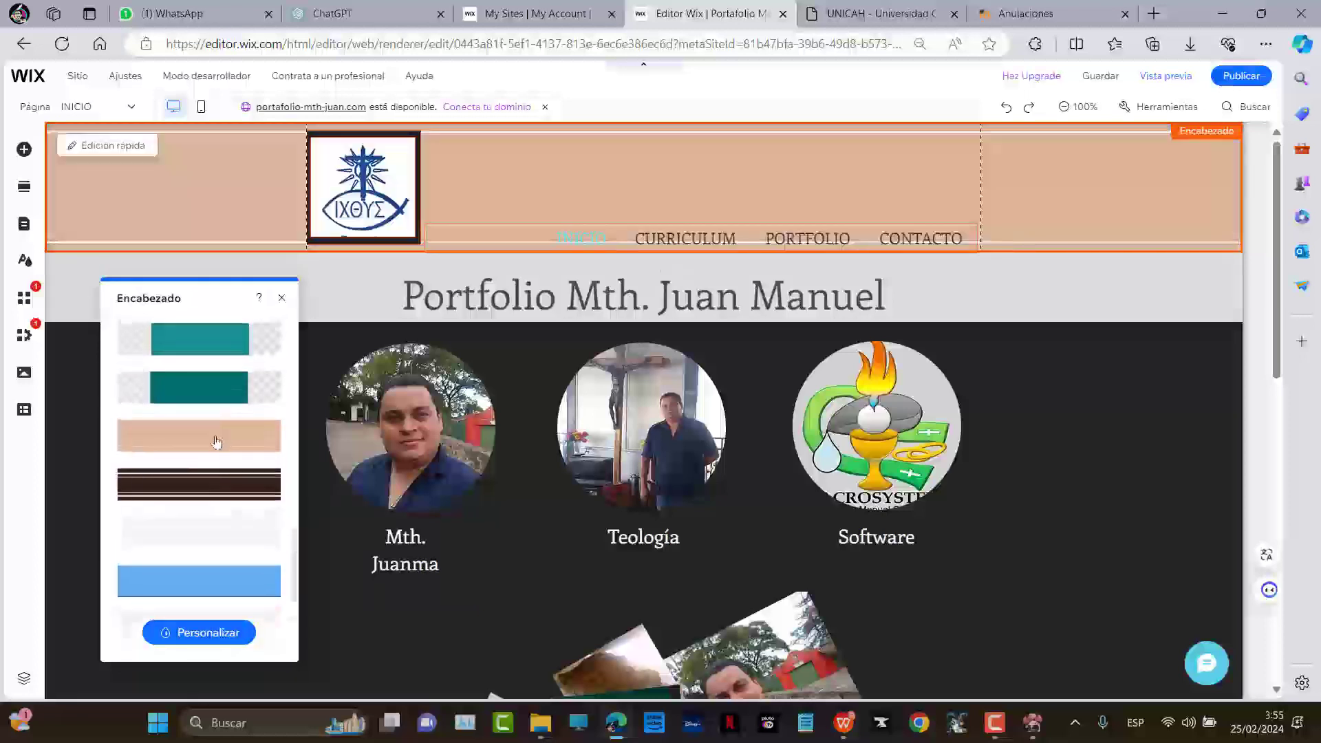
{"action": "scroll", "coordinate": [216, 440], "scroll_direction": "up", "scroll_amount": 5}
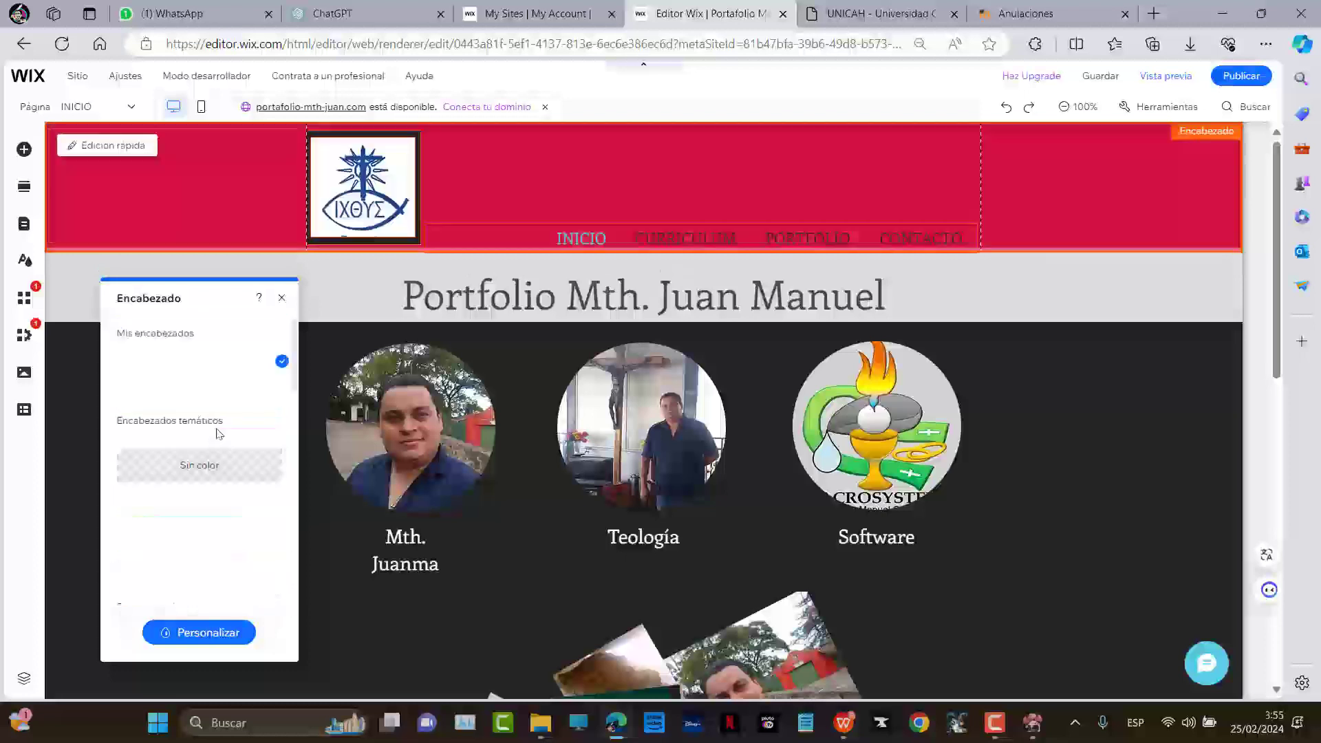
{"action": "scroll", "coordinate": [230, 488], "scroll_direction": "down", "scroll_amount": 6}
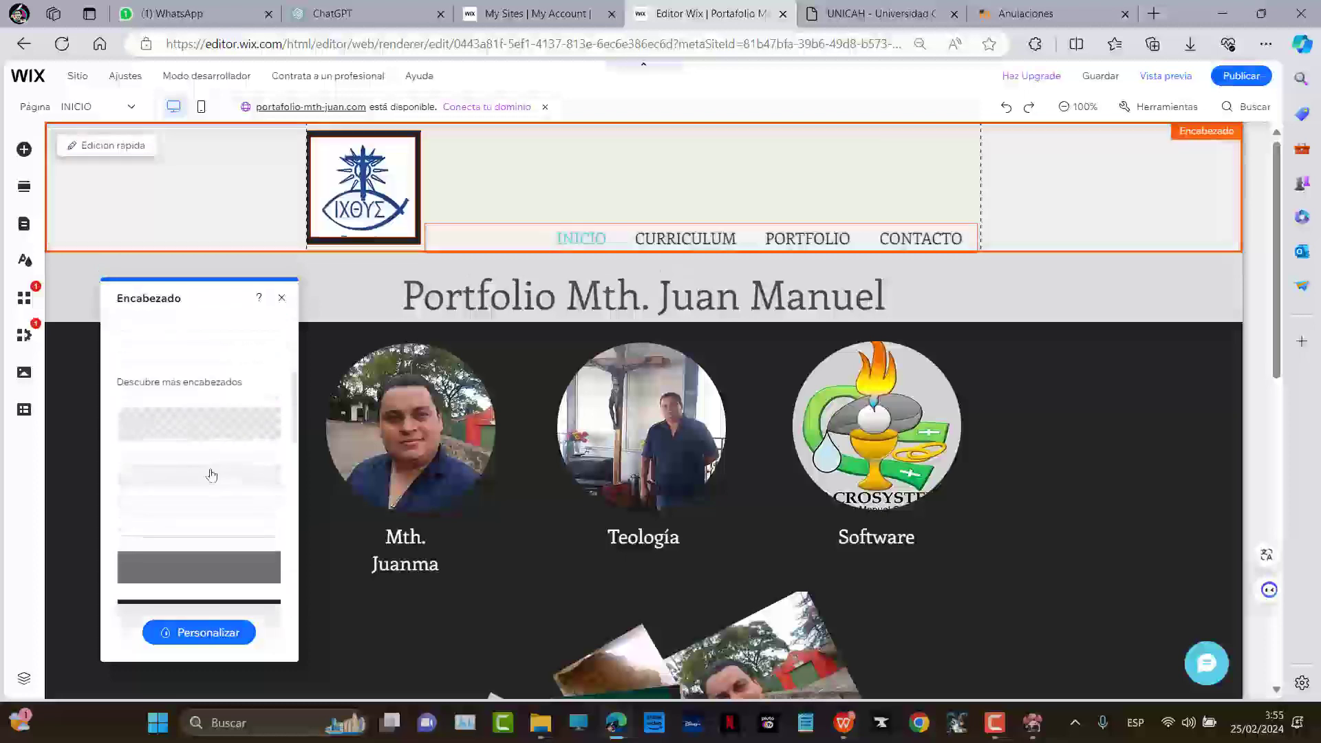
{"action": "scroll", "coordinate": [233, 474], "scroll_direction": "down", "scroll_amount": 1}
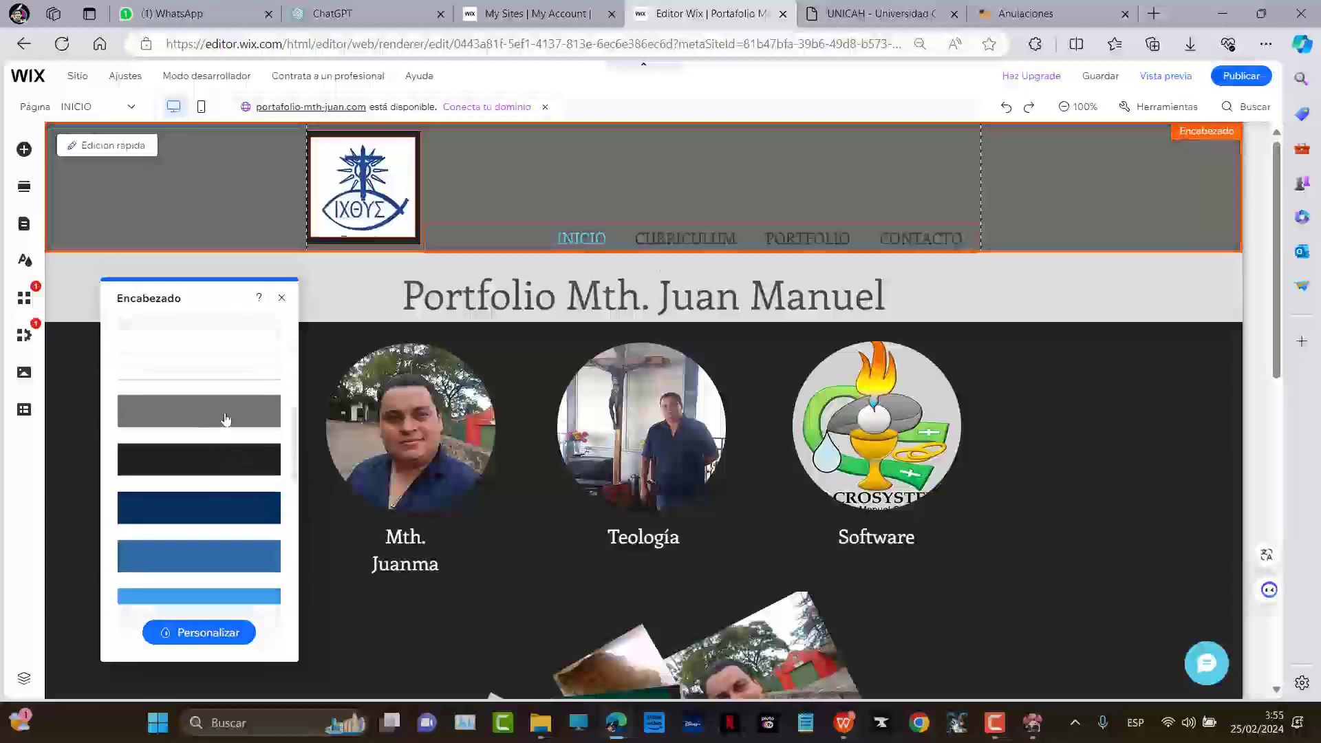
{"action": "scroll", "coordinate": [227, 468], "scroll_direction": "down", "scroll_amount": 3}
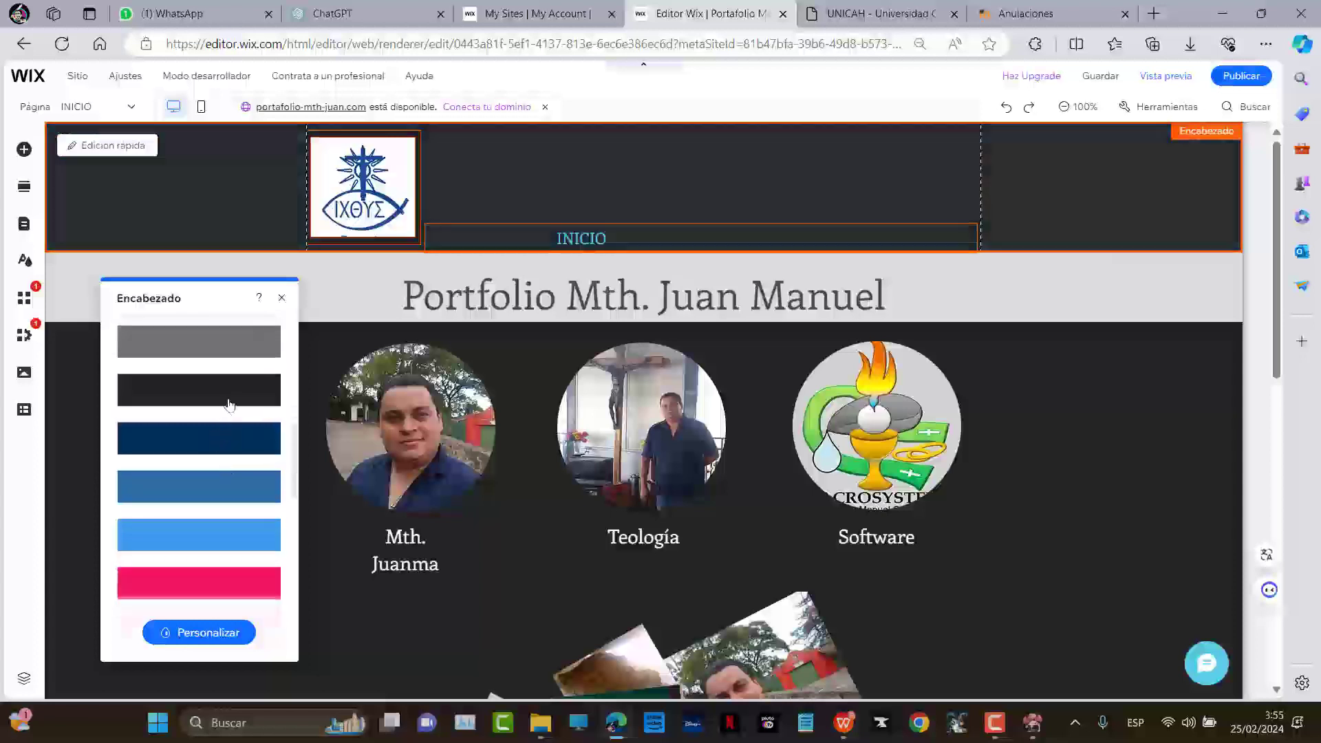
{"action": "scroll", "coordinate": [215, 444], "scroll_direction": "down", "scroll_amount": 2}
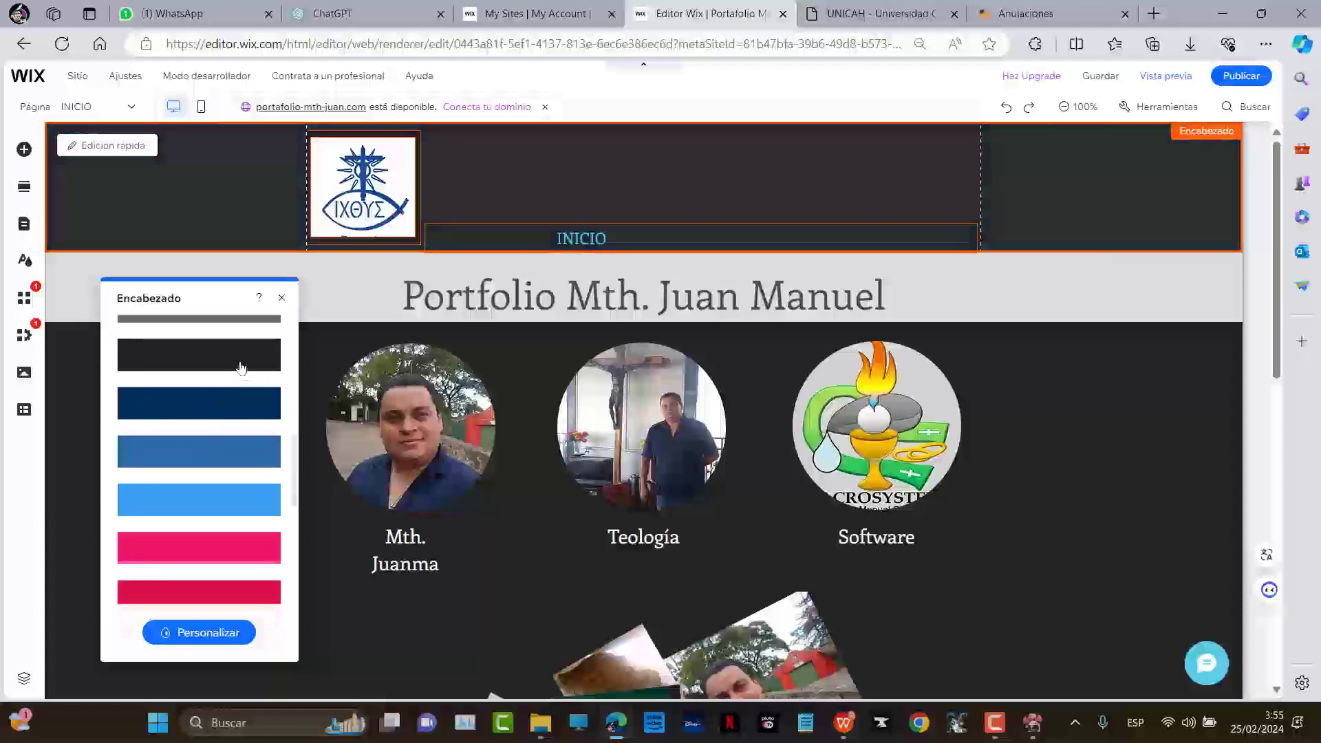
{"action": "left_click", "coordinate": [227, 462]}
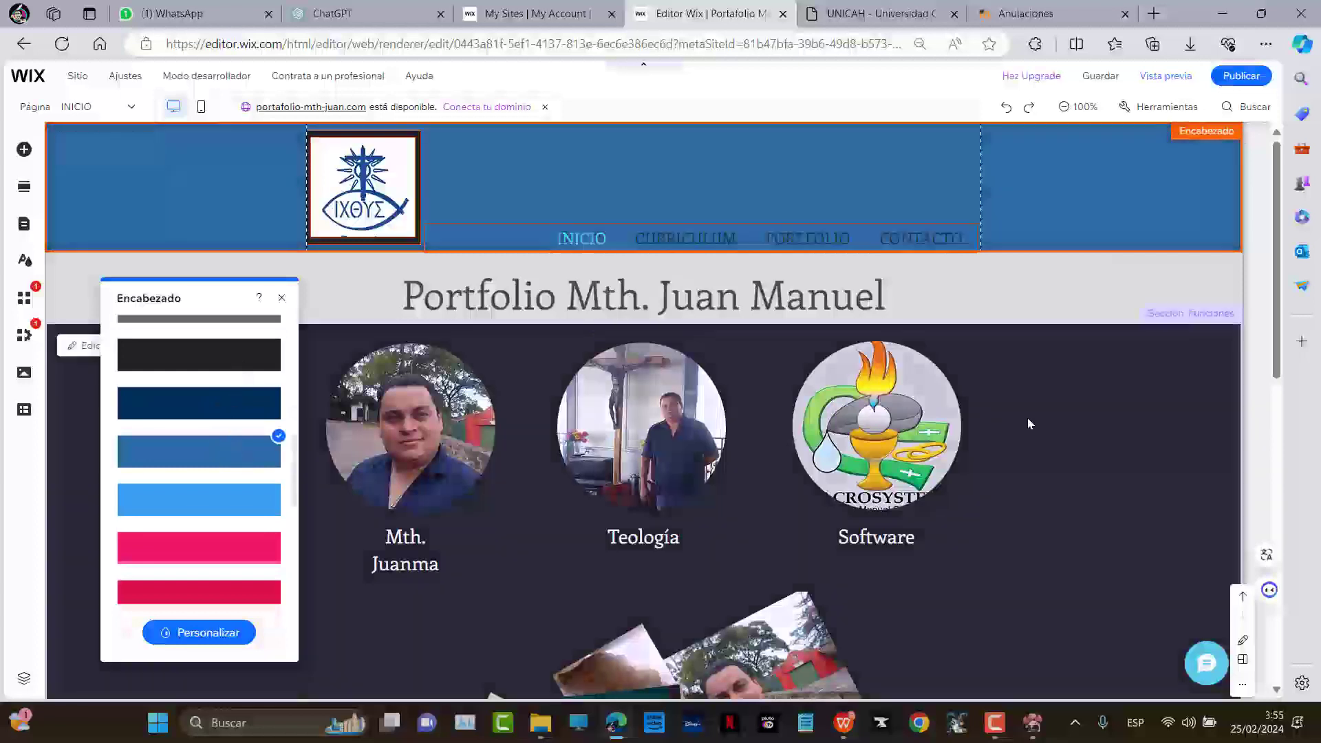
Stretch the grey title section's bottom edge down to make it much taller
{"action": "left_click", "coordinate": [1025, 278]}
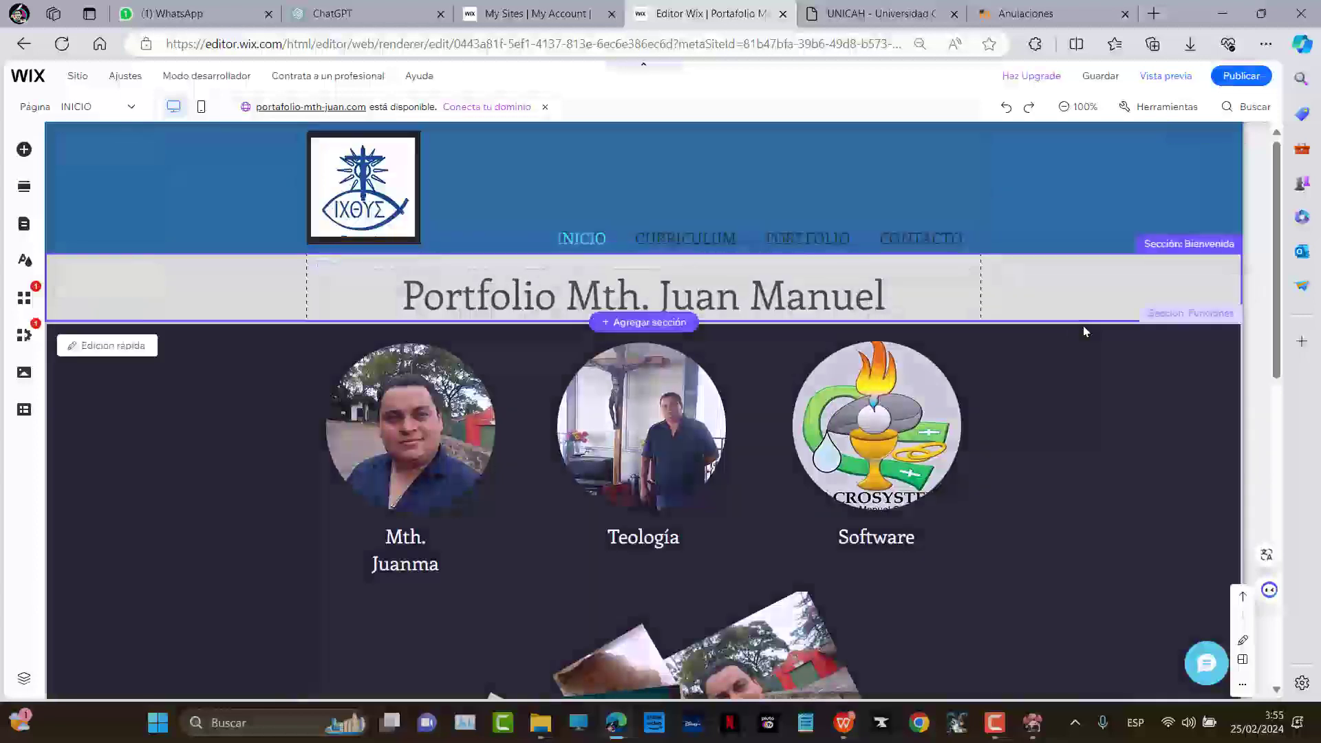
{"action": "scroll", "coordinate": [963, 358], "scroll_direction": "down", "scroll_amount": 5}
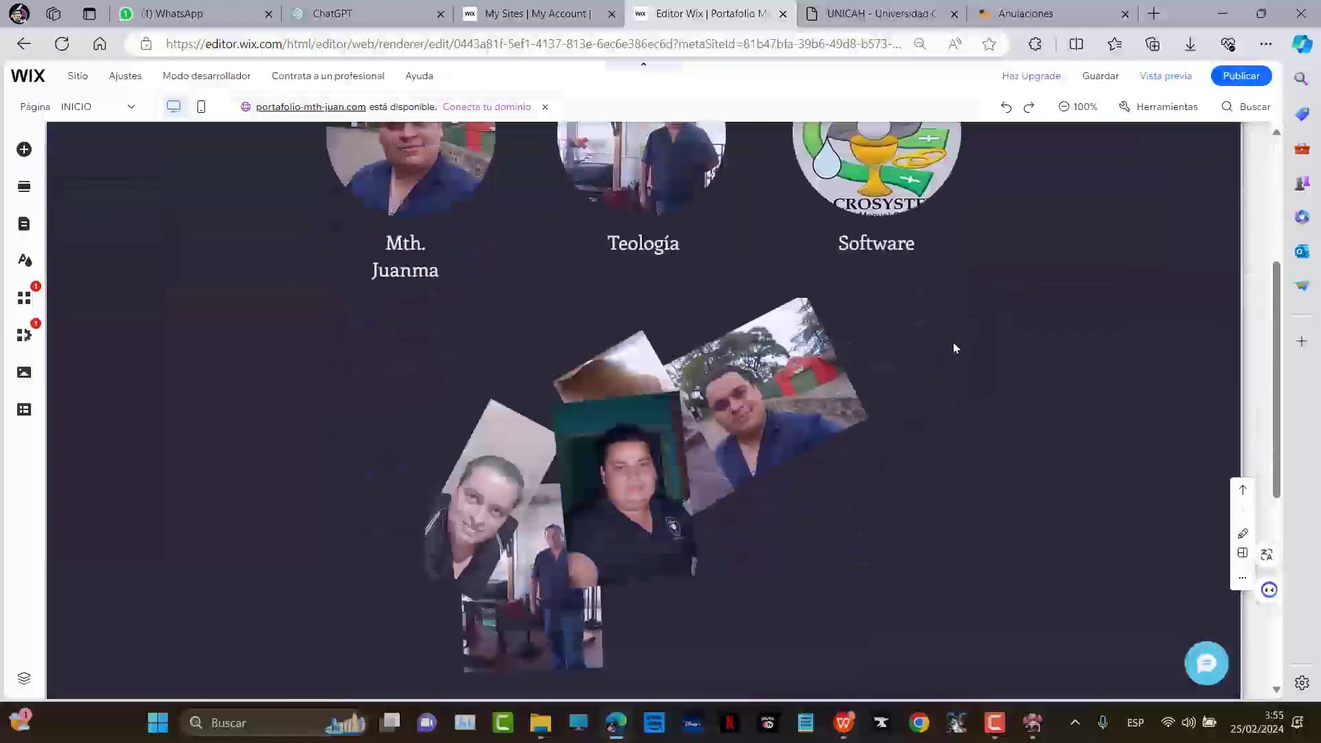
{"action": "scroll", "coordinate": [950, 330], "scroll_direction": "up", "scroll_amount": 4}
{"action": "scroll", "coordinate": [943, 310], "scroll_direction": "down", "scroll_amount": 1}
{"action": "scroll", "coordinate": [956, 315], "scroll_direction": "up", "scroll_amount": 1}
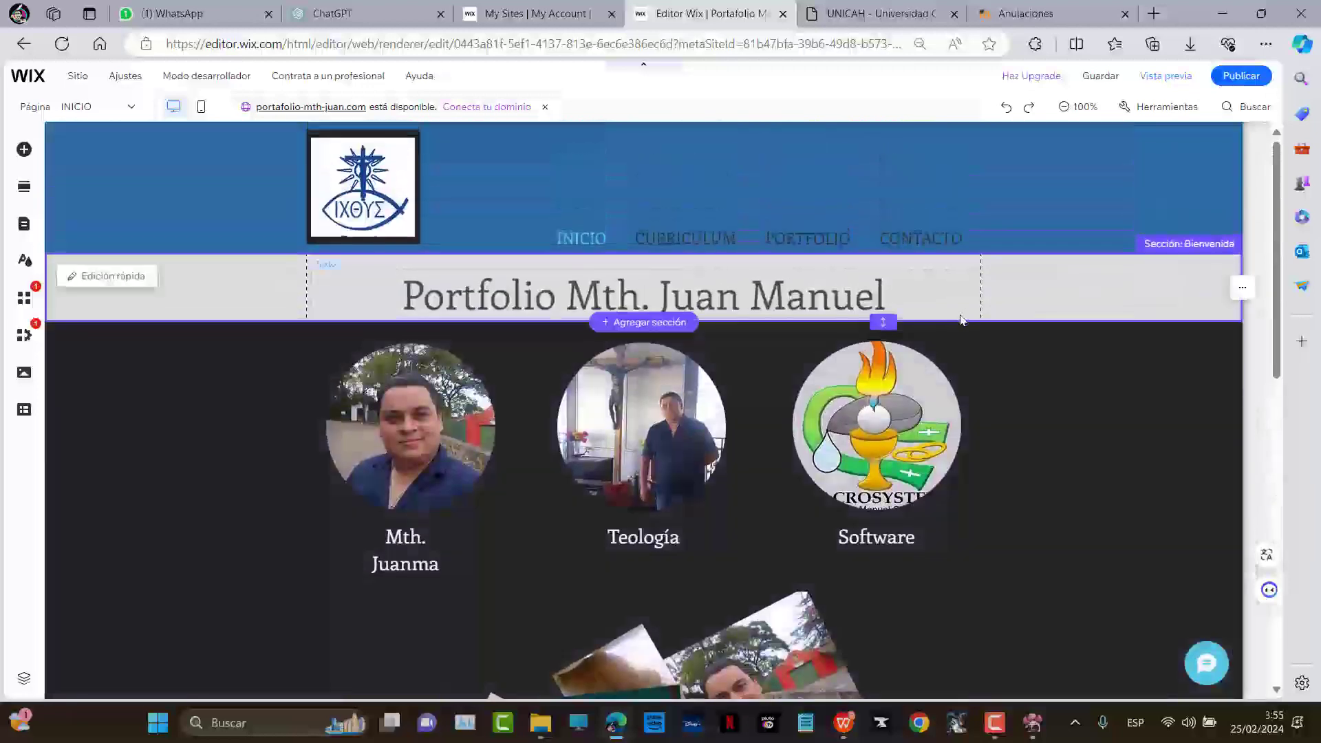
{"action": "scroll", "coordinate": [686, 321], "scroll_direction": "down", "scroll_amount": 5}
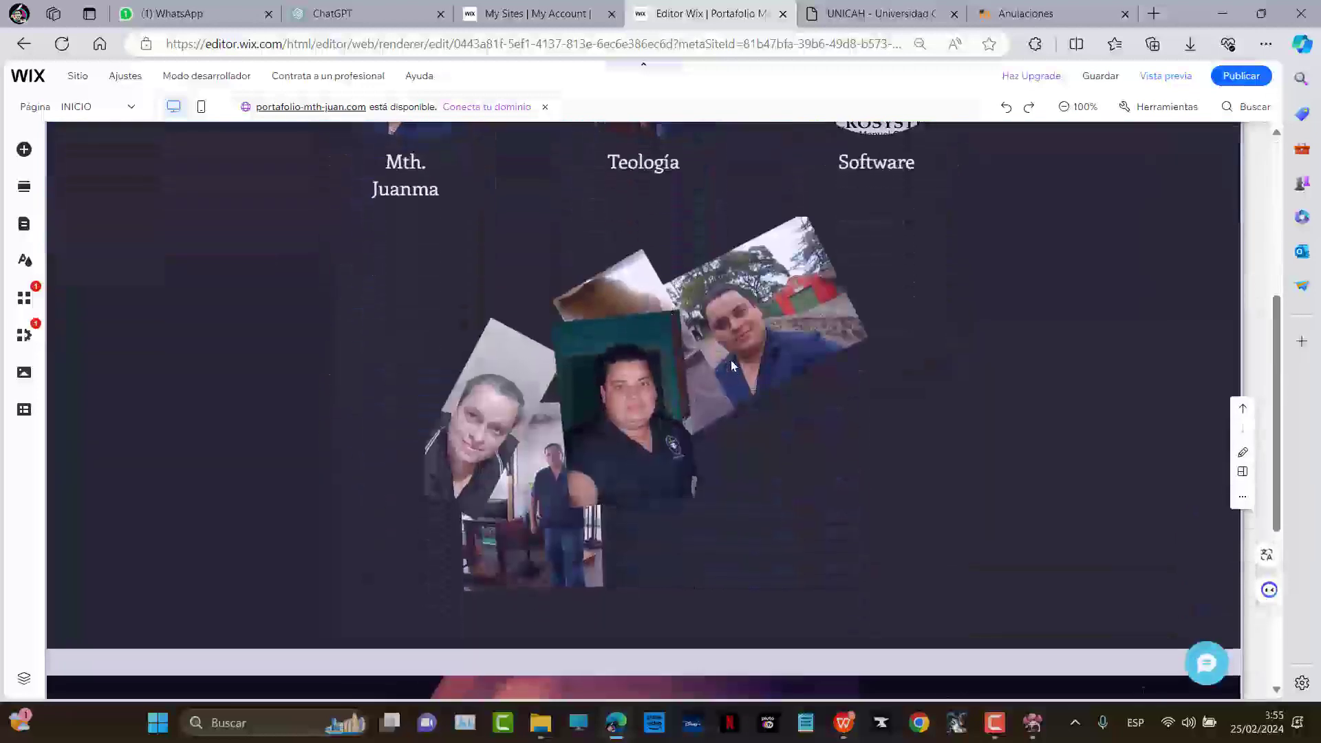
{"action": "scroll", "coordinate": [706, 358], "scroll_direction": "up", "scroll_amount": 3}
{"action": "scroll", "coordinate": [706, 358], "scroll_direction": "up", "scroll_amount": 2}
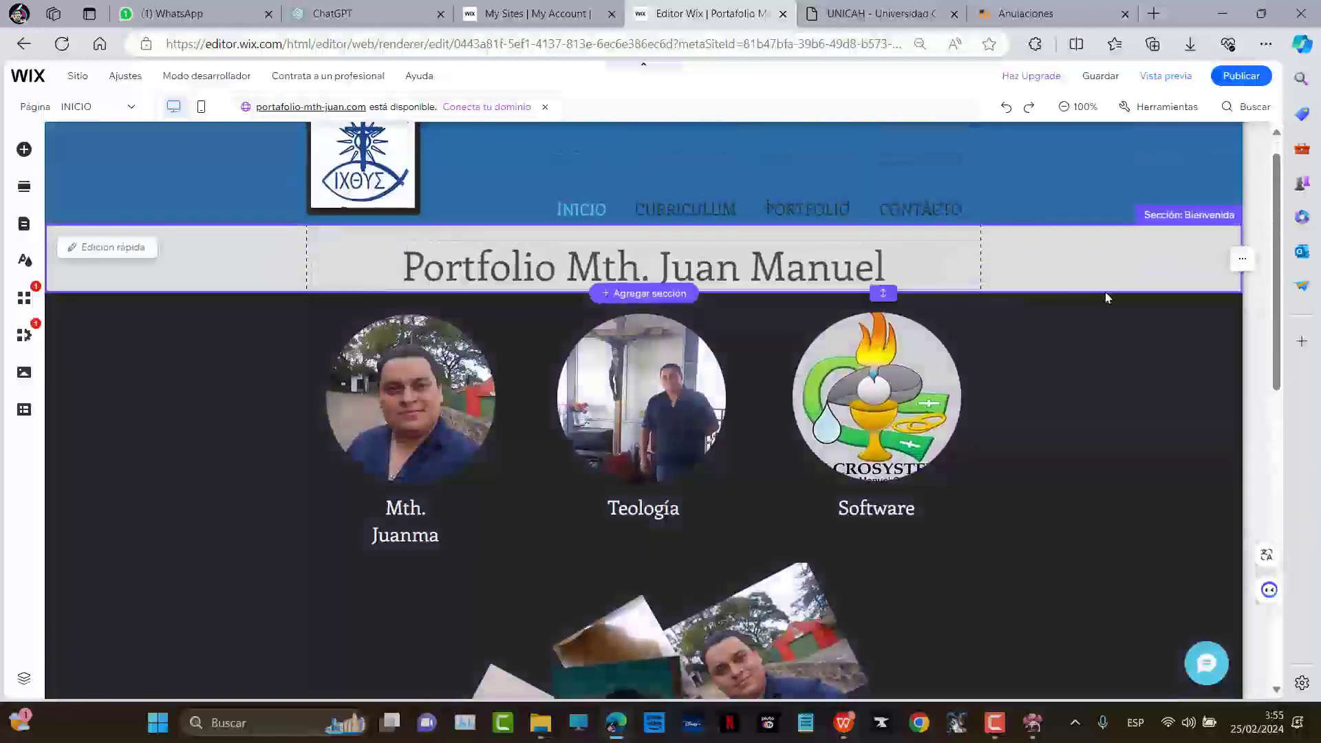
{"action": "left_click", "coordinate": [886, 289]}
{"action": "left_click_drag", "start_coordinate": [887, 292], "coordinate": [873, 518]}
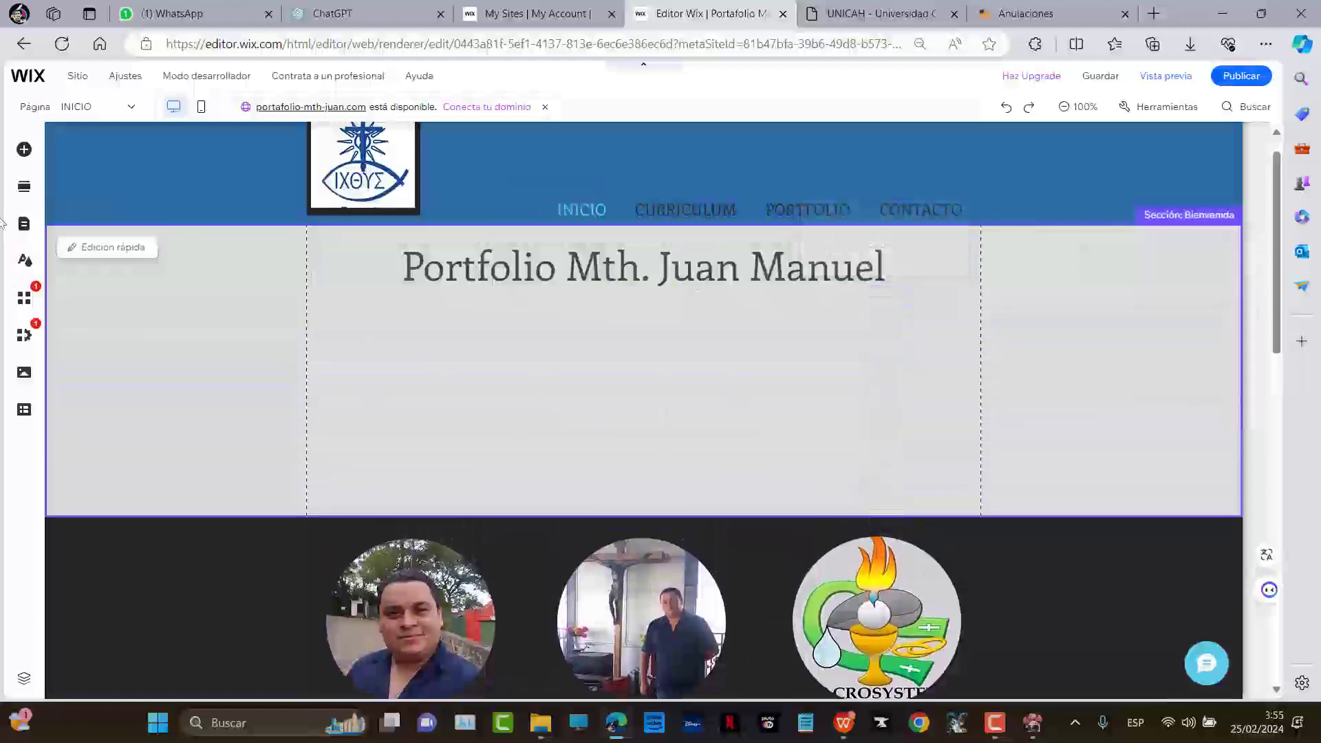
Add a paragraph from Textos under the portfolio title and widen it to 918 px
{"action": "left_click", "coordinate": [77, 157]}
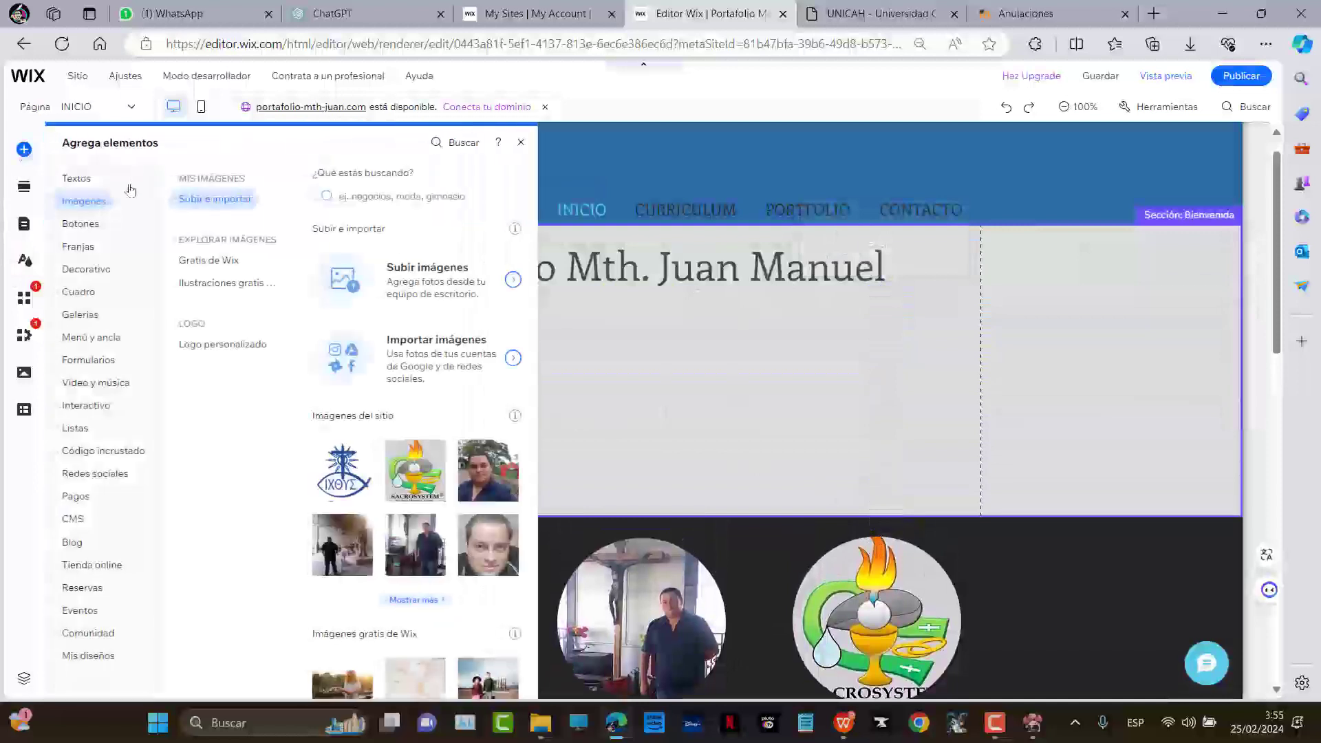
{"action": "left_click", "coordinate": [67, 183]}
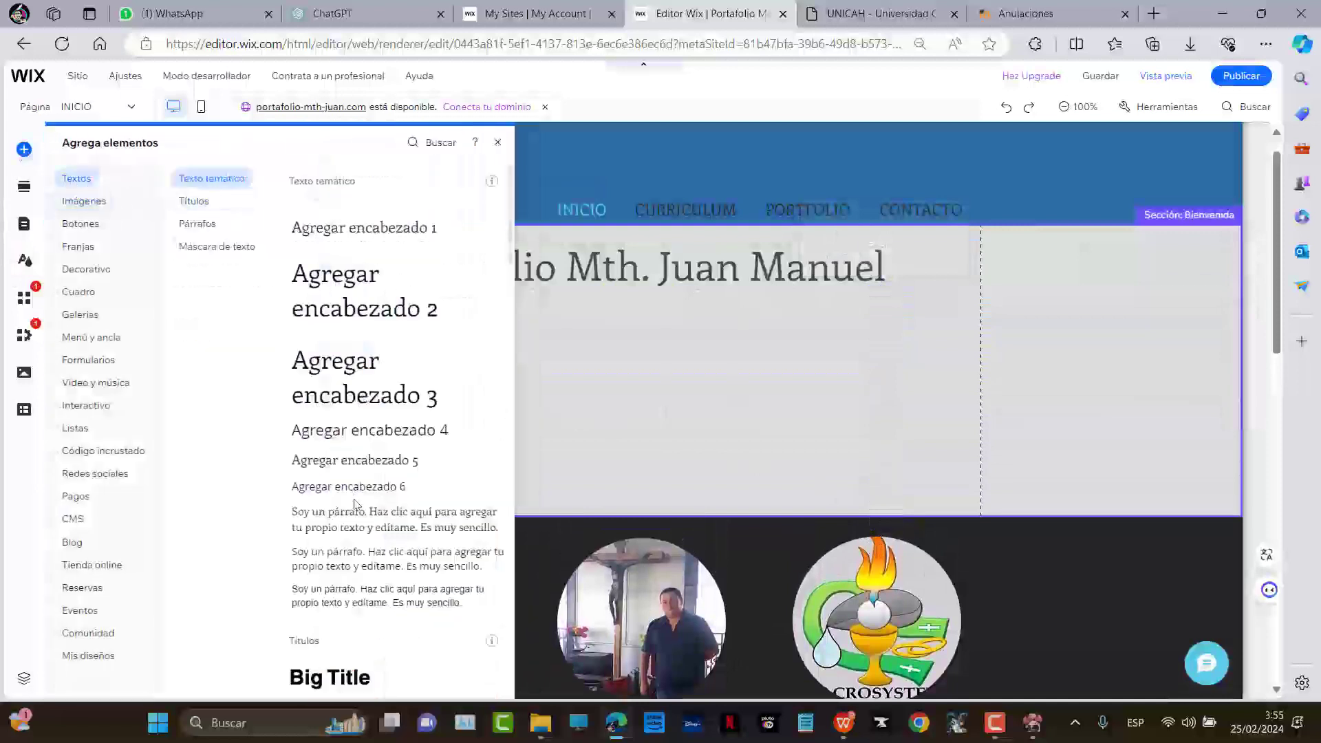
{"action": "left_click_drag", "start_coordinate": [327, 527], "coordinate": [356, 328]}
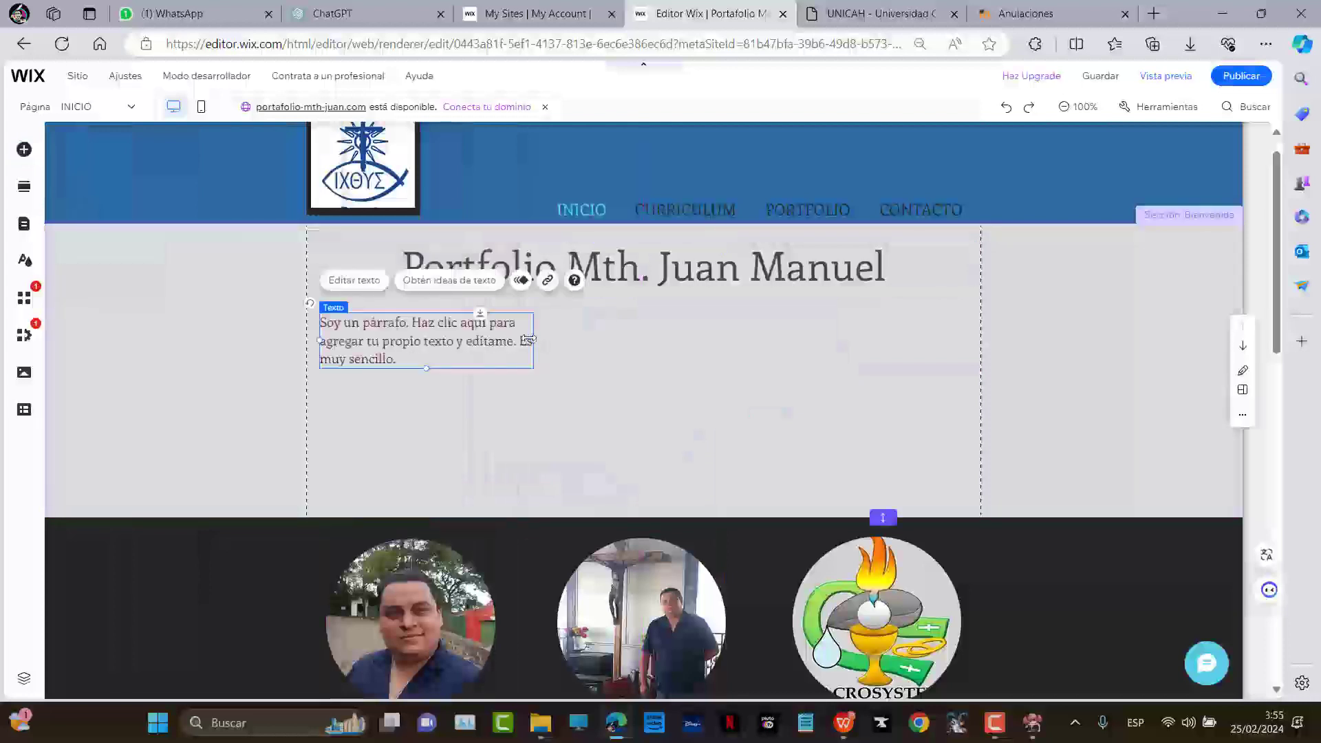
{"action": "left_click_drag", "start_coordinate": [528, 339], "coordinate": [969, 329]}
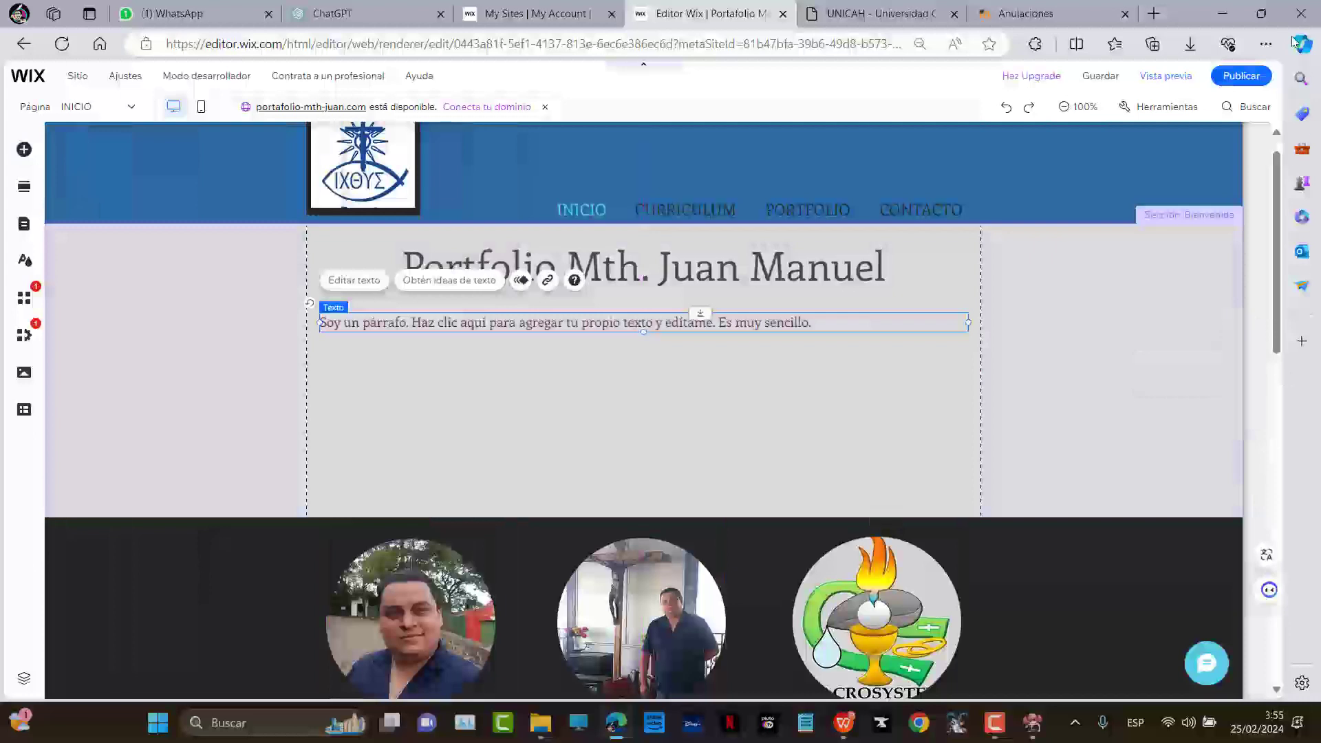
{"action": "left_click", "coordinate": [1302, 45]}
Paste Copilot's welcome paragraph over the placeholder text
{"action": "right_click", "coordinate": [1025, 265]}
{"action": "left_click", "coordinate": [1094, 279]}
{"action": "left_click", "coordinate": [455, 327]}
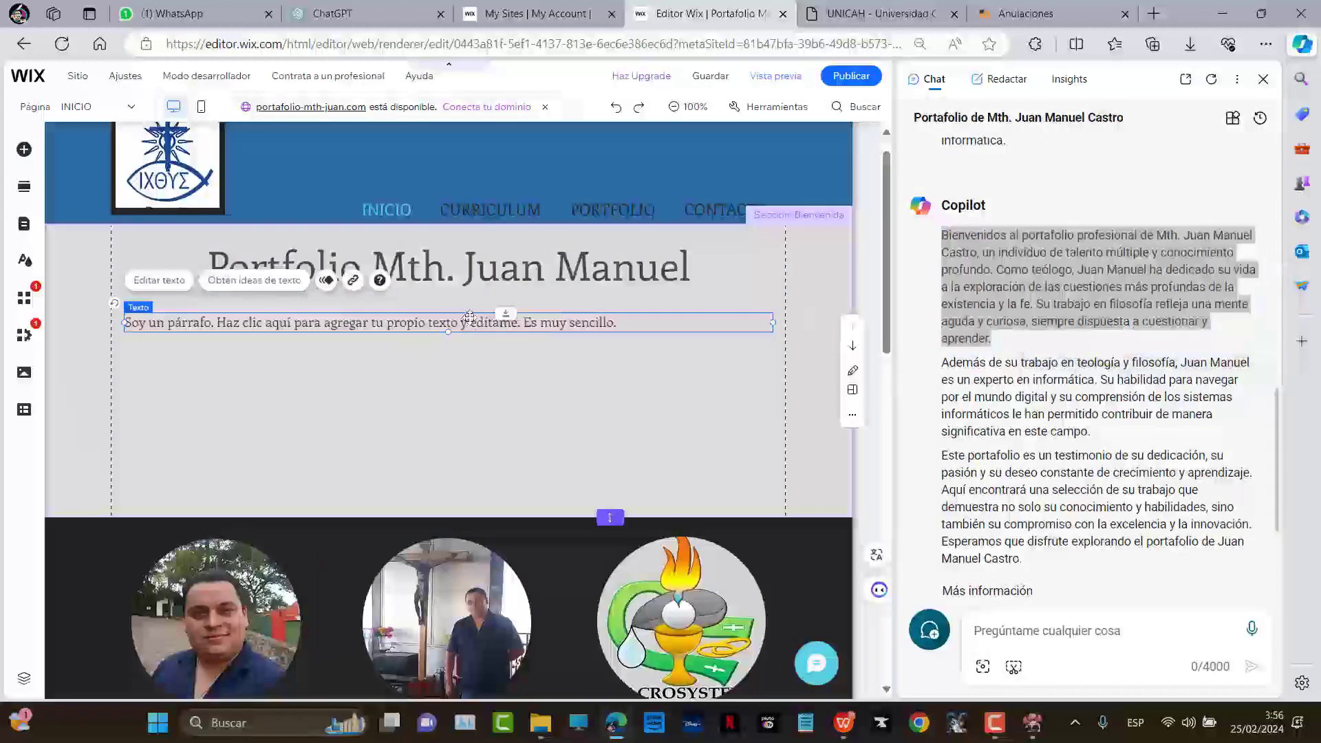
{"action": "left_click", "coordinate": [165, 287]}
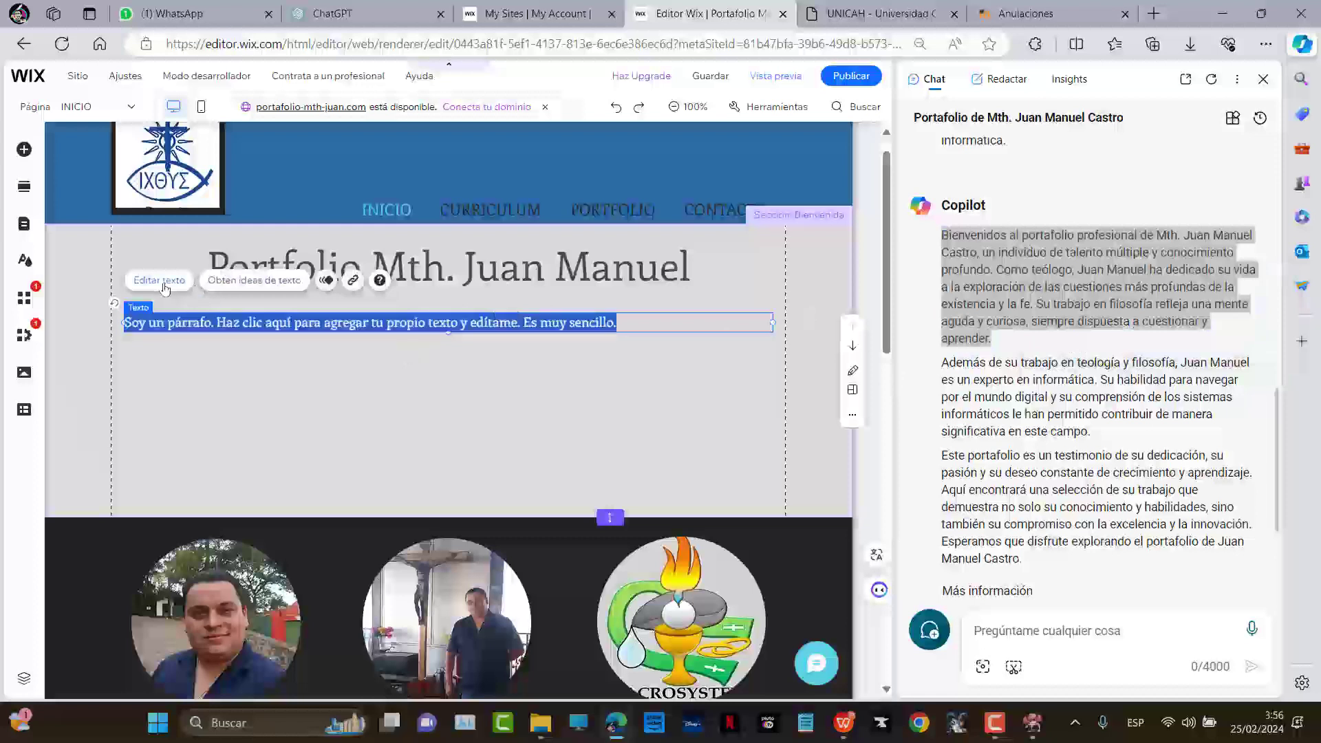
{"action": "type", "text": "Bienvenidos al portafolio profesional de Mth. Juan Manuel Castro, un individuo de talento múltiple y conocimiento profundo. Como teólogo, Juan Manuel ha dedicado su vida a la exploración de las cuestiones más profundas de la existencia y la fe. Su trabajo en filosofía refleja una mente aguda y curiosa, siempre dispuesta a cuestionar y aprender."}
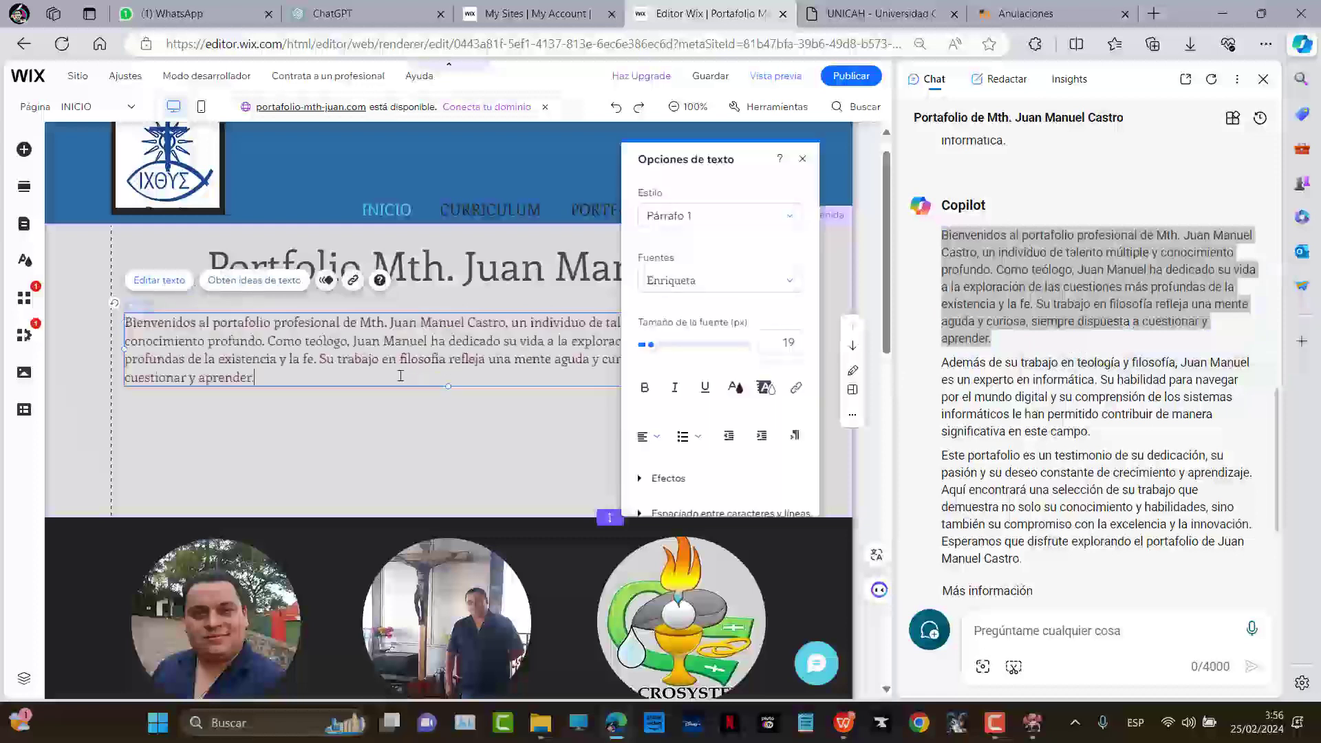
Set the welcome paragraph to 25 px, centre it, and close Copilot
{"action": "left_click_drag", "start_coordinate": [400, 376], "coordinate": [124, 320]}
{"action": "left_click_drag", "start_coordinate": [656, 352], "coordinate": [649, 351]}
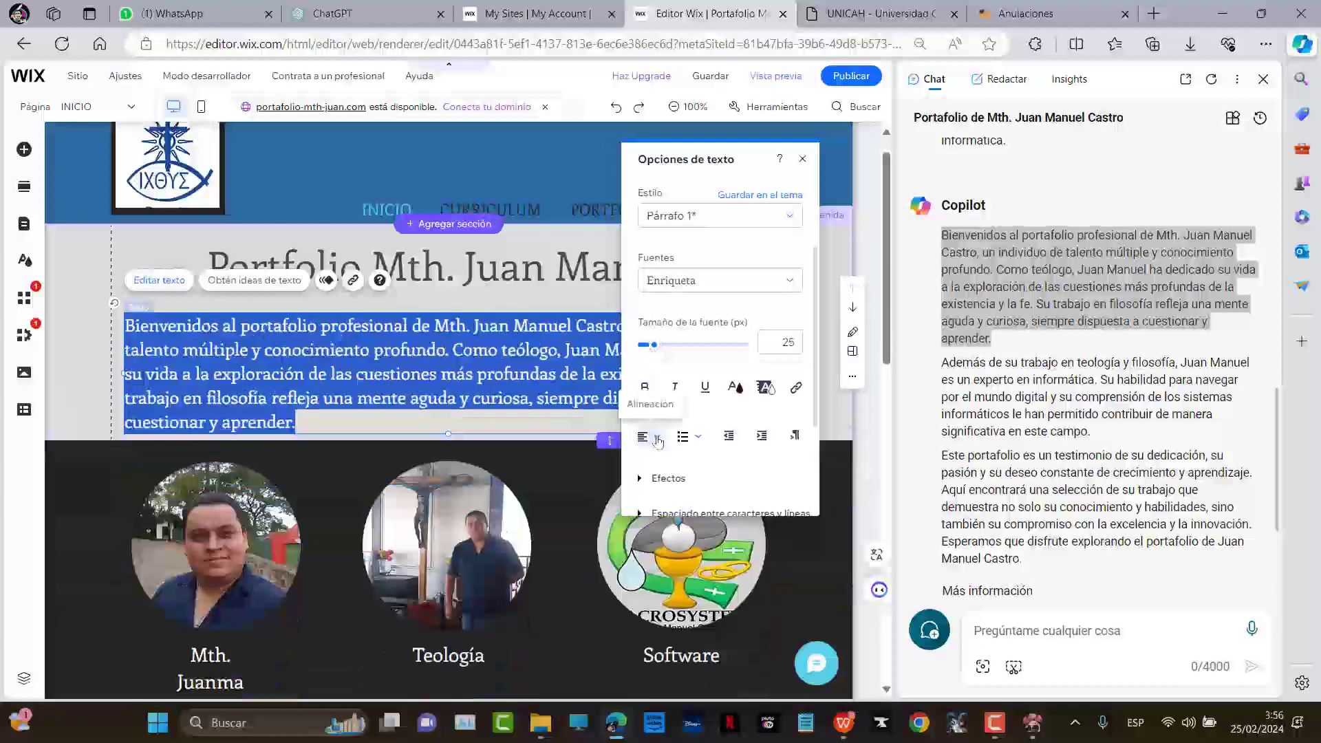
{"action": "left_click", "coordinate": [654, 436]}
{"action": "left_click", "coordinate": [657, 457]}
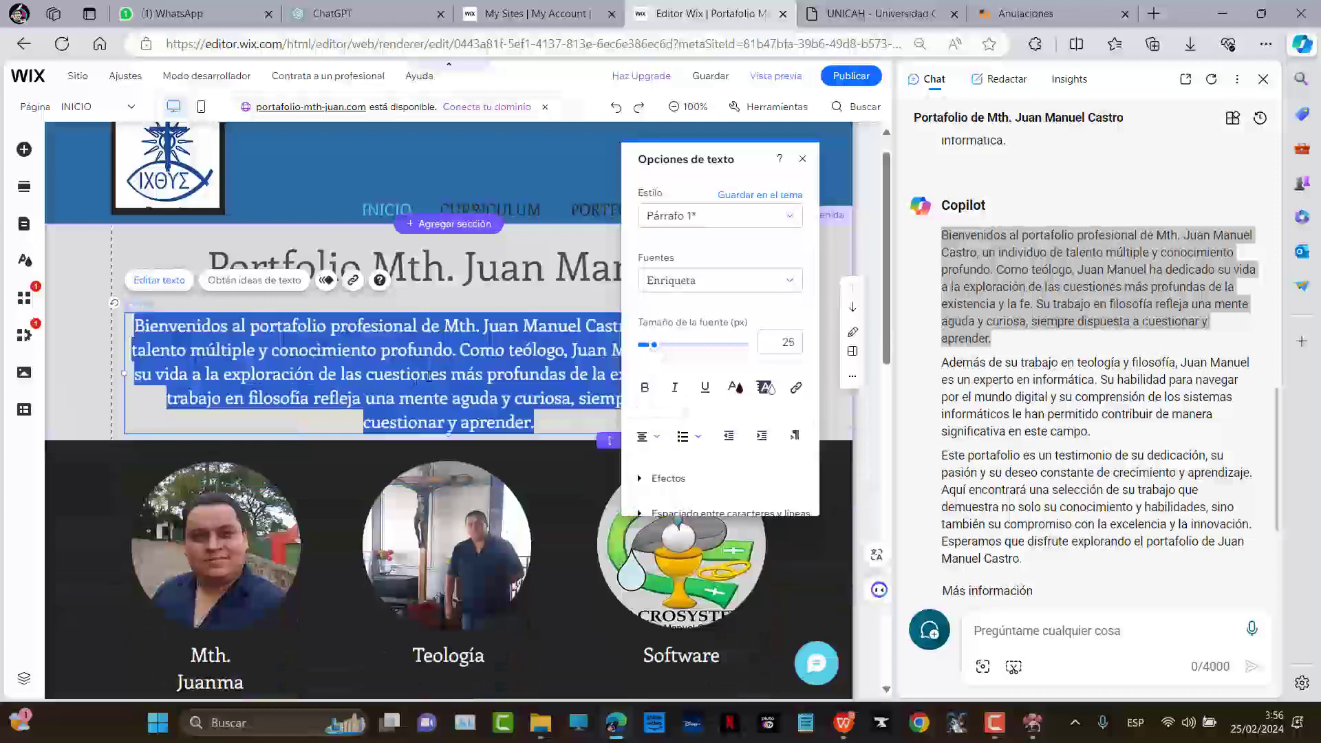
{"action": "left_click", "coordinate": [1265, 79]}
{"action": "left_click", "coordinate": [1023, 326]}
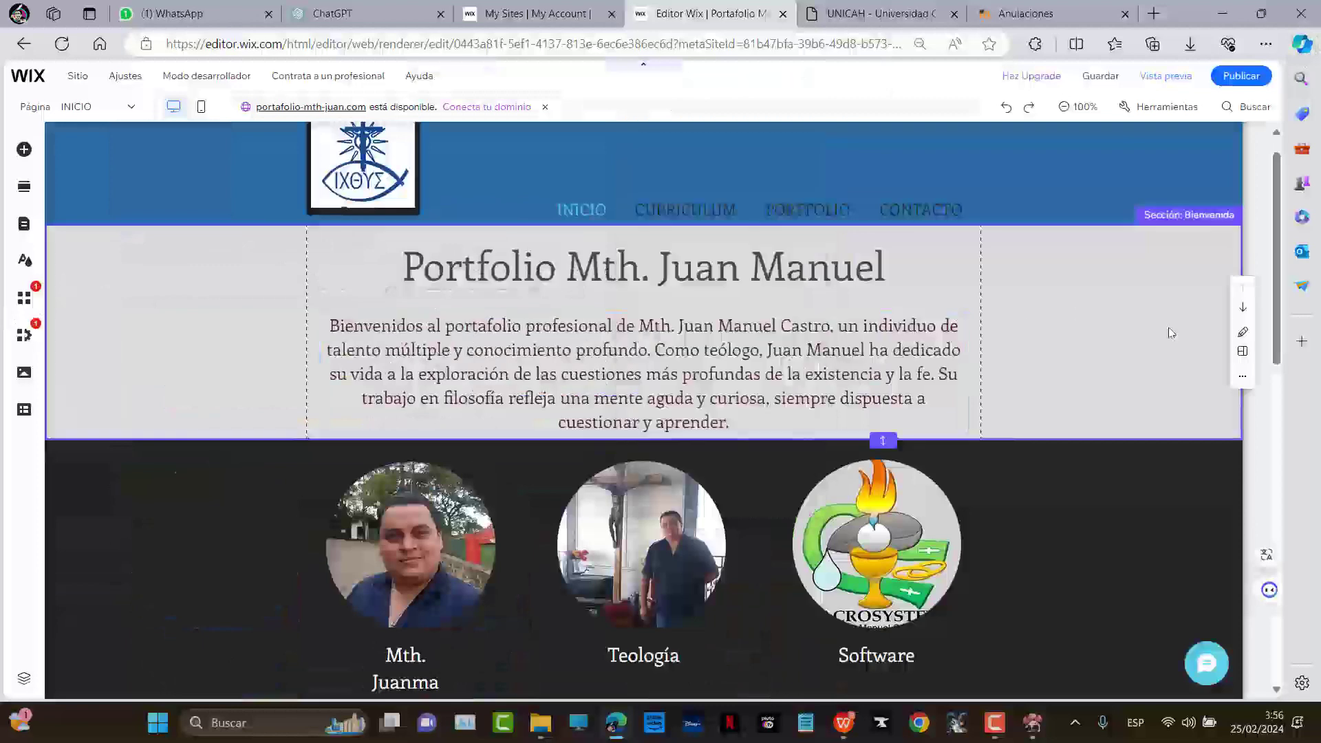
Preview the home page, return to the editor, and show the list of site pages
{"action": "left_click", "coordinate": [1165, 75]}
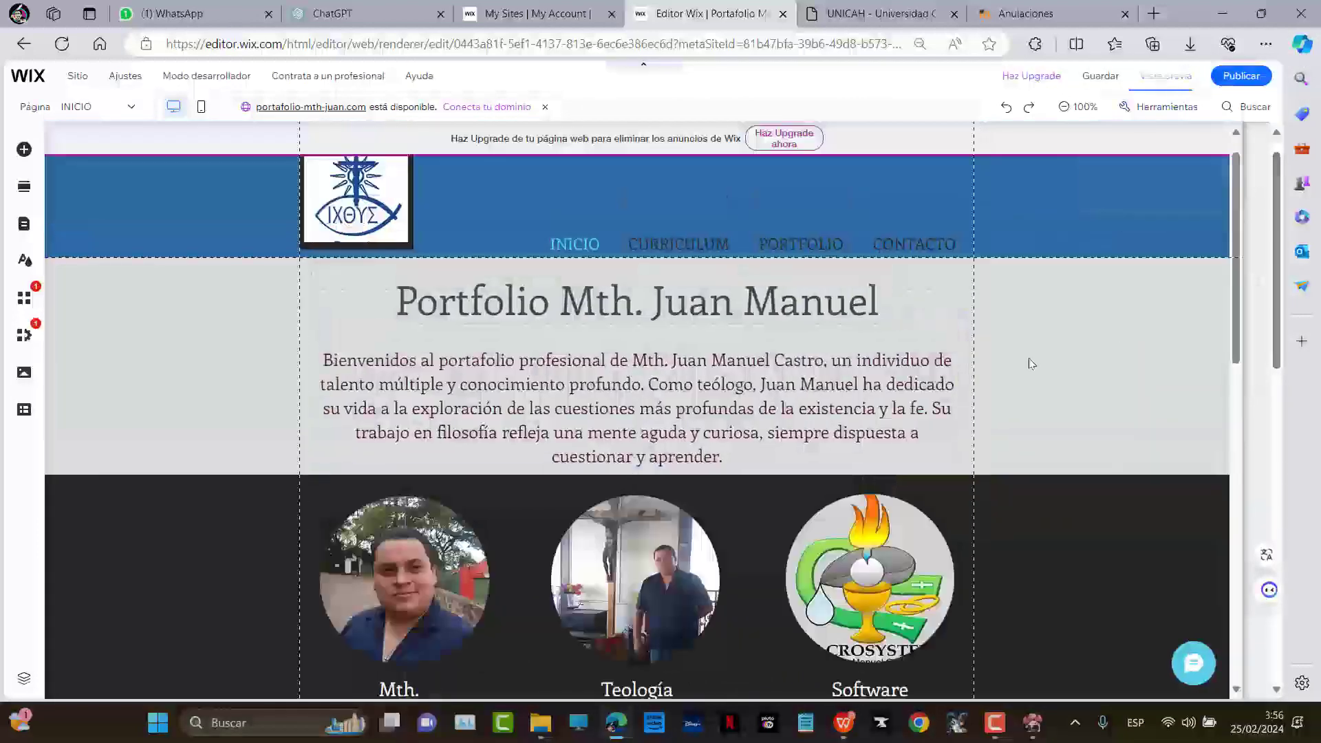
{"action": "scroll", "coordinate": [1017, 370], "scroll_direction": "down", "scroll_amount": 3}
{"action": "scroll", "coordinate": [1062, 365], "scroll_direction": "down", "scroll_amount": 5}
{"action": "scroll", "coordinate": [1061, 341], "scroll_direction": "up", "scroll_amount": 9}
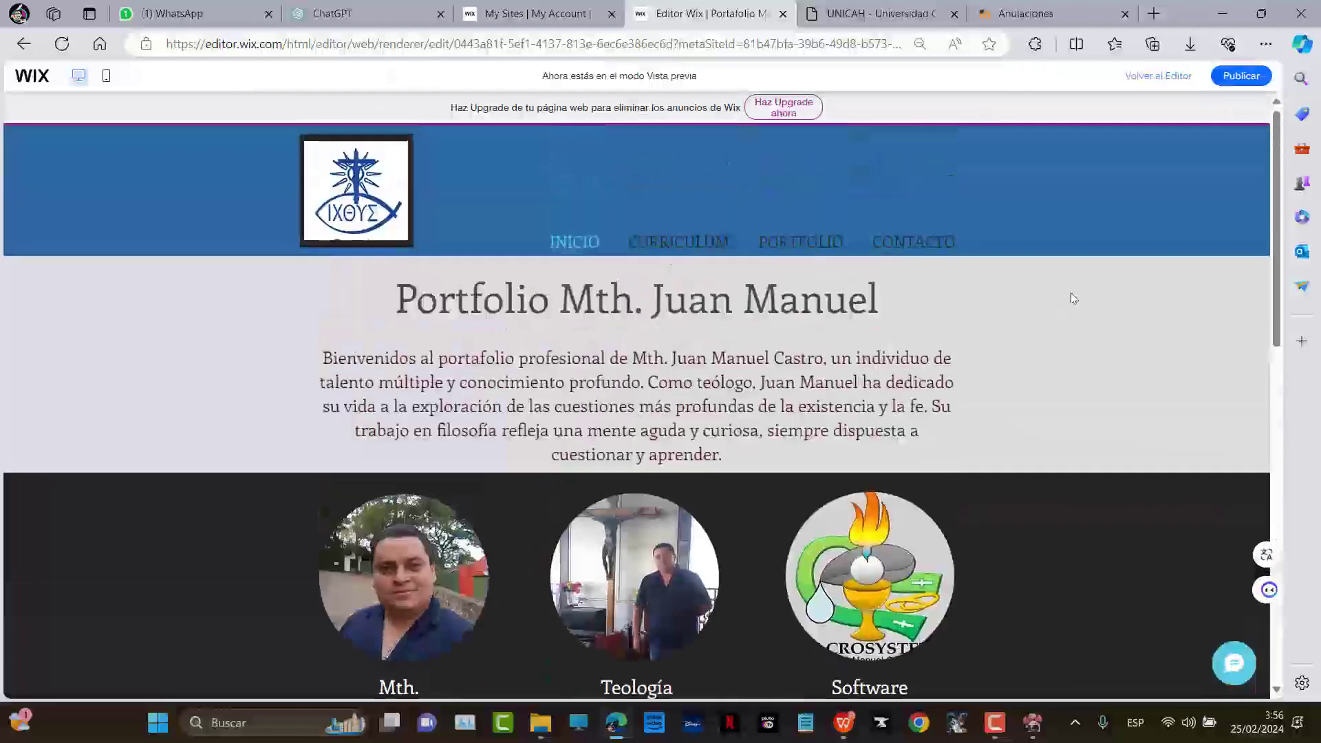
{"action": "scroll", "coordinate": [1081, 296], "scroll_direction": "down", "scroll_amount": 6}
{"action": "scroll", "coordinate": [1101, 286], "scroll_direction": "up", "scroll_amount": 5}
{"action": "scroll", "coordinate": [1100, 194], "scroll_direction": "up", "scroll_amount": 1}
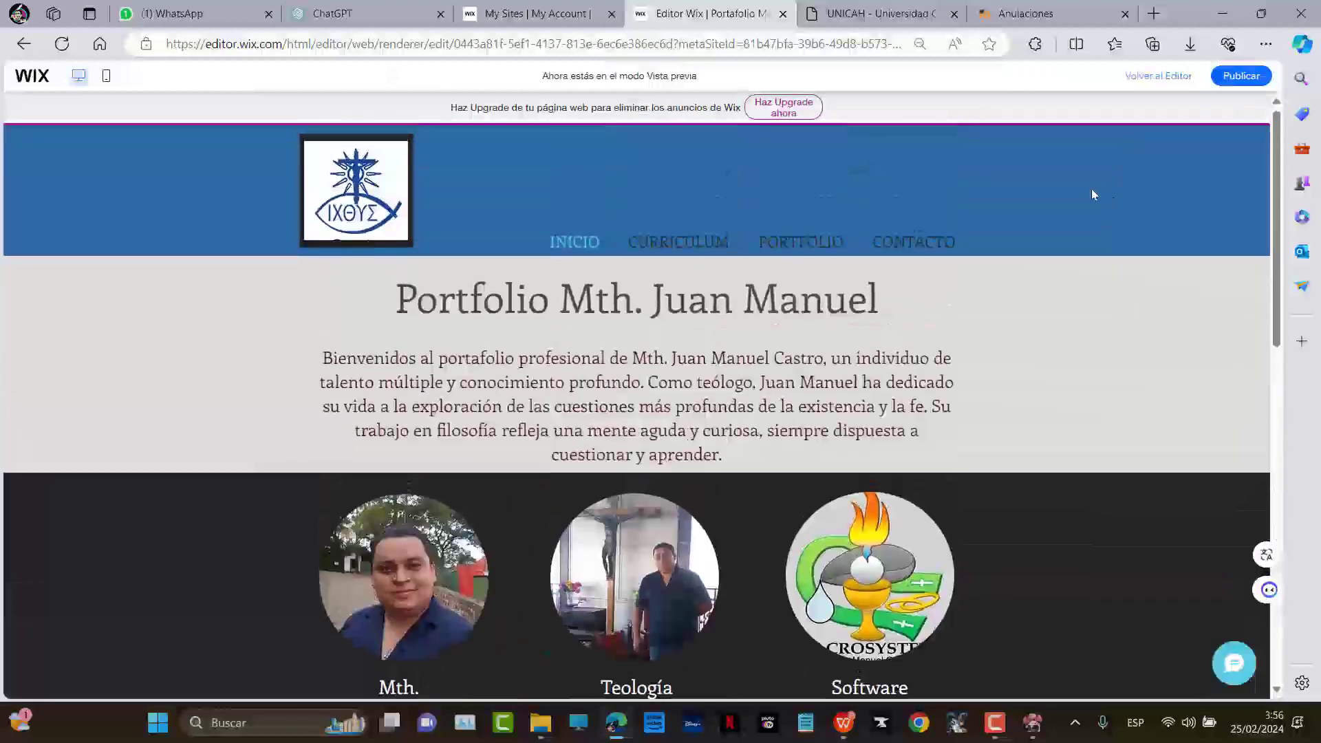
{"action": "left_click", "coordinate": [1175, 77]}
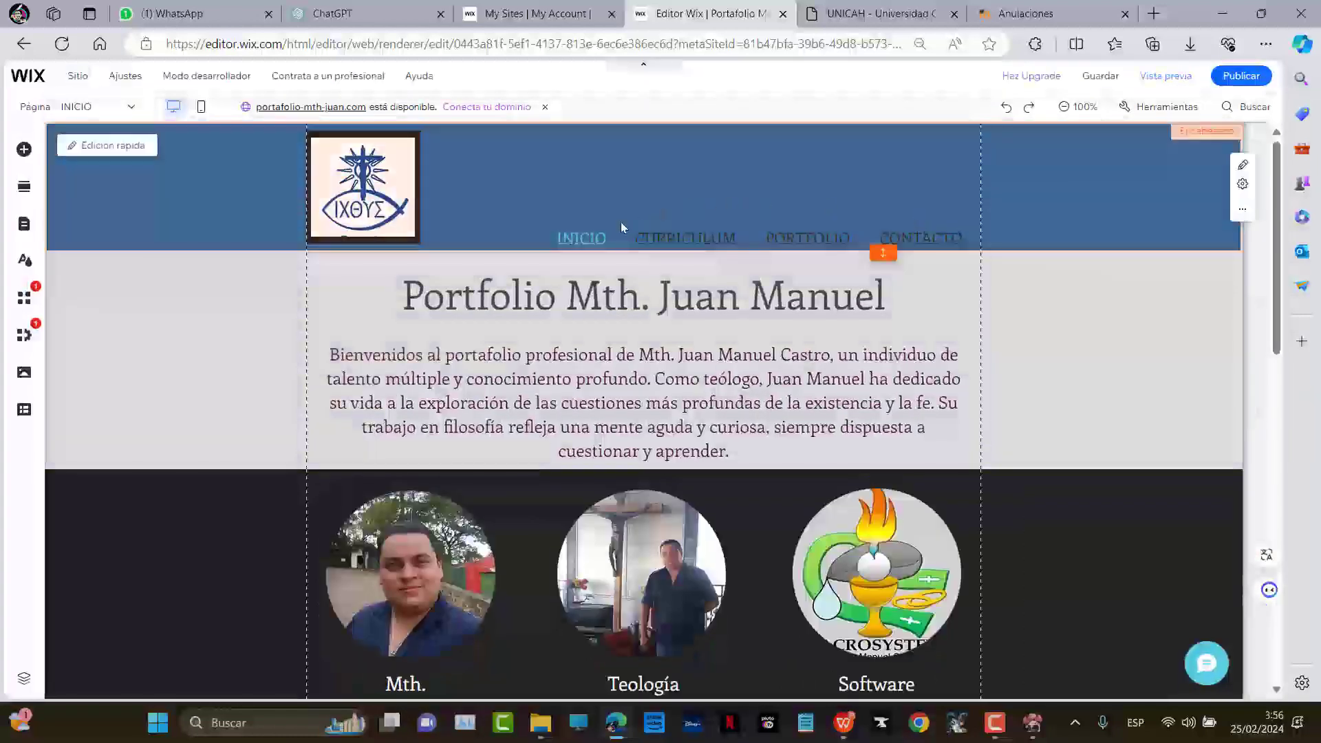
{"action": "left_click", "coordinate": [131, 106]}
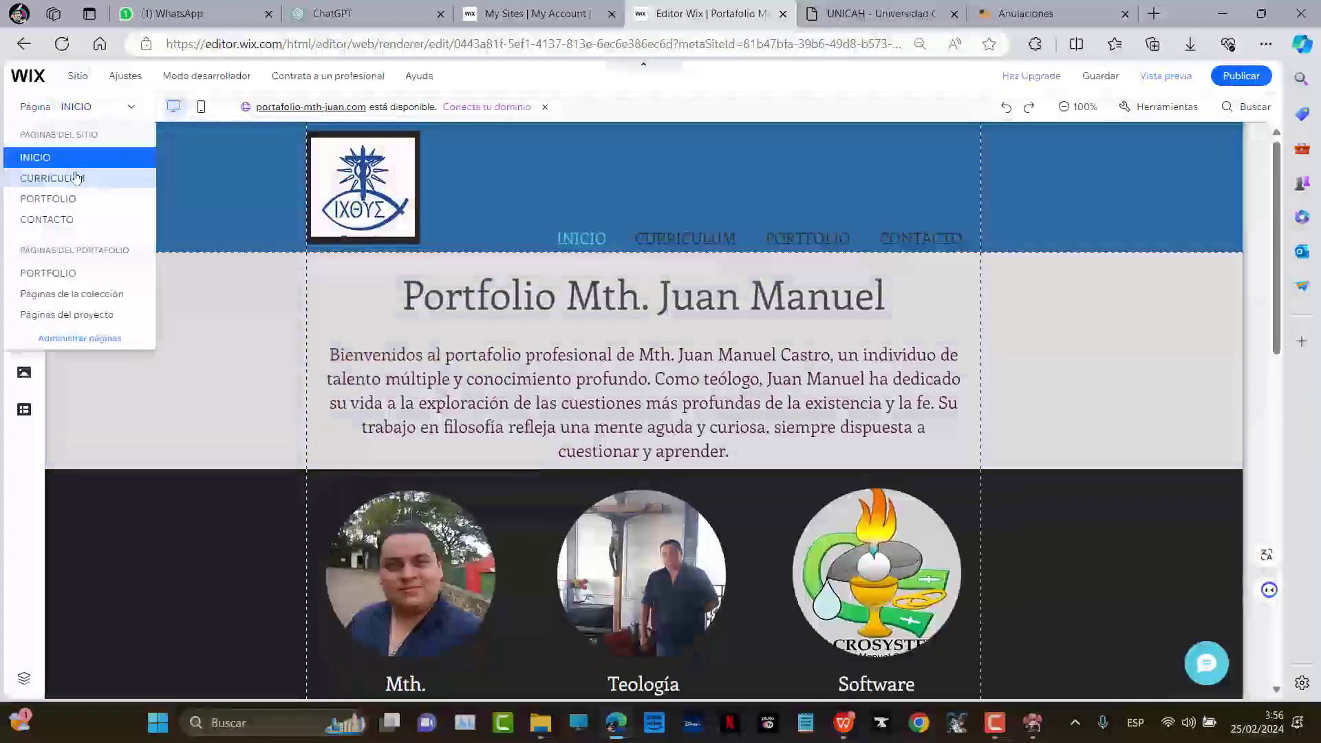
On the CURRICULUM page, set the title font size to about 53 and move it just above the monitor
{"action": "left_click", "coordinate": [77, 177]}
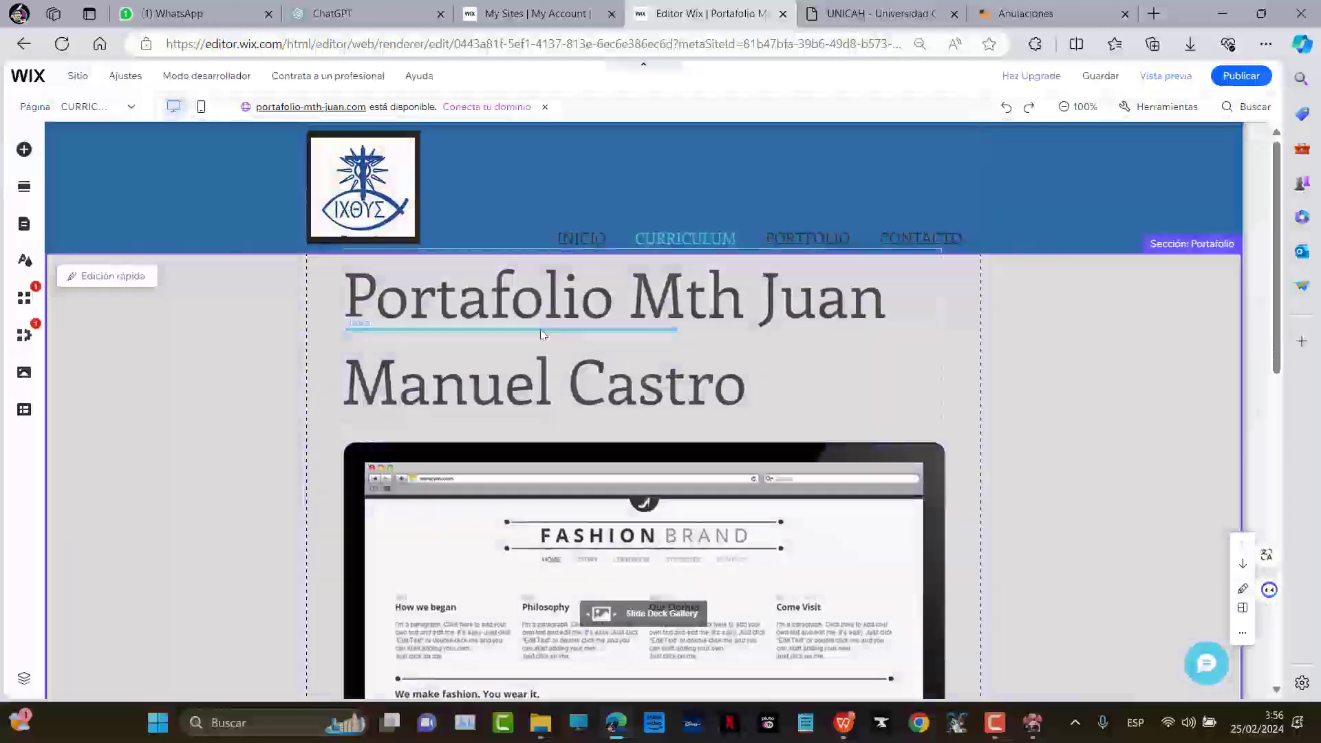
{"action": "left_click", "coordinate": [600, 330]}
{"action": "left_click", "coordinate": [702, 299]}
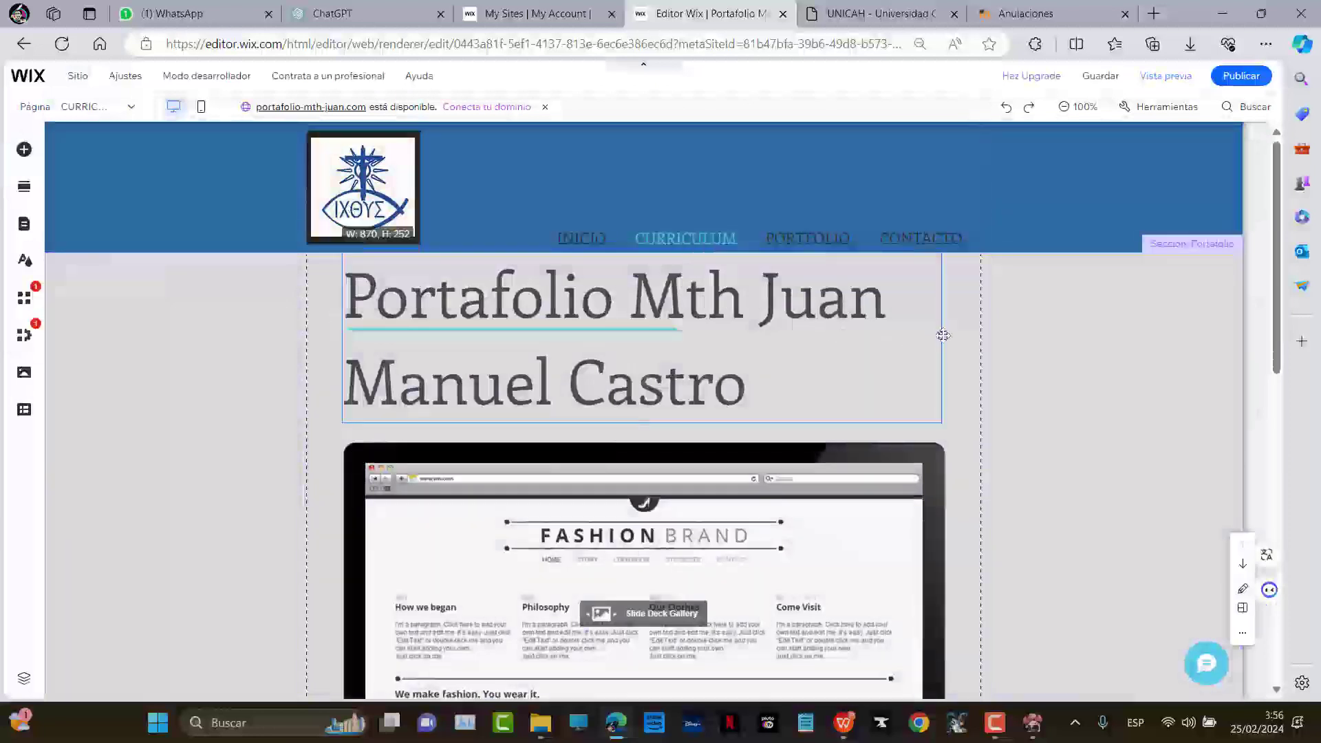
{"action": "left_click", "coordinate": [408, 457]}
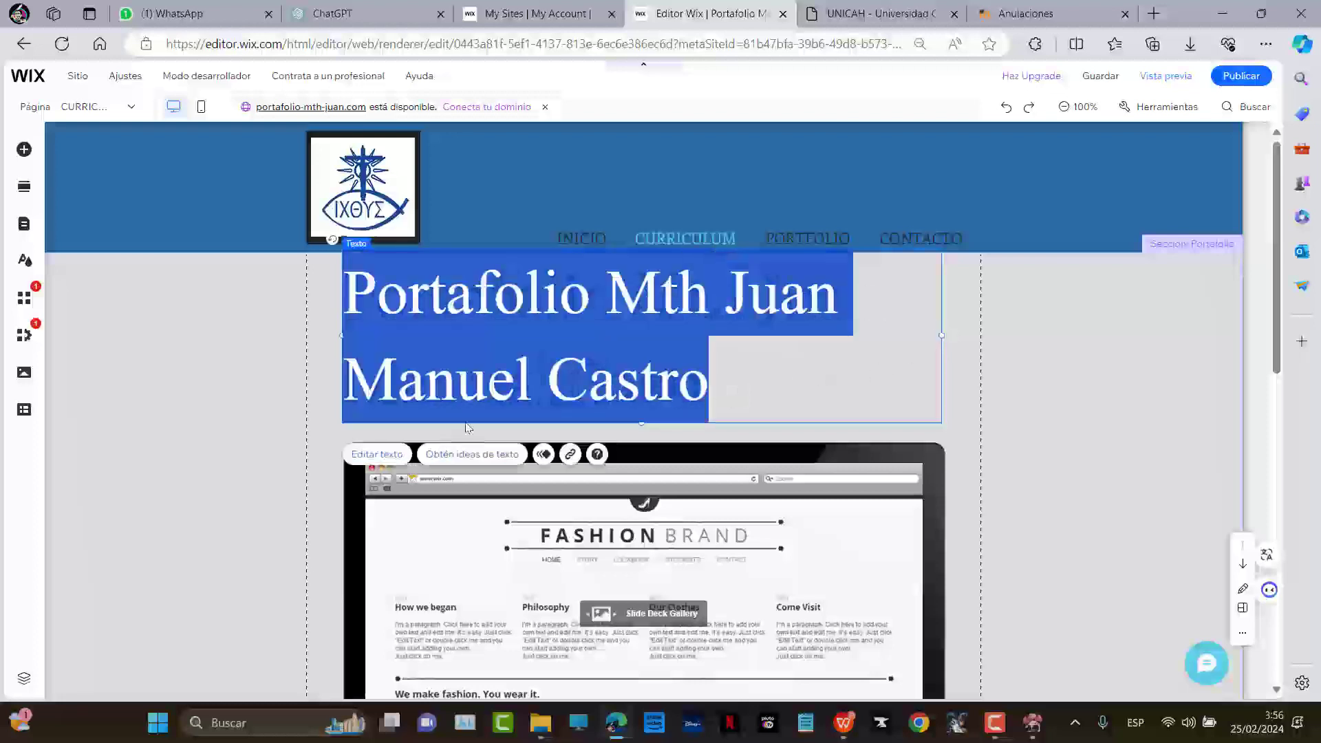
{"action": "left_click", "coordinate": [1003, 426]}
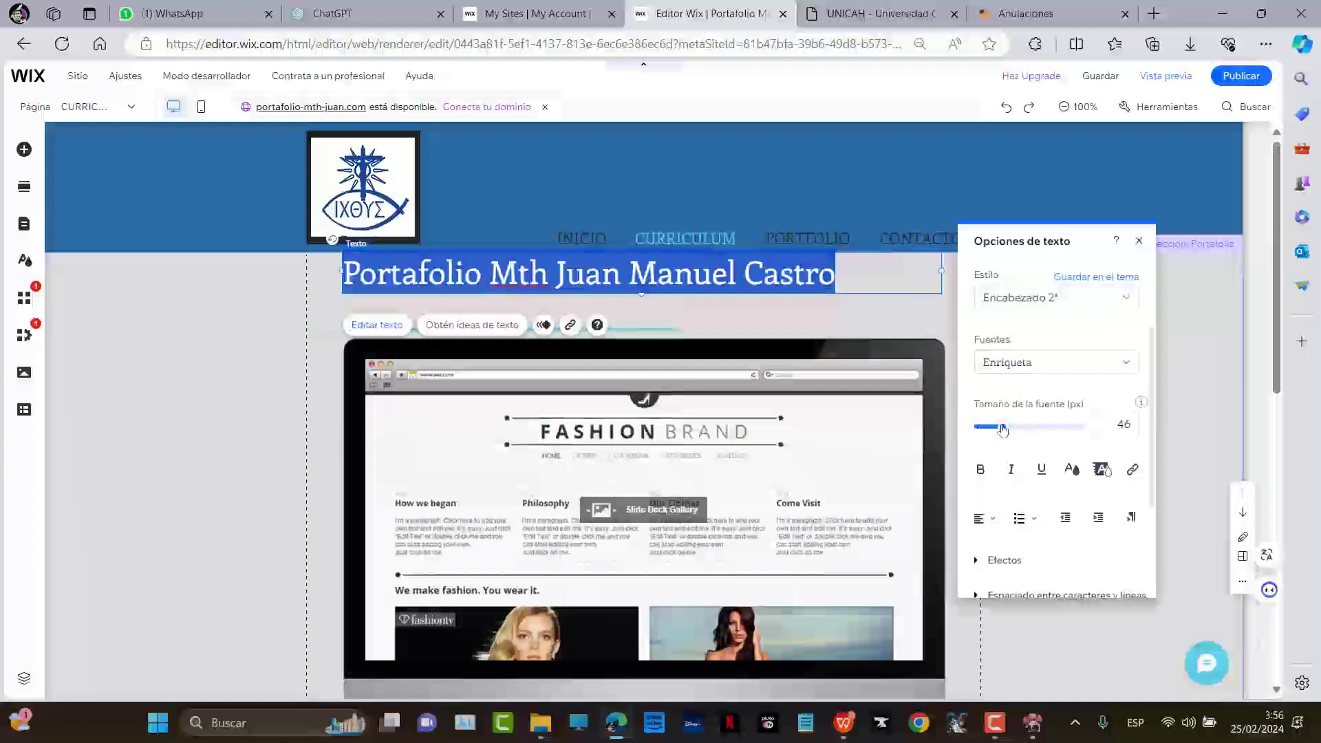
{"action": "left_click", "coordinate": [1012, 427]}
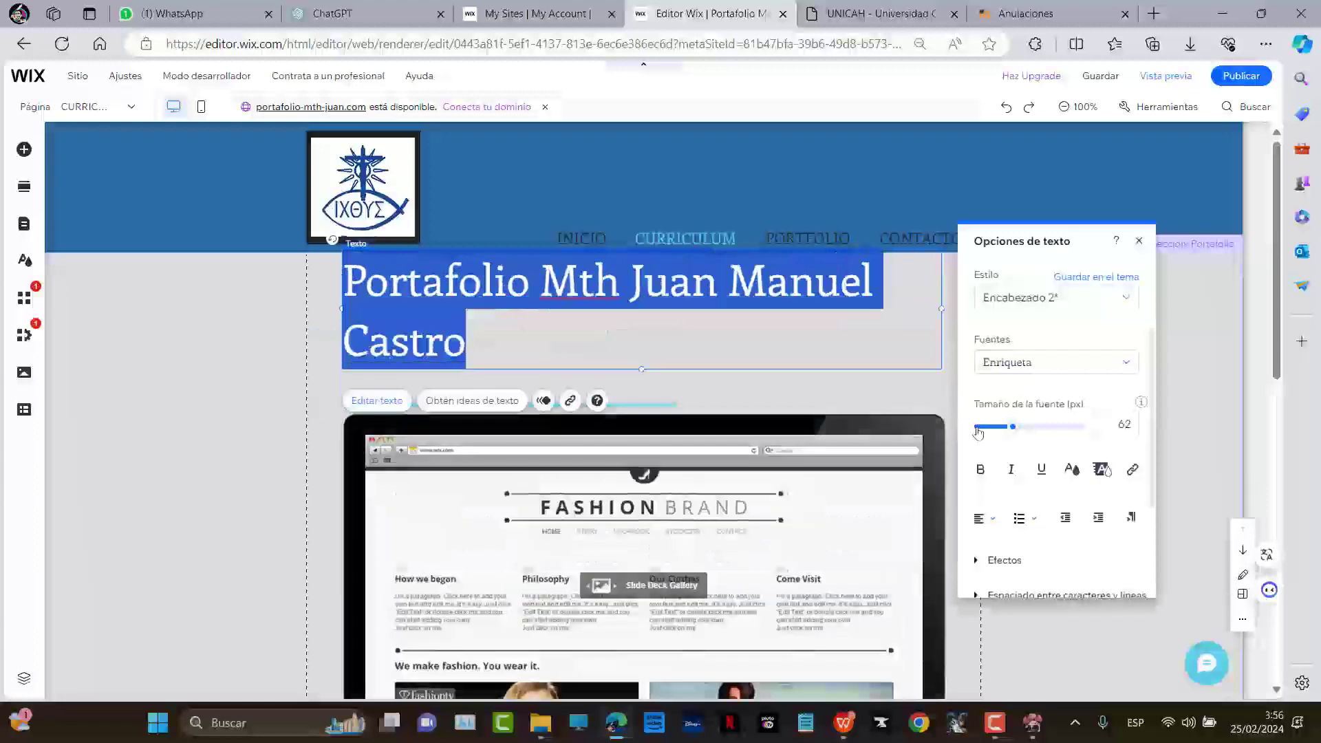
{"action": "left_click", "coordinate": [1004, 427]}
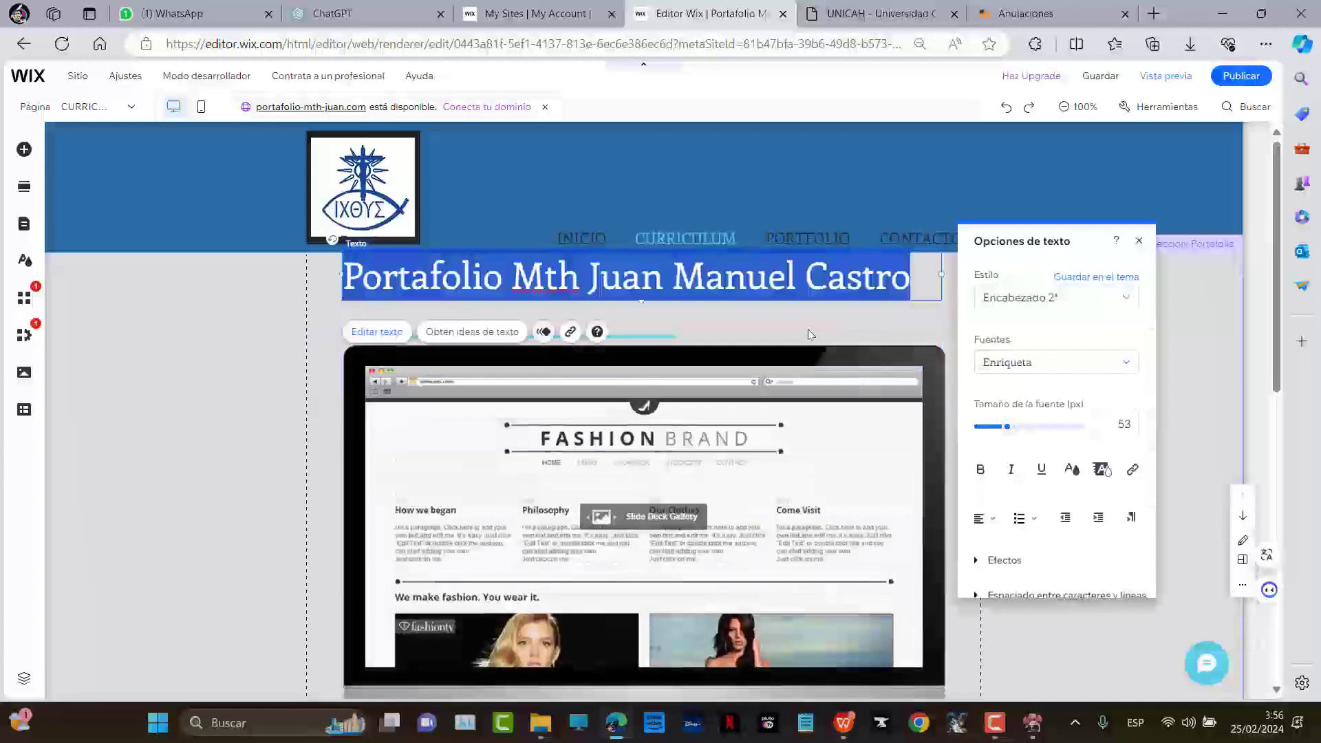
{"action": "left_click", "coordinate": [808, 329]}
{"action": "left_click_drag", "start_coordinate": [666, 282], "coordinate": [689, 319]}
{"action": "left_click_drag", "start_coordinate": [689, 310], "coordinate": [681, 341]}
Delete the slideshow on the monitor screen and the Redonda round image gallery
{"action": "scroll", "coordinate": [681, 415], "scroll_direction": "down", "scroll_amount": 1}
{"action": "left_click", "coordinate": [772, 392]}
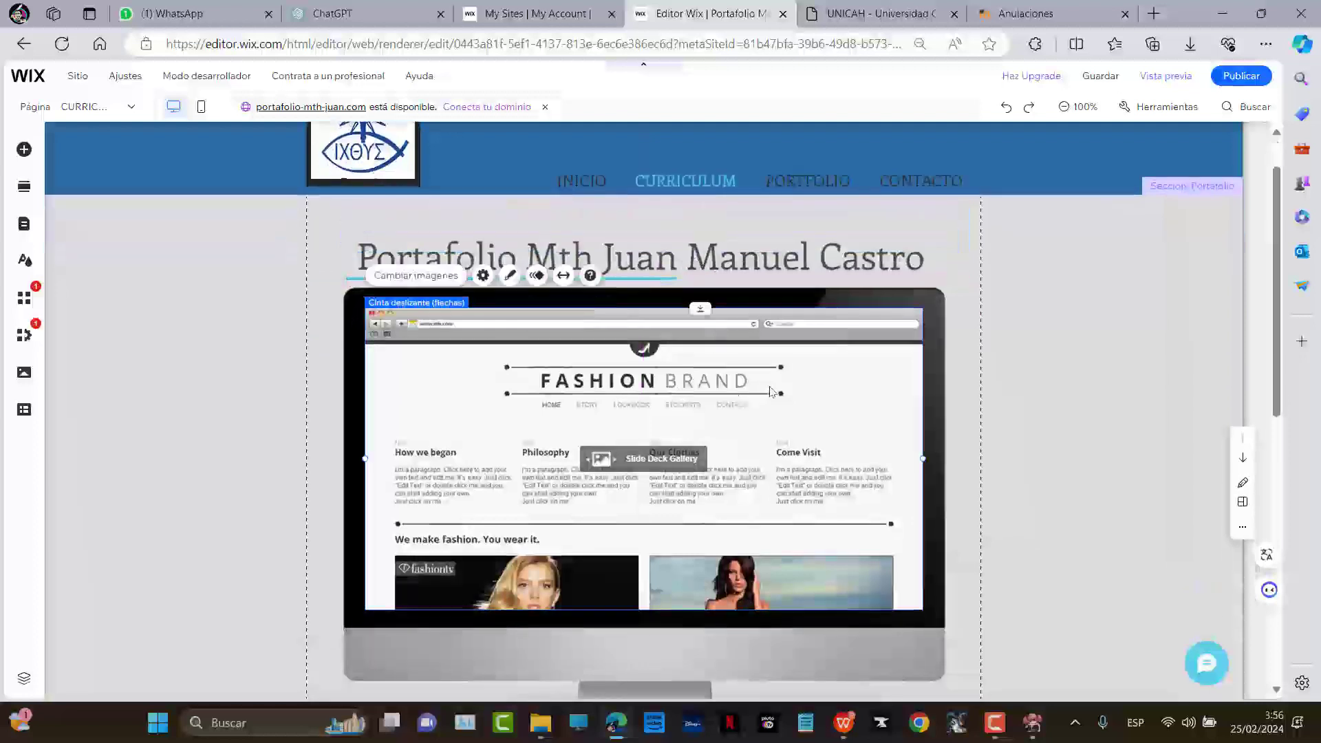
{"action": "key", "text": "Delete"}
{"action": "left_click", "coordinate": [755, 413]}
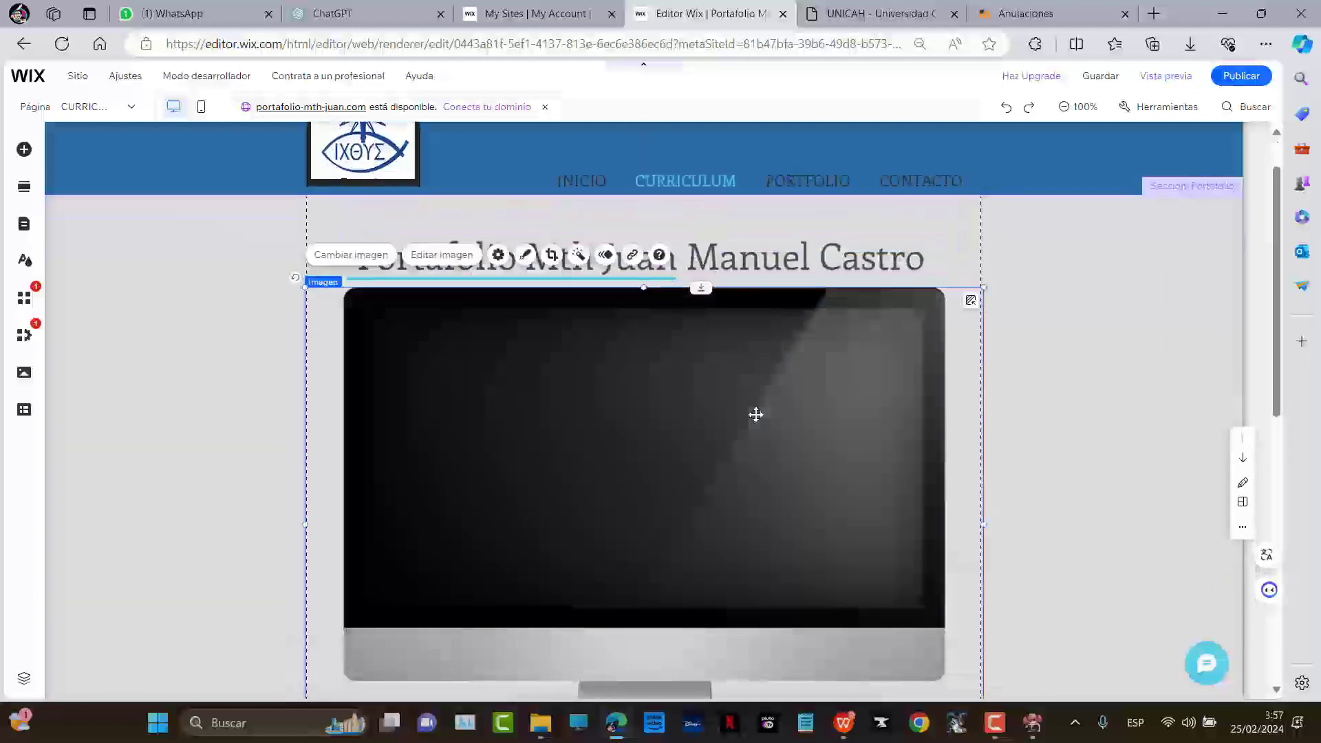
{"action": "scroll", "coordinate": [758, 415], "scroll_direction": "down", "scroll_amount": 4}
{"action": "scroll", "coordinate": [628, 473], "scroll_direction": "down", "scroll_amount": 4}
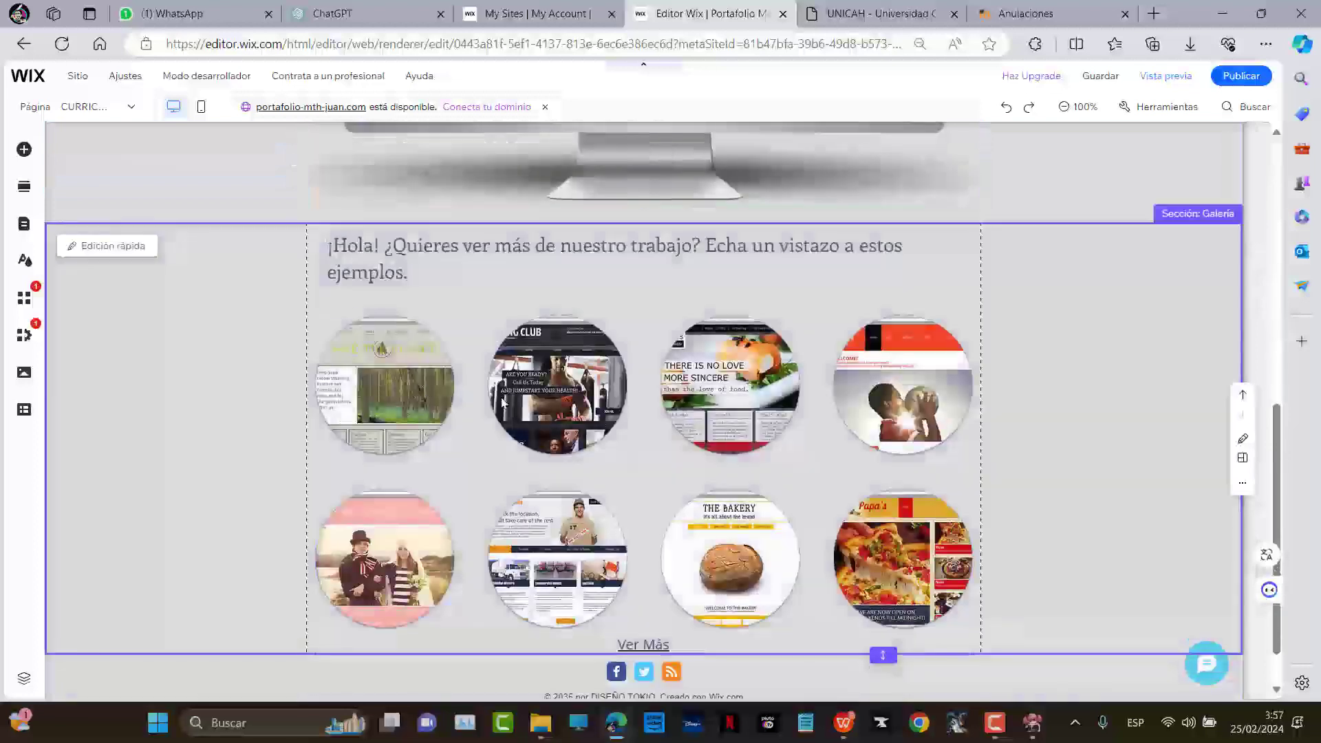
{"action": "left_click", "coordinate": [596, 411]}
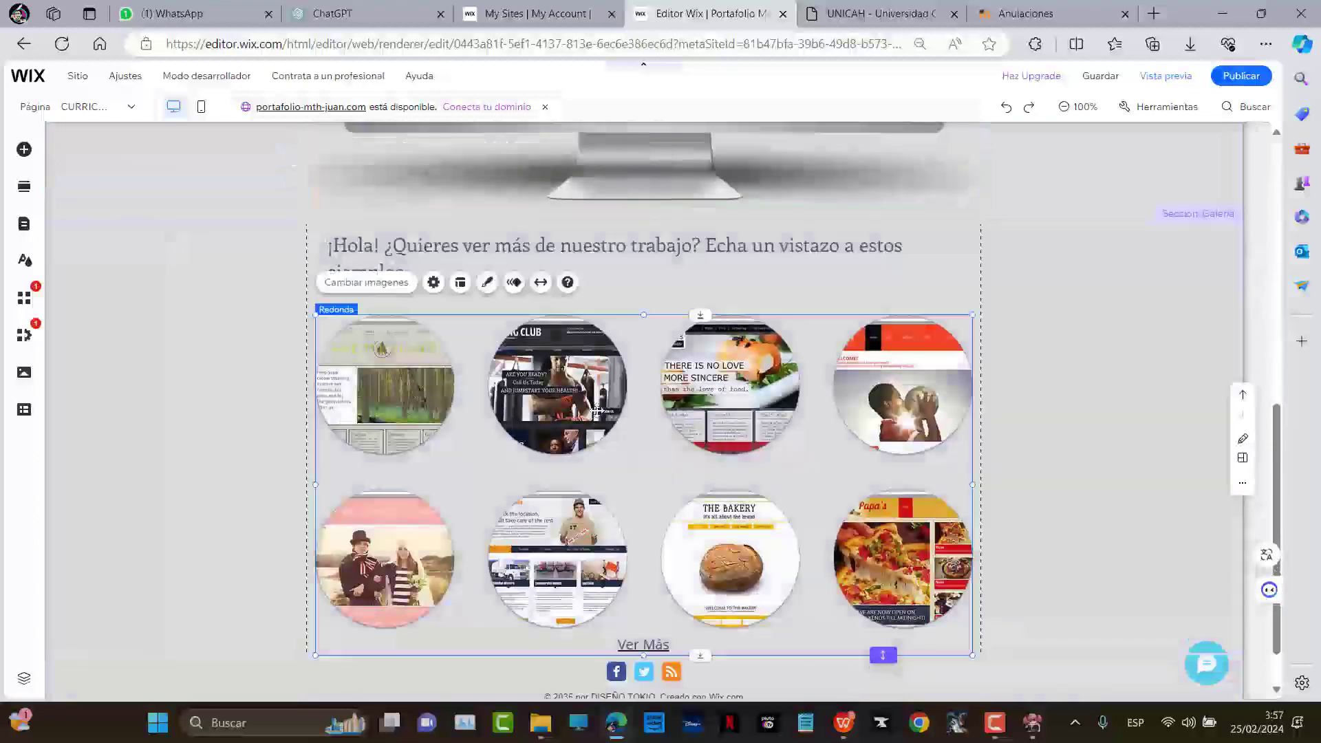
{"action": "key", "text": "Delete"}
{"action": "scroll", "coordinate": [671, 419], "scroll_direction": "up", "scroll_amount": 7}
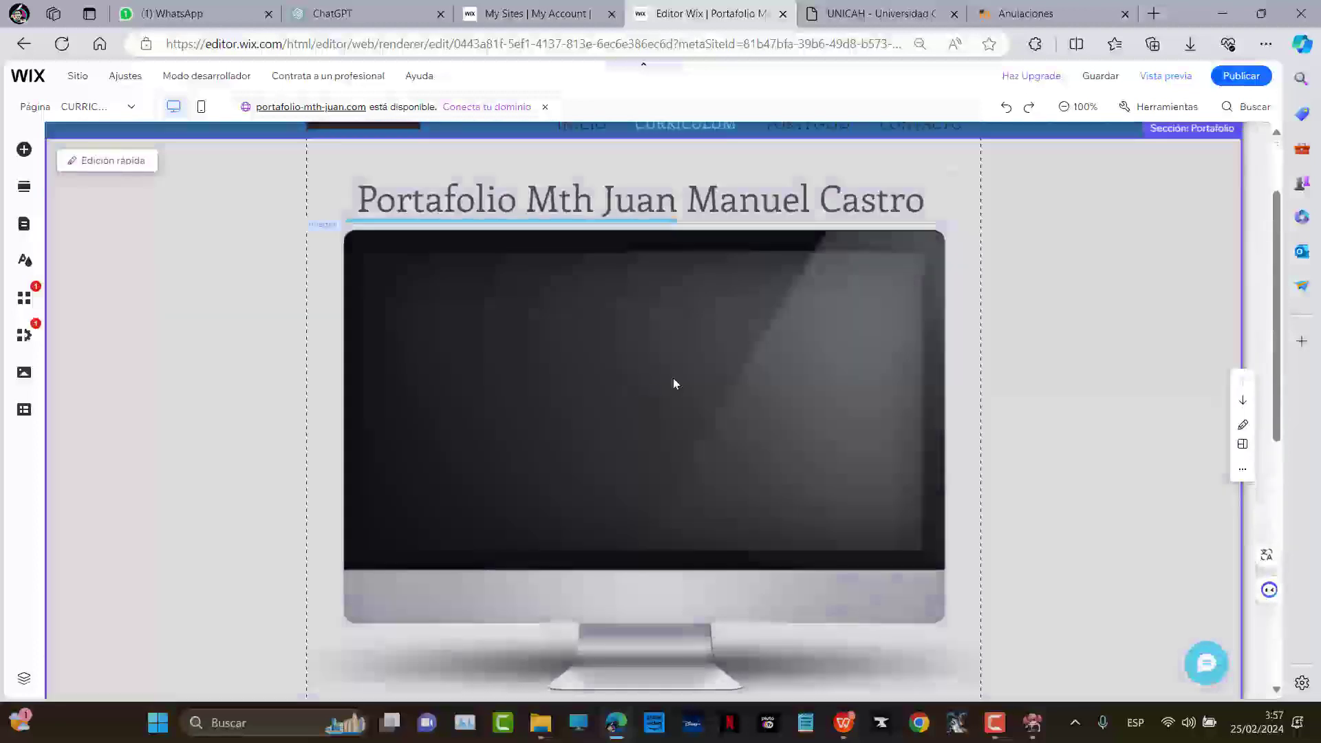
Browse the Add Elements panel to the Código incrustado category showing Incrustar HTML
{"action": "left_click", "coordinate": [24, 149]}
{"action": "left_click", "coordinate": [207, 224]}
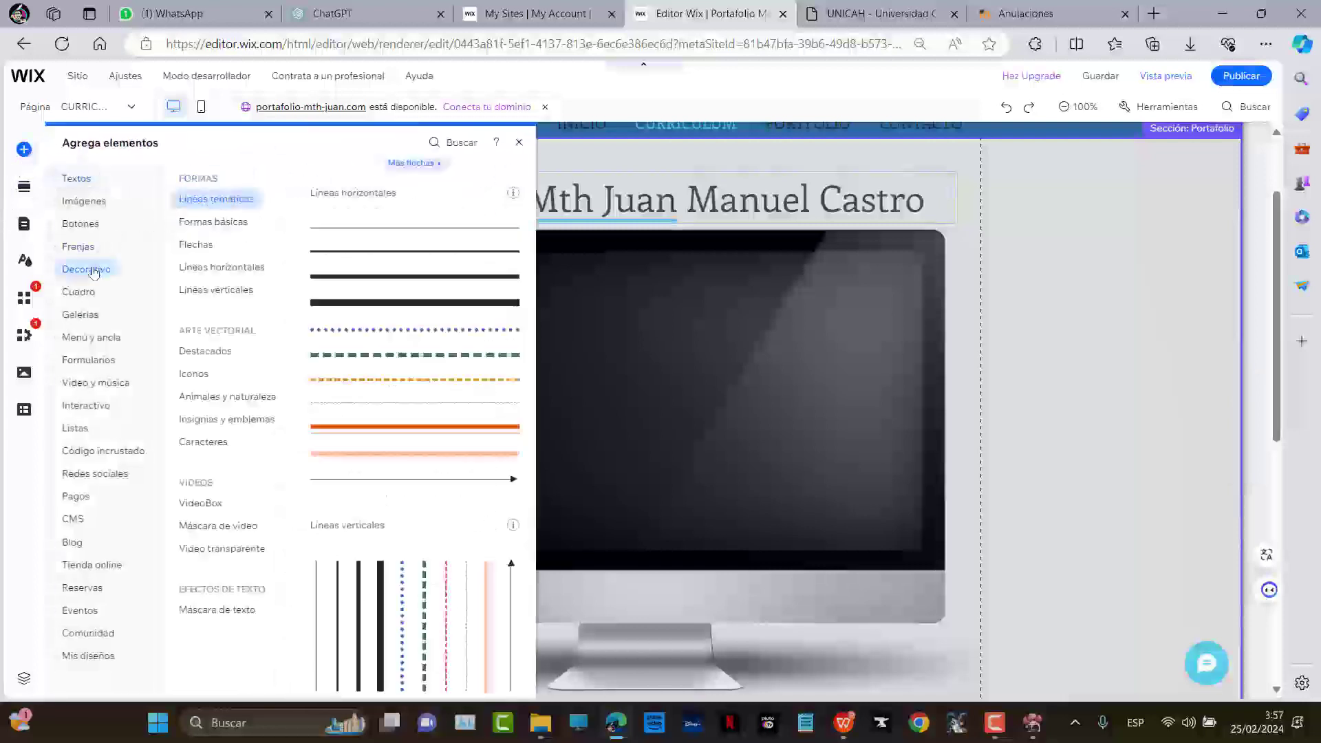
{"action": "mouse_move", "coordinate": [100, 360]}
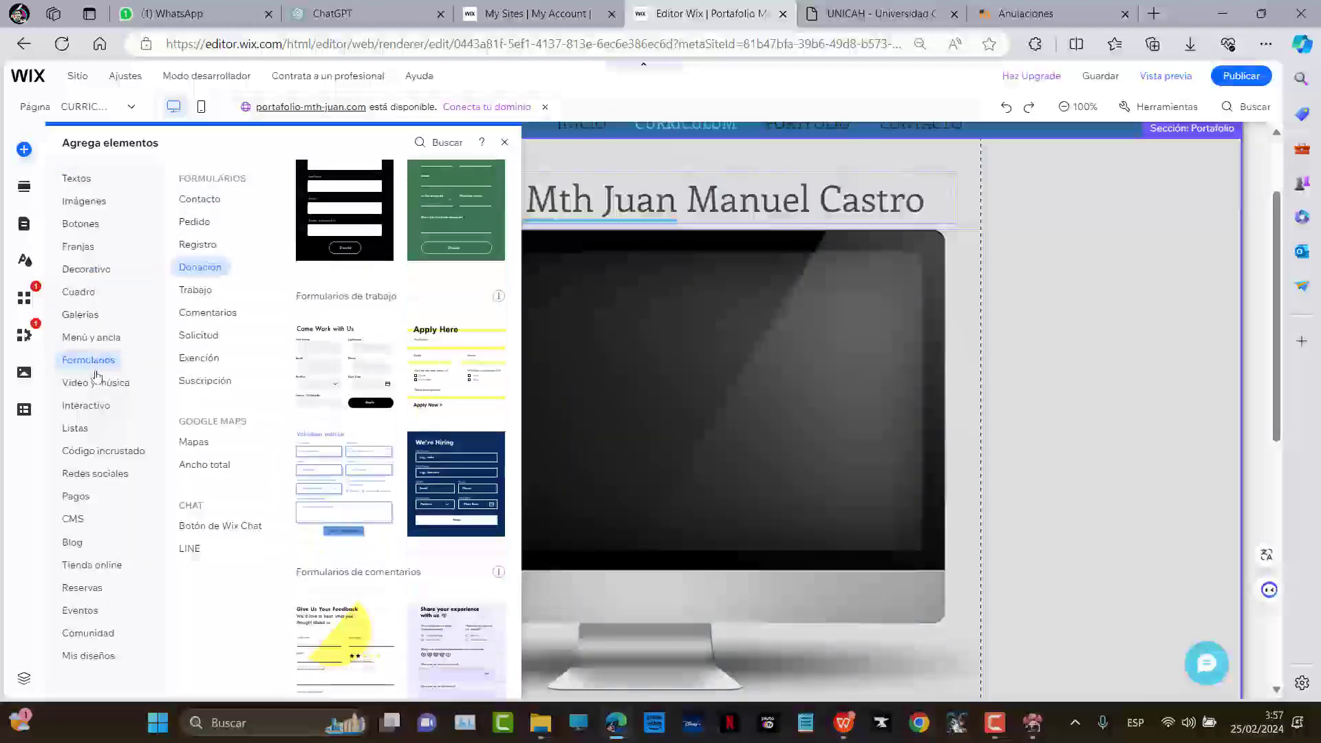
{"action": "mouse_move", "coordinate": [97, 398]}
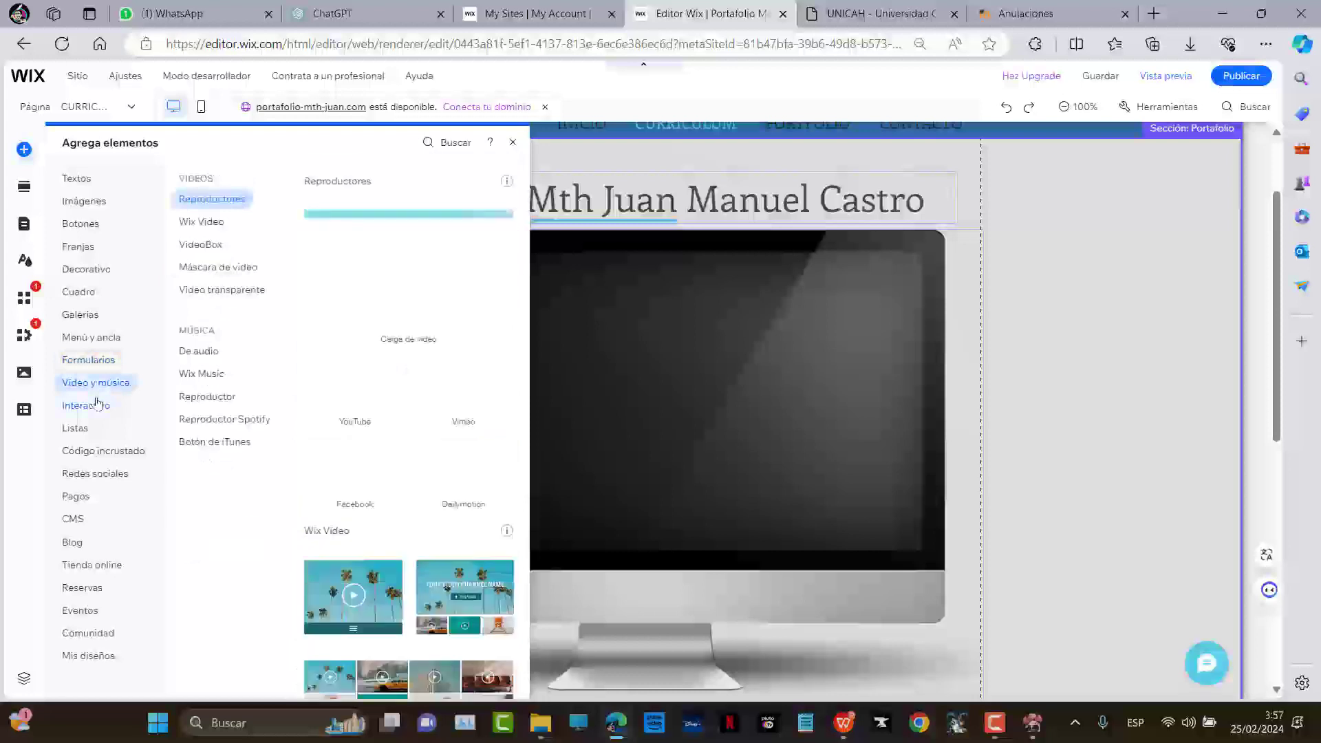
{"action": "mouse_move", "coordinate": [100, 454]}
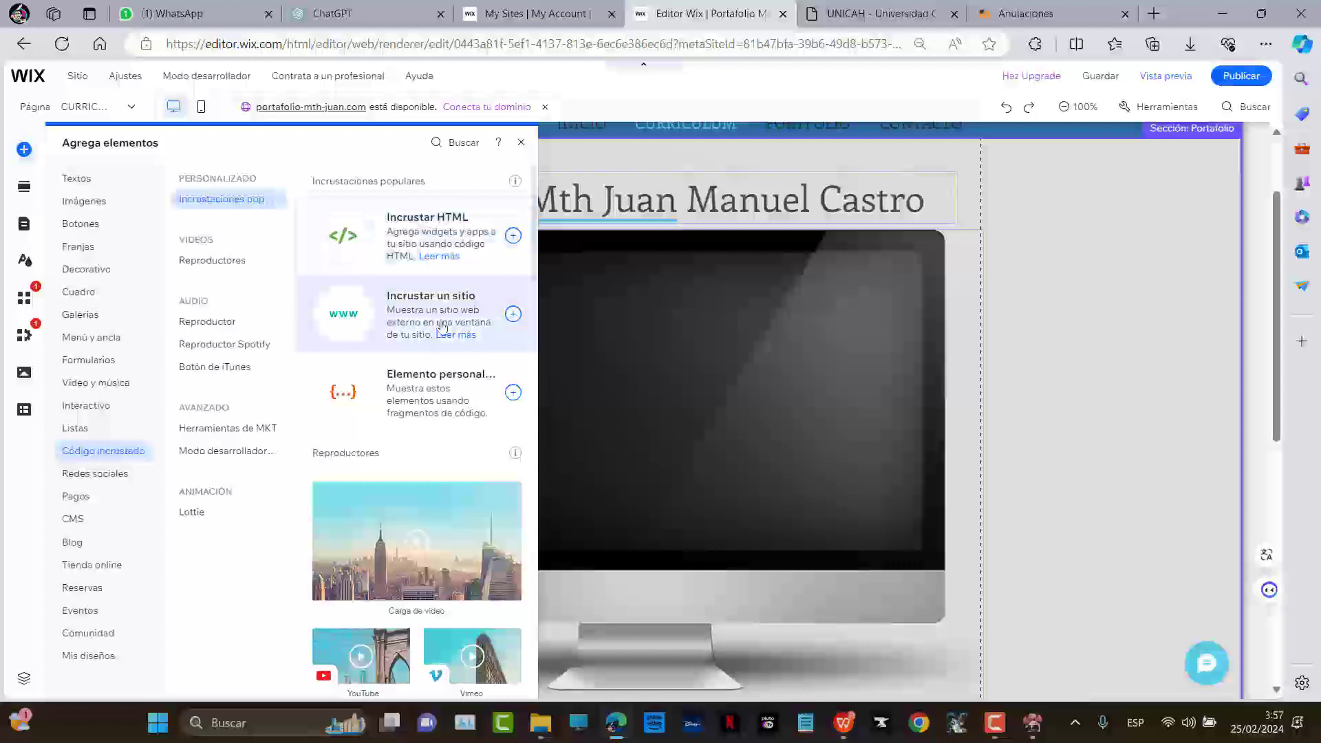
{"action": "left_click", "coordinate": [1154, 13]}
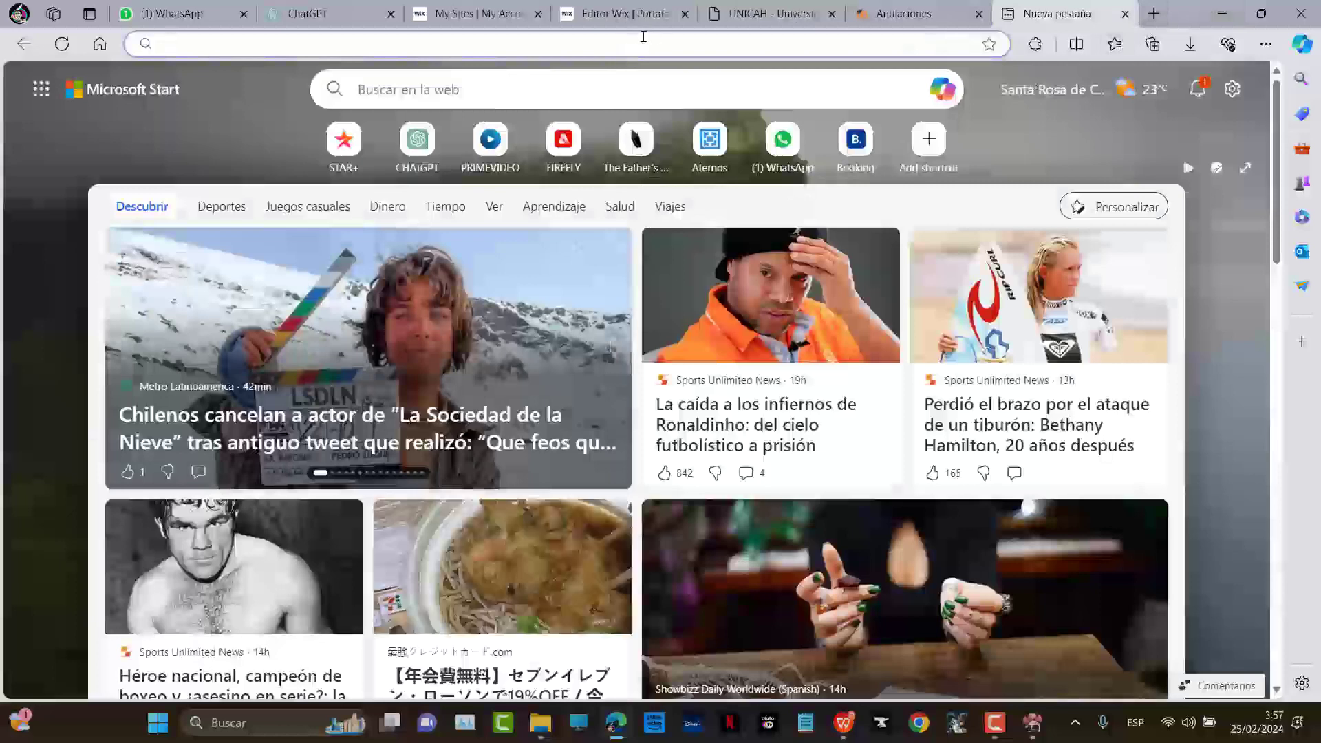
Search Google for the portfolio owner's name and look through the results
{"action": "type", "text": "mt"}
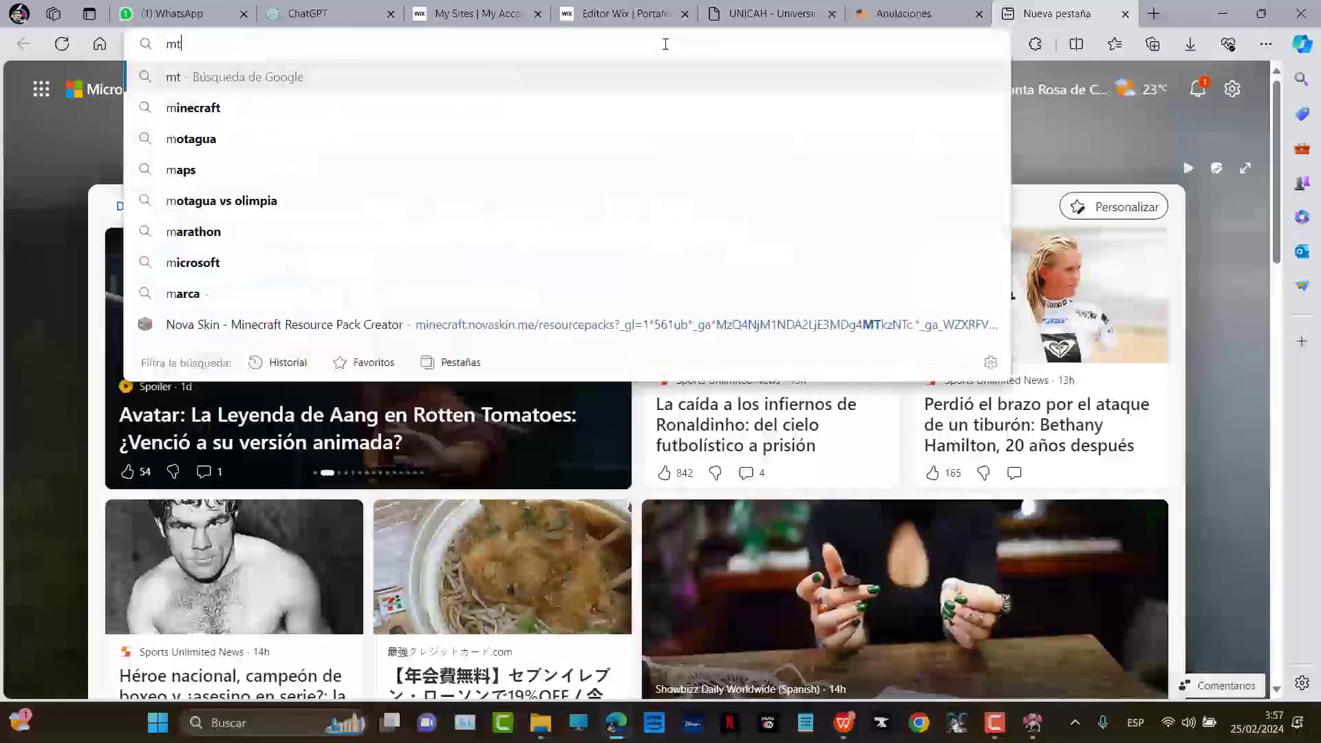
{"action": "type", "text": "h juan manuel castro"}
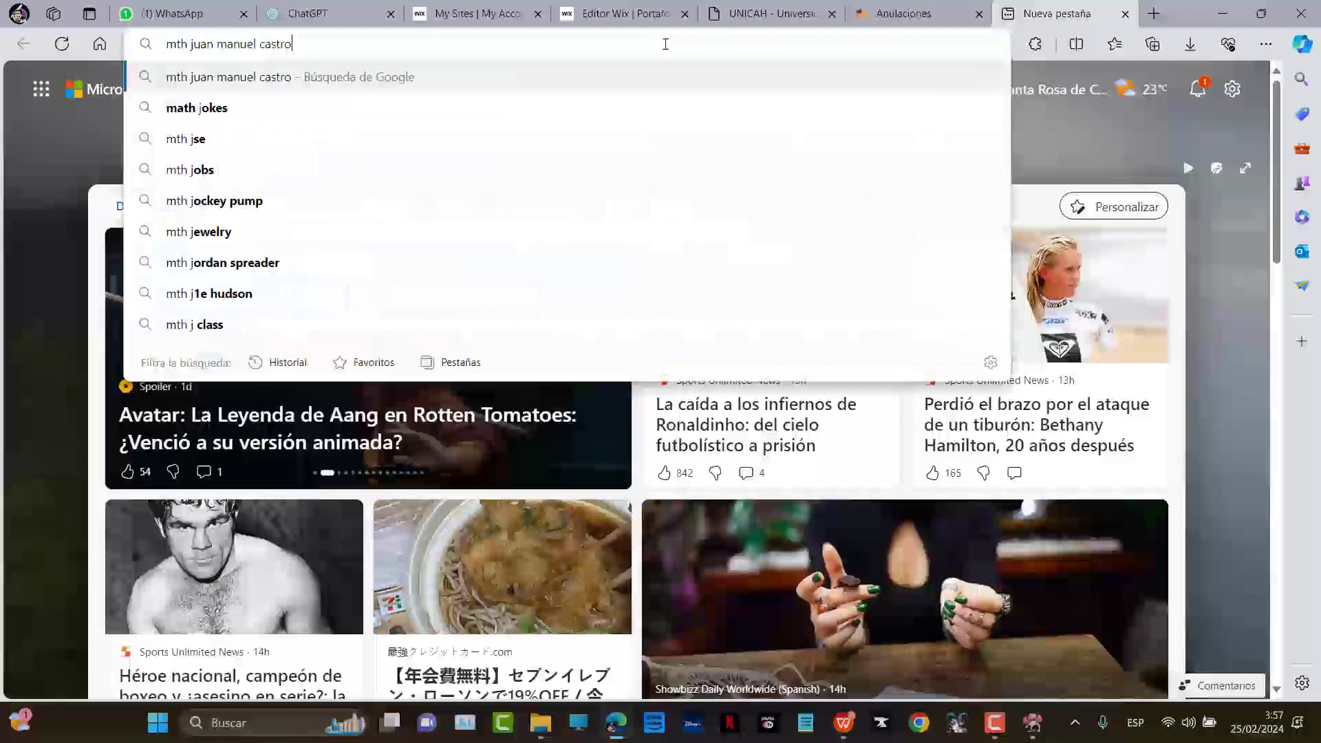
{"action": "key", "text": "Return"}
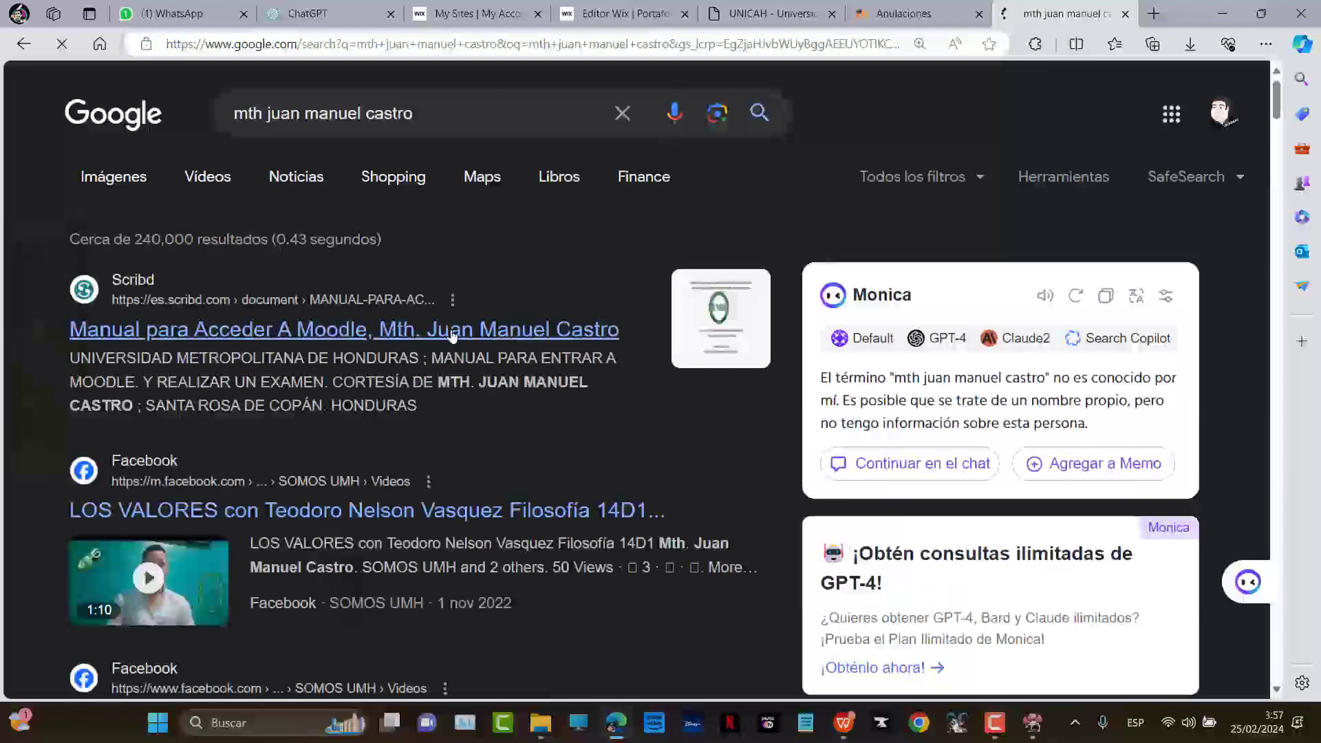
{"action": "scroll", "coordinate": [635, 381], "scroll_direction": "down", "scroll_amount": 9}
{"action": "scroll", "coordinate": [651, 385], "scroll_direction": "down", "scroll_amount": 3}
{"action": "scroll", "coordinate": [652, 382], "scroll_direction": "up", "scroll_amount": 11}
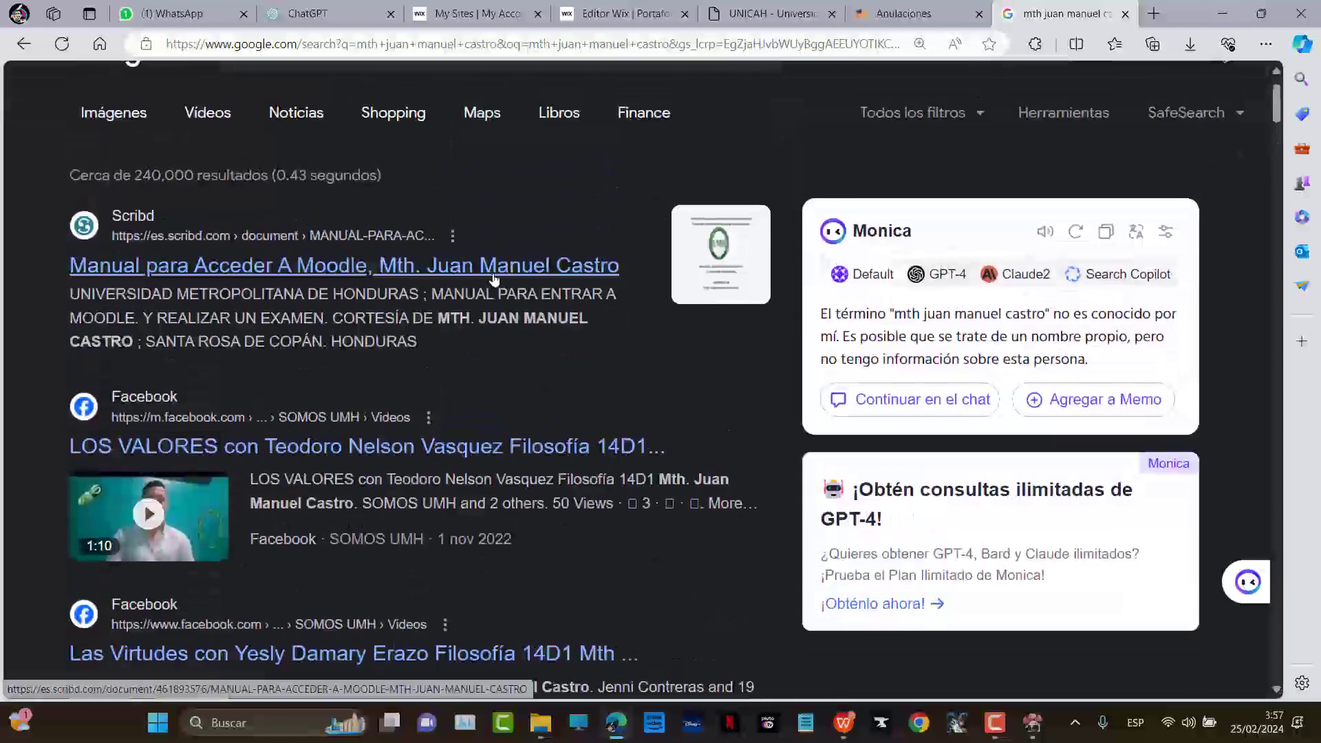
{"action": "scroll", "coordinate": [502, 280], "scroll_direction": "down", "scroll_amount": 15}
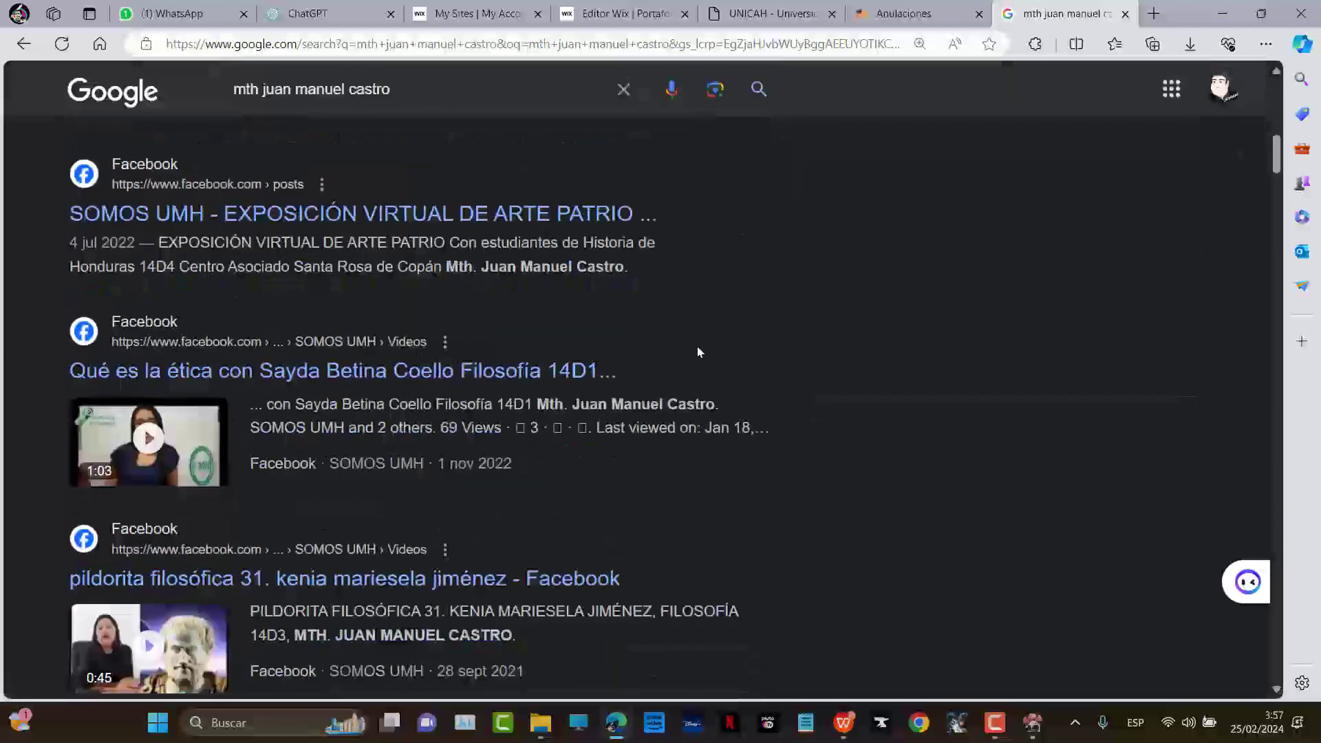
Add 'curriculum' before the name in the query and review the results back to the top
{"action": "left_click", "coordinate": [296, 88]}
{"action": "key", "text": "Home"}
{"action": "type", "text": "curriculum"}
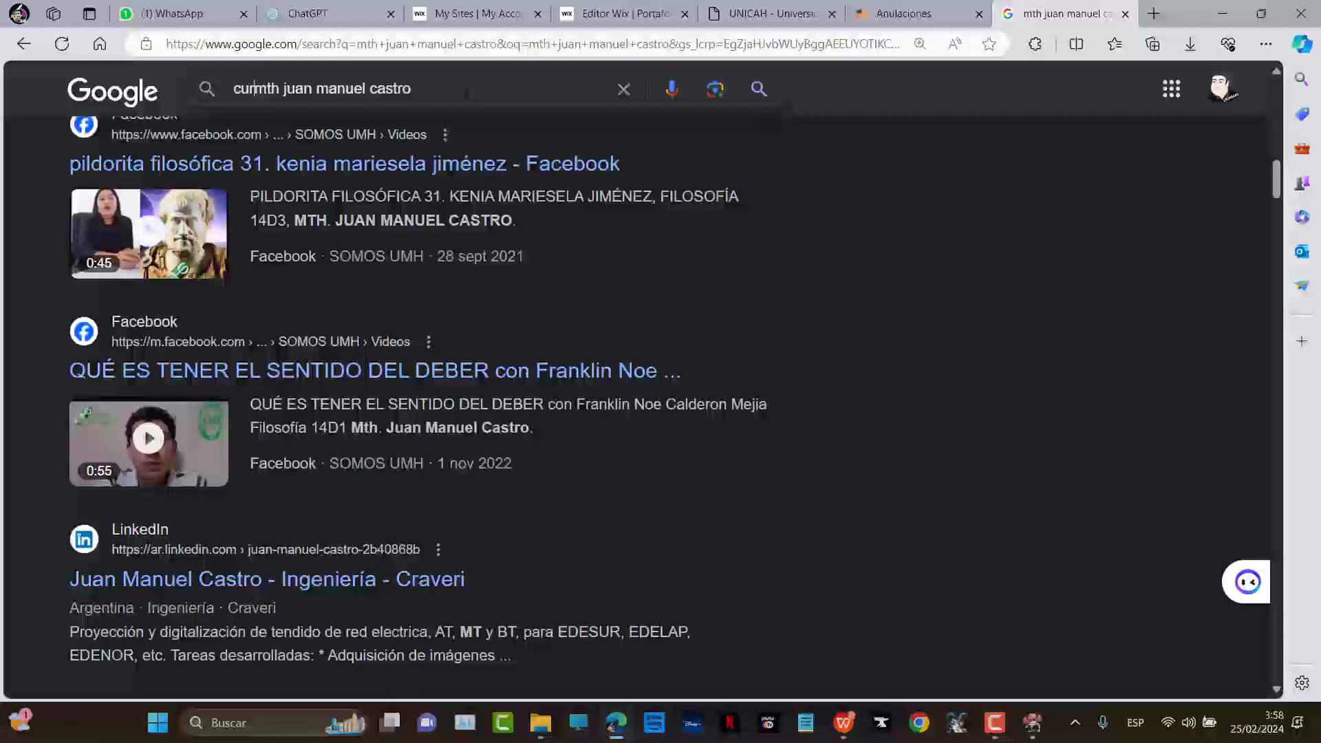
{"action": "key", "text": "Return"}
{"action": "scroll", "coordinate": [572, 155], "scroll_direction": "down", "scroll_amount": 6}
{"action": "scroll", "coordinate": [557, 285], "scroll_direction": "down", "scroll_amount": 1}
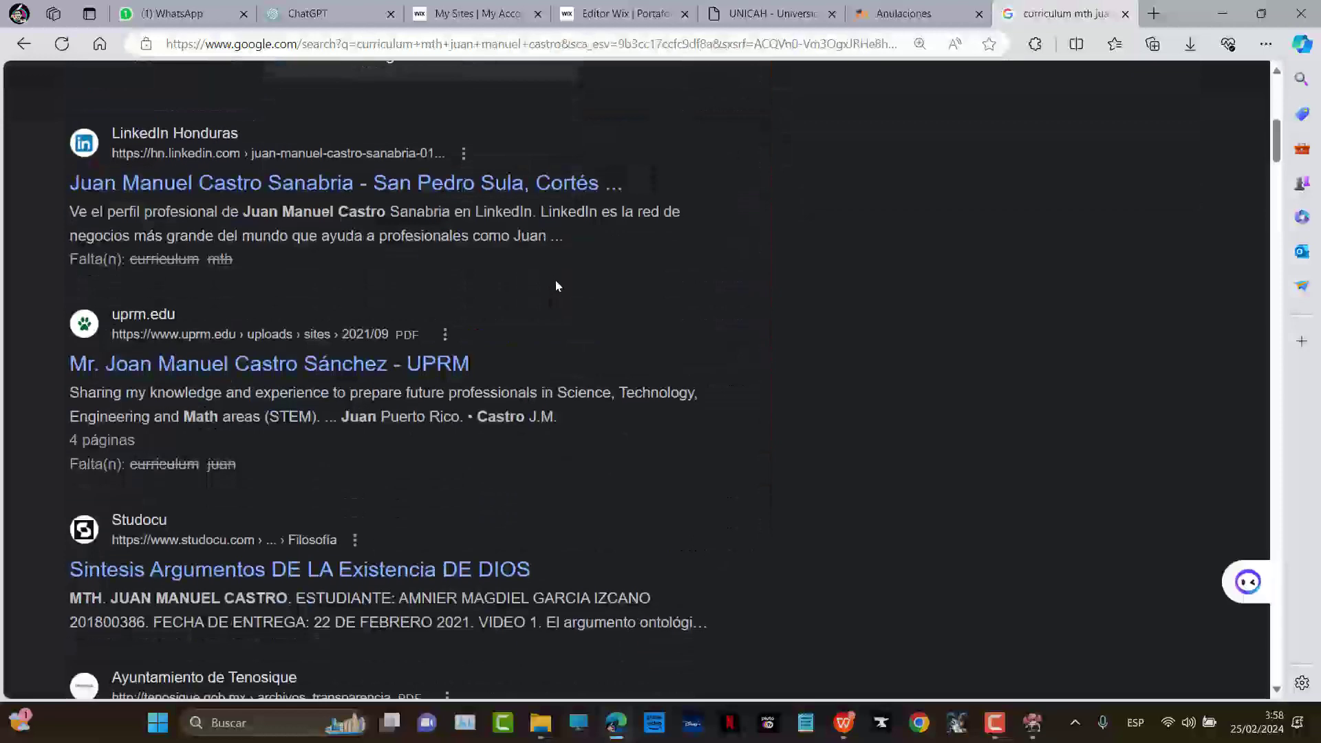
{"action": "scroll", "coordinate": [625, 272], "scroll_direction": "up", "scroll_amount": 1}
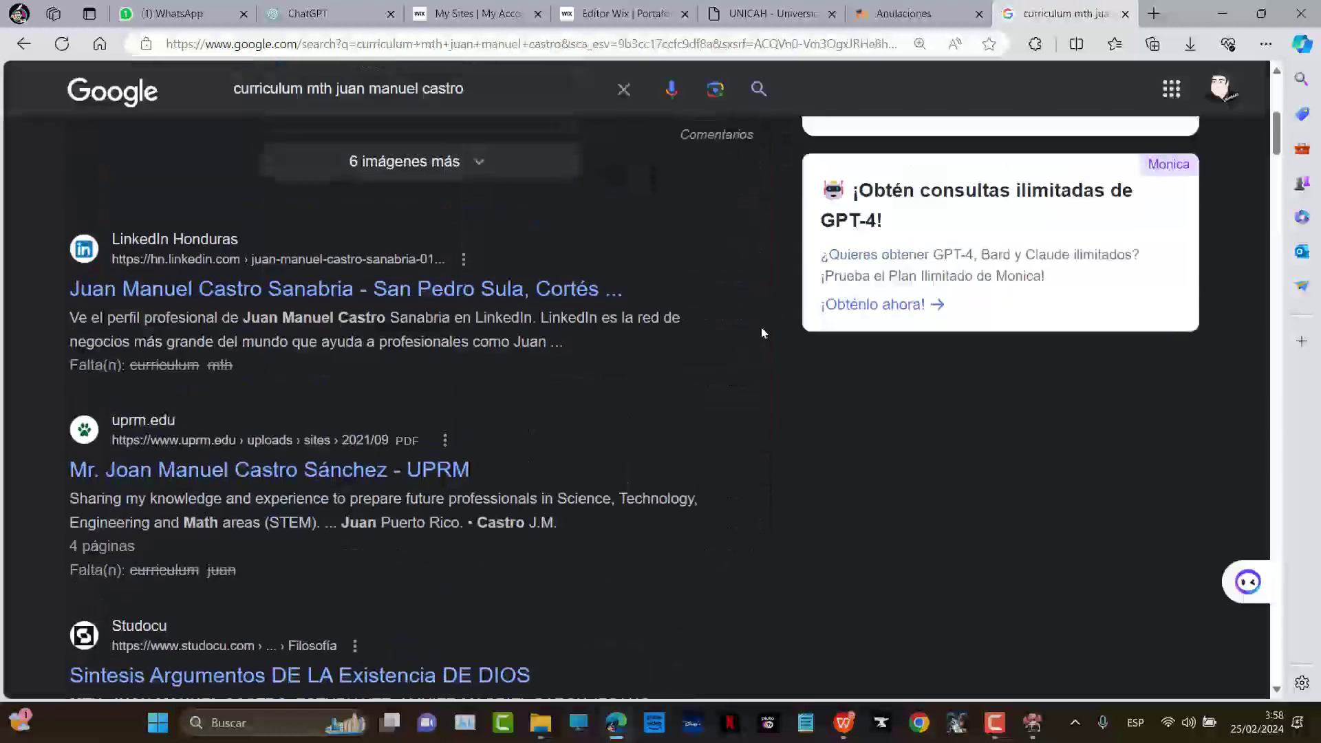
{"action": "scroll", "coordinate": [672, 354], "scroll_direction": "up", "scroll_amount": 5}
{"action": "scroll", "coordinate": [374, 436], "scroll_direction": "down", "scroll_amount": 2}
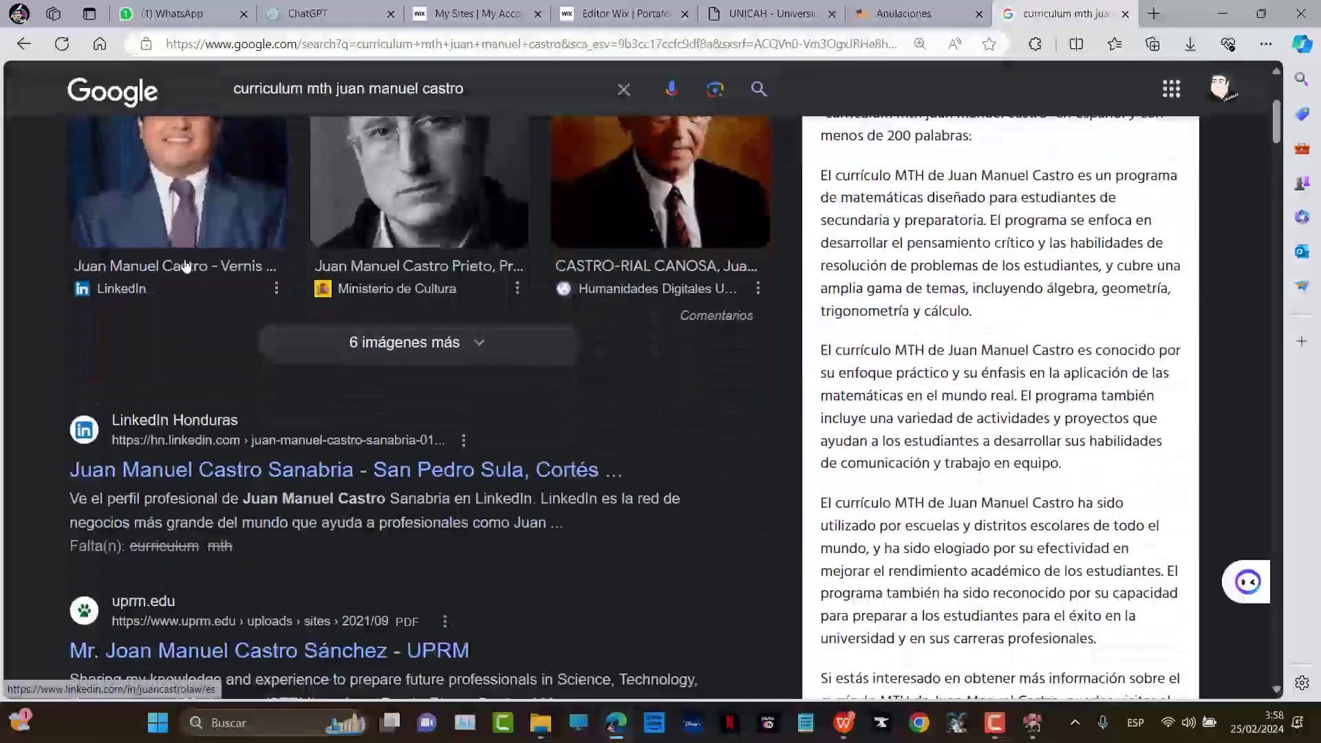
{"action": "scroll", "coordinate": [480, 388], "scroll_direction": "down", "scroll_amount": 3}
{"action": "scroll", "coordinate": [480, 388], "scroll_direction": "down", "scroll_amount": 10}
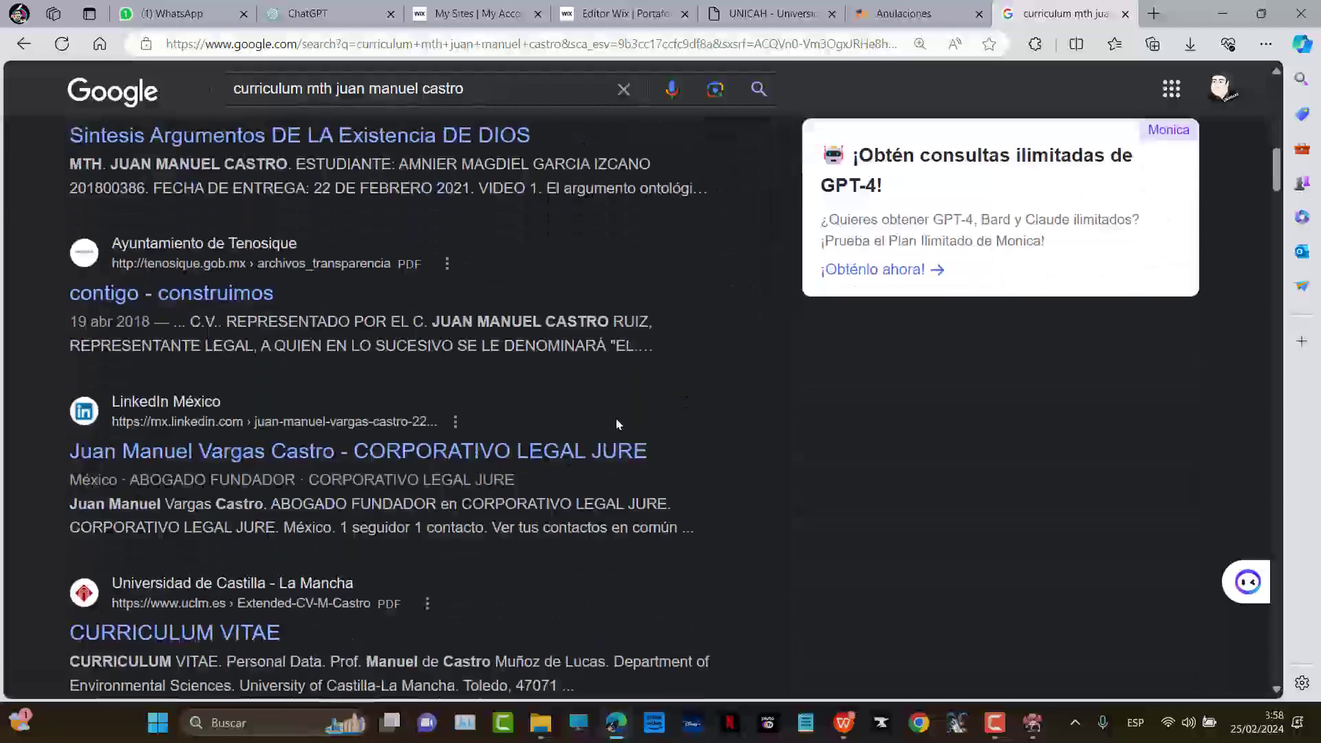
{"action": "scroll", "coordinate": [677, 416], "scroll_direction": "up", "scroll_amount": 2}
{"action": "scroll", "coordinate": [682, 416], "scroll_direction": "down", "scroll_amount": 1}
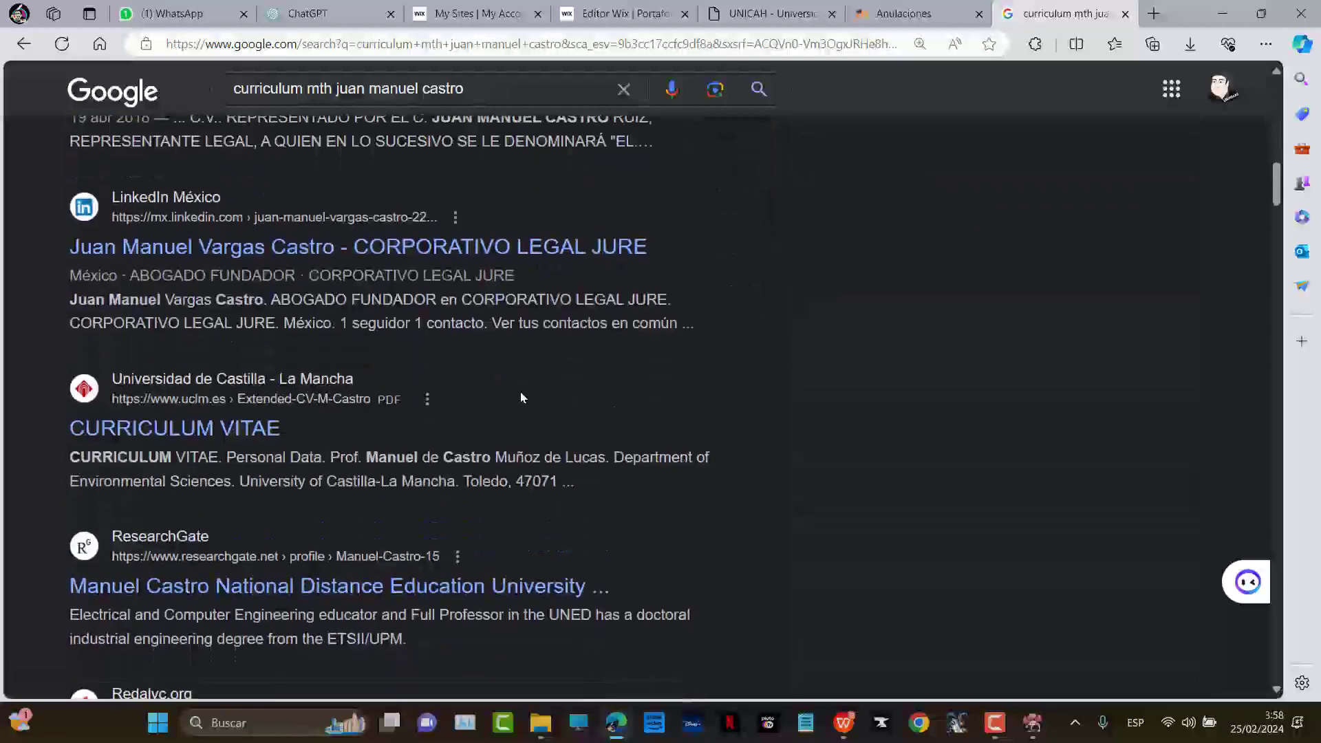
{"action": "scroll", "coordinate": [605, 382], "scroll_direction": "down", "scroll_amount": 8}
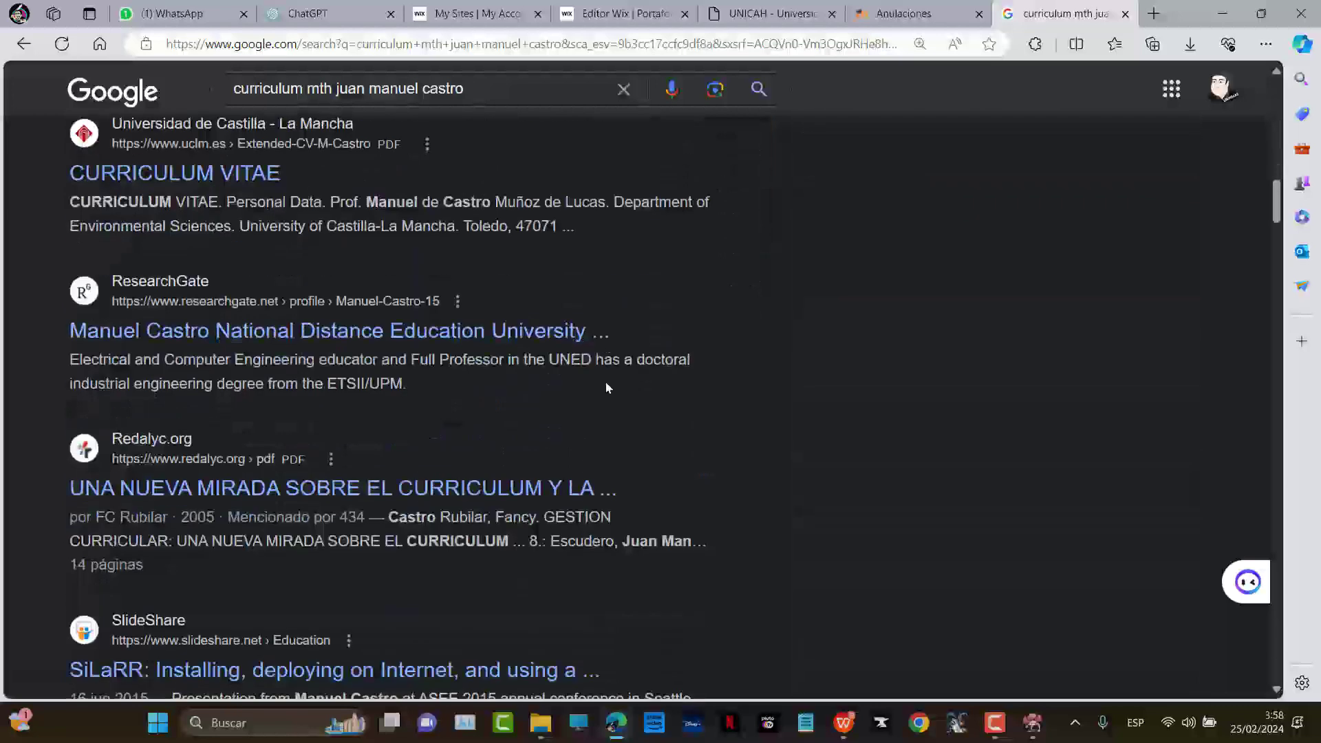
{"action": "scroll", "coordinate": [703, 388], "scroll_direction": "down", "scroll_amount": 10}
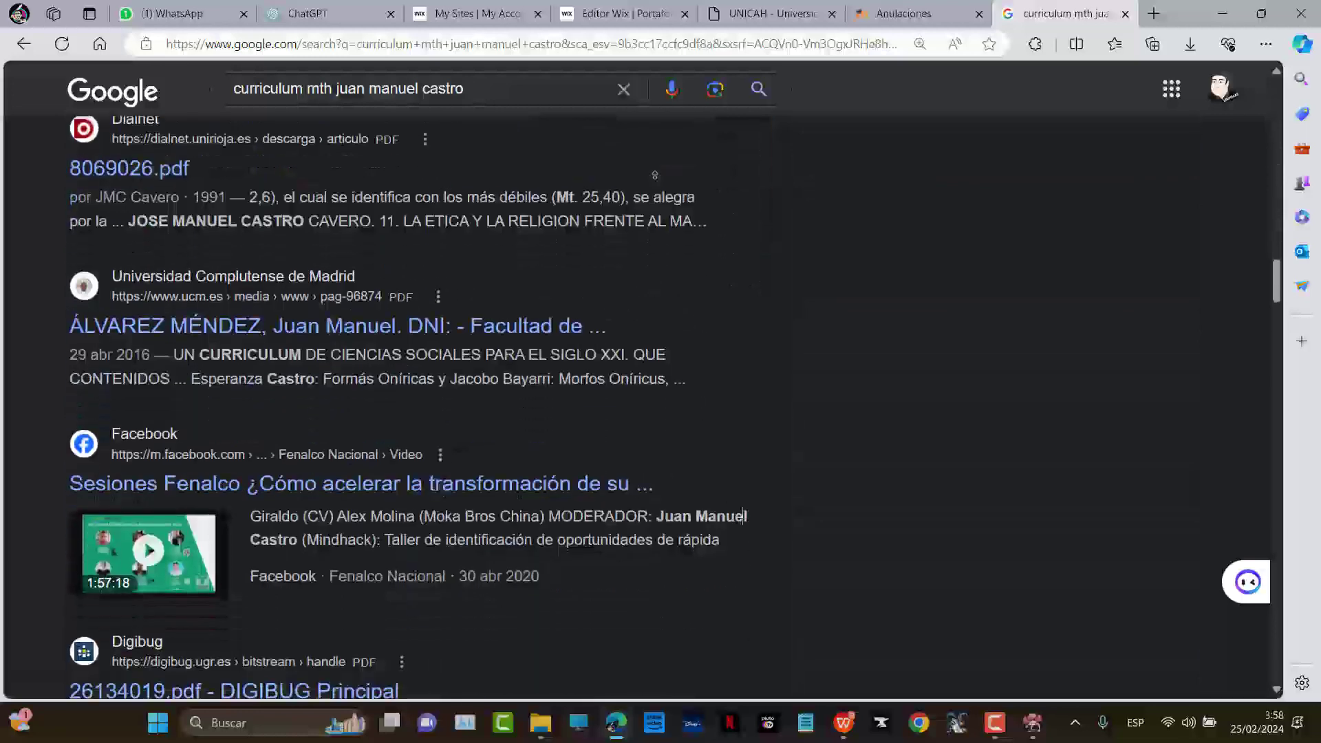
{"action": "key", "text": "Home"}
{"action": "left_click", "coordinate": [623, 45]}
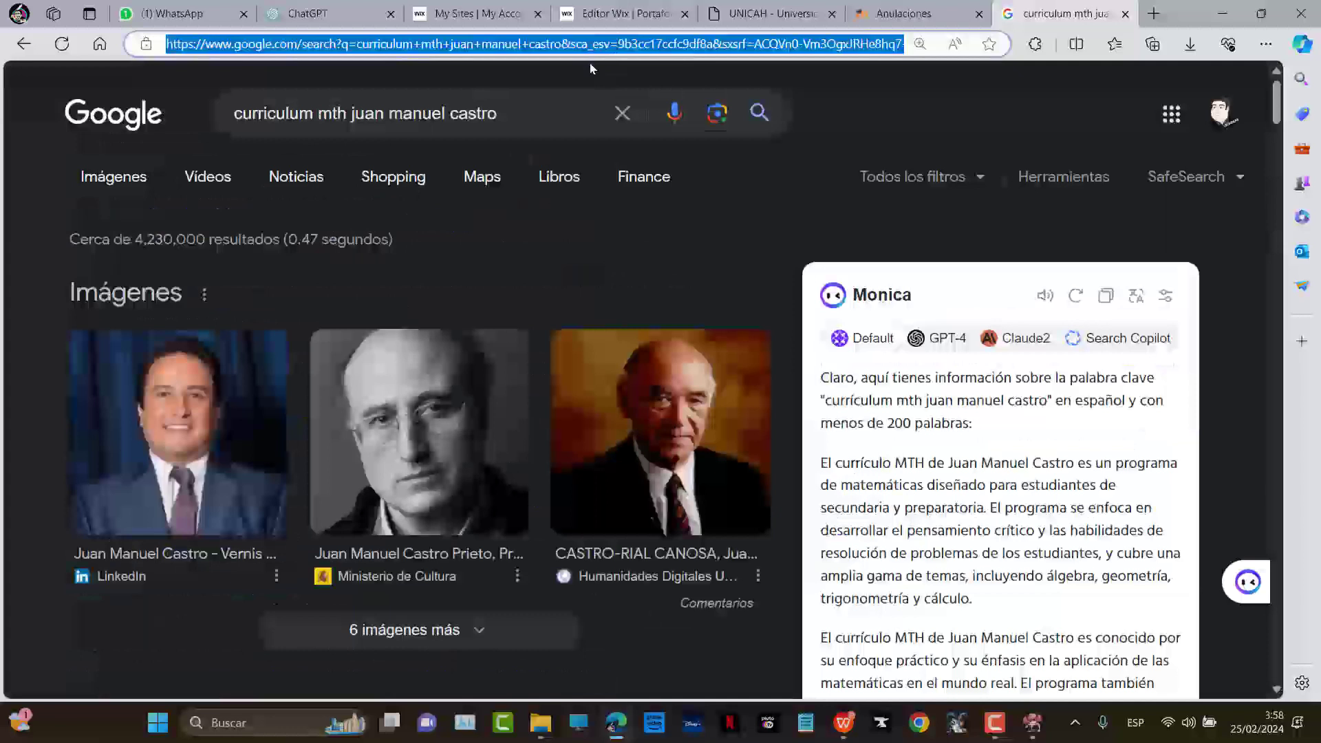
Go to Google Drive and open the DOCUMENTOS PARA COMPARTIR folder
{"action": "type", "text": "dr"}
{"action": "key", "text": "Return"}
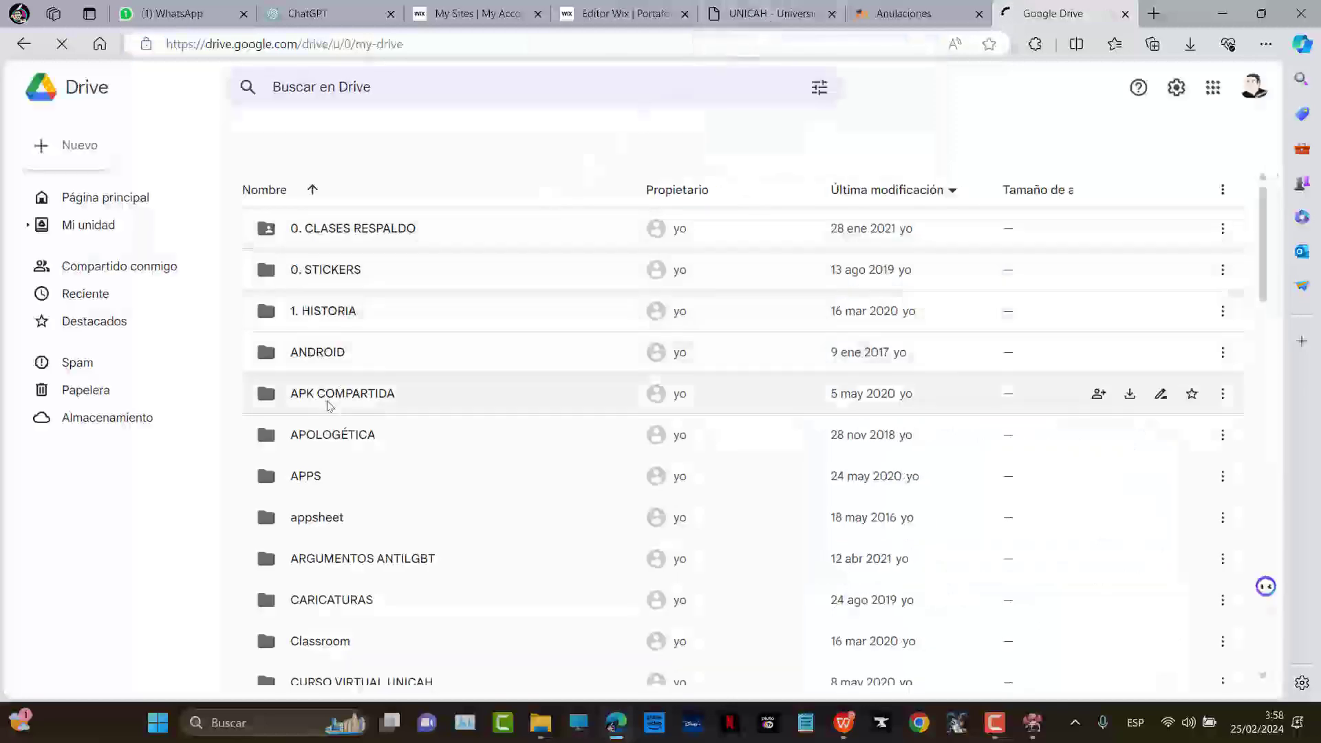
{"action": "scroll", "coordinate": [349, 411], "scroll_direction": "down", "scroll_amount": 5}
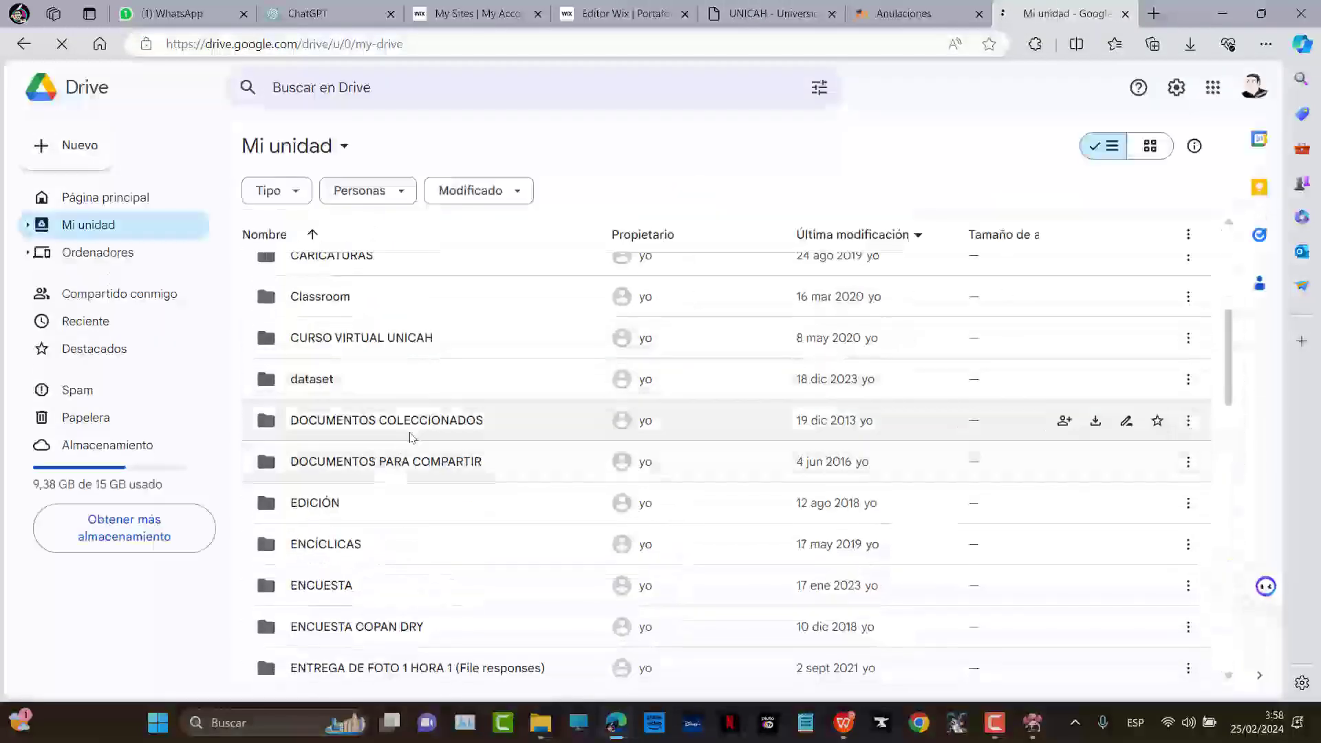
{"action": "double_click", "coordinate": [367, 460]}
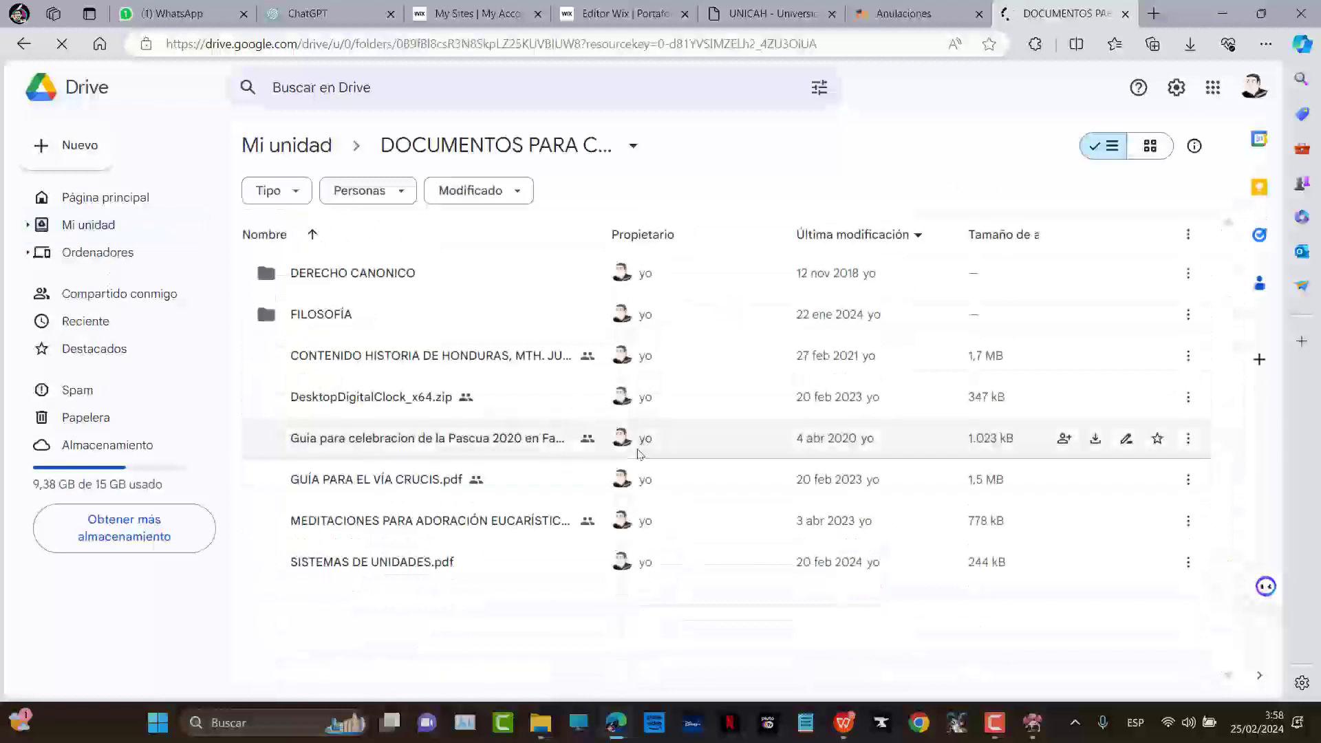
Drag the HOJA DE VIDA PDF from File Explorer into the folder and open it
{"action": "key", "text": "alt+Tab"}
{"action": "key", "text": "alt+Tab"}
{"action": "key", "text": "alt+Tab"}
{"action": "key", "text": "alt+Tab"}
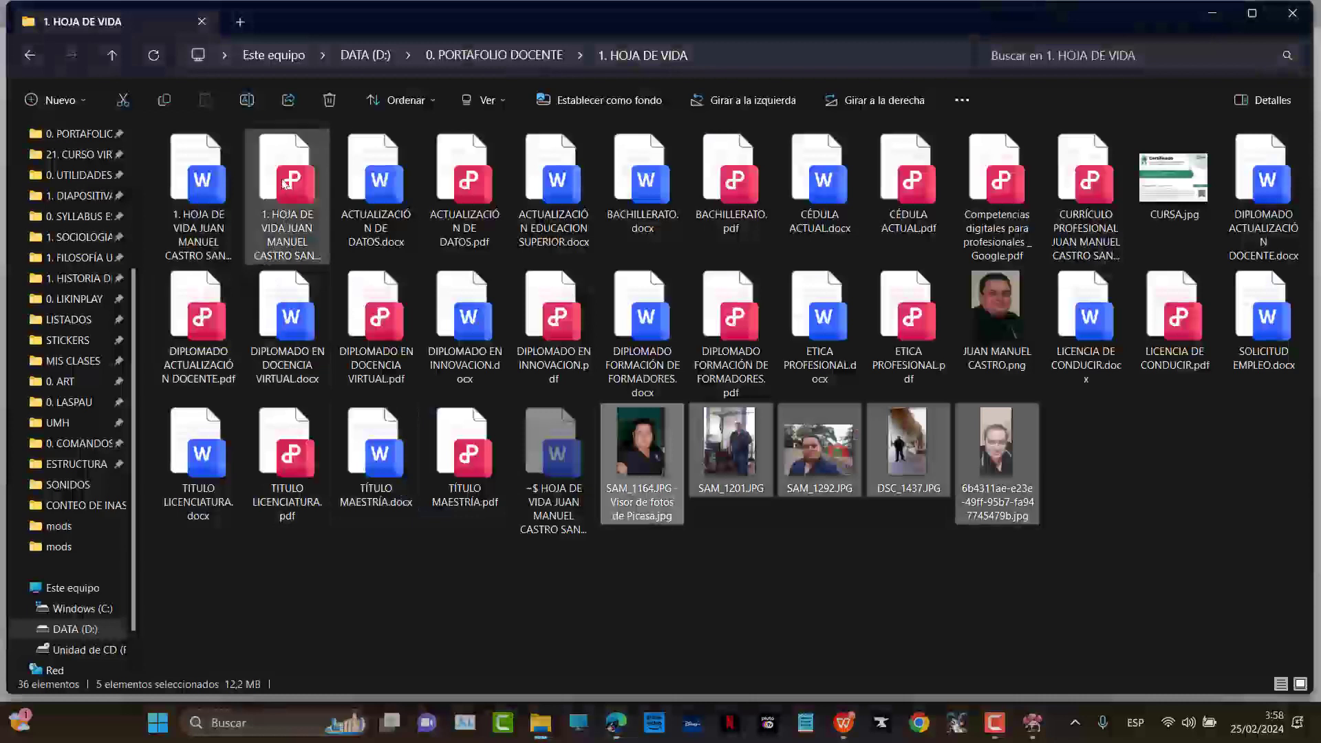
{"action": "key", "text": "alt+Tab"}
{"action": "left_click_drag", "start_coordinate": [309, 298], "coordinate": [430, 620]}
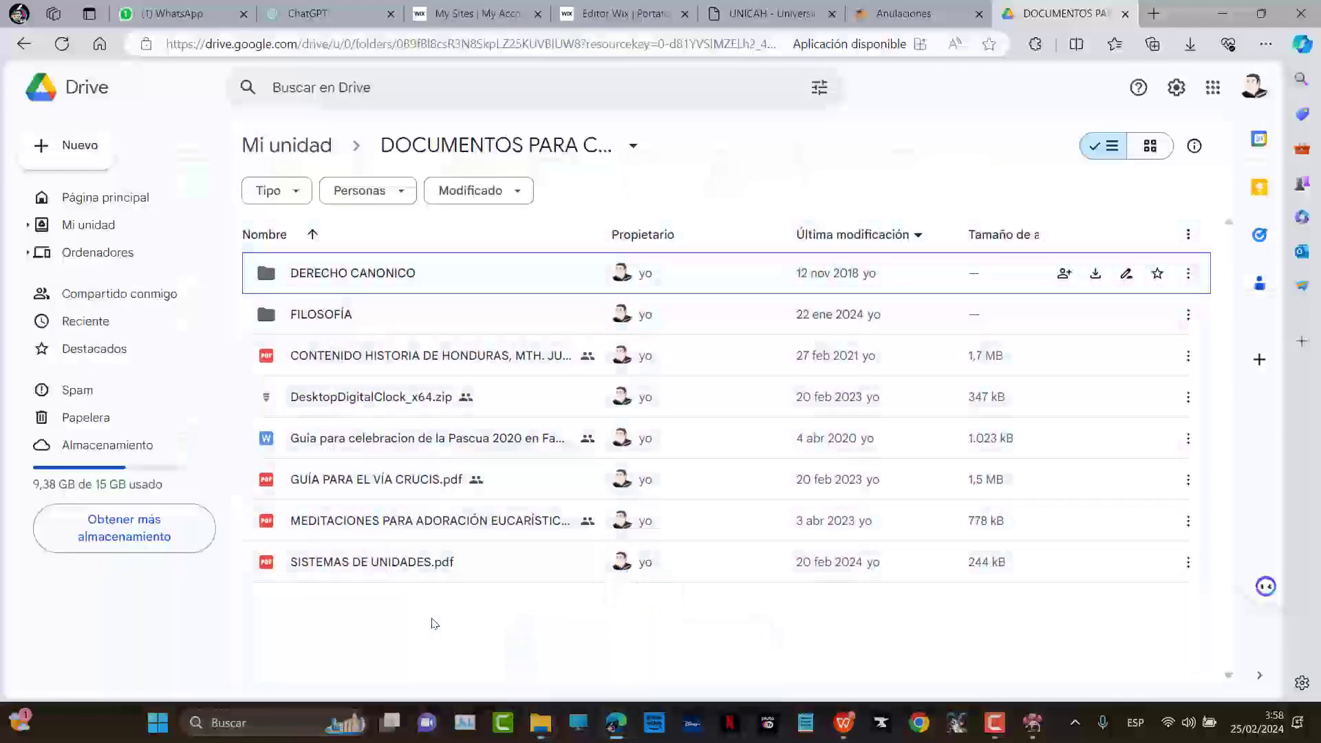
{"action": "mouse_move", "coordinate": [432, 618]}
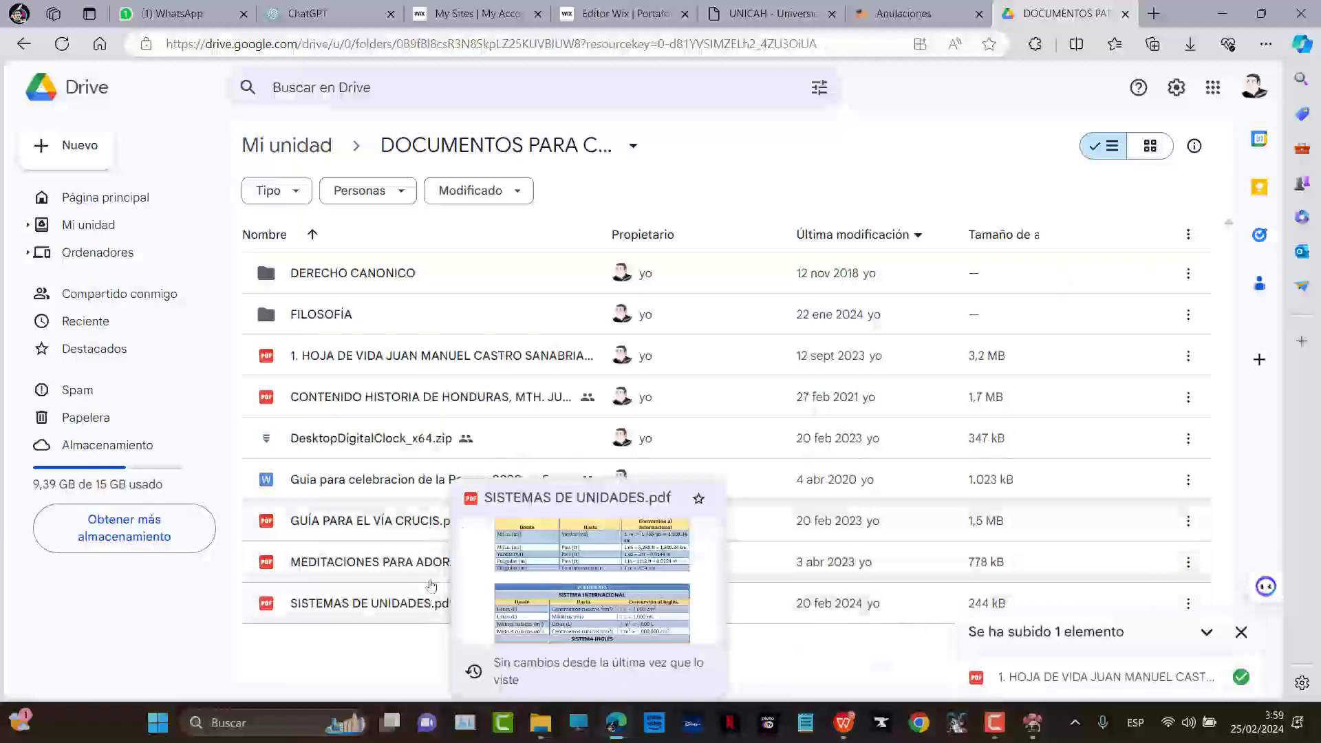
{"action": "double_click", "coordinate": [402, 355]}
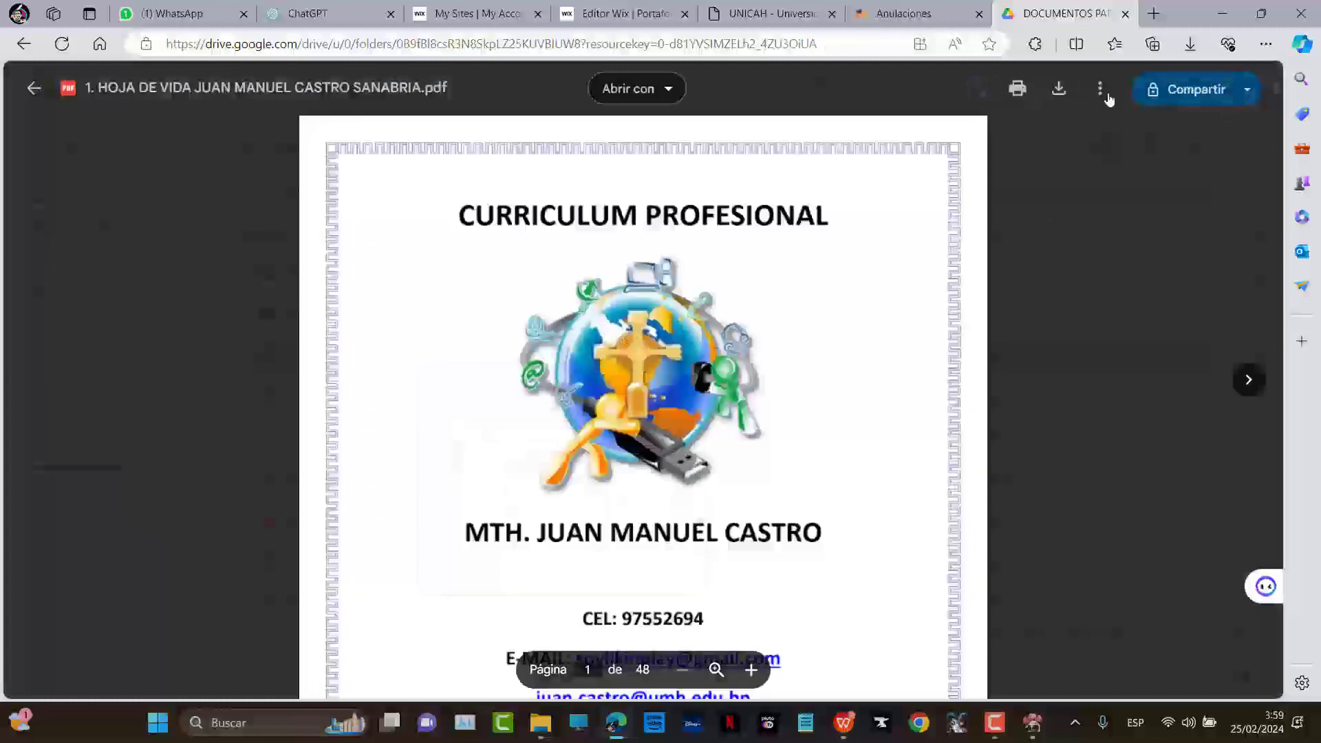
Open the CV PDF in its own tab and bring up its Insertar elemento embed code
{"action": "left_click", "coordinate": [1100, 89]}
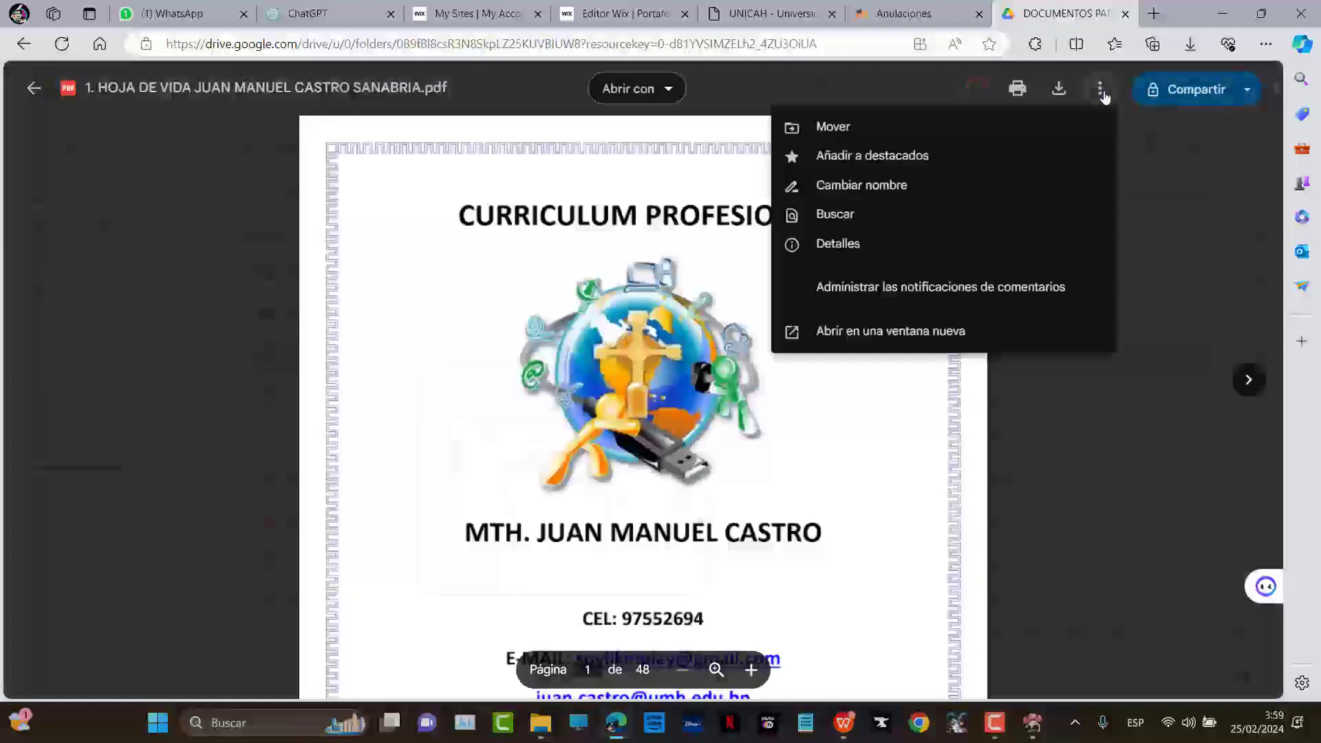
{"action": "left_click", "coordinate": [856, 332]}
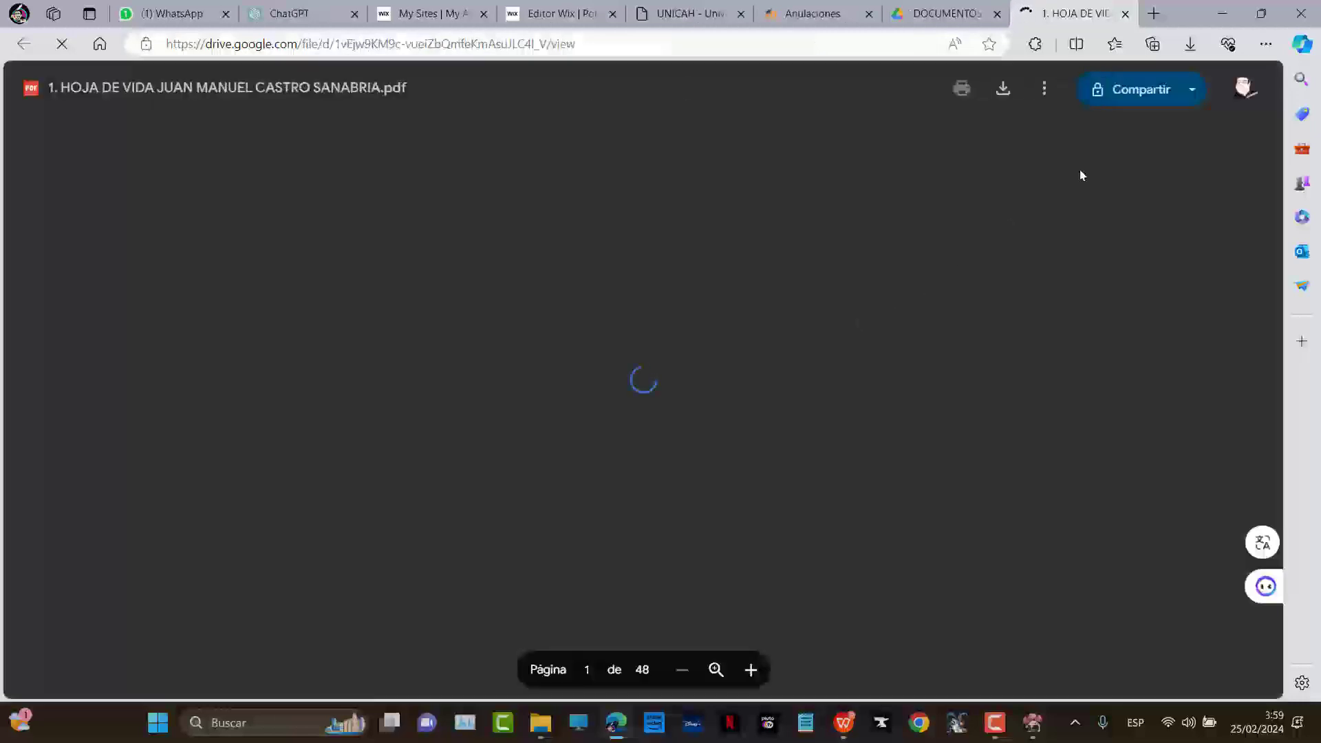
{"action": "left_click", "coordinate": [1044, 90]}
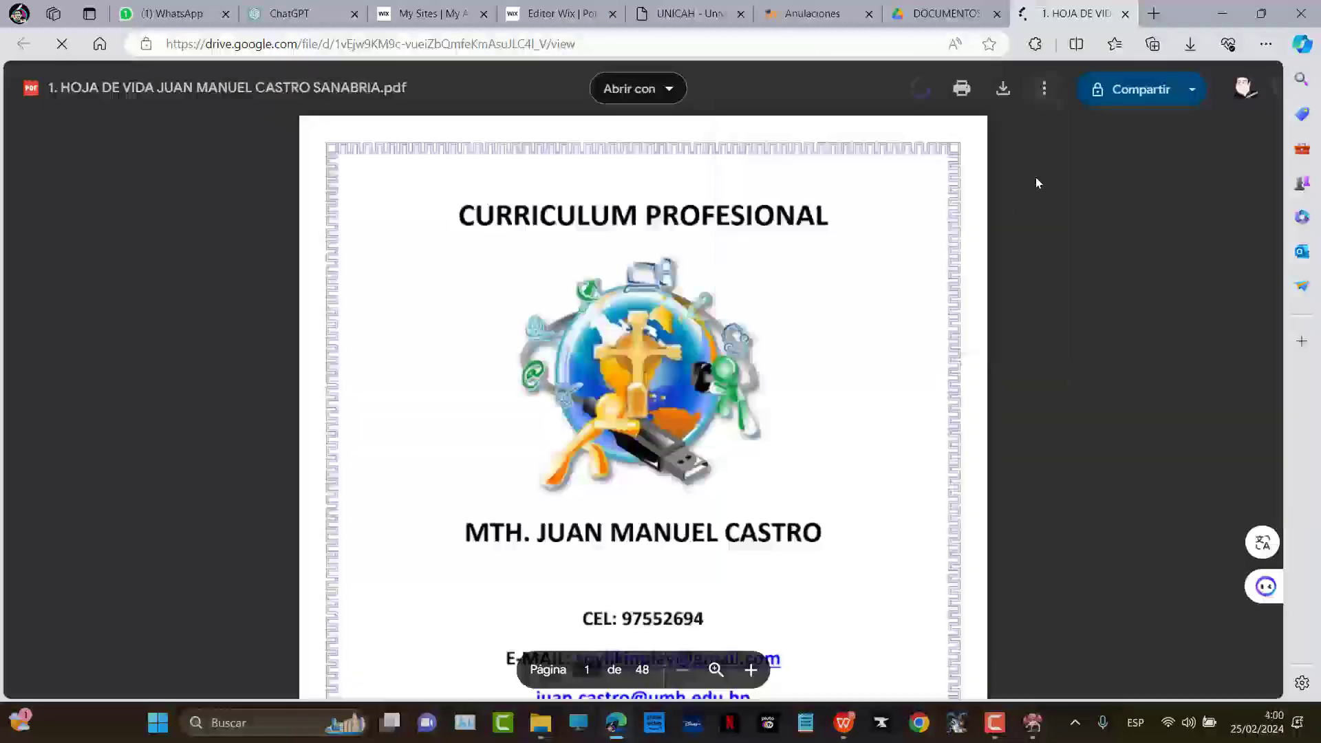
{"action": "left_click", "coordinate": [1044, 91]}
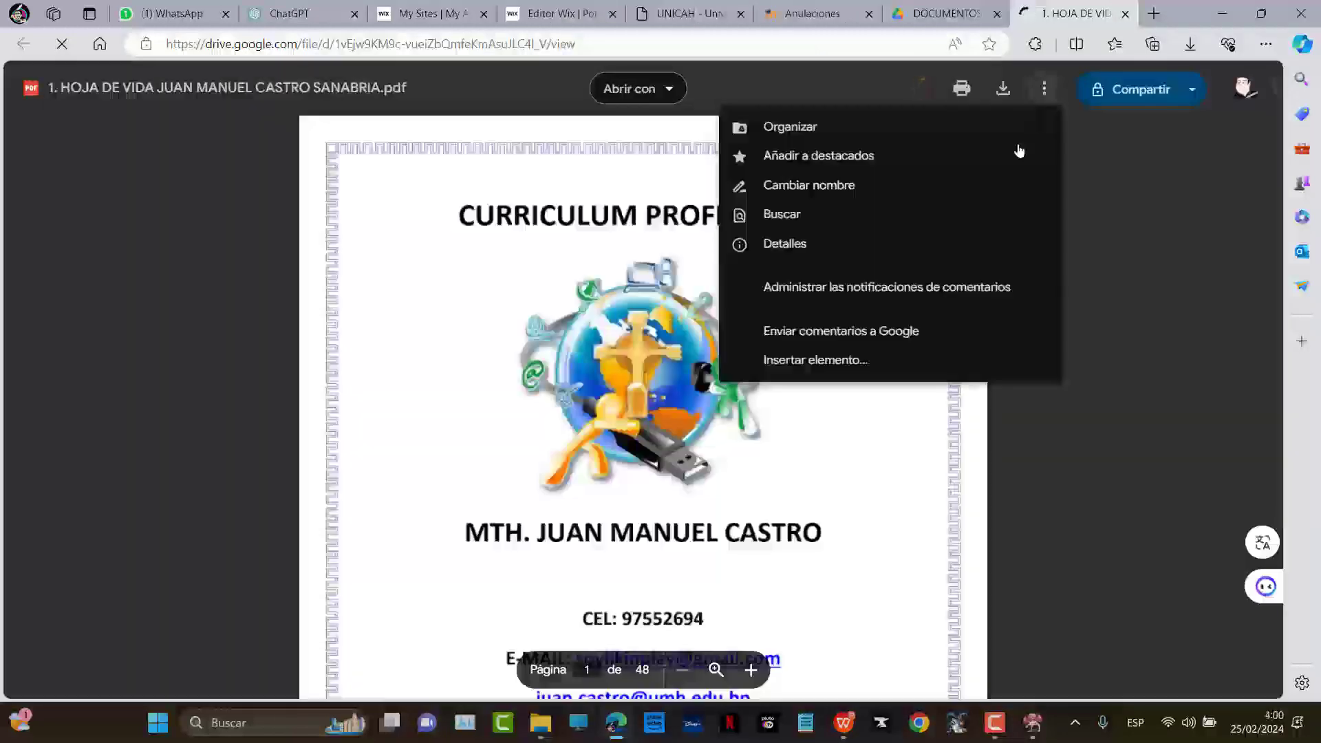
{"action": "left_click", "coordinate": [779, 363]}
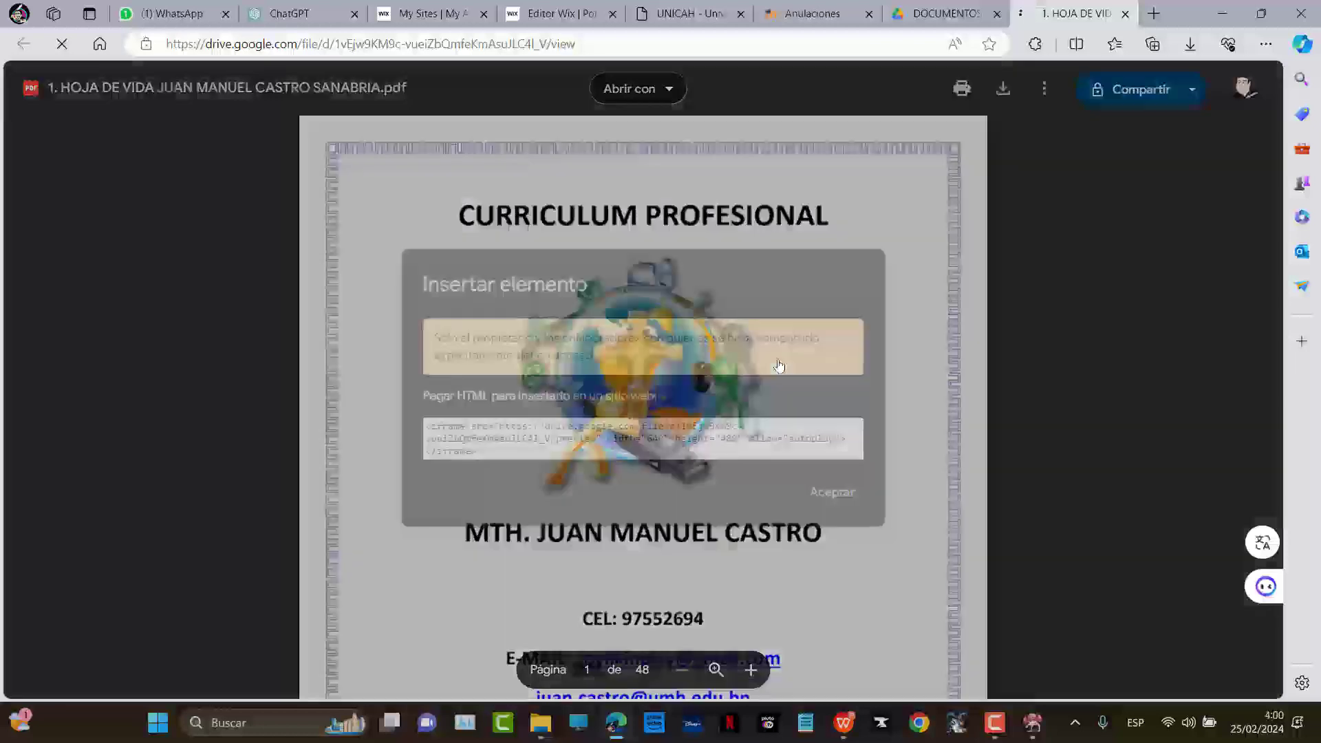
Select the entire iframe embed code and return to the Editor Wix tab
{"action": "left_click", "coordinate": [563, 453]}
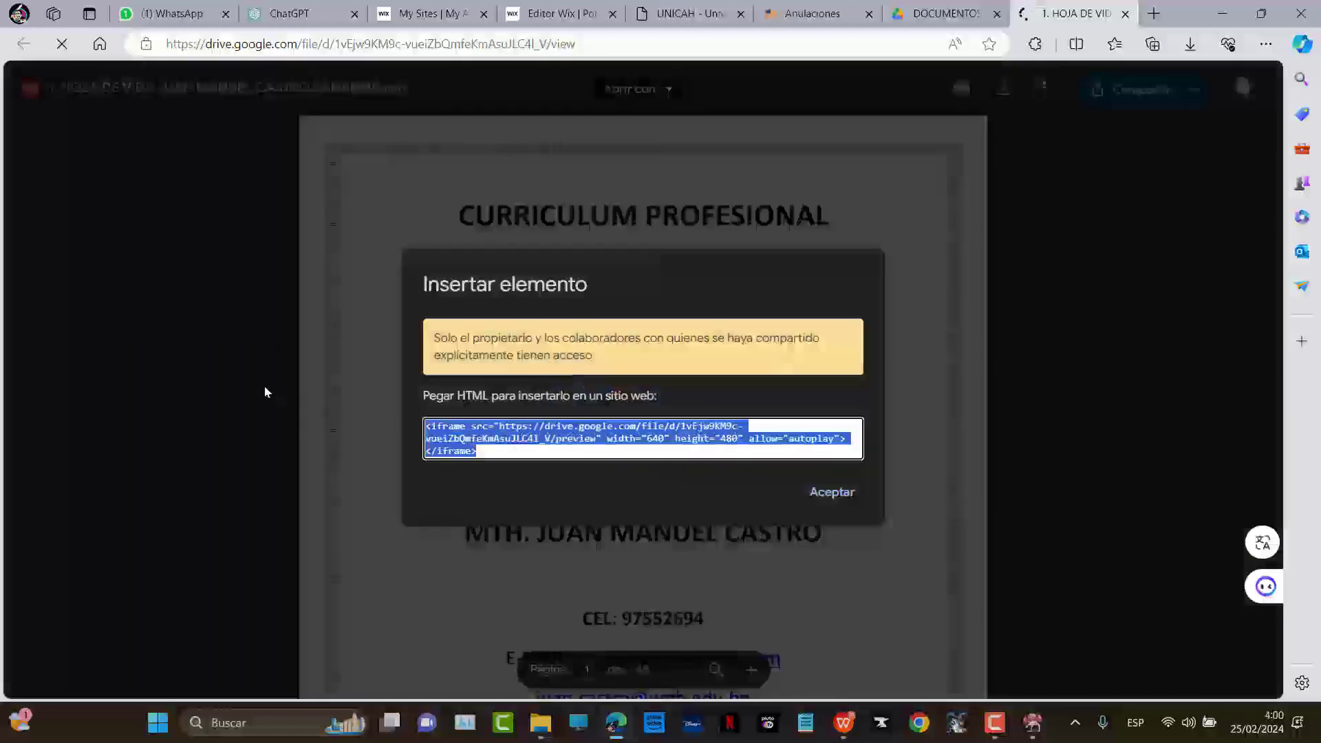
{"action": "left_click", "coordinate": [582, 429]}
{"action": "left_click_drag", "start_coordinate": [539, 446], "coordinate": [328, 410]}
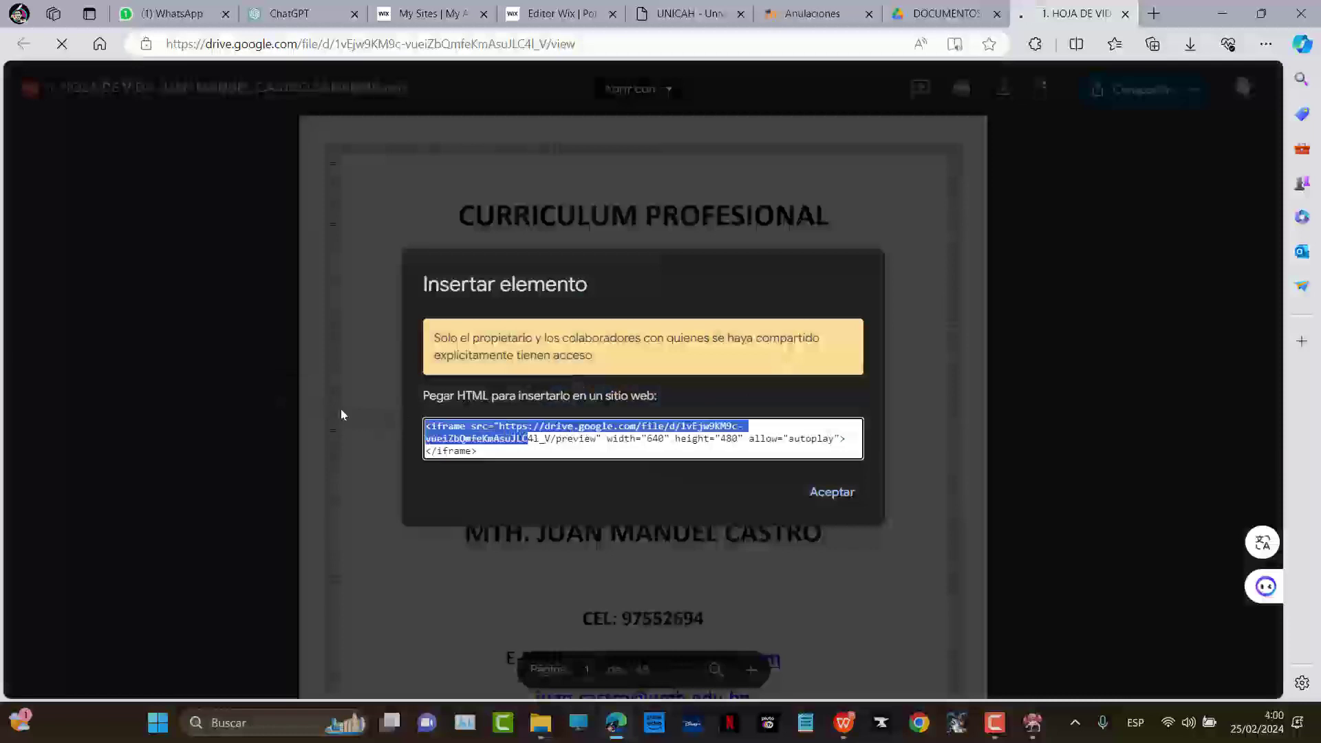
{"action": "left_click", "coordinate": [500, 453]}
{"action": "triple_click", "coordinate": [500, 453]}
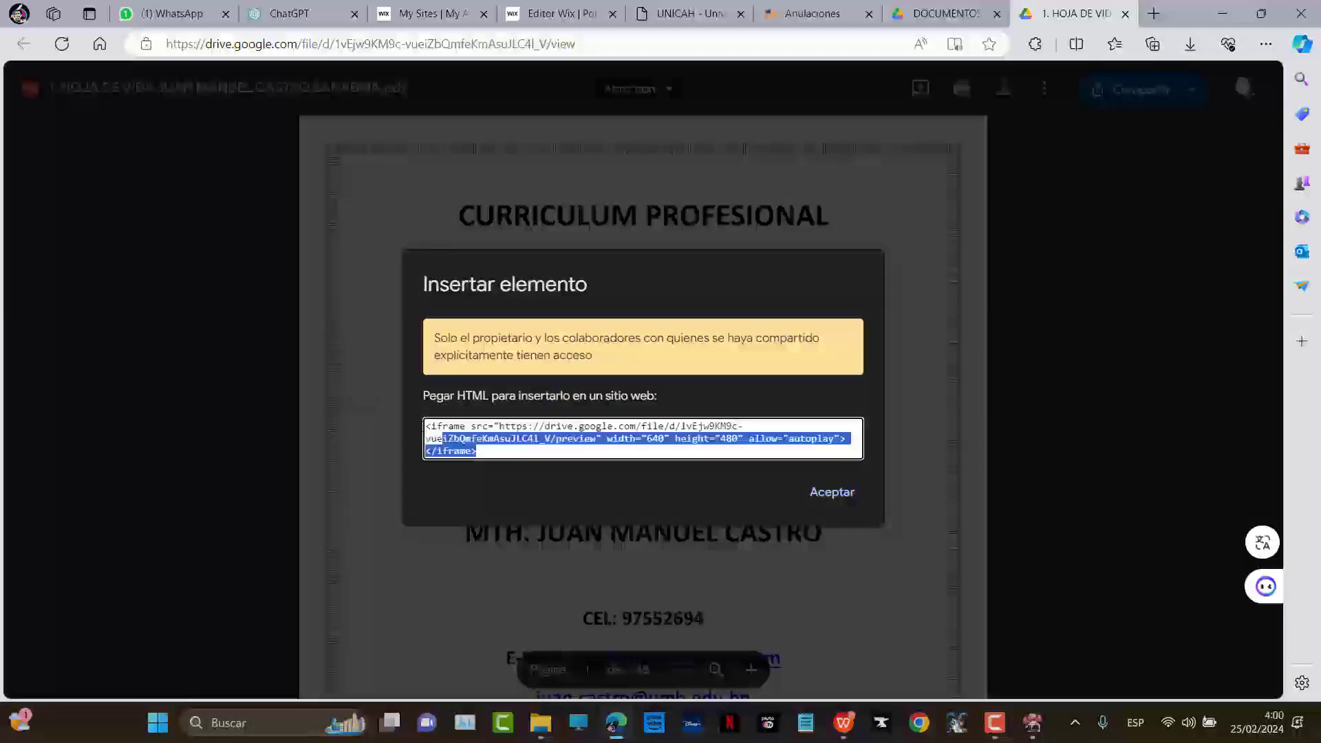
{"action": "left_click", "coordinate": [699, 251]}
{"action": "left_click", "coordinate": [573, 15]}
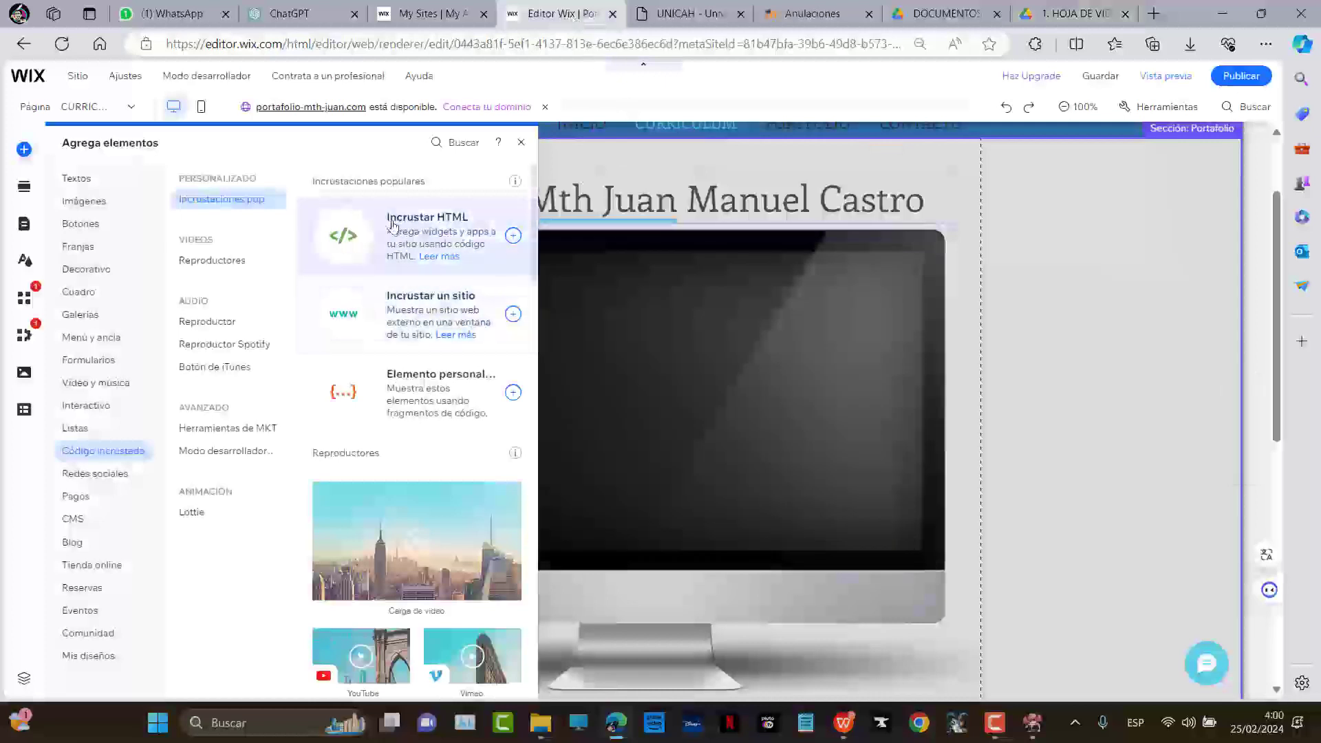
Add an Incrustar HTML element and stretch it over the monitor screen to 802 × 421
{"action": "left_click", "coordinate": [399, 224]}
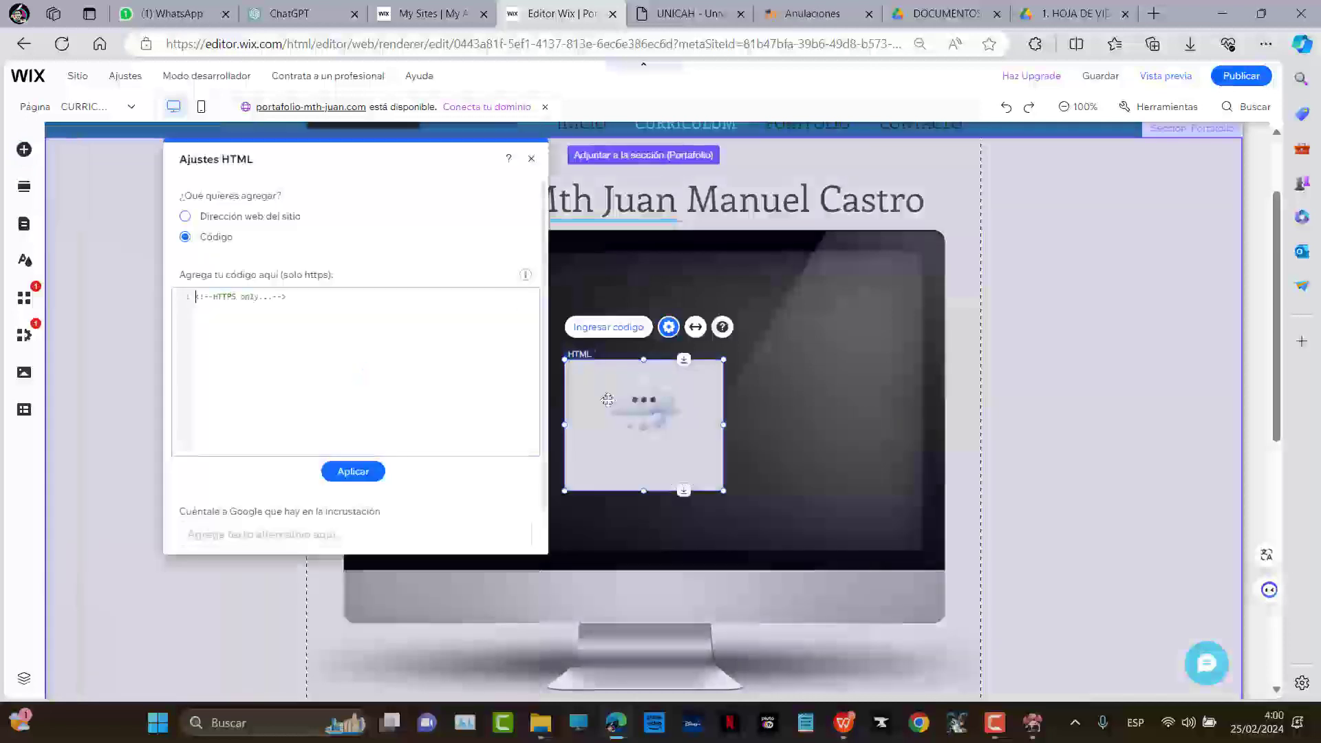
{"action": "left_click_drag", "start_coordinate": [638, 429], "coordinate": [457, 331]}
{"action": "left_click_drag", "start_coordinate": [543, 389], "coordinate": [922, 550]}
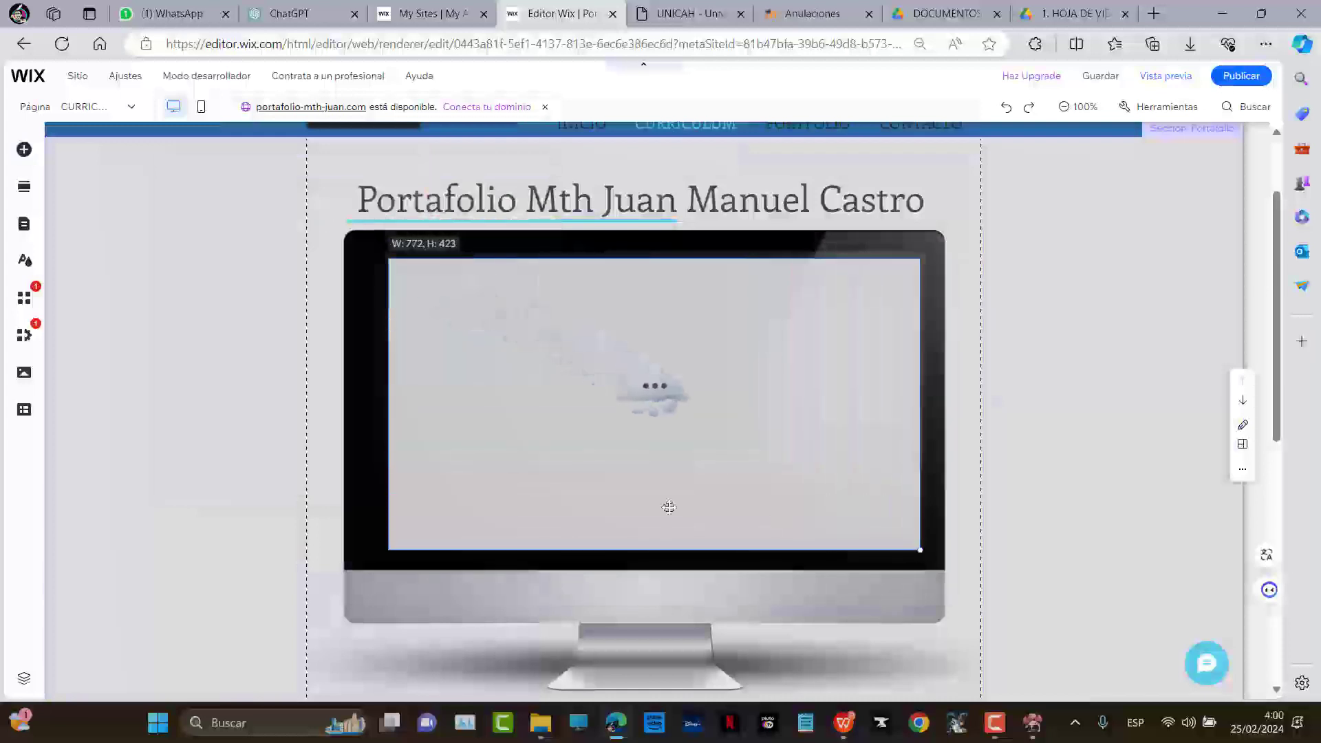
{"action": "left_click_drag", "start_coordinate": [383, 550], "coordinate": [366, 549]}
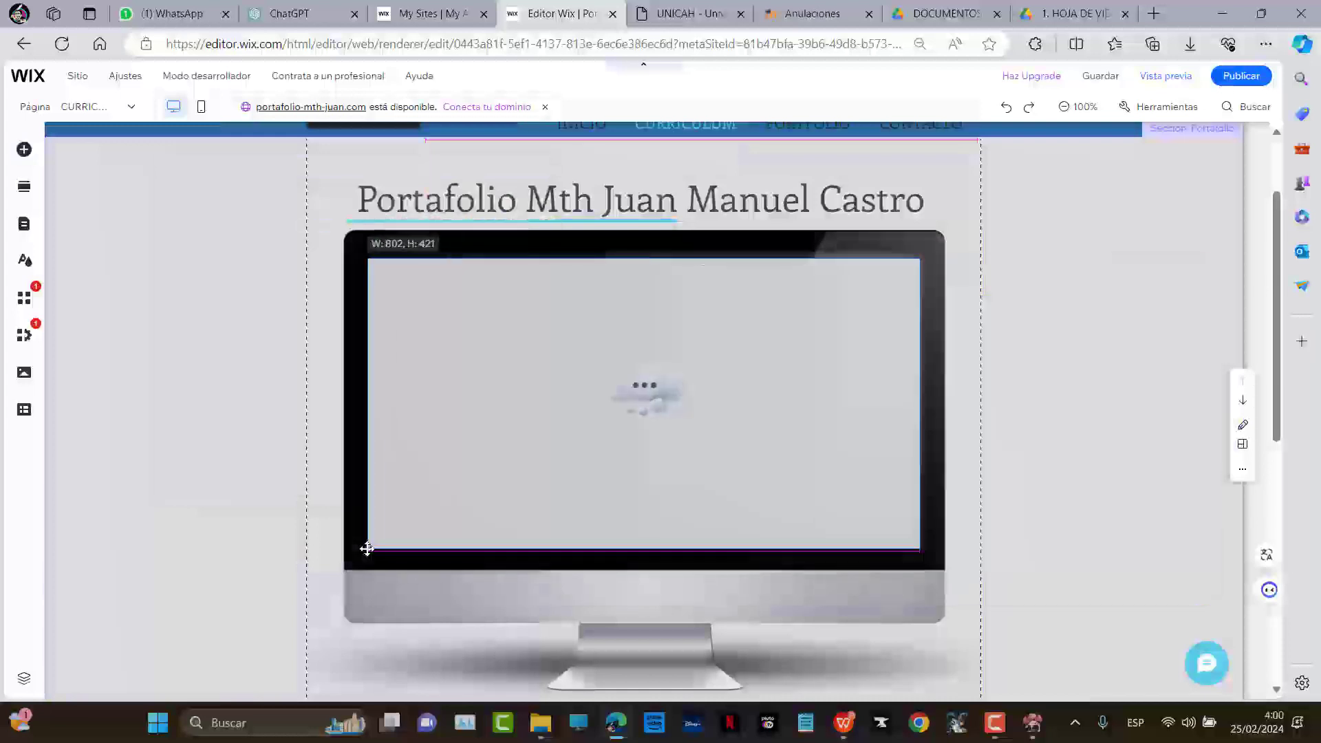
Try pasting into the embed's Código box, then select the Drive iframe code and clear the wrong paragraph
{"action": "left_click", "coordinate": [879, 448]}
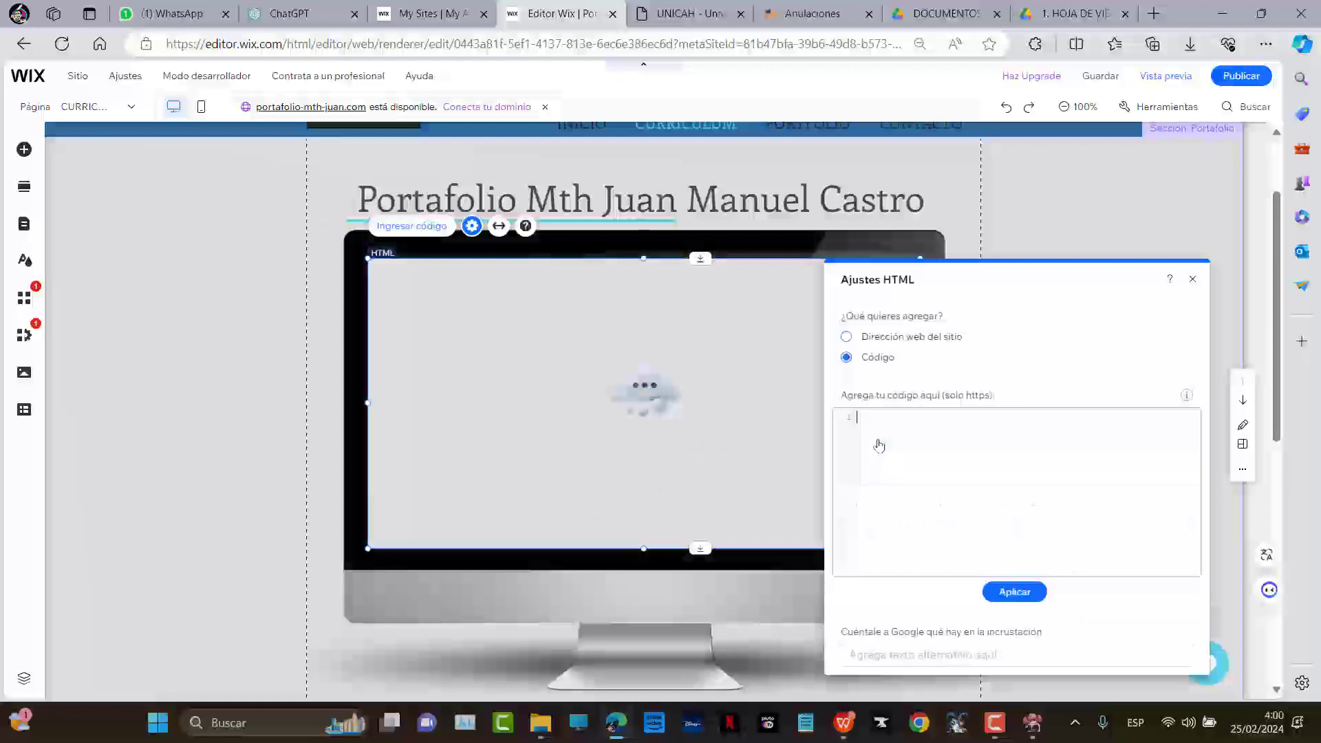
{"action": "type", "text": "Bienvenidos al portafolio profesional de Mth. Juan Manuel Castro, un individuo de talento múltiple y conocimiento profundo. Como teólogo, Juan Manuel ha dedicado su vida a la exploración de las cuestiones más profundas de la existencia y la fe. Su trabajo en filosofía refleja una mente aguda y curiosa, siempre dispuesta a cuestionar y aprender."}
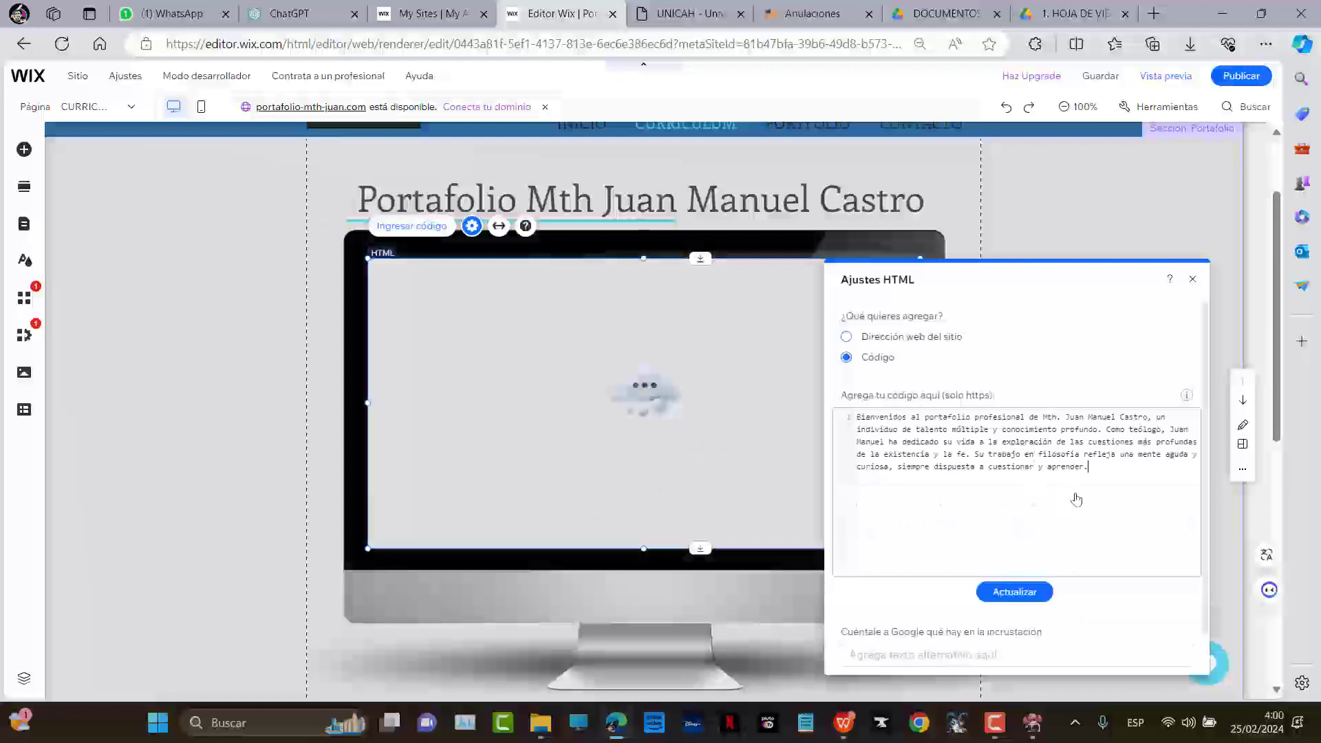
{"action": "key", "text": "ctrl+z"}
{"action": "left_click", "coordinate": [1074, 13]}
{"action": "left_click", "coordinate": [592, 441]}
{"action": "left_click", "coordinate": [579, 451]}
{"action": "left_click", "coordinate": [623, 432]}
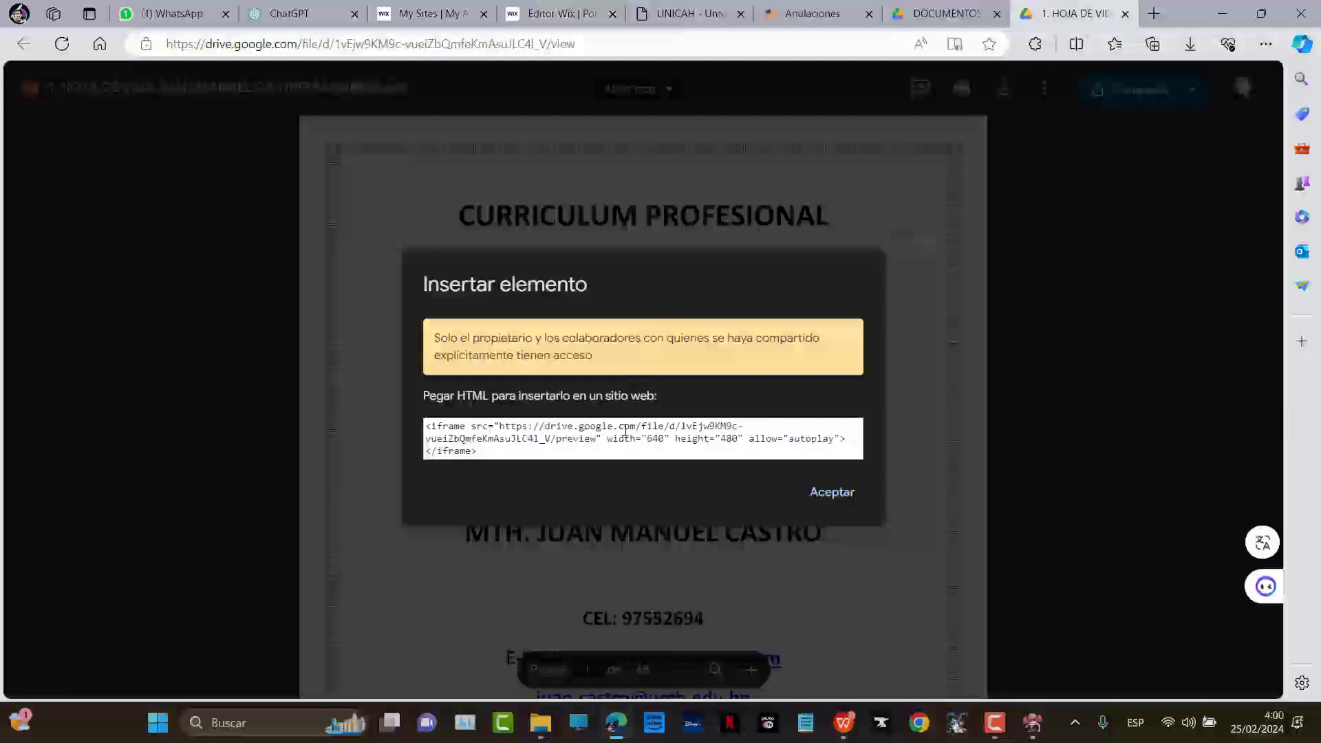
{"action": "left_click", "coordinate": [561, 13]}
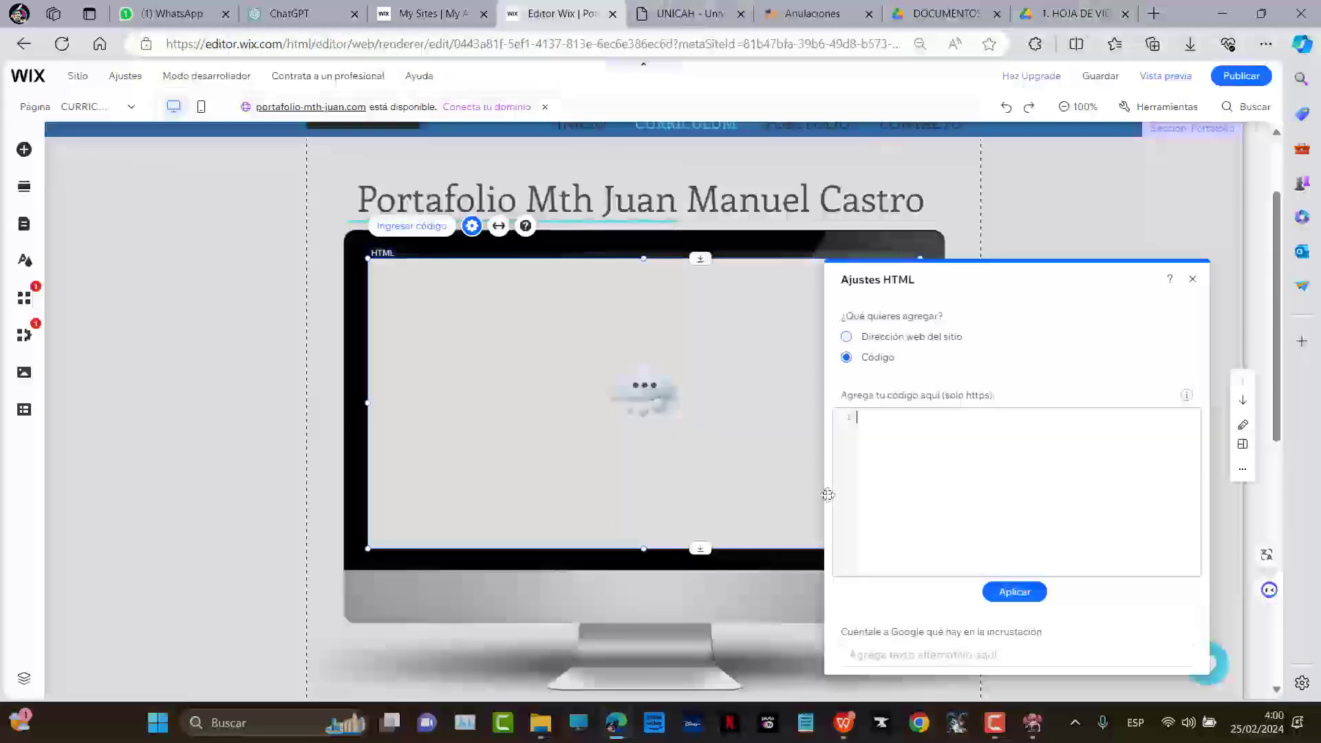
{"action": "key", "text": "ctrl+a"}
{"action": "key", "text": "Delete"}
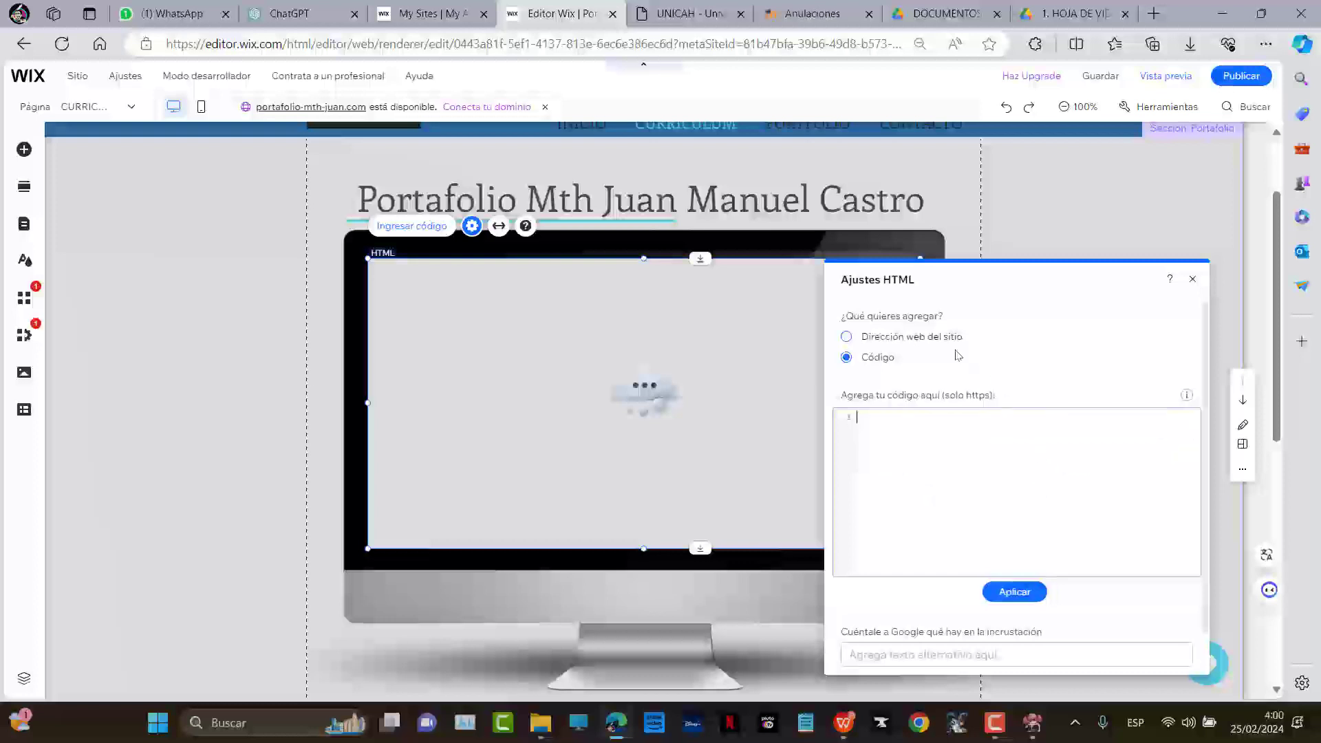
Copy the iframe code from the Drive dialog and clear the Wix code box again
{"action": "left_click", "coordinate": [1073, 13]}
{"action": "left_click", "coordinate": [461, 431]}
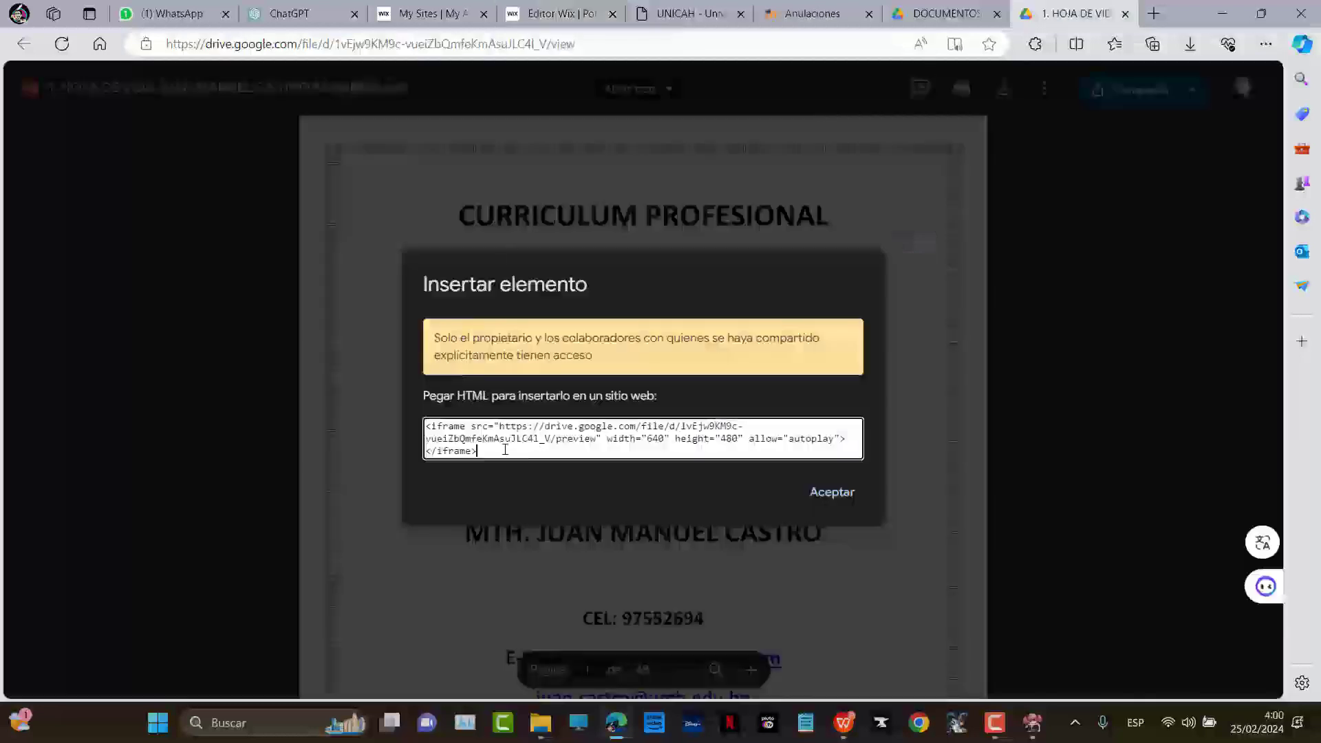
{"action": "right_click", "coordinate": [461, 432]}
{"action": "left_click", "coordinate": [543, 125]}
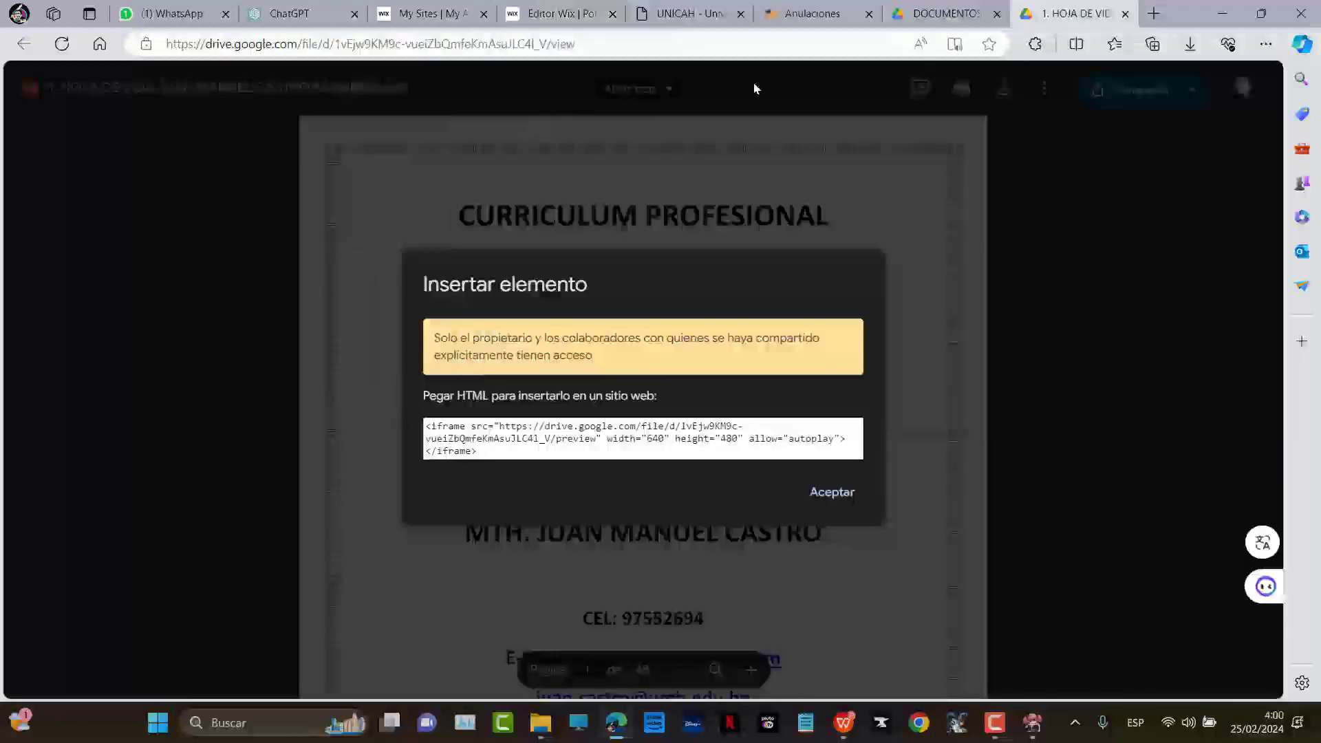
{"action": "left_click", "coordinate": [559, 13]}
{"action": "key", "text": "ctrl+z"}
{"action": "key", "text": "ctrl+a"}
{"action": "key", "text": "BackSpace"}
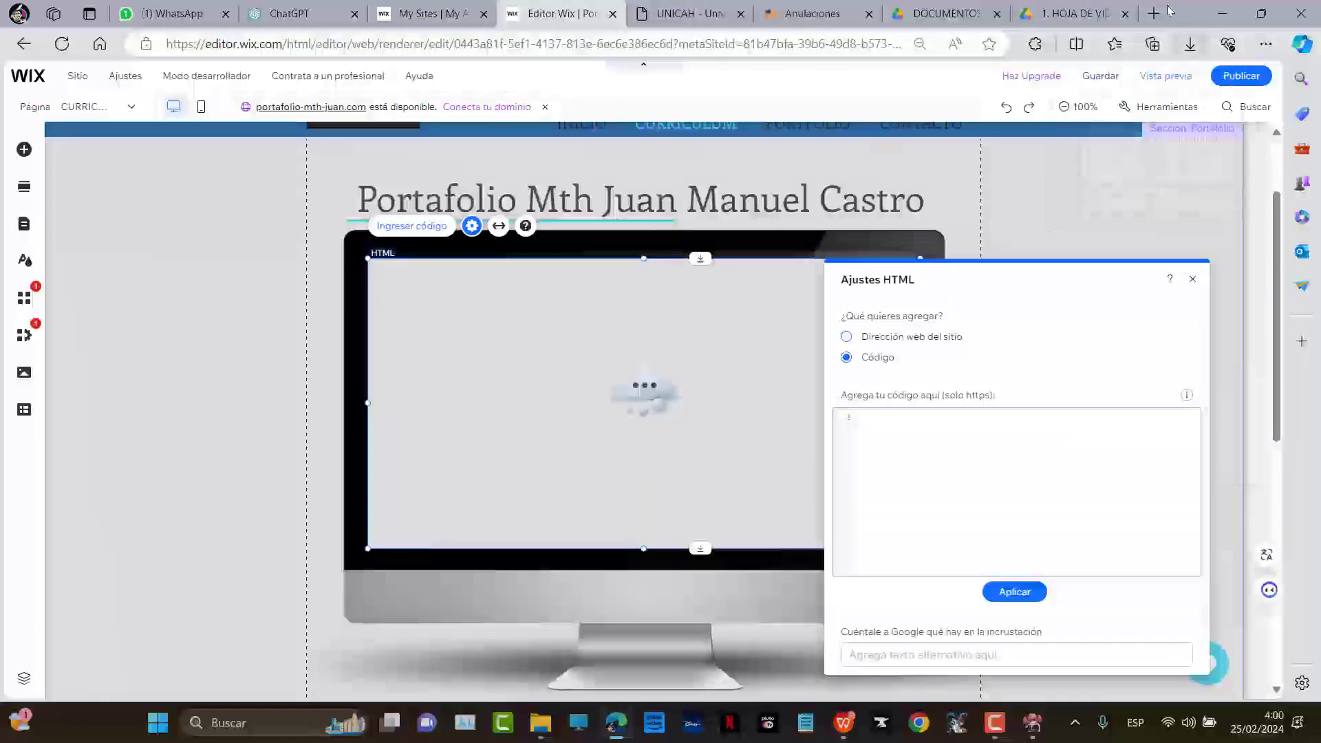
Recopy the iframe code, paste and undo in the code box, then choose Dirección web del sitio
{"action": "left_click", "coordinate": [1074, 13]}
{"action": "left_click_drag", "start_coordinate": [481, 450], "coordinate": [345, 403]}
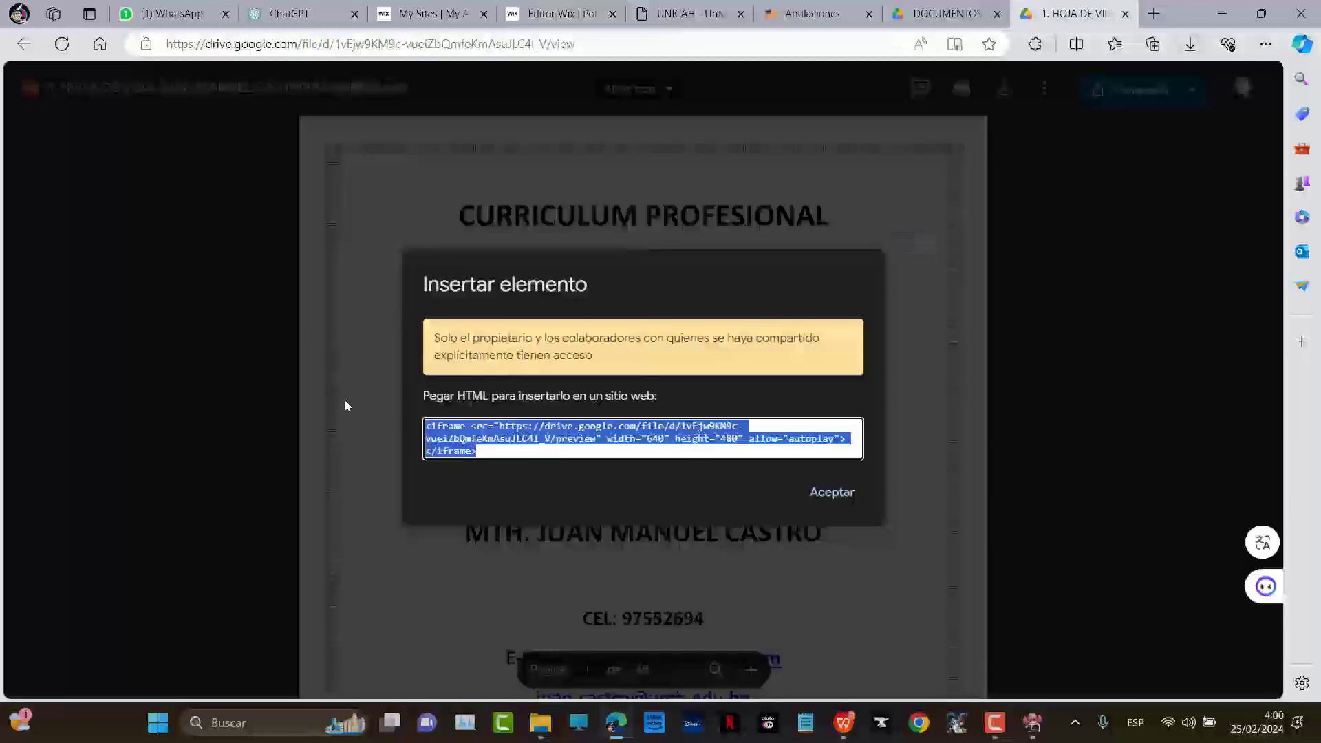
{"action": "right_click", "coordinate": [468, 434]}
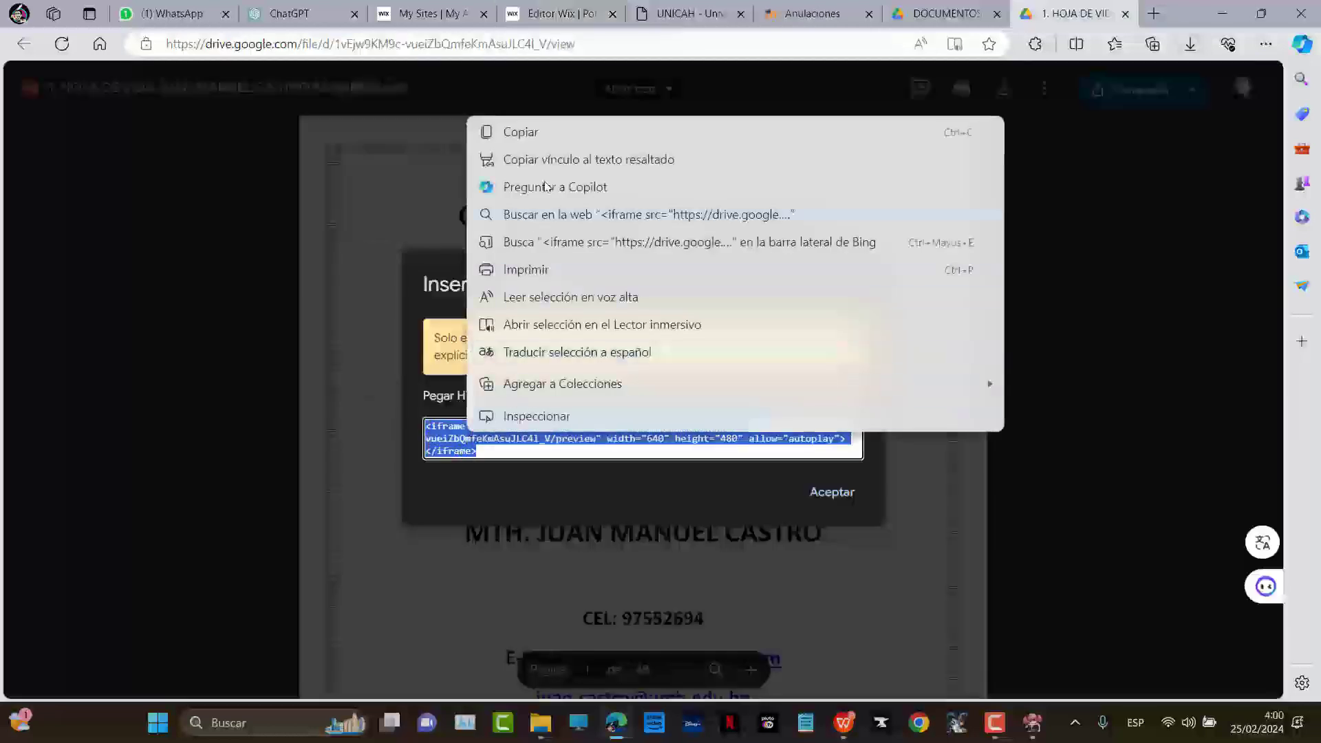
{"action": "left_click", "coordinate": [525, 133]}
{"action": "left_click", "coordinate": [558, 14]}
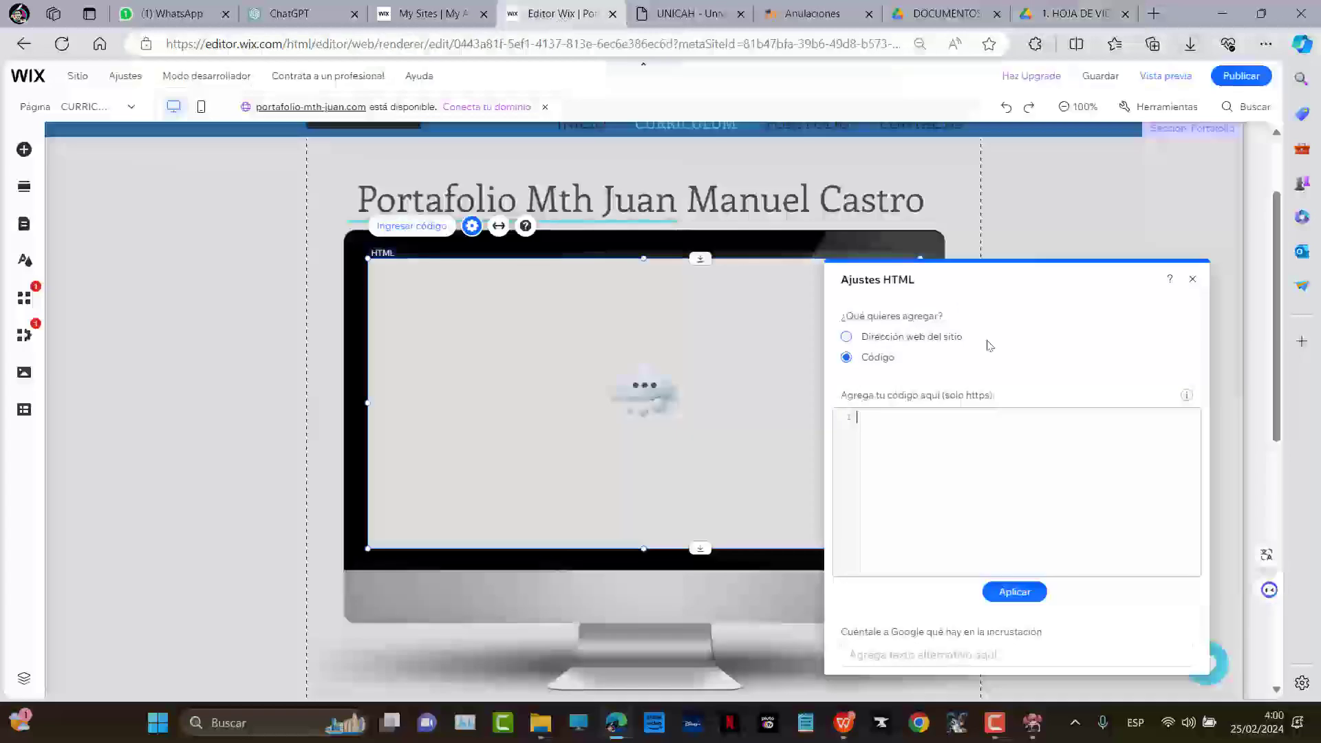
{"action": "left_click", "coordinate": [899, 406]}
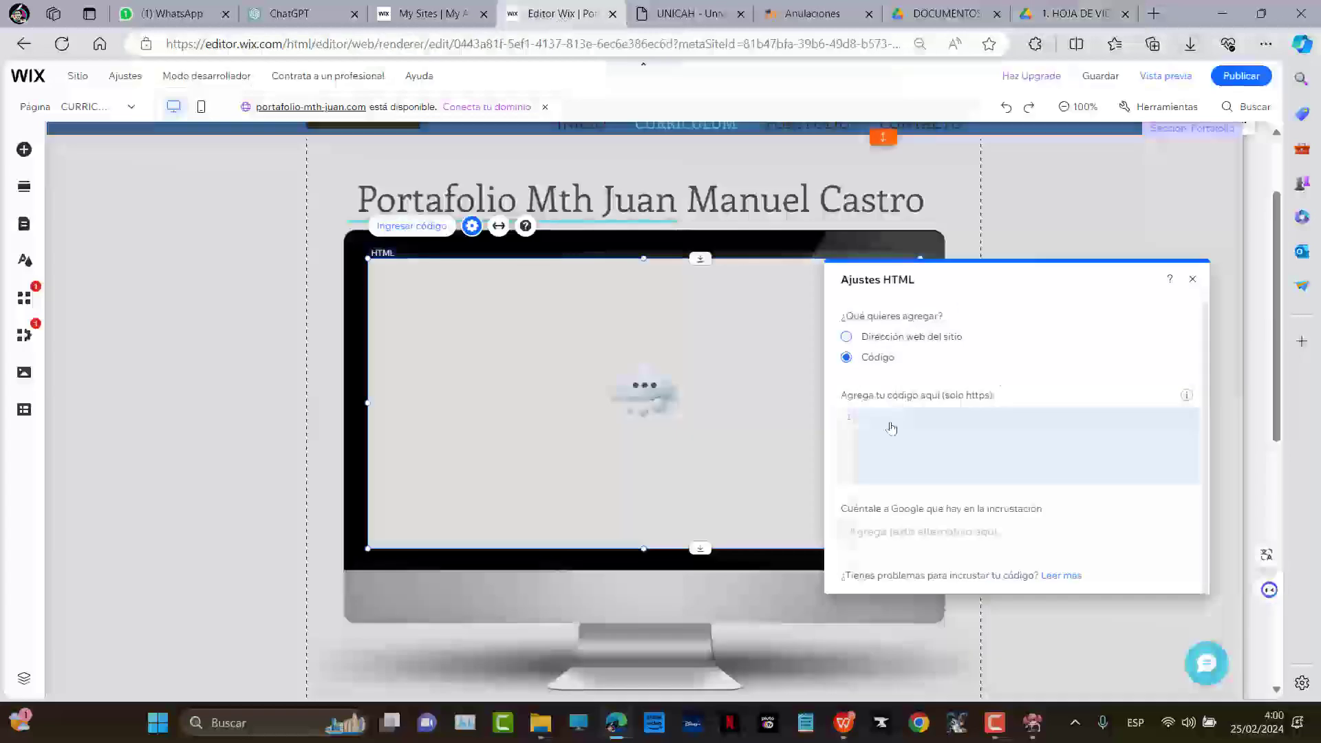
{"action": "left_click", "coordinate": [892, 425]}
{"action": "type", "text": "Bienvenidos al portafolio profesional de Mth. Juan Manuel Castro, un individuo de talento múltiple y conocimiento profundo. Como teólogo, Juan Manuel ha dedicado su vida a la exploración de las cuestiones más profundas de la existencia y la fe. Su trabajo en filosofía refleja una mente aguda y curiosa, siempre dispuesta a cuestionar y aprender."}
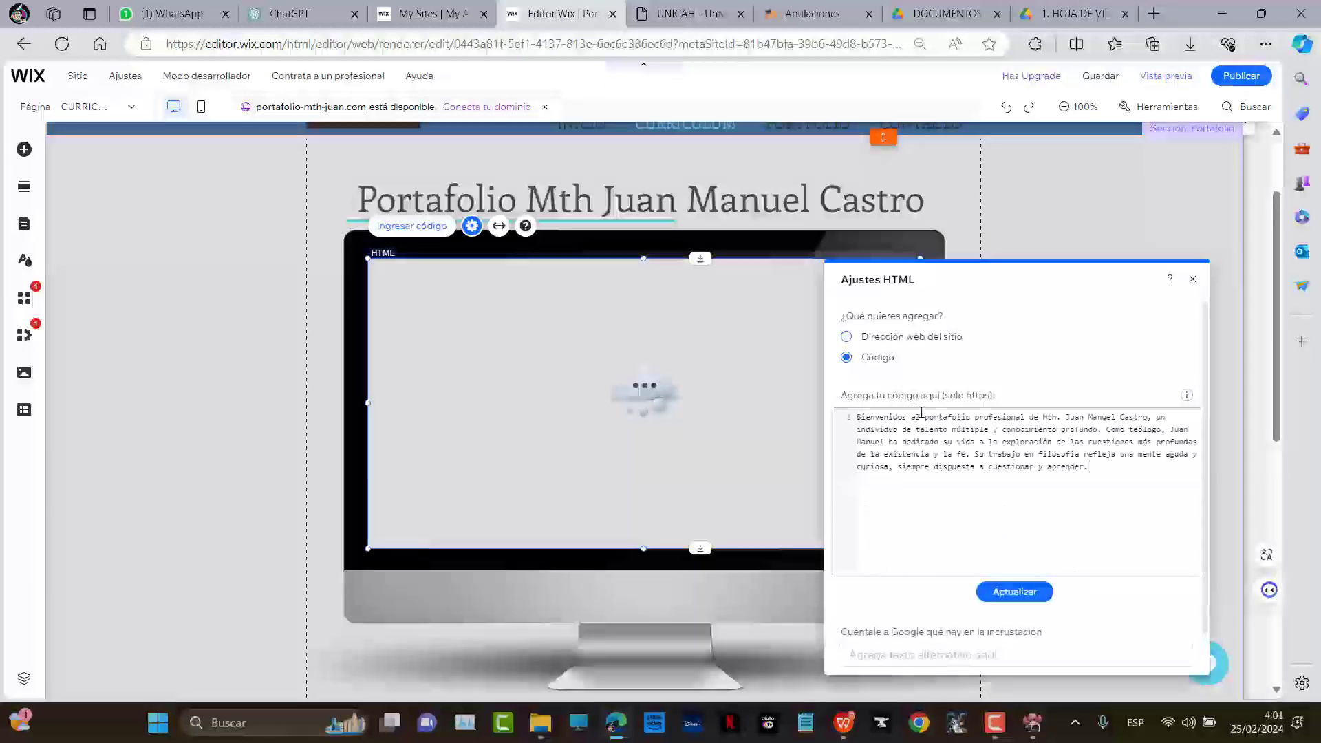
{"action": "key", "text": "ctrl+z"}
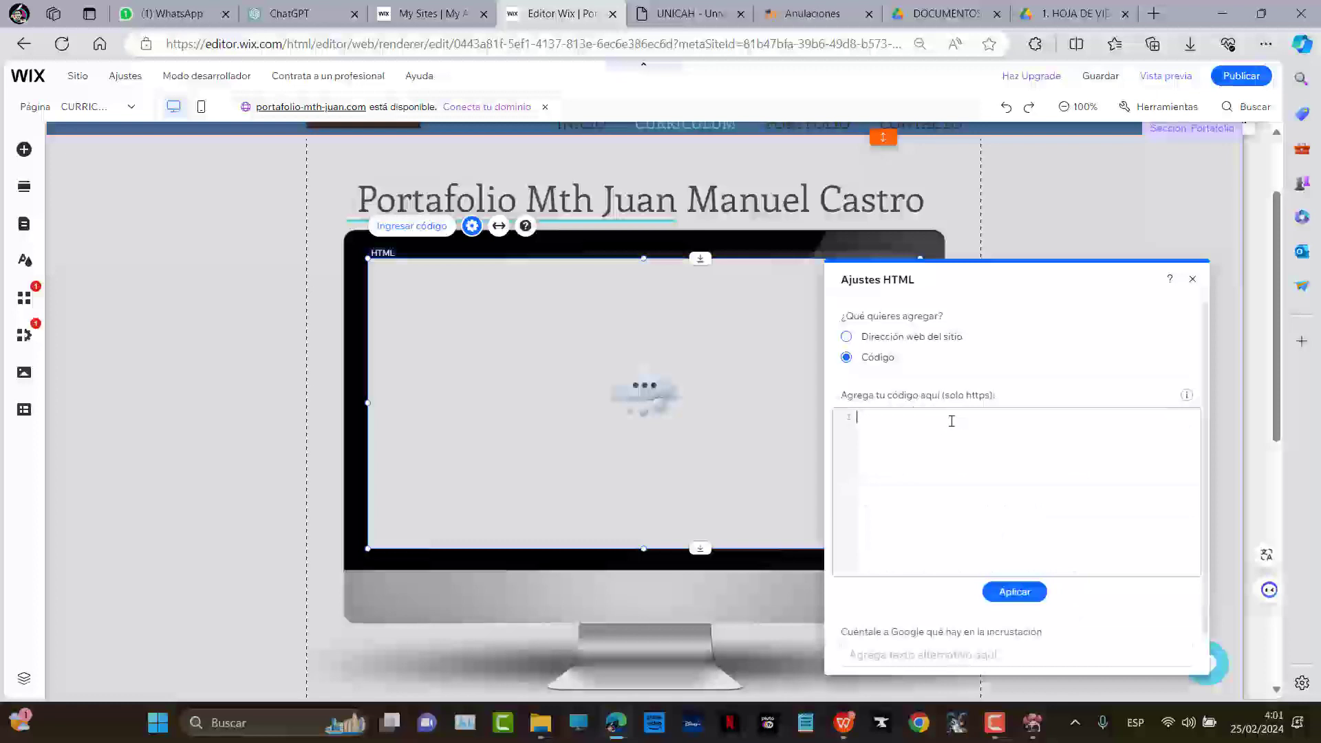
{"action": "left_click", "coordinate": [881, 655]}
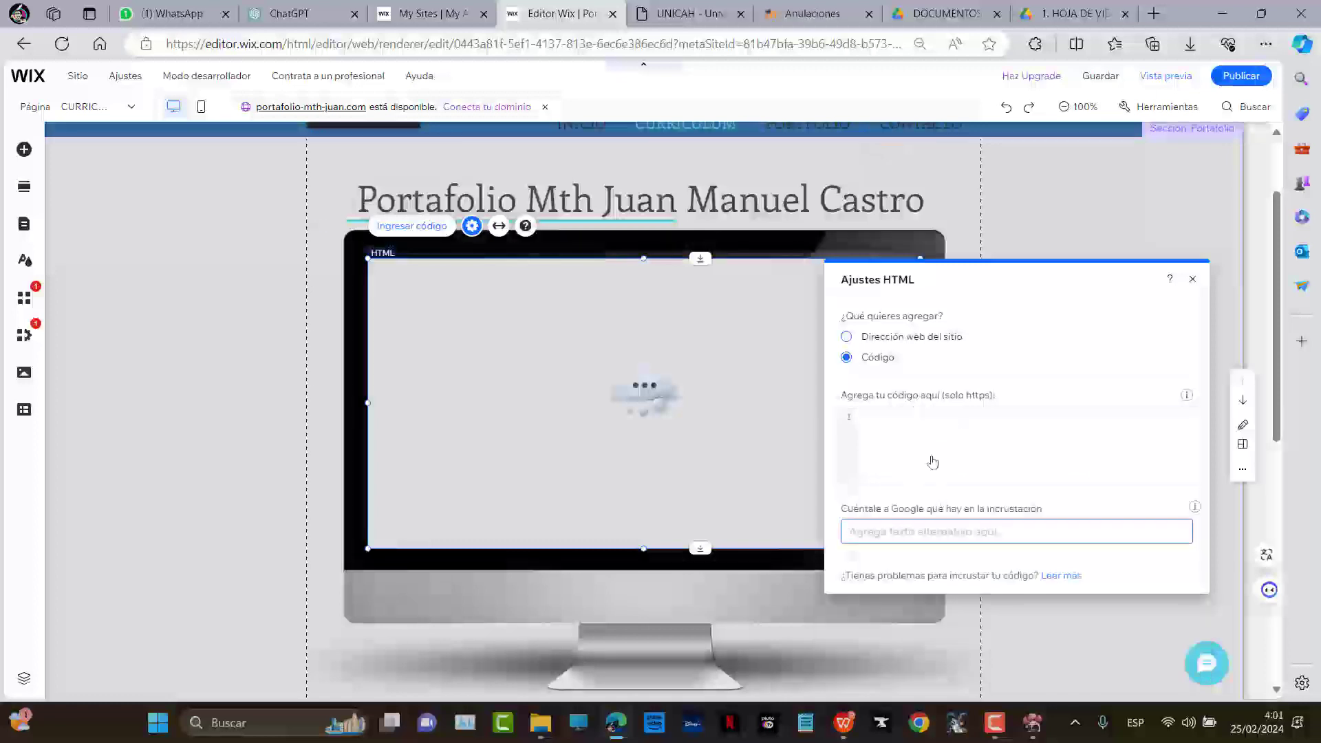
{"action": "left_click", "coordinate": [889, 337]}
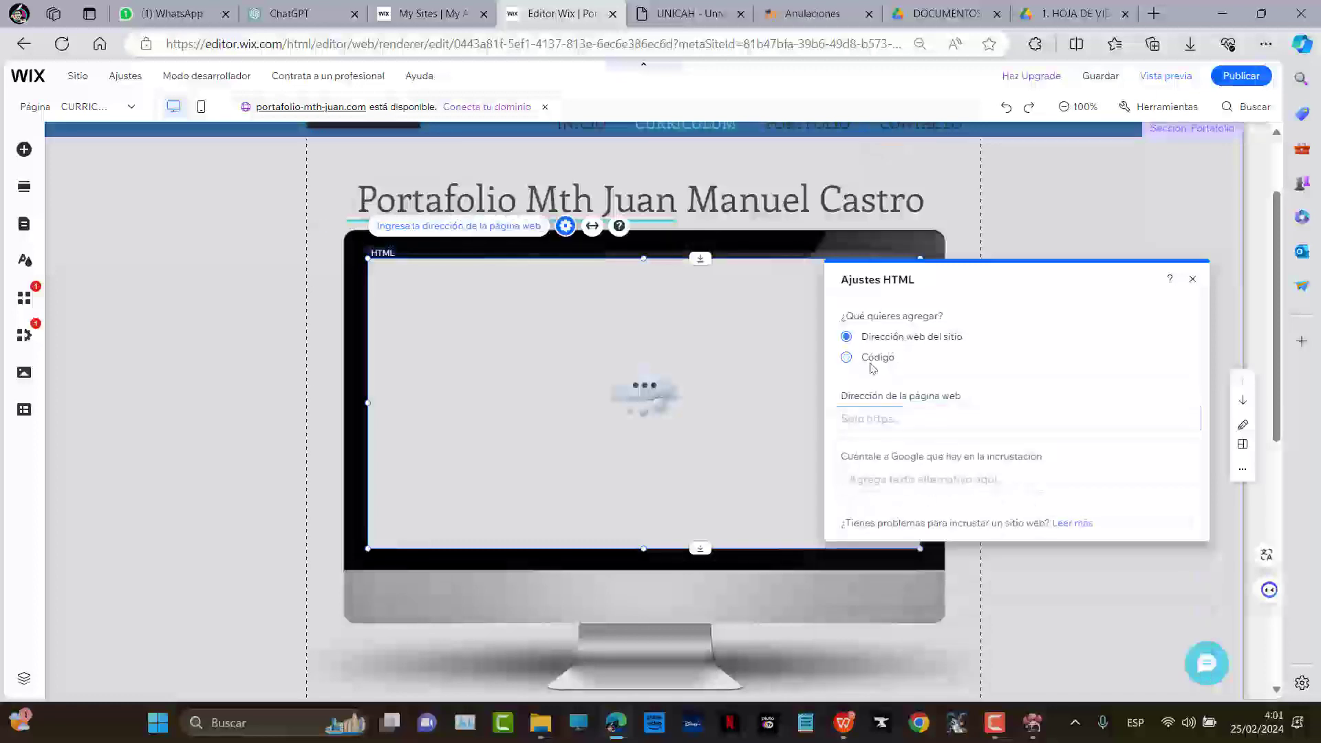
Clear the Notepad note and paste the clipboard to check its contents
{"action": "key", "text": "alt+Tab"}
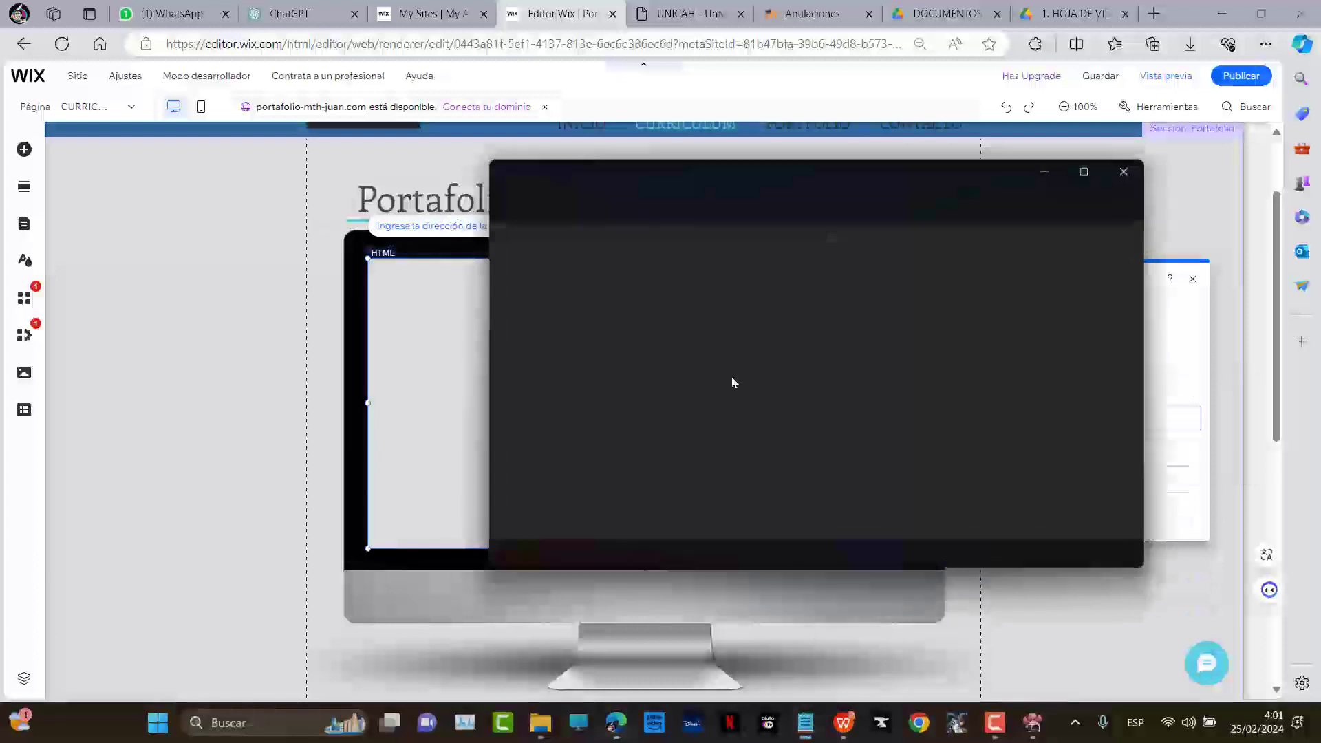
{"action": "key", "text": "ctrl+a"}
{"action": "key", "text": "Delete"}
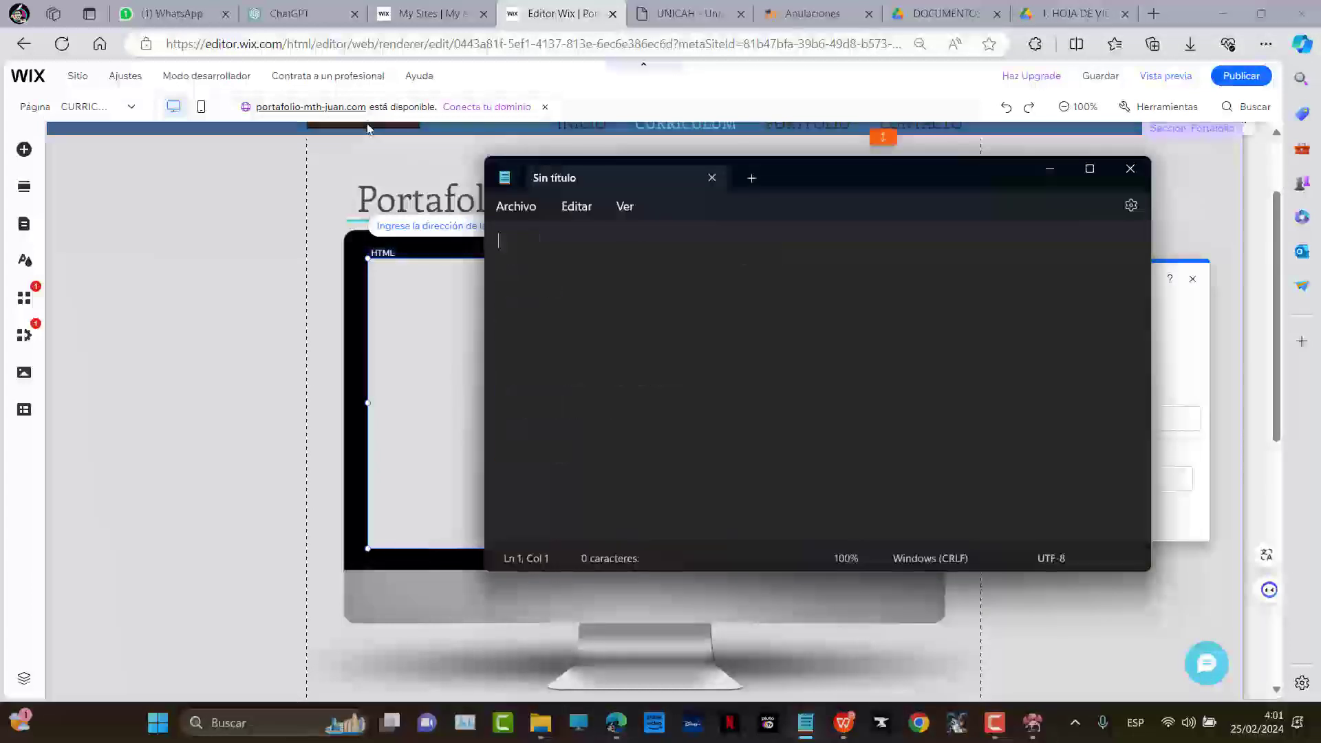
{"action": "type", "text": "Bienvenidos al portafolio profesional de Mth. Juan Manuel Castro, un individuo de talento múltiple y conocimiento profundo. Como teólogo, Juan Manuel ha dedicado su vida a la exploración de las cuestiones más profundas de la existencia y la fe. Su trabajo en filosofía refleja una mente aguda y curiosa, siempre dispuesta a cuestionar y aprender."}
Copy the Drive iframe code, test-paste it into Notepad and undo, then close the embed dialog with Aceptar
{"action": "left_click", "coordinate": [1073, 13]}
{"action": "left_click", "coordinate": [493, 440]}
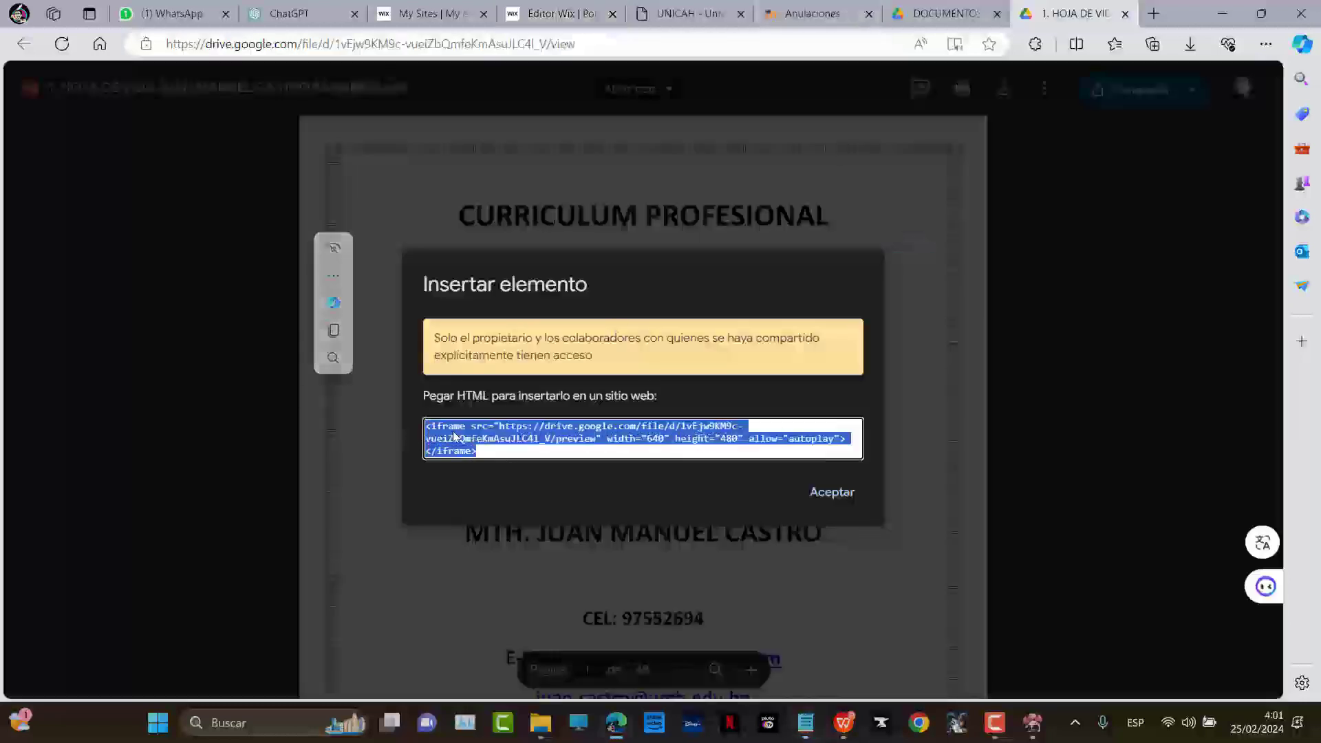
{"action": "right_click", "coordinate": [460, 437]}
{"action": "left_click", "coordinate": [528, 132]}
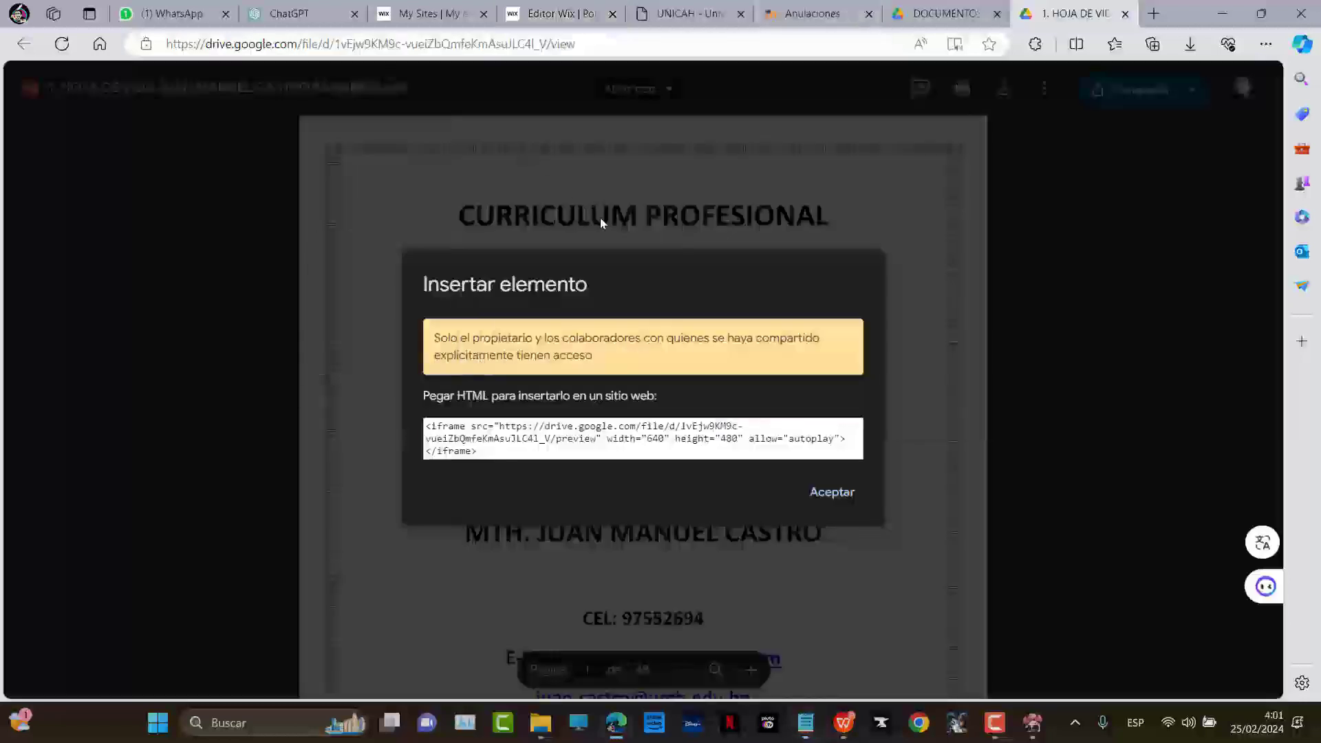
{"action": "key", "text": "alt+Tab"}
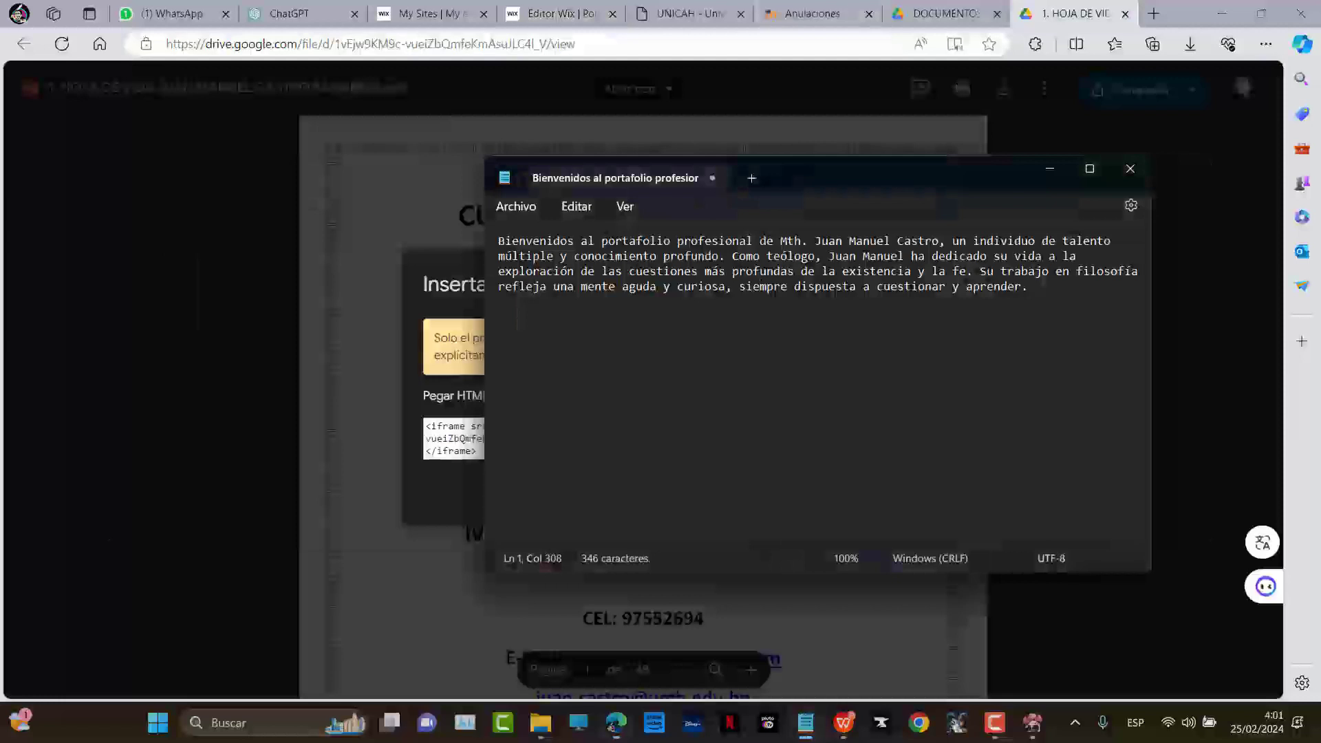
{"action": "key", "text": "Return"}
{"action": "type", "text": "Bienvenidos al portafolio profesional de Mth. Juan Manuel Castro, un individuo de talento múltiple y conocimiento profundo. Como teólogo, Juan Manuel ha dedicado su vida a la exploración de las cuestiones más profundas de la existencia y la fe. Su trabajo en filosofía refleja una mente aguda y curiosa, siempre dispuesta a cuestionar y aprender."}
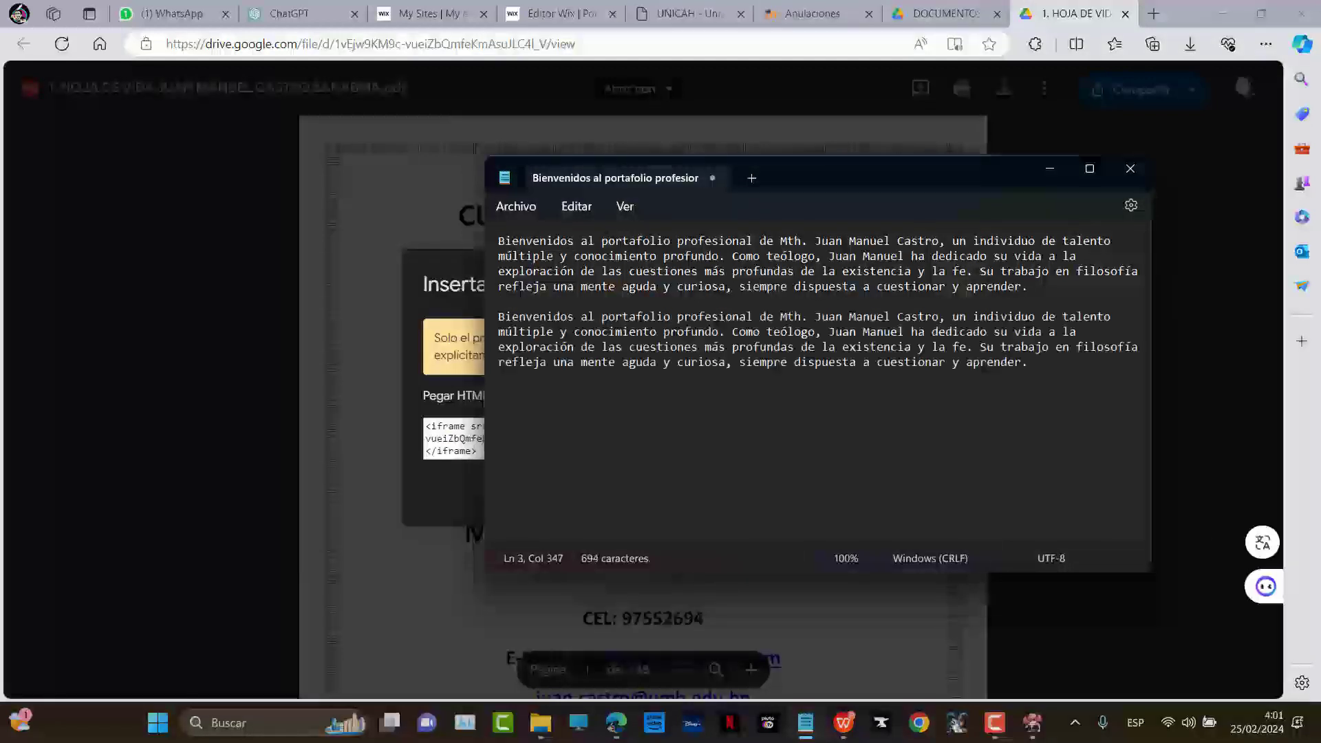
{"action": "key", "text": "ctrl+z"}
{"action": "left_click", "coordinate": [1099, 11]}
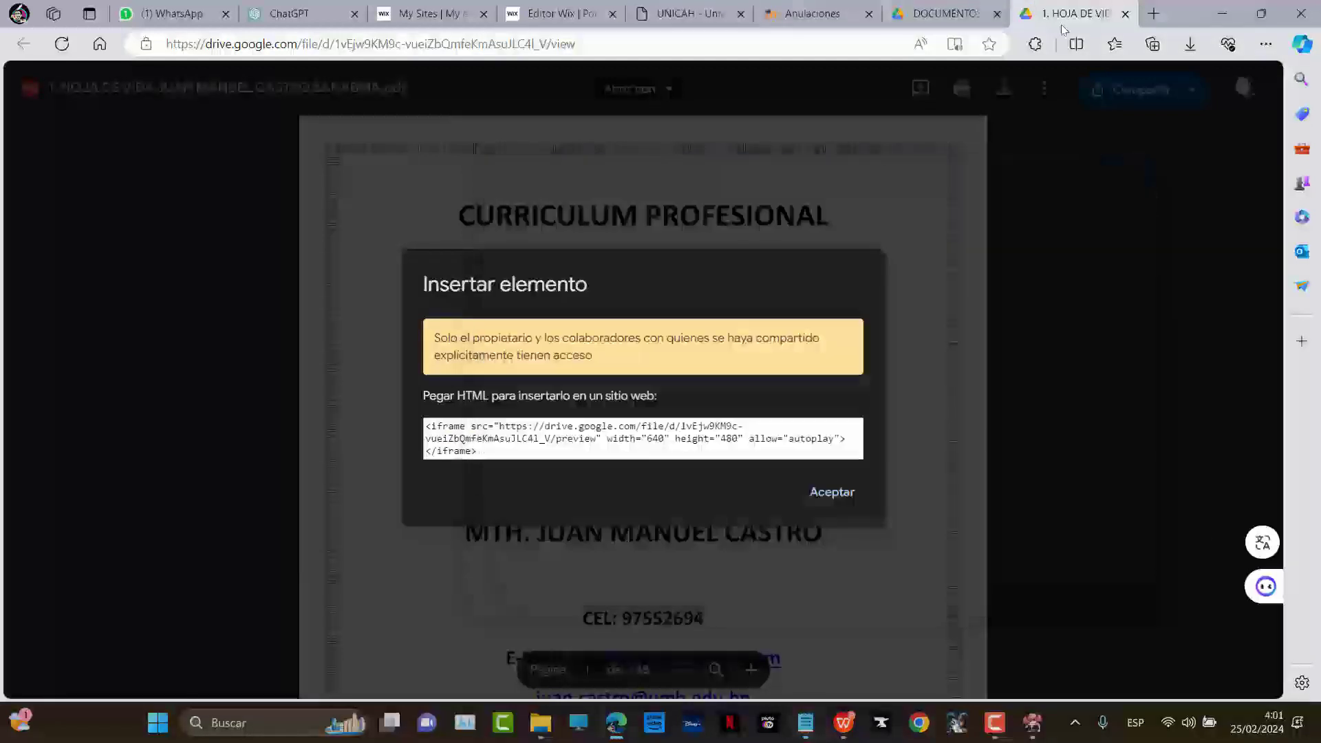
{"action": "left_click", "coordinate": [832, 492]}
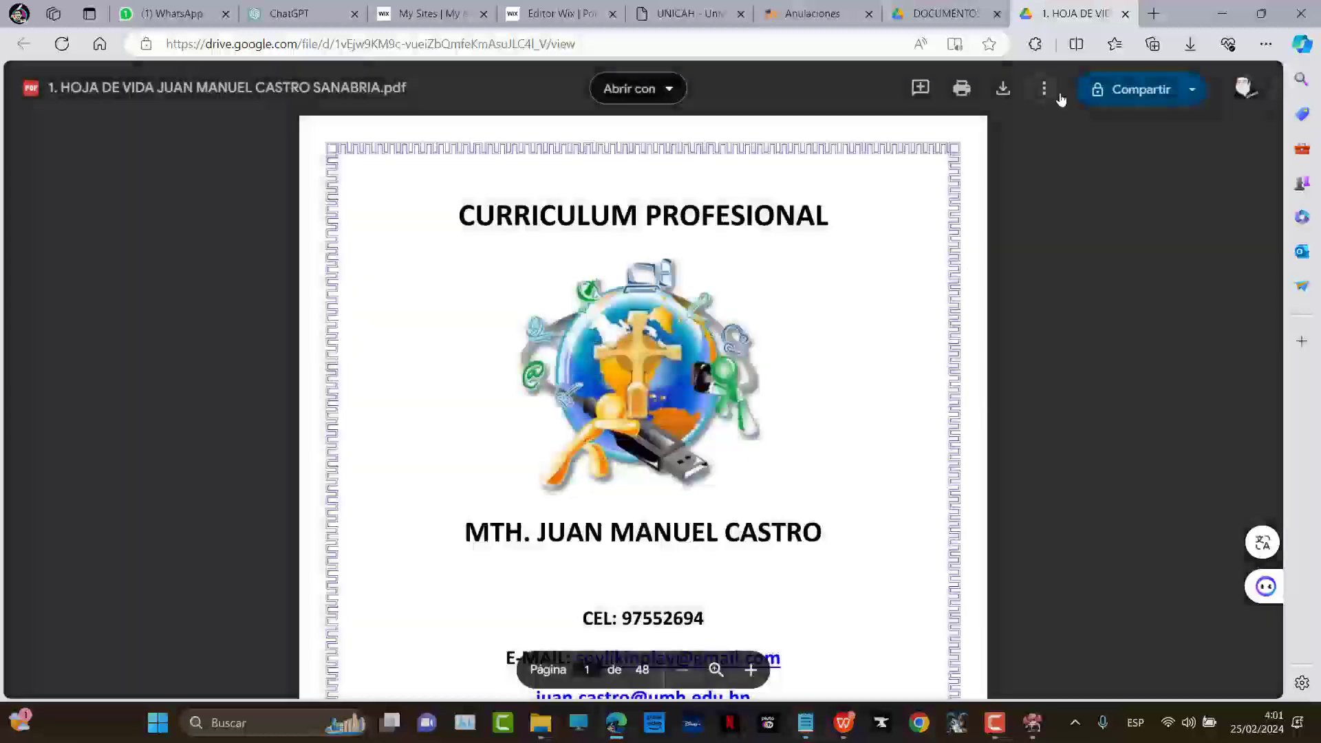
Reopen Insertar elemento for the CV PDF and copy its iframe code
{"action": "left_click", "coordinate": [1044, 88]}
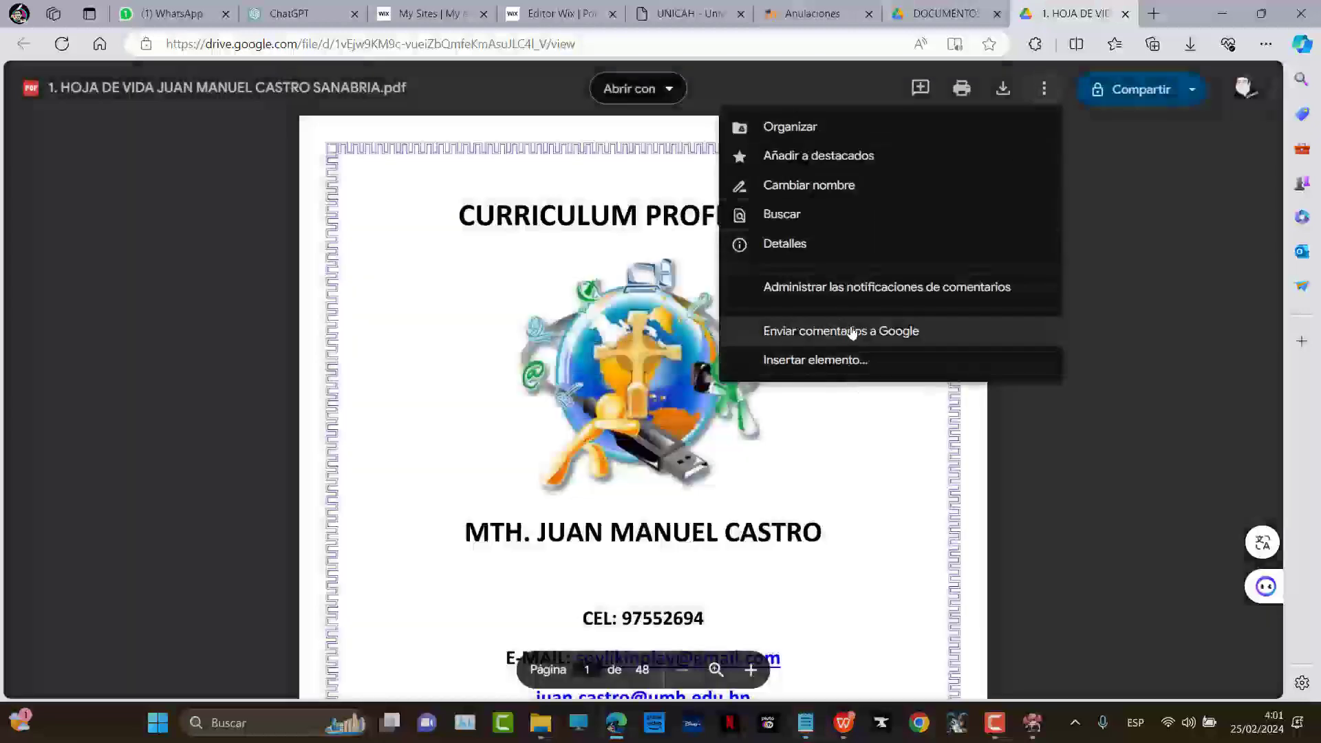
{"action": "left_click", "coordinate": [802, 361]}
{"action": "left_click_drag", "start_coordinate": [648, 441], "coordinate": [654, 444]}
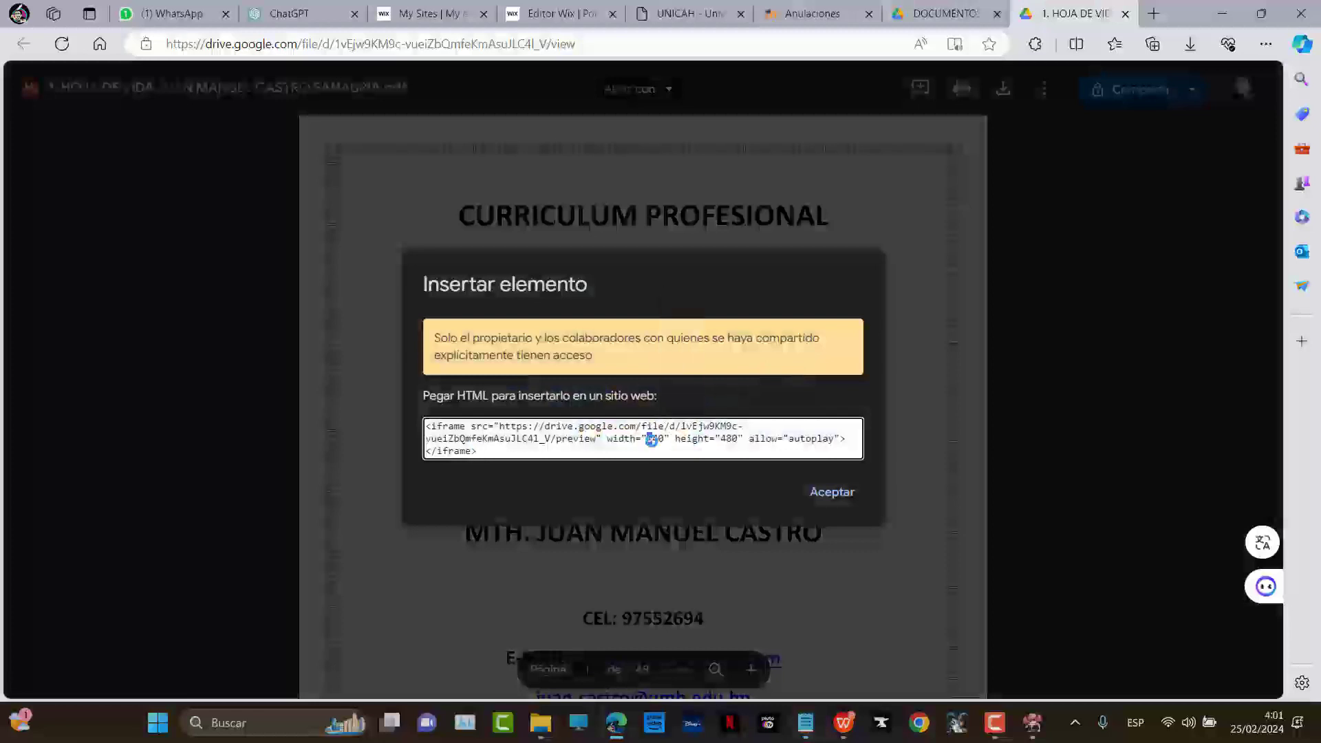
{"action": "triple_click", "coordinate": [650, 441]}
{"action": "right_click", "coordinate": [612, 435]}
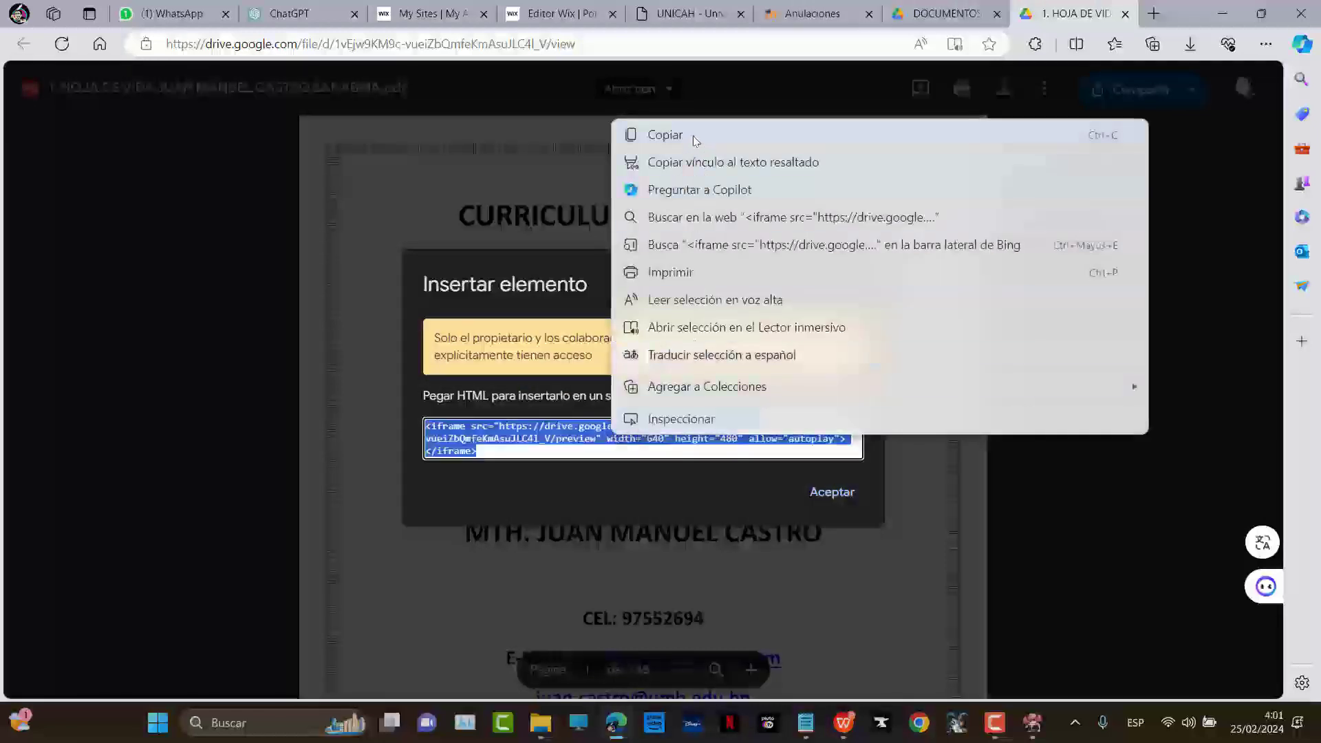
{"action": "left_click", "coordinate": [695, 140]}
{"action": "left_click", "coordinate": [561, 13]}
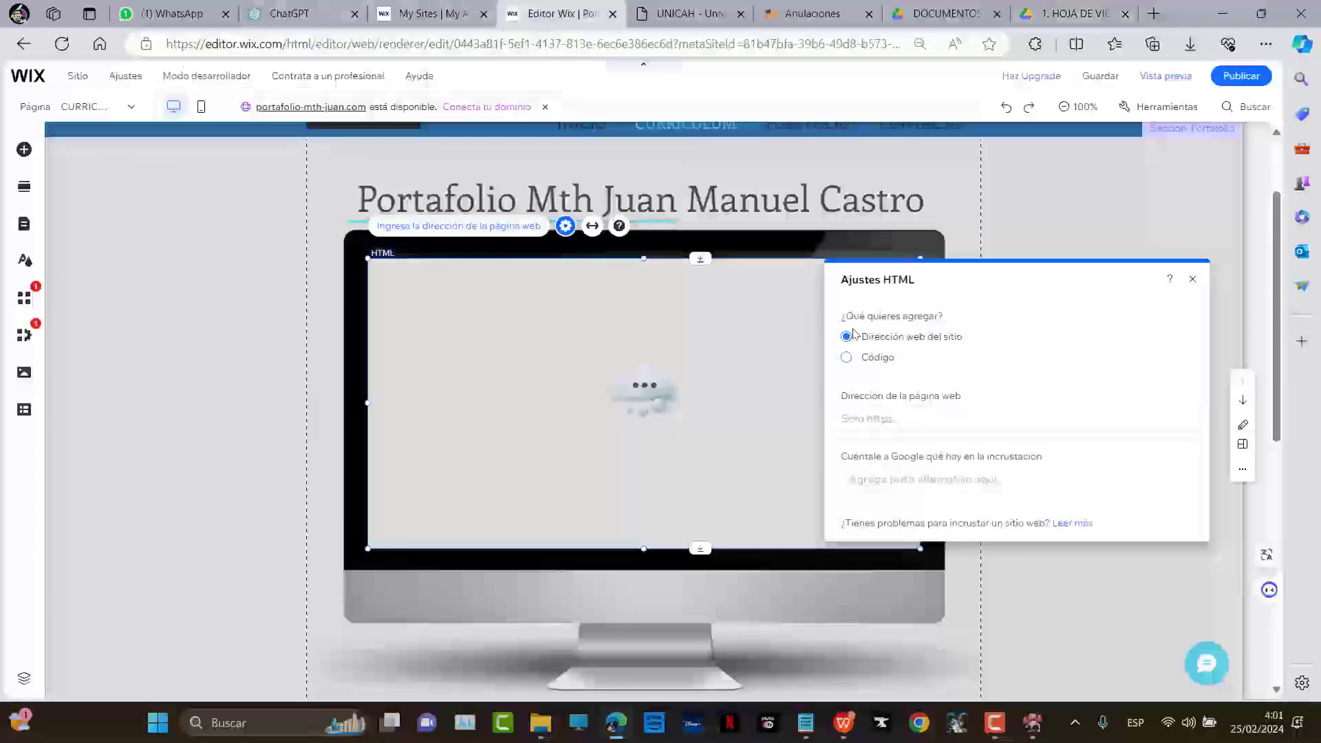
Switch the HTML embed back to Código, drag the iframe code into the box, and apply with Actualizar
{"action": "left_click", "coordinate": [875, 415]}
{"action": "left_click", "coordinate": [876, 356]}
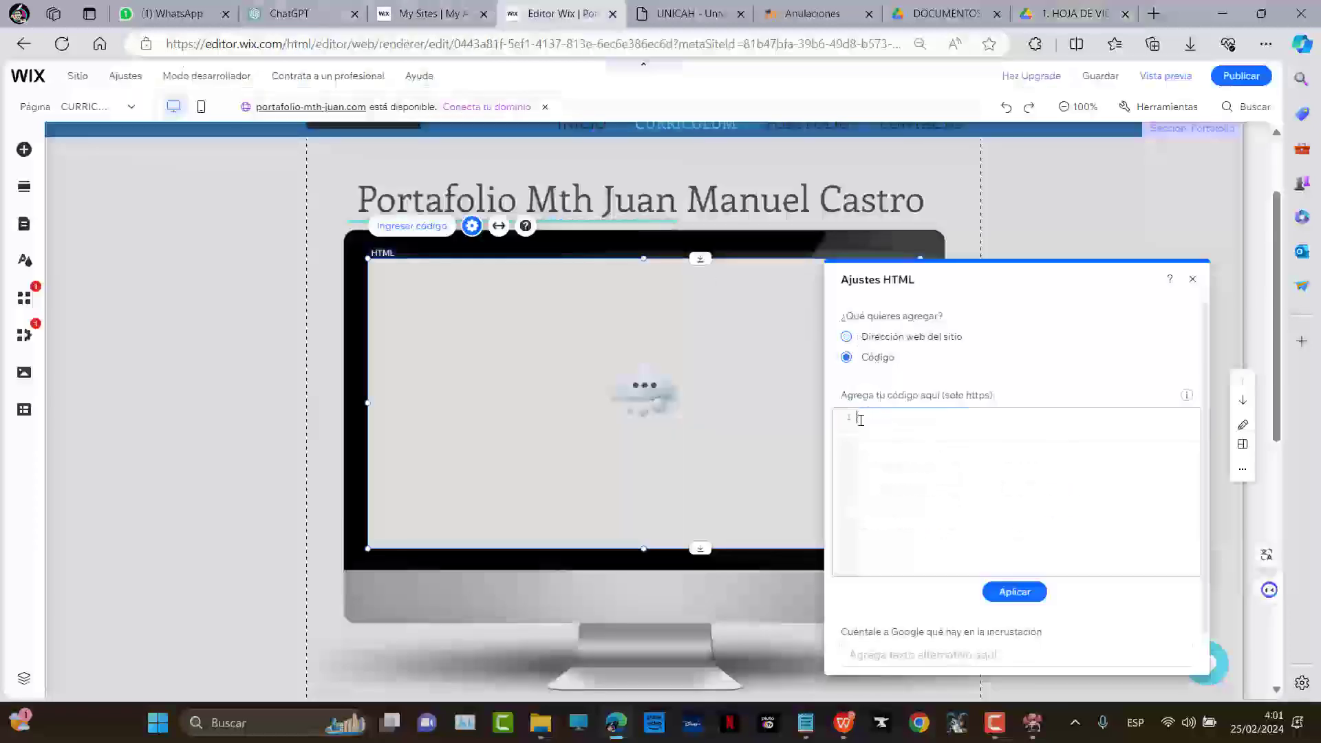
{"action": "left_click", "coordinate": [890, 443]}
{"action": "type", "text": "Bienvenidos al portafolio profesional de Mth. Juan Manuel Castro, un individuo de talento múltiple y conocimiento profundo. Como teólogo, Juan Manuel ha dedicado su vida a la exploración de las cuestiones más profundas de la existencia y la fe. Su trabajo en filosofía refleja una mente aguda y curiosa, siempre dispuesta a cuestionar y aprender."}
{"action": "key", "text": "ctrl+z"}
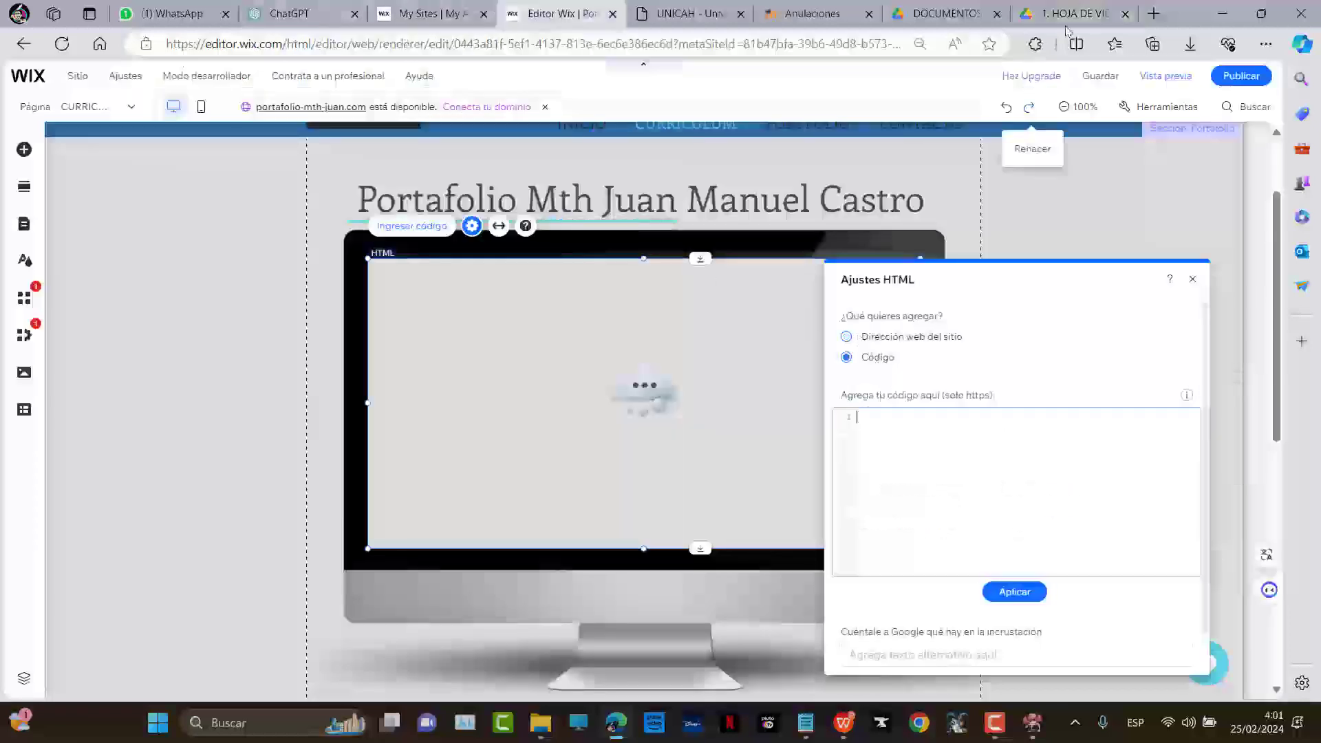
{"action": "left_click", "coordinate": [1073, 13]}
{"action": "left_click_drag", "start_coordinate": [615, 449], "coordinate": [889, 434]}
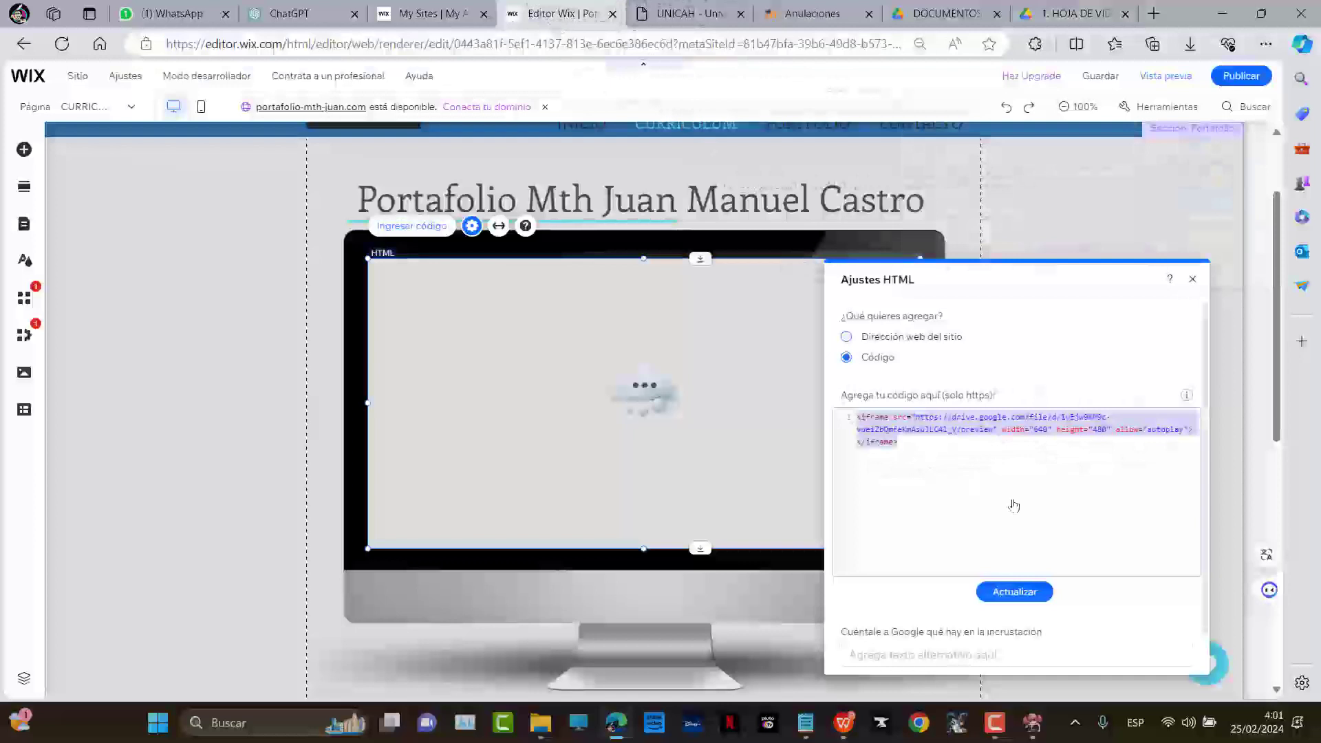
{"action": "left_click", "coordinate": [1014, 593]}
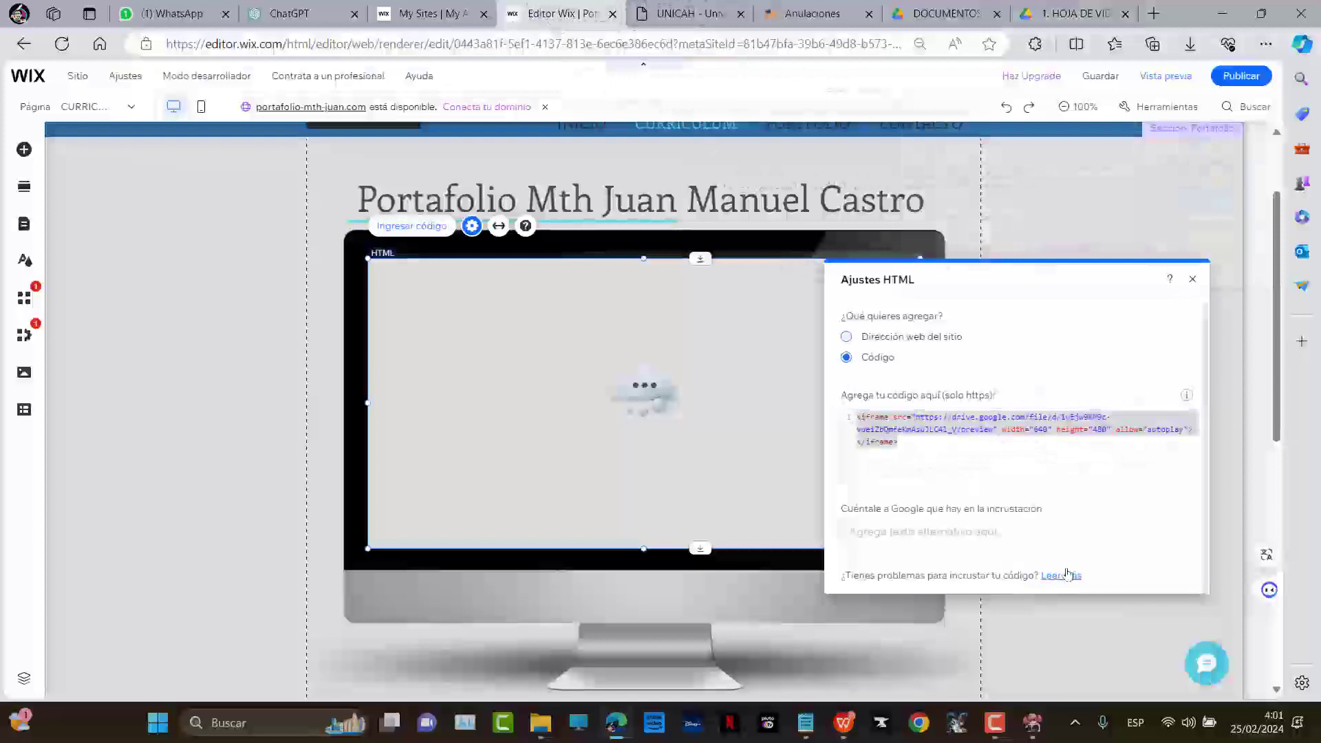
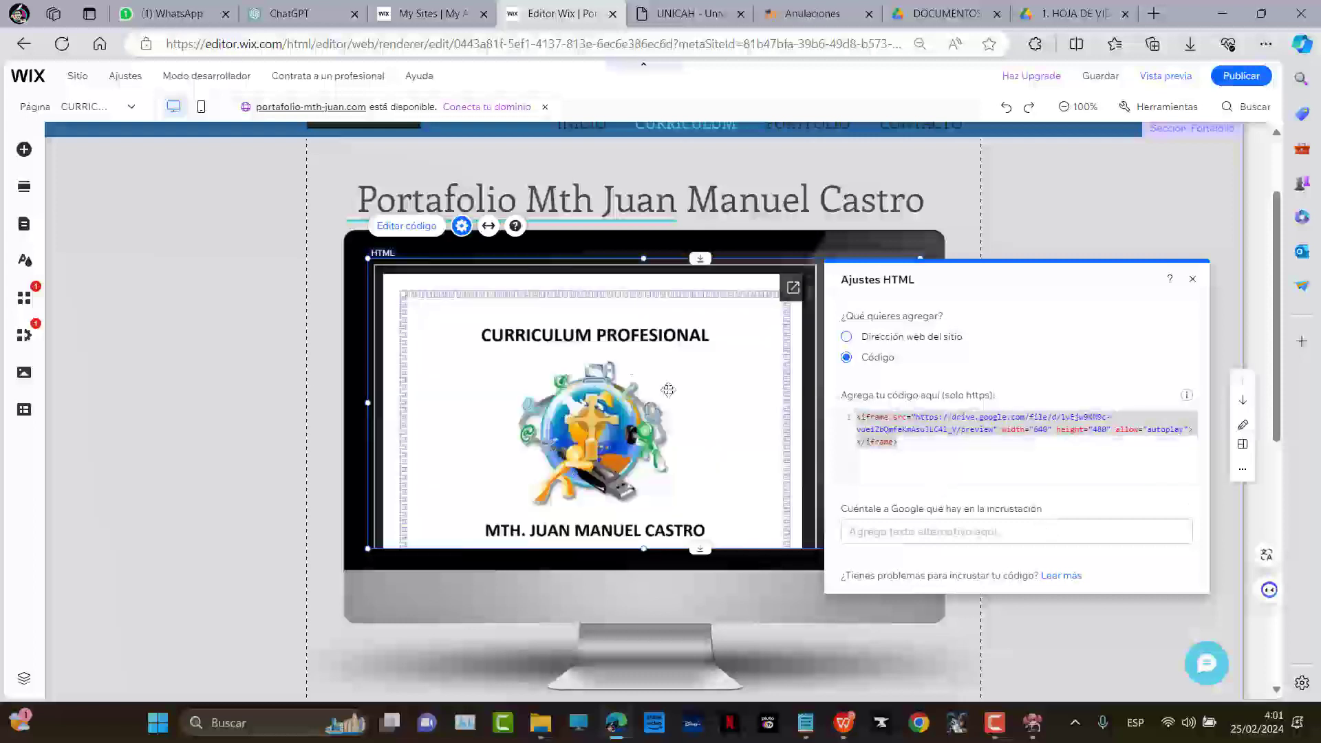
Close the HTML settings and preview the site with the embedded curriculum PDF
{"action": "left_click", "coordinate": [1139, 178]}
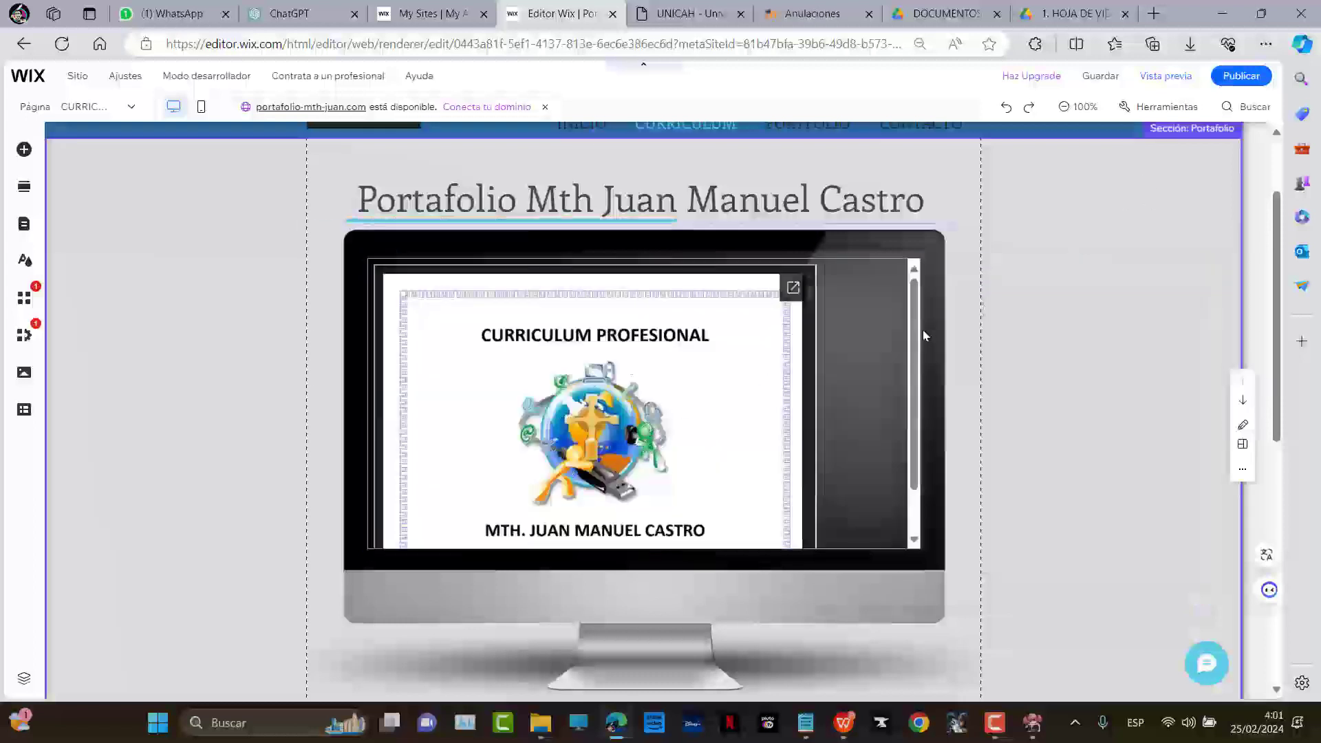
{"action": "left_click", "coordinate": [795, 403]}
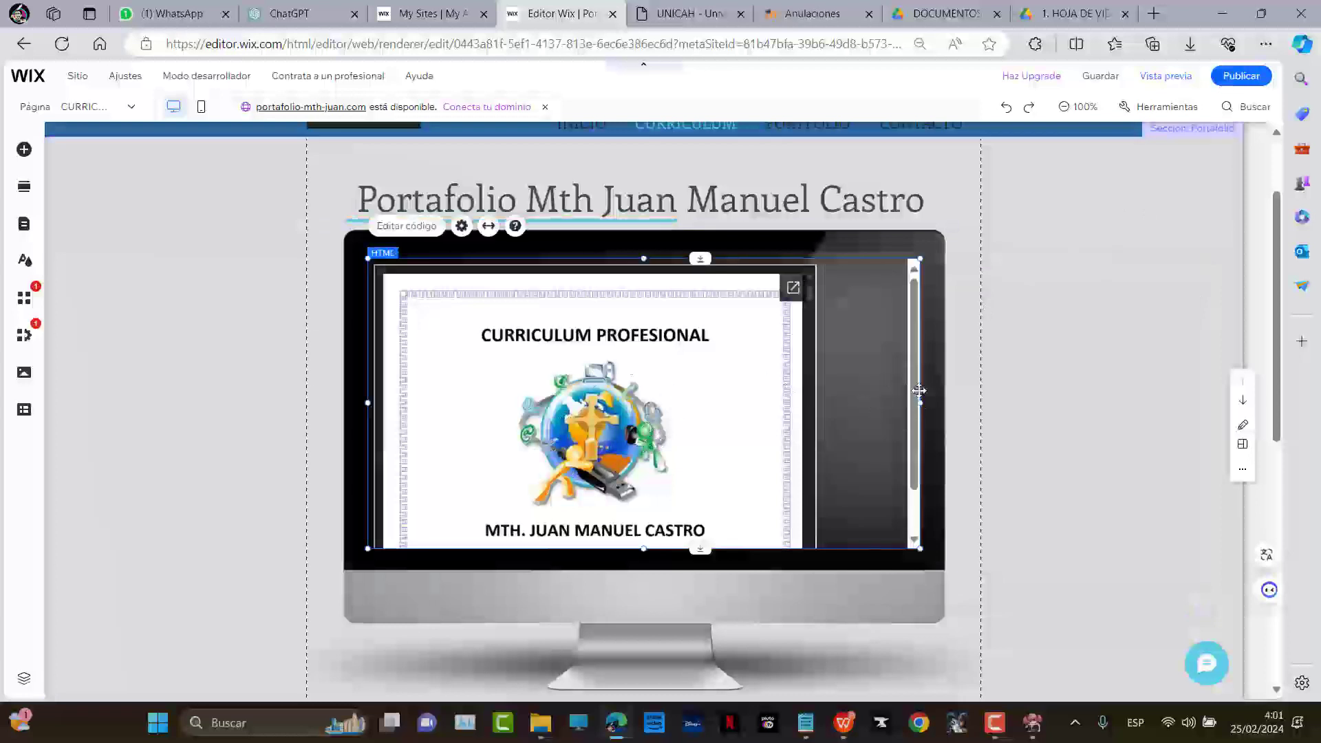
{"action": "left_click", "coordinate": [1165, 76]}
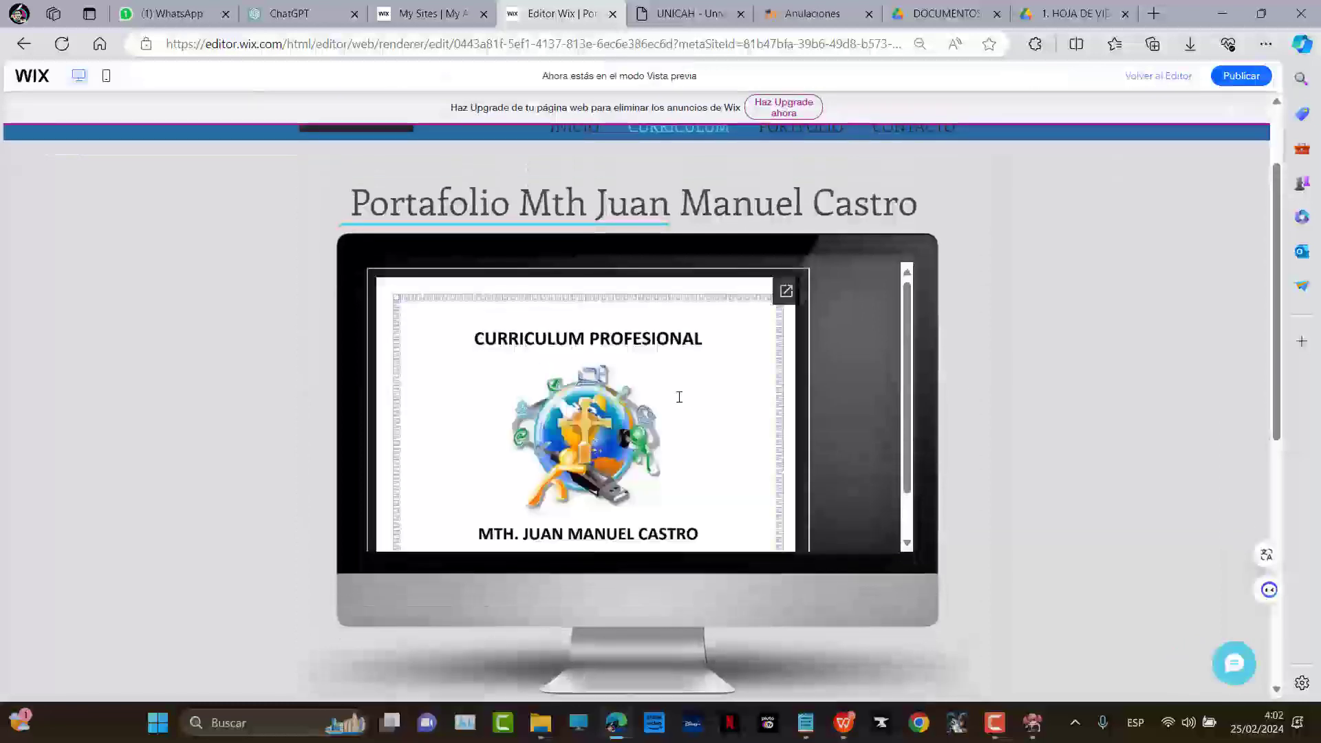
Scroll through the embedded CV in preview, then go to the Drive 'HOJA DE VIDA' file
{"action": "scroll", "coordinate": [674, 396], "scroll_direction": "down", "scroll_amount": 5}
{"action": "scroll", "coordinate": [666, 398], "scroll_direction": "down", "scroll_amount": 15}
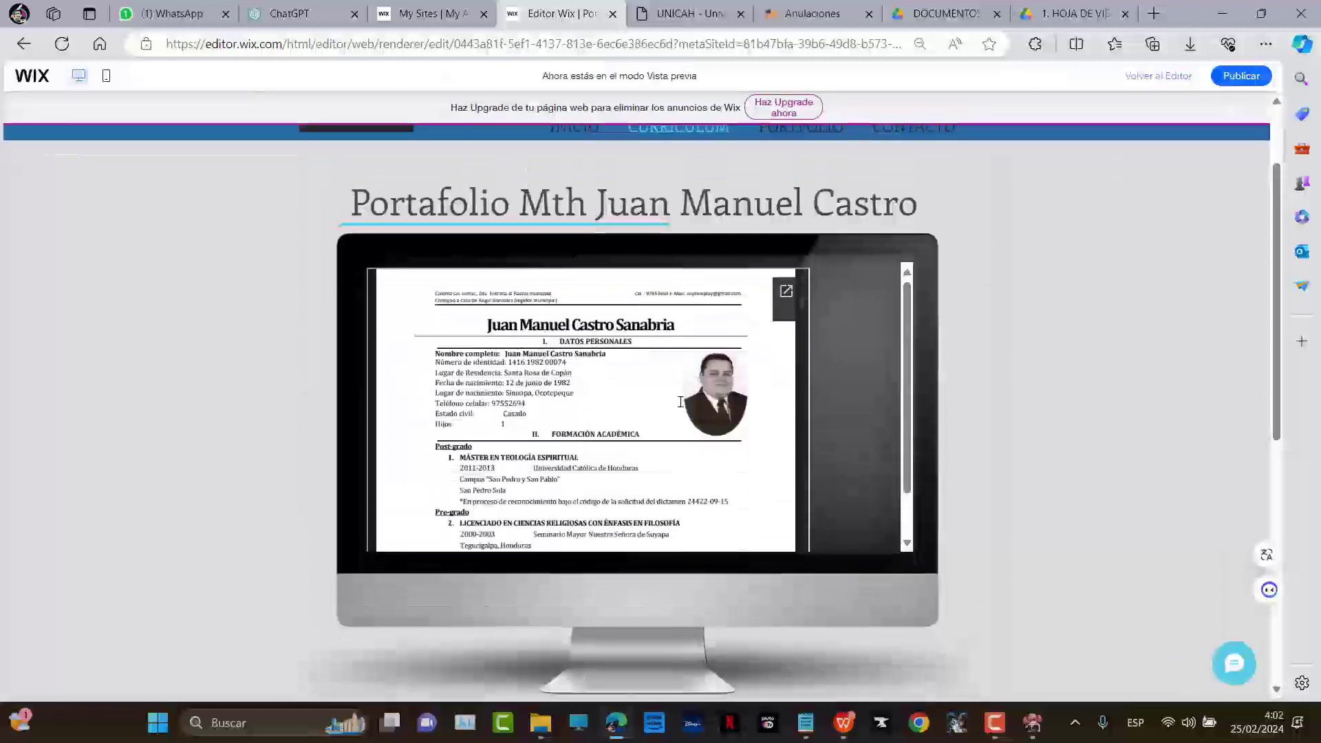
{"action": "scroll", "coordinate": [635, 443], "scroll_direction": "down", "scroll_amount": 5}
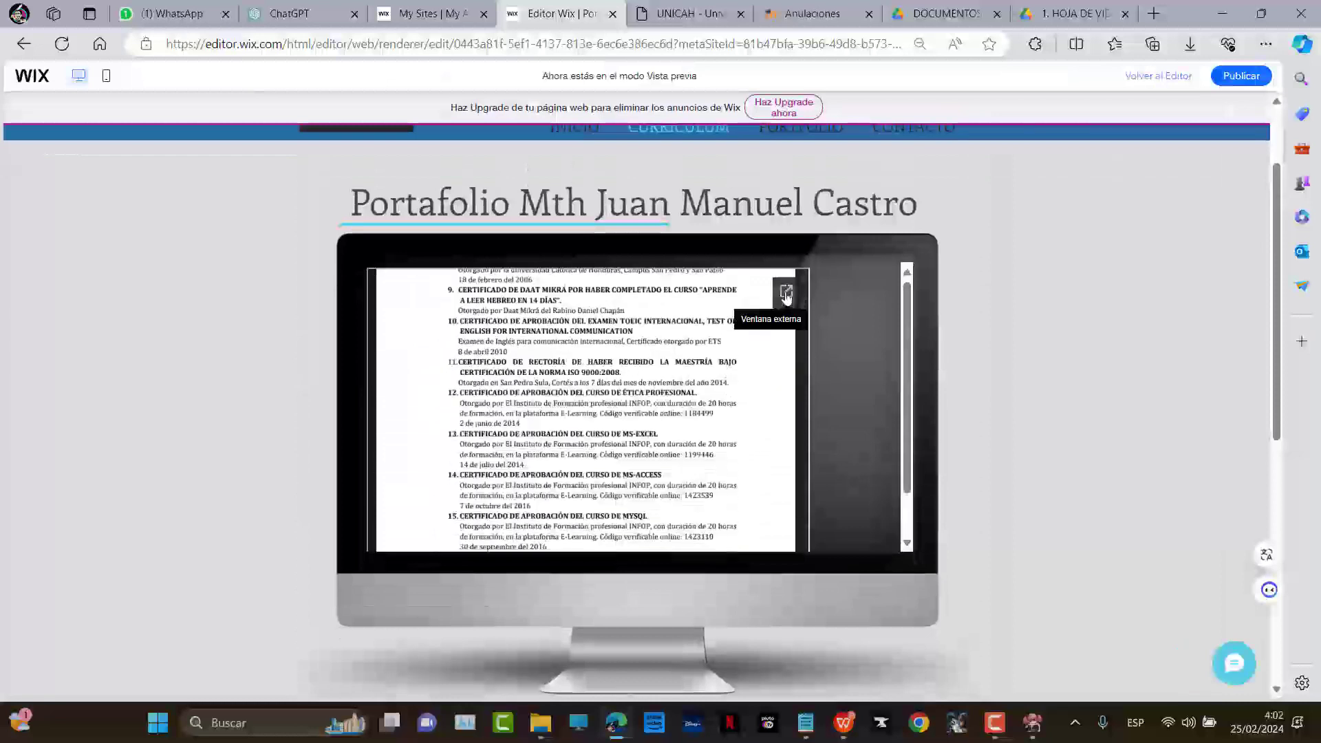
{"action": "scroll", "coordinate": [726, 350], "scroll_direction": "down", "scroll_amount": 5}
{"action": "scroll", "coordinate": [530, 384], "scroll_direction": "up", "scroll_amount": 2}
{"action": "scroll", "coordinate": [528, 387], "scroll_direction": "up", "scroll_amount": 1, "text": "ctrl"}
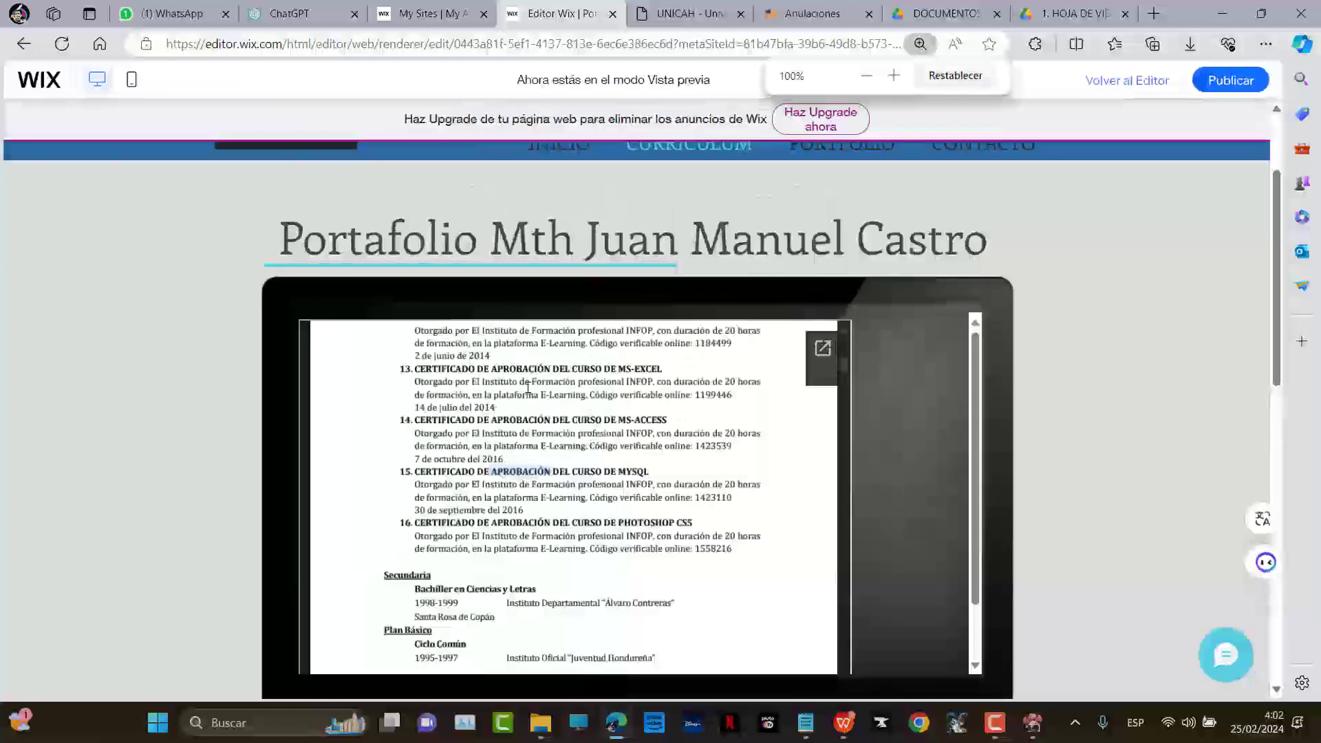
{"action": "scroll", "coordinate": [527, 387], "scroll_direction": "up", "scroll_amount": 2, "text": "ctrl"}
{"action": "scroll", "coordinate": [584, 490], "scroll_direction": "down", "scroll_amount": 3}
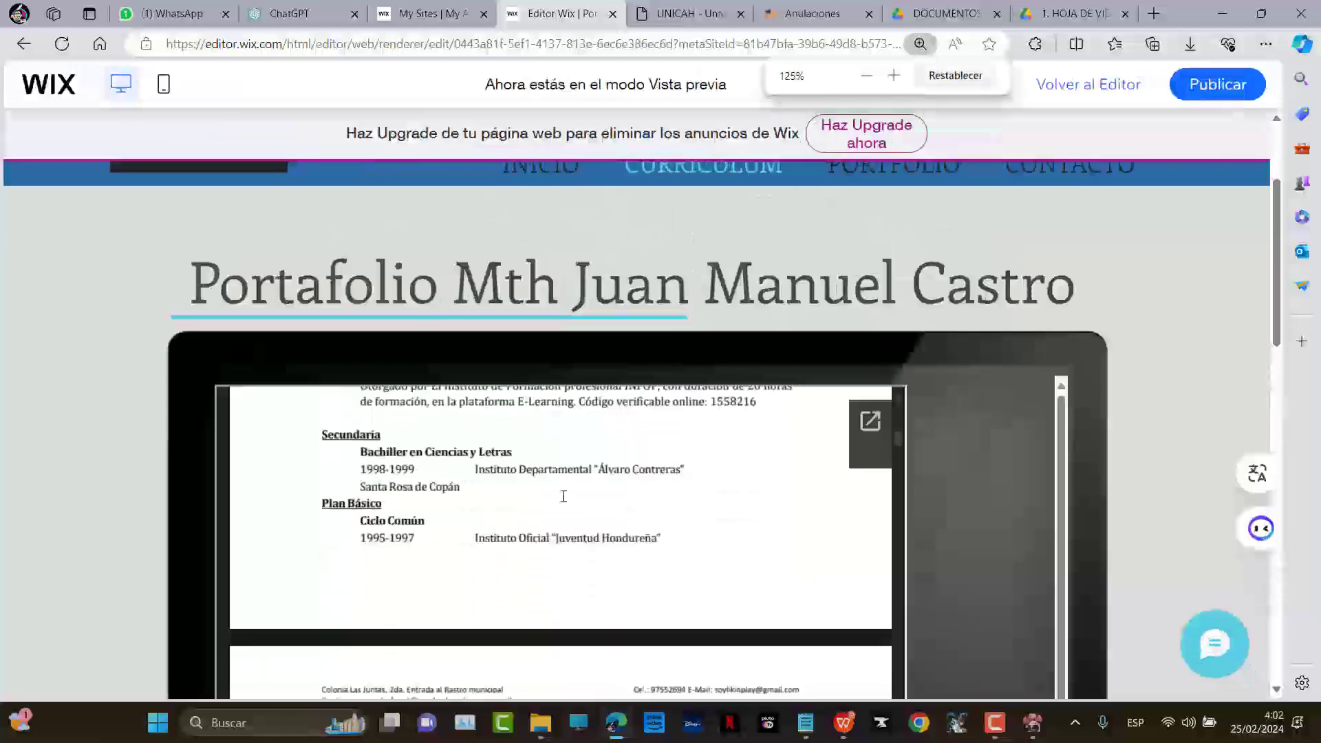
{"action": "scroll", "coordinate": [584, 490], "scroll_direction": "down", "scroll_amount": 6}
{"action": "scroll", "coordinate": [1009, 453], "scroll_direction": "down", "scroll_amount": 3, "text": "ctrl"}
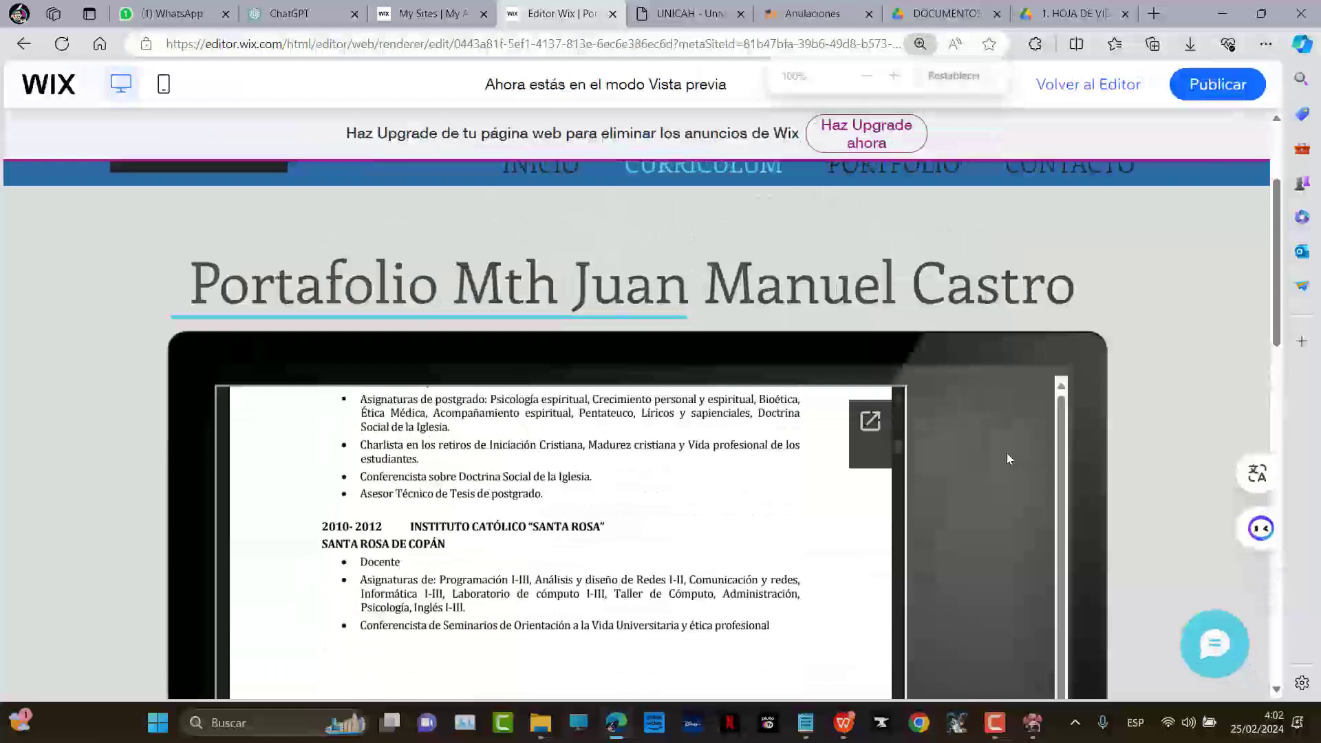
{"action": "left_click", "coordinate": [1073, 14]}
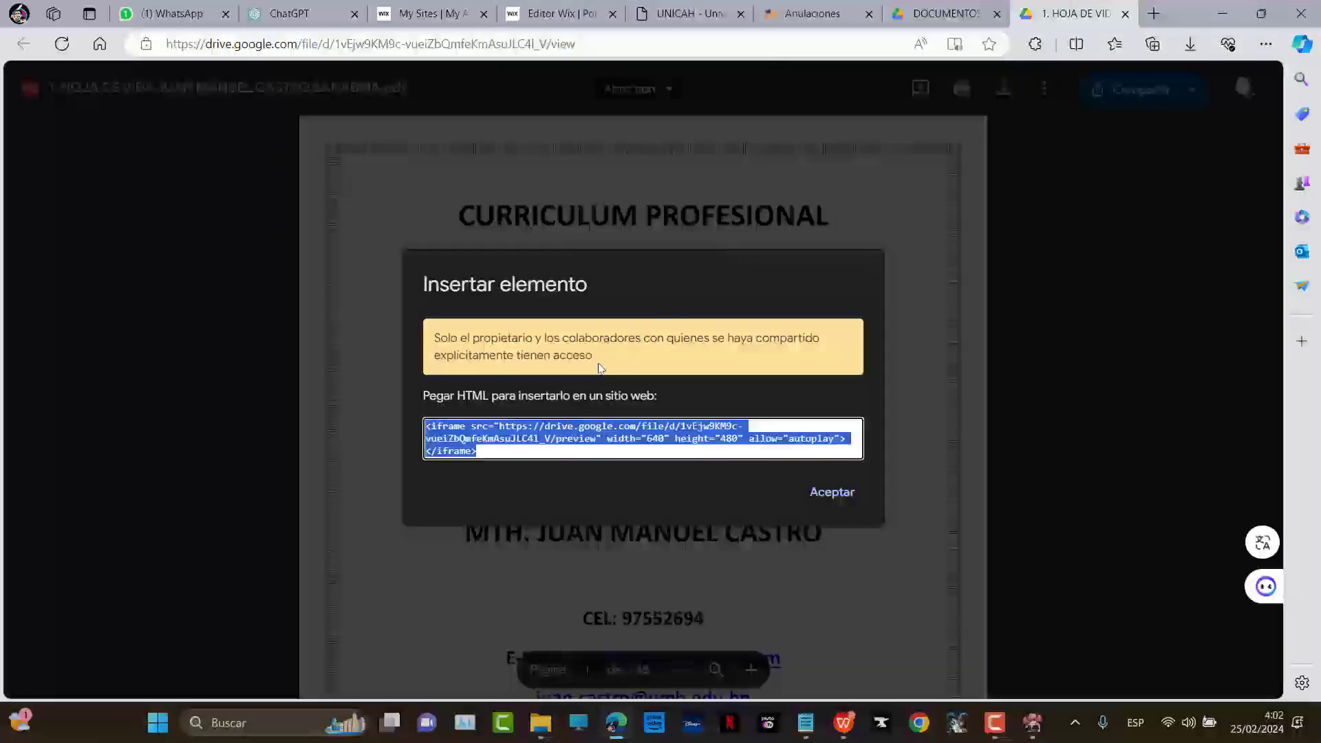
Close the WhatsApp tab and bring the Wix site from preview back to the editor
{"action": "left_click", "coordinate": [338, 18]}
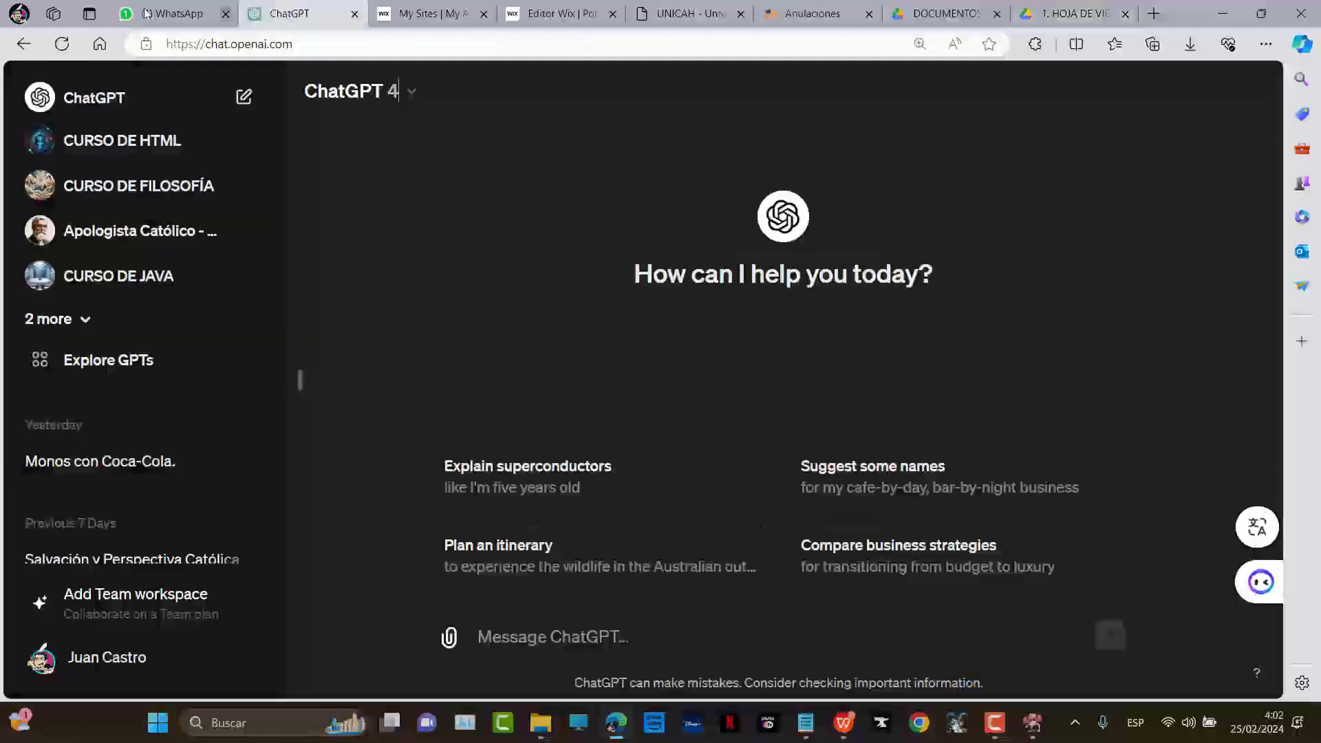
{"action": "left_click", "coordinate": [169, 14]}
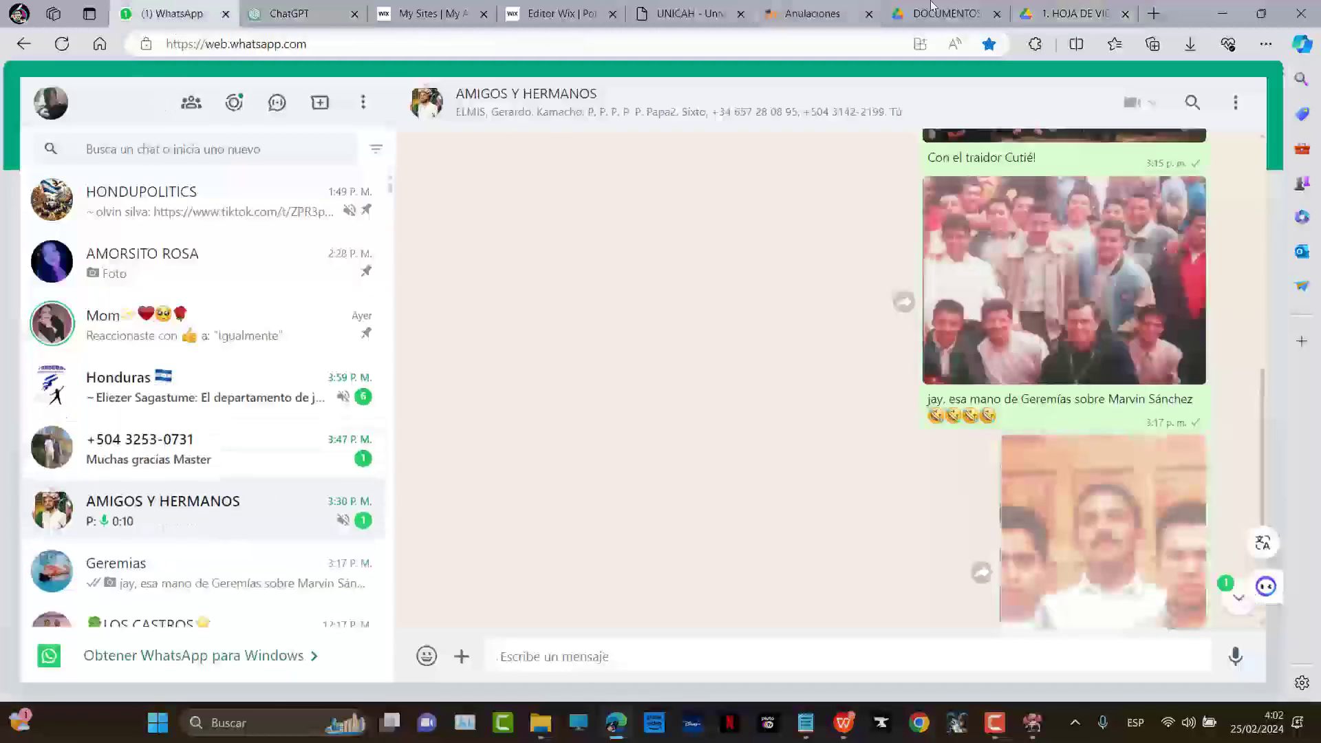
{"action": "key", "text": "ctrl+w"}
{"action": "left_click", "coordinate": [1073, 14]}
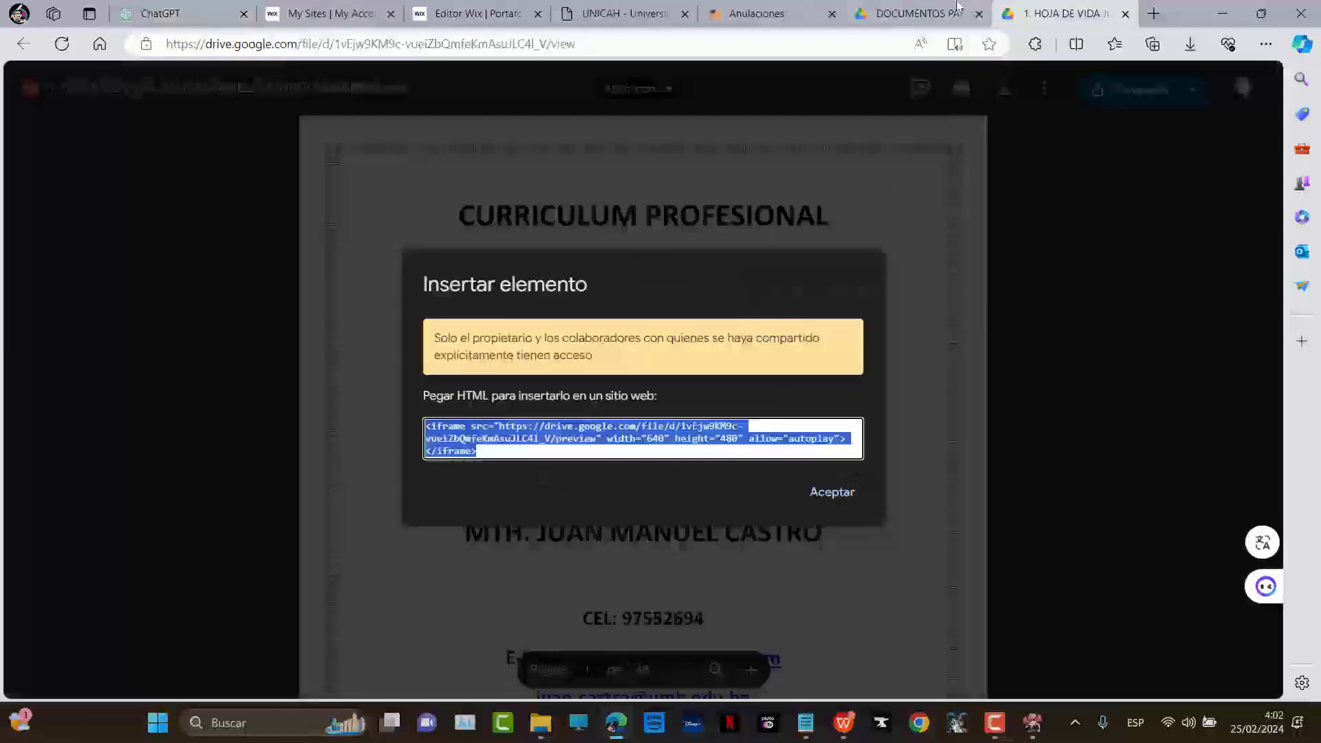
{"action": "left_click", "coordinate": [447, 6]}
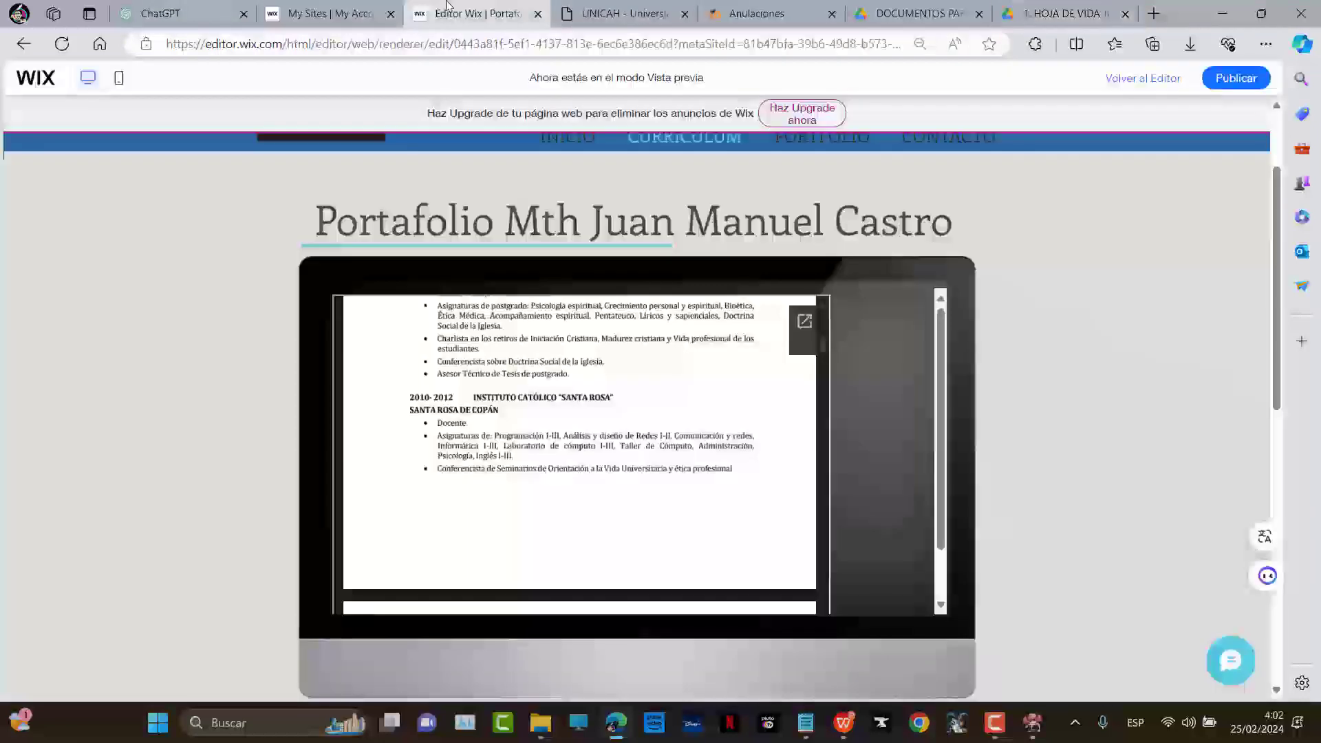
{"action": "left_click", "coordinate": [1143, 77]}
Discard the accidental screenshot and select the CV's iframe embed code in Drive
{"action": "left_click", "coordinate": [1081, 9]}
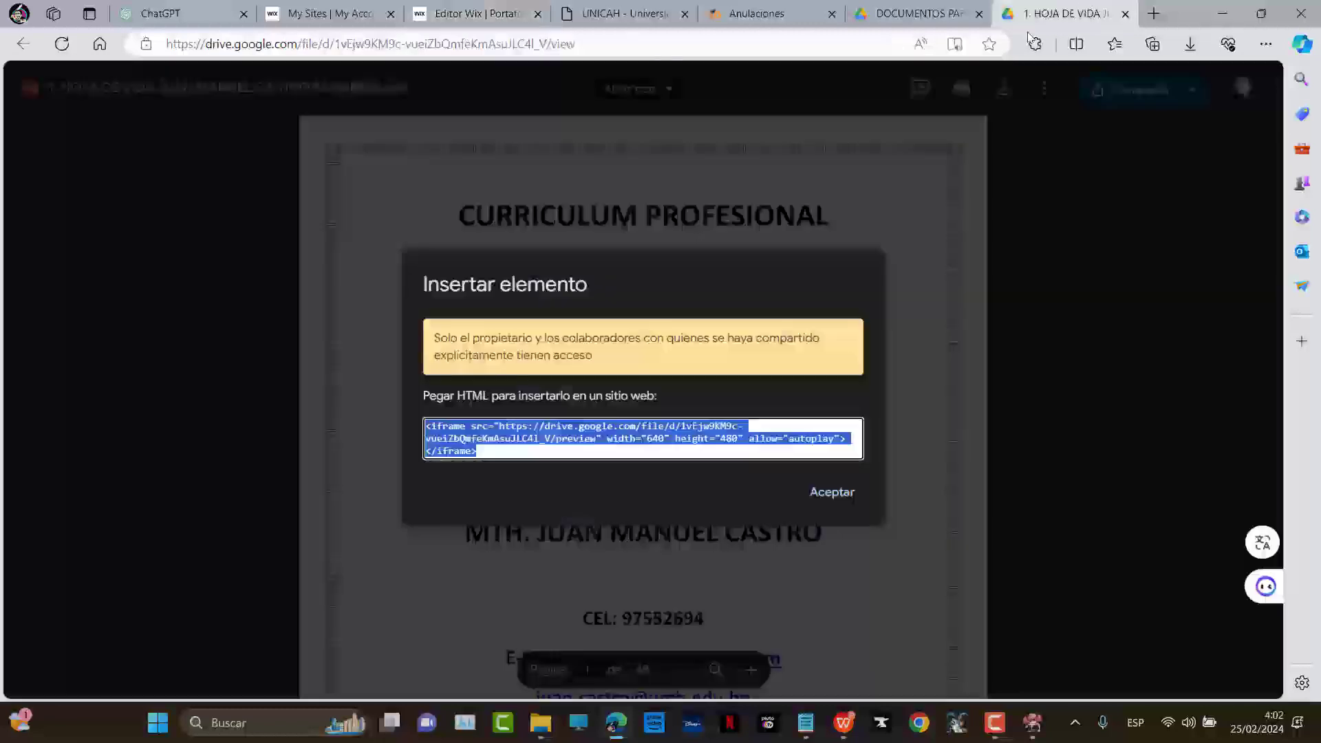
{"action": "left_click", "coordinate": [1033, 722]}
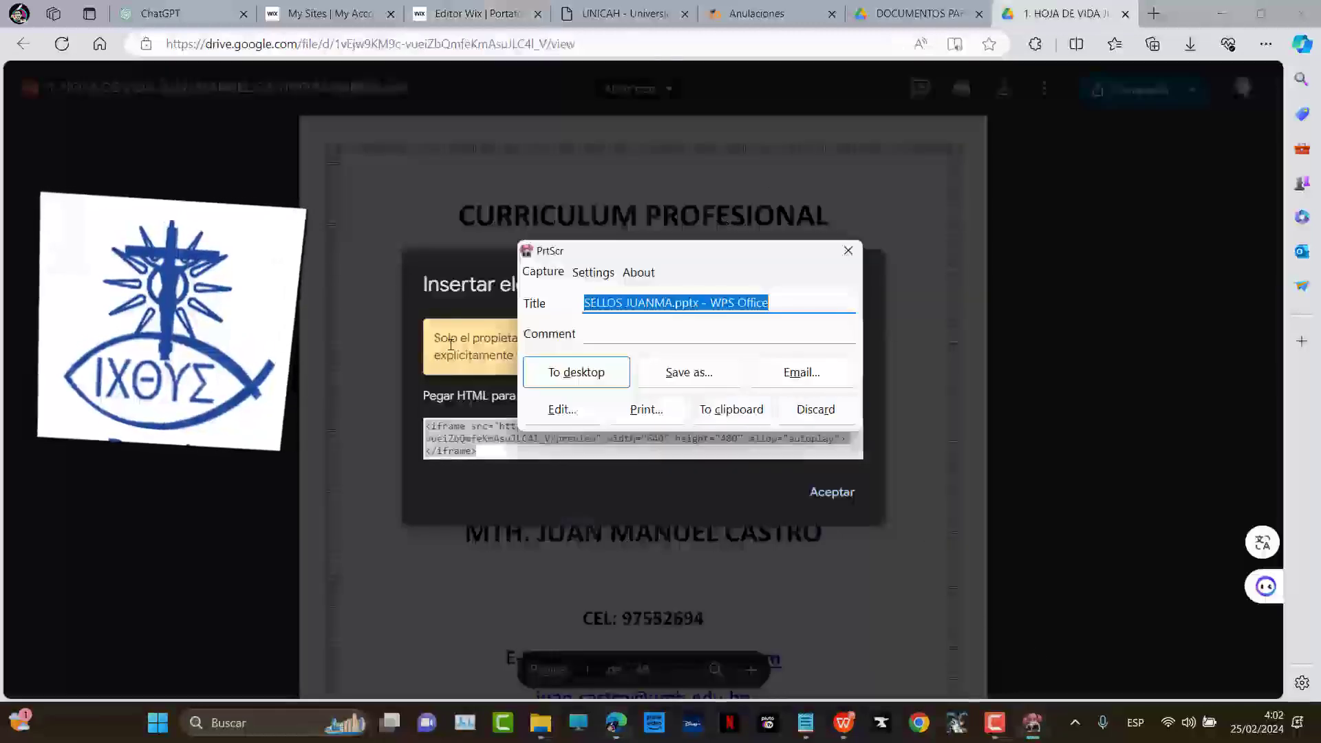
{"action": "left_click", "coordinate": [809, 410]}
{"action": "left_click", "coordinate": [526, 441]}
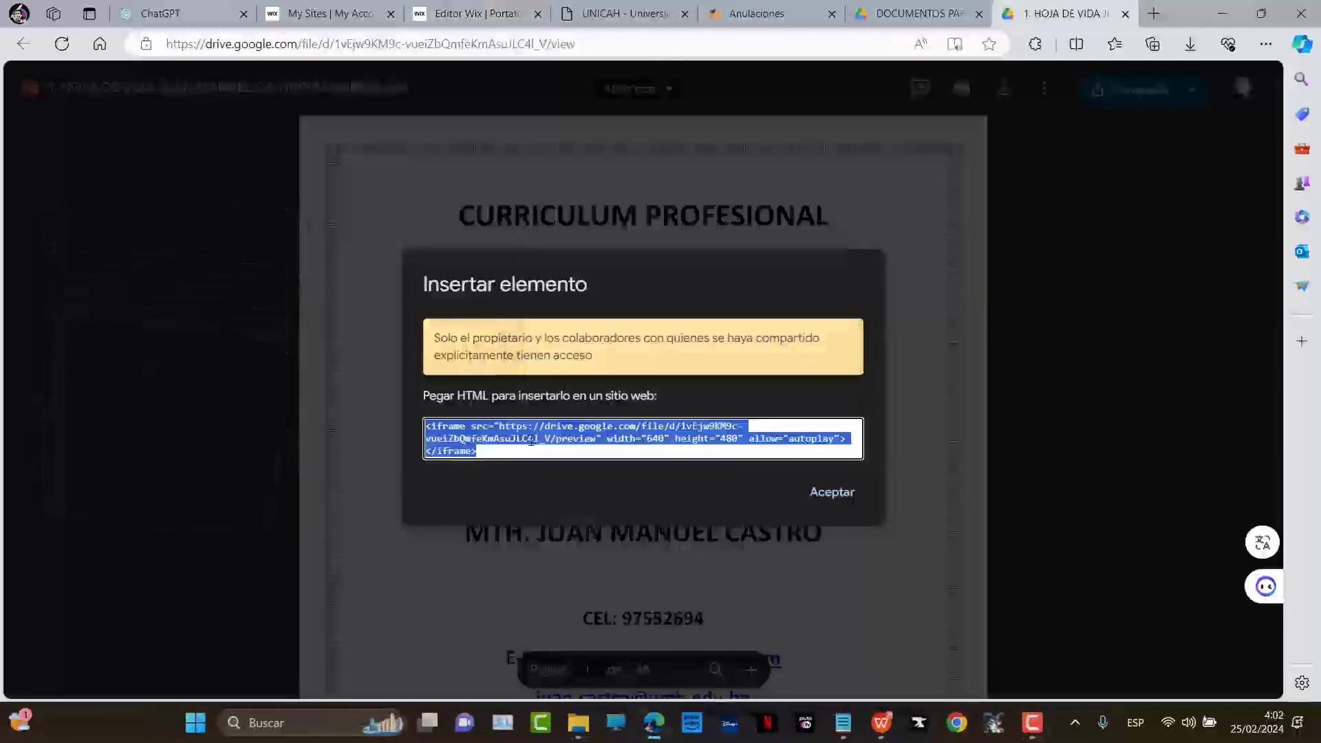
{"action": "right_click", "coordinate": [671, 456]}
{"action": "left_click", "coordinate": [634, 141]}
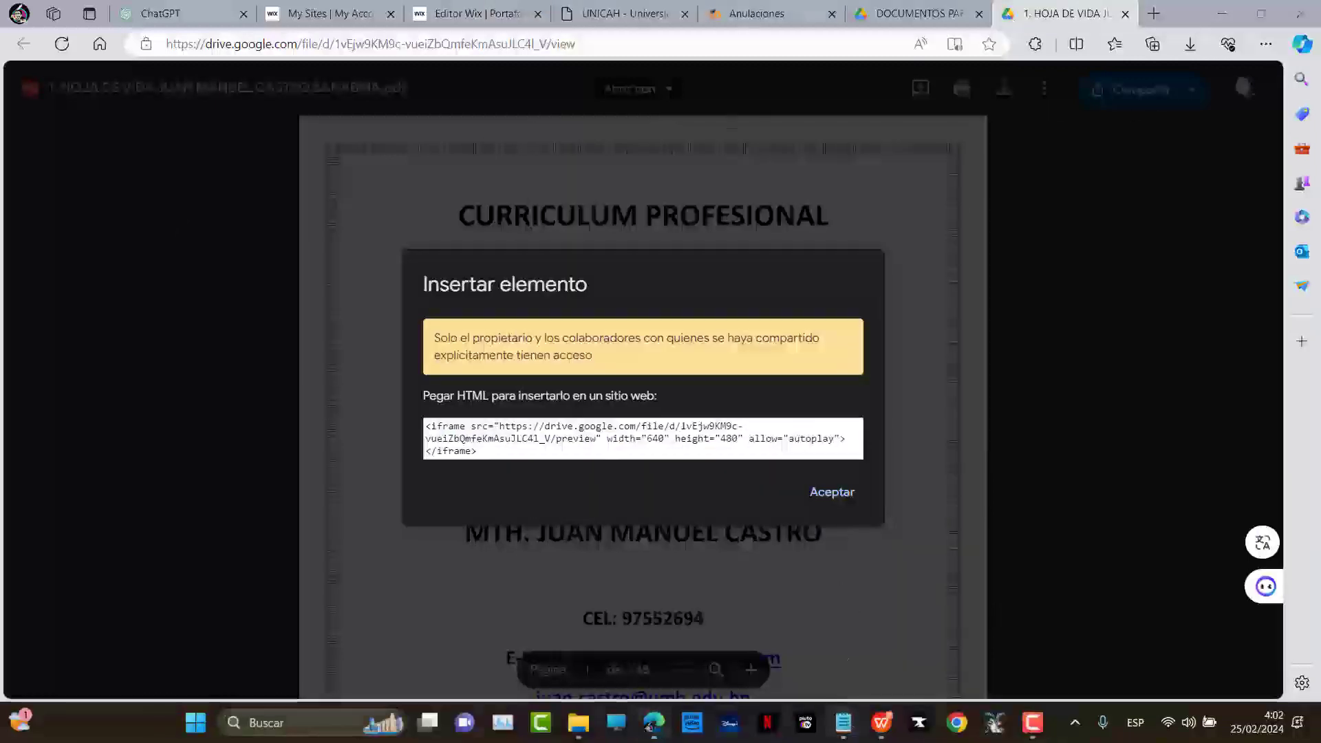
Paste two more copies of the welcome paragraph into the Notepad note and close it
{"action": "left_click", "coordinate": [844, 723]}
{"action": "type", "text": "Bienvenidos al portafolio profesional de Mth. Juan Manuel Castro, un individuo de talento múltiple y conocimiento profundo. Como teólogo, Juan Manuel ha dedicado su vida a la exploración de las cuestiones más profundas de la existencia y la fe. Su trabajo en filosofía refleja una mente aguda y curiosa, siempre dispuesta a cuestionar y aprender."}
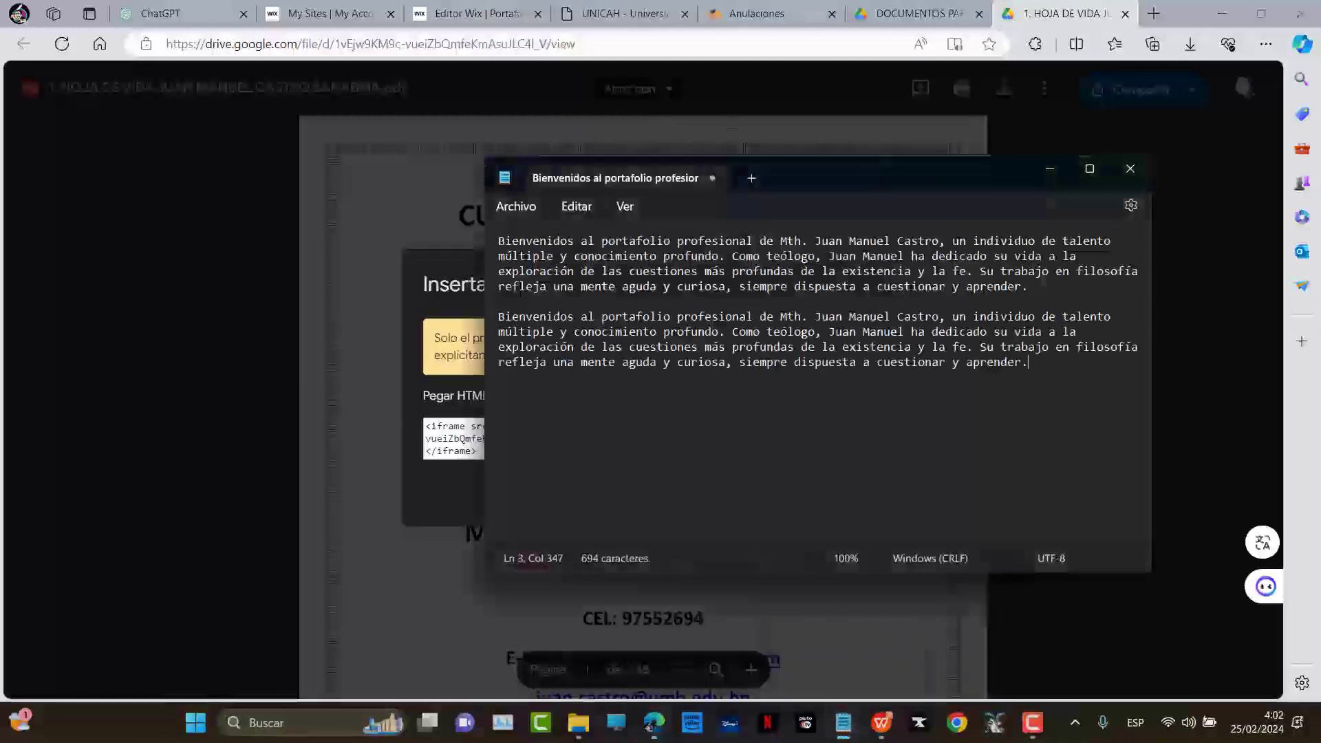
{"action": "type", "text": "Bienvenidos al portafolio profesional de Mth. Juan Manuel Castro, un individuo de talento múltiple y conocimiento profundo. Como teólogo, Juan Manuel ha dedicado su vida a la exploración de las cuestiones más profundas de la existencia y la fe. Su trabajo en filosofía refleja una mente aguda y curiosa, siempre dispuesta a cuestionar y aprender."}
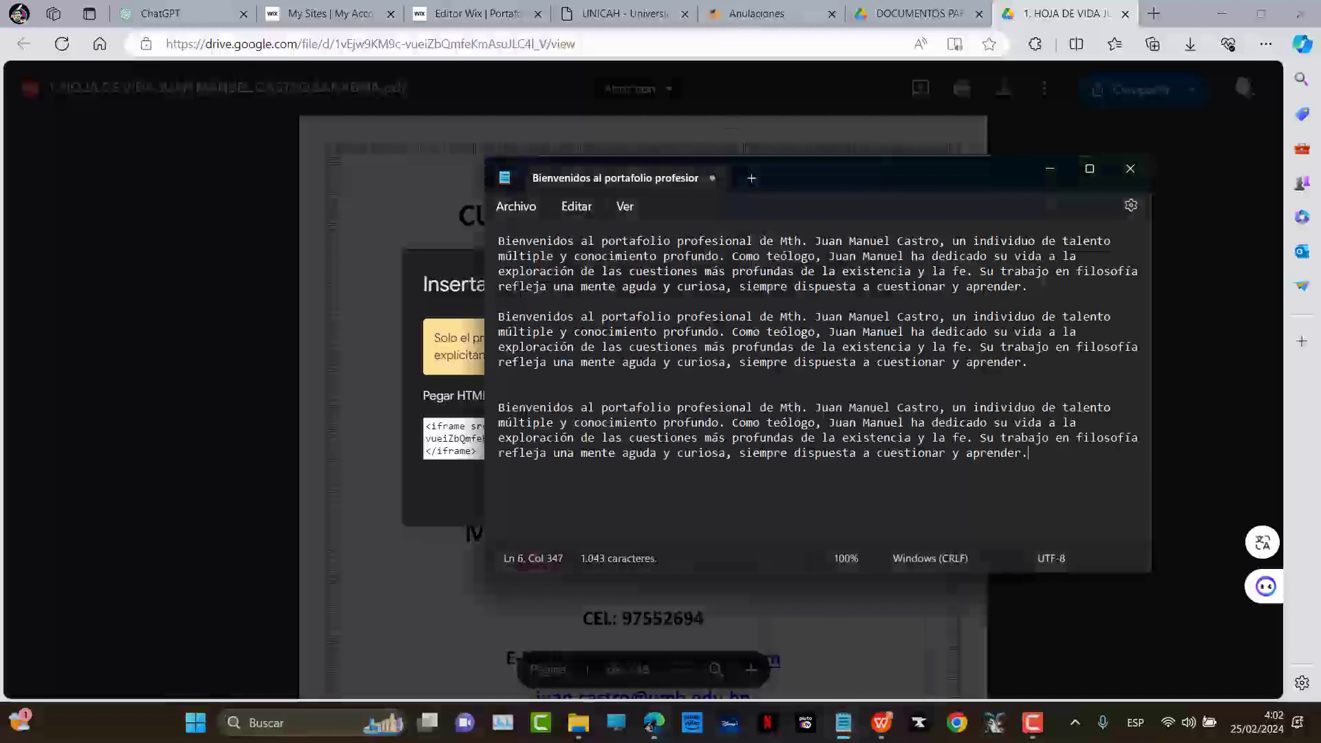
{"action": "left_click", "coordinate": [1129, 168]}
Start a fresh Copilot conversation in the sidebar, then close the sidebar
{"action": "left_click", "coordinate": [1303, 44]}
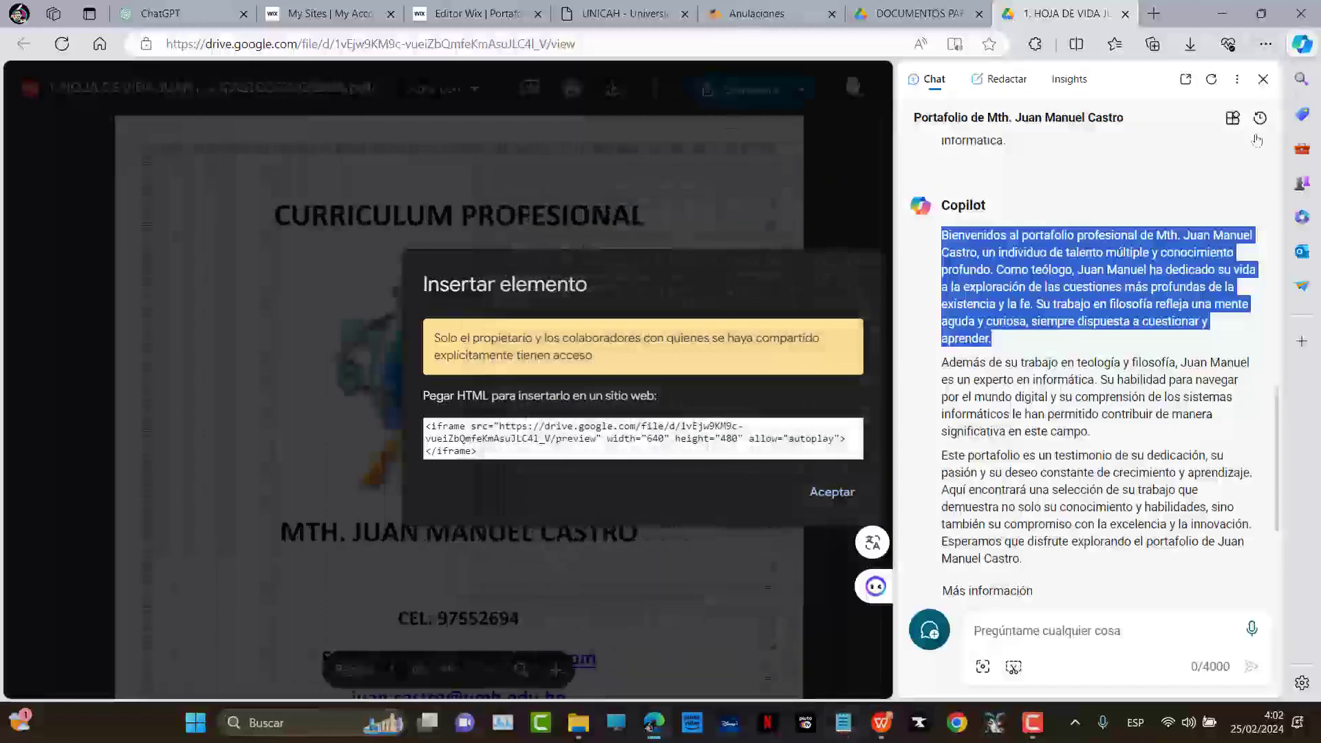
{"action": "left_click", "coordinate": [1213, 77]}
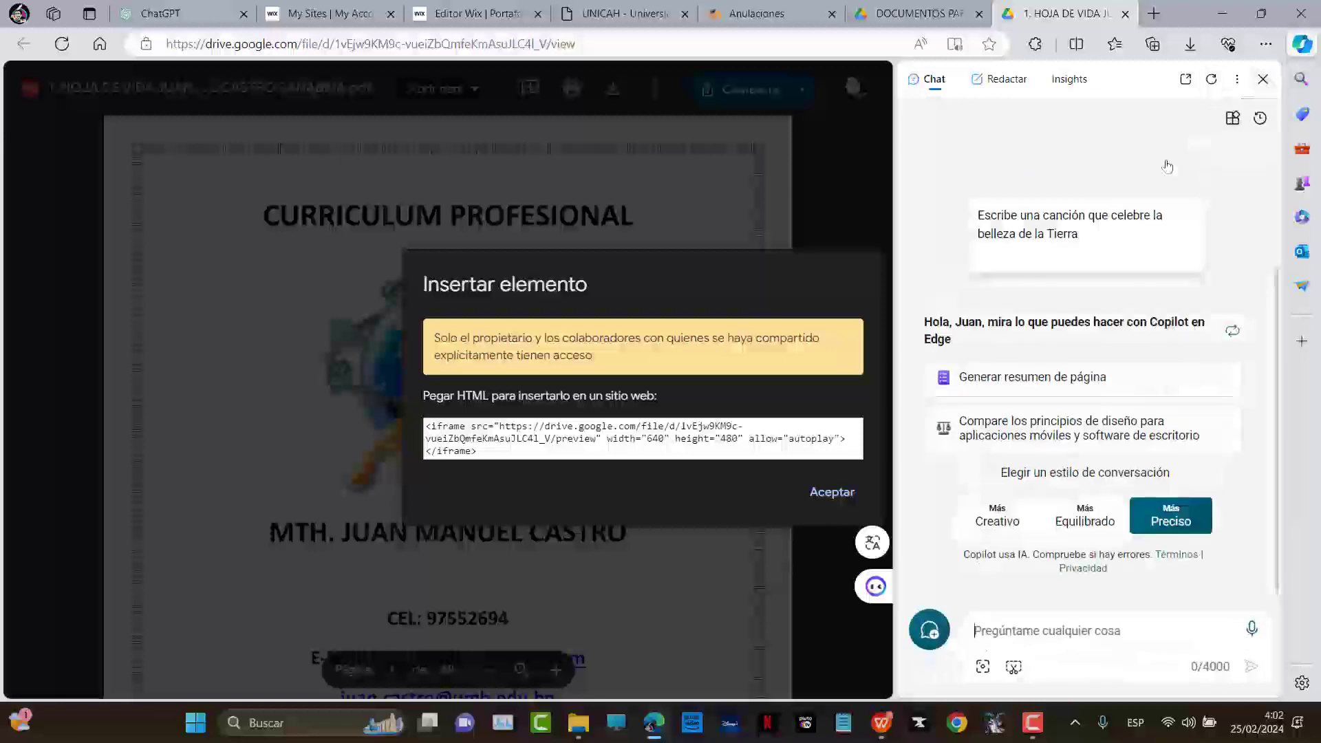
{"action": "left_click", "coordinate": [1263, 78]}
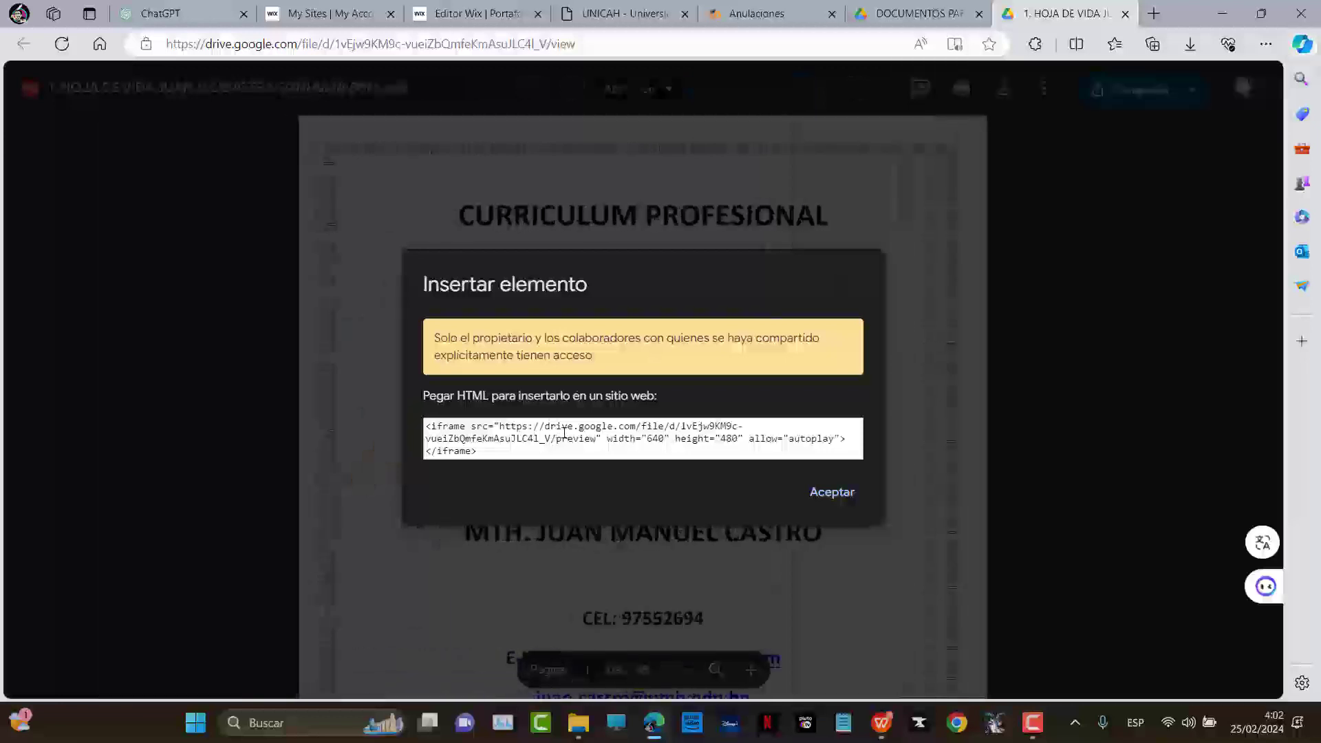
Copy the CV's iframe embed code from Drive's Insertar elemento dialog
{"action": "left_click", "coordinate": [574, 425]}
{"action": "left_click", "coordinate": [761, 508]}
{"action": "left_click", "coordinate": [627, 456]}
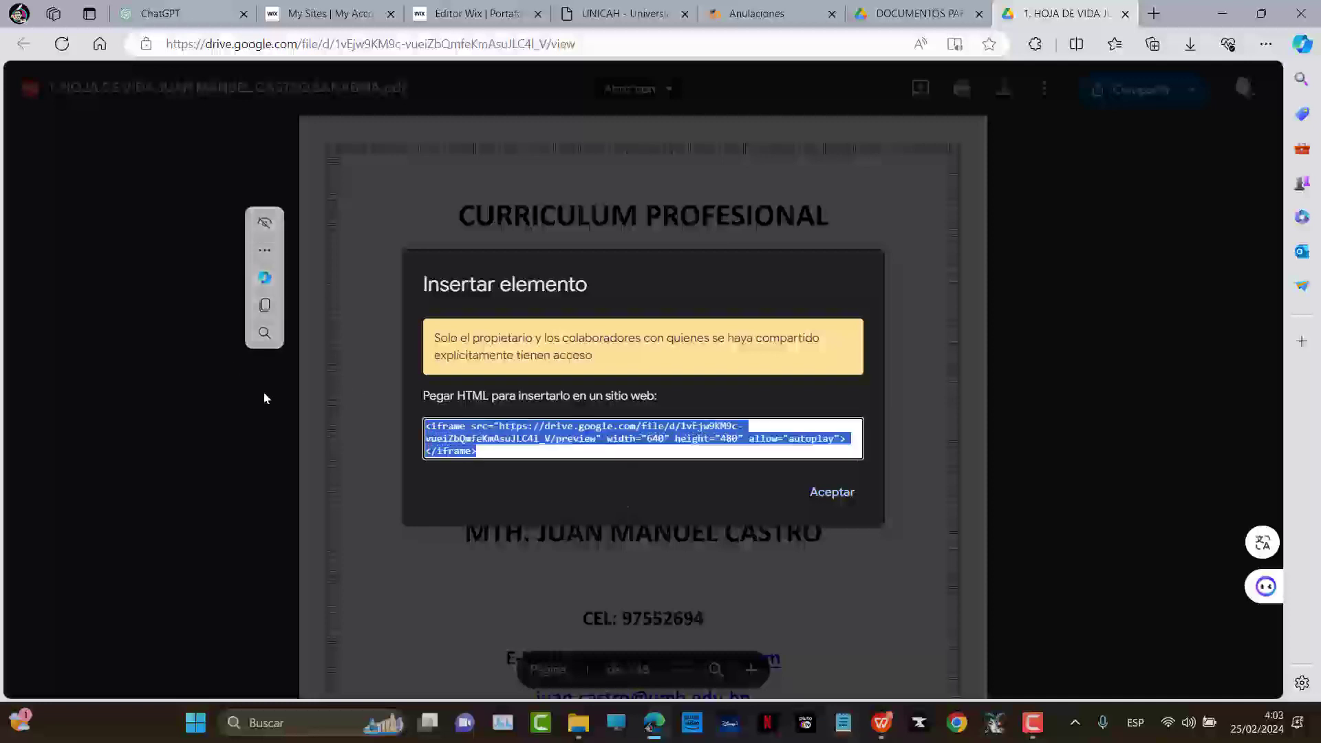
{"action": "key", "text": "ctrl+c"}
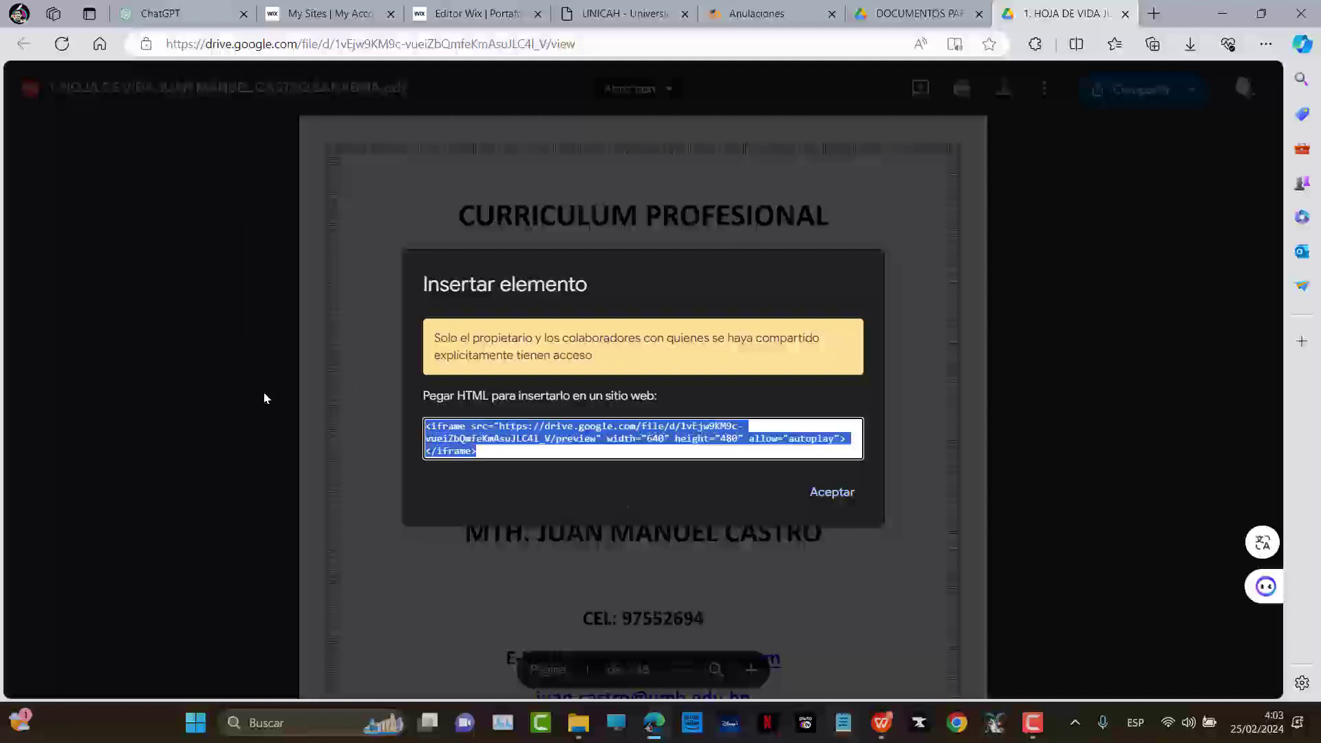
{"action": "right_click", "coordinate": [560, 425]}
{"action": "left_click", "coordinate": [703, 132]}
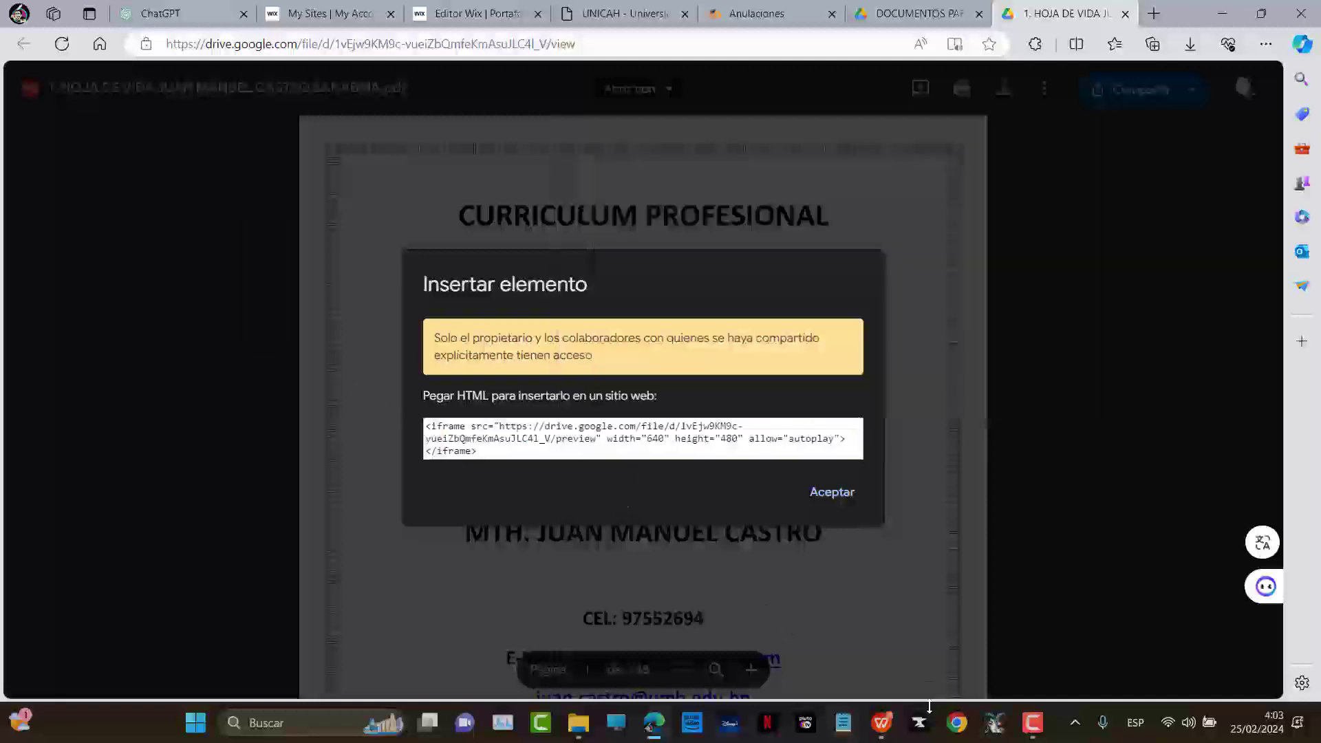
Paste into the Notepad note, then clear all its text and close it
{"action": "left_click", "coordinate": [843, 723]}
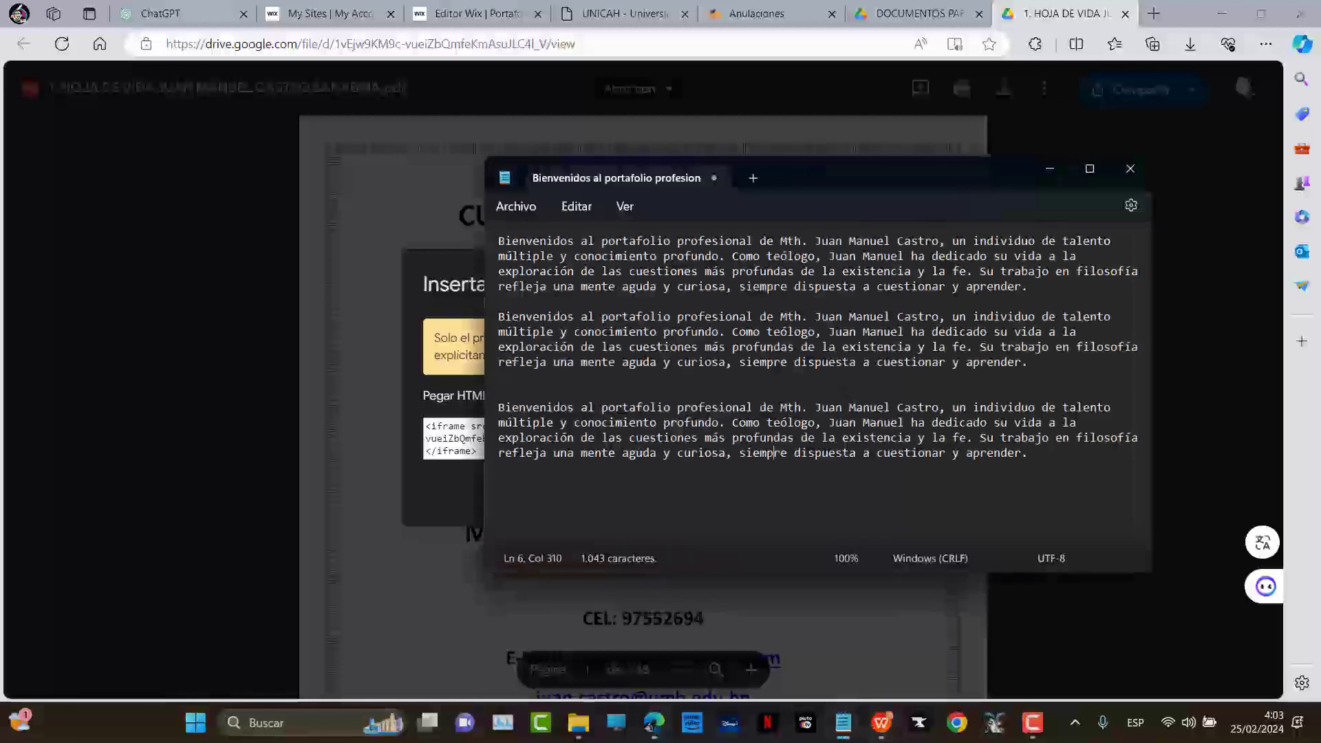
{"action": "key", "text": "Return"}
{"action": "key", "text": "ctrl+v"}
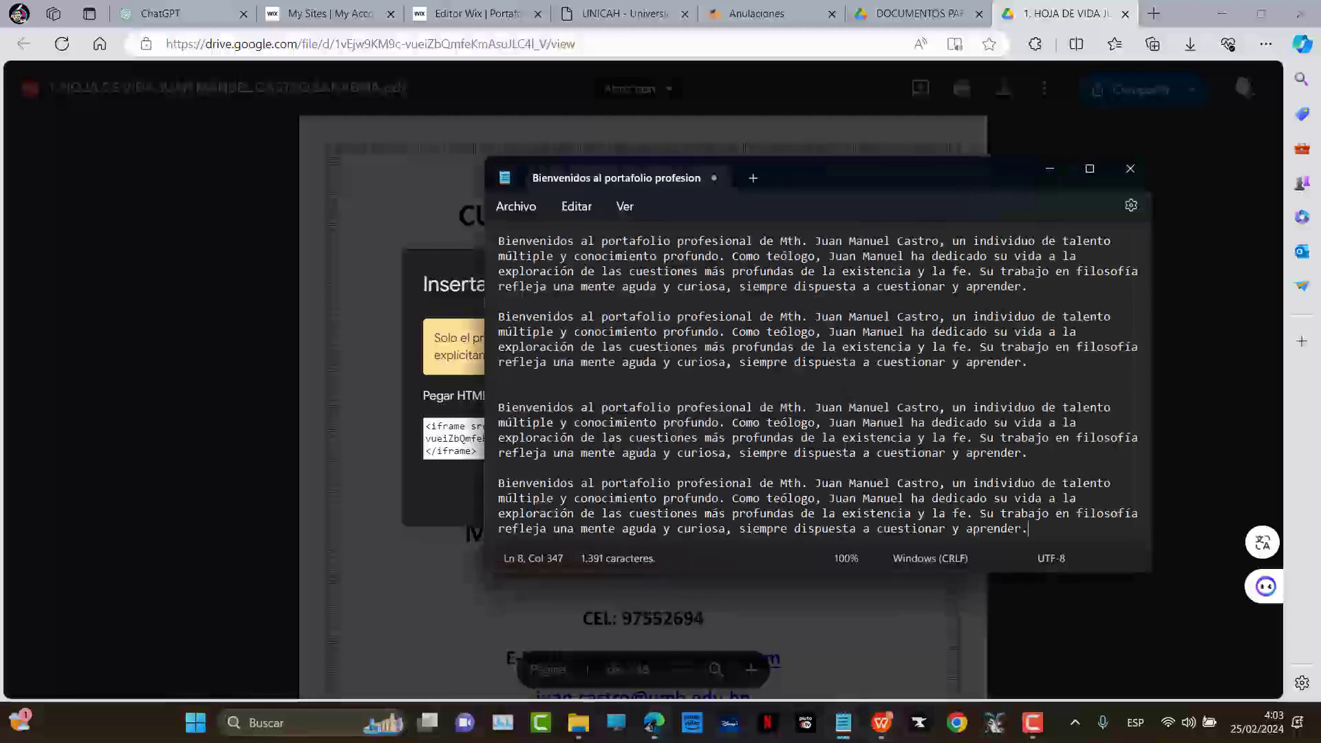
{"action": "key", "text": "ctrl+a"}
{"action": "key", "text": "BackSpace"}
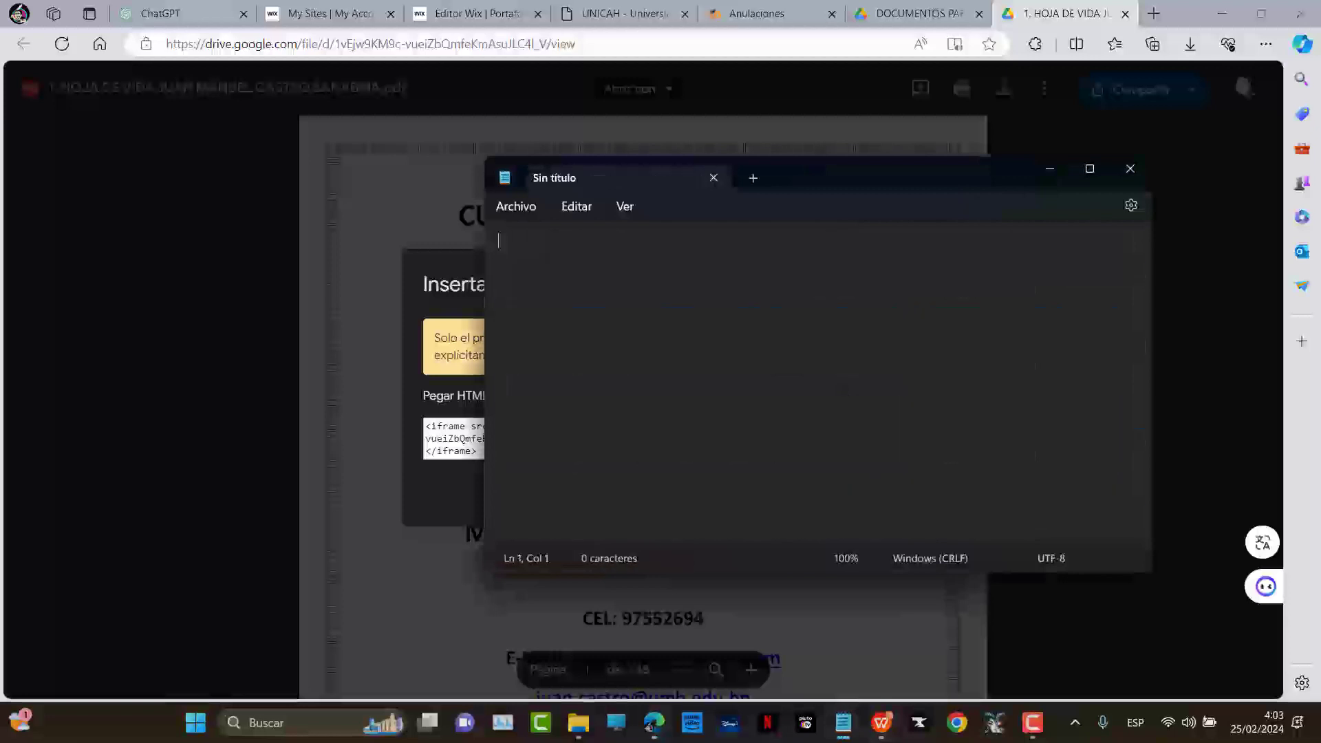
{"action": "left_click", "coordinate": [1130, 168]}
Reselect the iframe embed code and return to the Wix editor tab
{"action": "left_click", "coordinate": [499, 455]}
{"action": "key", "text": "ctrl+a"}
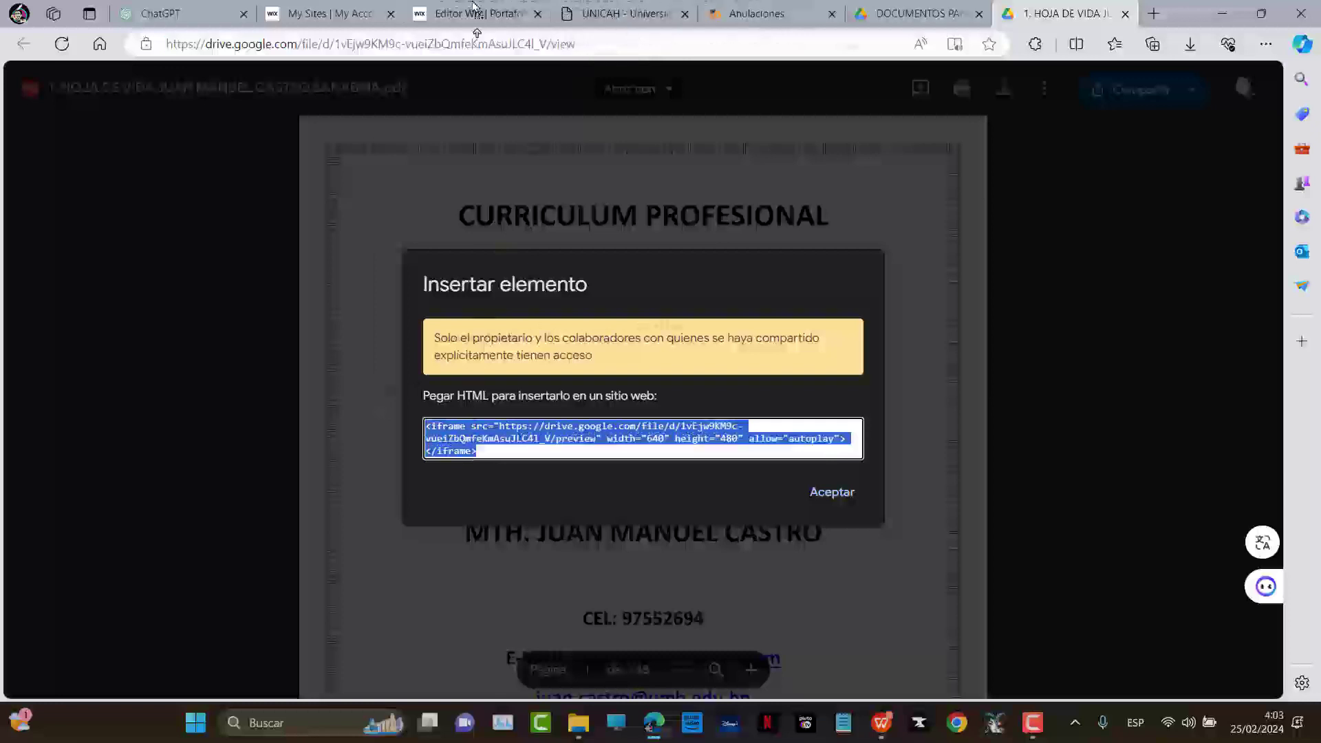
{"action": "left_click", "coordinate": [474, 11]}
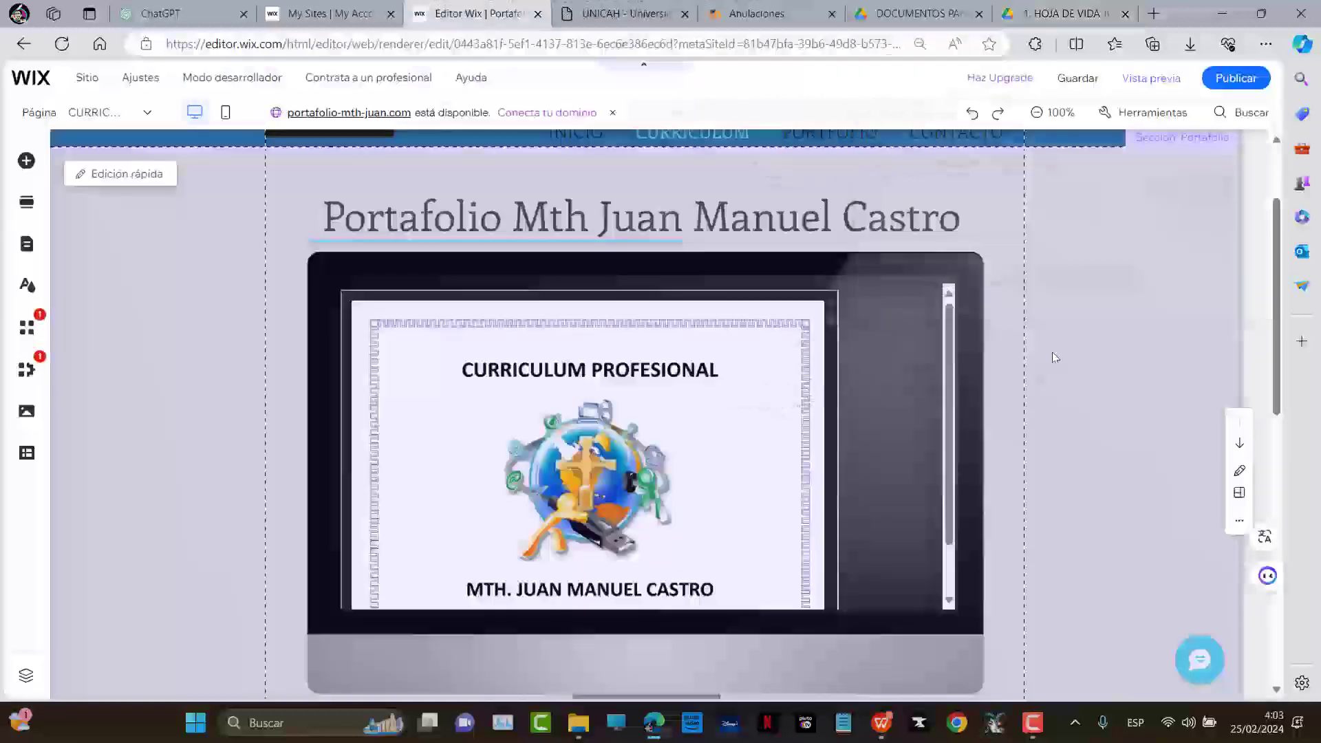
{"action": "scroll", "coordinate": [563, 397], "scroll_direction": "down", "scroll_amount": 2}
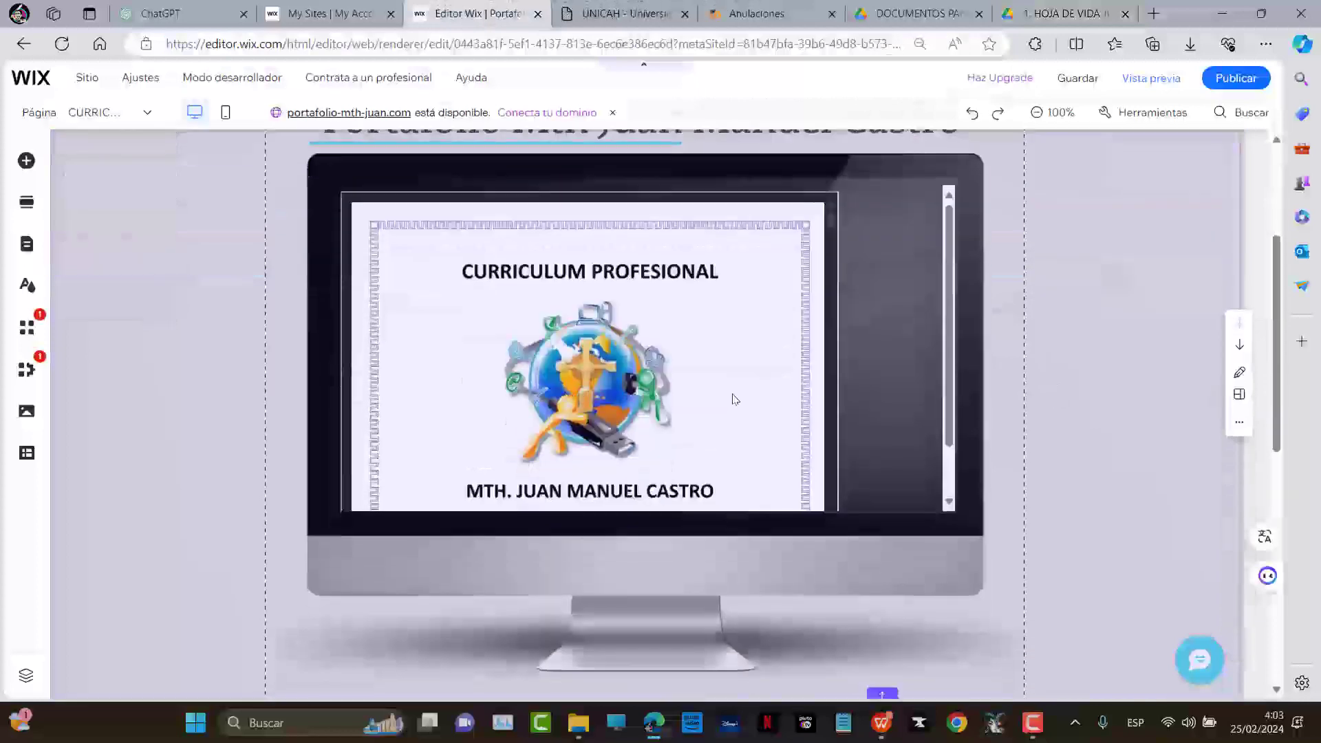
{"action": "scroll", "coordinate": [732, 400], "scroll_direction": "down", "scroll_amount": 1}
{"action": "scroll", "coordinate": [756, 361], "scroll_direction": "down", "scroll_amount": 3}
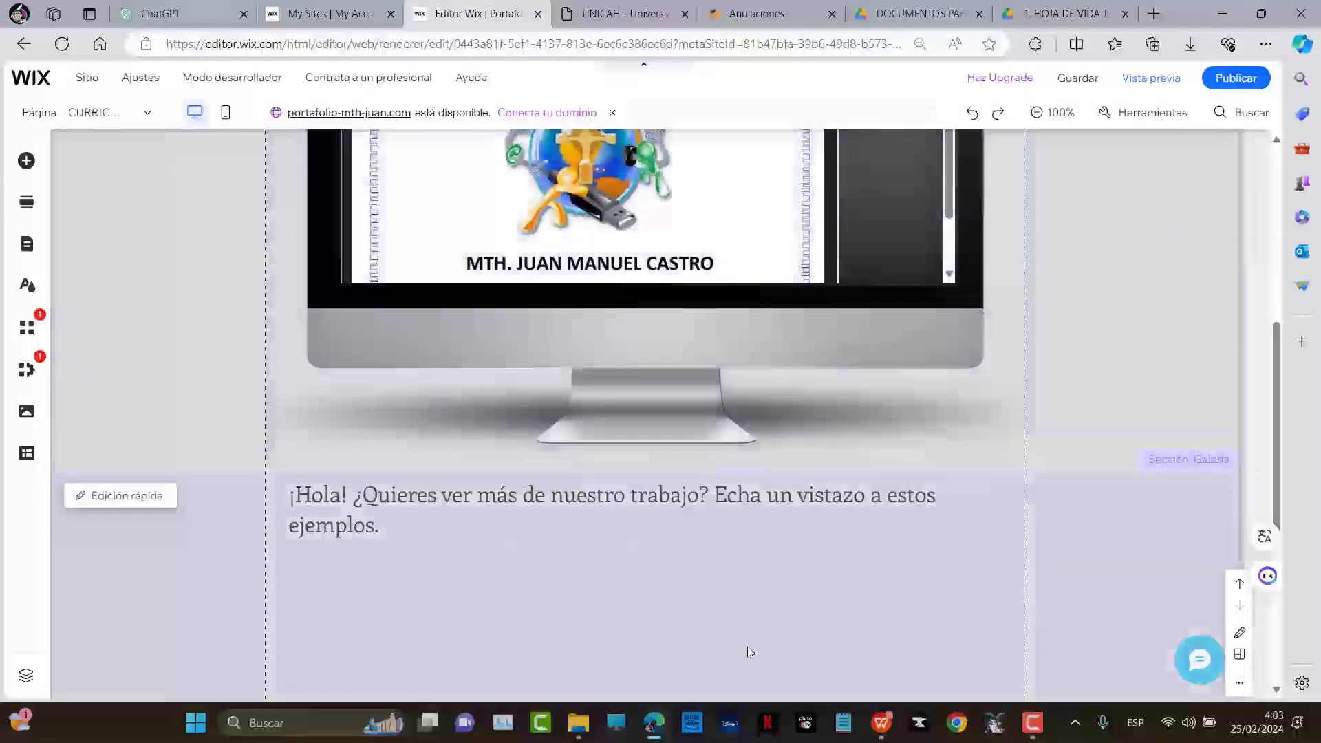
Open the HOJA DE VIDA CV in WPS Office and review its MÁSTER and LICENCIADO entries
{"action": "left_click", "coordinate": [882, 723]}
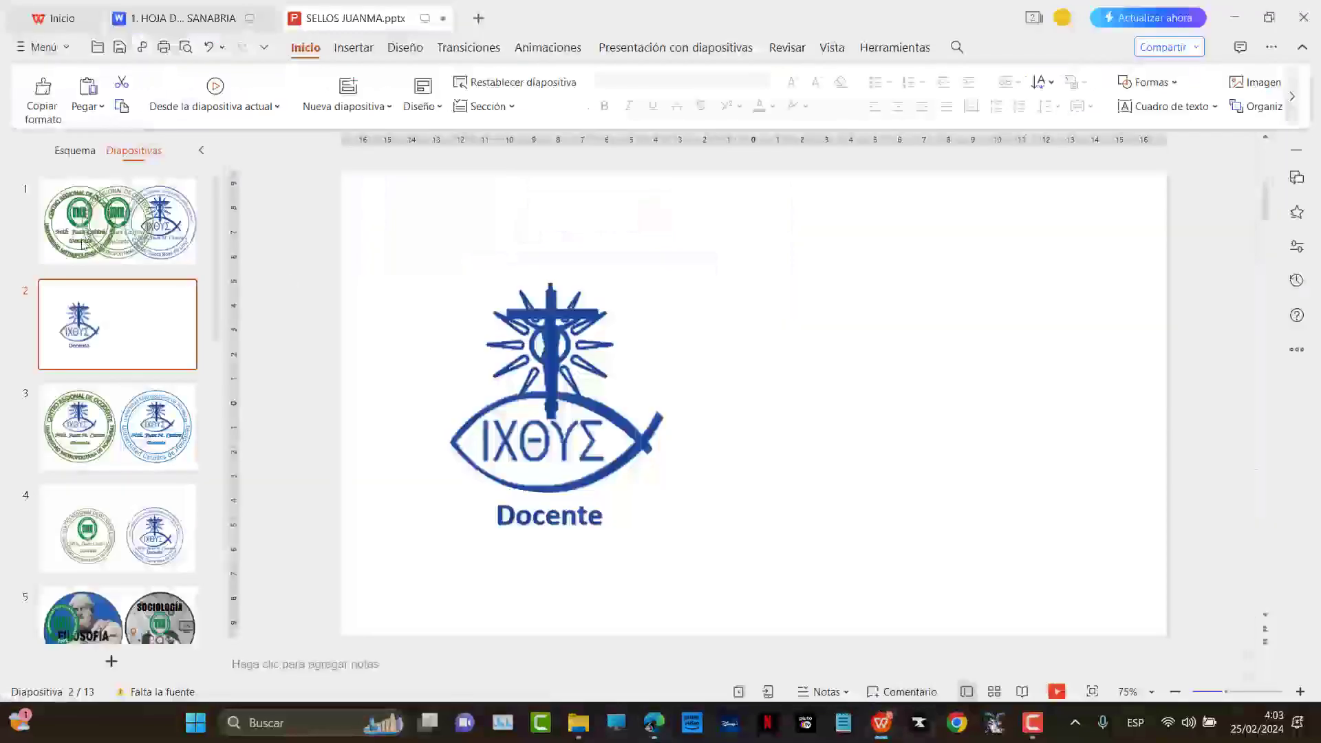
{"action": "left_click", "coordinate": [150, 11]}
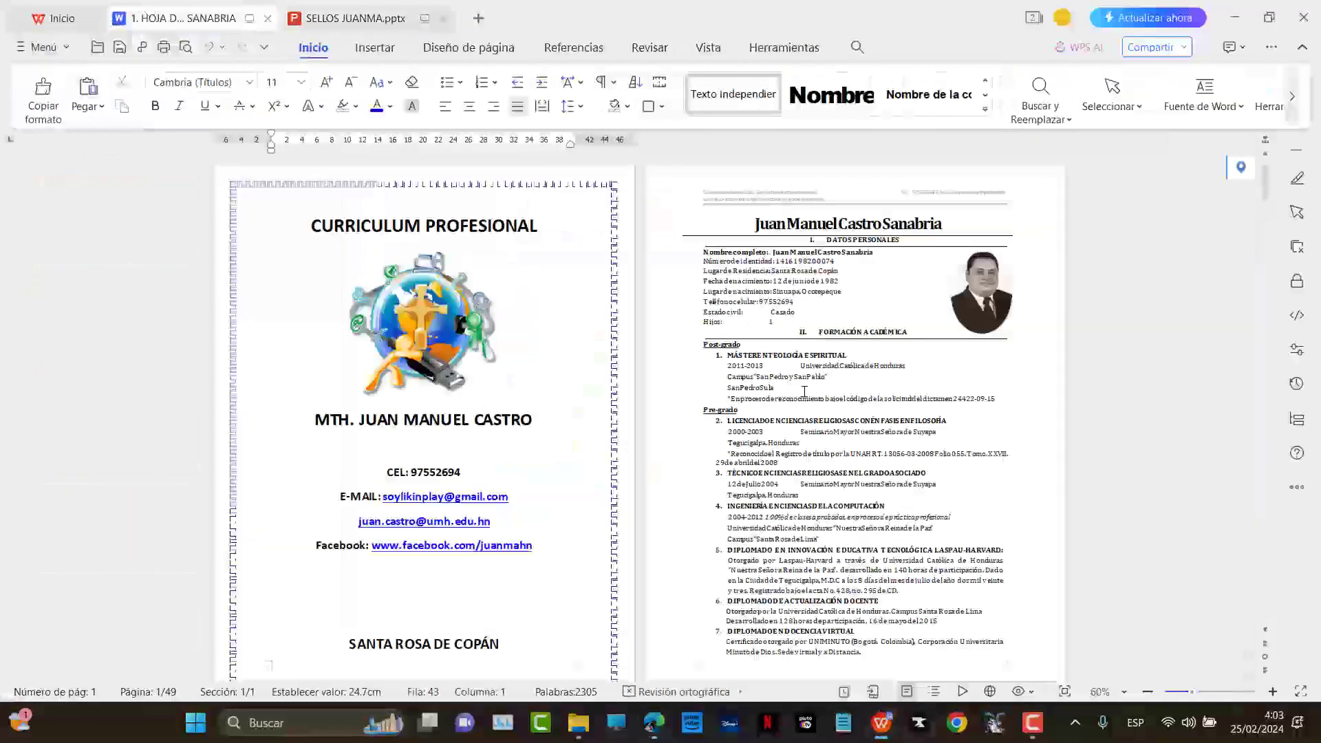
{"action": "scroll", "coordinate": [803, 391], "scroll_direction": "up", "scroll_amount": 5}
{"action": "scroll", "coordinate": [819, 378], "scroll_direction": "down", "scroll_amount": 10}
{"action": "scroll", "coordinate": [609, 406], "scroll_direction": "down", "scroll_amount": 3}
{"action": "left_click_drag", "start_coordinate": [403, 278], "coordinate": [496, 344]}
{"action": "left_click_drag", "start_coordinate": [408, 397], "coordinate": [572, 457]}
{"action": "left_click", "coordinate": [559, 459]}
{"action": "scroll", "coordinate": [552, 463], "scroll_direction": "down", "scroll_amount": 6}
{"action": "scroll", "coordinate": [552, 462], "scroll_direction": "down", "scroll_amount": 10}
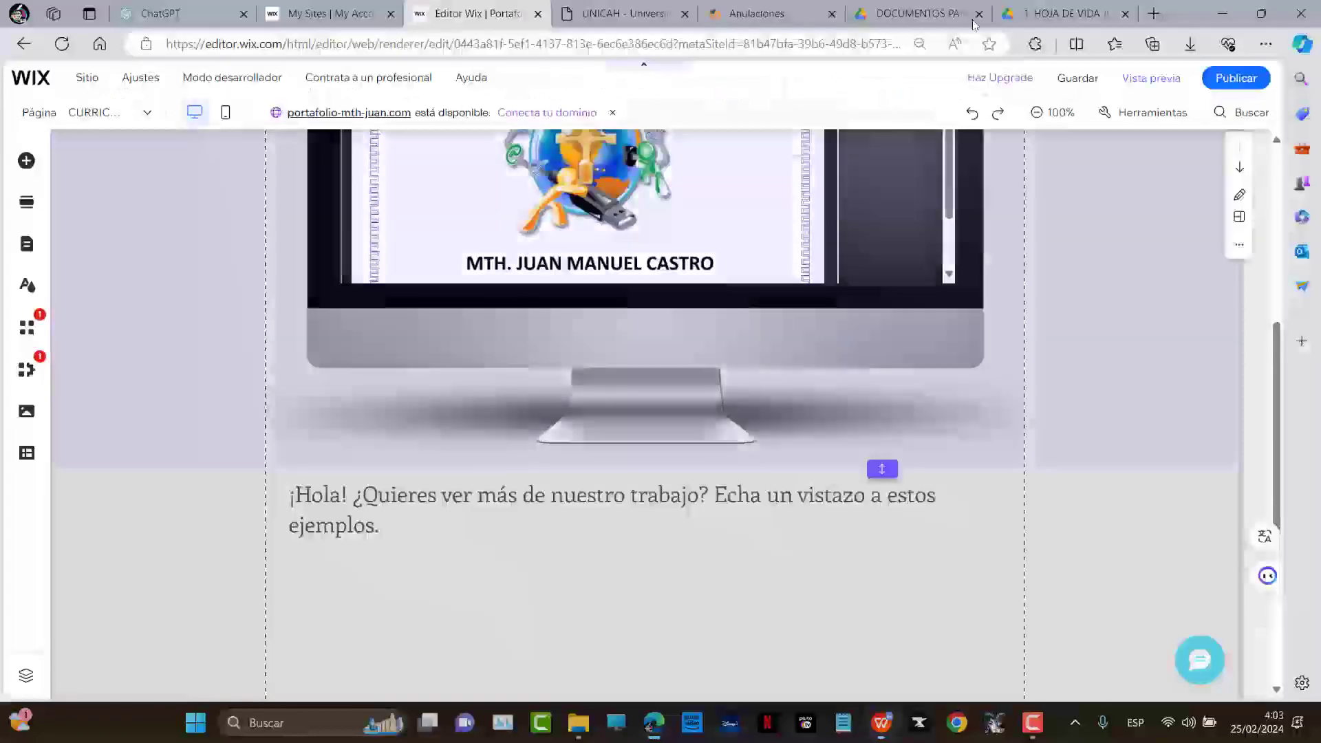
Retype the greeting text as a bold, centred HABILIDADES TÉCNICAS heading
{"action": "scroll", "coordinate": [795, 383], "scroll_direction": "down", "scroll_amount": 2}
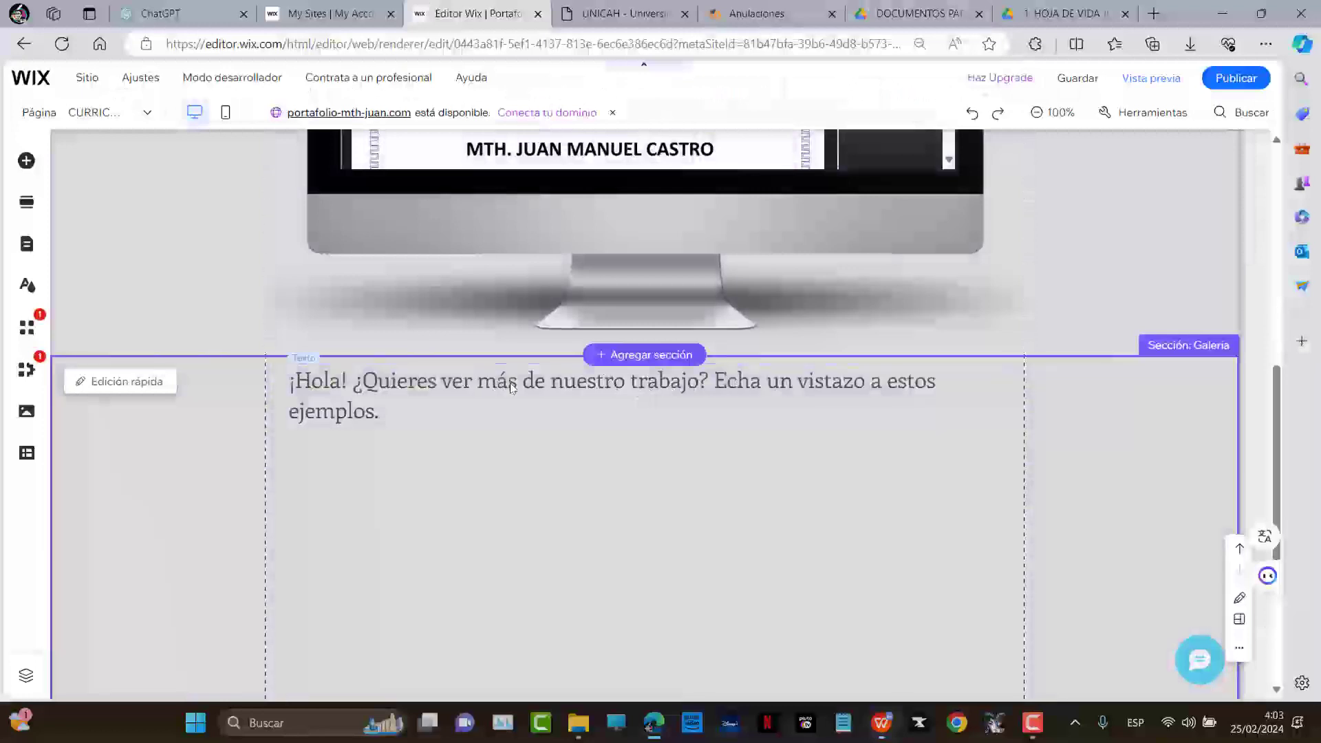
{"action": "double_click", "coordinate": [511, 387]}
{"action": "type", "text": "h"}
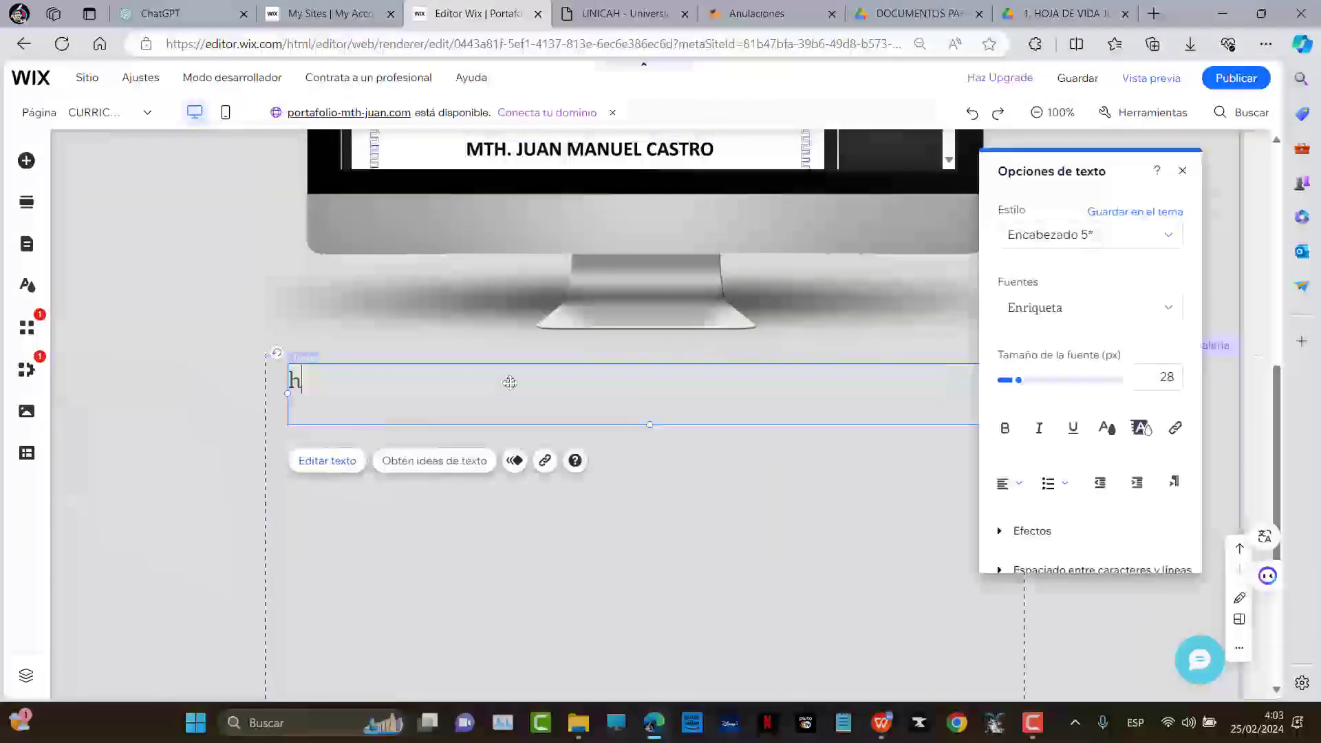
{"action": "key", "text": "BackSpace"}
{"action": "type", "text": "HJA"}
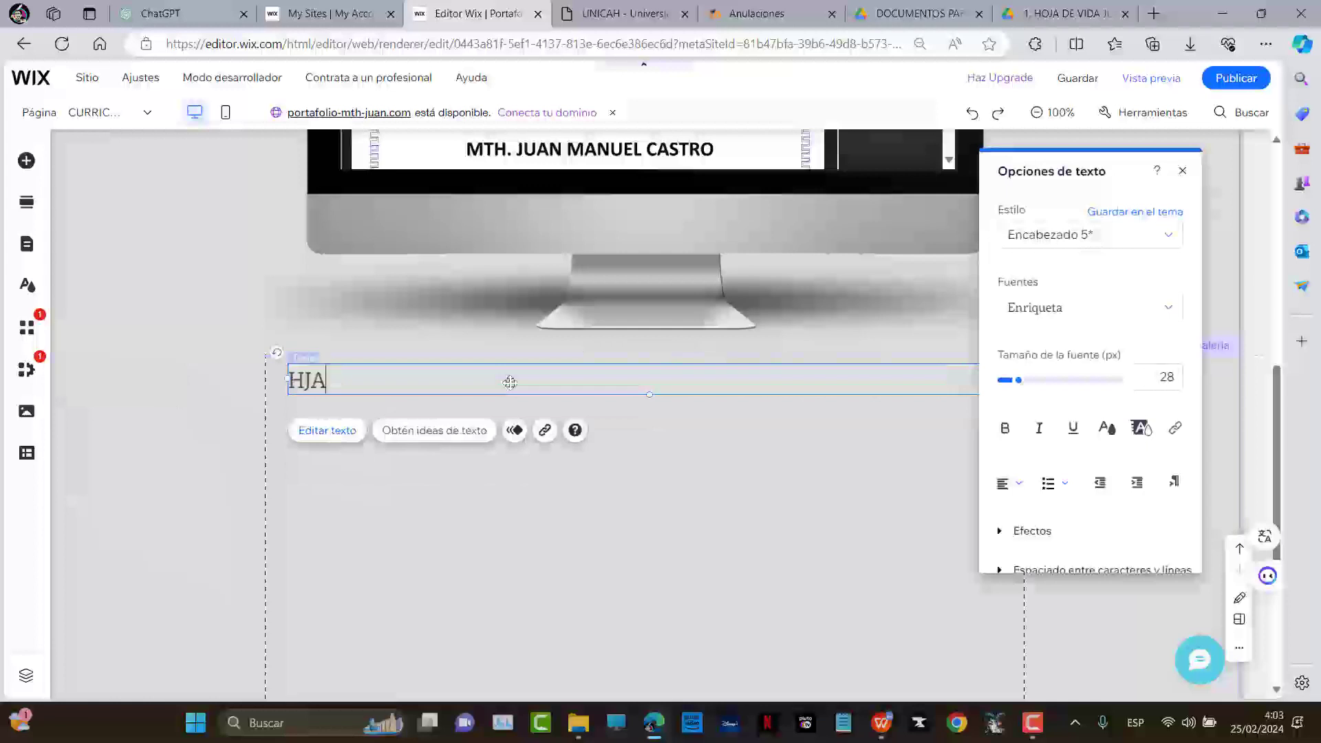
{"action": "type", "text": "ILIDADES TÉCNICAS"}
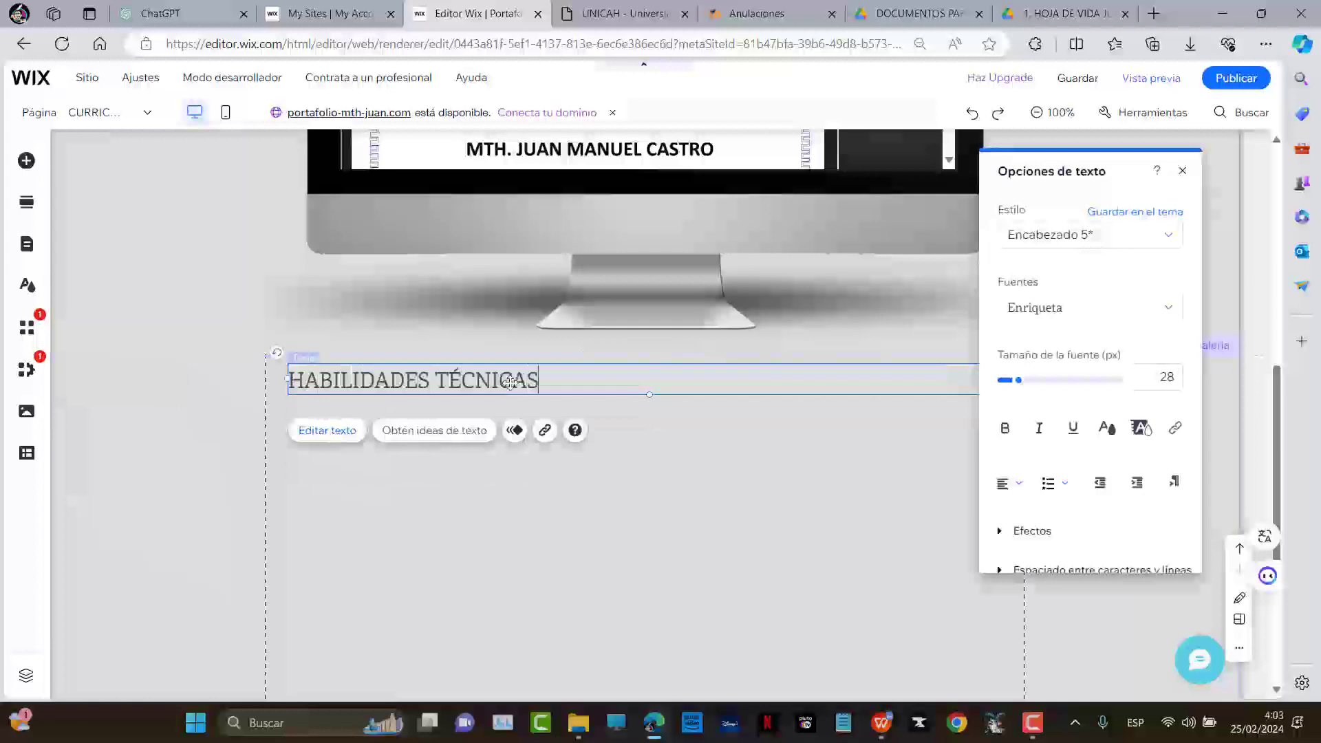
{"action": "left_click", "coordinate": [1009, 483]}
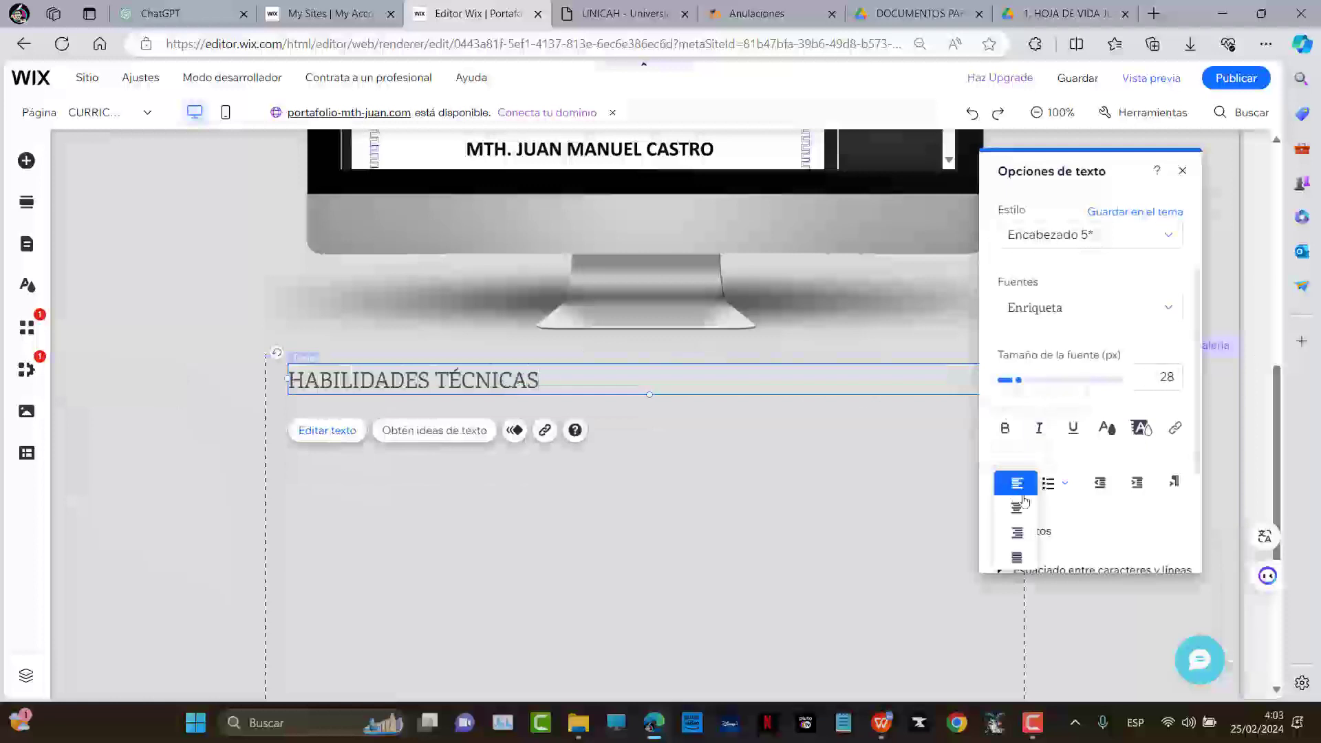
{"action": "left_click", "coordinate": [1020, 514]}
{"action": "left_click_drag", "start_coordinate": [779, 380], "coordinate": [343, 387]}
{"action": "key", "text": "ctrl+b"}
{"action": "left_click", "coordinate": [694, 465]}
Duplicate the heading box twice, placing a copy just below the original
{"action": "left_click", "coordinate": [805, 379]}
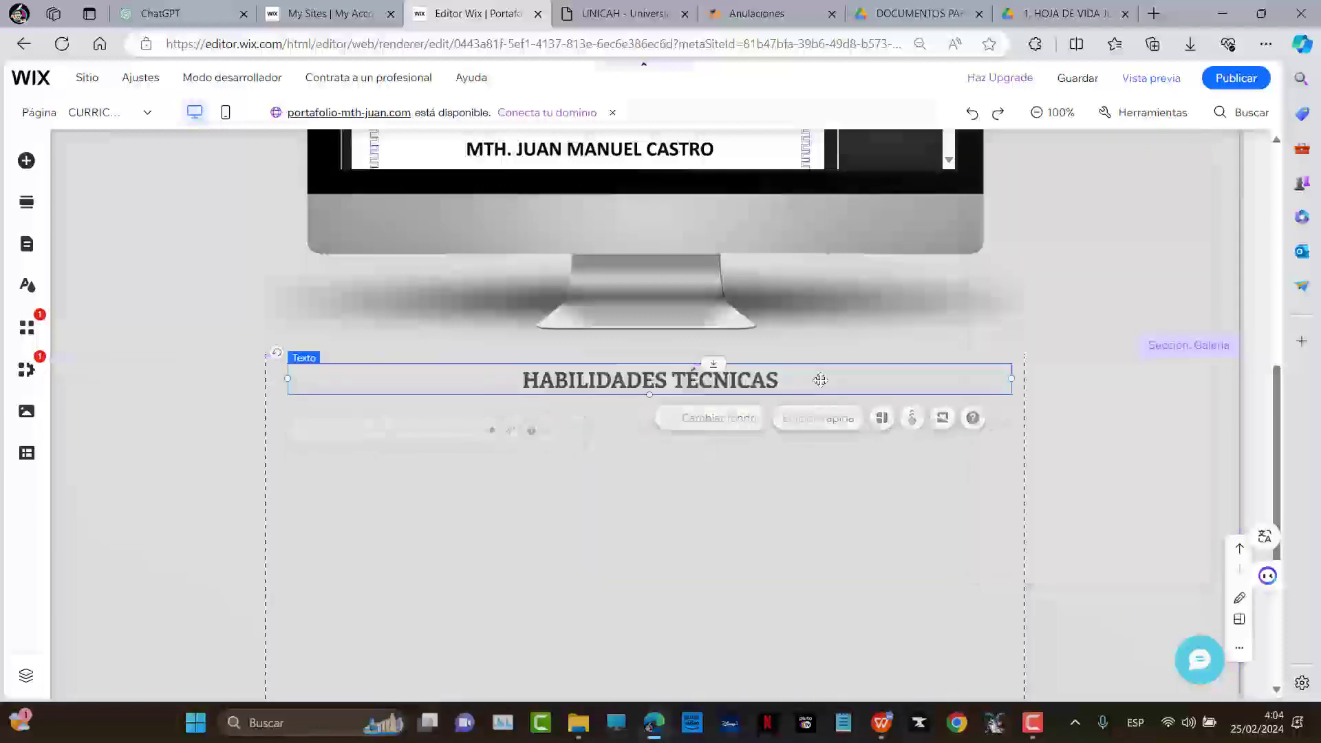
{"action": "left_click_drag", "start_coordinate": [739, 384], "coordinate": [703, 588]}
{"action": "key", "text": "ctrl+d"}
{"action": "left_click", "coordinate": [719, 378]}
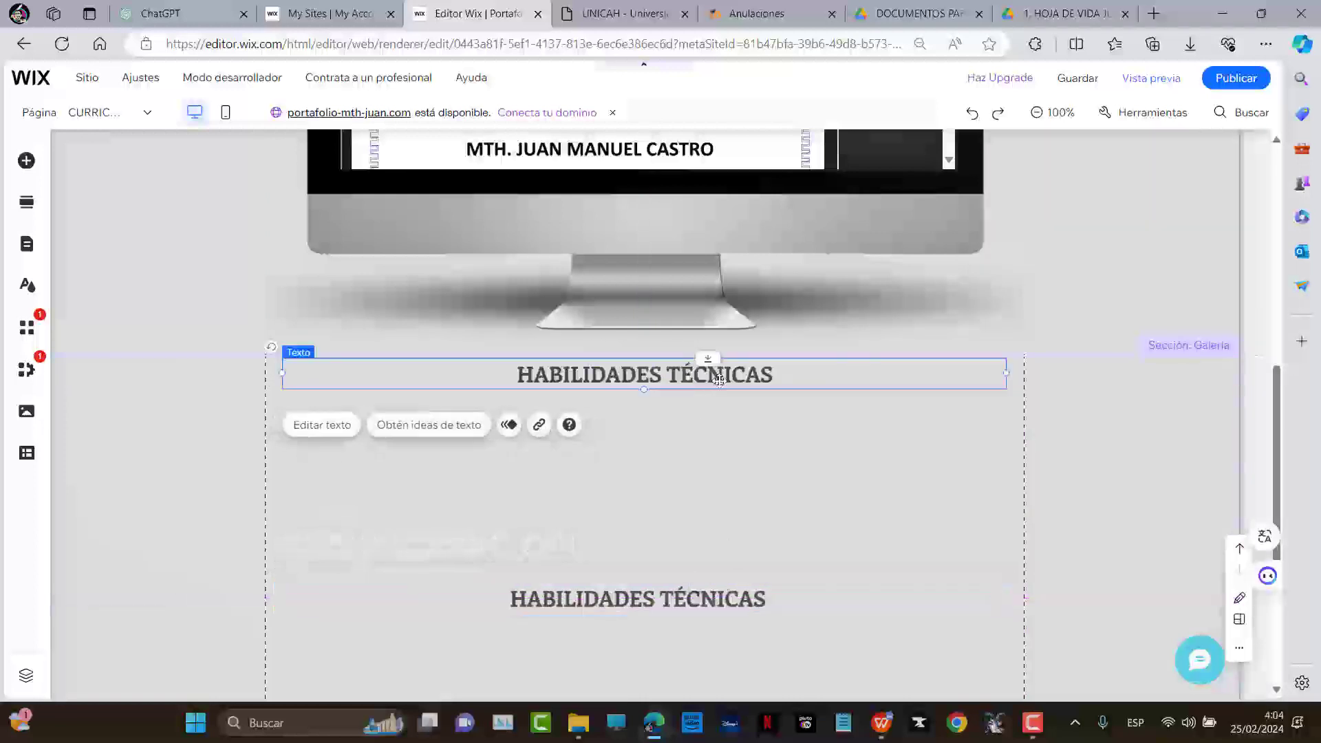
{"action": "key", "text": "ctrl+d"}
{"action": "left_click_drag", "start_coordinate": [726, 385], "coordinate": [735, 412]}
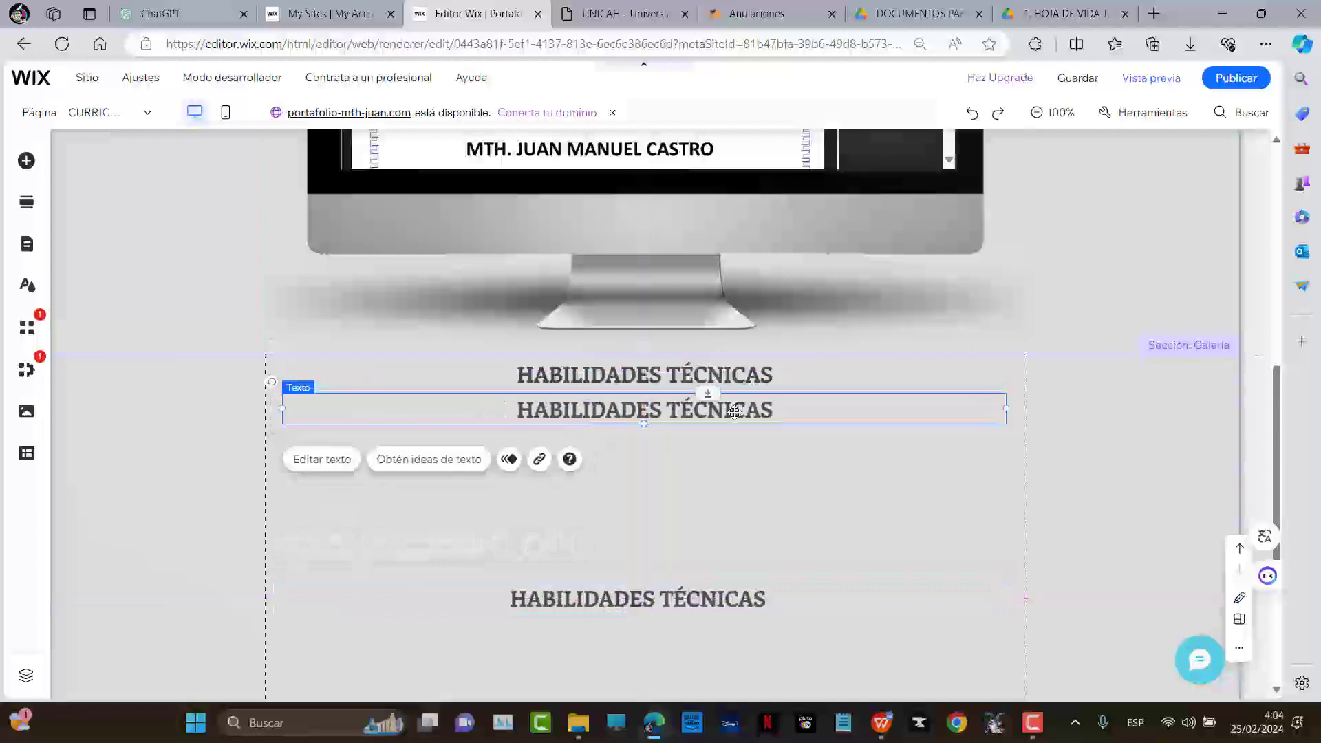
{"action": "key", "text": "alt+Tab"}
{"action": "scroll", "coordinate": [692, 419], "scroll_direction": "down", "scroll_amount": 3}
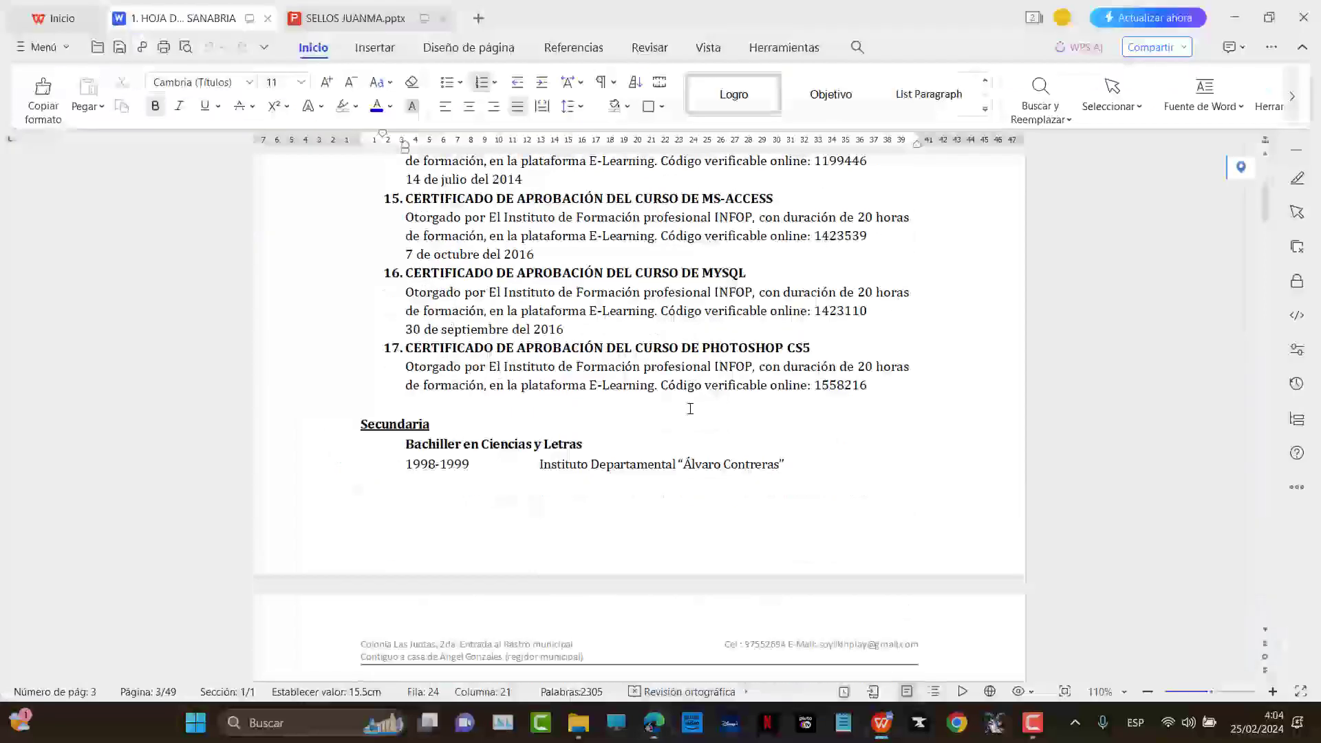
Copy the CV's personal interests paragraph, from Filosofía to Visual Studio
{"action": "scroll", "coordinate": [690, 408], "scroll_direction": "down", "scroll_amount": 5}
{"action": "scroll", "coordinate": [688, 407], "scroll_direction": "up", "scroll_amount": 10}
{"action": "scroll", "coordinate": [692, 402], "scroll_direction": "down", "scroll_amount": 6}
{"action": "scroll", "coordinate": [730, 323], "scroll_direction": "up", "scroll_amount": 3}
{"action": "scroll", "coordinate": [730, 324], "scroll_direction": "up", "scroll_amount": 12}
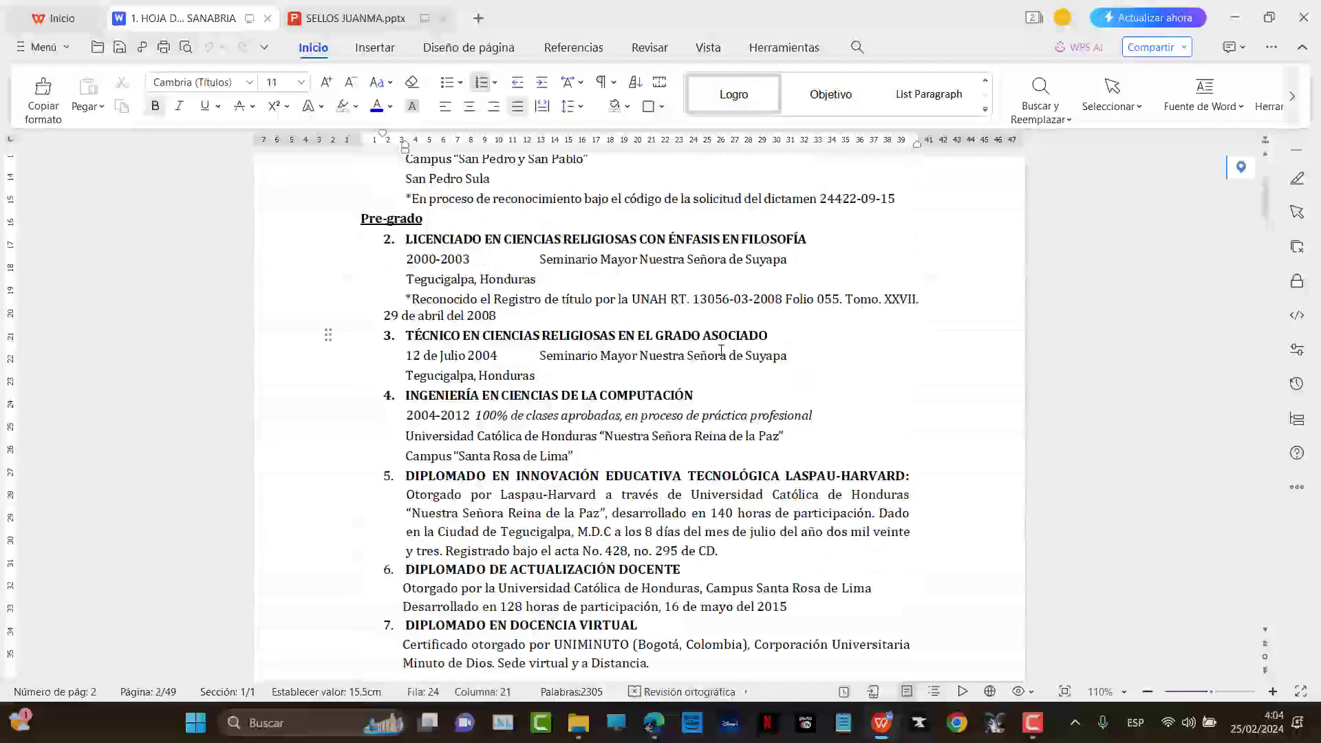
{"action": "scroll", "coordinate": [721, 351], "scroll_direction": "down", "scroll_amount": 3}
{"action": "scroll", "coordinate": [726, 358], "scroll_direction": "down", "scroll_amount": 20}
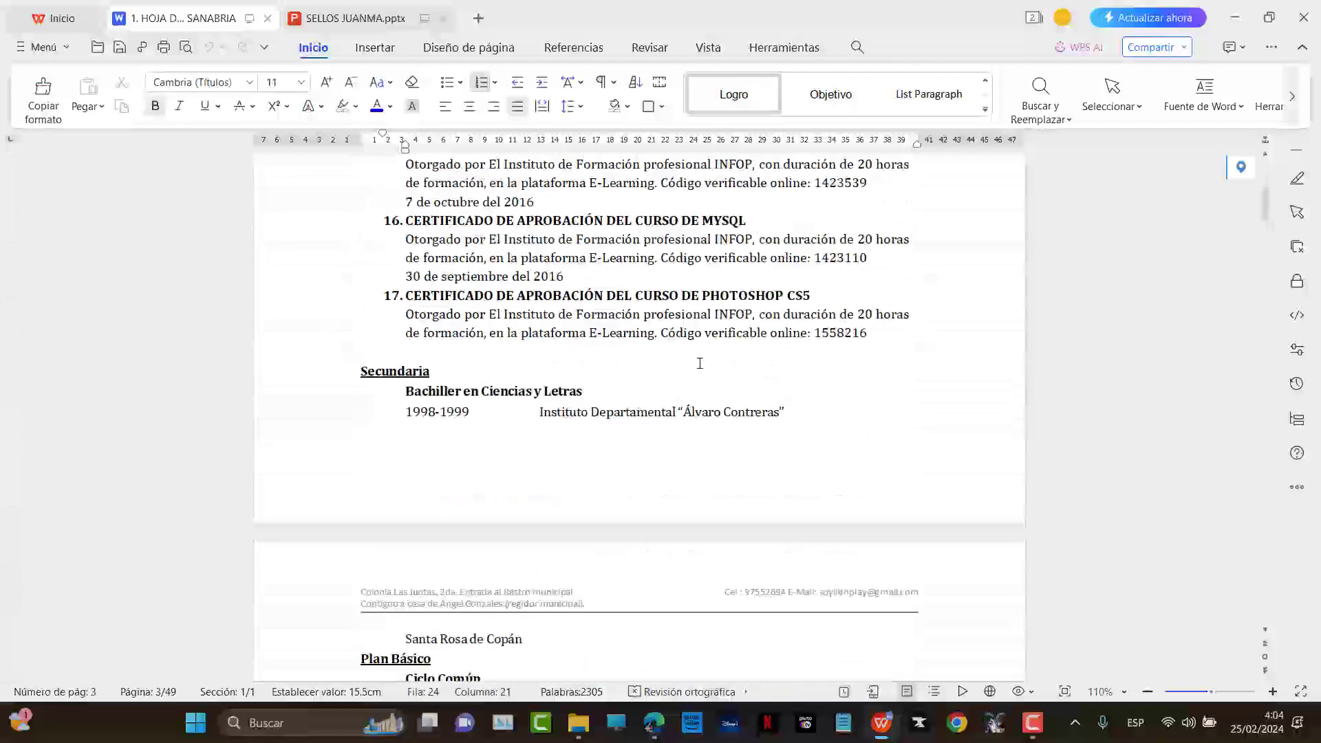
{"action": "scroll", "coordinate": [683, 399], "scroll_direction": "down", "scroll_amount": 20}
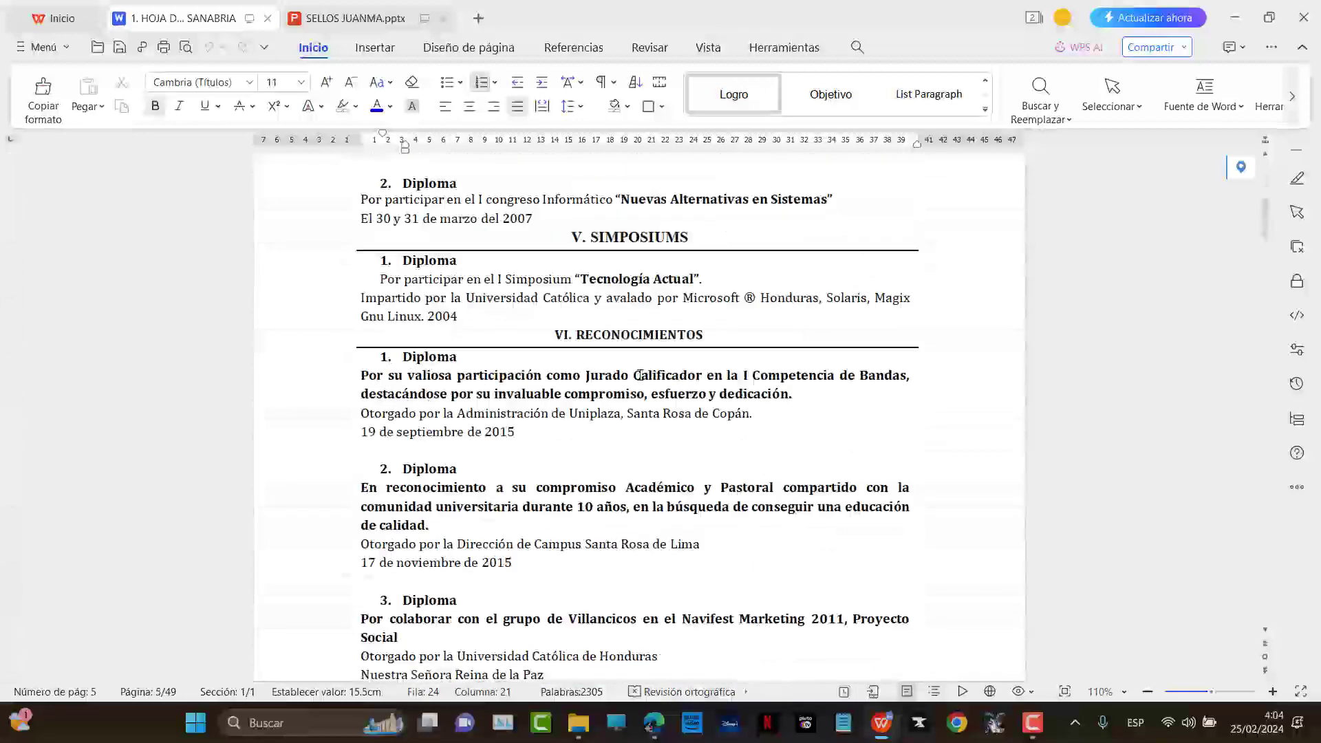
{"action": "scroll", "coordinate": [600, 361], "scroll_direction": "up", "scroll_amount": 10}
{"action": "scroll", "coordinate": [592, 361], "scroll_direction": "down", "scroll_amount": 20}
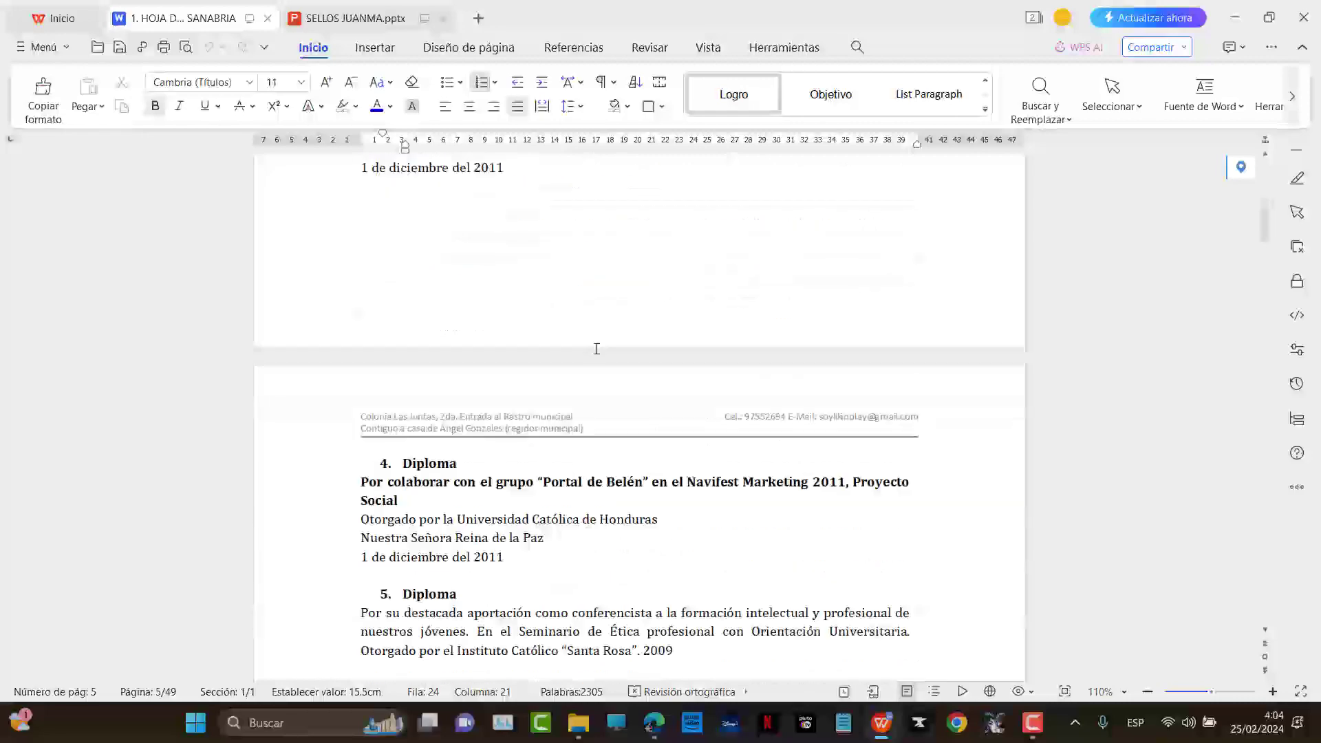
{"action": "scroll", "coordinate": [576, 368], "scroll_direction": "down", "scroll_amount": 15}
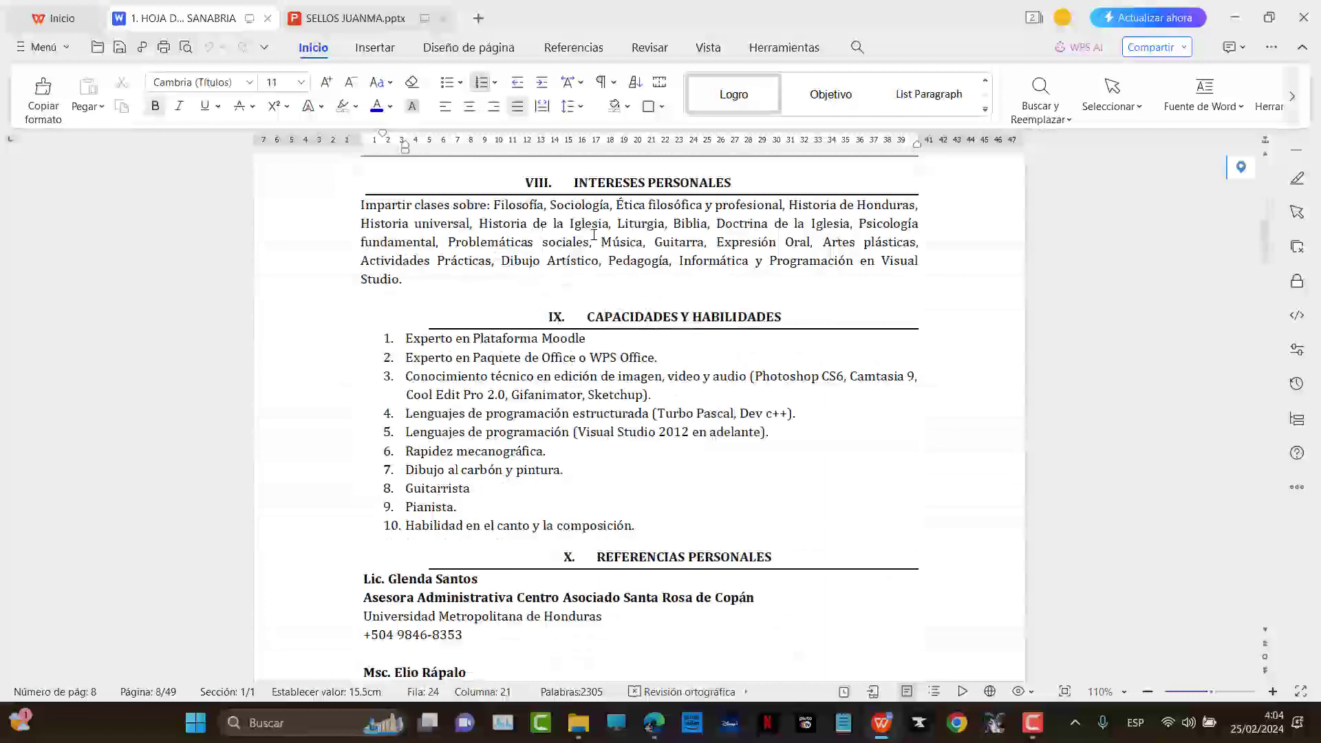
{"action": "scroll", "coordinate": [488, 284], "scroll_direction": "up", "scroll_amount": 1, "text": "ctrl"}
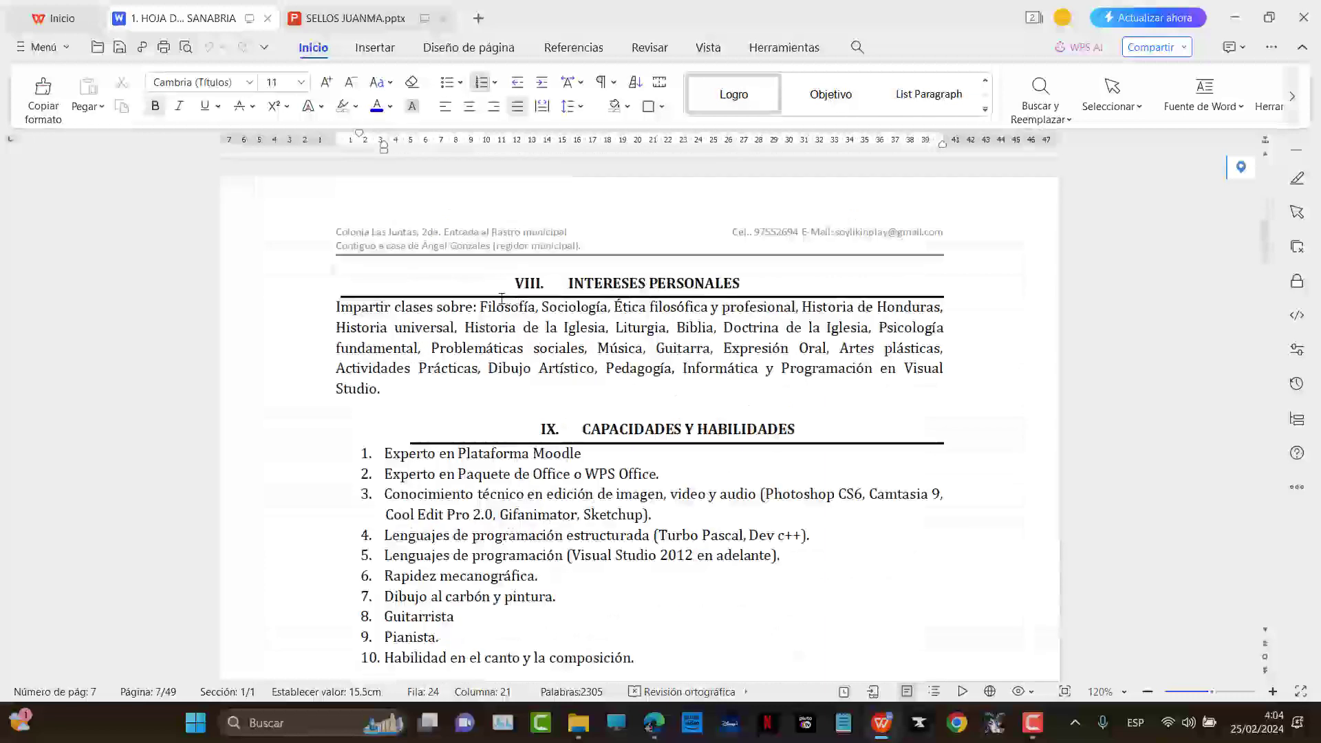
{"action": "left_click_drag", "start_coordinate": [484, 306], "coordinate": [390, 391]}
{"action": "key", "text": "ctrl+c"}
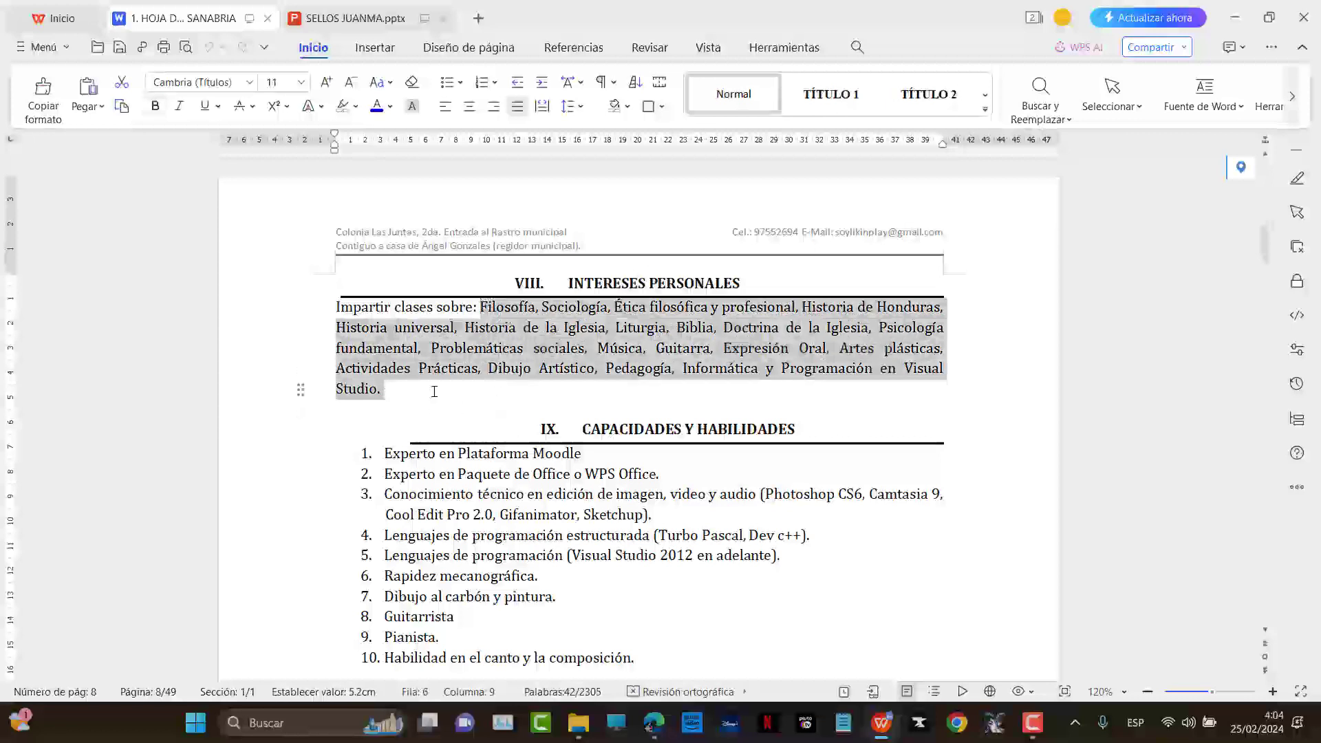
{"action": "key", "text": "alt+Tab"}
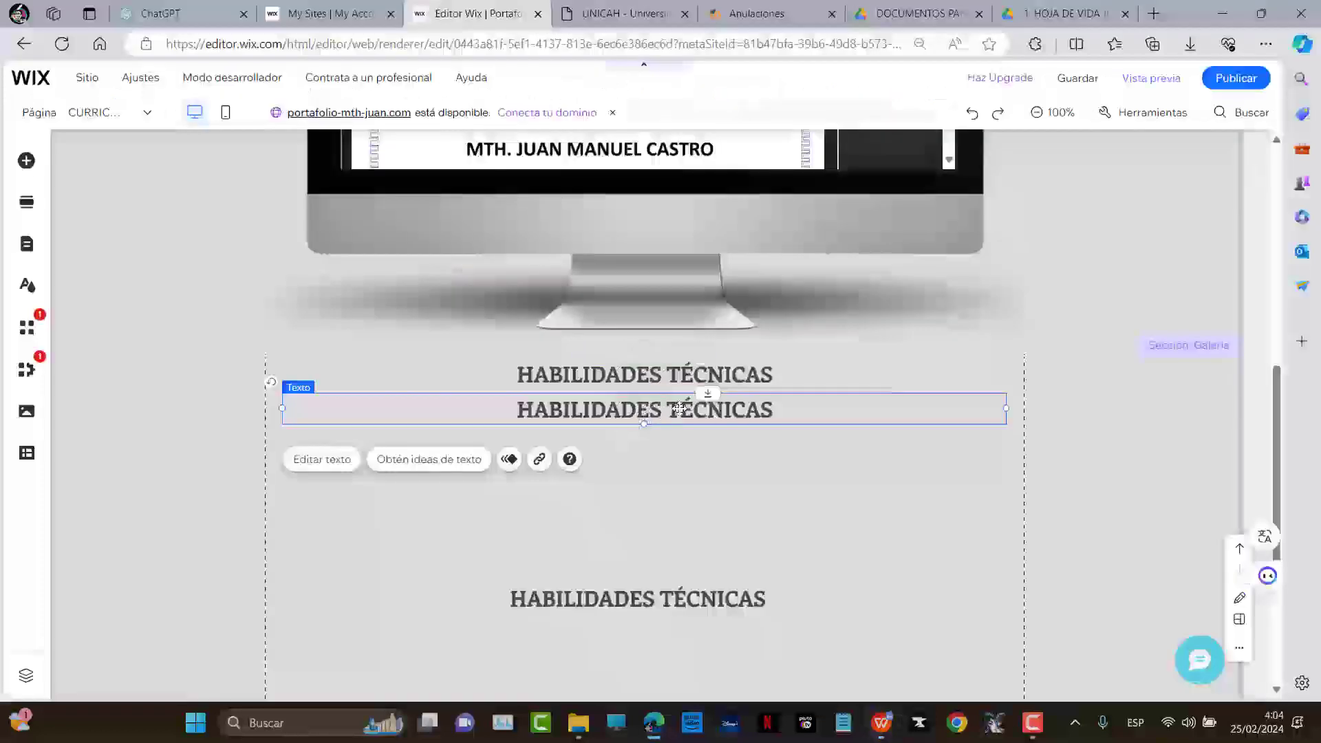
Write 'Conocimientos en las siguientes asignaturas y disciplinas:' and paste the subjects list below it
{"action": "double_click", "coordinate": [678, 408]}
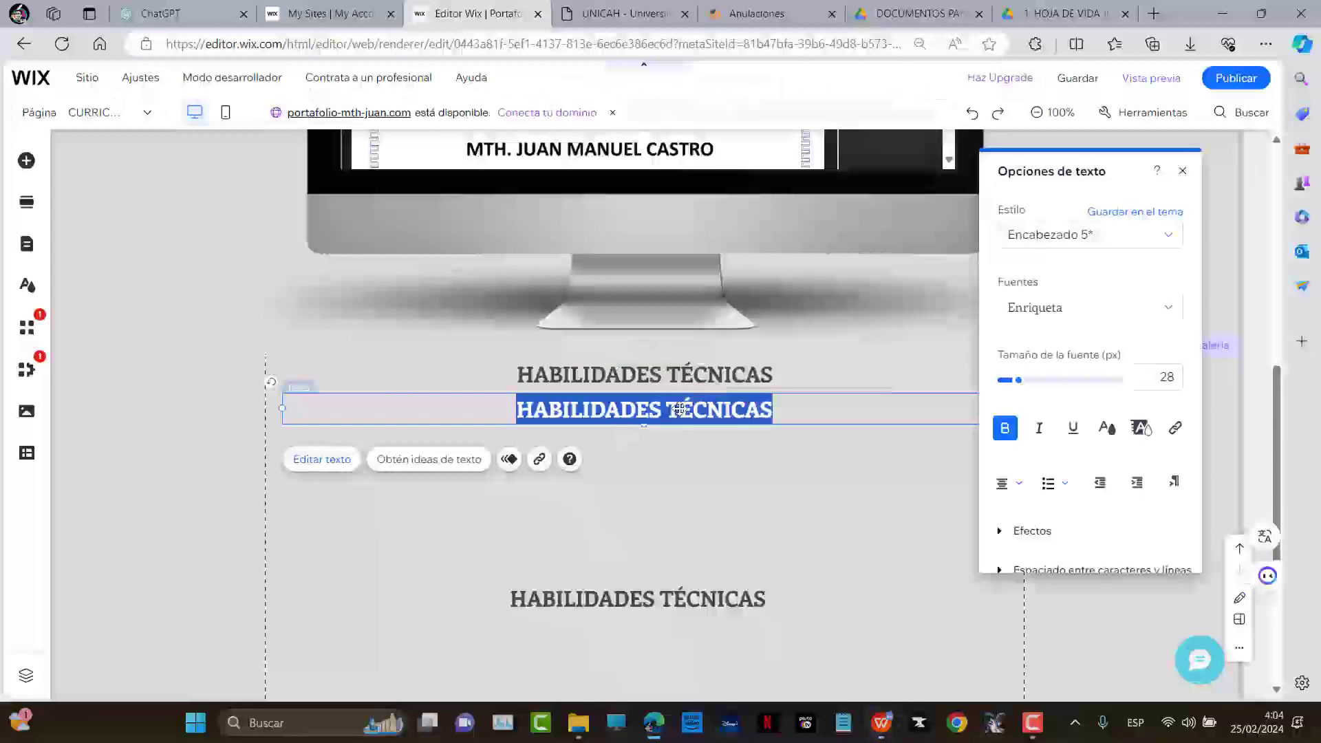
{"action": "type", "text": "cON"}
{"action": "key", "text": "BackSpace"}
{"action": "key", "text": "BackSpace"}
{"action": "key", "text": "BackSpace"}
{"action": "type", "text": "Con"}
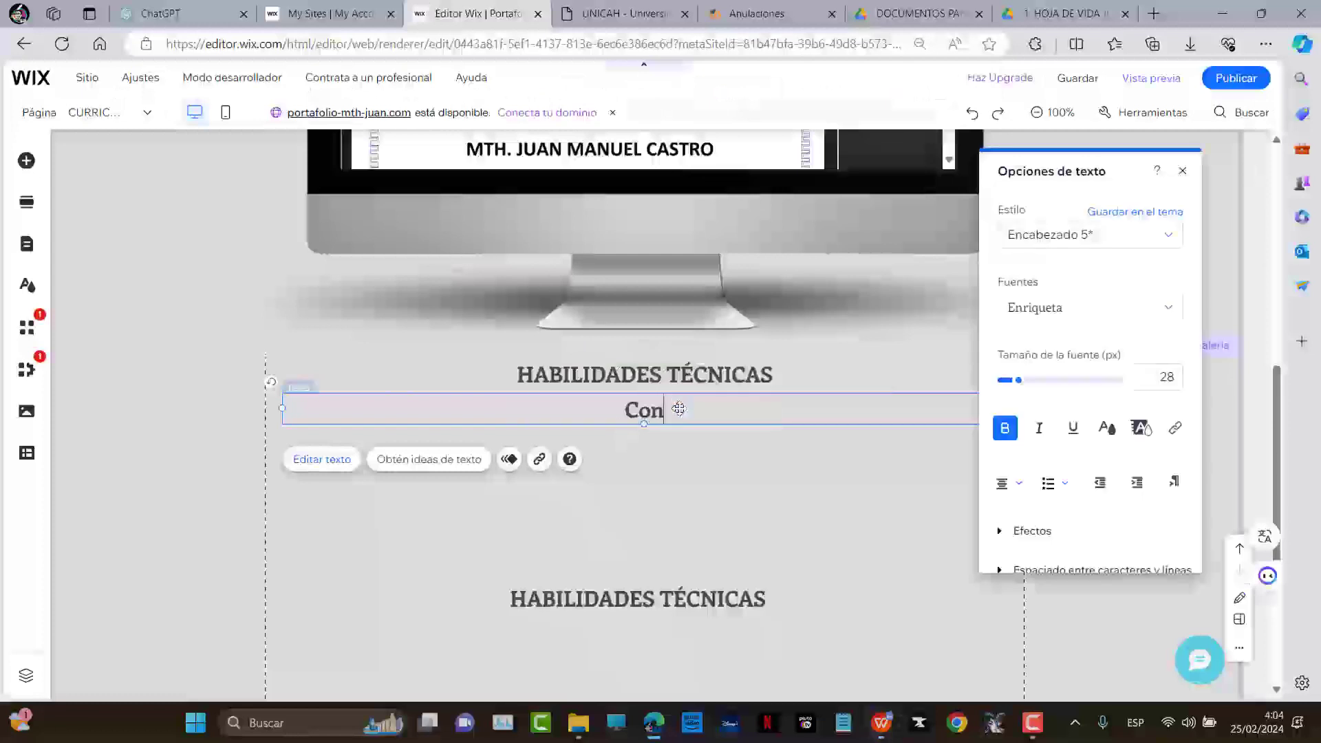
{"action": "type", "text": "ocimientos en las i"}
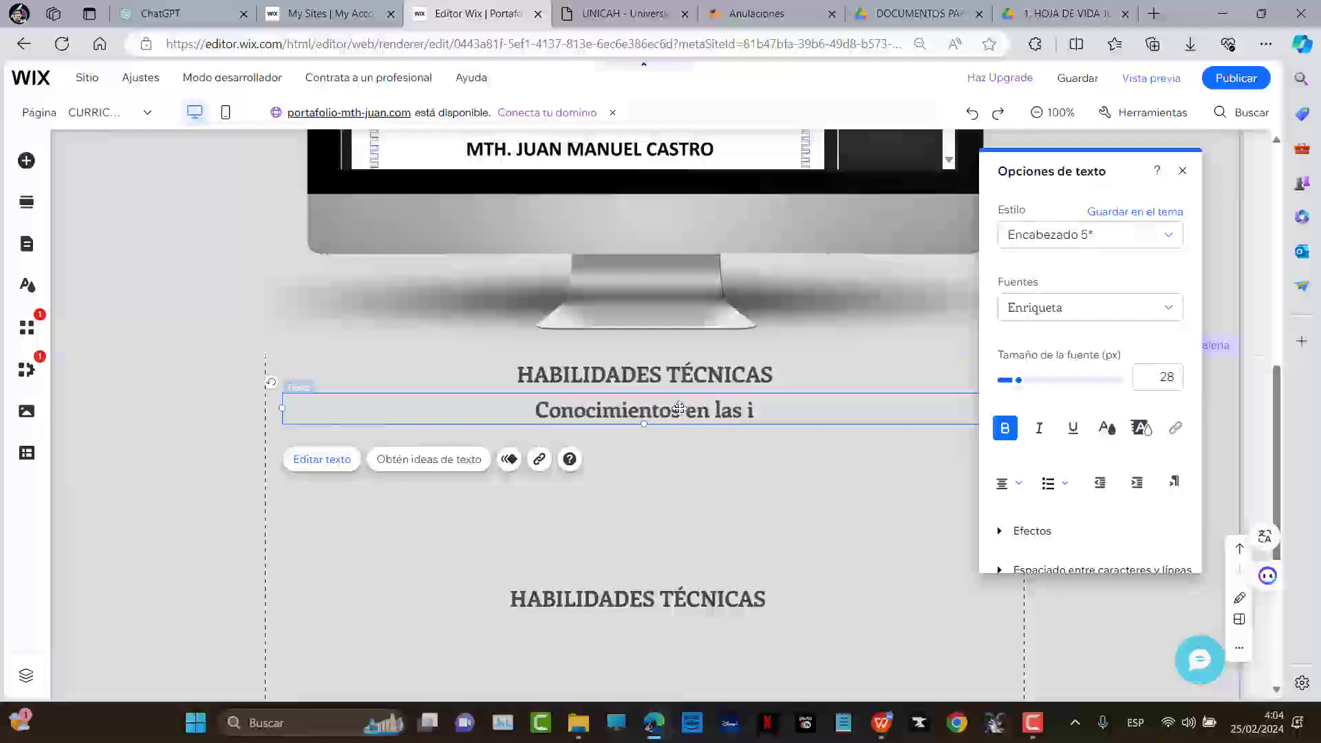
{"action": "key", "text": "BackSpace"}
{"action": "type", "text": "siguiente"}
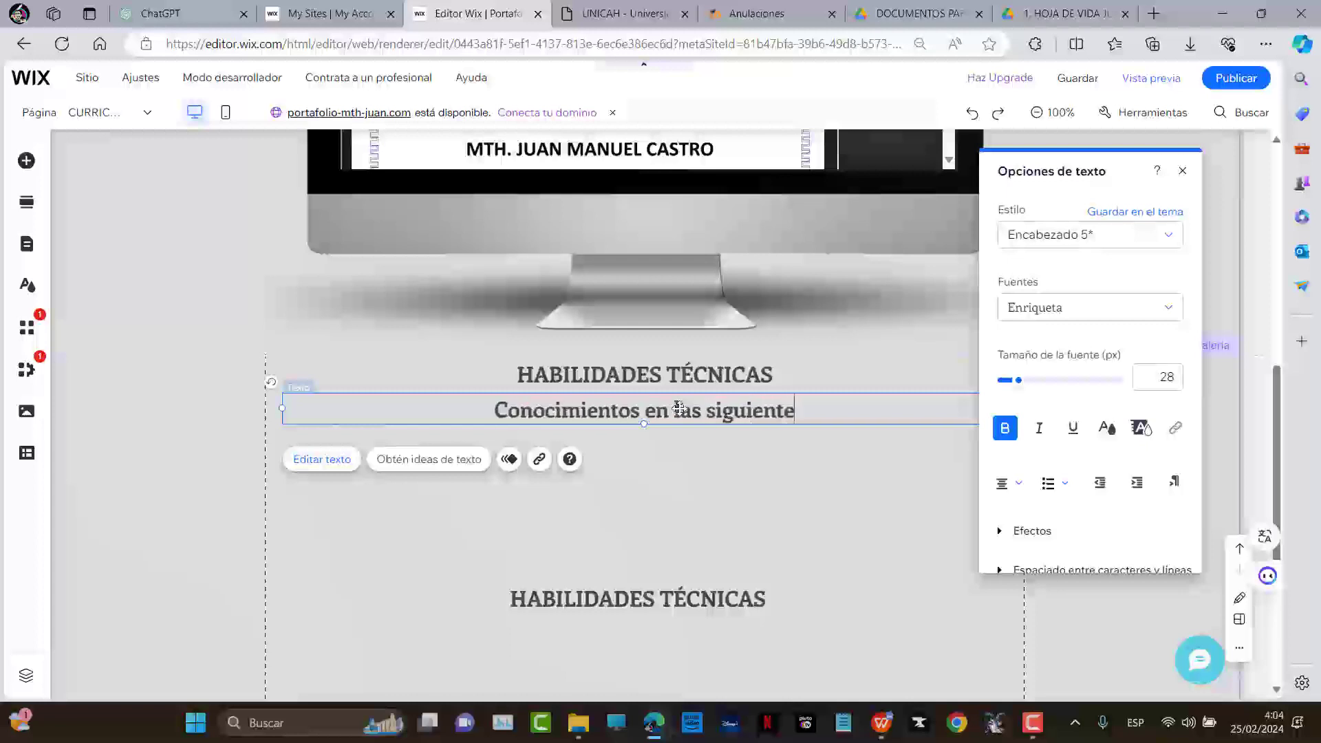
{"action": "type", "text": "s a"}
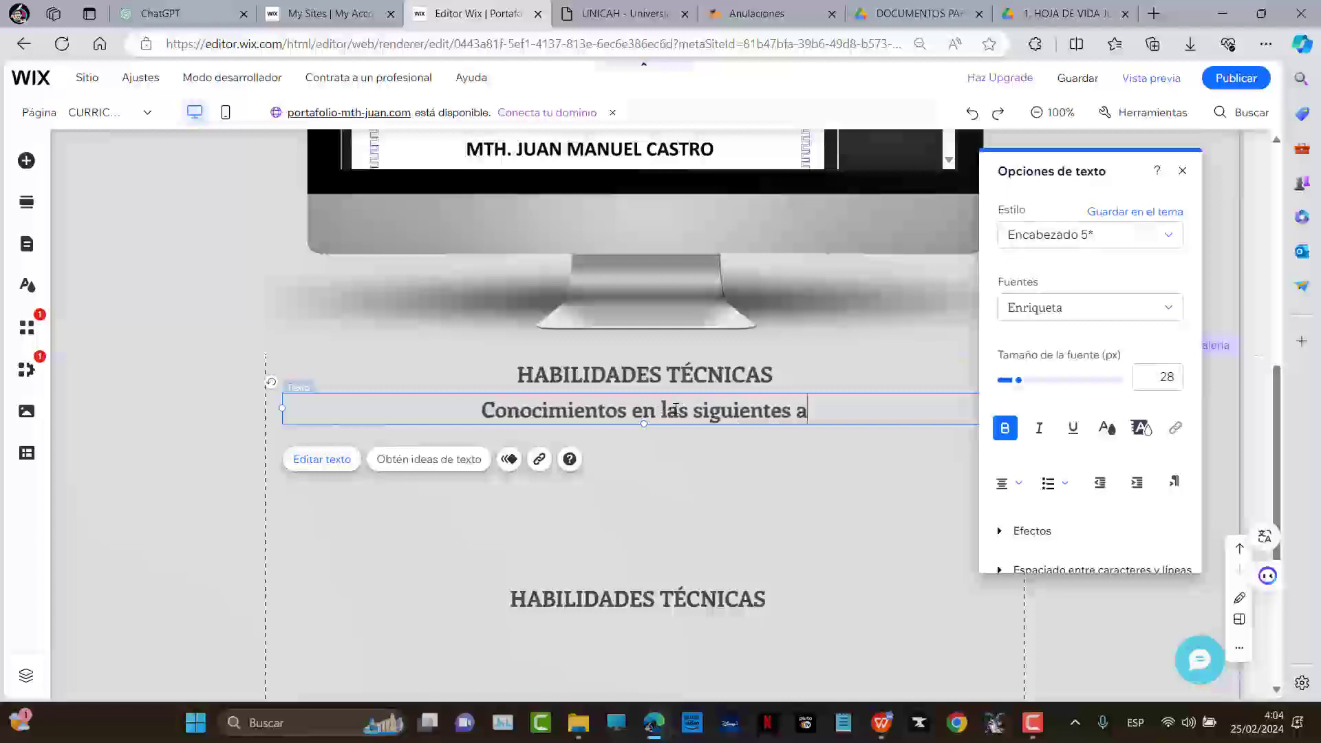
{"action": "type", "text": "signaturas y d"}
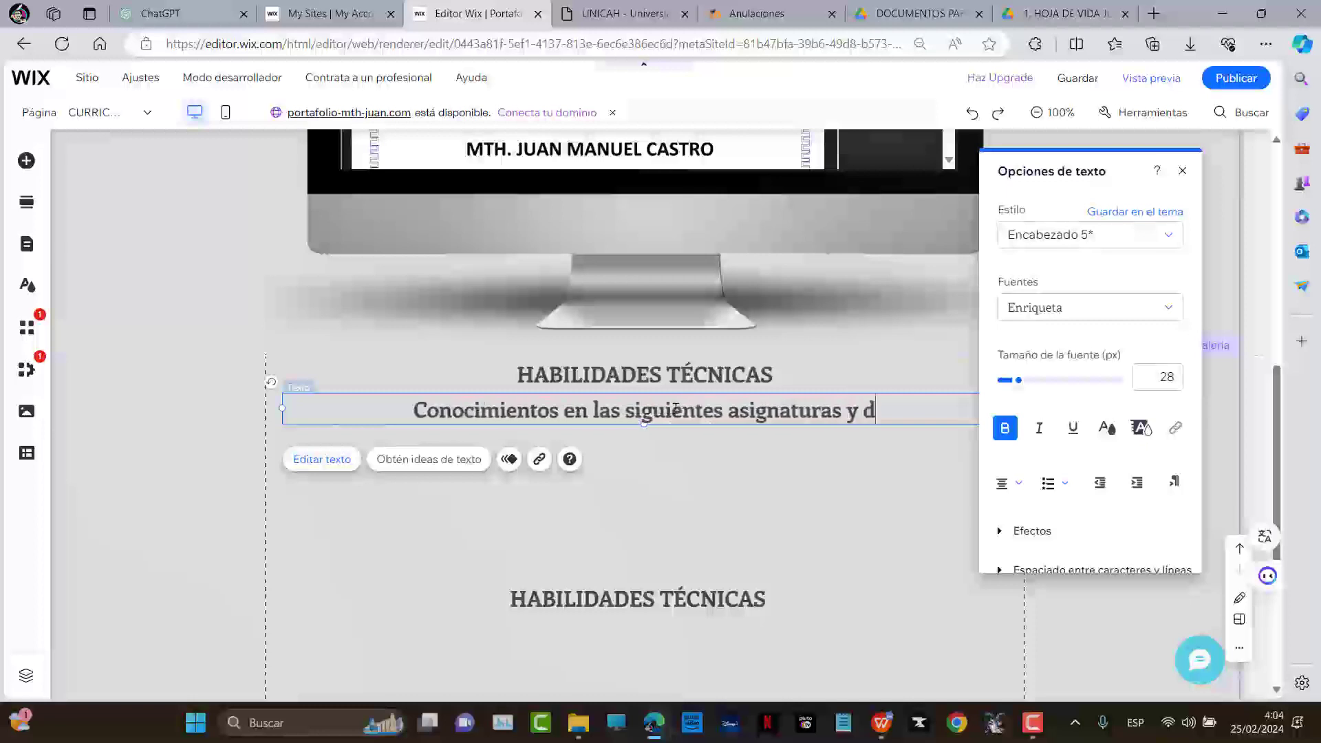
{"action": "type", "text": "isciplinas:"}
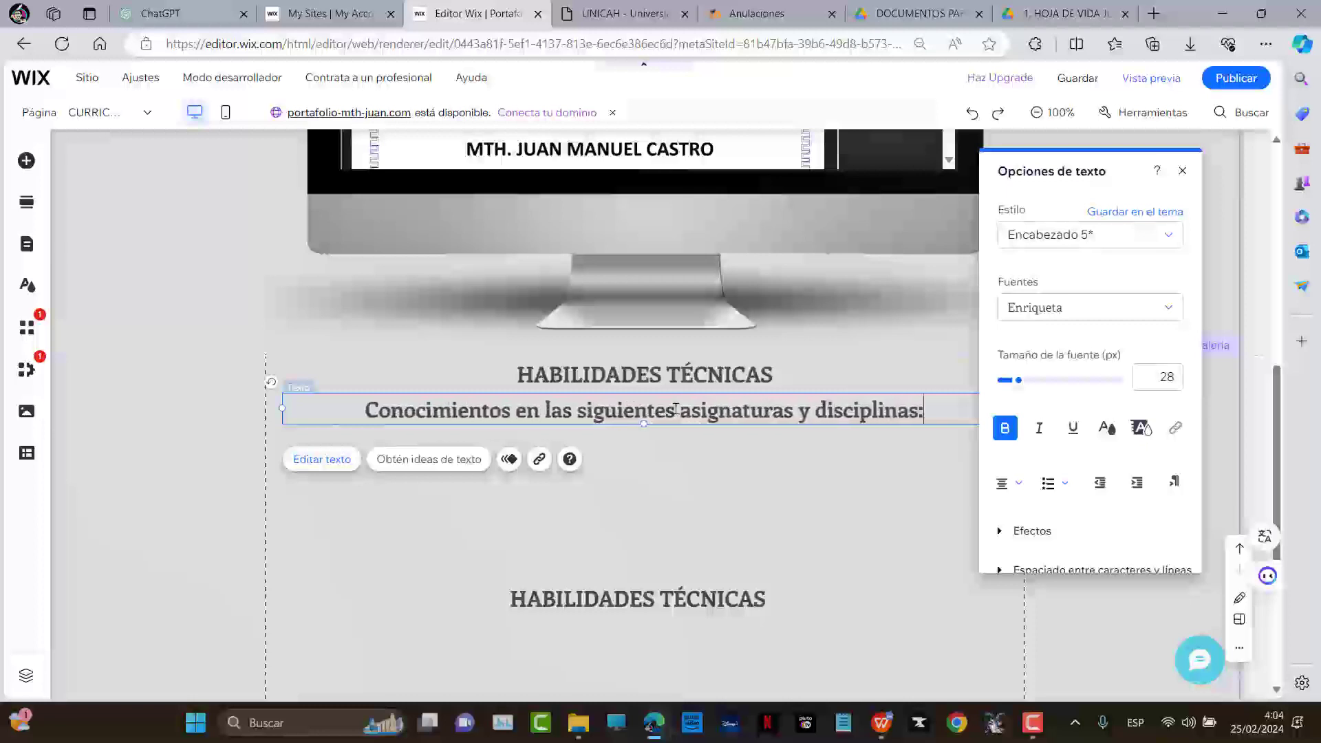
{"action": "key", "text": "Return"}
{"action": "key", "text": "ctrl+v"}
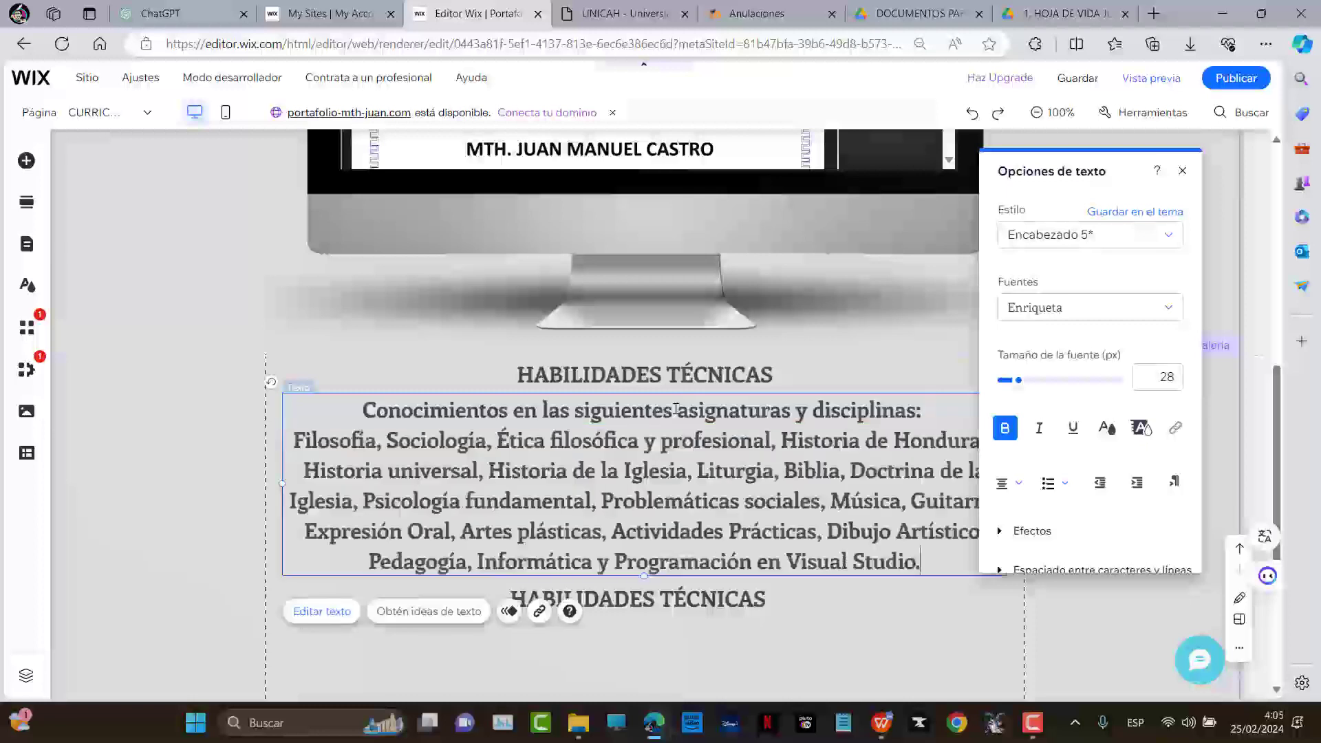
Move the lower heading copy below the paragraph and rename it HABILIDADES BLANDAS
{"action": "left_click", "coordinate": [885, 606]}
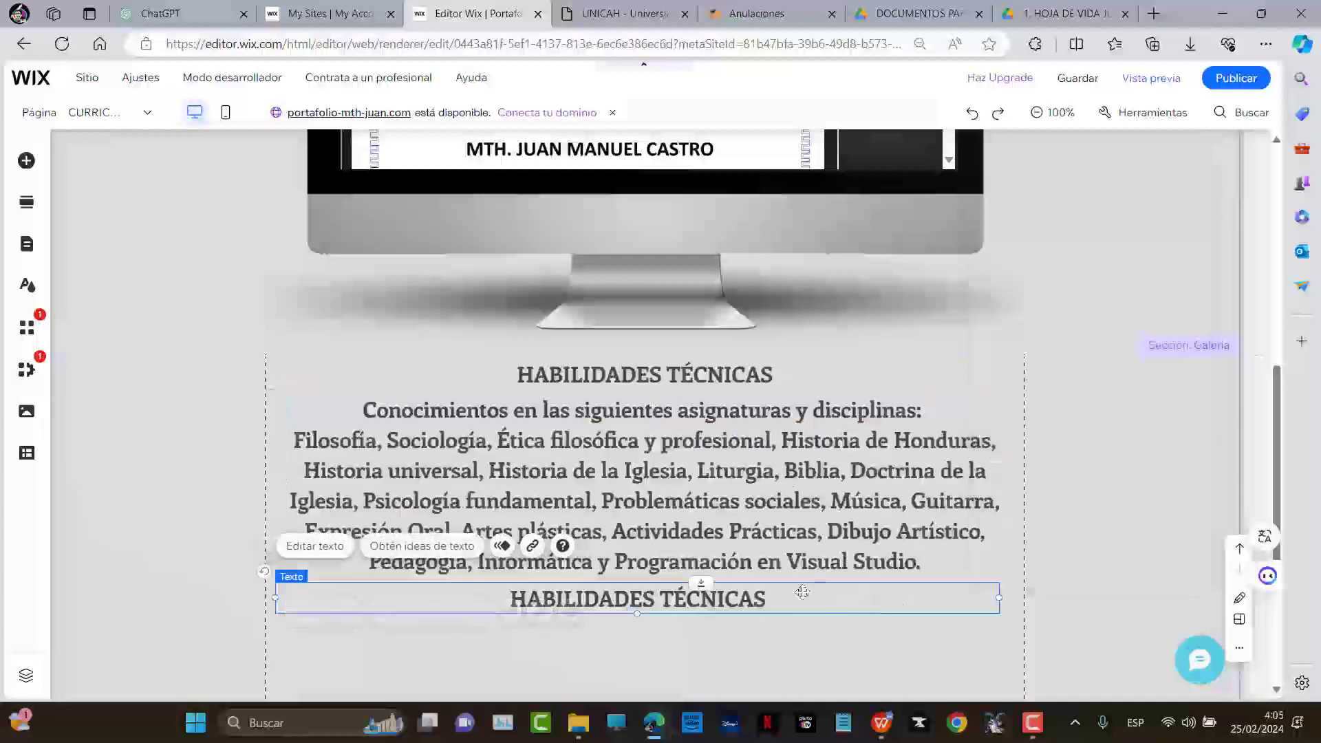
{"action": "scroll", "coordinate": [798, 592], "scroll_direction": "down", "scroll_amount": 3}
{"action": "left_click_drag", "start_coordinate": [745, 406], "coordinate": [743, 438]}
{"action": "double_click", "coordinate": [743, 438]}
{"action": "left_click", "coordinate": [743, 439]}
{"action": "double_click", "coordinate": [743, 438]}
{"action": "type", "text": "b"}
{"action": "key", "text": "BackSpace"}
{"action": "type", "text": "BLANDAS"}
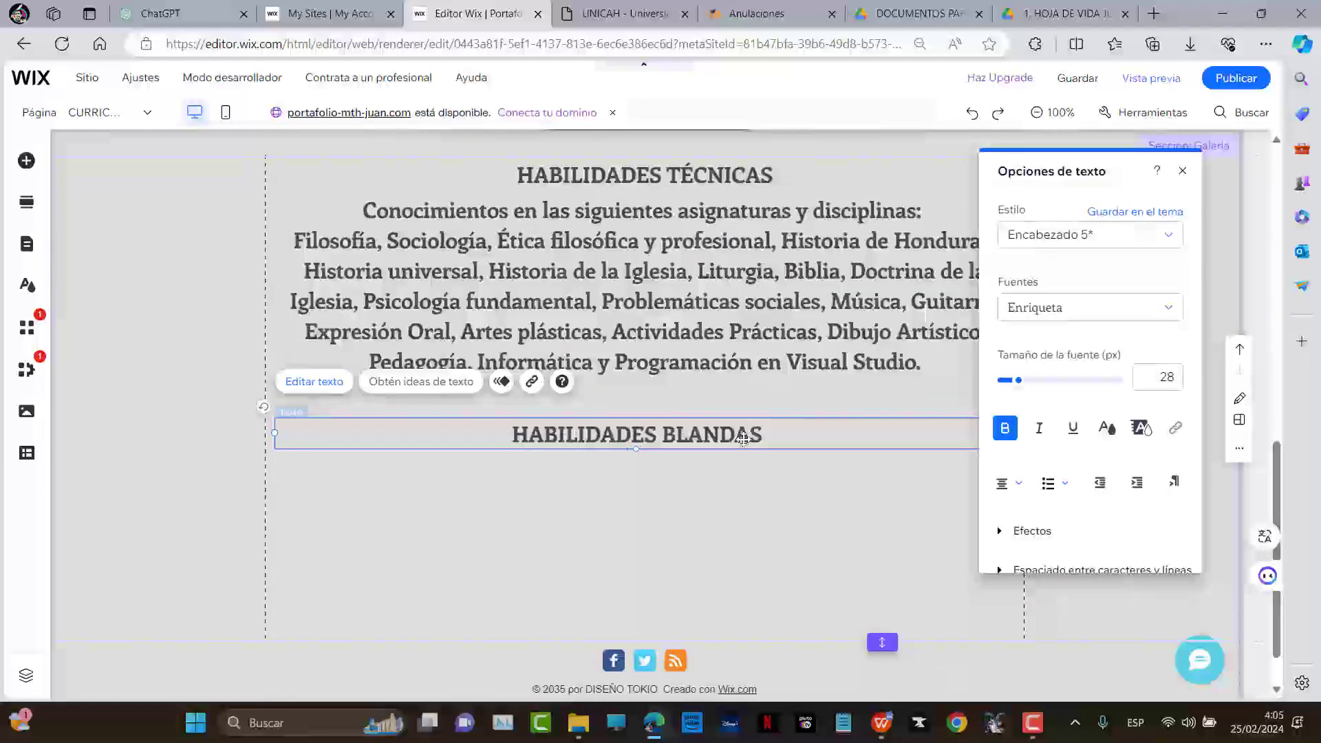
{"action": "key", "text": "alt+Tab"}
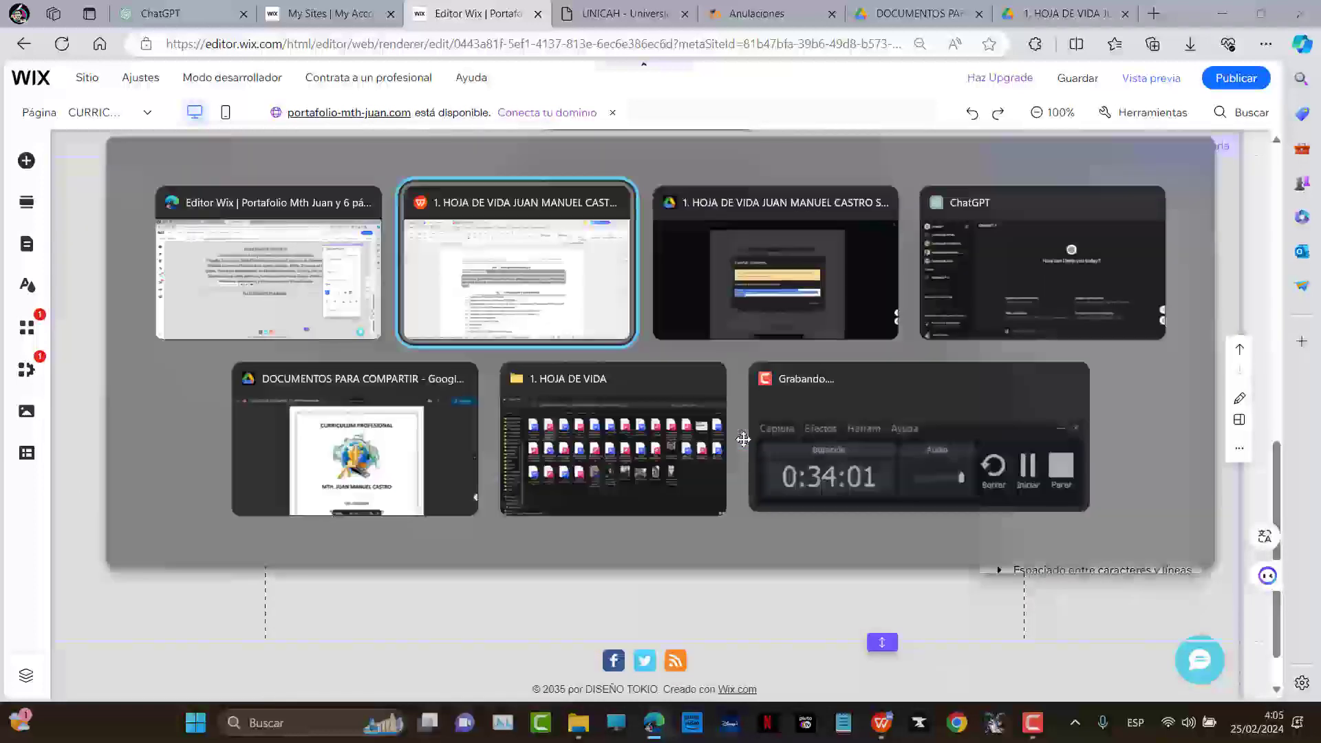
Copy the CV's ten numbered CAPACIDADES Y HABILIDADES items for the Wix editor
{"action": "scroll", "coordinate": [478, 383], "scroll_direction": "down", "scroll_amount": 3}
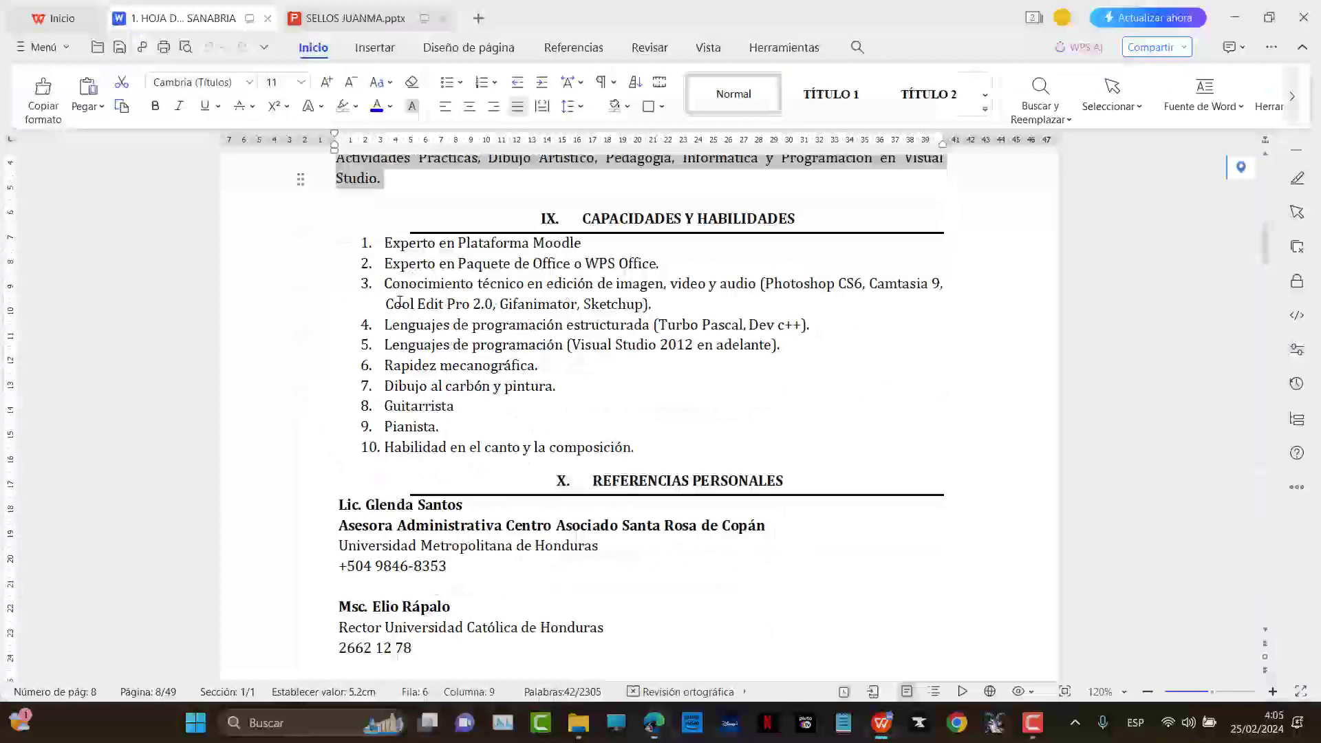
{"action": "left_click_drag", "start_coordinate": [385, 243], "coordinate": [804, 452]}
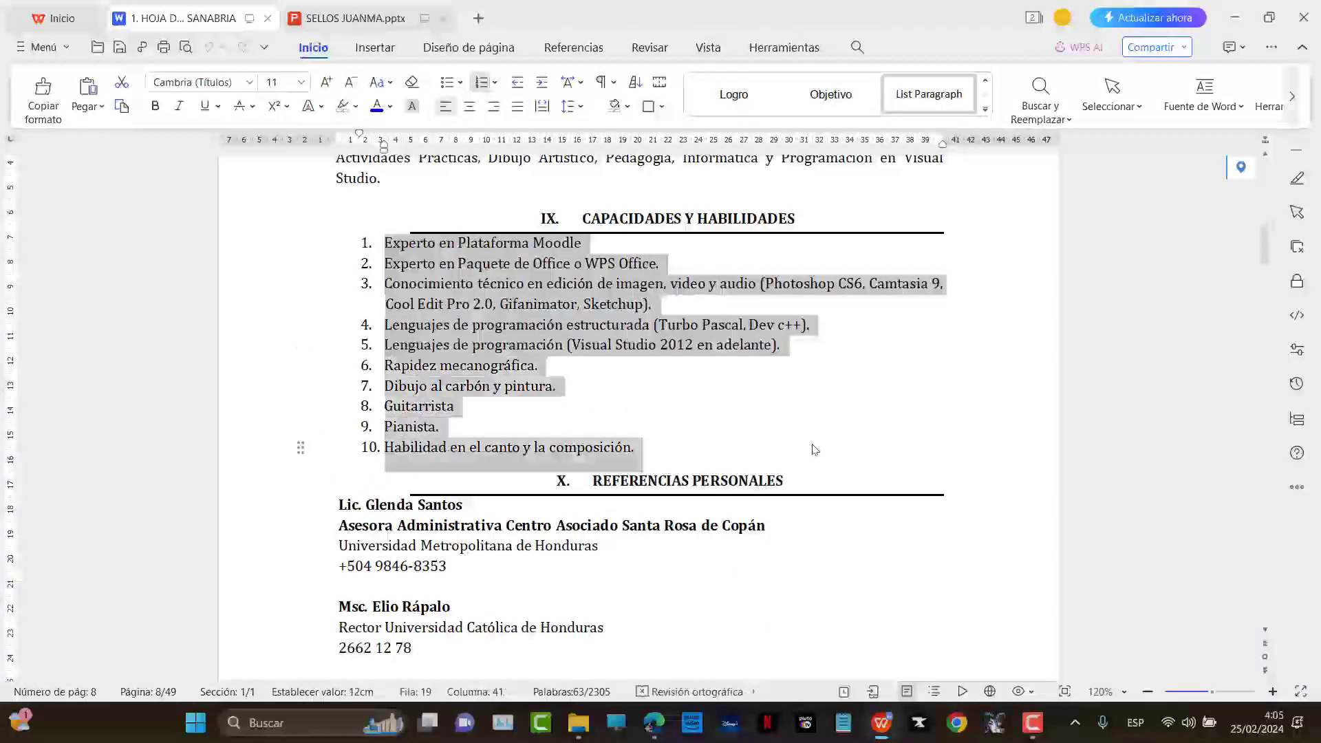
{"action": "key", "text": "alt+Tab"}
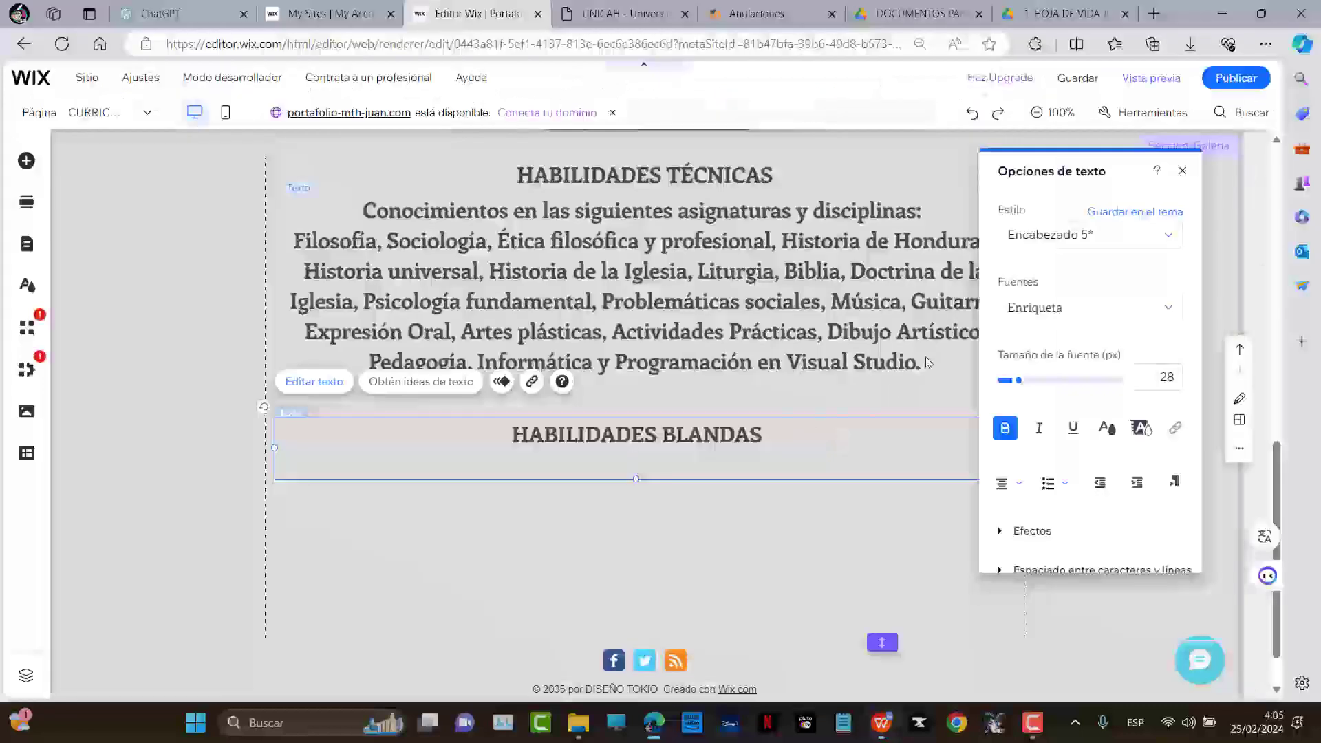
Paste the ten-skill list on a new line after the subjects paragraph
{"action": "double_click", "coordinate": [926, 357]}
{"action": "left_click", "coordinate": [926, 358]}
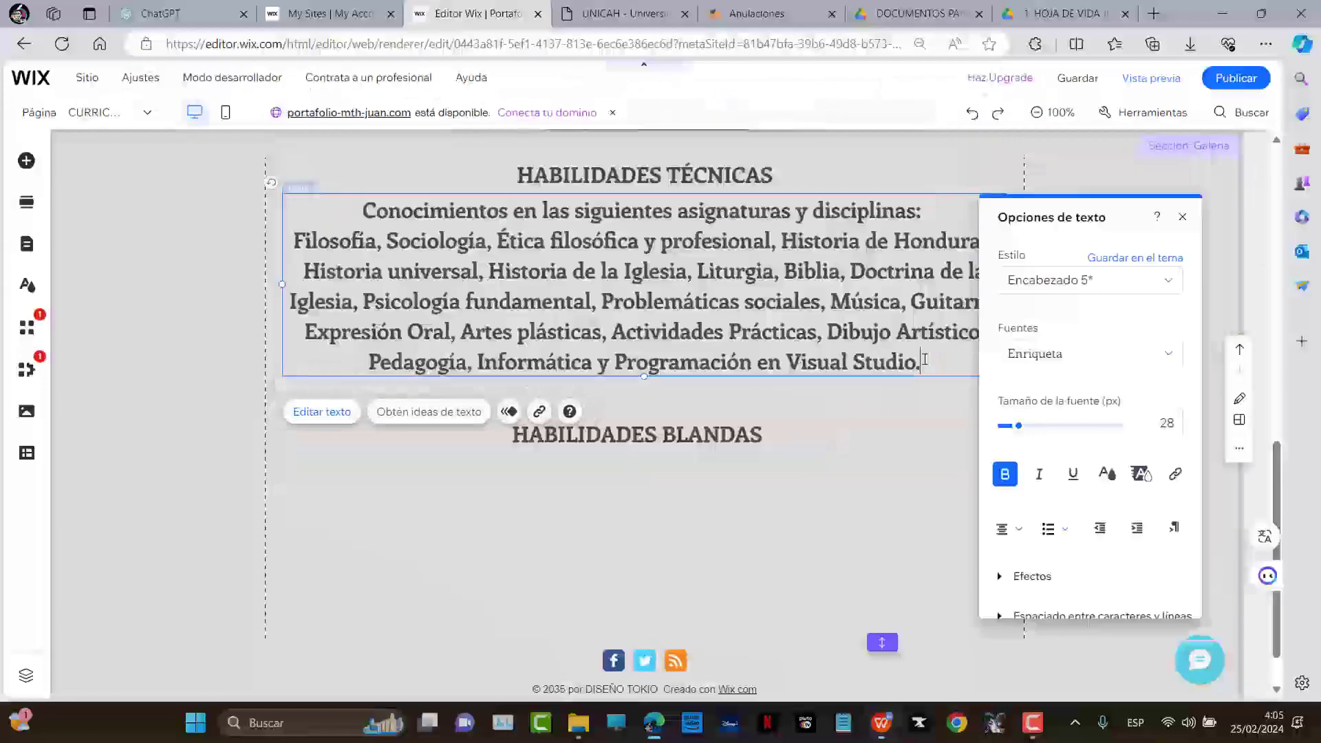
{"action": "key", "text": "Return"}
{"action": "key", "text": "ctrl+v"}
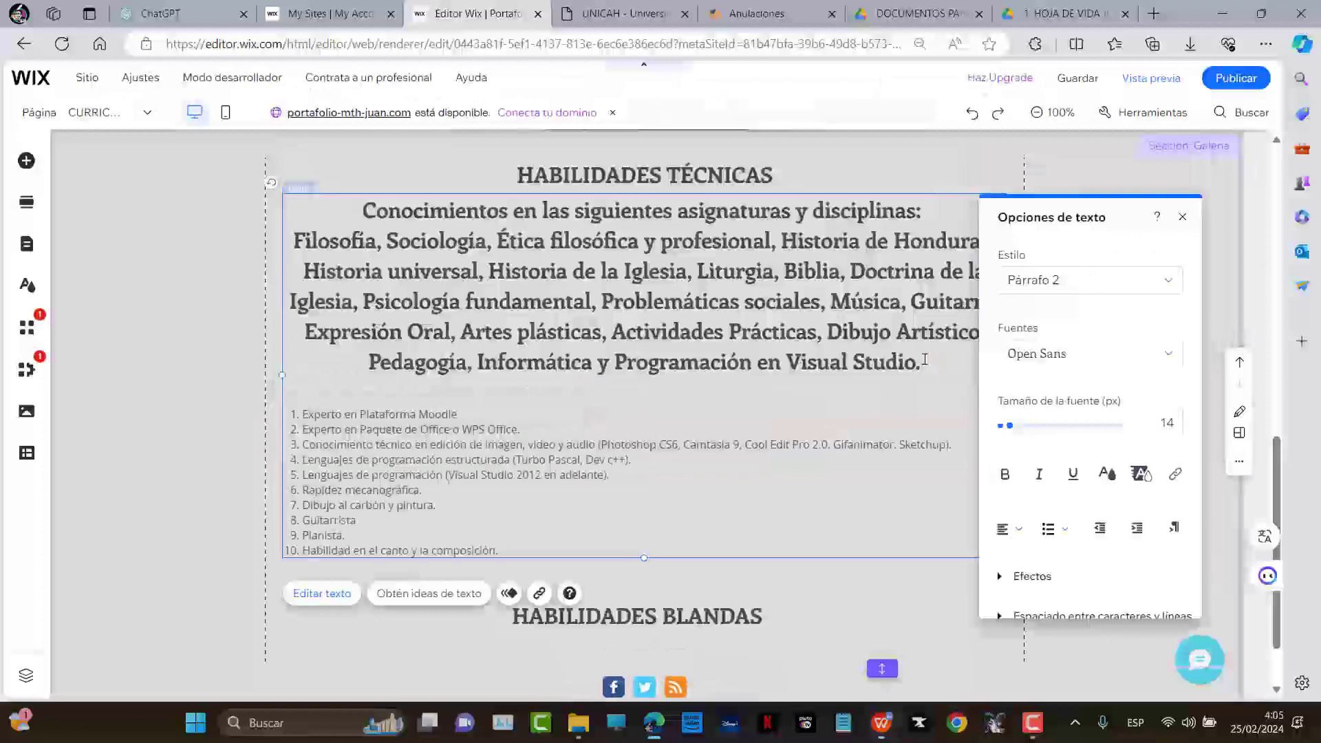
{"action": "key", "text": "ctrl+z"}
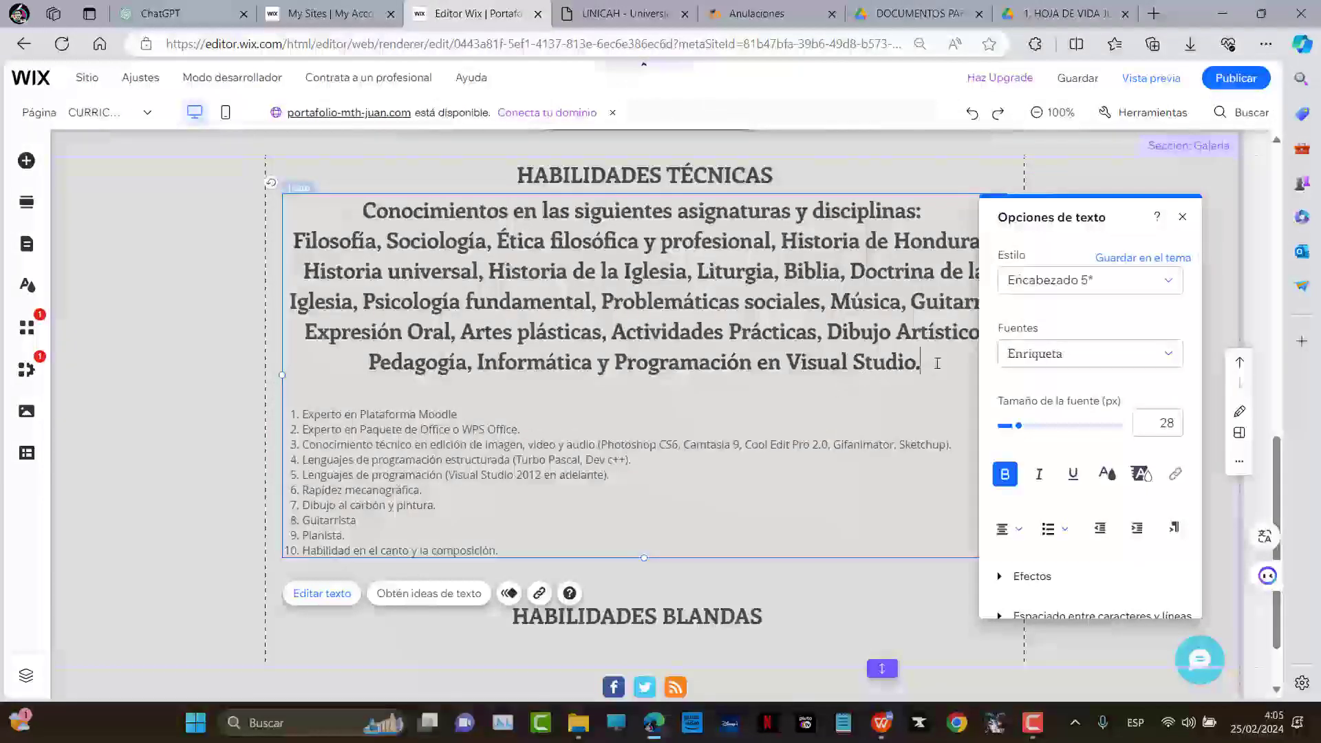
{"action": "key", "text": "ctrl+z"}
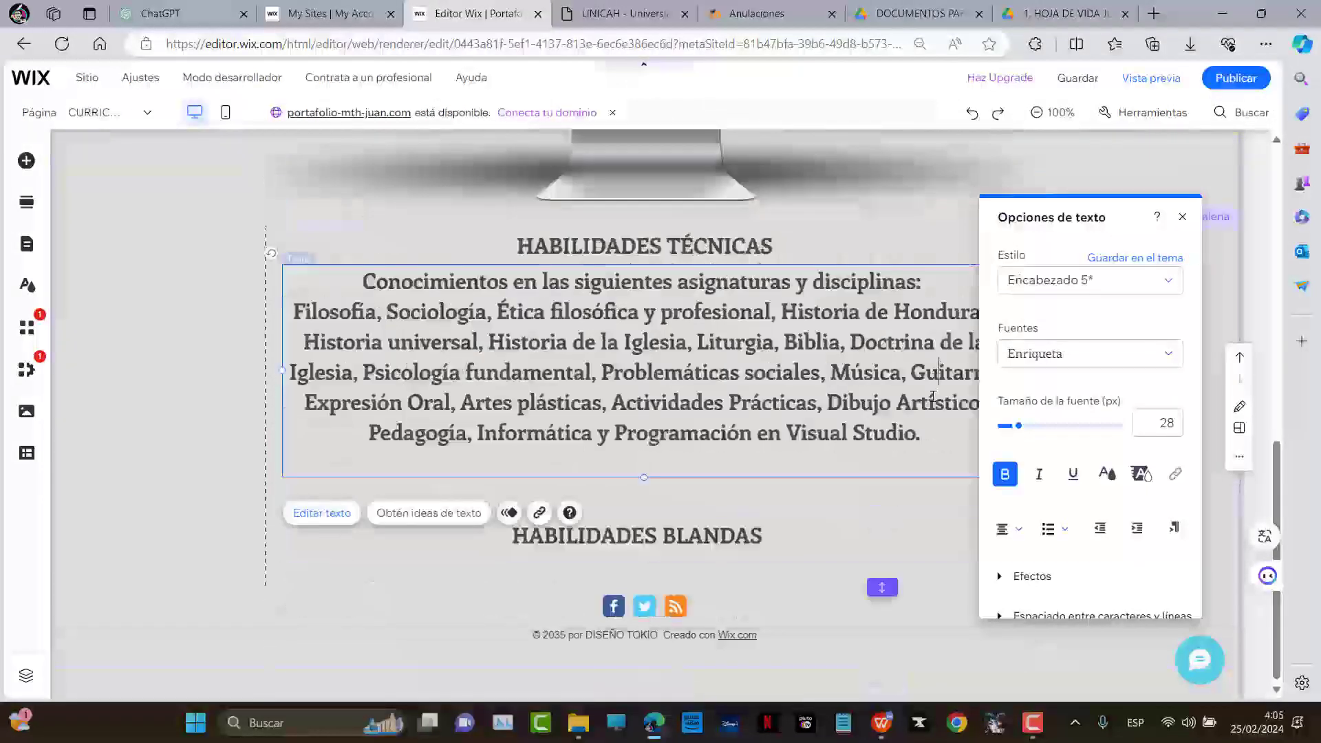
{"action": "key", "text": "ctrl+y"}
{"action": "key", "text": "ctrl+y"}
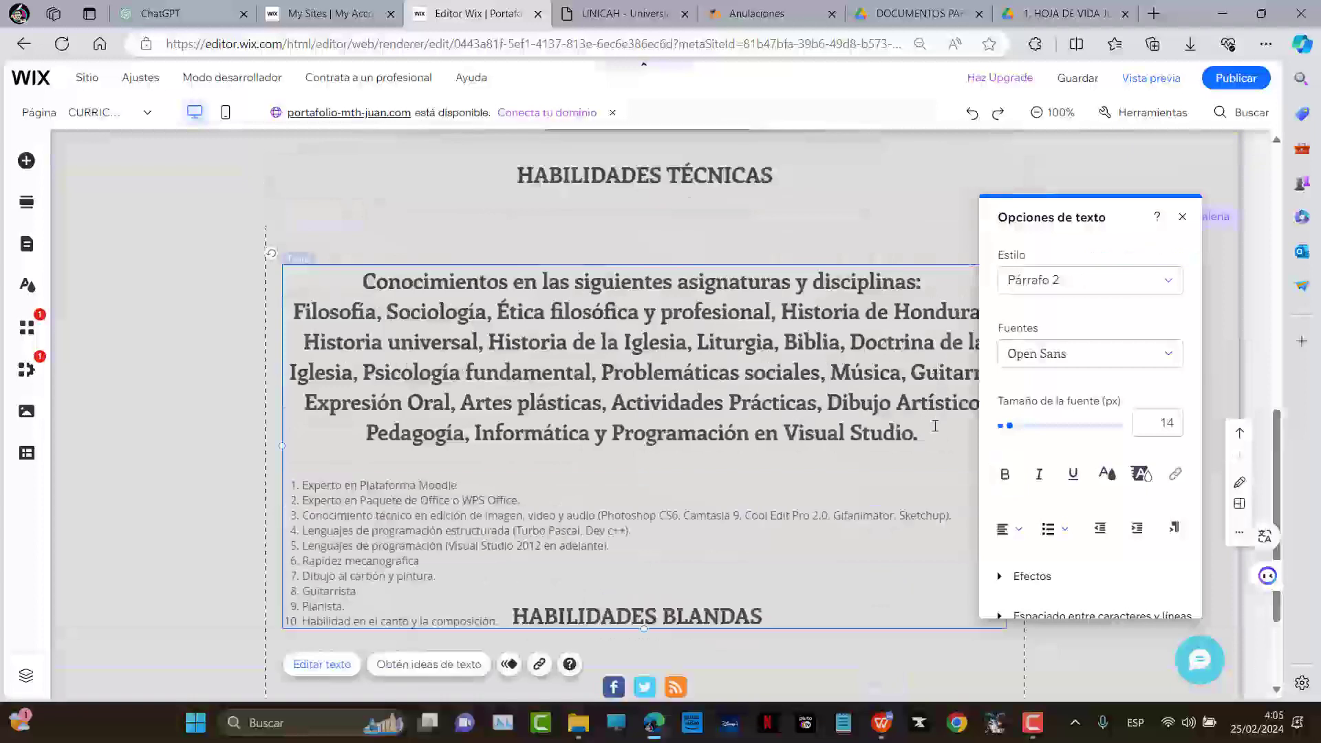
{"action": "key", "text": "ctrl+z"}
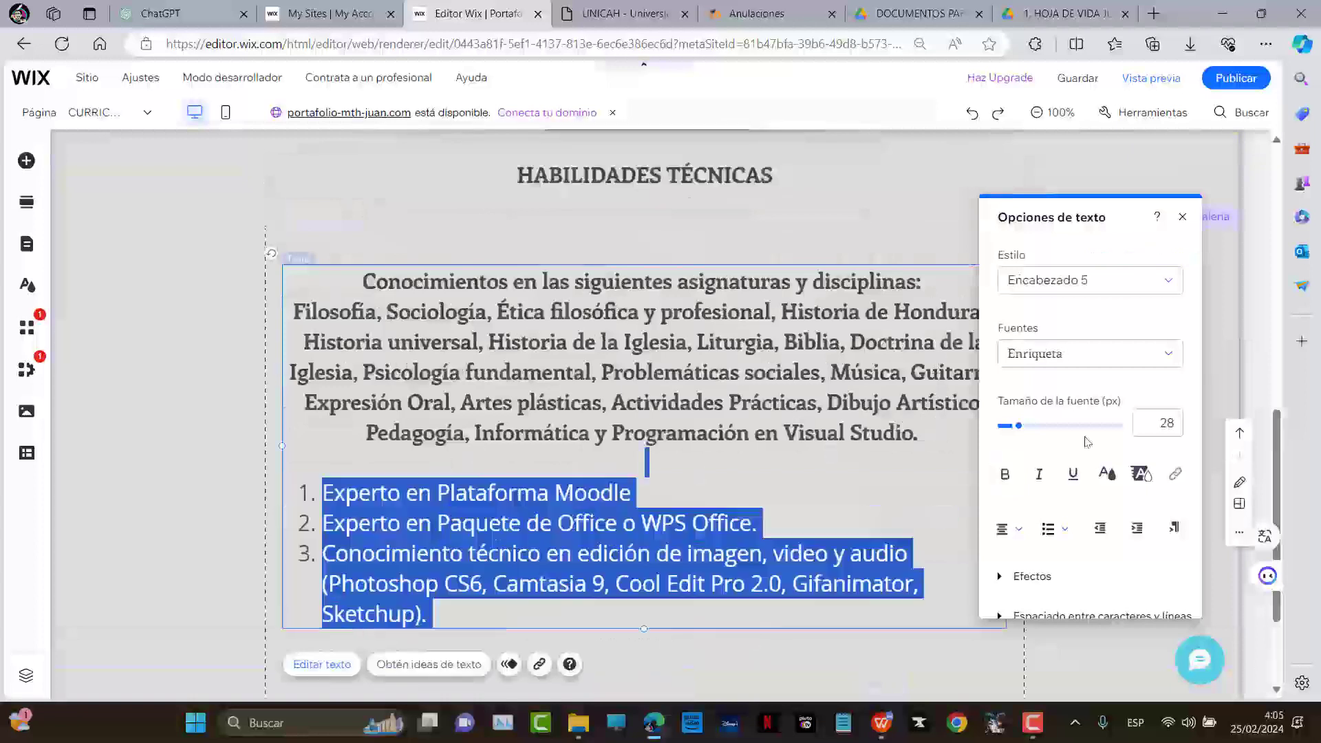
{"action": "left_click", "coordinate": [672, 443]}
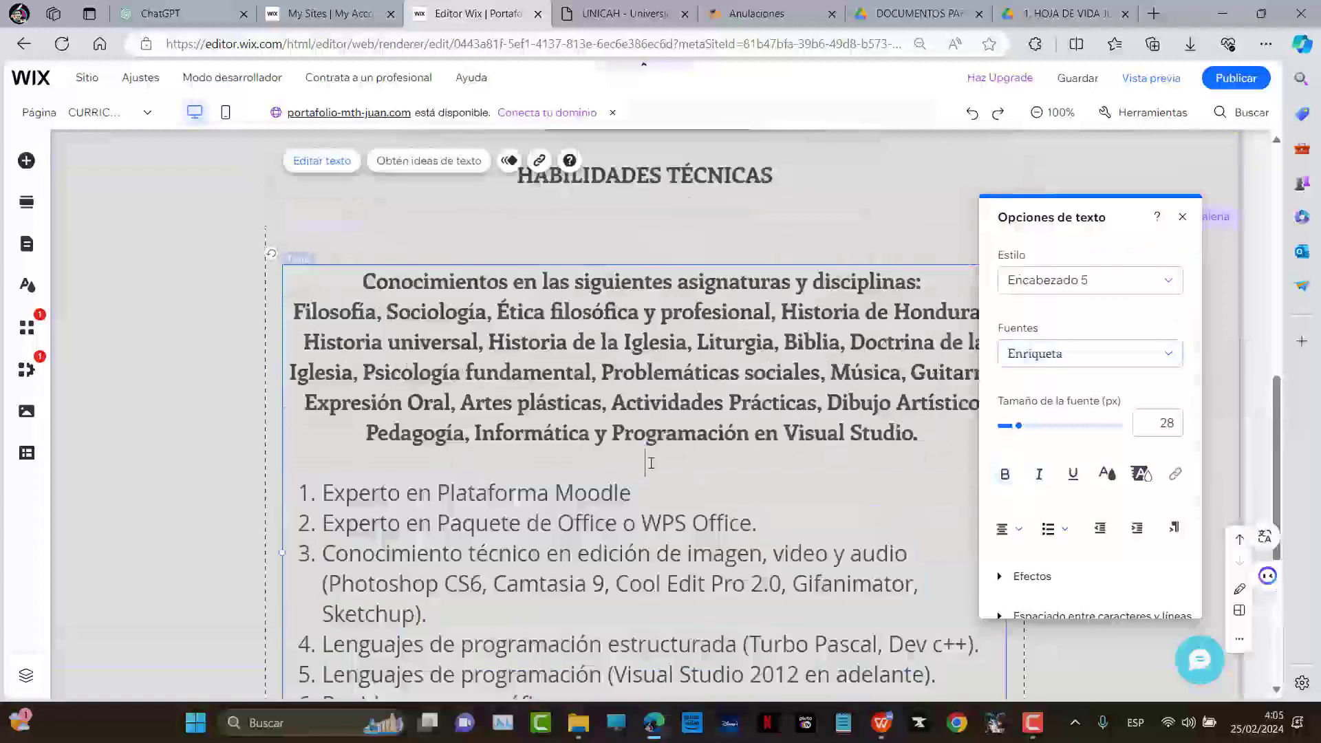
{"action": "key", "text": "Delete"}
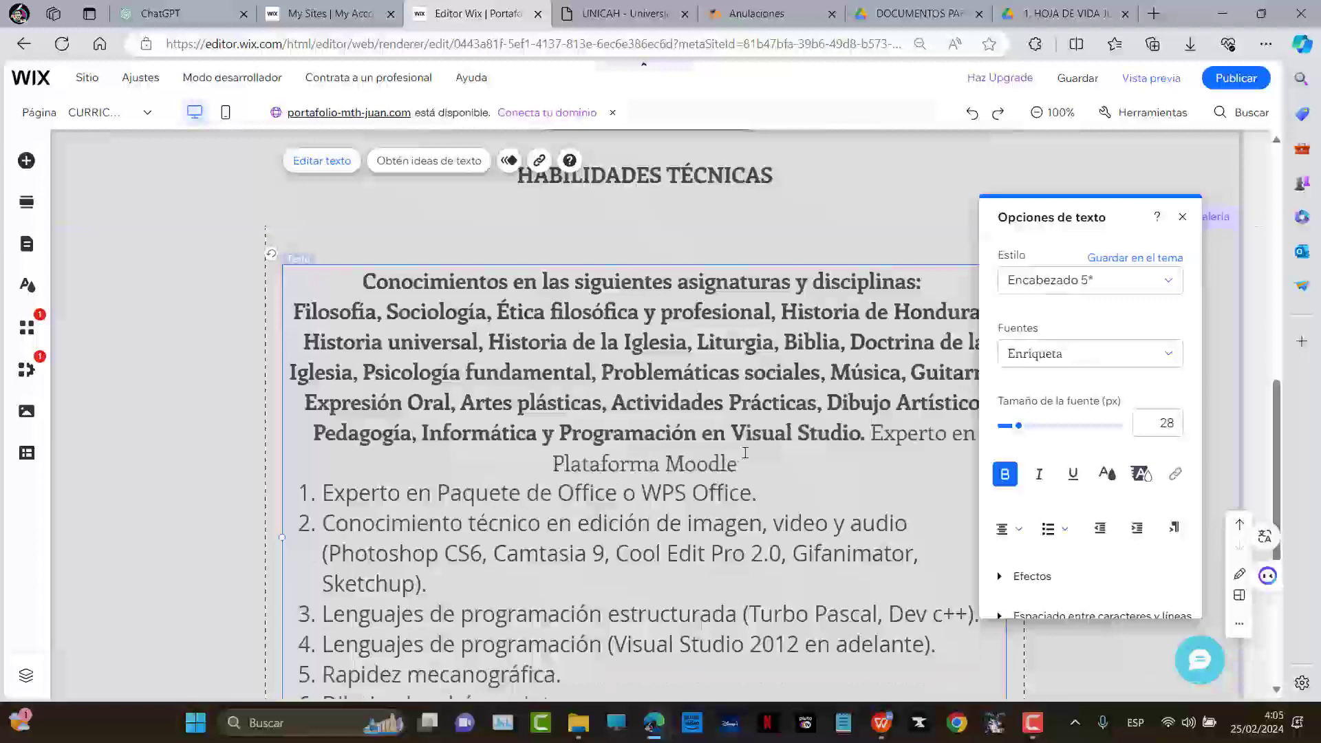
{"action": "key", "text": "ctrl+z"}
{"action": "left_click", "coordinate": [725, 465]}
End the subjects paragraph at 'Pedagogía, Informática.' and remove the blank line between items 5 and 6
{"action": "scroll", "coordinate": [619, 413], "scroll_direction": "down", "scroll_amount": 3}
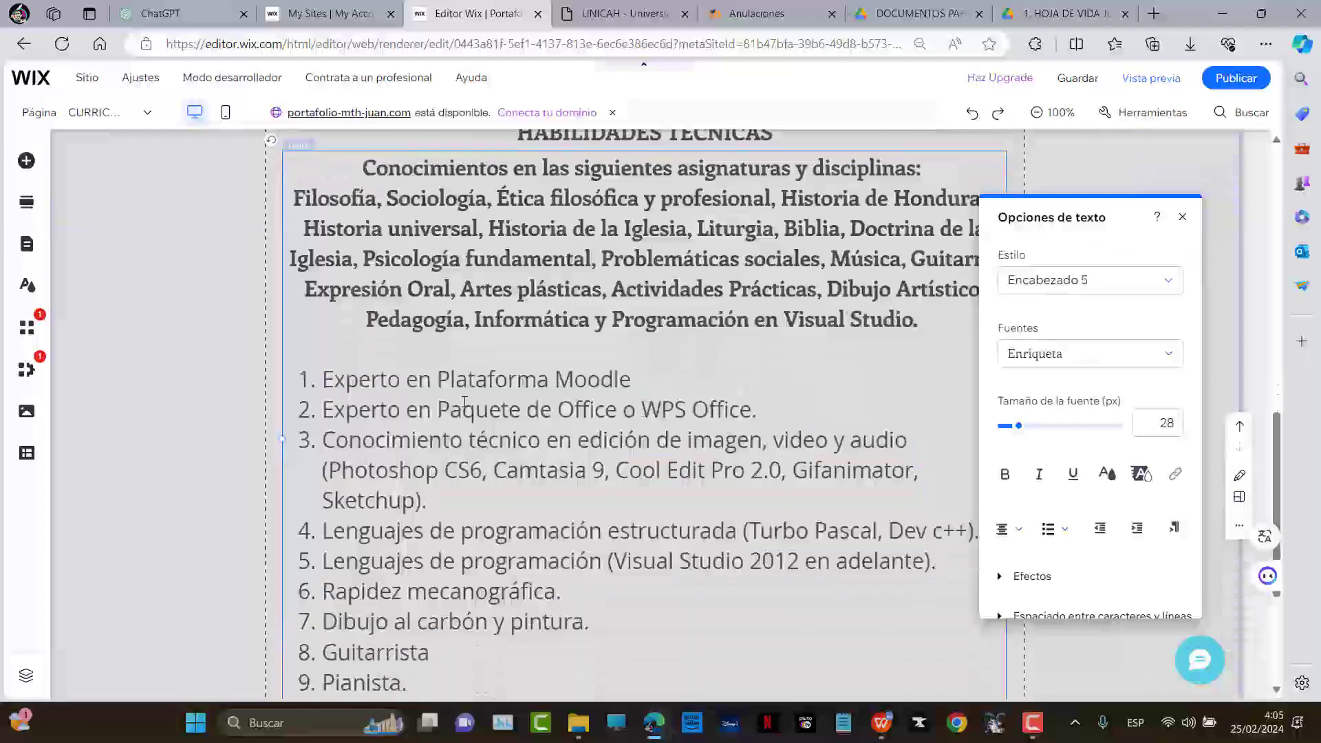
{"action": "scroll", "coordinate": [622, 383], "scroll_direction": "up", "scroll_amount": 1}
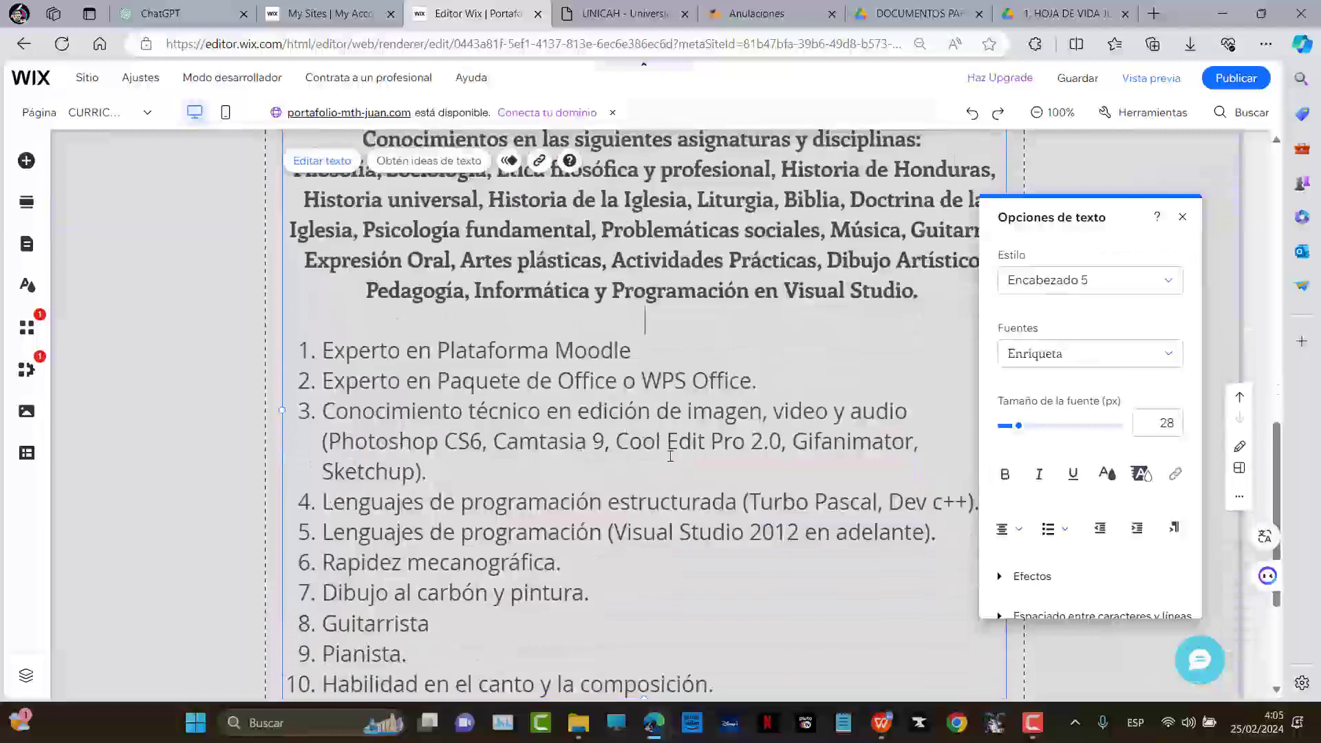
{"action": "scroll", "coordinate": [670, 455], "scroll_direction": "down", "scroll_amount": 1}
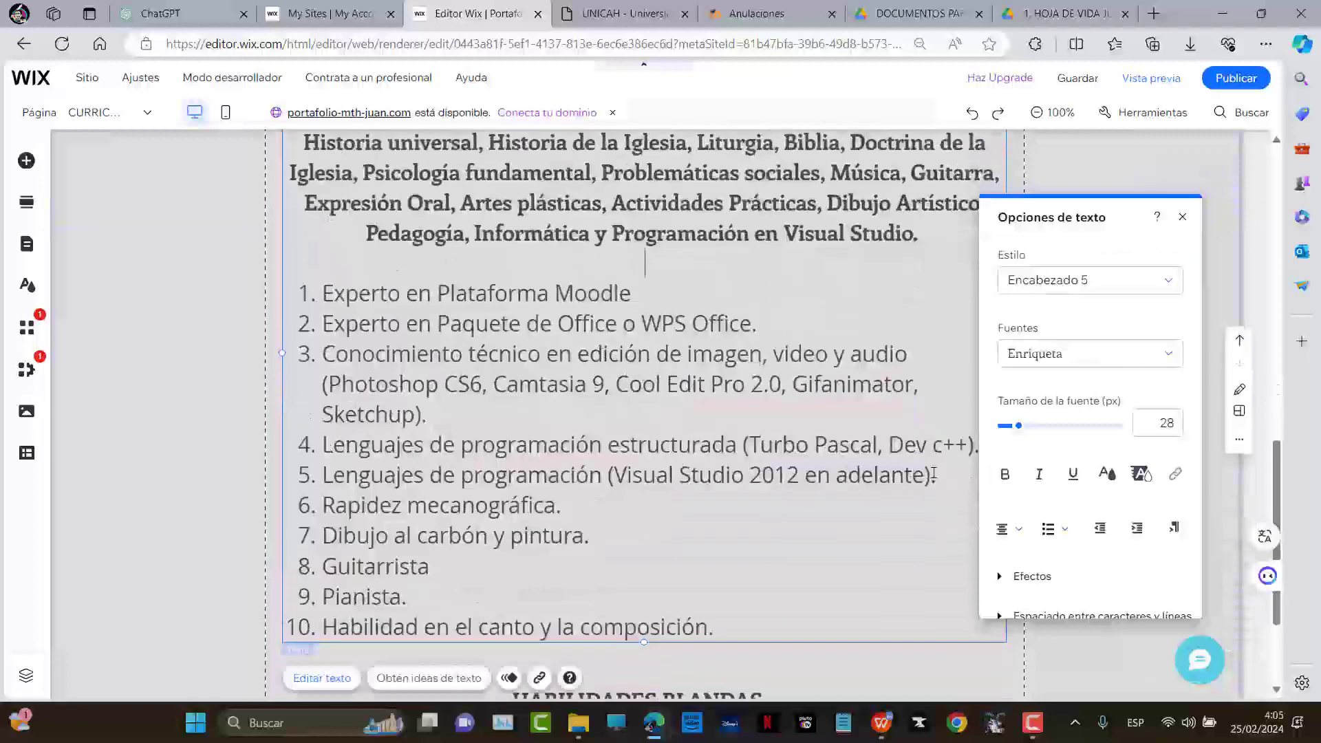
{"action": "left_click_drag", "start_coordinate": [933, 240], "coordinate": [591, 230]}
{"action": "type", "text": "."}
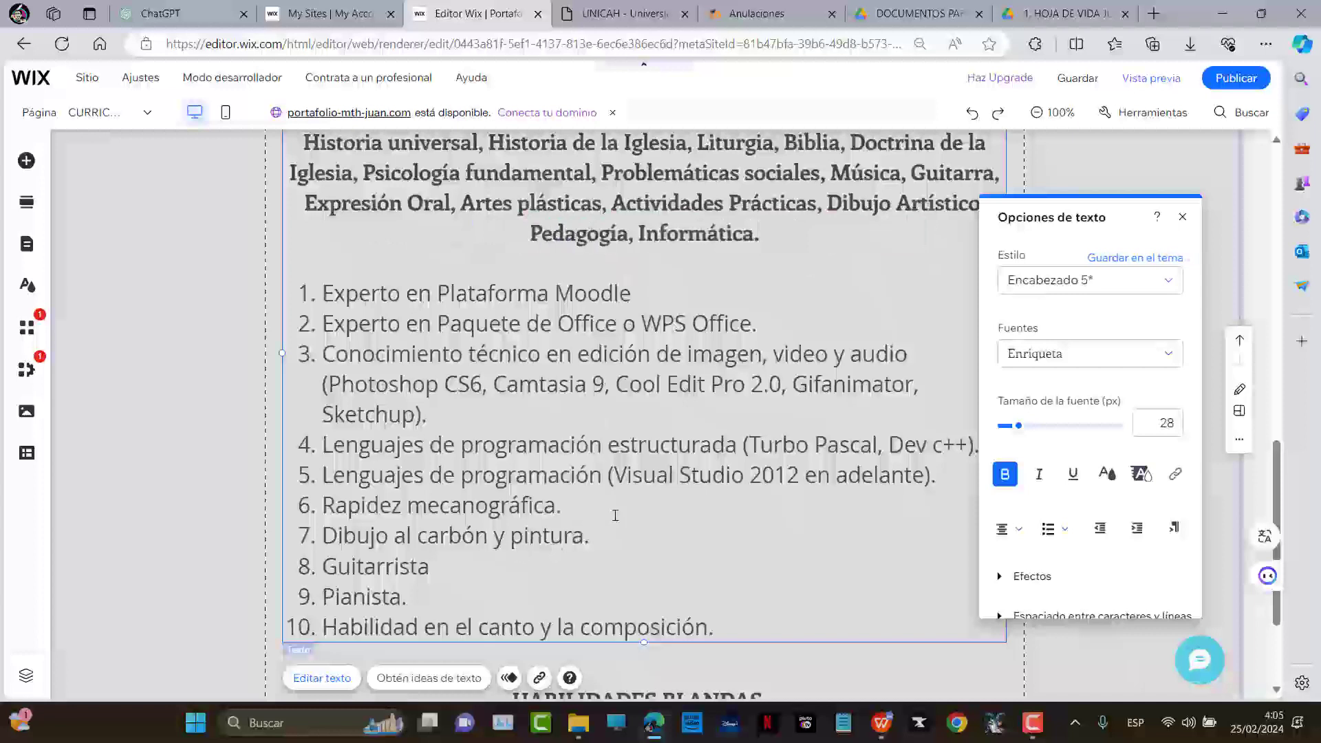
{"action": "key", "text": "Return"}
{"action": "scroll", "coordinate": [410, 526], "scroll_direction": "down", "scroll_amount": 3}
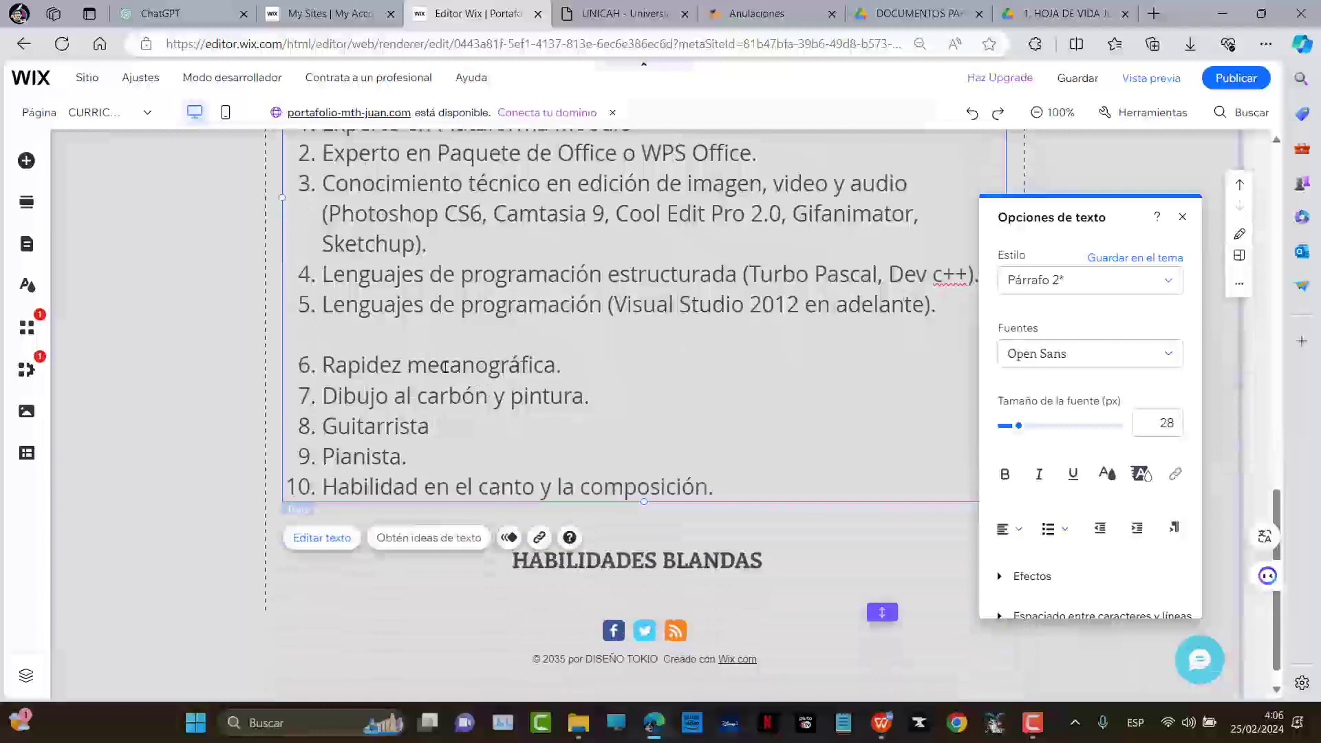
{"action": "left_click", "coordinate": [554, 371]}
{"action": "key", "text": "BackSpace"}
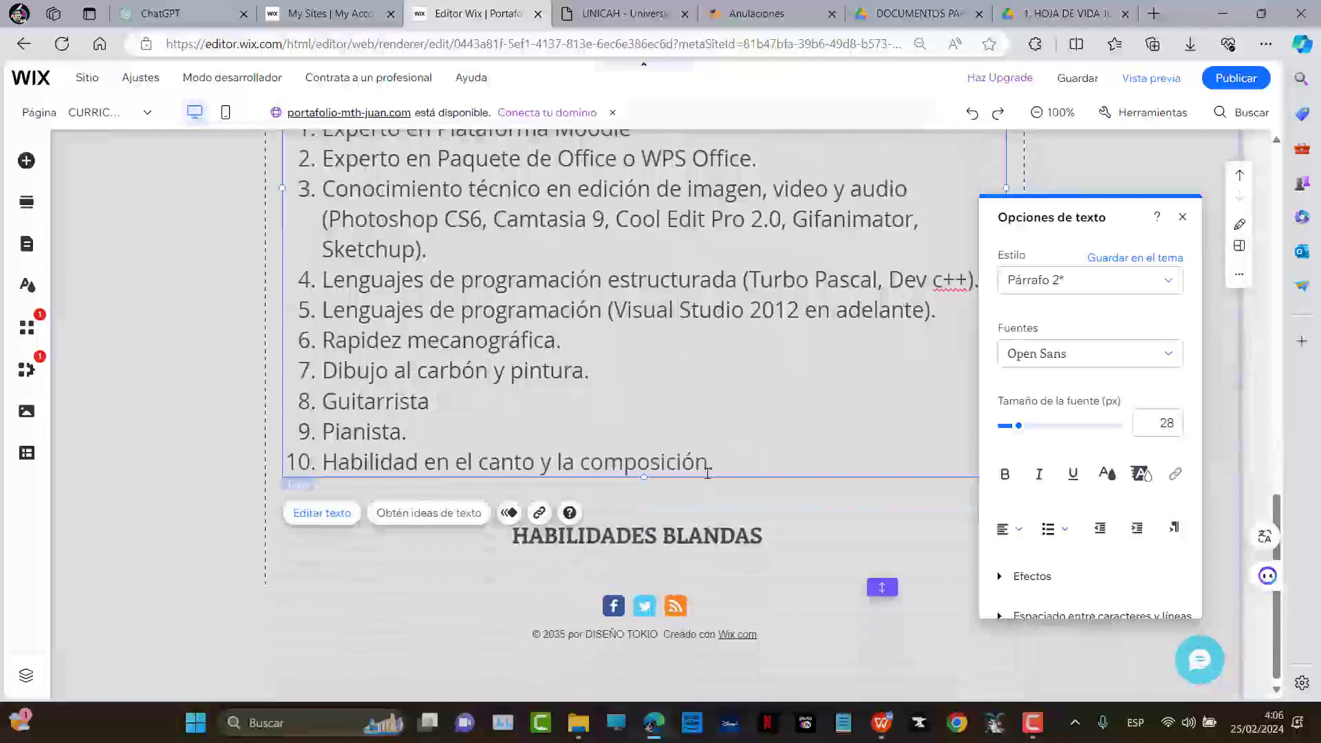
{"action": "left_click", "coordinate": [797, 525]}
Move the HABILIDADES BLANDAS heading up under the skills list and lengthen the section downward
{"action": "left_click_drag", "start_coordinate": [792, 523], "coordinate": [797, 486]}
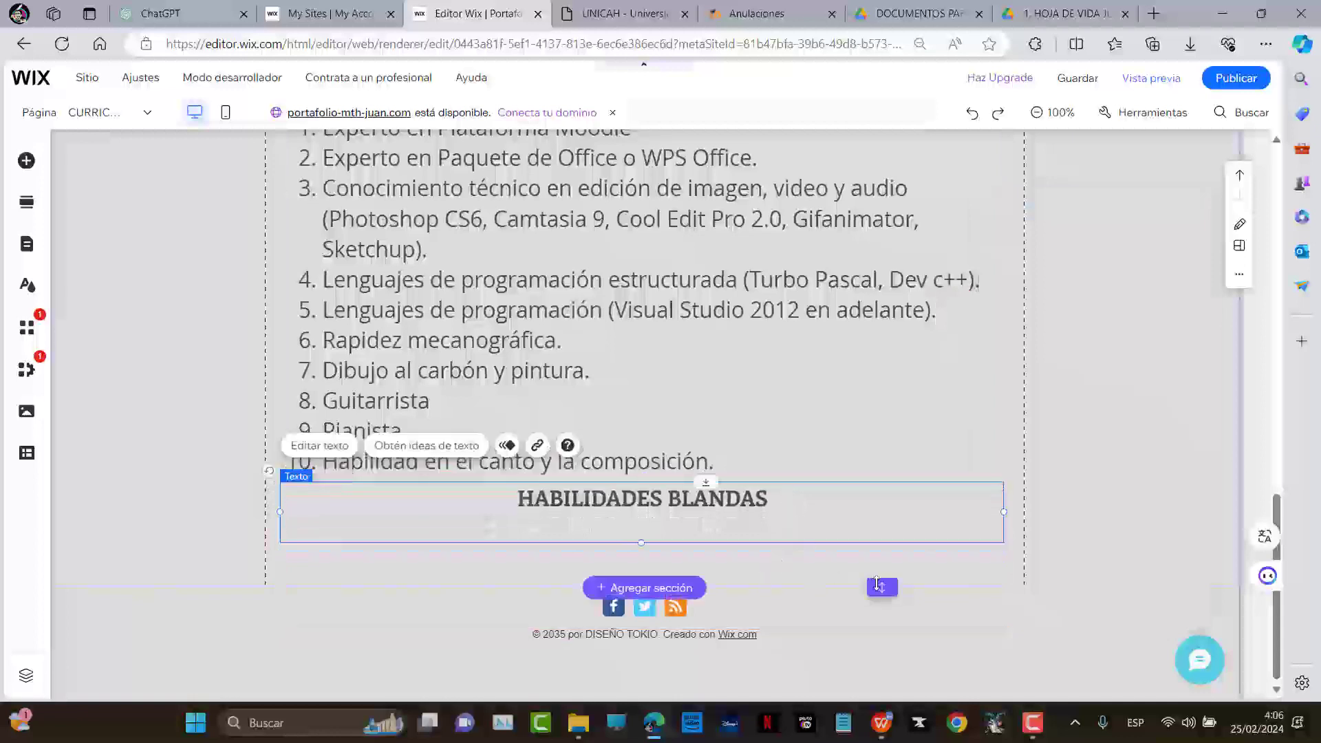
{"action": "left_click_drag", "start_coordinate": [879, 586], "coordinate": [881, 684]}
{"action": "scroll", "coordinate": [893, 440], "scroll_direction": "down", "scroll_amount": 2}
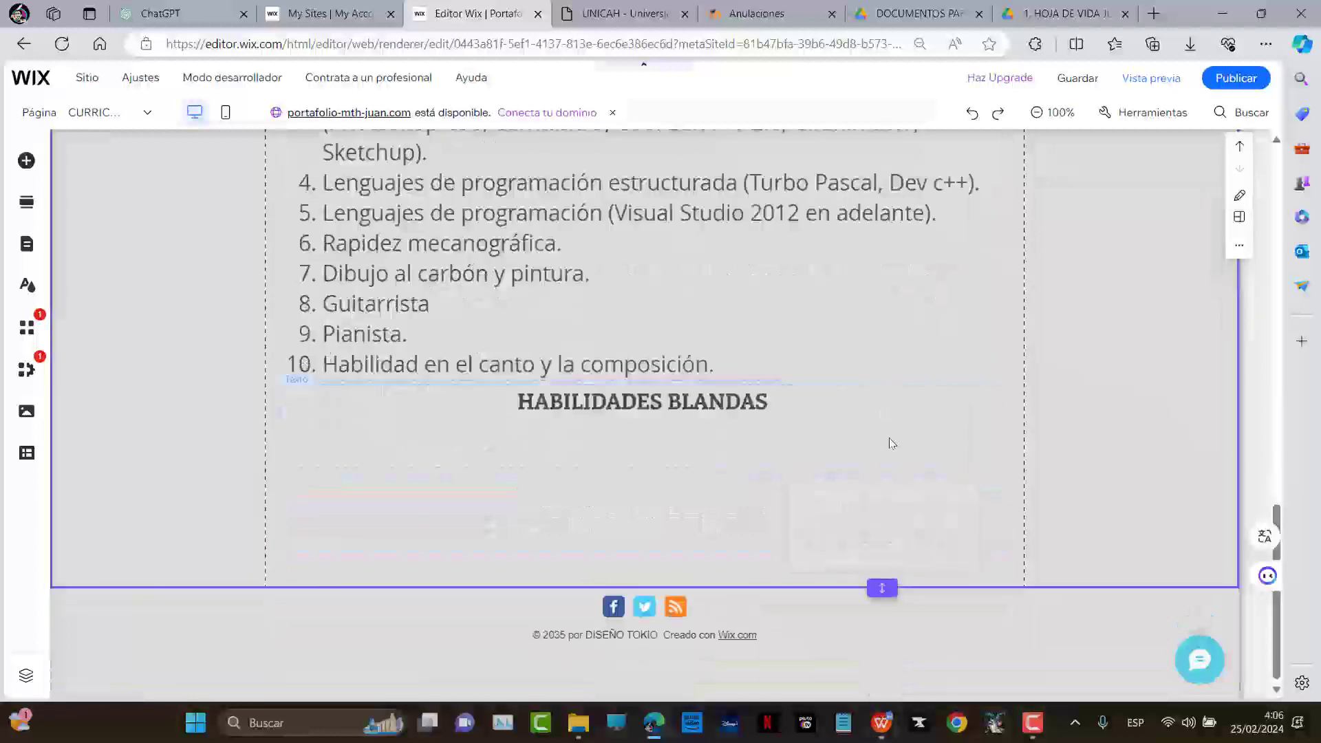
{"action": "left_click_drag", "start_coordinate": [882, 587], "coordinate": [882, 688]}
{"action": "scroll", "coordinate": [853, 490], "scroll_direction": "down", "scroll_amount": 2}
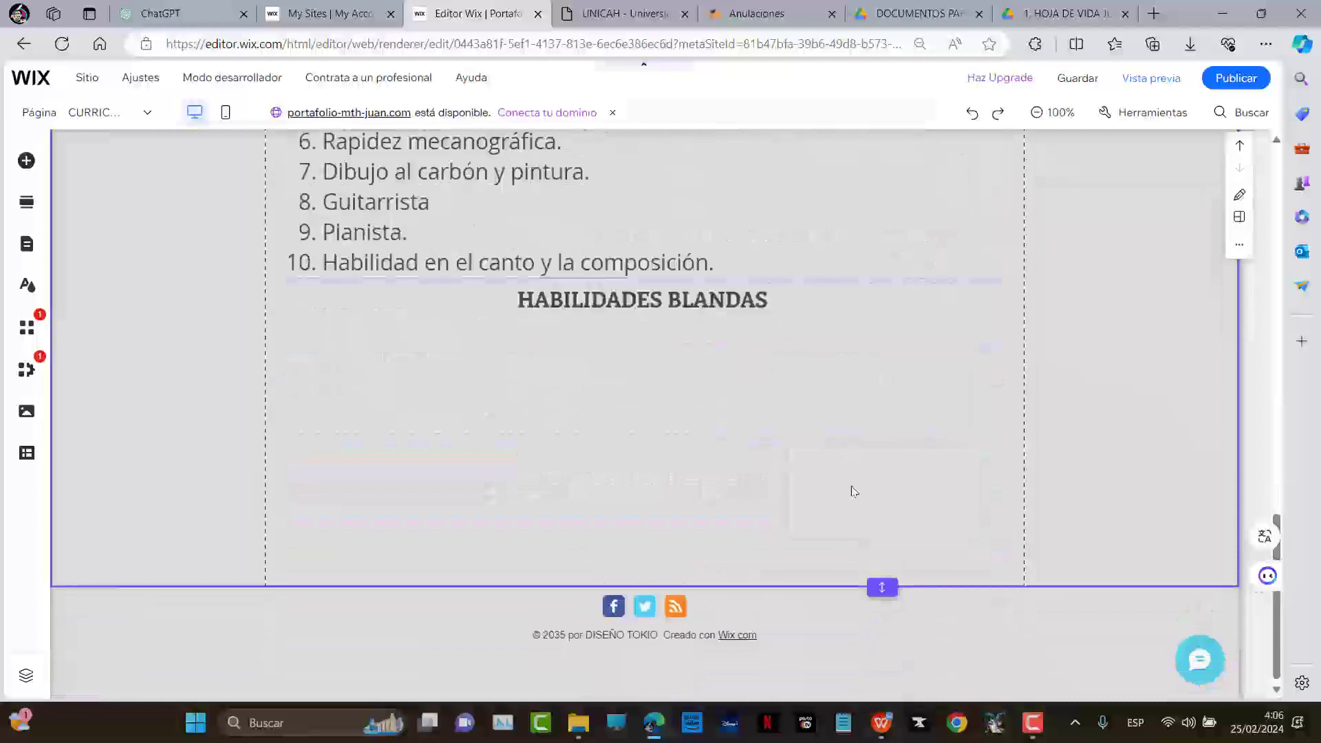
{"action": "left_click_drag", "start_coordinate": [882, 609], "coordinate": [882, 690]}
Duplicate the technical skills text box and move the copy below the HABILIDADES BLANDAS heading
{"action": "left_click", "coordinate": [441, 201]}
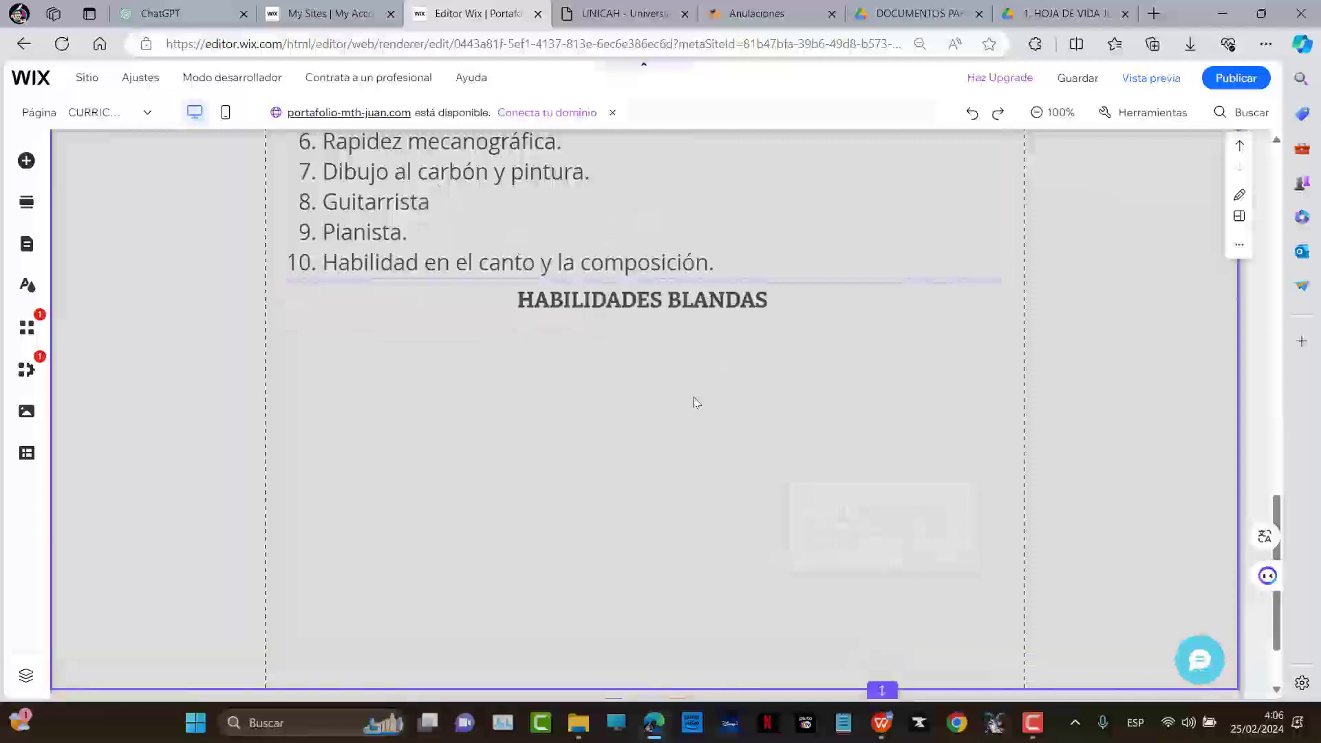
{"action": "key", "text": "ctrl+d"}
{"action": "left_click_drag", "start_coordinate": [583, 240], "coordinate": [585, 632]}
{"action": "double_click", "coordinate": [838, 285]}
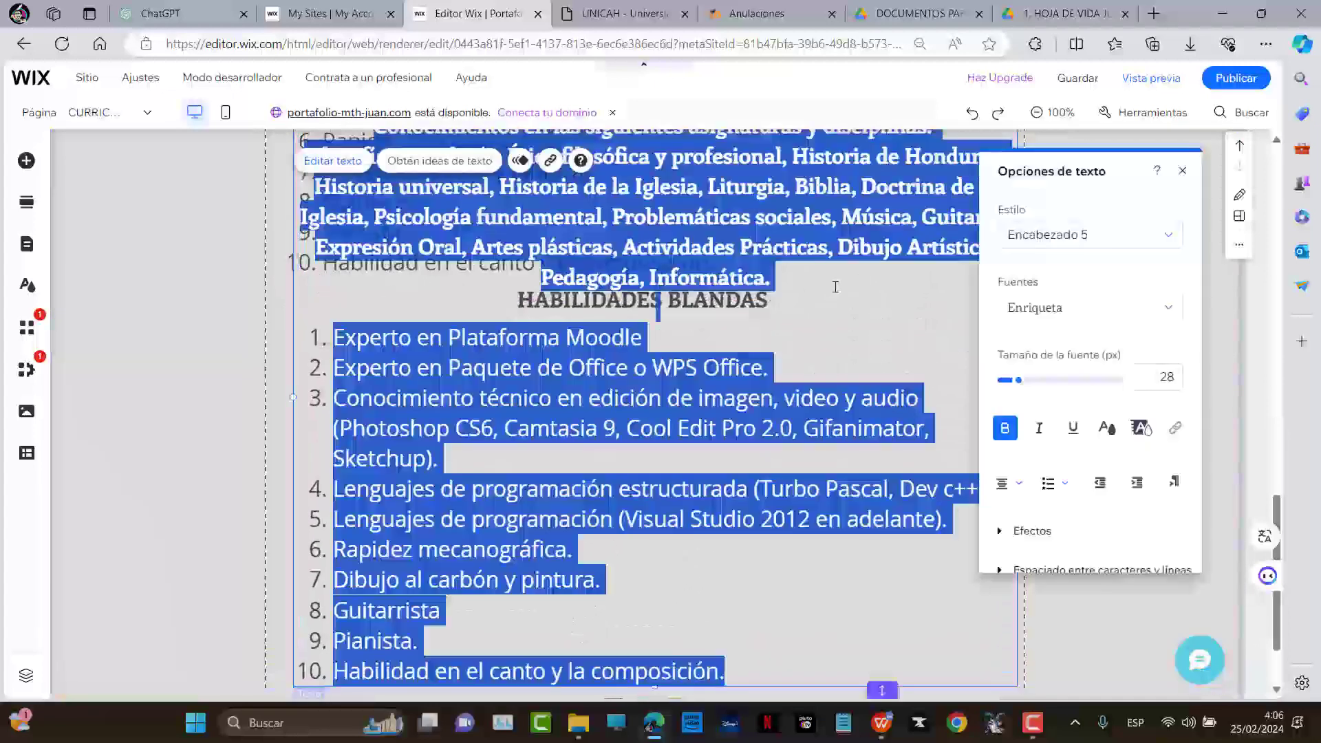
{"action": "left_click", "coordinate": [840, 285]}
{"action": "scroll", "coordinate": [824, 275], "scroll_direction": "up", "scroll_amount": 15}
{"action": "scroll", "coordinate": [783, 393], "scroll_direction": "down", "scroll_amount": 10}
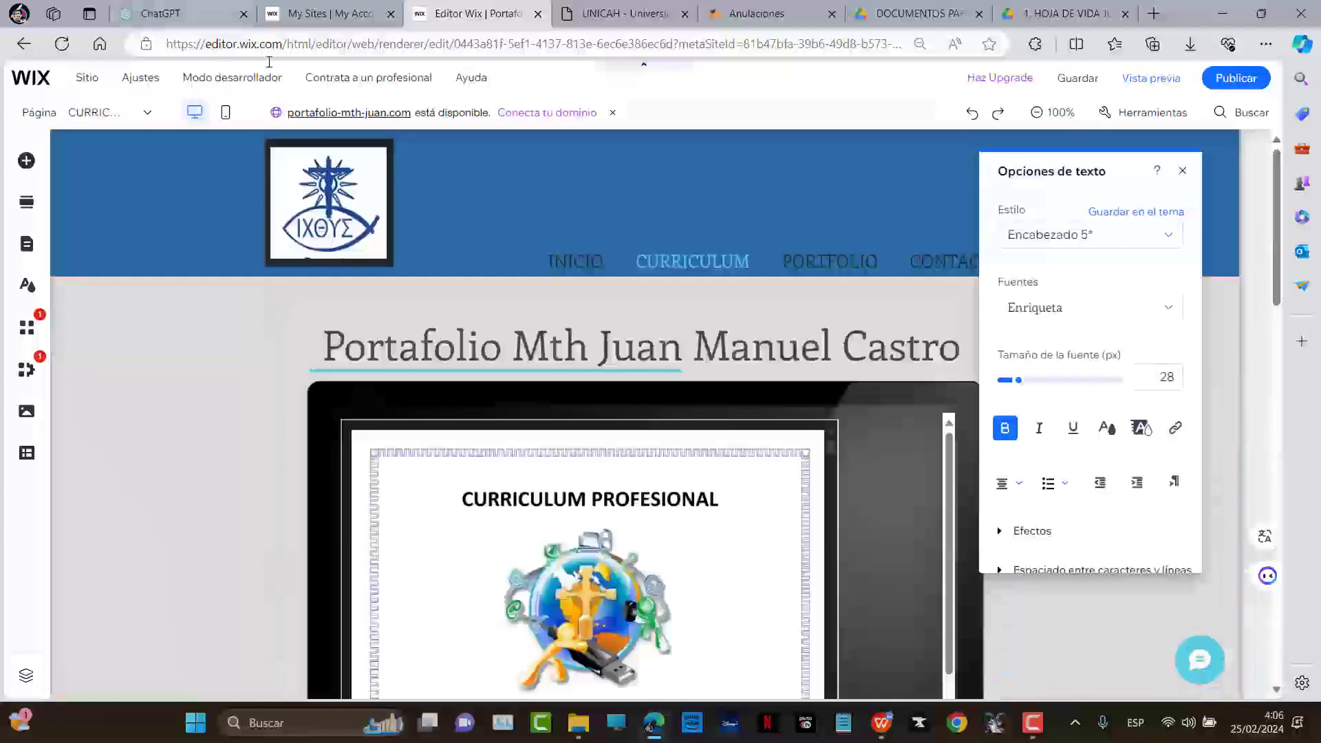
{"action": "scroll", "coordinate": [783, 393], "scroll_direction": "down", "scroll_amount": 7}
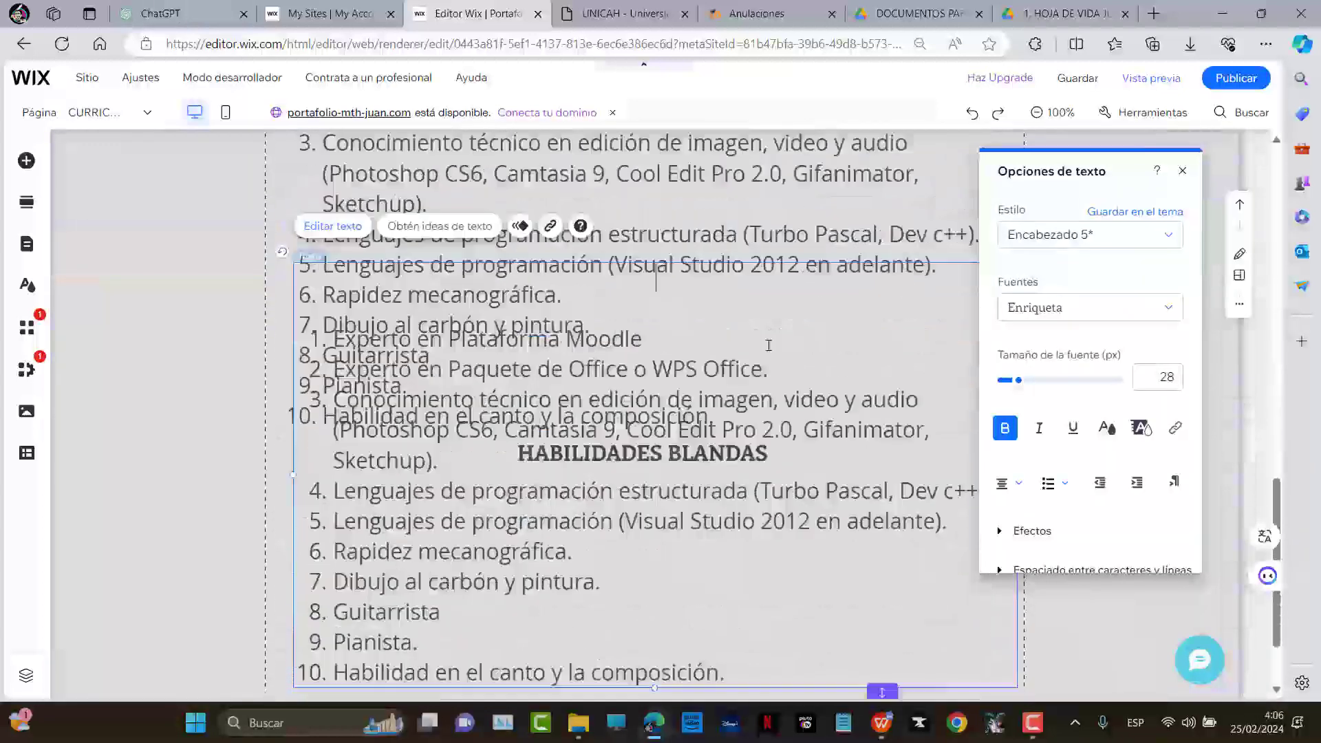
{"action": "left_click", "coordinate": [840, 443]}
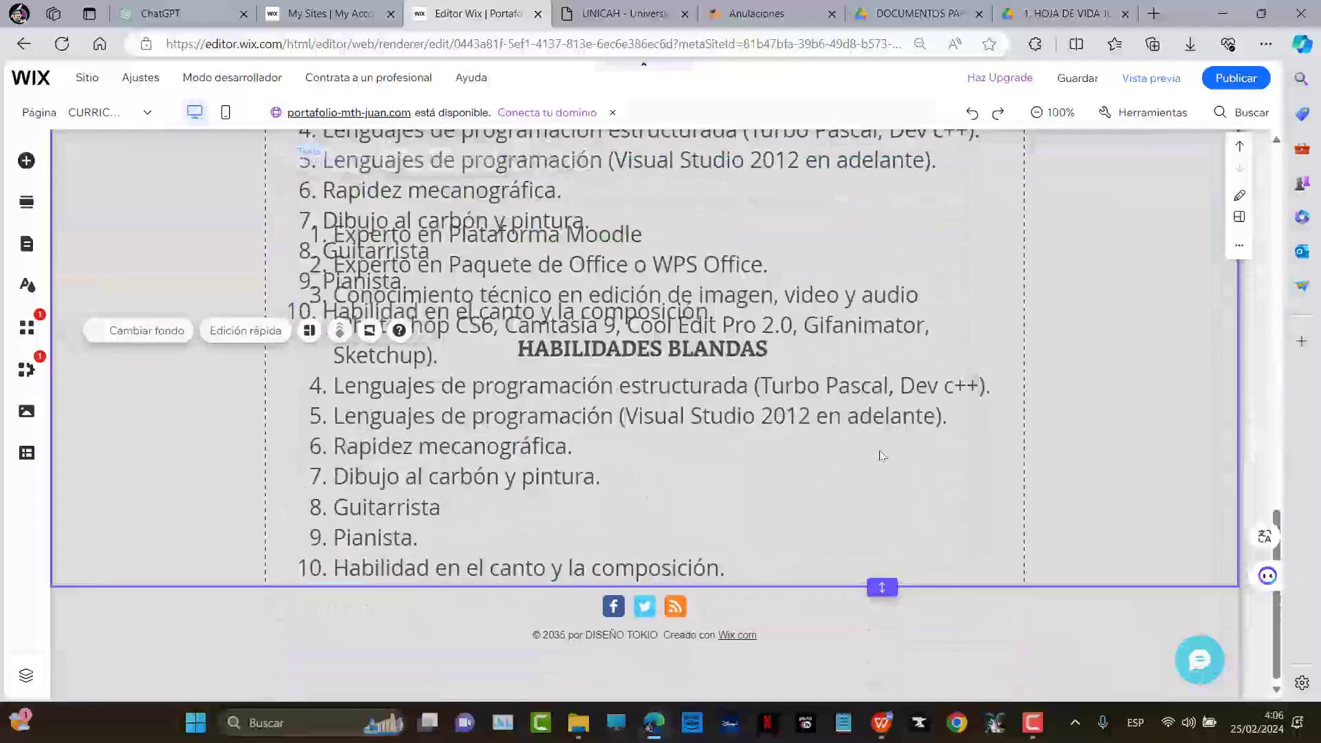
Move the copied skills list further down, placing it beneath HABILIDADES BLANDAS
{"action": "left_click_drag", "start_coordinate": [838, 390], "coordinate": [841, 475]}
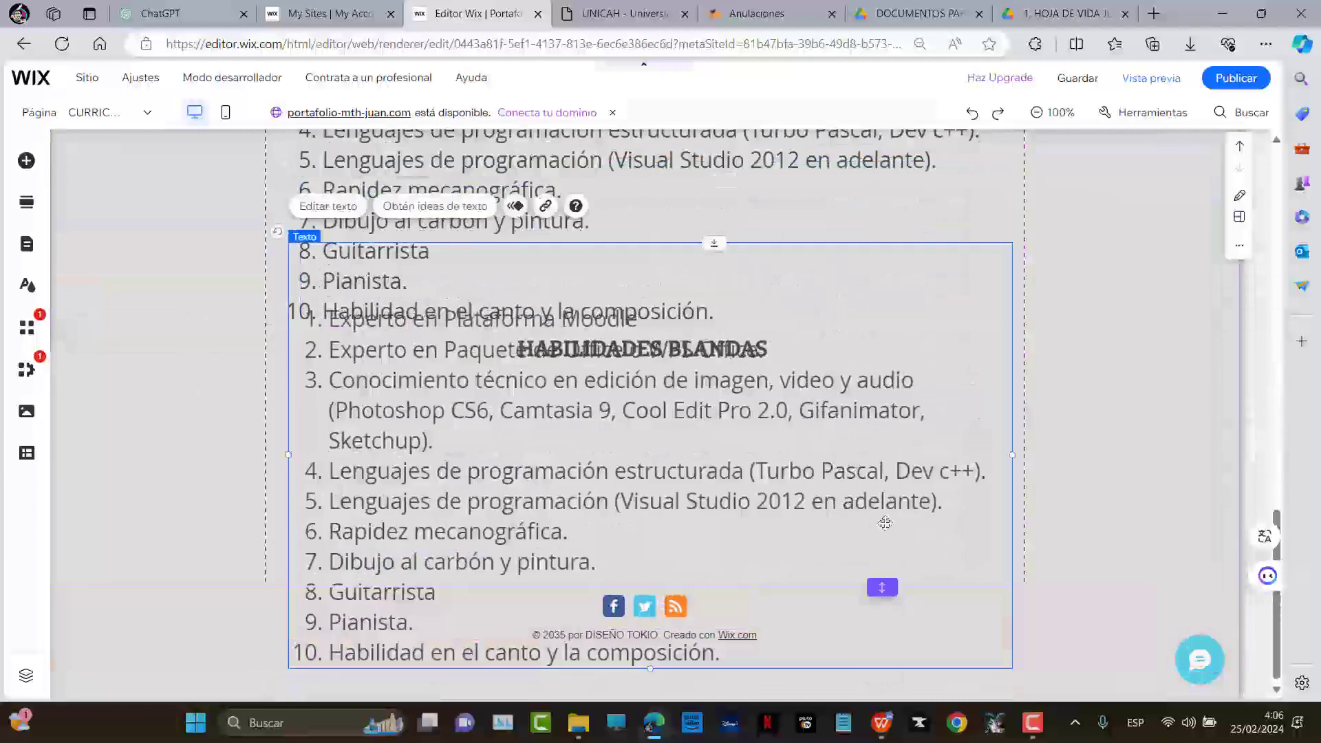
{"action": "left_click_drag", "start_coordinate": [886, 580], "coordinate": [886, 696]}
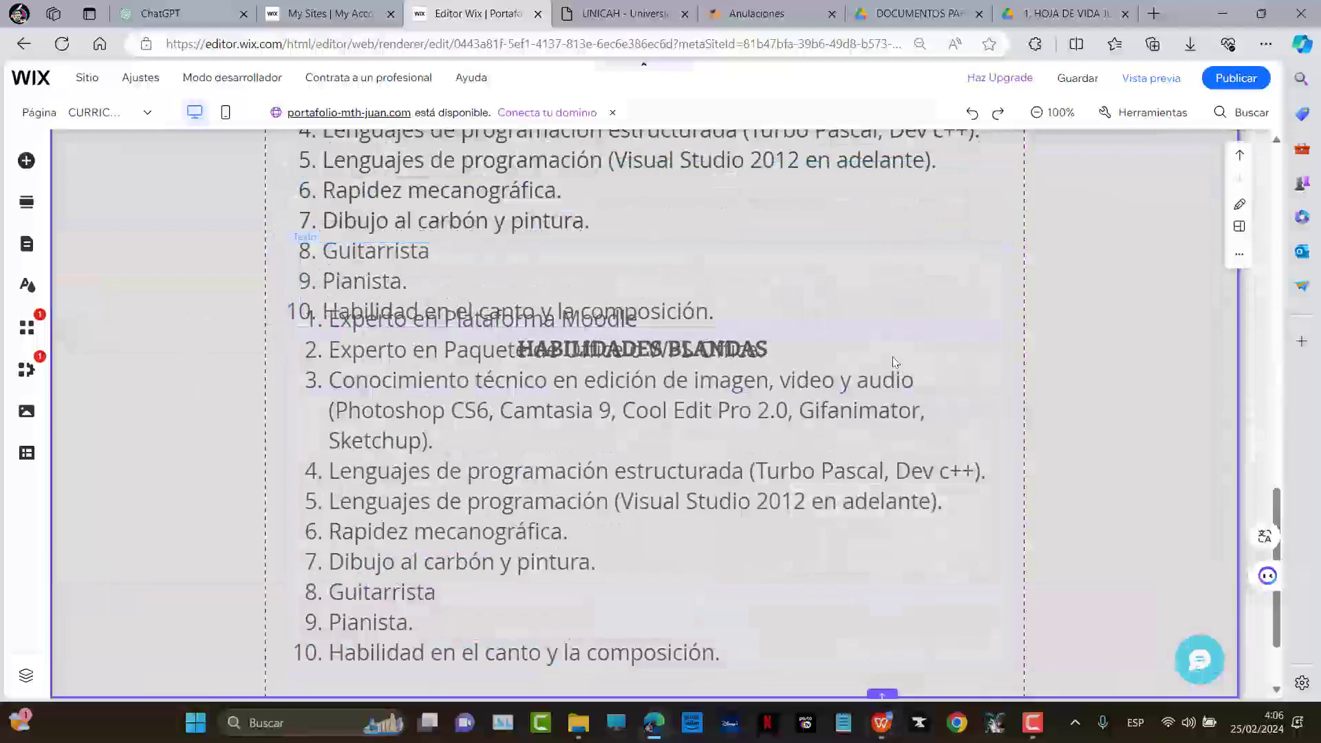
{"action": "scroll", "coordinate": [851, 346], "scroll_direction": "down", "scroll_amount": 2}
{"action": "left_click_drag", "start_coordinate": [851, 346], "coordinate": [852, 456]}
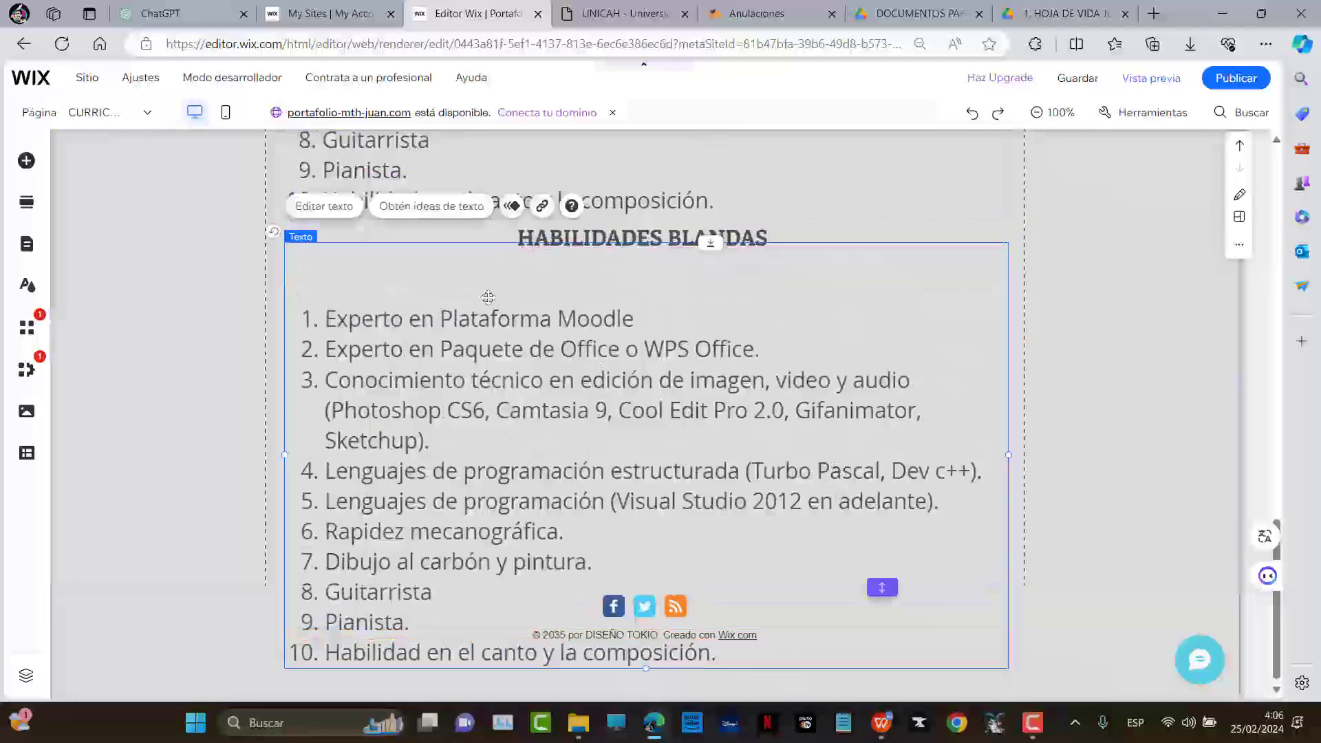
Delete the blank top lines from the copied list, select its text, and bring up Copilot
{"action": "double_click", "coordinate": [500, 285]}
{"action": "left_click", "coordinate": [712, 269]}
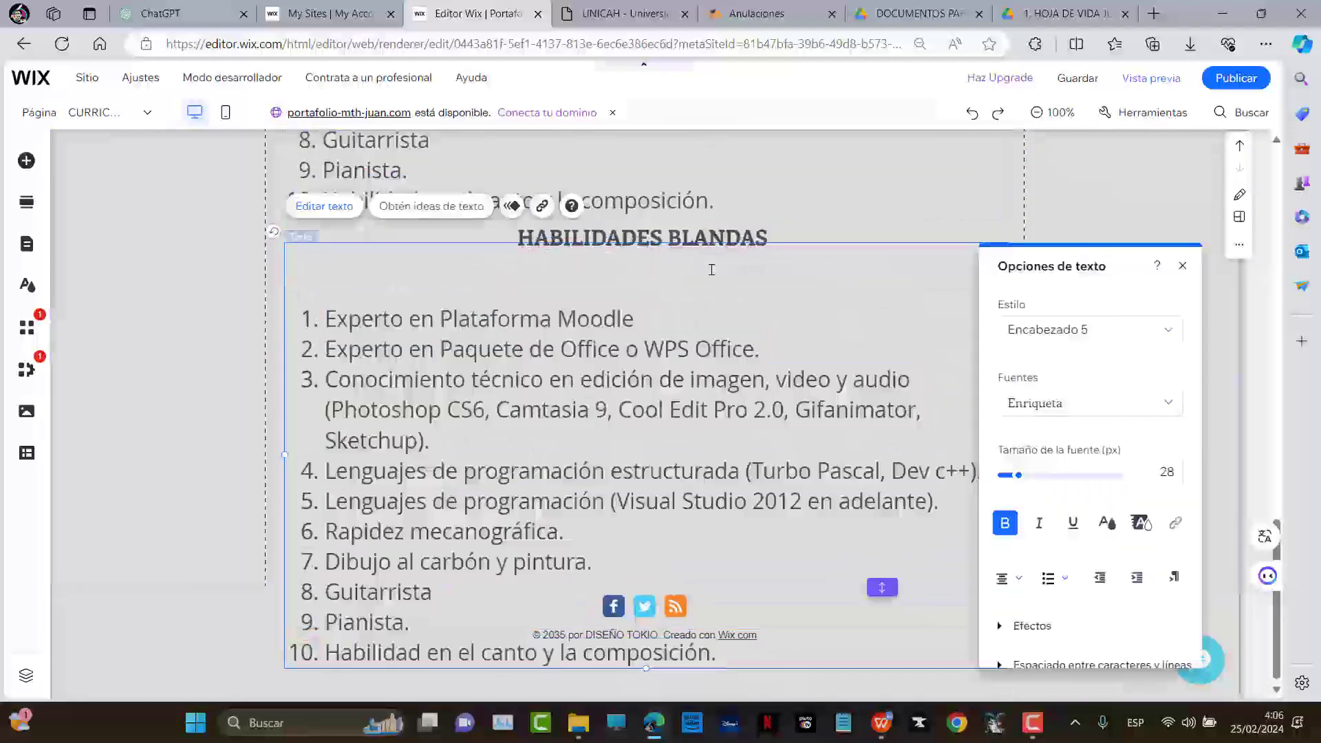
{"action": "key", "text": "Delete"}
{"action": "key", "text": "Delete"}
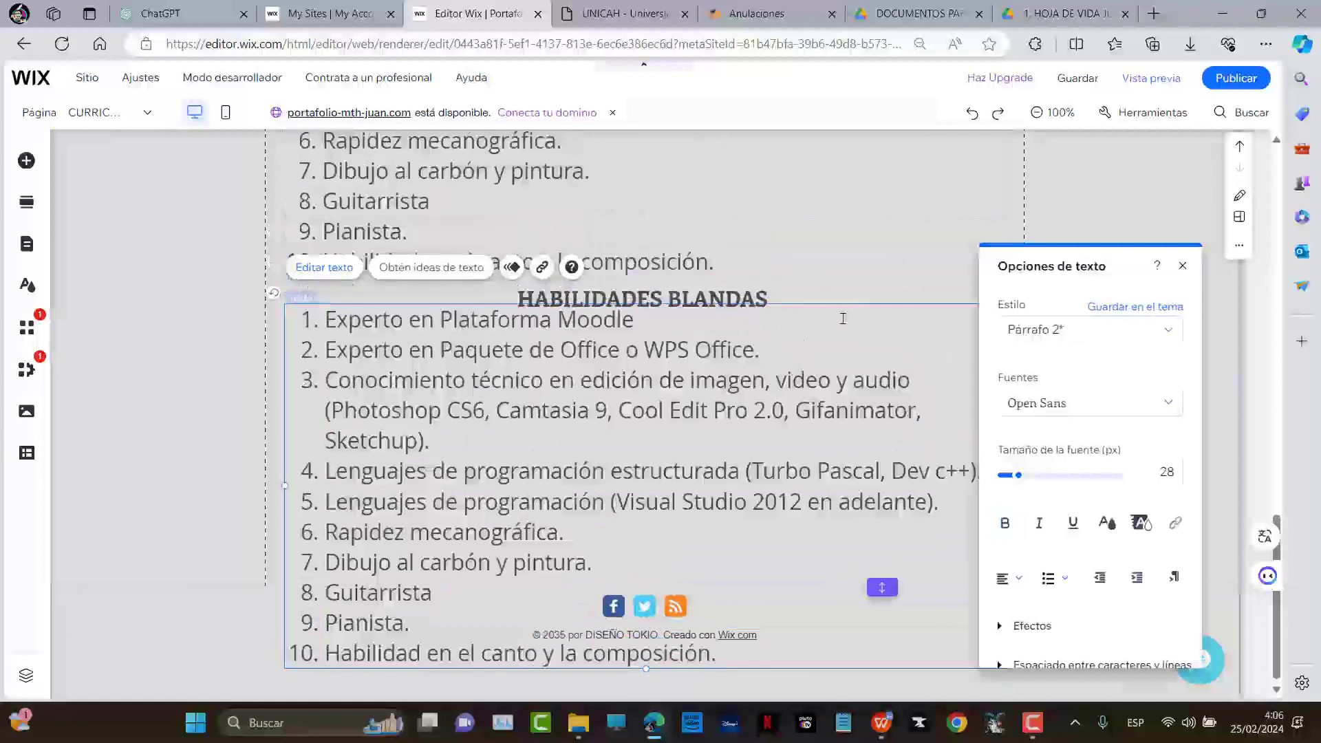
{"action": "key", "text": "Escape"}
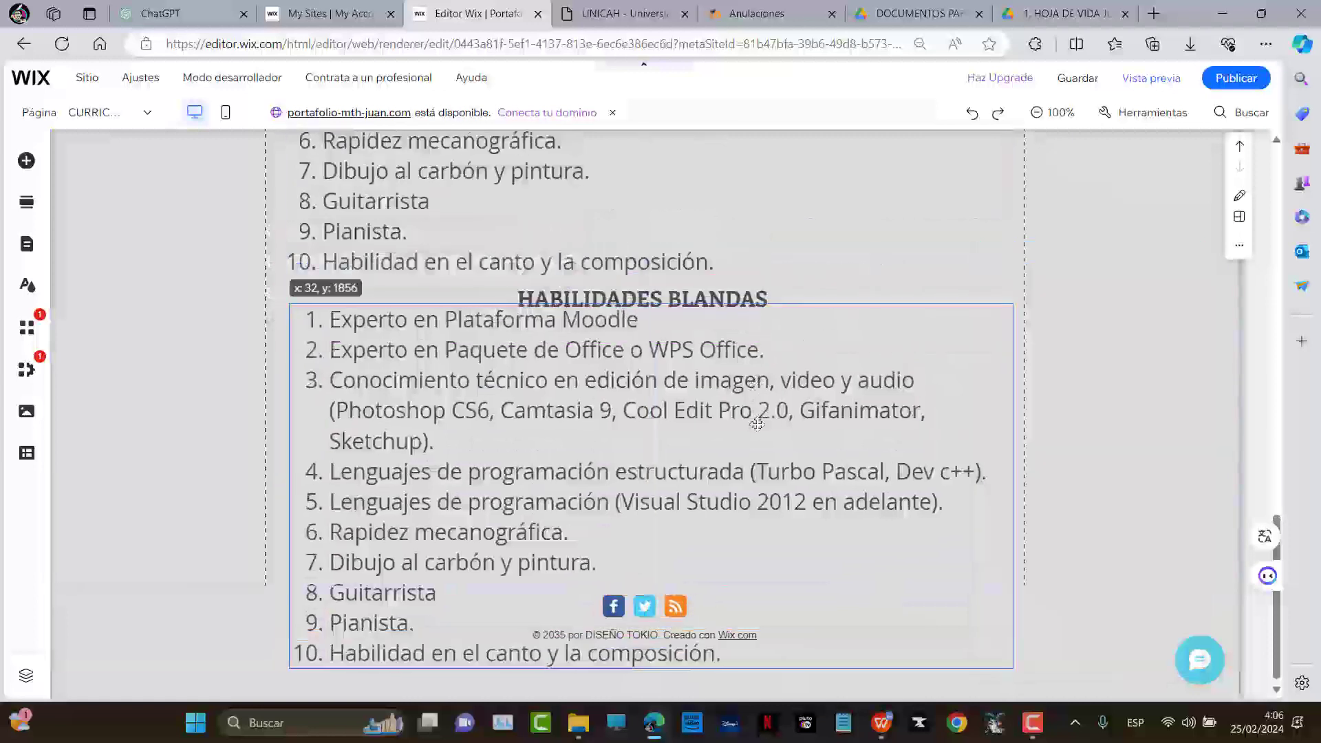
{"action": "double_click", "coordinate": [694, 450]}
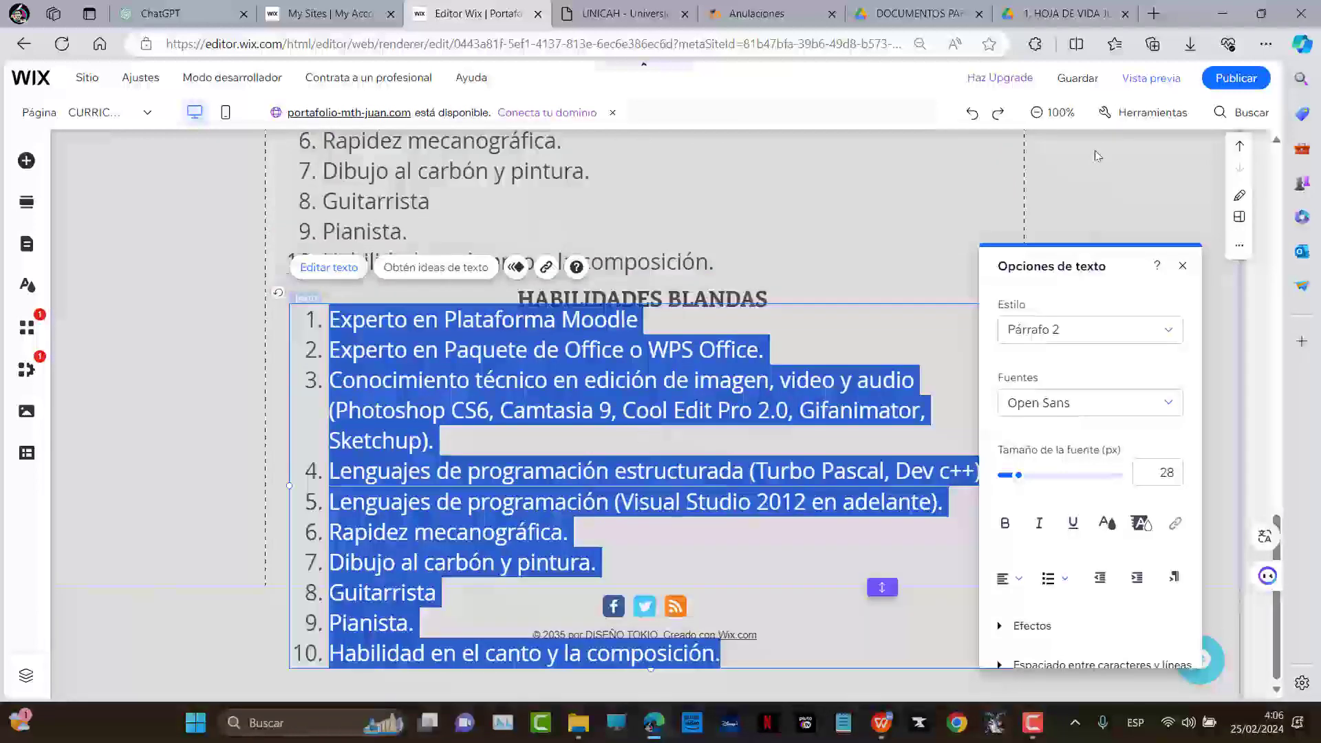
{"action": "left_click", "coordinate": [1302, 44]}
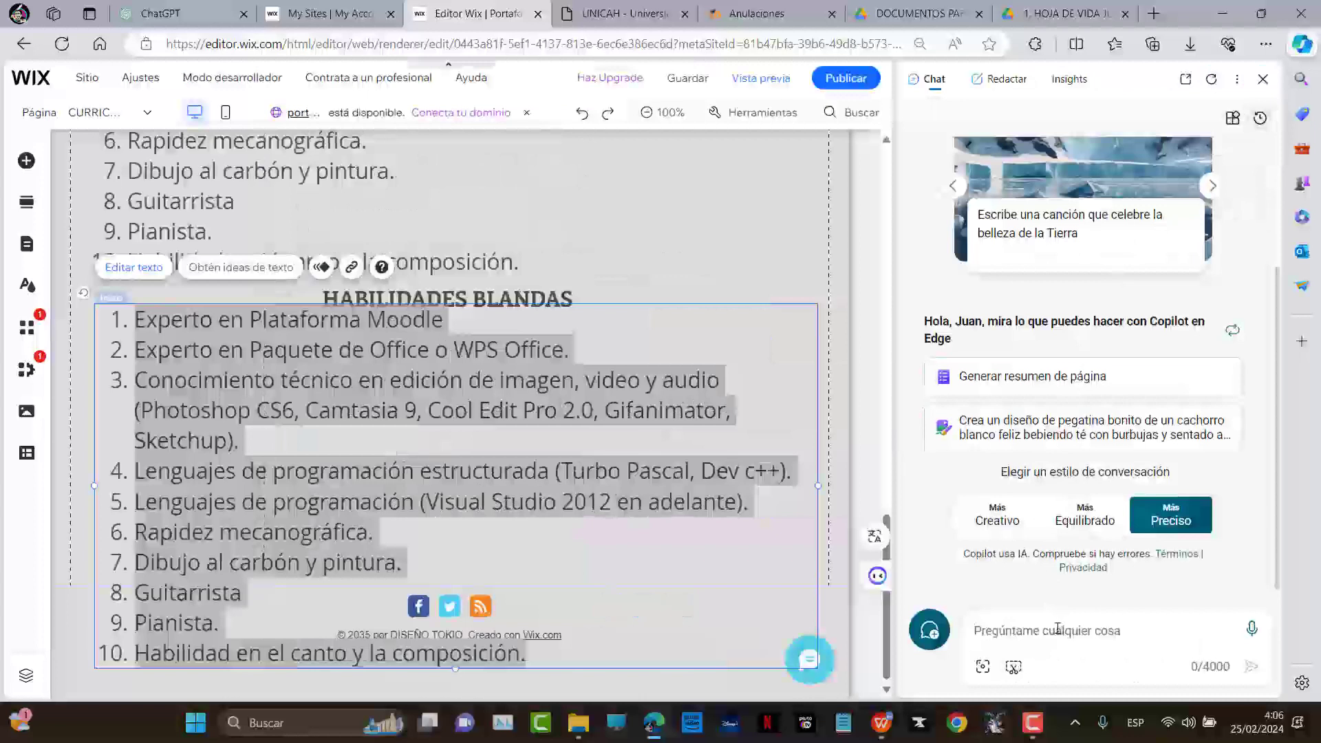
Ask Copilot 'Enumera 10 habilidades blandas', then return to the list text on the page
{"action": "left_click", "coordinate": [1058, 628]}
{"action": "type", "text": "Enumera 10 hab"}
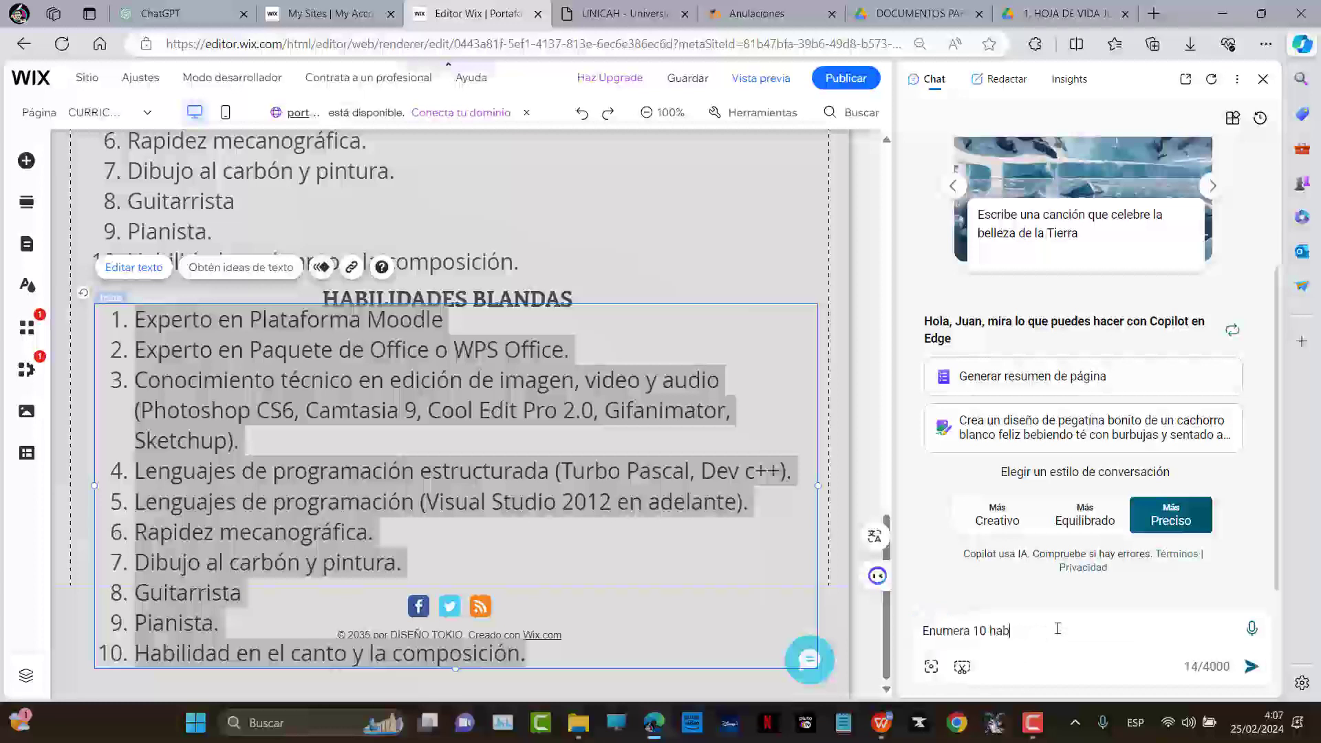
{"action": "type", "text": "ilidades blandas"}
{"action": "key", "text": "Return"}
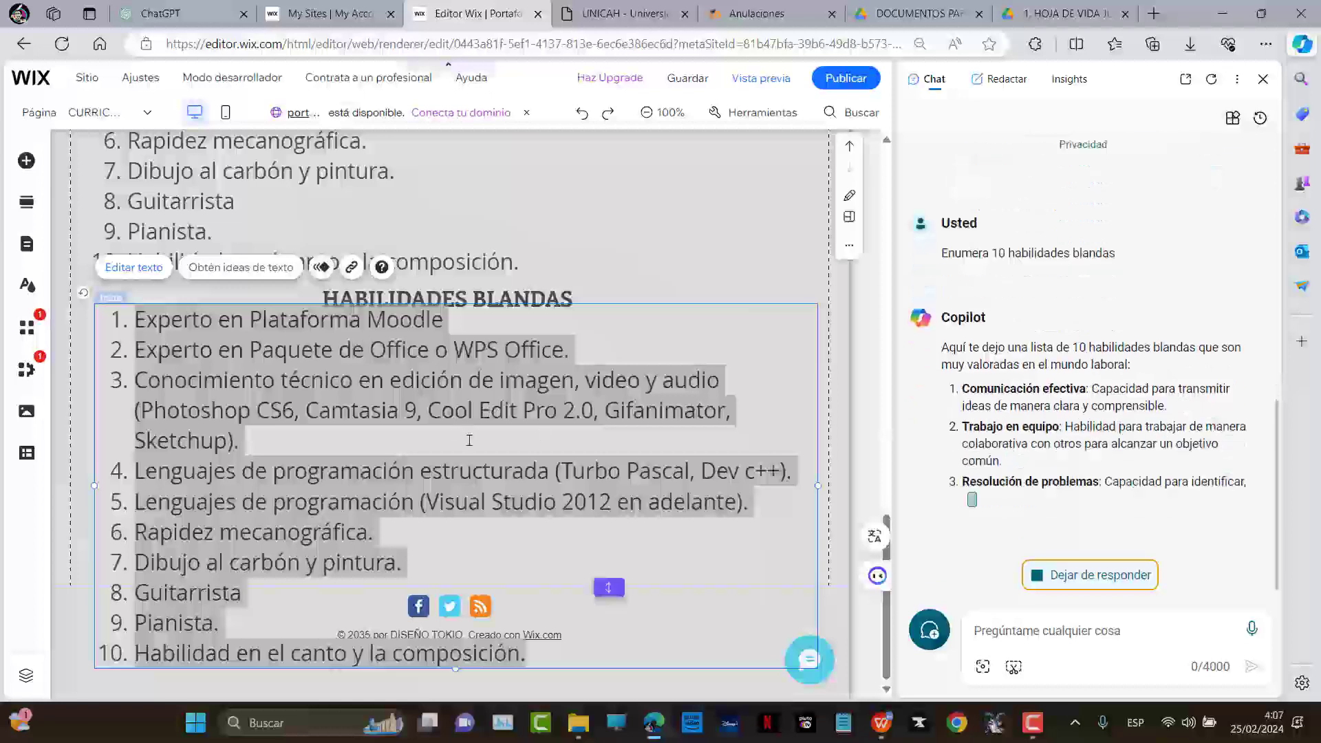
{"action": "left_click", "coordinate": [605, 601]}
Replace the old list text with Comunicación efectiva, Trabajo en equipo and Creatividad
{"action": "left_click_drag", "start_coordinate": [528, 653], "coordinate": [83, 330]}
{"action": "type", "text": "Comun"}
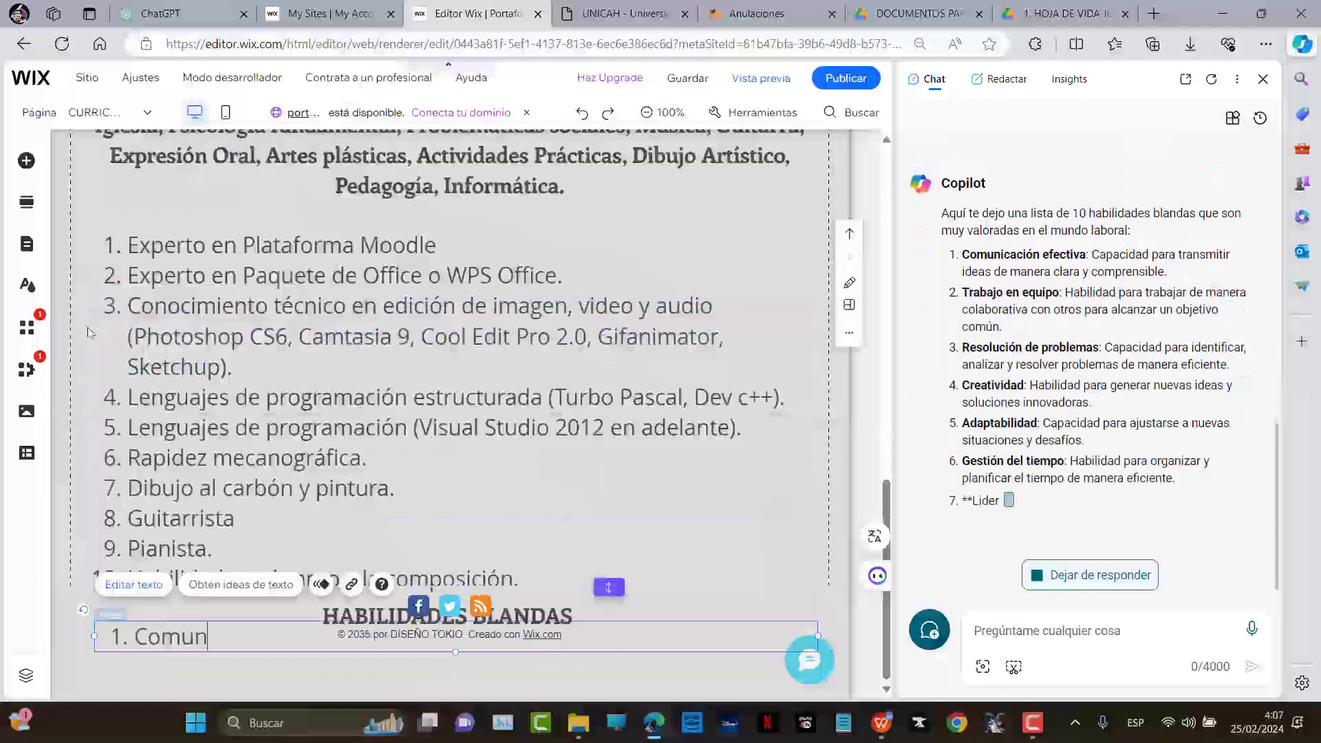
{"action": "type", "text": "icación efectiva"}
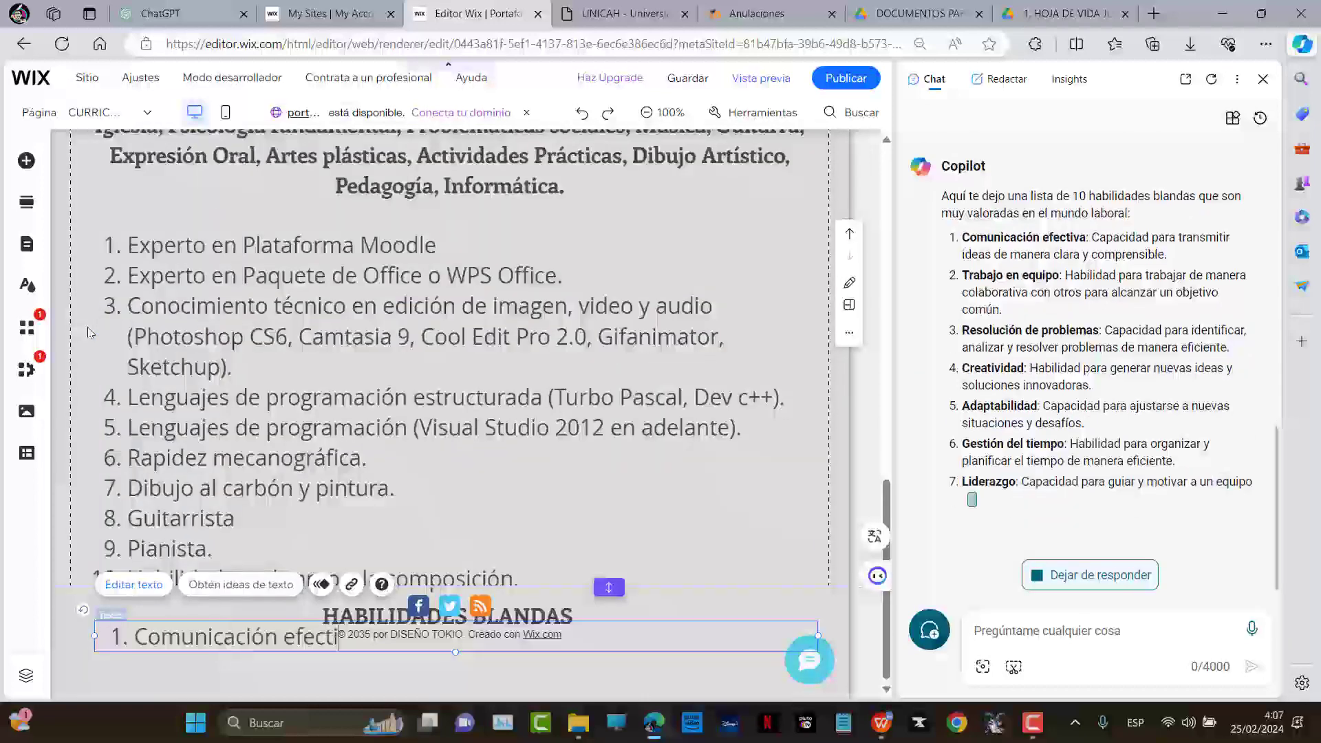
{"action": "key", "text": "Return"}
{"action": "type", "text": "Trabajo en equipo"}
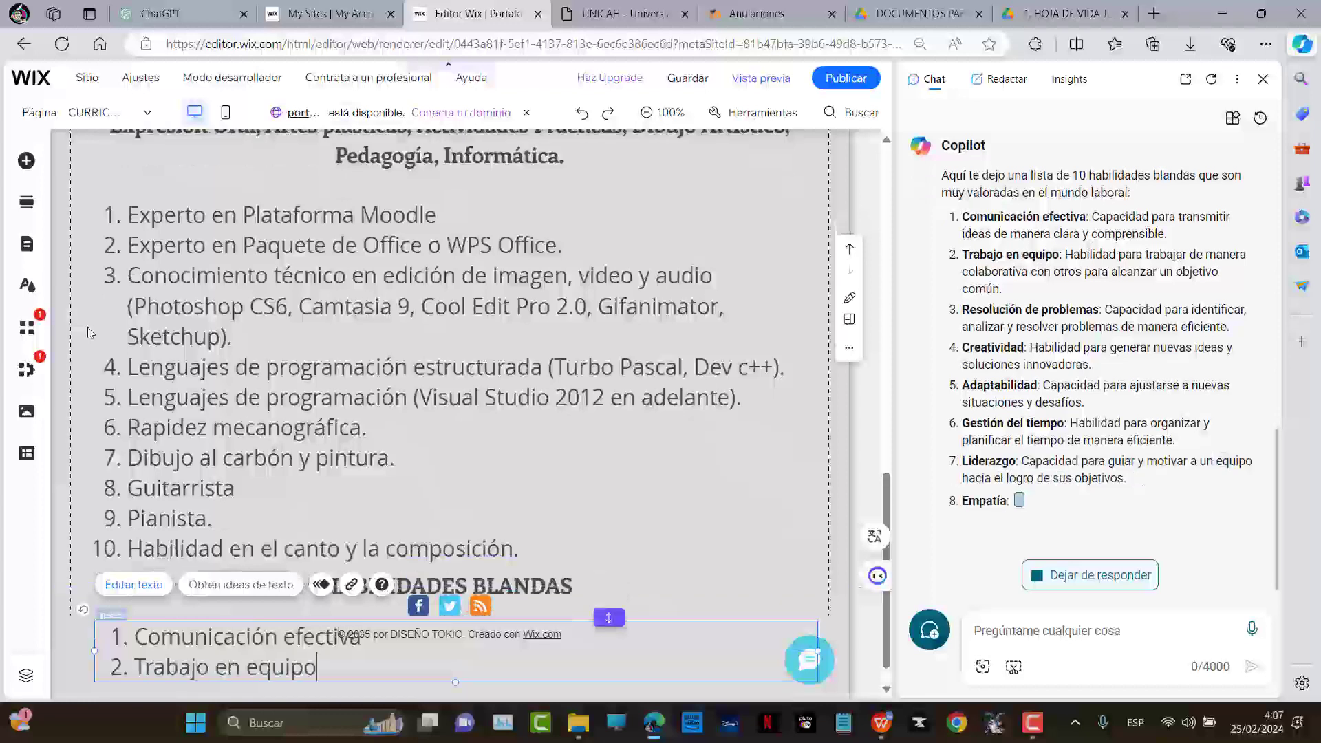
{"action": "key", "text": "Return"}
{"action": "type", "text": "Crea"}
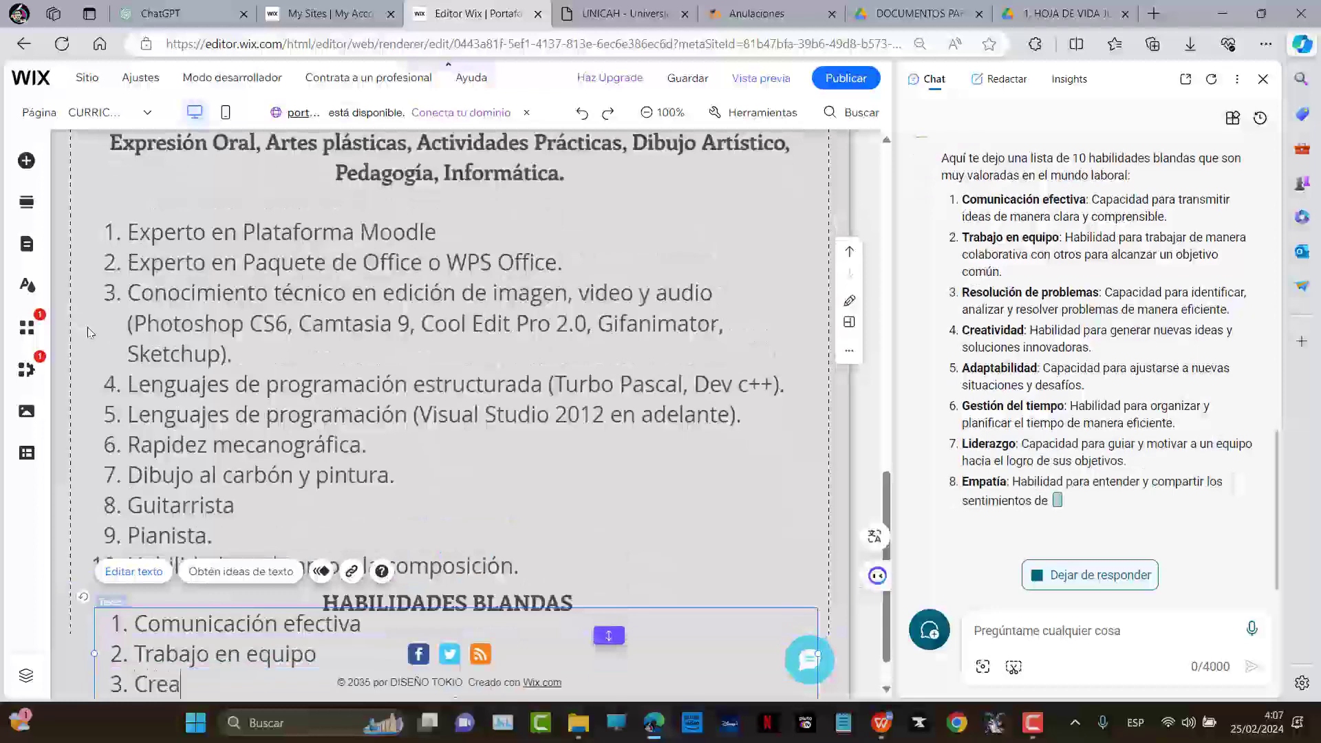
{"action": "type", "text": "tividad"}
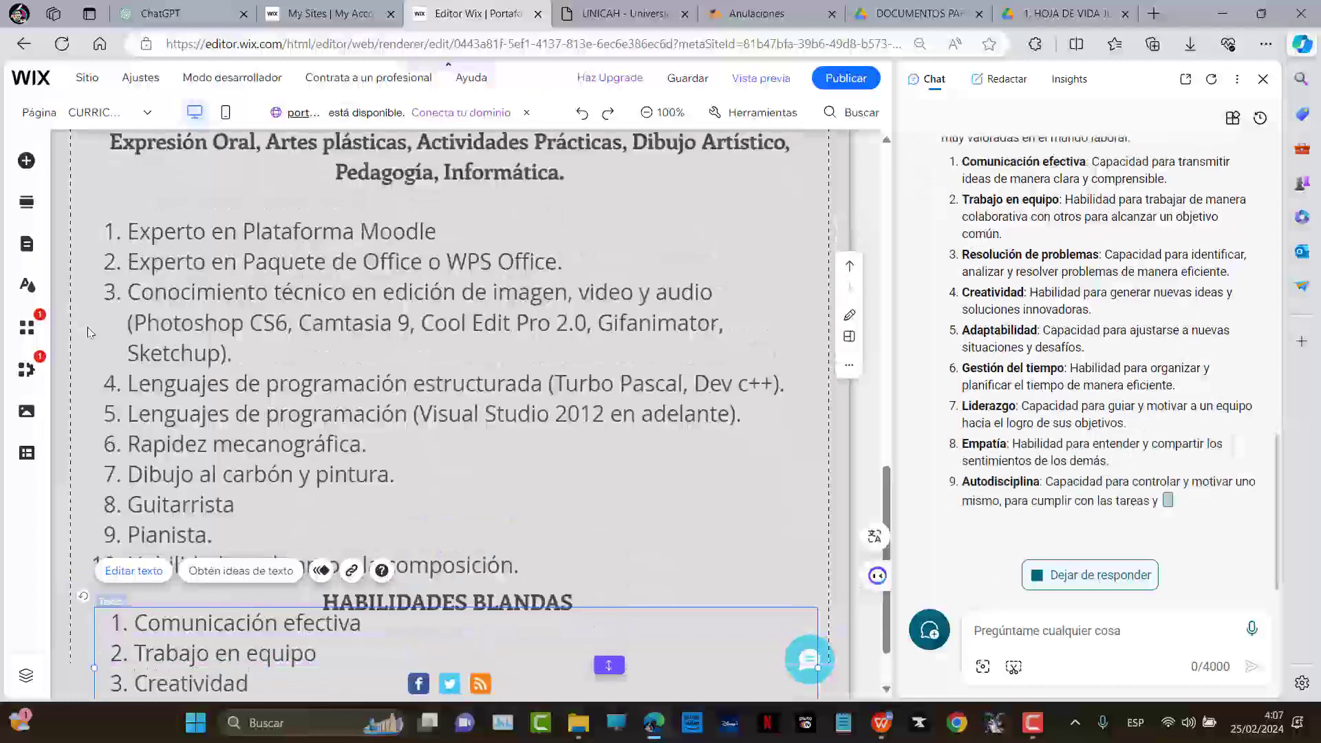
{"action": "key", "text": "Return"}
Add Gestión del tiempo, Empatía and Autodisciplina, start an empty seventh item, and stretch the section
{"action": "type", "text": "Gestión "}
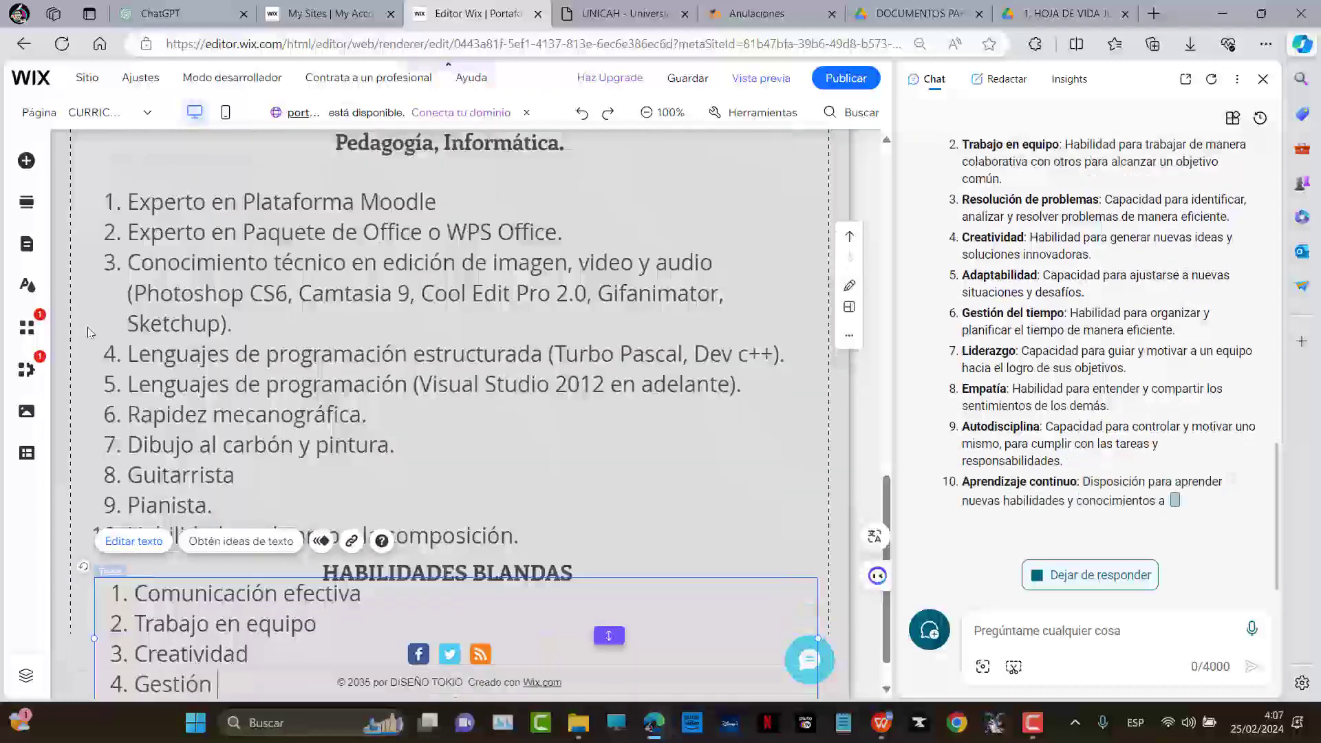
{"action": "type", "text": "del tiempo"}
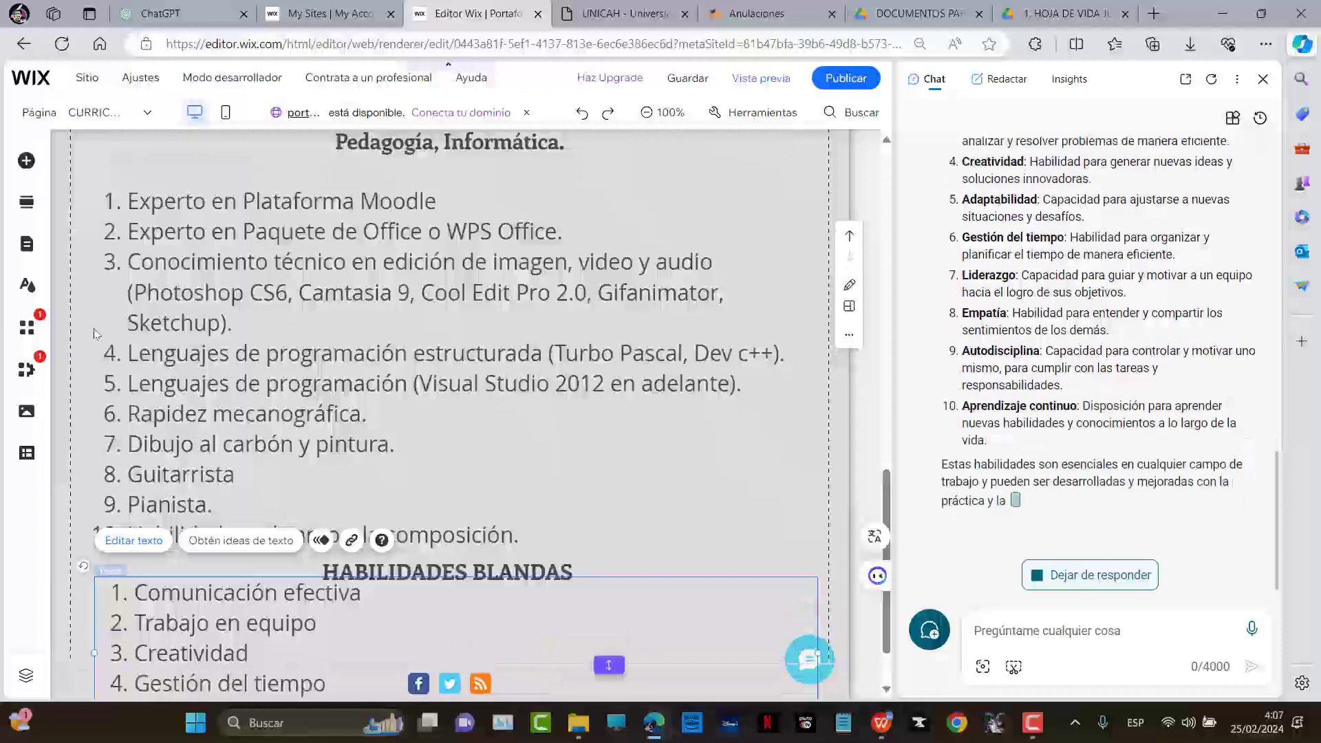
{"action": "key", "text": "Return"}
{"action": "type", "text": "Empatía"}
{"action": "key", "text": "Return"}
{"action": "type", "text": "Autod"}
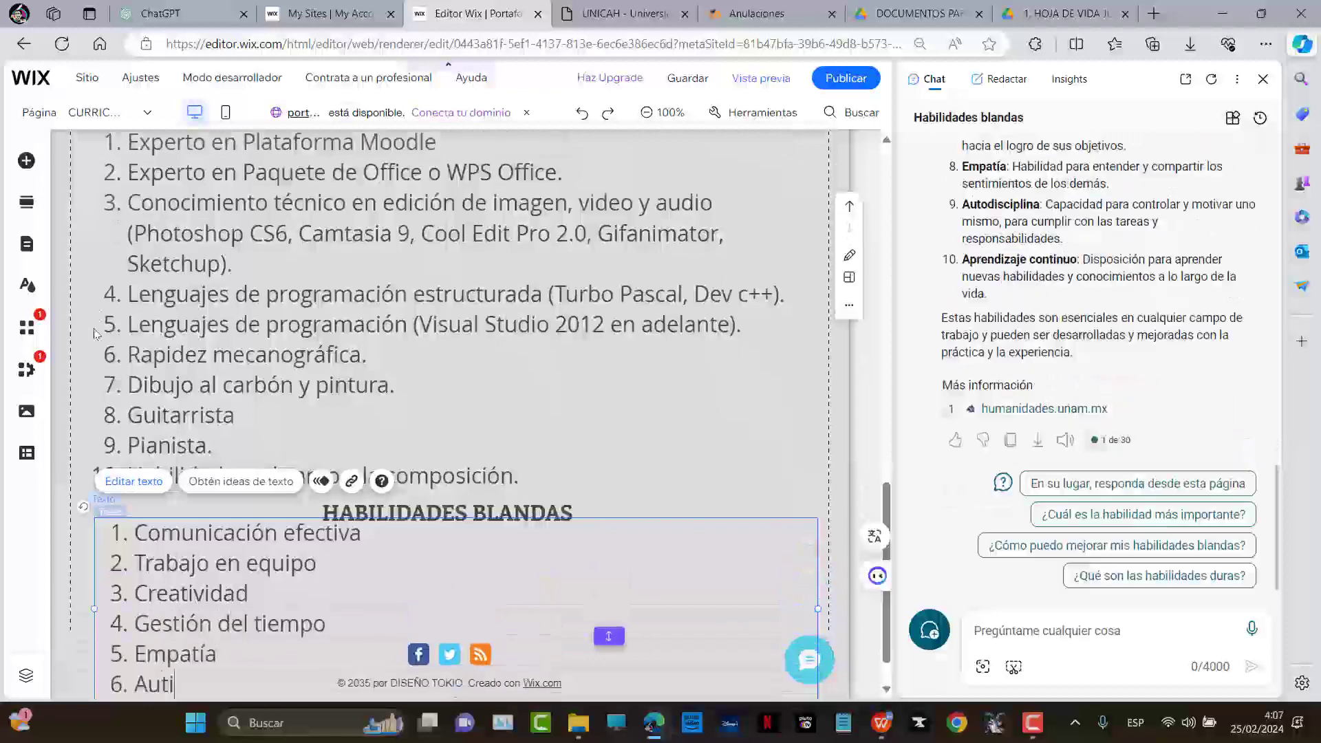
{"action": "type", "text": "iscip"}
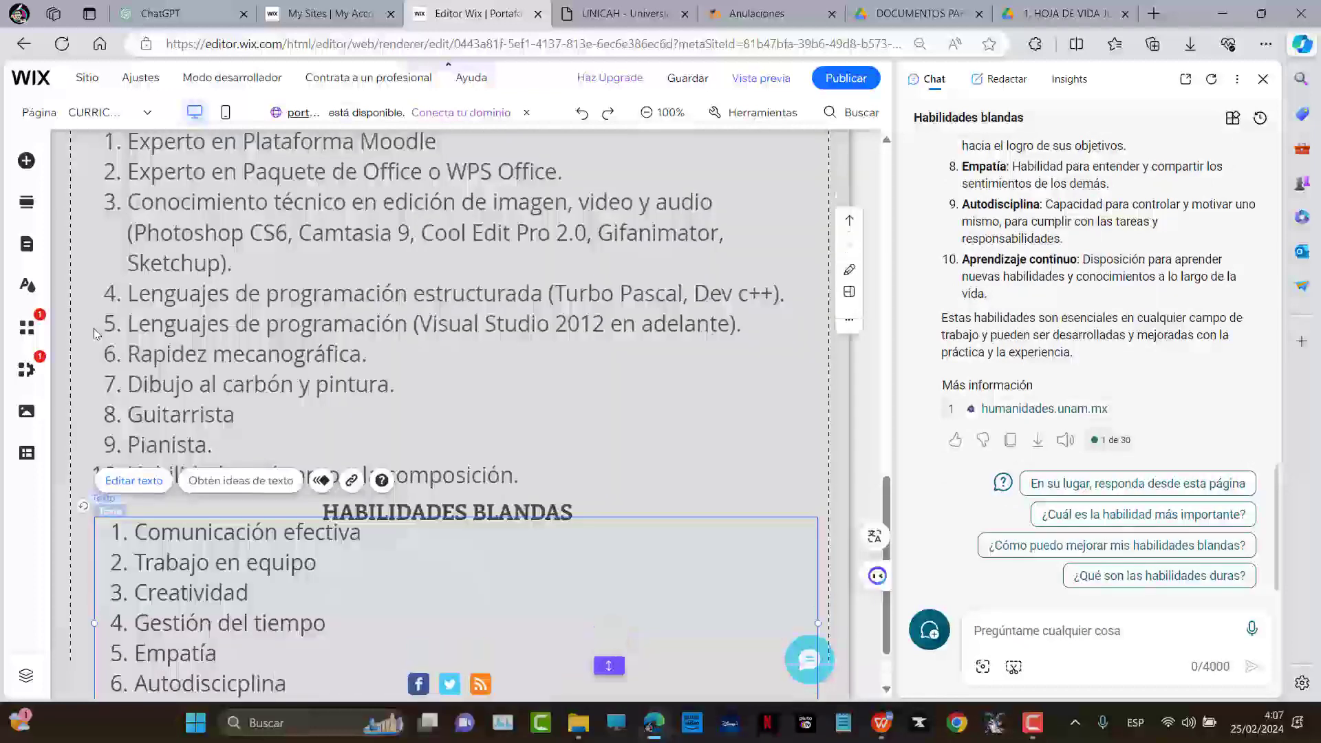
{"action": "key", "text": "BackSpace"}
{"action": "key", "text": "BackSpace"}
{"action": "key", "text": "BackSpace"}
{"action": "key", "text": "BackSpace"}
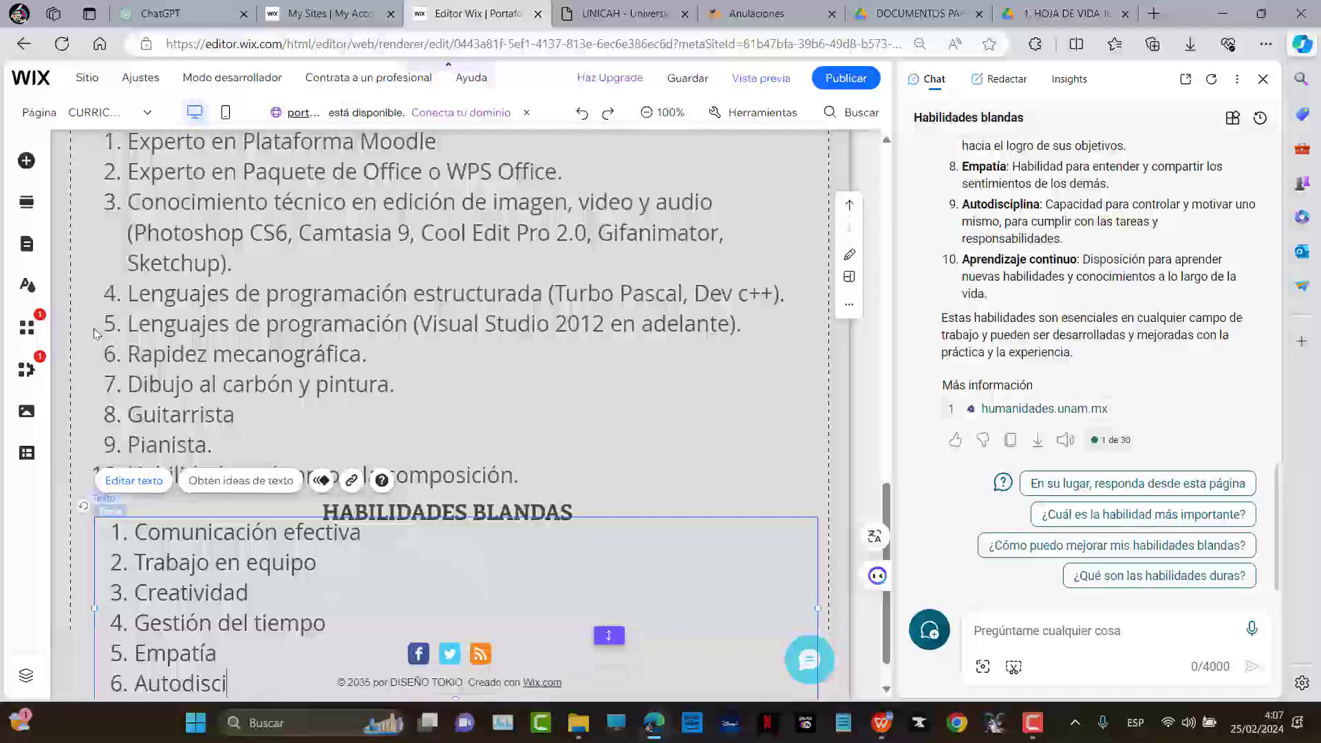
{"action": "type", "text": "a"}
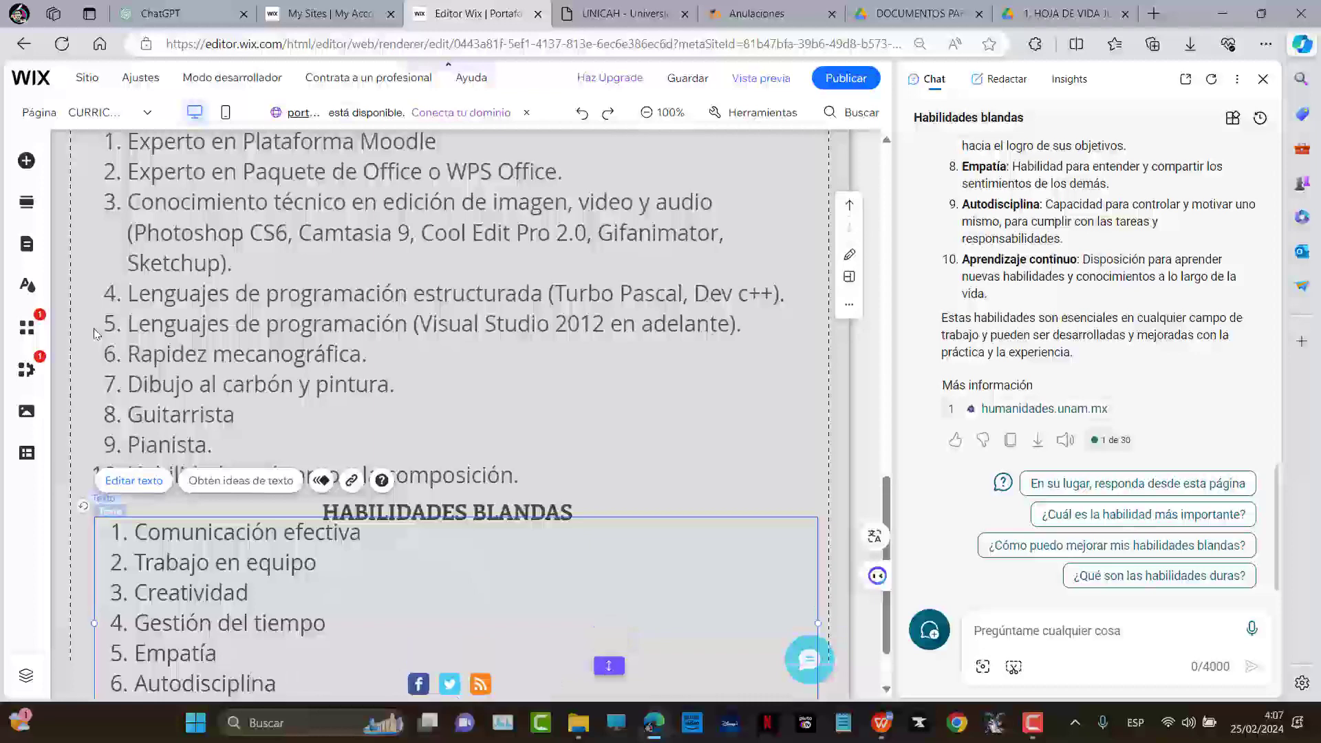
{"action": "key", "text": "Return"}
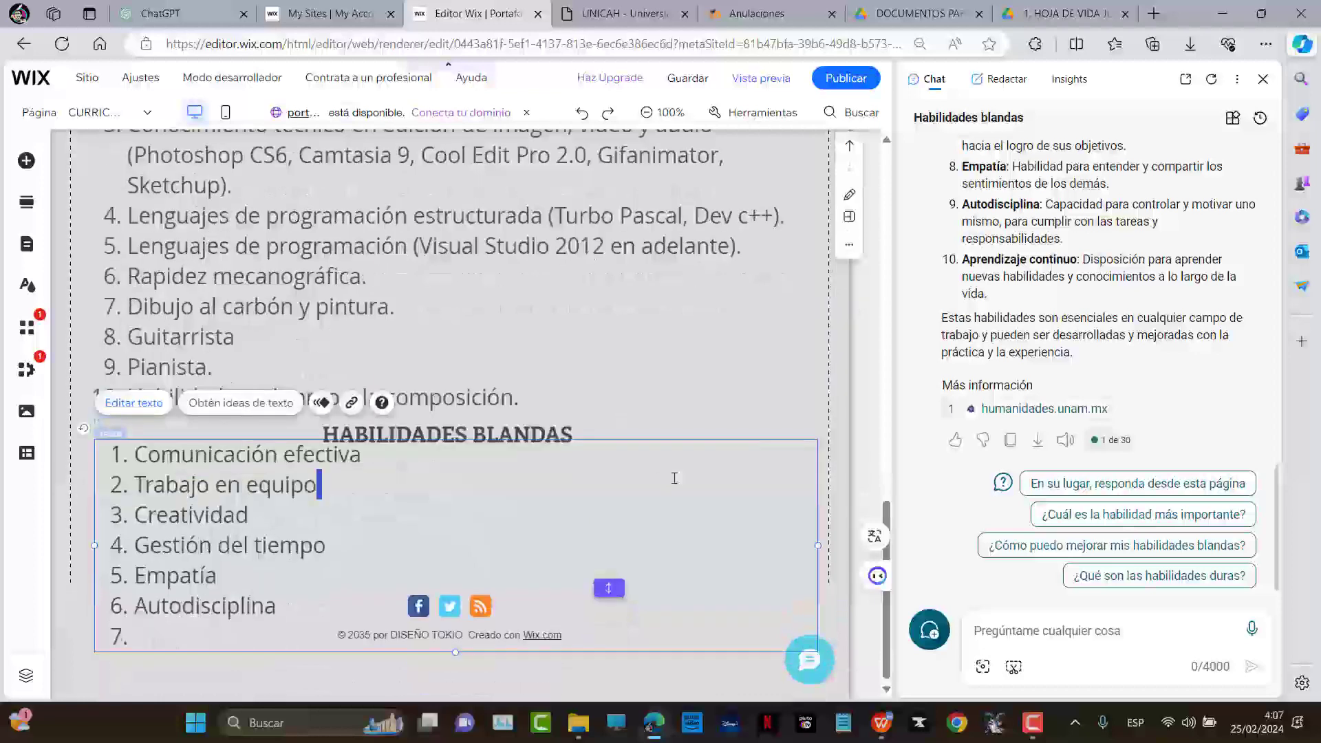
{"action": "left_click_drag", "start_coordinate": [606, 590], "coordinate": [607, 623]}
{"action": "scroll", "coordinate": [561, 447], "scroll_direction": "down", "scroll_amount": 1}
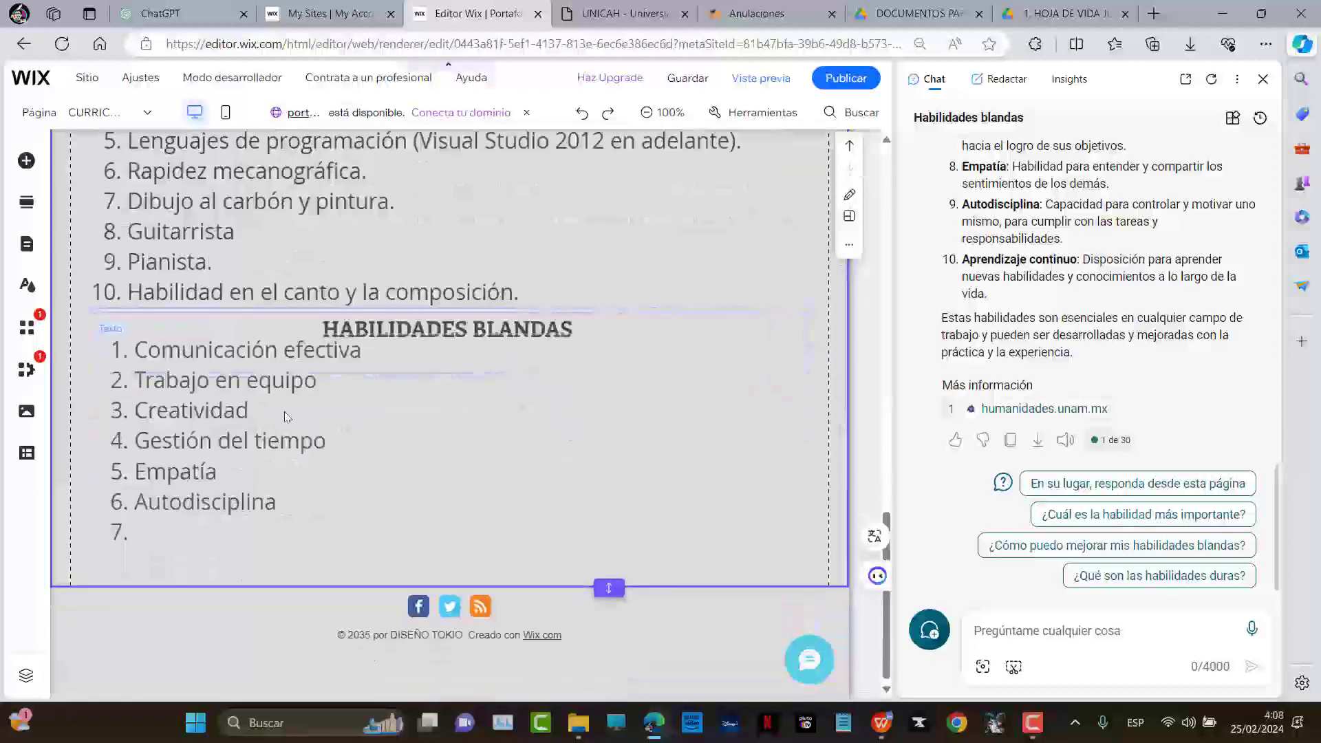
Shift the soft-skills list and HABILIDADES BLANDAS heading slightly lower, lengthening the box to push the footer down
{"action": "key", "text": "Escape"}
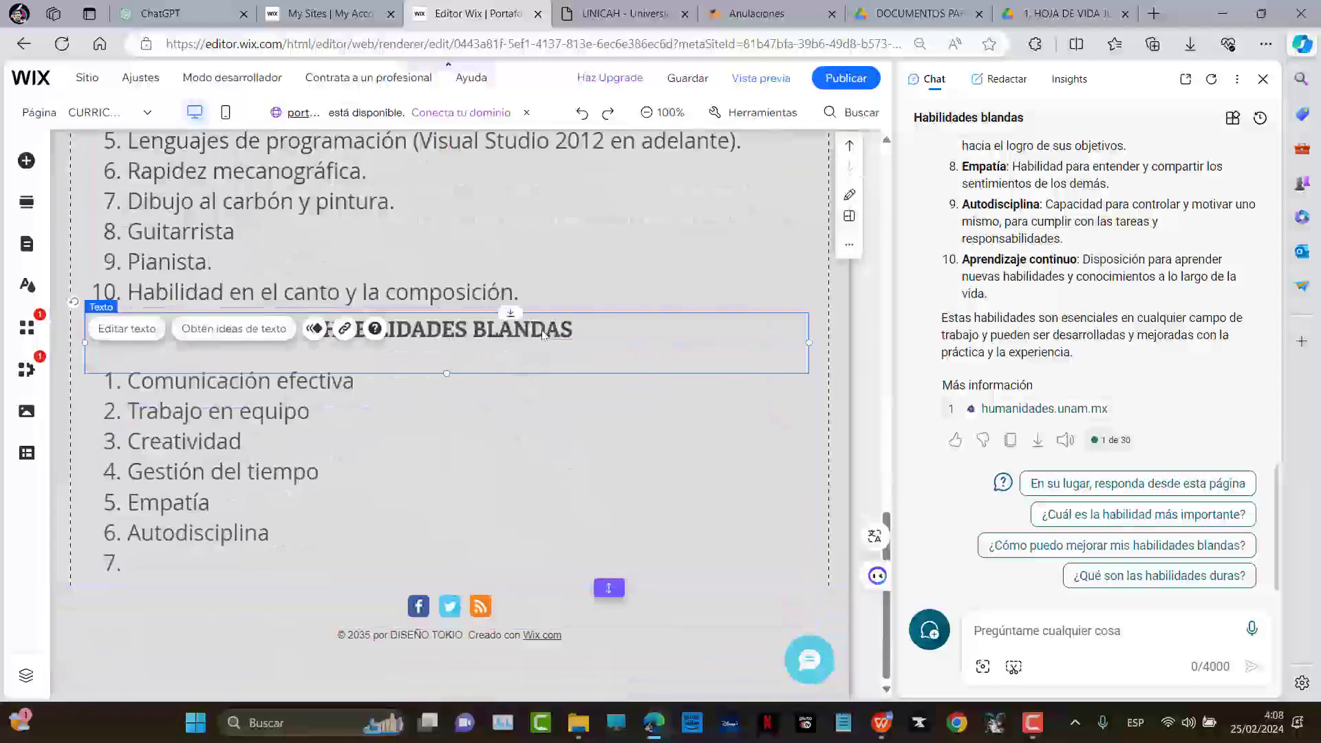
{"action": "left_click_drag", "start_coordinate": [536, 412], "coordinate": [538, 430]}
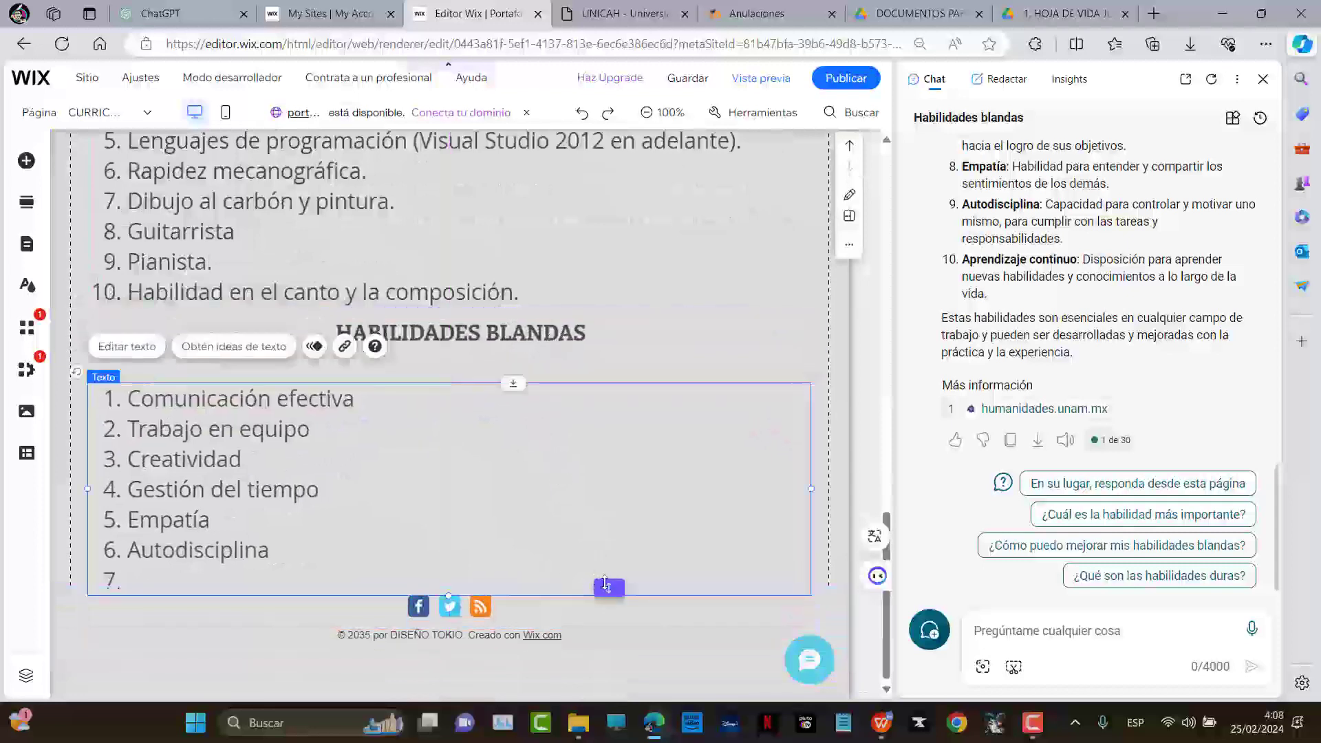
{"action": "left_click_drag", "start_coordinate": [607, 586], "coordinate": [608, 620]}
{"action": "left_click_drag", "start_coordinate": [606, 472], "coordinate": [614, 482]}
{"action": "left_click_drag", "start_coordinate": [638, 355], "coordinate": [644, 364]}
{"action": "scroll", "coordinate": [524, 274], "scroll_direction": "up", "scroll_amount": 10}
{"action": "scroll", "coordinate": [559, 411], "scroll_direction": "up", "scroll_amount": 10}
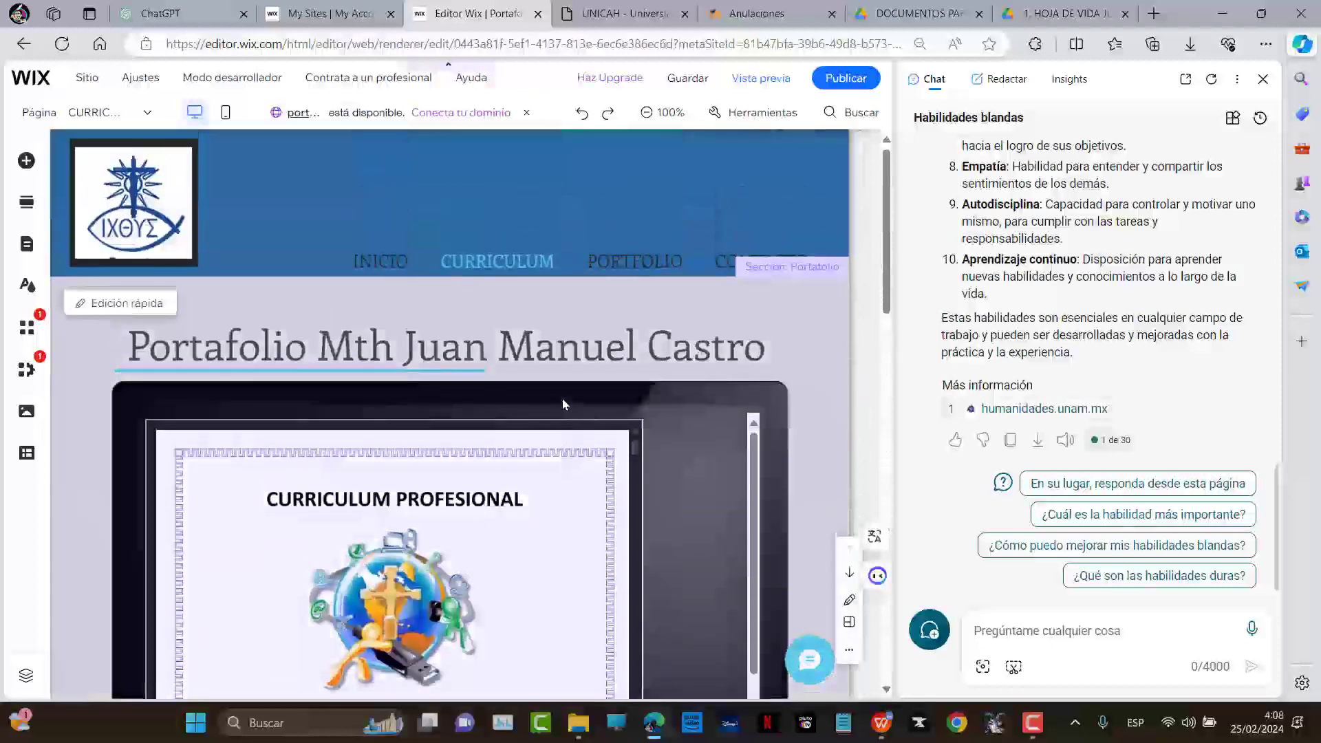
{"action": "scroll", "coordinate": [563, 405], "scroll_direction": "down", "scroll_amount": 2}
{"action": "scroll", "coordinate": [575, 407], "scroll_direction": "up", "scroll_amount": 2}
{"action": "scroll", "coordinate": [578, 407], "scroll_direction": "down", "scroll_amount": 2}
{"action": "scroll", "coordinate": [582, 399], "scroll_direction": "up", "scroll_amount": 2}
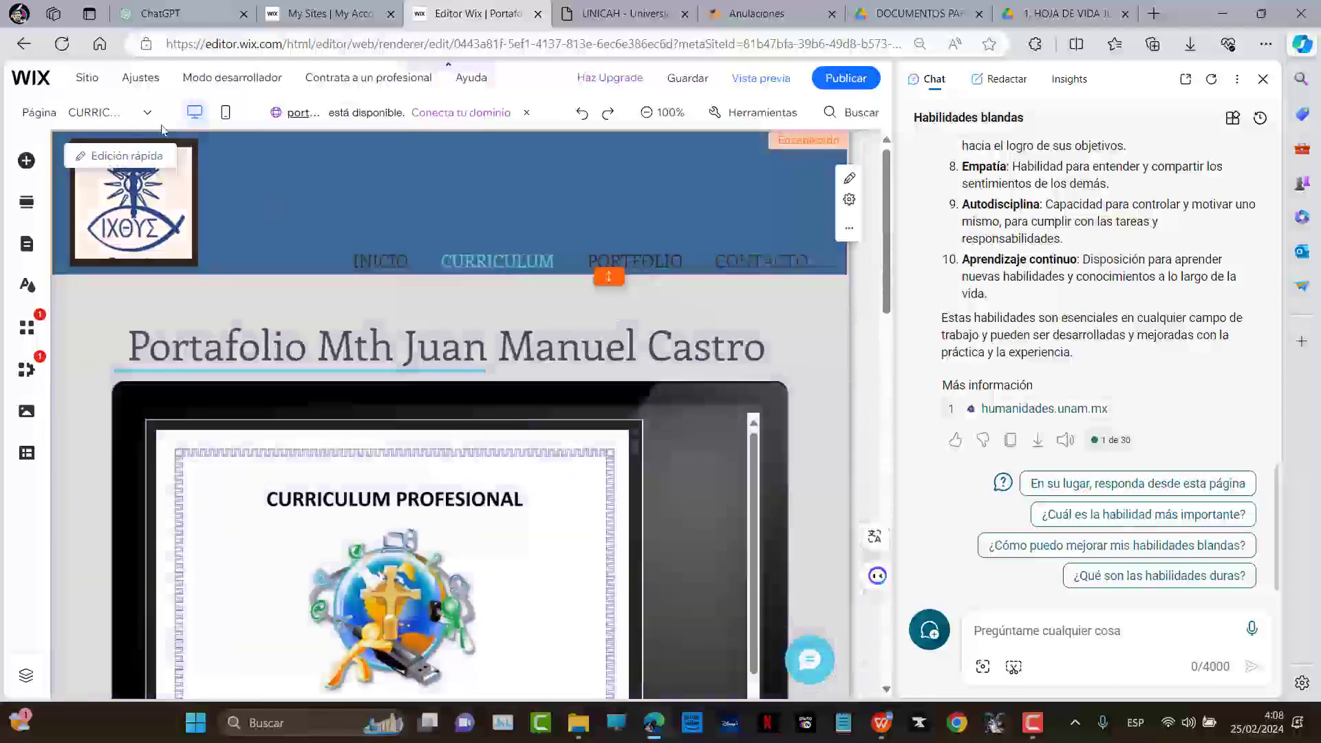
Switch to the Portfolio page and close, then reopen, the Copilot sidebar
{"action": "left_click", "coordinate": [133, 117]}
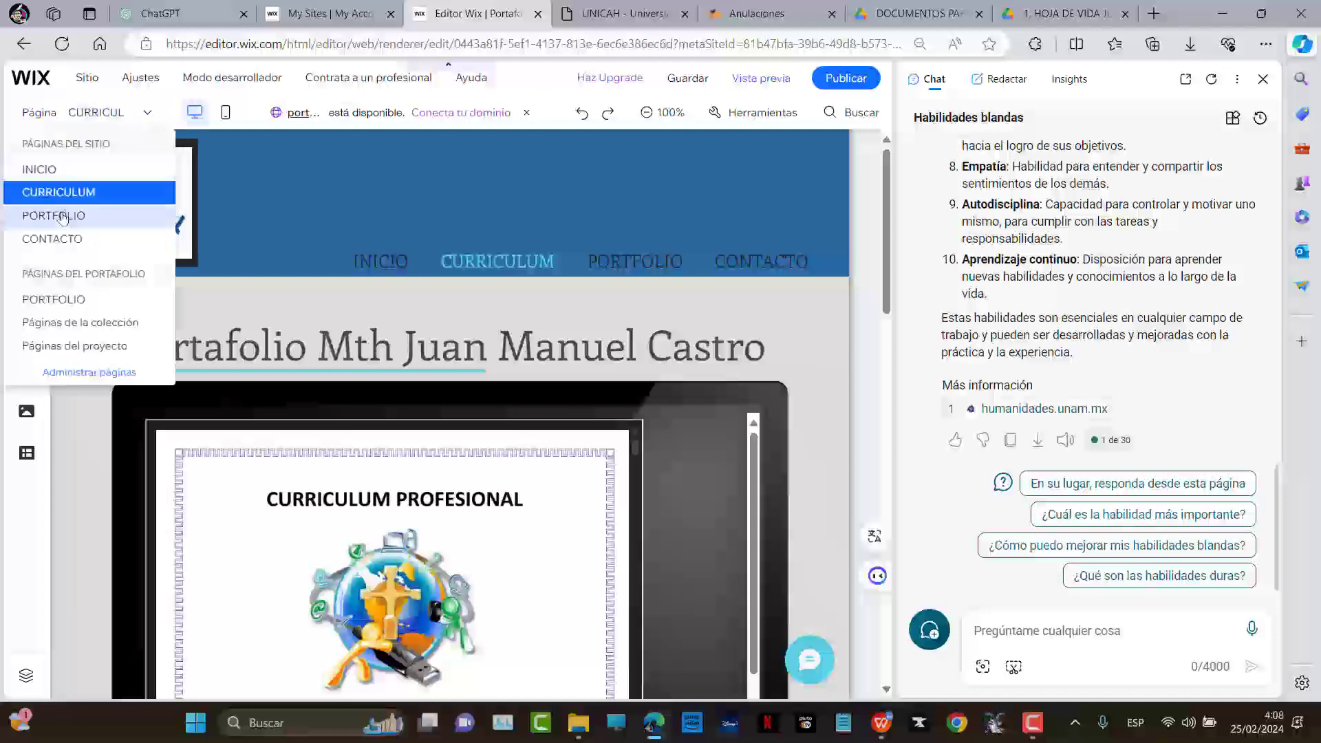
{"action": "left_click", "coordinate": [77, 195]}
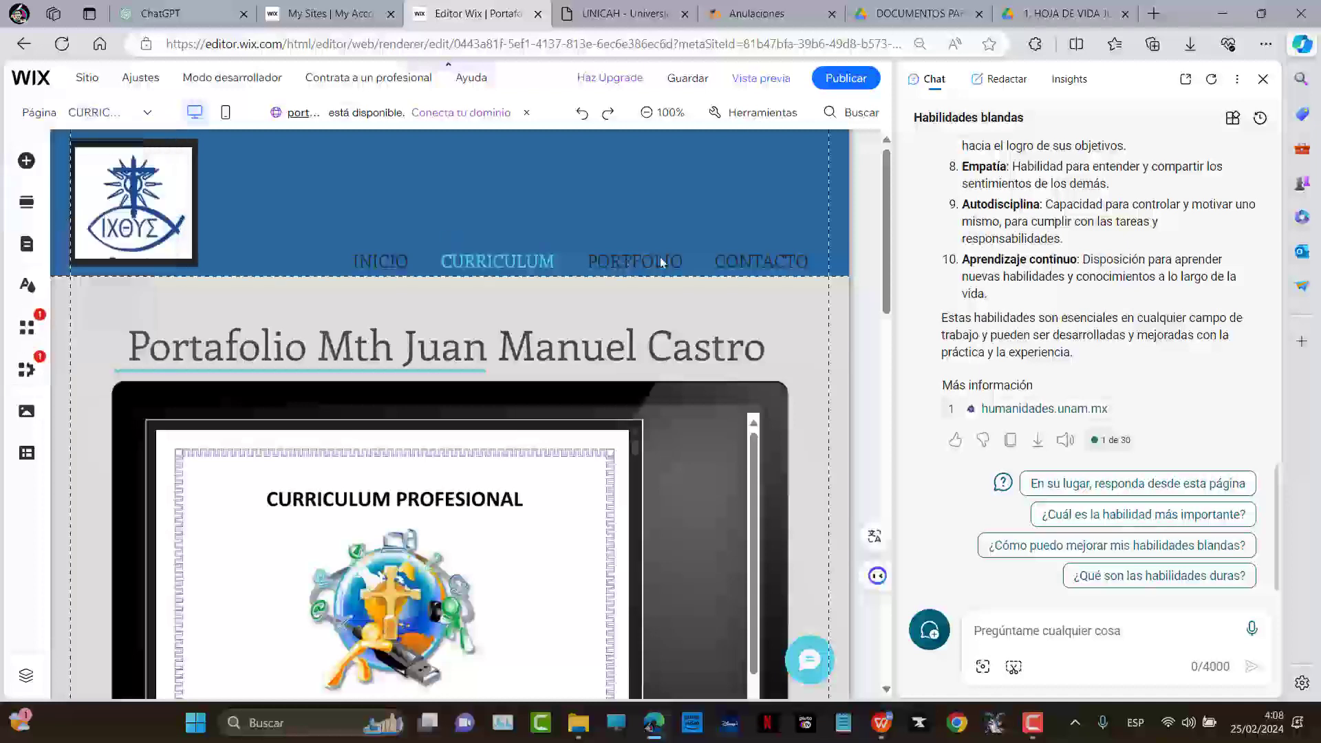
{"action": "left_click", "coordinate": [661, 262]}
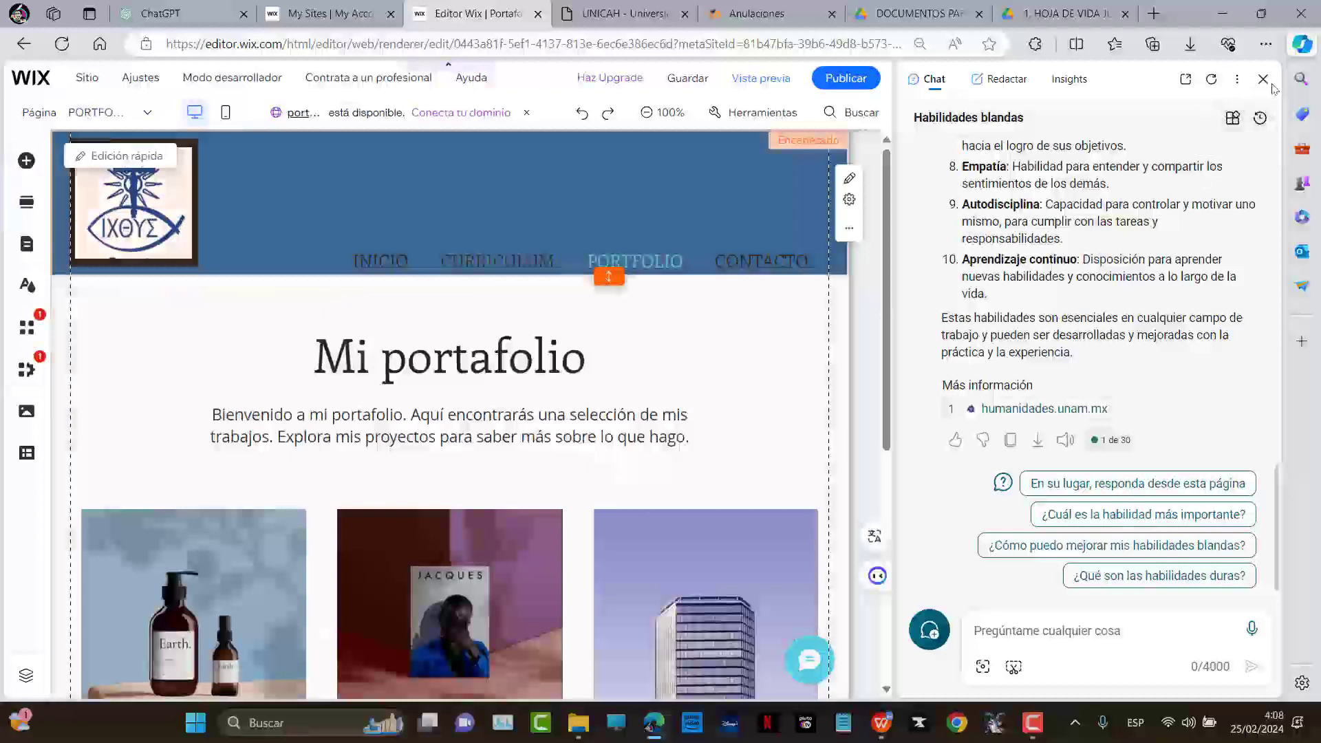
{"action": "left_click", "coordinate": [1264, 80]}
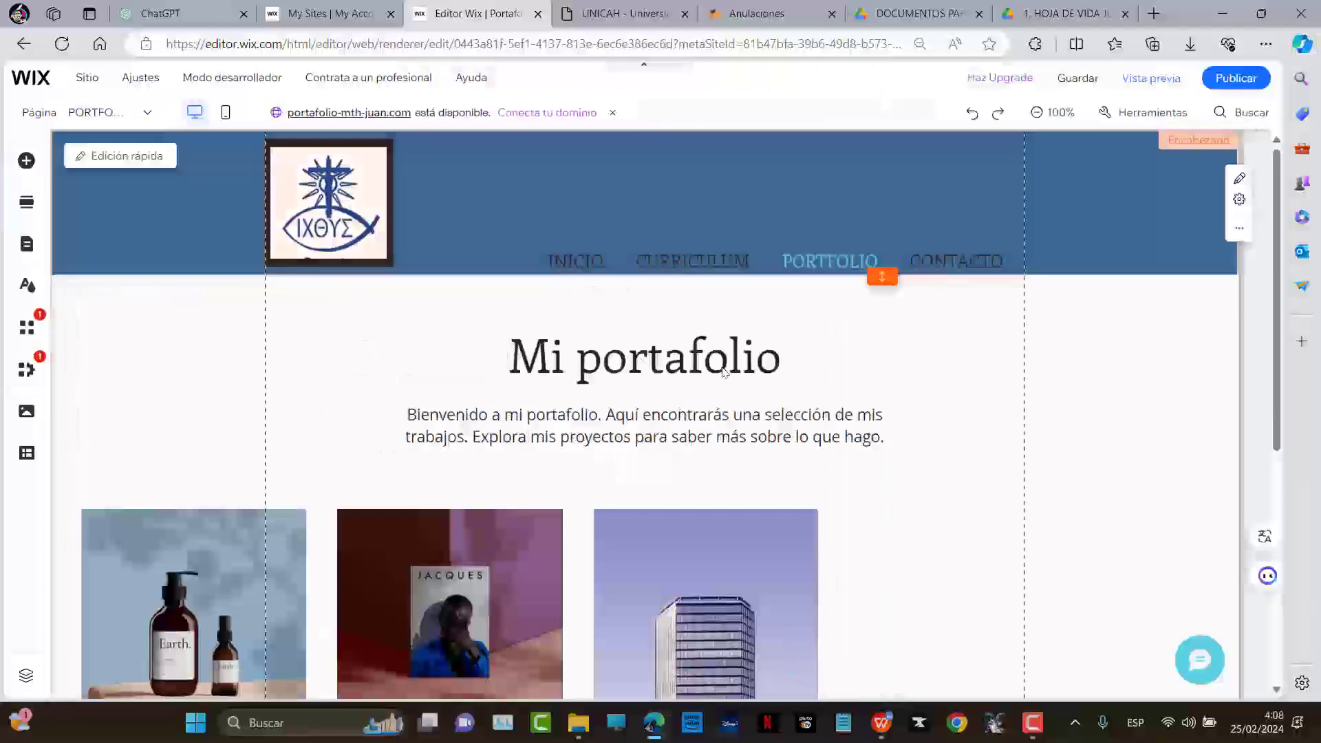
{"action": "scroll", "coordinate": [691, 358], "scroll_direction": "down", "scroll_amount": 1}
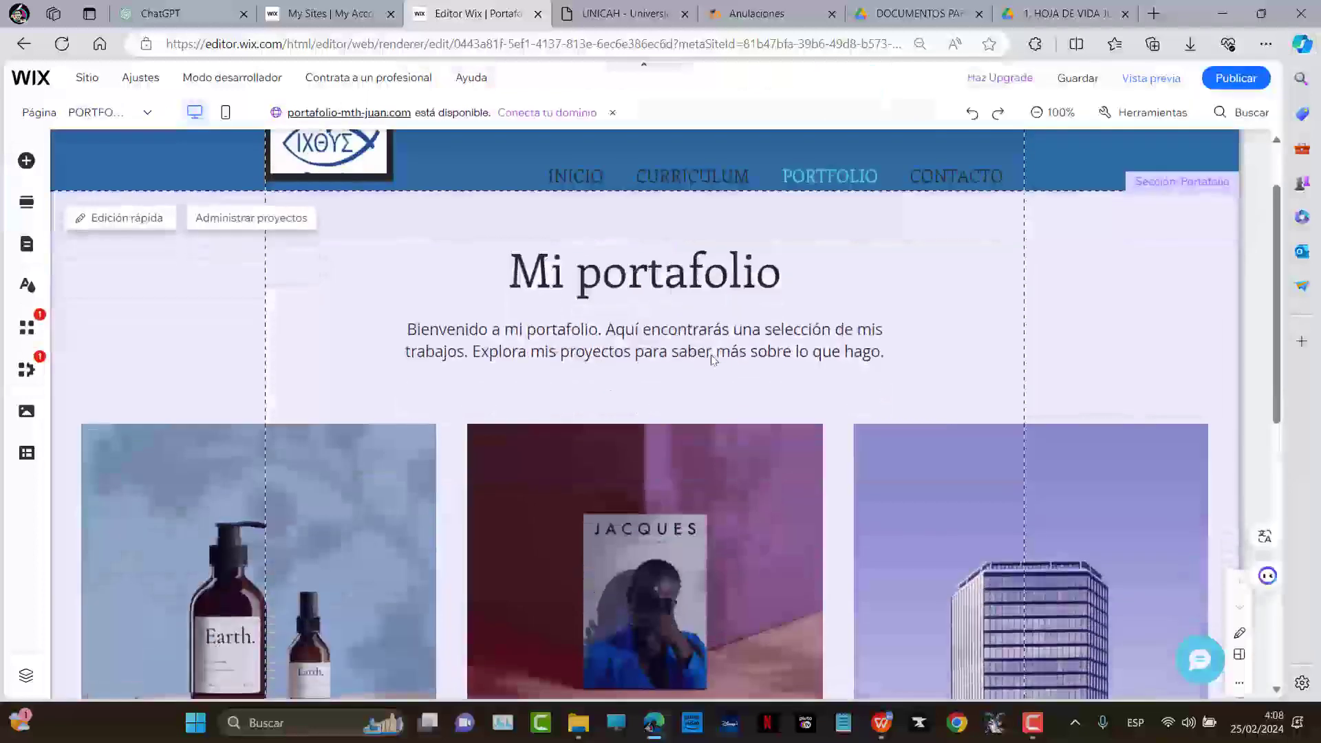
{"action": "left_click", "coordinate": [1302, 44]}
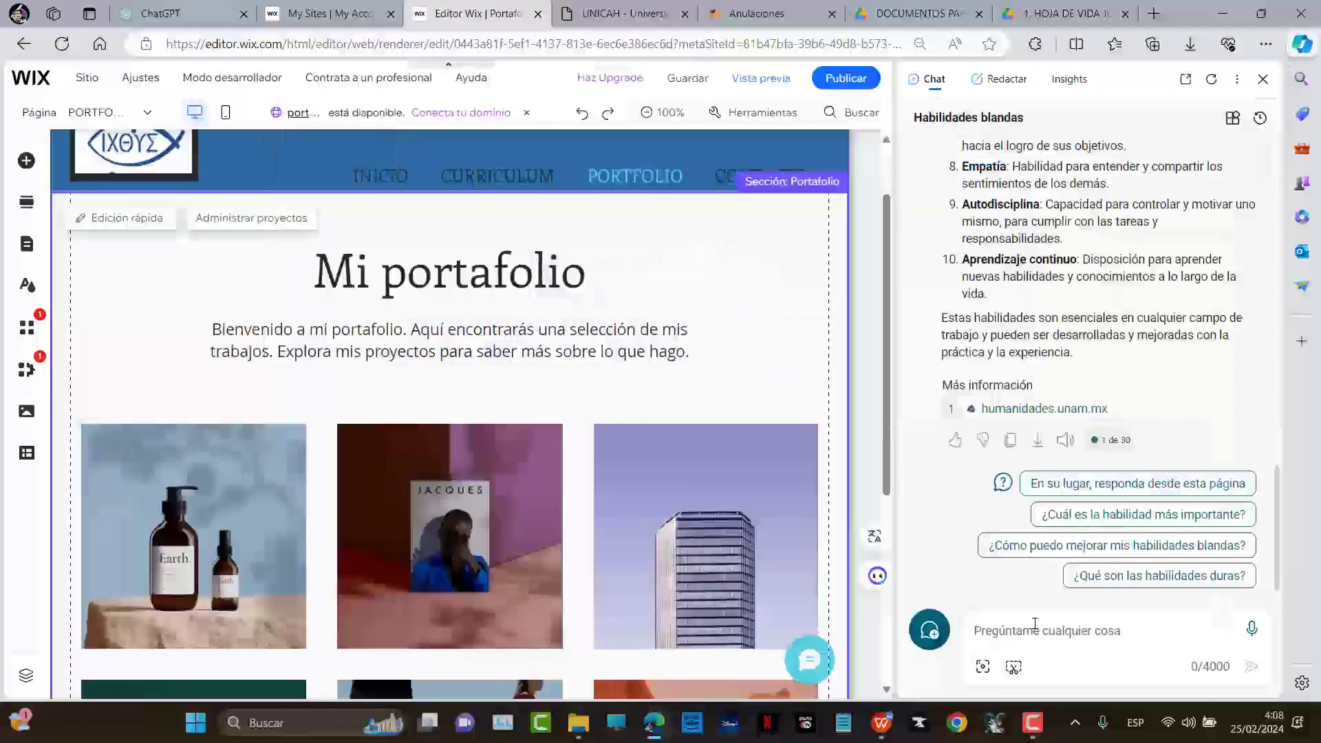
Write a Copilot prompt requesting an intro on Sacrosystem parish-registry software and Kryptanator password-protected folders
{"action": "type", "text": "Haz una "}
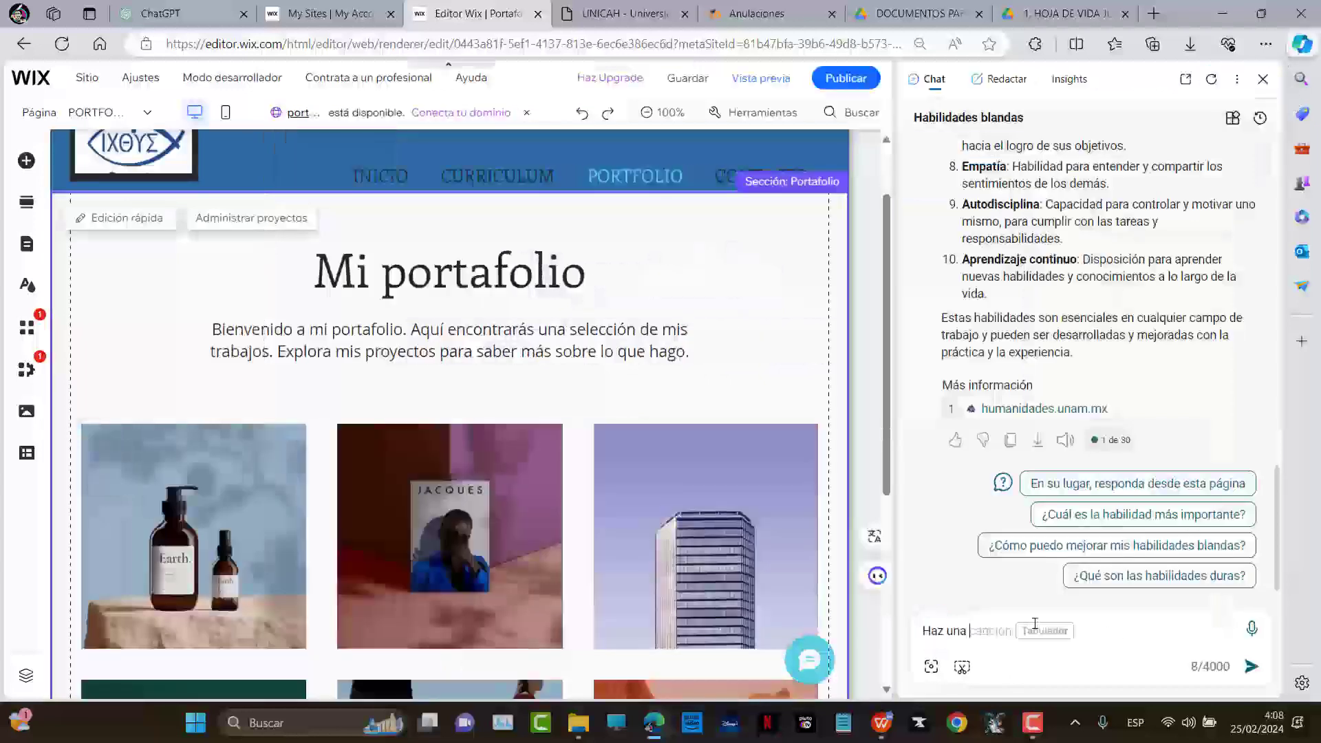
{"action": "type", "text": "introud"}
{"action": "type", "text": "ducción a "}
{"action": "type", "text": "mis proye"}
{"action": "type", "text": "ctos en informática"}
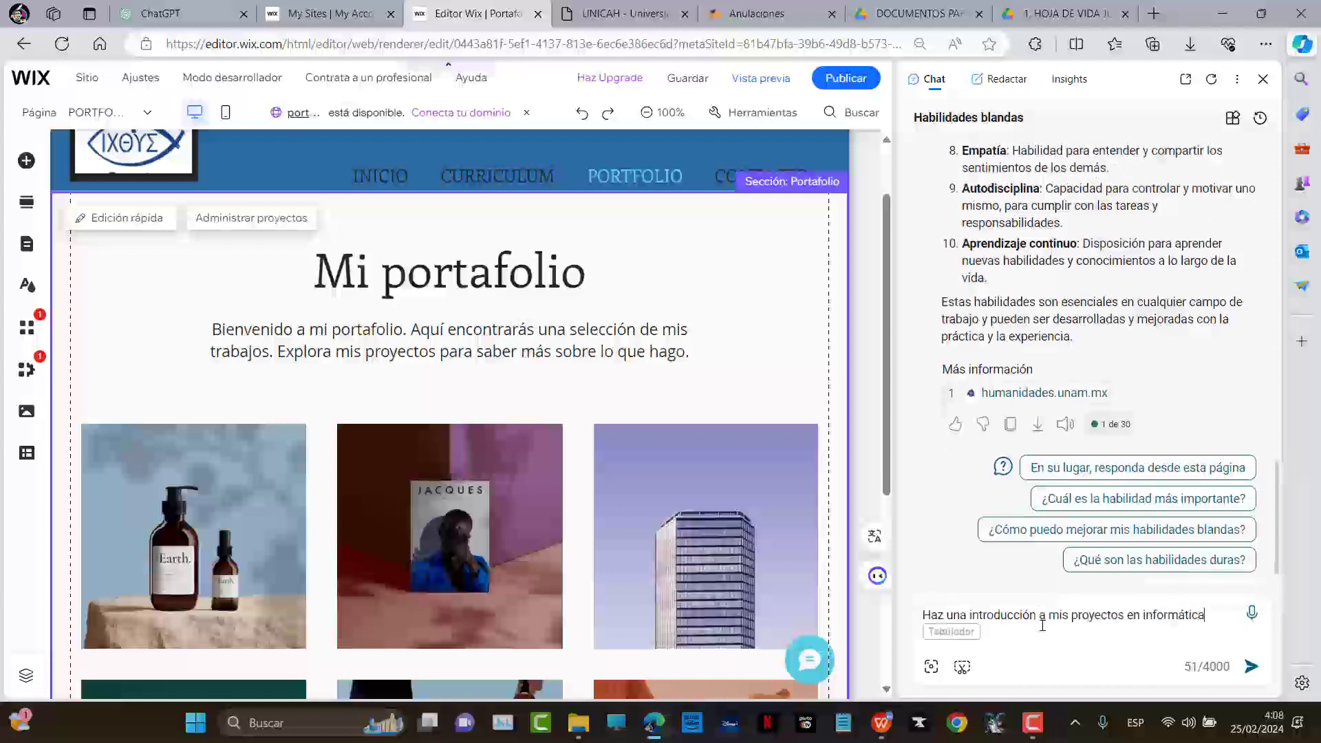
{"action": "type", "text": ", que mencione la c"}
{"action": "key", "text": "BackSpace"}
{"action": "key", "text": "BackSpace"}
{"action": "type", "text": "ción de"}
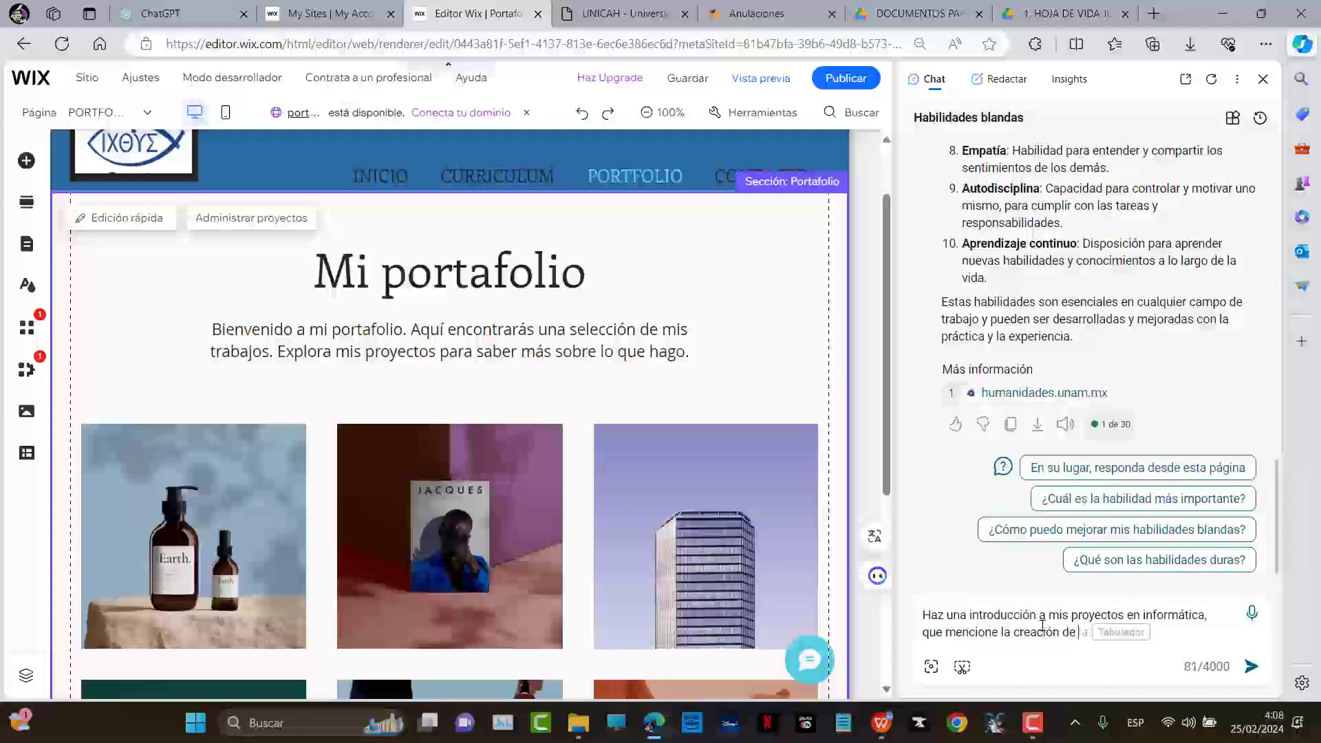
{"action": "type", "text": "l Sofwt"}
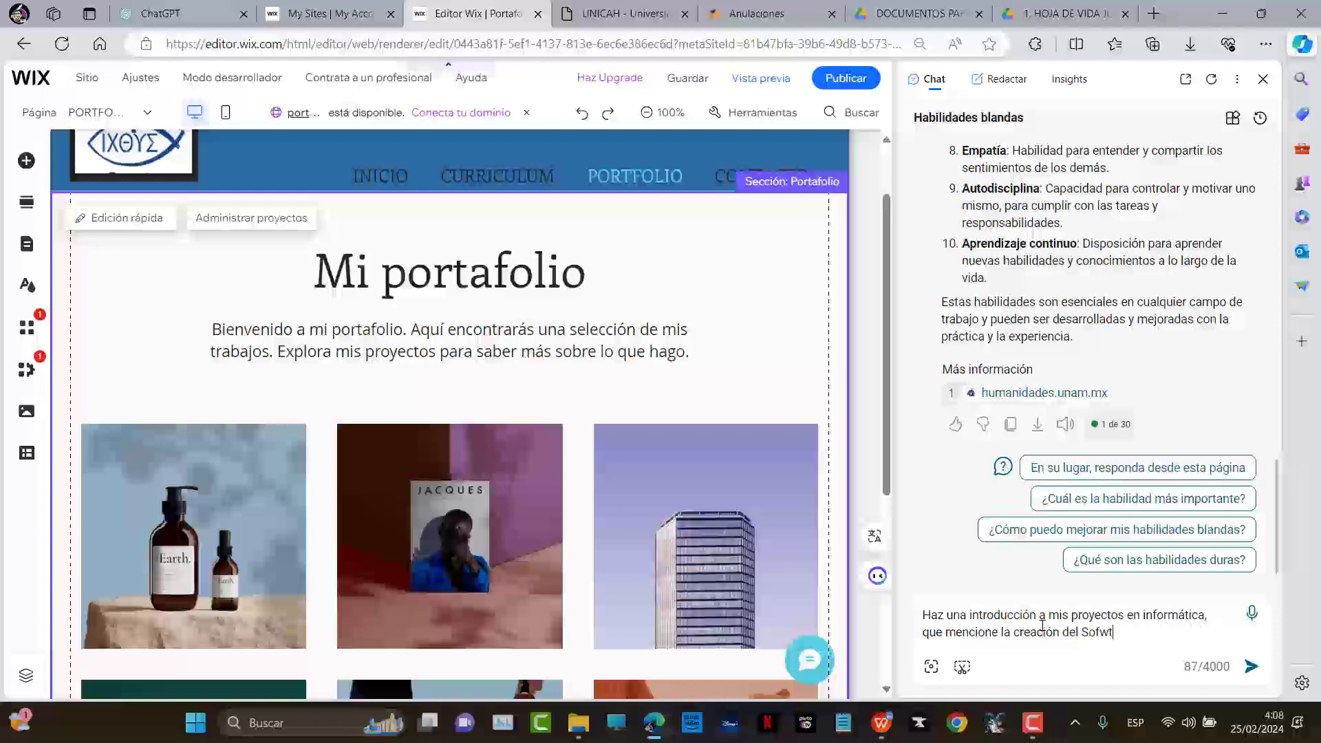
{"action": "key", "text": "BackSpace"}
{"action": "type", "text": "tware Sacrosystem para regir"}
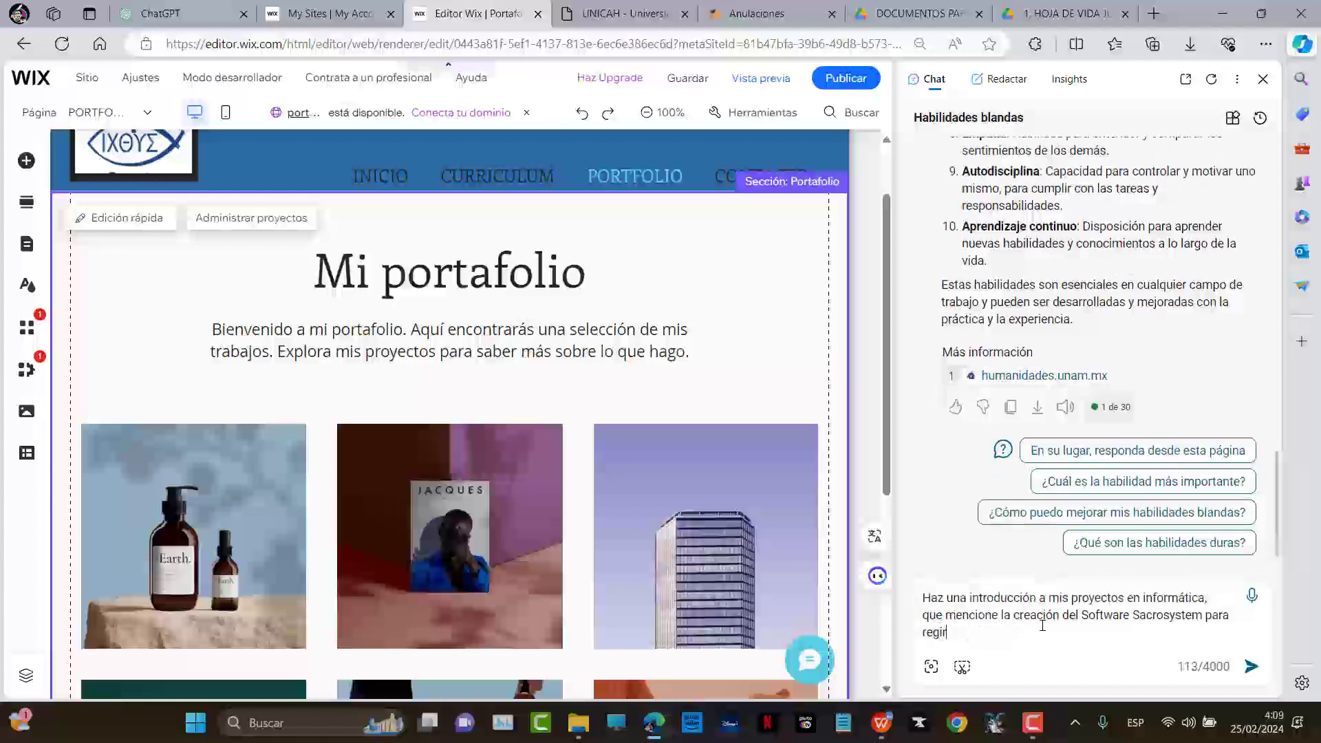
{"action": "key", "text": "BackSpace"}
{"action": "type", "text": "stro parroquial y Kryptanator para "}
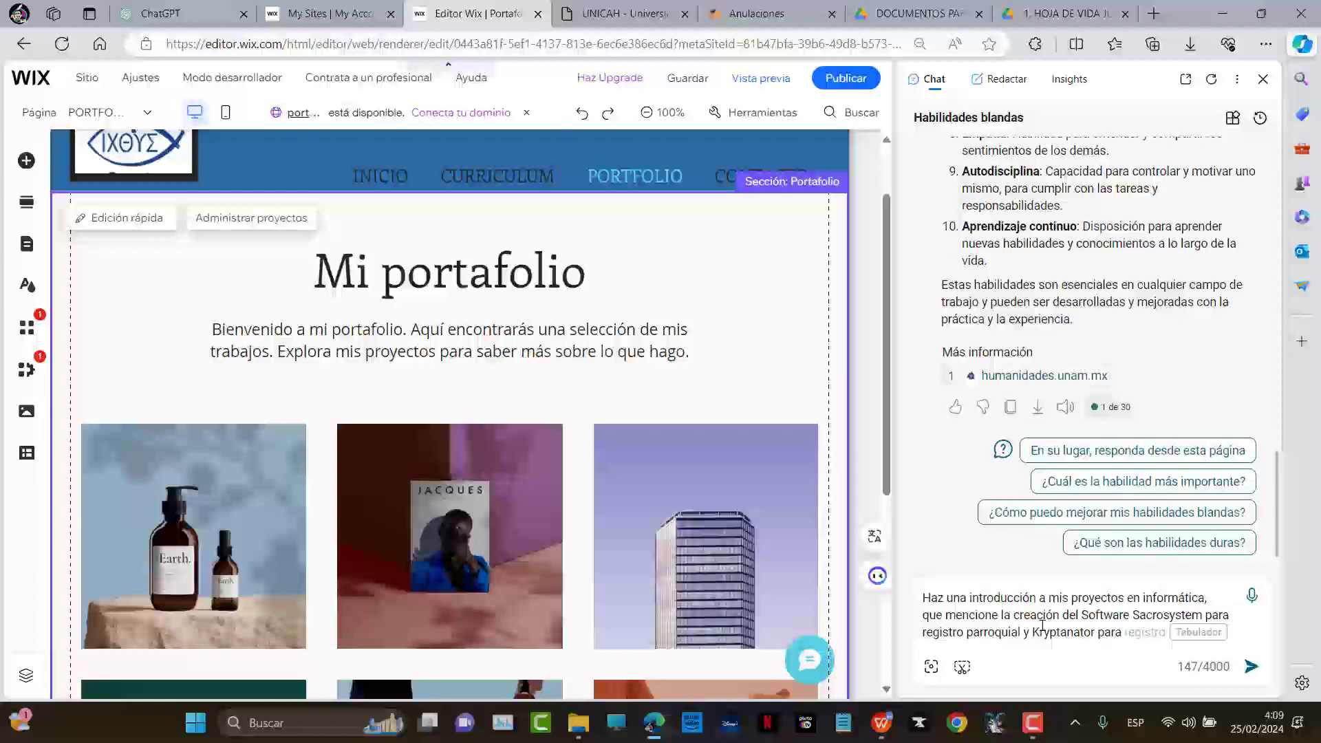
{"action": "type", "text": "ca"}
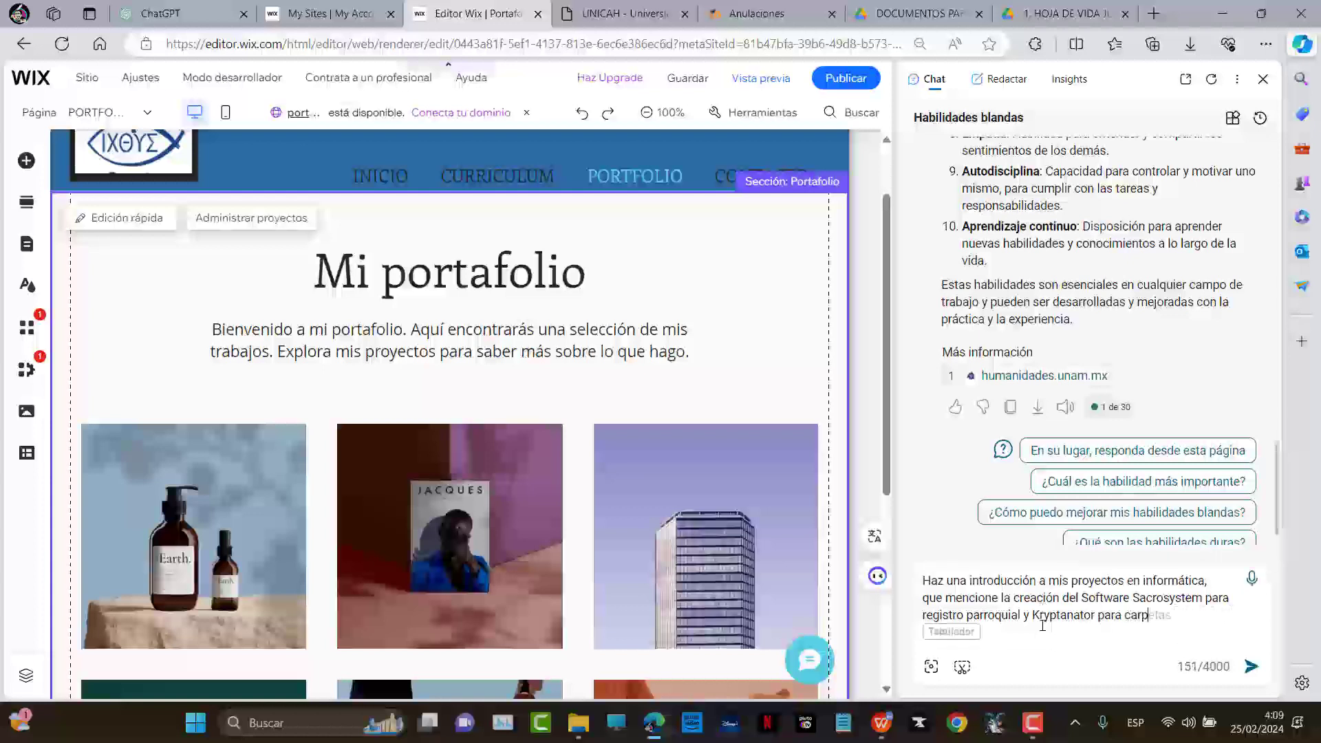
{"action": "key", "text": "BackSpace"}
{"action": "type", "text": "rear p"}
{"action": "type", "text": "arpetas seguras "}
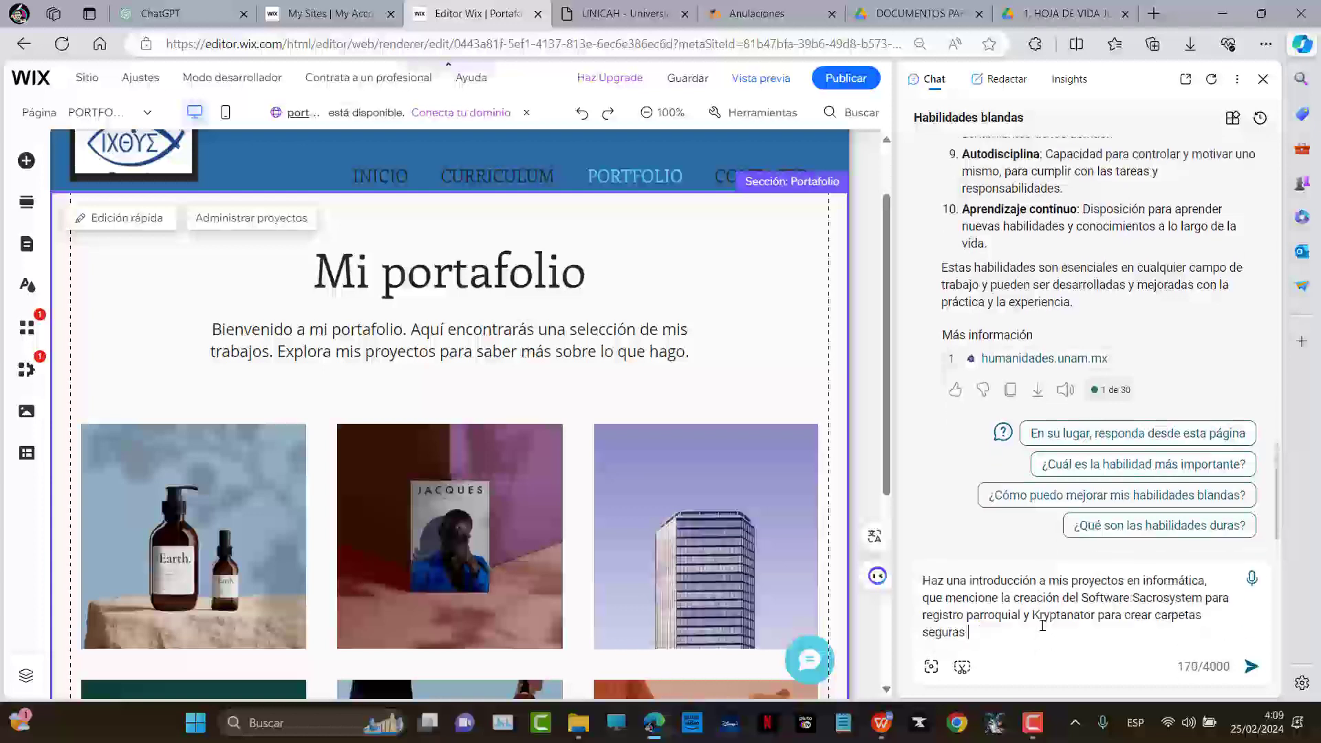
{"action": "type", "text": "con contraseña"}
Send the prompt, copy the first paragraph of Copilot's reply, and select the page's welcome text
{"action": "key", "text": "Return"}
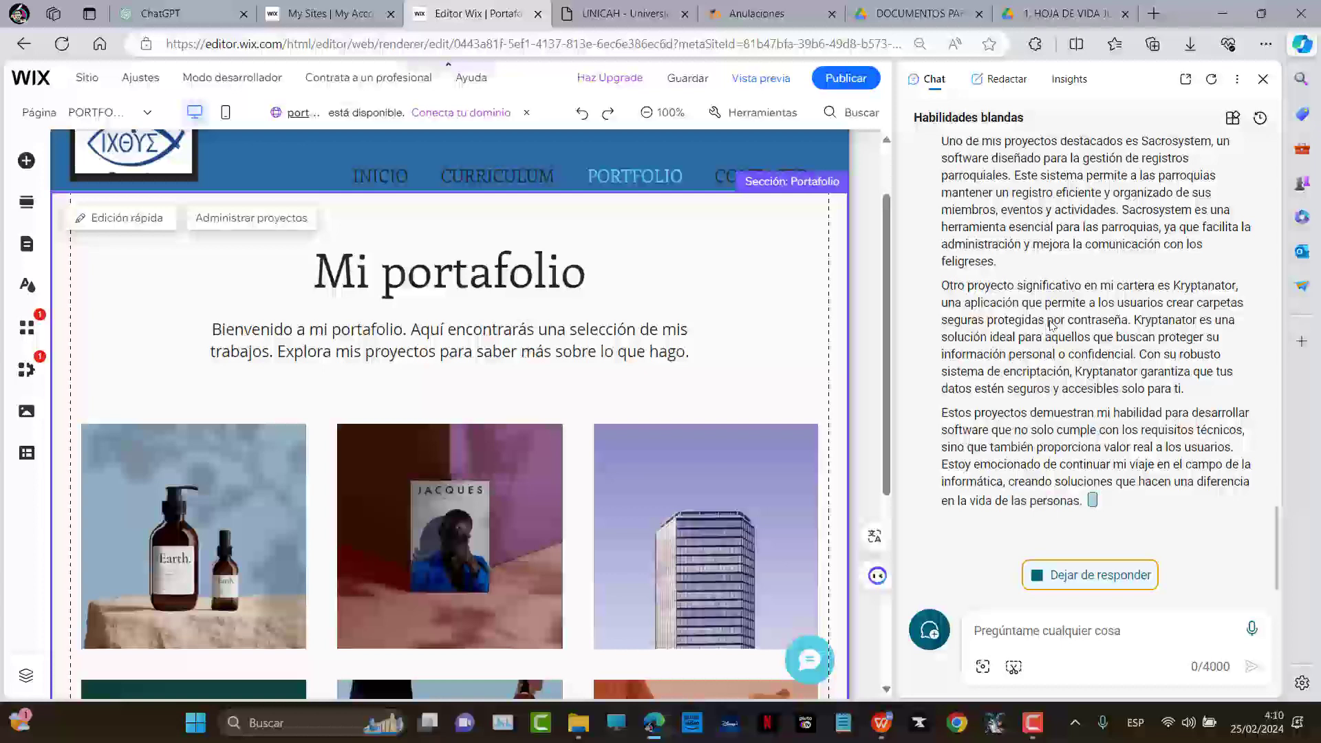
{"action": "scroll", "coordinate": [1161, 358], "scroll_direction": "up", "scroll_amount": 4}
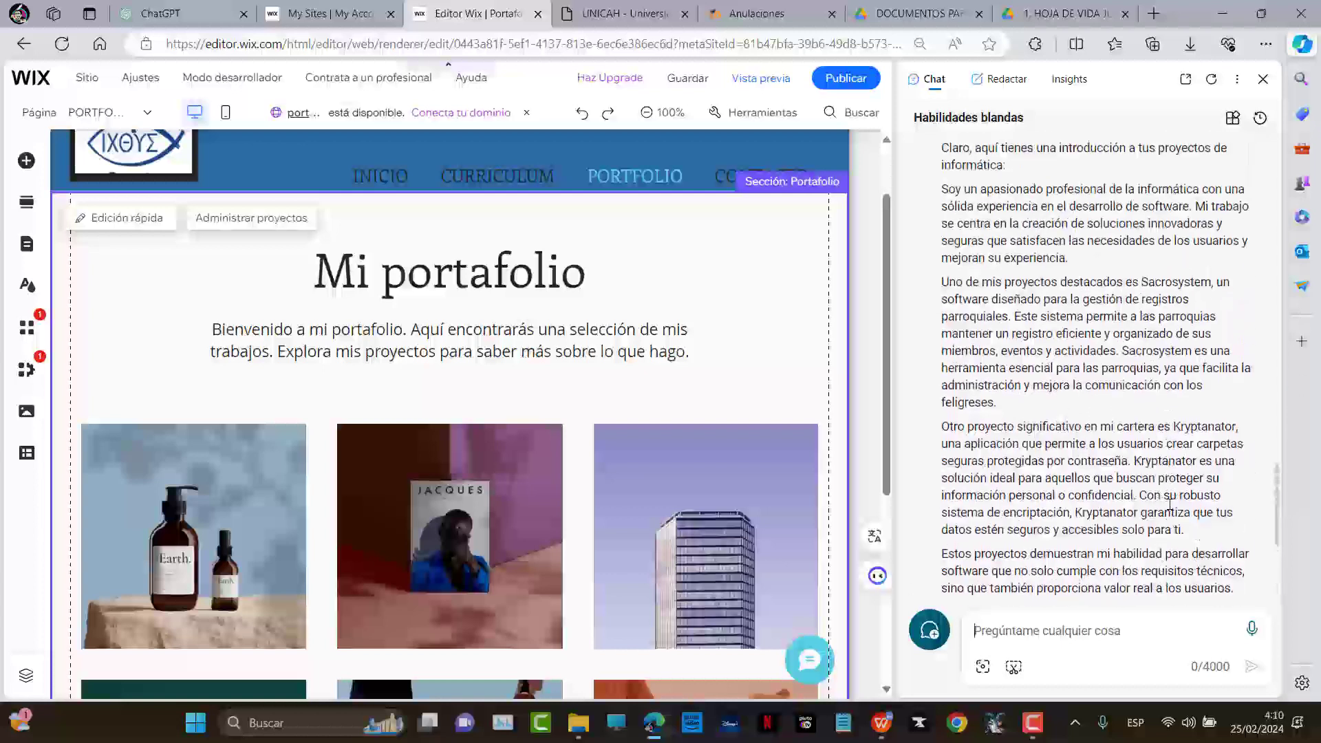
{"action": "scroll", "coordinate": [1014, 298], "scroll_direction": "up", "scroll_amount": 1}
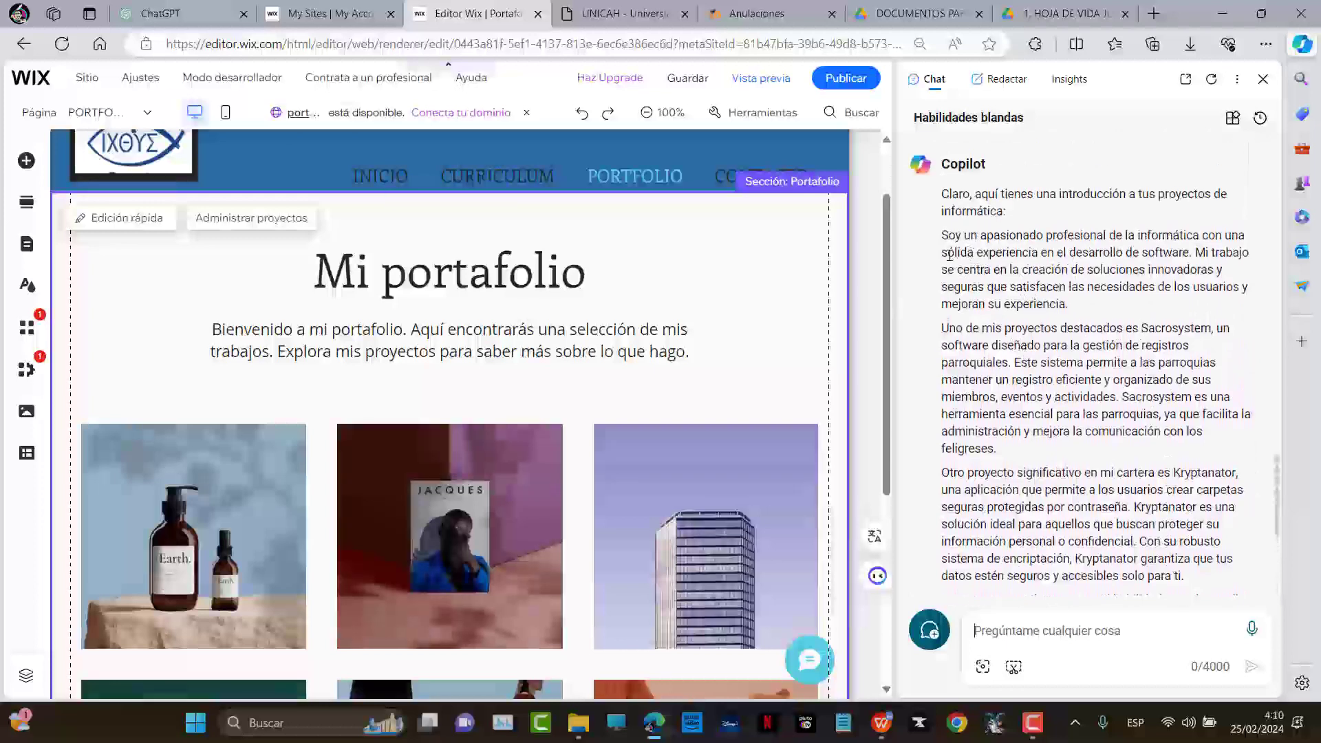
{"action": "left_click_drag", "start_coordinate": [942, 243], "coordinate": [1096, 308]}
{"action": "key", "text": "ctrl+c"}
{"action": "right_click", "coordinate": [1025, 286]}
{"action": "left_click", "coordinate": [1068, 294]}
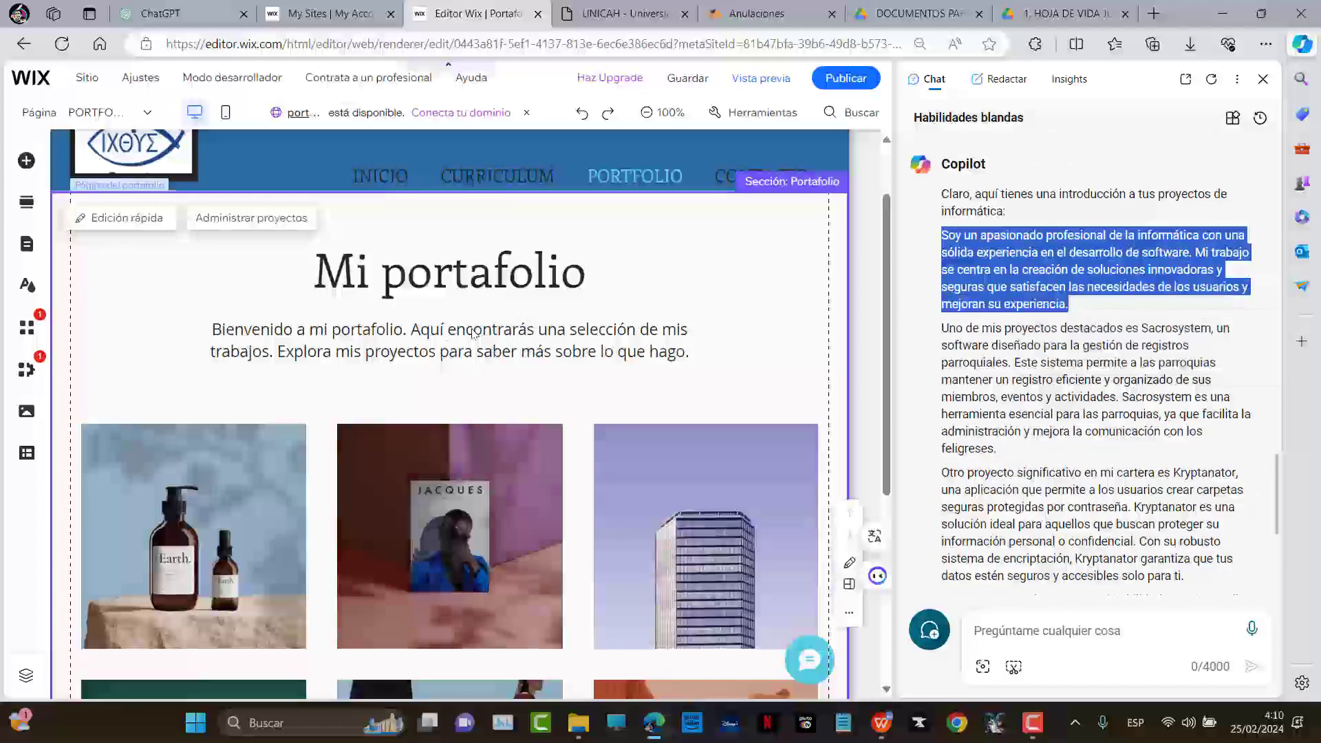
{"action": "left_click", "coordinate": [444, 340]}
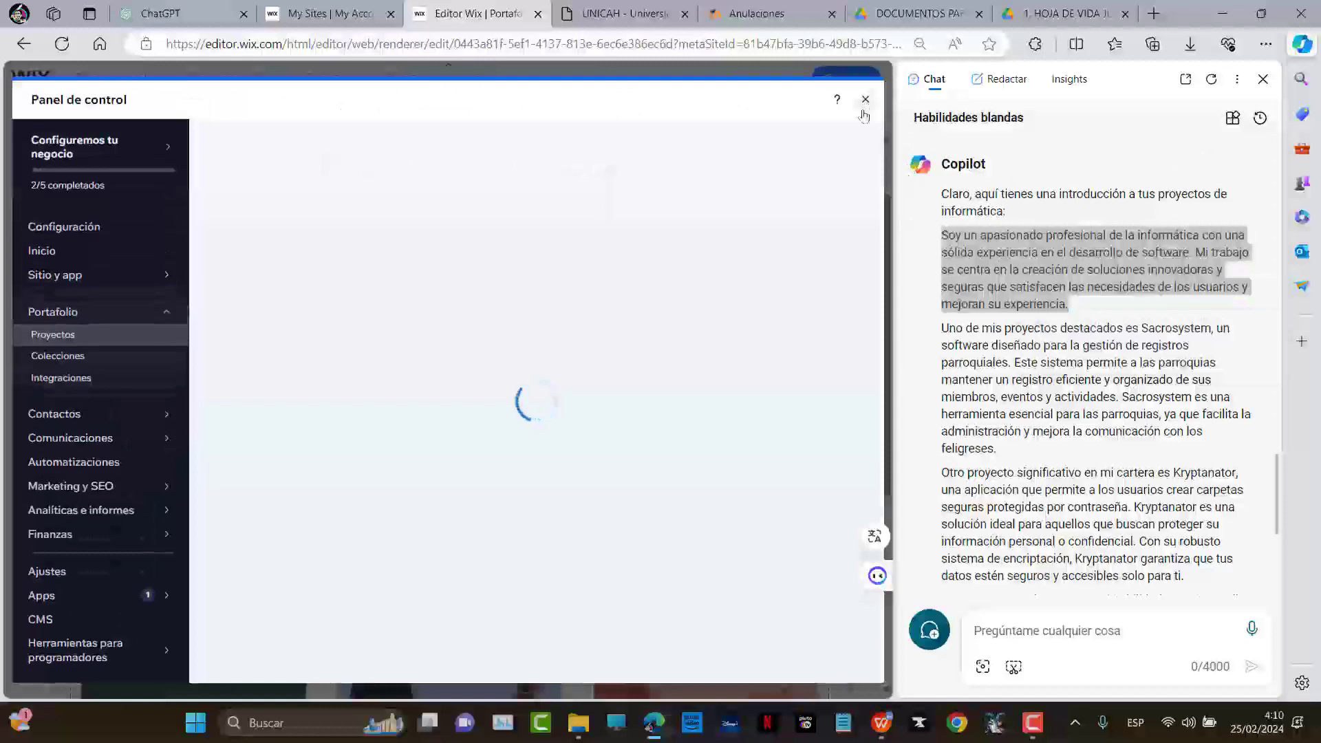
{"action": "key", "text": "Escape"}
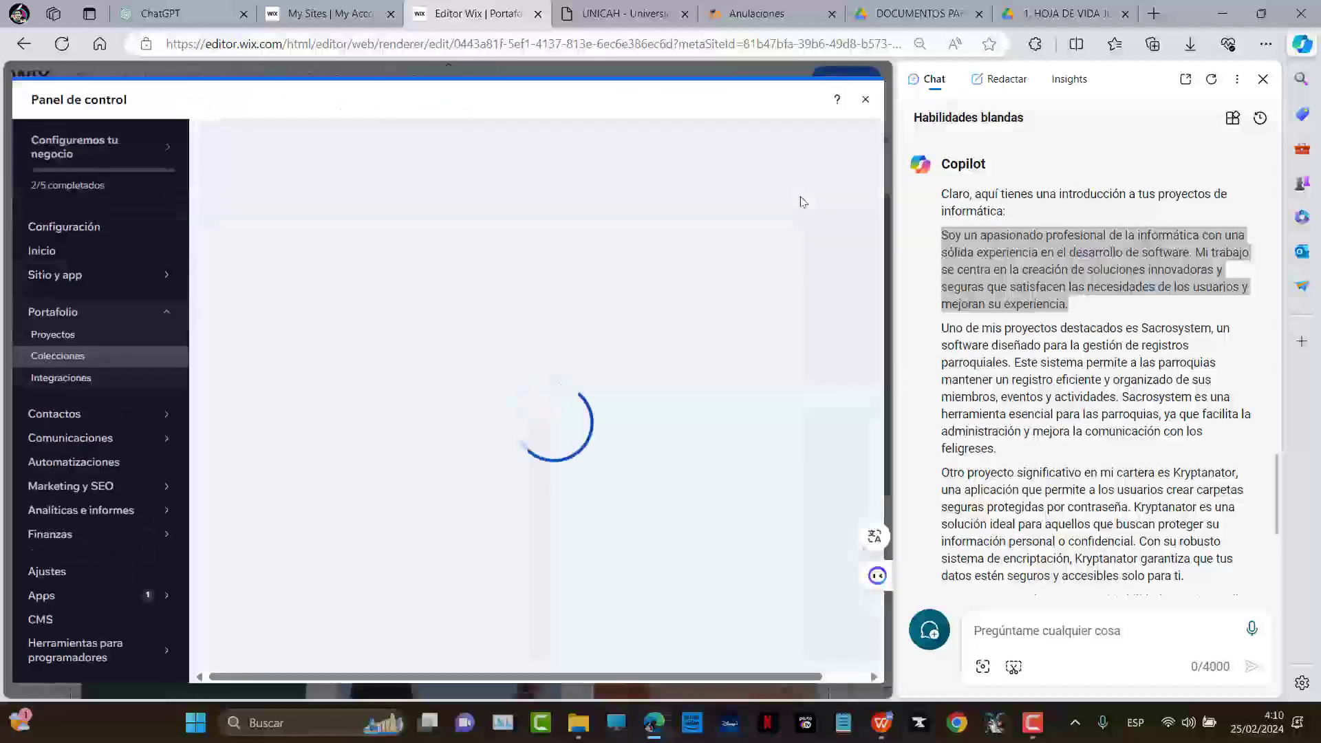
{"action": "left_click", "coordinate": [865, 99]}
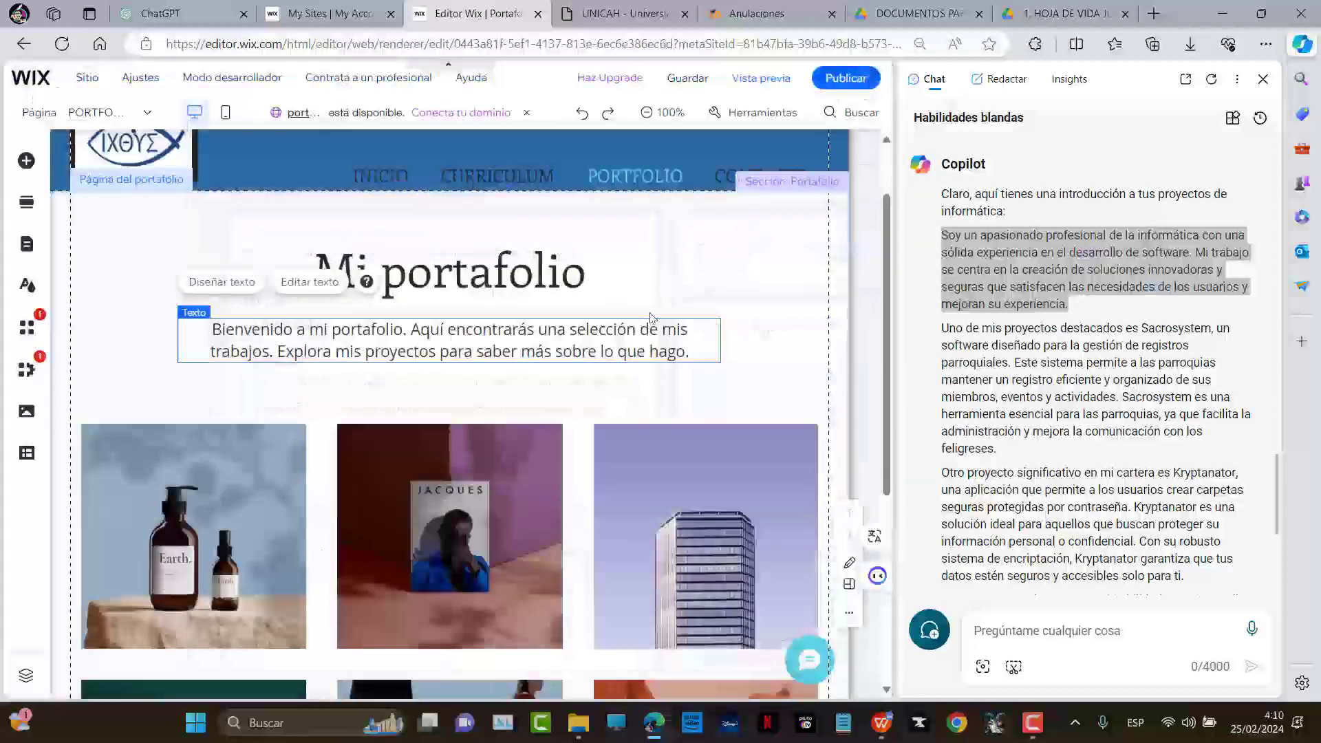
Delete the welcome text and add a paragraph under Mi portafolio holding the pasted Copilot introduction
{"action": "key", "text": "Delete"}
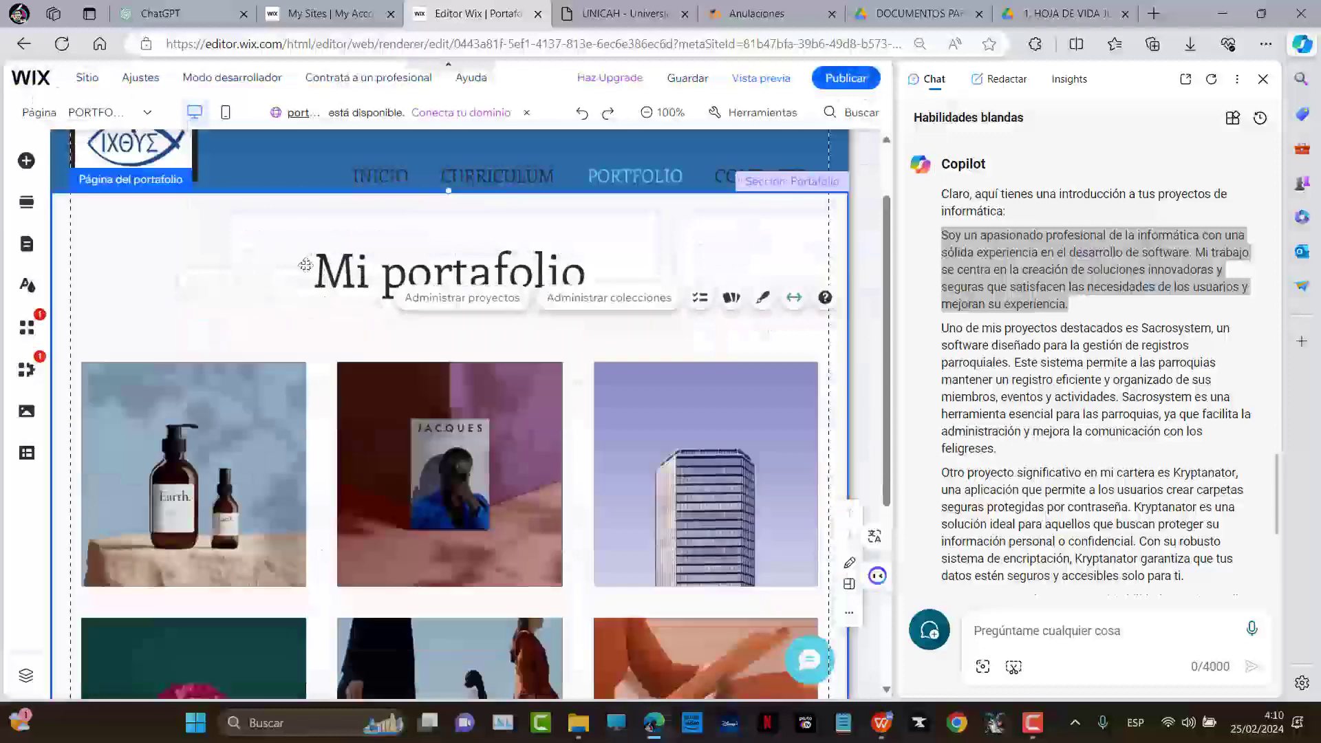
{"action": "left_click", "coordinate": [26, 161]}
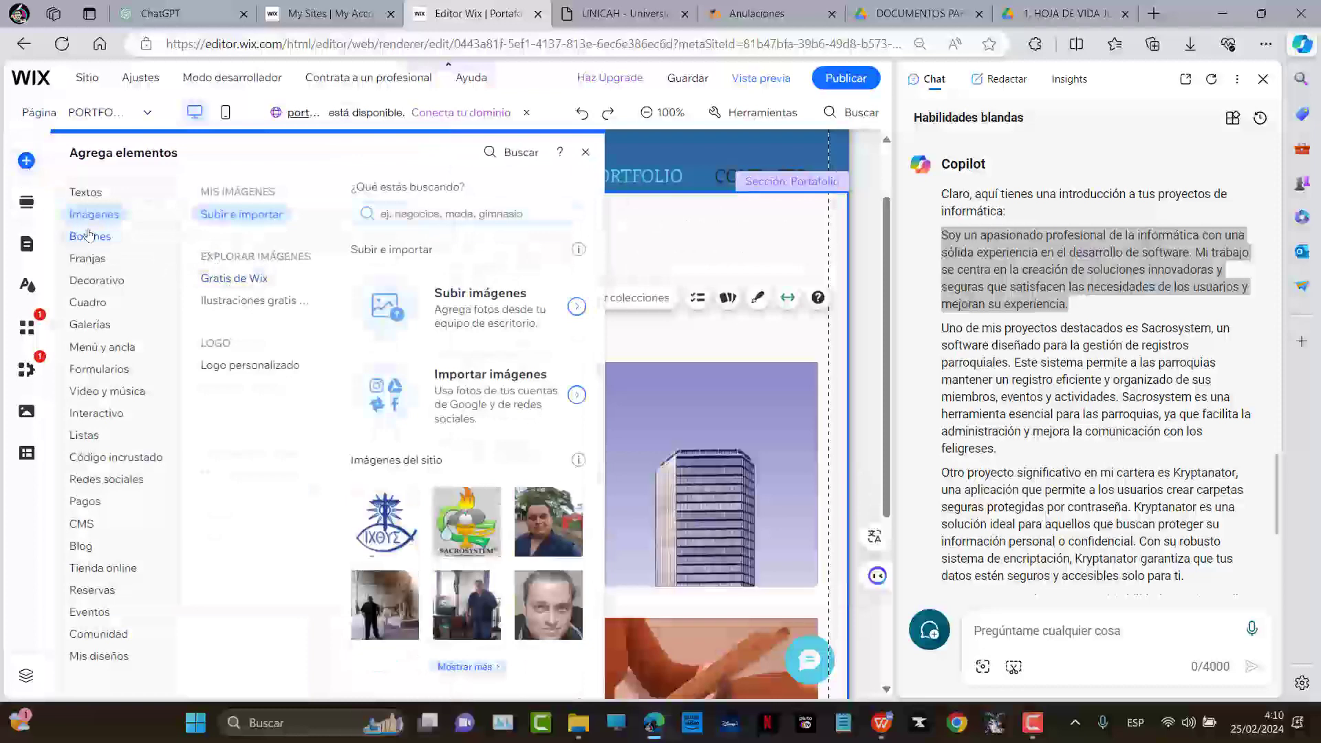
{"action": "left_click", "coordinate": [86, 192]}
{"action": "scroll", "coordinate": [431, 392], "scroll_direction": "down", "scroll_amount": 5}
{"action": "left_click_drag", "start_coordinate": [374, 261], "coordinate": [392, 332]}
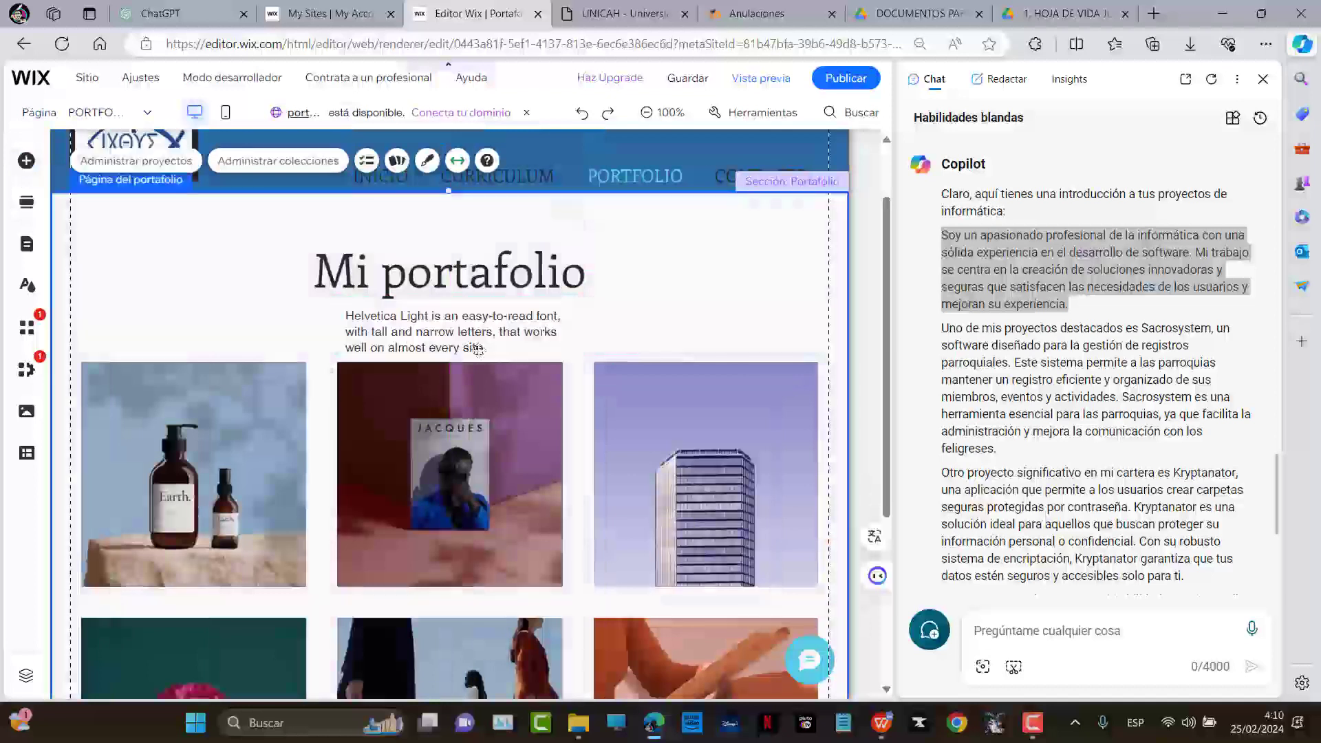
{"action": "double_click", "coordinate": [531, 337]}
{"action": "key", "text": "ctrl+v"}
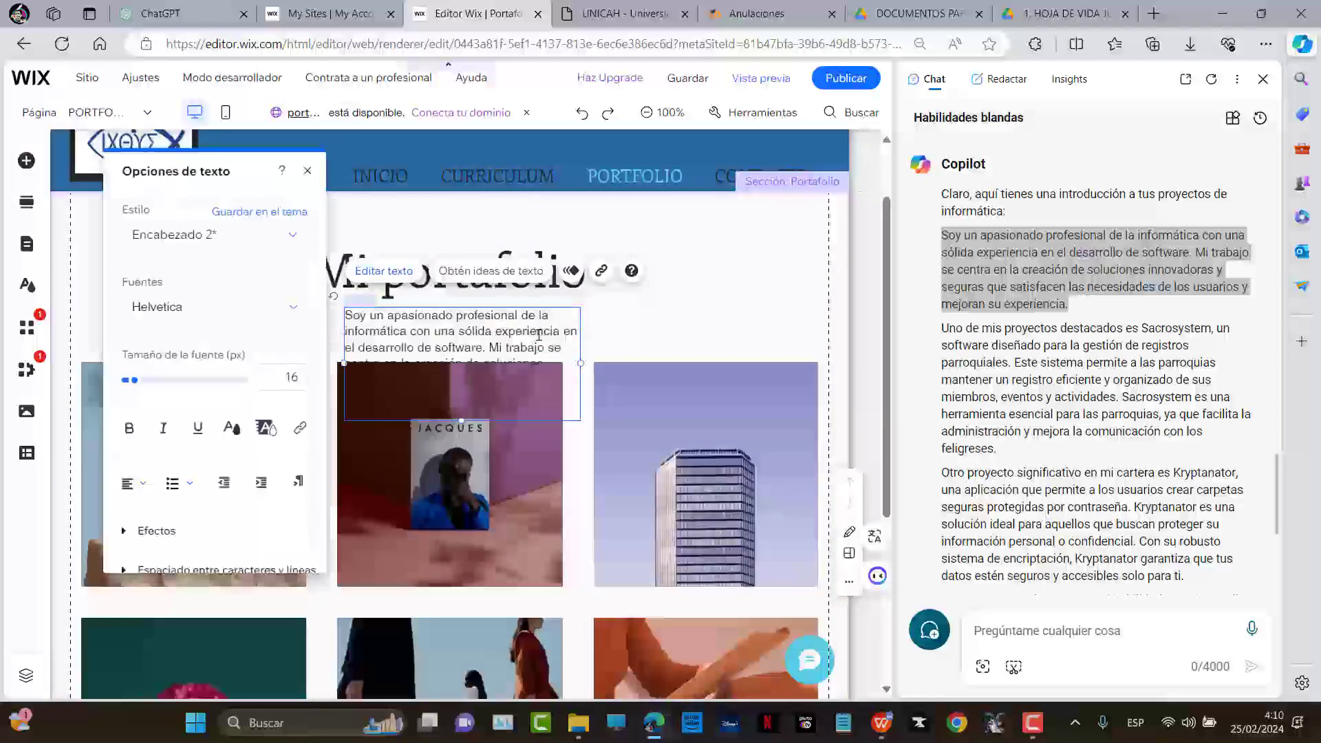
{"action": "key", "text": "Escape"}
Move the paragraph to the left edge and widen it across the page under the title
{"action": "left_click_drag", "start_coordinate": [432, 349], "coordinate": [199, 331]}
{"action": "left_click_drag", "start_coordinate": [344, 341], "coordinate": [801, 341]}
{"action": "left_click_drag", "start_coordinate": [684, 318], "coordinate": [697, 337]}
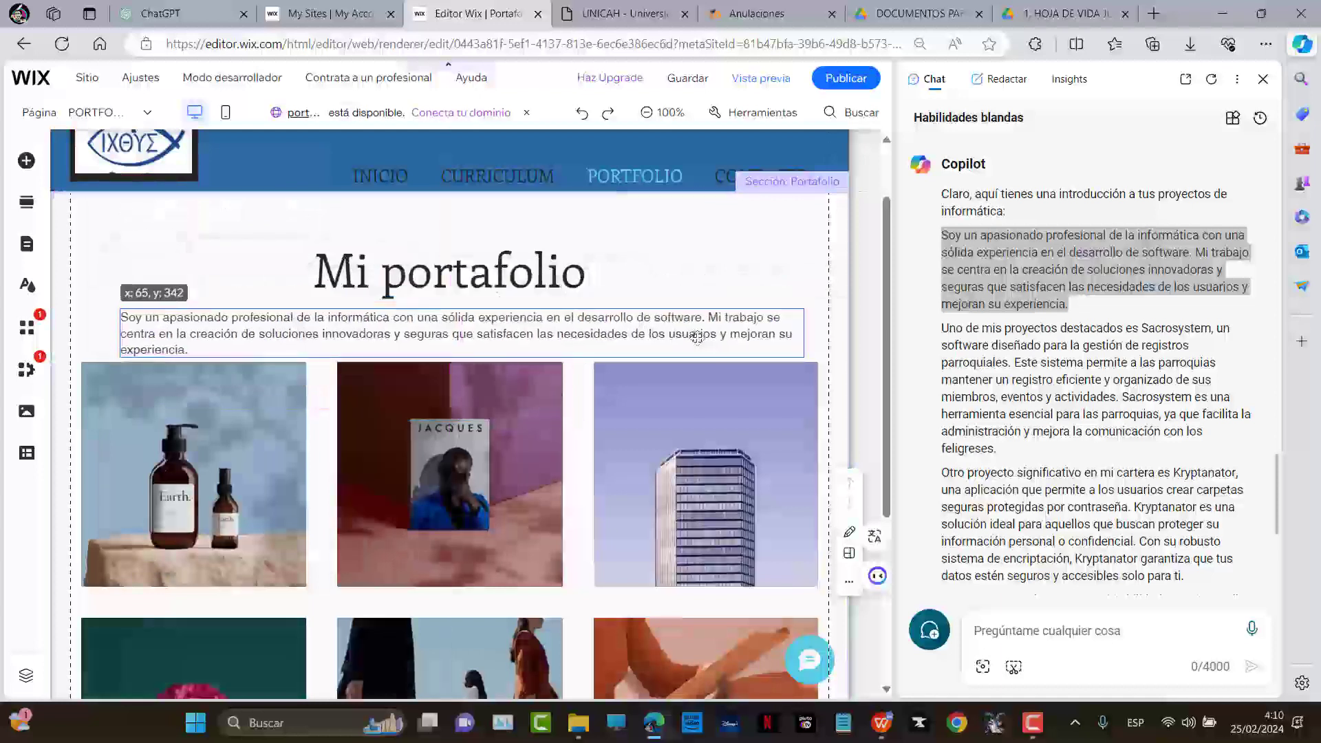
{"action": "scroll", "coordinate": [695, 342], "scroll_direction": "down", "scroll_amount": 4}
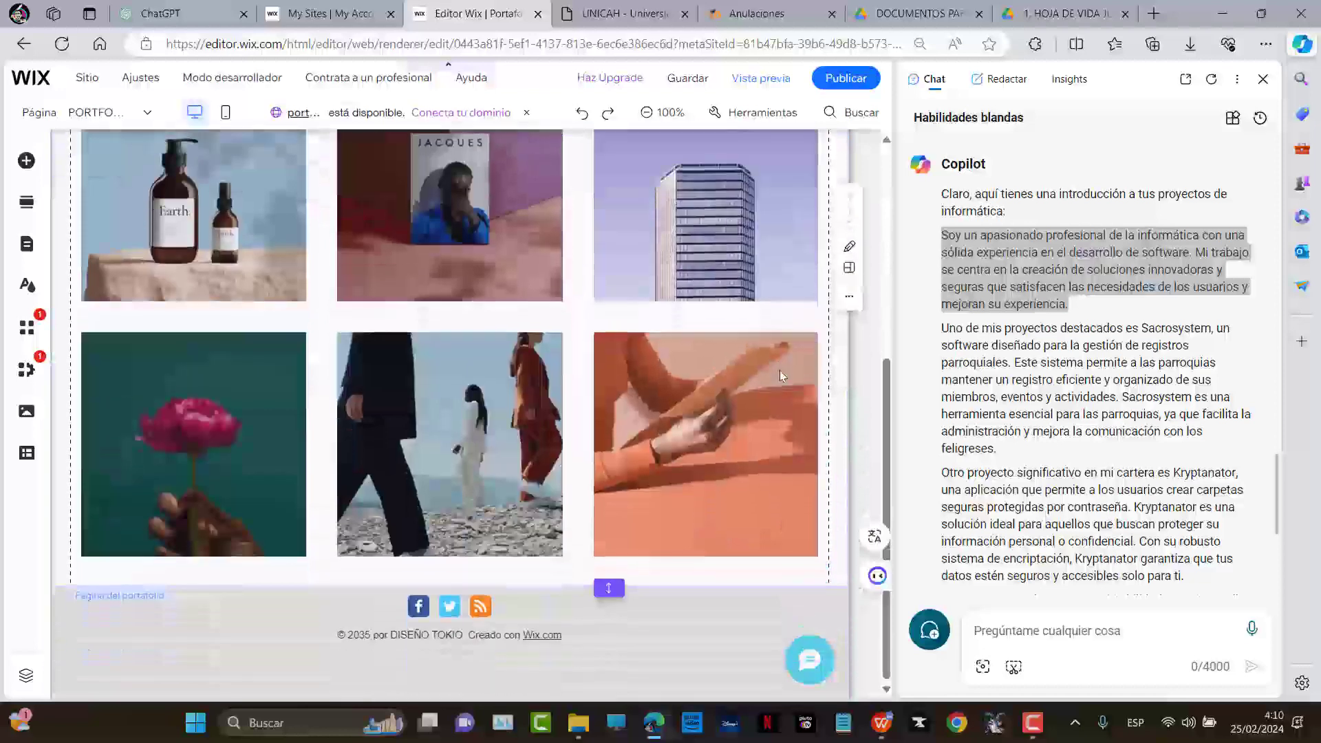
Delete the Pro Gallery and stretch the Mi portafolio section much taller
{"action": "left_click", "coordinate": [767, 389]}
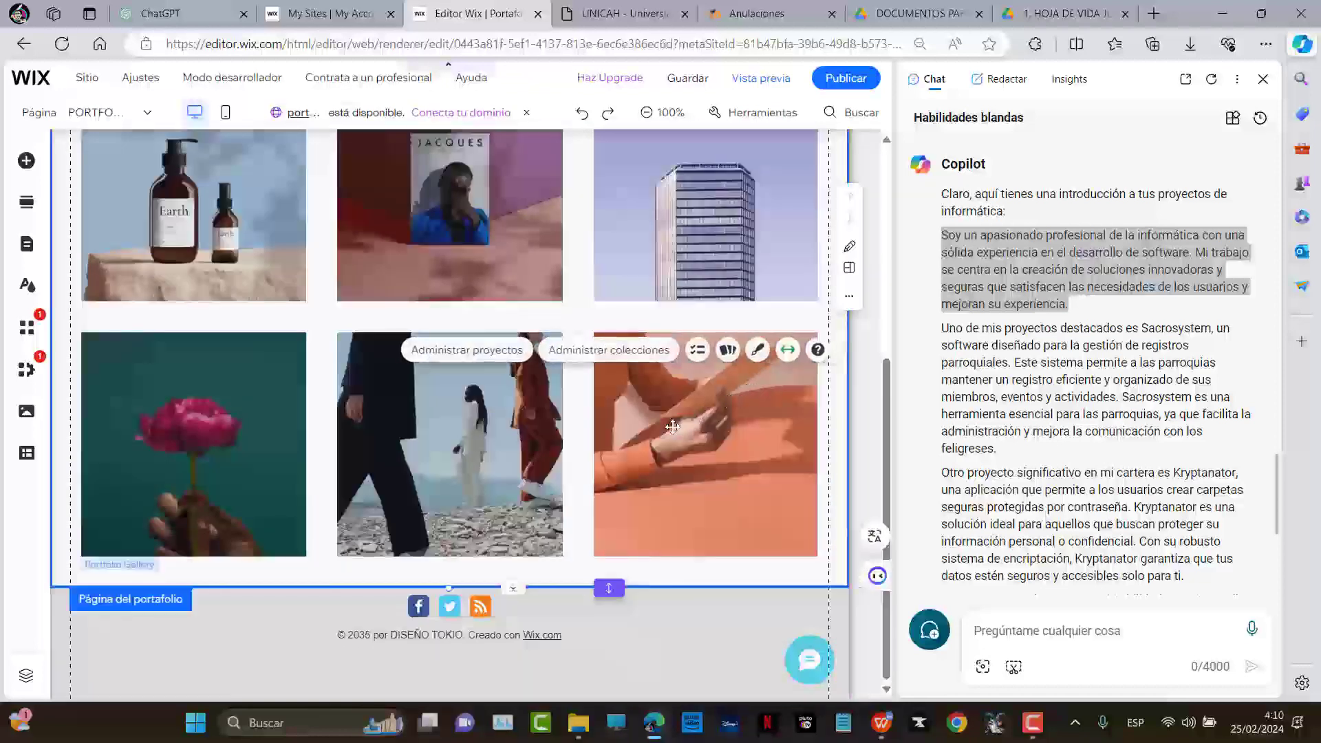
{"action": "key", "text": "Delete"}
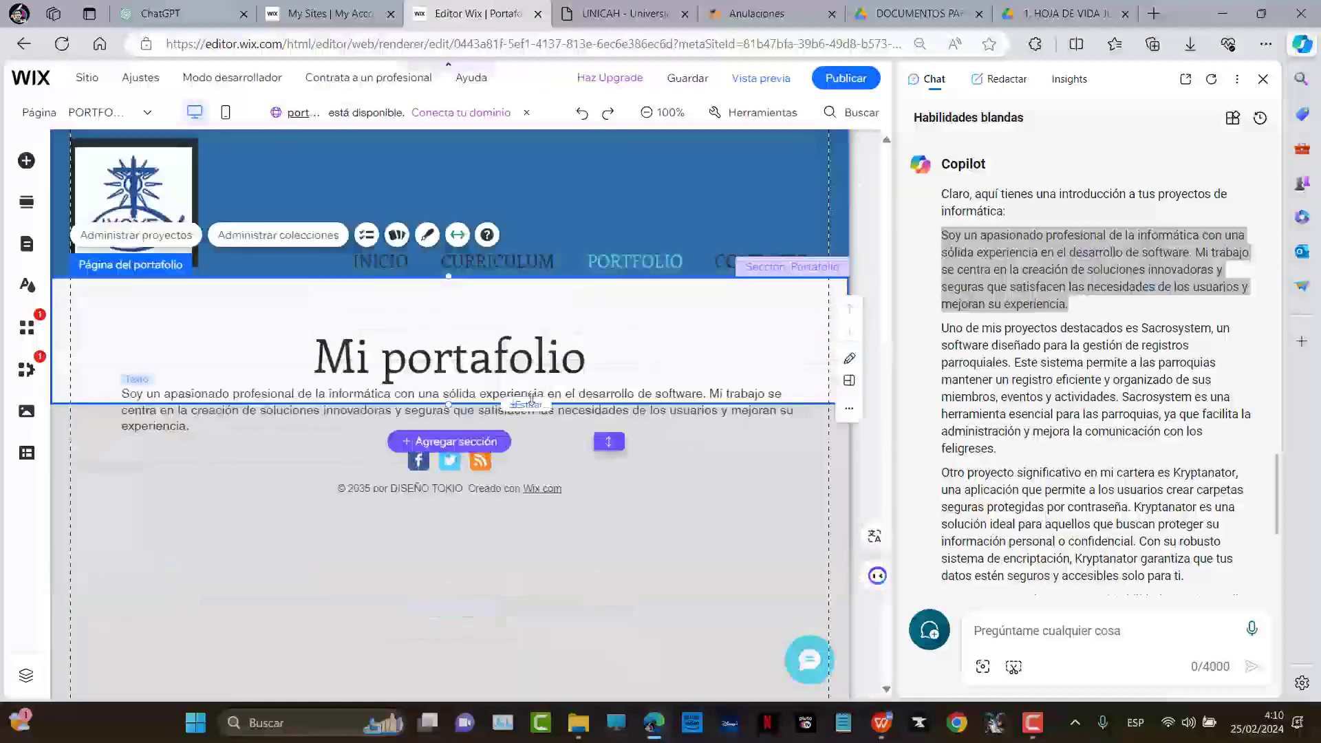
{"action": "left_click_drag", "start_coordinate": [515, 399], "coordinate": [560, 672]}
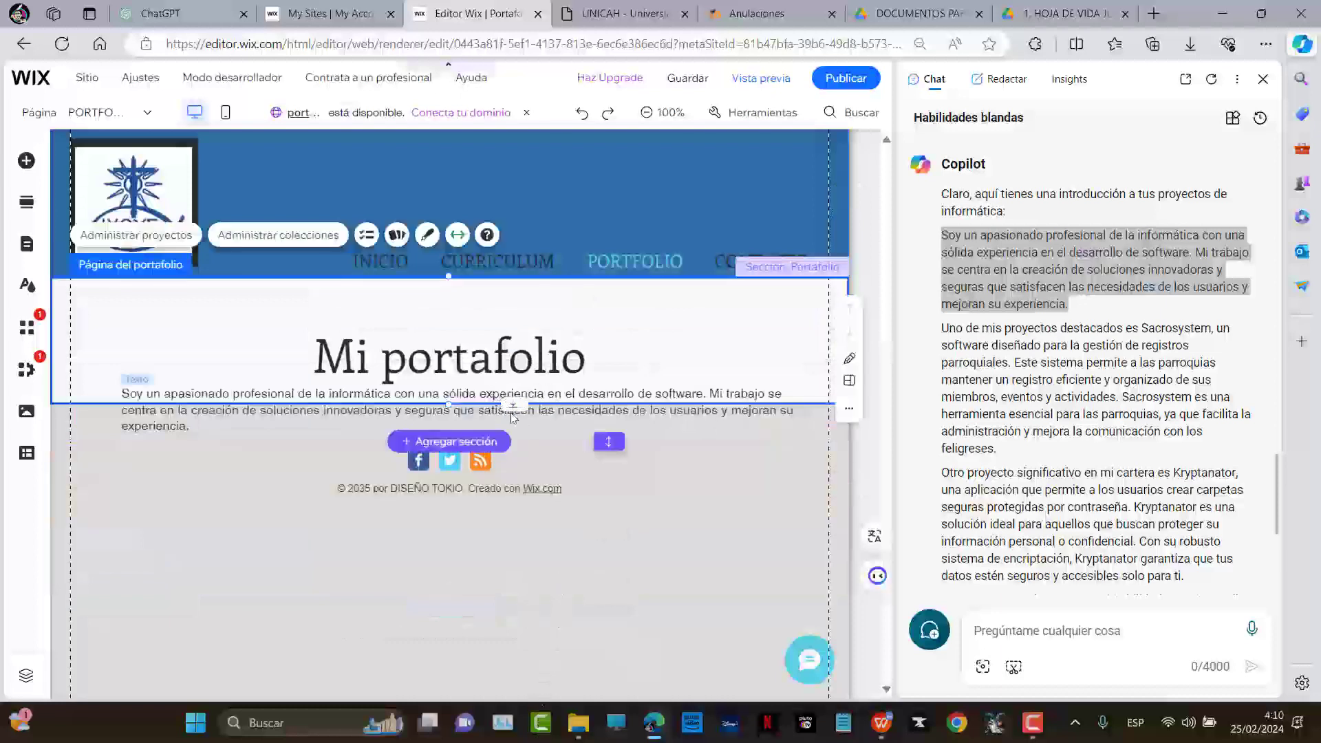
{"action": "left_click_drag", "start_coordinate": [511, 404], "coordinate": [537, 550]}
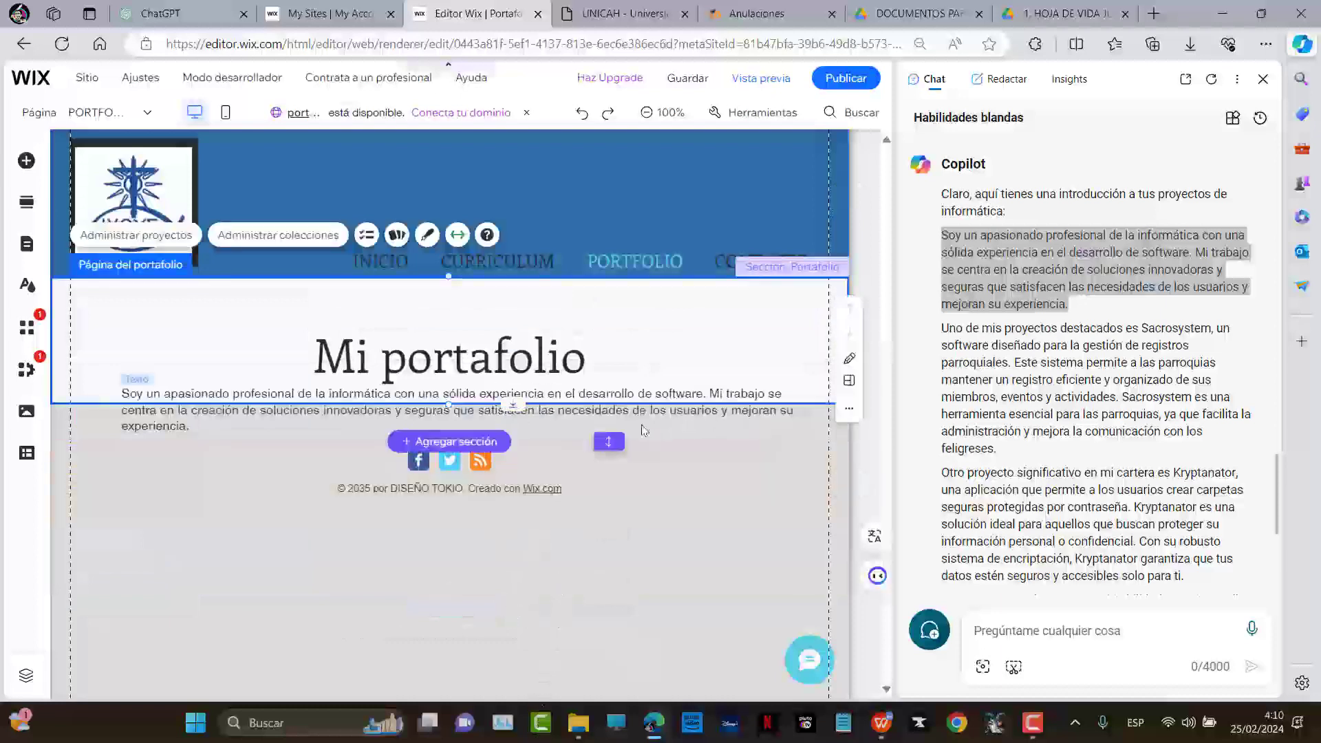
{"action": "left_click_drag", "start_coordinate": [605, 443], "coordinate": [637, 544]}
{"action": "scroll", "coordinate": [630, 479], "scroll_direction": "down", "scroll_amount": 2}
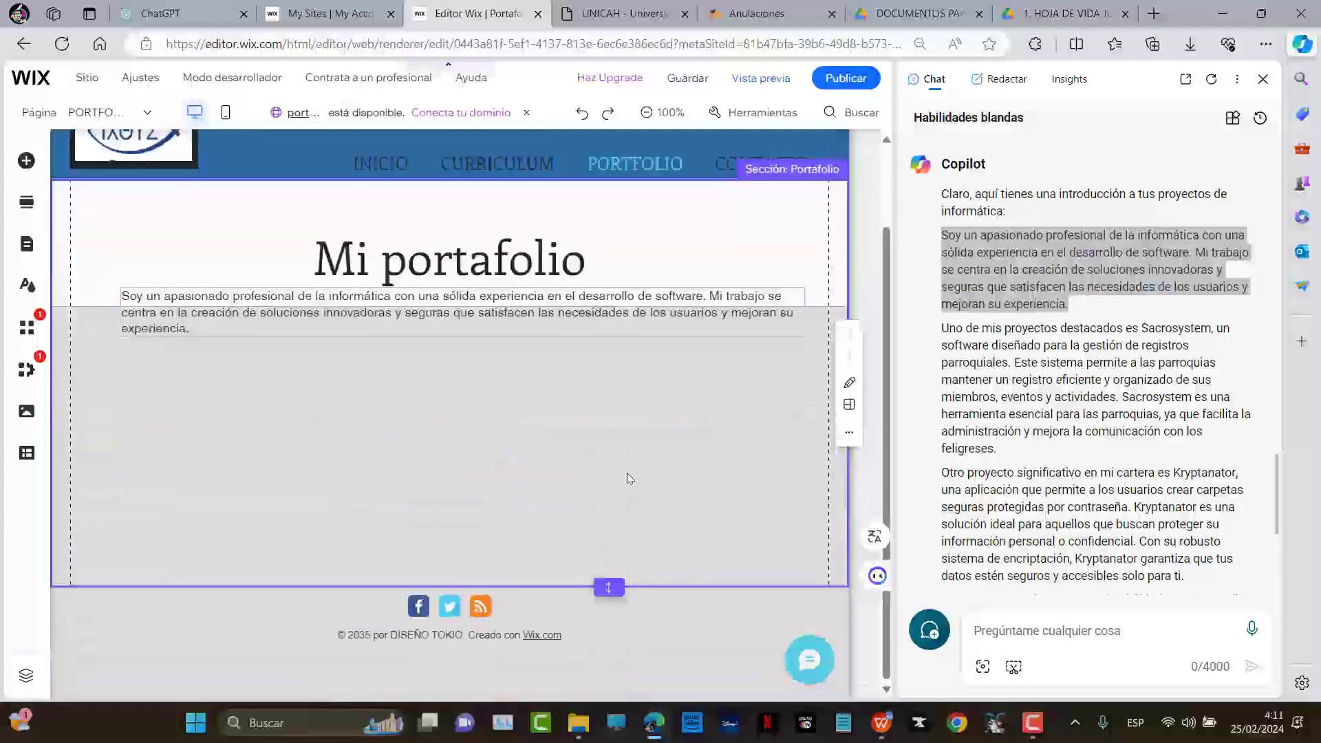
{"action": "left_click_drag", "start_coordinate": [611, 588], "coordinate": [611, 716]}
{"action": "scroll", "coordinate": [608, 557], "scroll_direction": "down", "scroll_amount": 2}
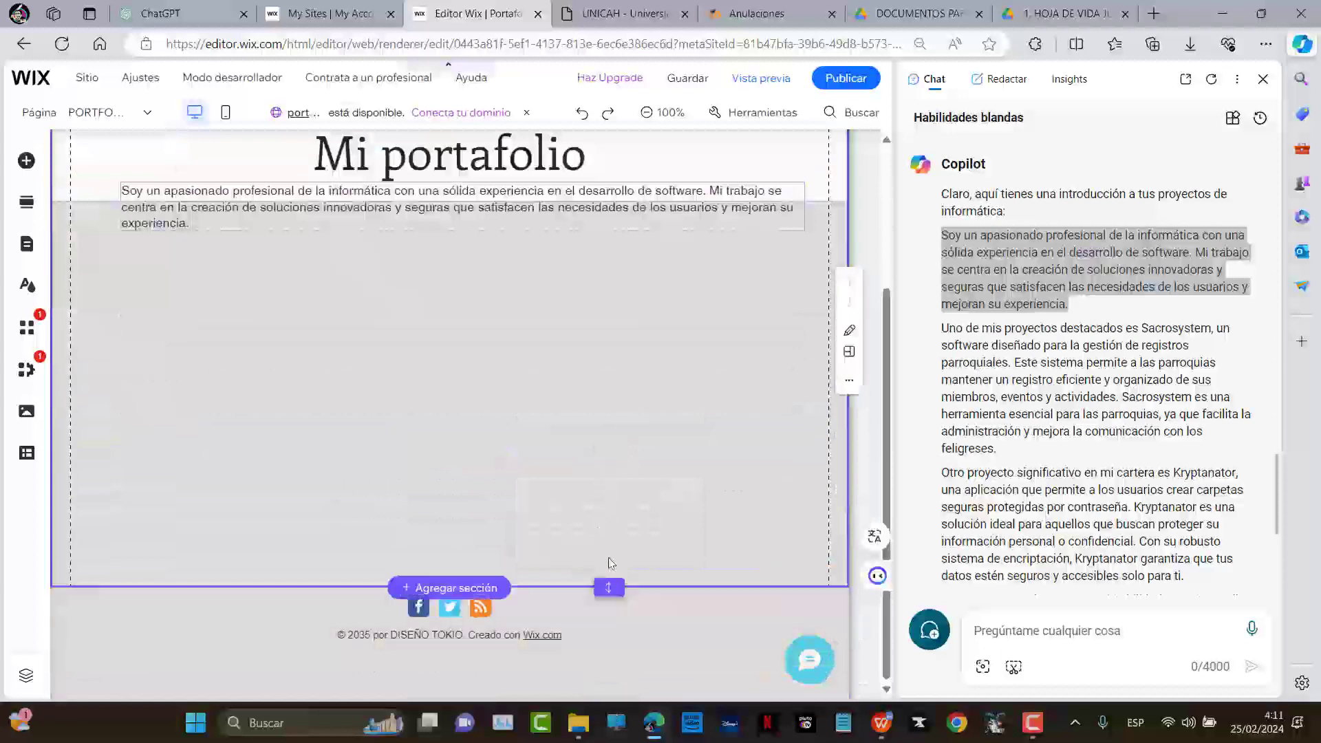
{"action": "left_click_drag", "start_coordinate": [603, 587], "coordinate": [619, 671]}
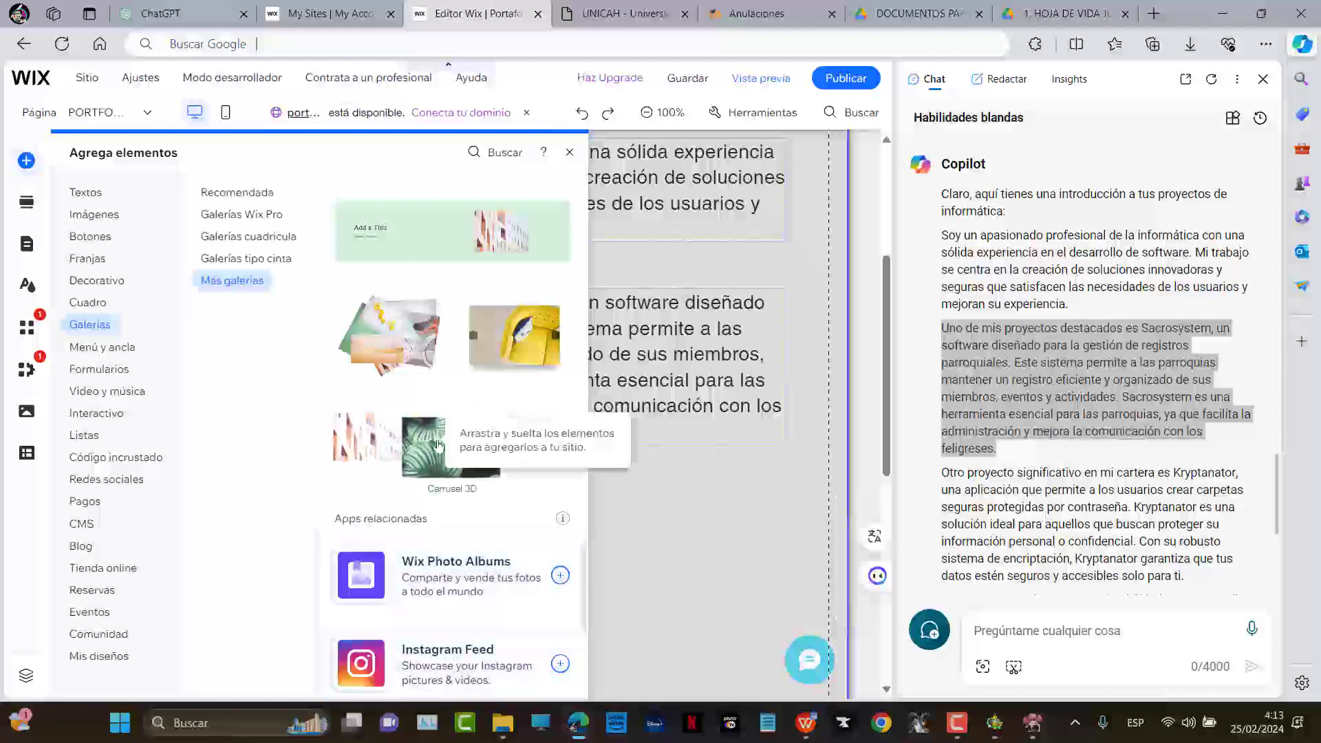
Place a 3D carousel gallery beneath the Sacrosystem paragraph and nudge it slightly up and right
{"action": "left_click_drag", "start_coordinate": [437, 445], "coordinate": [694, 494]}
{"action": "left_click_drag", "start_coordinate": [541, 445], "coordinate": [541, 445]}
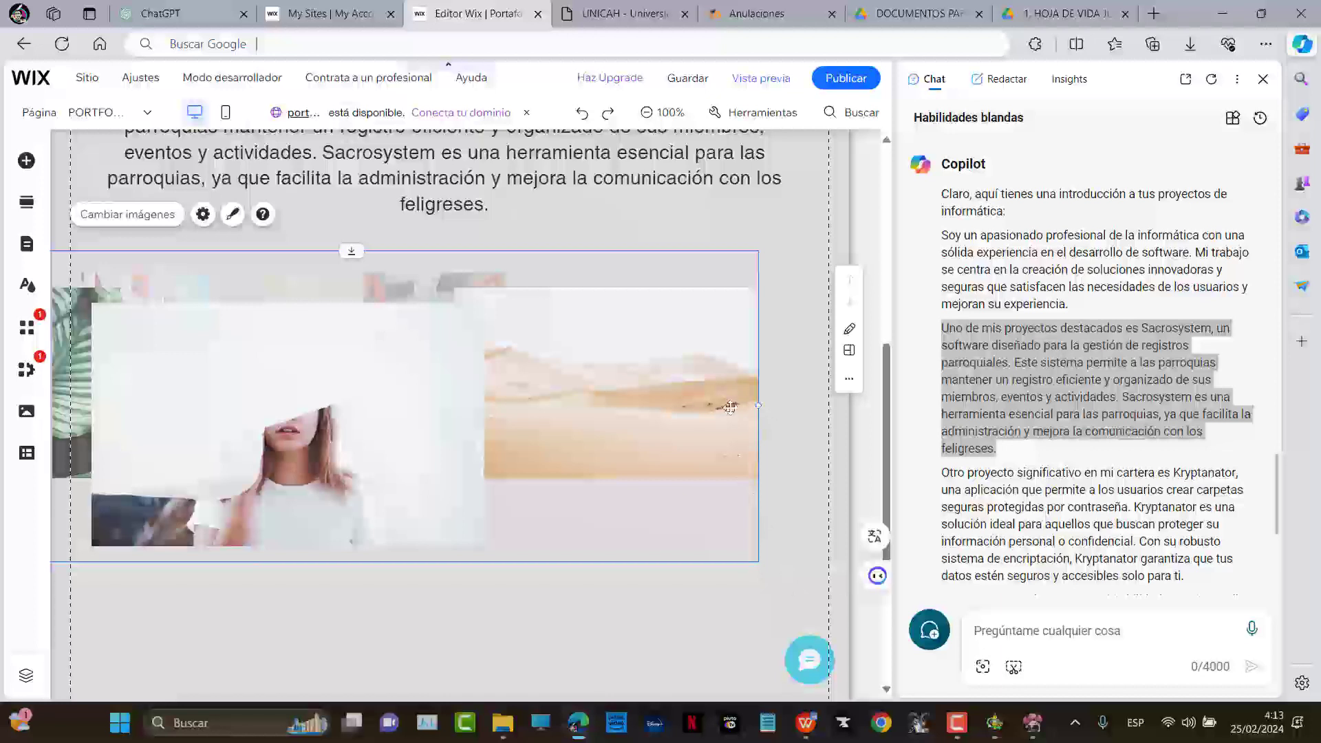
{"action": "left_click_drag", "start_coordinate": [544, 399], "coordinate": [578, 376]}
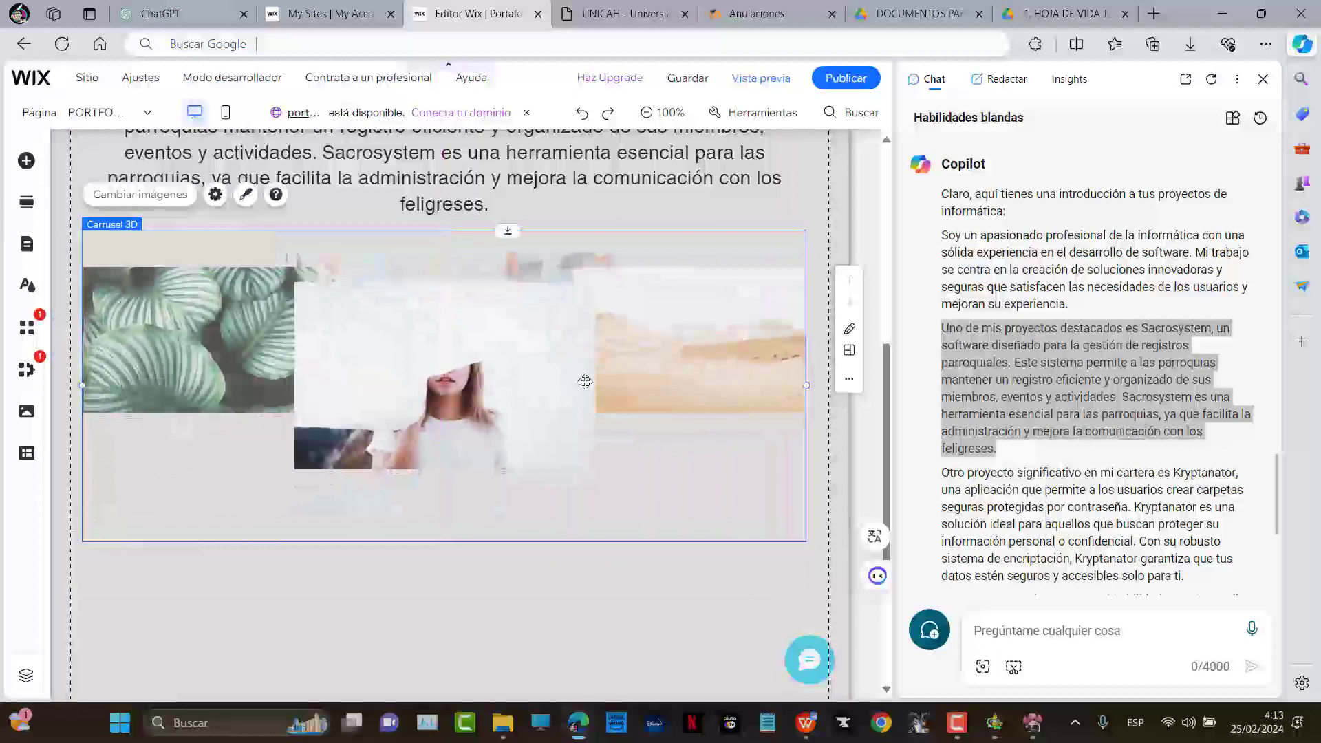
{"action": "scroll", "coordinate": [585, 381], "scroll_direction": "up", "scroll_amount": 3}
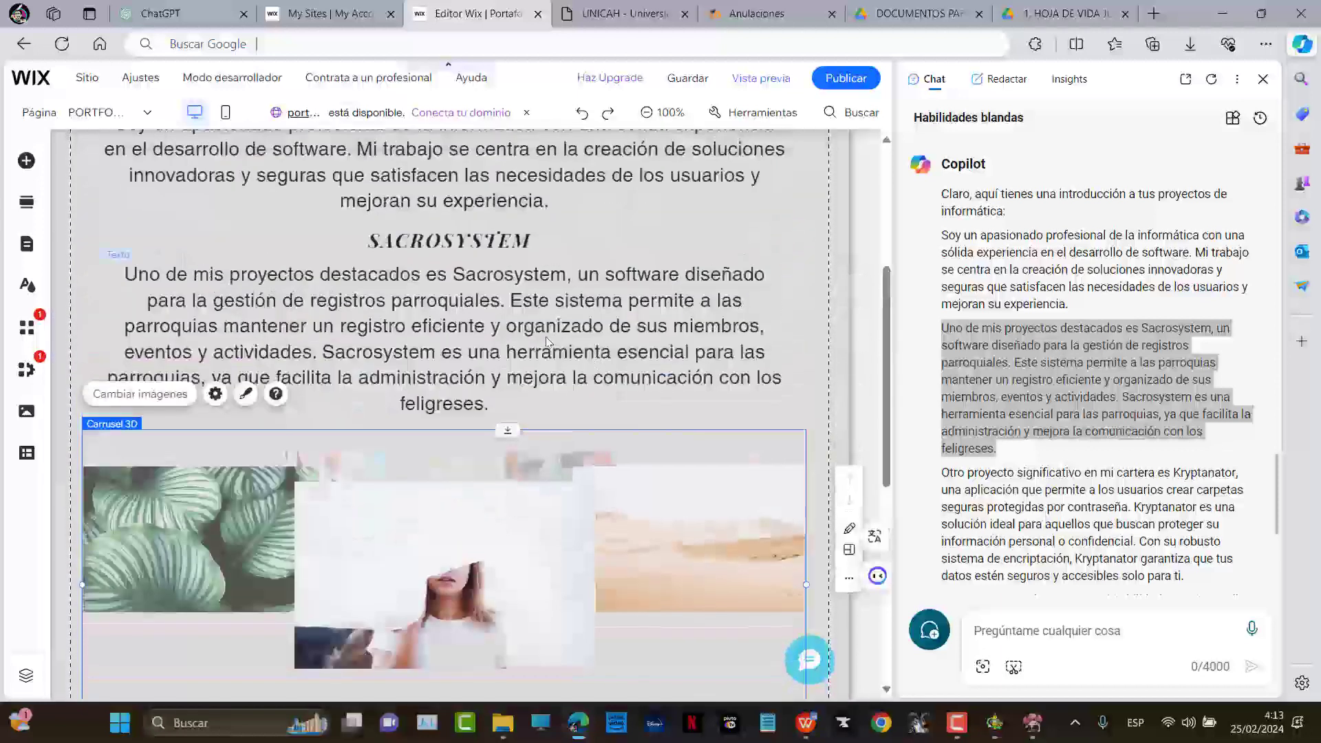
Move the SACROSYSTEM heading and paragraph together below the 3D carousel
{"action": "left_click", "coordinate": [537, 292]}
{"action": "left_click", "coordinate": [476, 246]}
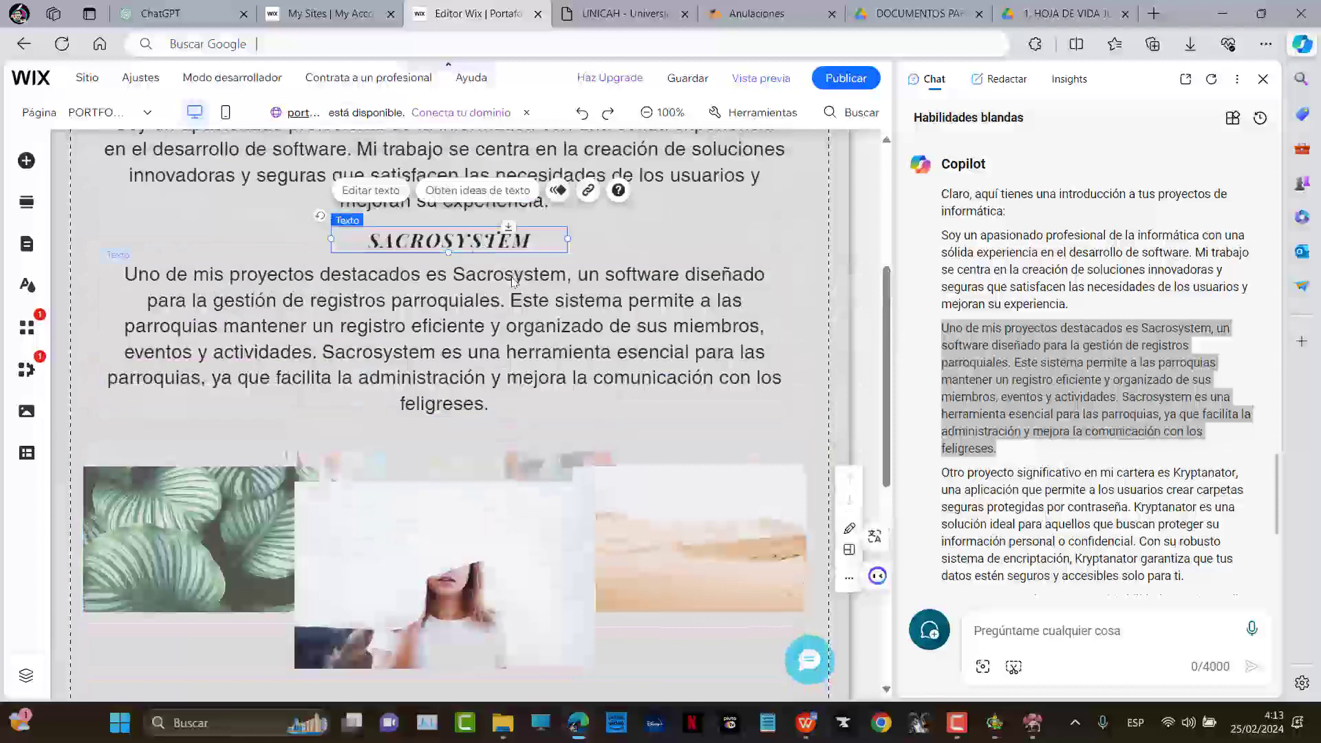
{"action": "left_click", "coordinate": [521, 277], "text": "shift"}
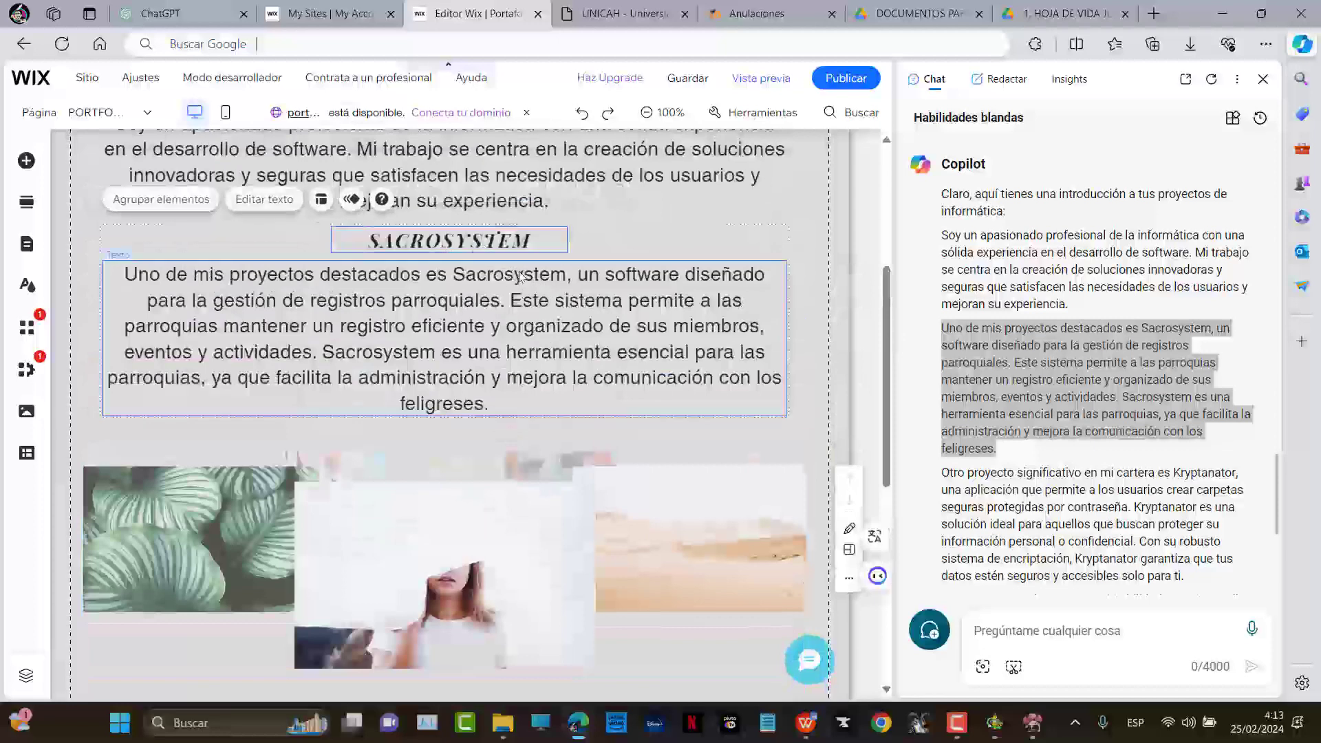
{"action": "scroll", "coordinate": [643, 394], "scroll_direction": "down", "scroll_amount": 4}
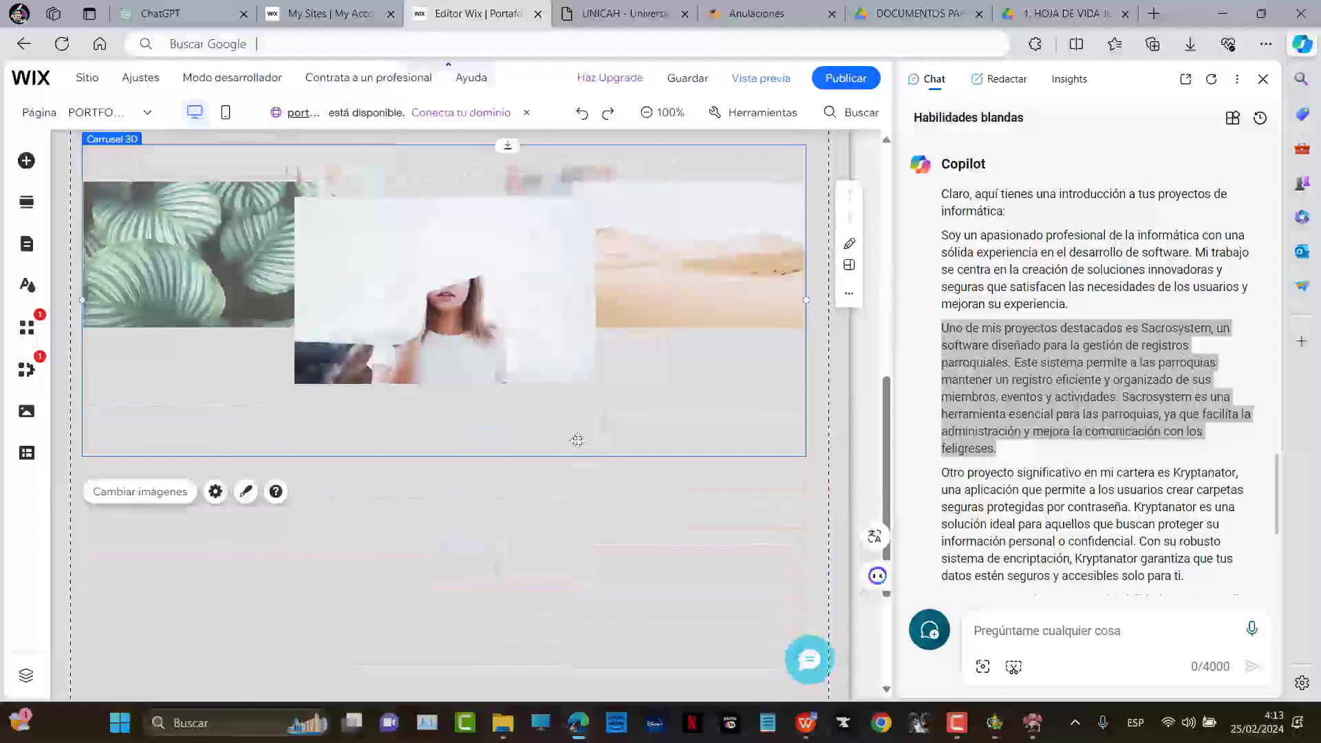
{"action": "left_click_drag", "start_coordinate": [541, 384], "coordinate": [540, 514]}
{"action": "left_click", "coordinate": [524, 461]}
{"action": "left_click", "coordinate": [512, 481]}
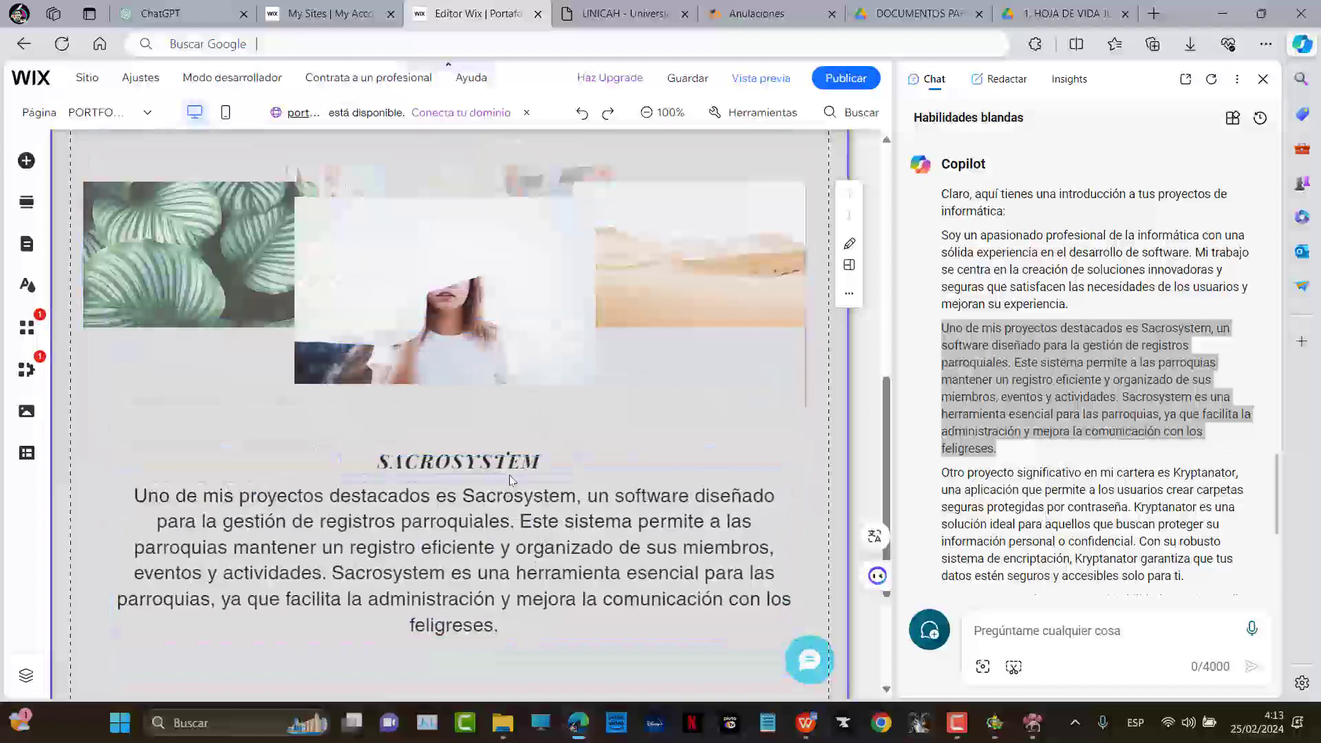
{"action": "left_click", "coordinate": [512, 538]}
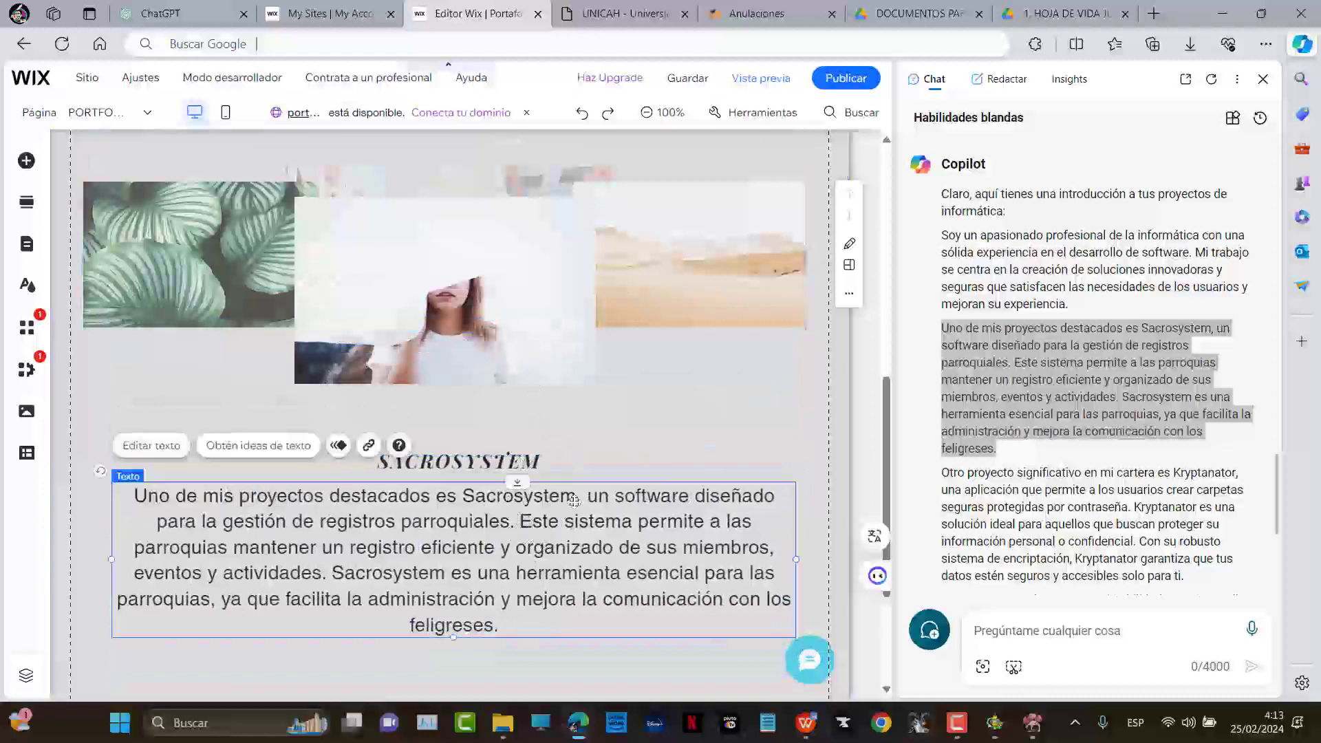
{"action": "left_click", "coordinate": [490, 468], "text": "shift"}
{"action": "left_click_drag", "start_coordinate": [491, 468], "coordinate": [493, 481]}
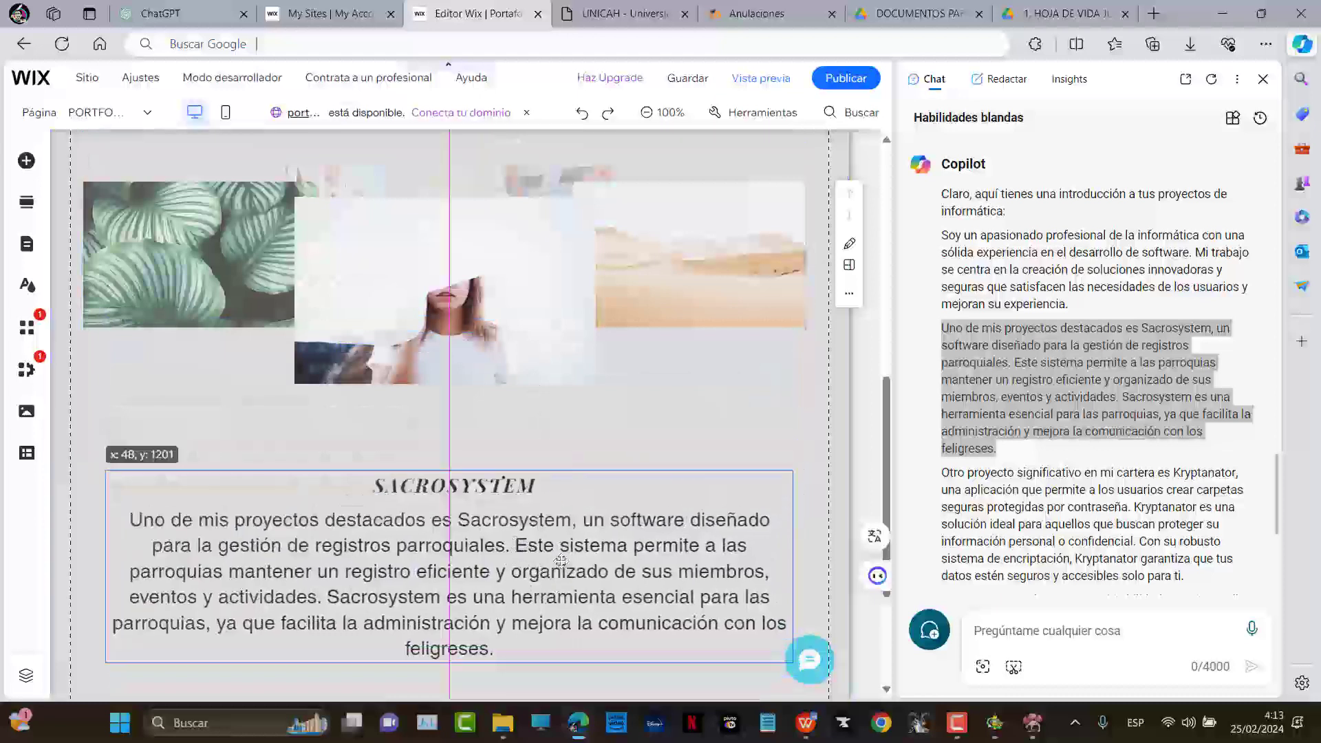
Copy Copilot's Kryptanator paragraph and paste it over the text below the carousel
{"action": "scroll", "coordinate": [969, 289], "scroll_direction": "down", "scroll_amount": 3}
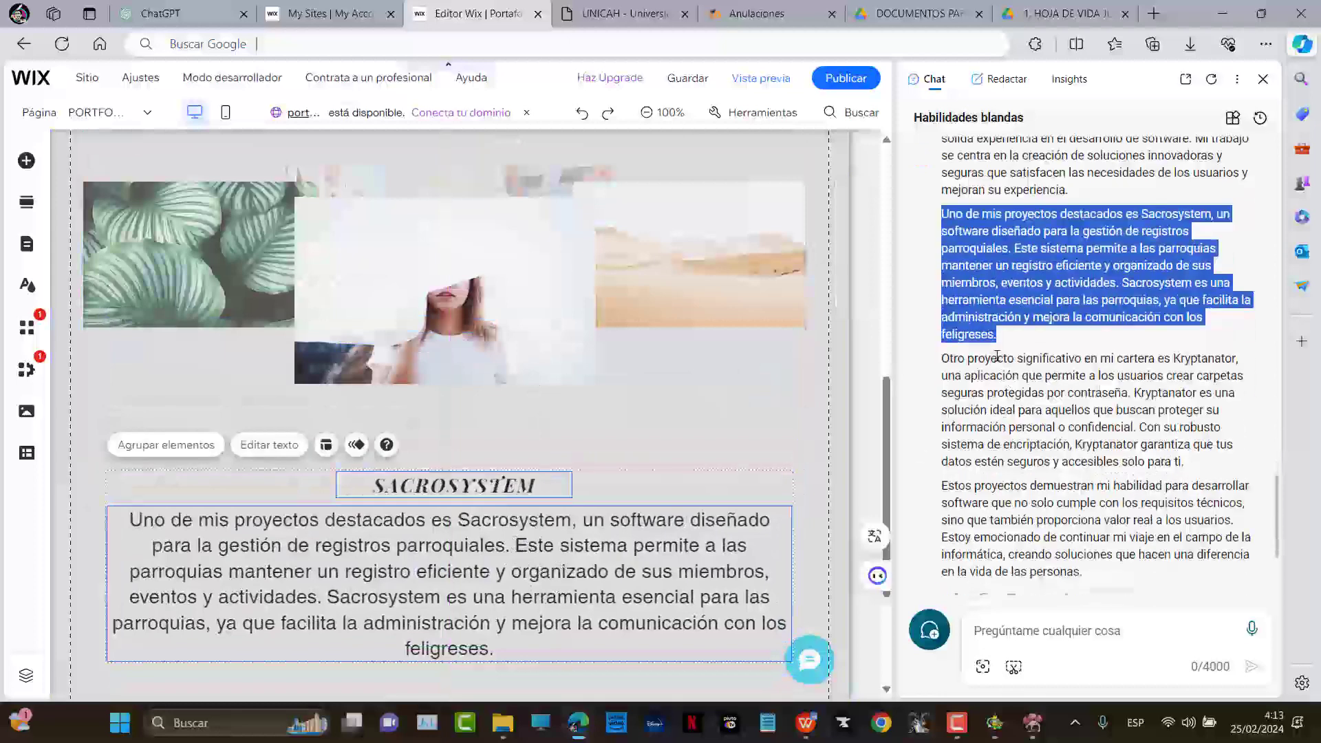
{"action": "left_click_drag", "start_coordinate": [944, 292], "coordinate": [1214, 399]}
{"action": "key", "text": "ctrl+c"}
{"action": "right_click", "coordinate": [1088, 333]}
{"action": "left_click", "coordinate": [1101, 348]}
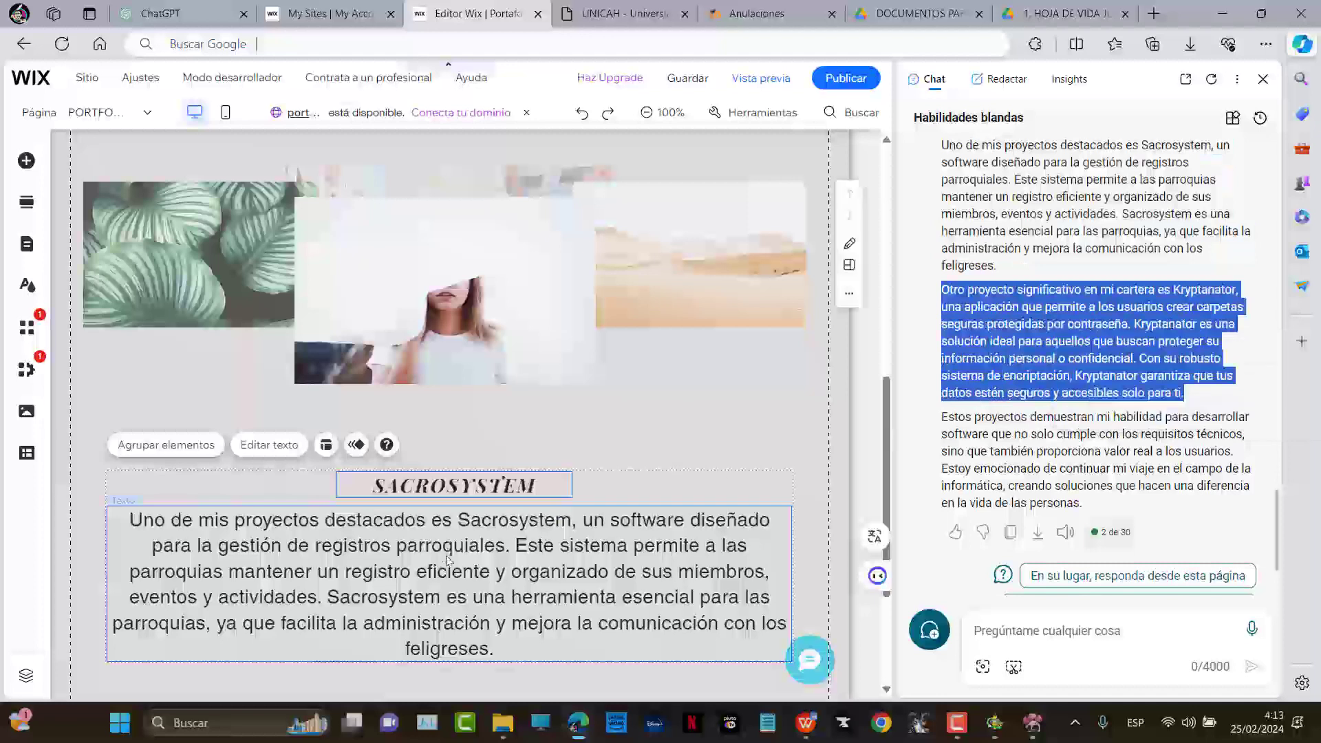
{"action": "left_click", "coordinate": [456, 553]}
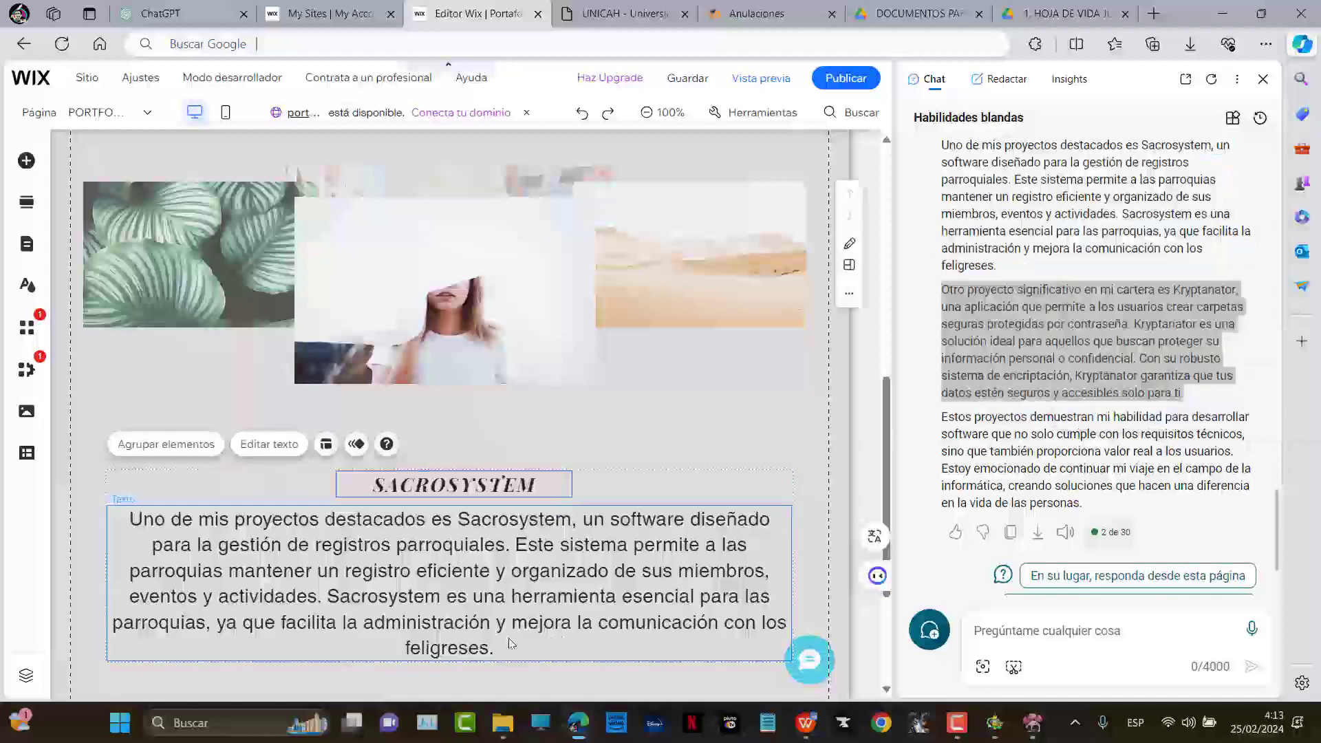
{"action": "left_click", "coordinate": [531, 636]}
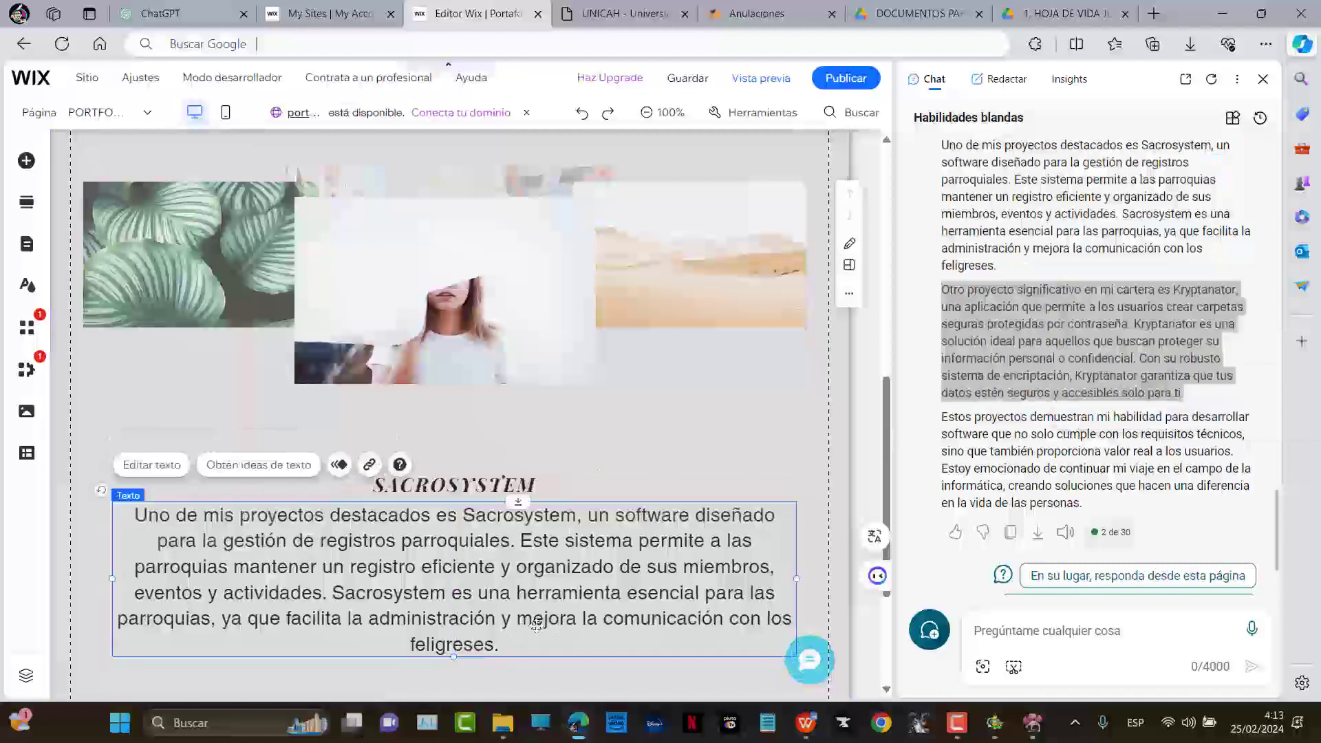
{"action": "left_click_drag", "start_coordinate": [534, 624], "coordinate": [530, 627]}
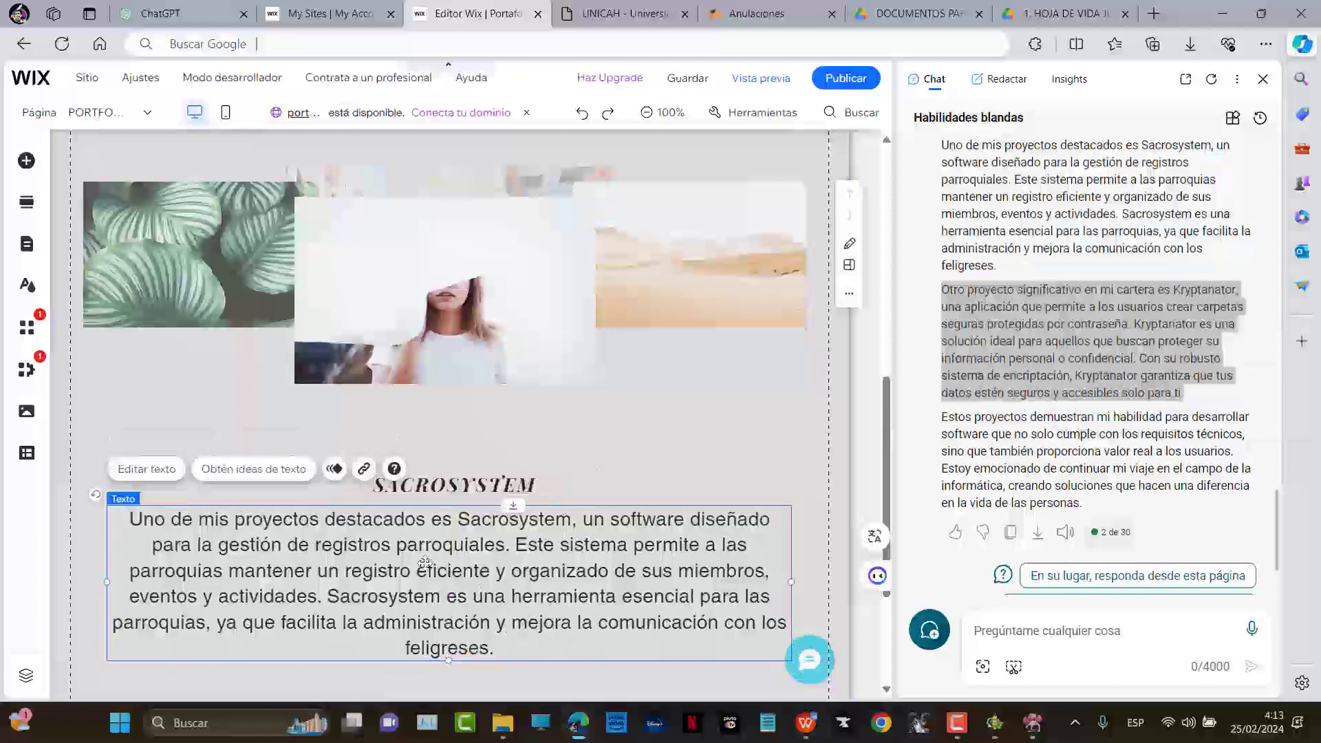
{"action": "left_click", "coordinate": [175, 469]}
{"action": "key", "text": "ctrl+v"}
Retype the heading as KRYPTANATOR and extend the section further down
{"action": "left_click", "coordinate": [493, 497]}
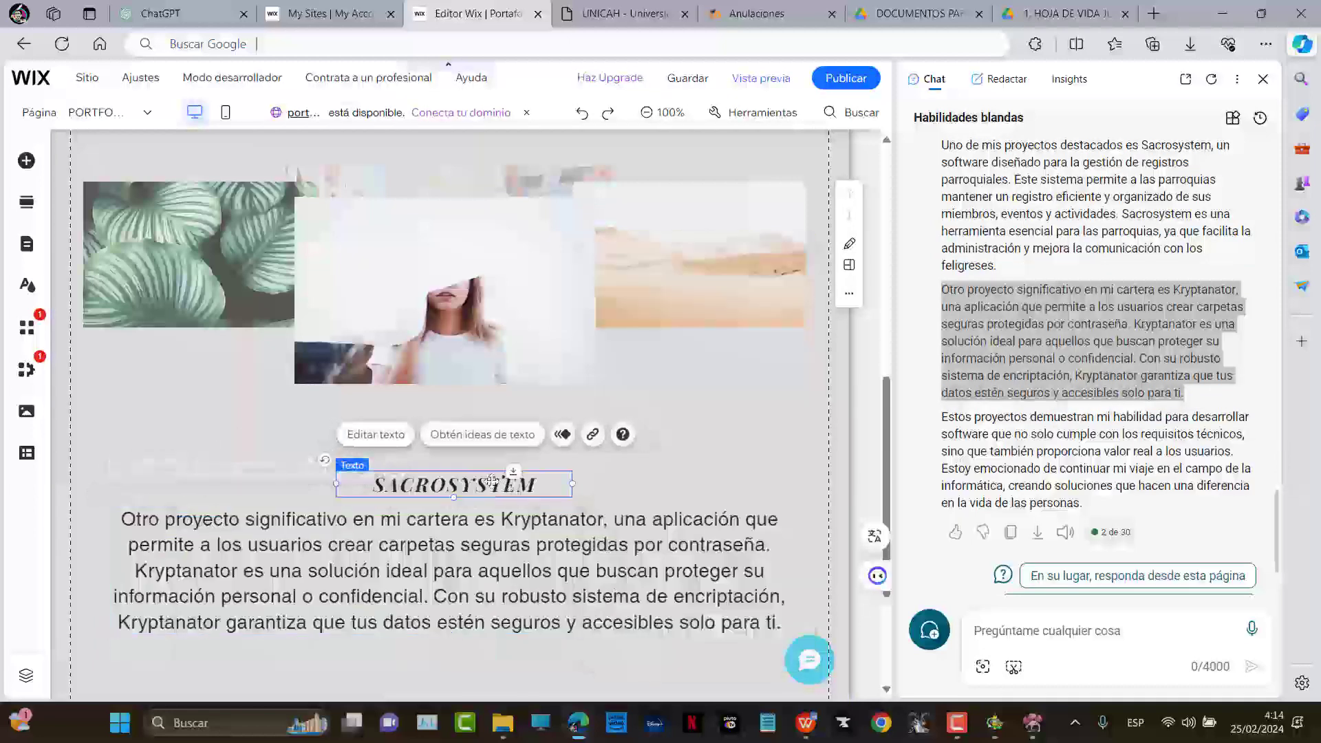
{"action": "left_click", "coordinate": [376, 434]}
{"action": "type", "text": "K"}
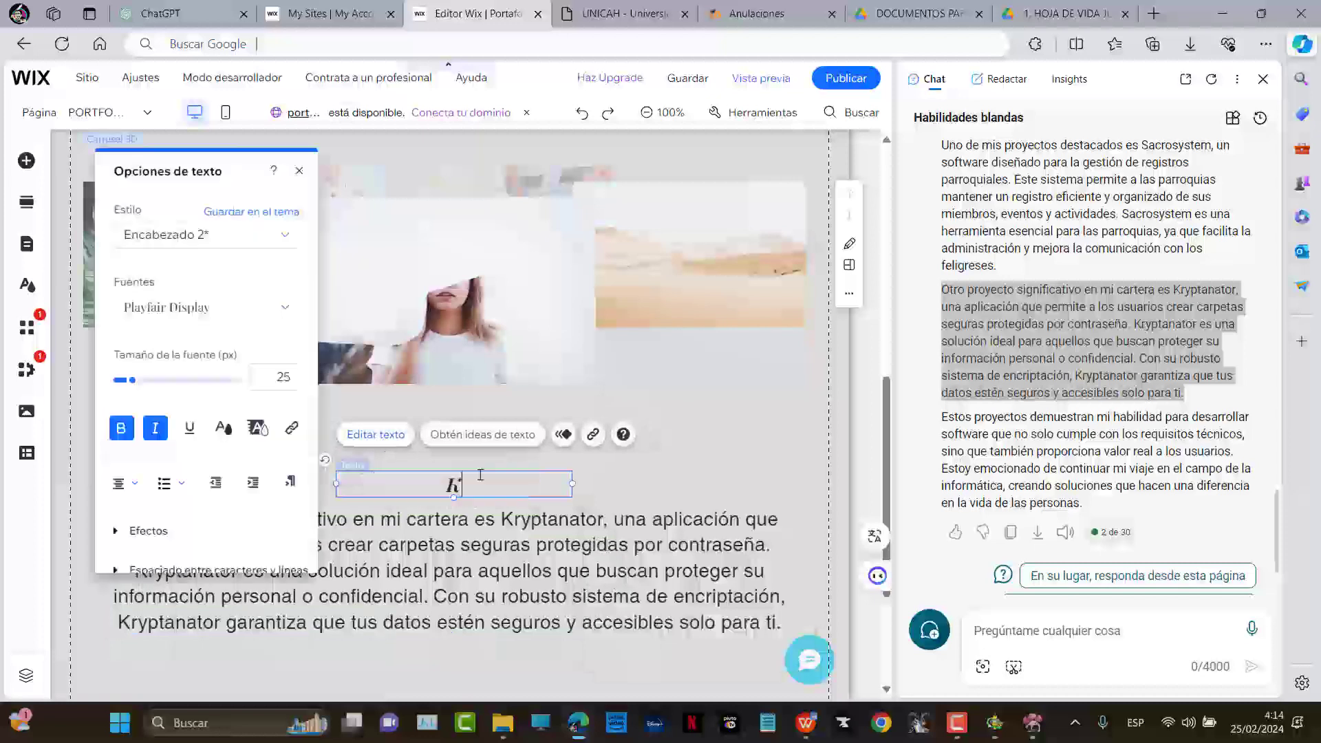
{"action": "type", "text": "RYPTANATOR"}
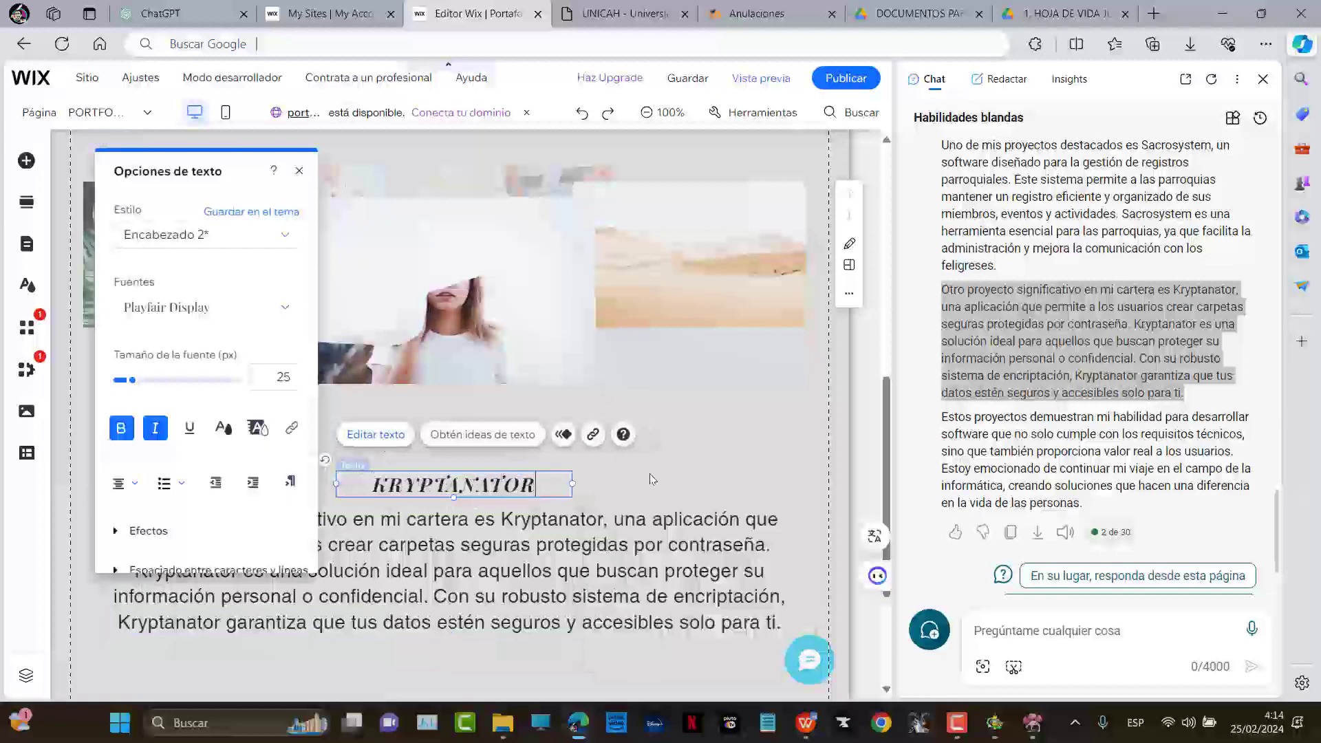
{"action": "left_click", "coordinate": [652, 479]}
{"action": "scroll", "coordinate": [644, 471], "scroll_direction": "down", "scroll_amount": 3}
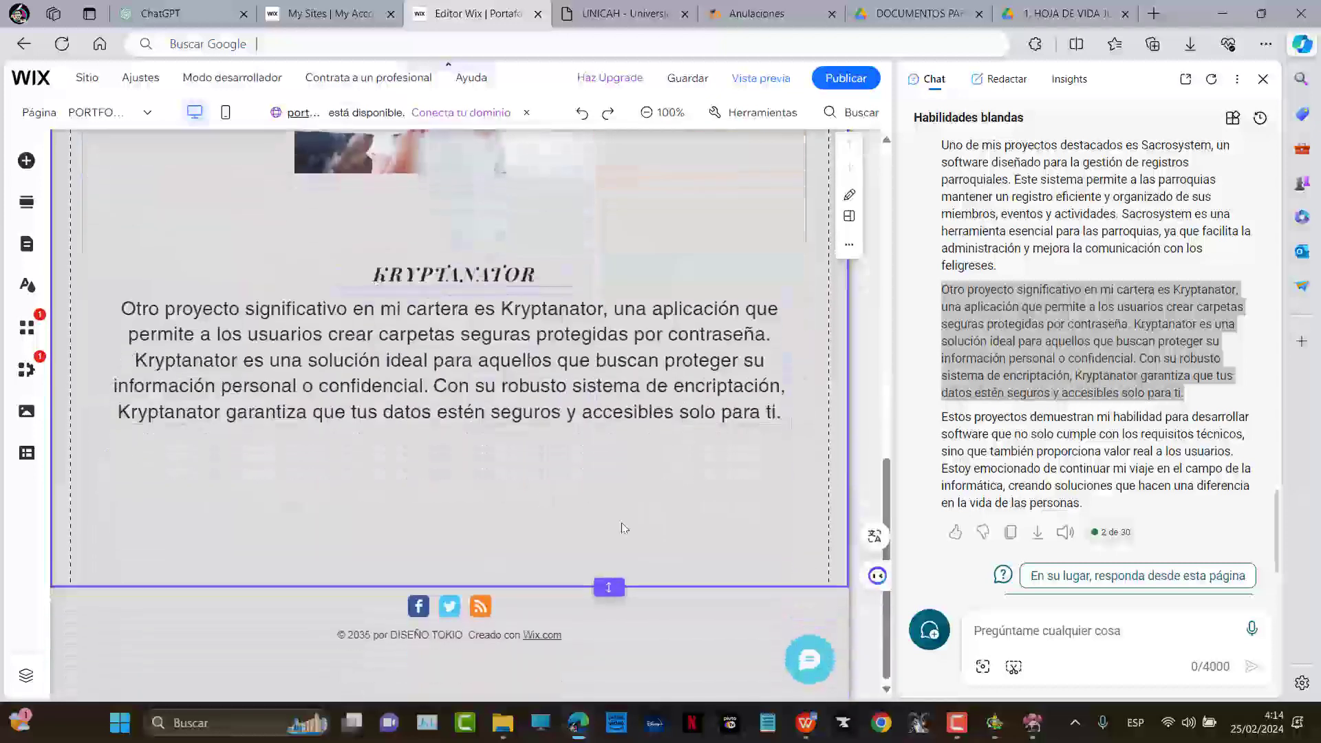
{"action": "left_click", "coordinate": [609, 587]}
{"action": "scroll", "coordinate": [633, 468], "scroll_direction": "down", "scroll_amount": 2}
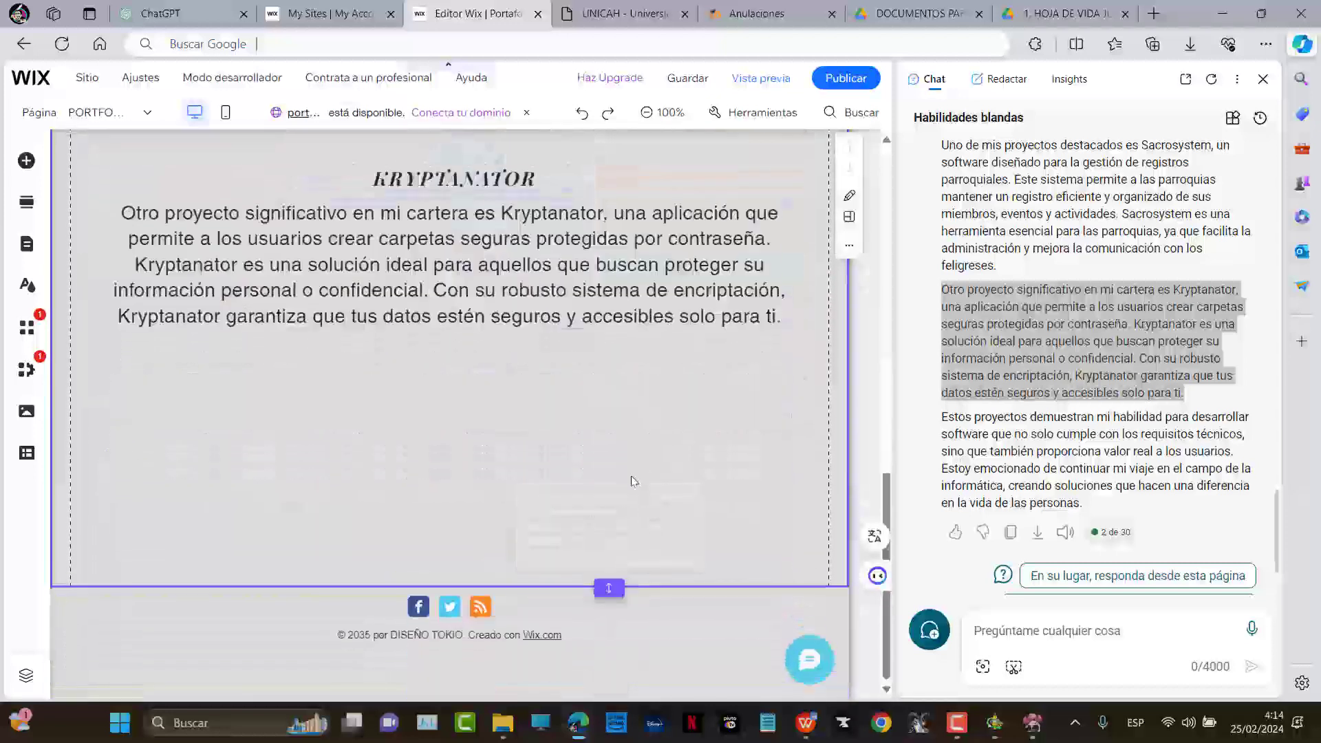
{"action": "double_click", "coordinate": [607, 589]}
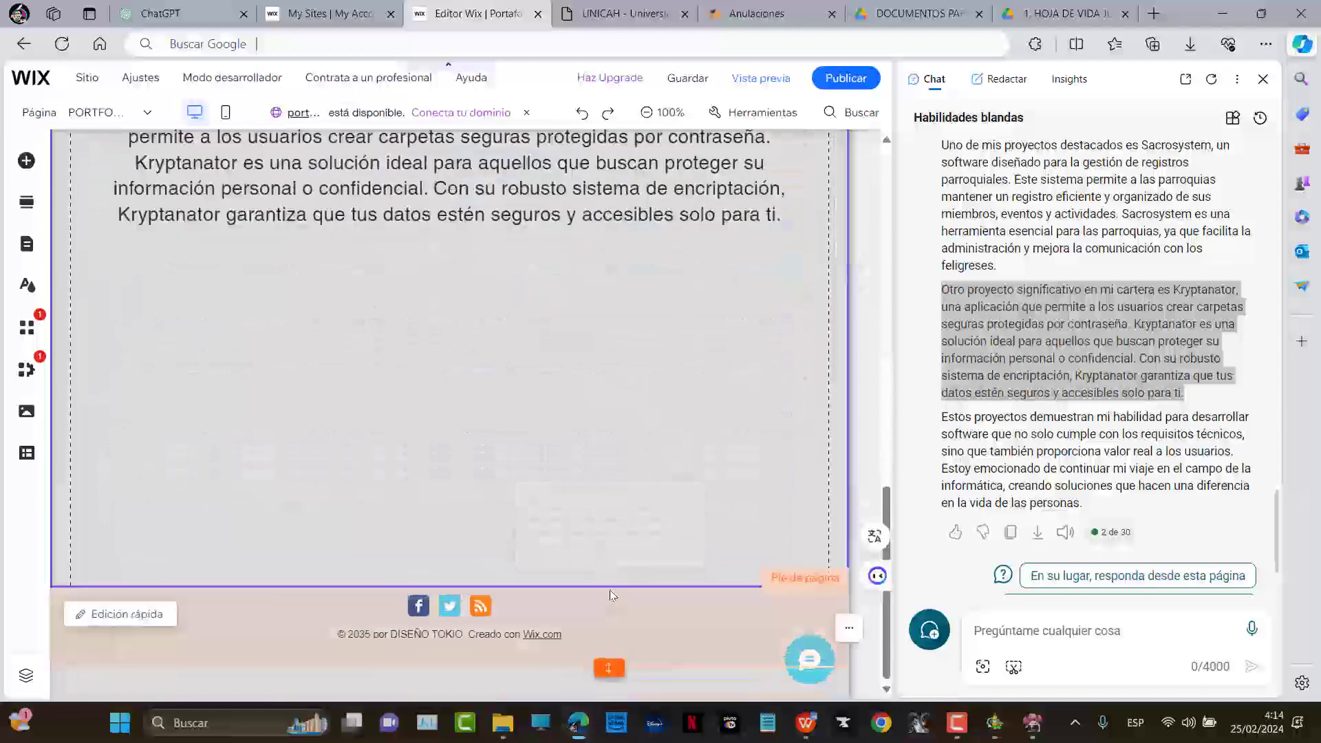
{"action": "left_click", "coordinate": [608, 588]}
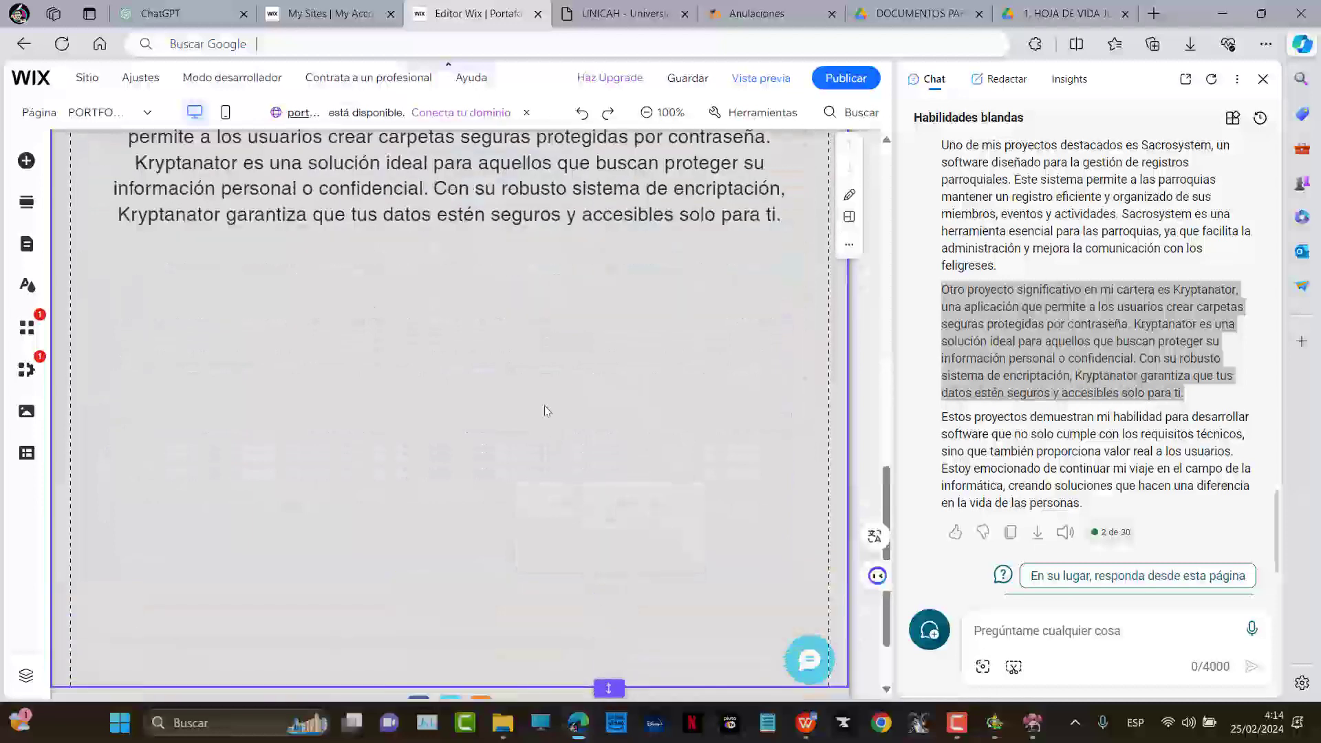
Move the 3D carousel below the Kryptanator text on the portfolio page
{"action": "scroll", "coordinate": [550, 426], "scroll_direction": "up", "scroll_amount": 6}
{"action": "left_click", "coordinate": [512, 250]}
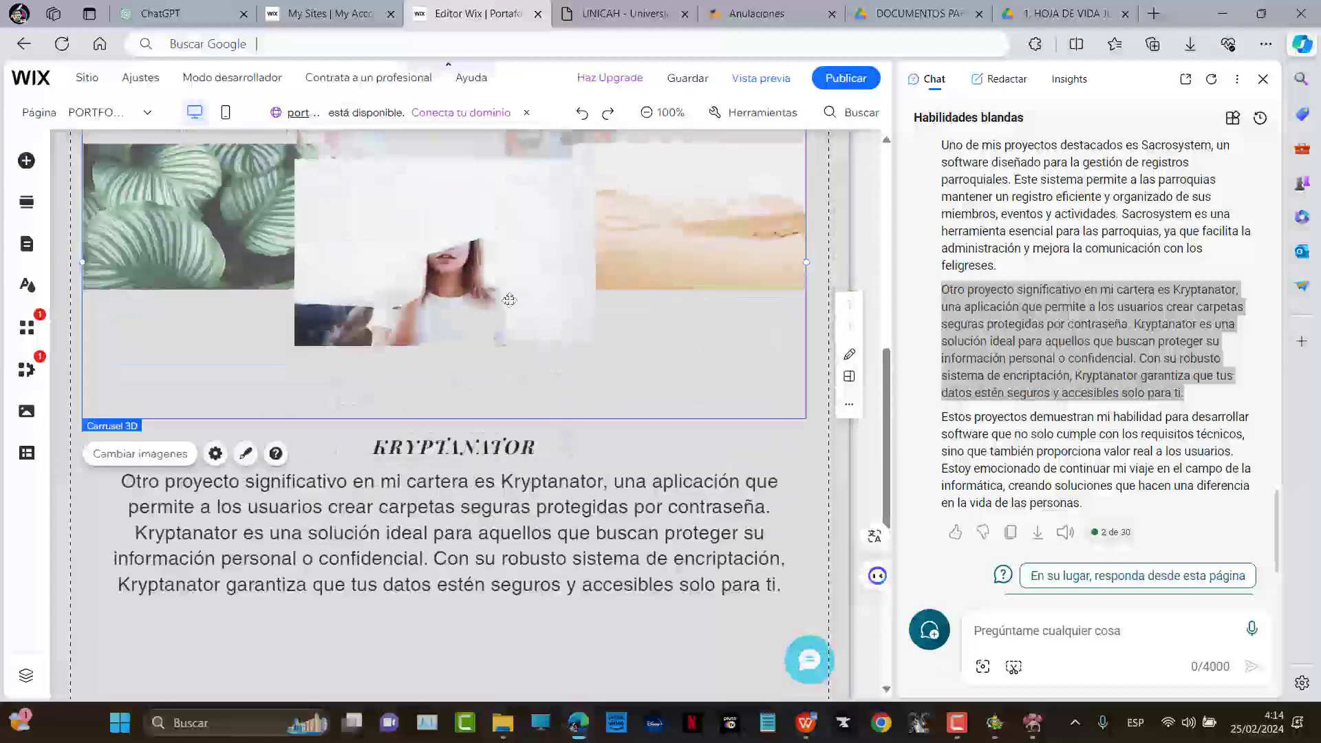
{"action": "scroll", "coordinate": [511, 289], "scroll_direction": "down", "scroll_amount": 5}
{"action": "left_click_drag", "start_coordinate": [478, 416], "coordinate": [526, 405]}
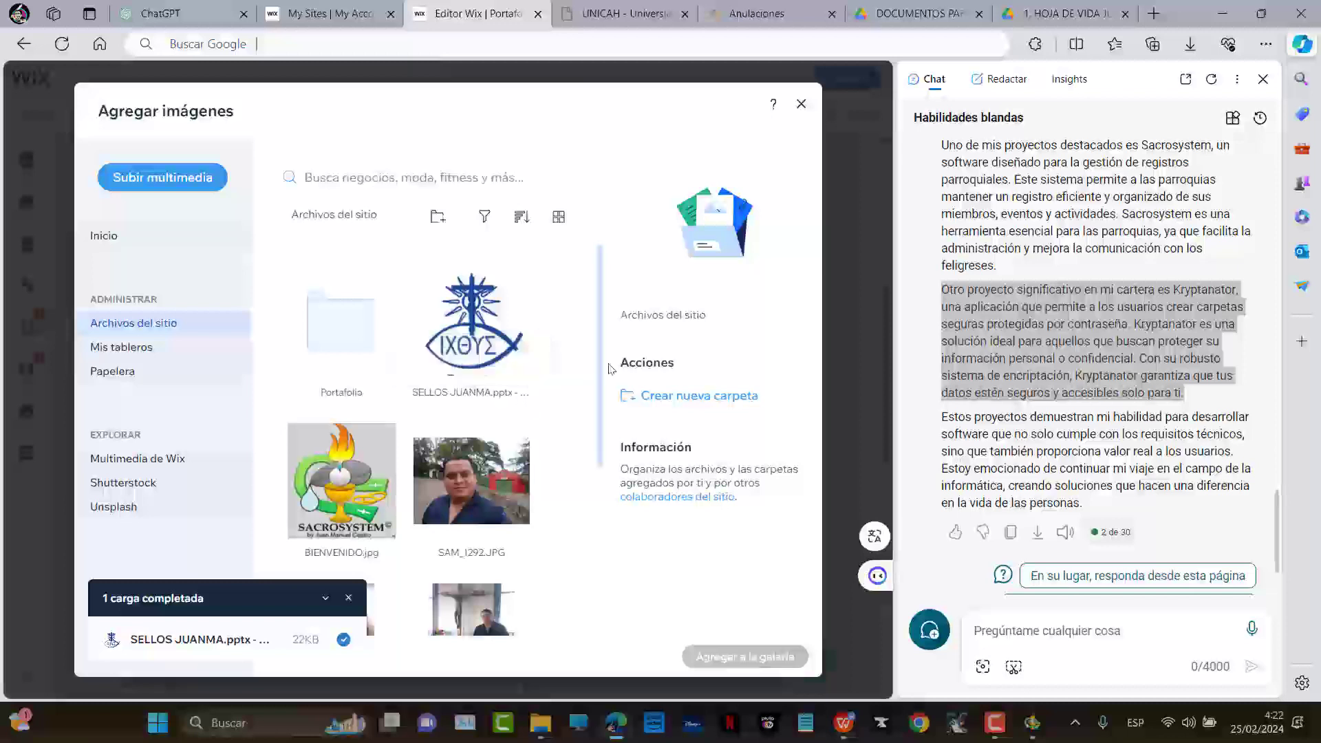
{"action": "scroll", "coordinate": [580, 329], "scroll_direction": "down", "scroll_amount": 4}
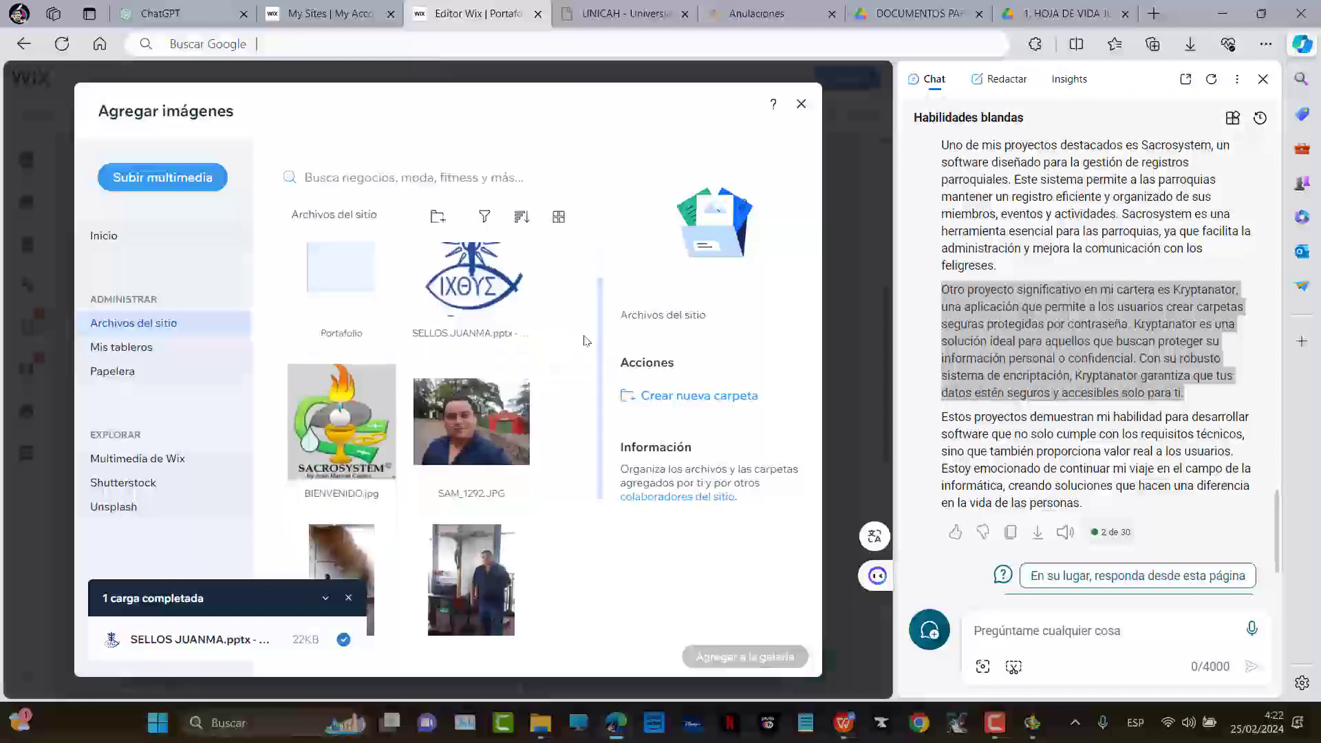
{"action": "scroll", "coordinate": [583, 347], "scroll_direction": "up", "scroll_amount": 4}
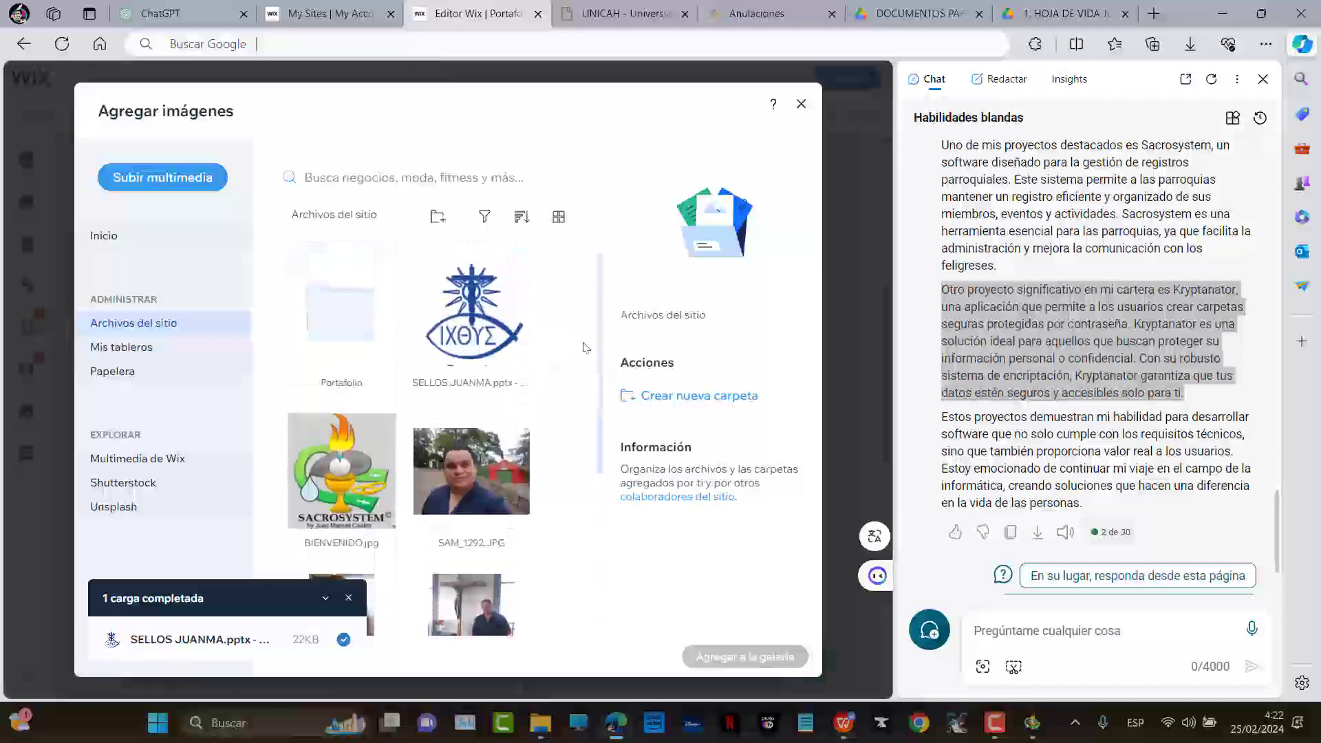
Create and open a SACROSYSTEM folder in the site files, then bring up the local screenshots folder
{"action": "left_click", "coordinate": [438, 217]}
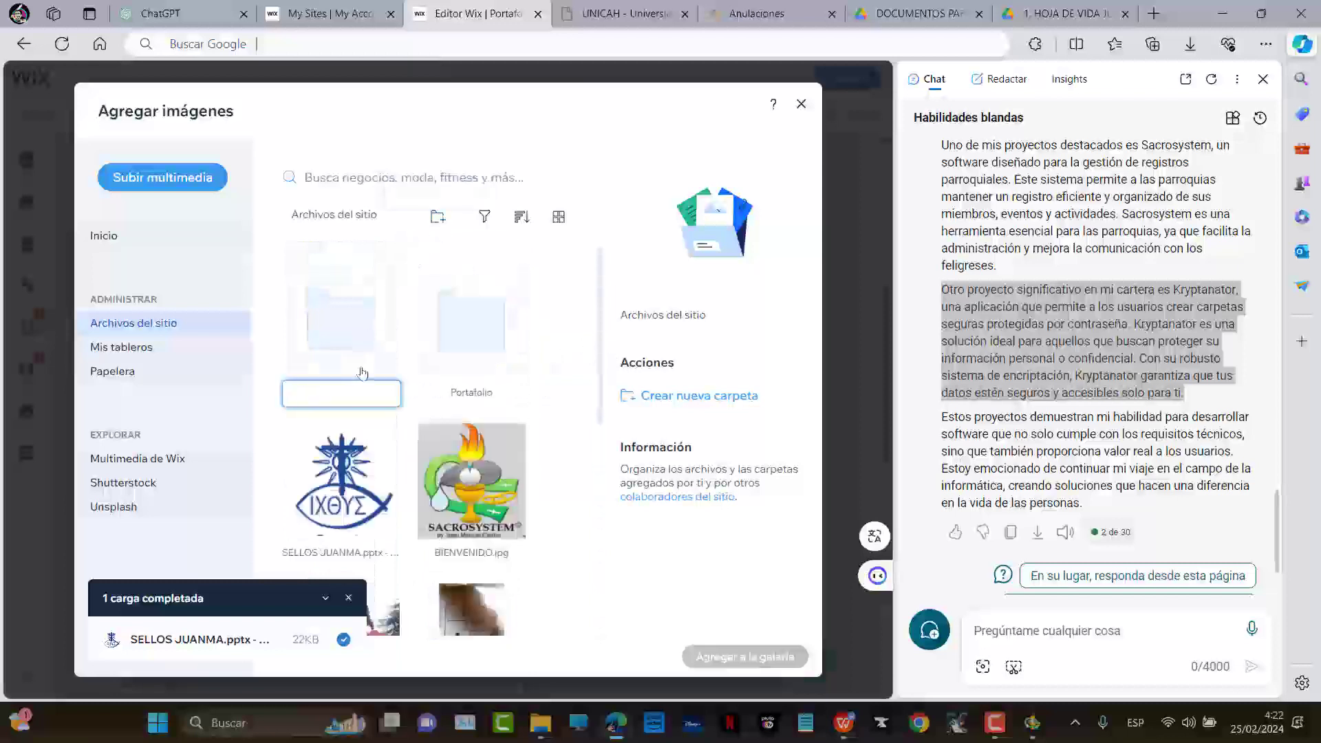
{"action": "type", "text": "SACROSYSTEM"}
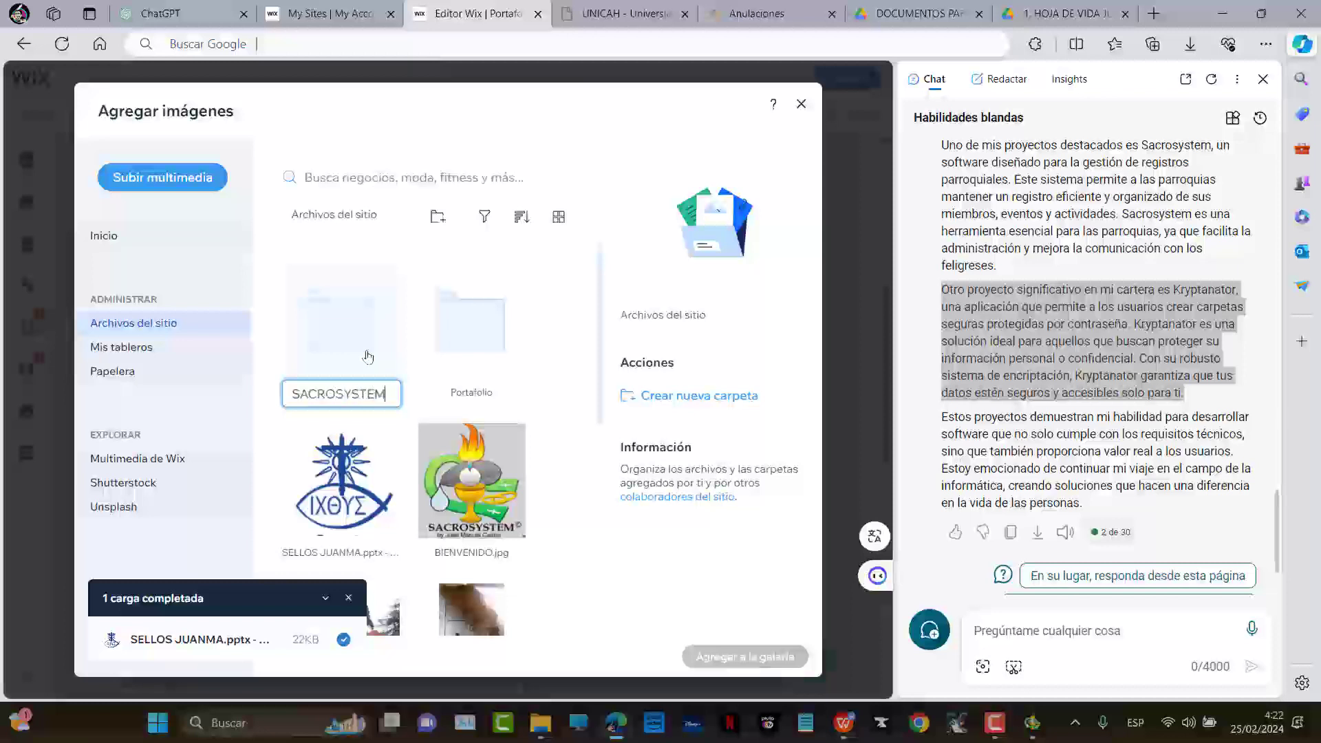
{"action": "key", "text": "Return"}
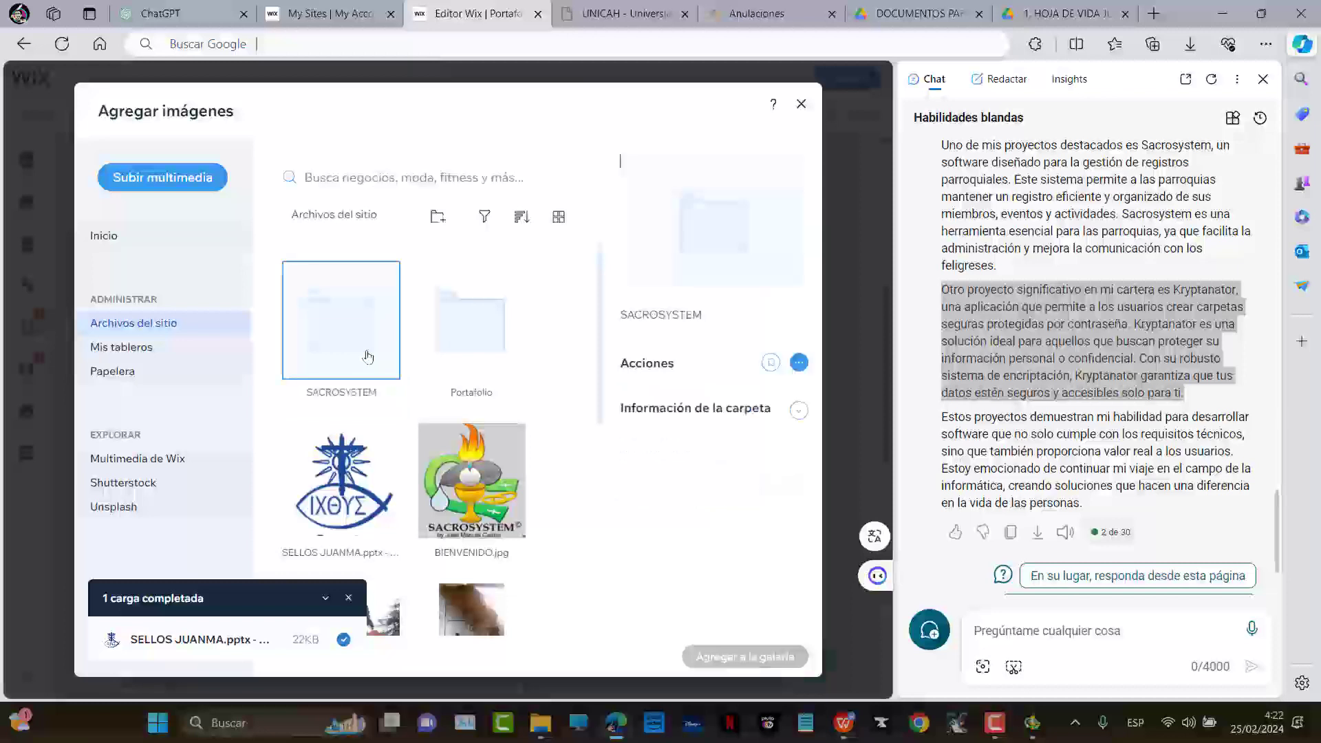
{"action": "double_click", "coordinate": [367, 356]}
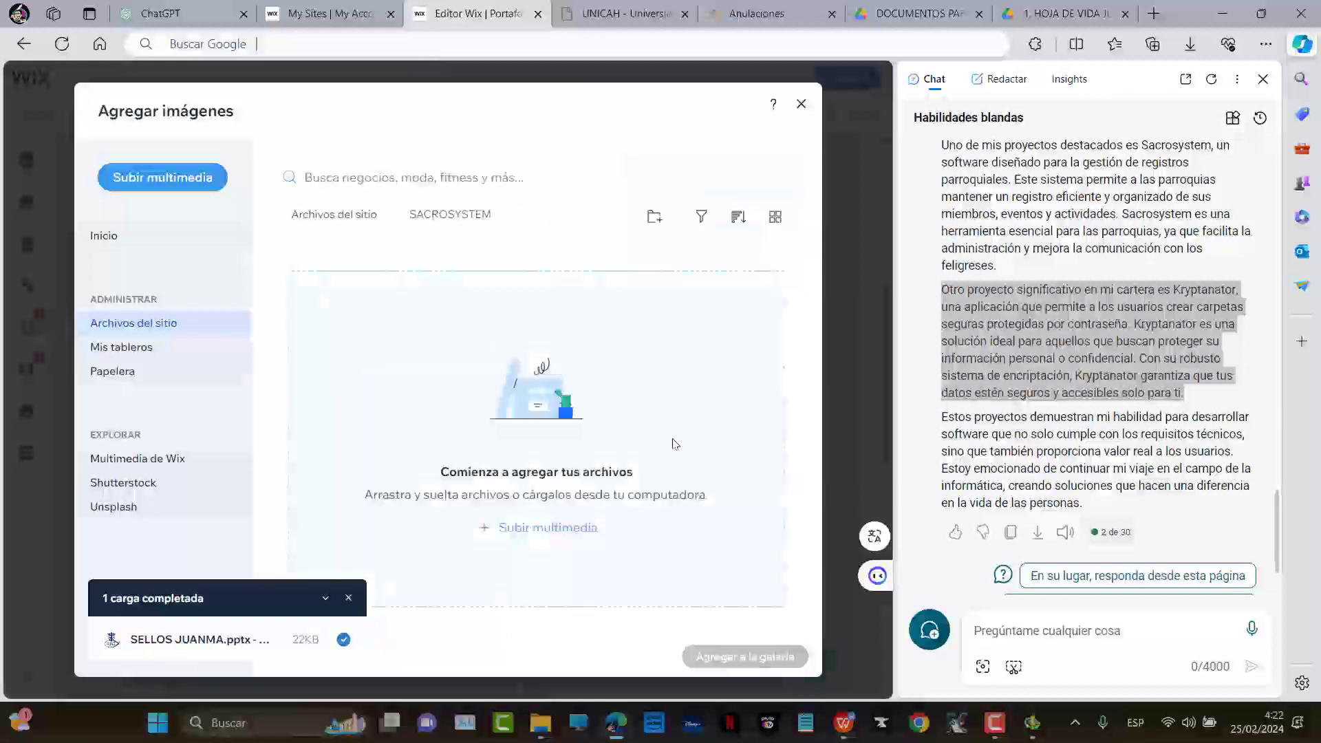
{"action": "key", "text": "alt+Tab"}
{"action": "key", "text": "alt+Tab"}
{"action": "key", "text": "alt+Tab"}
{"action": "key", "text": "alt+Tab"}
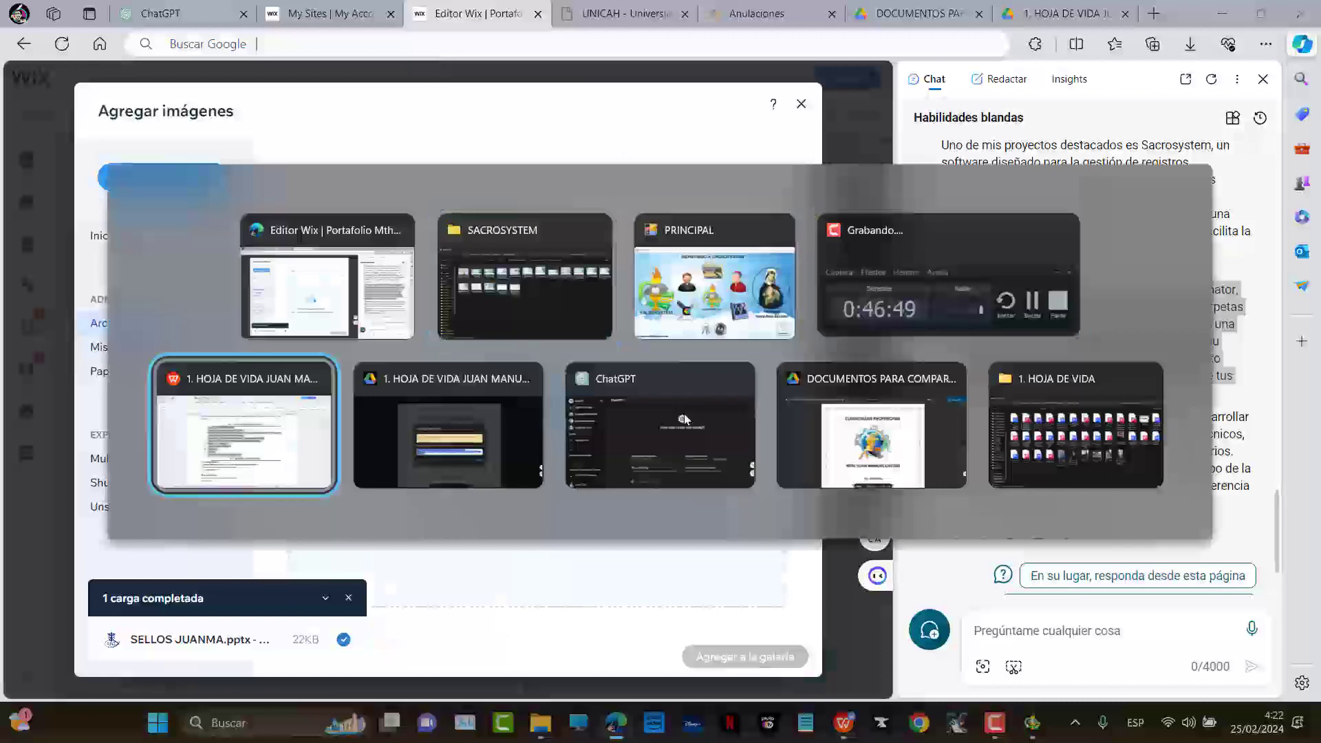
{"action": "left_click", "coordinate": [565, 322]}
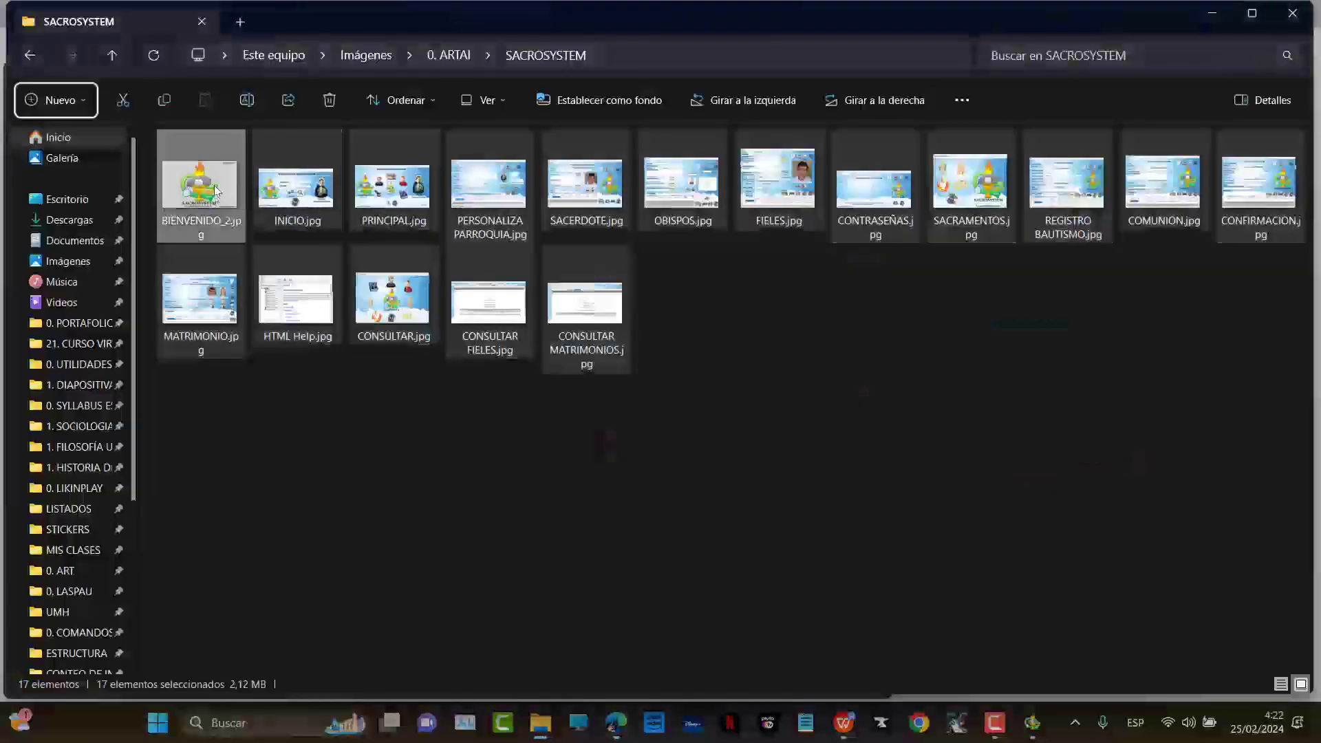
Drag all 17 Sacrosystem screenshots from File Explorer into the Wix image picker
{"action": "left_click_drag", "start_coordinate": [200, 186], "coordinate": [474, 375]}
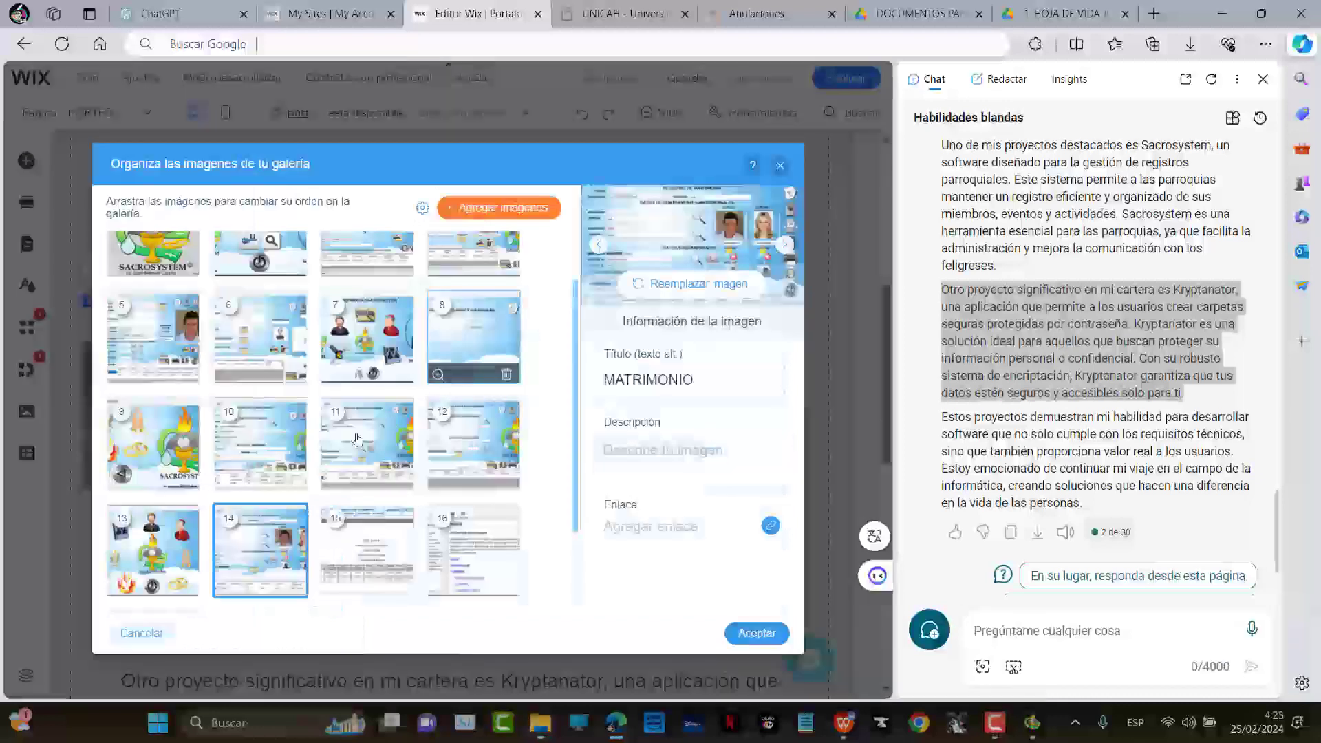
{"action": "scroll", "coordinate": [294, 427], "scroll_direction": "up", "scroll_amount": 1}
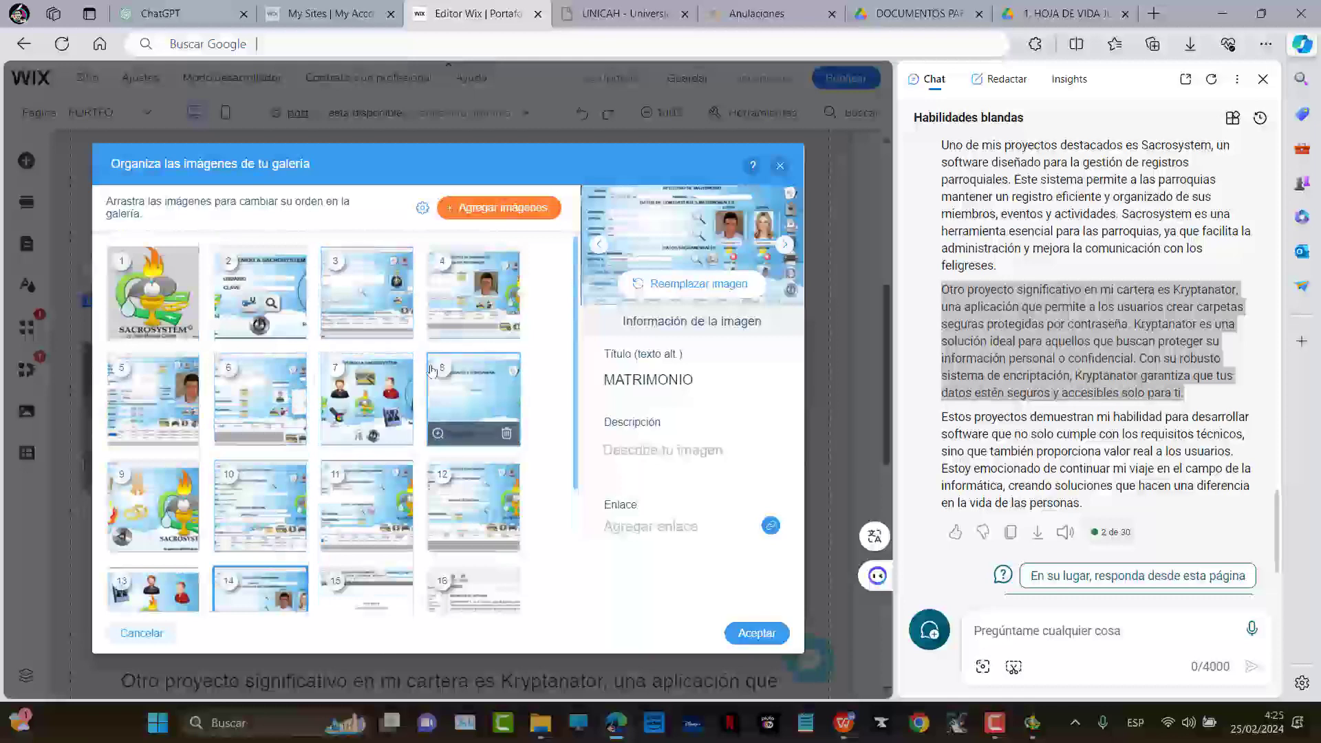
{"action": "scroll", "coordinate": [414, 338], "scroll_direction": "down", "scroll_amount": 3}
Move image 16 to a new position and confirm the carousel images with Aceptar
{"action": "left_click_drag", "start_coordinate": [506, 454], "coordinate": [474, 551]}
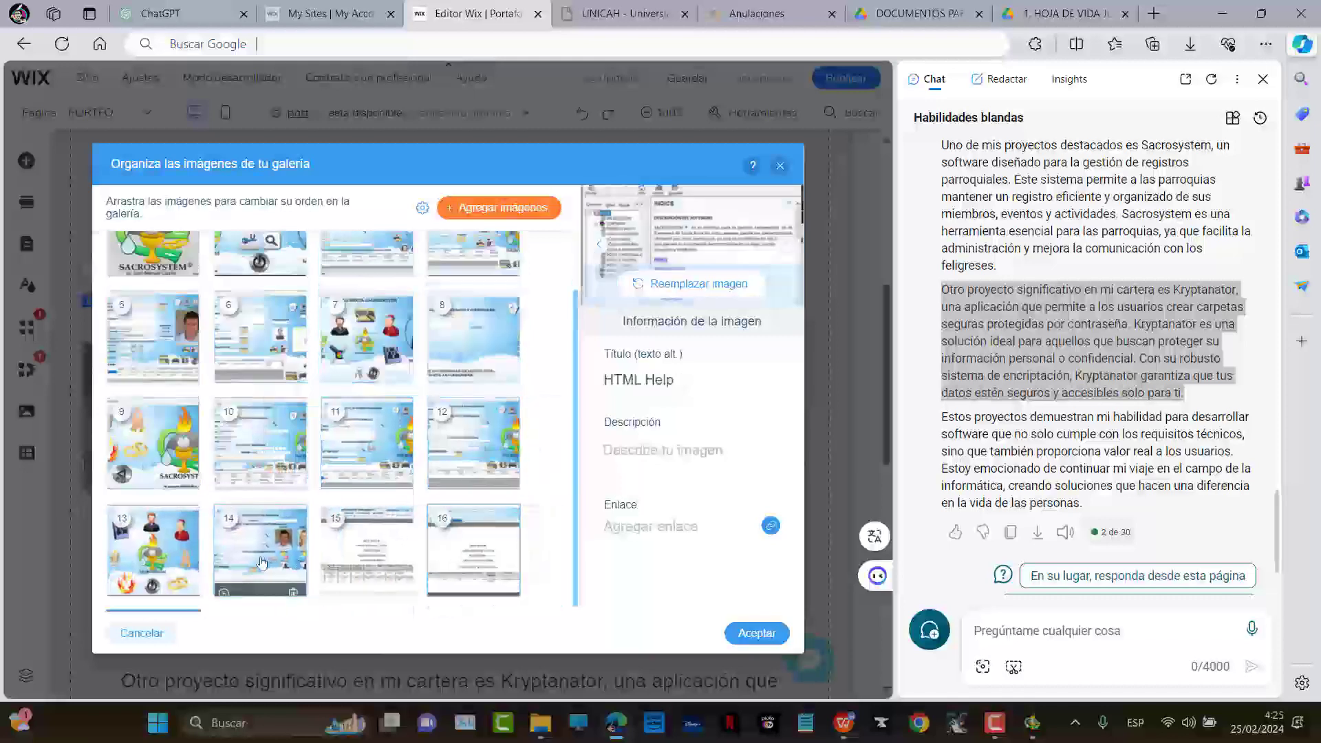
{"action": "scroll", "coordinate": [252, 532], "scroll_direction": "up", "scroll_amount": 1}
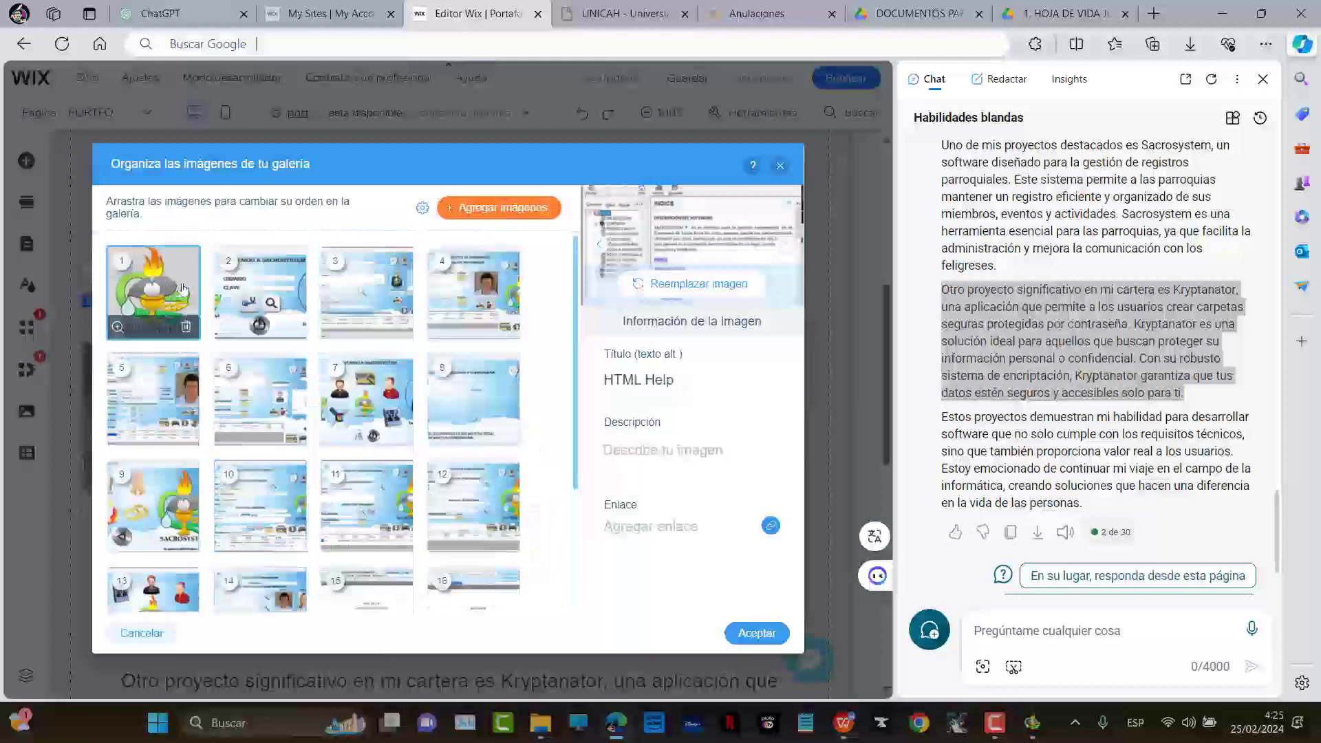
{"action": "scroll", "coordinate": [367, 406], "scroll_direction": "down", "scroll_amount": 1}
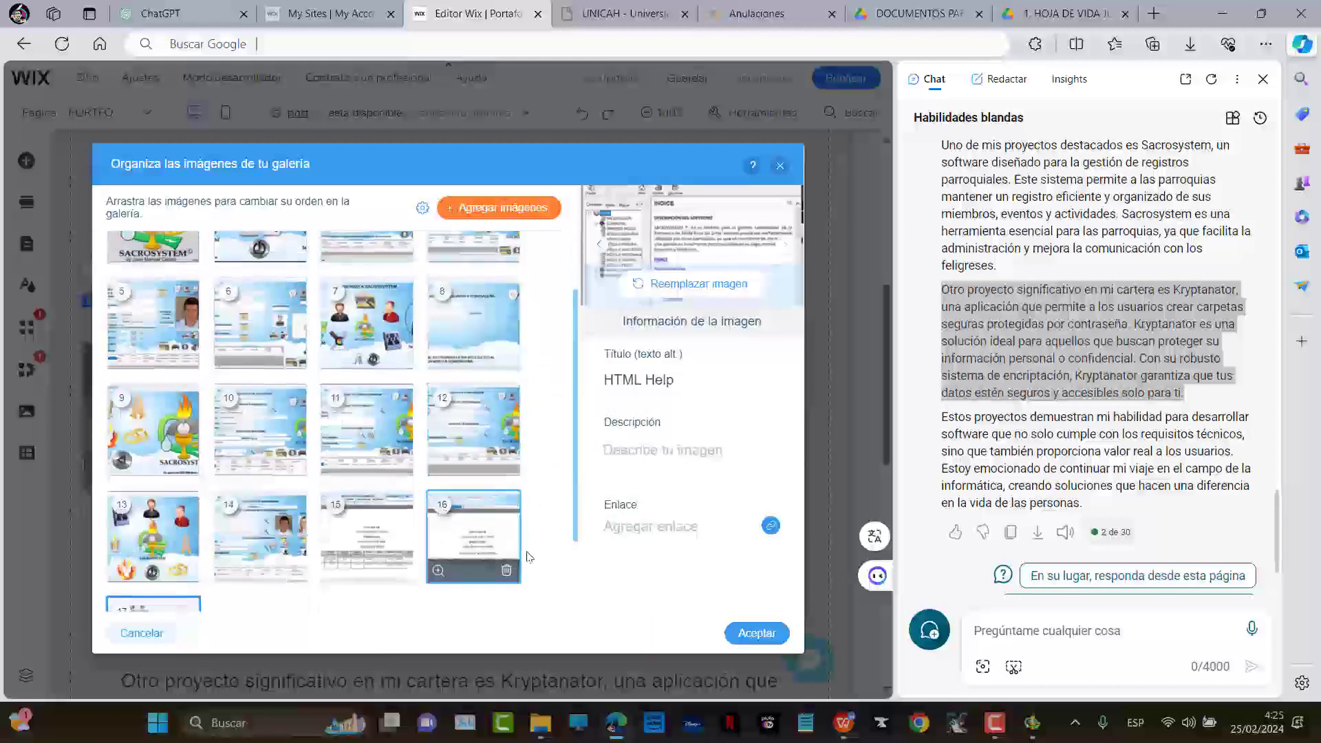
{"action": "scroll", "coordinate": [271, 523], "scroll_direction": "down", "scroll_amount": 1}
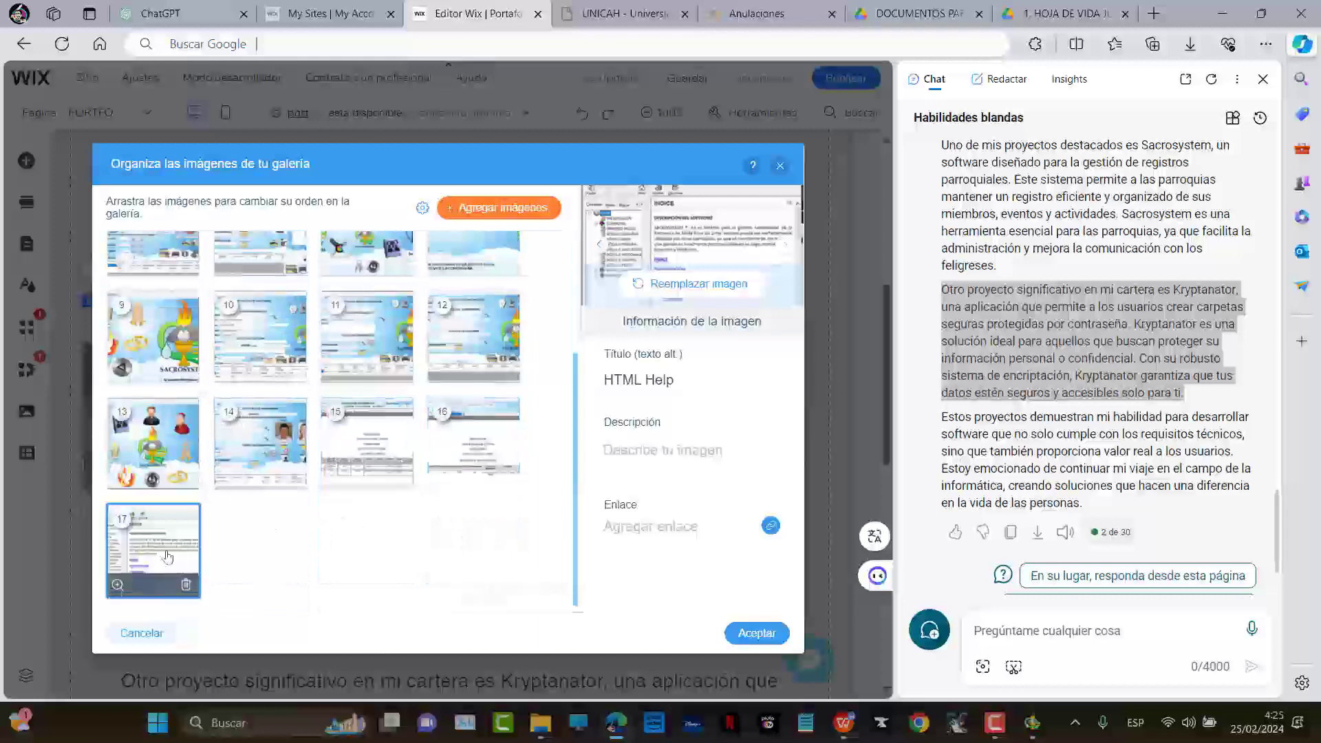
{"action": "left_click", "coordinate": [757, 631]}
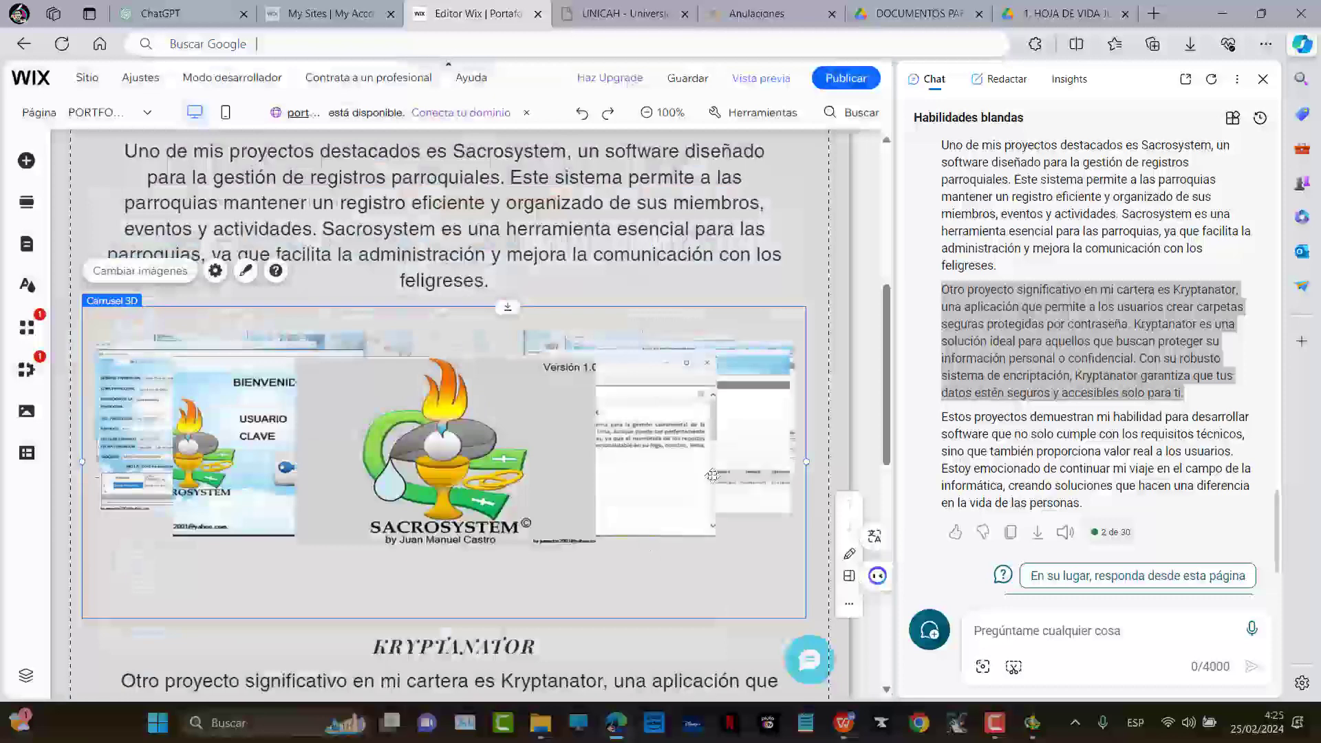
Preview the site and close the Copilot side panel
{"action": "left_click", "coordinate": [760, 86]}
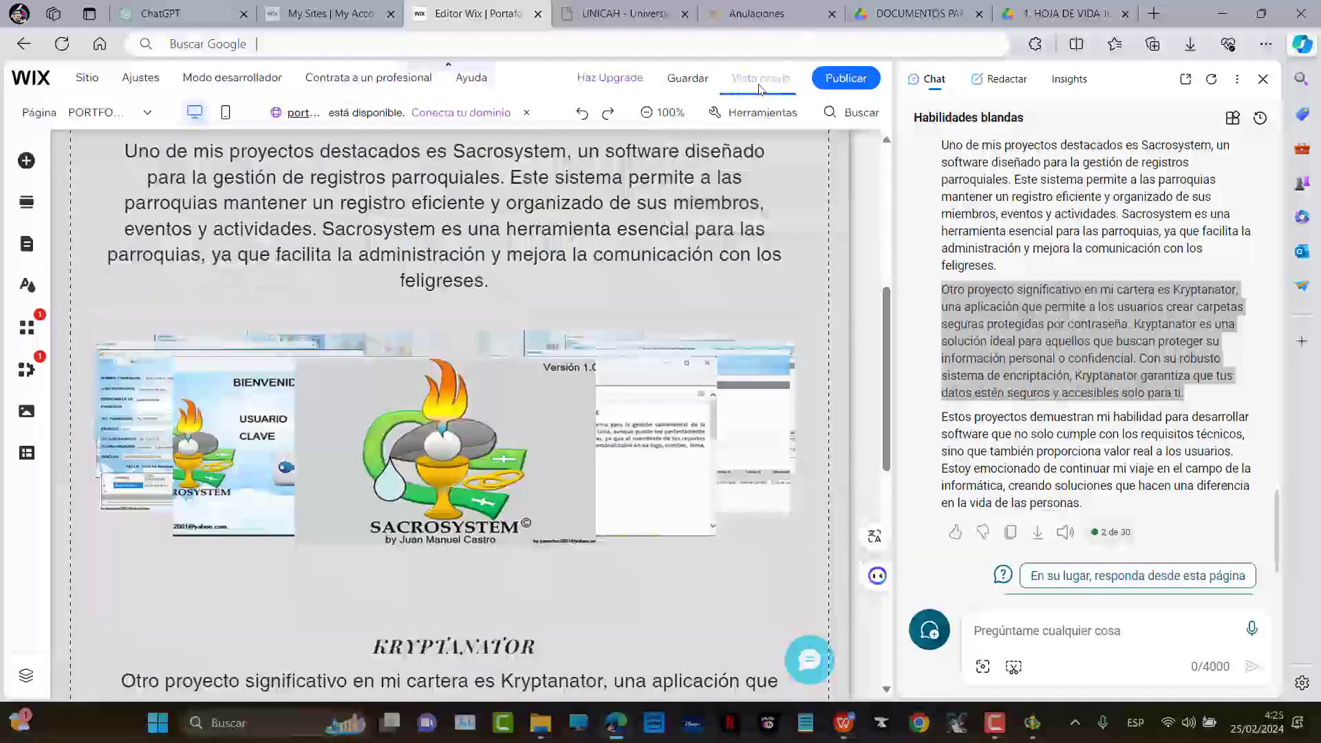
{"action": "left_click", "coordinate": [1261, 81]}
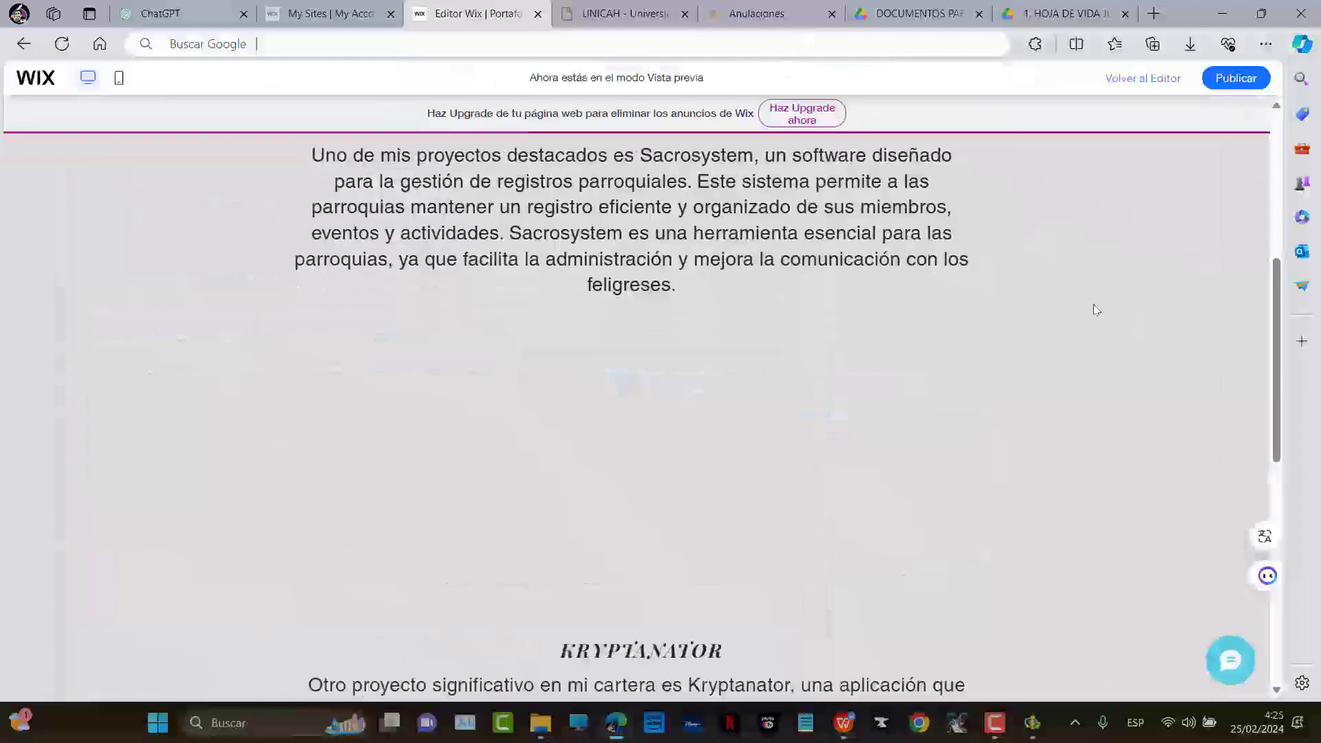
{"action": "scroll", "coordinate": [689, 228], "scroll_direction": "up", "scroll_amount": 6}
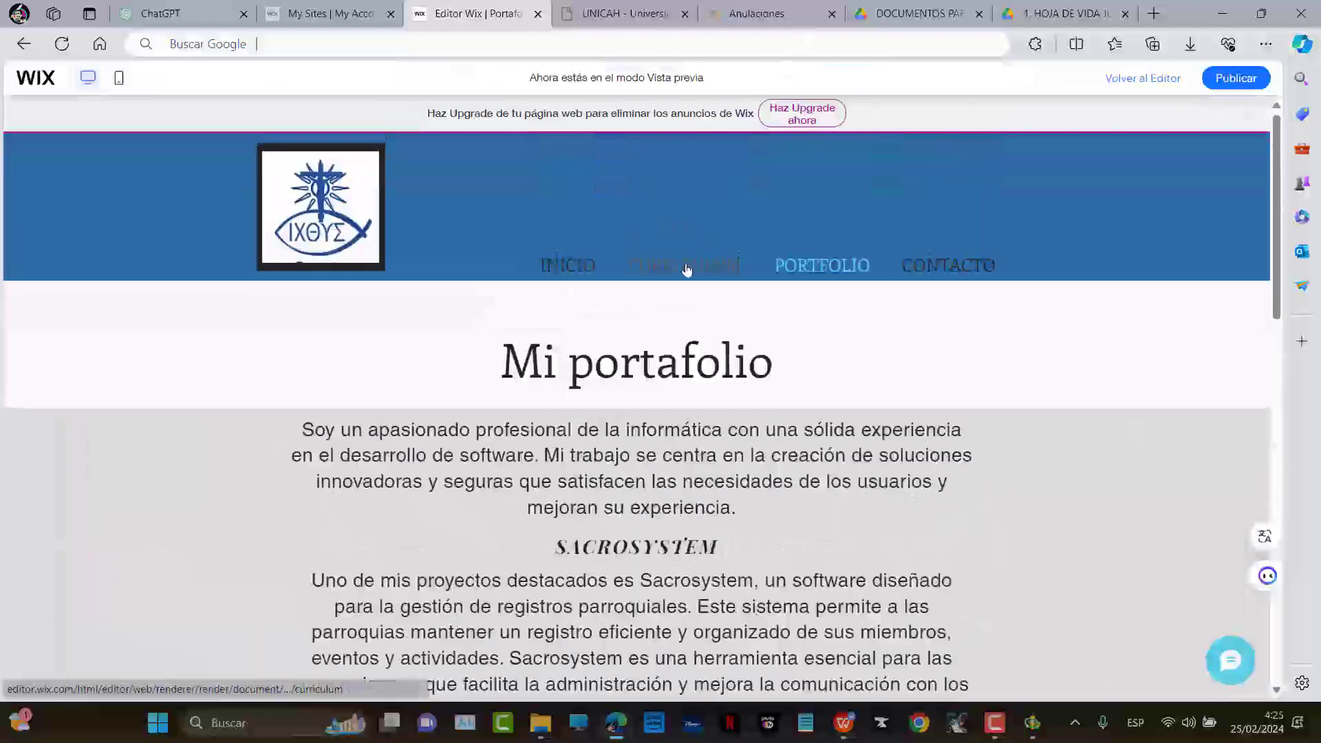
Open the PORTFOLIO page in preview and scroll through the rotating Sacrosystem carousel
{"action": "left_click", "coordinate": [810, 270]}
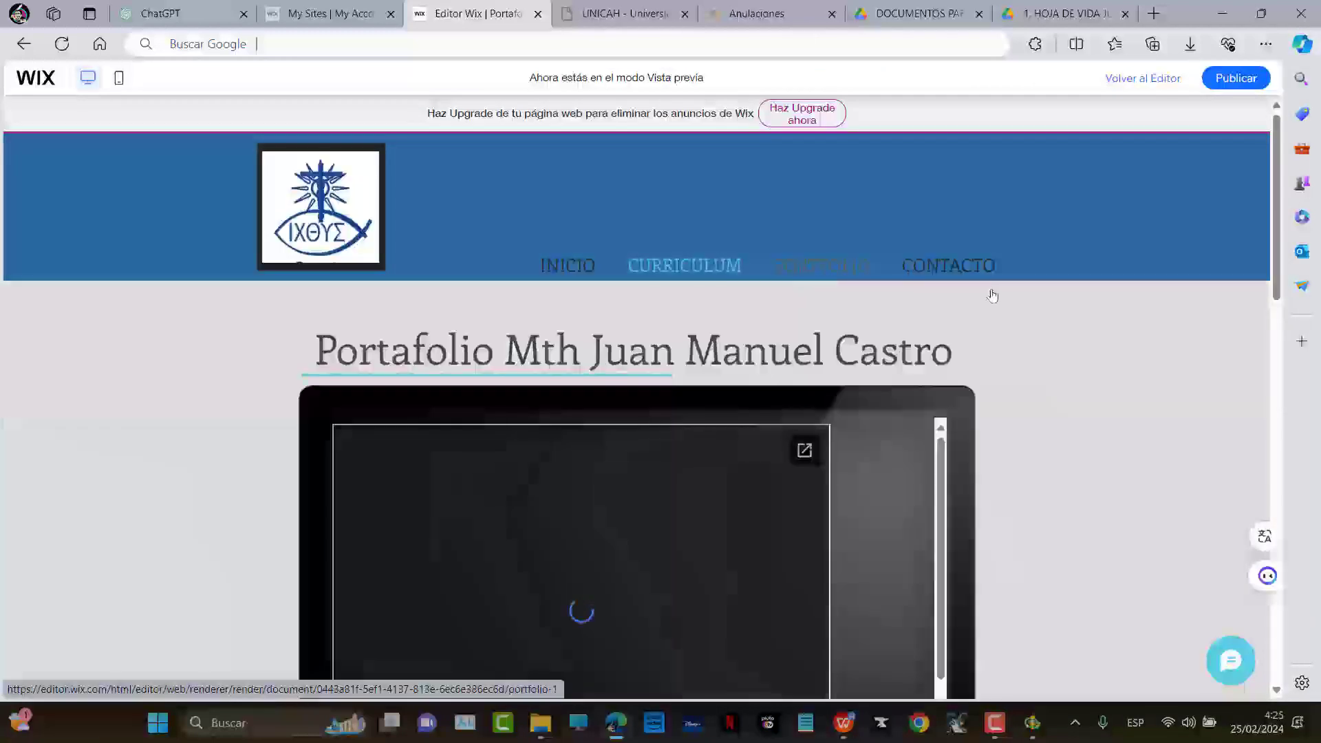
{"action": "scroll", "coordinate": [1039, 345], "scroll_direction": "down", "scroll_amount": 2}
{"action": "scroll", "coordinate": [1040, 344], "scroll_direction": "up", "scroll_amount": 2}
{"action": "scroll", "coordinate": [1045, 341], "scroll_direction": "down", "scroll_amount": 5}
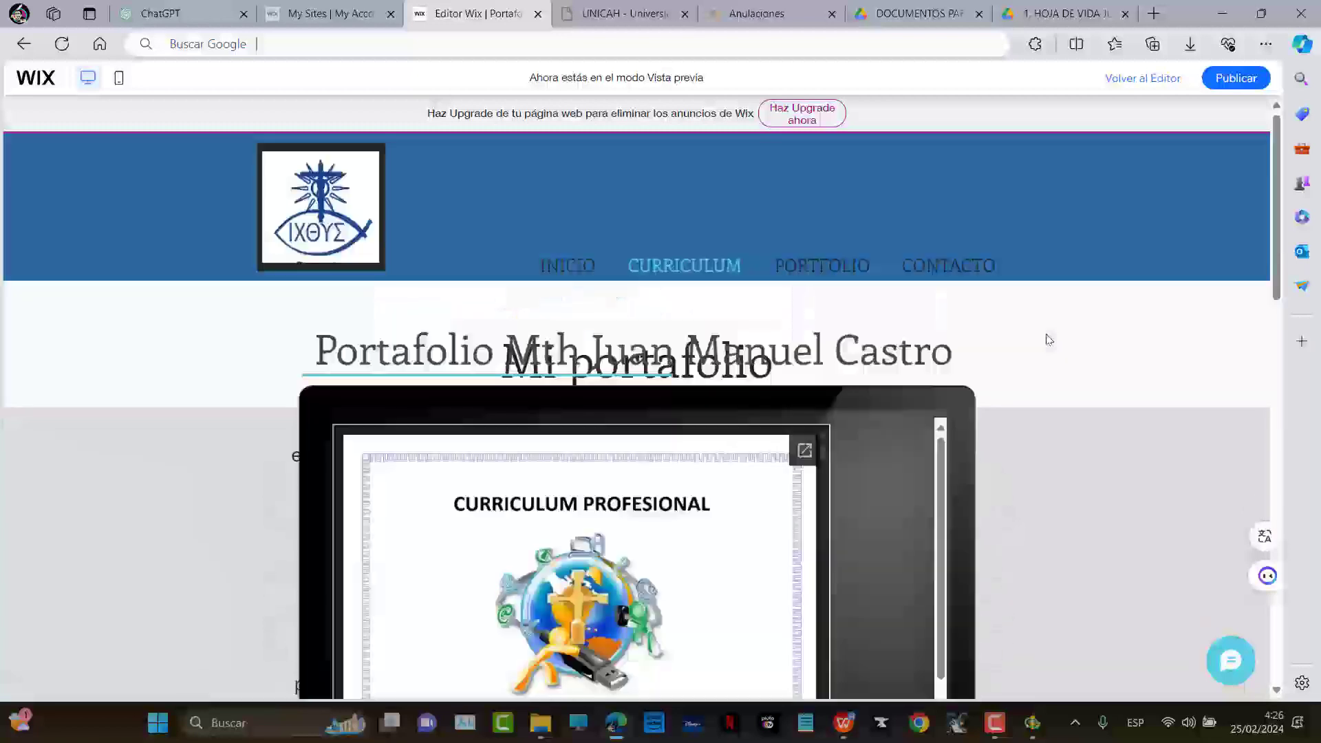
{"action": "scroll", "coordinate": [1047, 339], "scroll_direction": "down", "scroll_amount": 8}
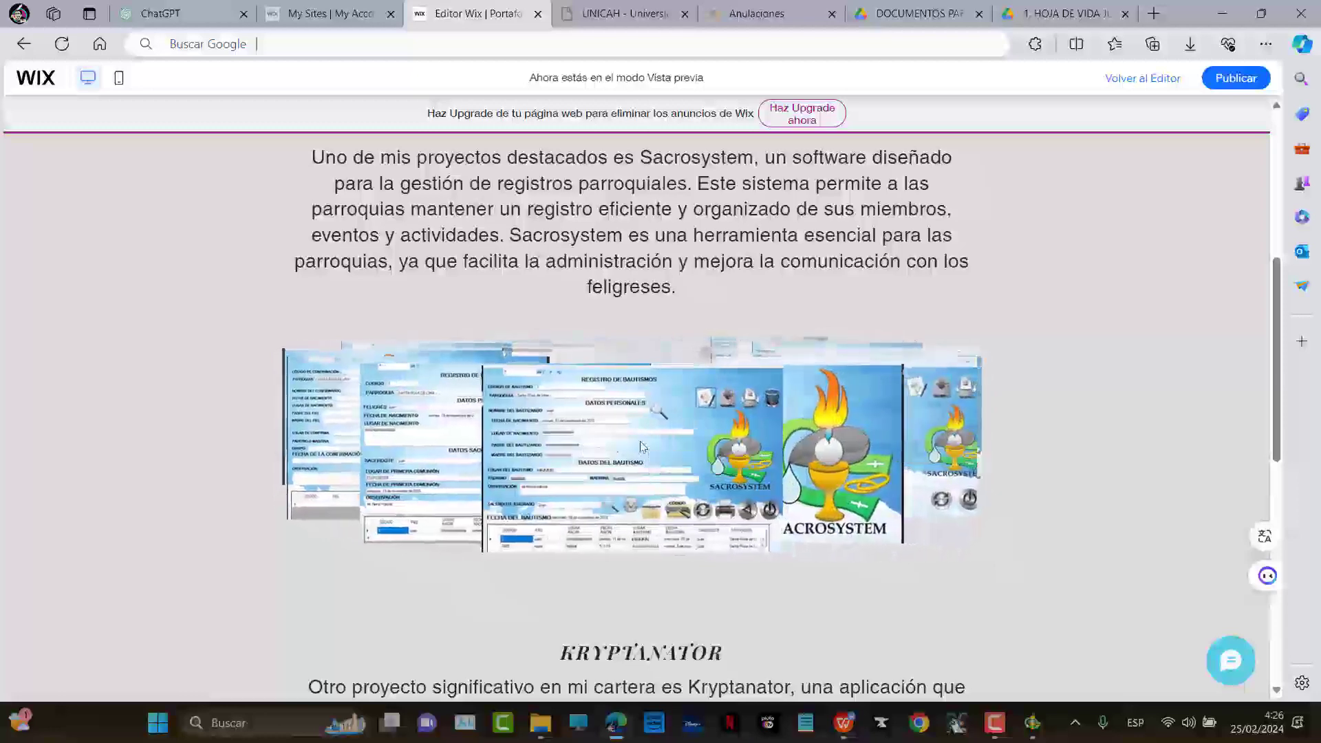
{"action": "scroll", "coordinate": [699, 511], "scroll_direction": "down", "scroll_amount": 2}
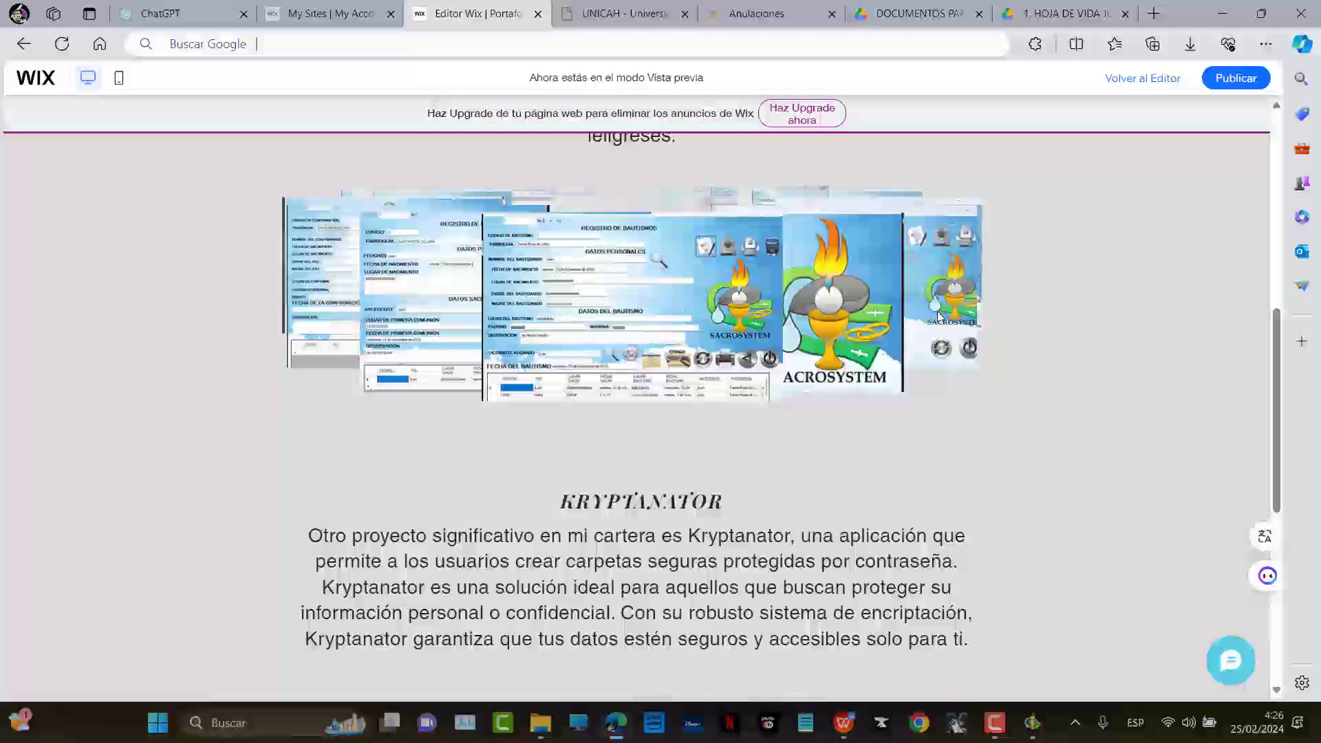
{"action": "scroll", "coordinate": [939, 315], "scroll_direction": "up", "scroll_amount": 1}
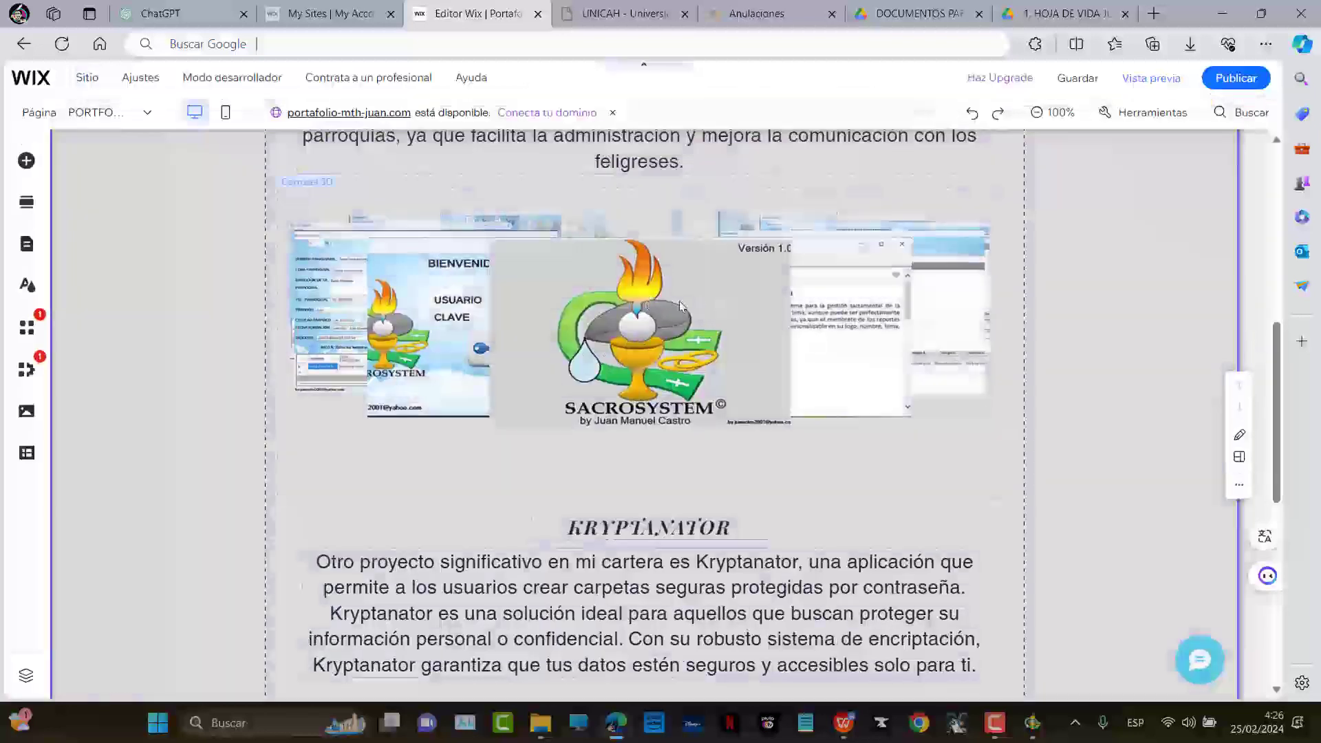
Set the 3D carousel's Al hacer clic option to Se abren en un pop-up and preview the site
{"action": "scroll", "coordinate": [691, 336], "scroll_direction": "up", "scroll_amount": 1}
{"action": "left_click", "coordinate": [691, 336]}
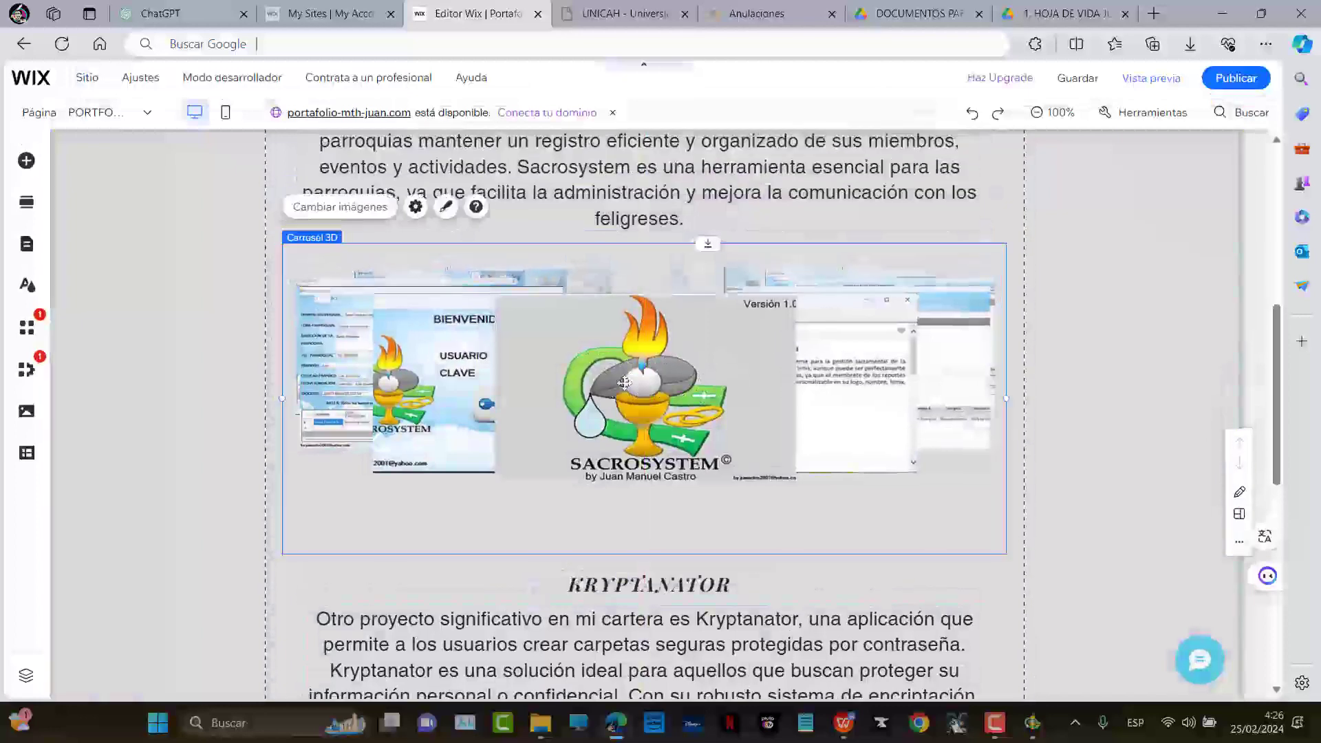
{"action": "left_click", "coordinate": [416, 208]}
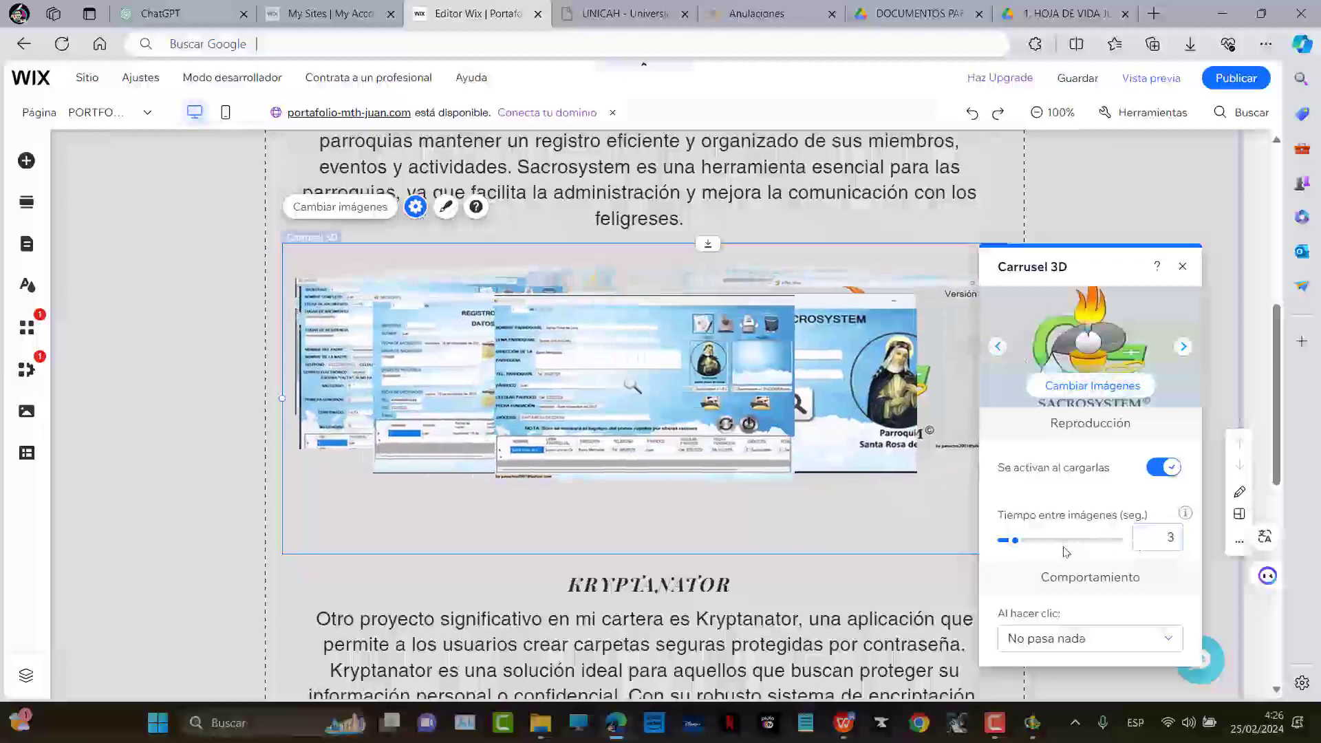
{"action": "left_click", "coordinate": [1058, 638]}
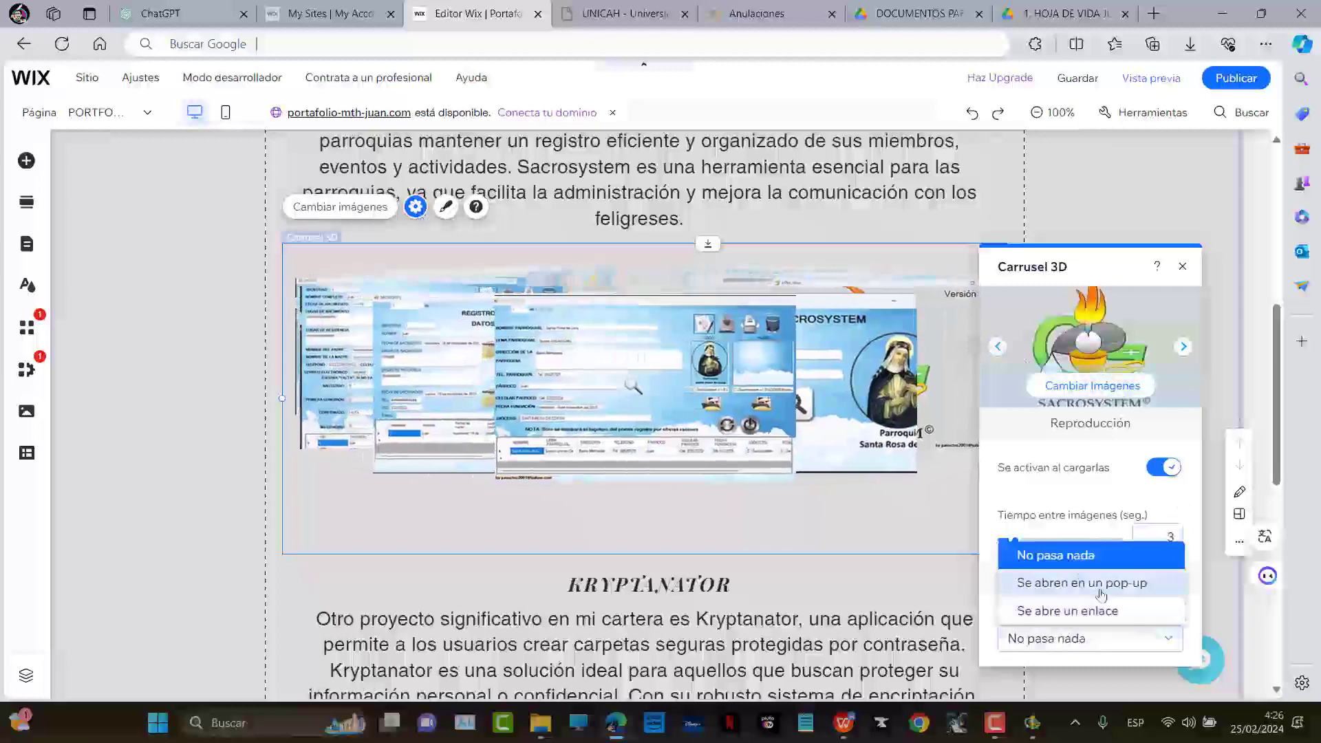
{"action": "left_click", "coordinate": [1088, 590]}
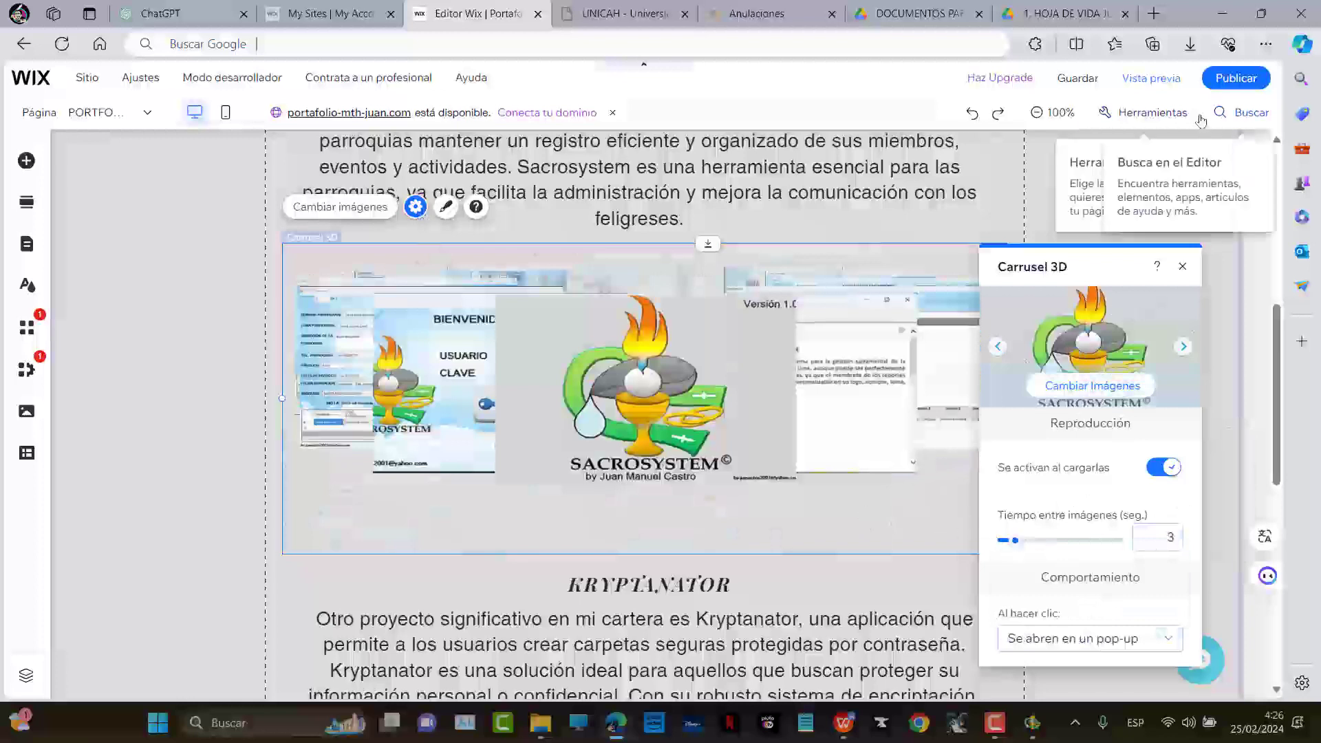
{"action": "left_click", "coordinate": [1151, 78]}
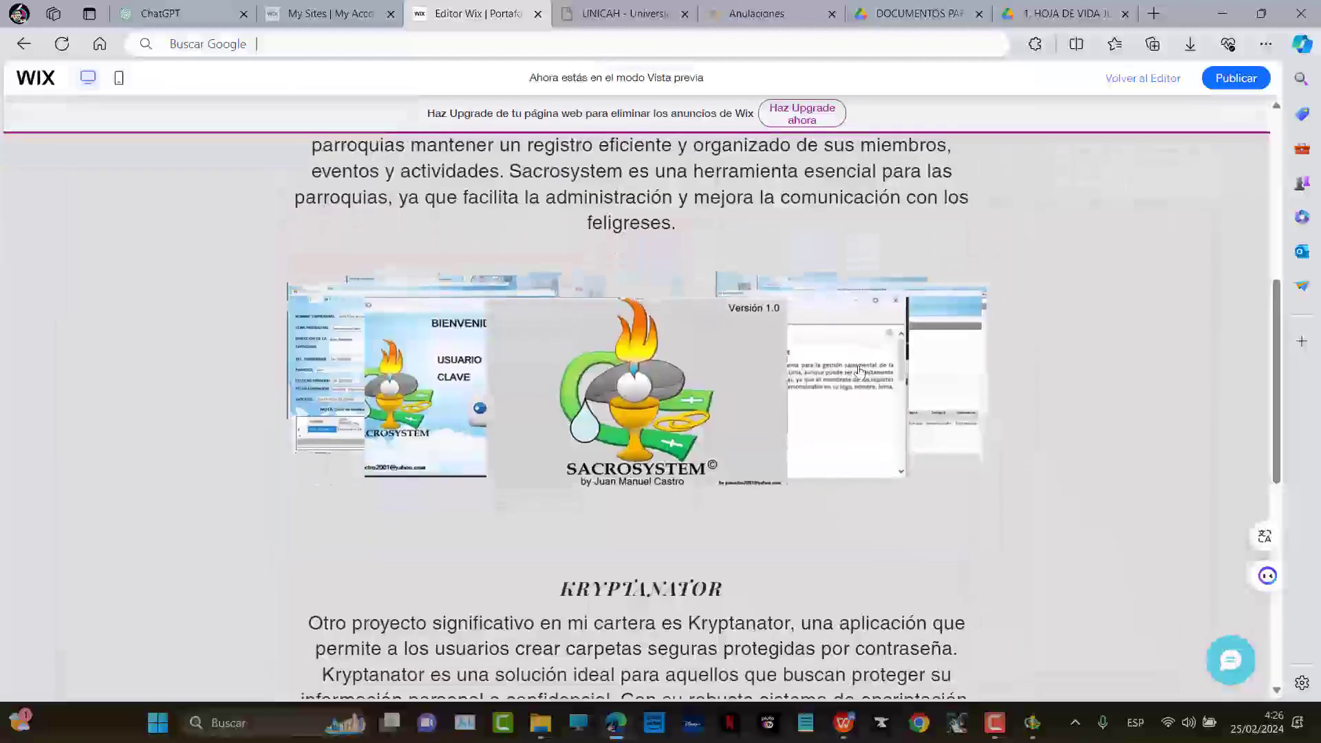
Open carousel screenshots enlarged, including MATRIMONIO, page through them with the arrow, and close the pop-up
{"action": "left_click", "coordinate": [631, 384]}
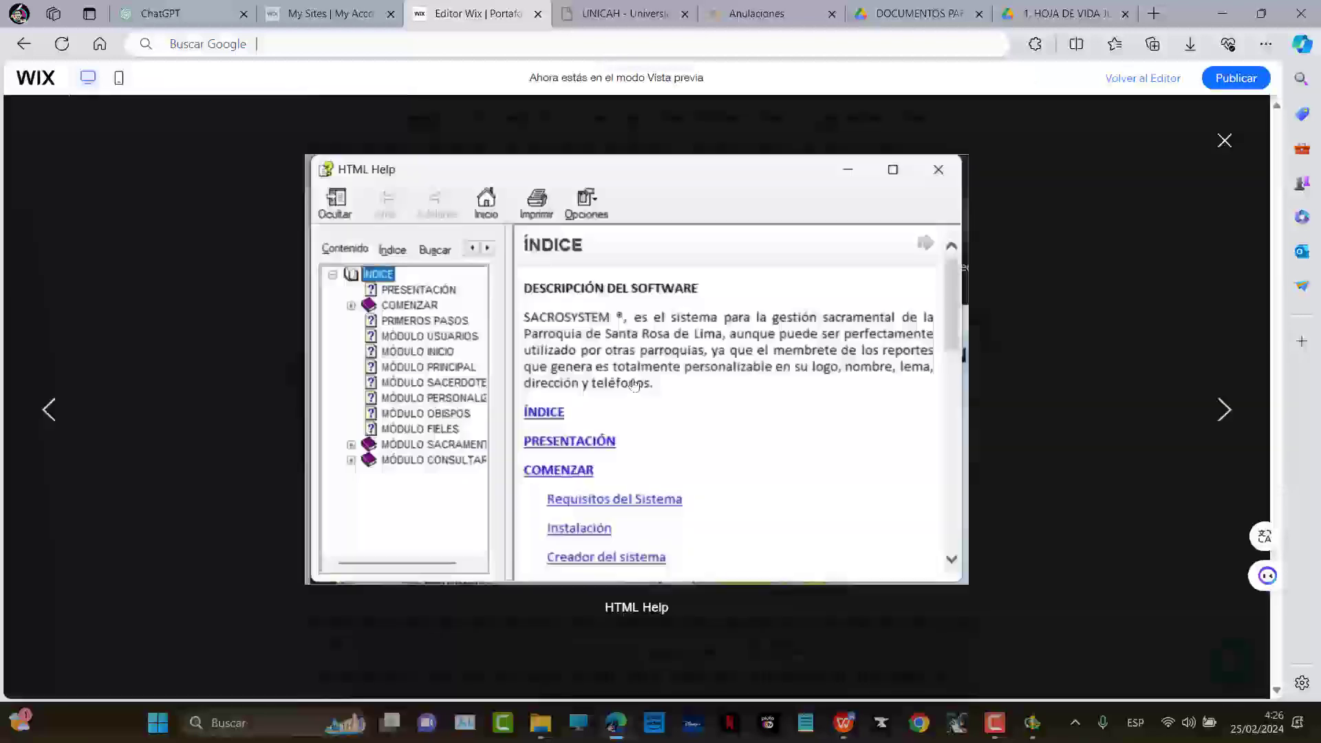
{"action": "left_click", "coordinate": [1225, 411]}
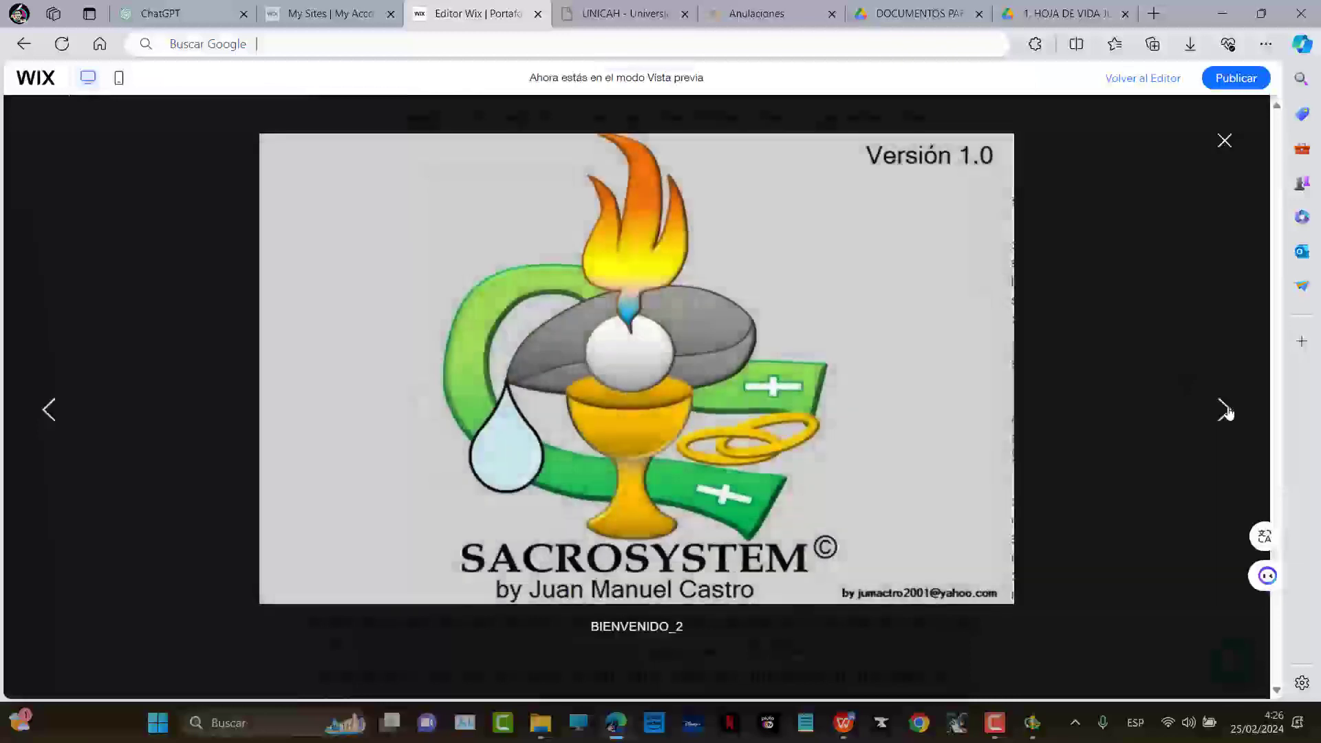
{"action": "left_click", "coordinate": [1225, 410]}
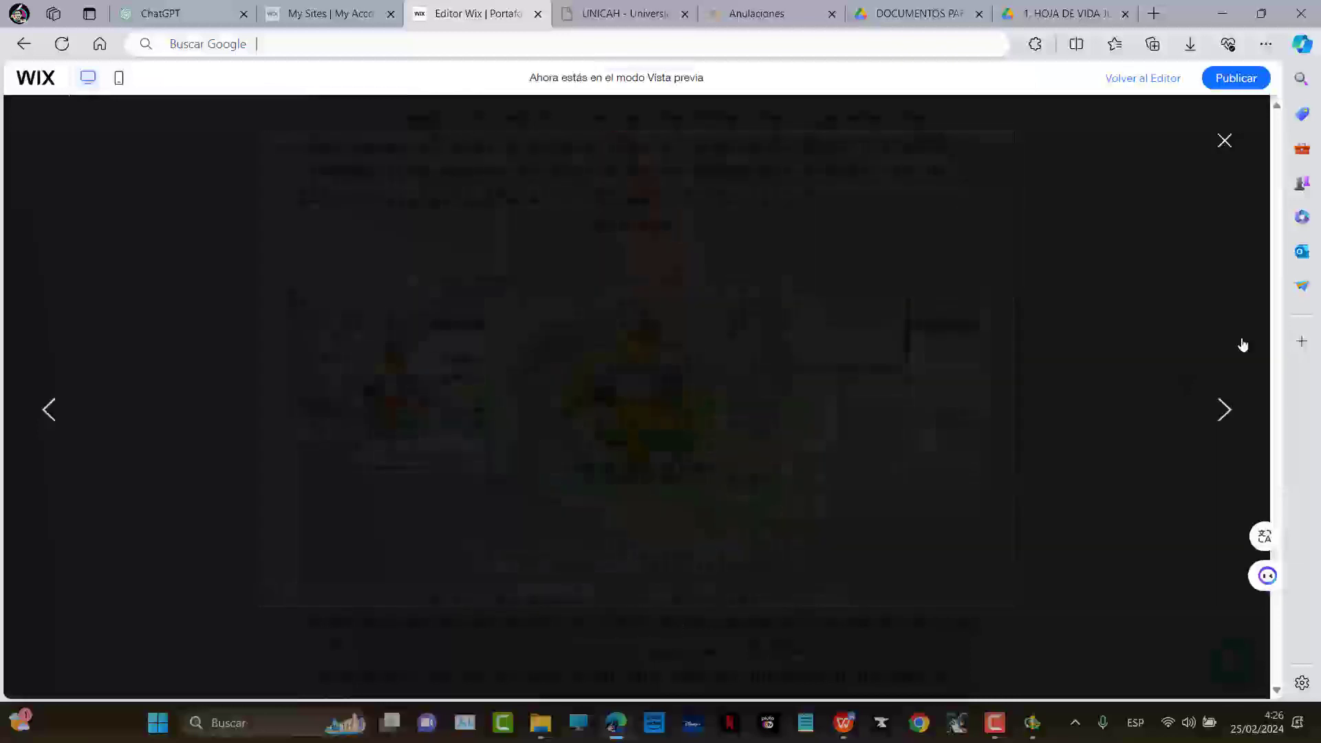
{"action": "left_click", "coordinate": [1225, 140]}
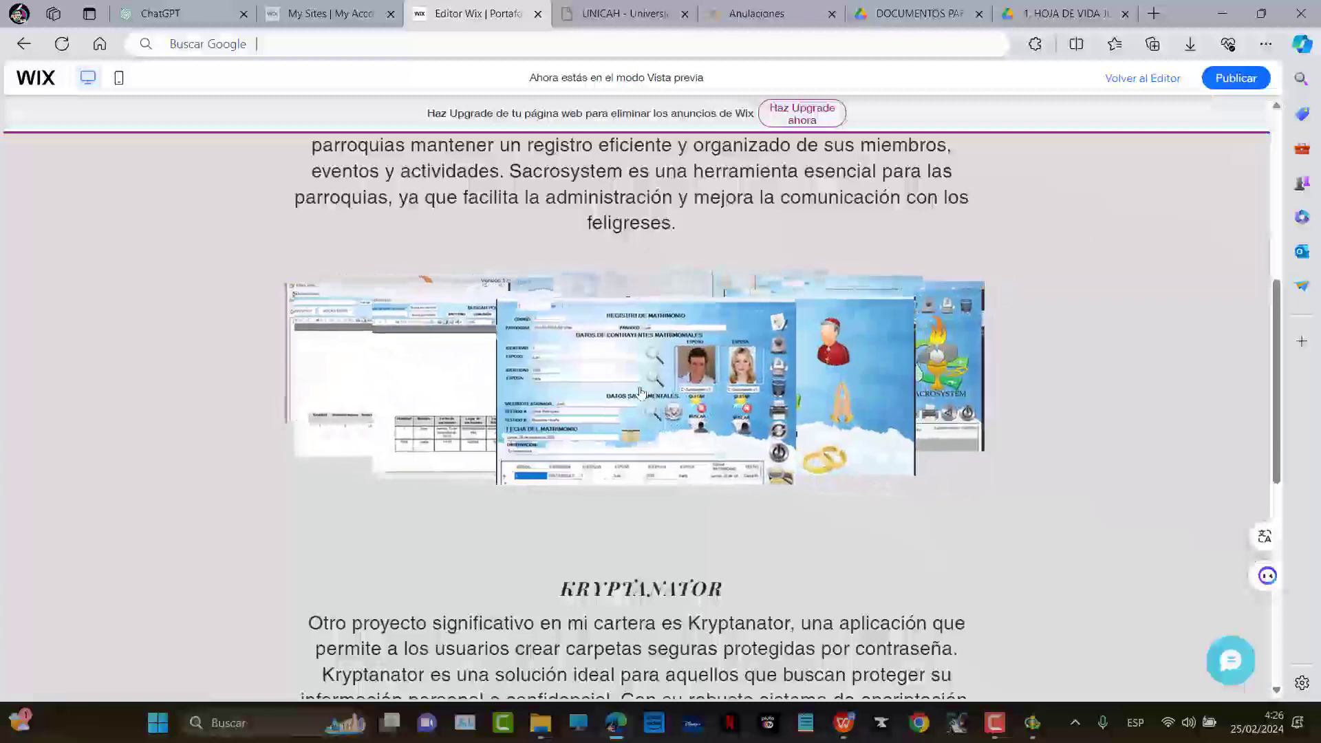
{"action": "left_click", "coordinate": [645, 393]}
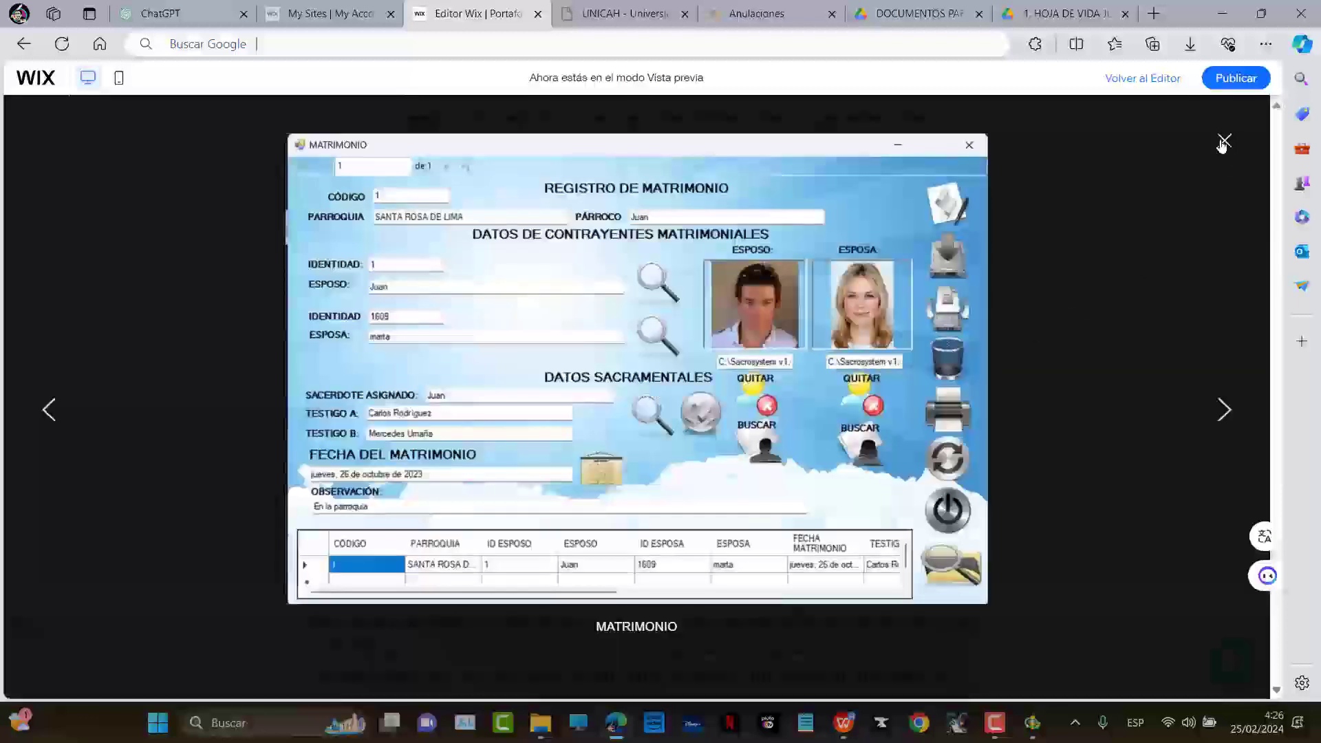
{"action": "left_click", "coordinate": [1223, 143]}
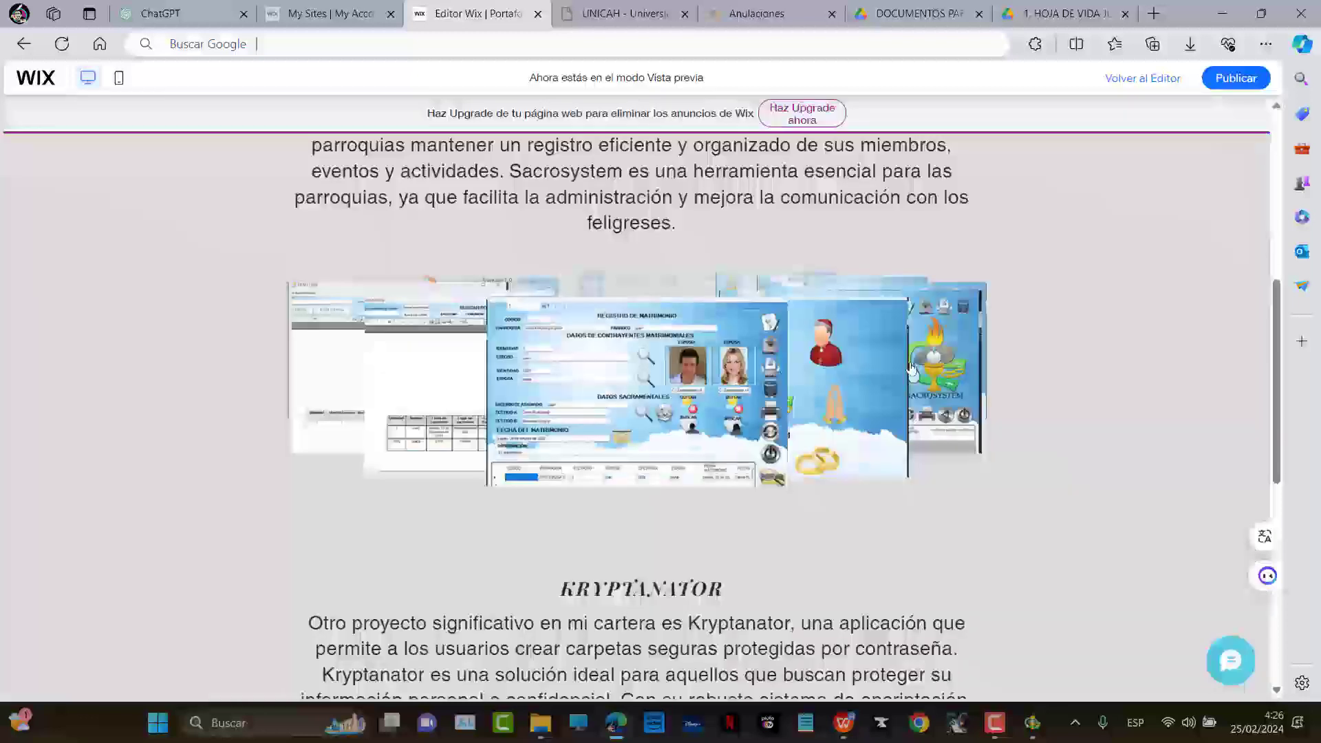
Leave the preview and return to editing Mi portafolio
{"action": "scroll", "coordinate": [984, 472], "scroll_direction": "down", "scroll_amount": 5}
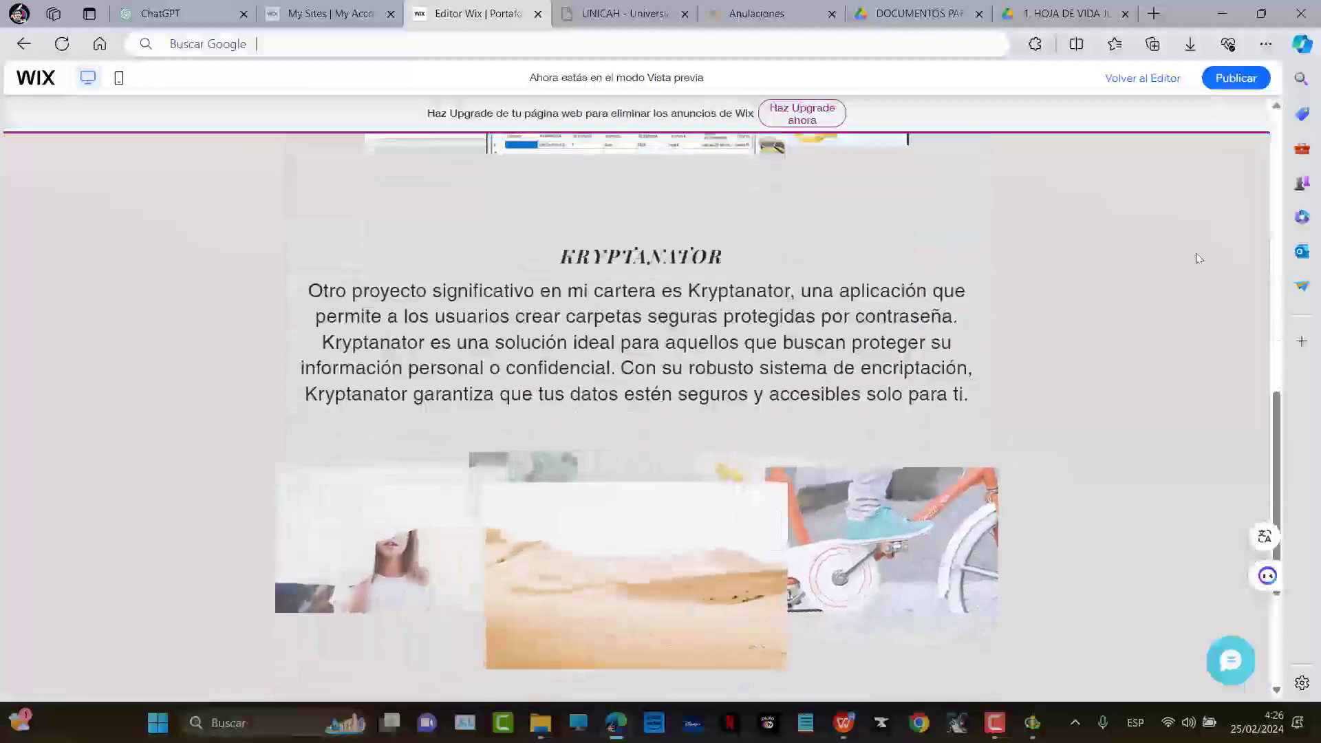
{"action": "left_click", "coordinate": [1143, 78]}
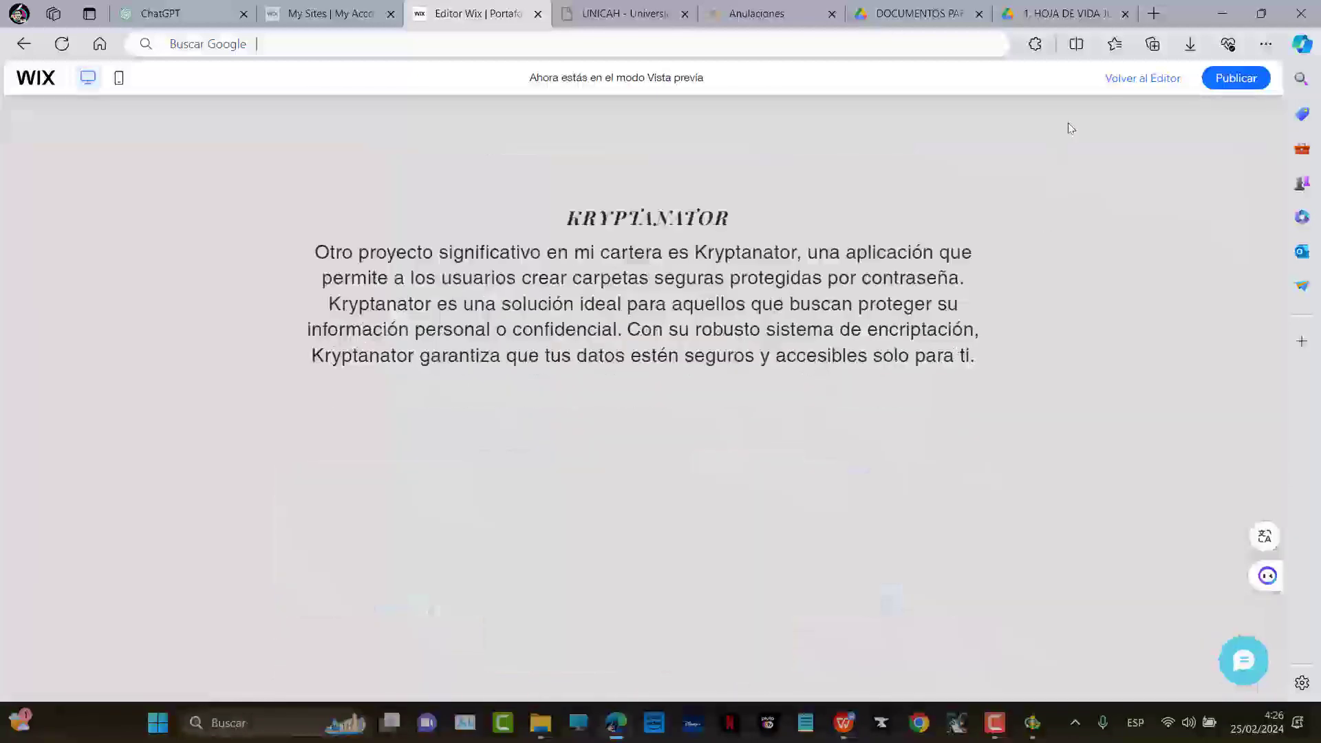
{"action": "scroll", "coordinate": [962, 406], "scroll_direction": "up", "scroll_amount": 10}
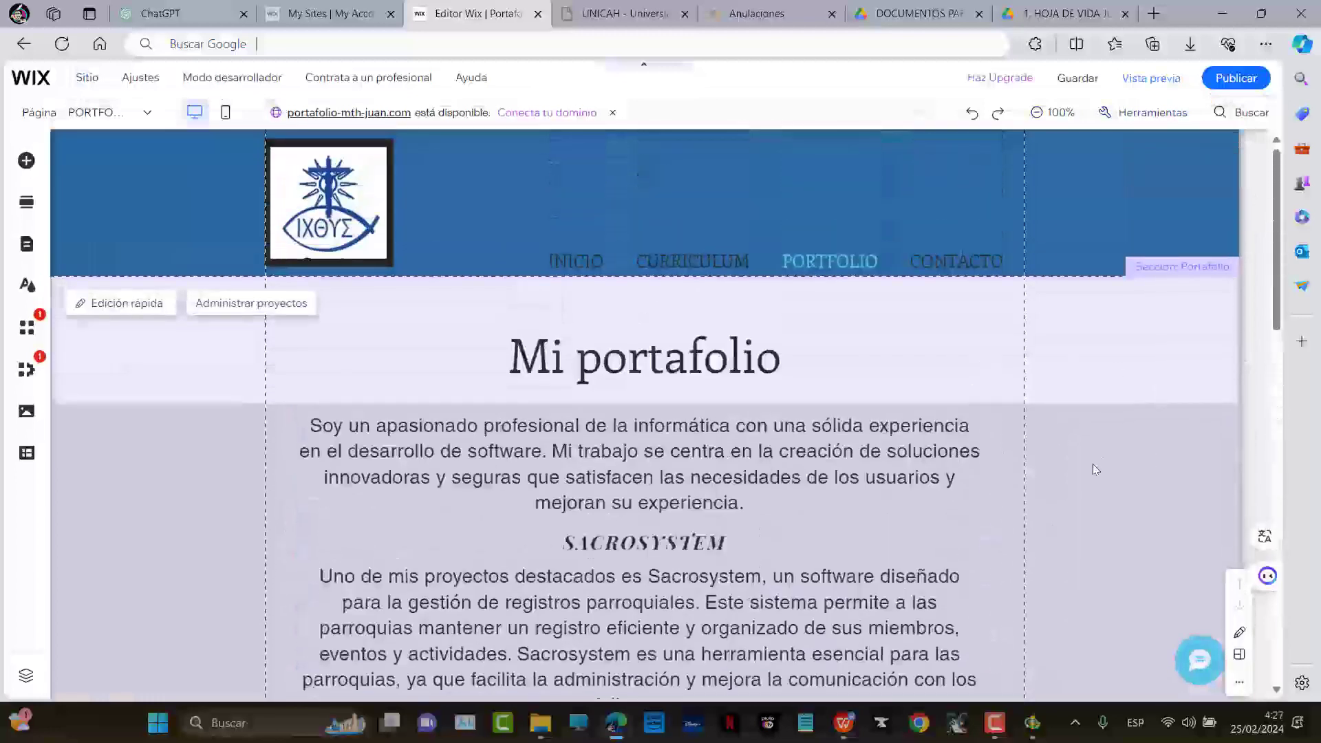
Switch to the CONTACTO page with its ¡Hablemos! heading using the Página dropdown
{"action": "scroll", "coordinate": [709, 370], "scroll_direction": "down", "scroll_amount": 8}
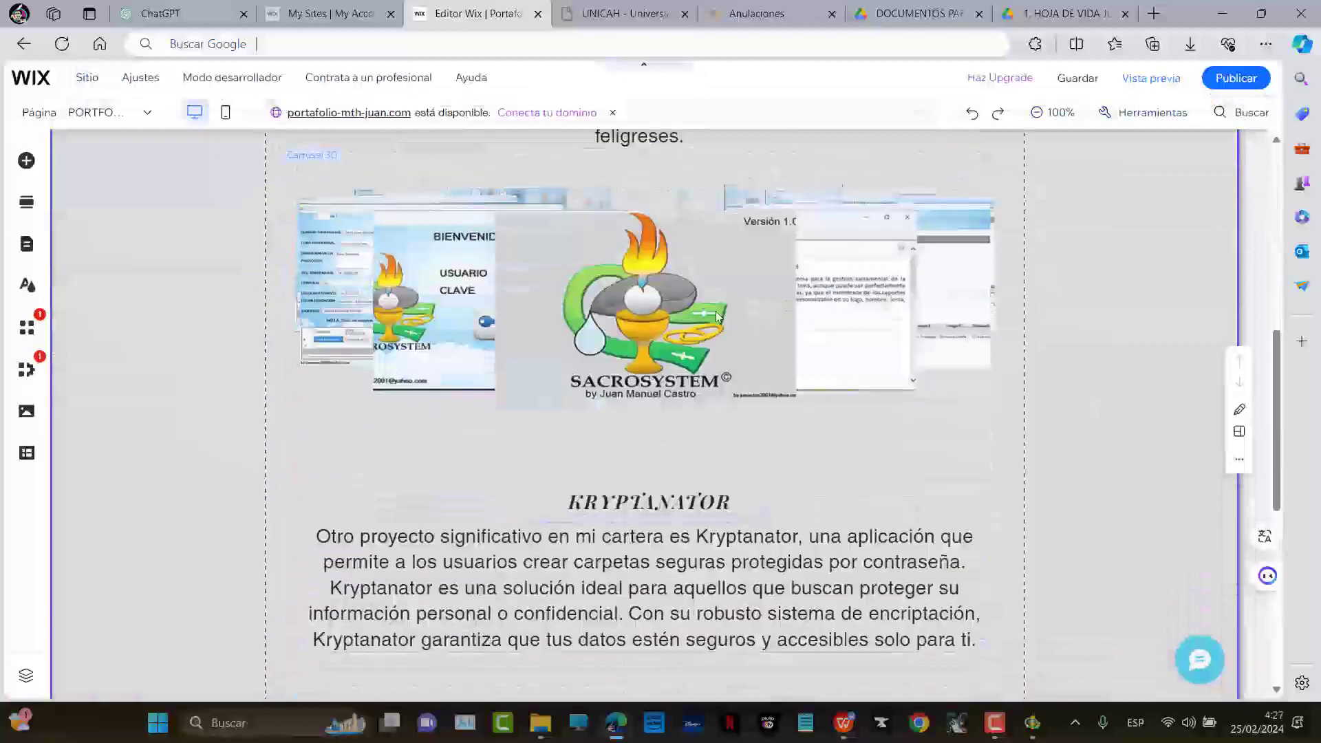
{"action": "scroll", "coordinate": [706, 384], "scroll_direction": "down", "scroll_amount": 7}
{"action": "scroll", "coordinate": [706, 384], "scroll_direction": "up", "scroll_amount": 15}
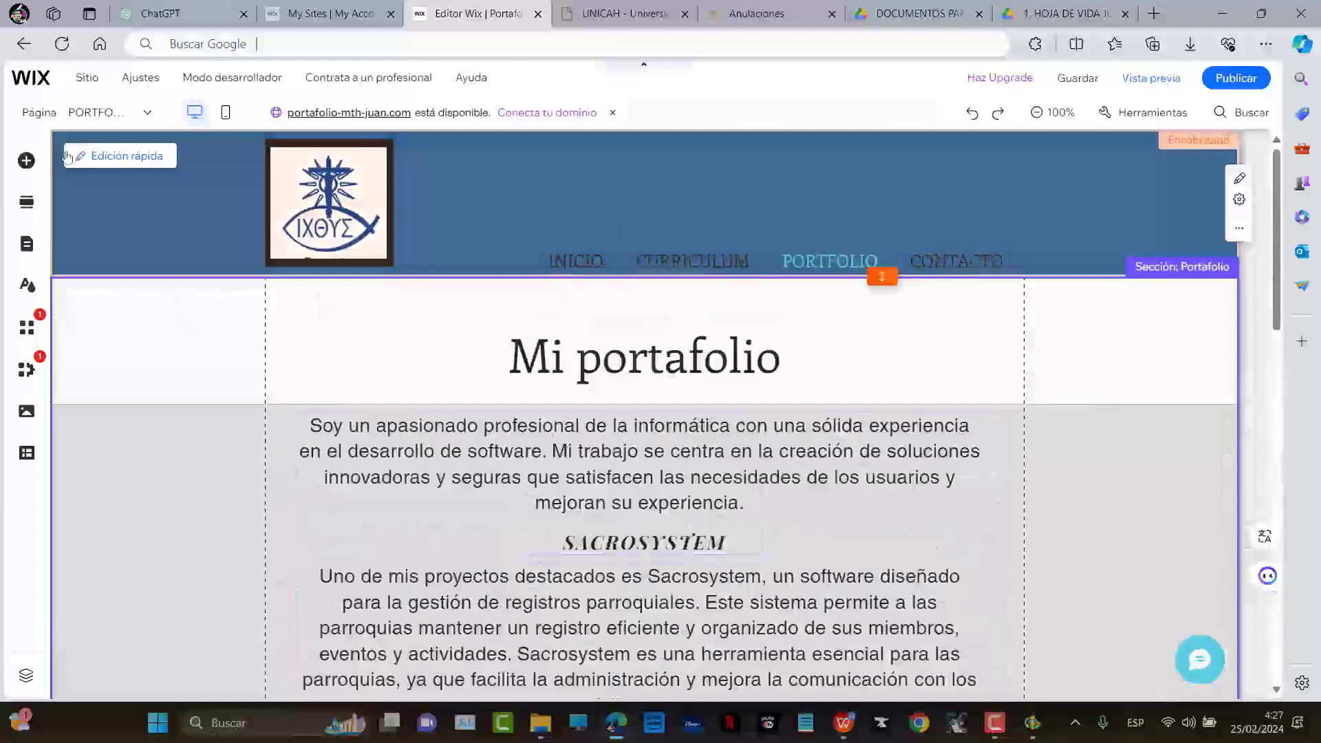
{"action": "left_click", "coordinate": [103, 113]}
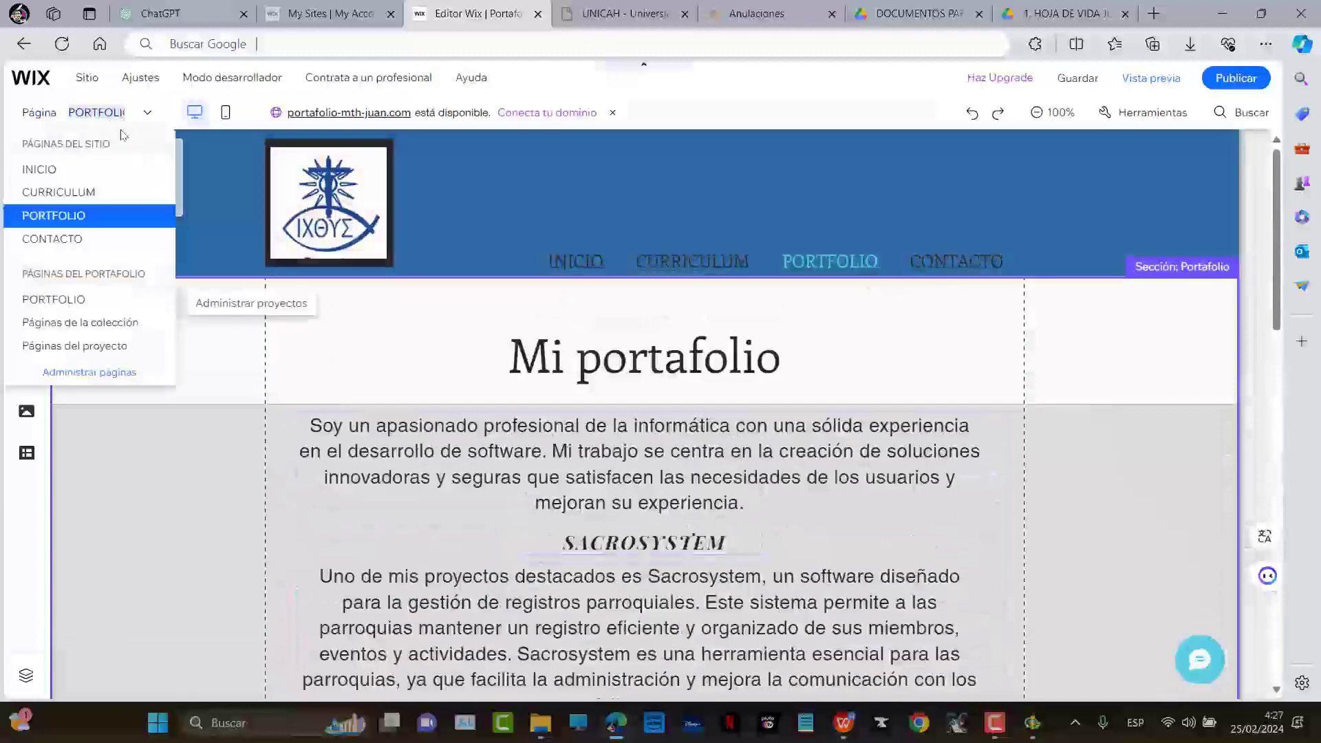
{"action": "left_click", "coordinate": [51, 240]}
{"action": "scroll", "coordinate": [726, 390], "scroll_direction": "down", "scroll_amount": 4}
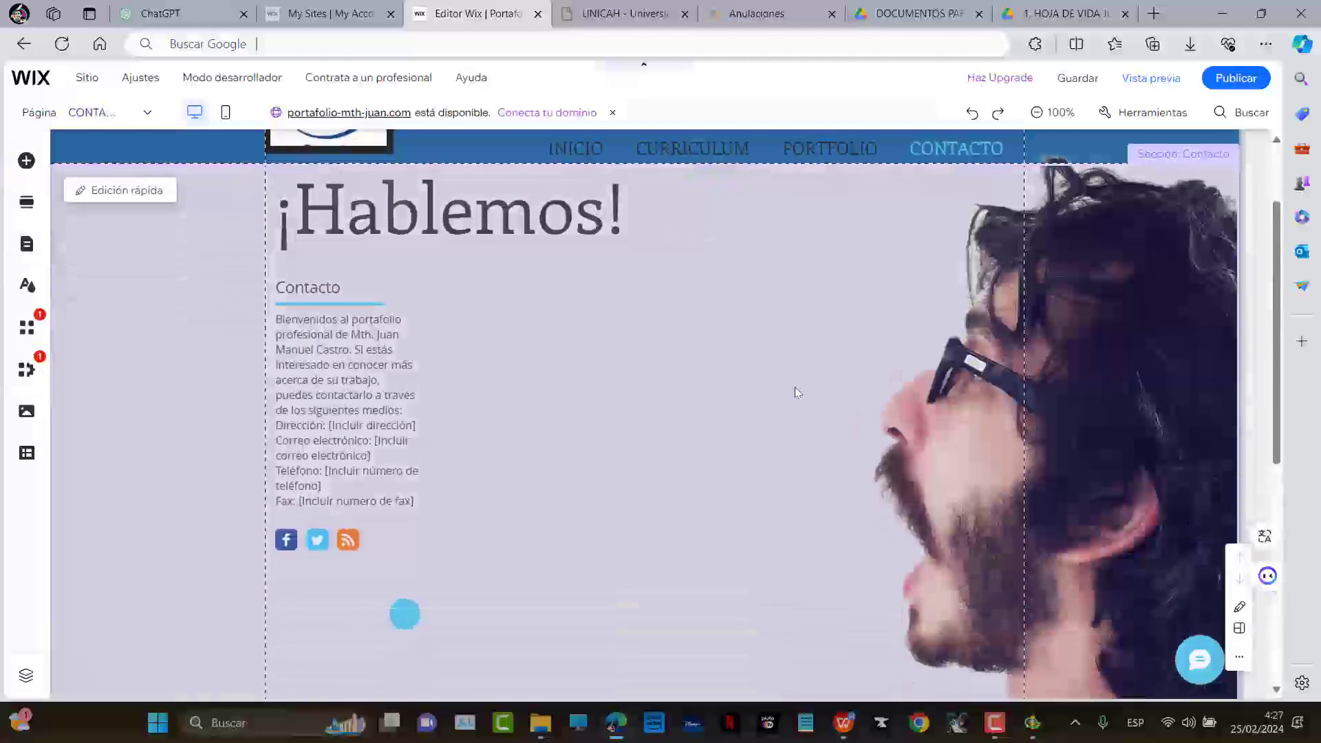
{"action": "scroll", "coordinate": [840, 374], "scroll_direction": "up", "scroll_amount": 3}
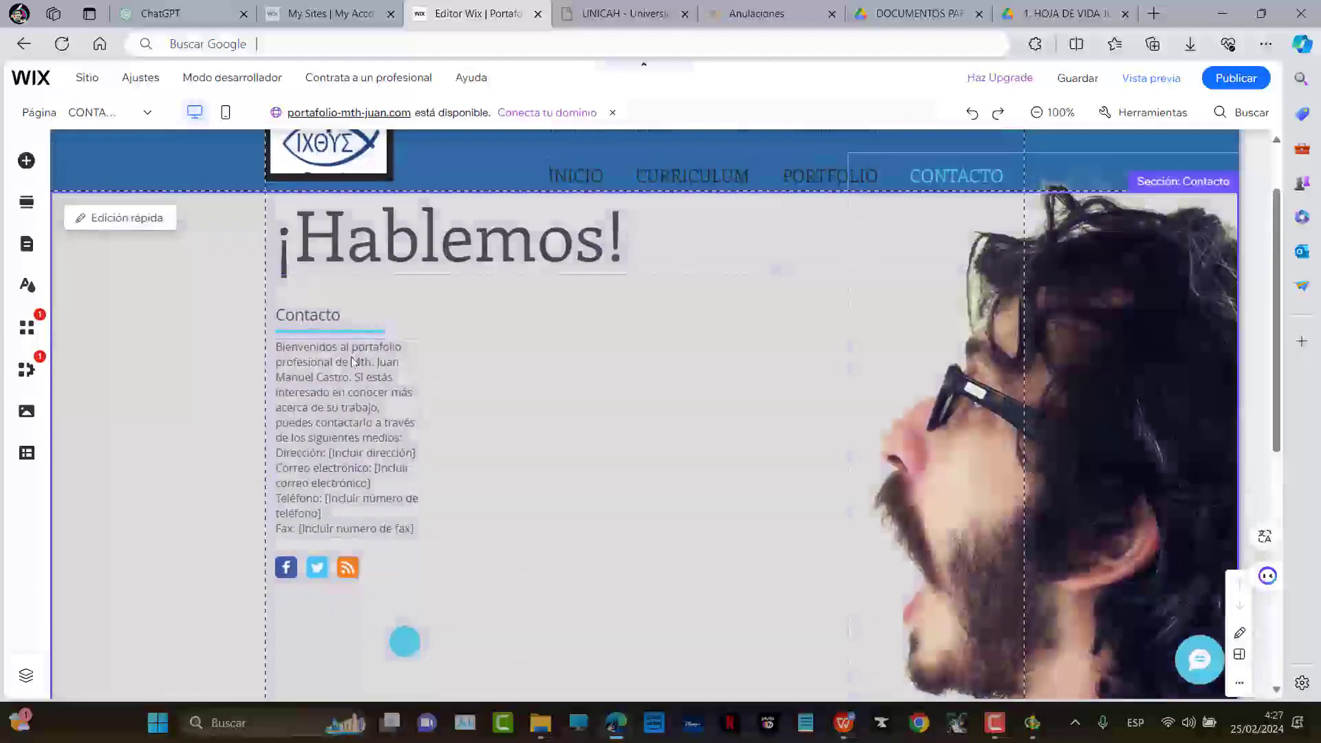
Ask Copilot: 'Haz una invitación para que me dejen sus comentarios o consultas…'
{"action": "left_click", "coordinate": [1300, 44]}
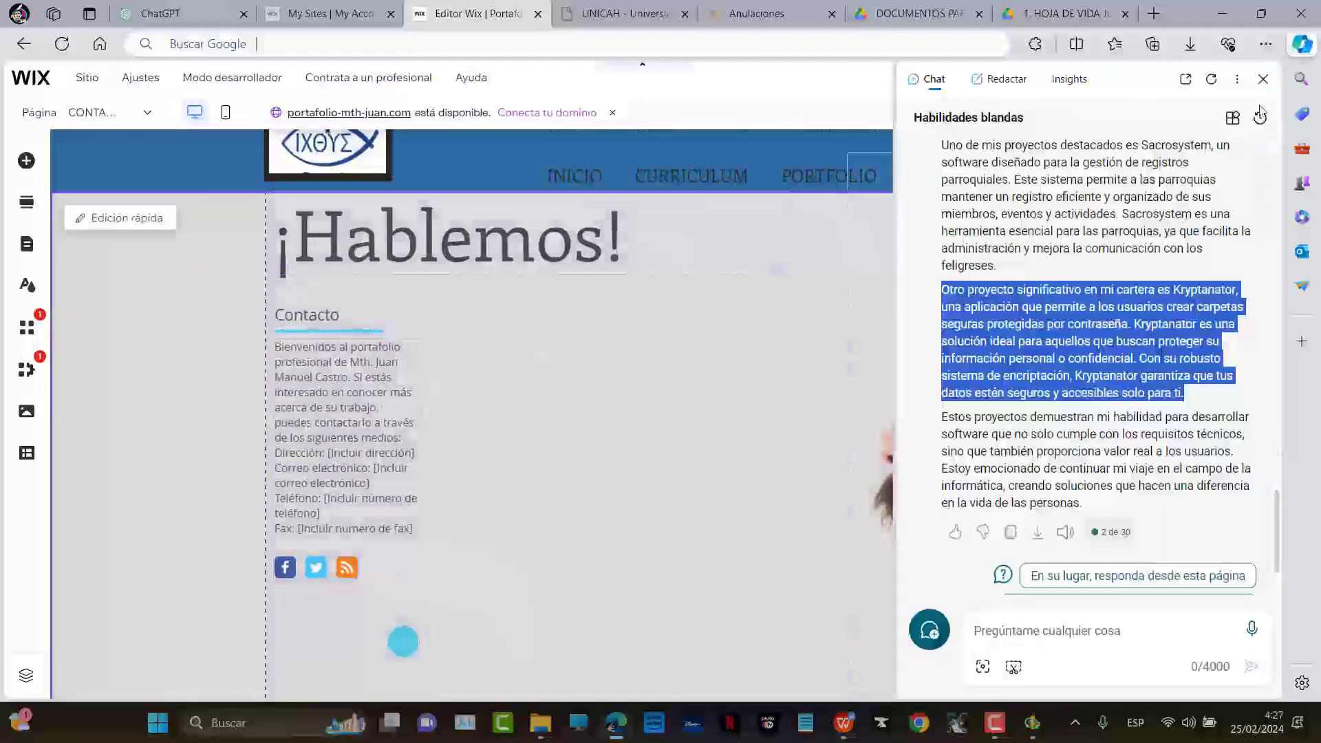
{"action": "left_click", "coordinate": [1084, 650]}
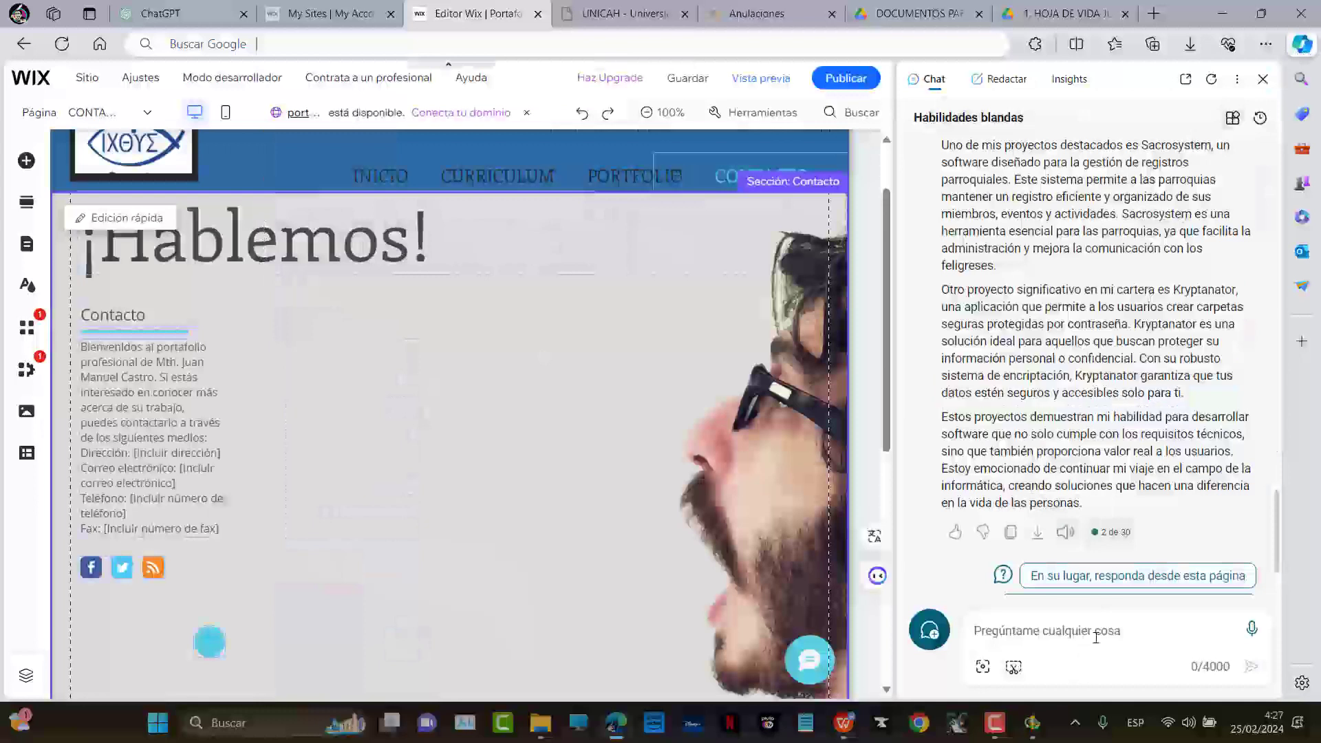
{"action": "type", "text": "Haz"}
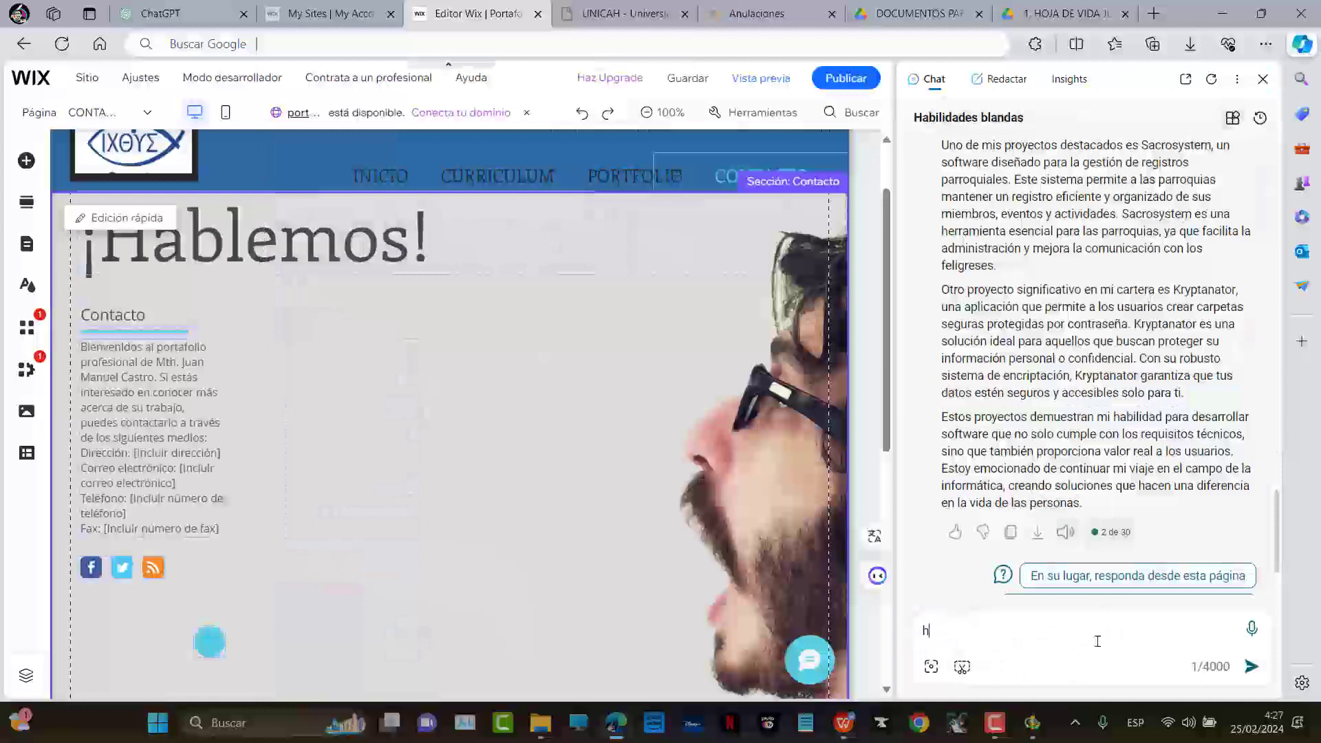
{"action": "type", "text": " una invitación "}
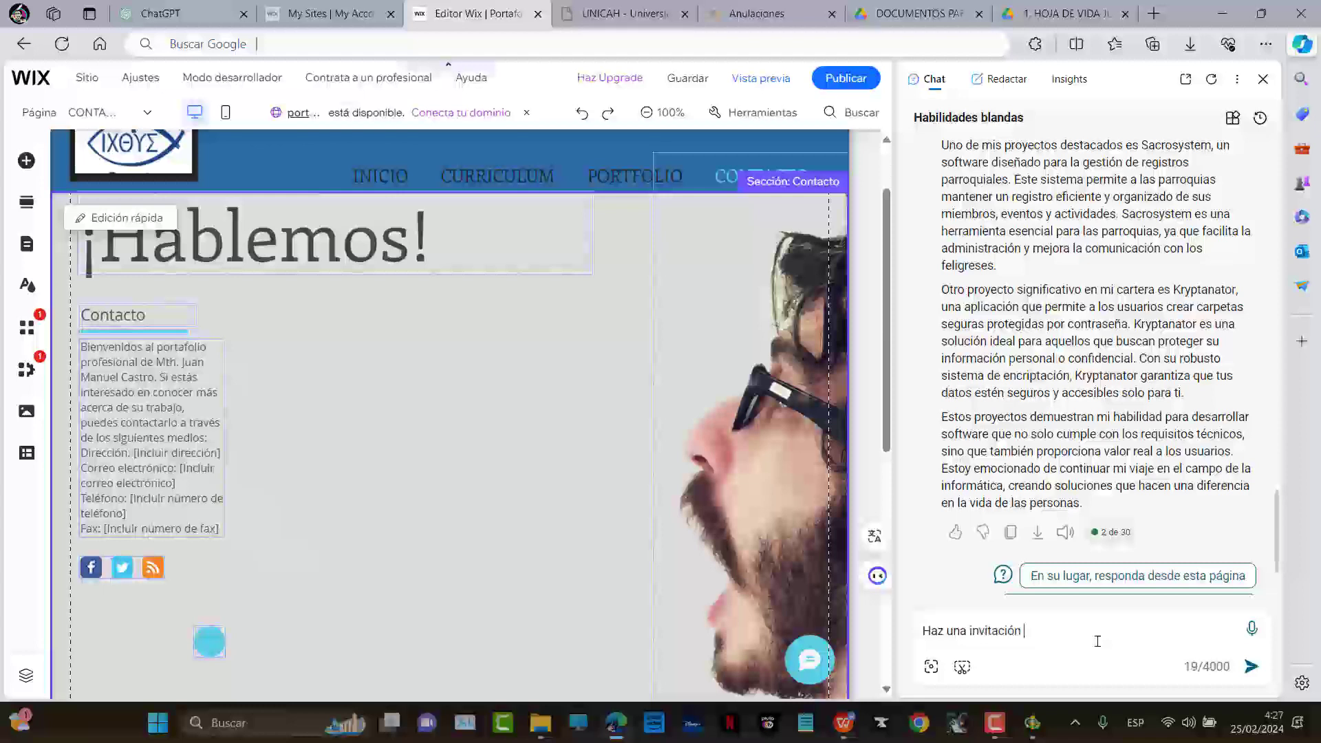
{"action": "type", "text": "para que me dejen sus com"}
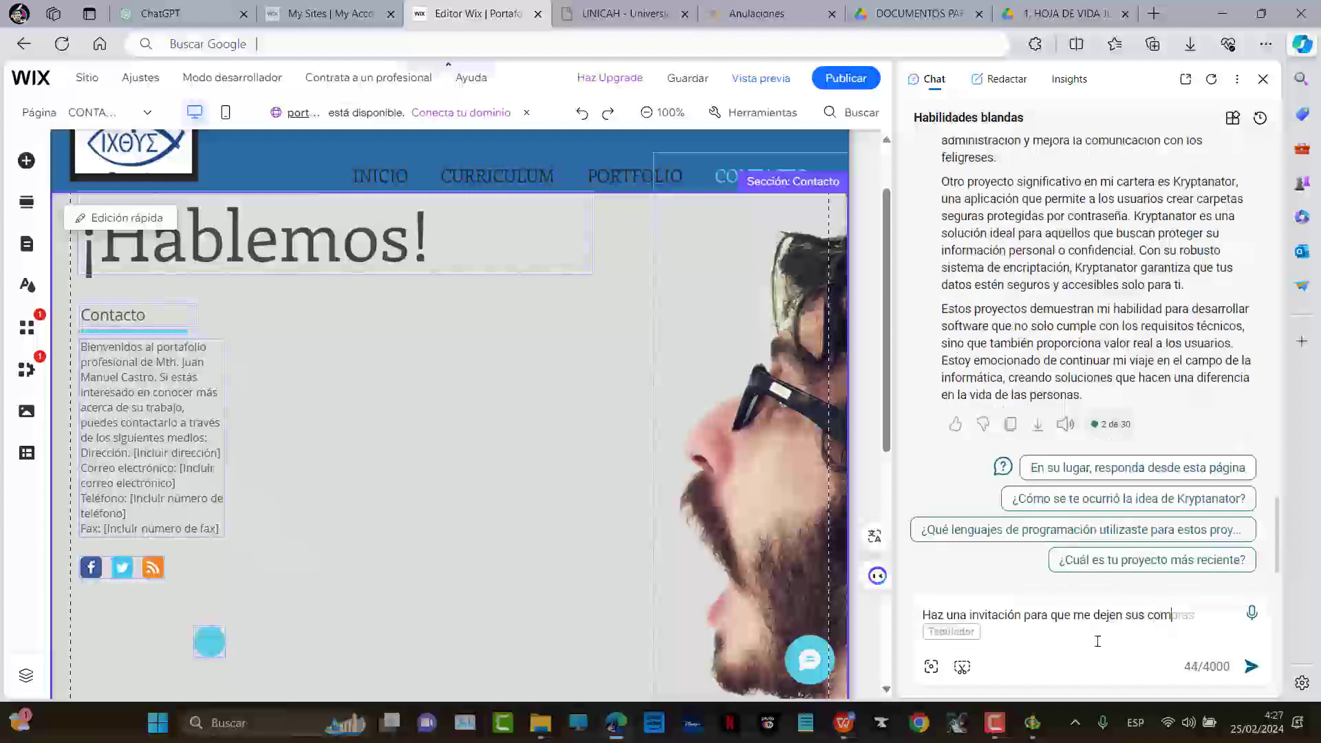
{"action": "type", "text": "entarios o"}
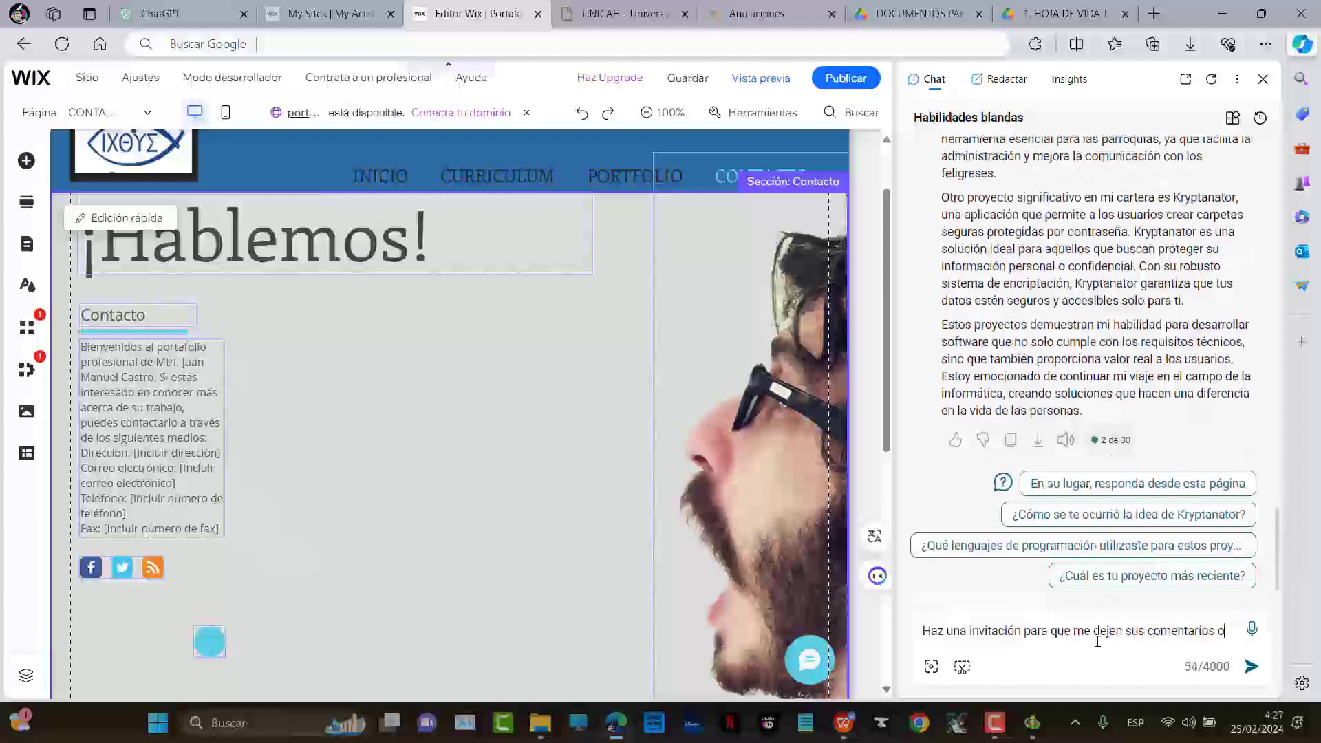
{"action": "type", "text": " consultas"}
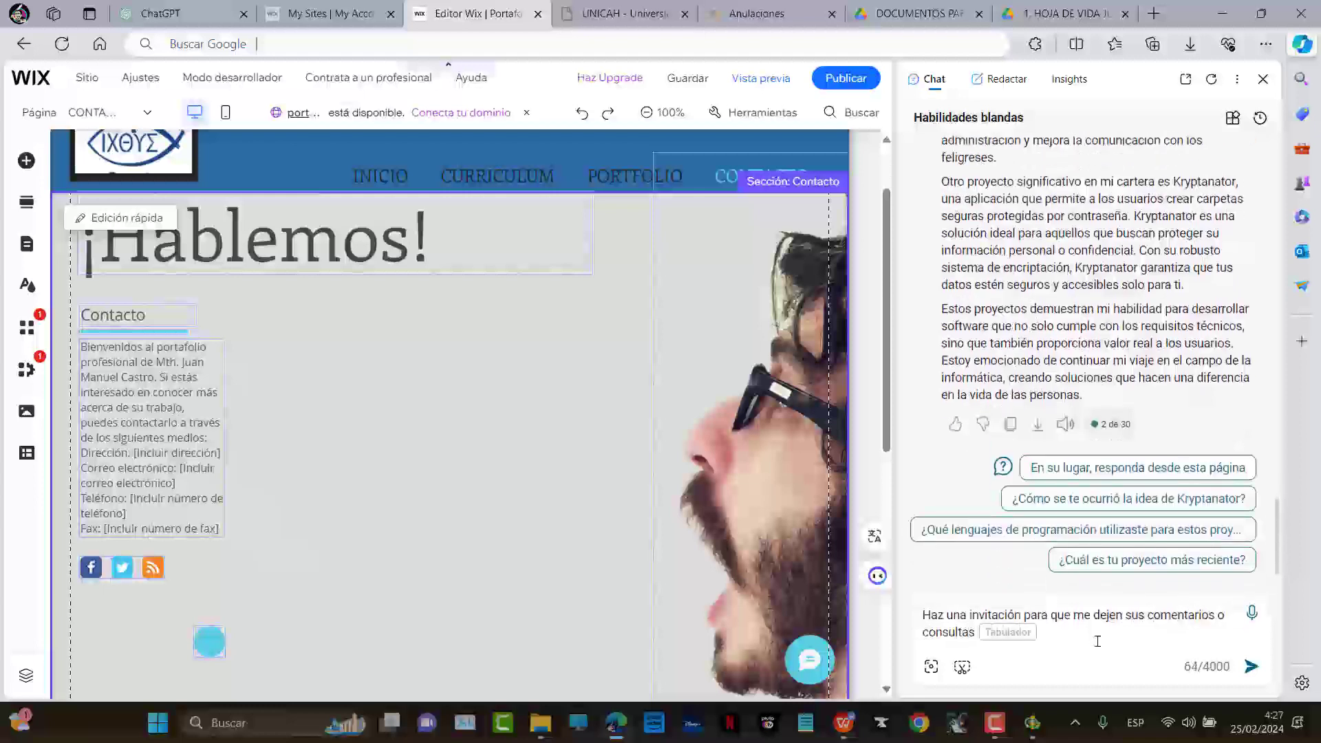
{"action": "type", "text": " y puedan entra"}
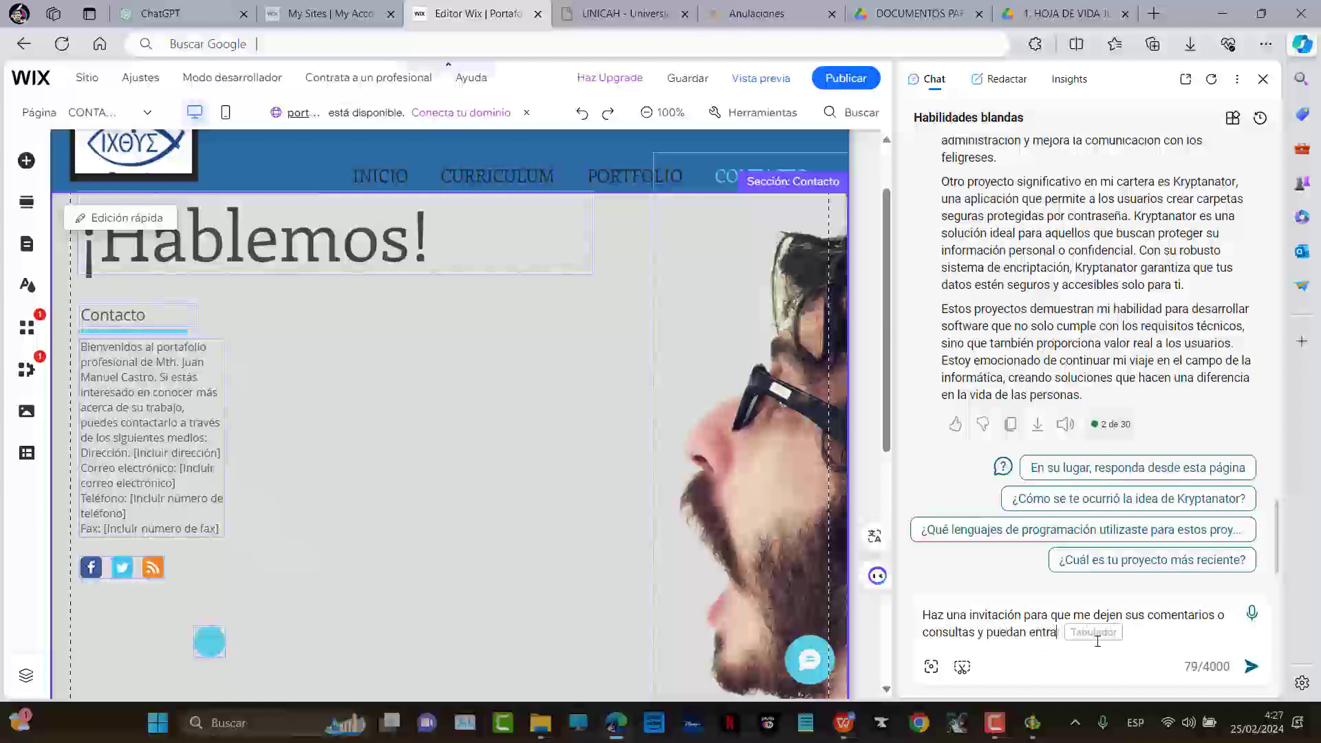
{"action": "type", "text": "r en conti"}
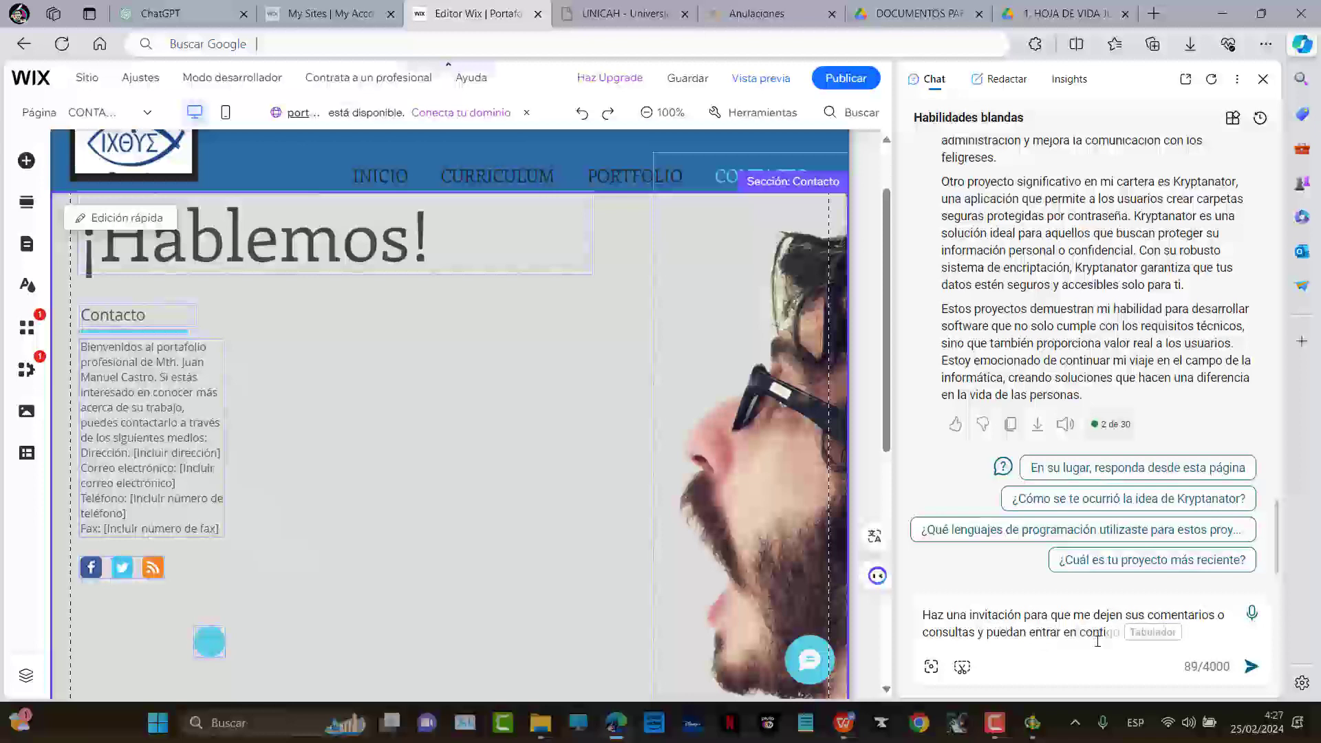
{"action": "key", "text": "BackSpace"}
{"action": "type", "text": "acto con"}
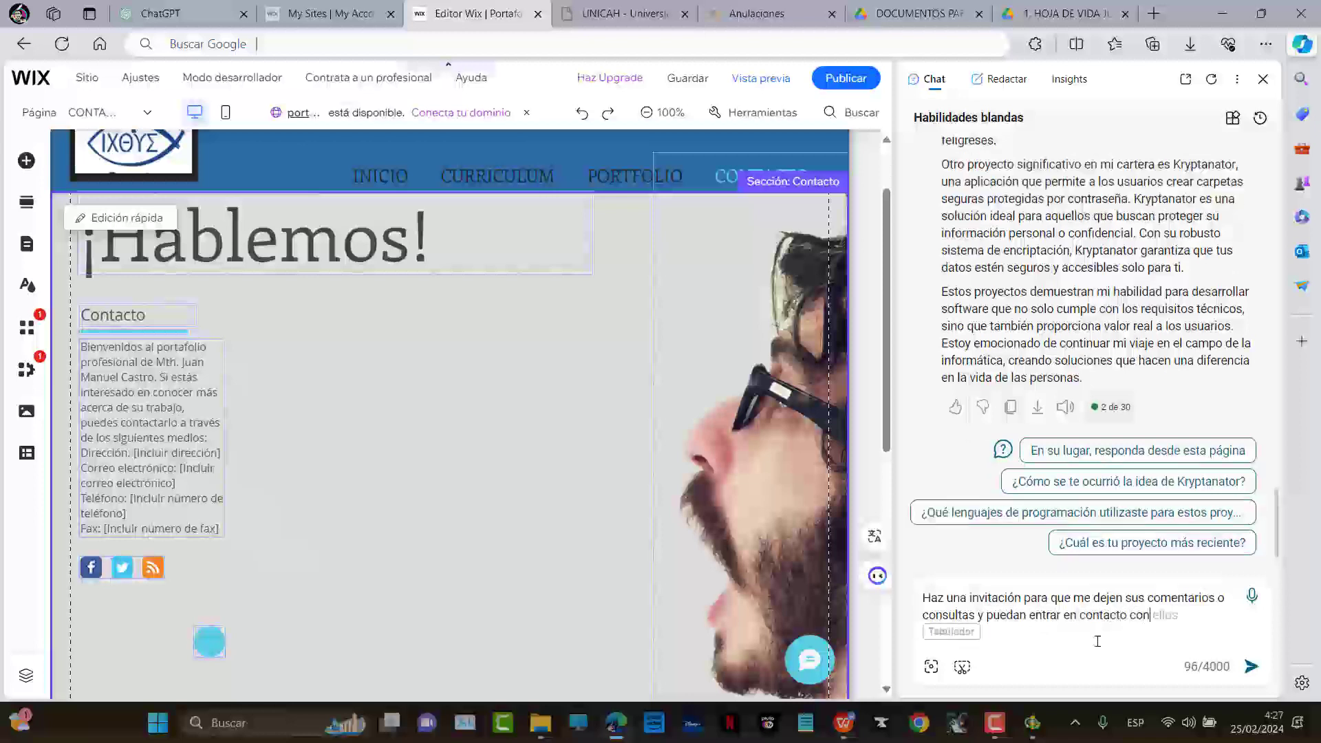
{"action": "type", "text": "migo"}
{"action": "key", "text": "Return"}
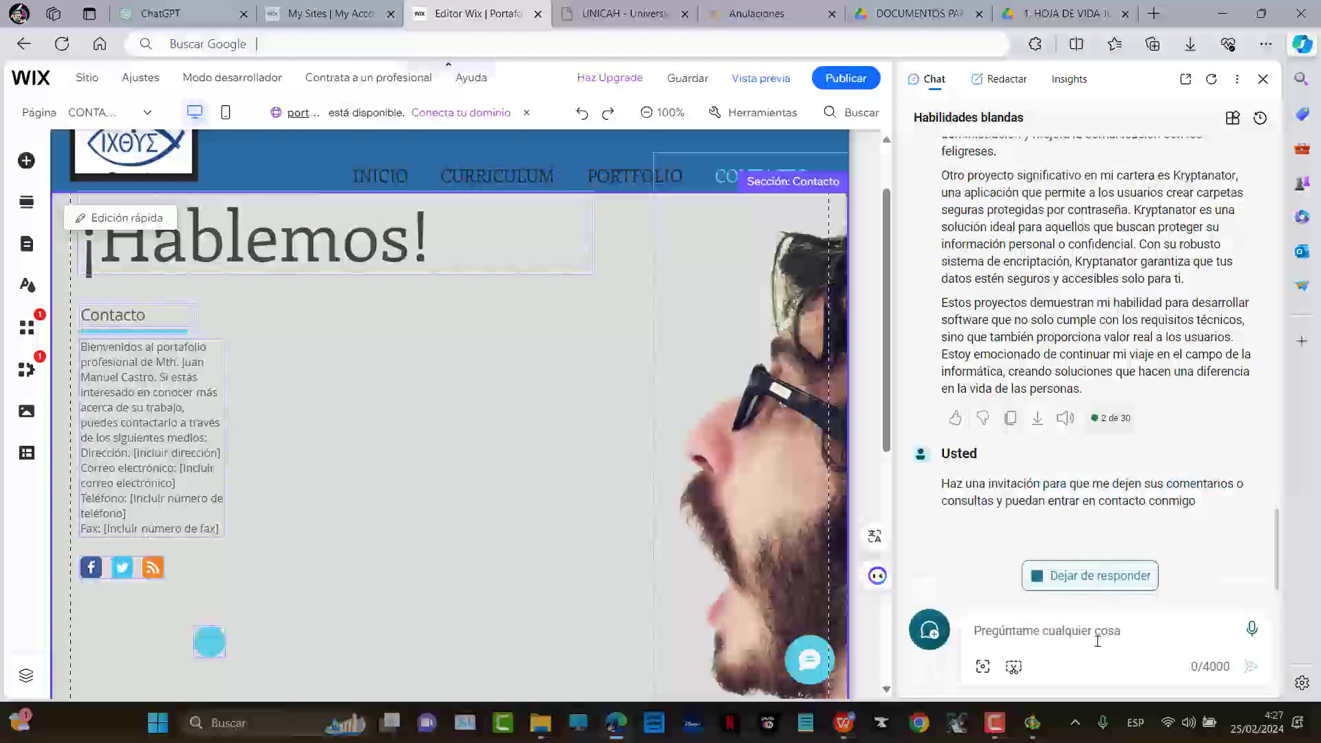
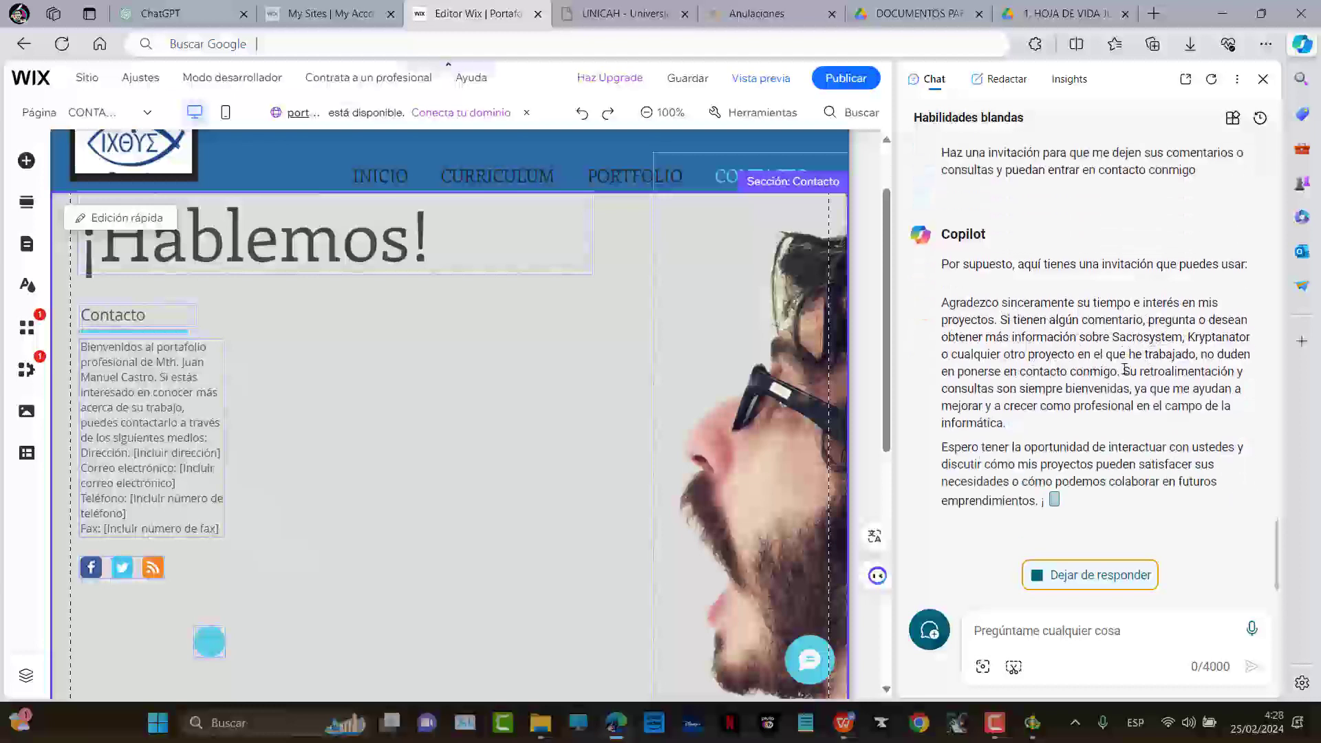
Replace the contact box's placeholder details with the invitation text copied from Copilot
{"action": "scroll", "coordinate": [1095, 265], "scroll_direction": "up", "scroll_amount": 1}
{"action": "left_click_drag", "start_coordinate": [943, 250], "coordinate": [1118, 468]}
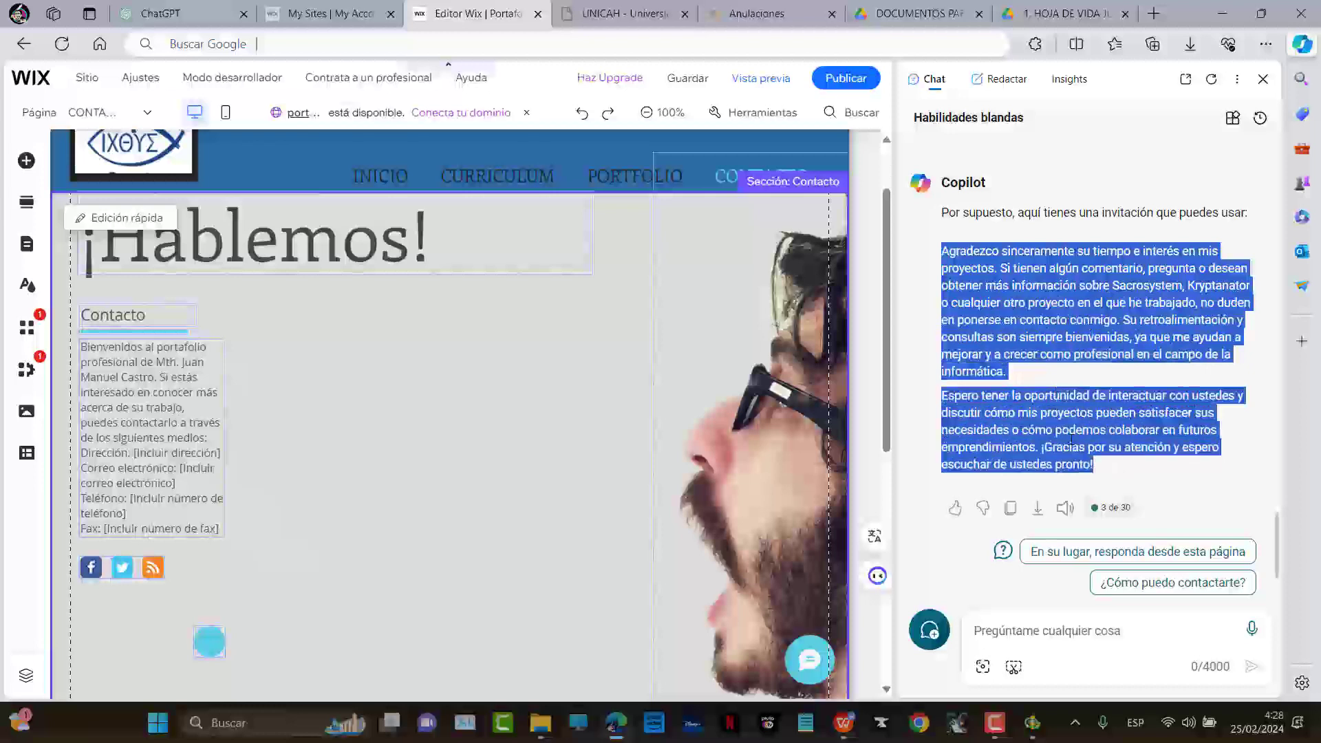
{"action": "right_click", "coordinate": [1016, 285]}
{"action": "left_click", "coordinate": [1068, 297]}
{"action": "double_click", "coordinate": [130, 423]}
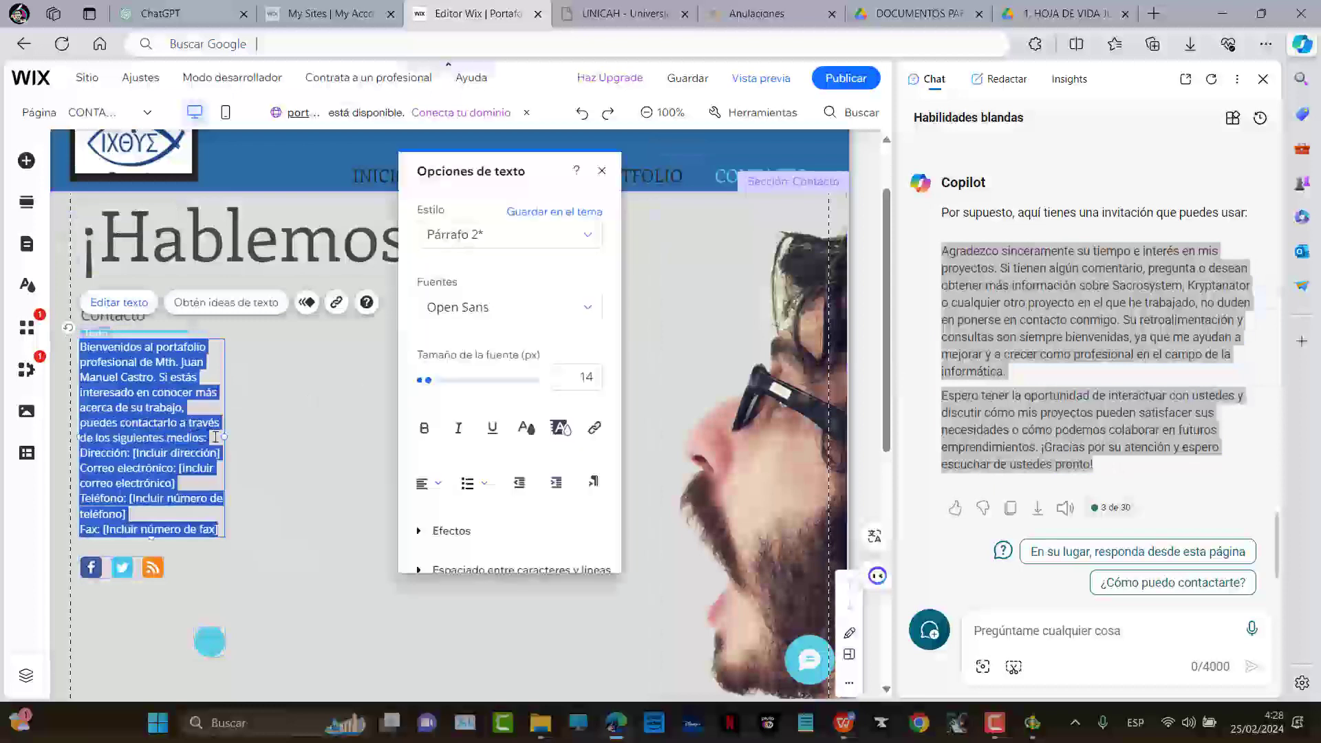
{"action": "key", "text": "ctrl+v"}
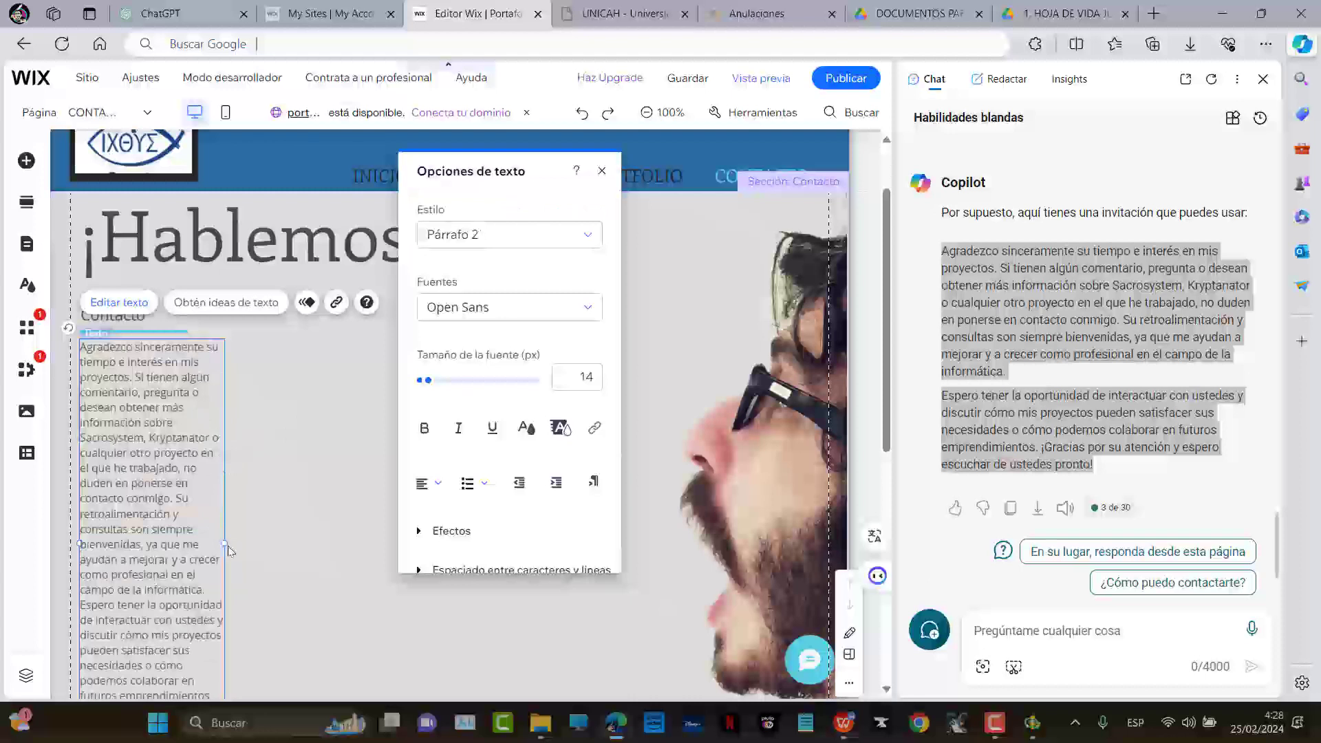
Widen the contact text box and center-align both invitation paragraphs
{"action": "left_click_drag", "start_coordinate": [226, 545], "coordinate": [296, 542]}
{"action": "left_click", "coordinate": [428, 523]}
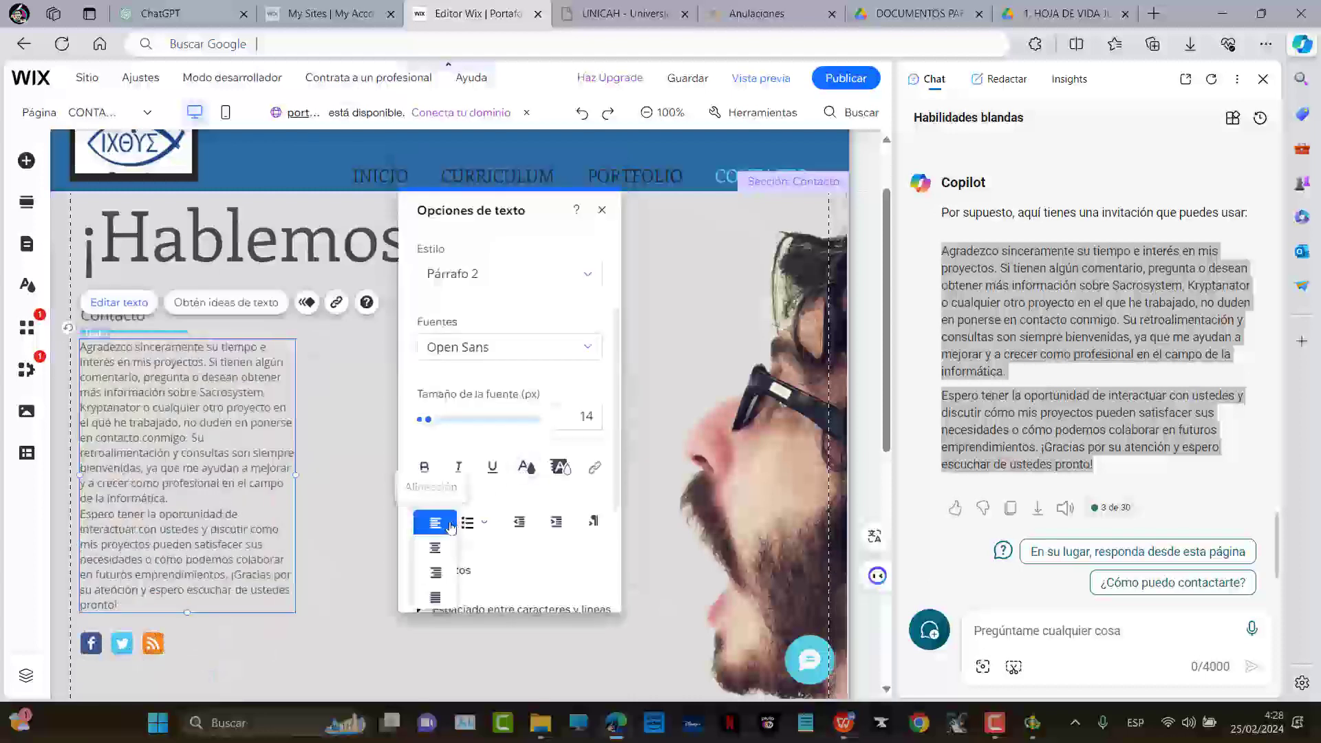
{"action": "left_click", "coordinate": [436, 596]}
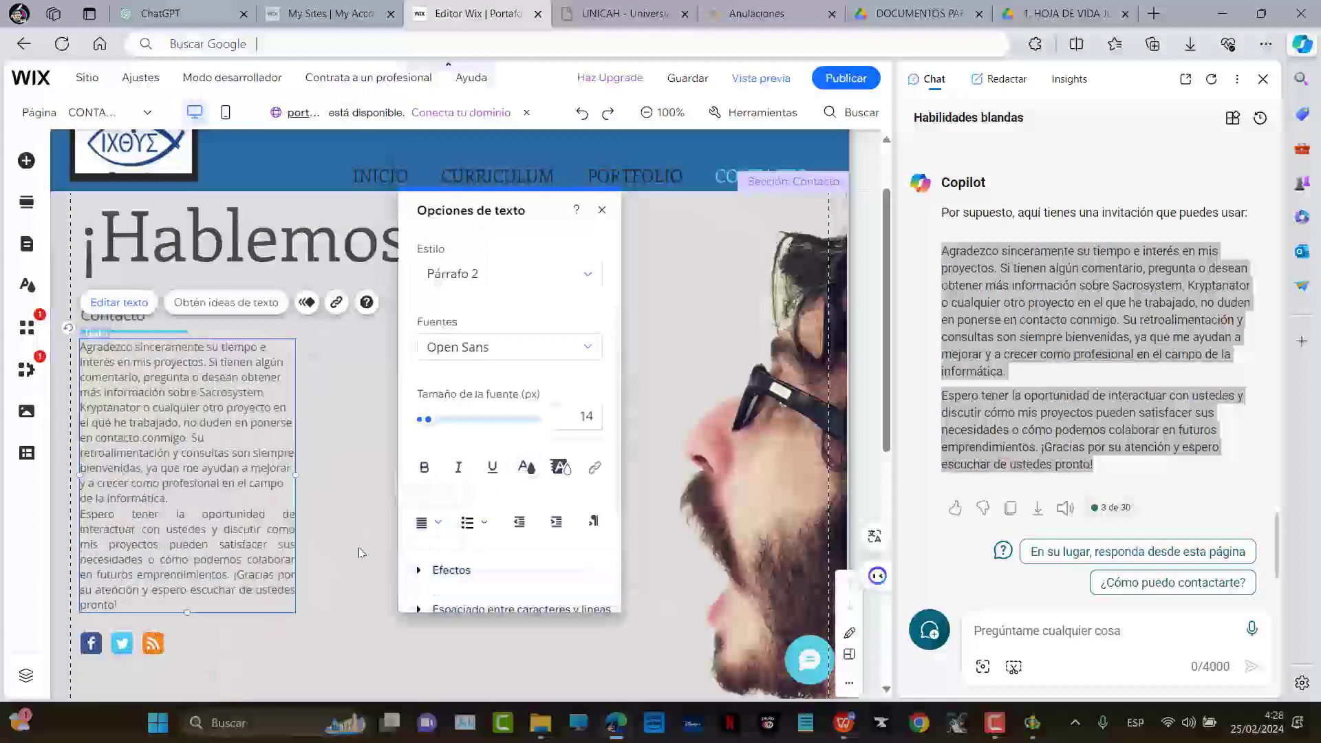
{"action": "left_click", "coordinate": [426, 525]}
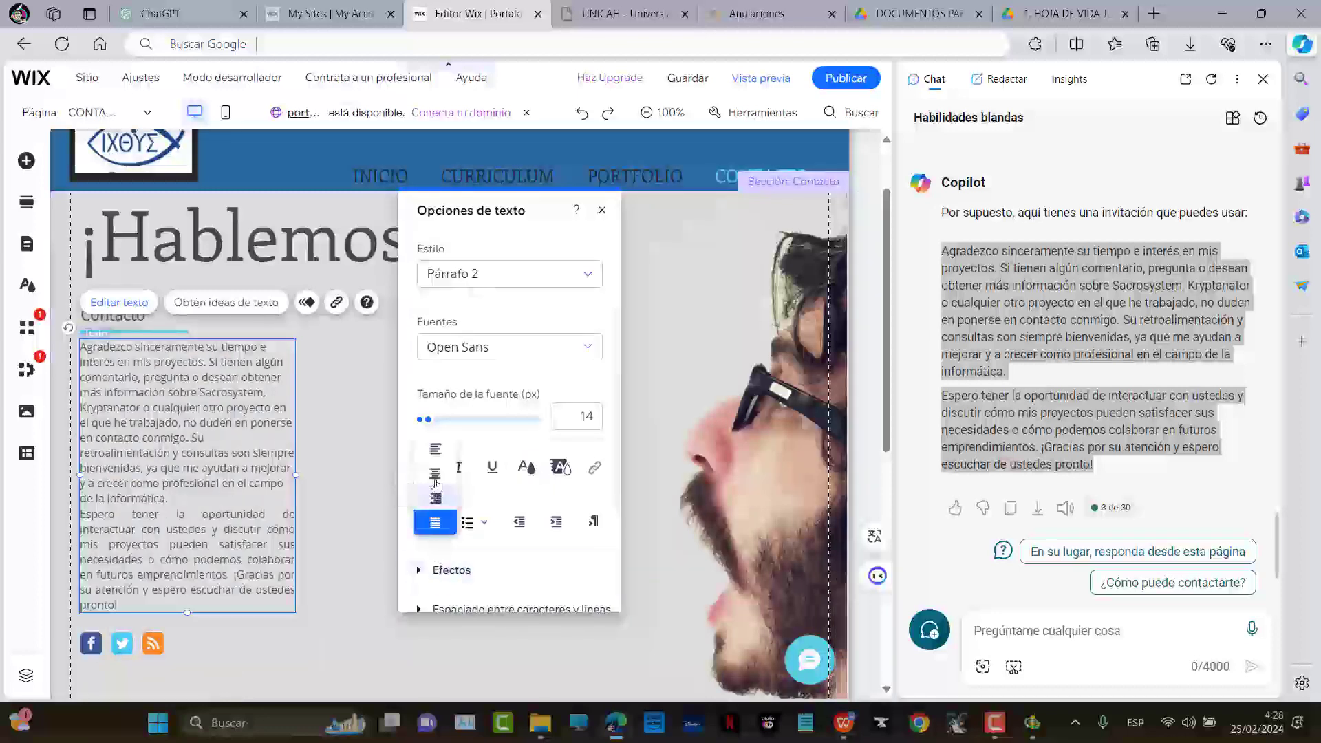
{"action": "left_click", "coordinate": [434, 476]}
{"action": "left_click_drag", "start_coordinate": [240, 507], "coordinate": [82, 287]}
{"action": "left_click", "coordinate": [426, 525]}
{"action": "left_click", "coordinate": [422, 549]}
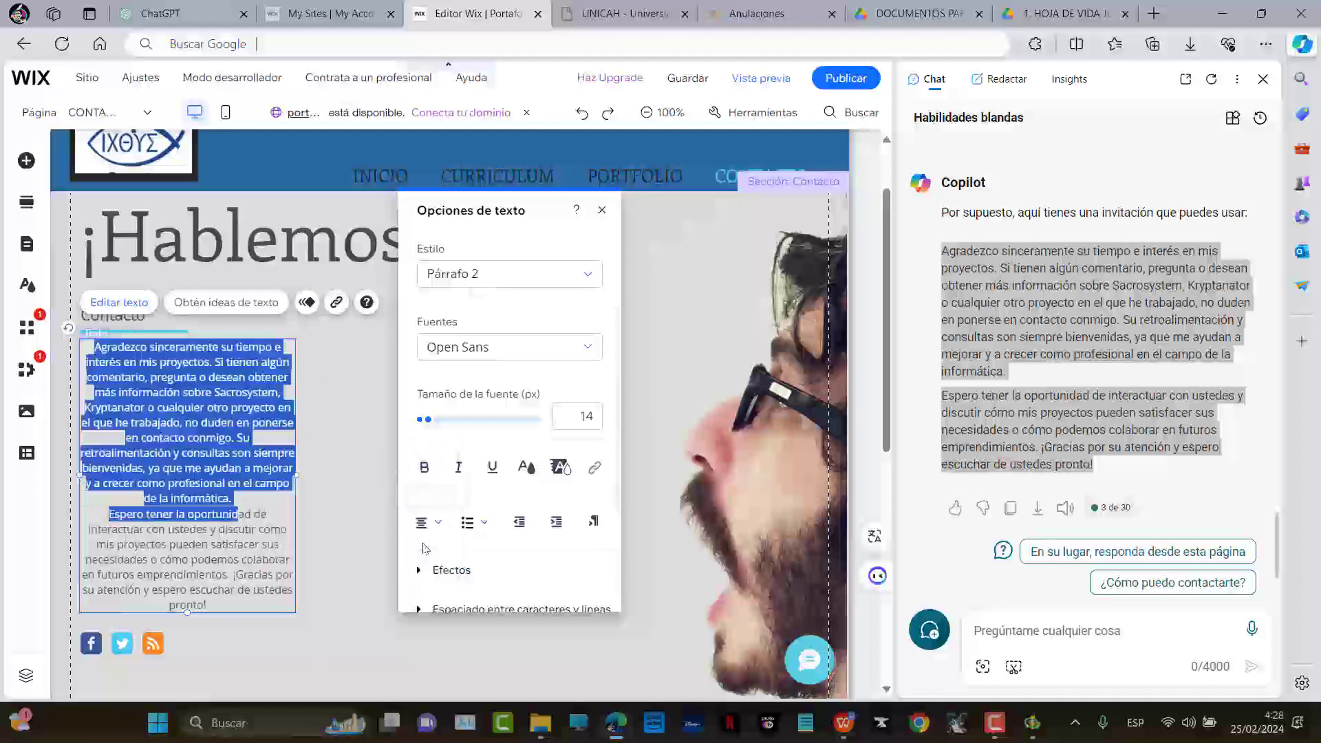
{"action": "left_click", "coordinate": [336, 491]}
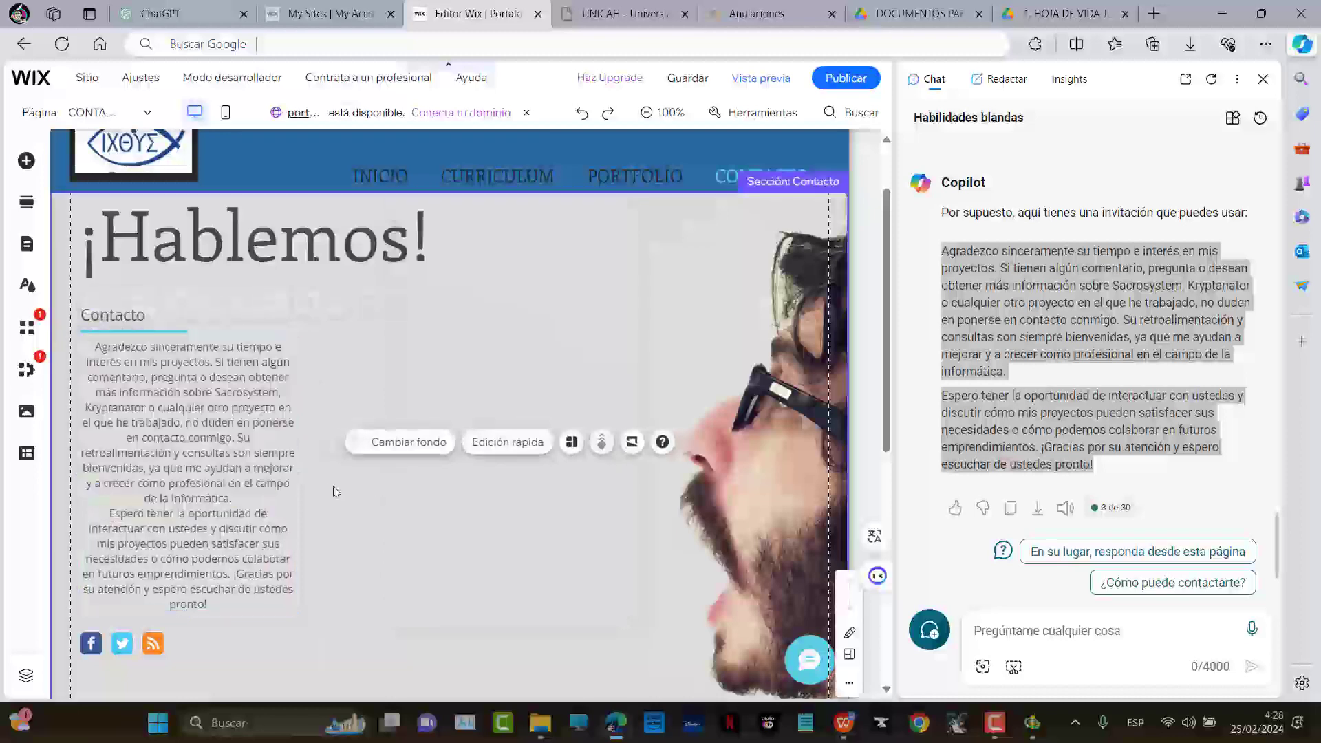
{"action": "left_click", "coordinate": [130, 318]}
{"action": "scroll", "coordinate": [348, 472], "scroll_direction": "down", "scroll_amount": 2}
{"action": "scroll", "coordinate": [468, 420], "scroll_direction": "up", "scroll_amount": 1}
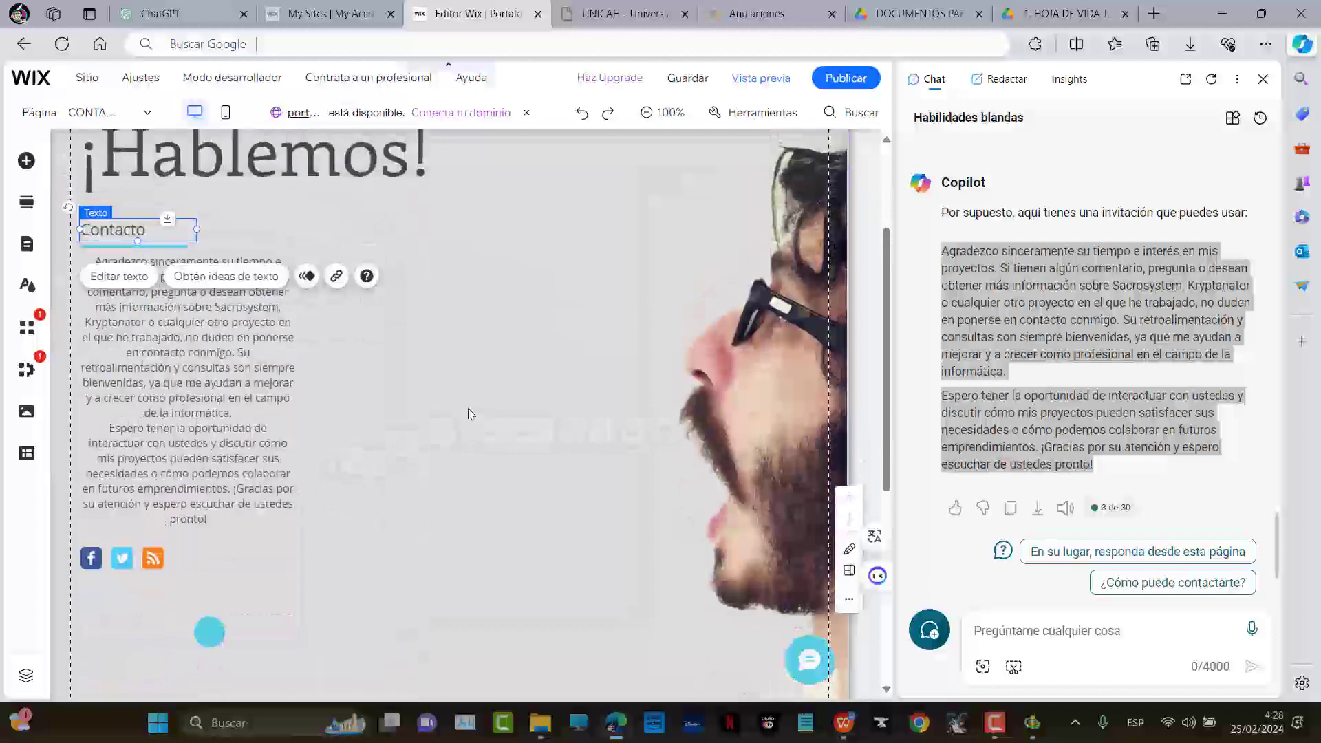
{"action": "scroll", "coordinate": [383, 467], "scroll_direction": "down", "scroll_amount": 1}
In the social bar's link settings, remove the RSS icon
{"action": "left_click", "coordinate": [92, 504]}
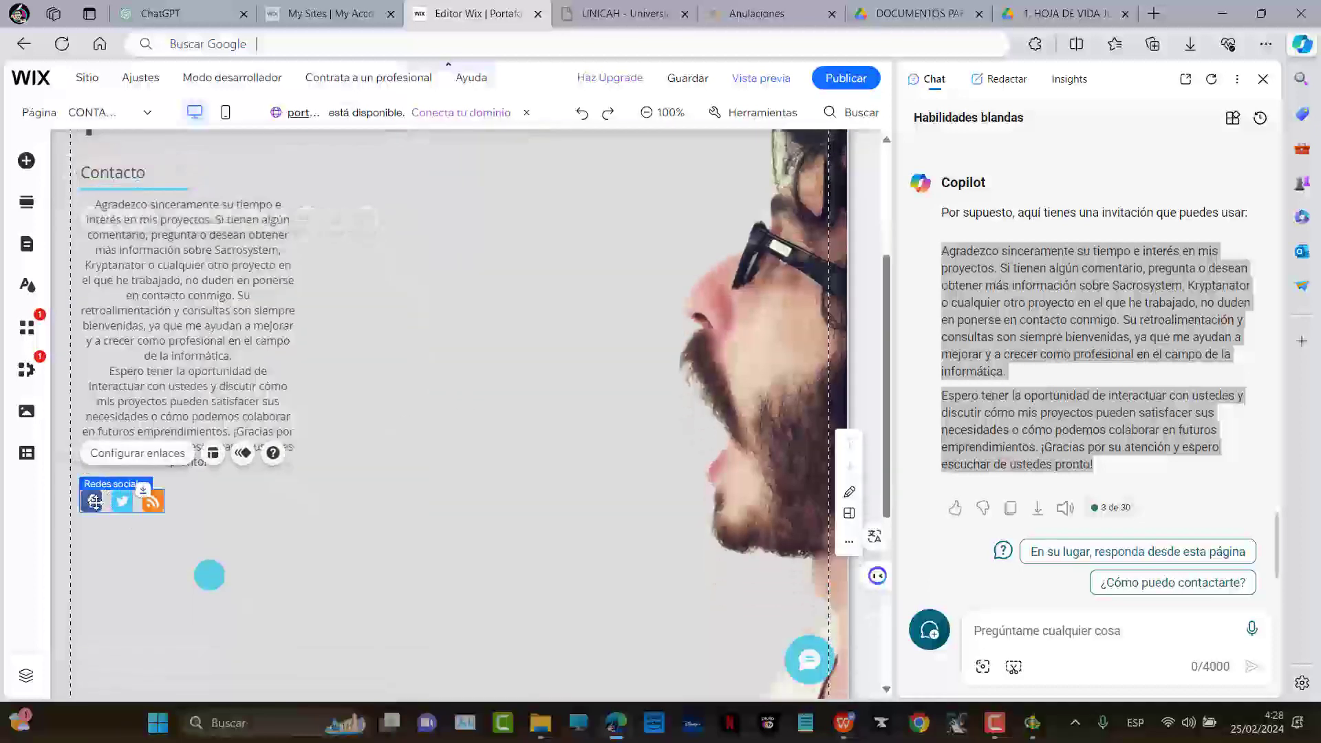
{"action": "left_click", "coordinate": [136, 453]}
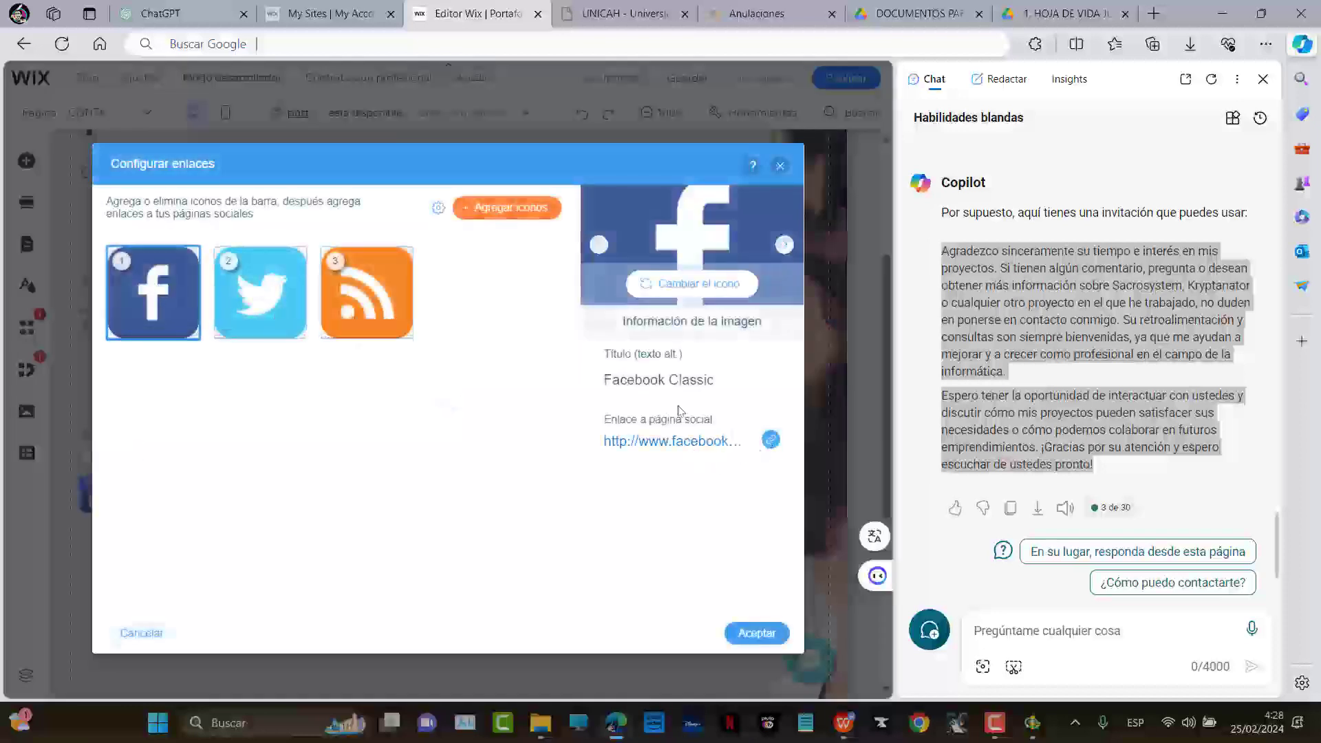
{"action": "left_click", "coordinate": [260, 292]}
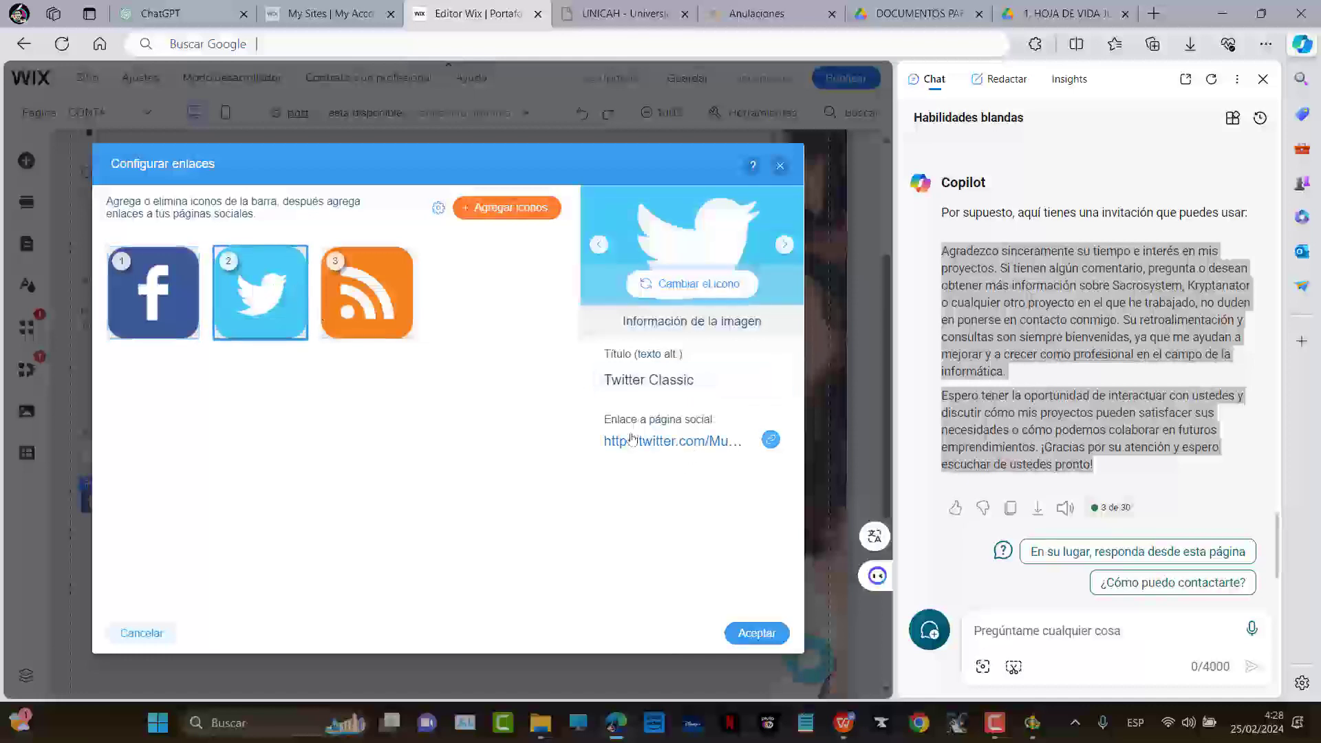
{"action": "left_click", "coordinate": [381, 289]}
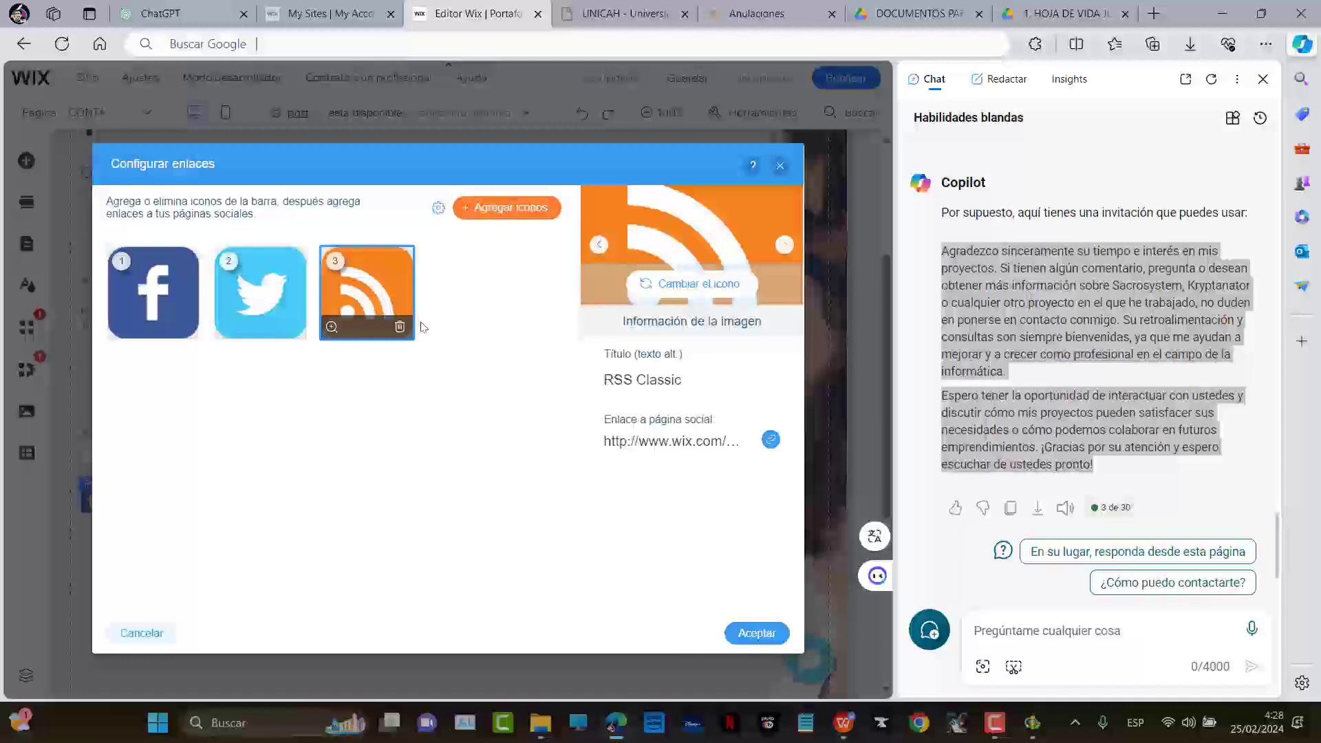
{"action": "left_click", "coordinate": [400, 328]}
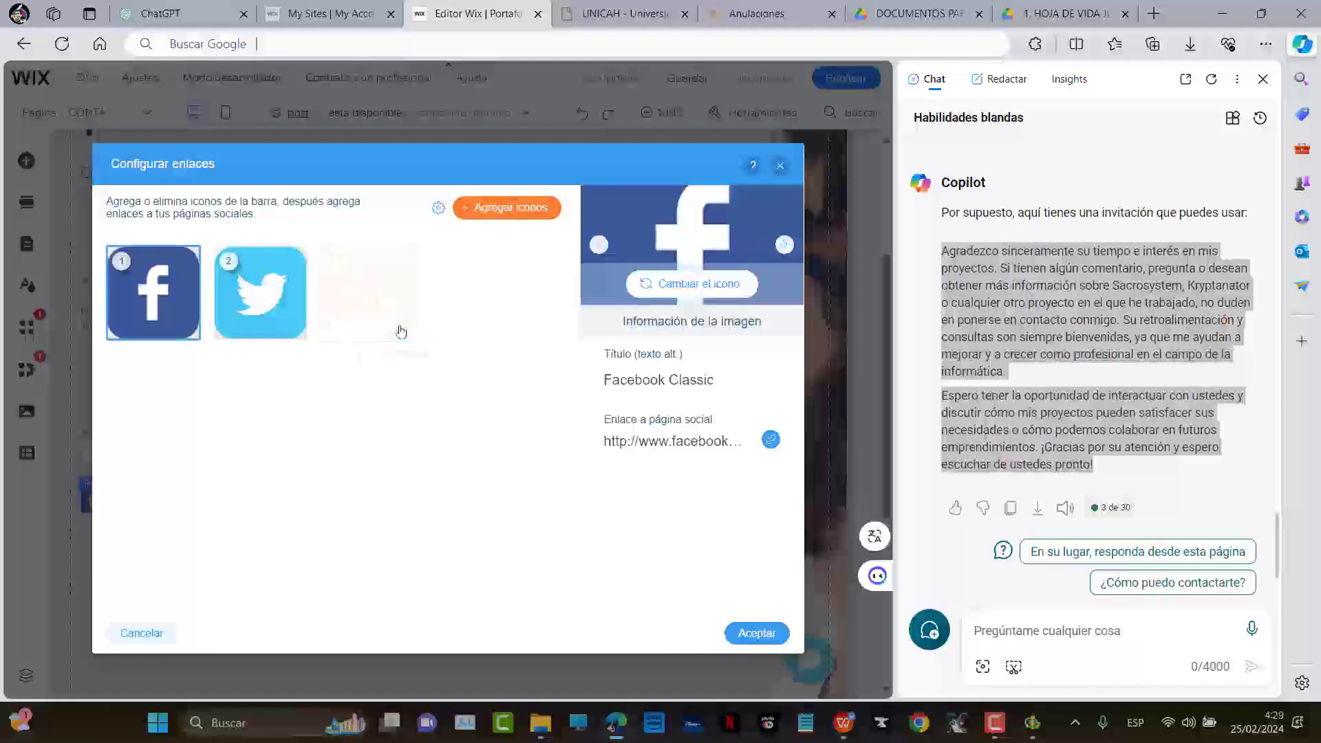
Add Discord and Instagram icons to the social bar
{"action": "left_click", "coordinate": [522, 214]}
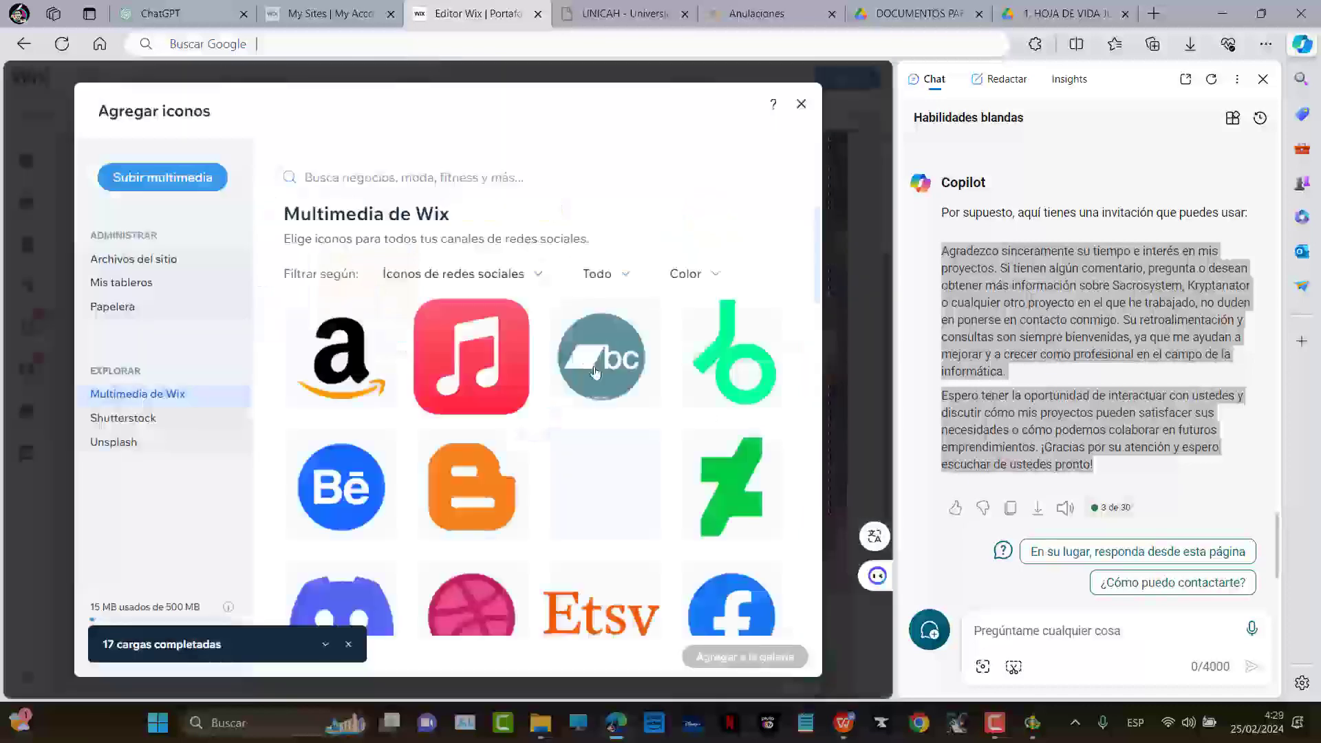
{"action": "scroll", "coordinate": [585, 358], "scroll_direction": "down", "scroll_amount": 5}
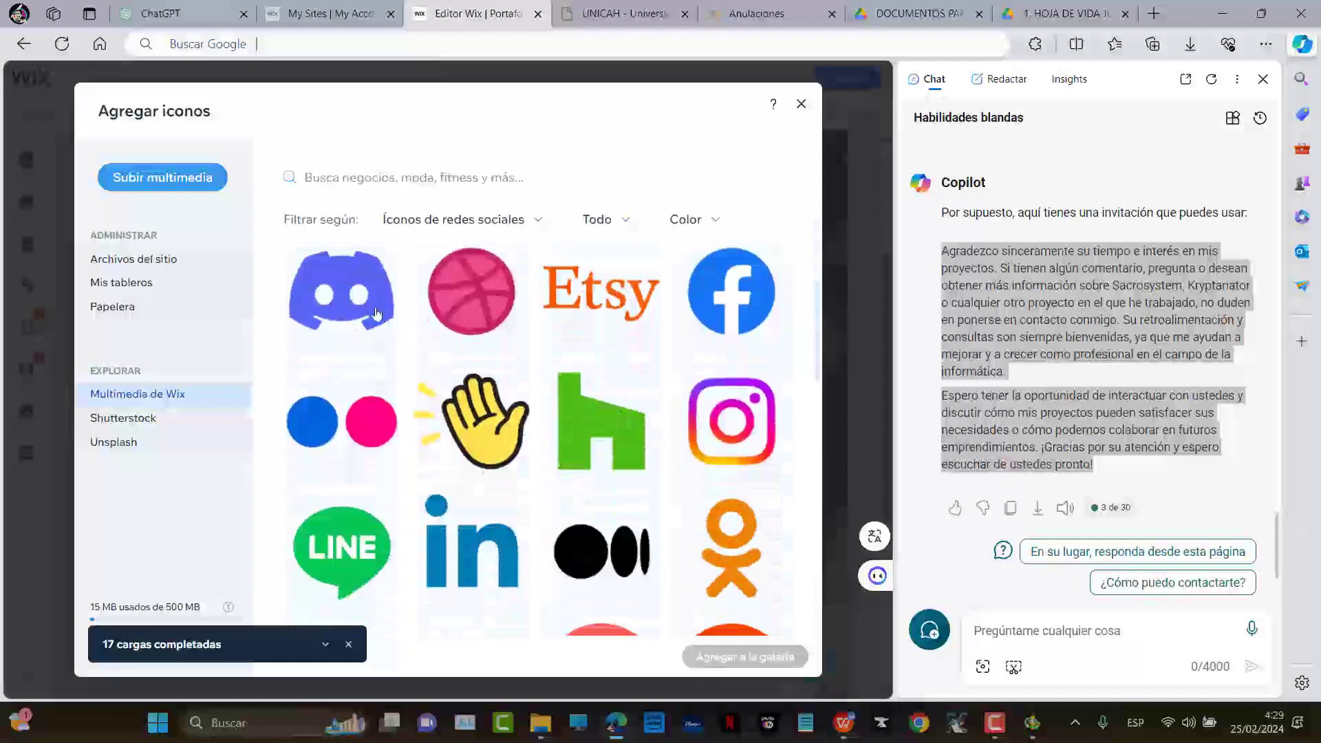
{"action": "left_click", "coordinate": [343, 306]}
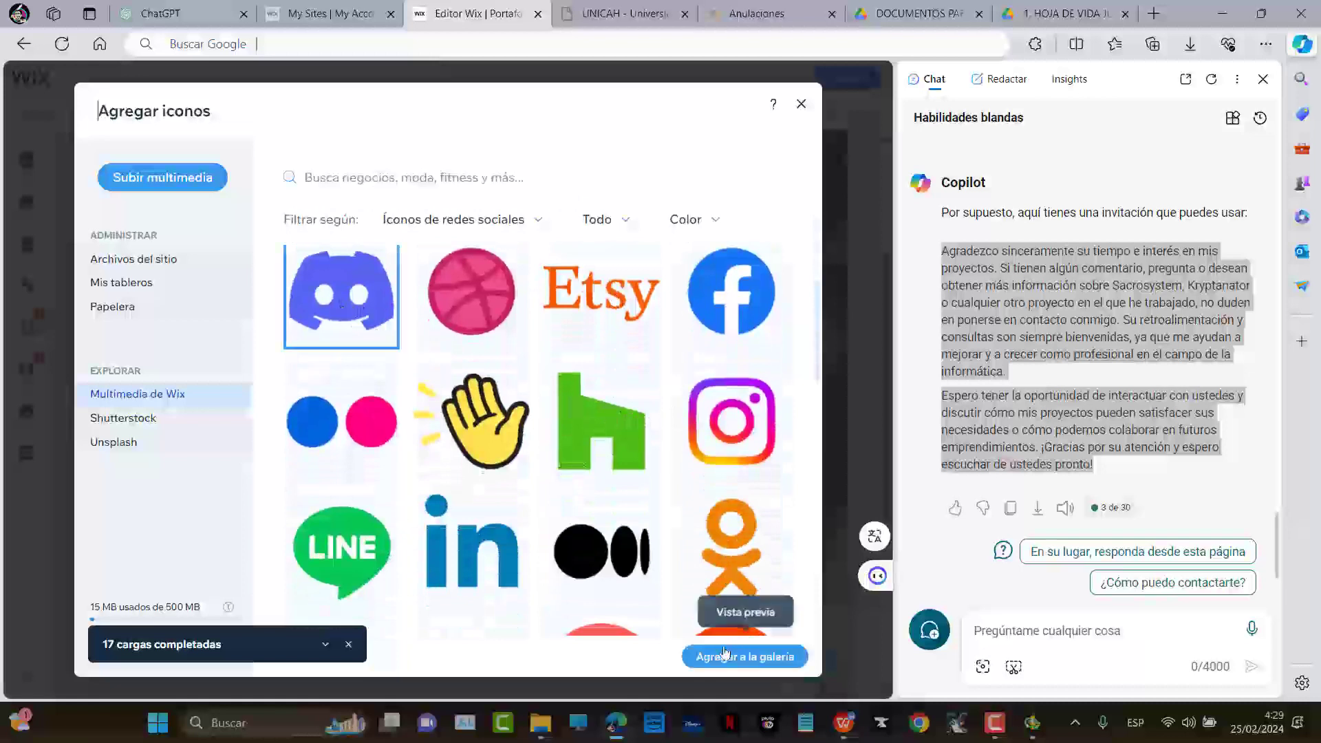
{"action": "left_click", "coordinate": [746, 655]}
{"action": "left_click", "coordinate": [539, 209]}
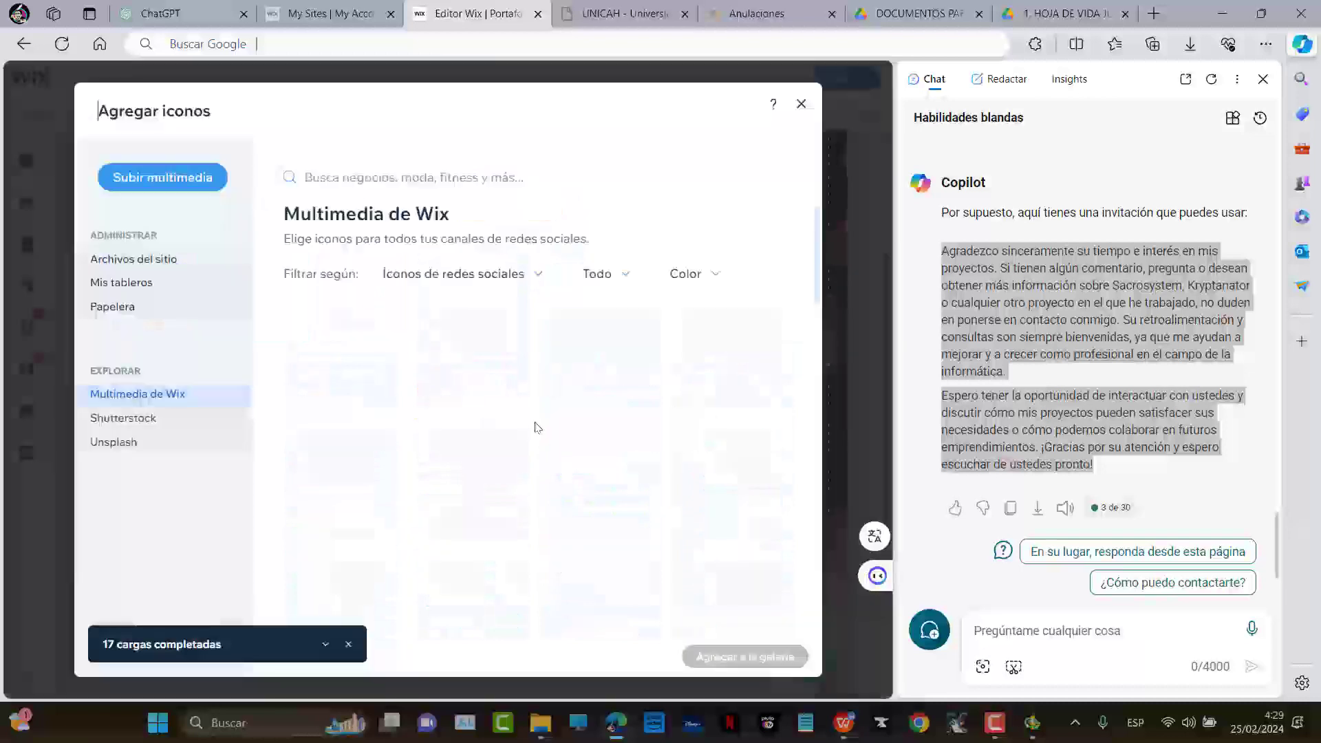
{"action": "scroll", "coordinate": [541, 418], "scroll_direction": "down", "scroll_amount": 6}
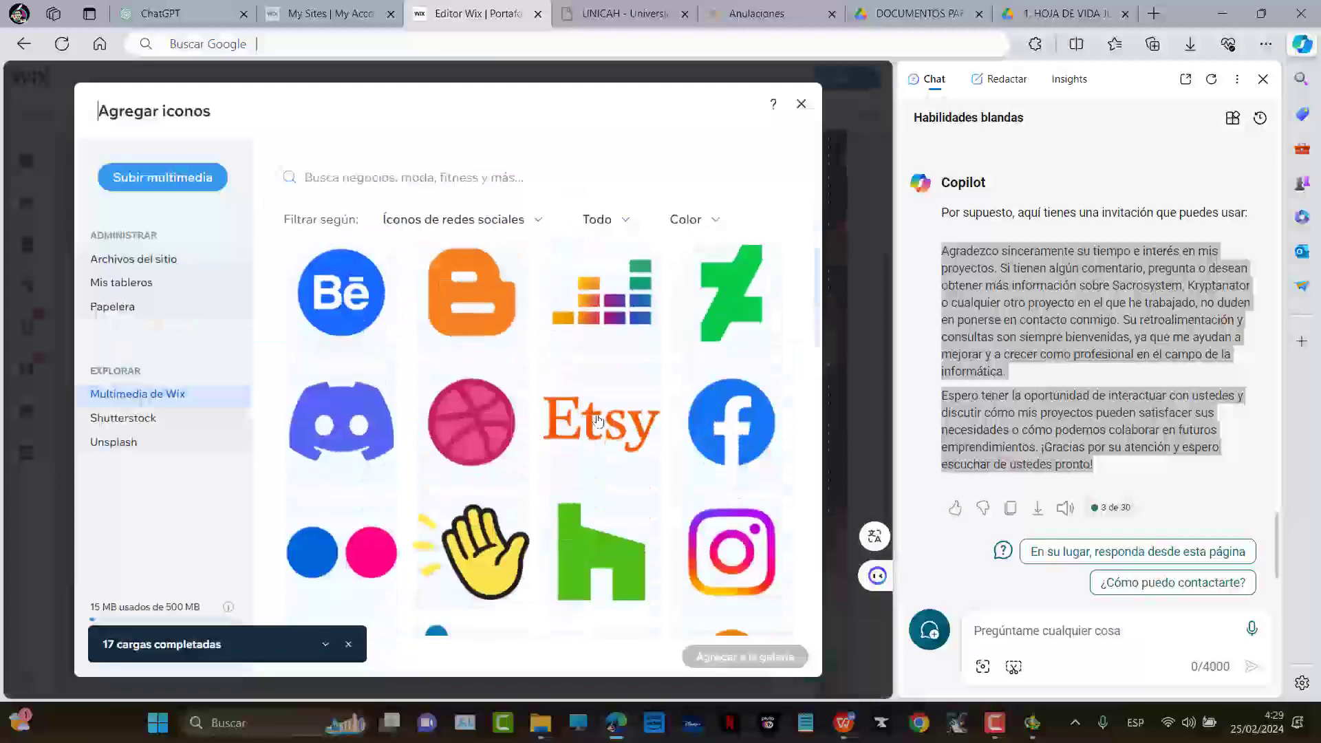
{"action": "left_click", "coordinate": [755, 342]}
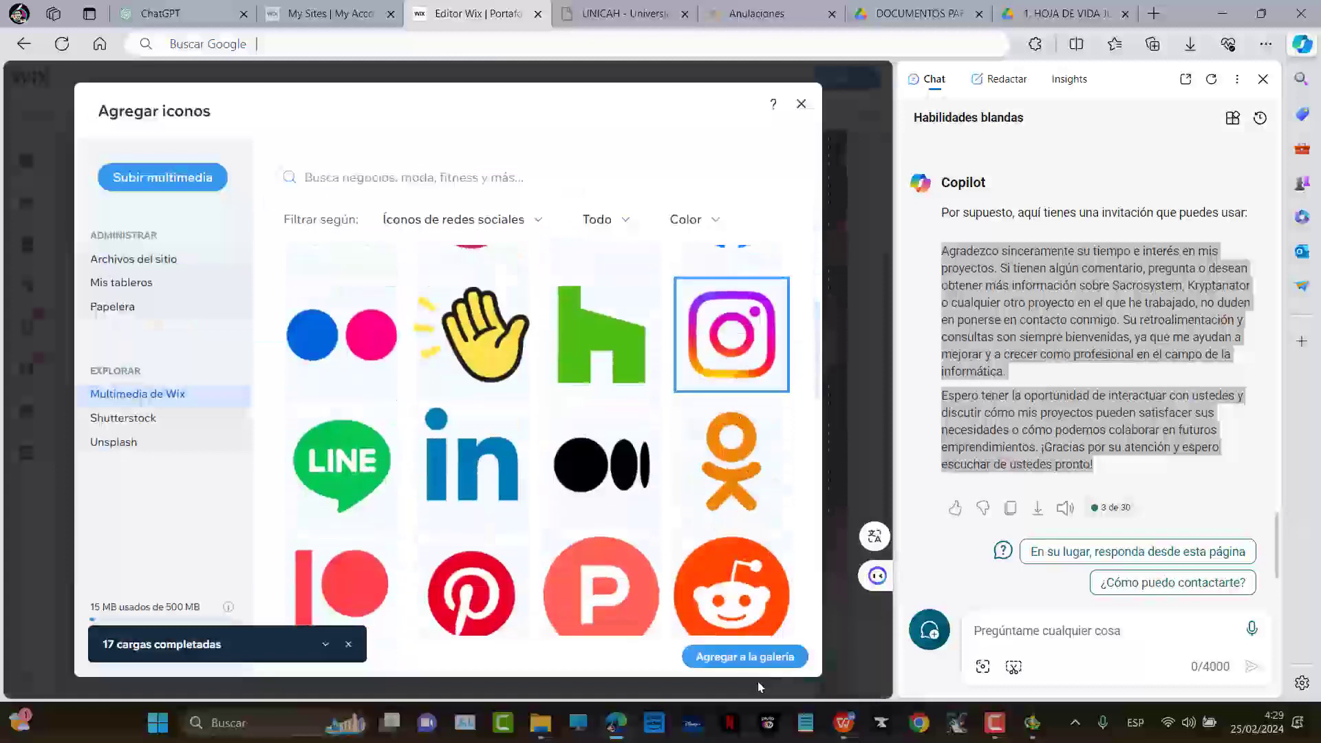
{"action": "left_click", "coordinate": [745, 655]}
Add TikTok and YouTube icons to the social bar
{"action": "left_click", "coordinate": [534, 216]}
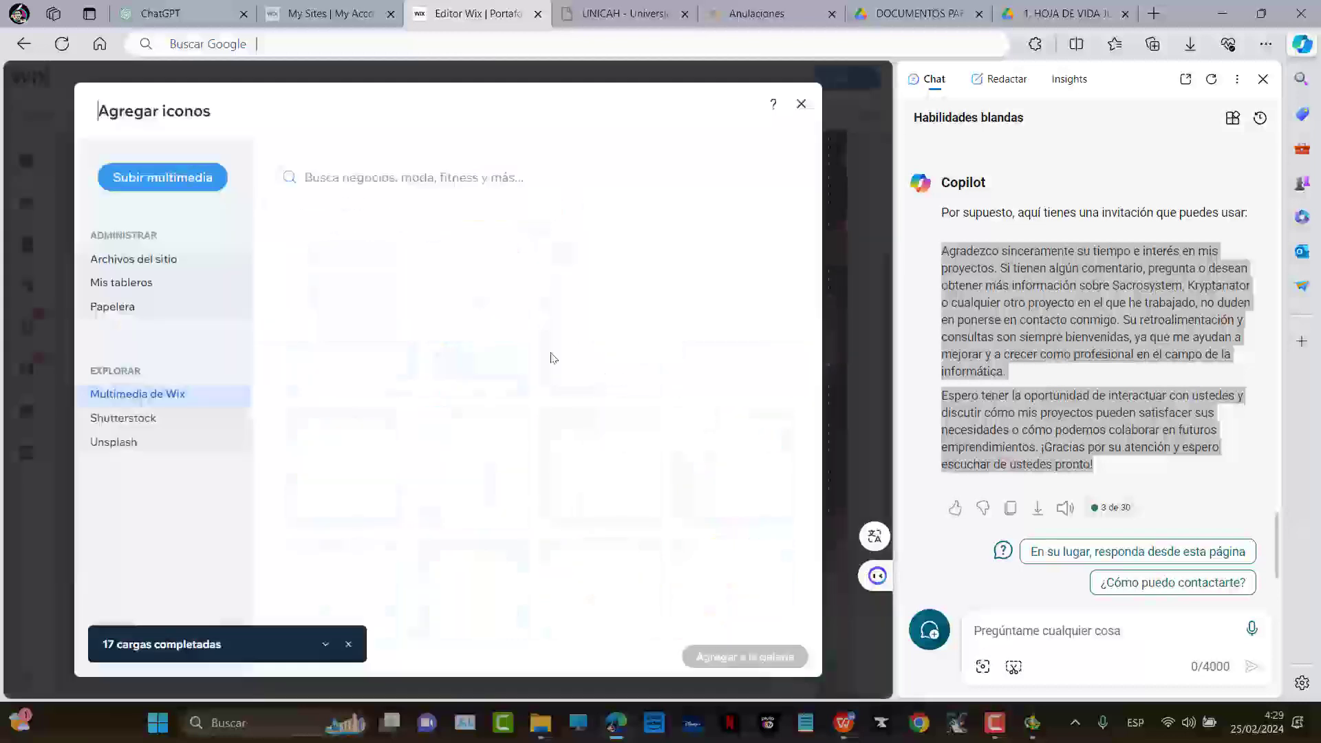
{"action": "scroll", "coordinate": [619, 413], "scroll_direction": "down", "scroll_amount": 6}
{"action": "scroll", "coordinate": [627, 422], "scroll_direction": "down", "scroll_amount": 6}
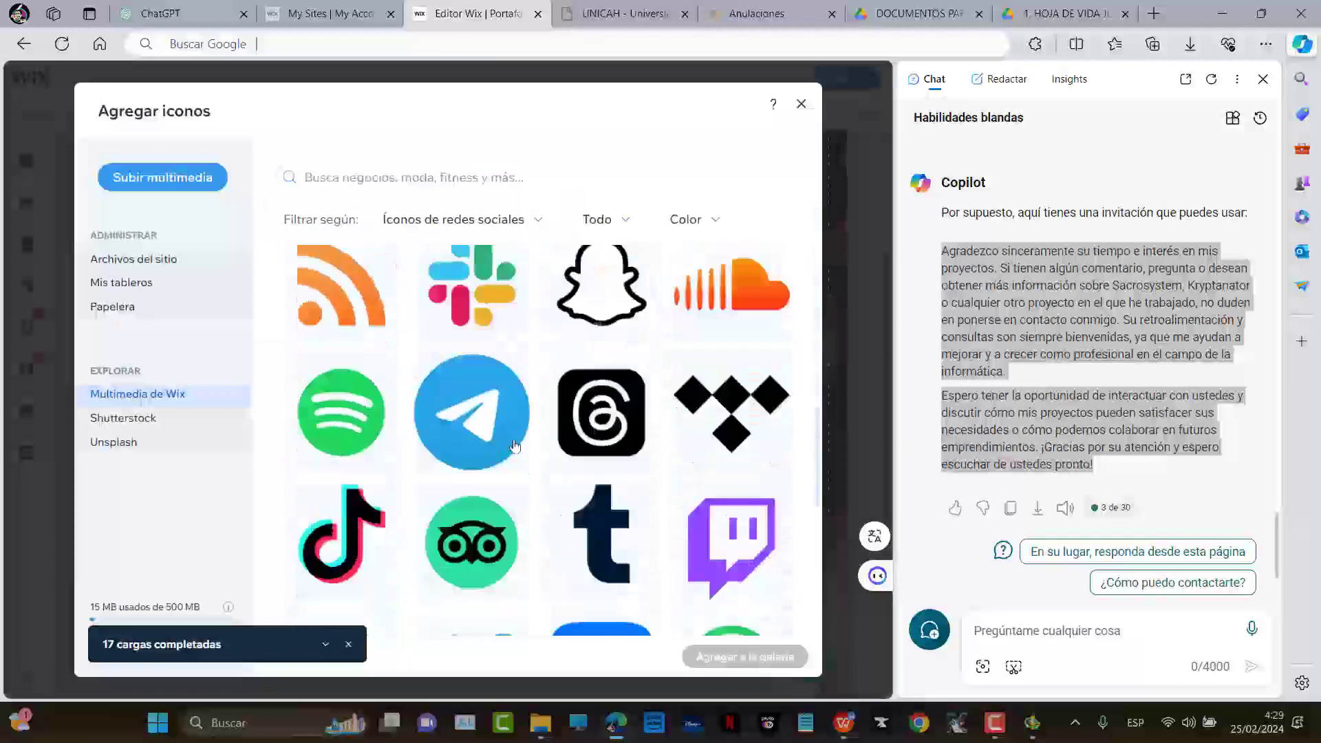
{"action": "scroll", "coordinate": [279, 329], "scroll_direction": "down", "scroll_amount": 2}
{"action": "scroll", "coordinate": [349, 356], "scroll_direction": "down", "scroll_amount": 1}
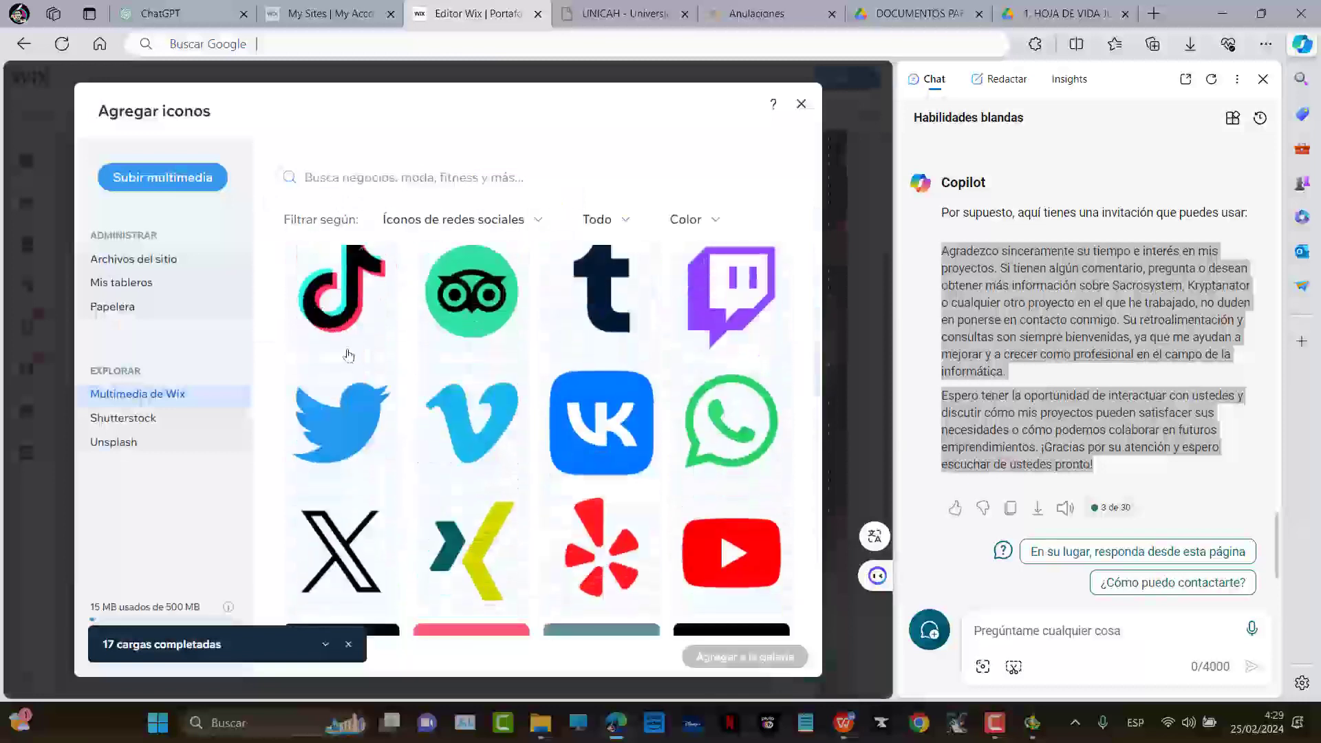
{"action": "left_click", "coordinate": [331, 326]}
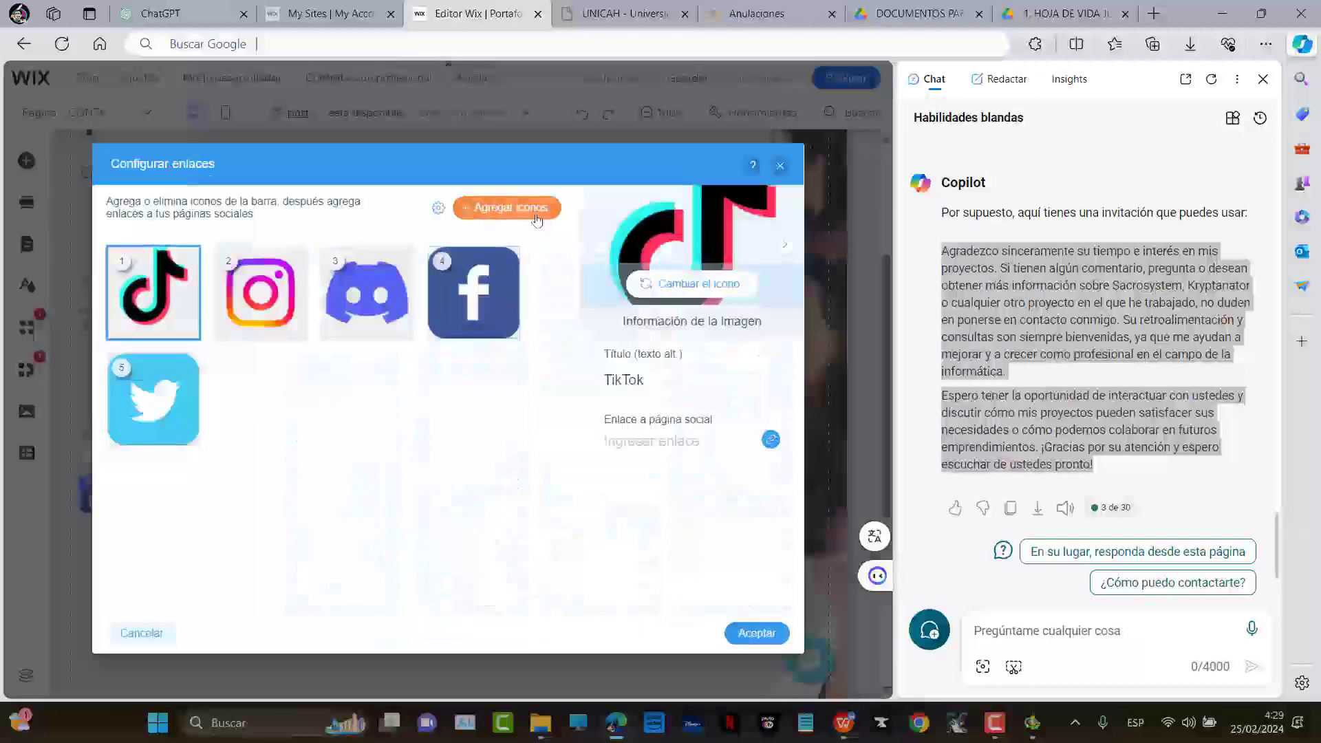
{"action": "left_click", "coordinate": [538, 220]}
{"action": "scroll", "coordinate": [582, 457], "scroll_direction": "down", "scroll_amount": 8}
{"action": "scroll", "coordinate": [573, 478], "scroll_direction": "down", "scroll_amount": 10}
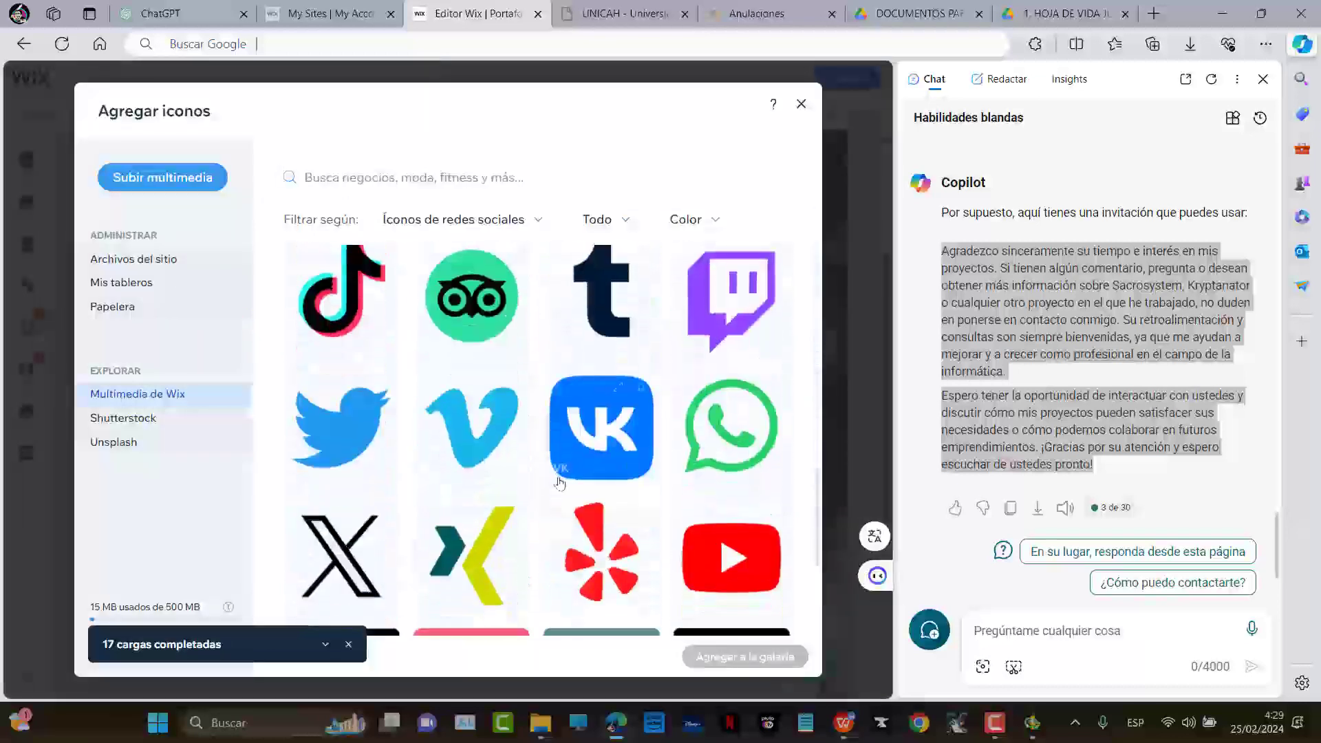
{"action": "scroll", "coordinate": [650, 477], "scroll_direction": "up", "scroll_amount": 1}
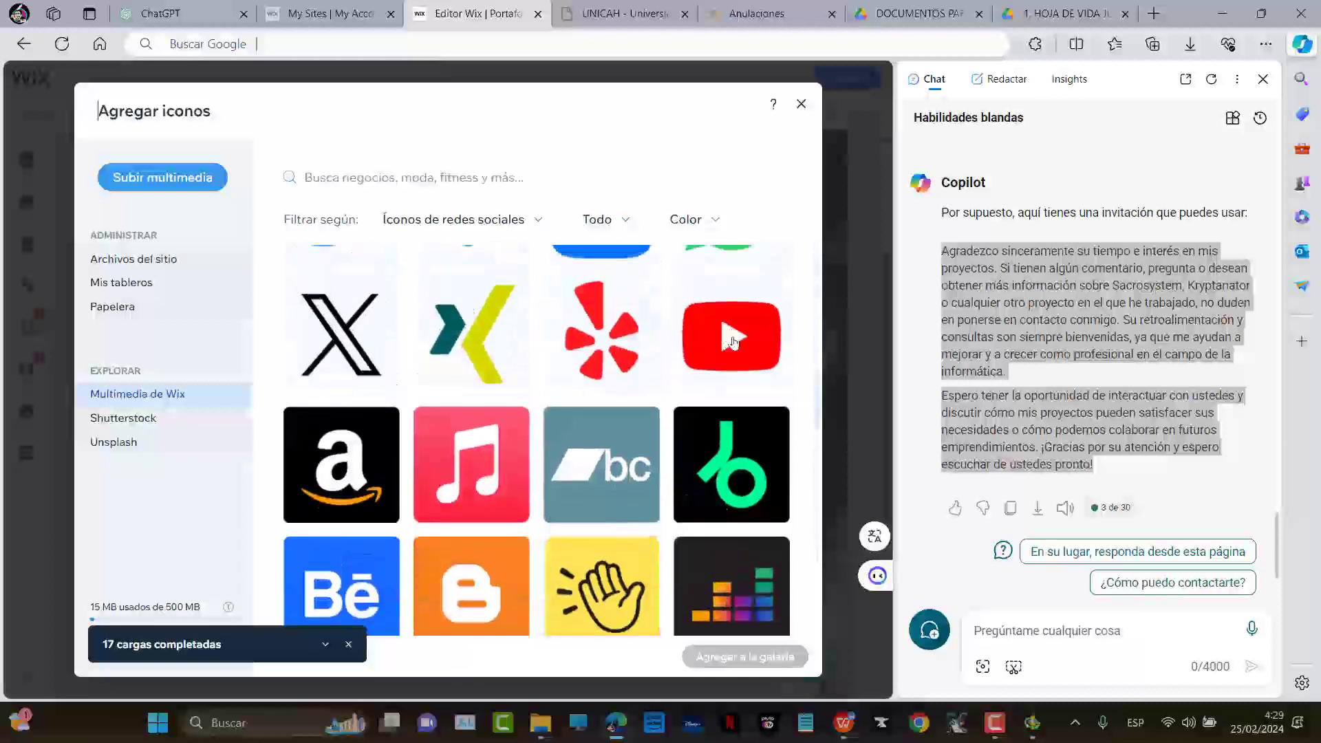
{"action": "left_click", "coordinate": [731, 335]}
{"action": "left_click", "coordinate": [742, 657]}
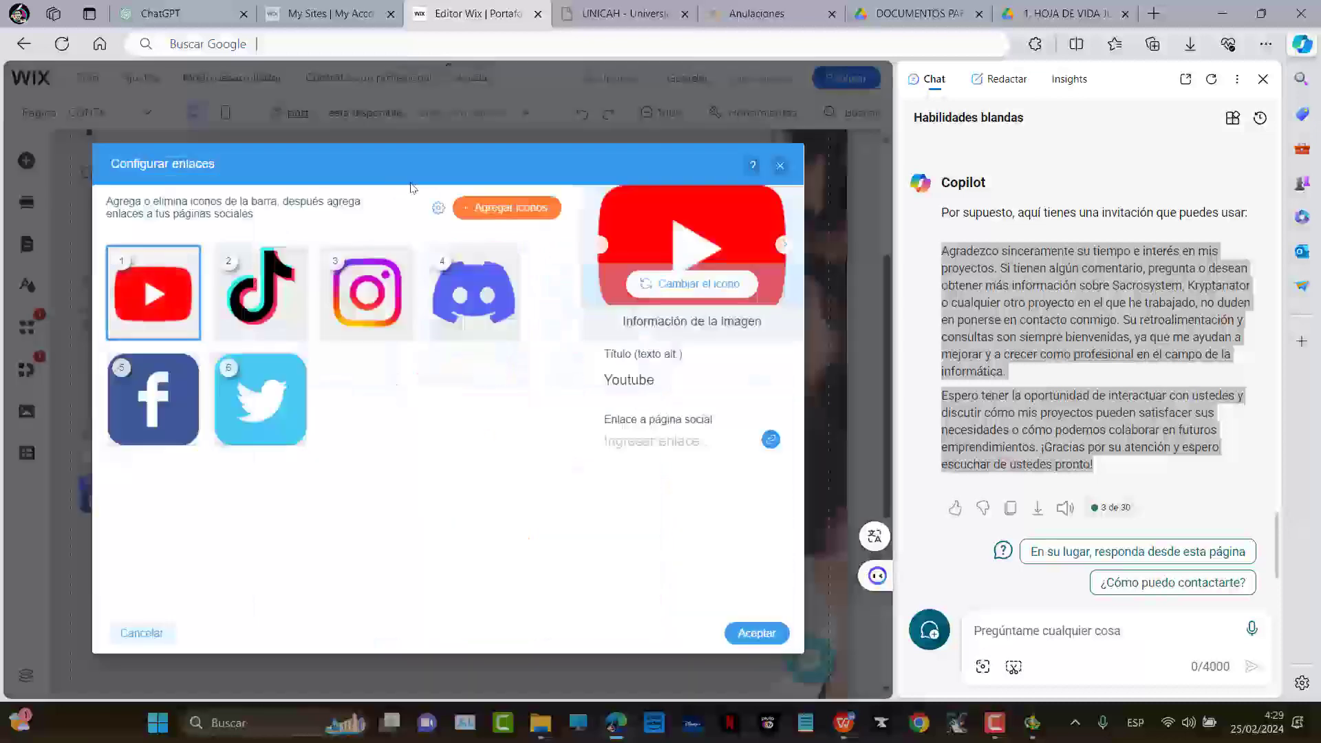
Add WhatsApp as the first icon and confirm the seven-icon set
{"action": "left_click", "coordinate": [522, 208]}
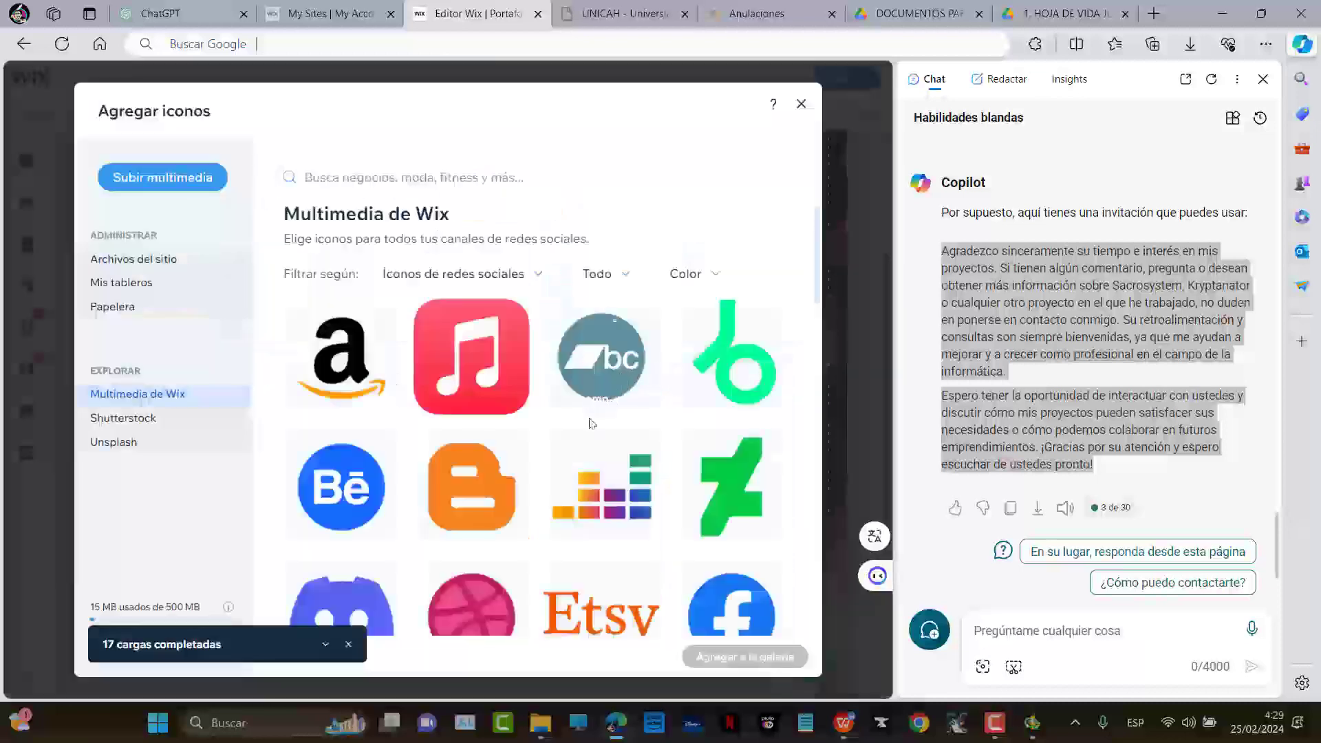
{"action": "scroll", "coordinate": [539, 458], "scroll_direction": "down", "scroll_amount": 6}
{"action": "scroll", "coordinate": [539, 458], "scroll_direction": "down", "scroll_amount": 12}
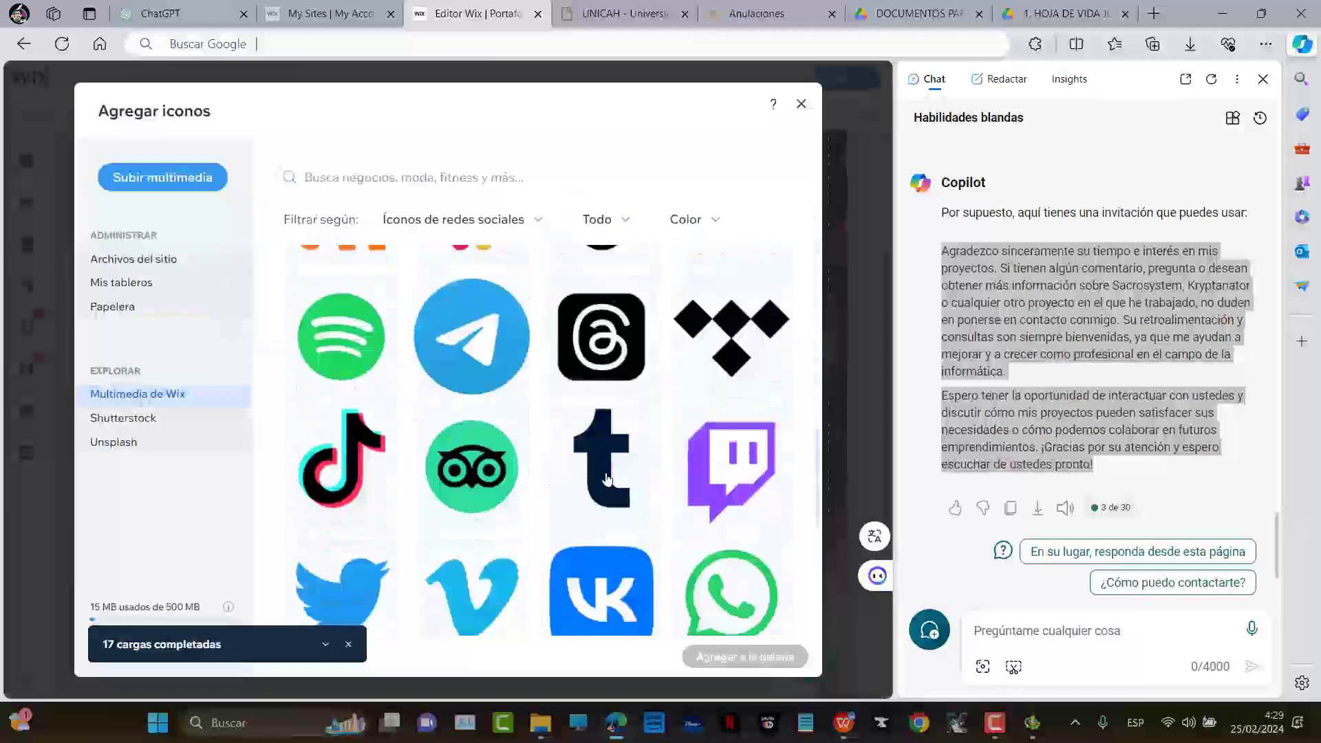
{"action": "scroll", "coordinate": [613, 478], "scroll_direction": "down", "scroll_amount": 12}
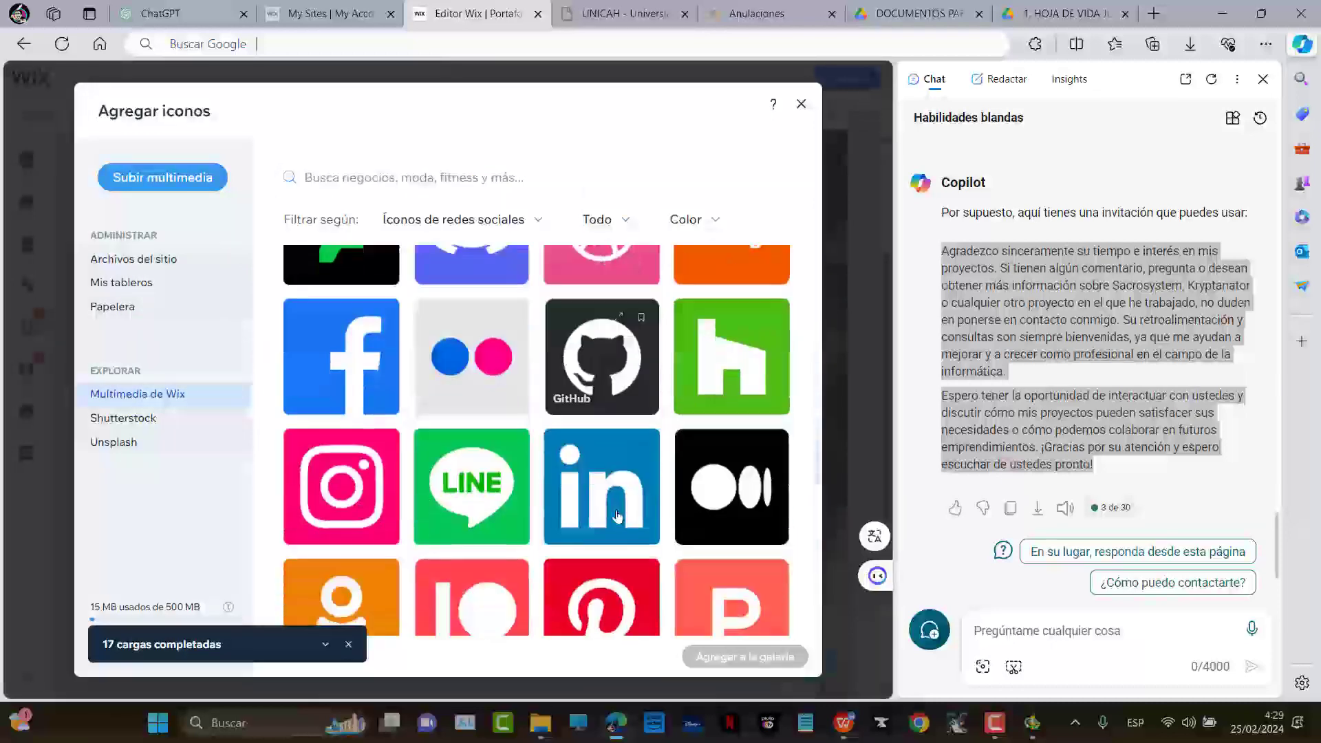
{"action": "scroll", "coordinate": [631, 515], "scroll_direction": "down", "scroll_amount": 5}
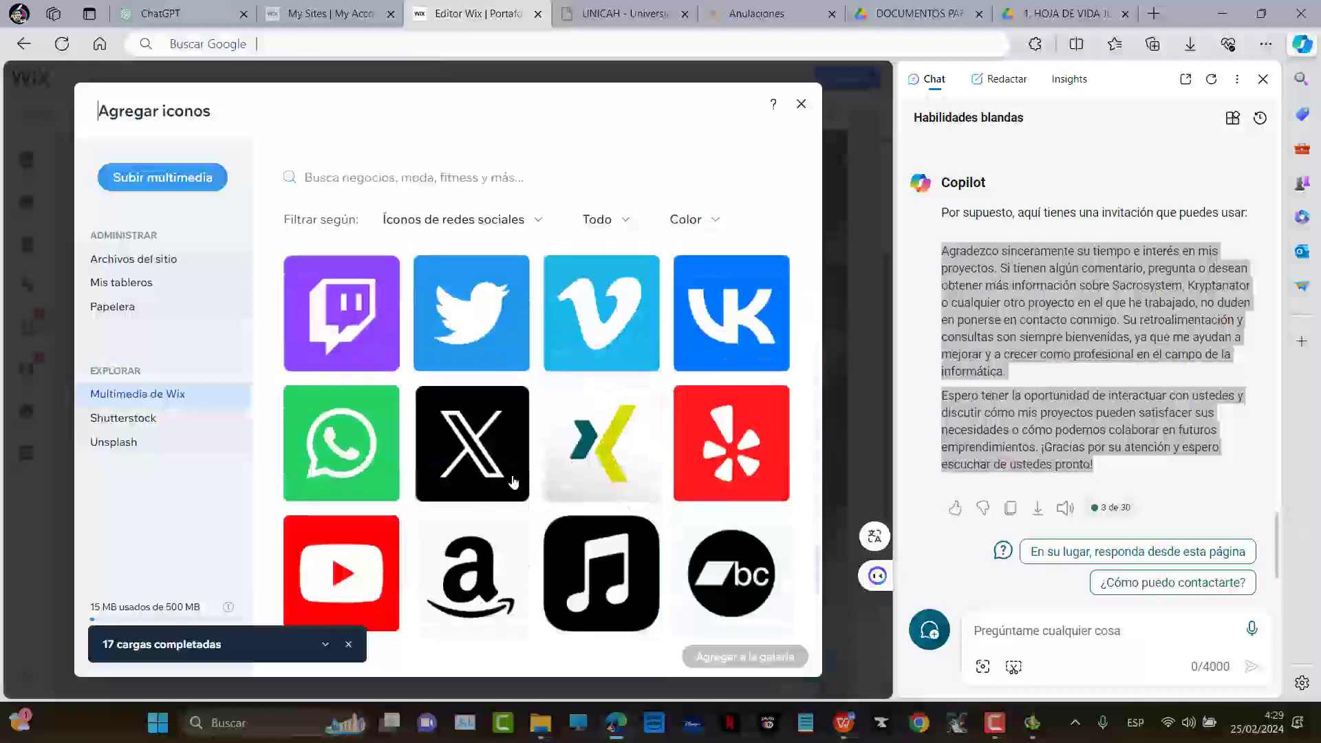
{"action": "scroll", "coordinate": [330, 437], "scroll_direction": "down", "scroll_amount": 2}
{"action": "left_click", "coordinate": [352, 341]}
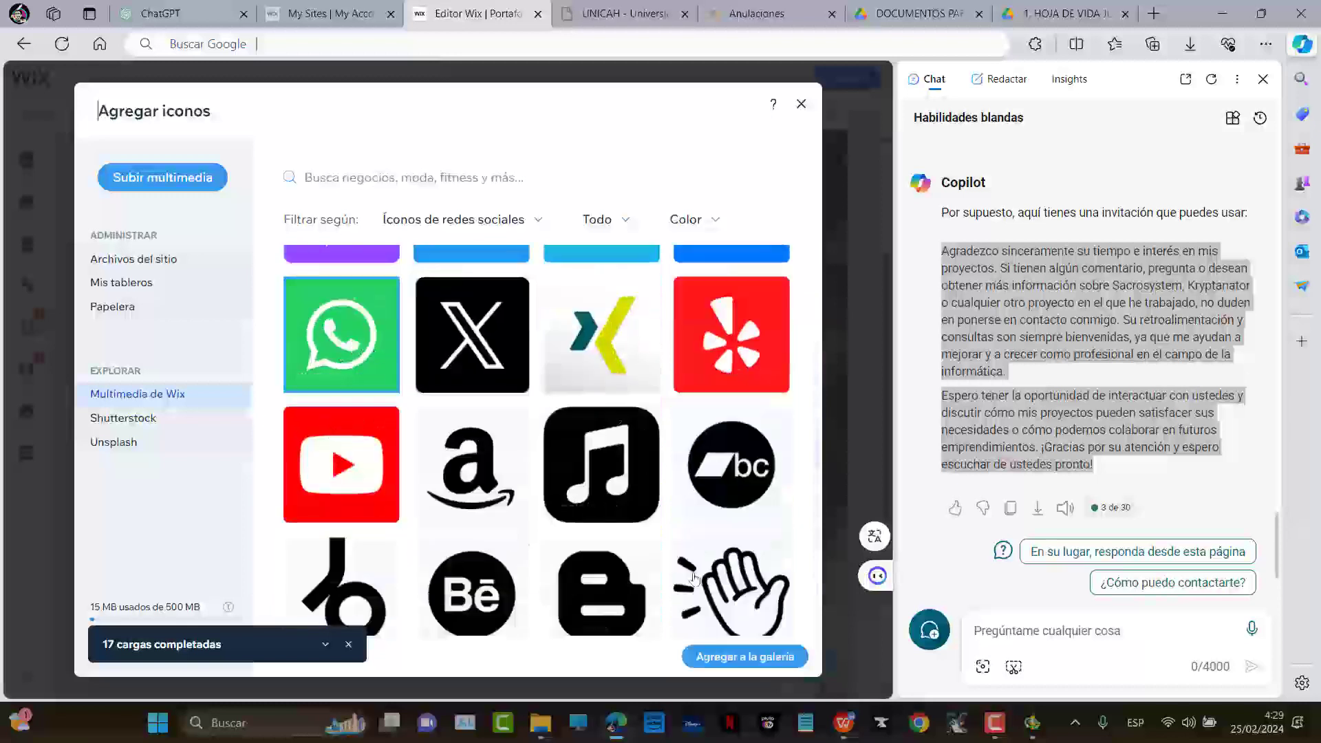
{"action": "left_click", "coordinate": [780, 659]}
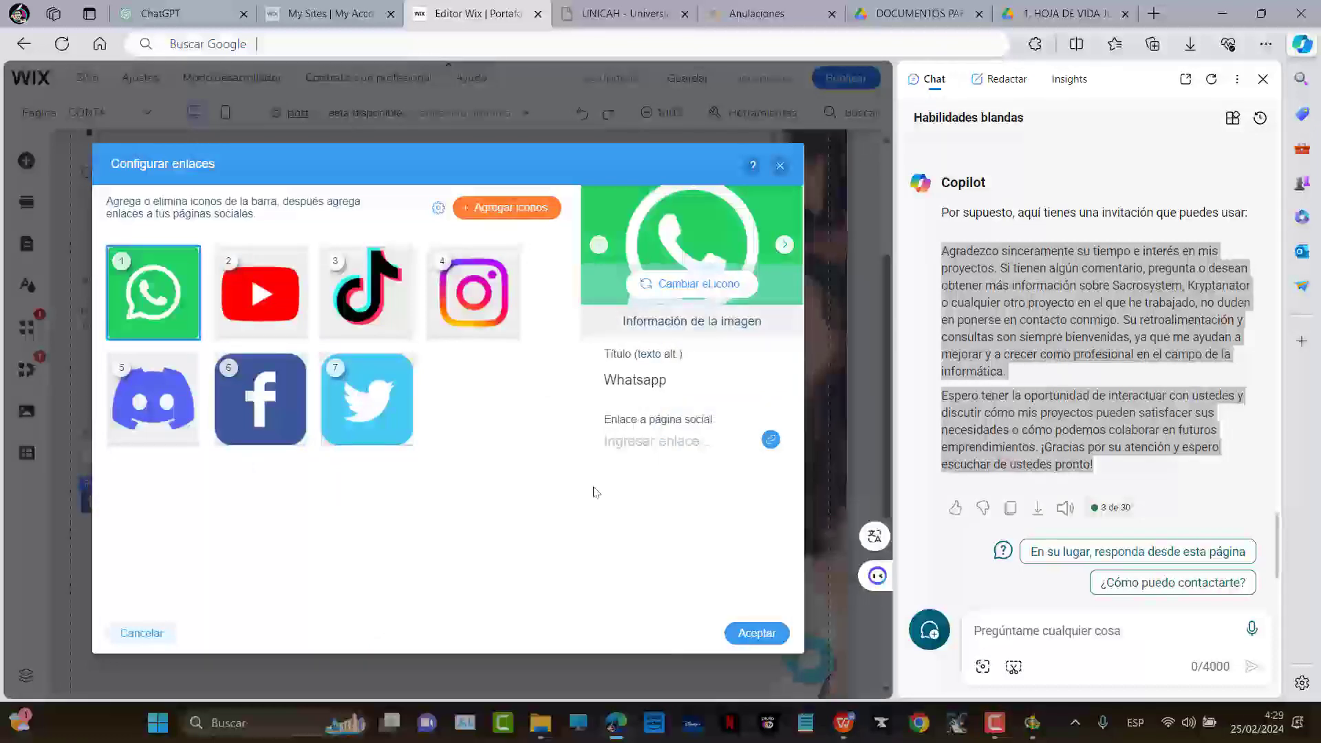
{"action": "left_click", "coordinate": [757, 633]}
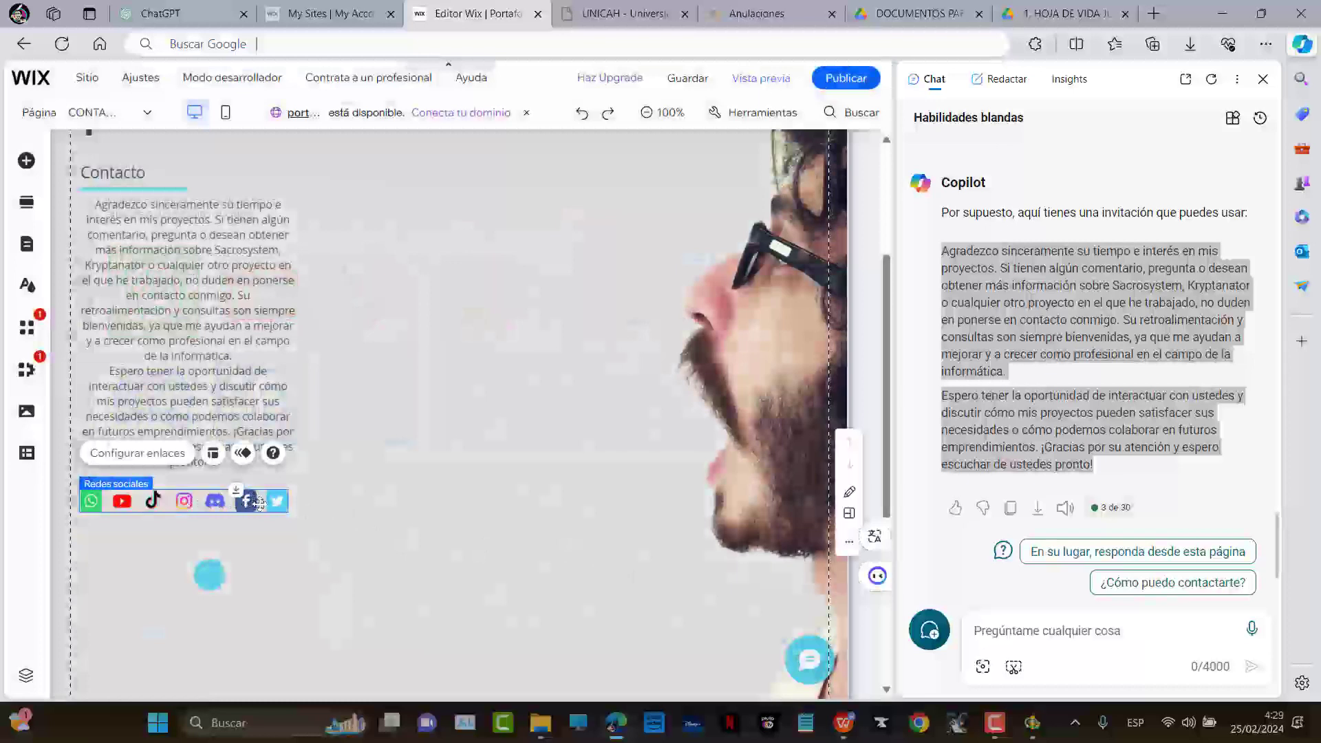
Enlarge the social bar icons to about 103 px with the Tamaño del icono slider
{"action": "left_click", "coordinate": [214, 454]}
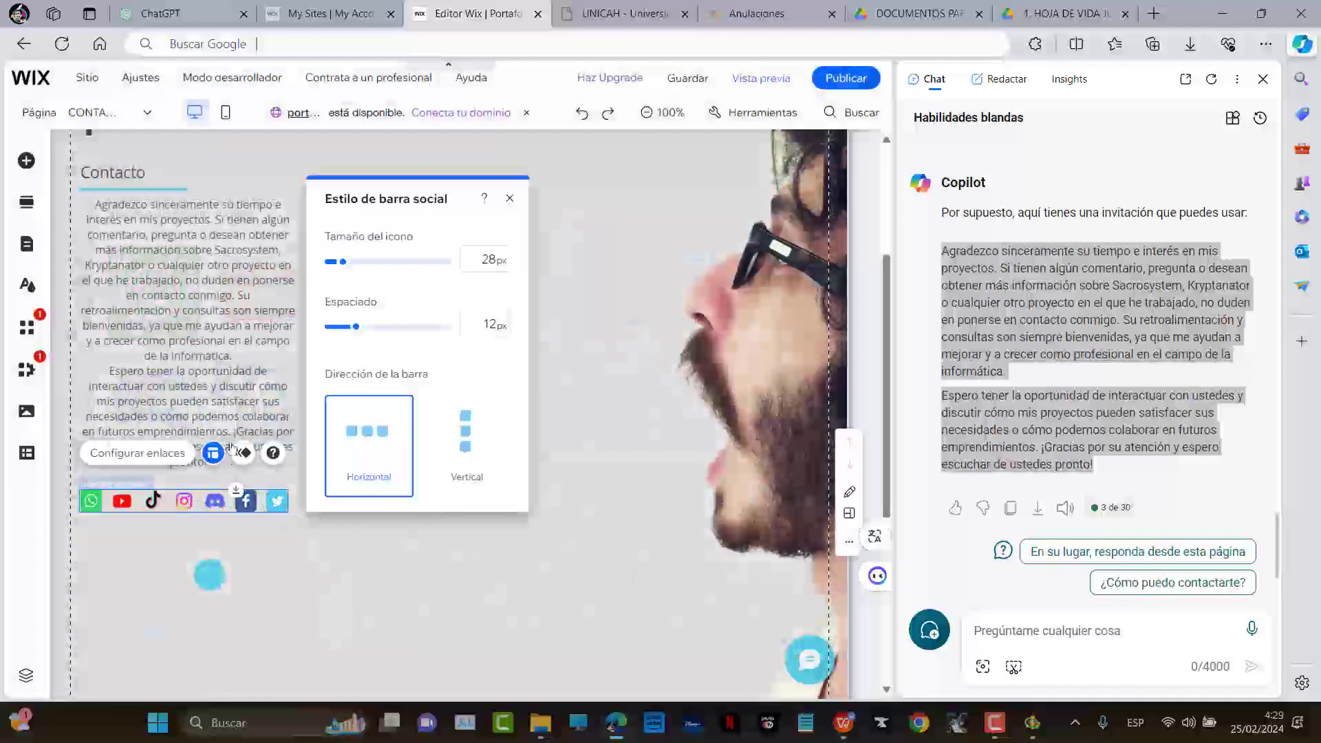
{"action": "left_click_drag", "start_coordinate": [345, 268], "coordinate": [424, 271]}
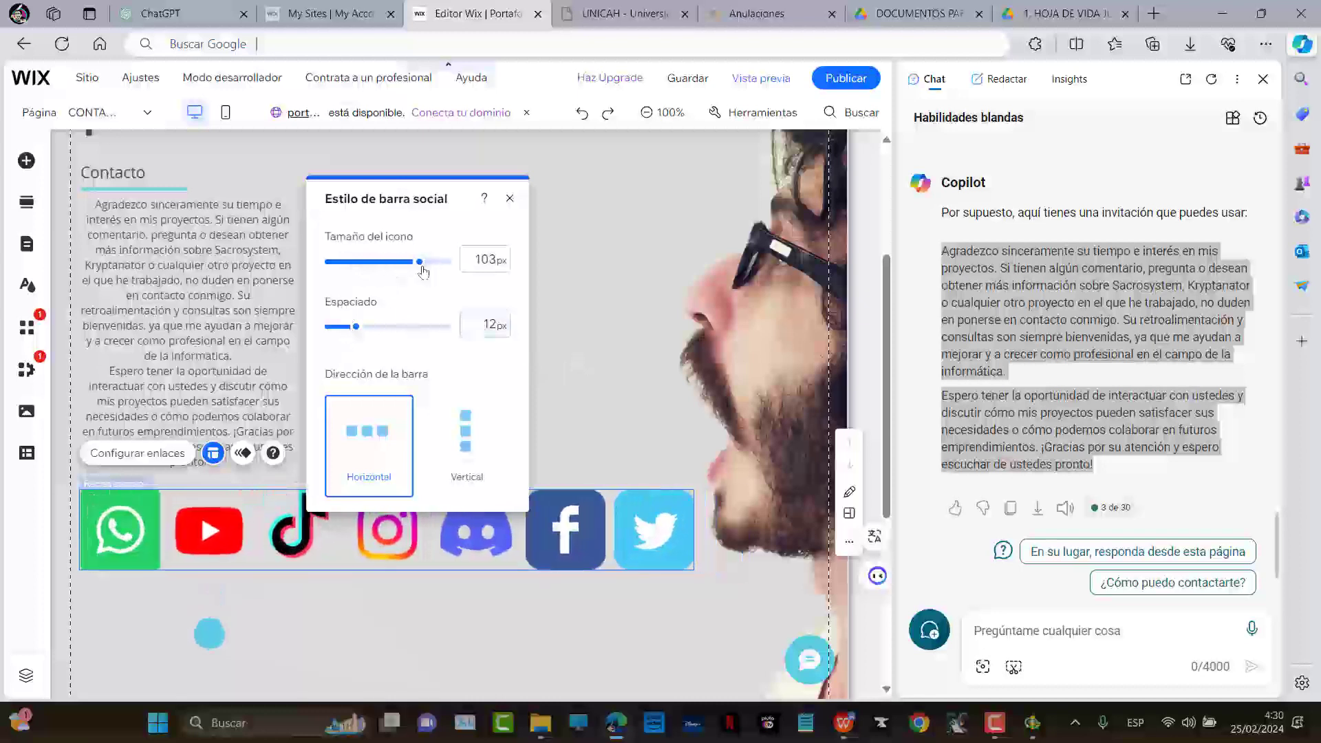
{"action": "left_click", "coordinate": [592, 307]}
{"action": "scroll", "coordinate": [572, 468], "scroll_direction": "up", "scroll_amount": 3}
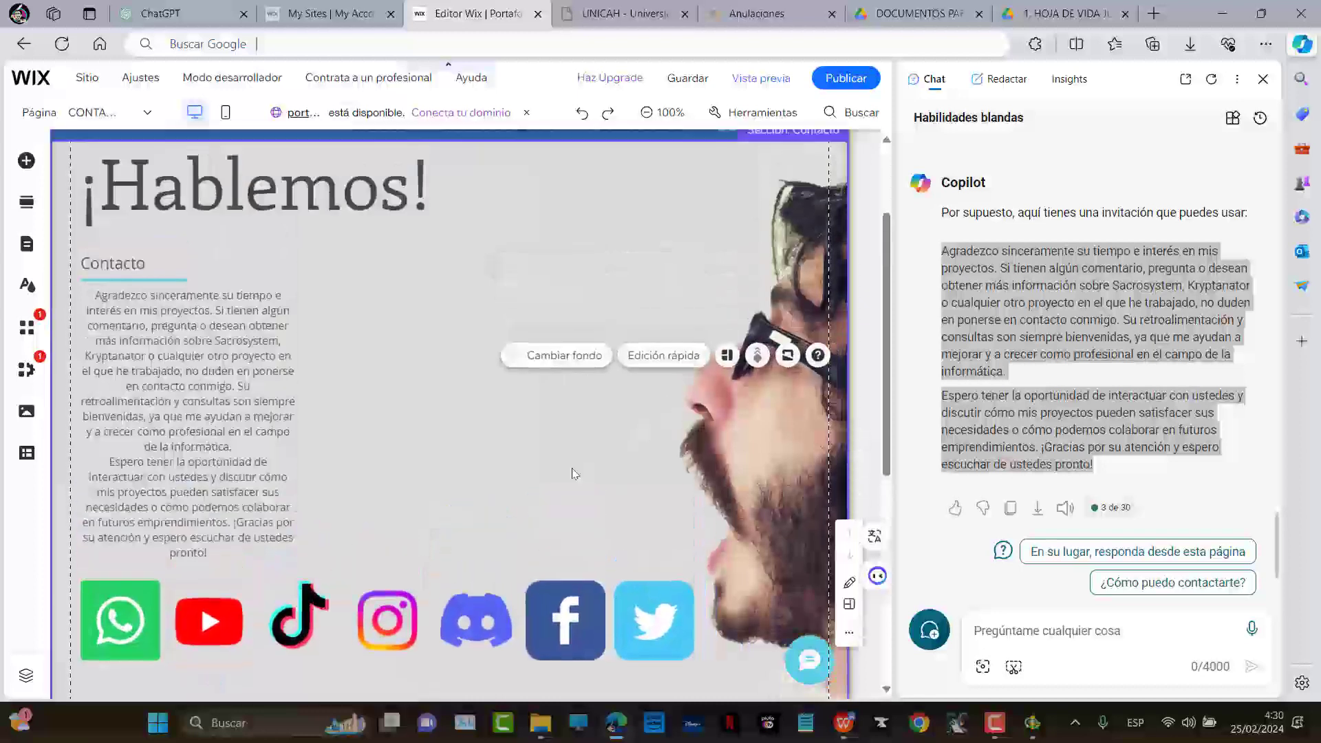
{"action": "scroll", "coordinate": [601, 455], "scroll_direction": "down", "scroll_amount": 2}
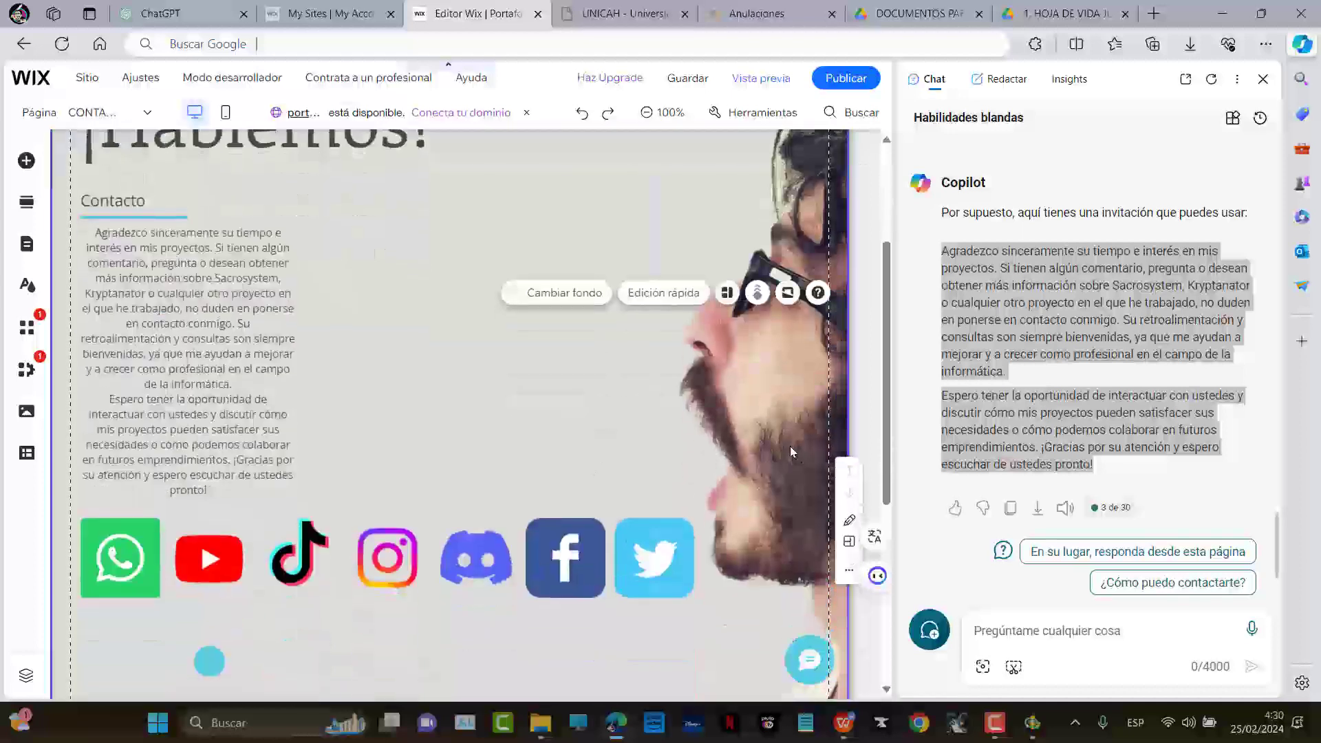
Nudge the man's photo slightly upward
{"action": "left_click", "coordinate": [784, 402]}
{"action": "left_click_drag", "start_coordinate": [783, 402], "coordinate": [781, 399]}
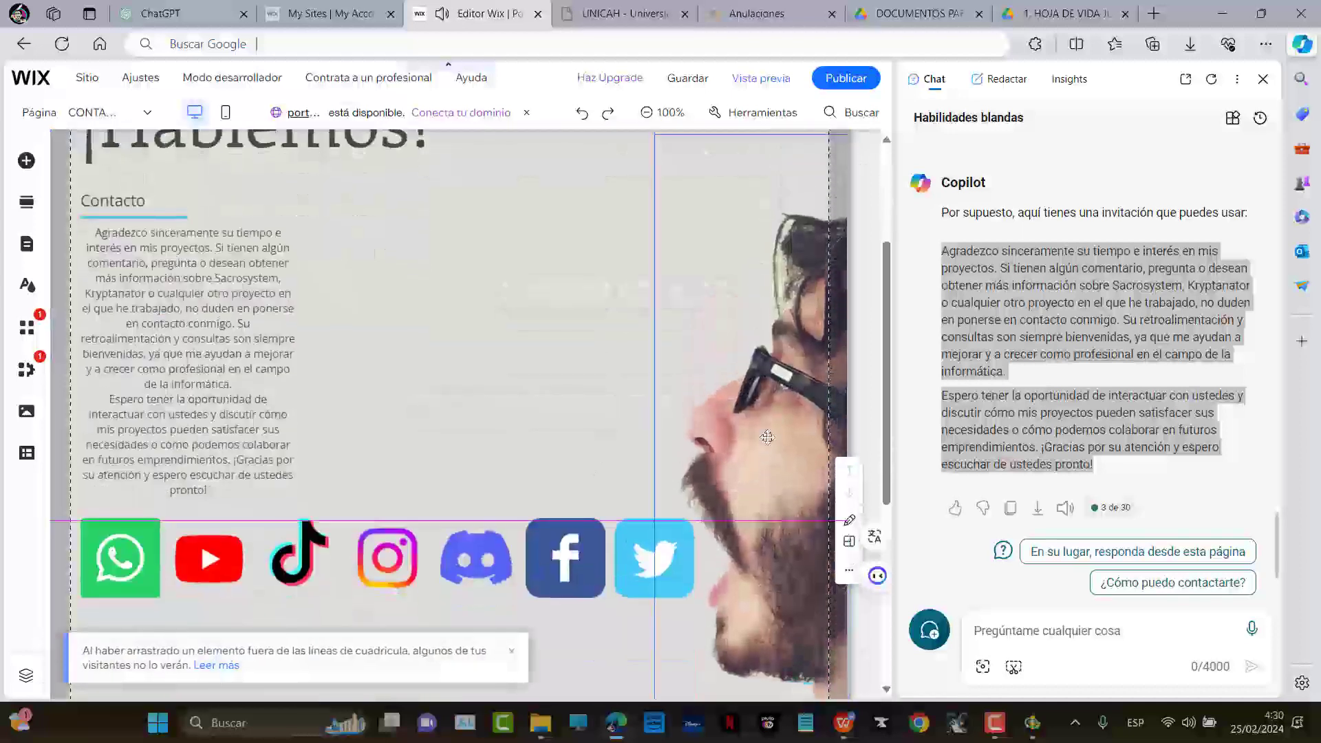
{"action": "left_click", "coordinate": [721, 422]}
{"action": "scroll", "coordinate": [718, 406], "scroll_direction": "up", "scroll_amount": 2}
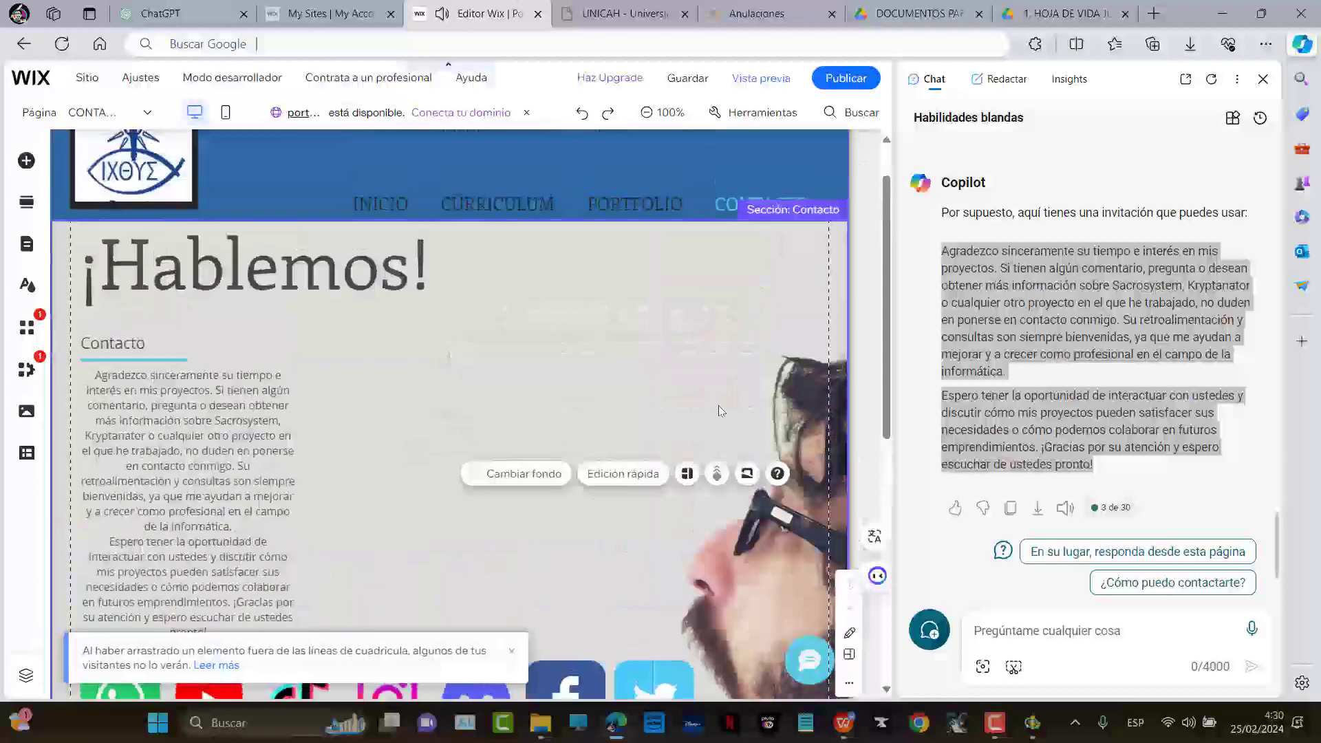
{"action": "scroll", "coordinate": [719, 410], "scroll_direction": "down", "scroll_amount": 4}
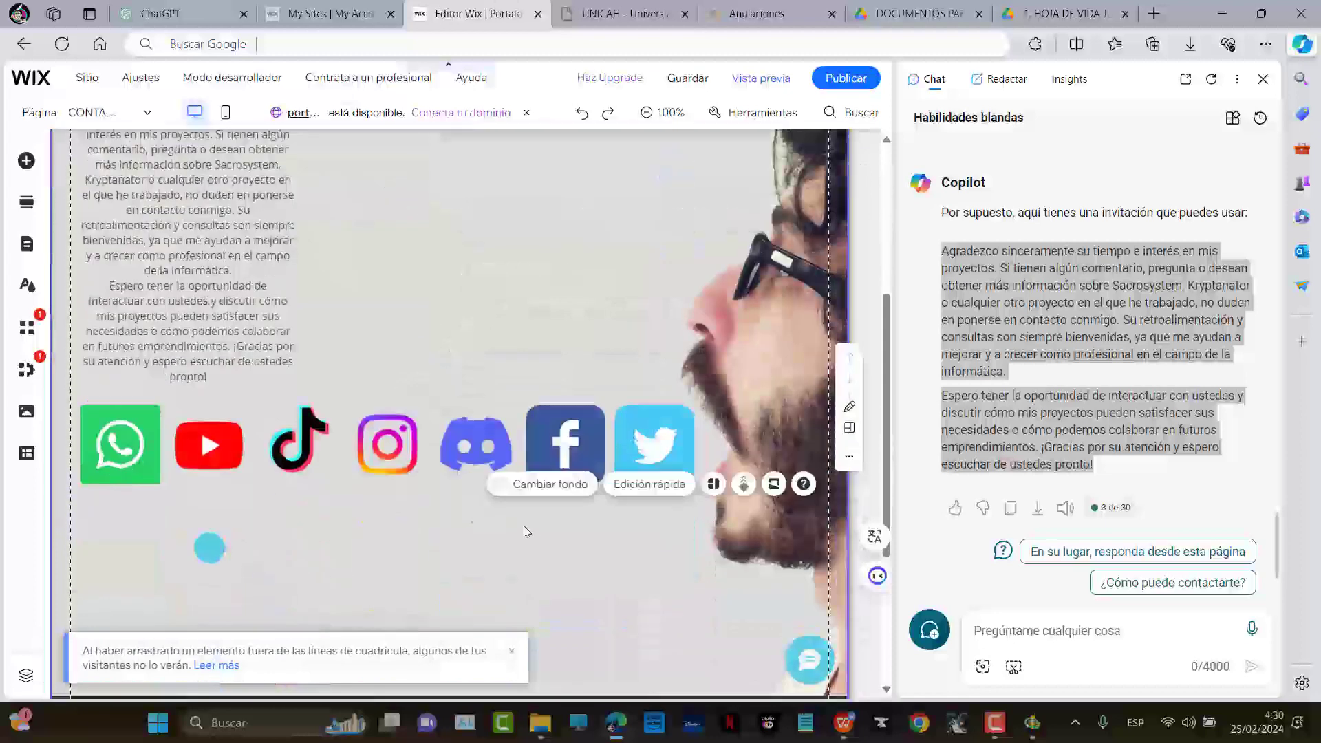
Move the blue circle up and to the right of the contact content
{"action": "left_click_drag", "start_coordinate": [213, 554], "coordinate": [579, 559]}
{"action": "mouse_move", "coordinate": [459, 571]}
{"action": "left_mouse_down"}
{"action": "mouse_move", "coordinate": [507, 570]}
{"action": "mouse_move", "coordinate": [452, 570]}
{"action": "left_mouse_up"}
{"action": "left_click", "coordinate": [593, 551]}
{"action": "scroll", "coordinate": [613, 576], "scroll_direction": "up", "scroll_amount": 1}
{"action": "scroll", "coordinate": [601, 569], "scroll_direction": "down", "scroll_amount": 3}
{"action": "scroll", "coordinate": [601, 570], "scroll_direction": "up", "scroll_amount": 4}
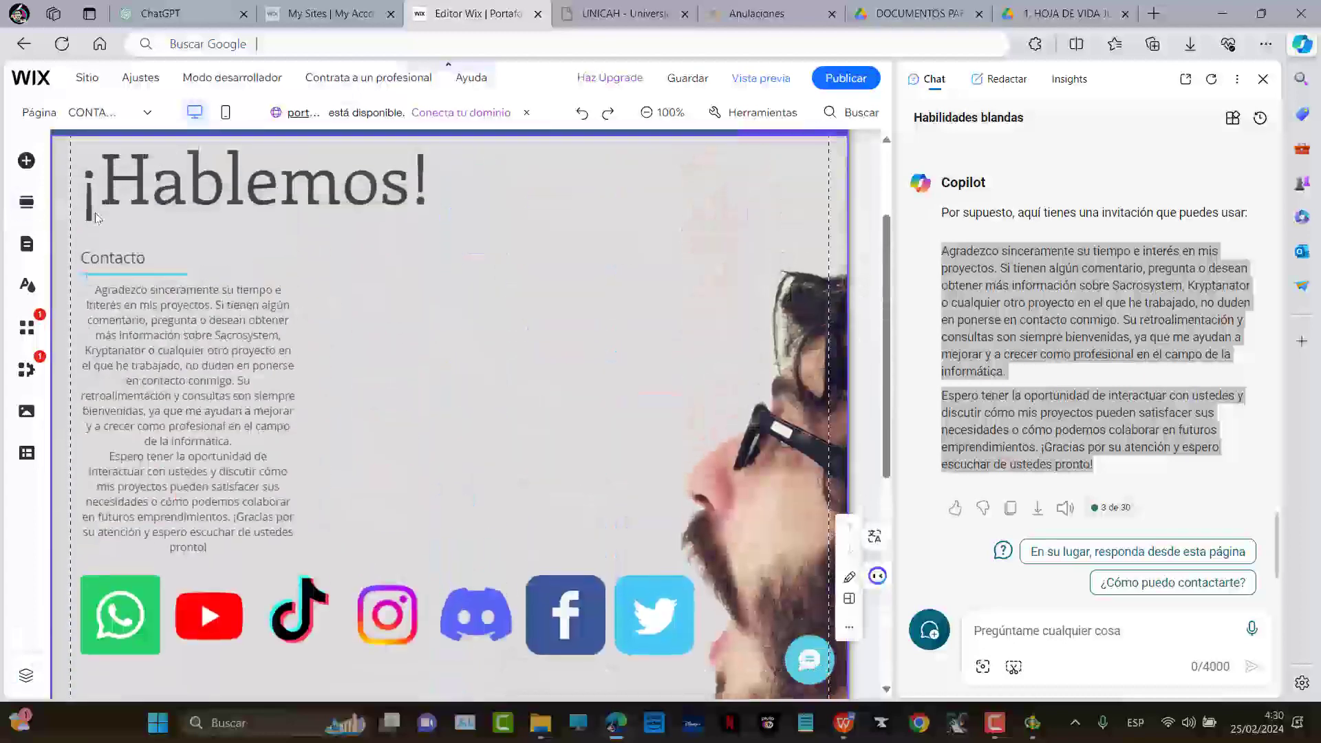
{"action": "left_click", "coordinate": [113, 256]}
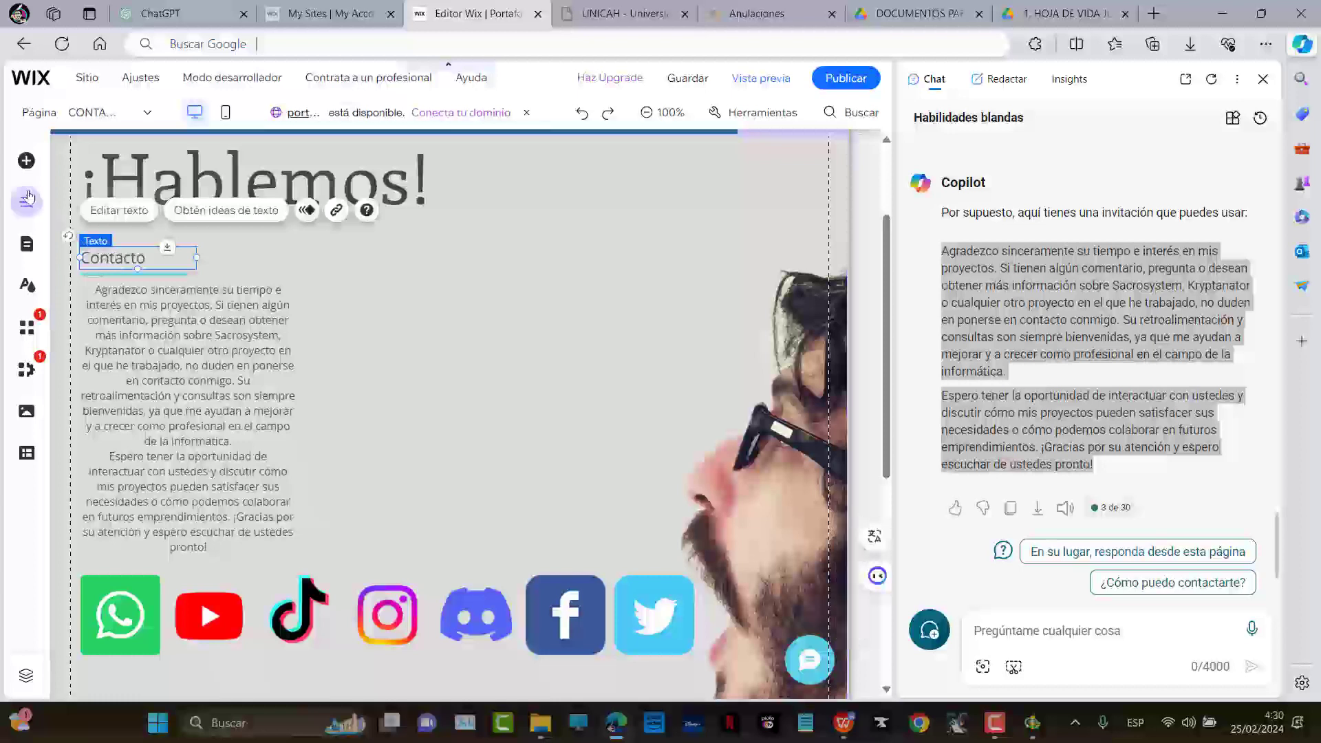
{"action": "key", "text": "Escape"}
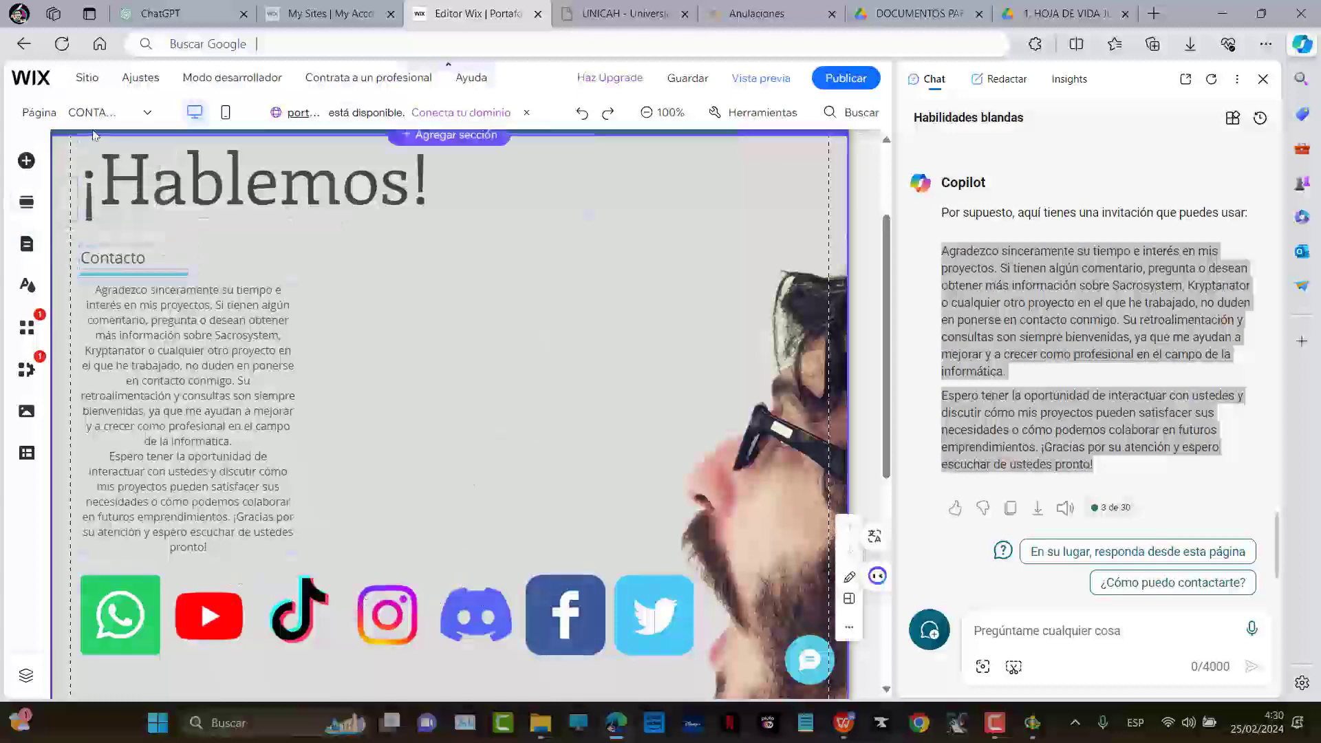
Insert a contact form design from the Formularios > Contacto elements
{"action": "left_click", "coordinate": [26, 162]}
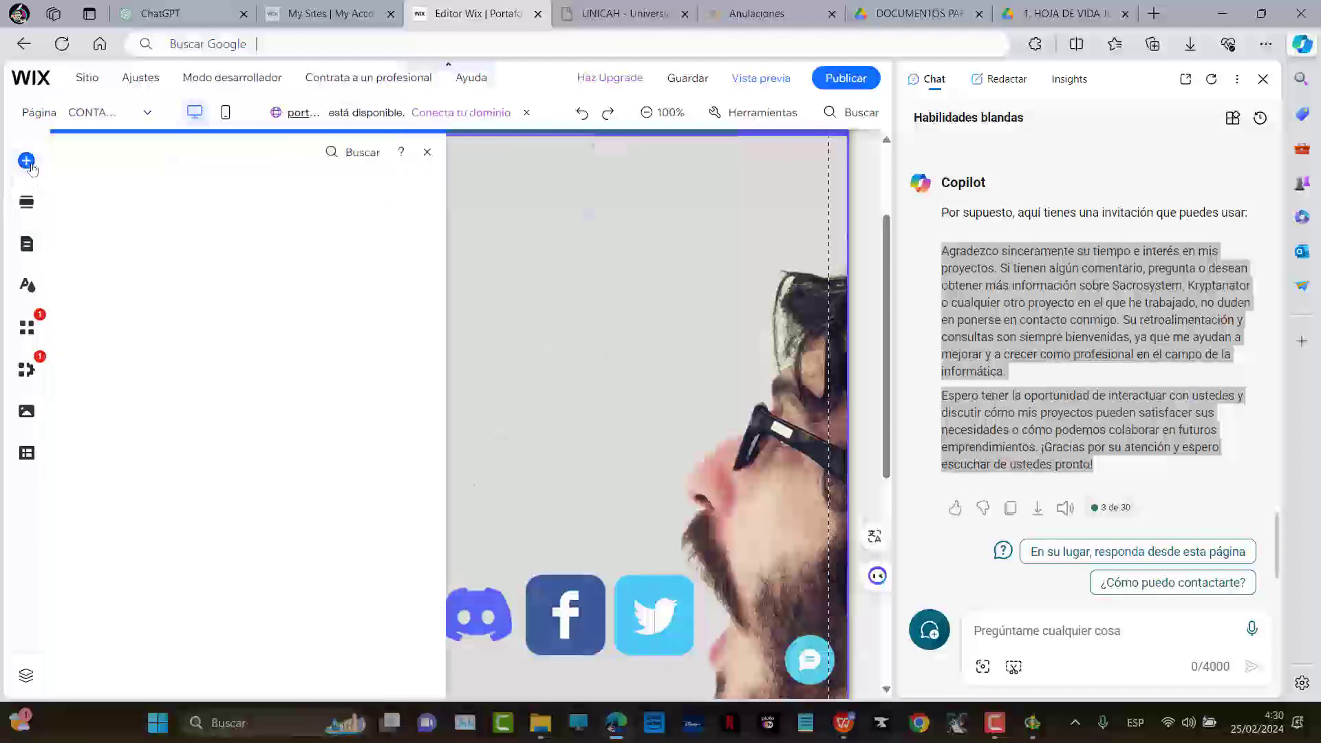
{"action": "mouse_move", "coordinate": [99, 368]}
{"action": "mouse_move", "coordinate": [222, 215]}
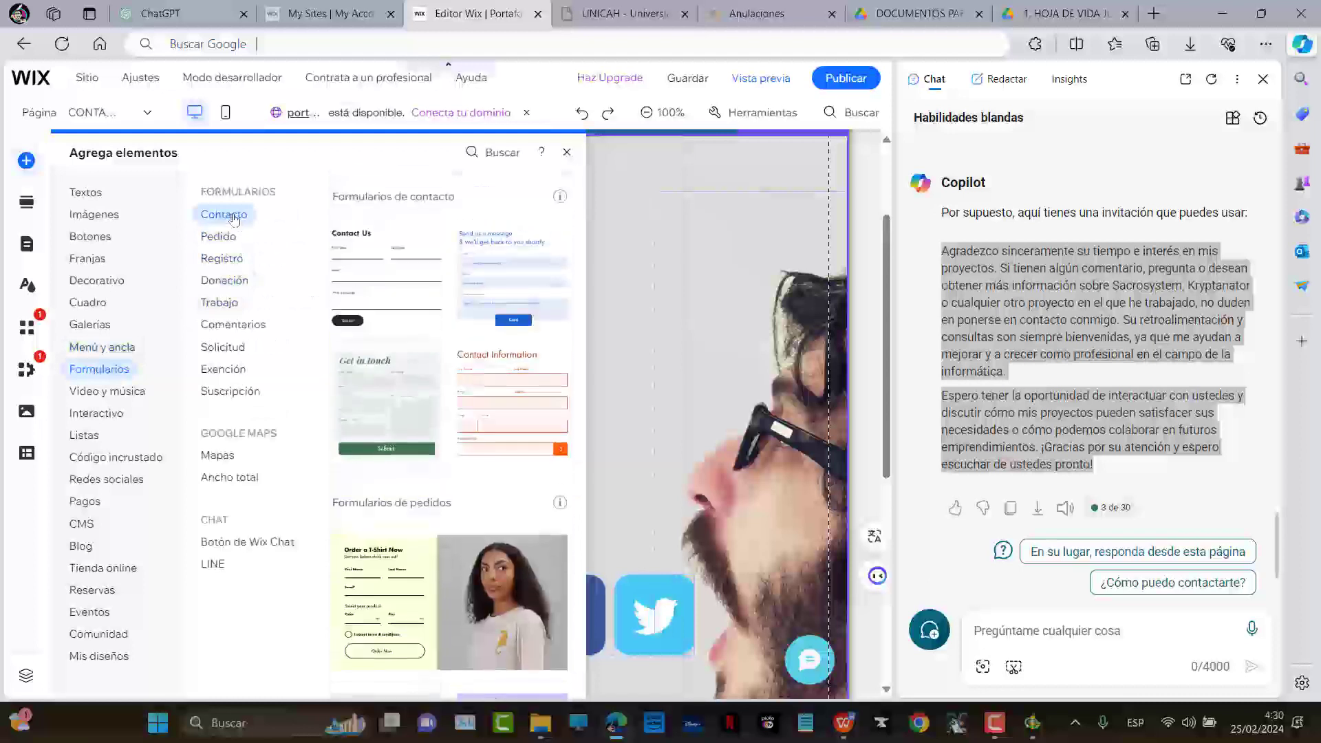
{"action": "mouse_move", "coordinate": [218, 327]}
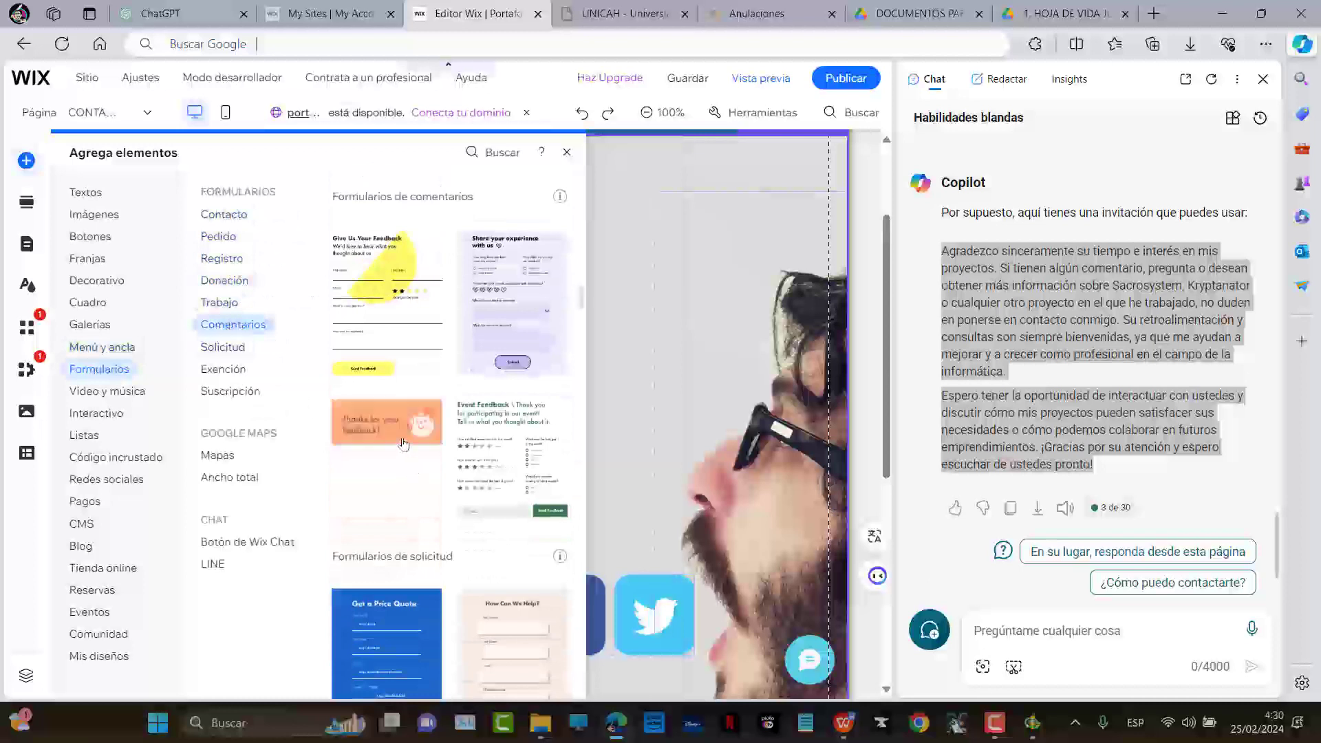
{"action": "scroll", "coordinate": [404, 444], "scroll_direction": "down", "scroll_amount": 3}
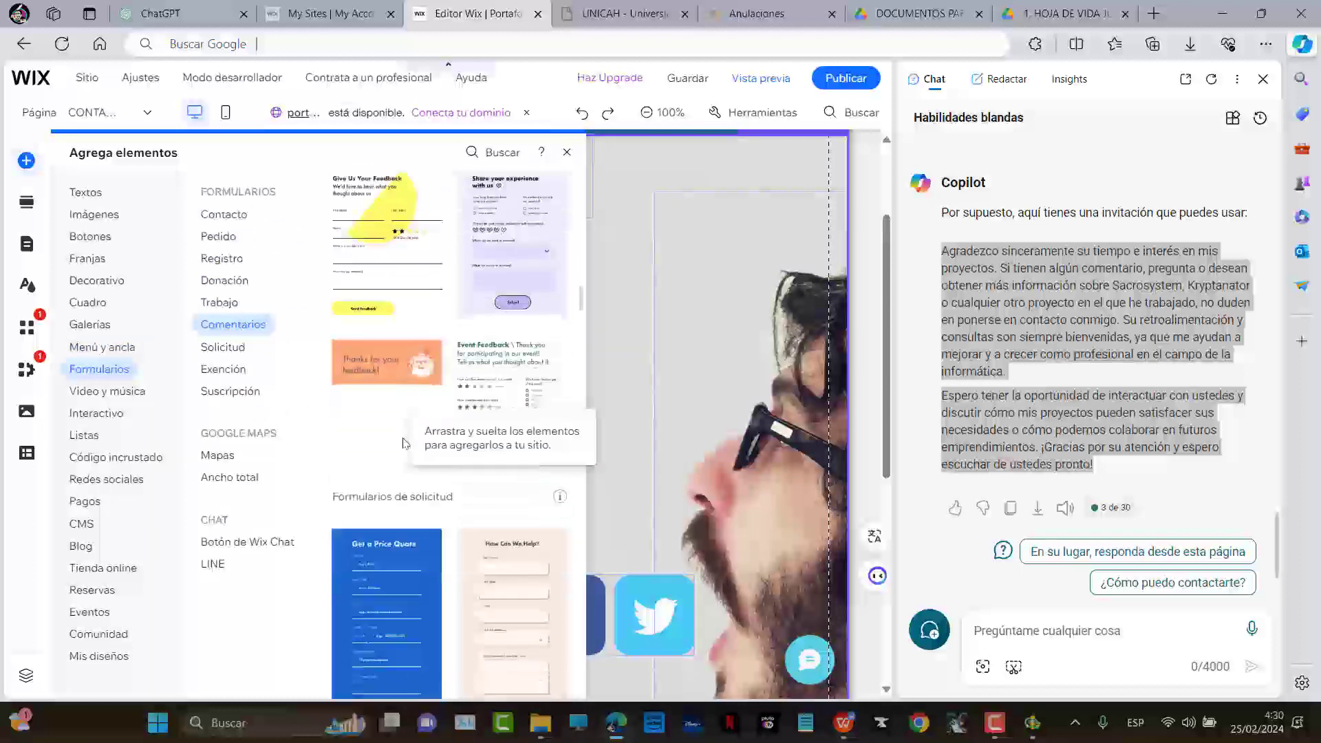
{"action": "left_click", "coordinate": [234, 224]}
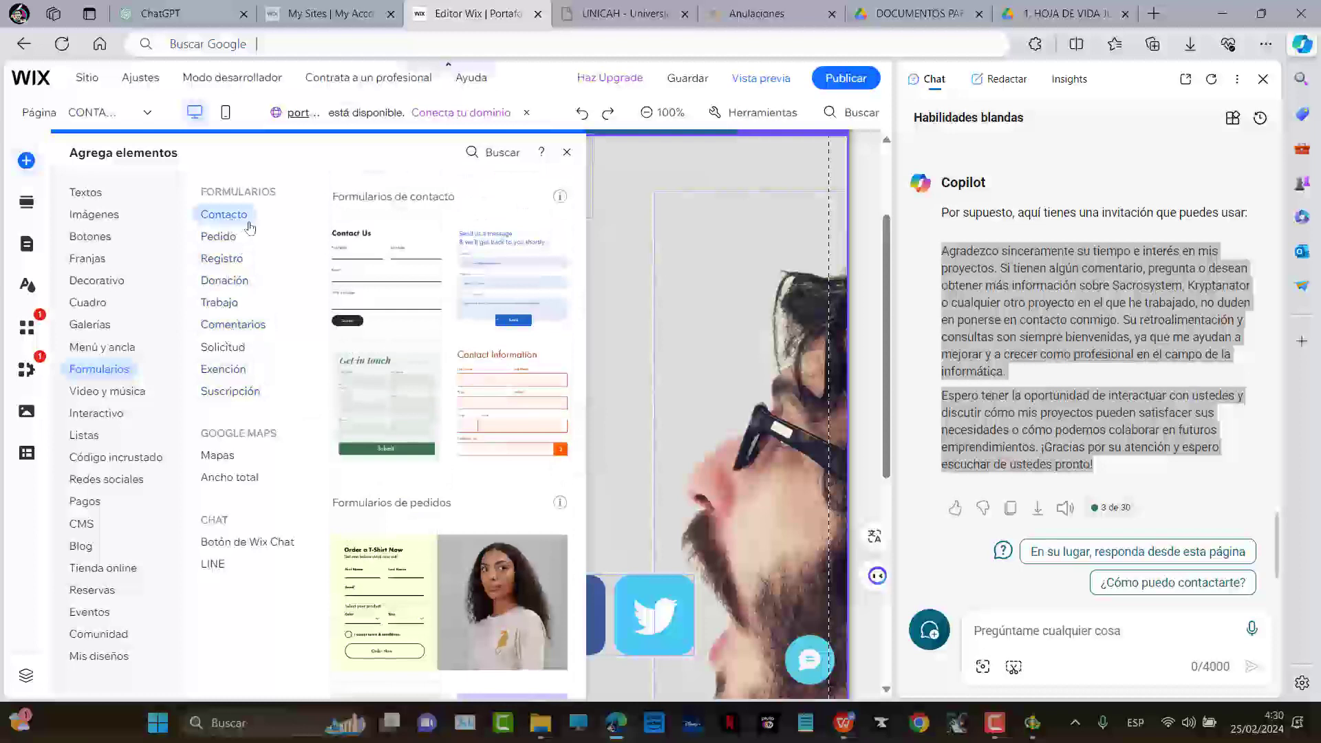
{"action": "left_click", "coordinate": [485, 293]}
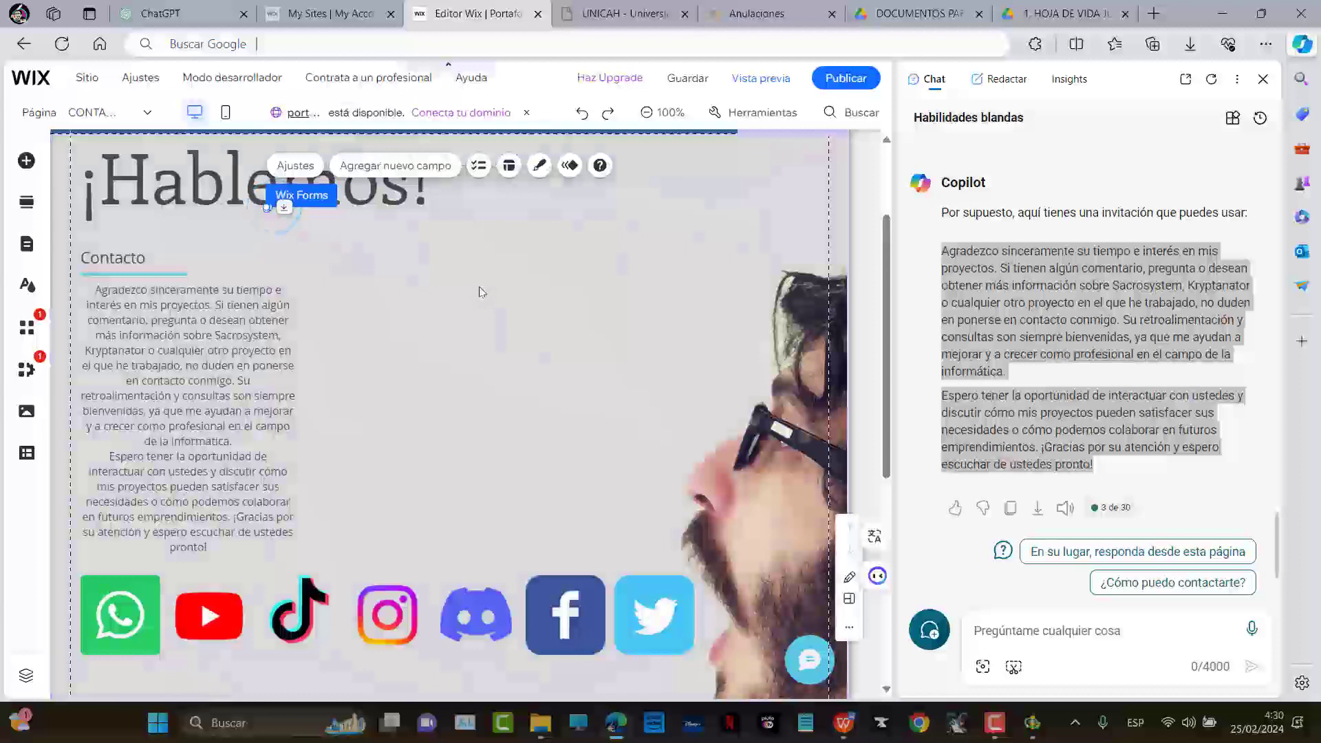
Close the Copilot panel, zoom in with Ctrl+Plus, and scroll to the contact form
{"action": "left_click", "coordinate": [1263, 79]}
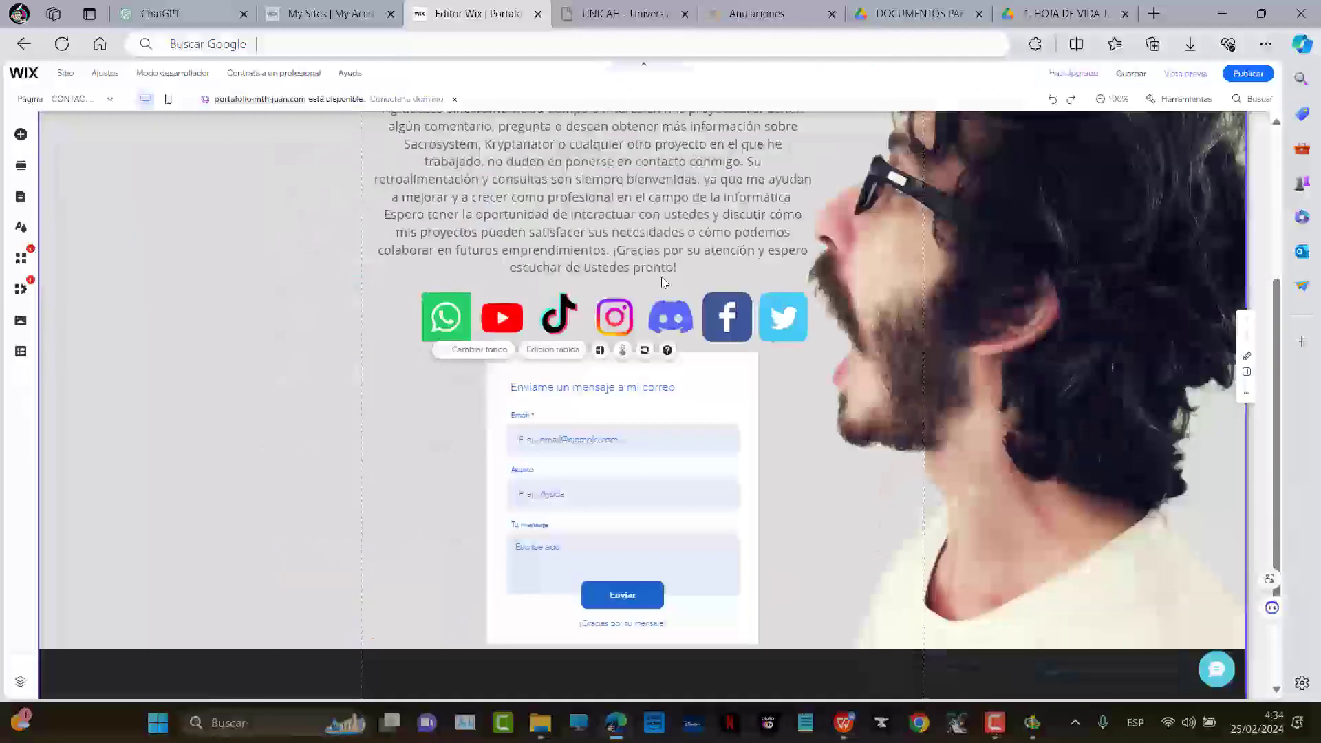
{"action": "scroll", "coordinate": [662, 283], "scroll_direction": "up", "scroll_amount": 3}
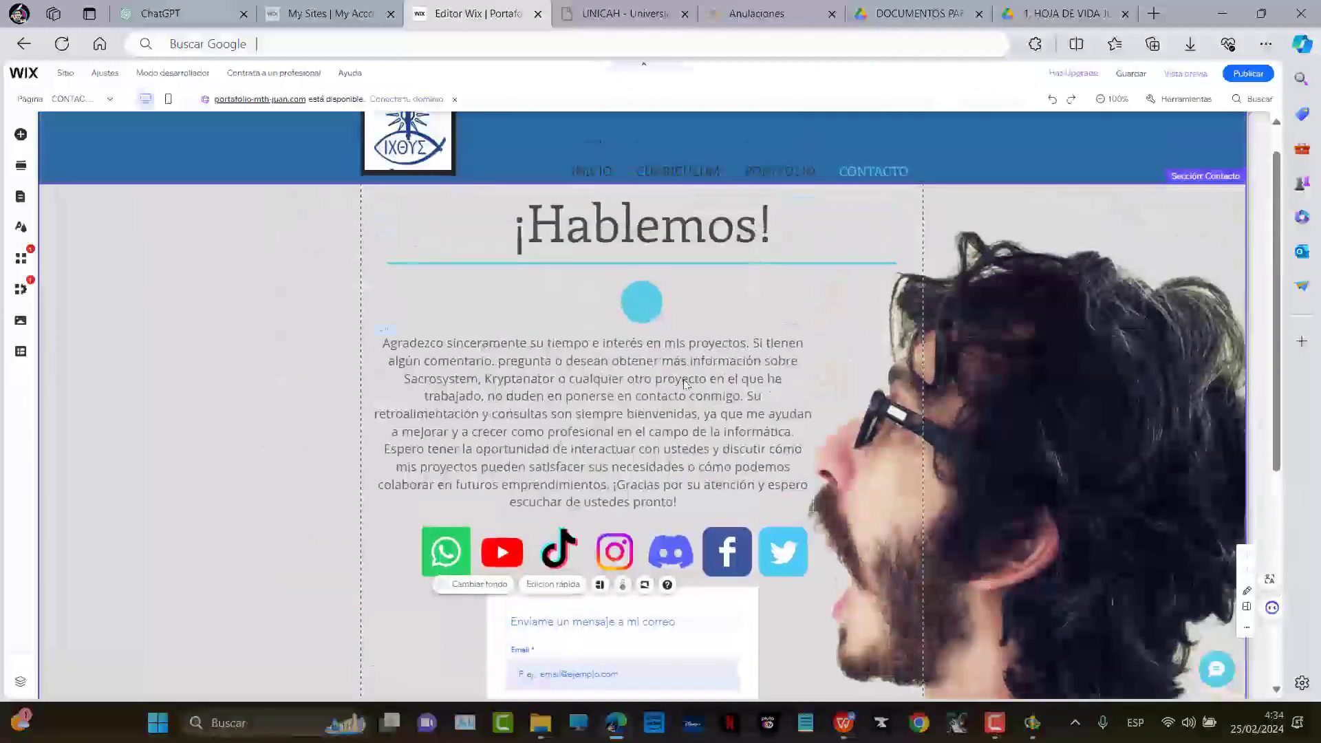
{"action": "scroll", "coordinate": [686, 383], "scroll_direction": "down", "scroll_amount": 3}
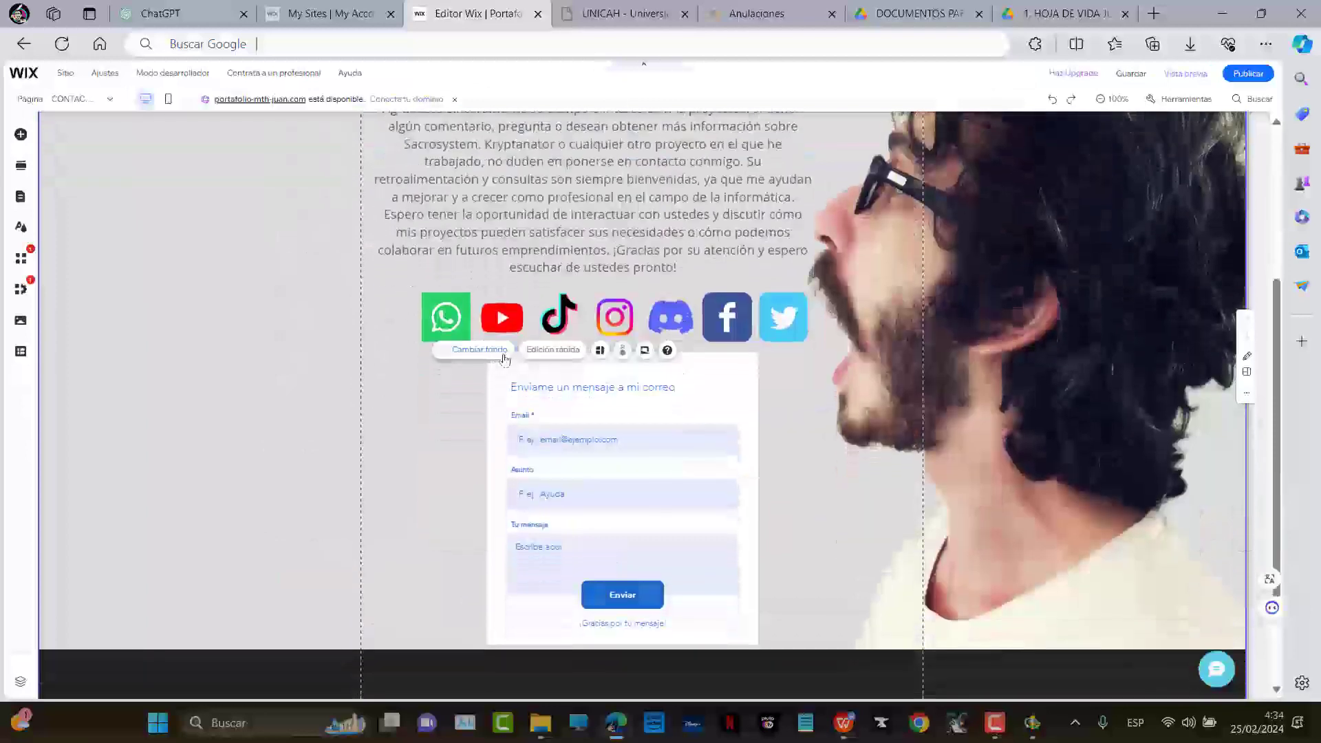
{"action": "key", "text": "ctrl+plus"}
{"action": "scroll", "coordinate": [549, 410], "scroll_direction": "down", "scroll_amount": 1}
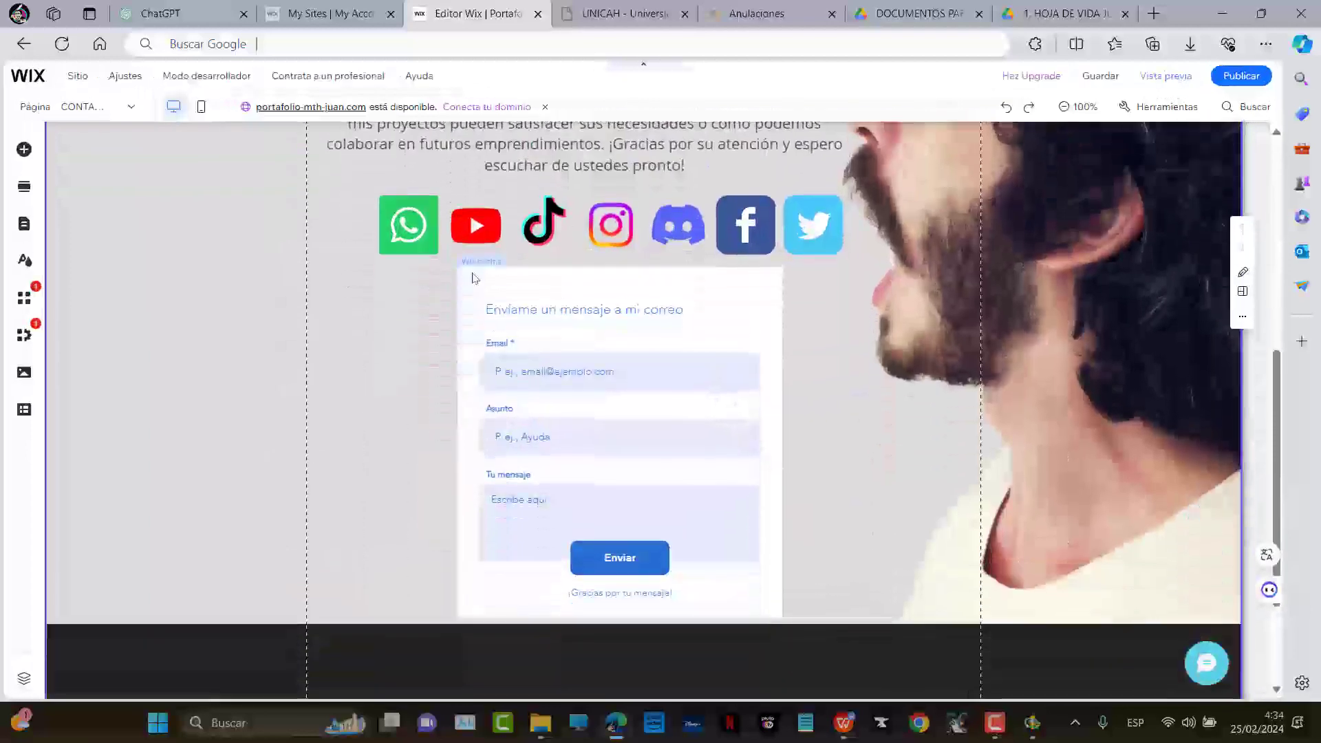
Review the contact form's general, submission message and save-to-contacts settings
{"action": "left_click", "coordinate": [511, 281]}
{"action": "left_click", "coordinate": [517, 241]}
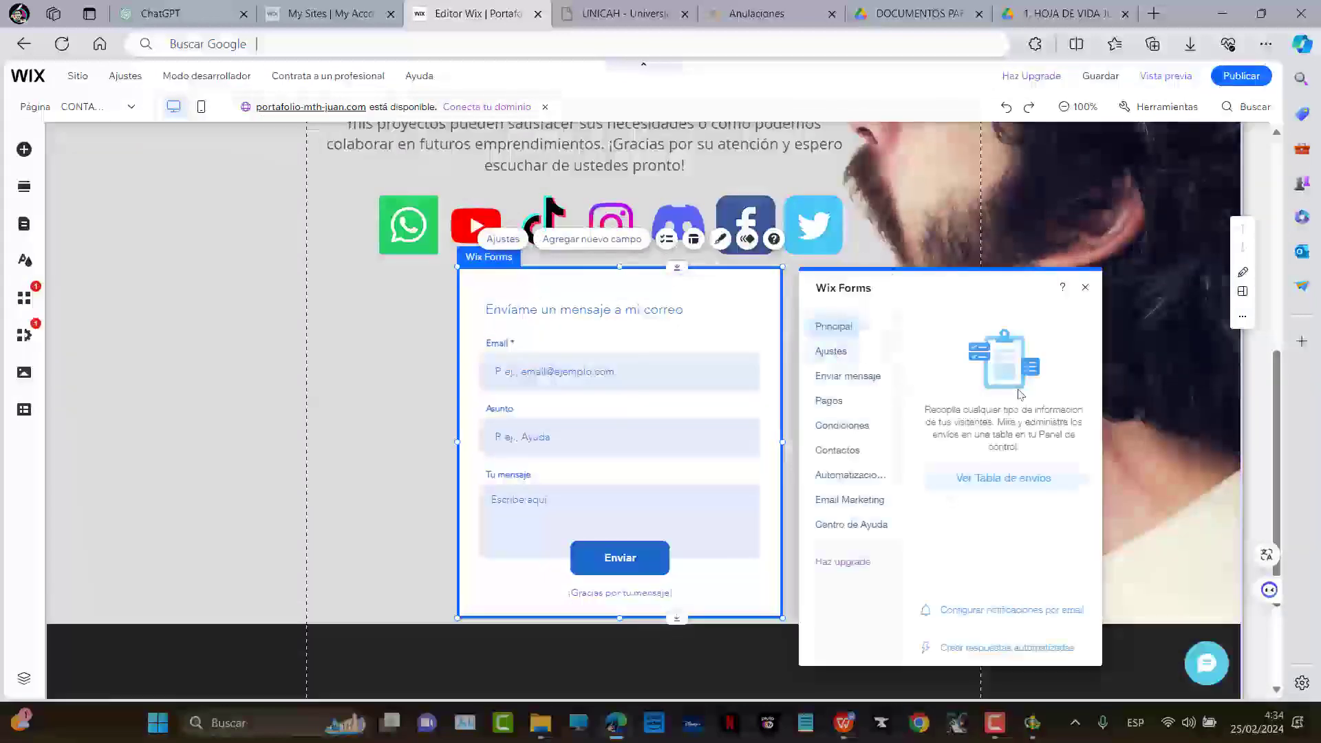
{"action": "left_click", "coordinate": [841, 350]}
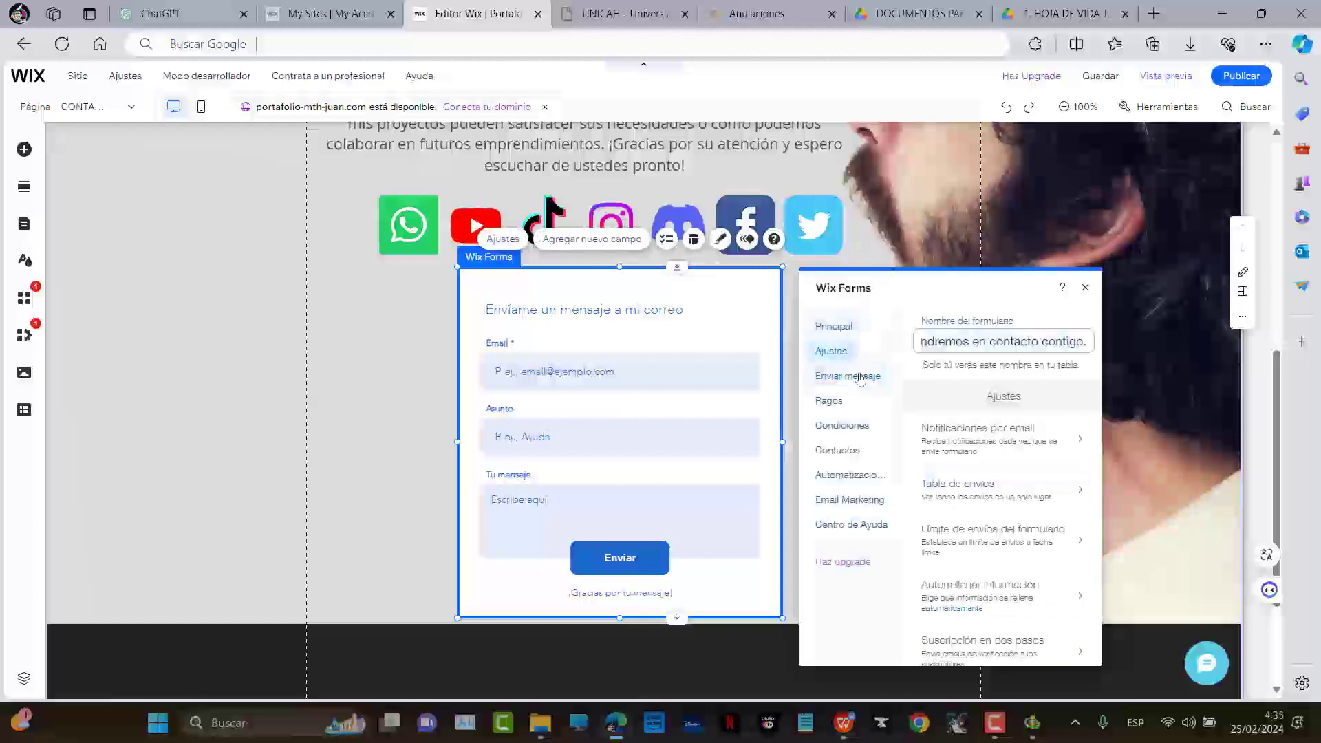
{"action": "scroll", "coordinate": [997, 486], "scroll_direction": "down", "scroll_amount": 1}
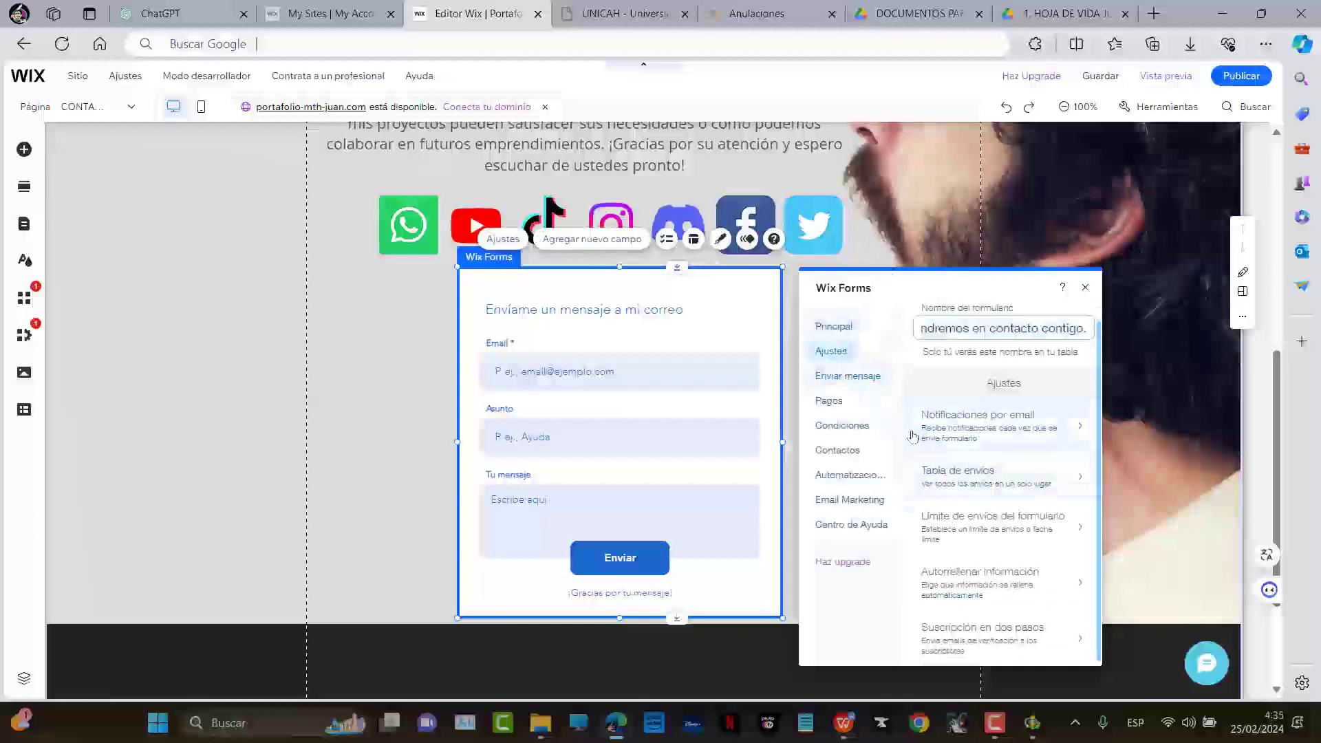
{"action": "left_click", "coordinate": [850, 377]}
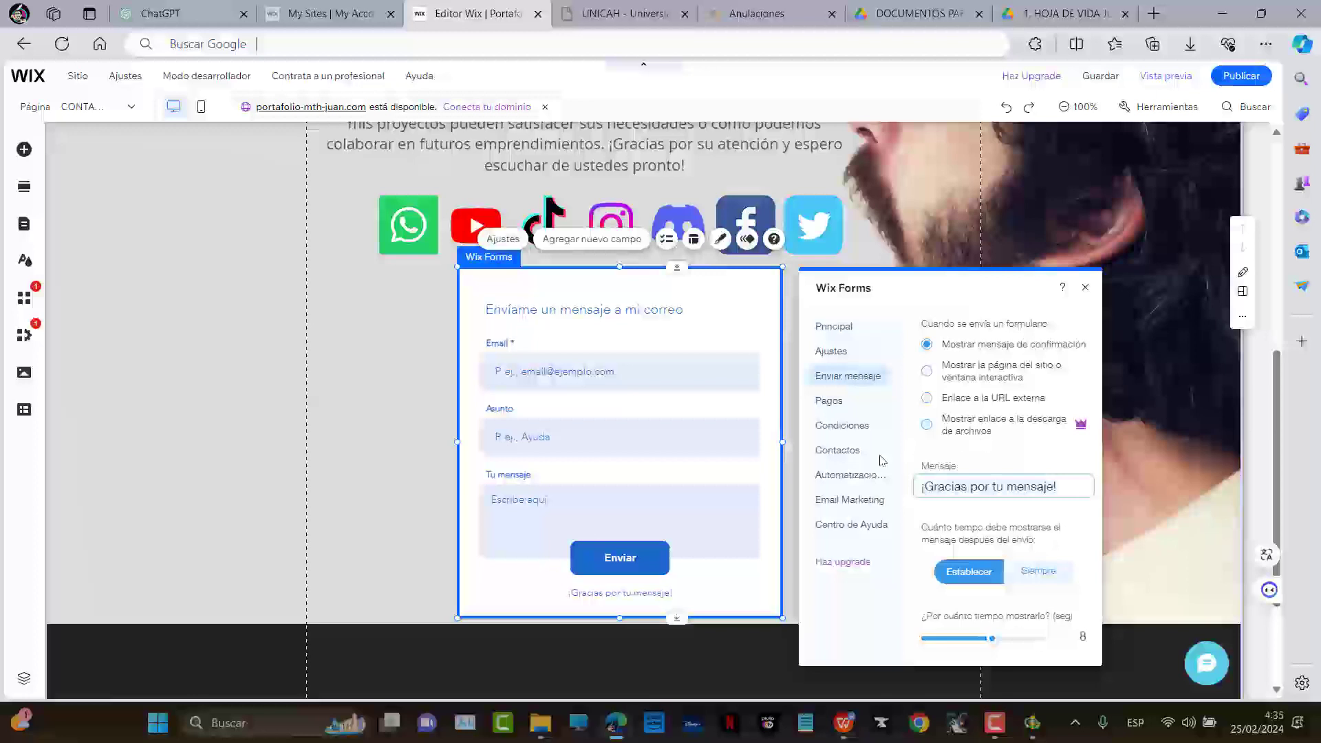
{"action": "left_click", "coordinate": [844, 454]}
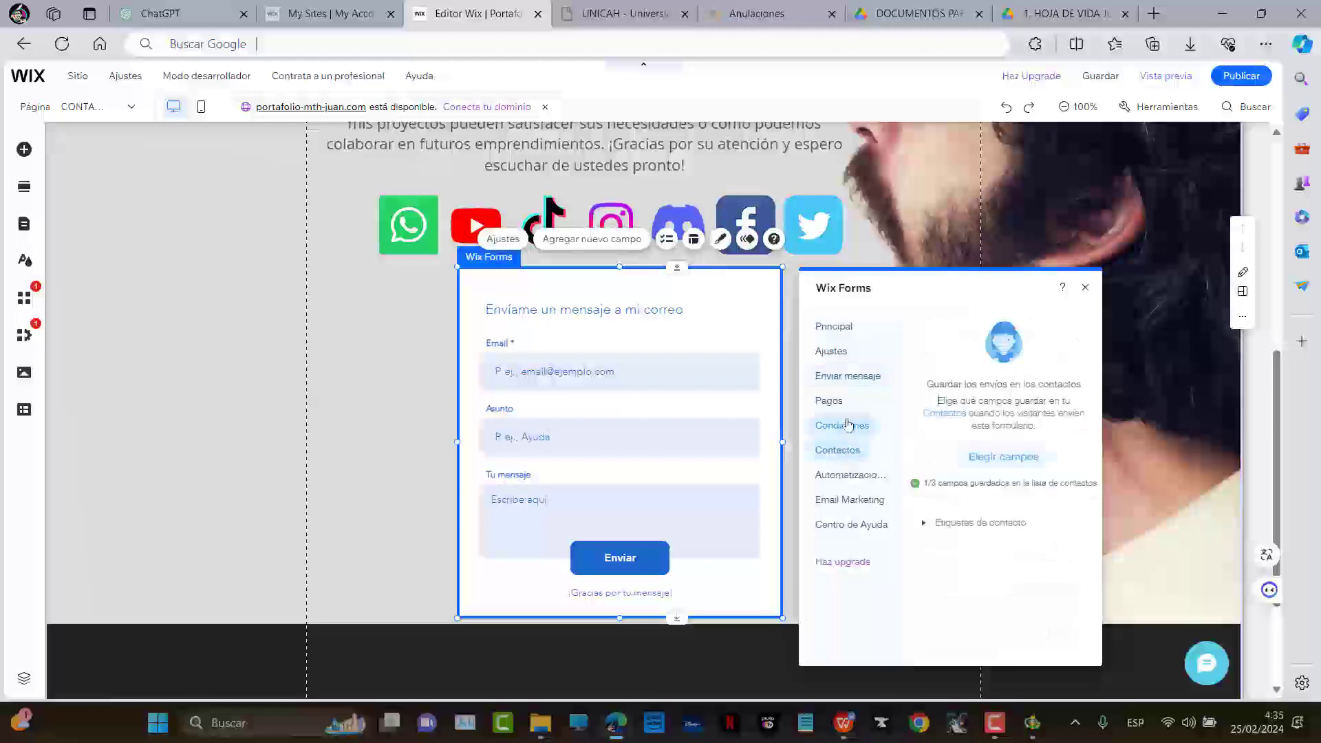
{"action": "left_click", "coordinate": [848, 381]}
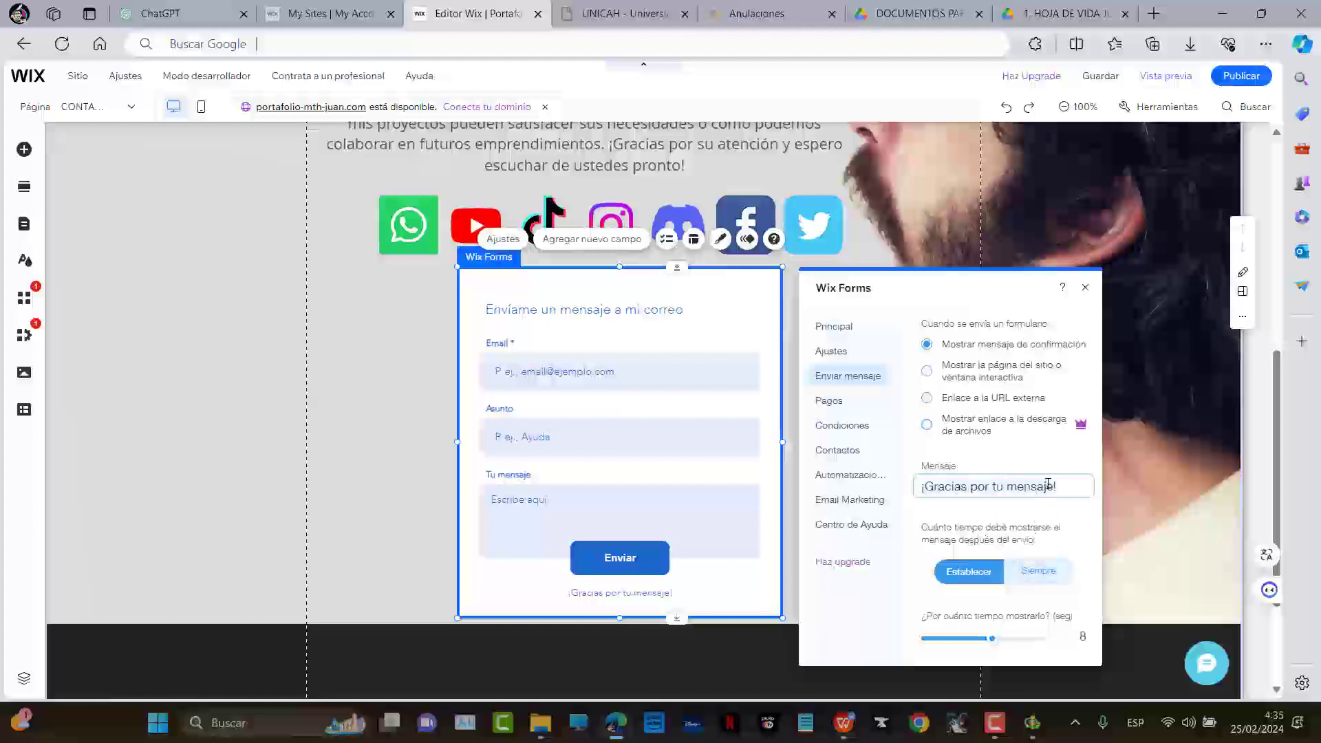
{"action": "left_click", "coordinate": [881, 352]}
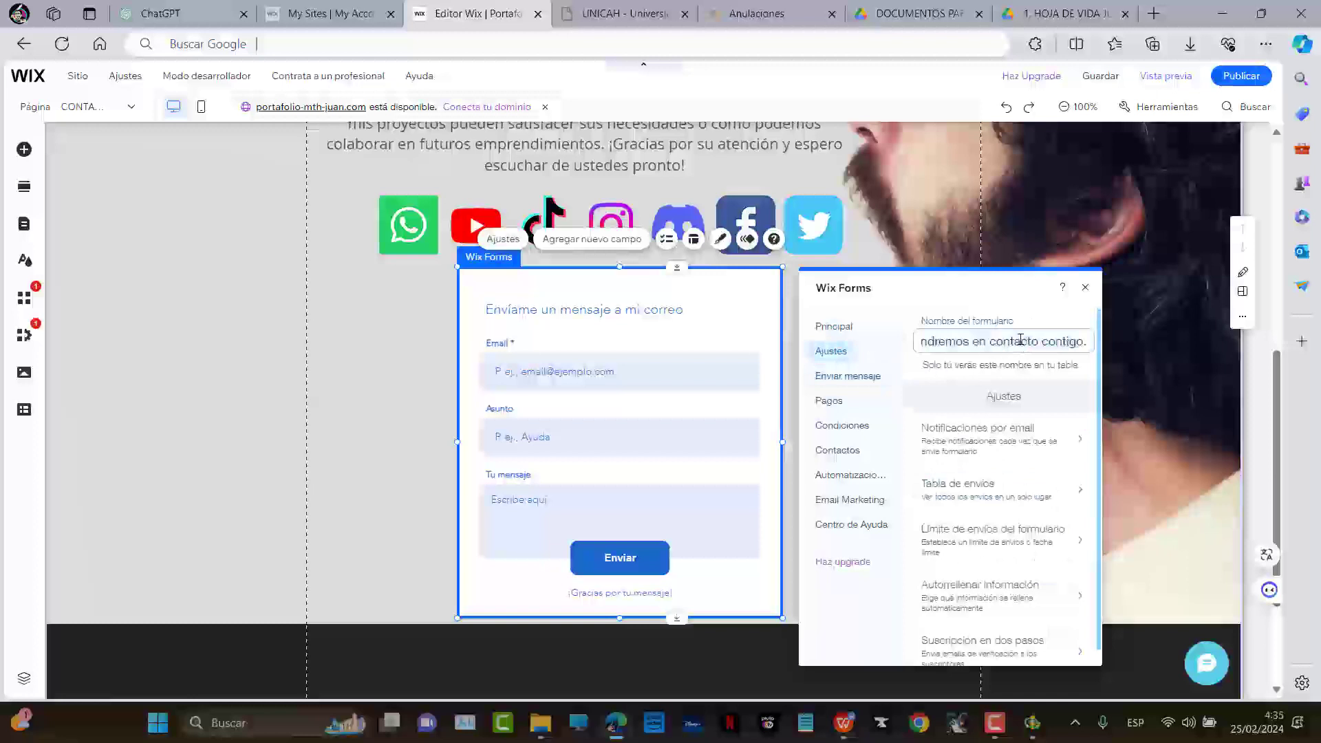
Check the notification recipient address and open Configurar notificaciones
{"action": "left_click", "coordinate": [995, 435]}
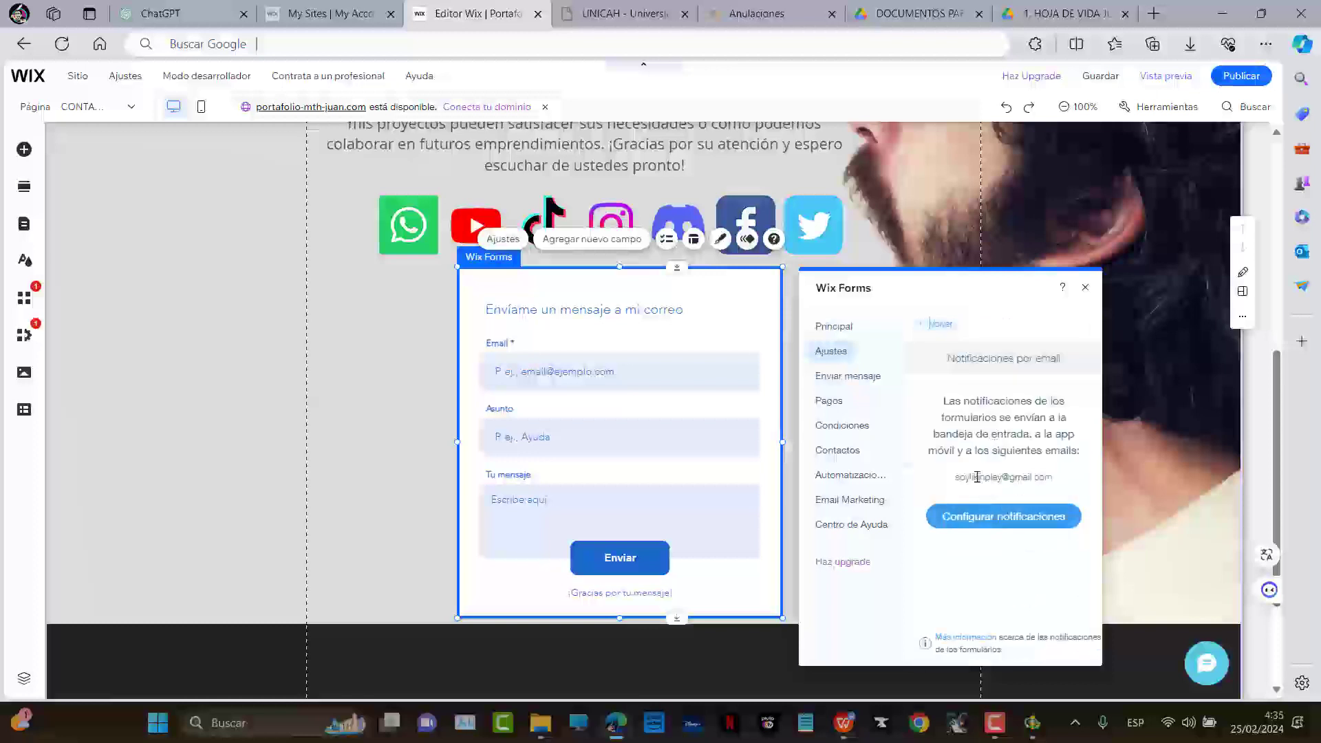
{"action": "left_click_drag", "start_coordinate": [956, 477], "coordinate": [1068, 483]}
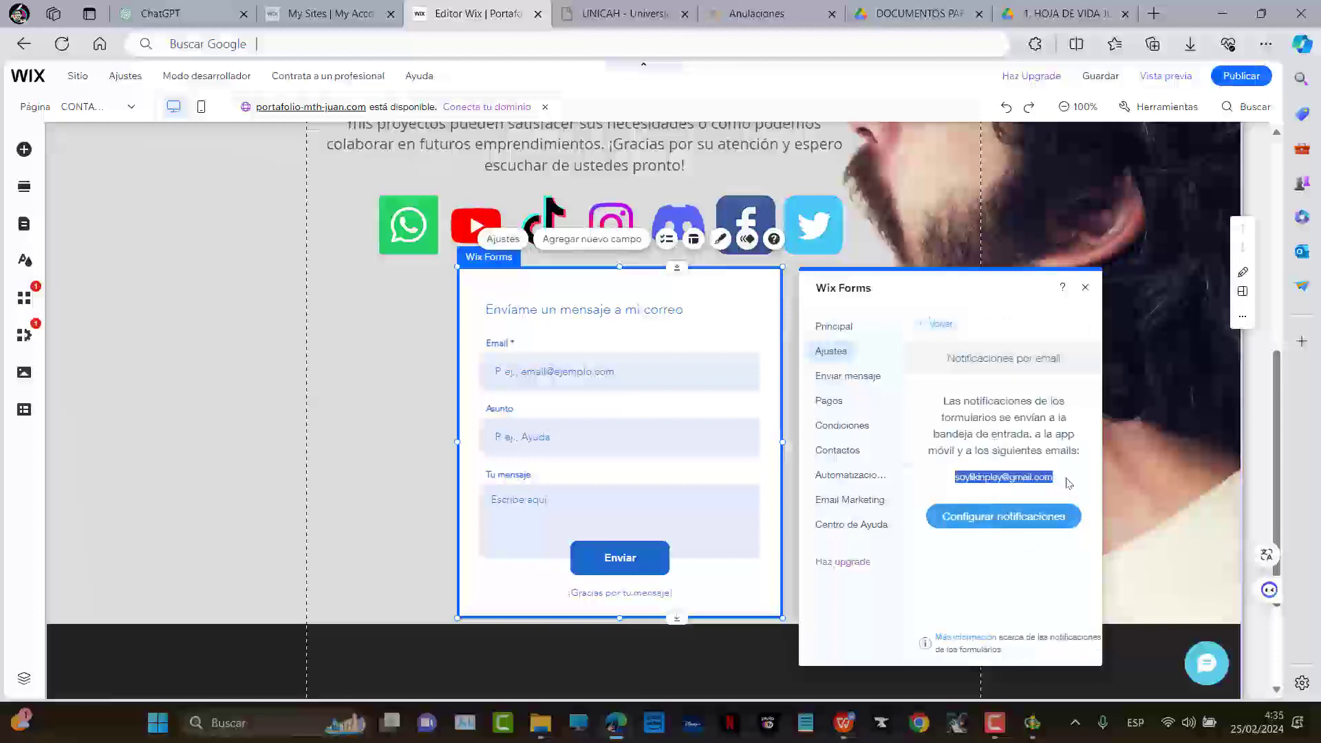
{"action": "left_click", "coordinate": [857, 376]}
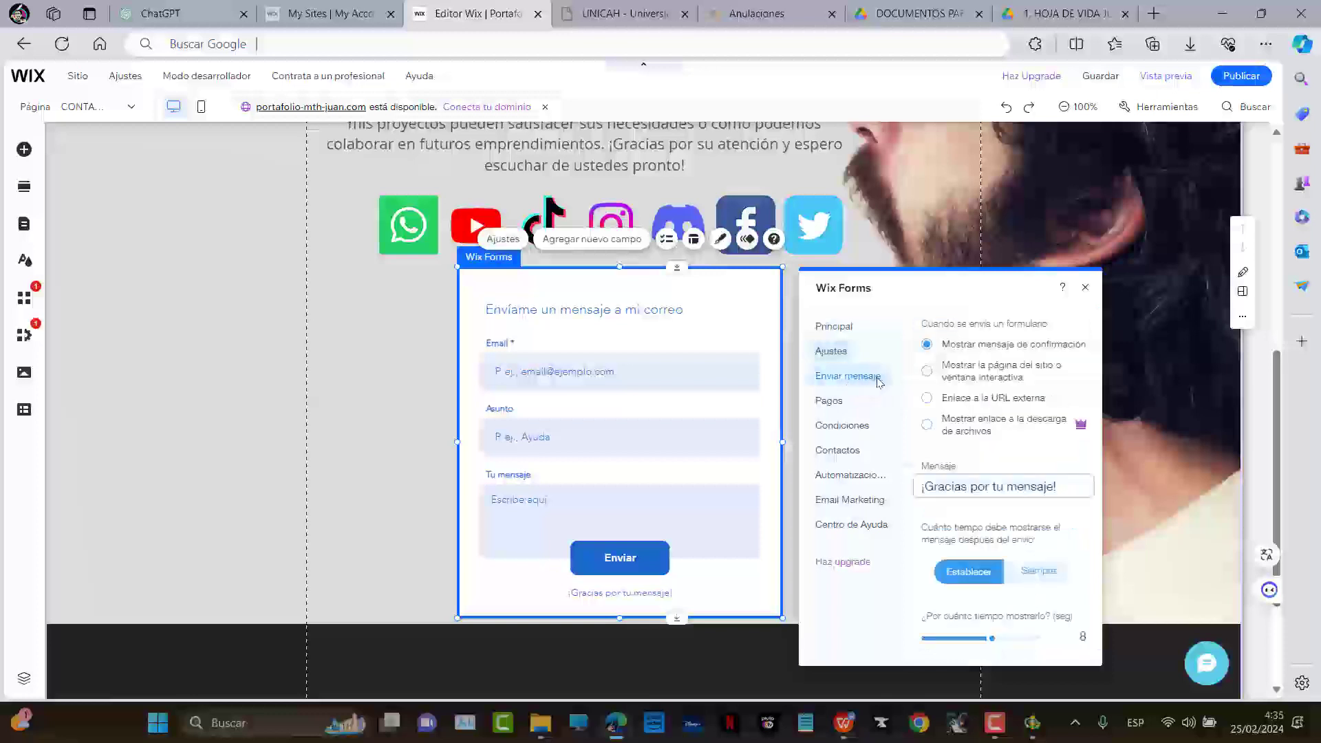
{"action": "left_click", "coordinate": [831, 351]}
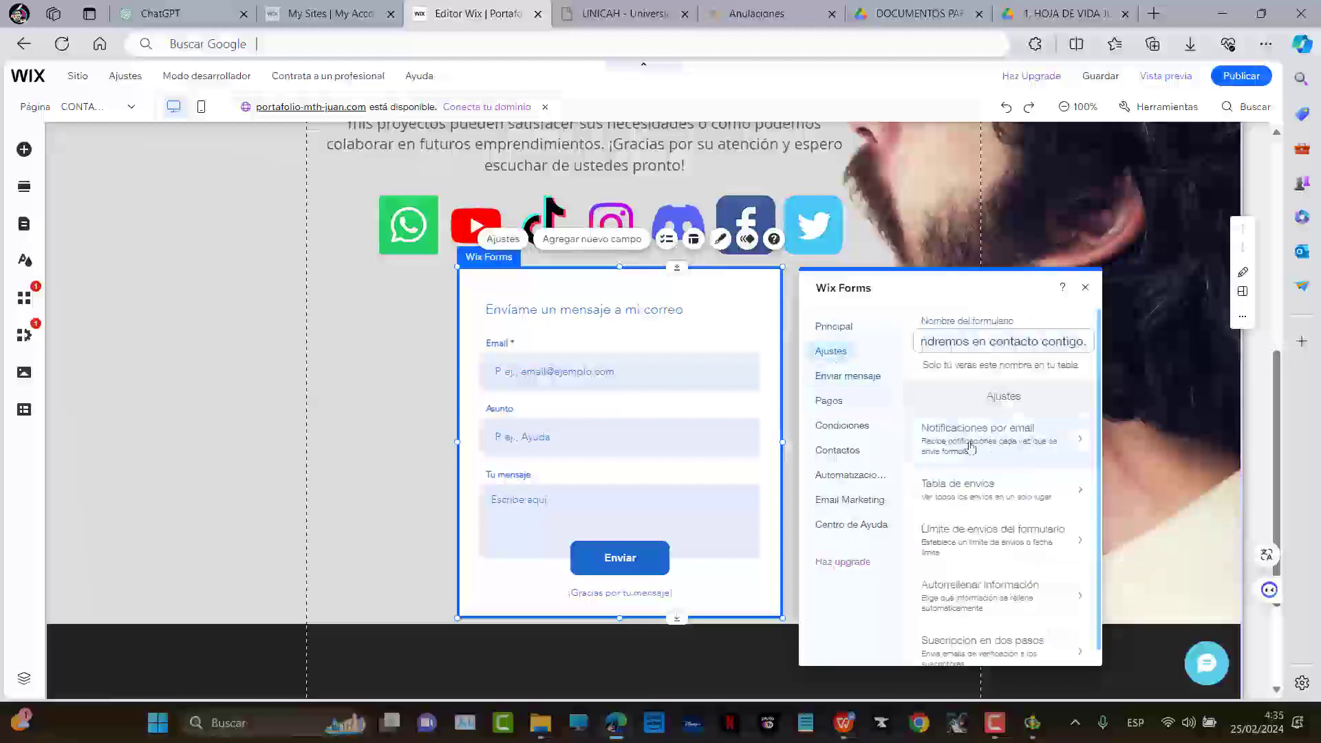
{"action": "left_click", "coordinate": [991, 439]}
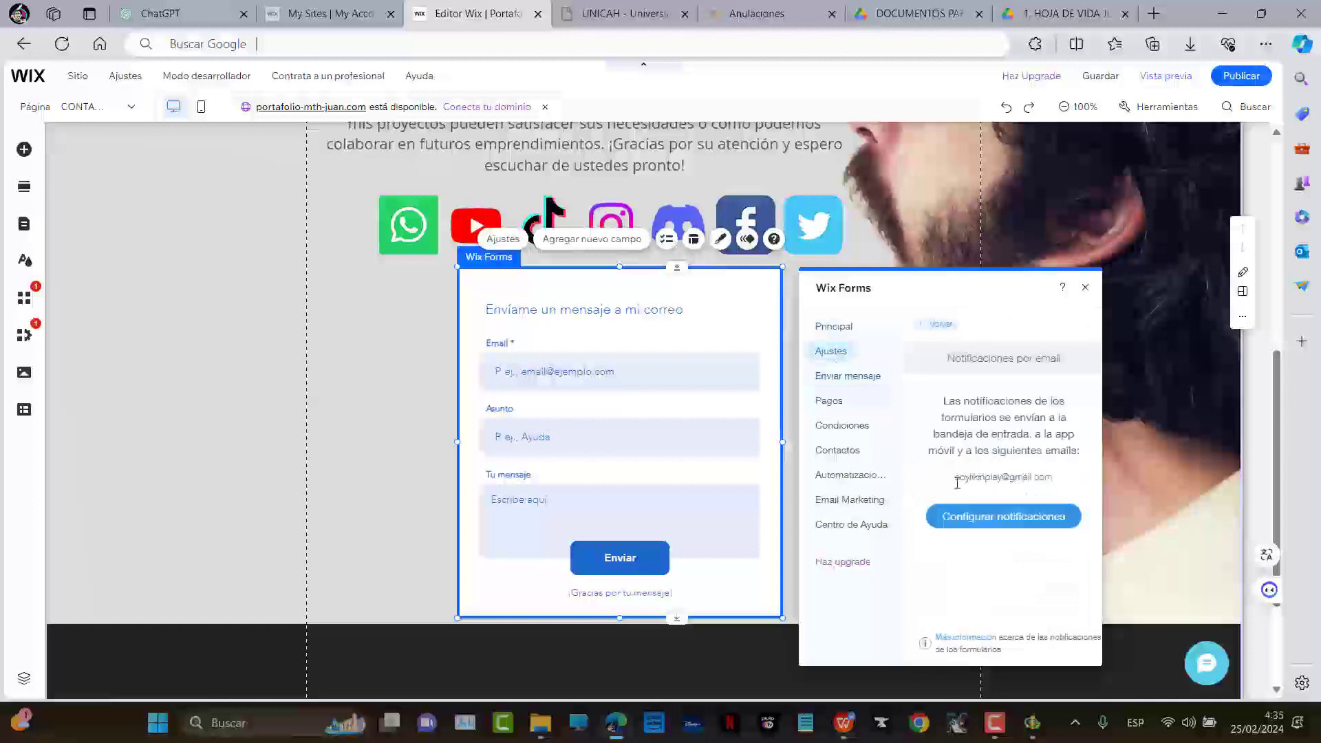
{"action": "left_click", "coordinate": [991, 517]}
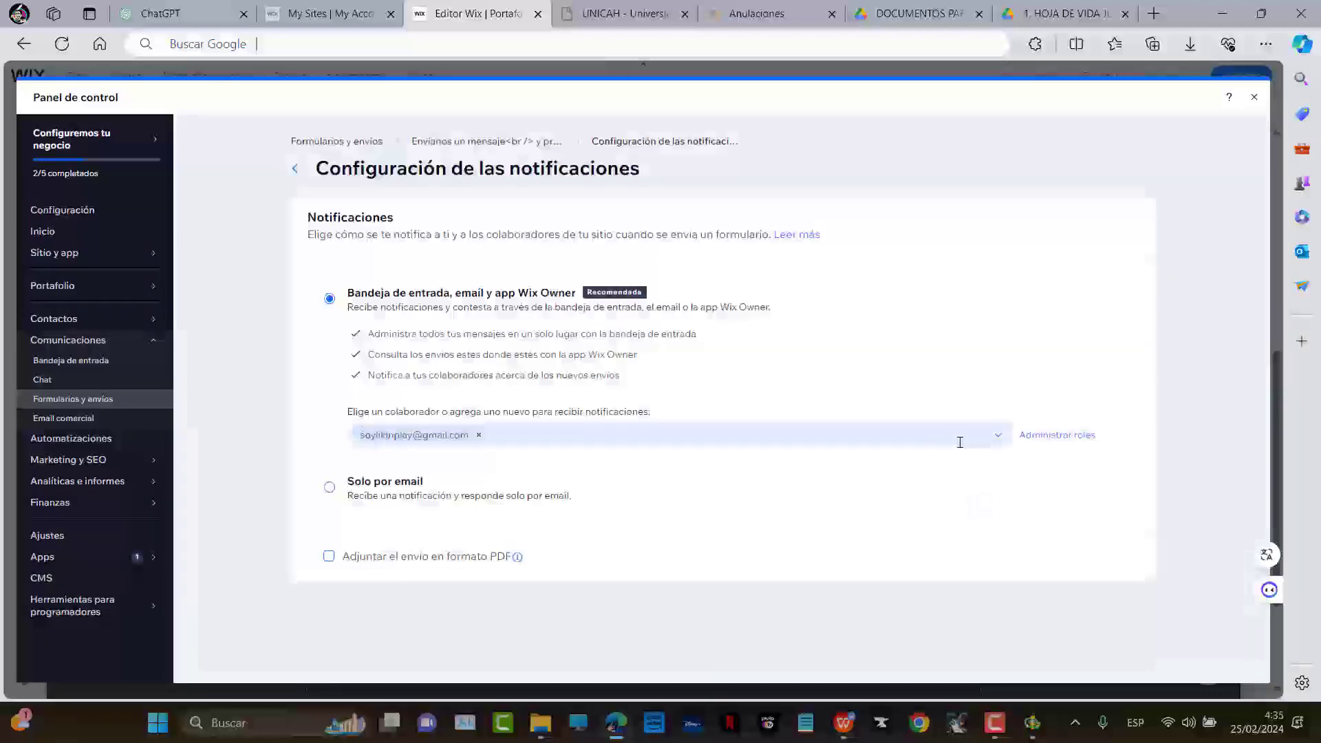
Invite a collaborator's e-mail as a form notification recipient, then close the Panel de control
{"action": "left_click", "coordinate": [573, 435]}
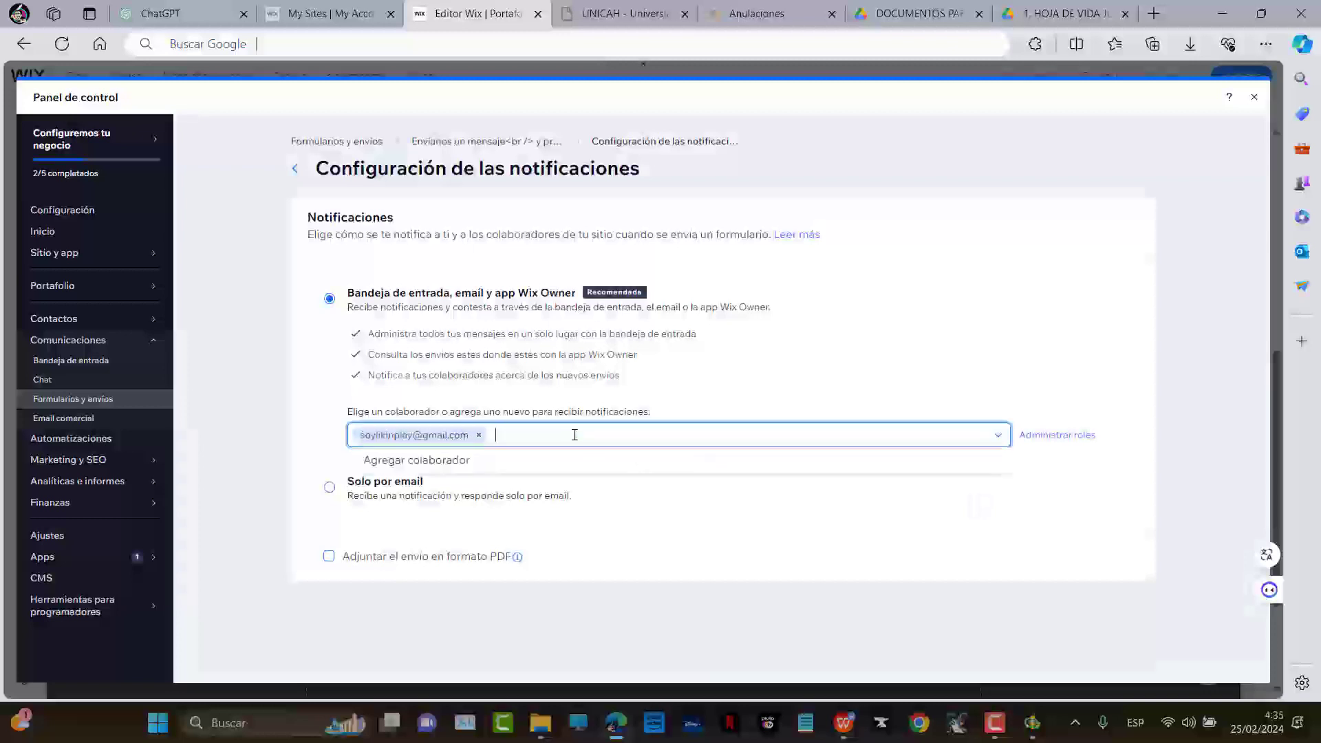
{"action": "left_click", "coordinate": [493, 460]}
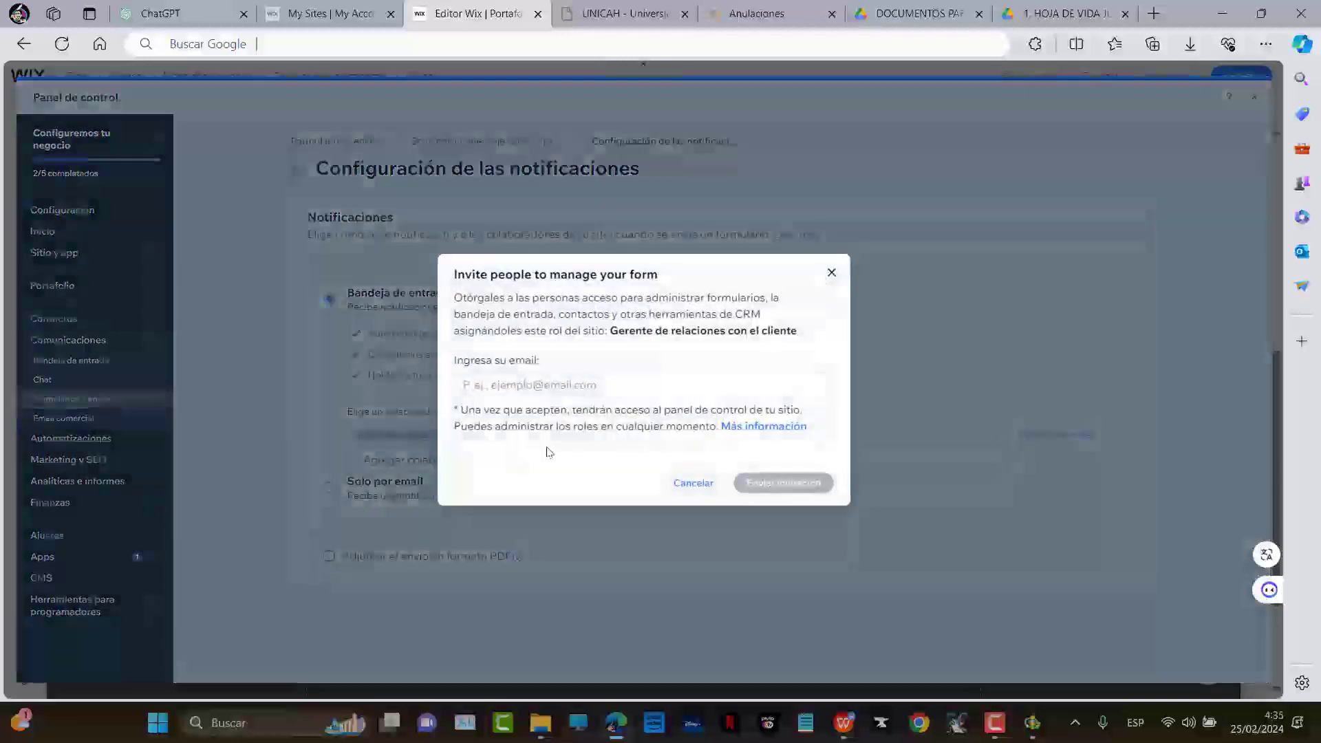
{"action": "left_click", "coordinate": [518, 379]}
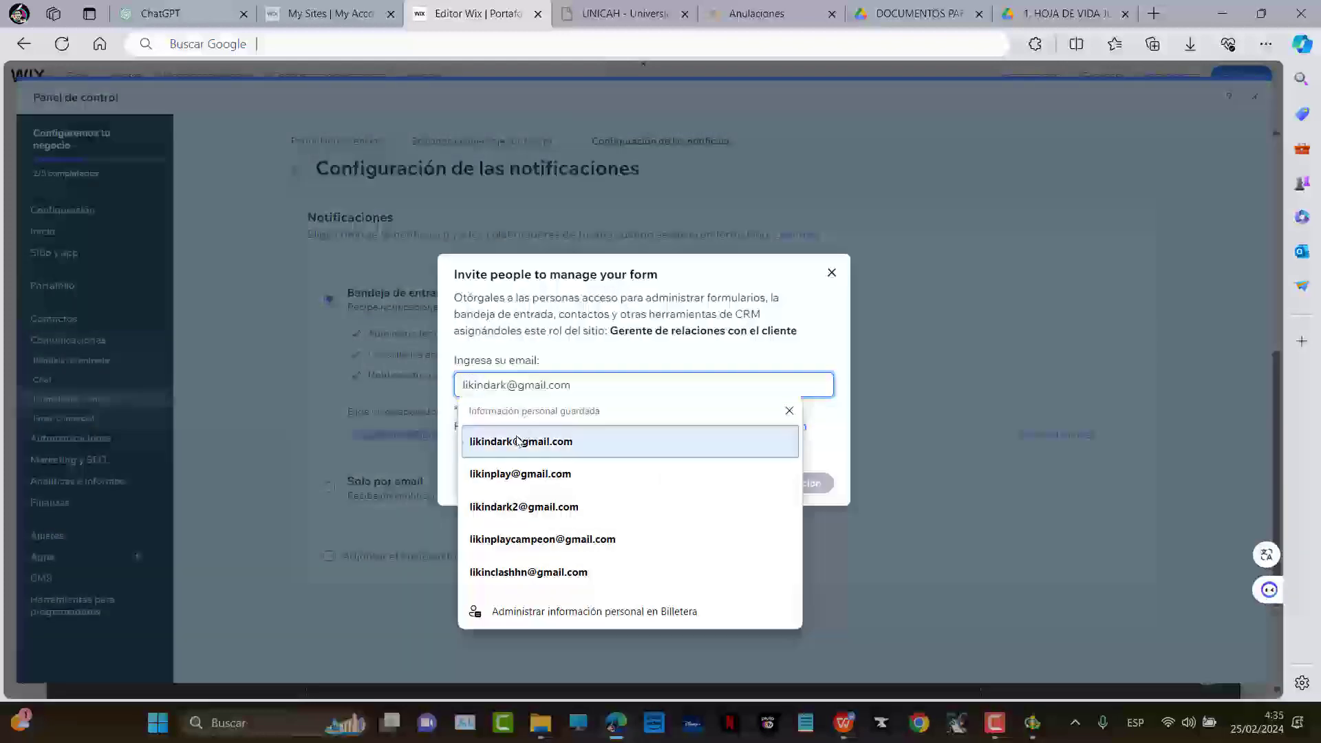
{"action": "left_click", "coordinate": [521, 441]}
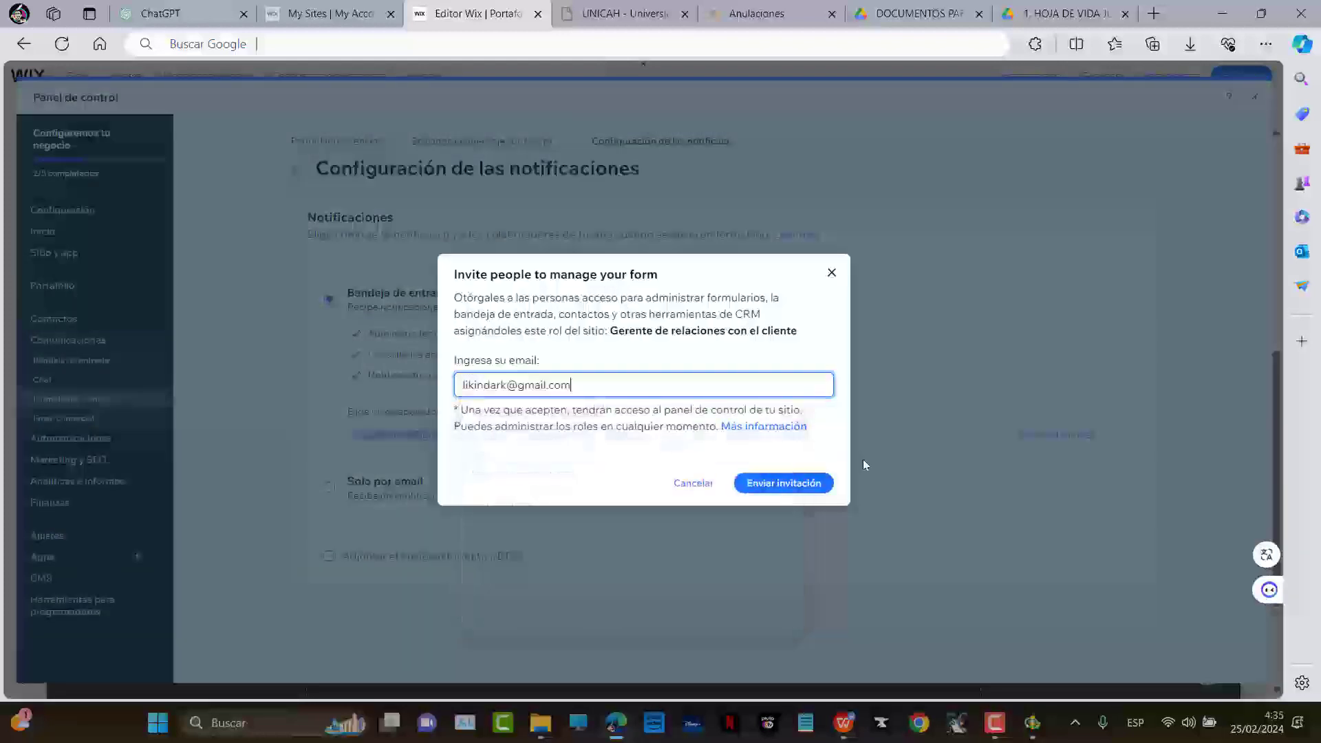
{"action": "left_click", "coordinate": [797, 483]}
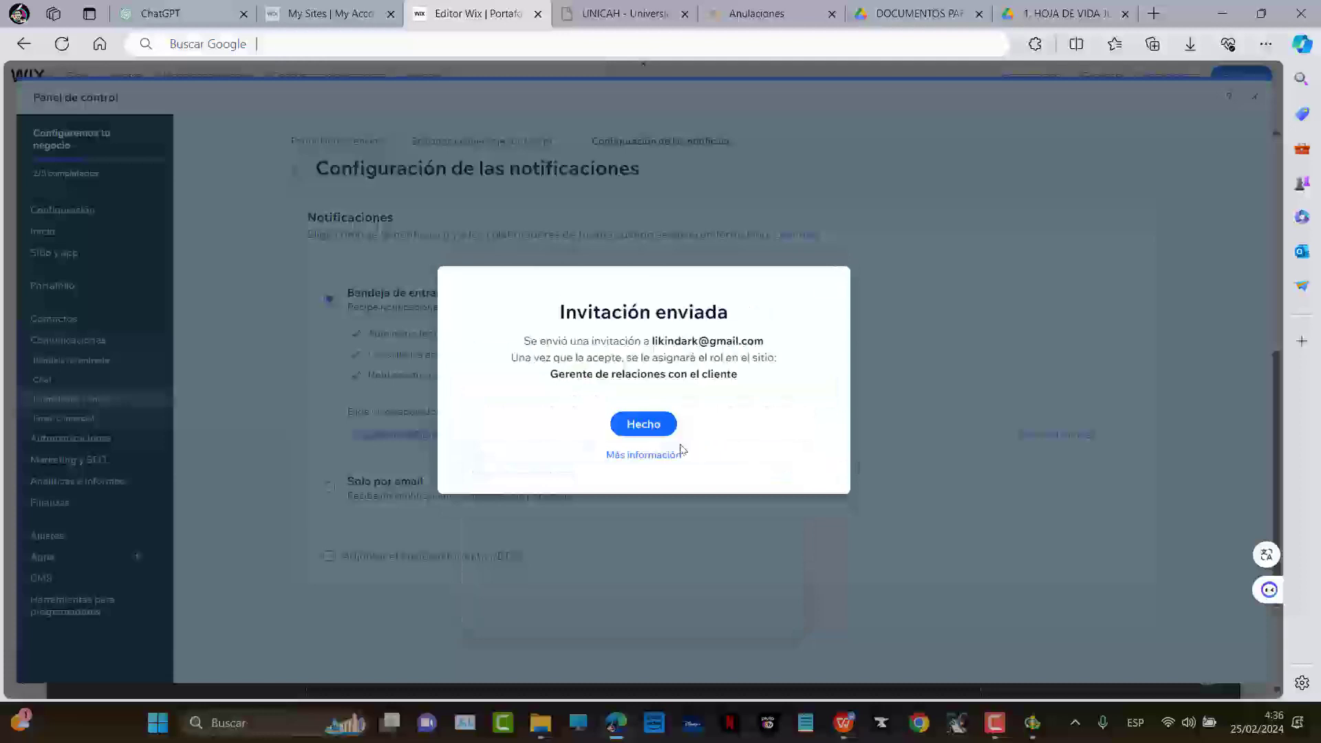
{"action": "left_click", "coordinate": [640, 424]}
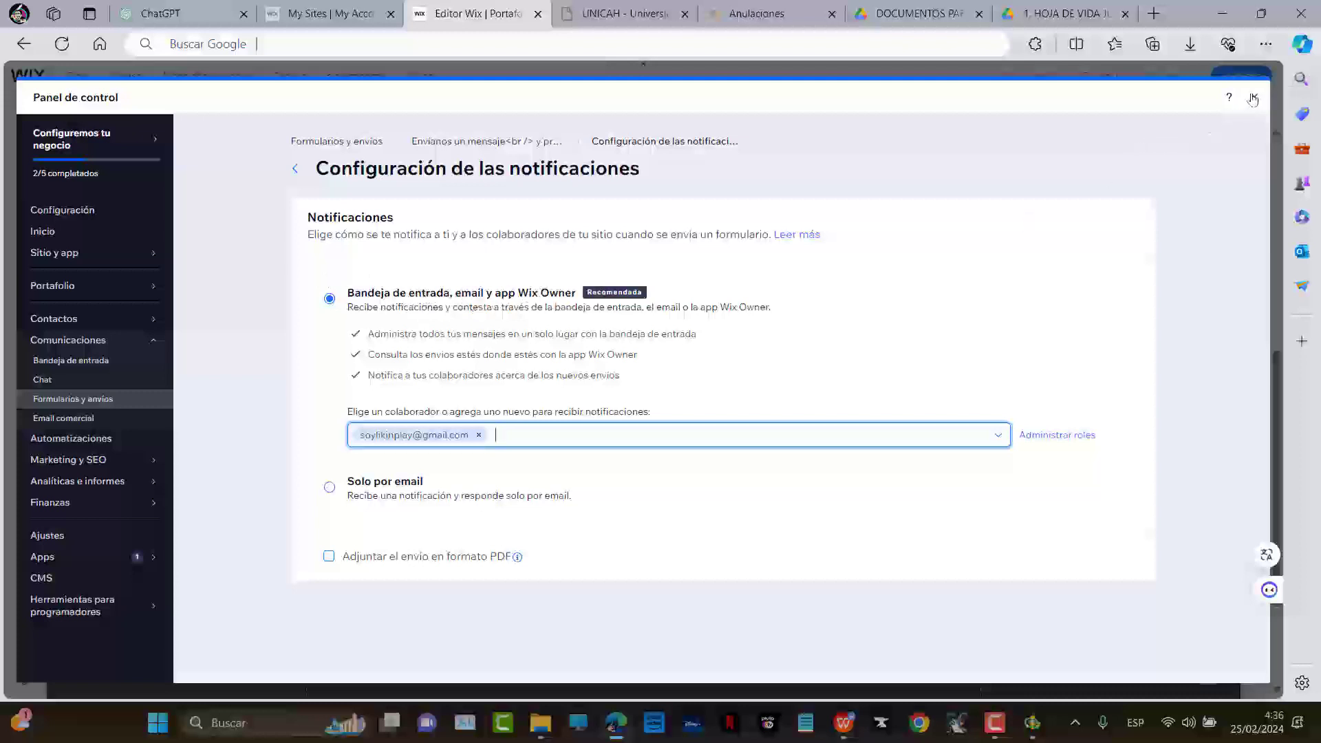
{"action": "left_click", "coordinate": [1253, 100]}
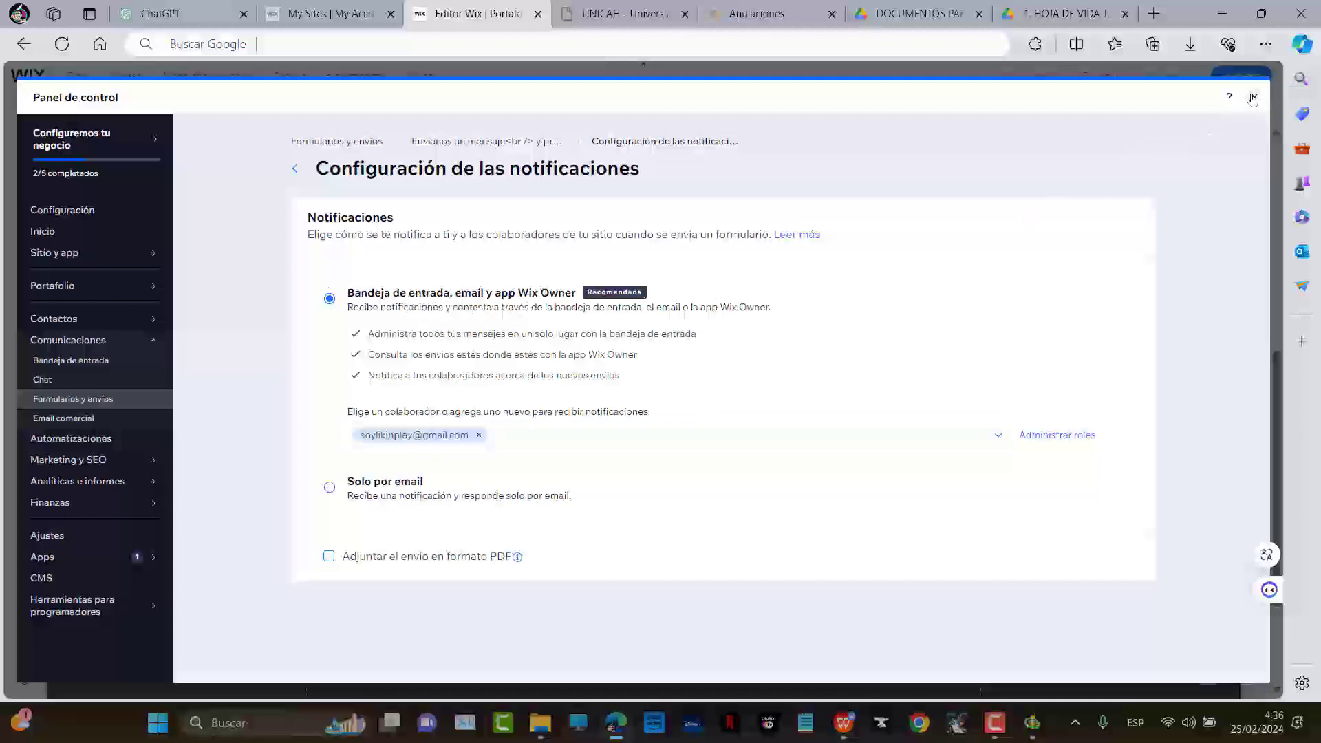
Select the contact form and look through its layout and text styling options
{"action": "left_click", "coordinate": [355, 361]}
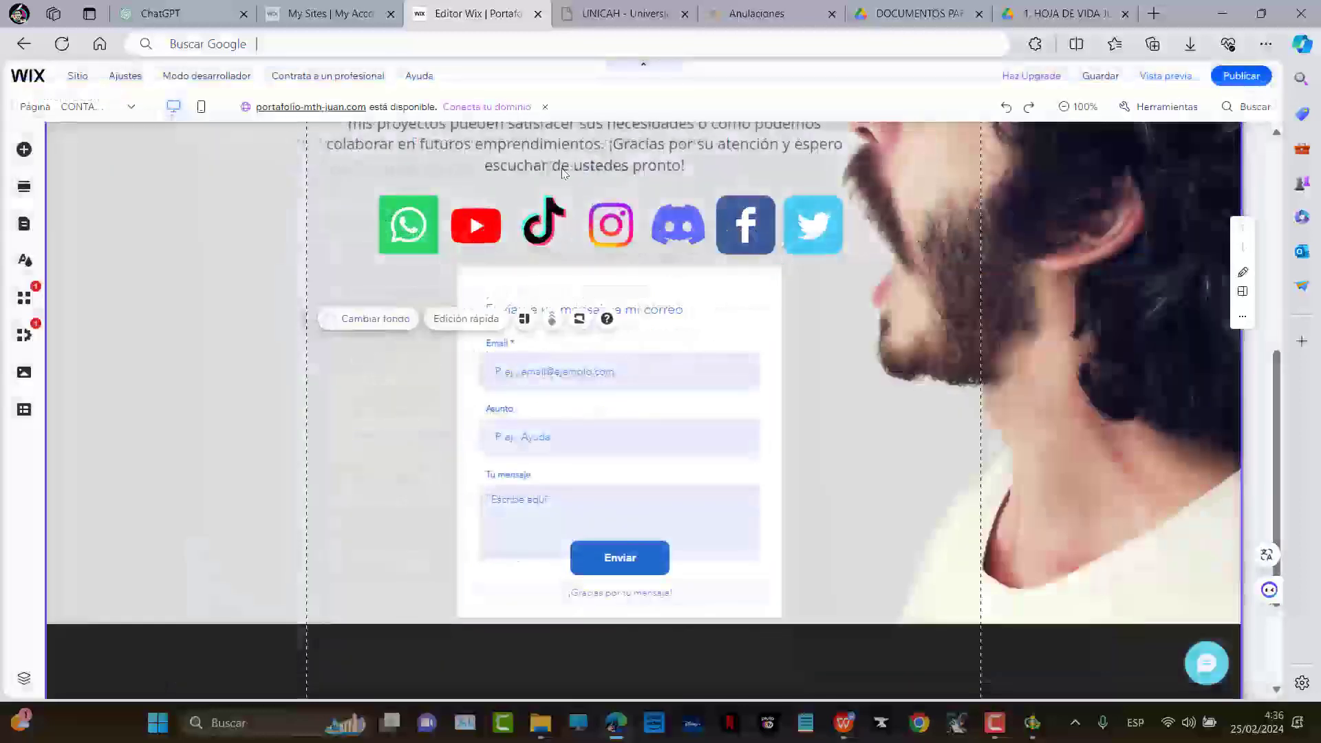
{"action": "left_click", "coordinate": [713, 340]}
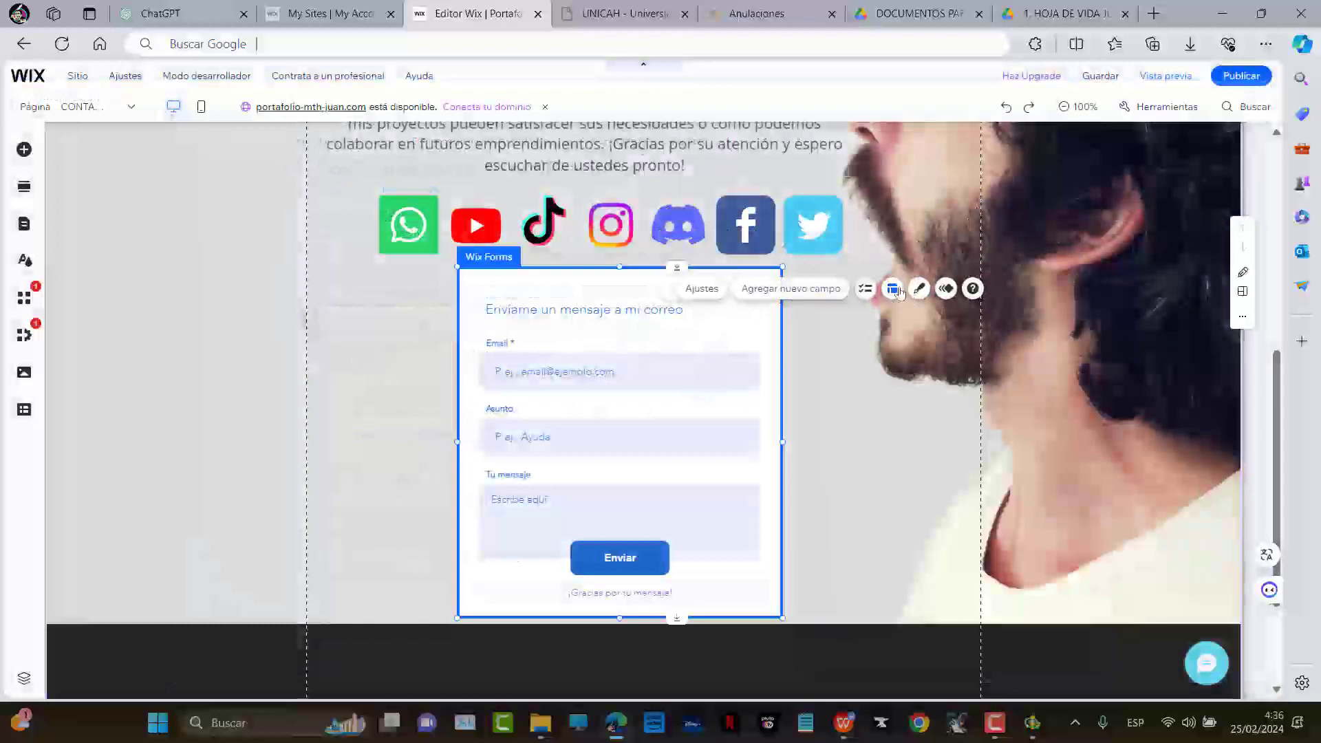
{"action": "left_click", "coordinate": [894, 289]}
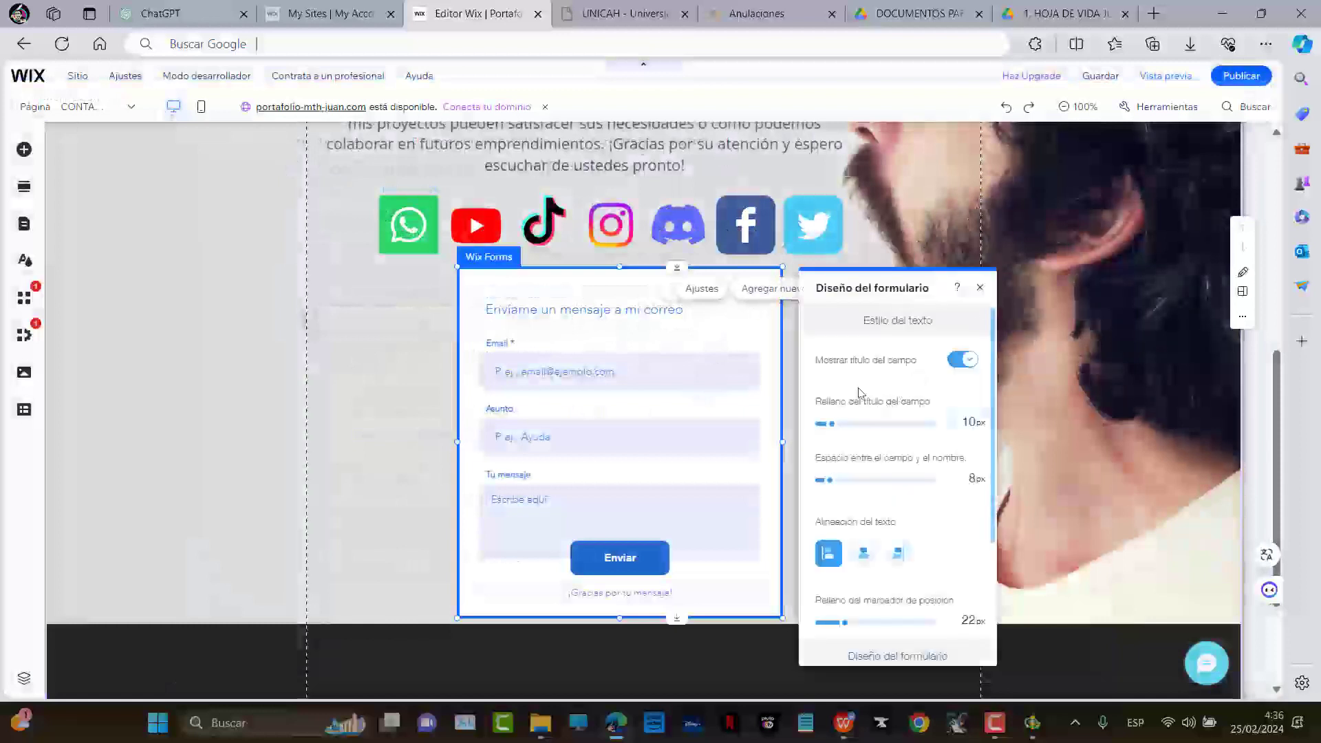
{"action": "scroll", "coordinate": [891, 475], "scroll_direction": "down", "scroll_amount": 3}
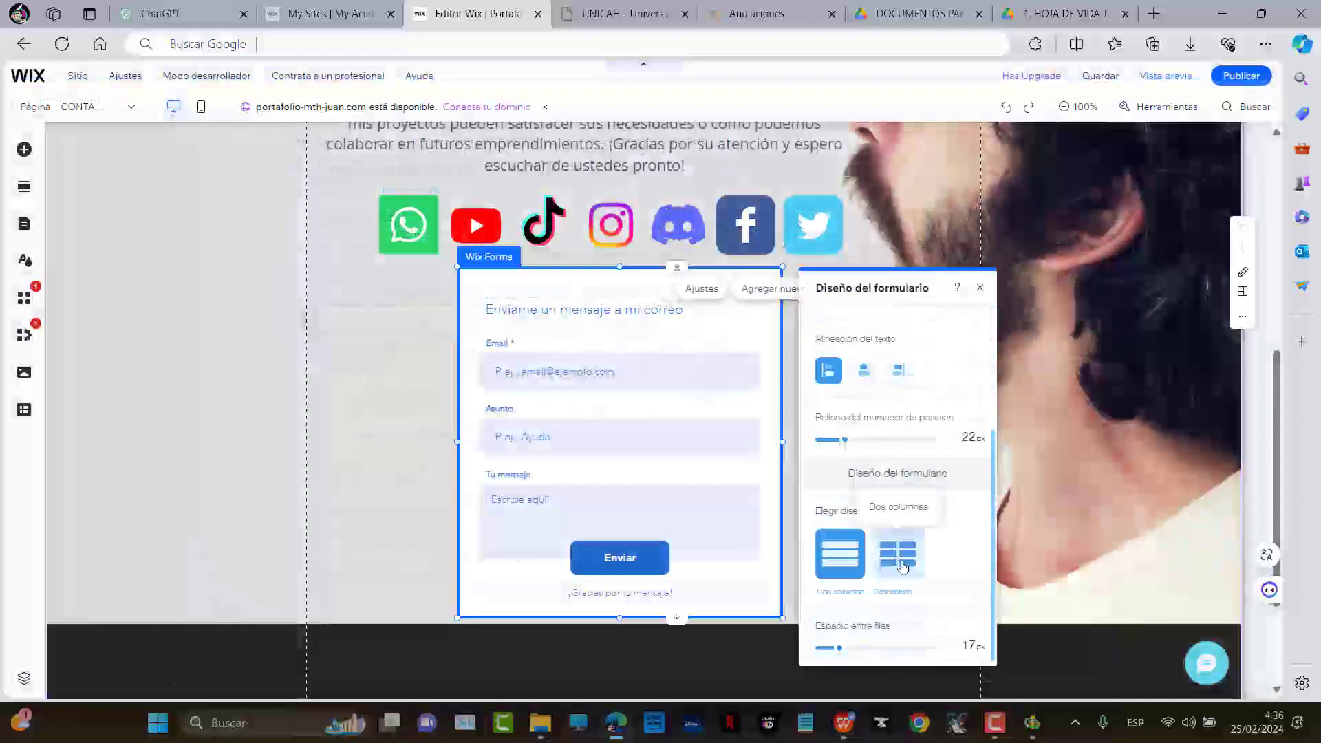
{"action": "scroll", "coordinate": [888, 331], "scroll_direction": "up", "scroll_amount": 3}
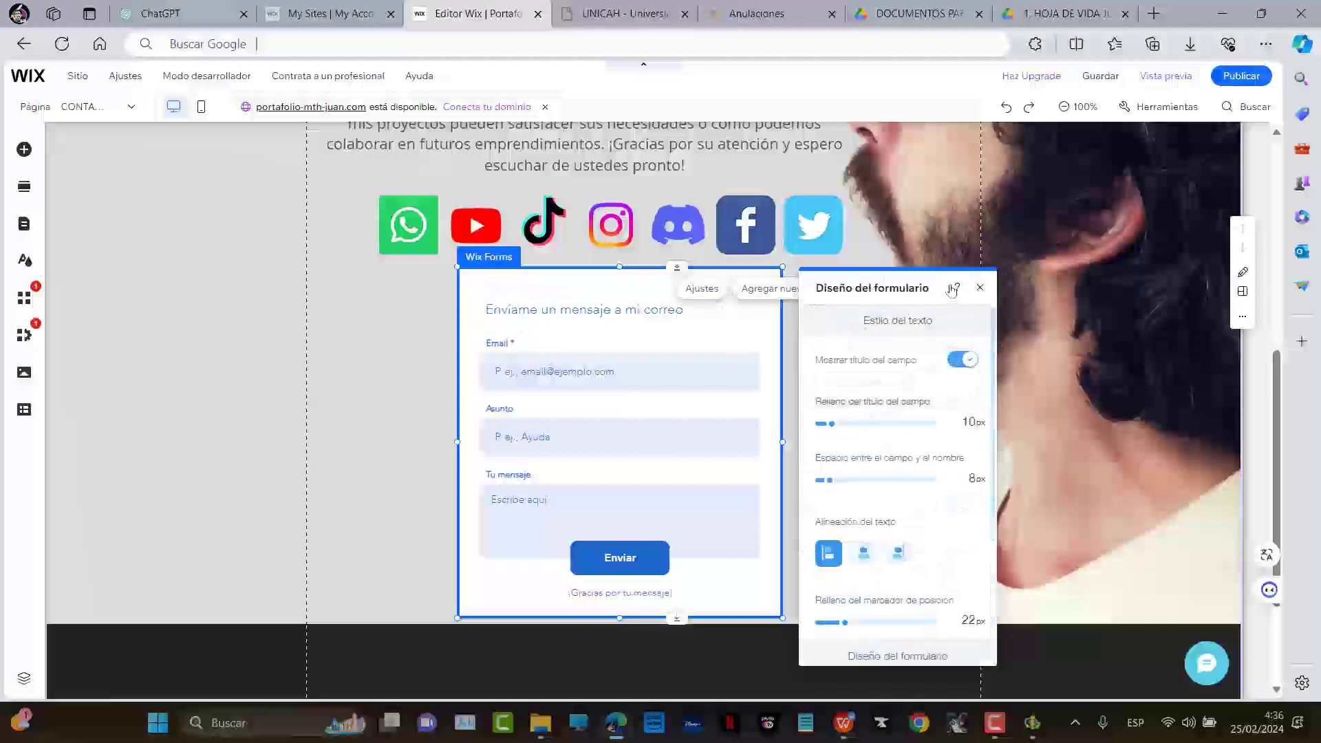
{"action": "left_click", "coordinate": [980, 287]}
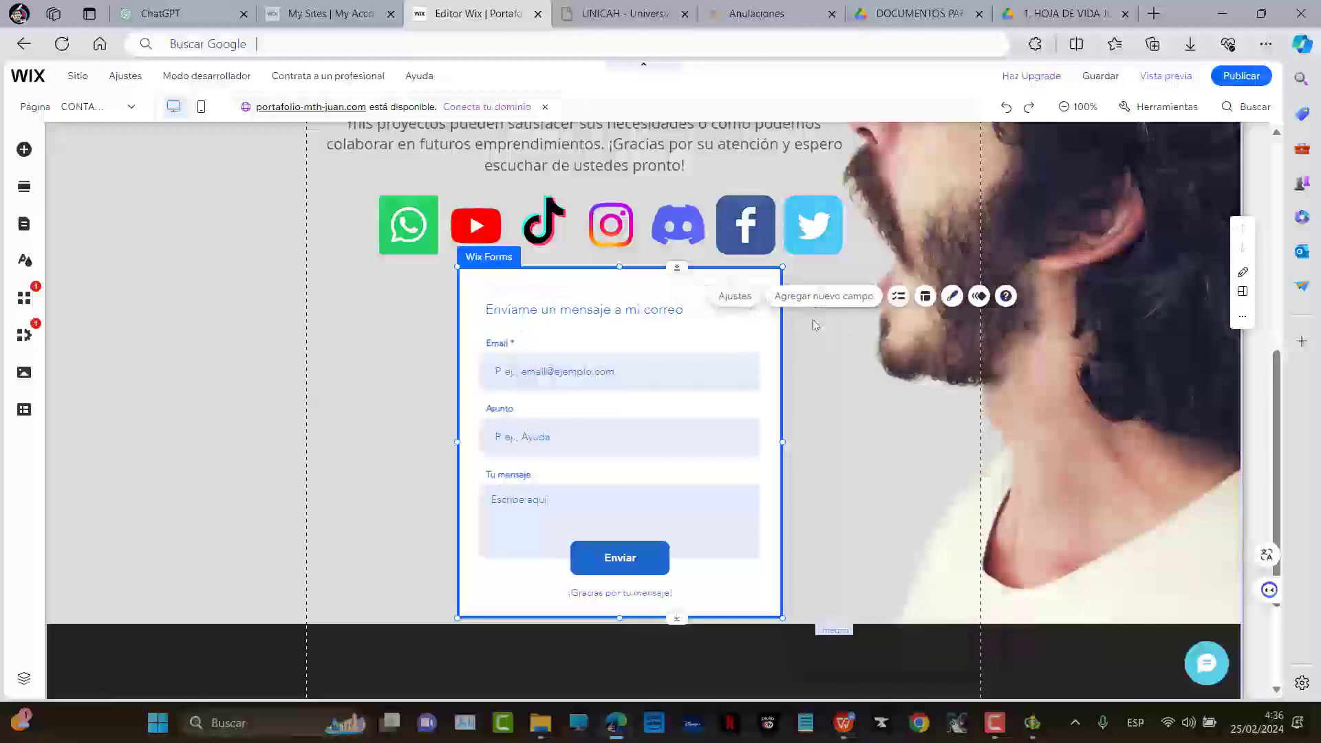
Apply the peach preset form design and open Personalizar
{"action": "left_click", "coordinate": [953, 298]}
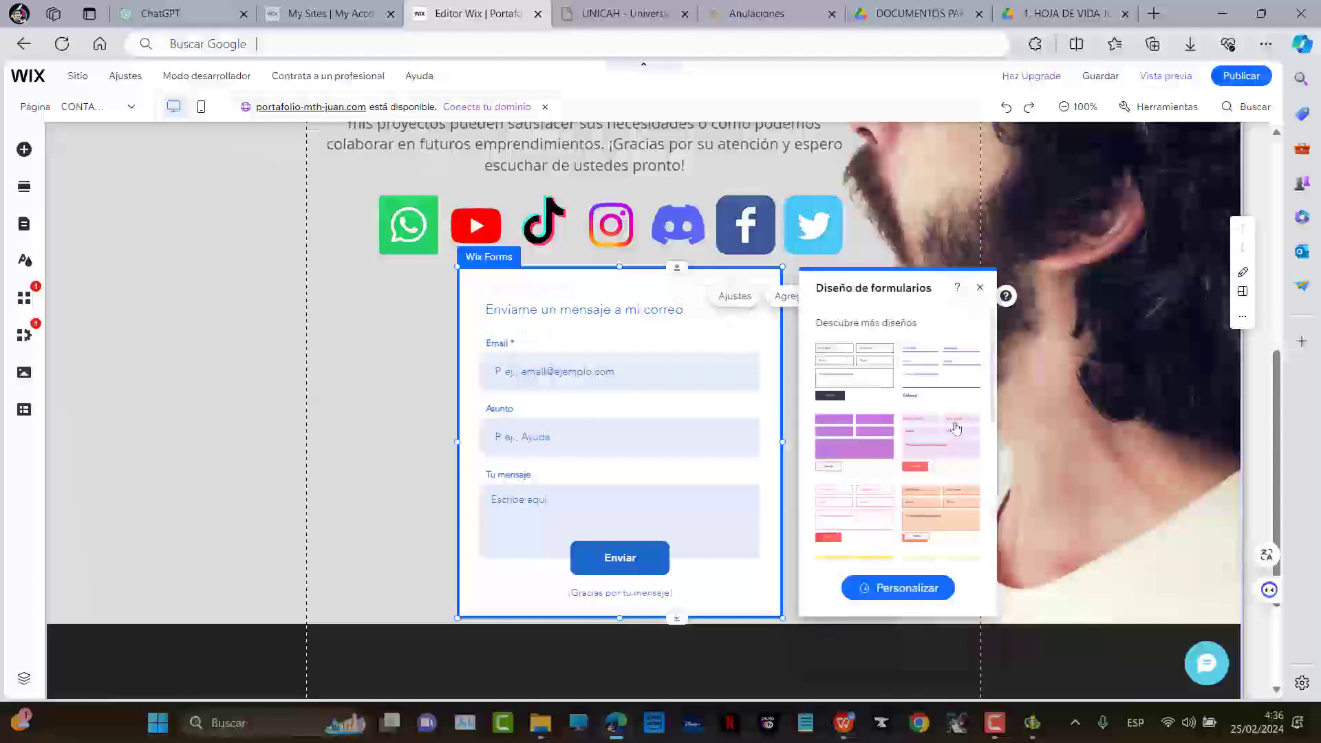
{"action": "scroll", "coordinate": [958, 371], "scroll_direction": "down", "scroll_amount": 5}
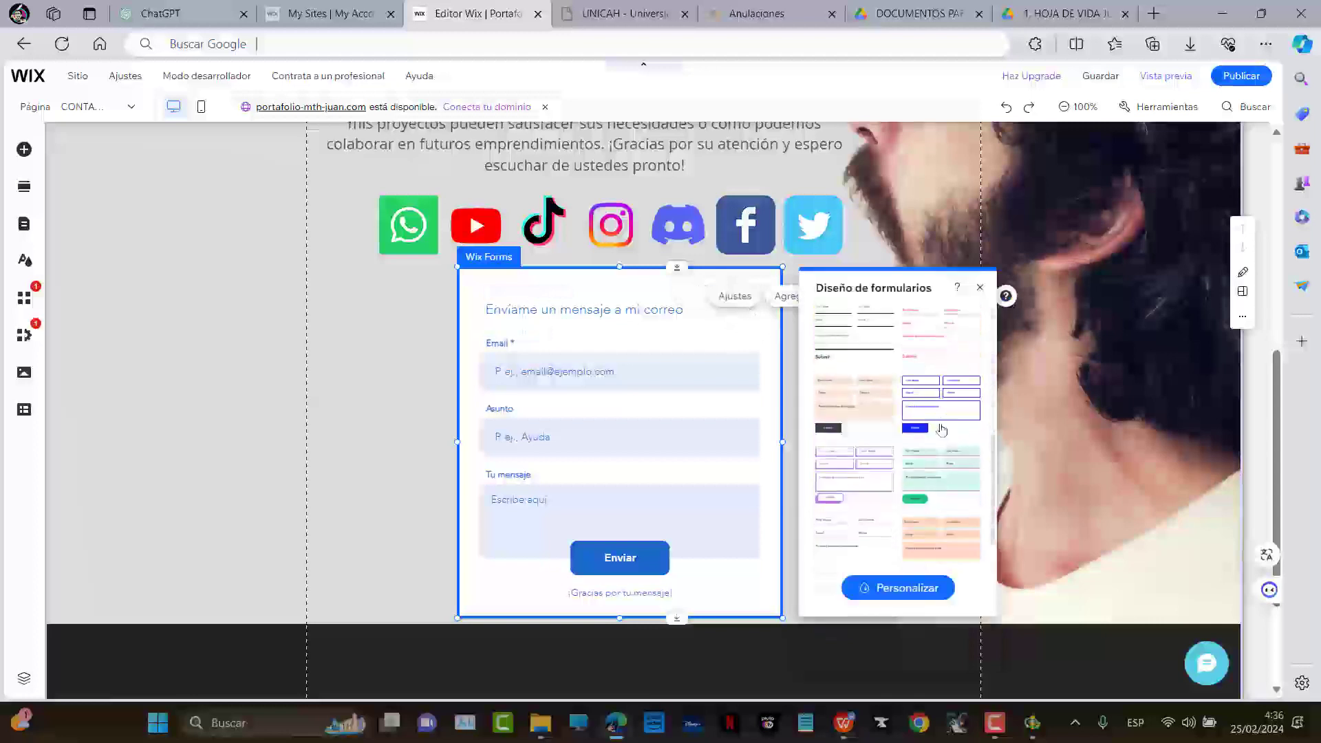
{"action": "left_click", "coordinate": [942, 421]}
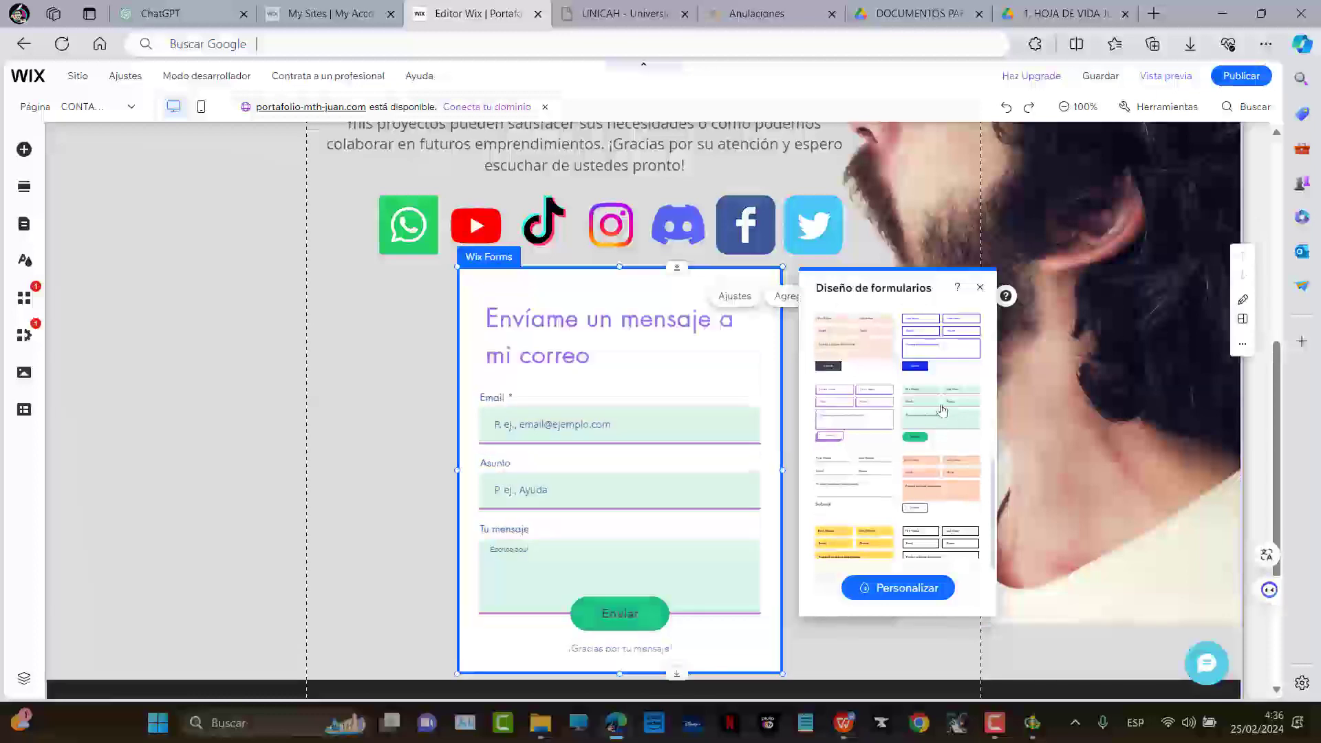
{"action": "scroll", "coordinate": [944, 410], "scroll_direction": "down", "scroll_amount": 2}
{"action": "left_click", "coordinate": [966, 382]}
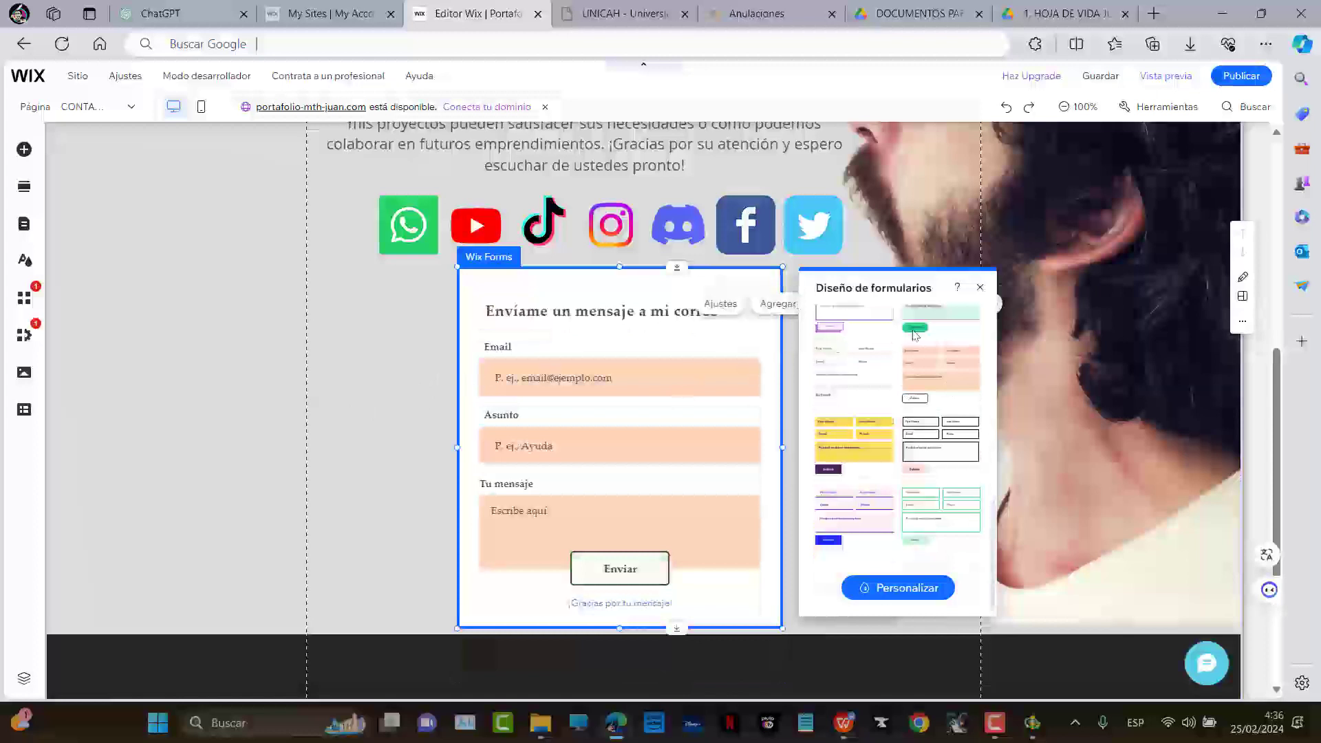
{"action": "left_click", "coordinate": [895, 586]}
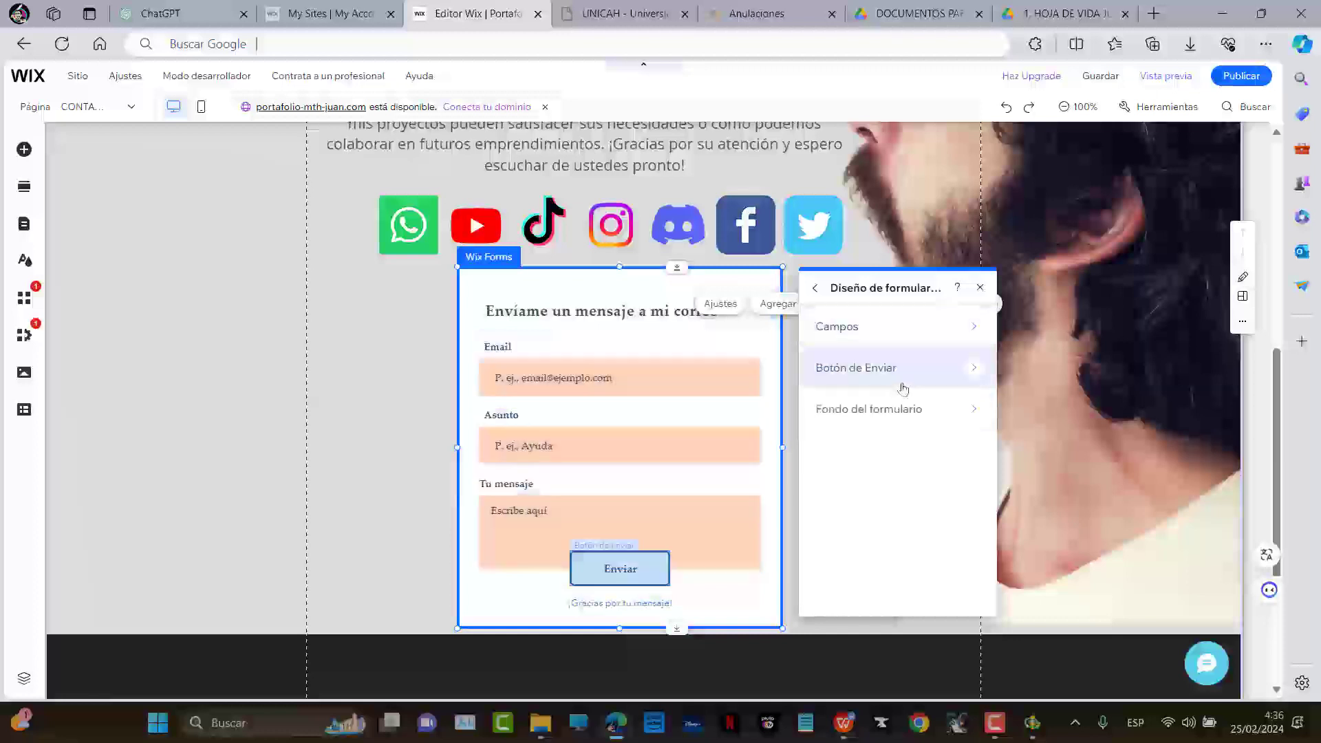
Set the form background fill colour to white
{"action": "left_click", "coordinate": [899, 413]}
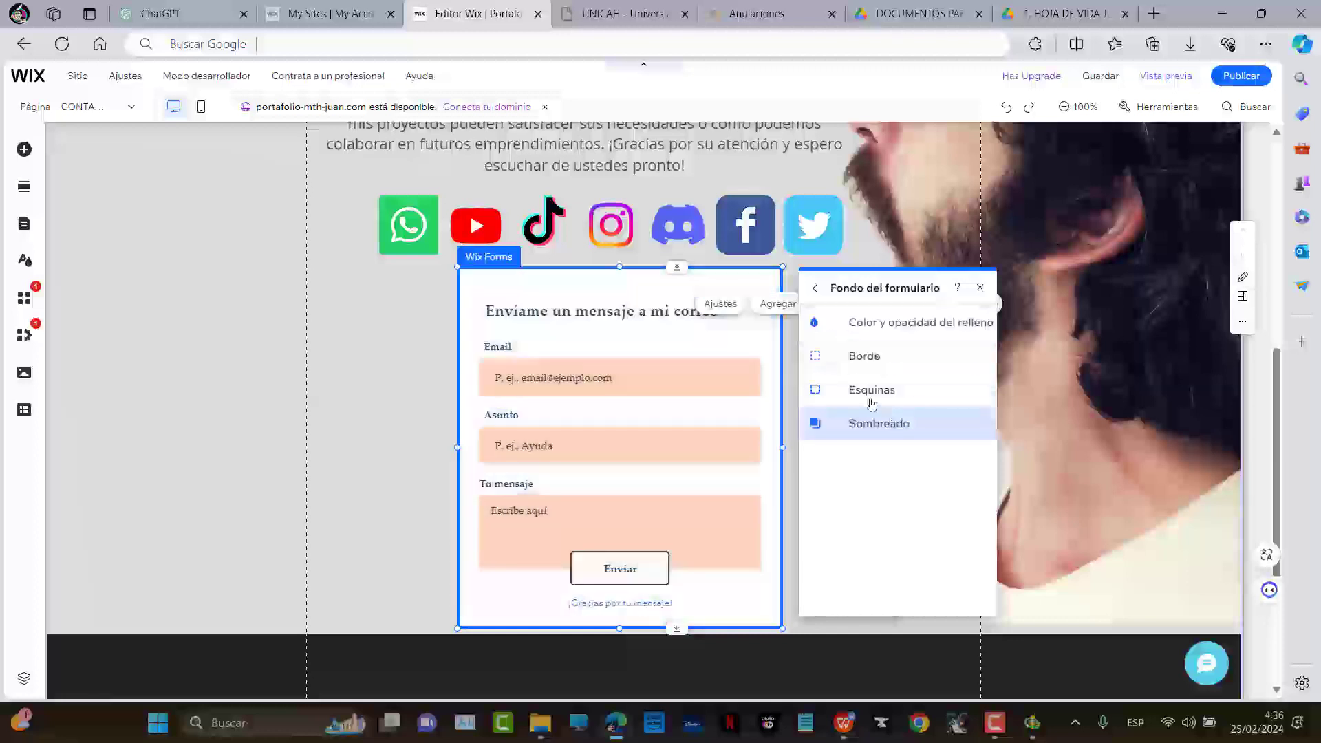
{"action": "left_click", "coordinate": [883, 329]}
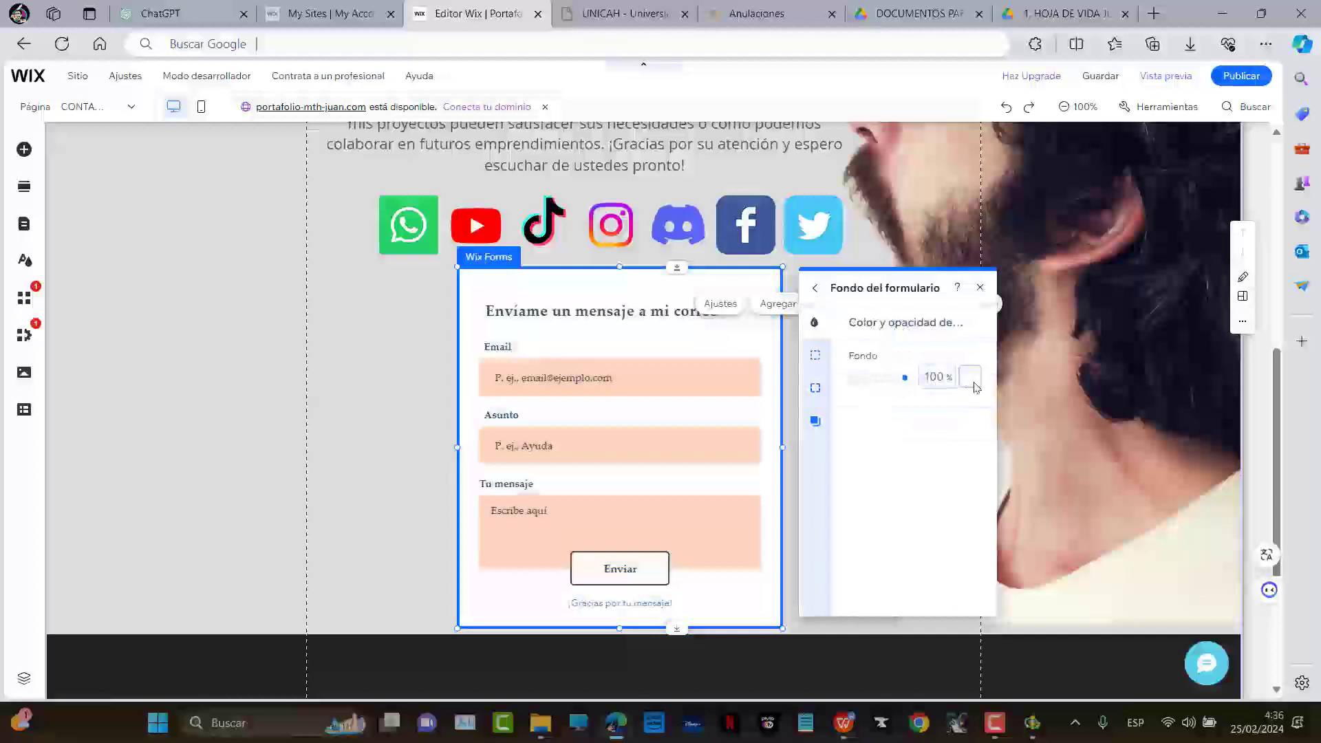
{"action": "left_click", "coordinate": [971, 377]}
{"action": "left_click", "coordinate": [1025, 460]}
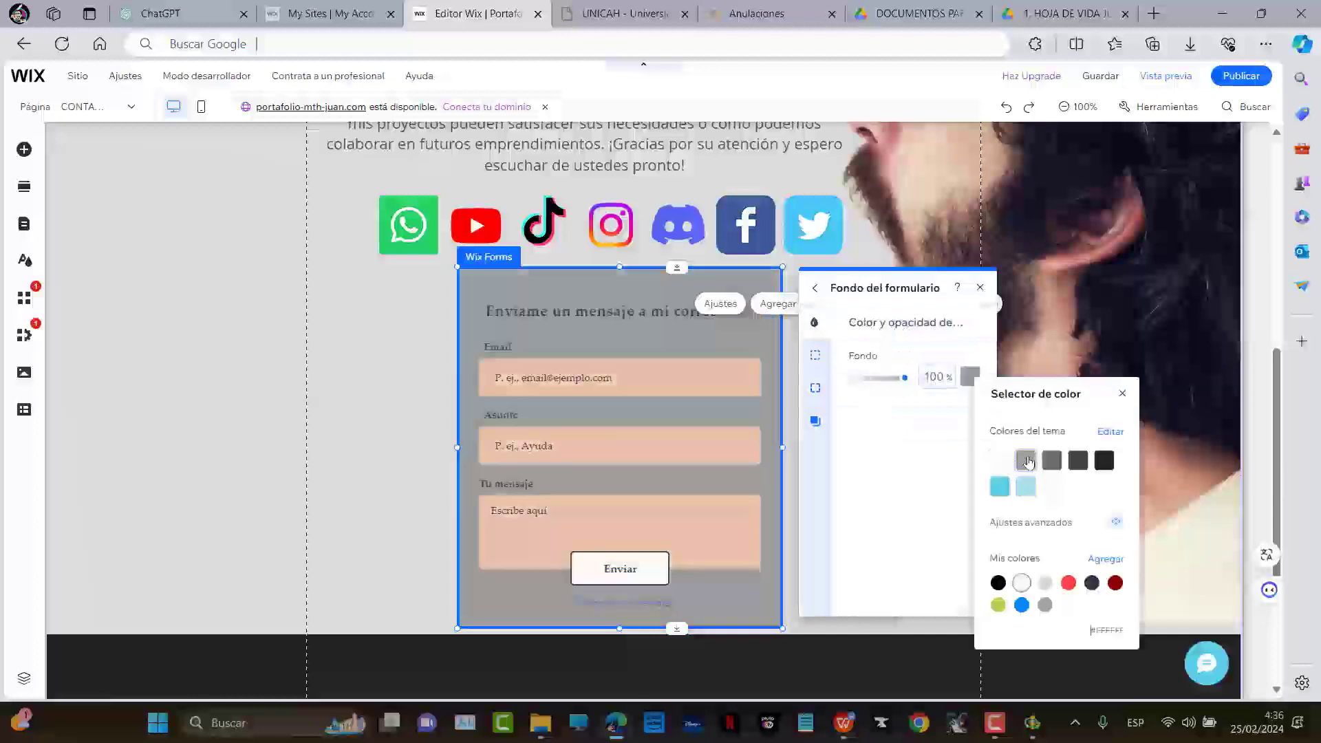
{"action": "left_click", "coordinate": [1000, 461]}
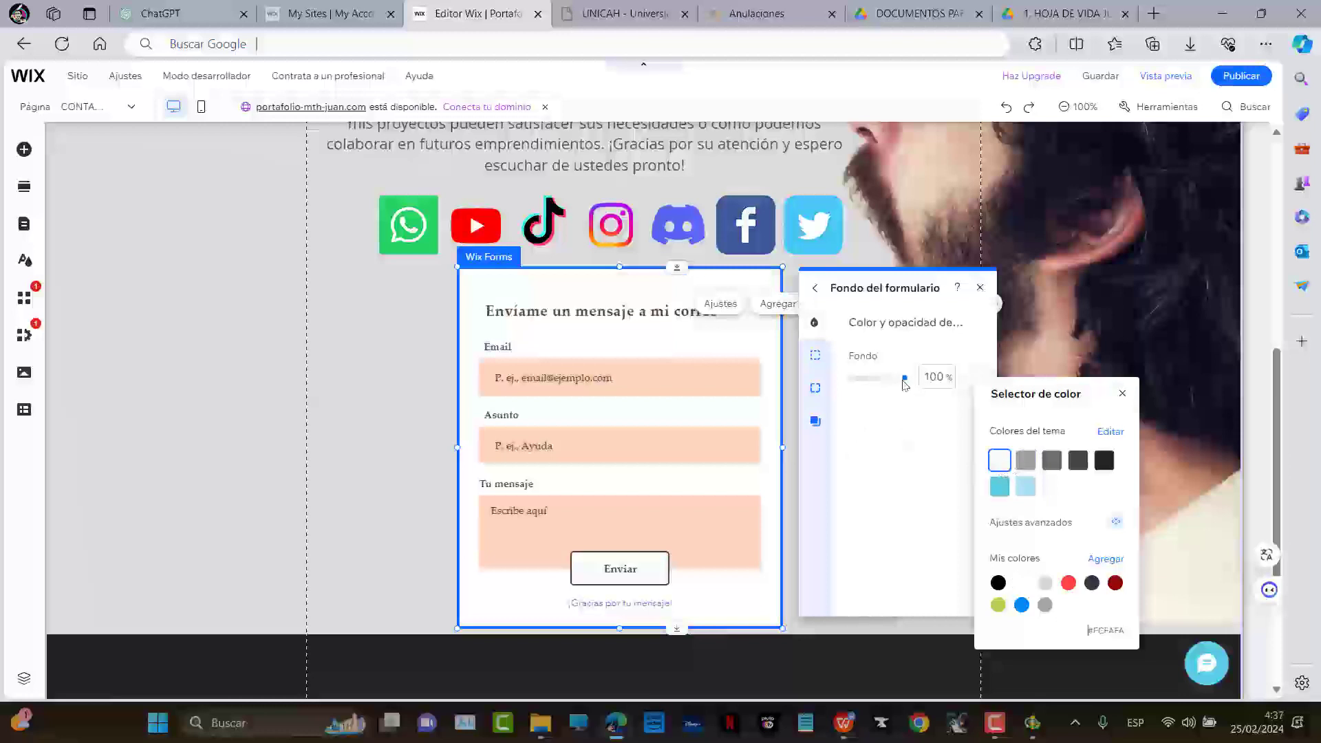
{"action": "left_click", "coordinate": [884, 476]}
Give the form a grey 2 px border
{"action": "left_click", "coordinate": [816, 354]}
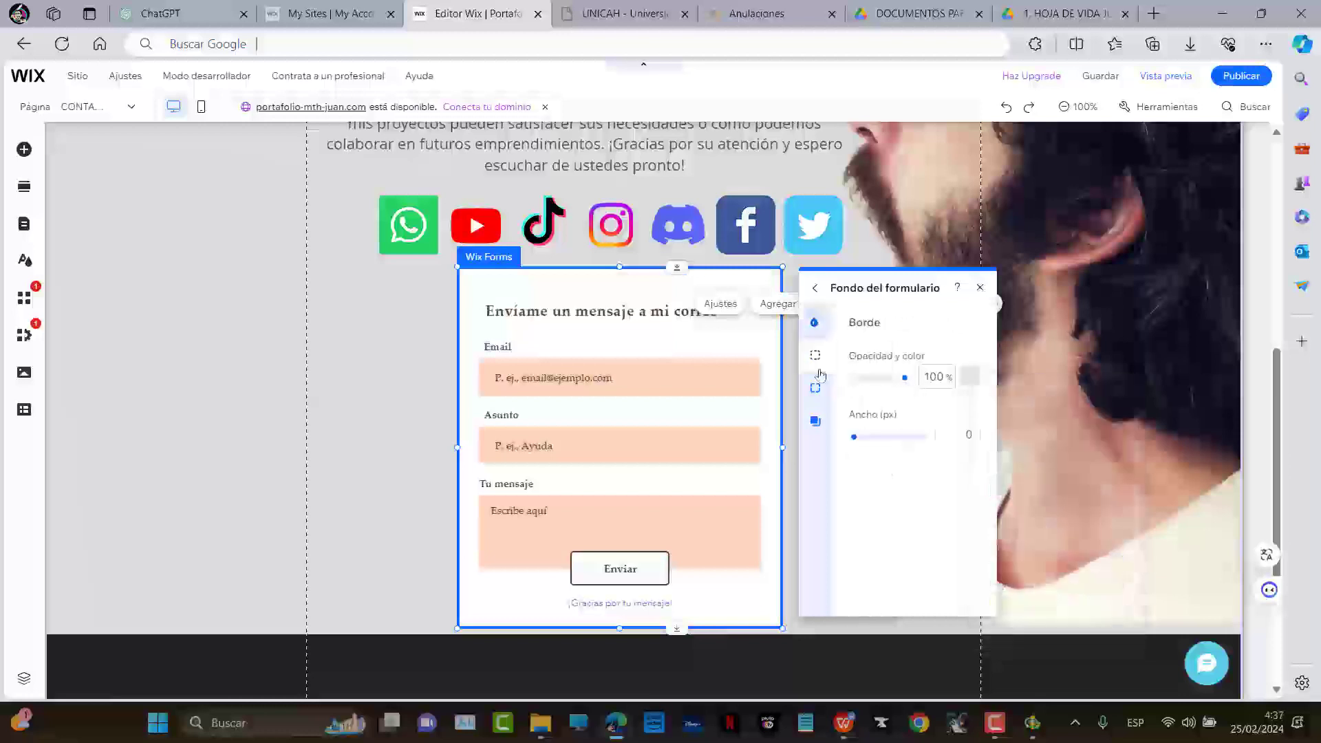
{"action": "left_click", "coordinate": [969, 375]}
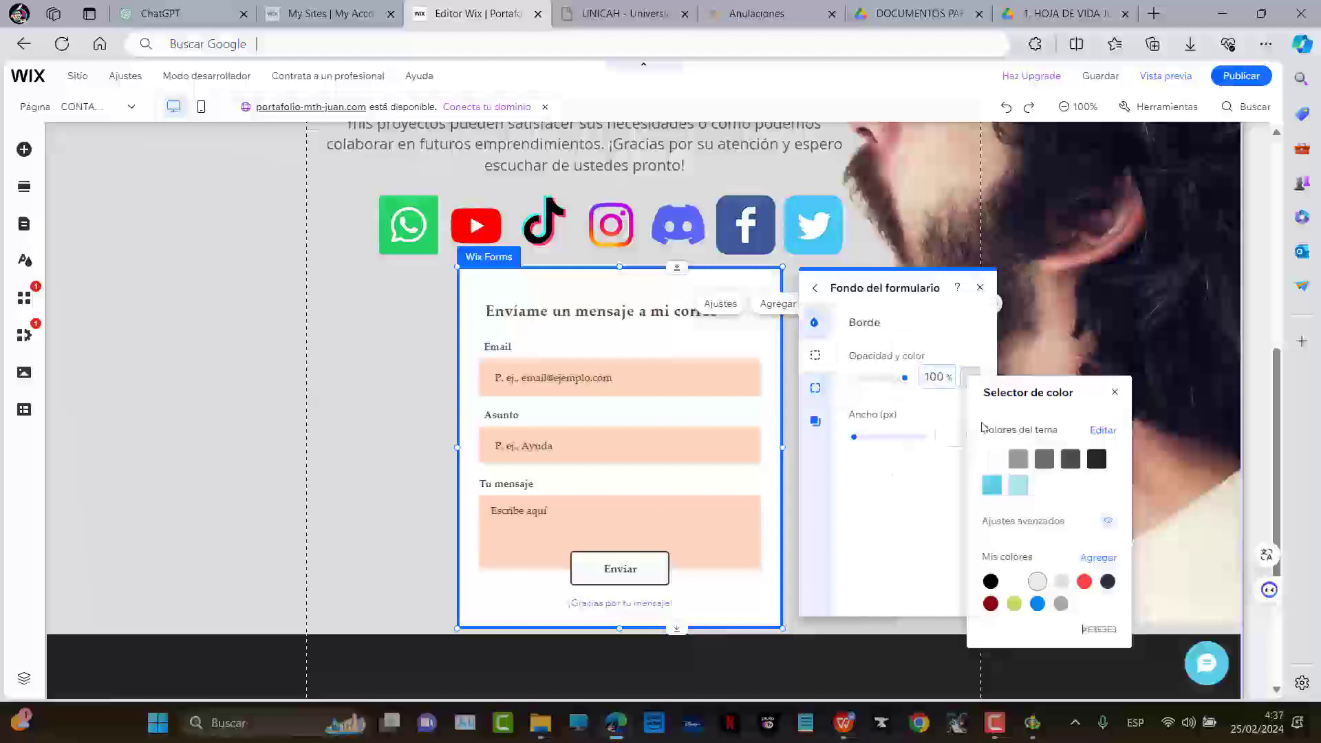
{"action": "left_click", "coordinate": [1018, 459]}
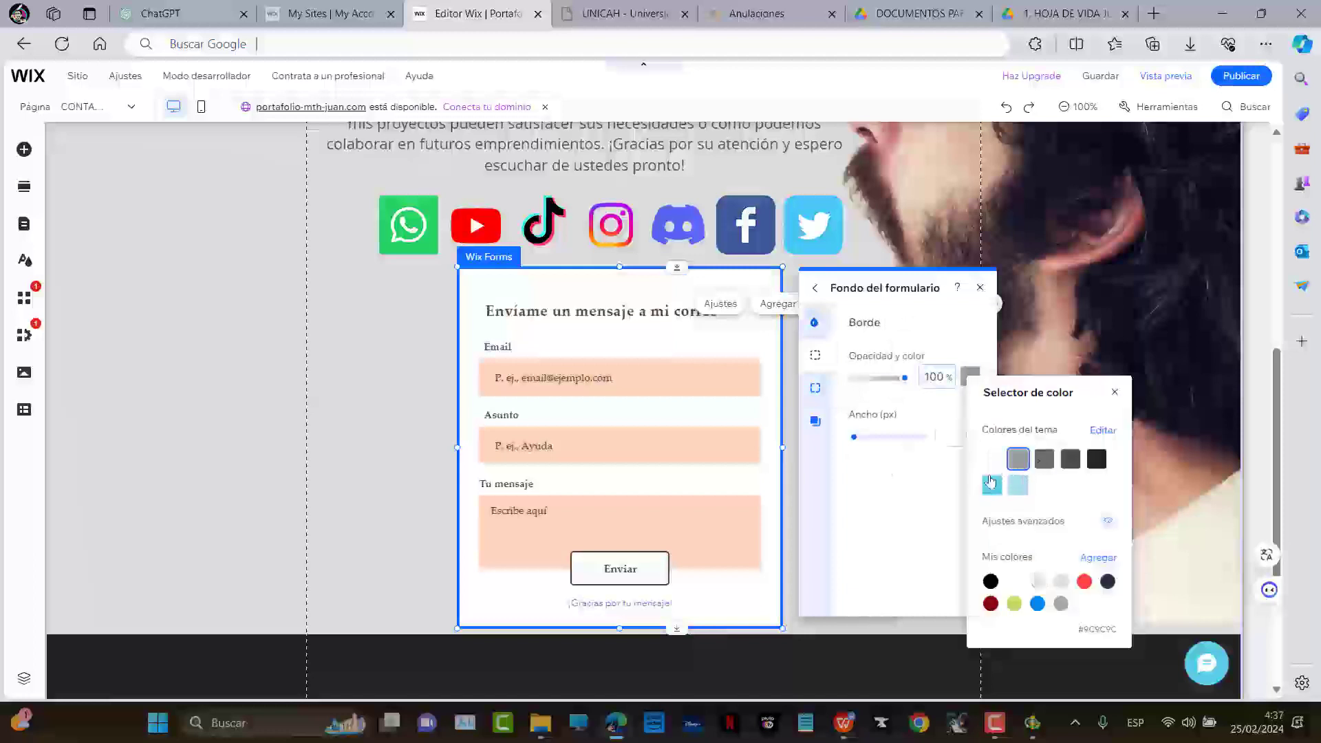
{"action": "left_click", "coordinate": [870, 444]}
{"action": "left_click_drag", "start_coordinate": [855, 438], "coordinate": [864, 438]}
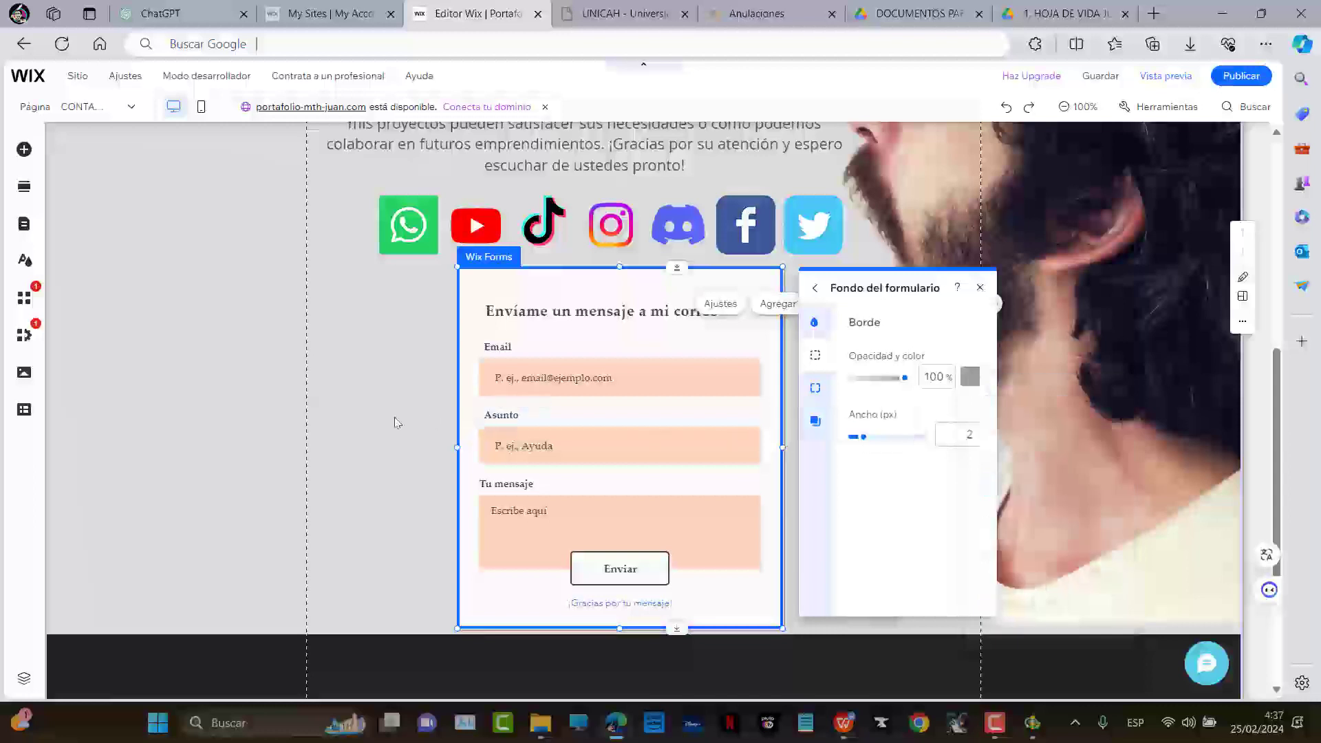
{"action": "left_click", "coordinate": [394, 422]}
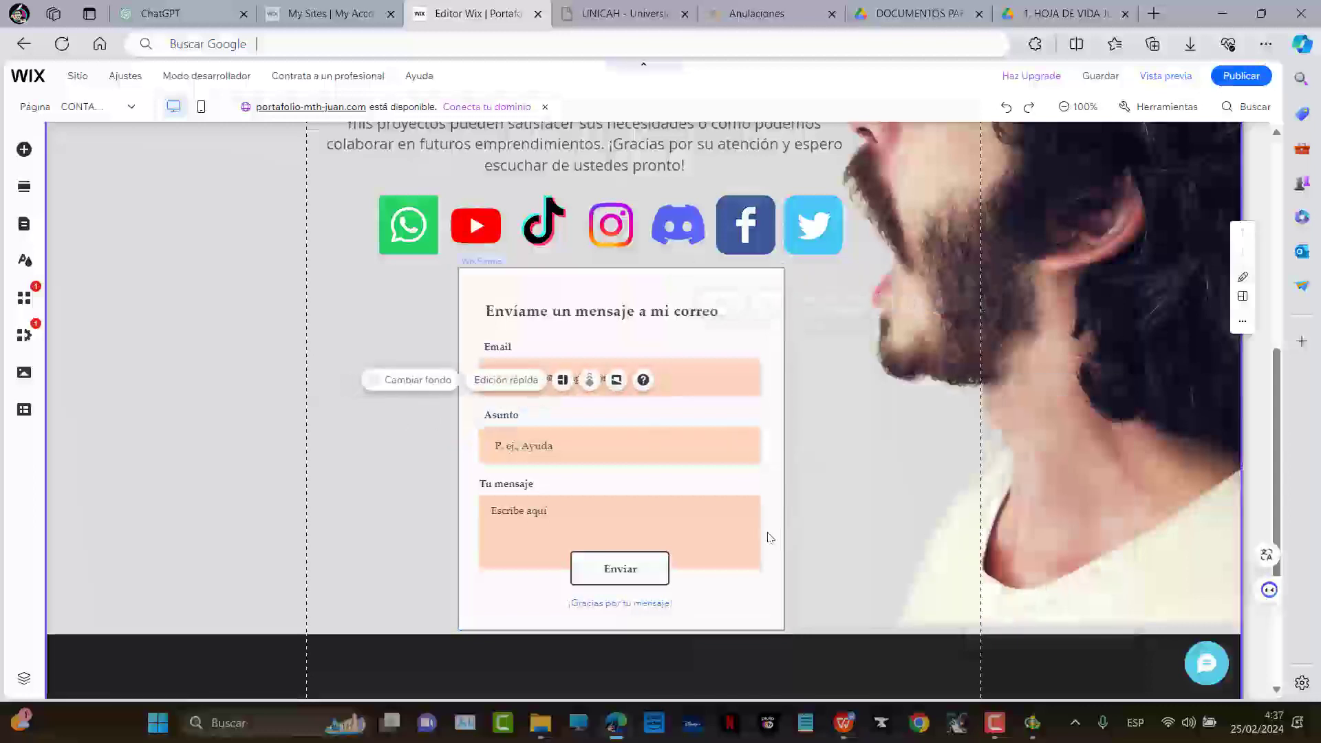
Nudge the header logo slightly right to about x 14, y 23
{"action": "scroll", "coordinate": [834, 522], "scroll_direction": "up", "scroll_amount": 7}
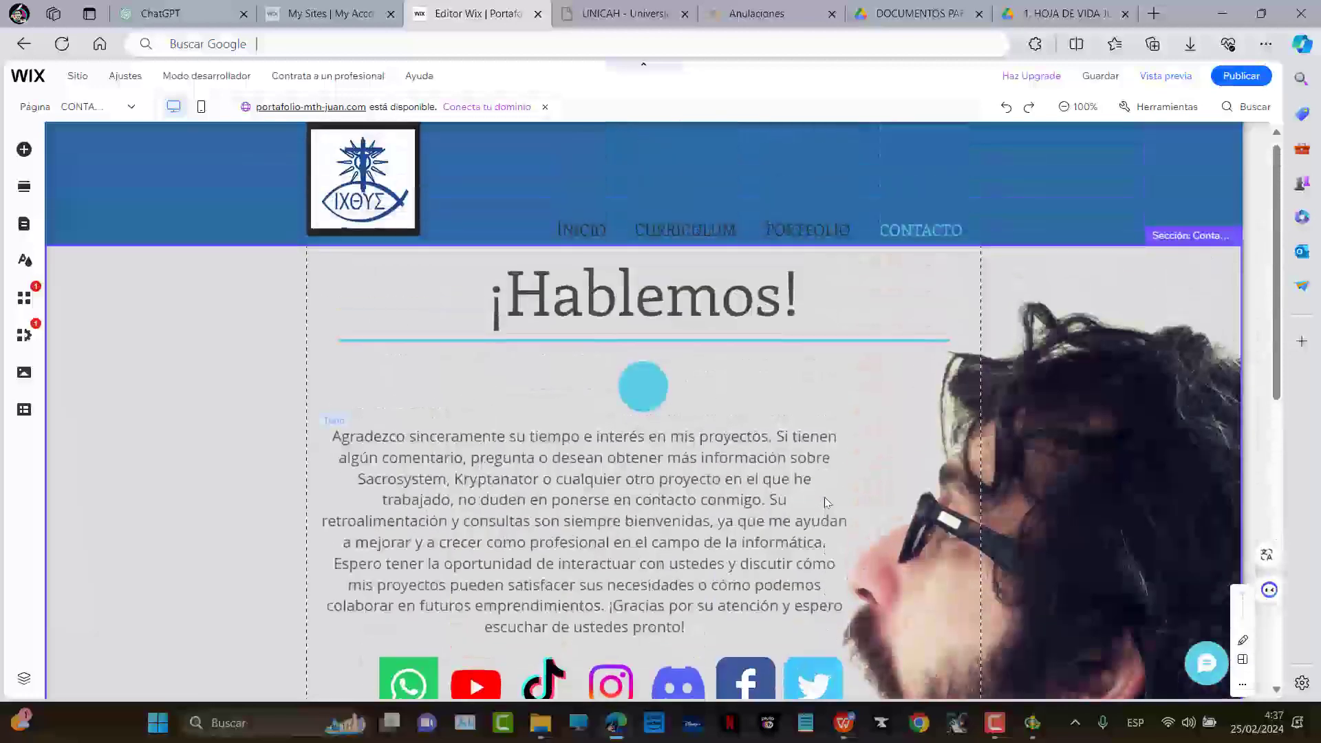
{"action": "scroll", "coordinate": [825, 497], "scroll_direction": "down", "scroll_amount": 2}
{"action": "scroll", "coordinate": [838, 461], "scroll_direction": "up", "scroll_amount": 2}
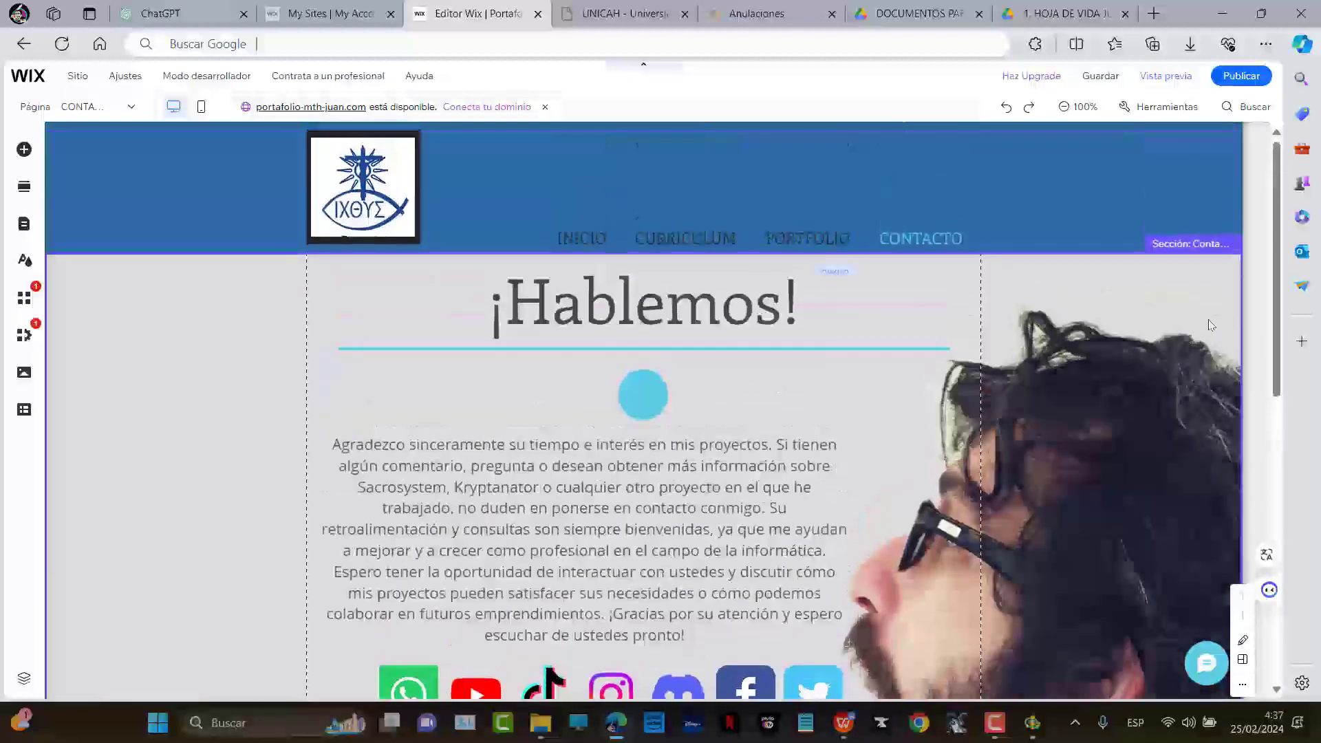
{"action": "scroll", "coordinate": [489, 420], "scroll_direction": "down", "scroll_amount": 2}
{"action": "scroll", "coordinate": [489, 421], "scroll_direction": "up", "scroll_amount": 2}
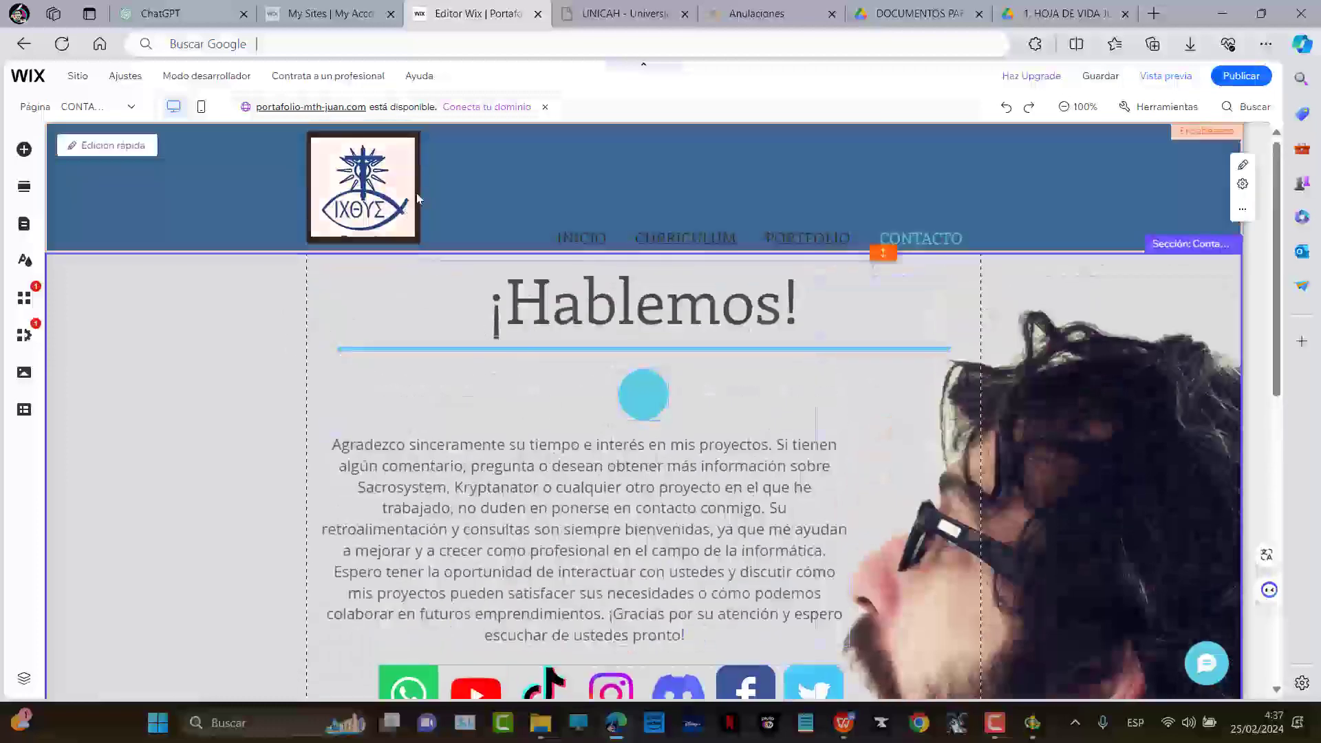
{"action": "left_click", "coordinate": [408, 237]}
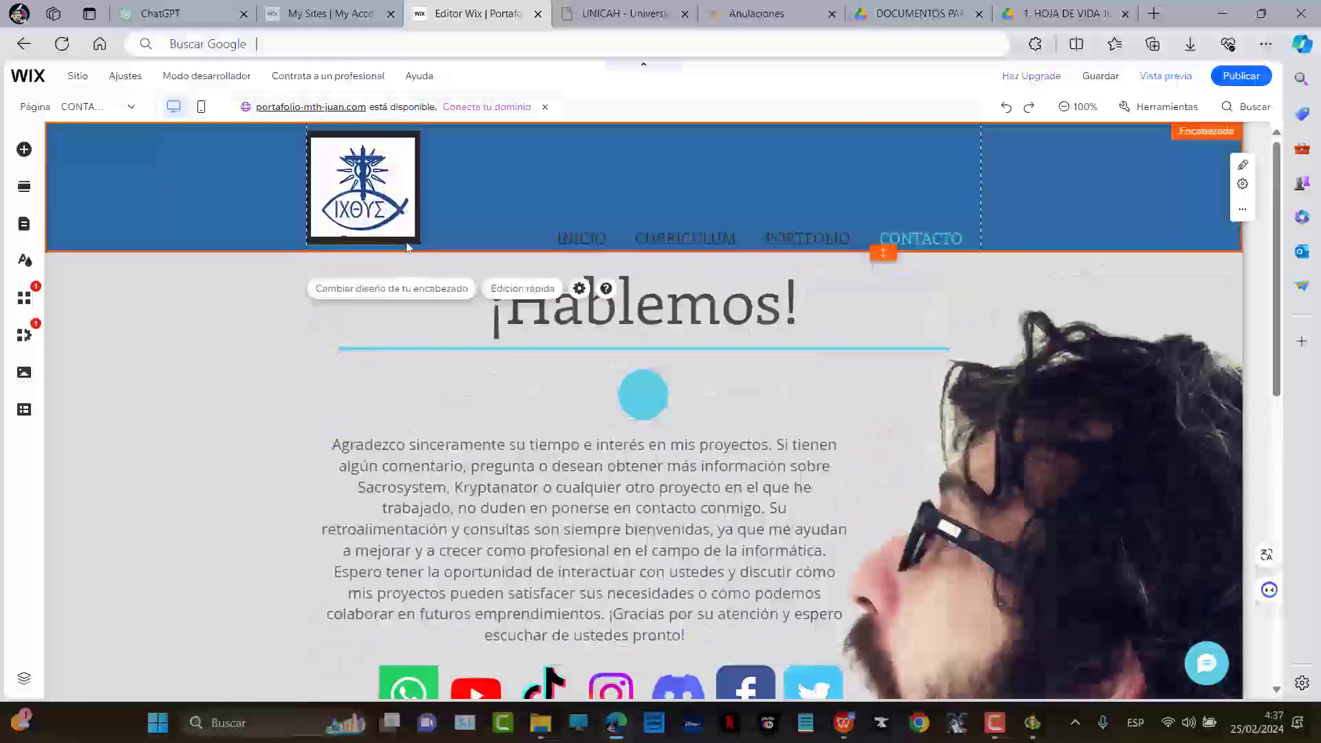
{"action": "left_click_drag", "start_coordinate": [415, 237], "coordinate": [421, 238]}
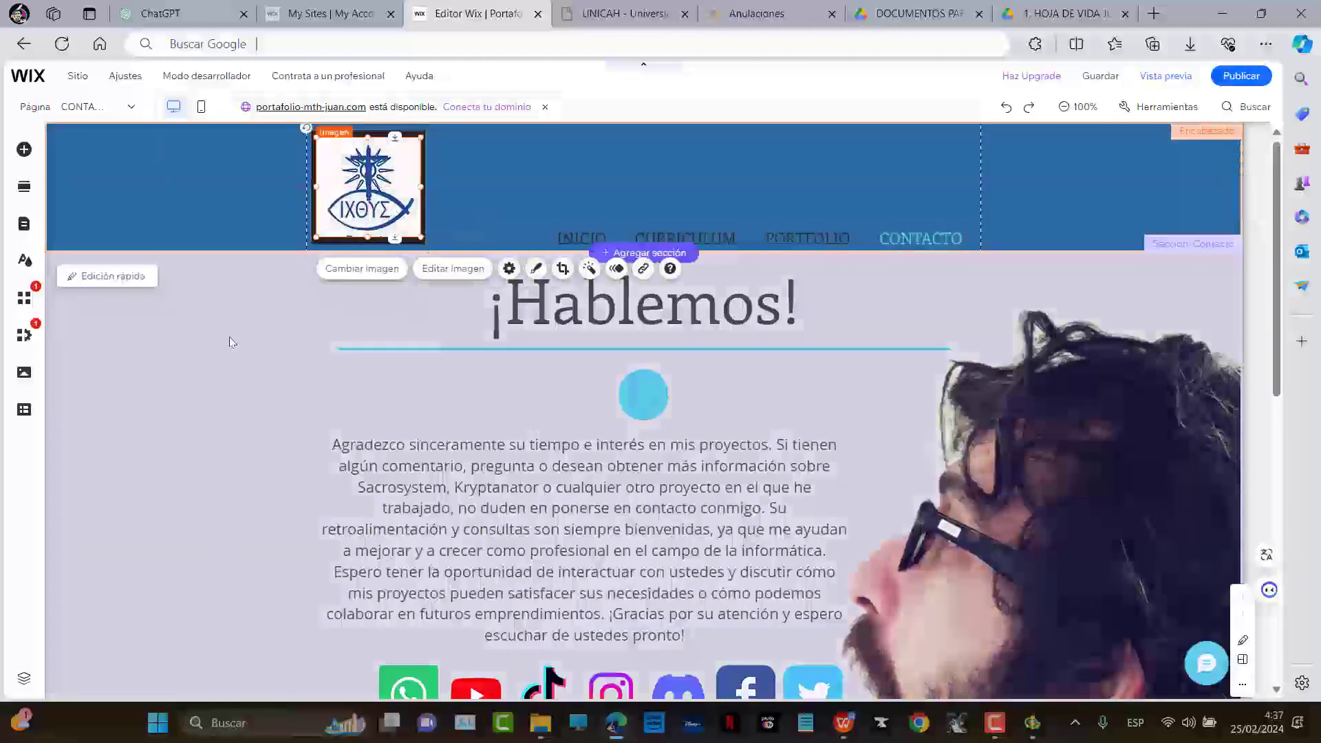
{"action": "left_click", "coordinate": [230, 342]}
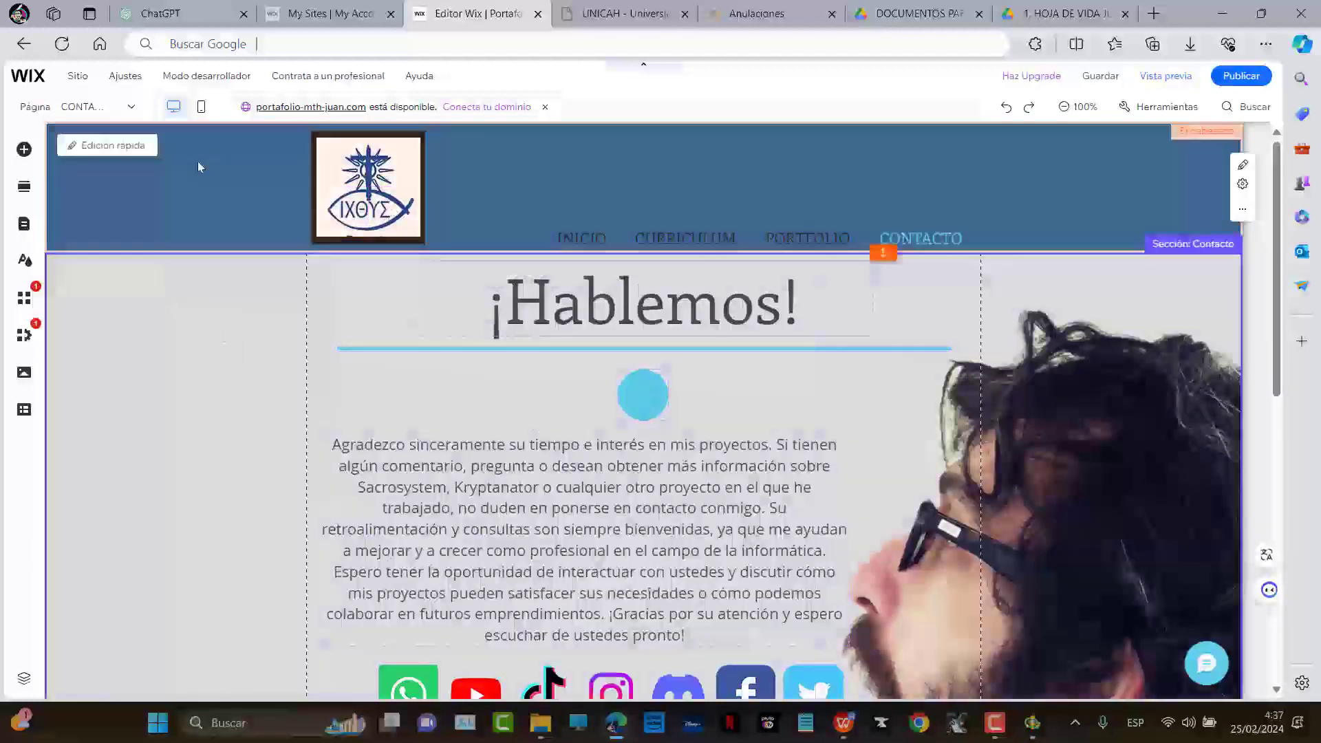
{"action": "left_click", "coordinate": [126, 110]}
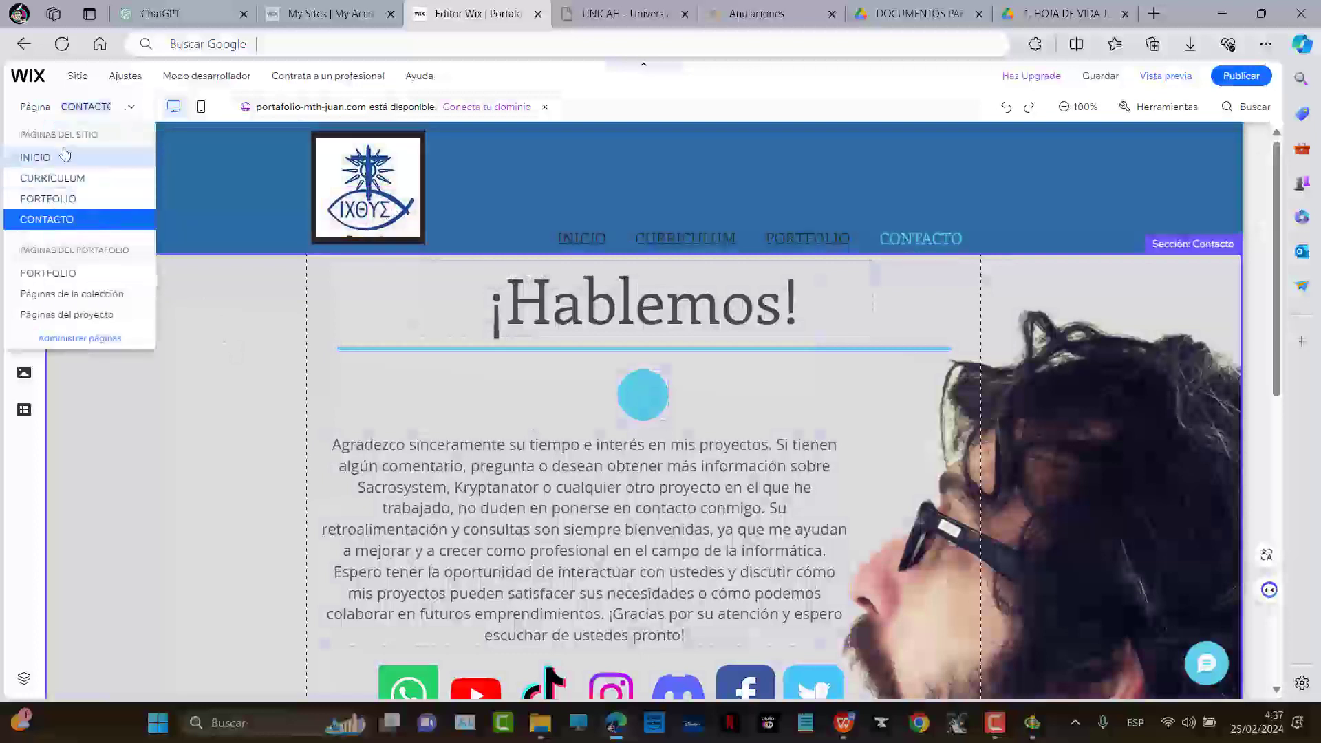
On the mobile CURRICULUM page, move the curriculum embed onto the monitor screen
{"action": "left_click", "coordinate": [52, 180]}
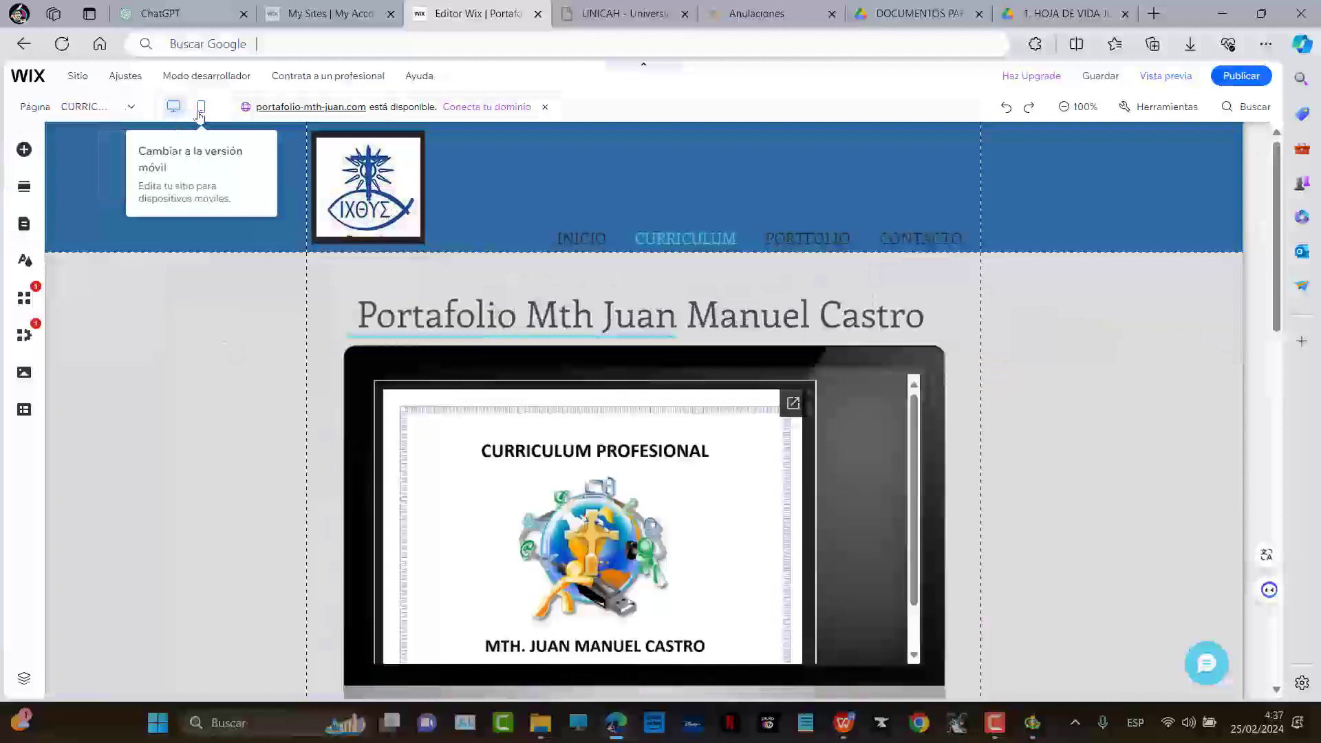
{"action": "left_click", "coordinate": [201, 108]}
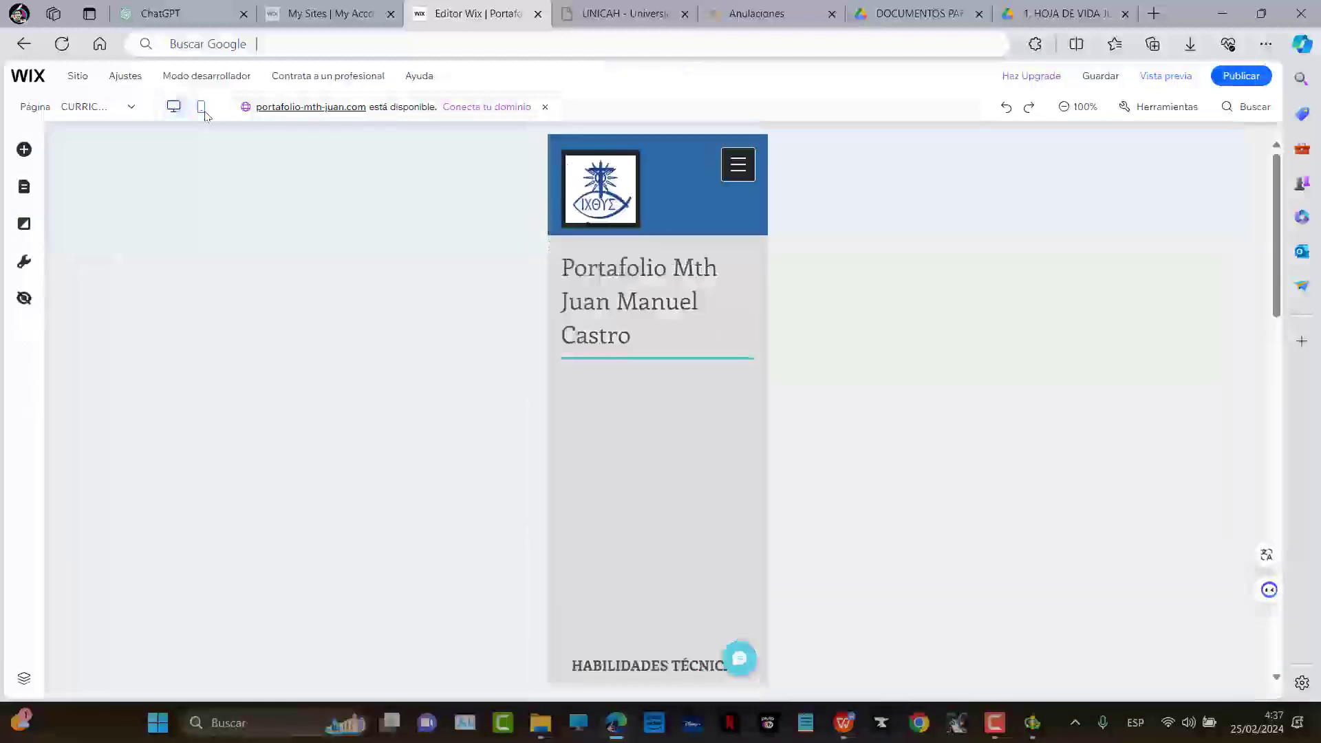
{"action": "scroll", "coordinate": [708, 387], "scroll_direction": "down", "scroll_amount": 2}
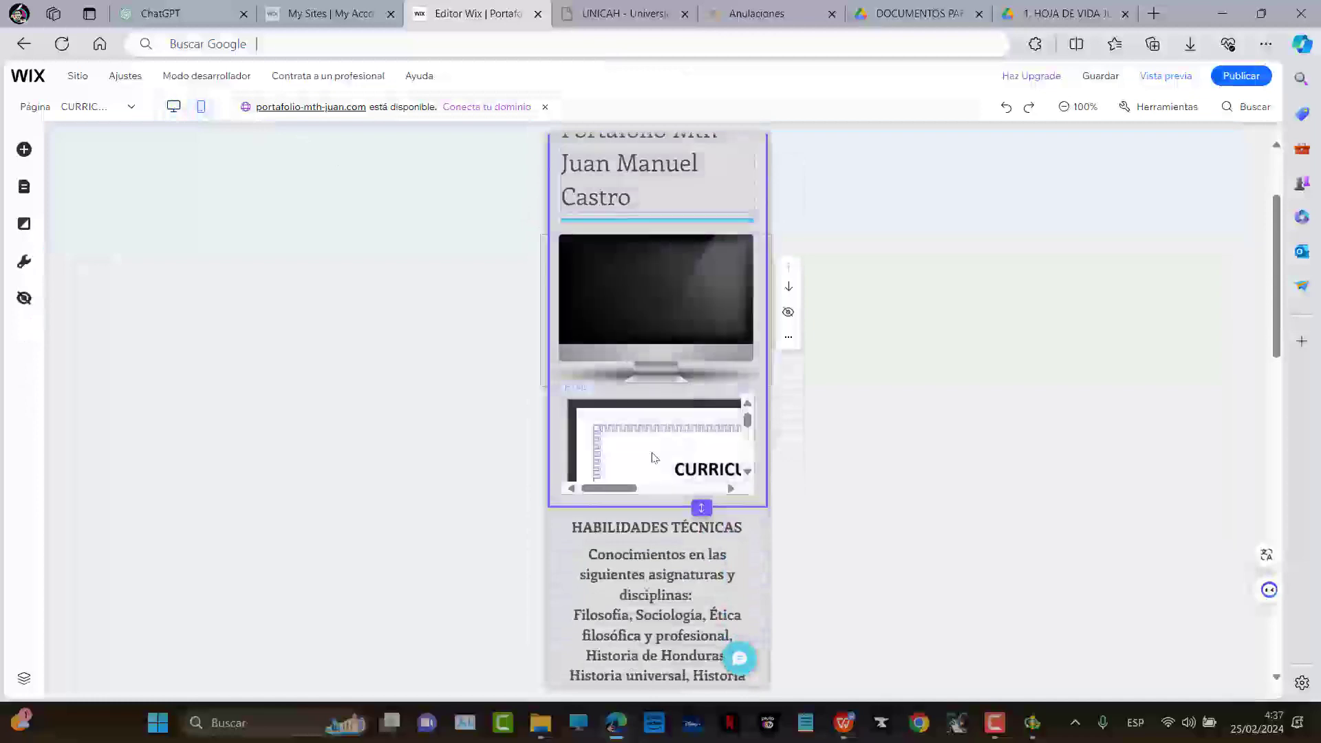
{"action": "left_click", "coordinate": [696, 428]}
{"action": "left_click_drag", "start_coordinate": [662, 392], "coordinate": [659, 297]}
Shorten the Galería section so the content below moves up
{"action": "scroll", "coordinate": [651, 497], "scroll_direction": "down", "scroll_amount": 2}
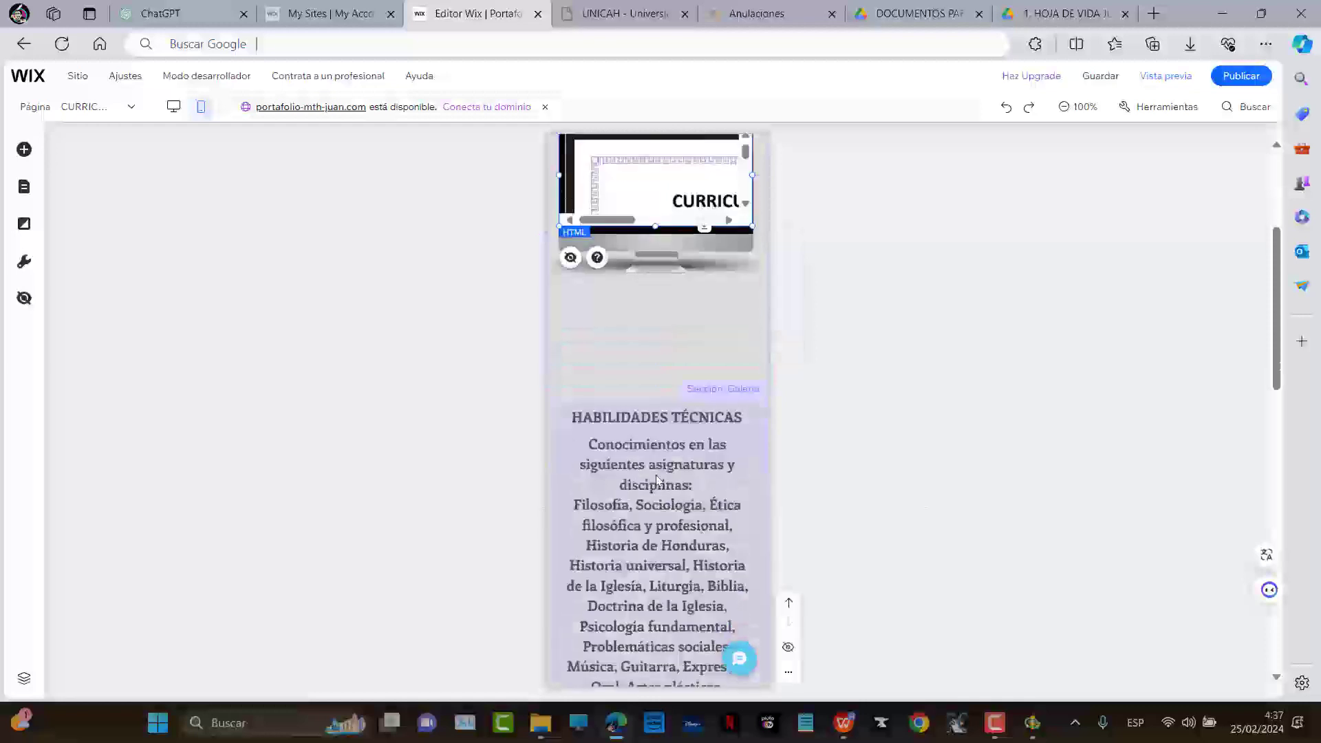
{"action": "left_click", "coordinate": [664, 421]}
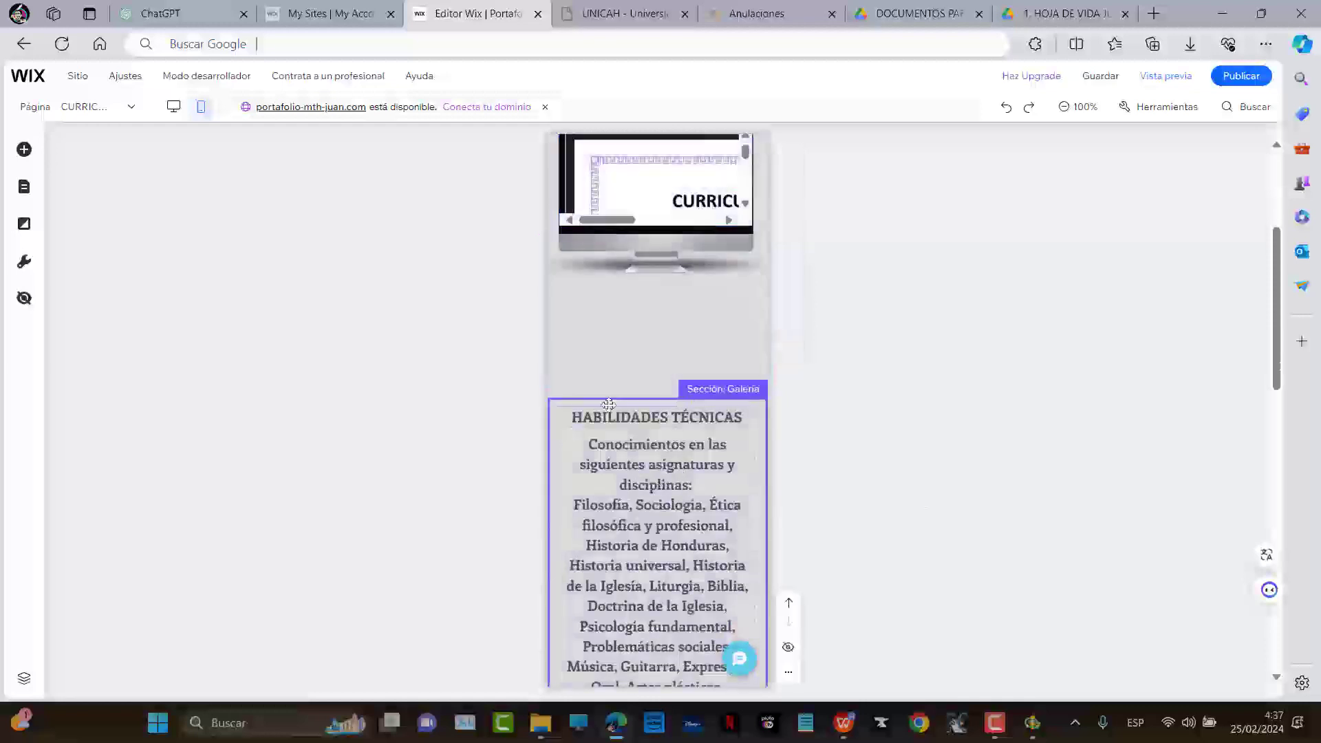
{"action": "left_click_drag", "start_coordinate": [701, 397], "coordinate": [699, 289]}
{"action": "scroll", "coordinate": [694, 389], "scroll_direction": "down", "scroll_amount": 10}
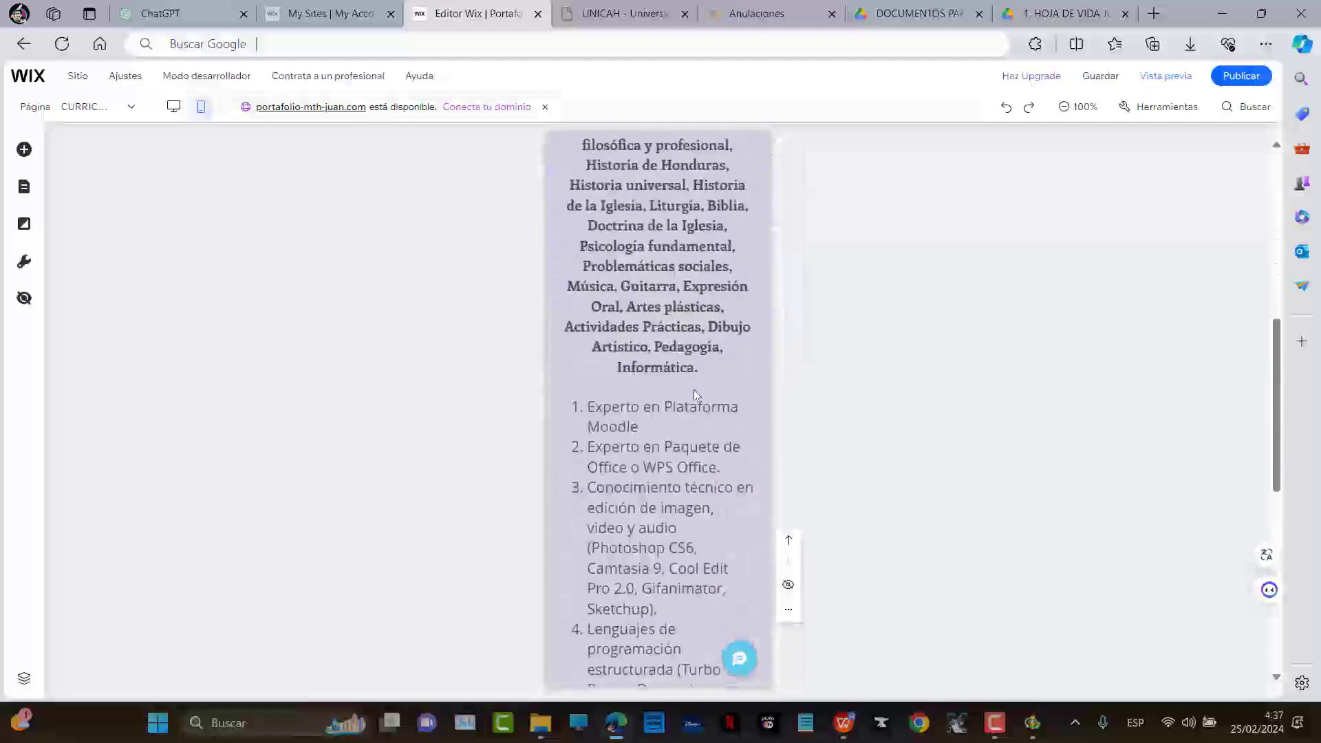
{"action": "scroll", "coordinate": [691, 399], "scroll_direction": "up", "scroll_amount": 10}
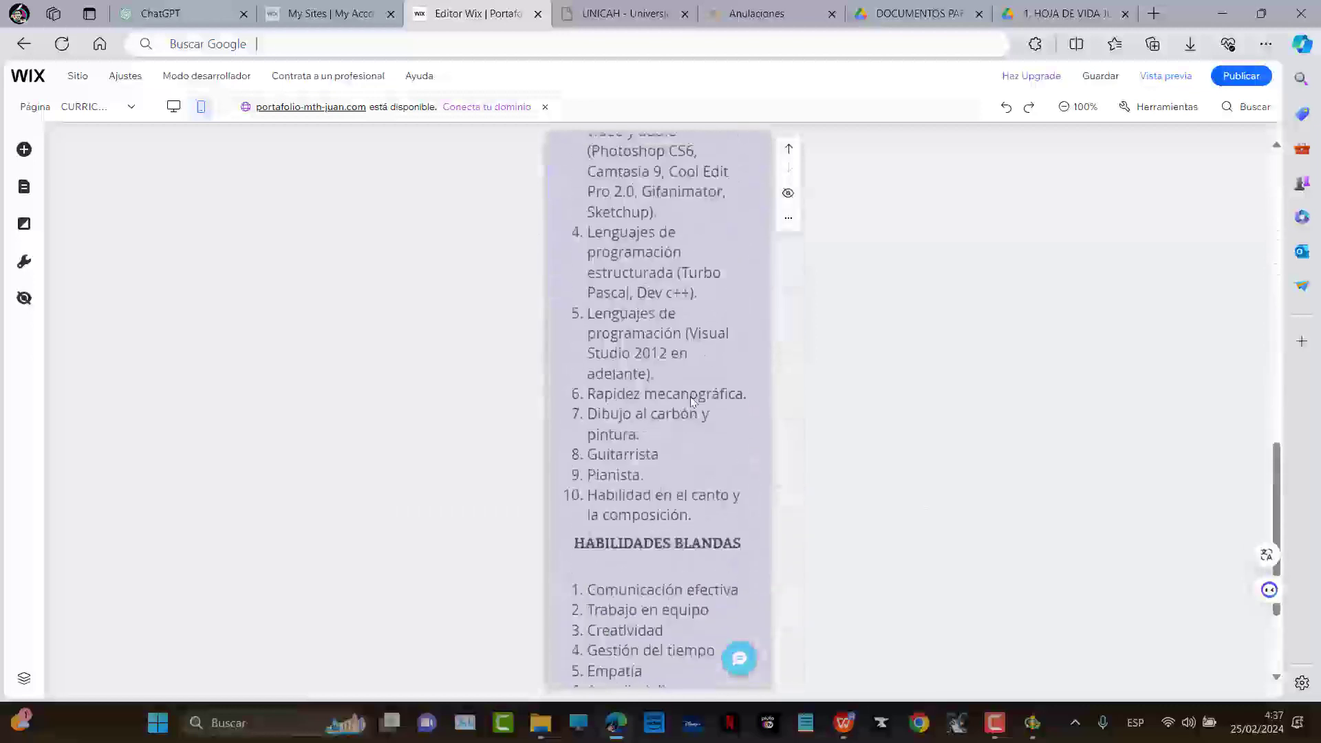
Review the mobile PORTAFOLIO page layout
{"action": "left_click", "coordinate": [97, 107]}
{"action": "left_click", "coordinate": [78, 197]}
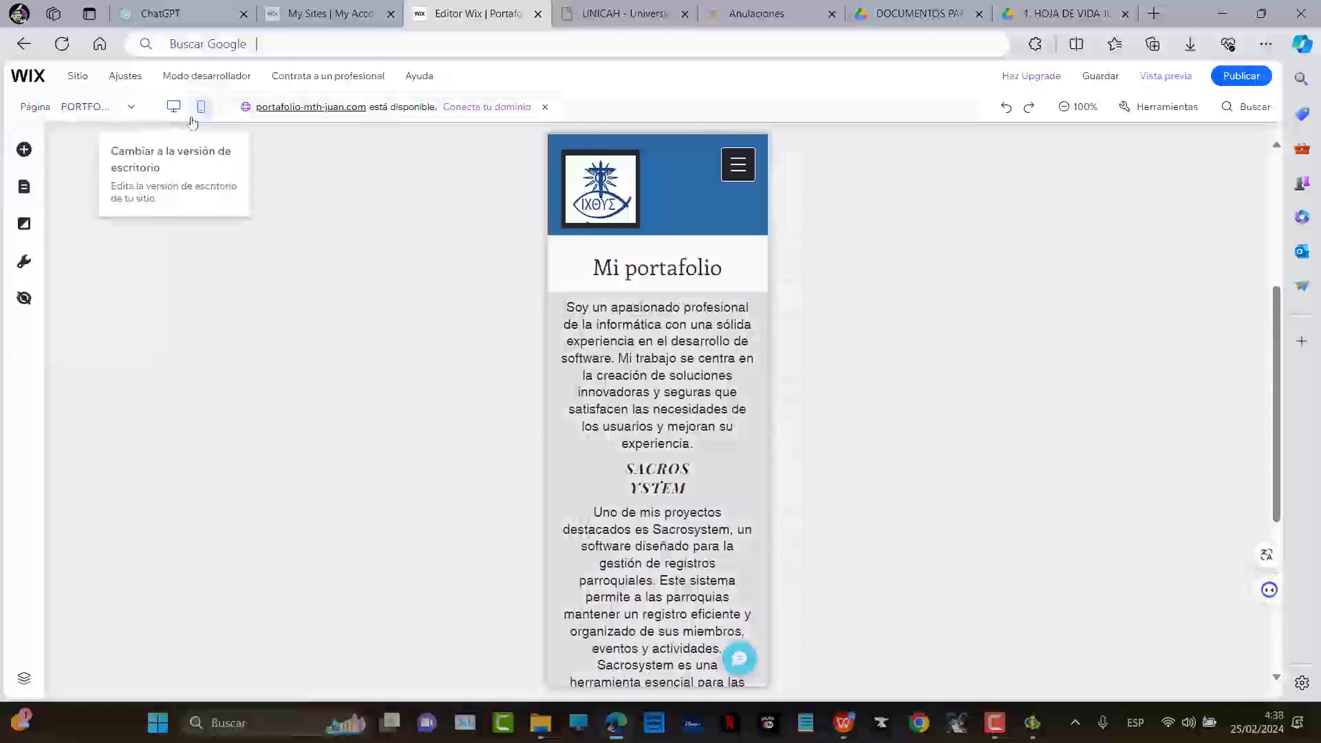
{"action": "scroll", "coordinate": [643, 348], "scroll_direction": "down", "scroll_amount": 3}
{"action": "scroll", "coordinate": [646, 351], "scroll_direction": "down", "scroll_amount": 6}
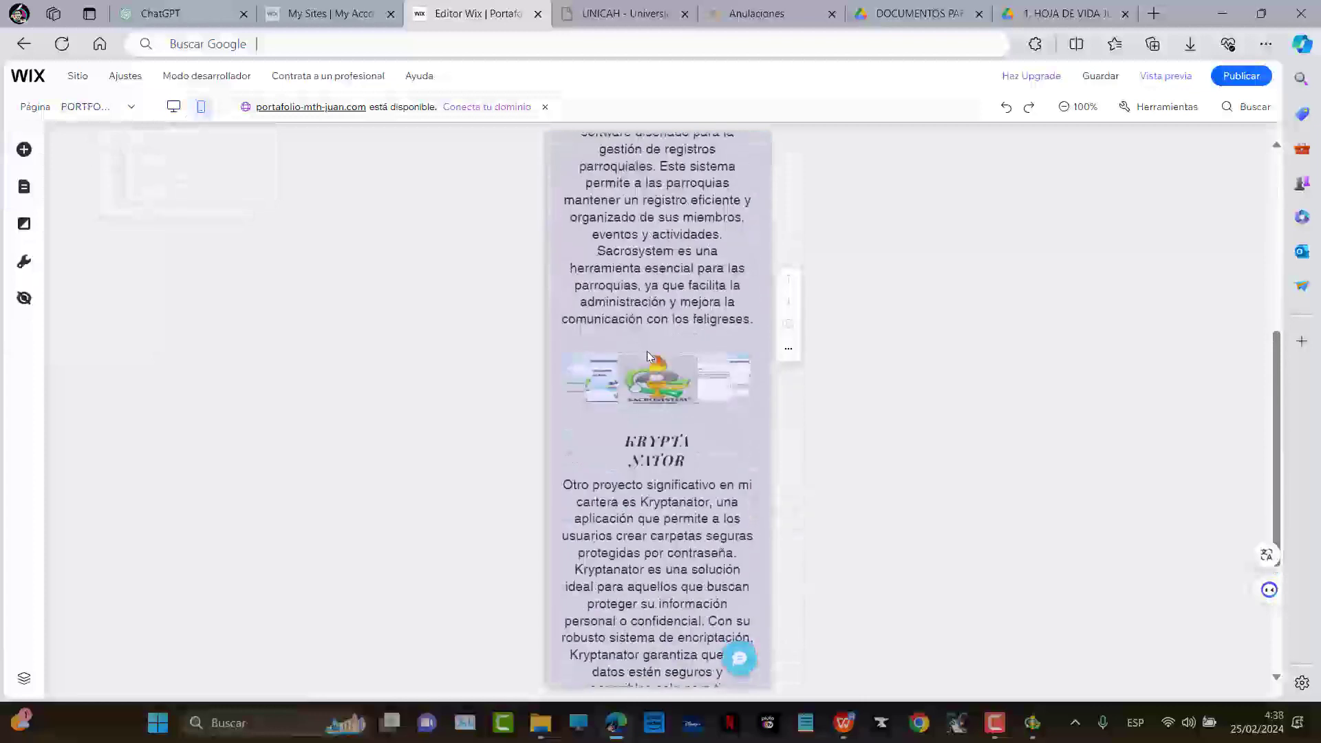
{"action": "scroll", "coordinate": [640, 295], "scroll_direction": "up", "scroll_amount": 5}
{"action": "scroll", "coordinate": [638, 292], "scroll_direction": "up", "scroll_amount": 2}
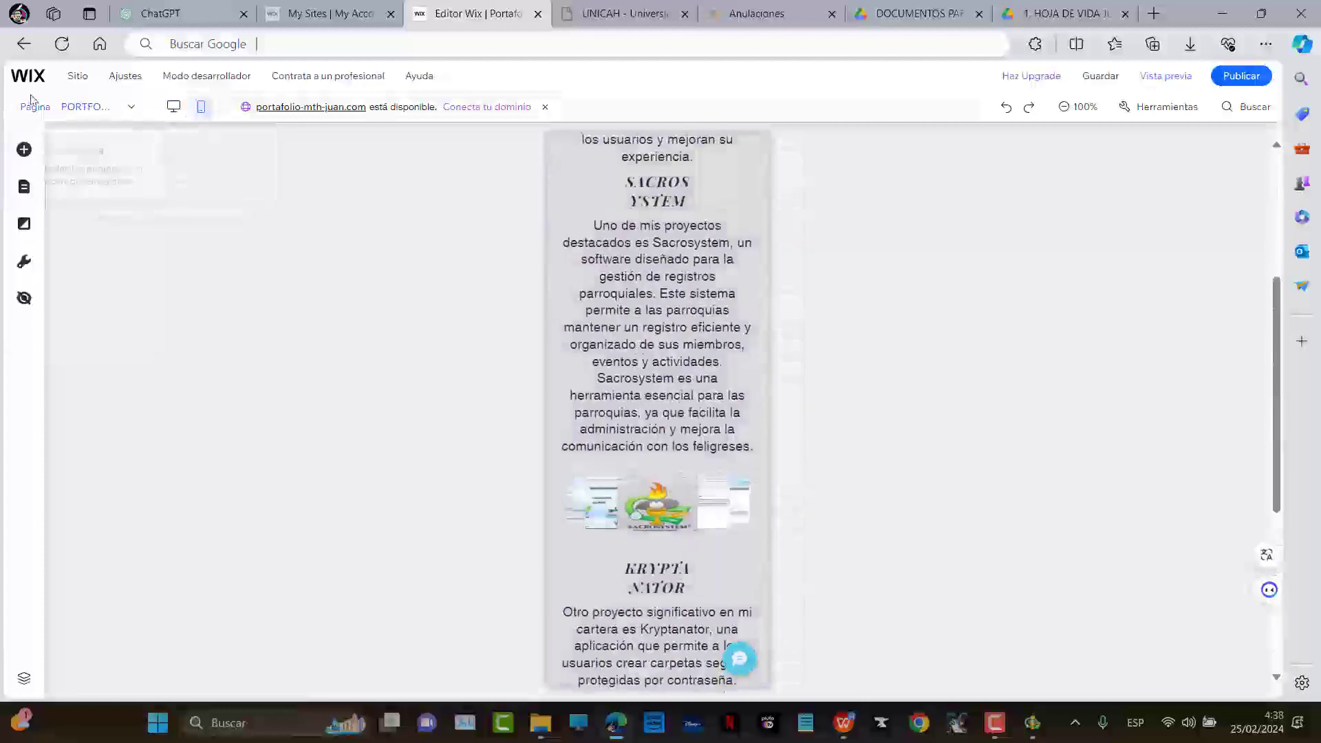
Go to the mobile CONTACTO page and select the profile photo
{"action": "left_click", "coordinate": [103, 109]}
{"action": "left_click", "coordinate": [91, 227]}
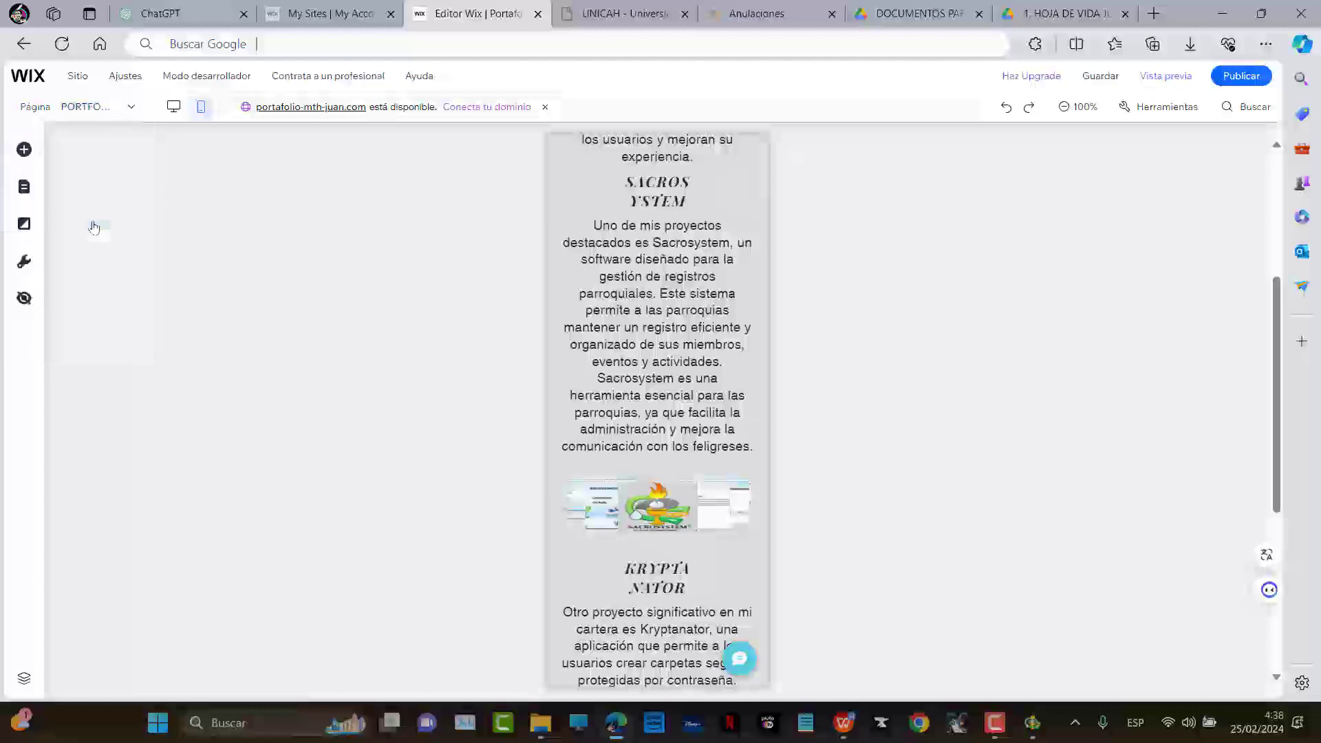
{"action": "scroll", "coordinate": [746, 332], "scroll_direction": "down", "scroll_amount": 3}
{"action": "scroll", "coordinate": [654, 262], "scroll_direction": "up", "scroll_amount": 2}
{"action": "left_click", "coordinate": [662, 246]}
Shift the profile photo slightly right and inspect the footer social bar's style settings
{"action": "left_click_drag", "start_coordinate": [662, 246], "coordinate": [671, 247]}
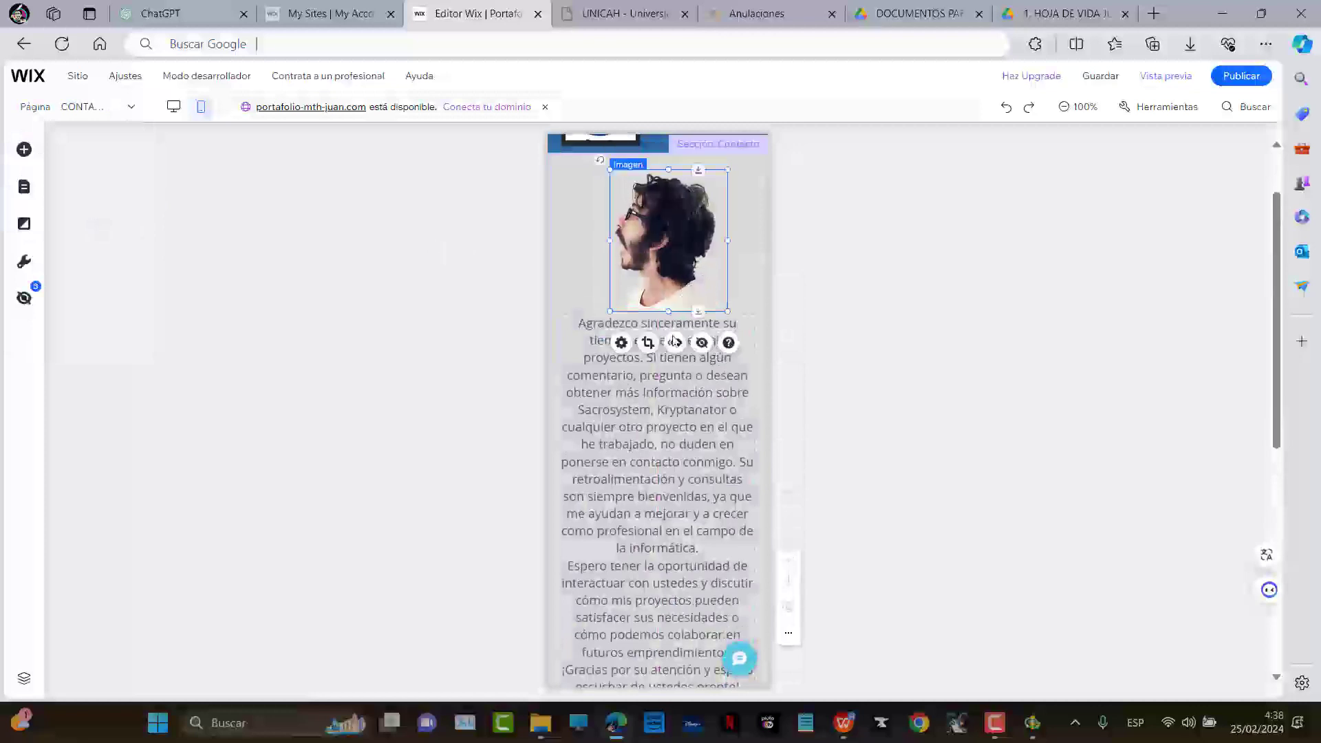
{"action": "scroll", "coordinate": [668, 396], "scroll_direction": "down", "scroll_amount": 6}
{"action": "left_click", "coordinate": [671, 603]}
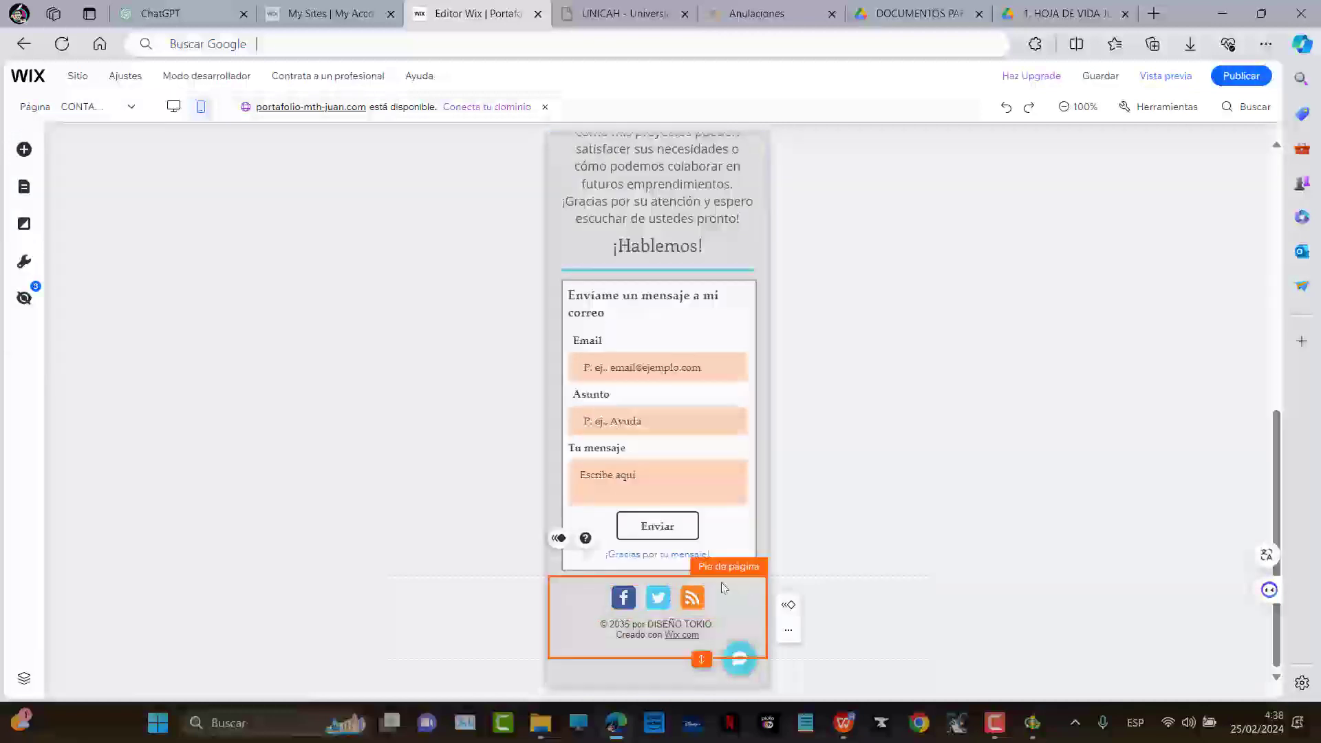
{"action": "left_click", "coordinate": [545, 519]}
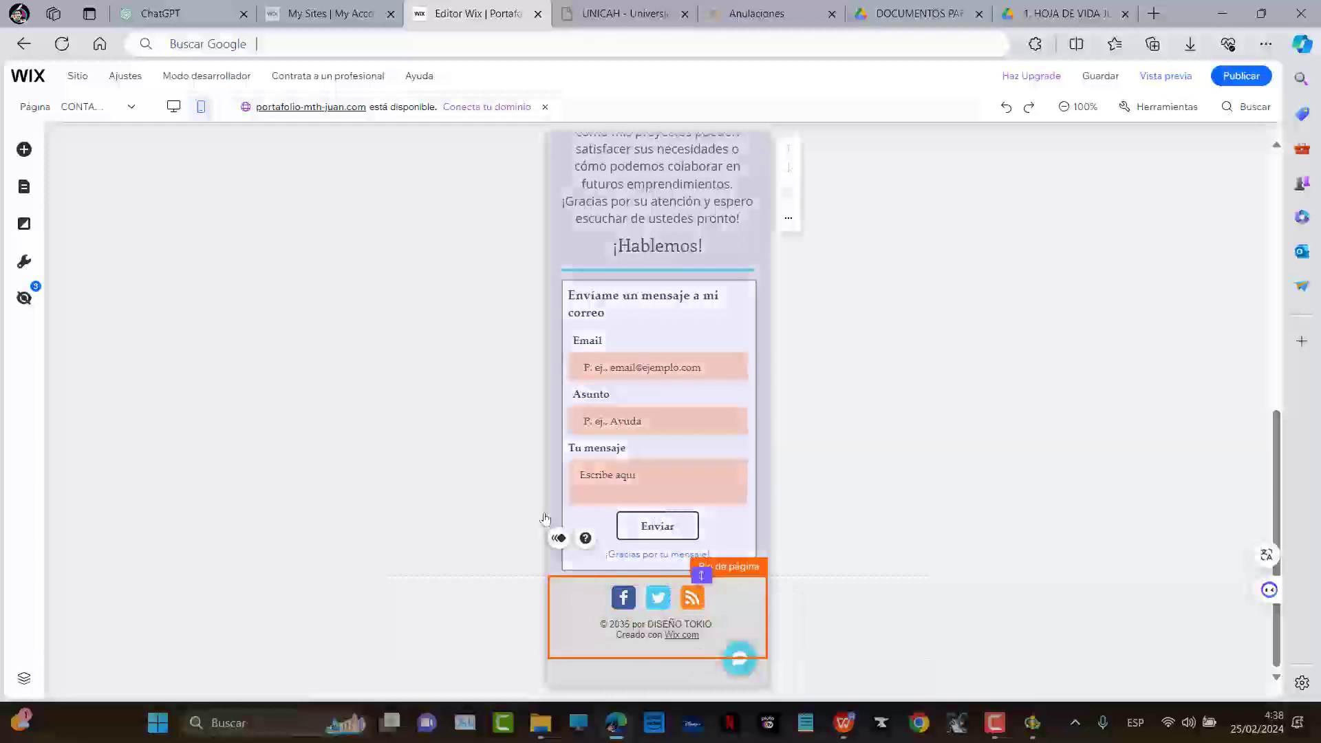
{"action": "left_click", "coordinate": [641, 598]}
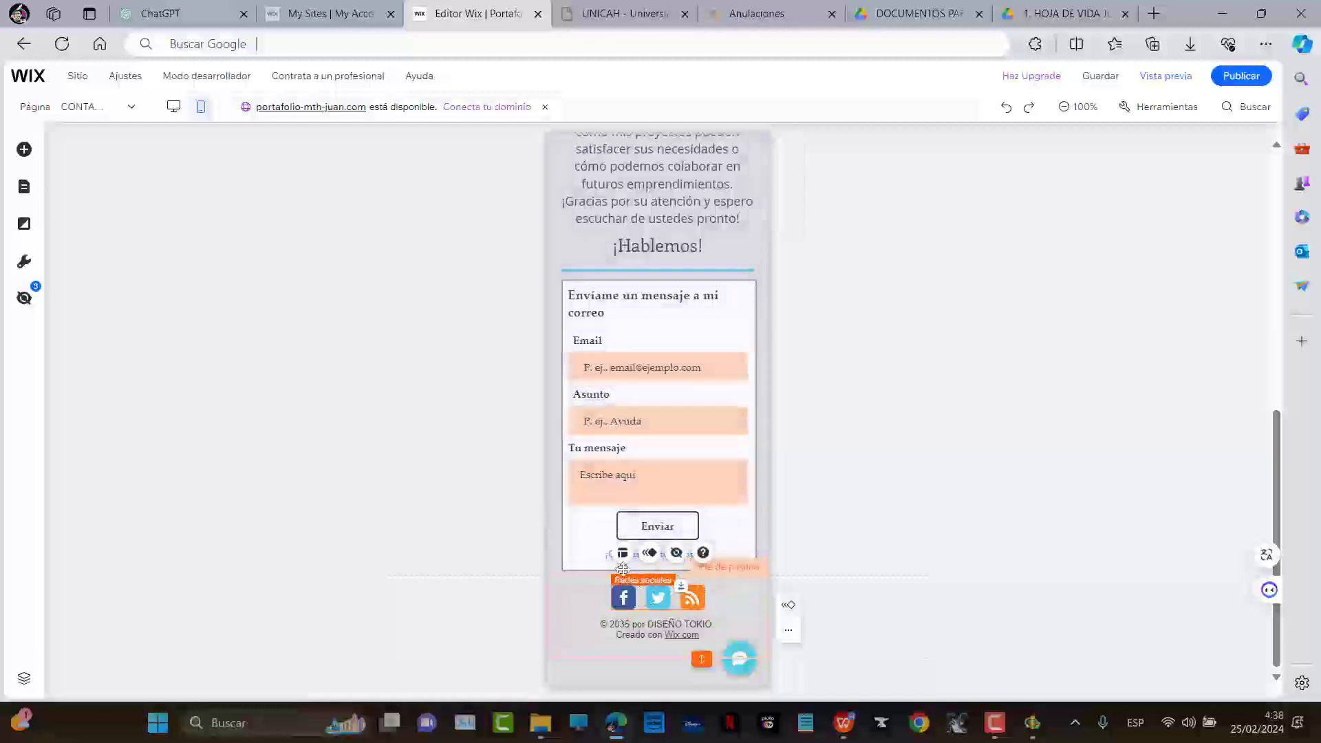
{"action": "left_click", "coordinate": [623, 553]}
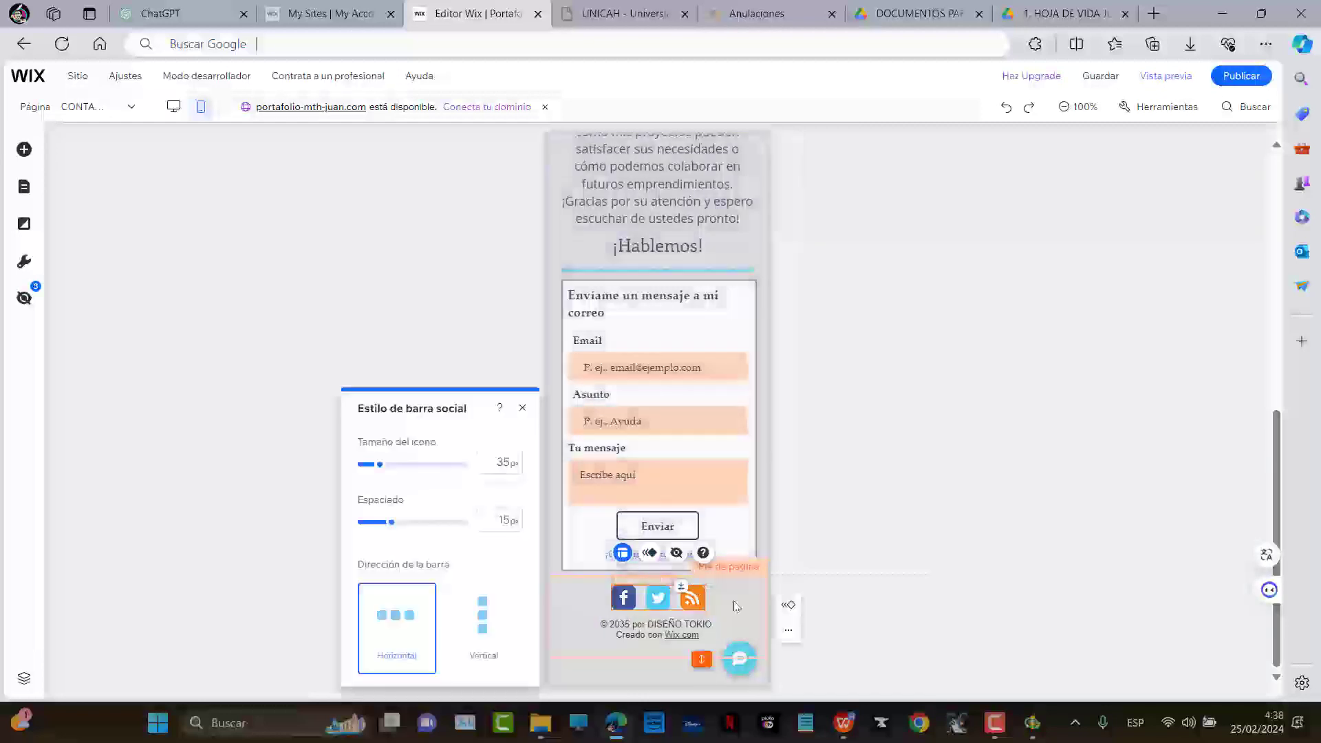
{"action": "left_click", "coordinate": [690, 599]}
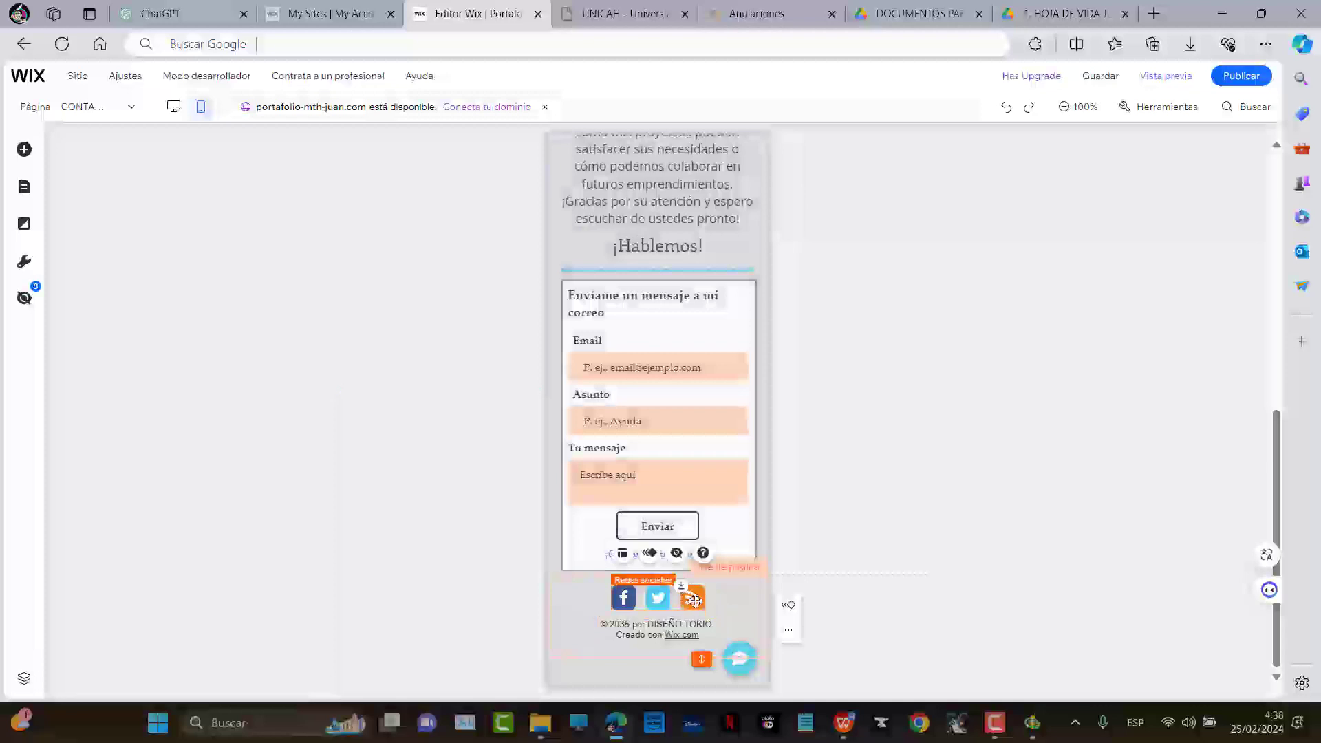
Move the footer social bar left within the footer
{"action": "left_click", "coordinate": [787, 632]}
{"action": "left_click", "coordinate": [789, 452]}
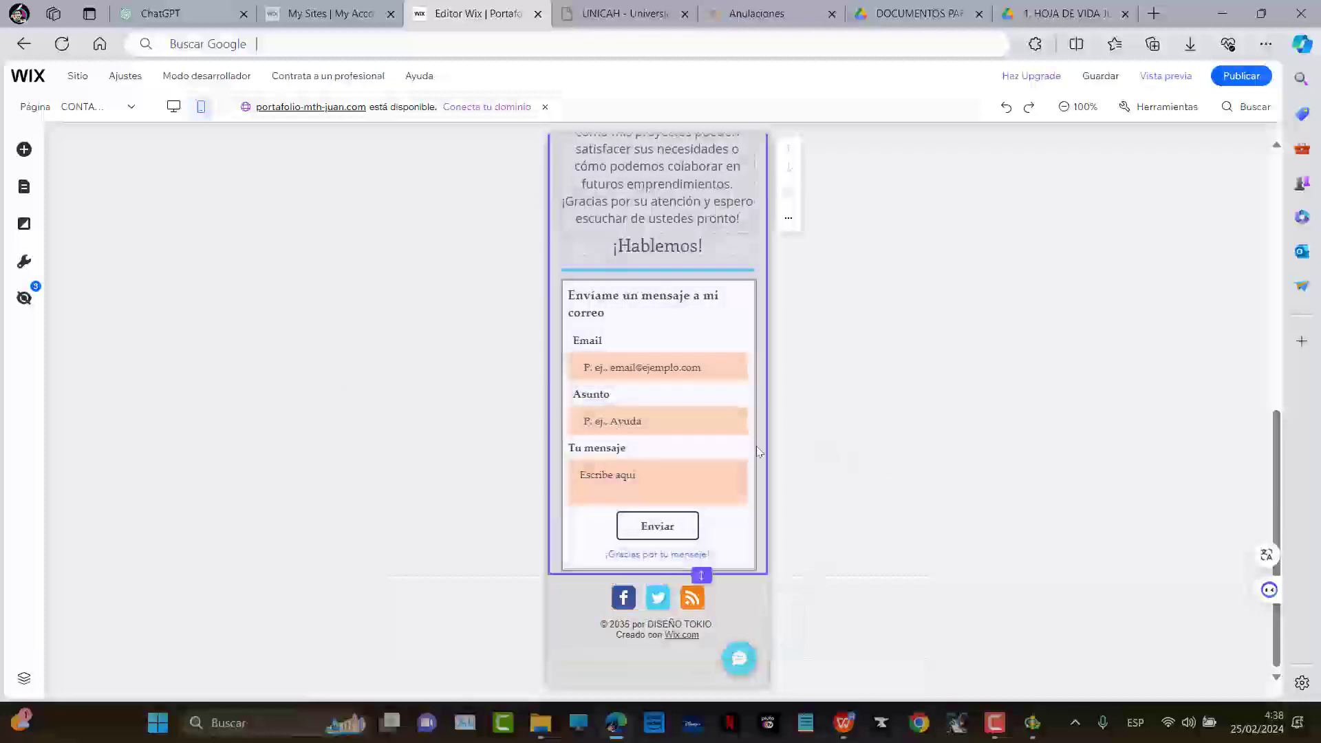
{"action": "left_click", "coordinate": [693, 486]}
{"action": "left_click", "coordinate": [673, 601]}
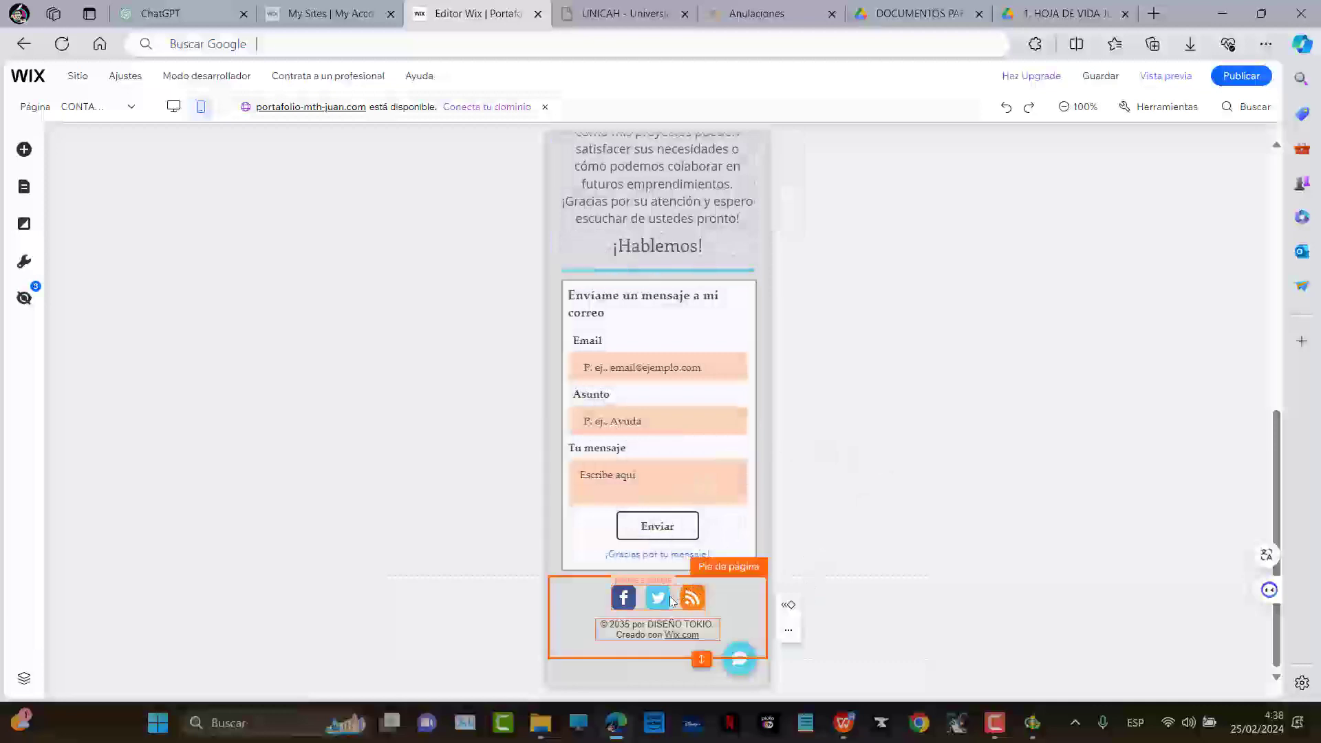
{"action": "left_click", "coordinate": [659, 606]}
{"action": "left_click_drag", "start_coordinate": [659, 606], "coordinate": [602, 604]}
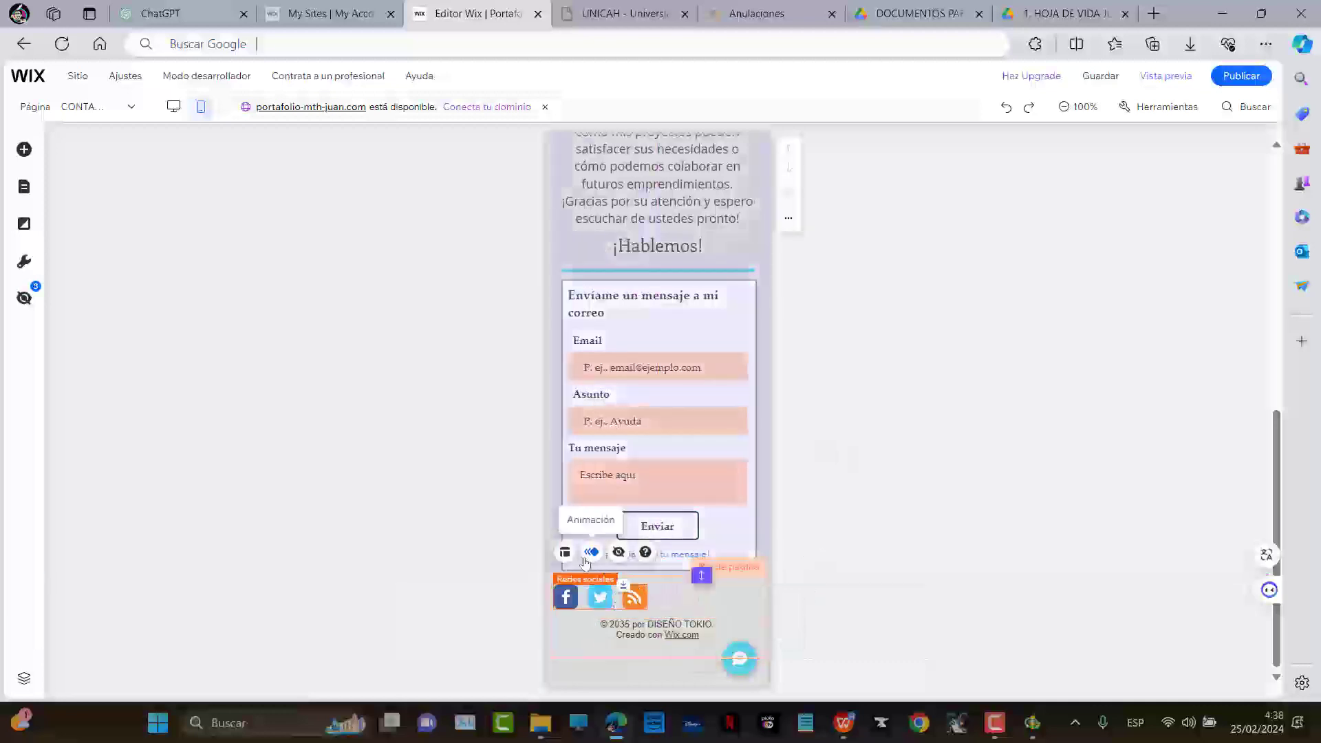
Try the Vertical then Horizontal icon direction, reposition the bar, and hide it on mobile
{"action": "left_click", "coordinate": [564, 553]}
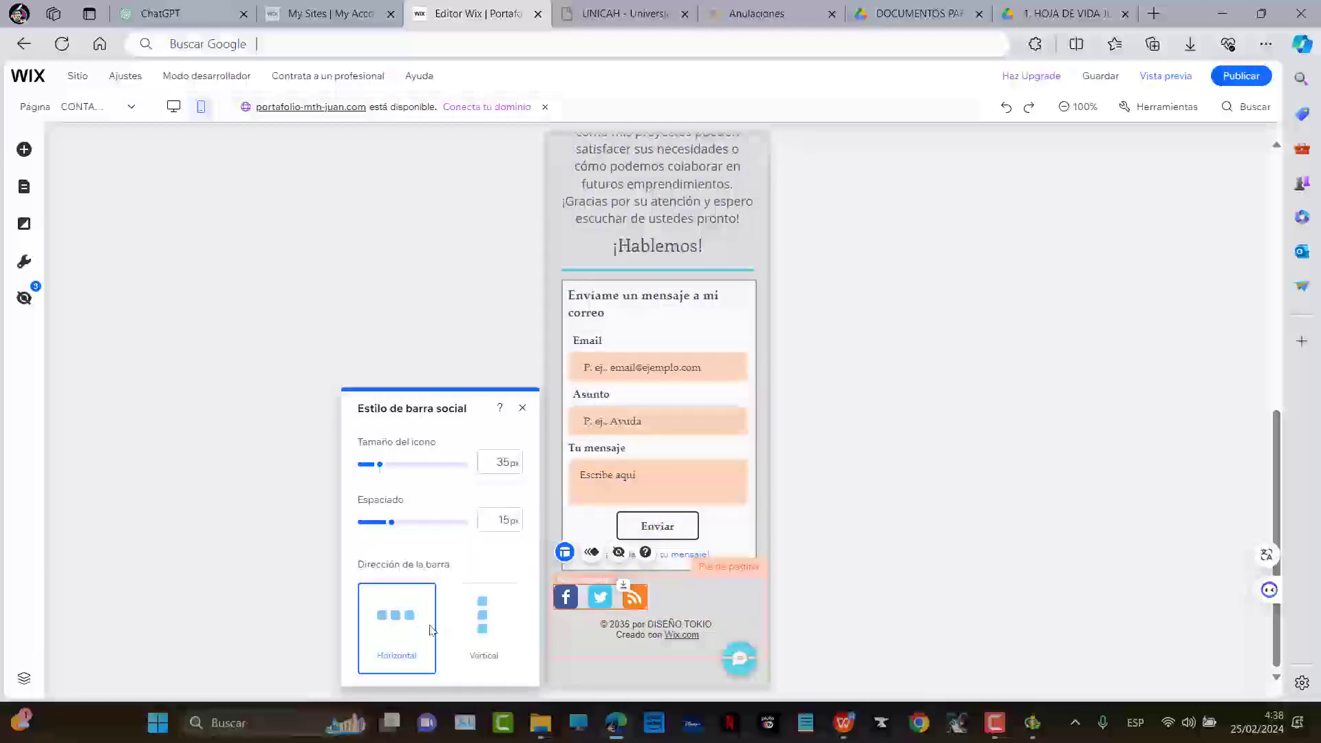
{"action": "left_click", "coordinate": [497, 633]}
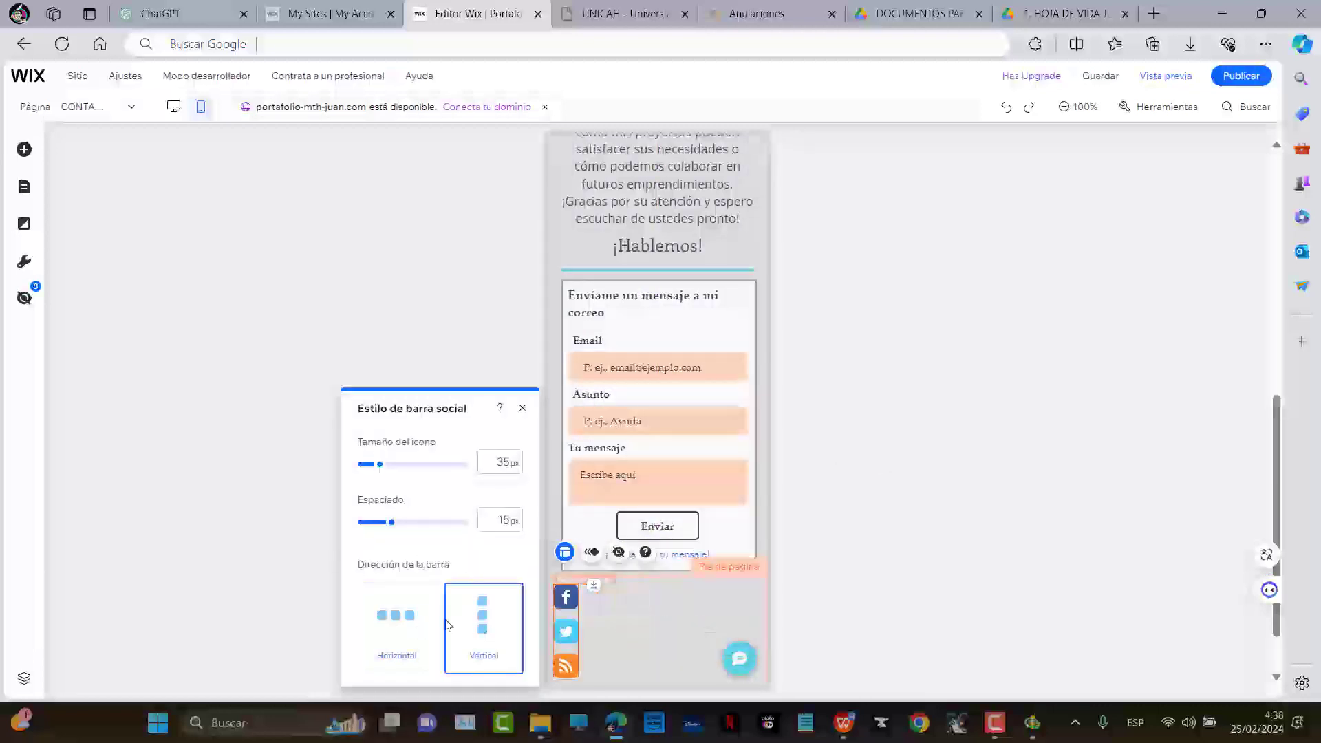
{"action": "left_click", "coordinate": [406, 623]}
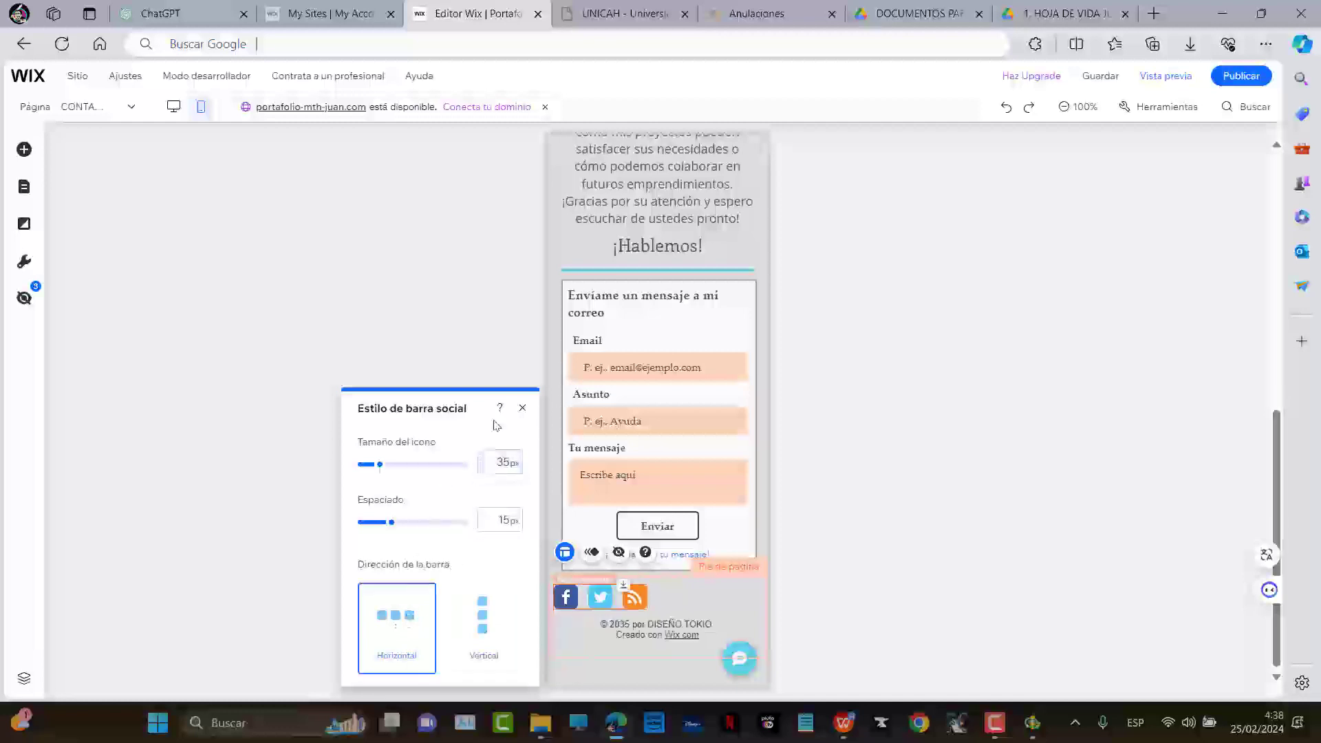
{"action": "left_click", "coordinate": [521, 411]}
{"action": "left_click_drag", "start_coordinate": [637, 599], "coordinate": [694, 597]}
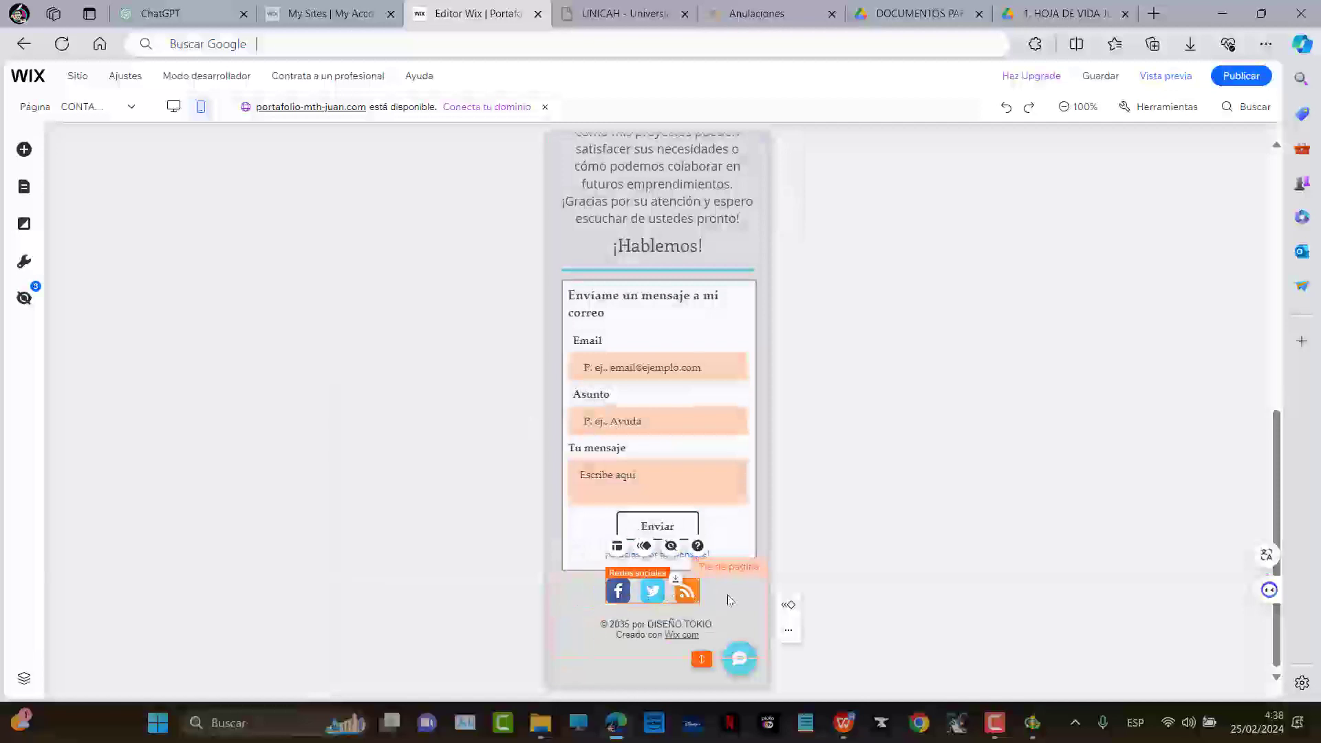
{"action": "left_click", "coordinate": [671, 545]}
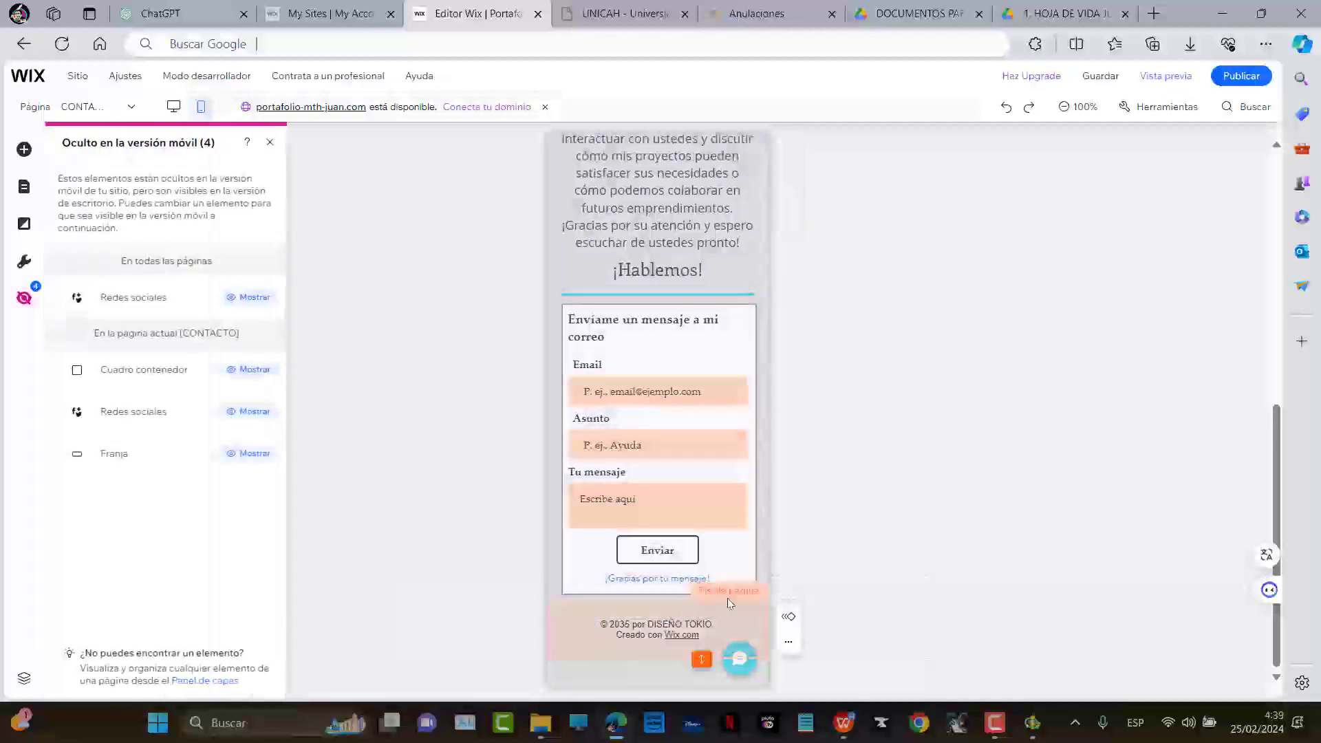
Drag the colour social icon bar from Redes sociales into the mobile footer
{"action": "left_click", "coordinate": [261, 301]}
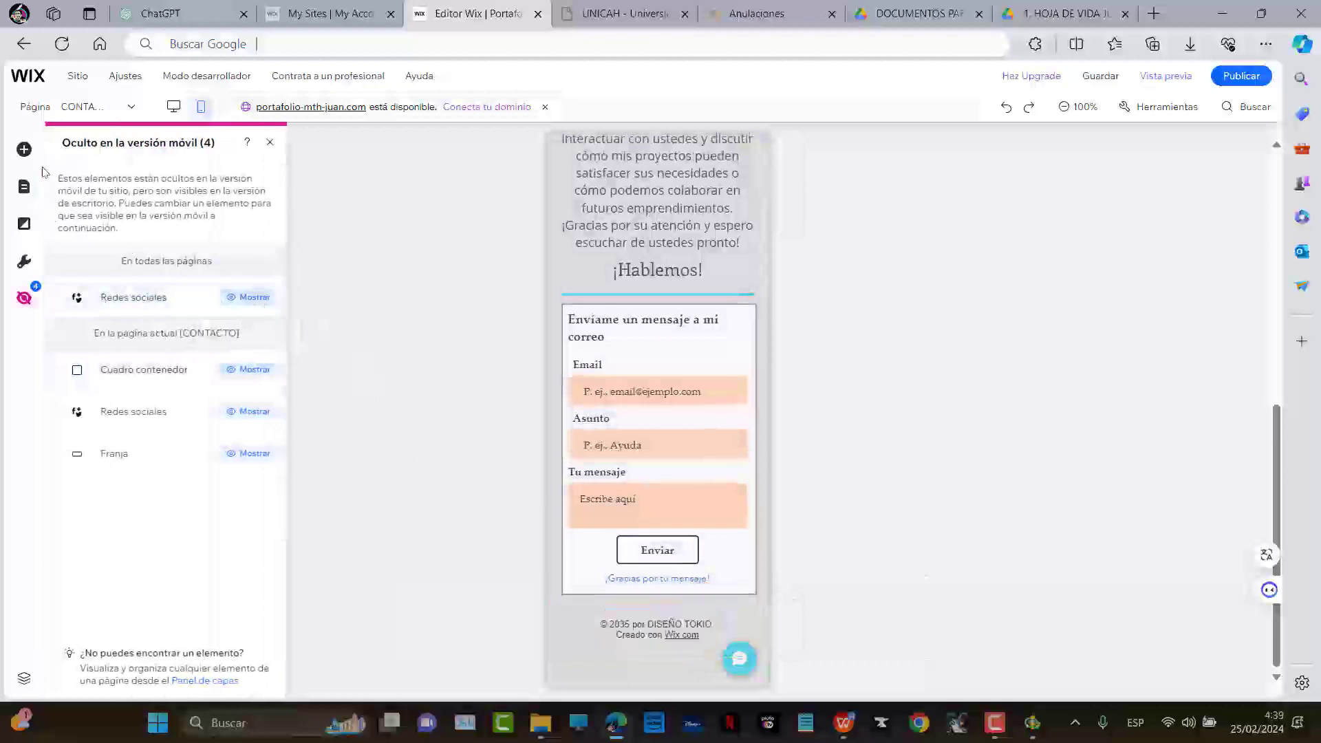
{"action": "left_click", "coordinate": [24, 150]}
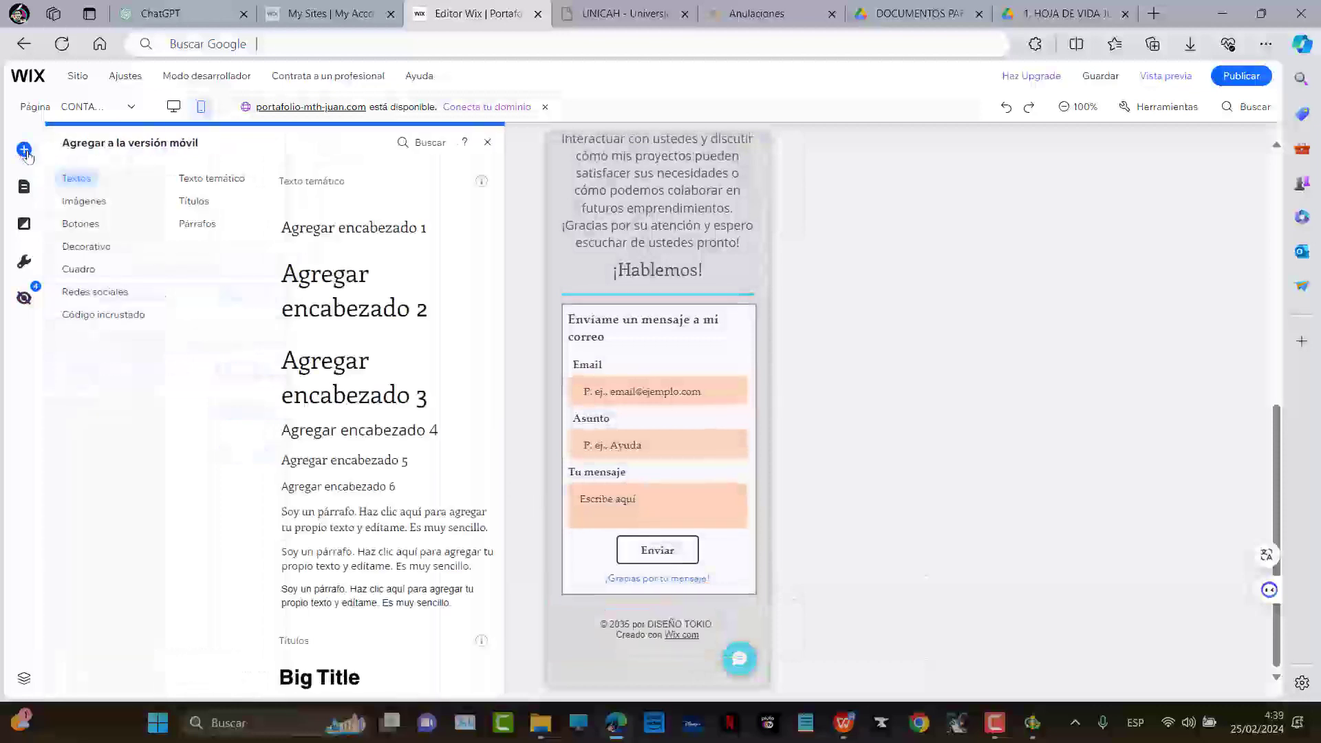
{"action": "left_click", "coordinate": [103, 218]}
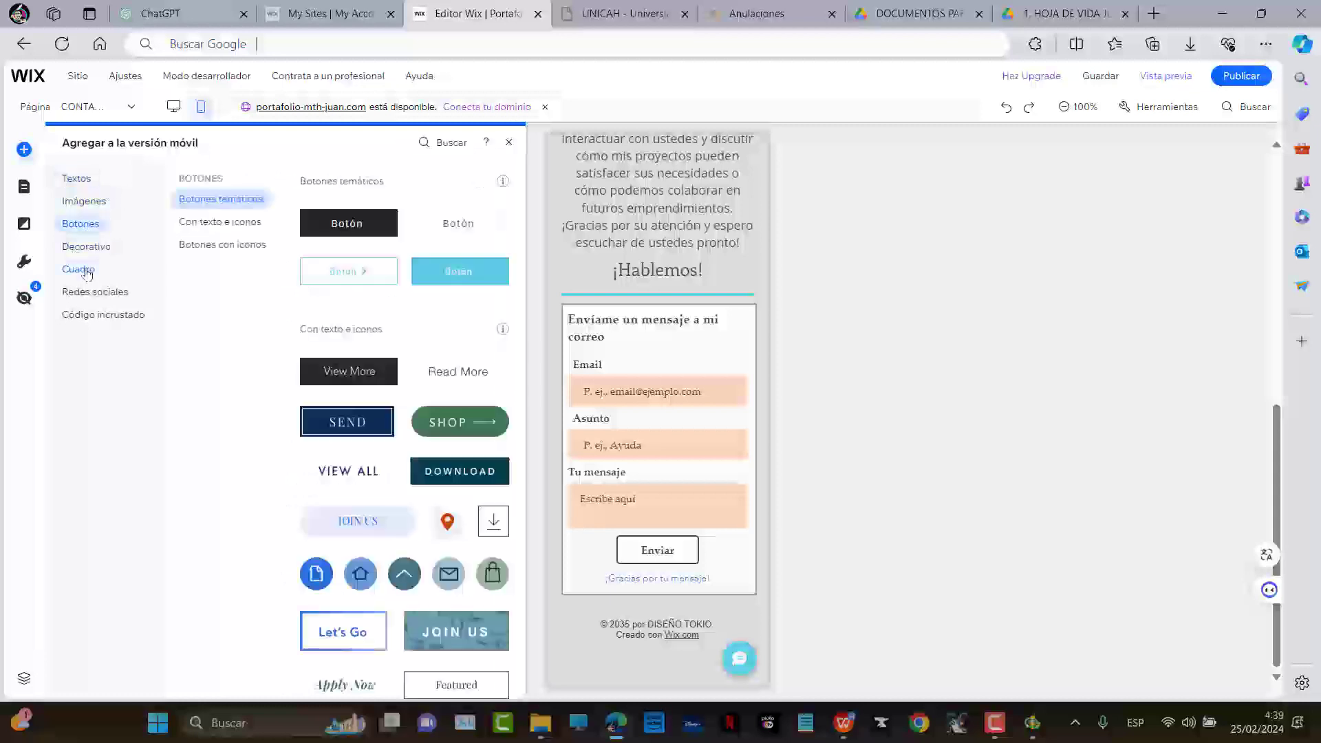
{"action": "left_click", "coordinate": [88, 293]}
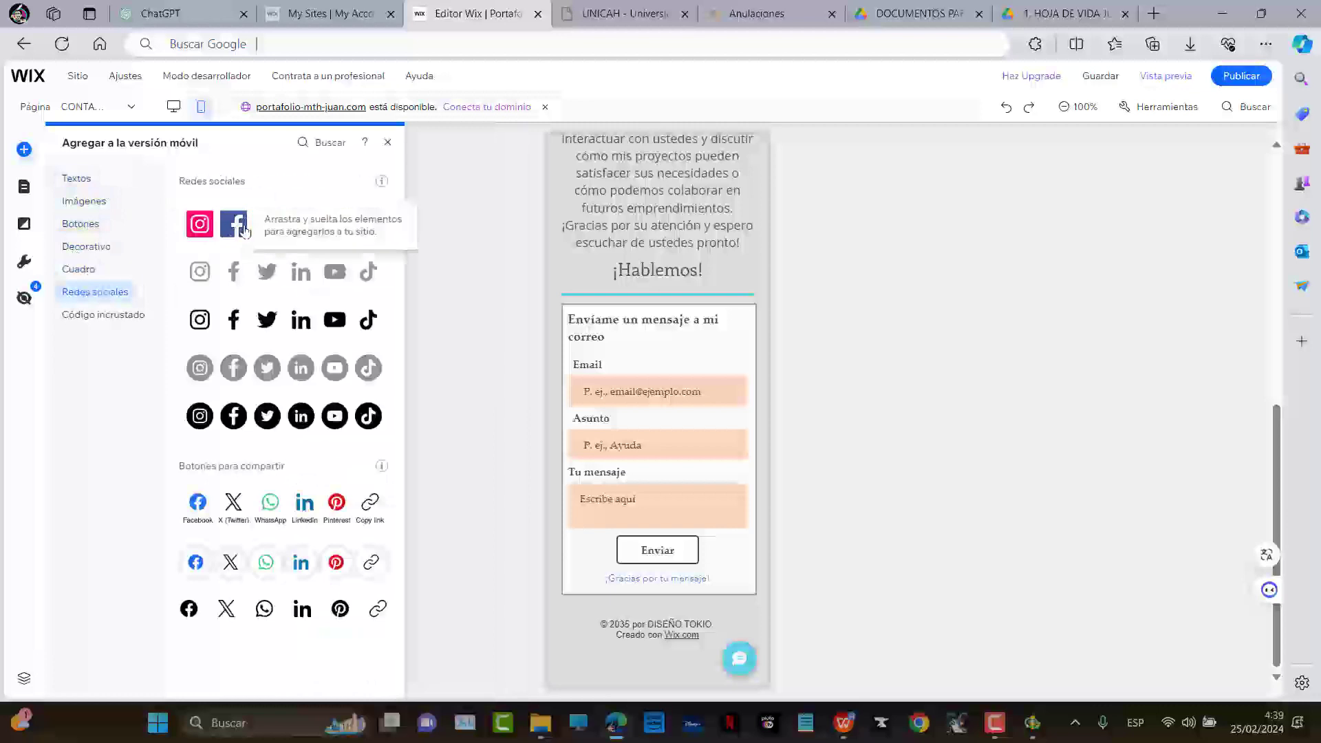
{"action": "left_click_drag", "start_coordinate": [234, 225], "coordinate": [659, 650]}
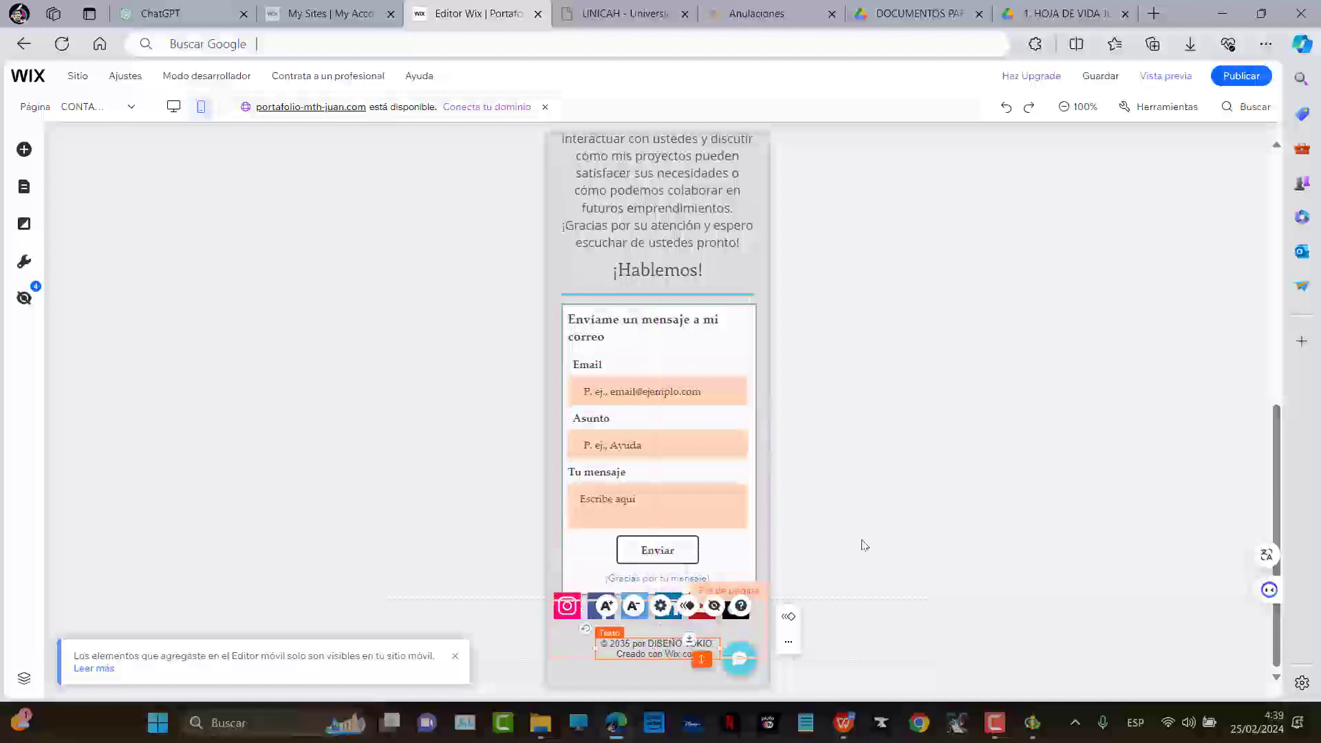
{"action": "left_click", "coordinate": [792, 551]}
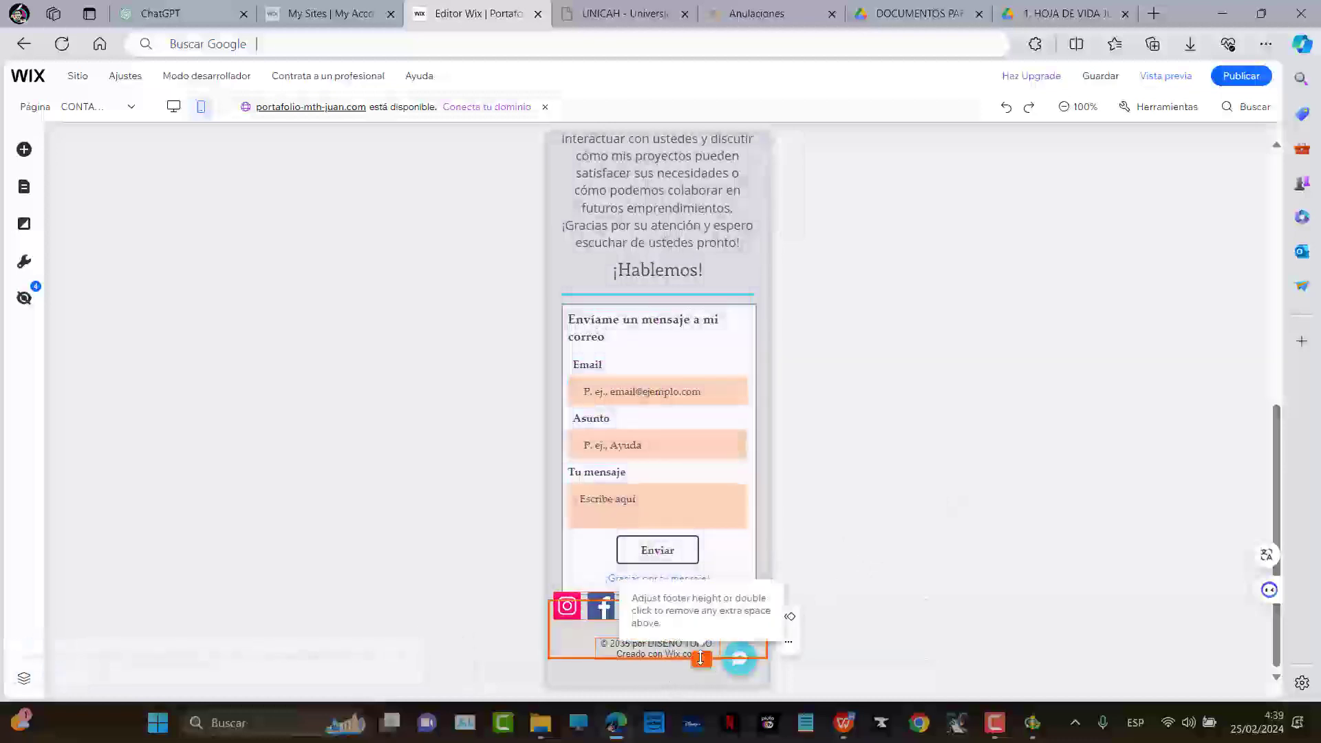
Move the divider line up directly under the ¡Hablemos! heading
{"action": "left_click", "coordinate": [731, 562]}
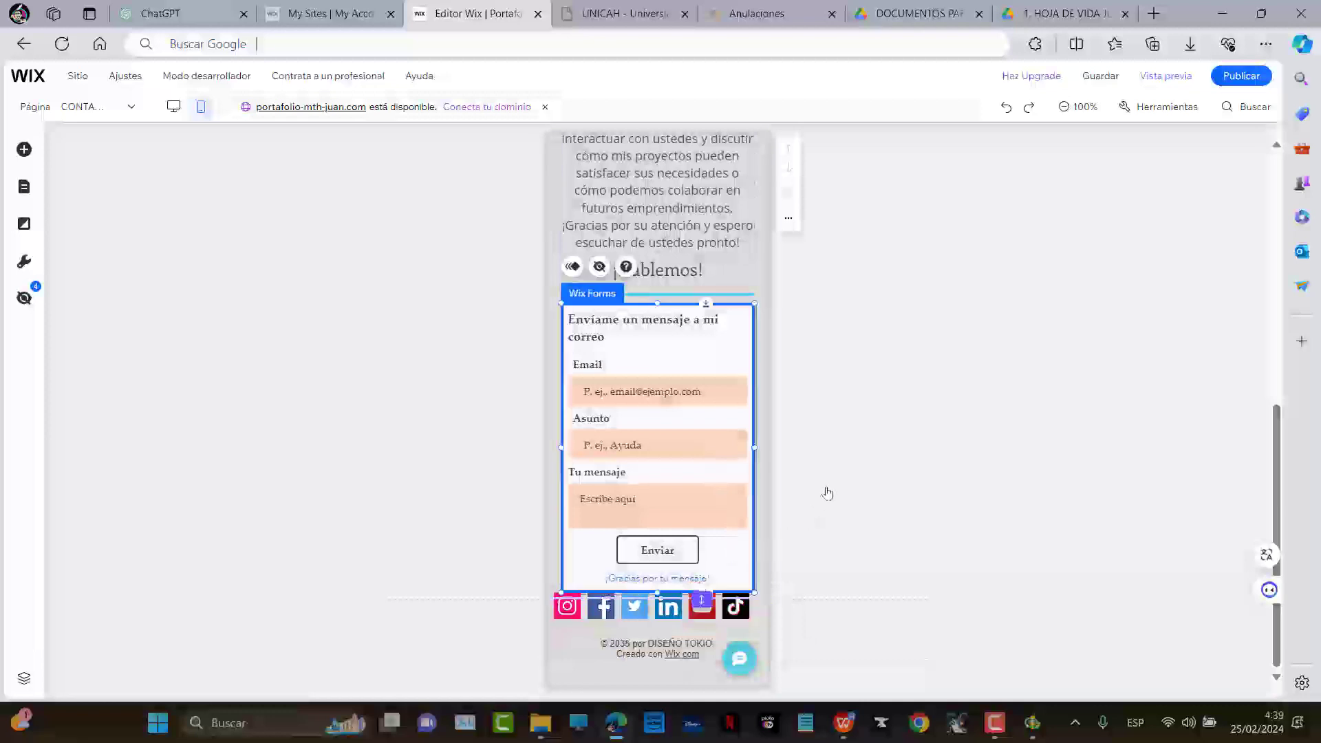
{"action": "scroll", "coordinate": [734, 479], "scroll_direction": "up", "scroll_amount": 6}
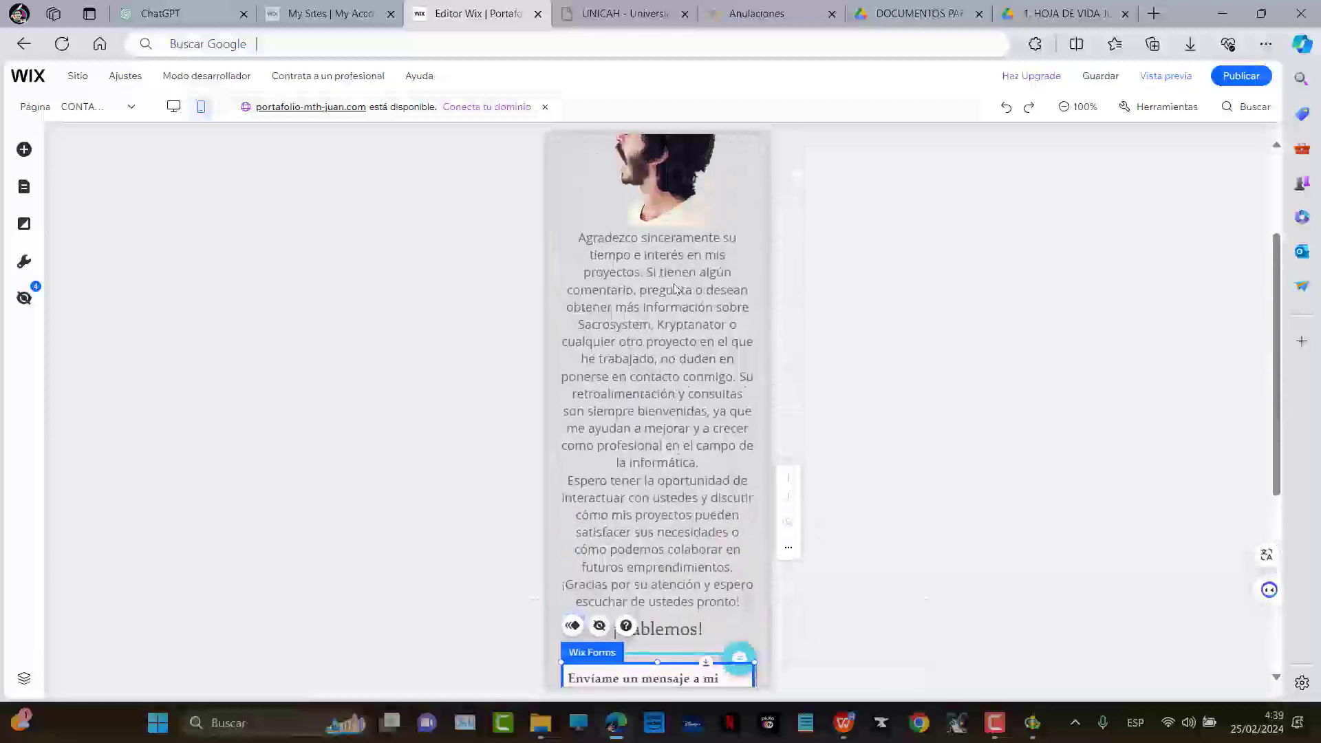
{"action": "scroll", "coordinate": [673, 297], "scroll_direction": "up", "scroll_amount": 1}
{"action": "left_click", "coordinate": [666, 277]}
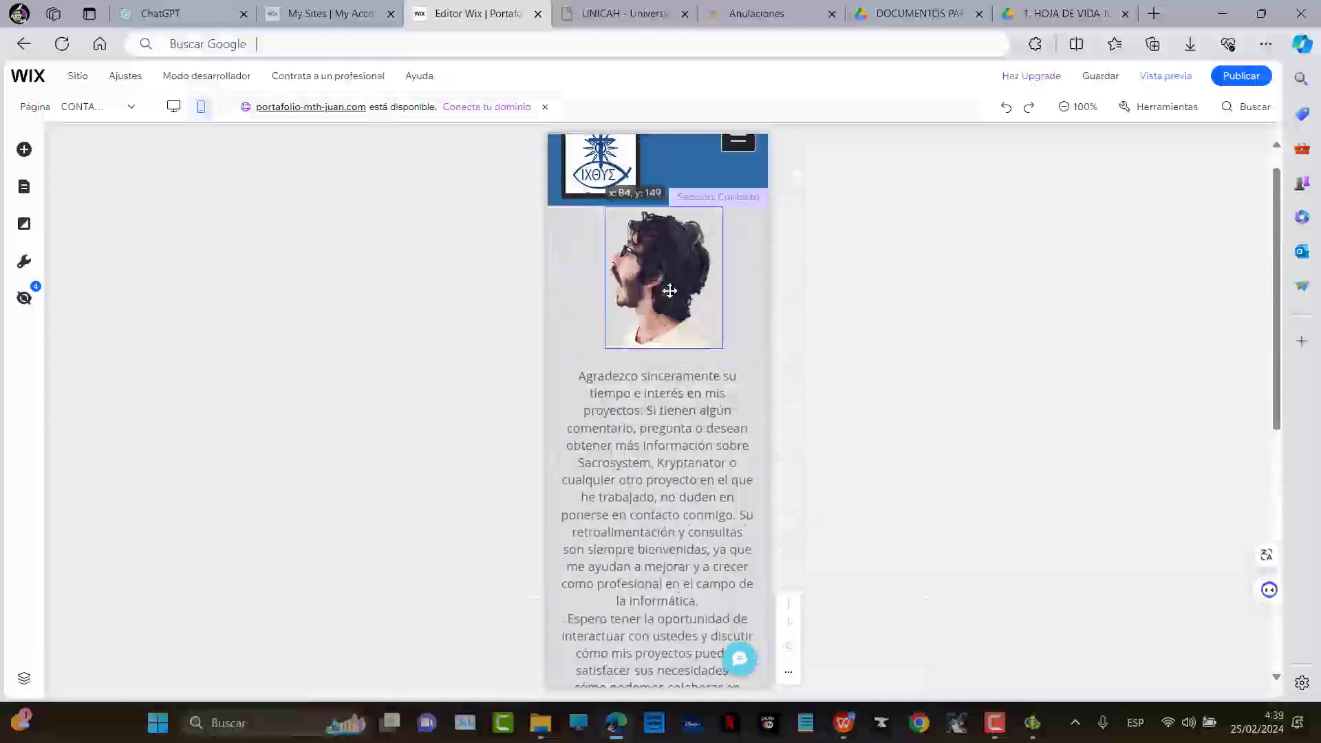
{"action": "left_click", "coordinate": [680, 419]}
{"action": "scroll", "coordinate": [681, 426], "scroll_direction": "down", "scroll_amount": 7}
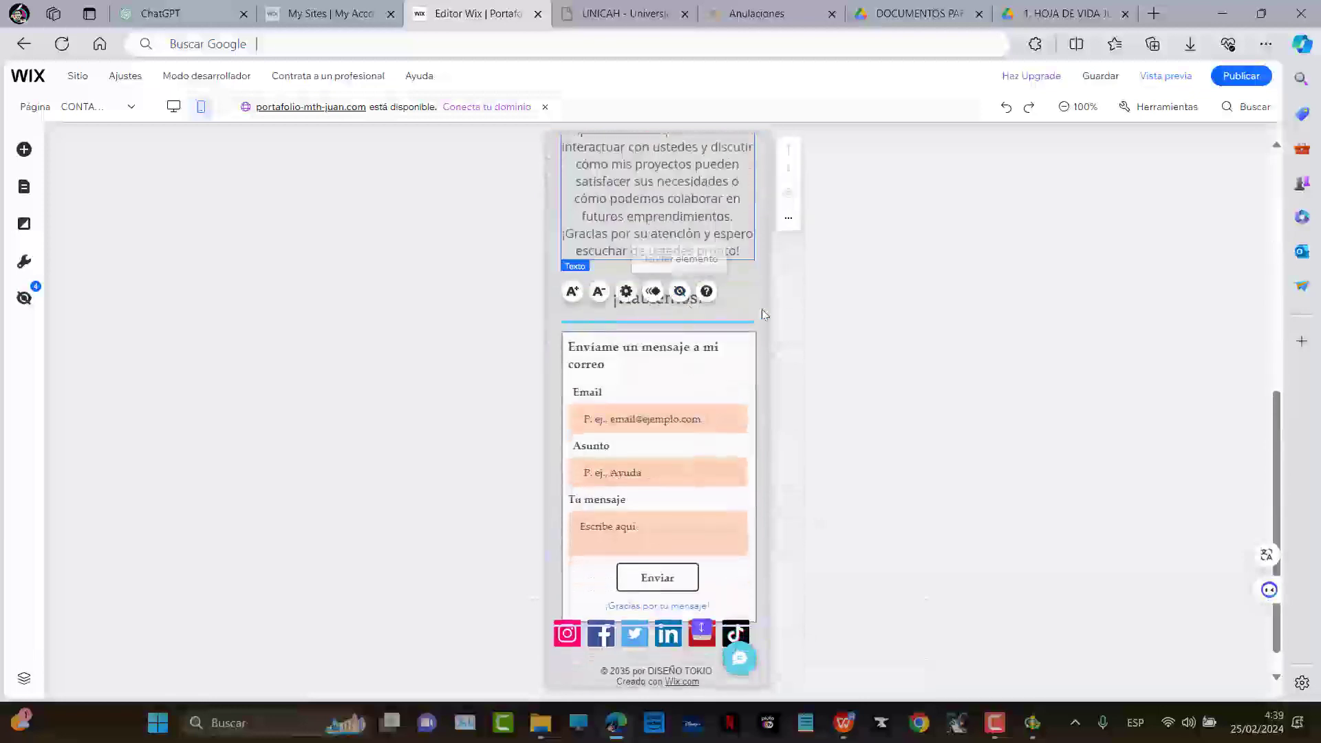
{"action": "left_click", "coordinate": [678, 303]}
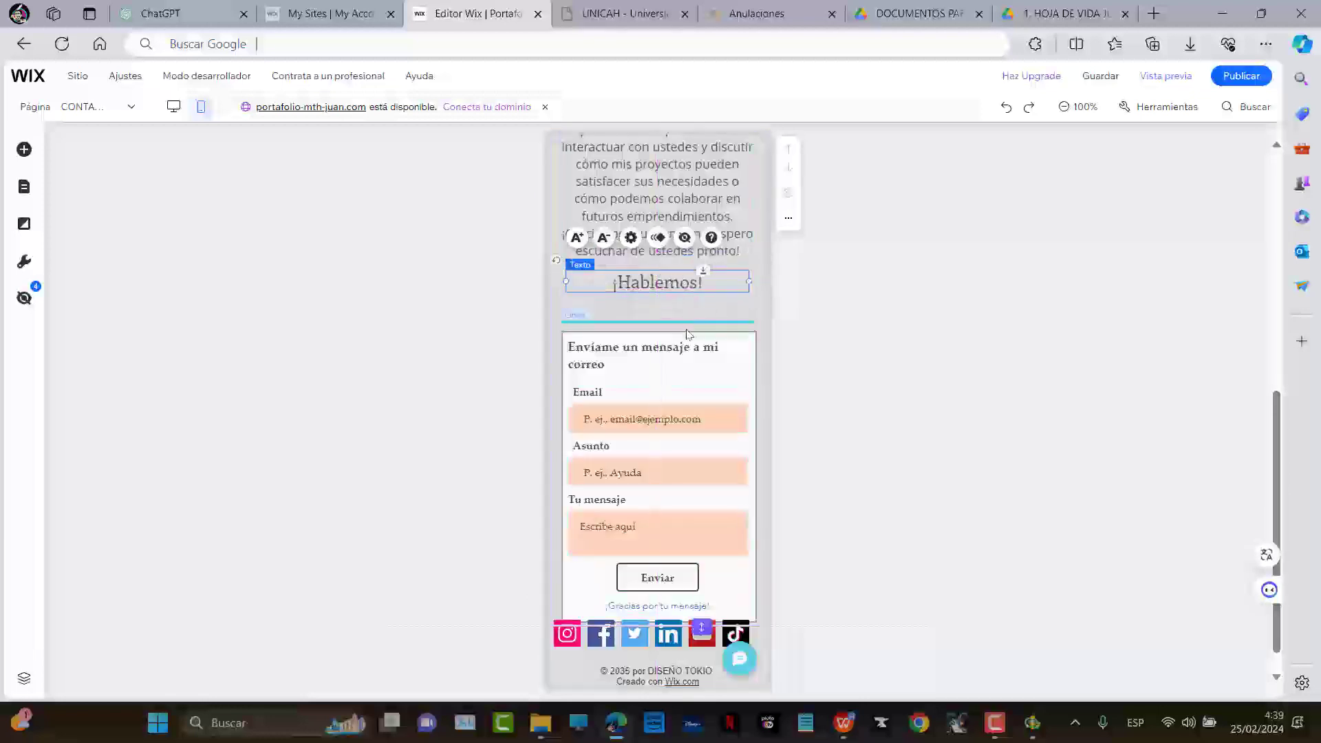
{"action": "left_click", "coordinate": [673, 358]}
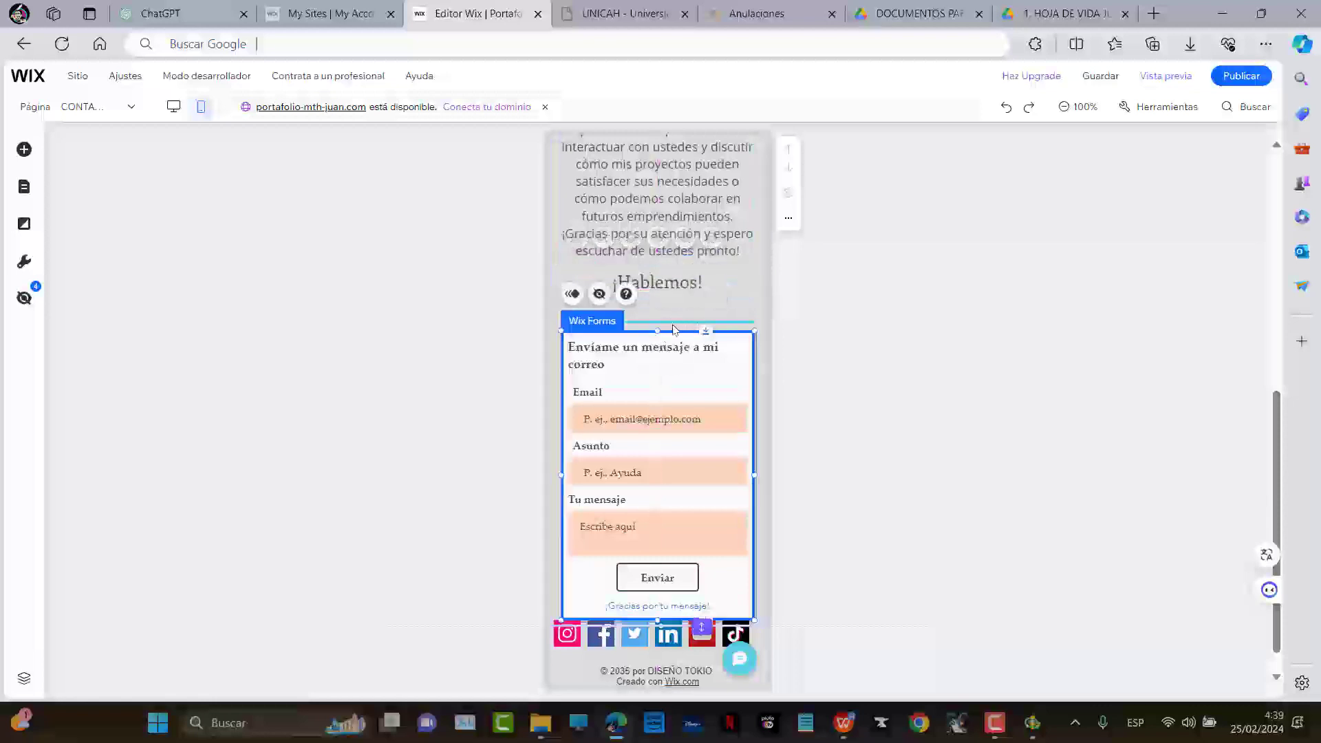
{"action": "left_click", "coordinate": [672, 323]}
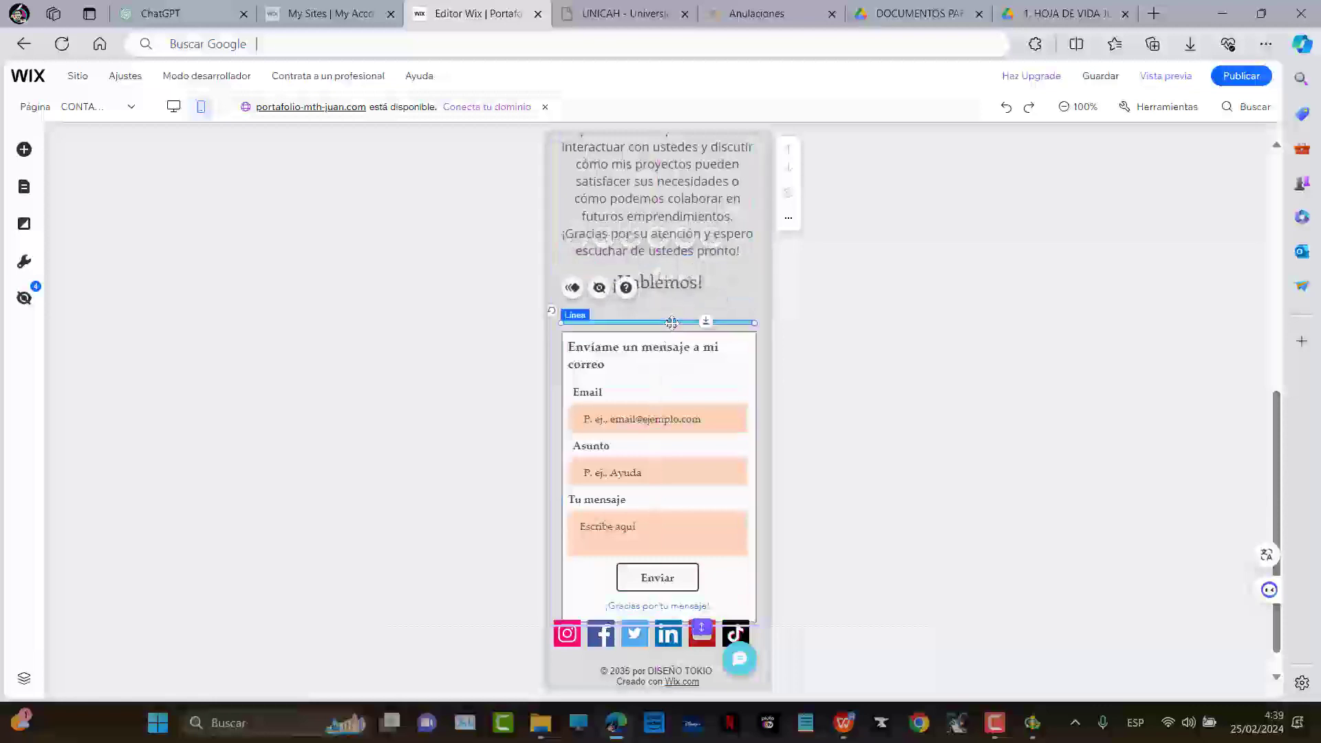
{"action": "left_click_drag", "start_coordinate": [671, 323], "coordinate": [673, 298]}
Raise the contact form and lengthen the section so the social icons sit below it
{"action": "left_click_drag", "start_coordinate": [707, 376], "coordinate": [707, 353]}
{"action": "scroll", "coordinate": [712, 589], "scroll_direction": "down", "scroll_amount": 1}
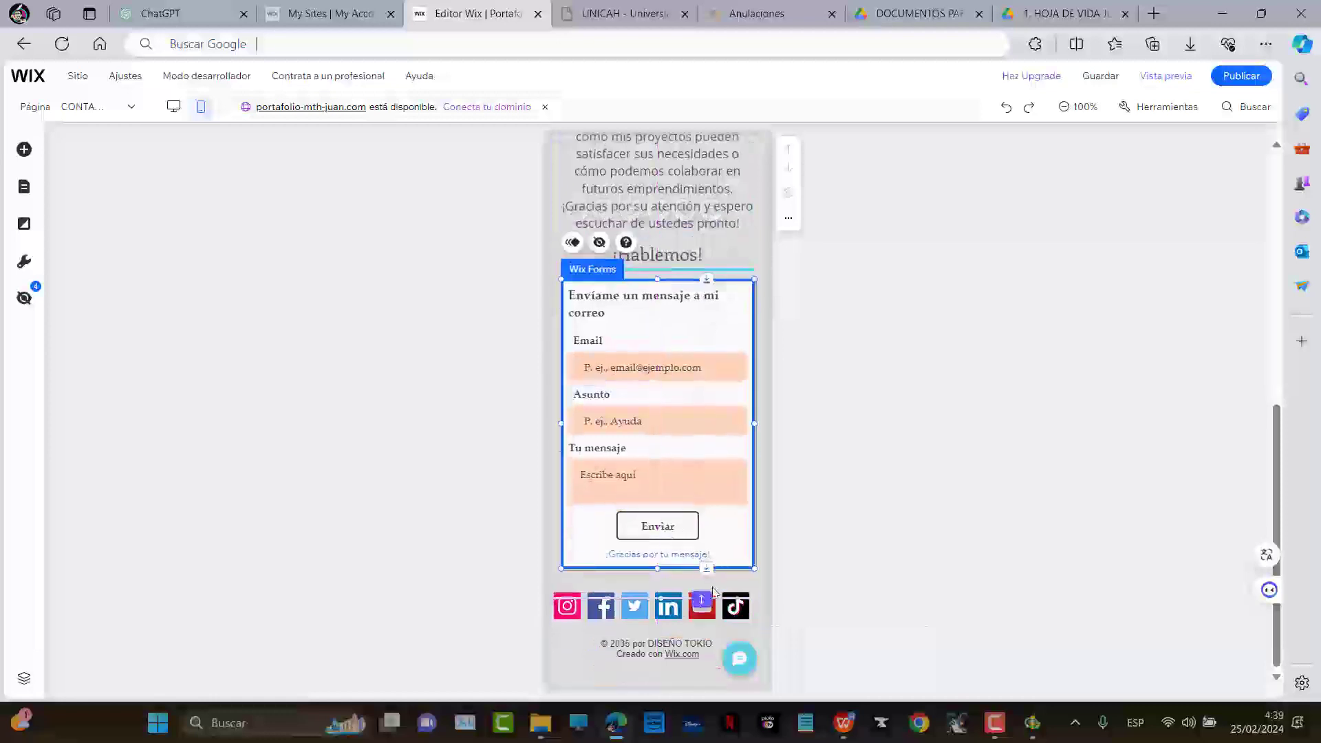
{"action": "left_click_drag", "start_coordinate": [709, 595], "coordinate": [667, 559]}
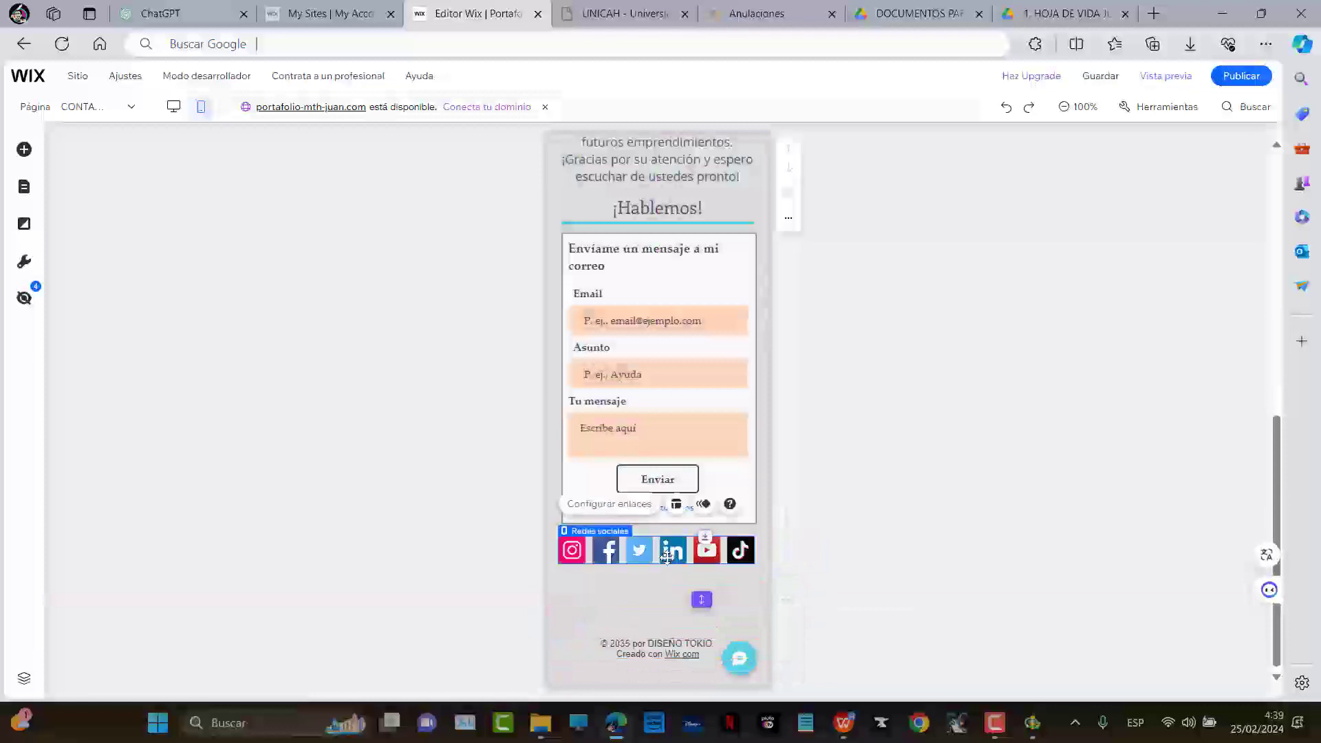
Add Discord, WhatsApp and a second YouTube icon, bringing the social bar to nine icons
{"action": "left_click", "coordinate": [602, 505]}
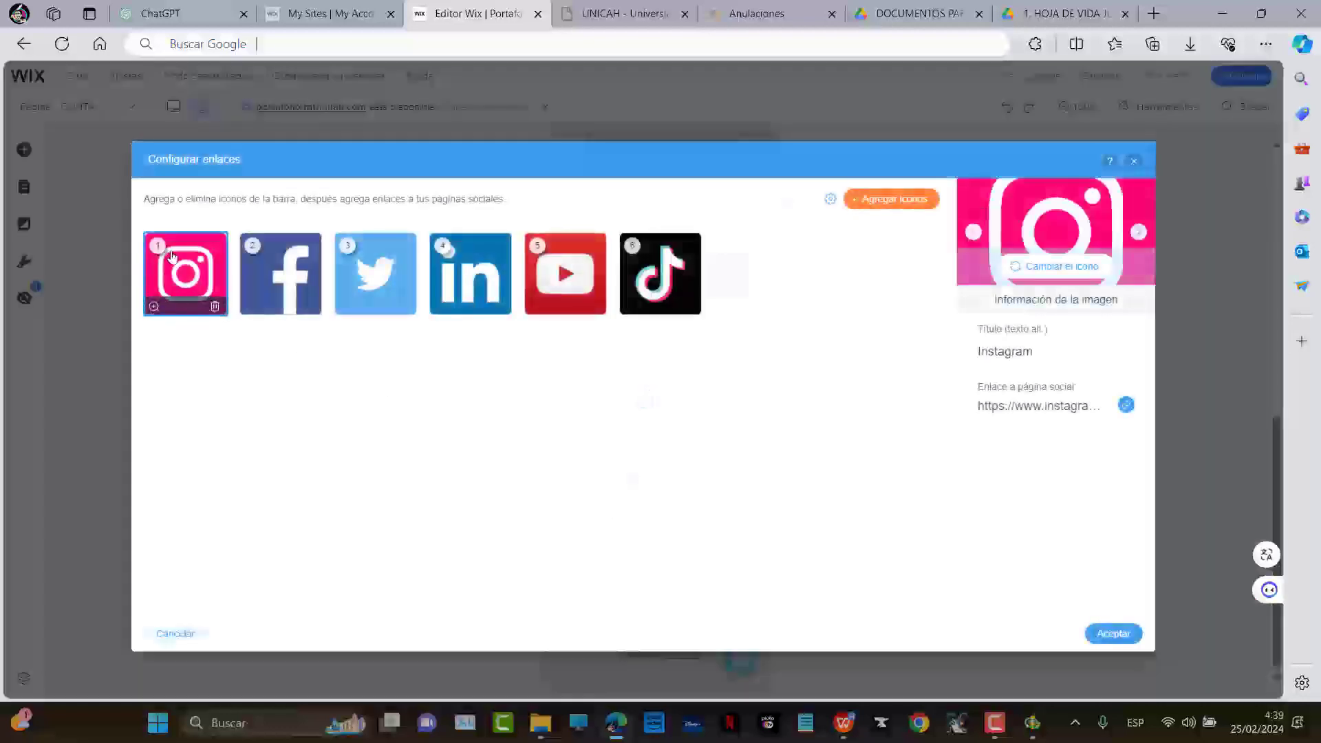
{"action": "left_click_drag", "start_coordinate": [475, 286], "coordinate": [517, 309]}
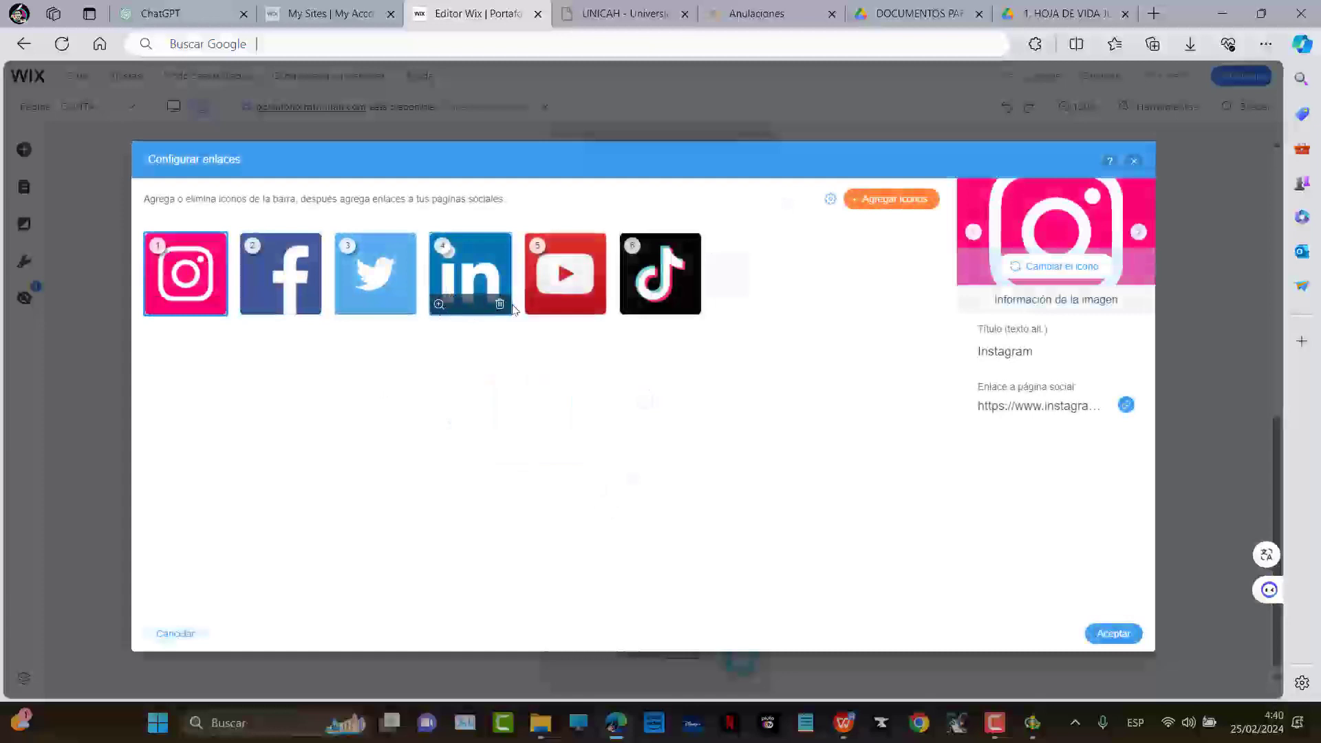
{"action": "left_click", "coordinate": [891, 199]}
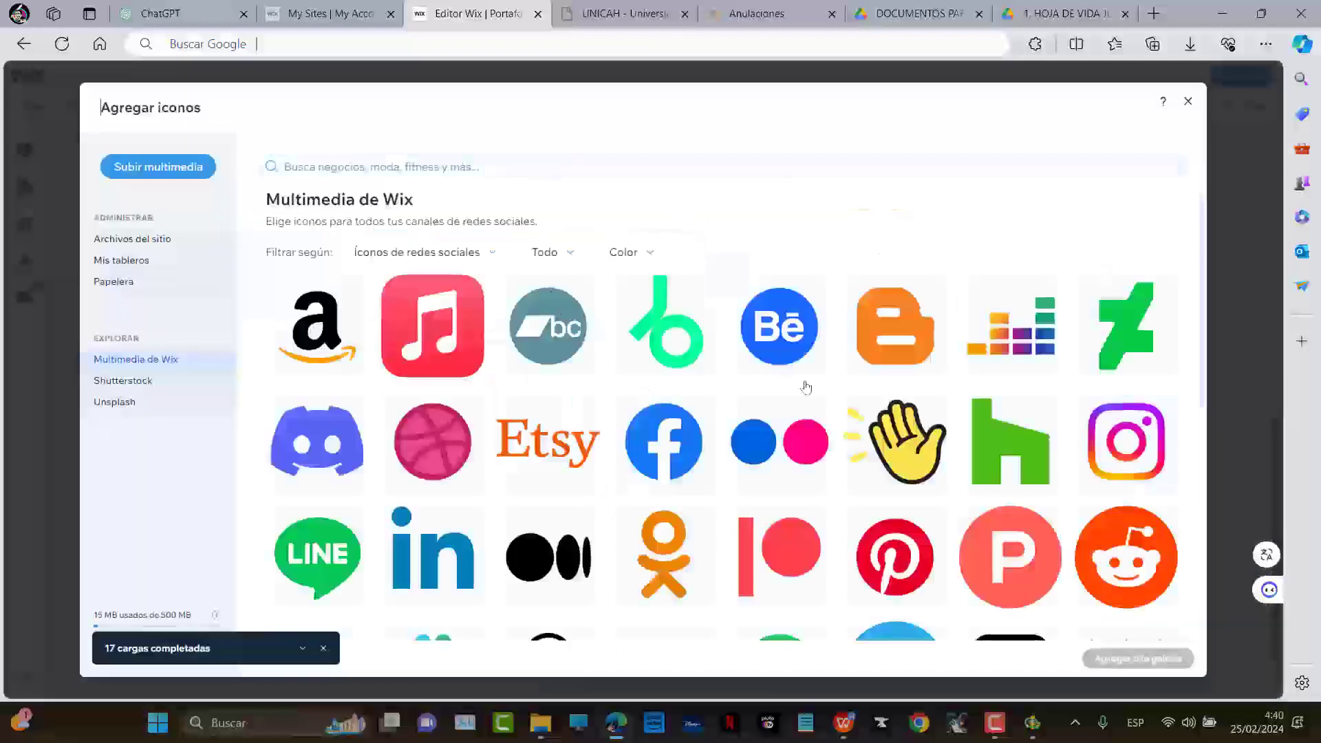
{"action": "left_click", "coordinate": [329, 444]}
{"action": "scroll", "coordinate": [825, 461], "scroll_direction": "down", "scroll_amount": 4}
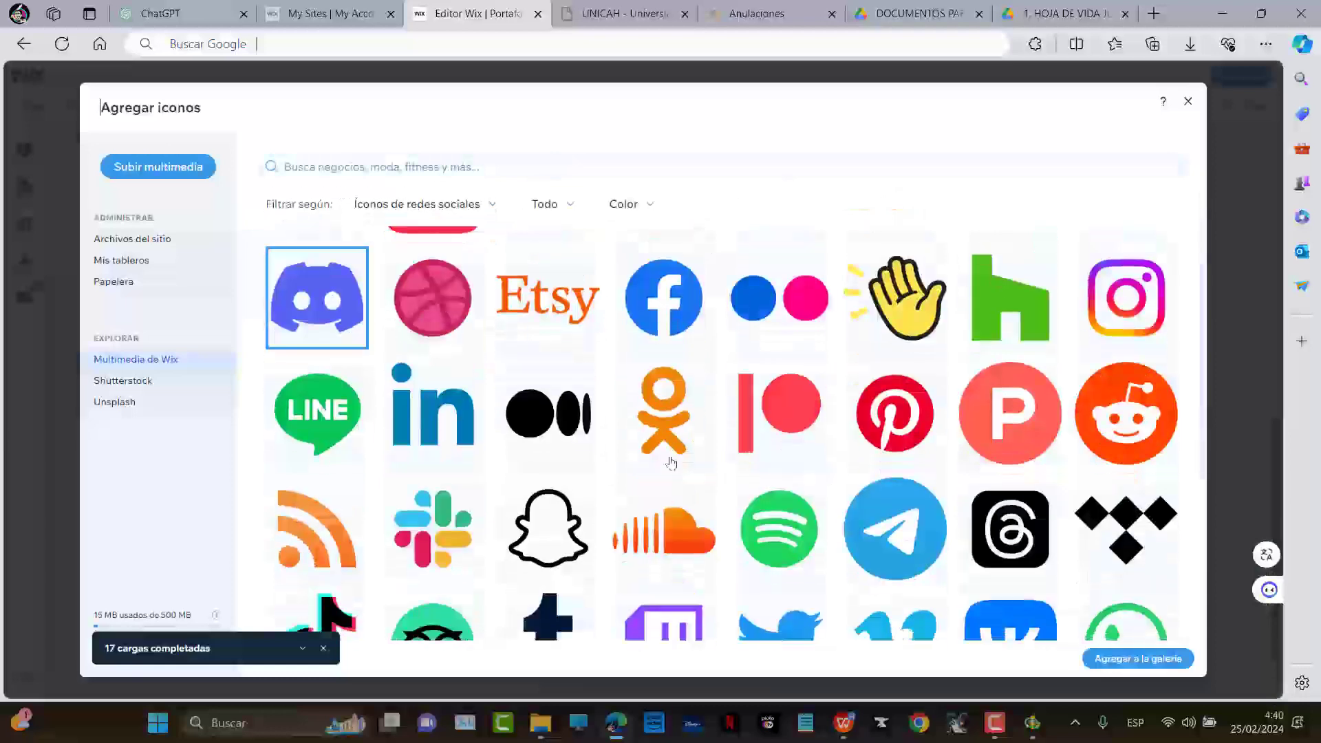
{"action": "scroll", "coordinate": [740, 452], "scroll_direction": "down", "scroll_amount": 4}
{"action": "scroll", "coordinate": [826, 371], "scroll_direction": "up", "scroll_amount": 1}
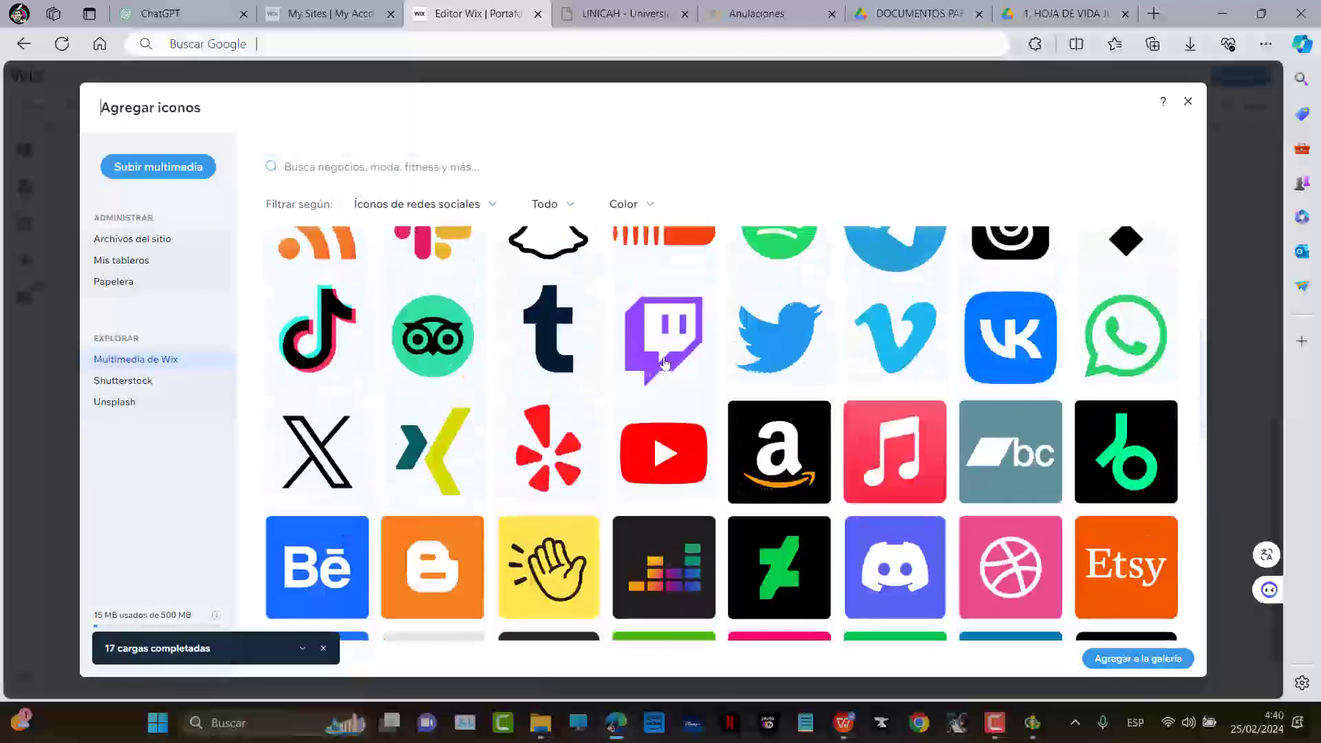
{"action": "scroll", "coordinate": [720, 392], "scroll_direction": "down", "scroll_amount": 1}
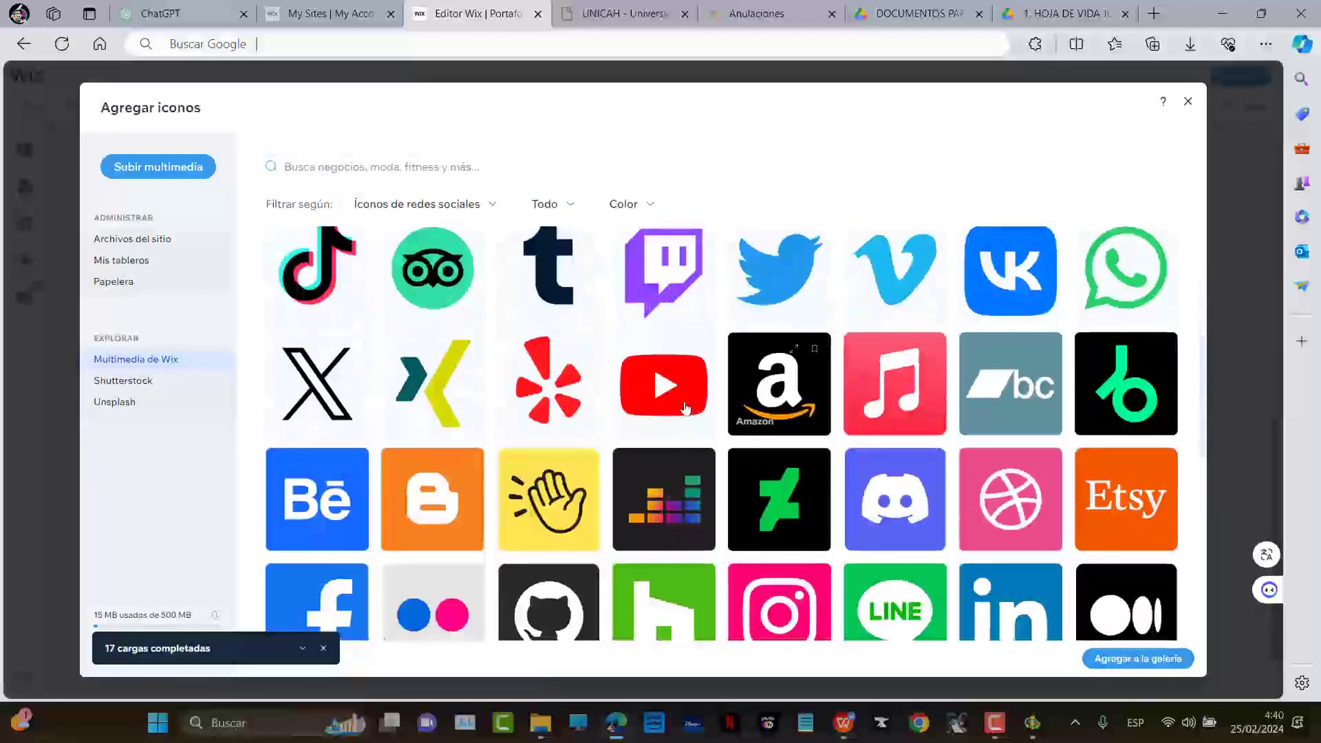
{"action": "scroll", "coordinate": [698, 432], "scroll_direction": "down", "scroll_amount": 4}
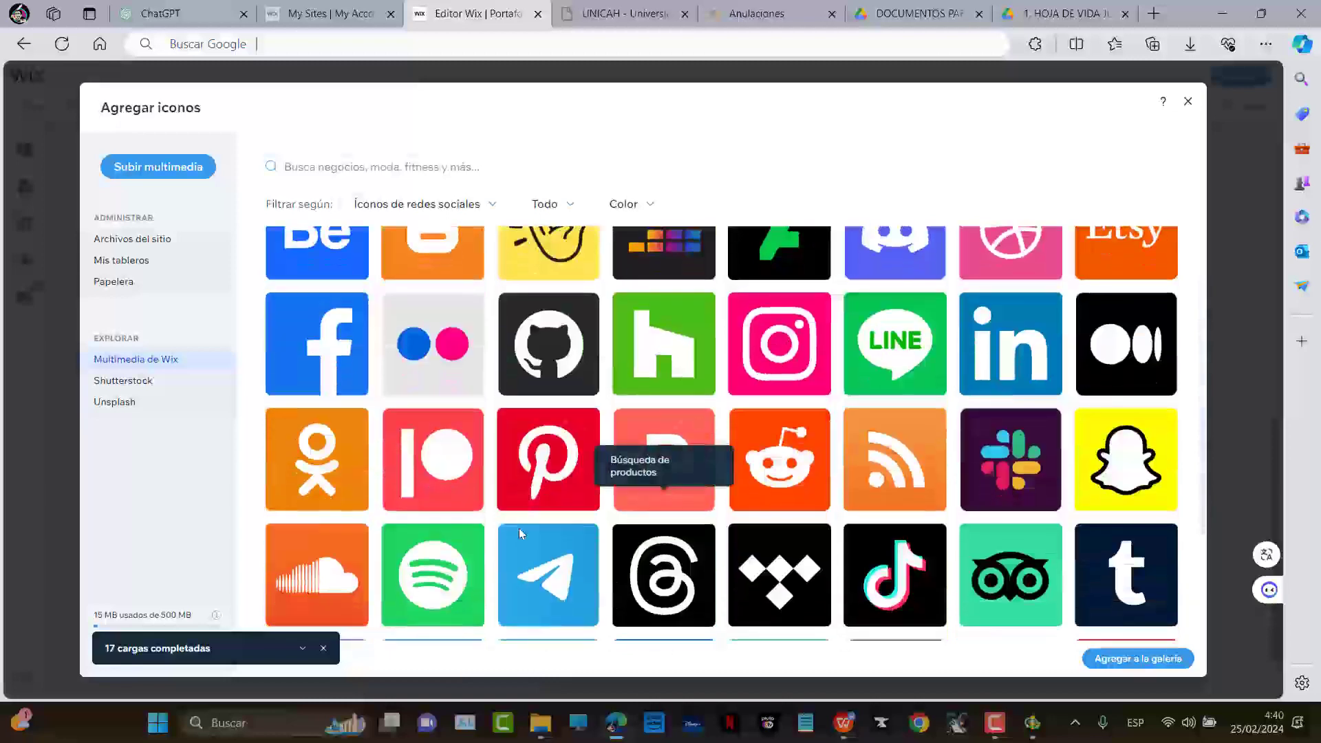
{"action": "scroll", "coordinate": [749, 504], "scroll_direction": "down", "scroll_amount": 2}
{"action": "scroll", "coordinate": [749, 504], "scroll_direction": "down", "scroll_amount": 4}
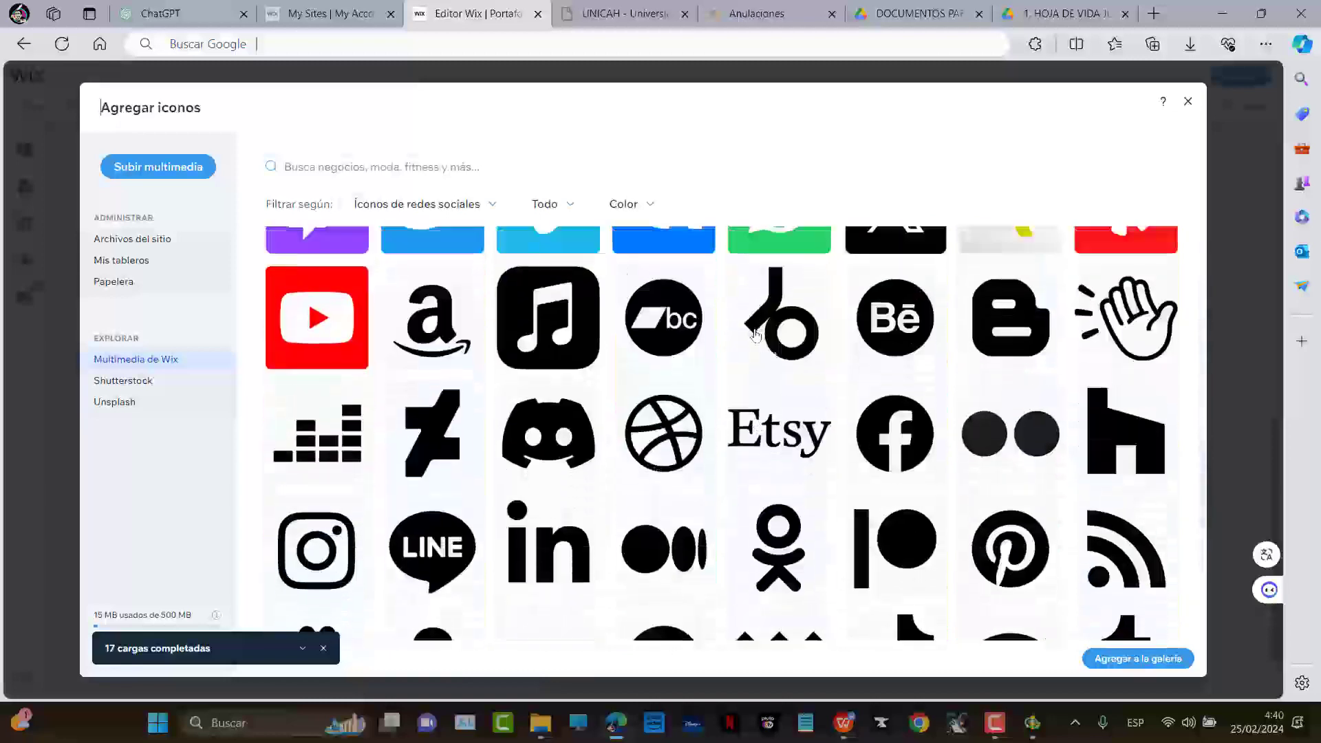
{"action": "left_click", "coordinate": [1136, 659]}
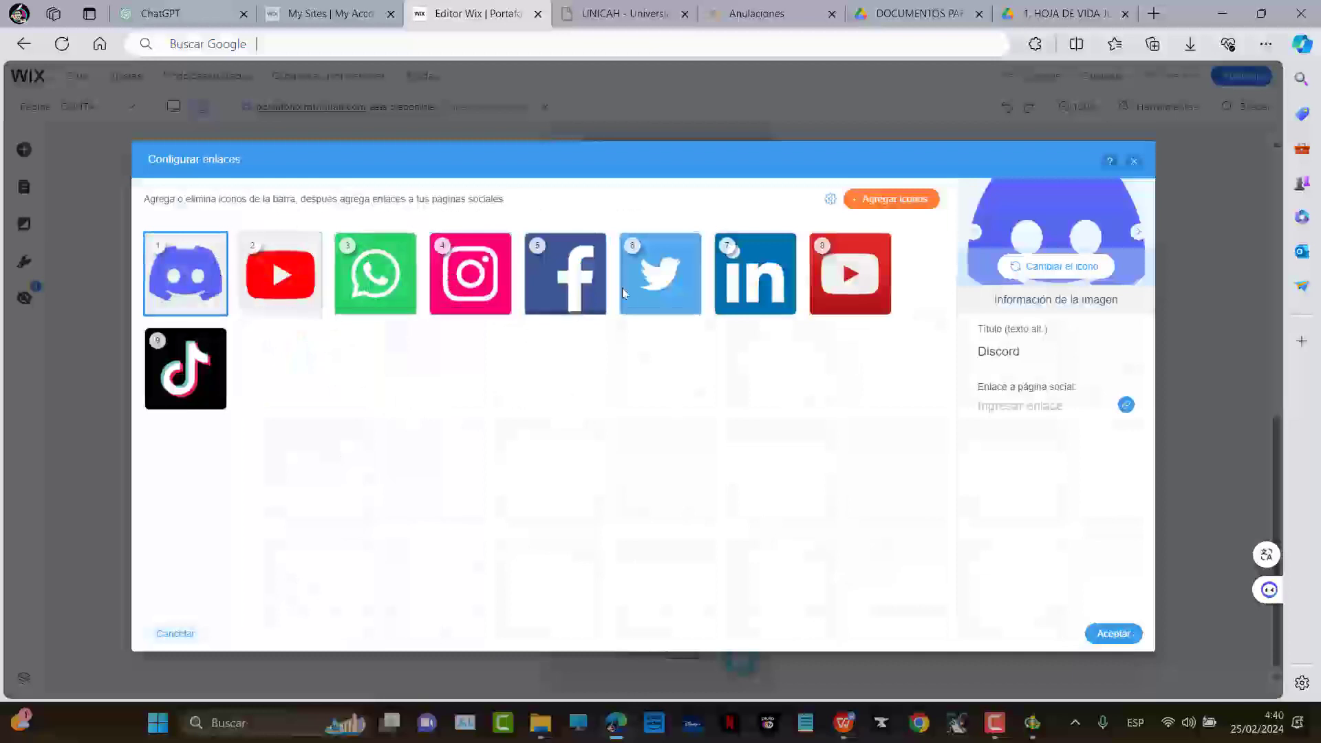
{"action": "left_click", "coordinate": [1108, 632]}
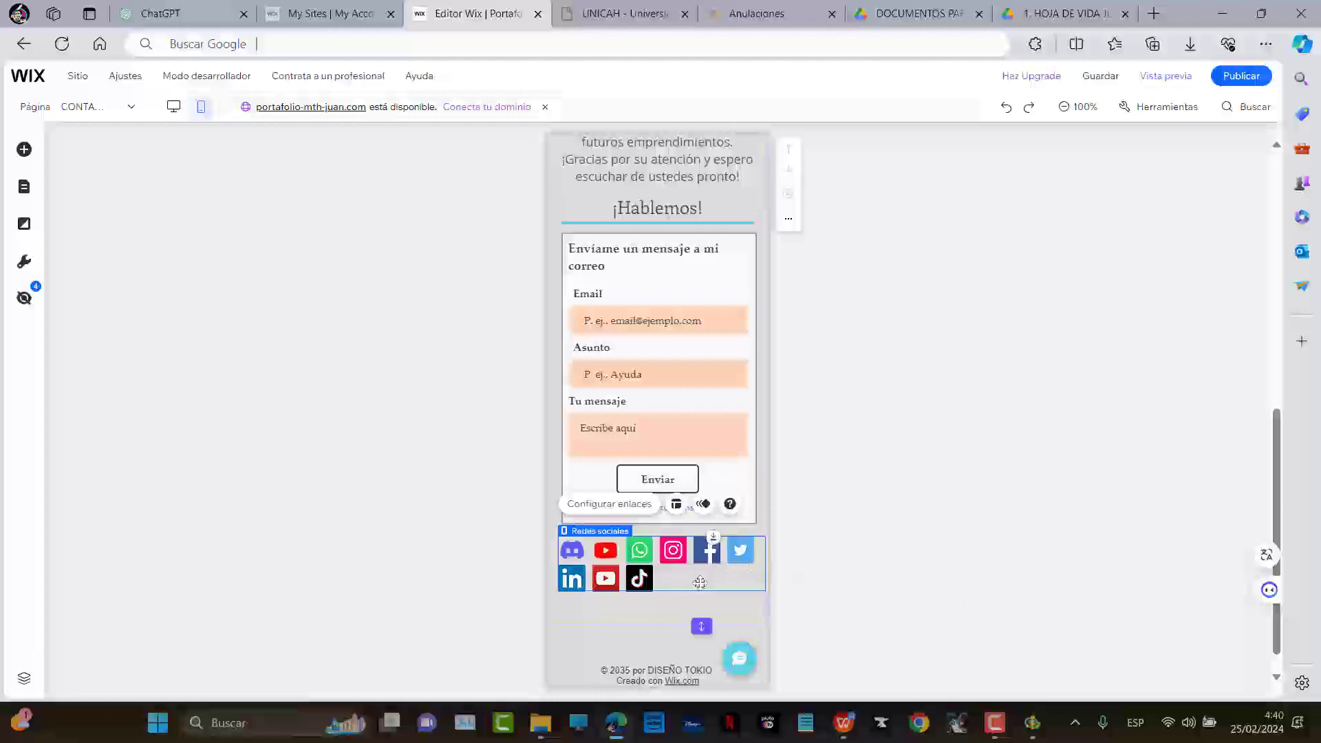
Give the social bar the Volar animation and the contact form Expandir
{"action": "left_click", "coordinate": [703, 505]}
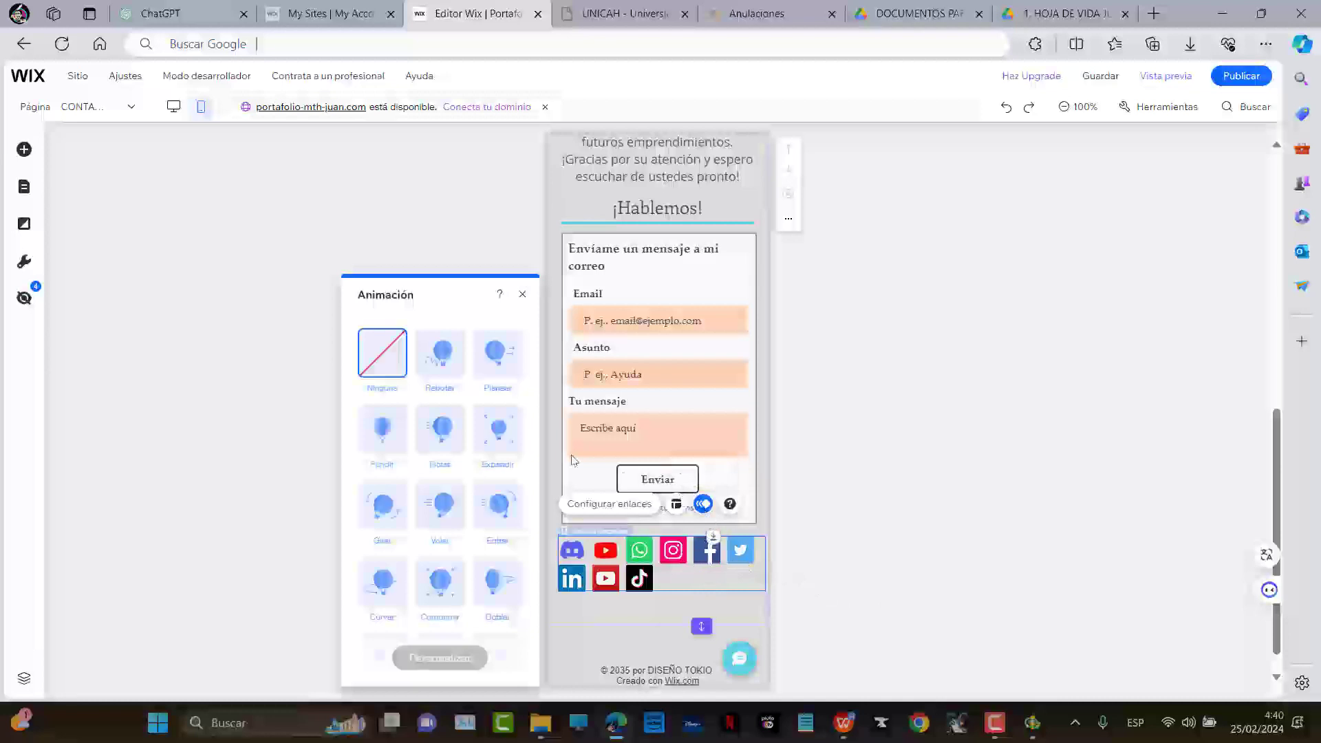
{"action": "left_click", "coordinate": [441, 365]}
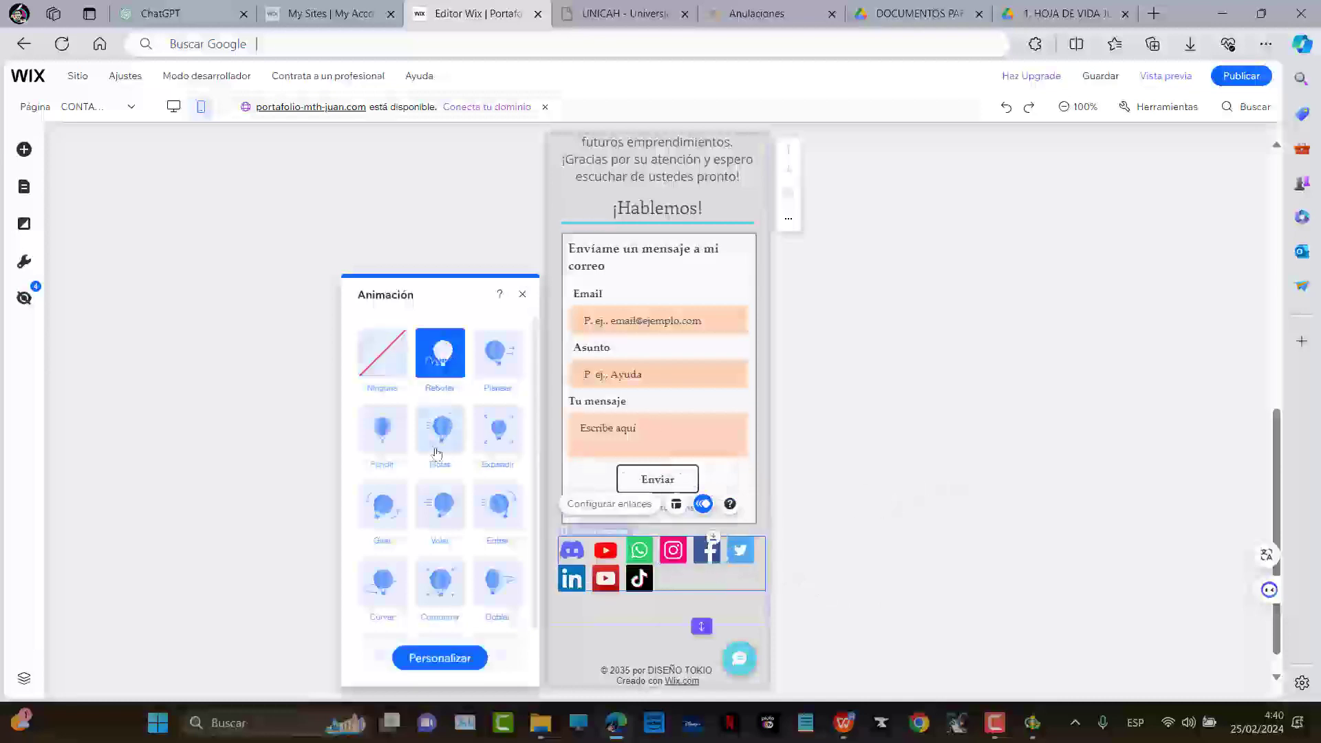
{"action": "left_click", "coordinate": [439, 504]}
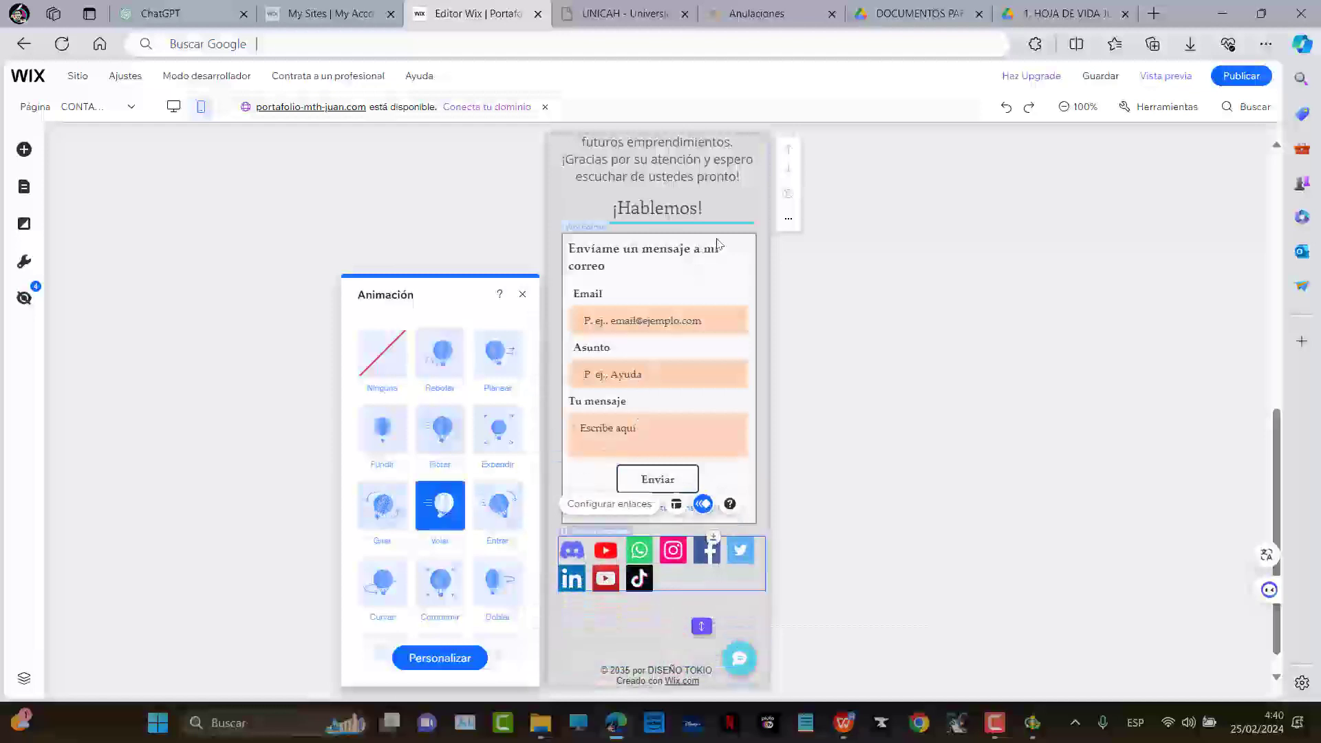
{"action": "left_click", "coordinate": [733, 296]}
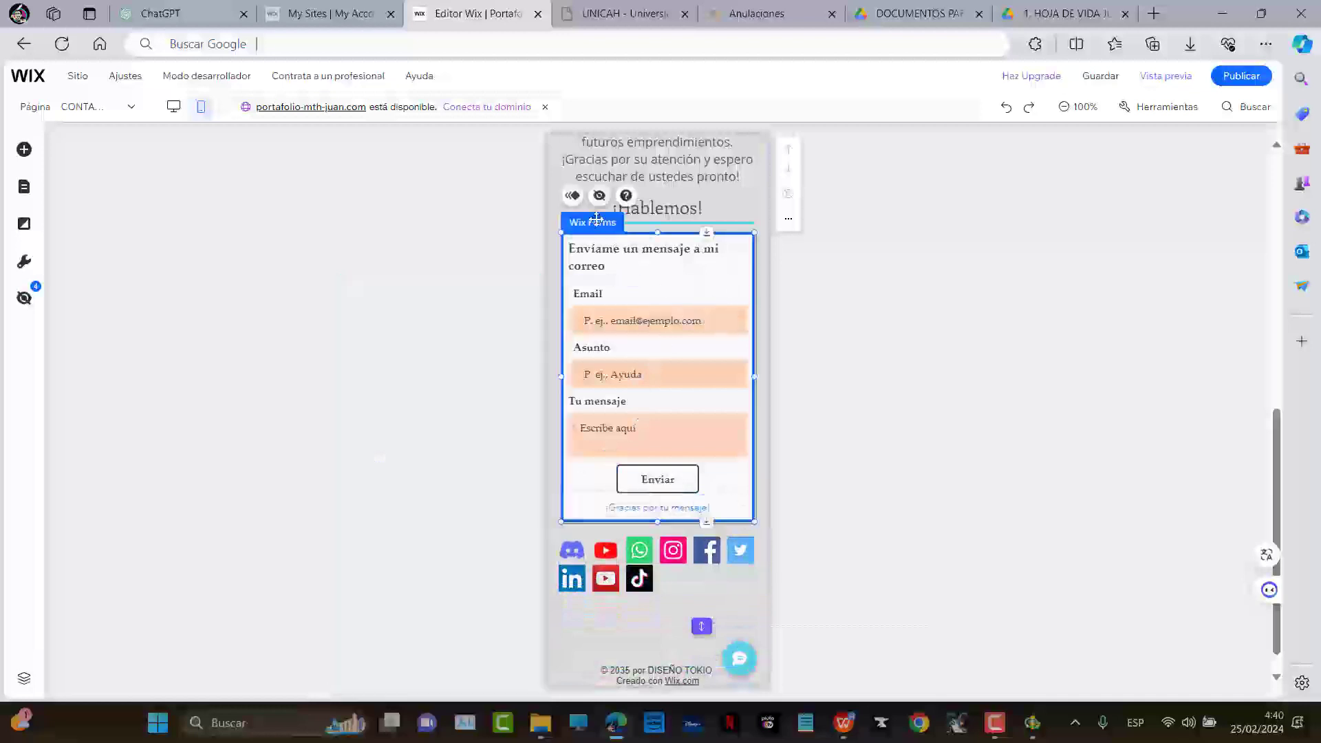
{"action": "left_click", "coordinate": [572, 195]}
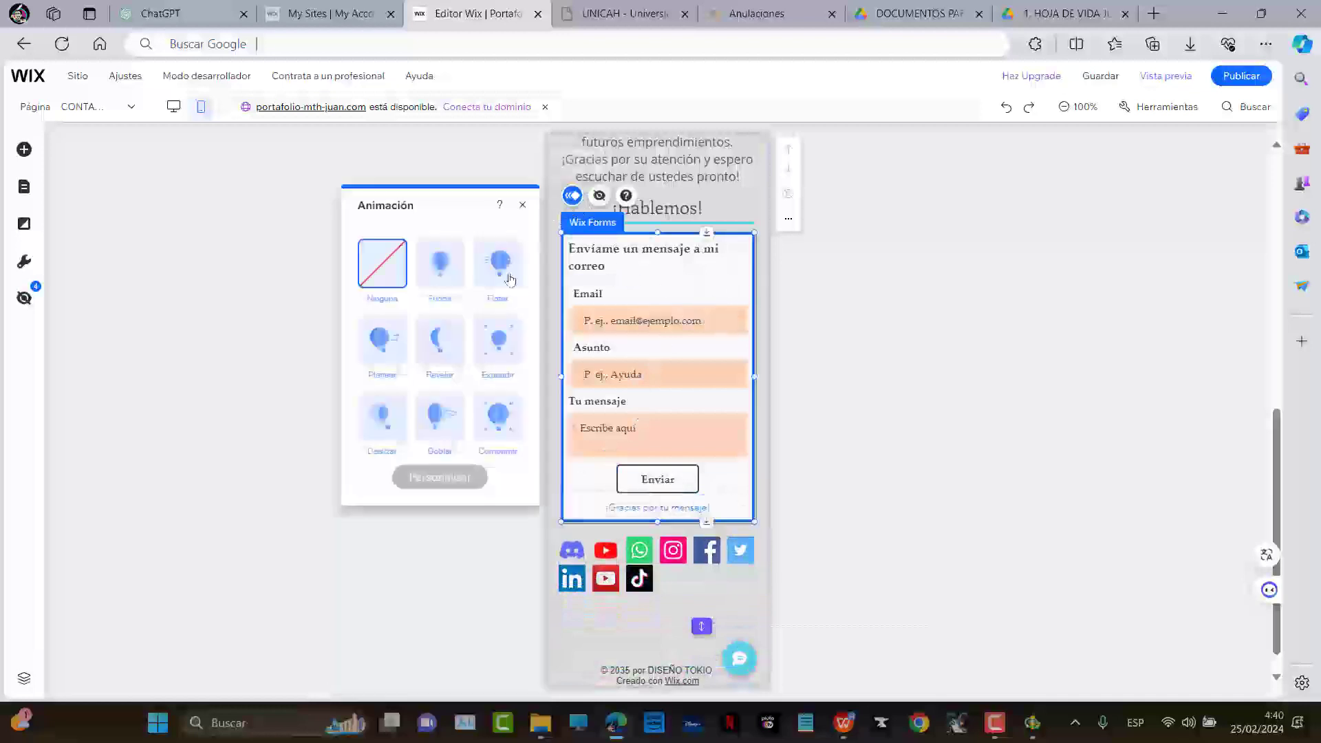
{"action": "left_click", "coordinate": [506, 355]}
Give the portrait image the Curvar animation and preview the site
{"action": "scroll", "coordinate": [804, 399], "scroll_direction": "up", "scroll_amount": 5}
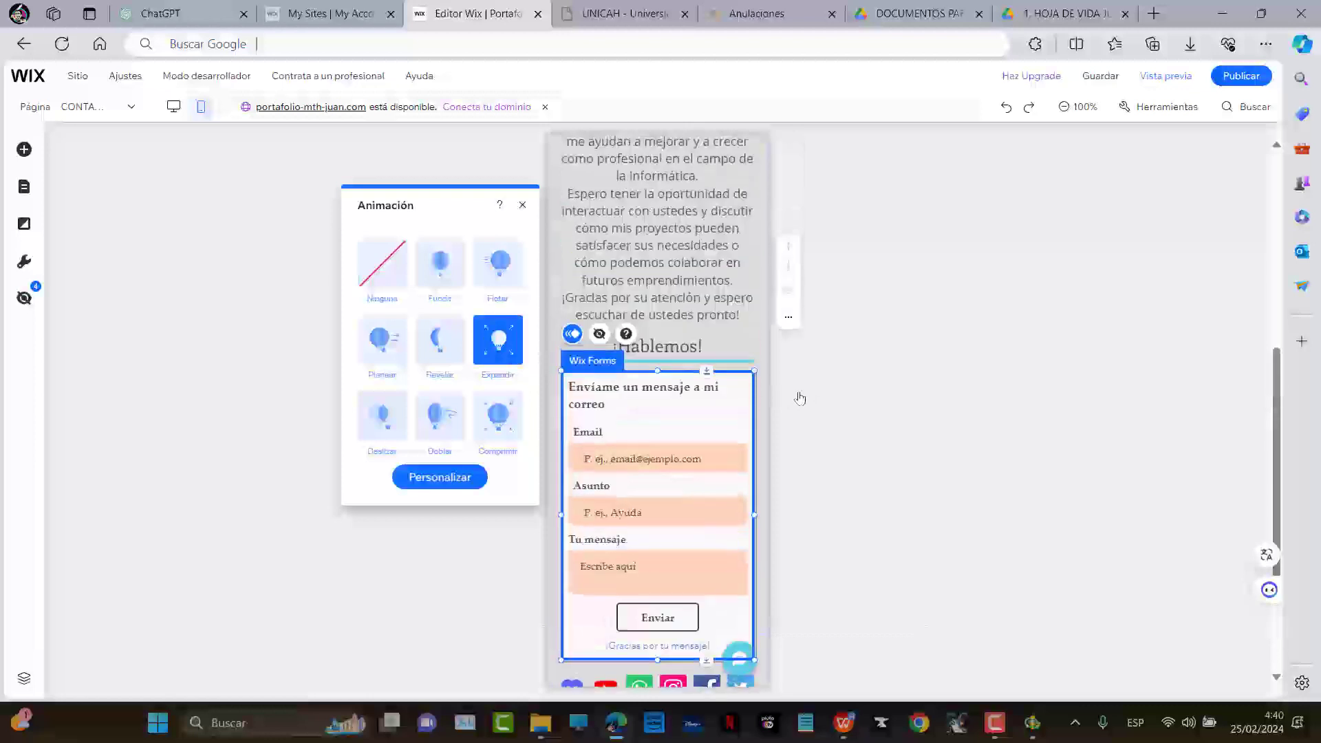
{"action": "scroll", "coordinate": [814, 329], "scroll_direction": "up", "scroll_amount": 3}
{"action": "left_click", "coordinate": [656, 322]}
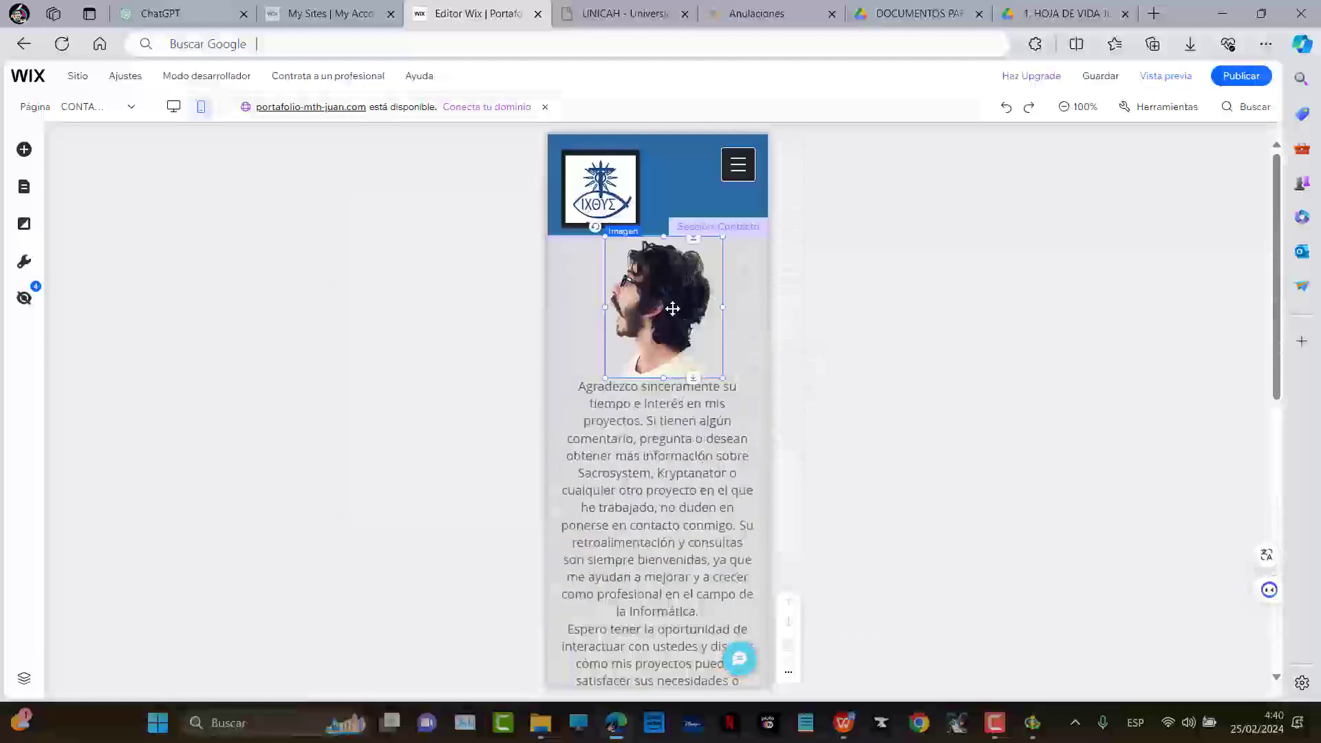
{"action": "left_click", "coordinate": [671, 409]}
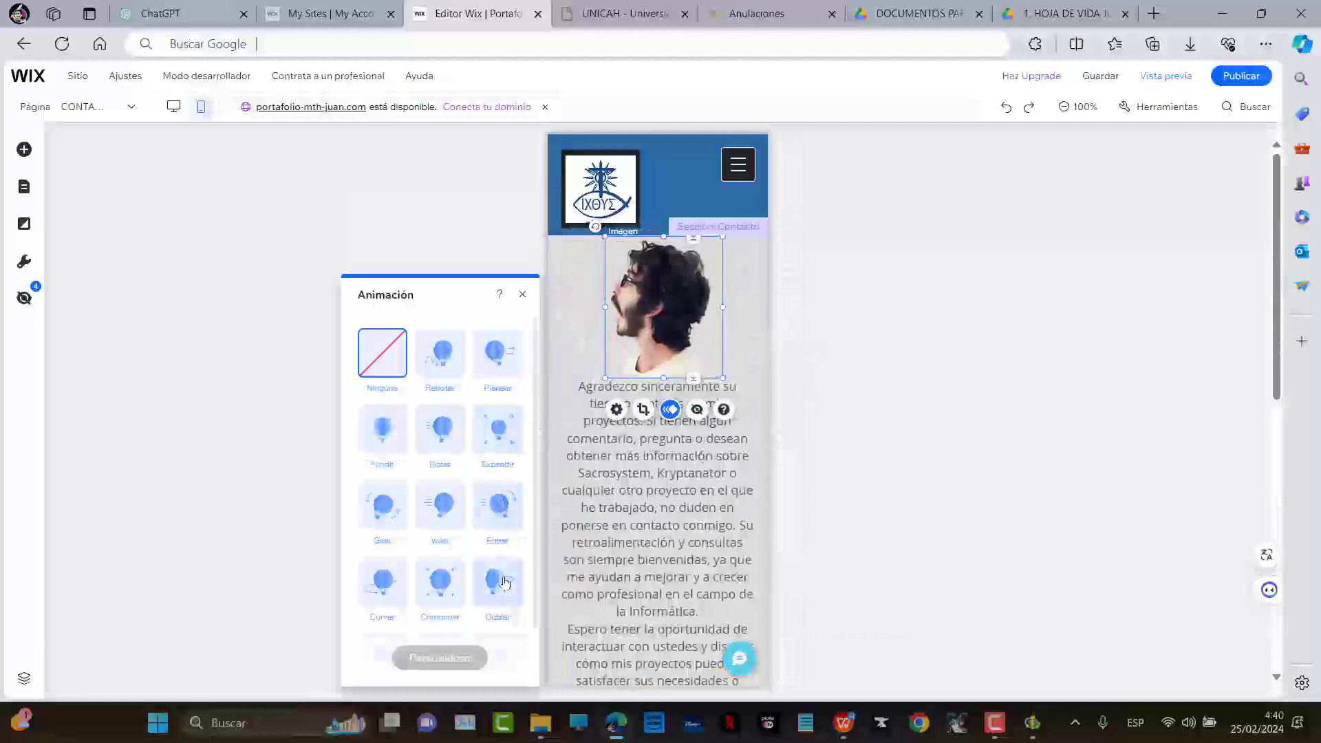
{"action": "left_click", "coordinate": [382, 586]}
{"action": "left_click", "coordinate": [1167, 76]}
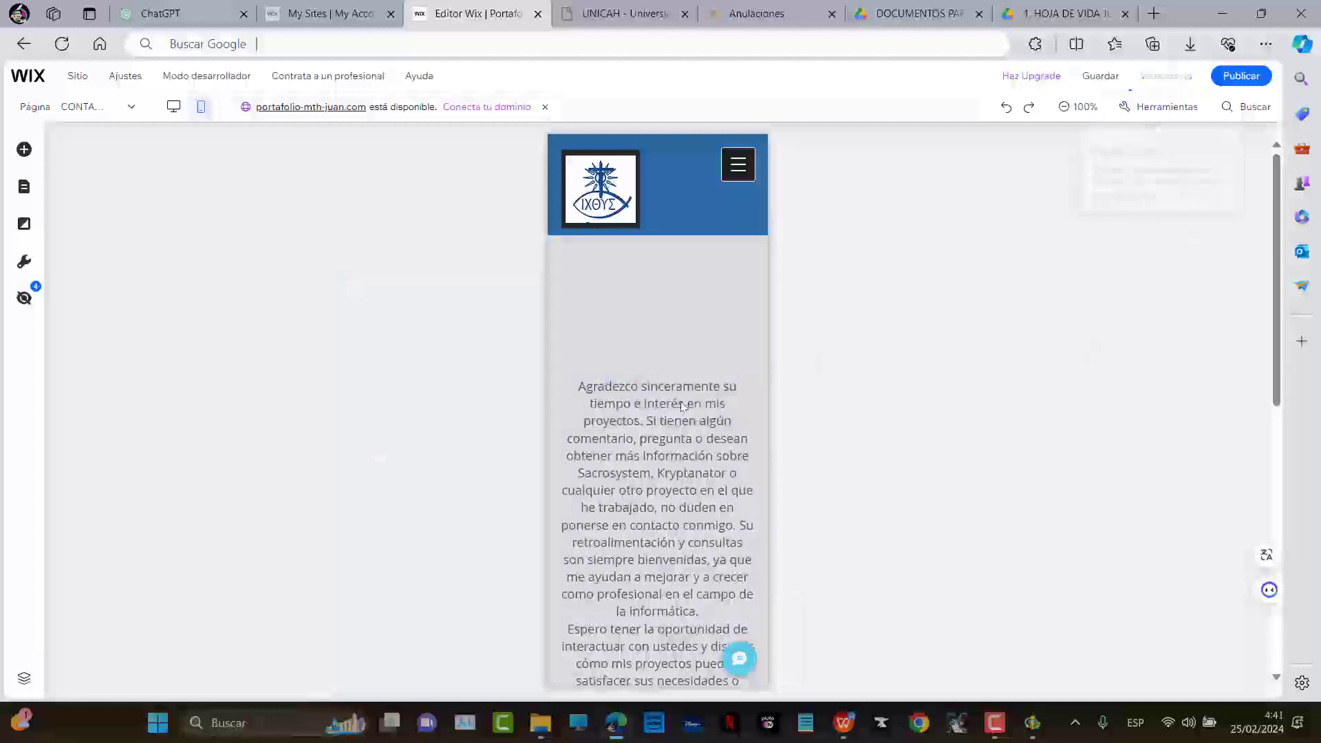
{"action": "scroll", "coordinate": [706, 398], "scroll_direction": "down", "scroll_amount": 10}
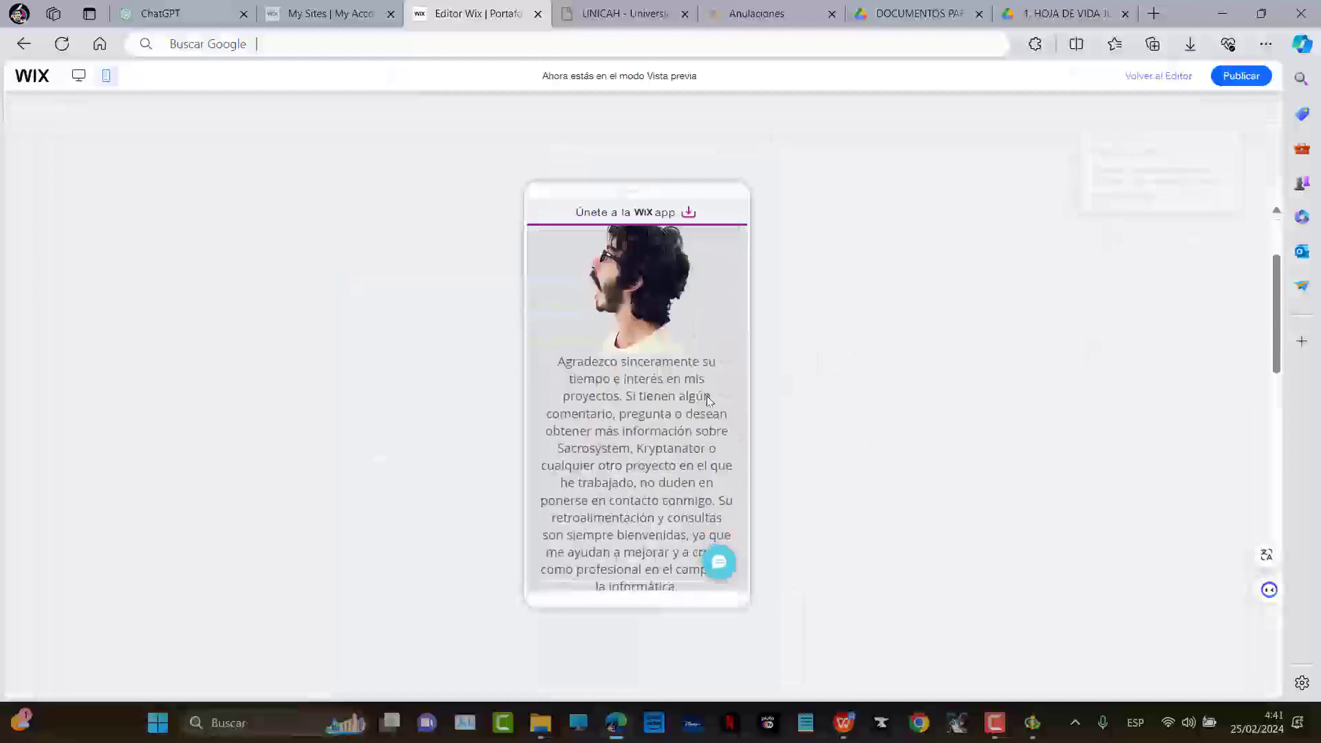
{"action": "scroll", "coordinate": [706, 398], "scroll_direction": "down", "scroll_amount": 5}
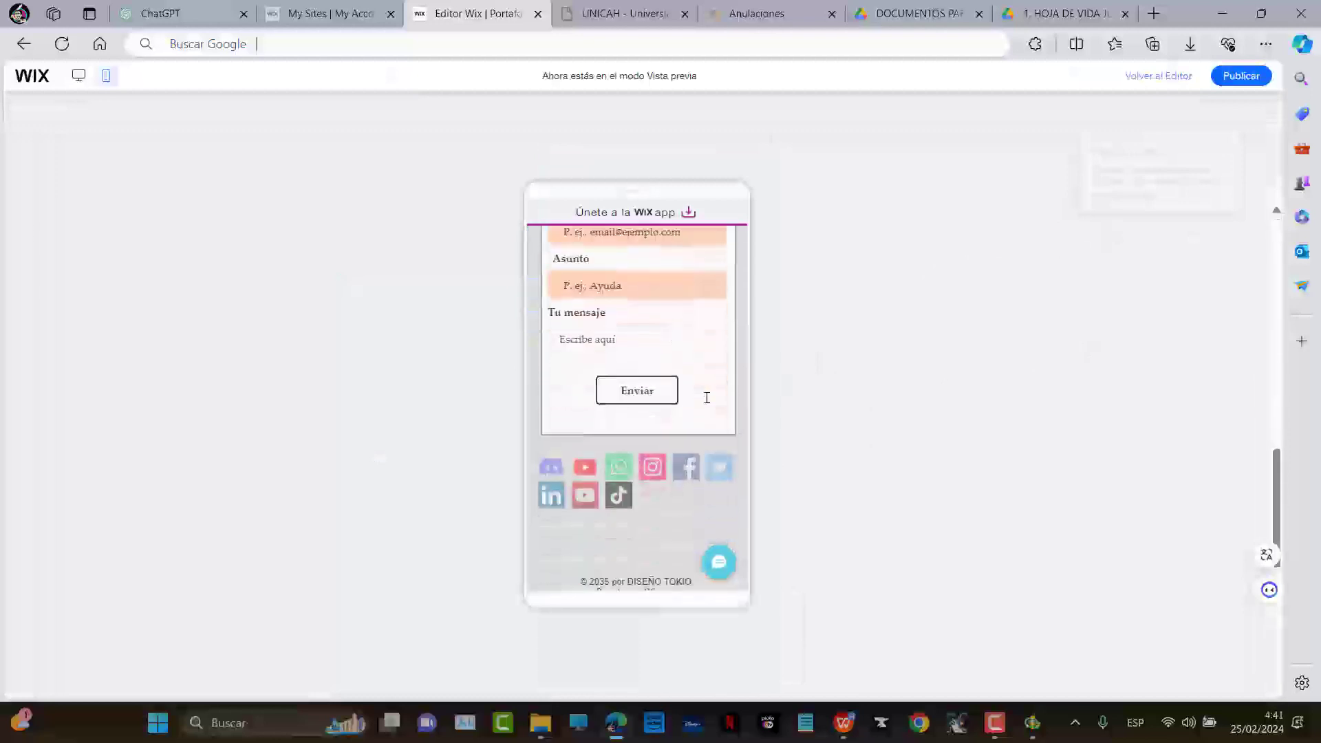
{"action": "scroll", "coordinate": [706, 398], "scroll_direction": "up", "scroll_amount": 15}
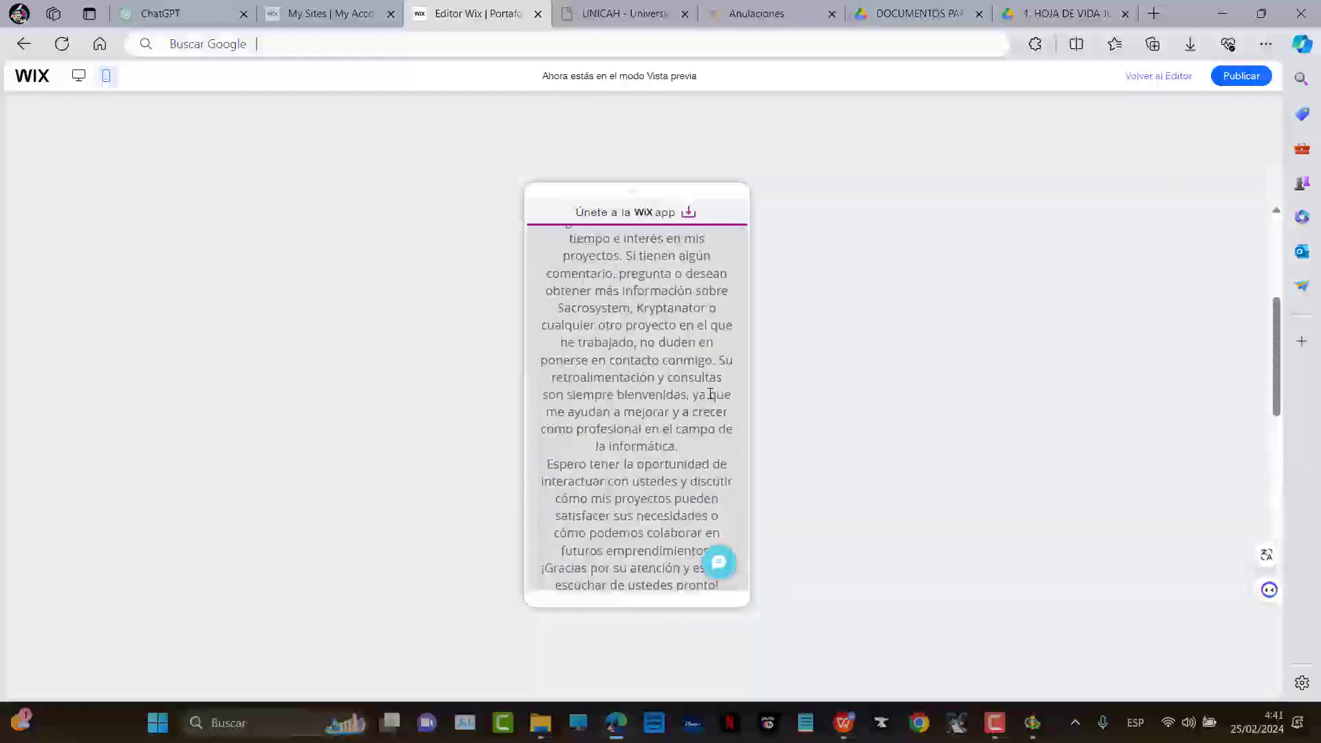
{"action": "scroll", "coordinate": [712, 397], "scroll_direction": "up", "scroll_amount": 1}
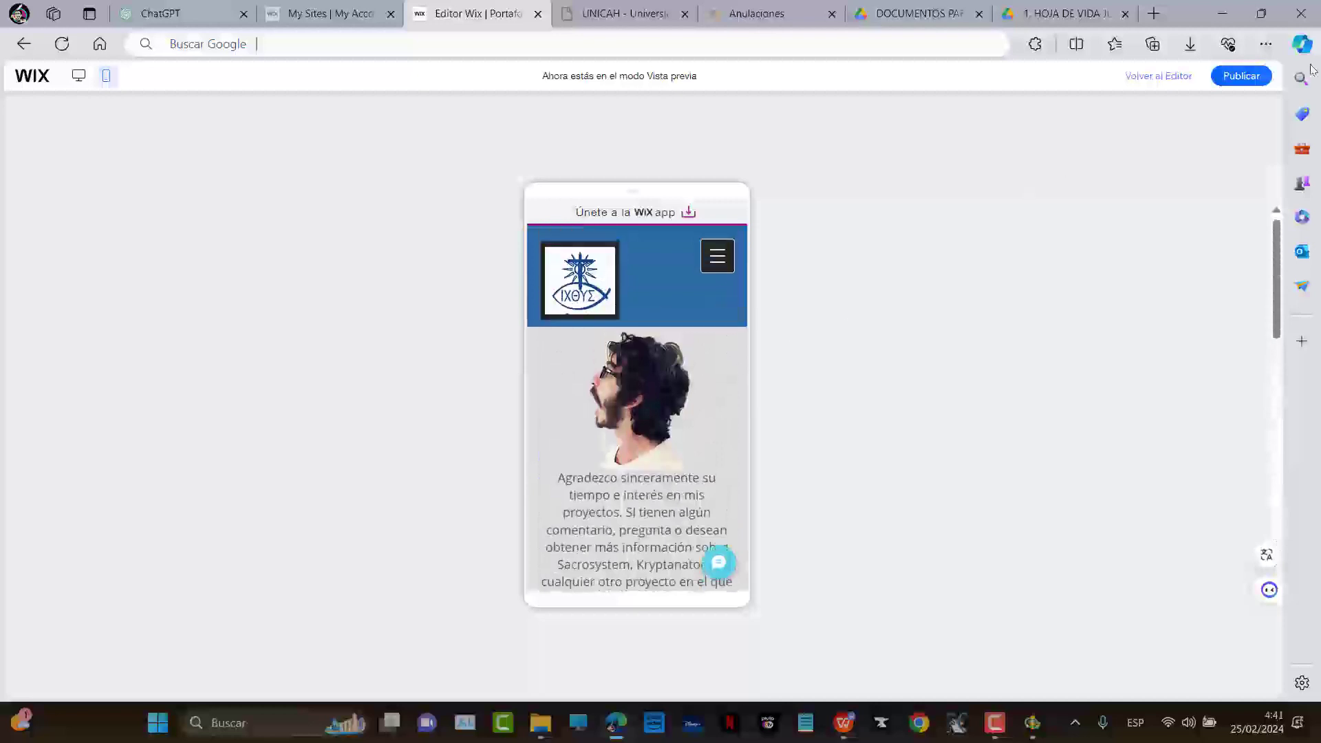
{"action": "left_click", "coordinate": [1158, 76]}
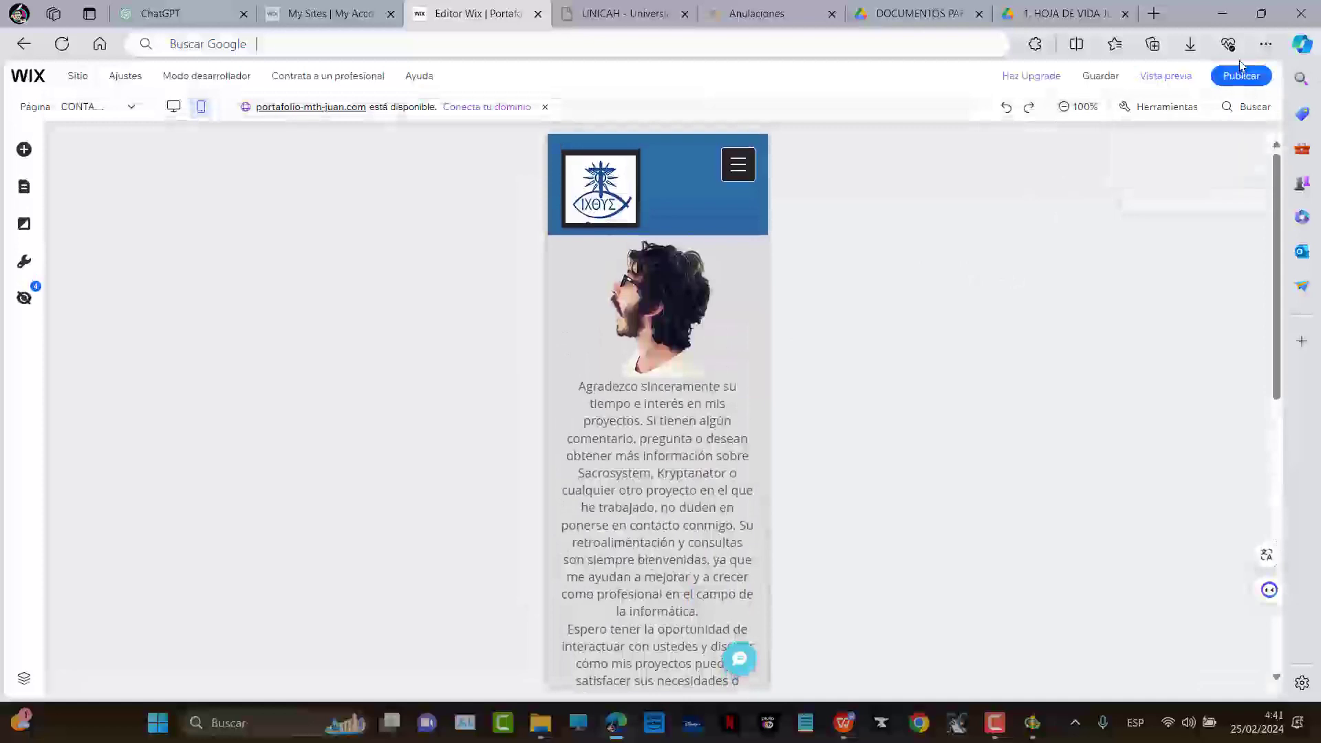
Publish the site from desktop view and open its live wixsite address in a new tab
{"action": "left_click", "coordinate": [173, 108]}
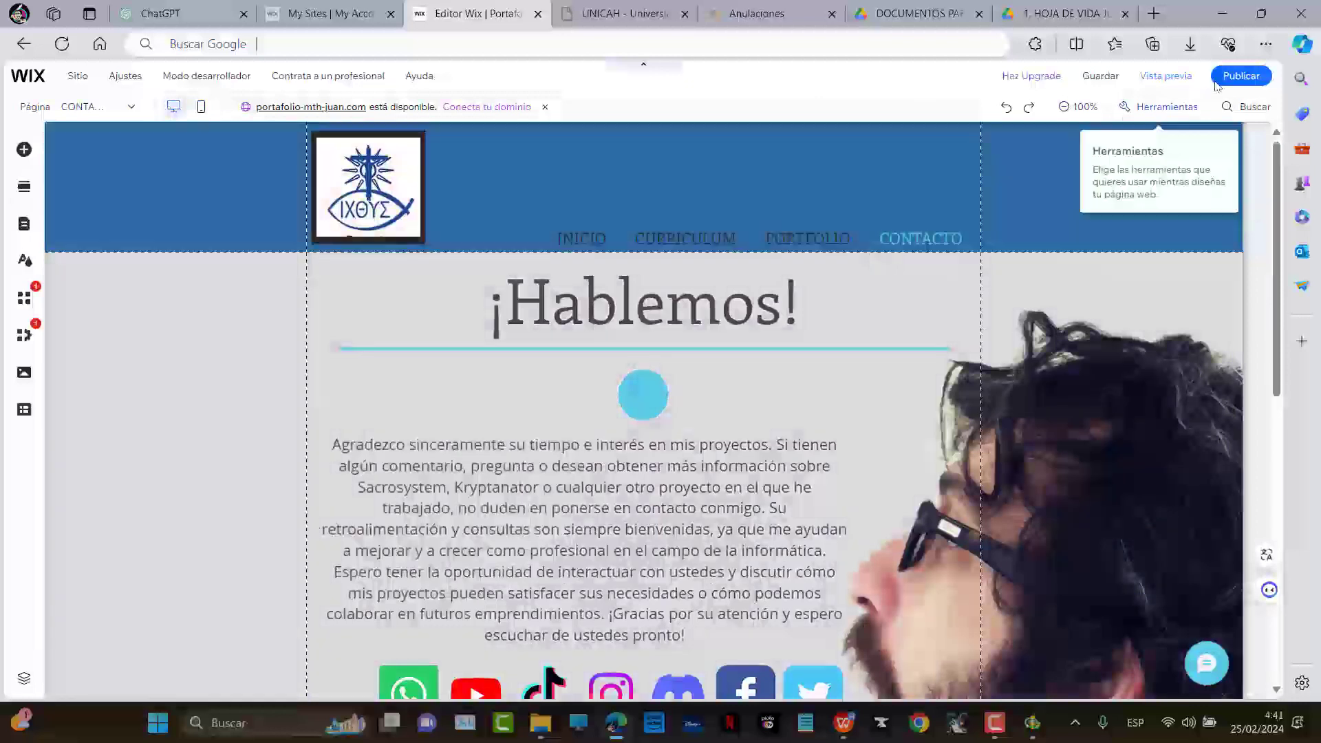
{"action": "left_click", "coordinate": [1242, 76]}
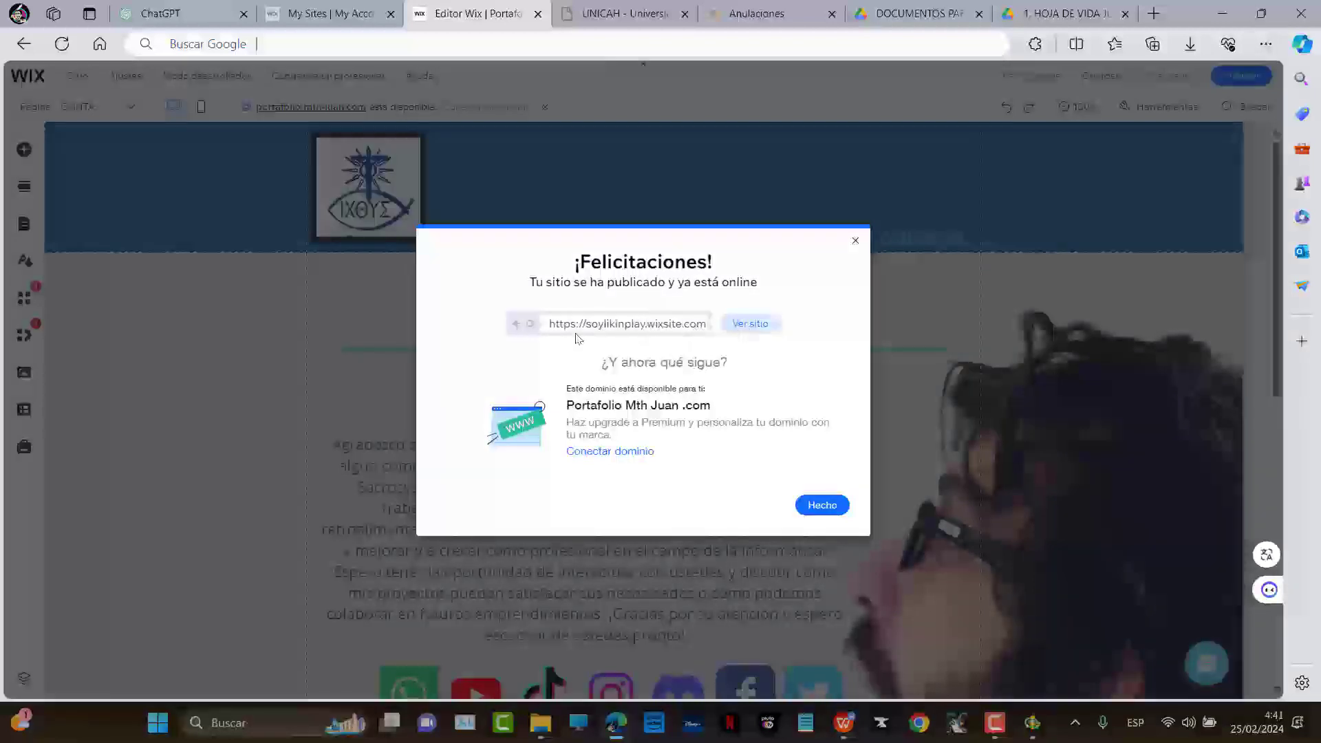
{"action": "left_click_drag", "start_coordinate": [627, 325], "coordinate": [766, 322]}
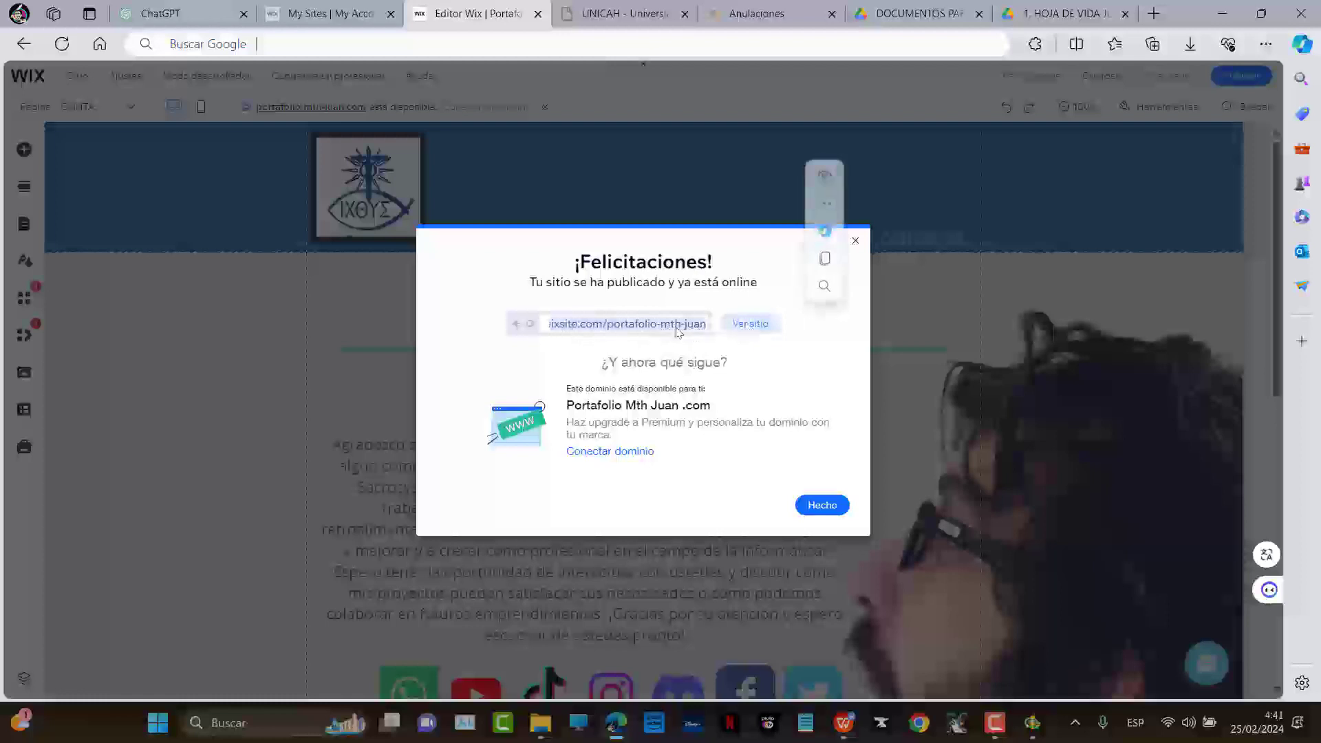
{"action": "triple_click", "coordinate": [681, 332]}
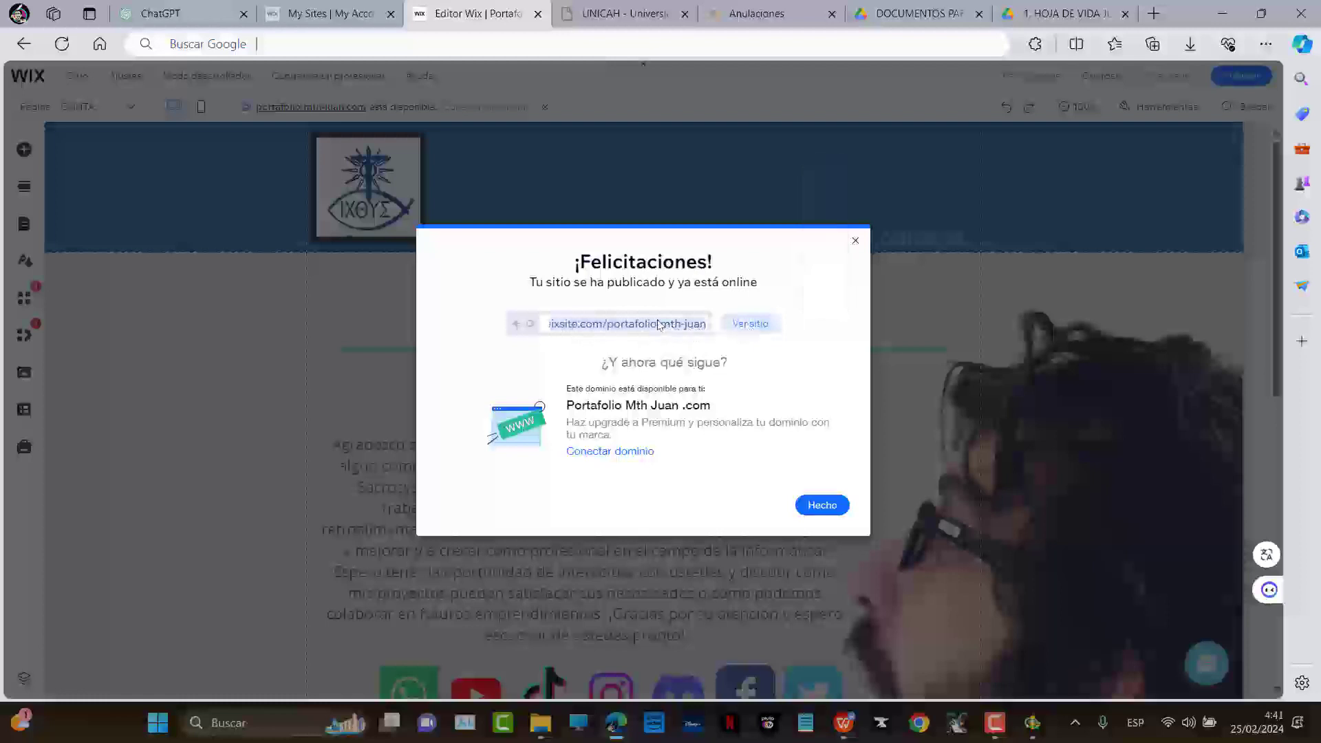
{"action": "left_click", "coordinate": [747, 327]}
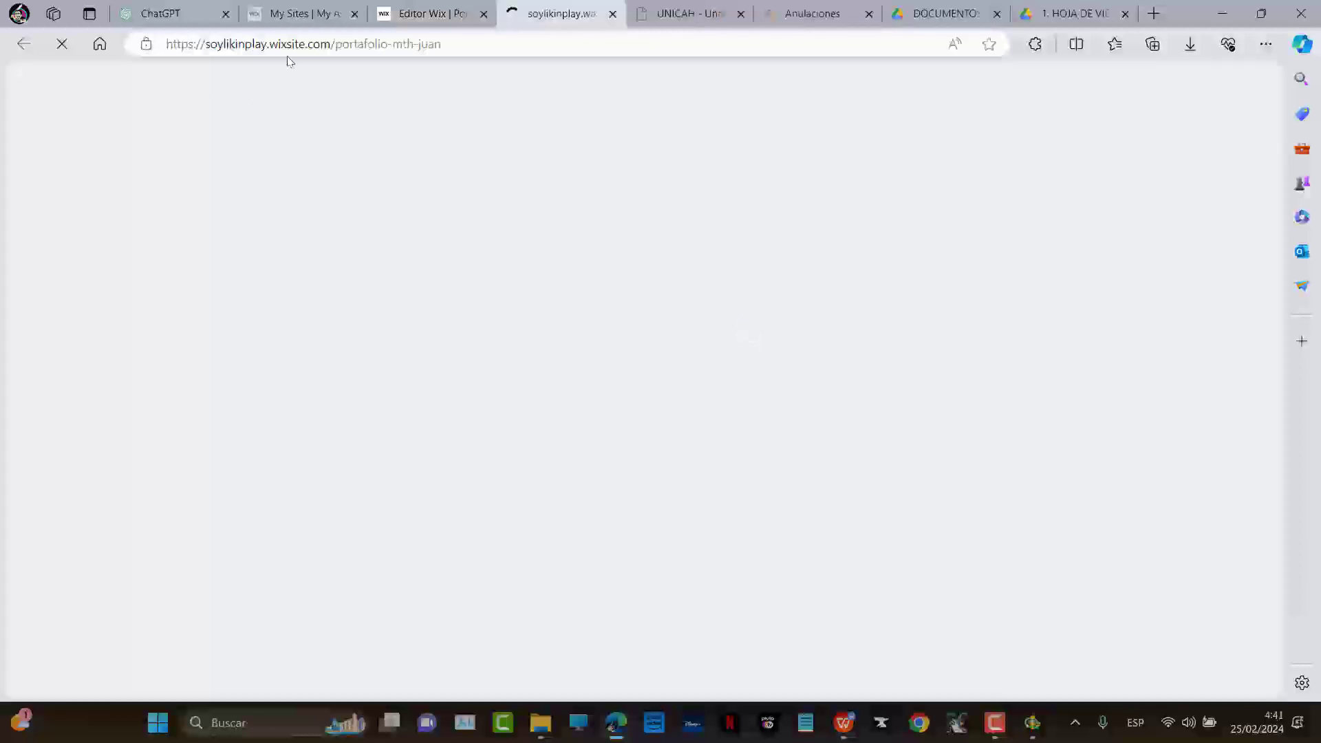
Browse the live site's home page and CURRICULUM page
{"action": "left_click", "coordinate": [381, 45]}
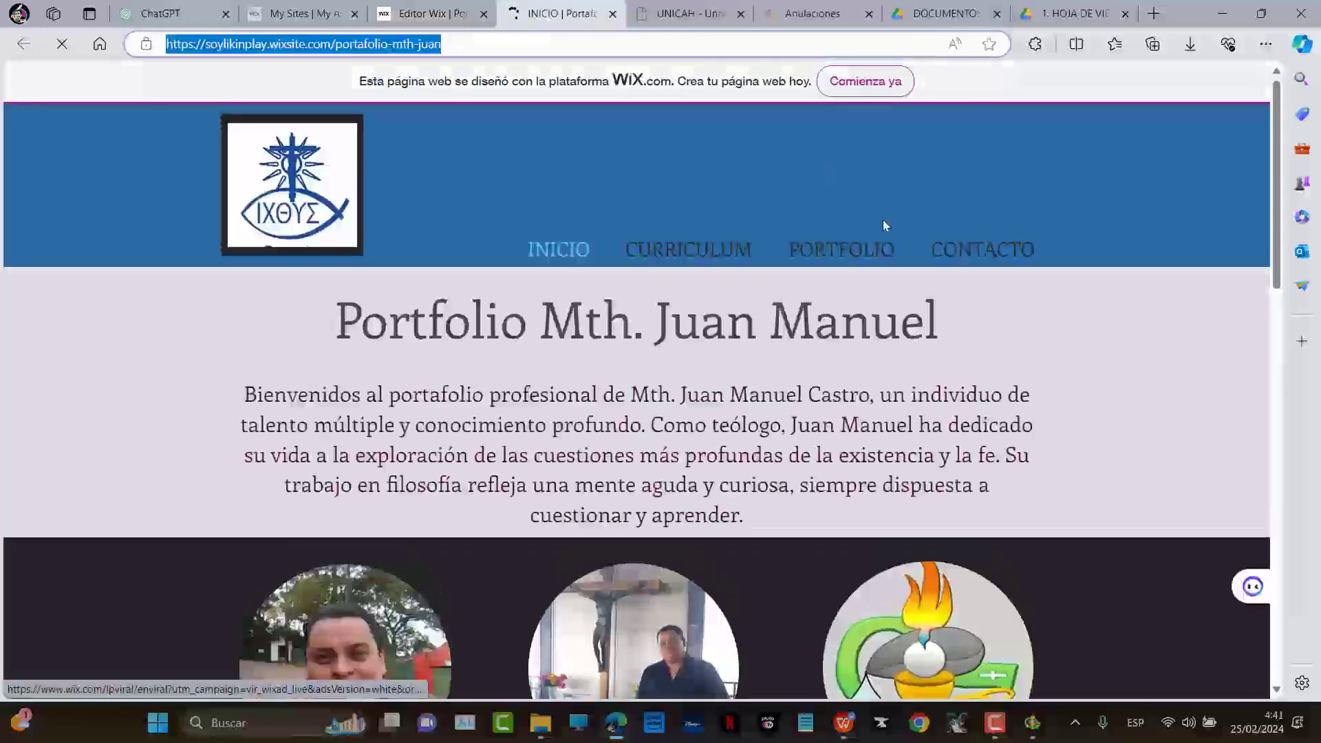
{"action": "scroll", "coordinate": [887, 228], "scroll_direction": "down", "scroll_amount": 2}
{"action": "scroll", "coordinate": [844, 266], "scroll_direction": "down", "scroll_amount": 4}
{"action": "scroll", "coordinate": [758, 285], "scroll_direction": "up", "scroll_amount": 6}
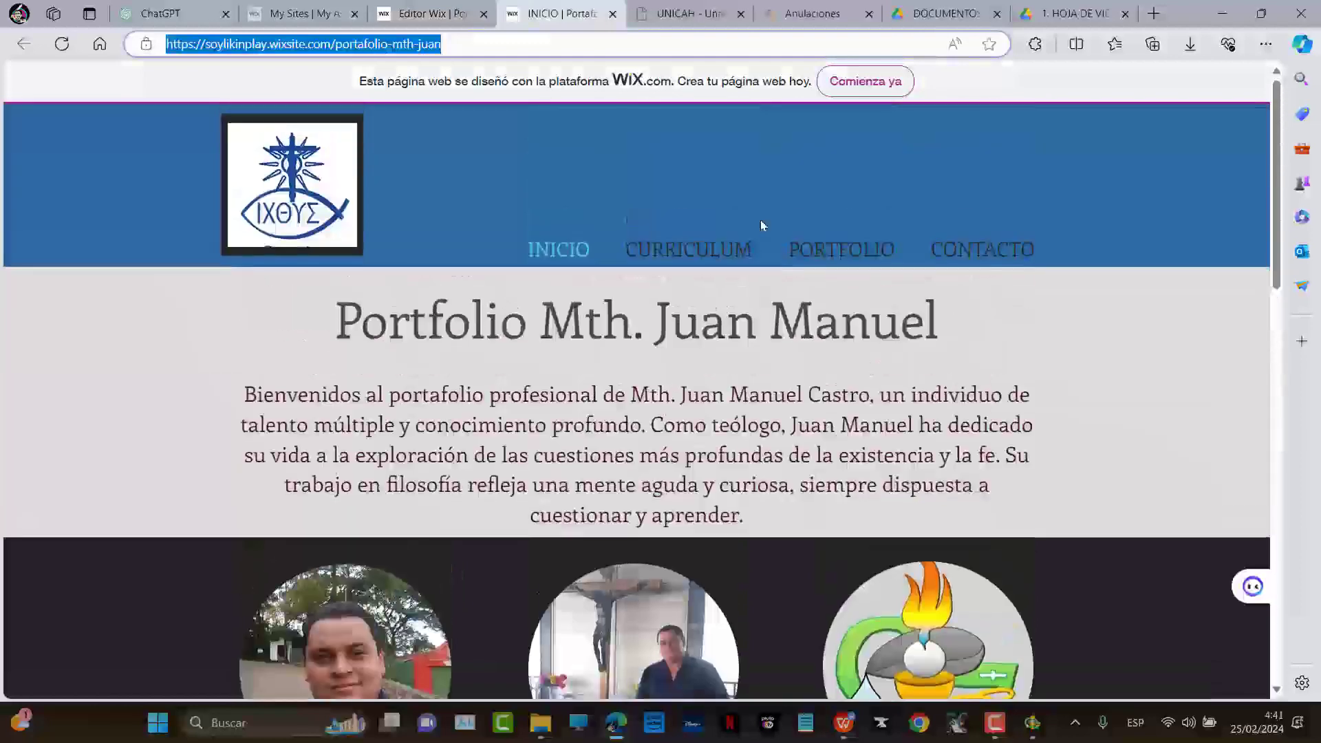
{"action": "left_click", "coordinate": [690, 252]}
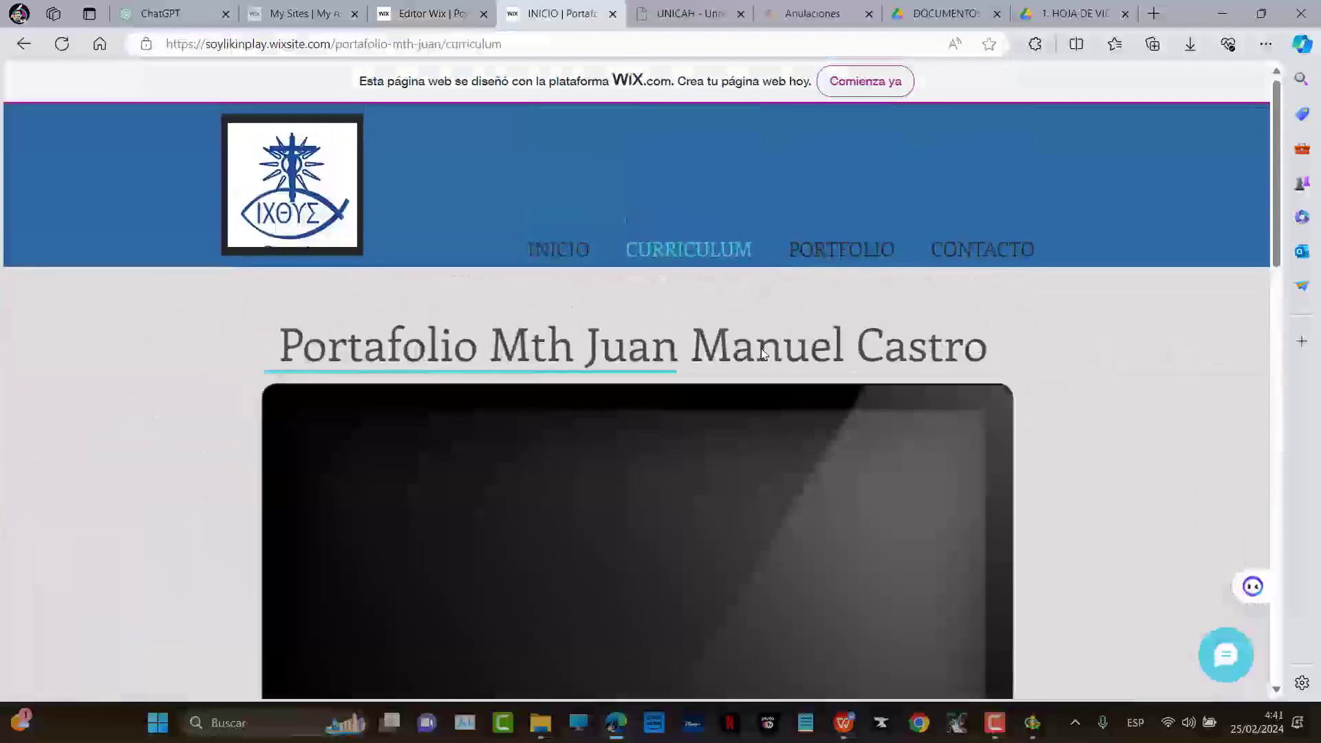
{"action": "scroll", "coordinate": [1125, 273], "scroll_direction": "down", "scroll_amount": 12}
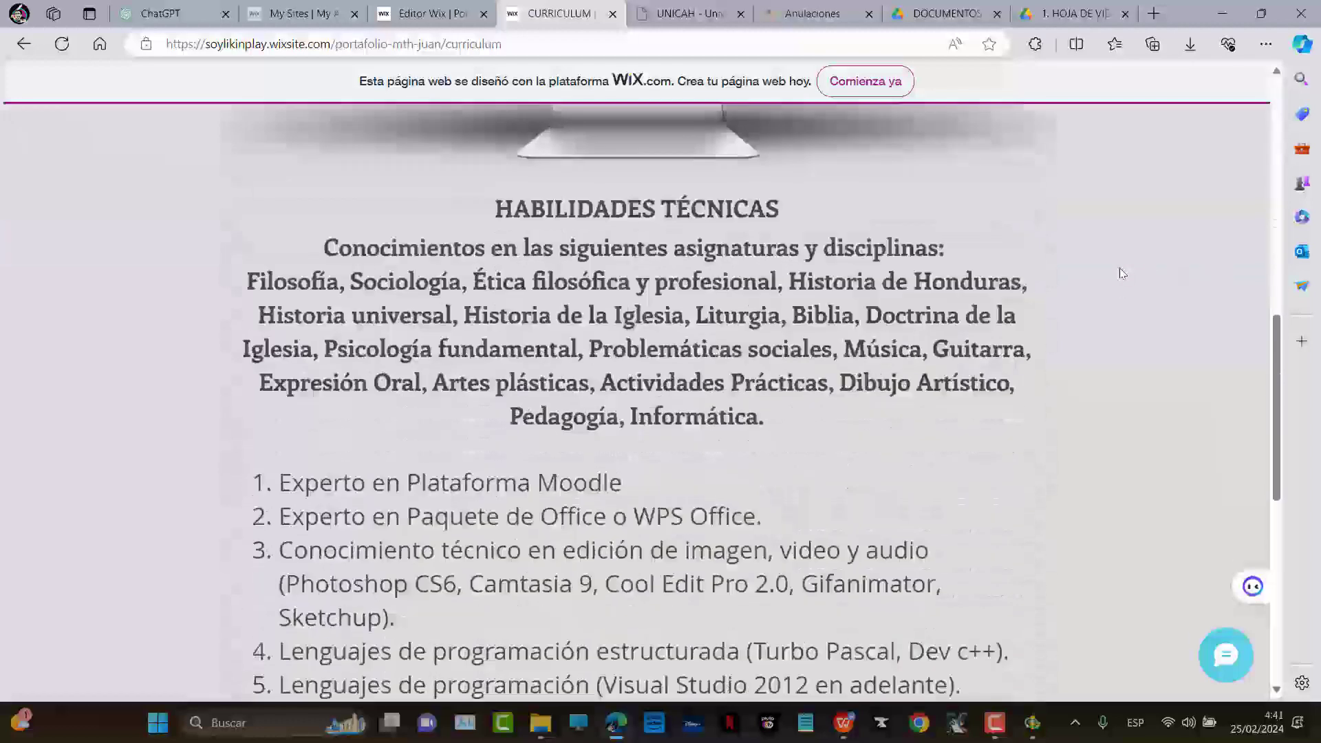
{"action": "scroll", "coordinate": [1124, 271], "scroll_direction": "down", "scroll_amount": 3}
{"action": "scroll", "coordinate": [1083, 268], "scroll_direction": "up", "scroll_amount": 12}
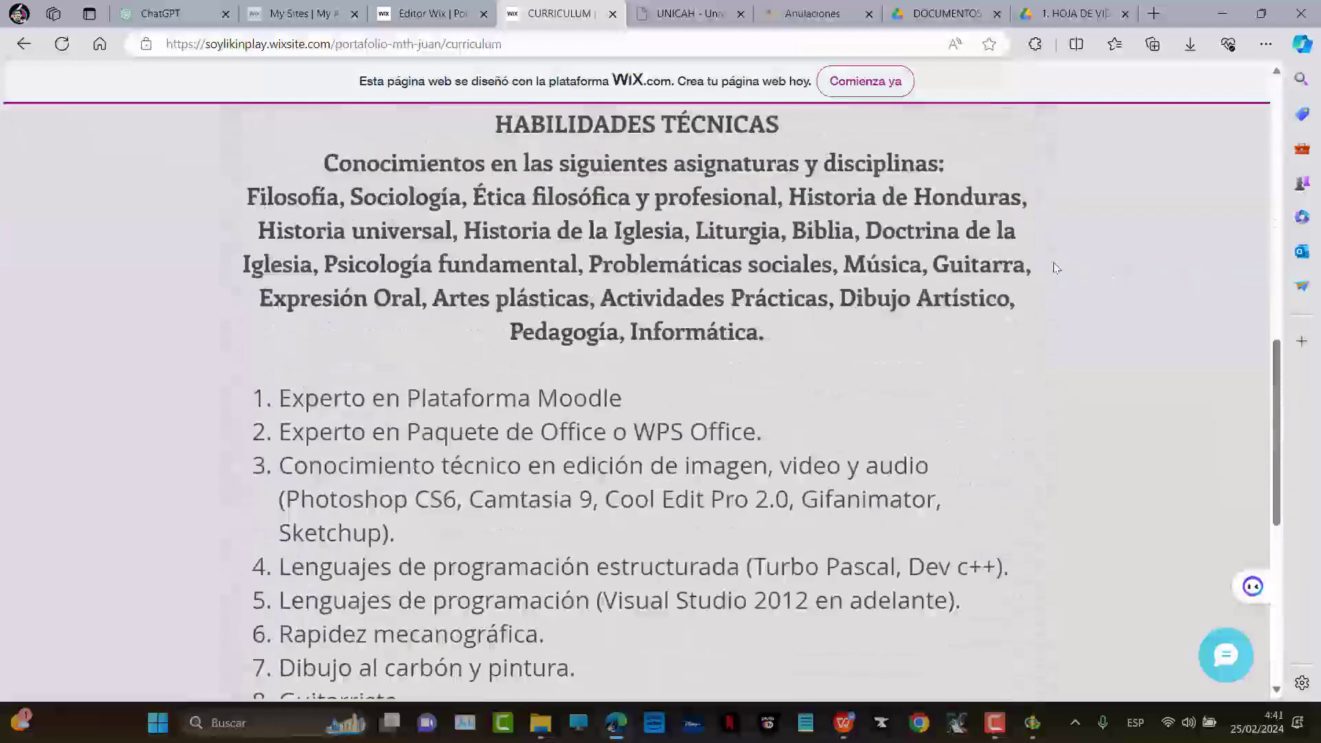
{"action": "scroll", "coordinate": [1077, 260], "scroll_direction": "up", "scroll_amount": 5}
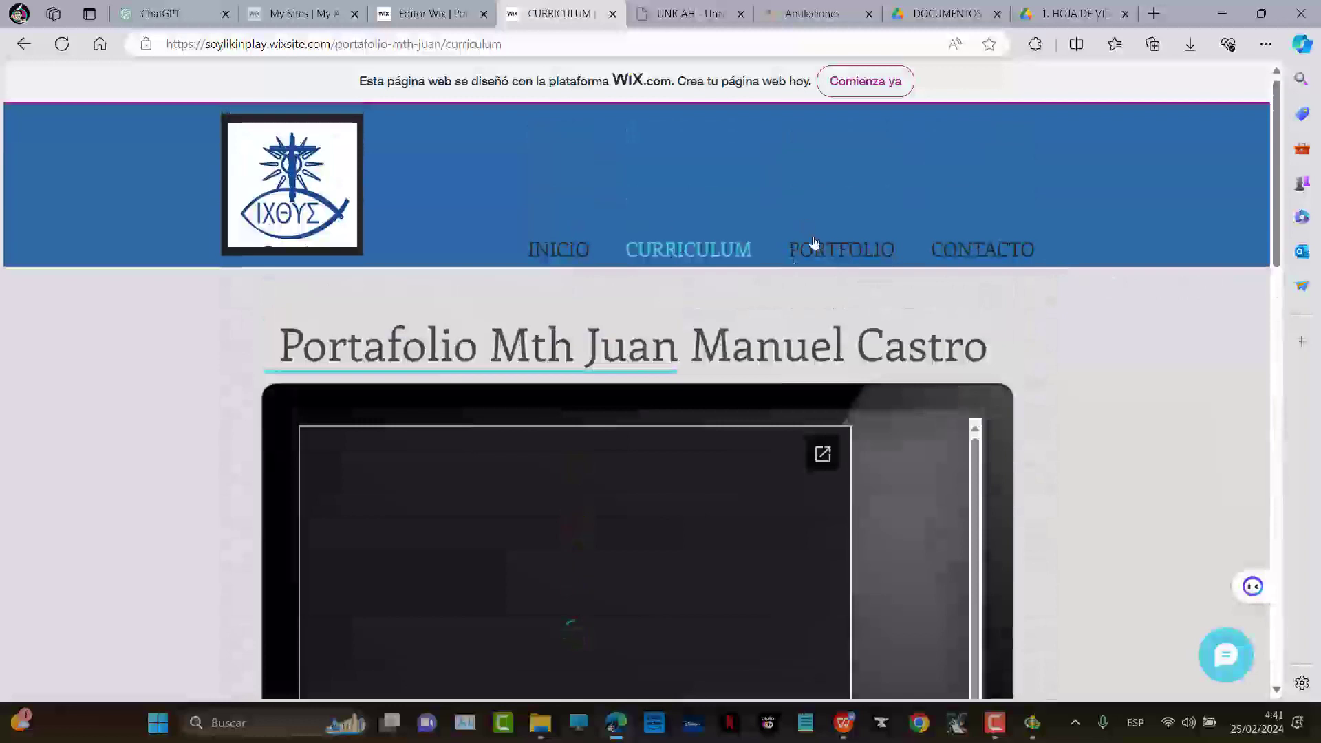
Browse the live PORTFOLIO page, then go to CONTACTO and scroll to the form
{"action": "left_click", "coordinate": [814, 241]}
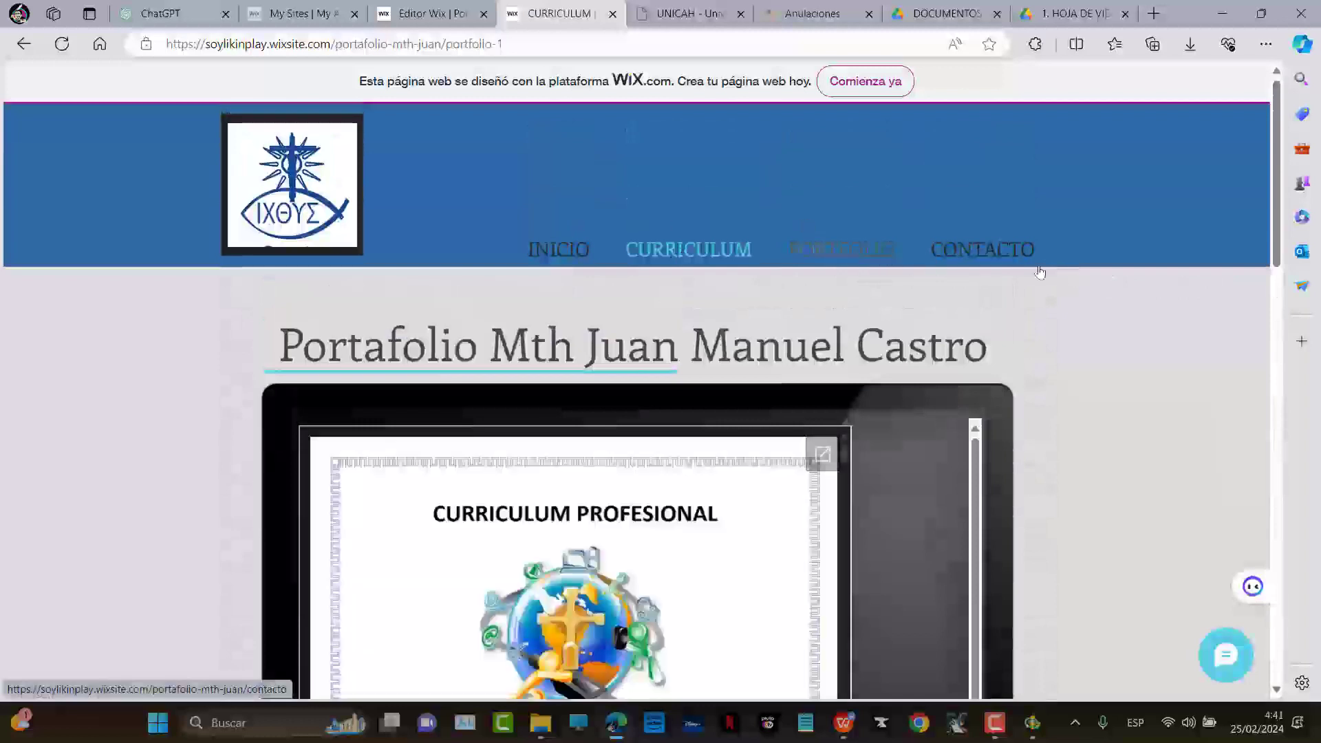
{"action": "scroll", "coordinate": [1035, 283], "scroll_direction": "down", "scroll_amount": 10}
{"action": "scroll", "coordinate": [1035, 278], "scroll_direction": "down", "scroll_amount": 5}
{"action": "scroll", "coordinate": [1035, 276], "scroll_direction": "up", "scroll_amount": 5}
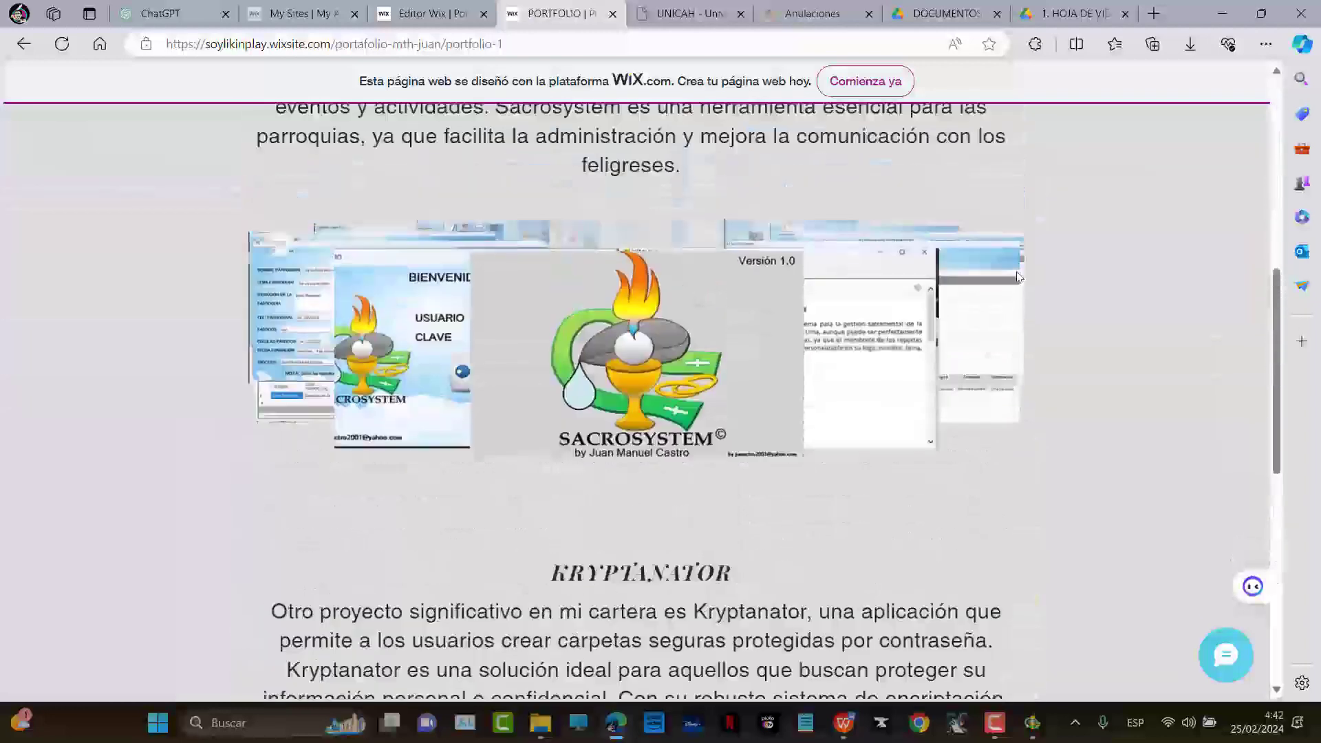
{"action": "scroll", "coordinate": [1034, 276], "scroll_direction": "up", "scroll_amount": 2}
{"action": "scroll", "coordinate": [1078, 325], "scroll_direction": "up", "scroll_amount": 8}
{"action": "left_click", "coordinate": [977, 249]}
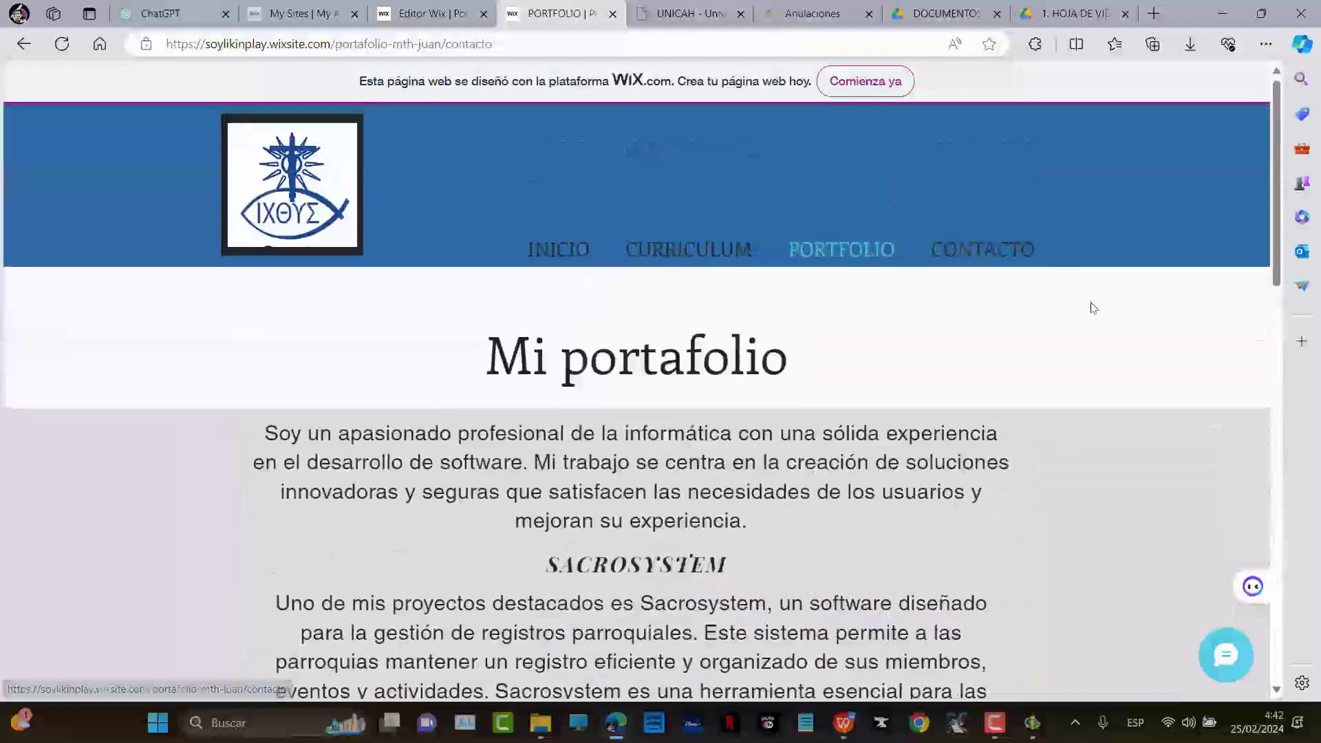
{"action": "scroll", "coordinate": [1101, 313], "scroll_direction": "down", "scroll_amount": 5}
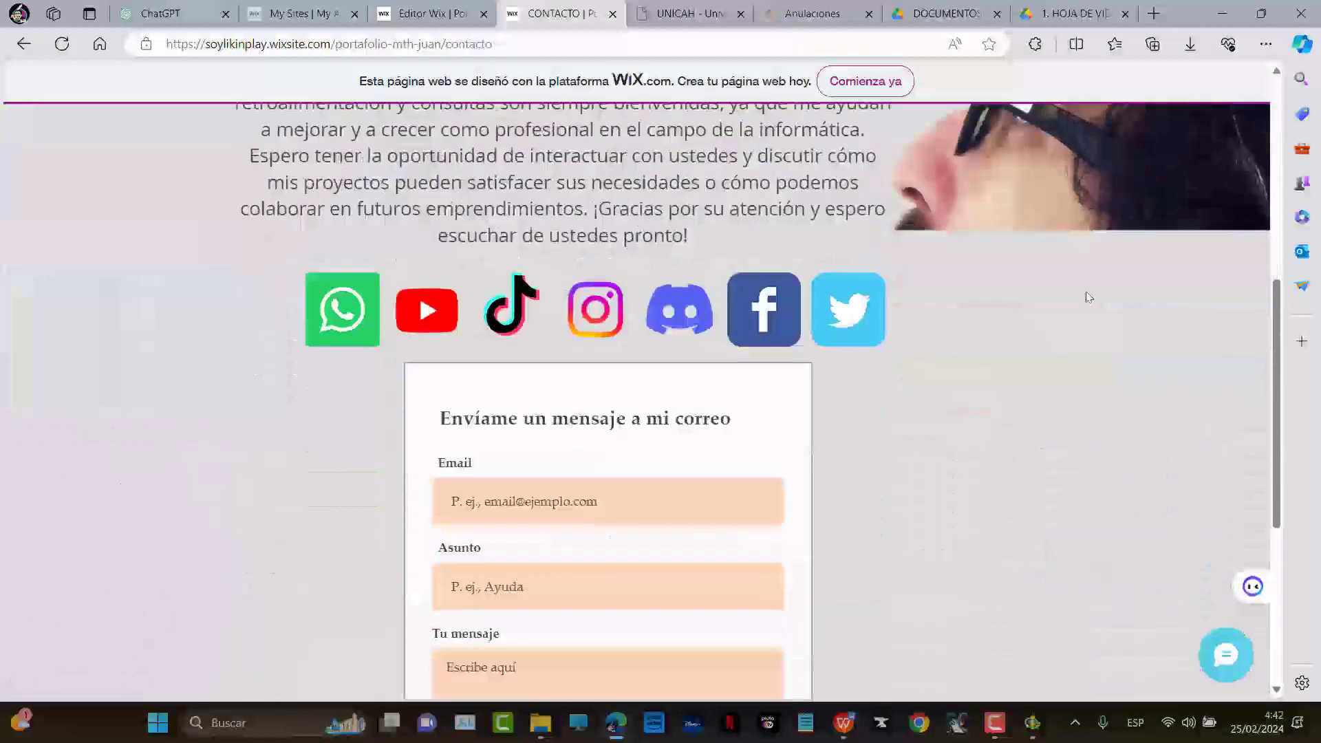
{"action": "scroll", "coordinate": [1085, 289], "scroll_direction": "down", "scroll_amount": 4}
{"action": "scroll", "coordinate": [1040, 292], "scroll_direction": "up", "scroll_amount": 2}
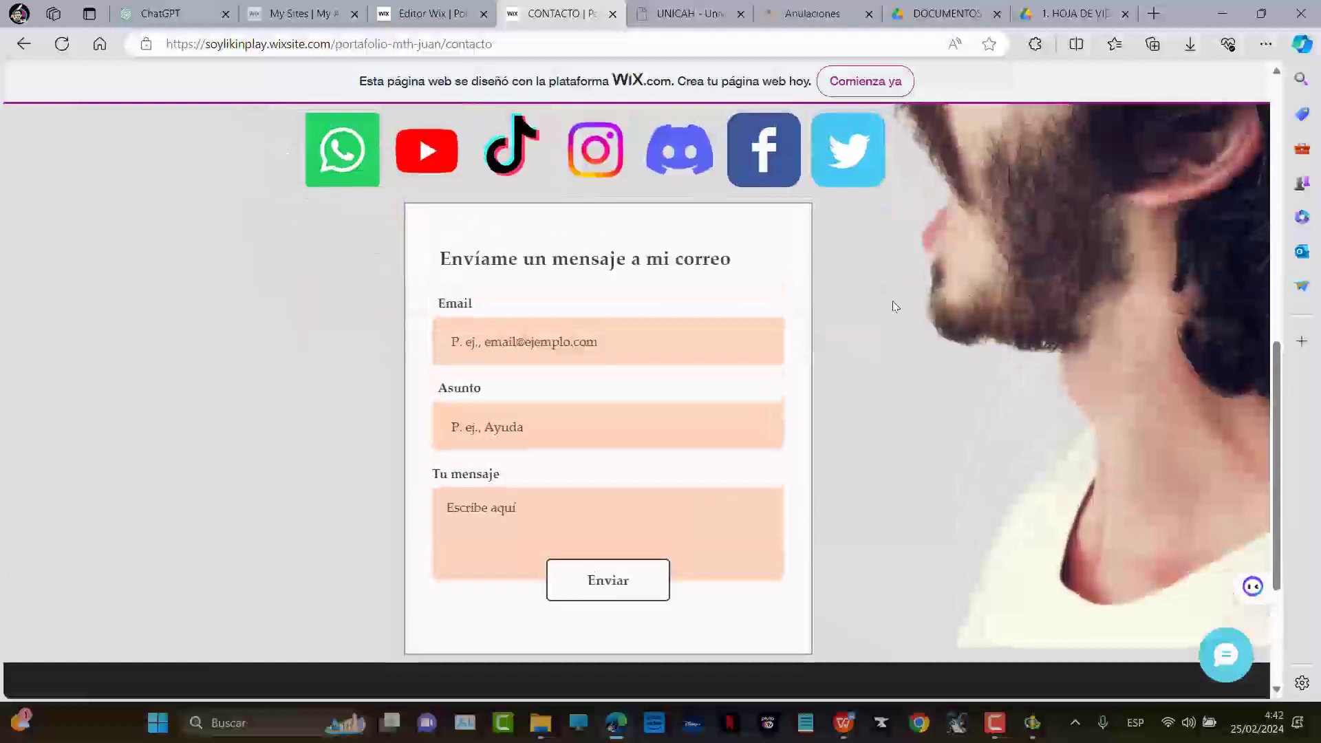
Send the live contact form using a saved e-mail address and subject SALUDO
{"action": "left_click", "coordinate": [554, 343]}
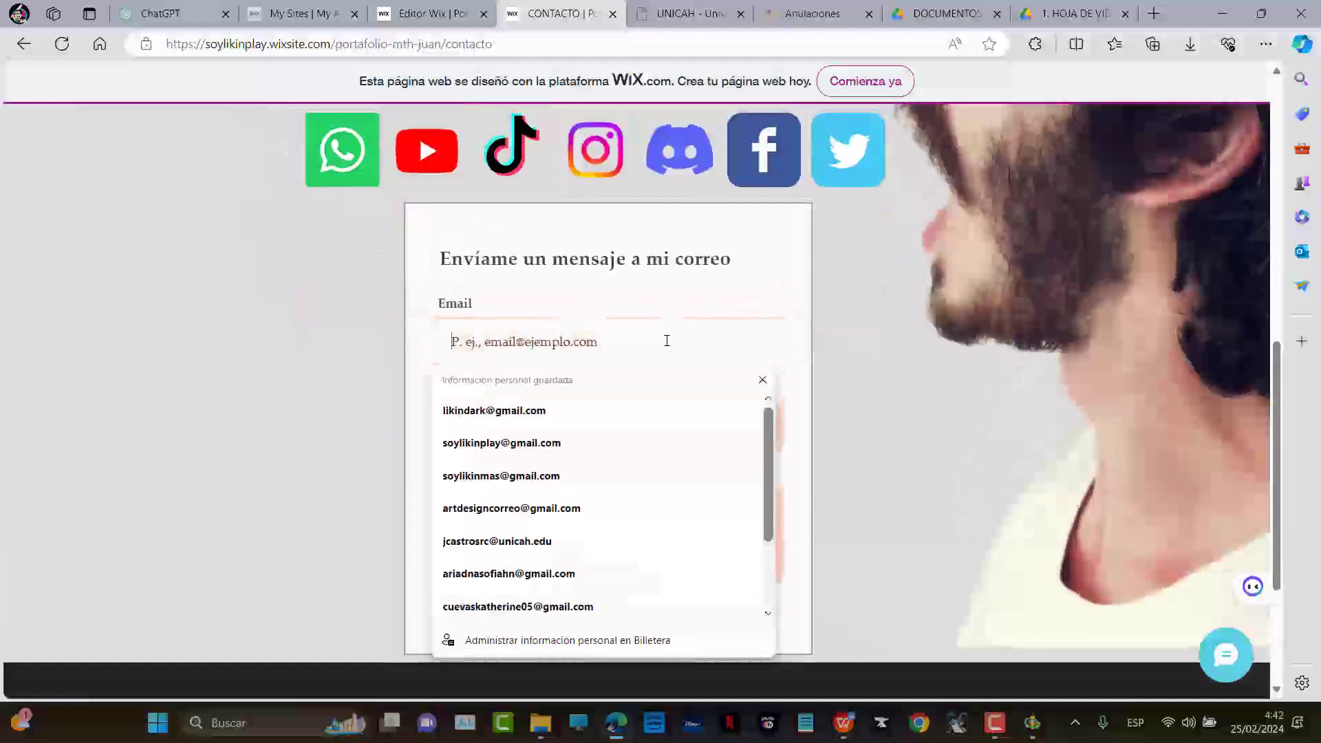
{"action": "left_click", "coordinate": [492, 476]}
{"action": "left_click", "coordinate": [544, 423]}
{"action": "type", "text": "SALUDO"}
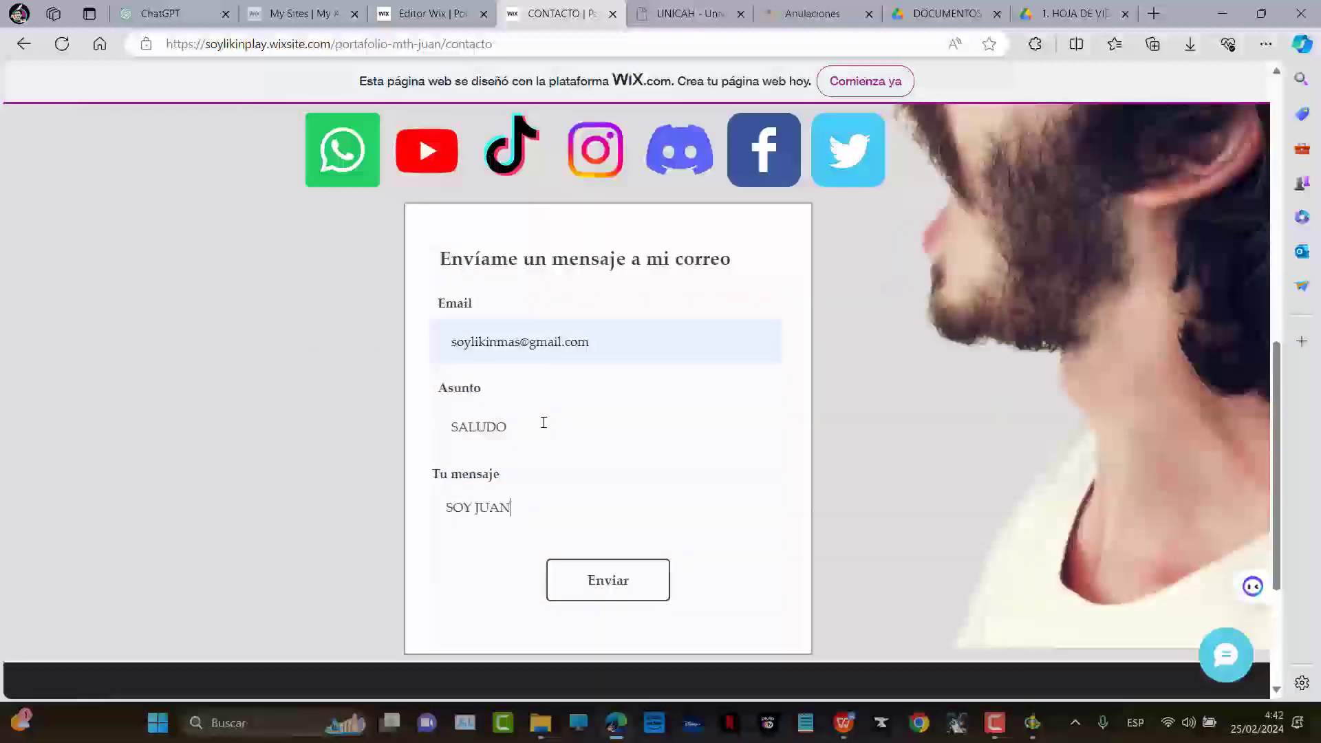
{"action": "left_click", "coordinate": [622, 582]}
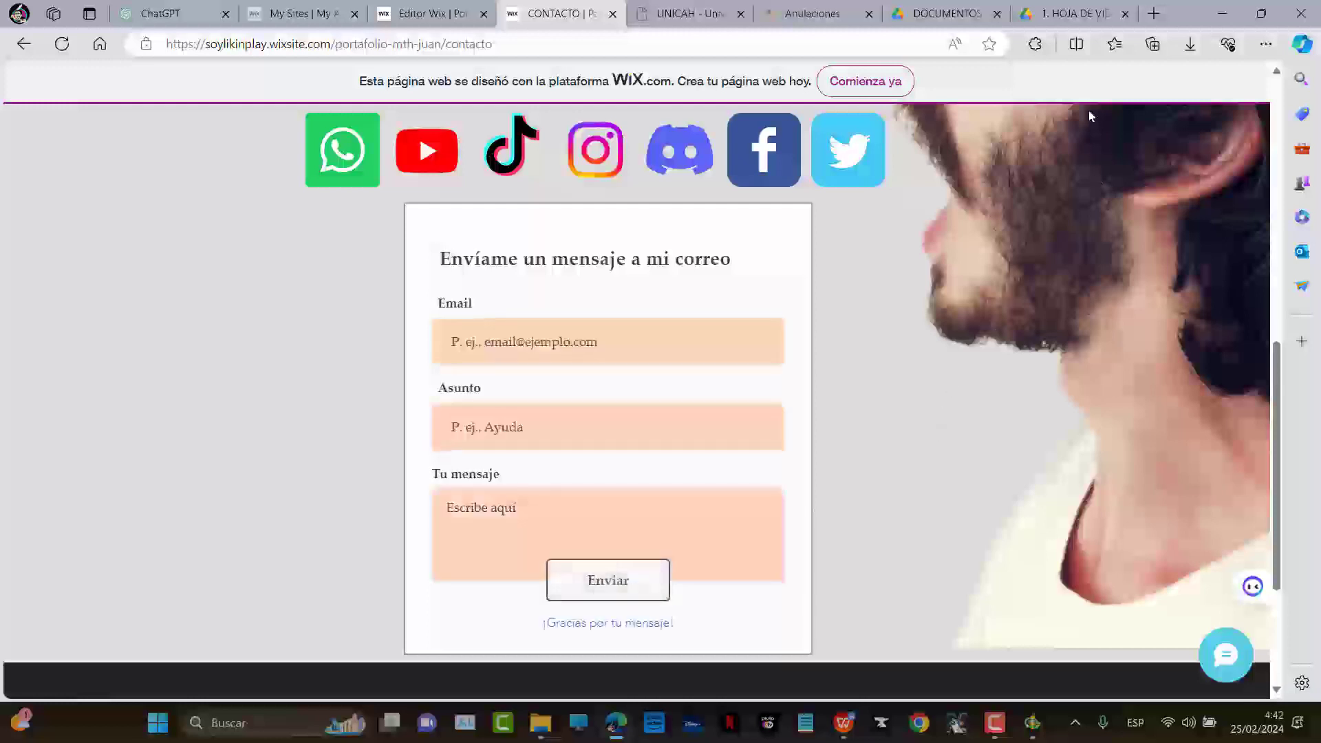
Load Google in a new tab and open Gmail for the account receiving form mail
{"action": "left_click", "coordinate": [1154, 13]}
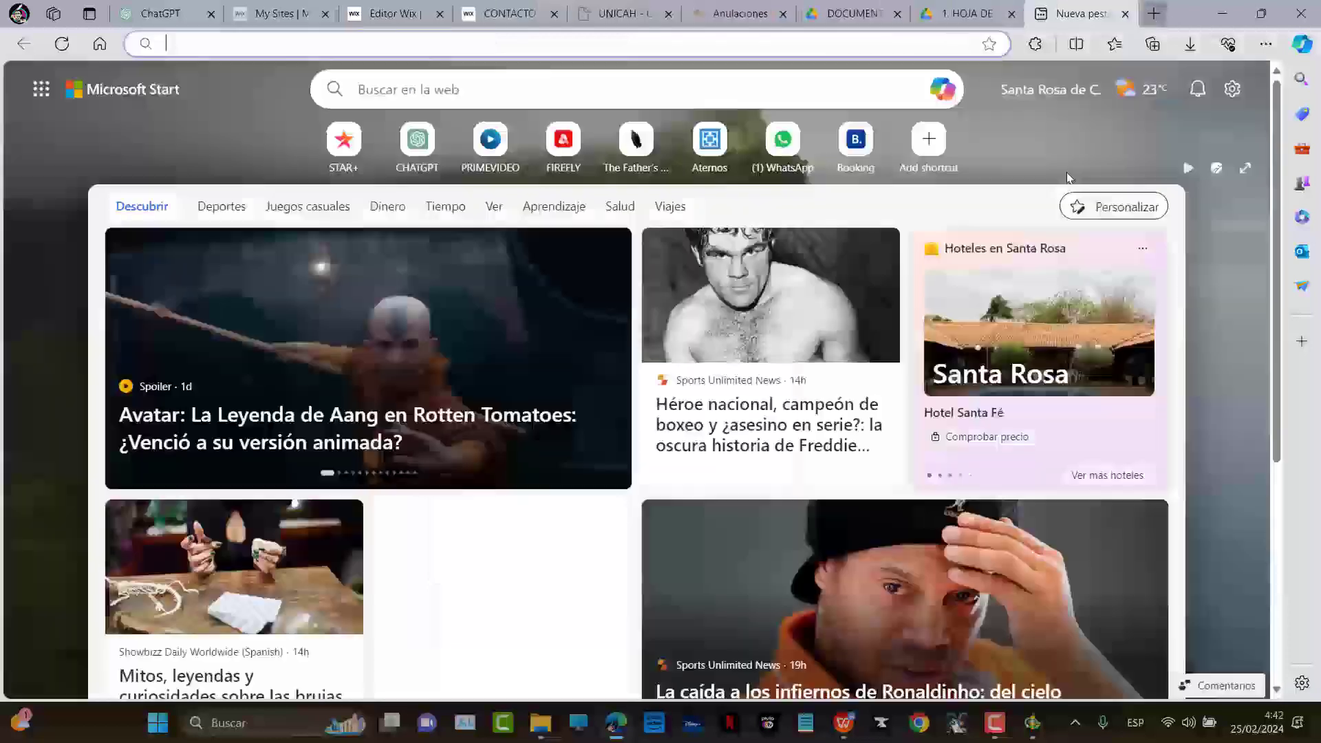
{"action": "key", "text": "alt+Home"}
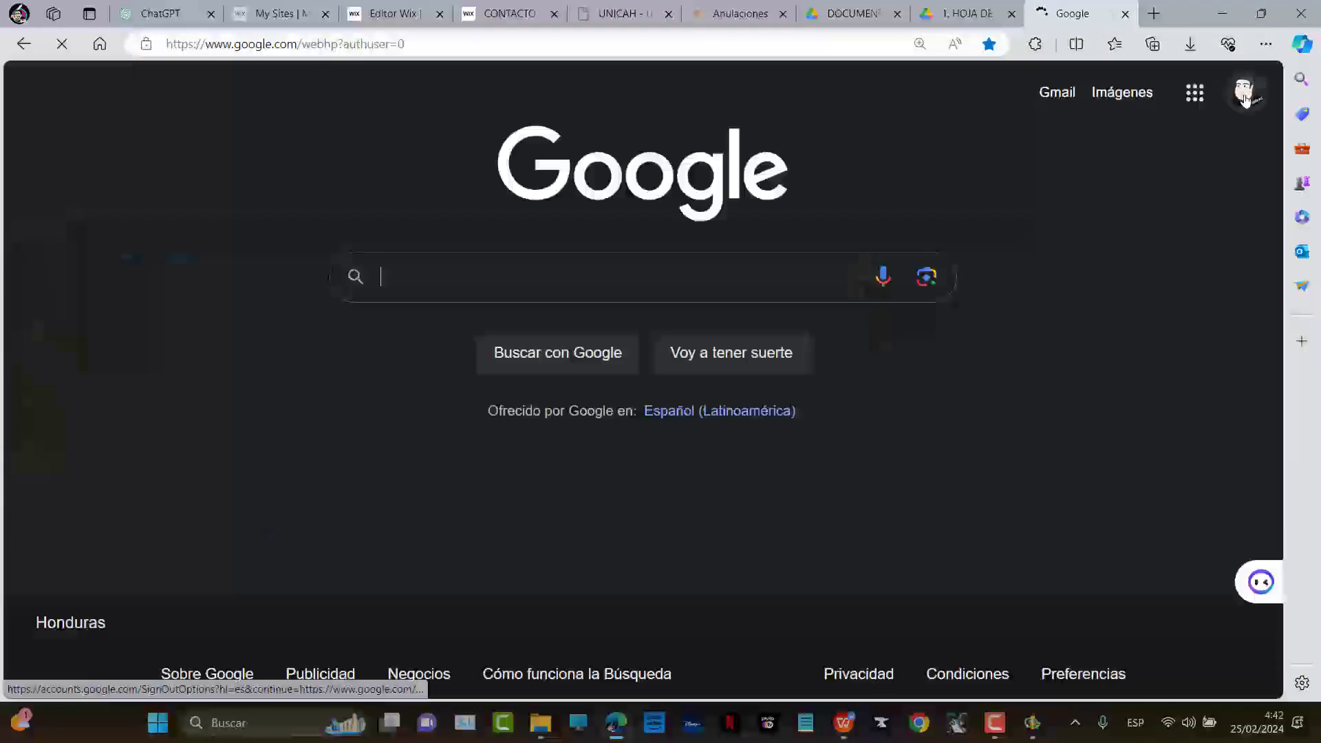
{"action": "left_click", "coordinate": [1245, 100]}
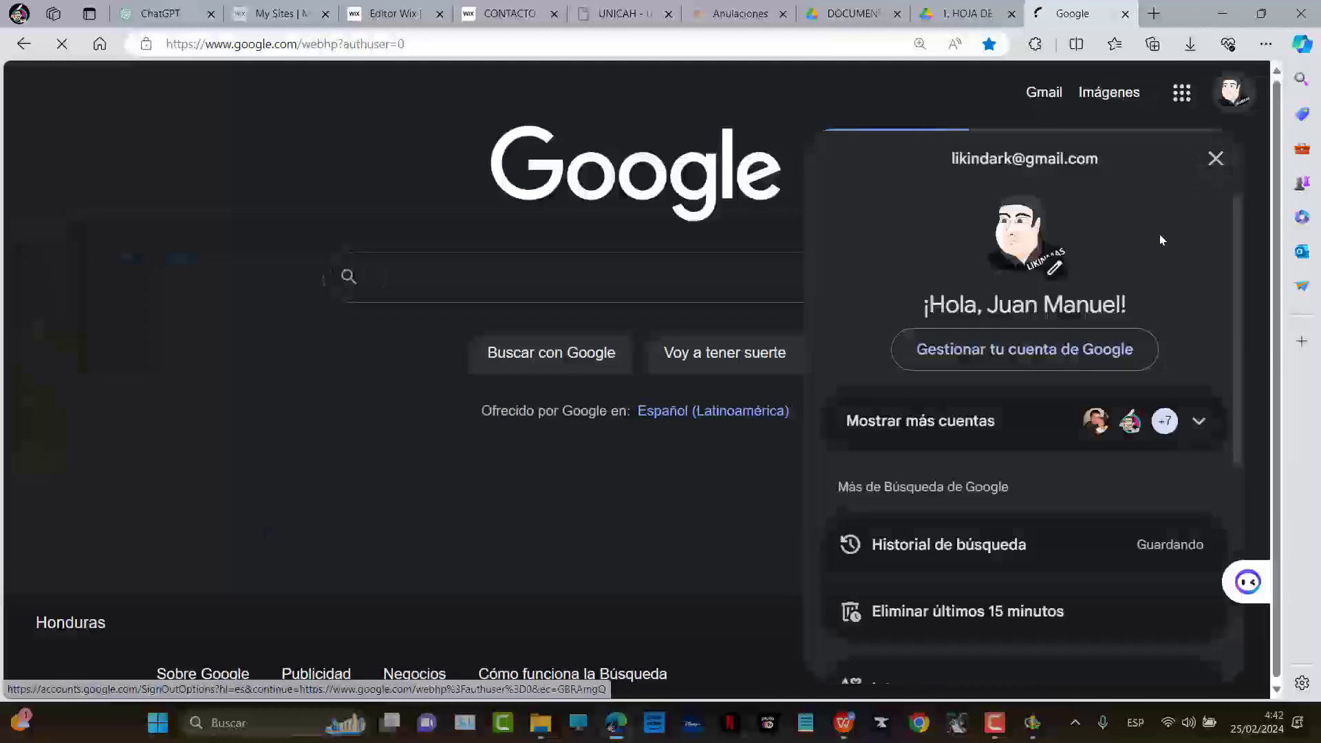
{"action": "left_click", "coordinate": [1032, 422]}
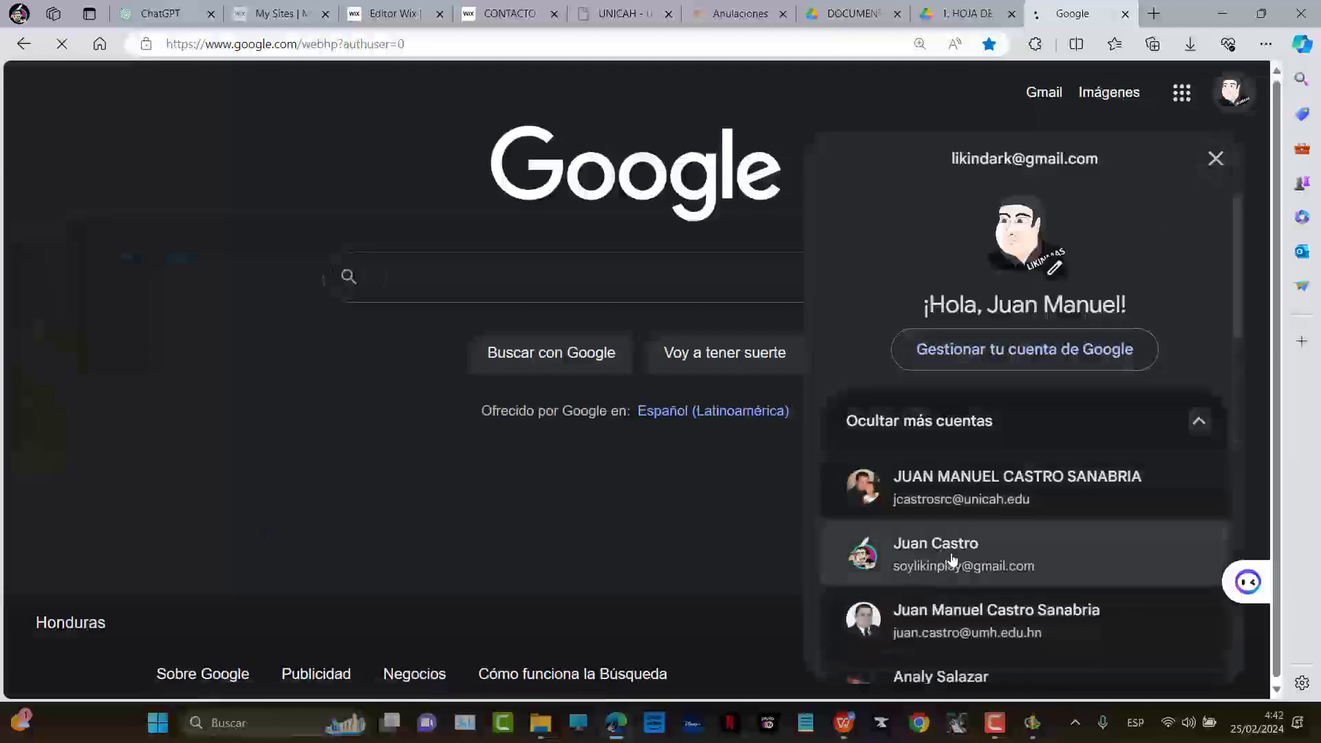
{"action": "left_click", "coordinate": [915, 556]}
{"action": "left_click", "coordinate": [1056, 95]}
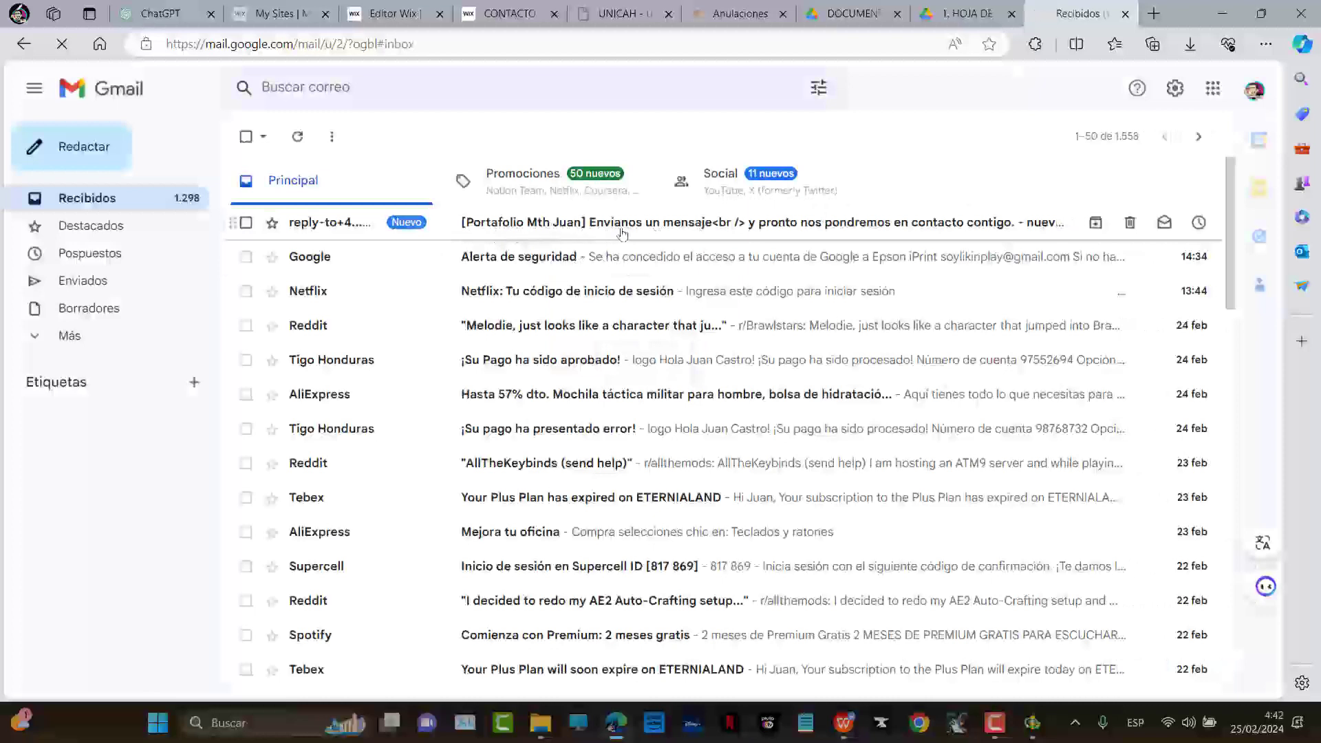
Open the newest Portafolio form notification and highlight its SALUDO submission details
{"action": "left_click", "coordinate": [680, 224]}
{"action": "scroll", "coordinate": [722, 344], "scroll_direction": "down", "scroll_amount": 2}
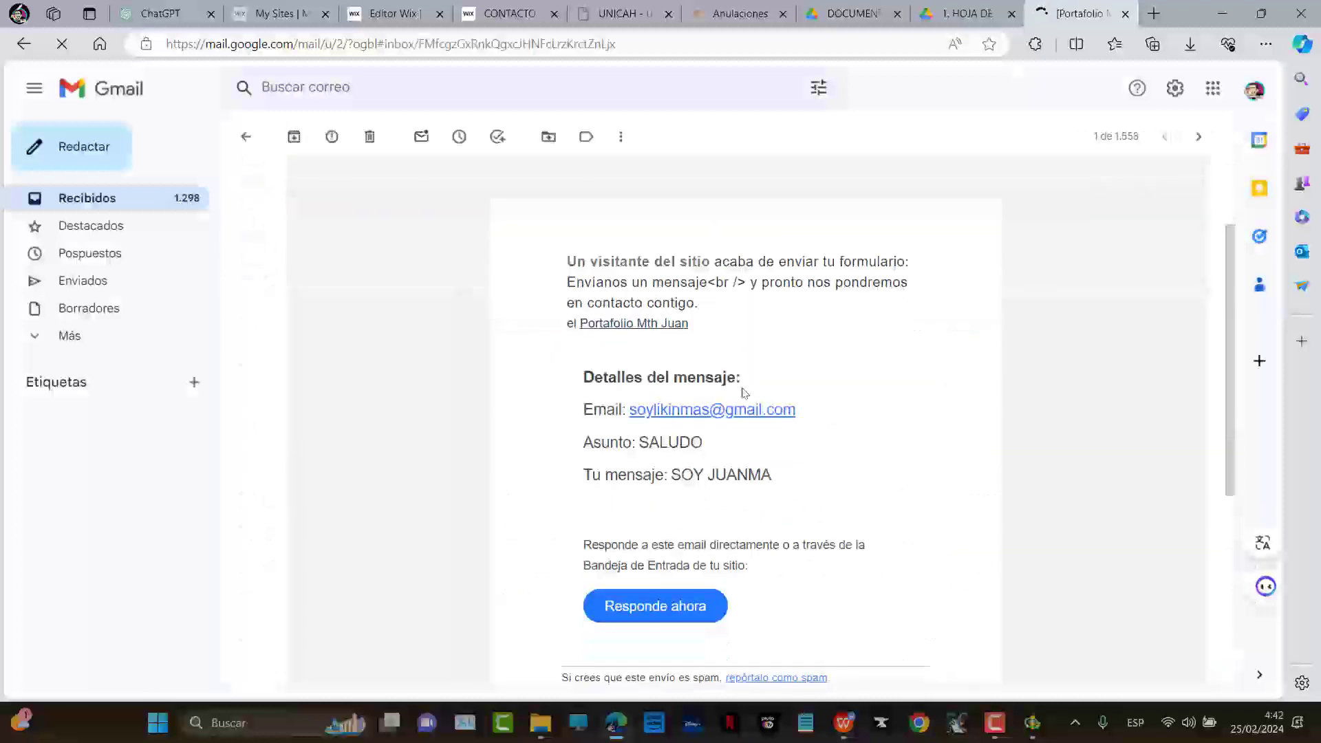
{"action": "triple_click", "coordinate": [609, 443]}
{"action": "left_click", "coordinate": [533, 488]}
{"action": "left_click_drag", "start_coordinate": [816, 416], "coordinate": [622, 413]}
{"action": "left_click_drag", "start_coordinate": [567, 256], "coordinate": [799, 413]}
{"action": "left_click", "coordinate": [917, 449]}
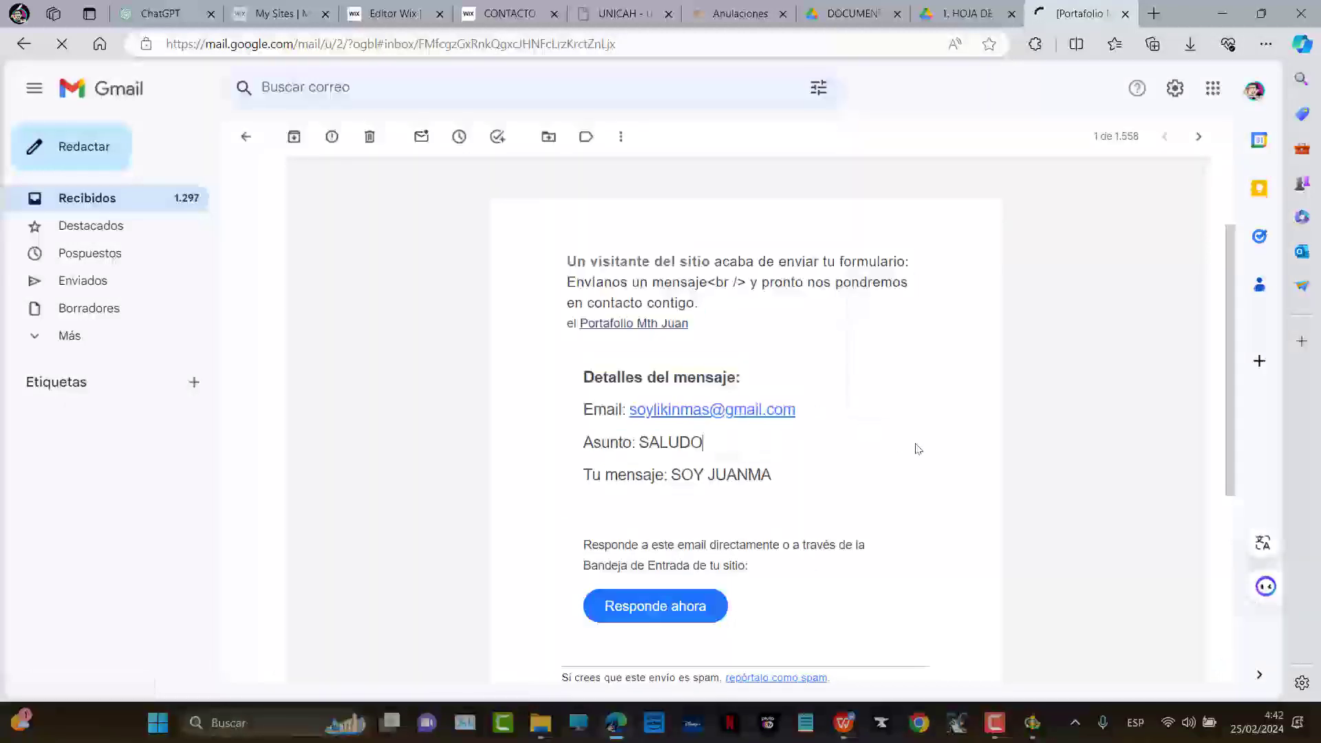
Return to the live contact page and scroll through it
{"action": "left_click", "coordinate": [510, 13]}
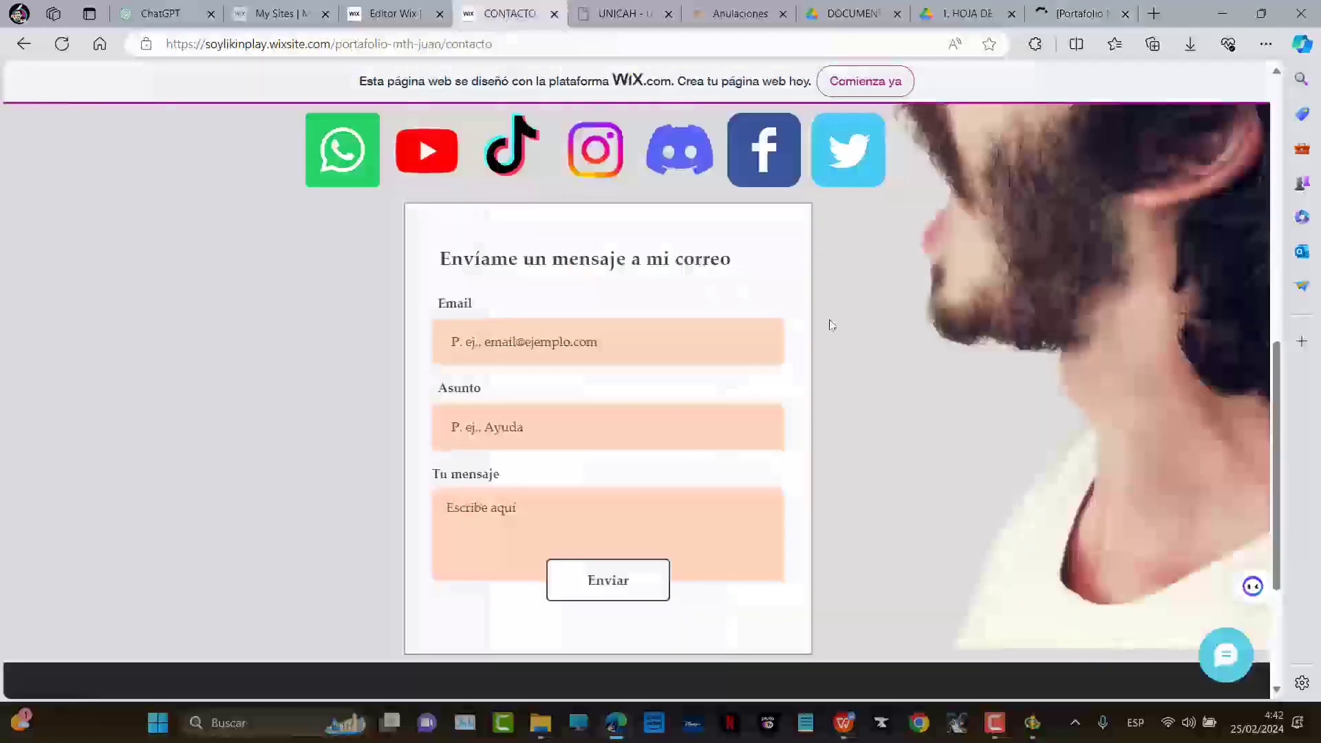
{"action": "scroll", "coordinate": [894, 337], "scroll_direction": "up", "scroll_amount": 8}
{"action": "scroll", "coordinate": [941, 344], "scroll_direction": "up", "scroll_amount": 2}
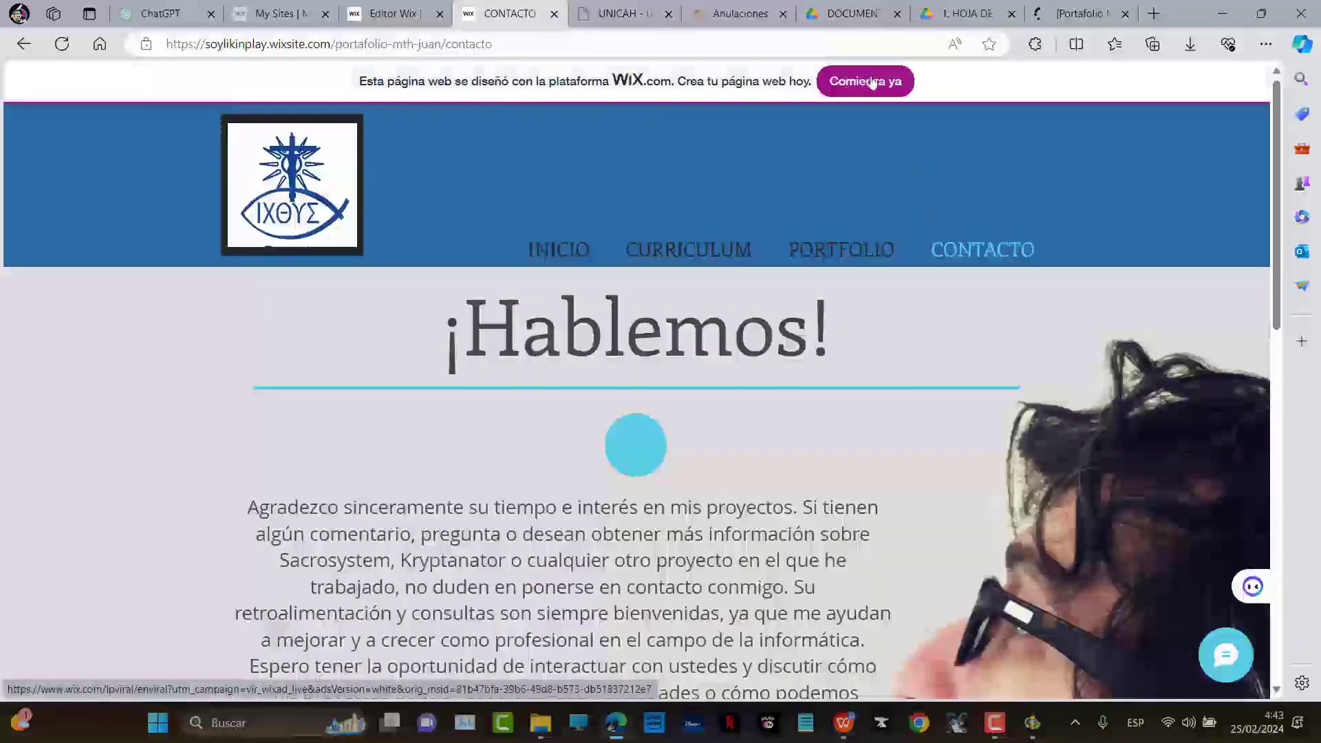
{"action": "scroll", "coordinate": [955, 330], "scroll_direction": "down", "scroll_amount": 10}
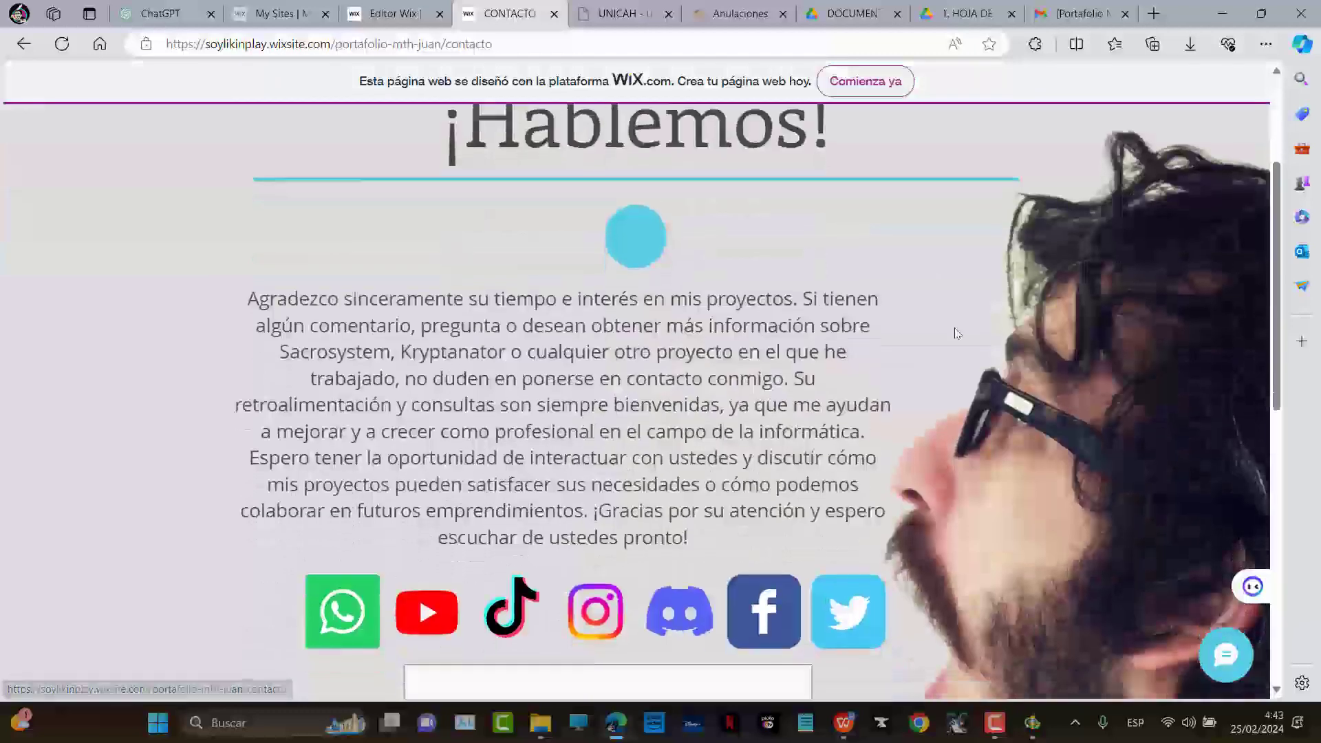
{"action": "scroll", "coordinate": [955, 300], "scroll_direction": "up", "scroll_amount": 10}
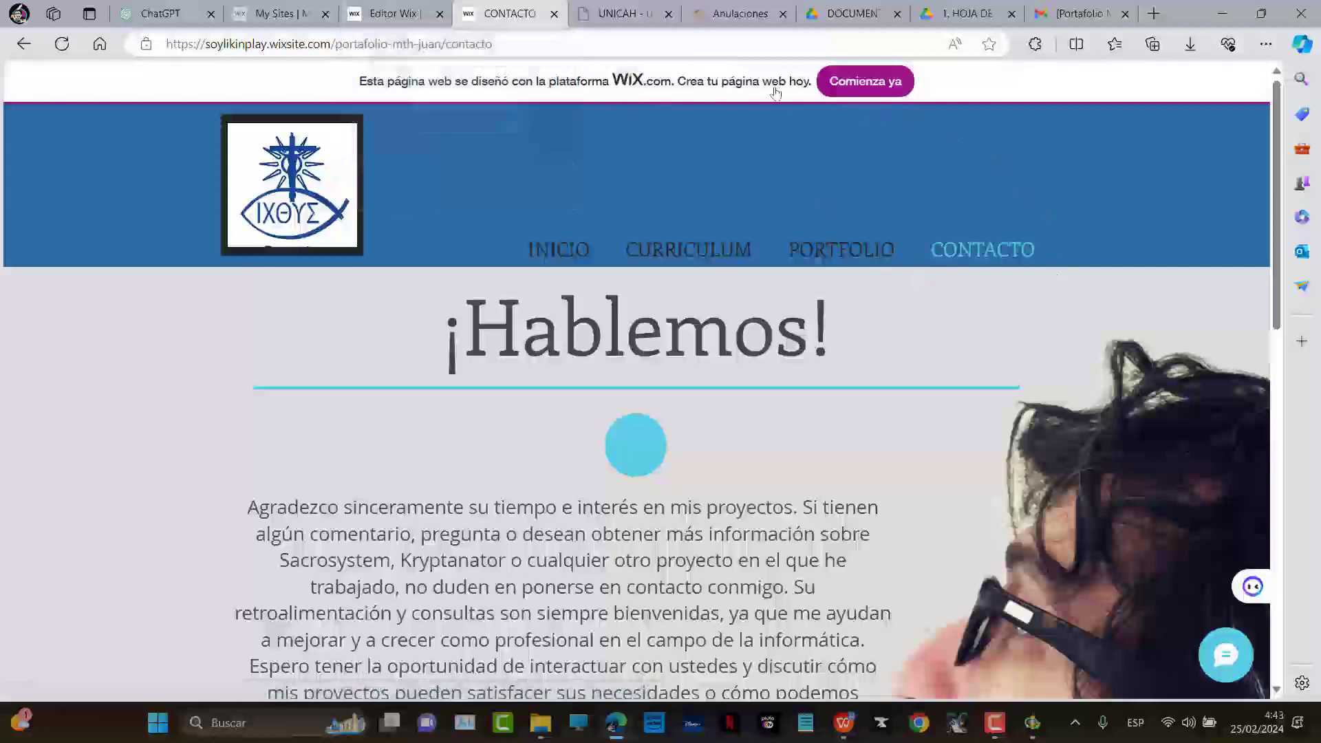
Open the Comienza ya sign-up page, close it, and go back to the Wix Editor tab
{"action": "left_click", "coordinate": [865, 82]}
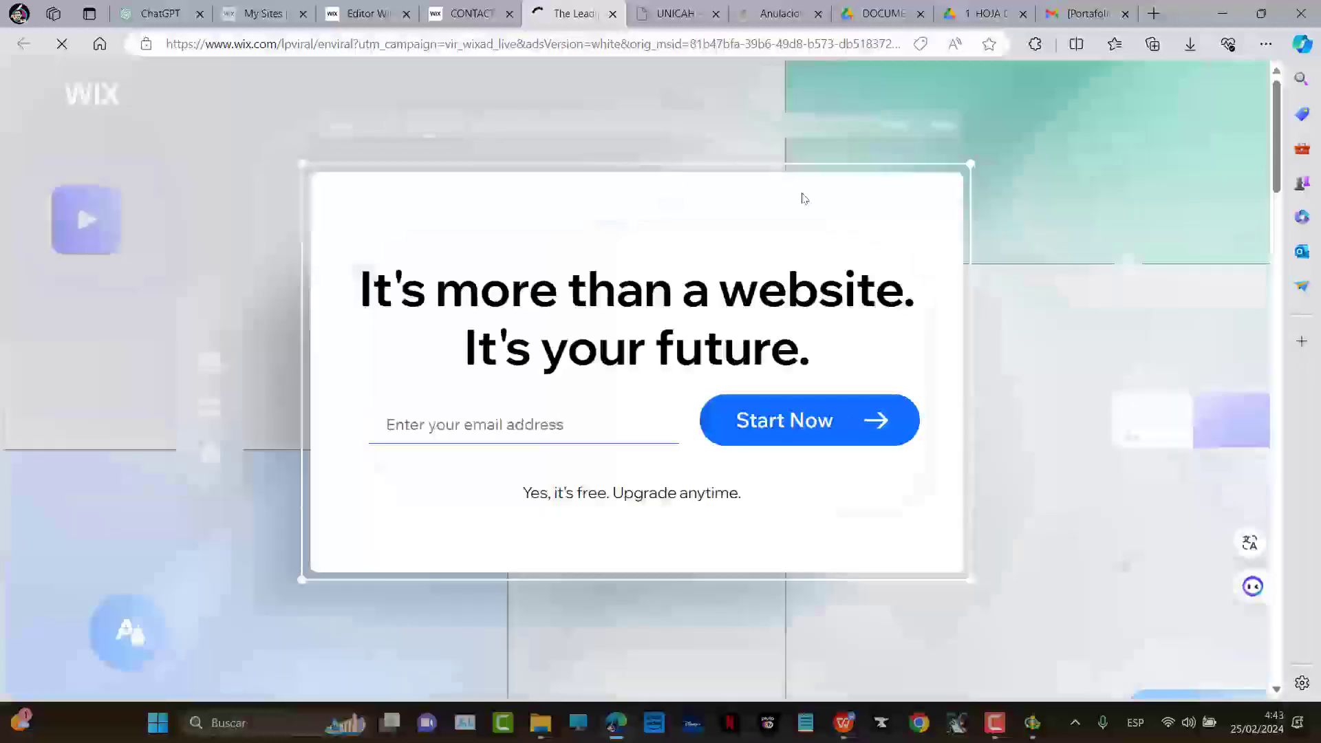
{"action": "key", "text": "ctrl+w"}
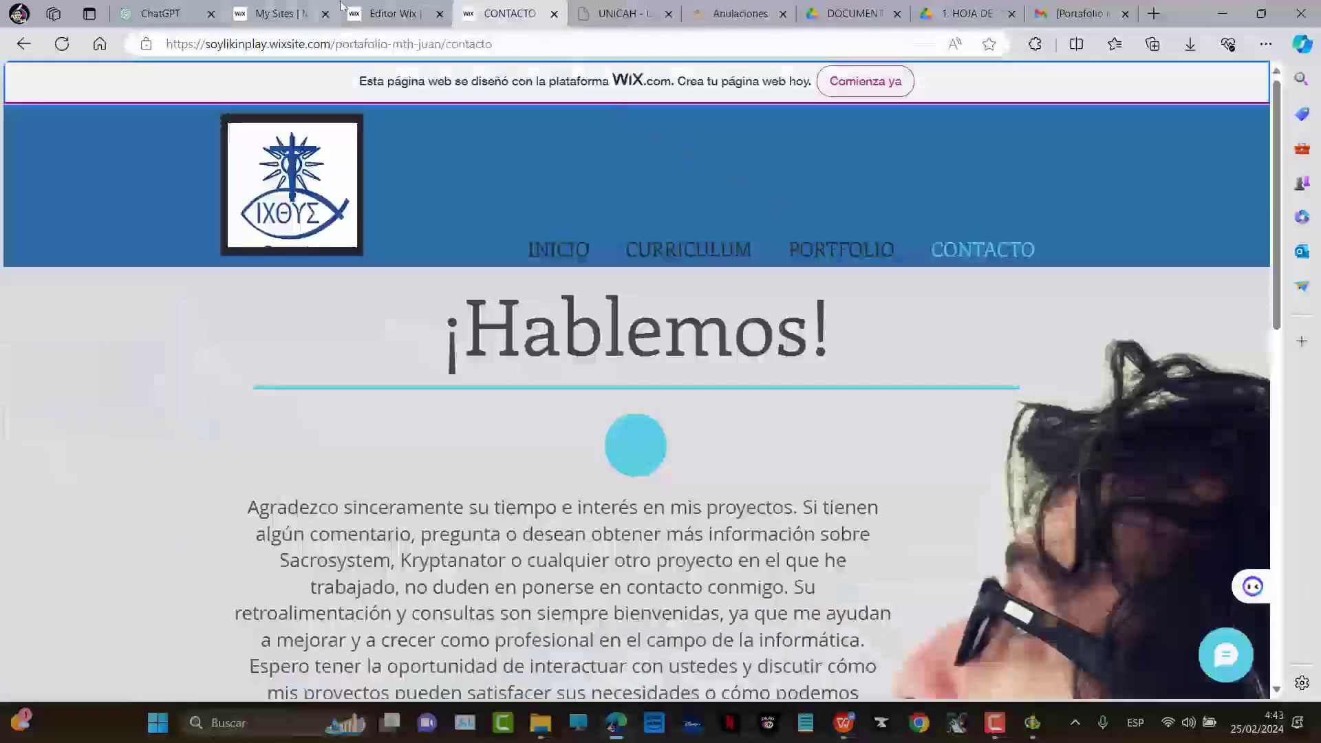
{"action": "left_click", "coordinate": [370, 11]}
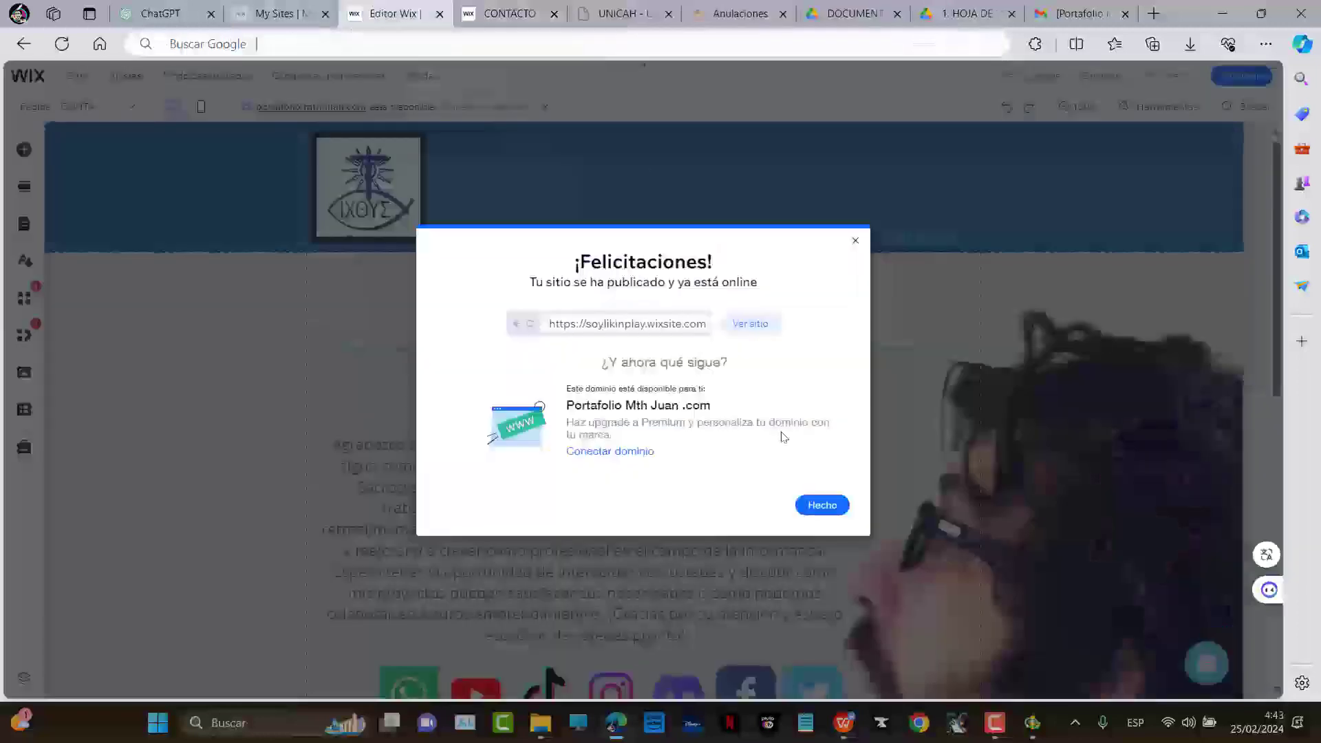
Dismiss the site-published notice and open Comparar planes from Haz Upgrade
{"action": "left_click", "coordinate": [812, 505]}
{"action": "mouse_move", "coordinate": [1031, 85]}
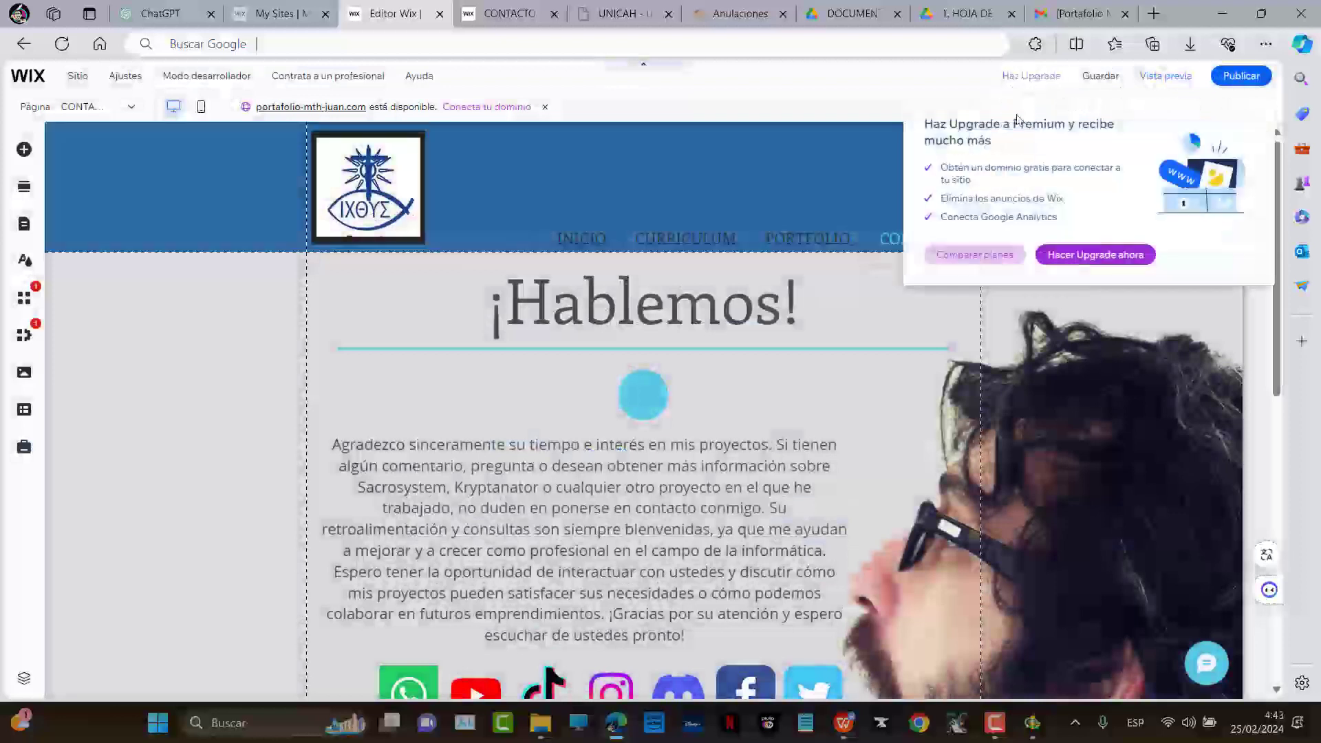
{"action": "left_click", "coordinate": [964, 262]}
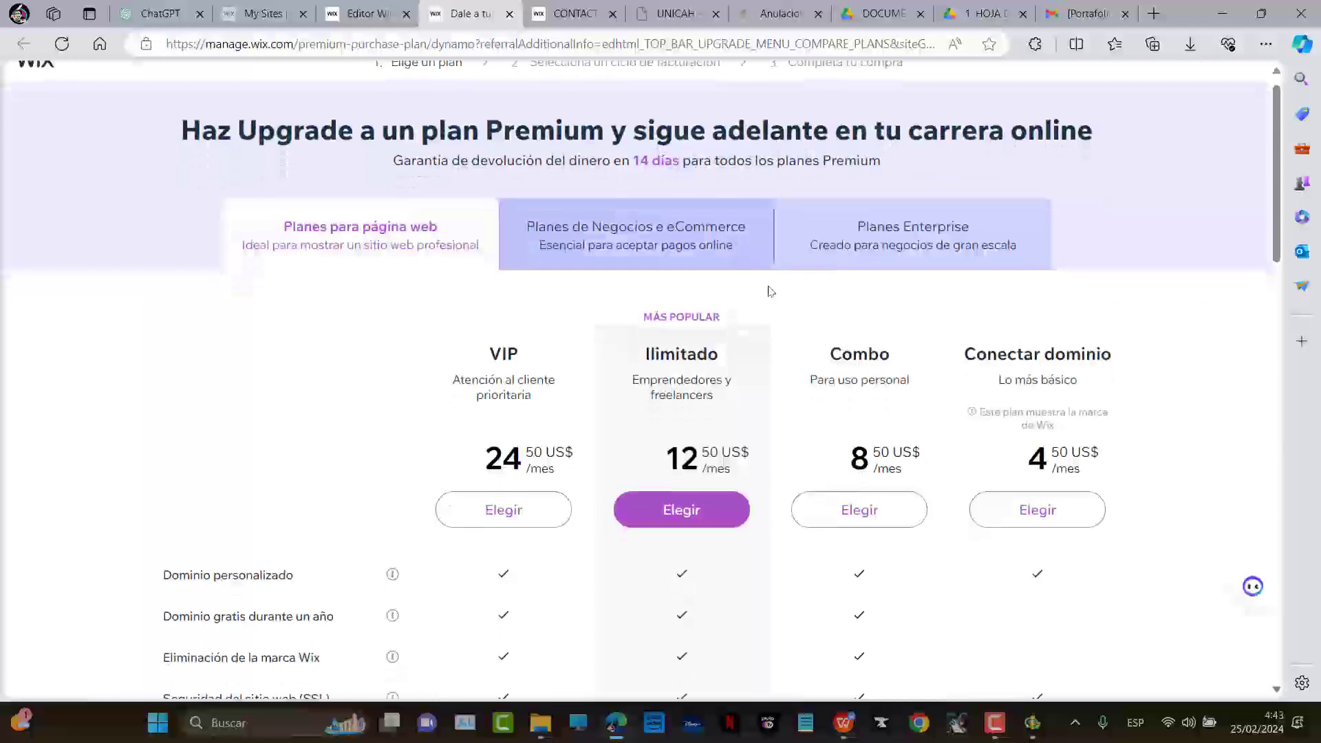
Review the VIP, Ilimitado, Combo and Conectar dominio plans with their prices and features
{"action": "scroll", "coordinate": [852, 286], "scroll_direction": "down", "scroll_amount": 3}
{"action": "scroll", "coordinate": [852, 286], "scroll_direction": "down", "scroll_amount": 1}
{"action": "scroll", "coordinate": [492, 386], "scroll_direction": "down", "scroll_amount": 2}
{"action": "scroll", "coordinate": [501, 307], "scroll_direction": "up", "scroll_amount": 5}
{"action": "scroll", "coordinate": [531, 412], "scroll_direction": "down", "scroll_amount": 2}
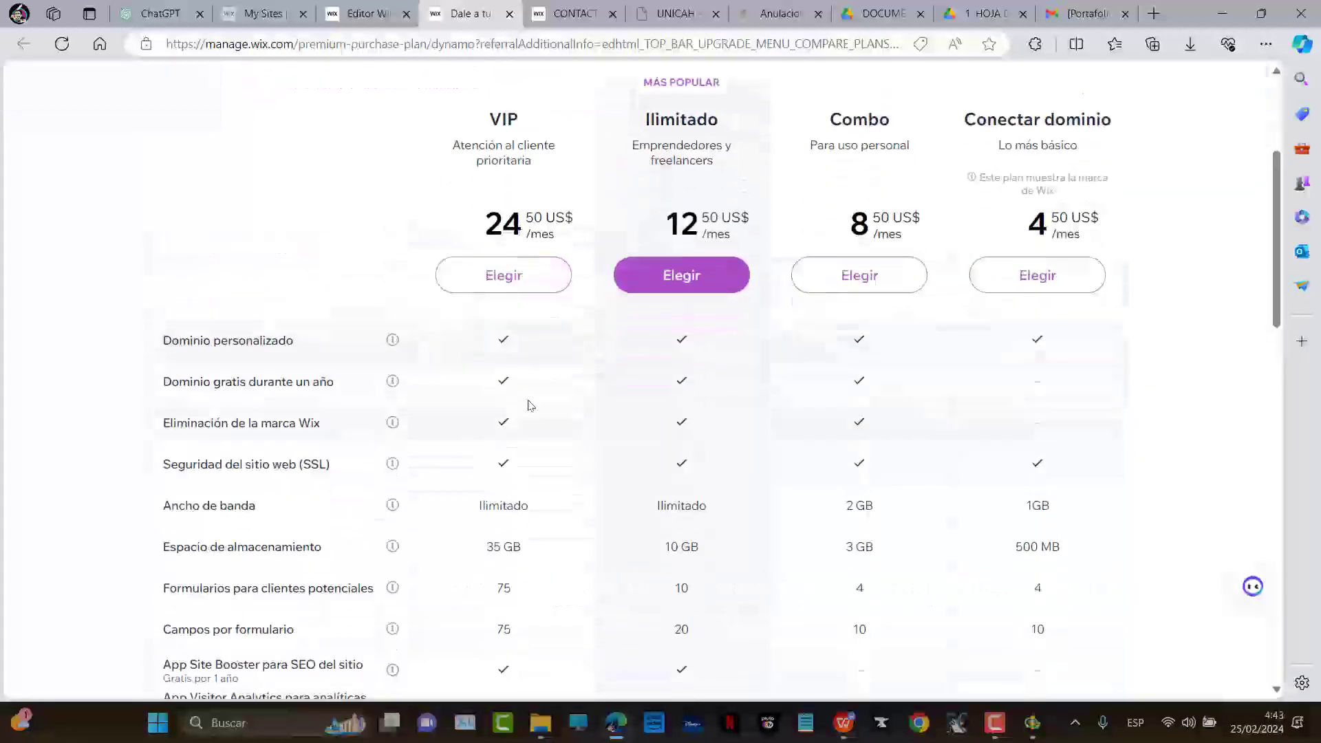
{"action": "scroll", "coordinate": [530, 412], "scroll_direction": "down", "scroll_amount": 2}
{"action": "scroll", "coordinate": [548, 247], "scroll_direction": "up", "scroll_amount": 4}
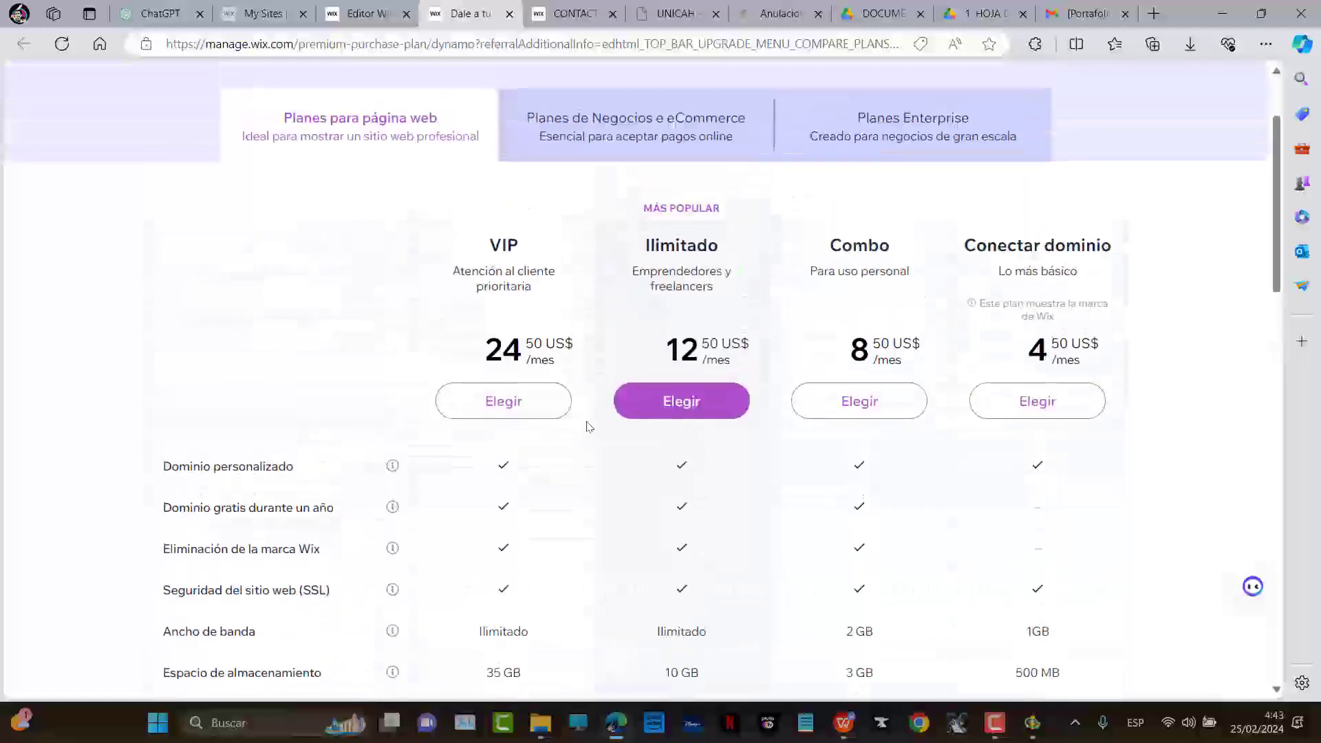
{"action": "scroll", "coordinate": [566, 482], "scroll_direction": "down", "scroll_amount": 1}
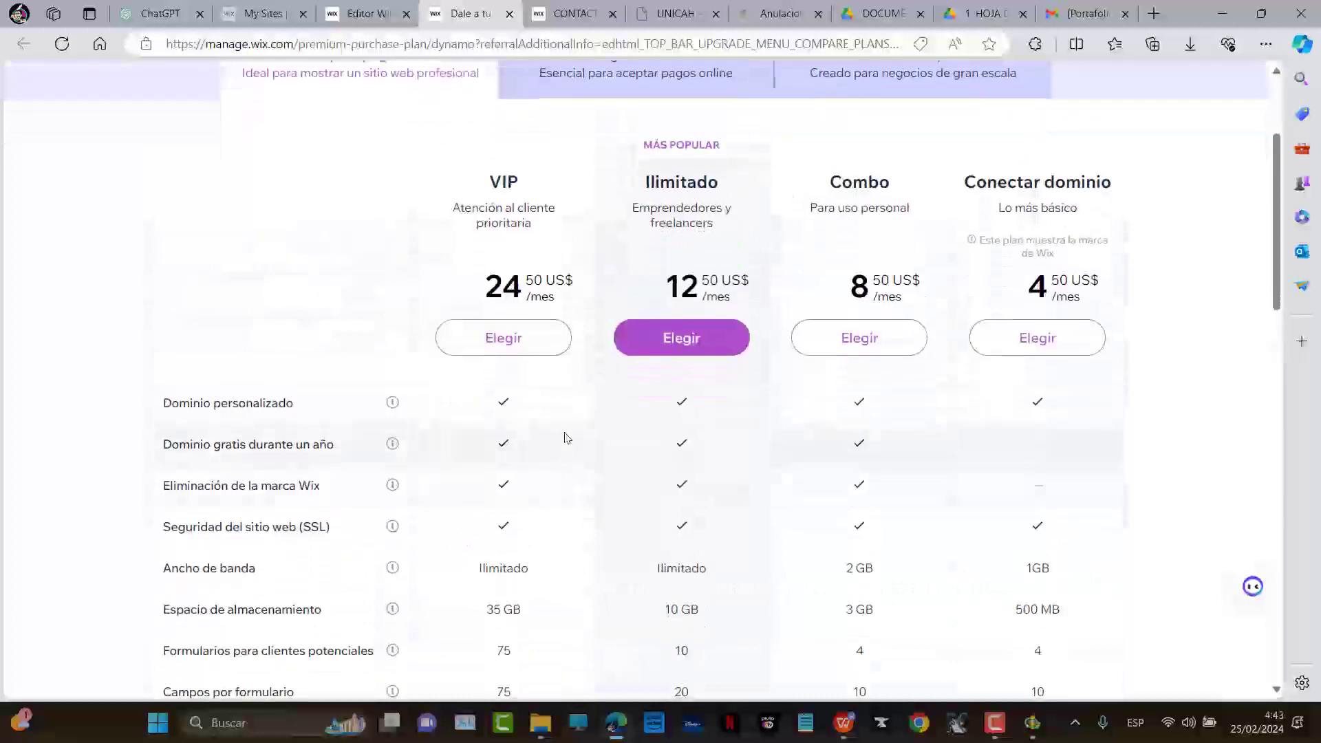